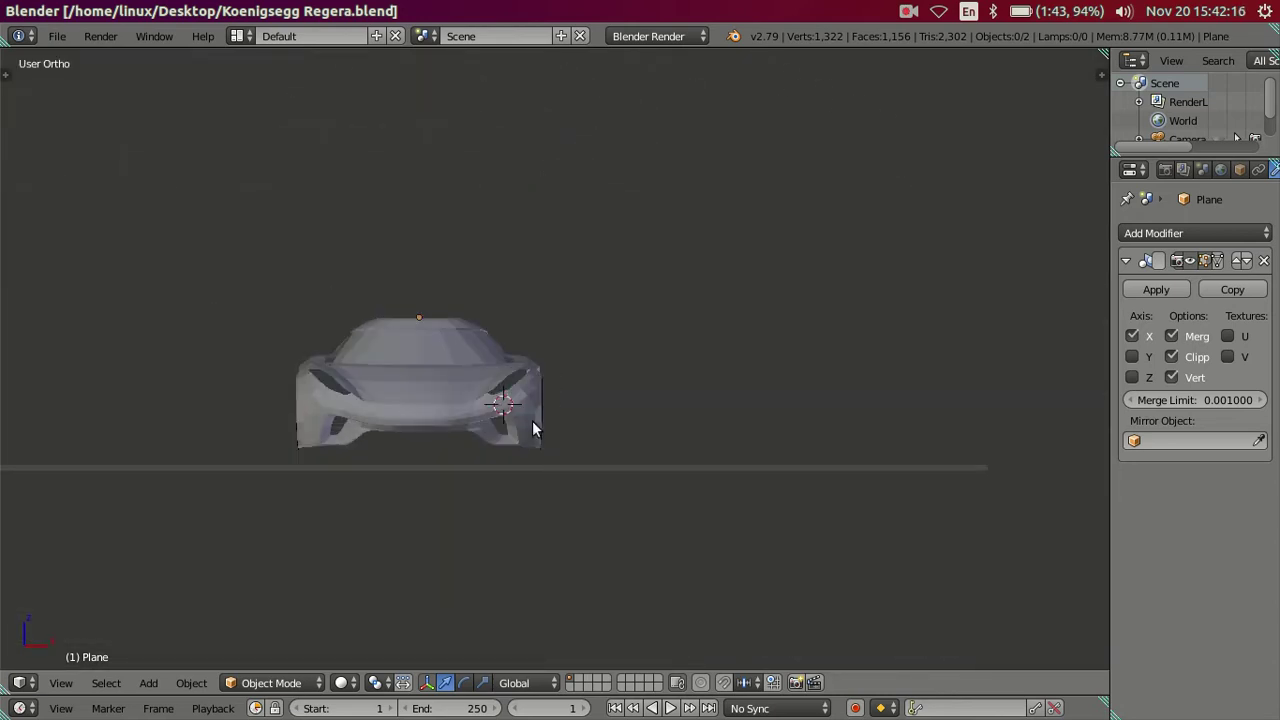
In Front Ortho Edit Mode, raise the lower front bumper edge vertically with G Z
key(KP_1)
scroll(532, 420, up, 3)
scroll(532, 420, up, 2)
scroll(543, 451, up, 2)
key(Tab)
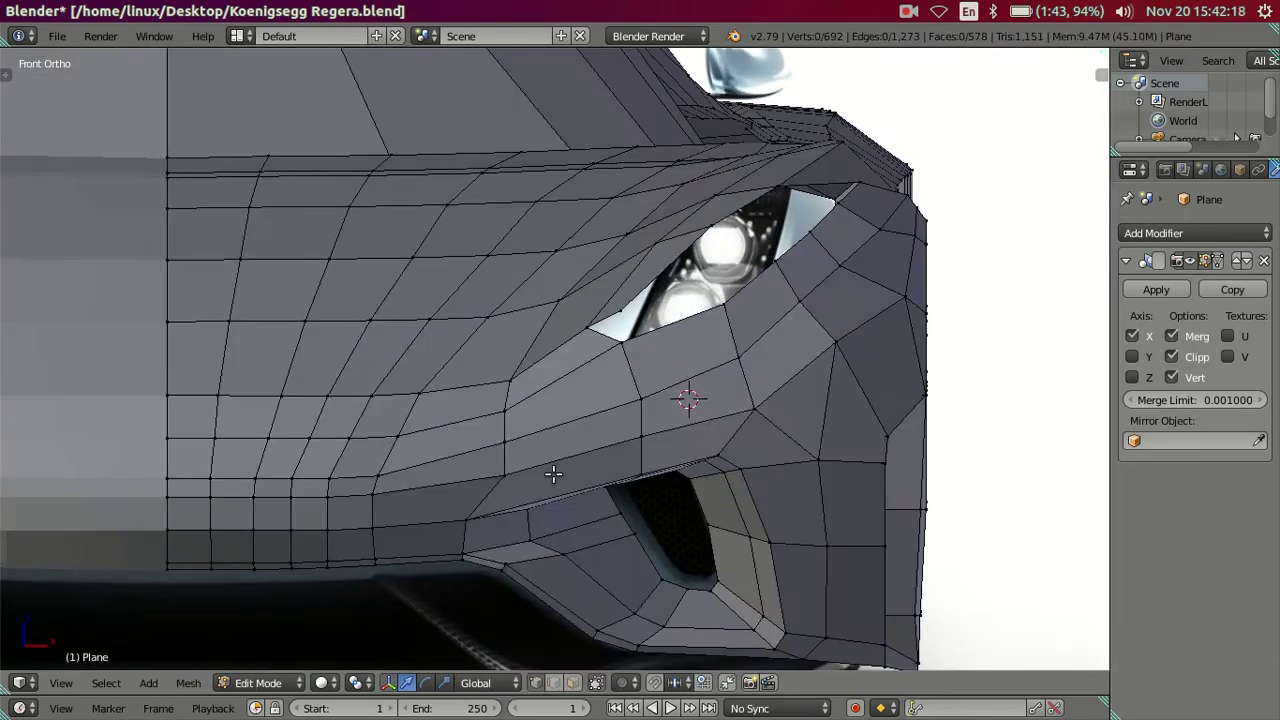
shift+middle_drag(553, 474, 757, 223)
scroll(731, 314, up, 3)
shift+middle_drag(643, 341, 633, 349)
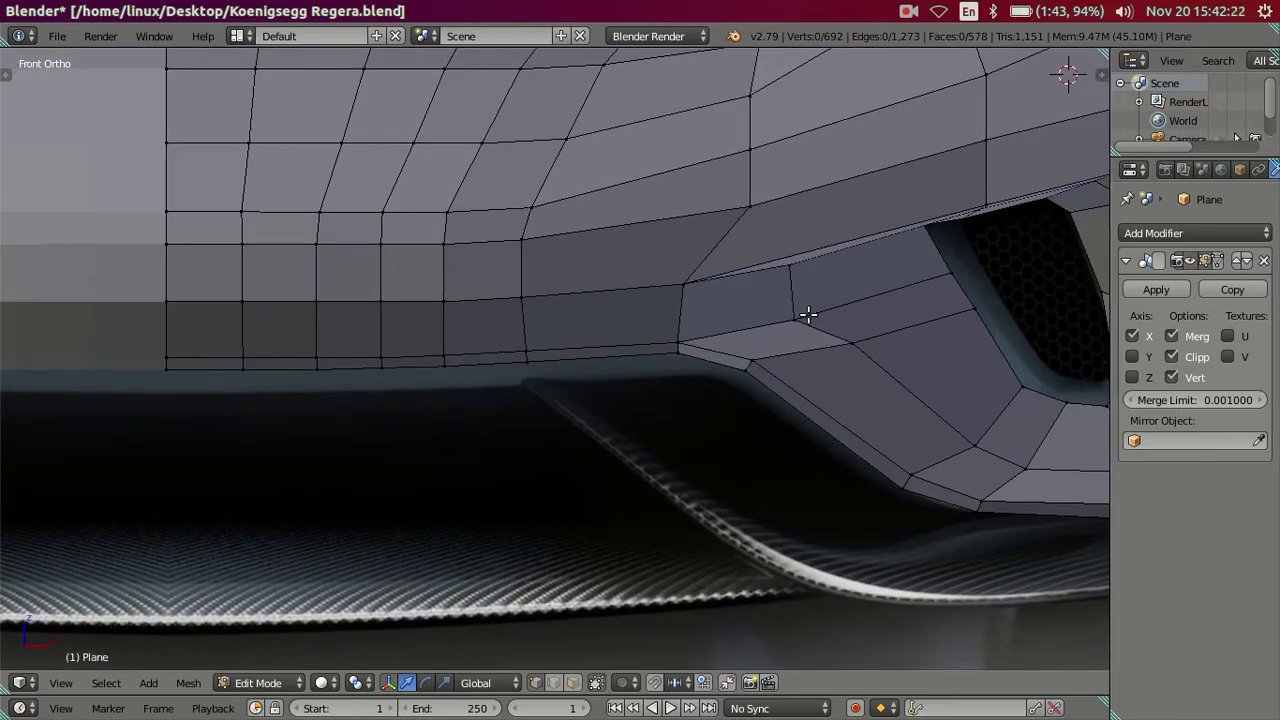
key(g)
key(z)
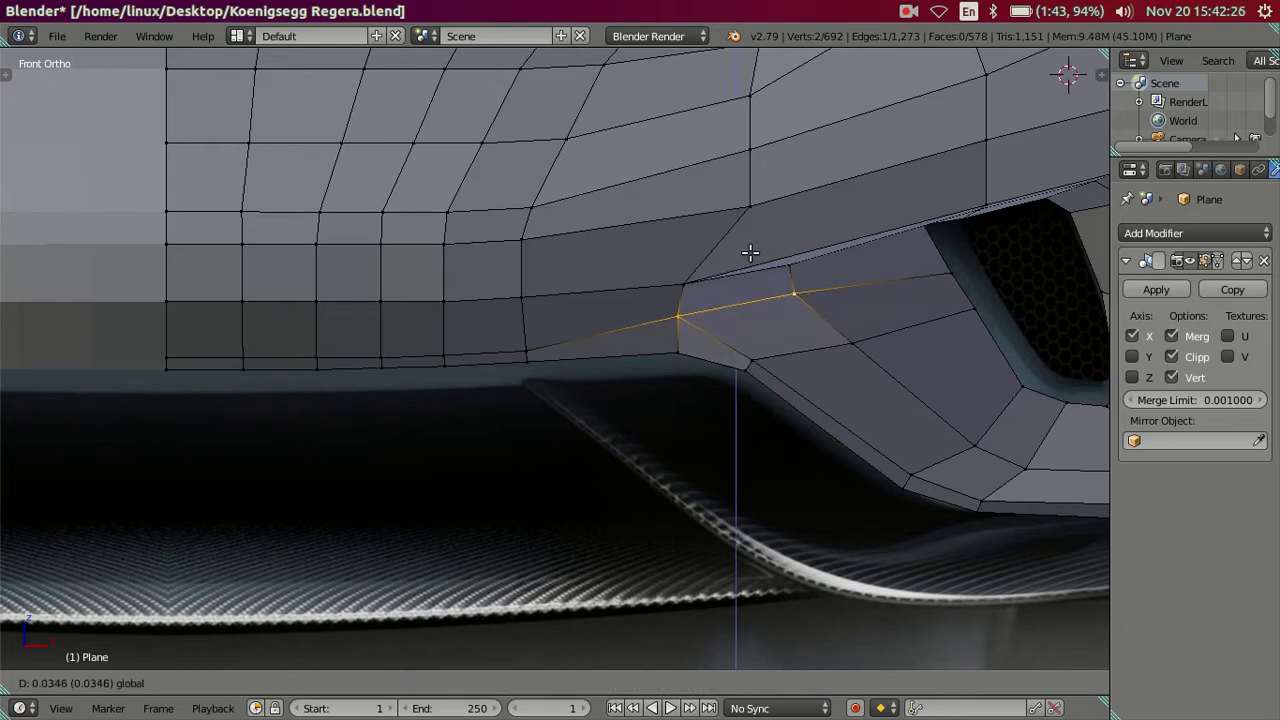
key(Escape)
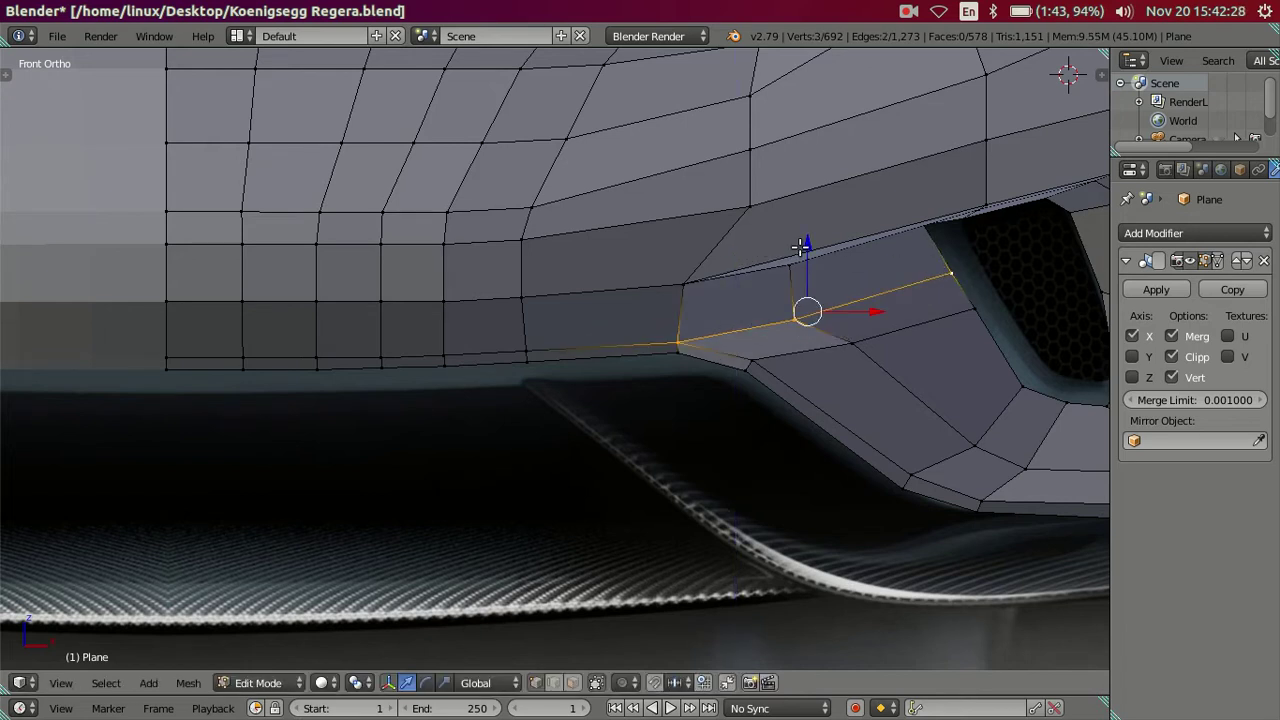
key(g)
key(z)
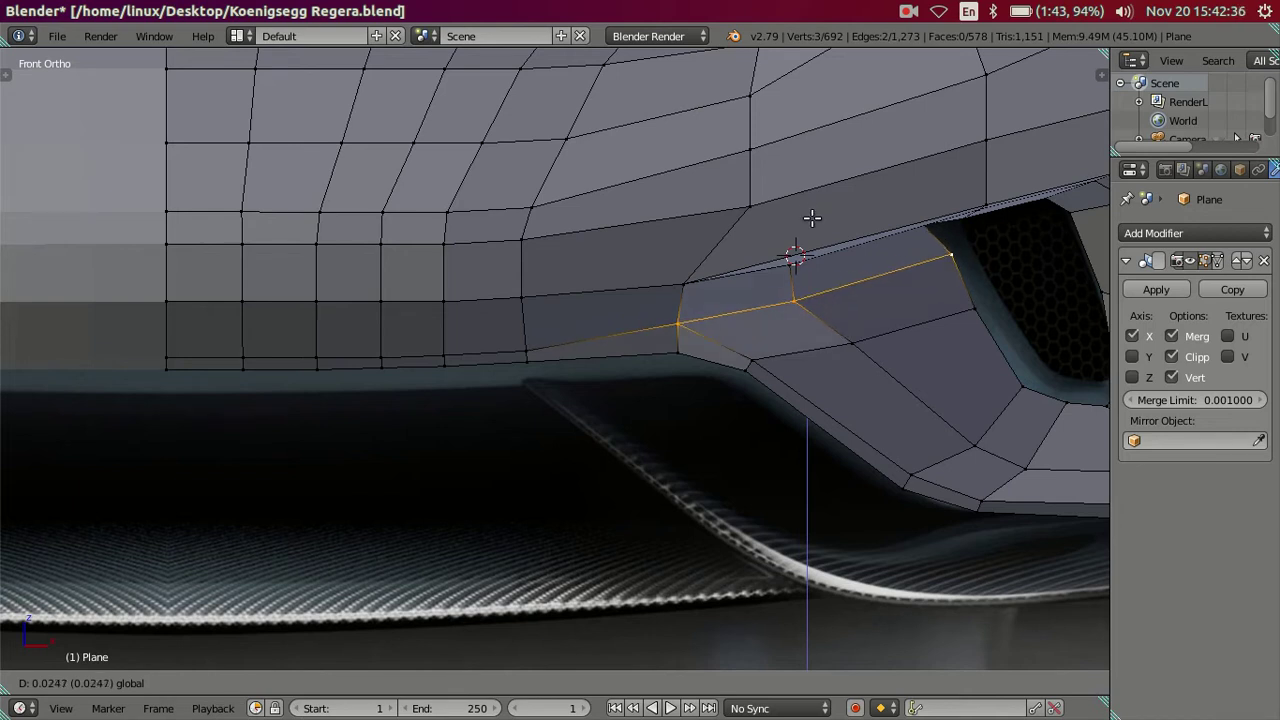
click(811, 218)
Slide the vertex at the intake's corner sideways to follow the reference
right_click(988, 233)
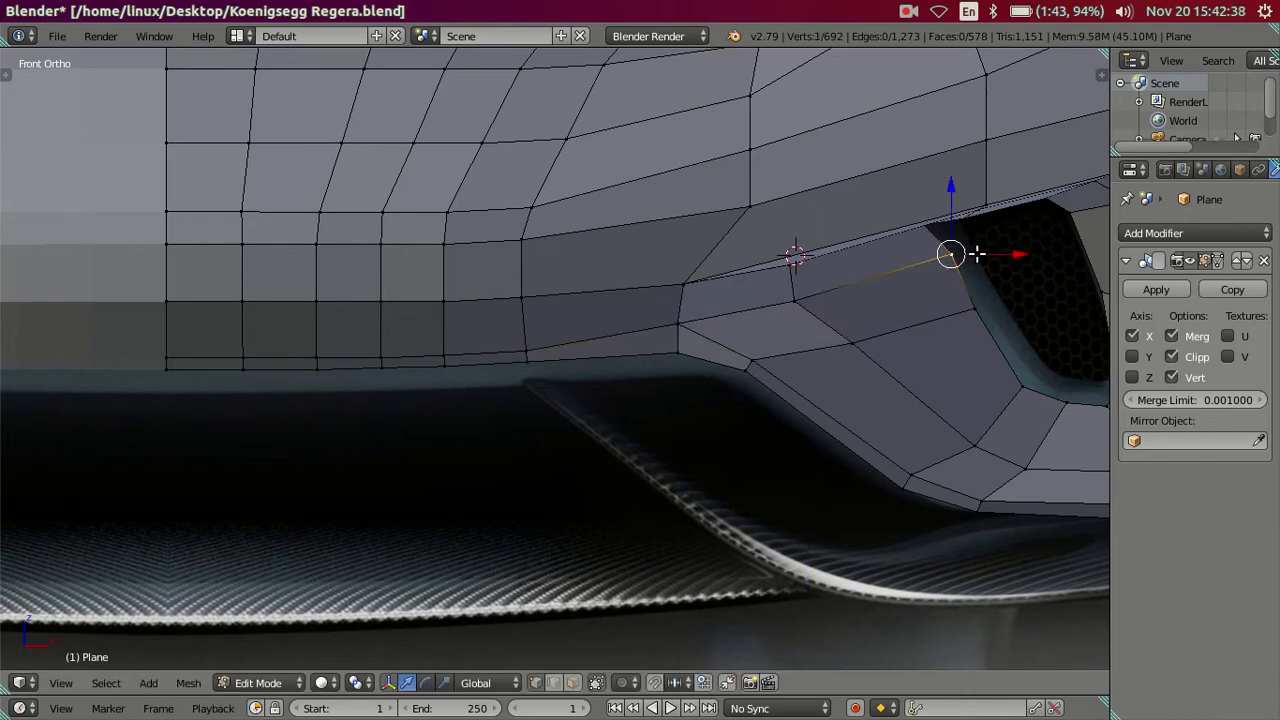
drag(1005, 254, 1002, 256)
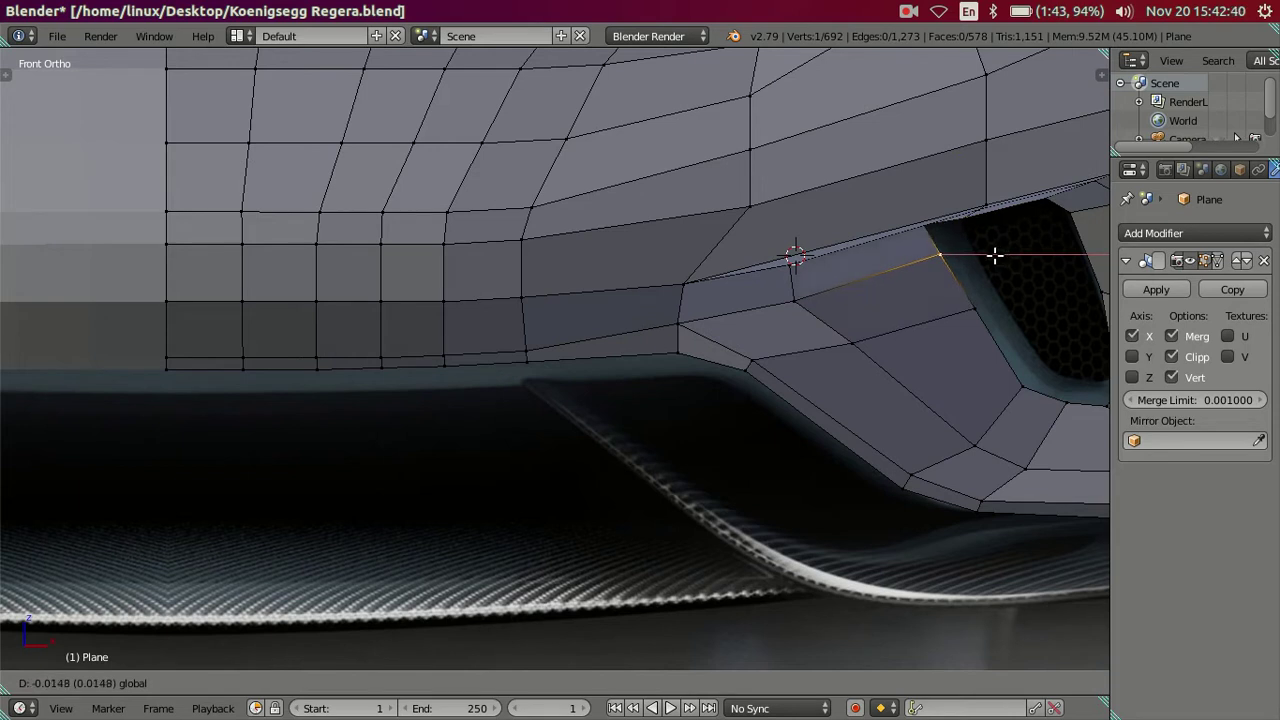
click(992, 256)
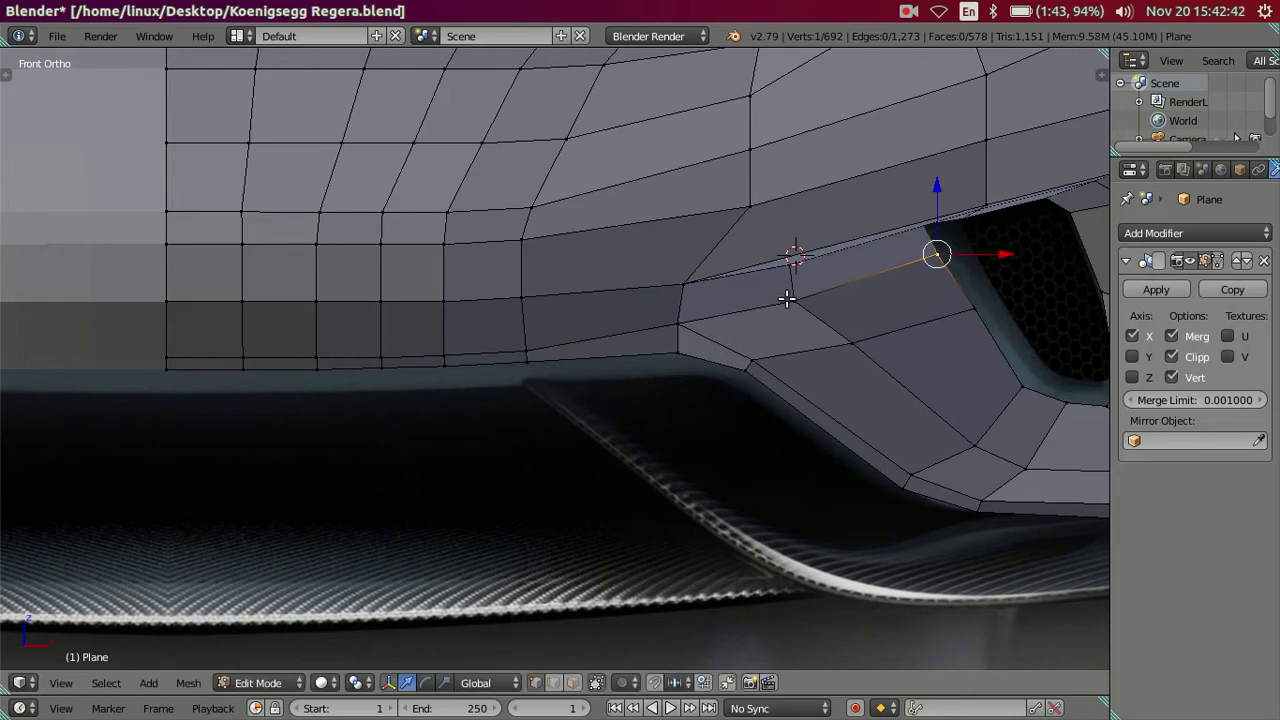
drag(767, 314, 799, 307)
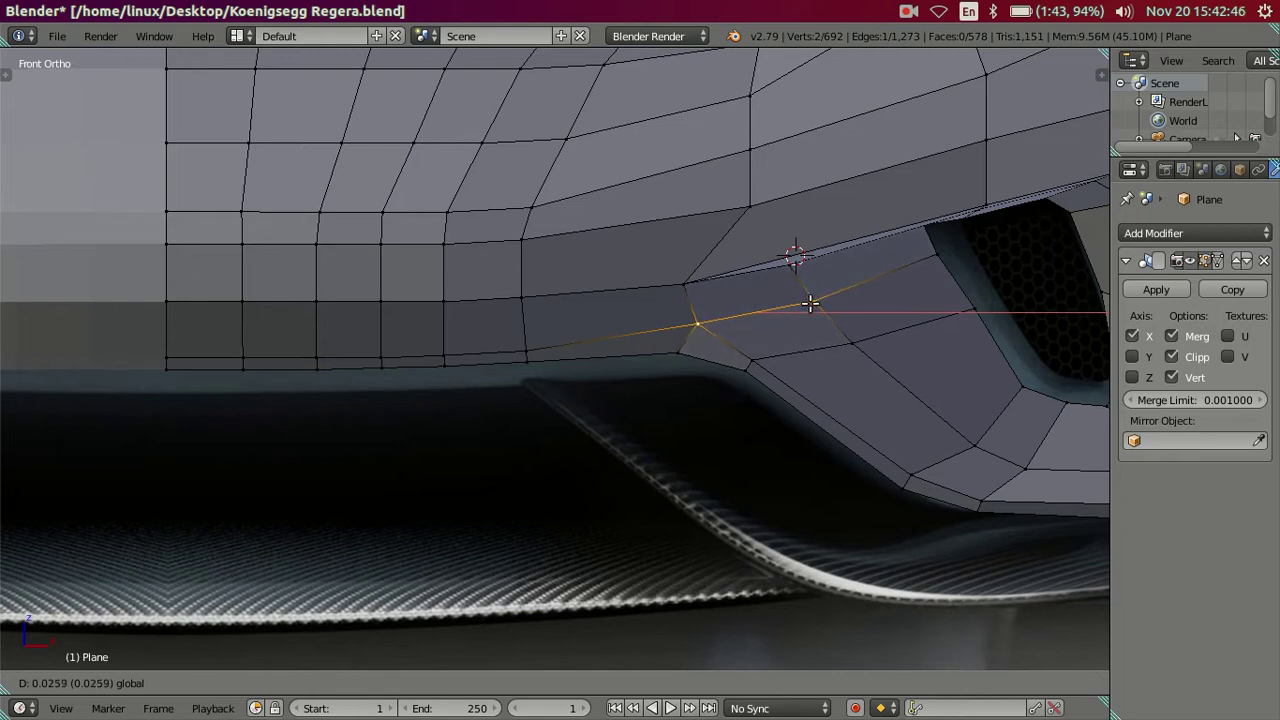
click(810, 303)
Return to Object Mode and orbit around the car to check the reshaped bumper
middle_drag(810, 303, 809, 260)
scroll(829, 266, down, 5)
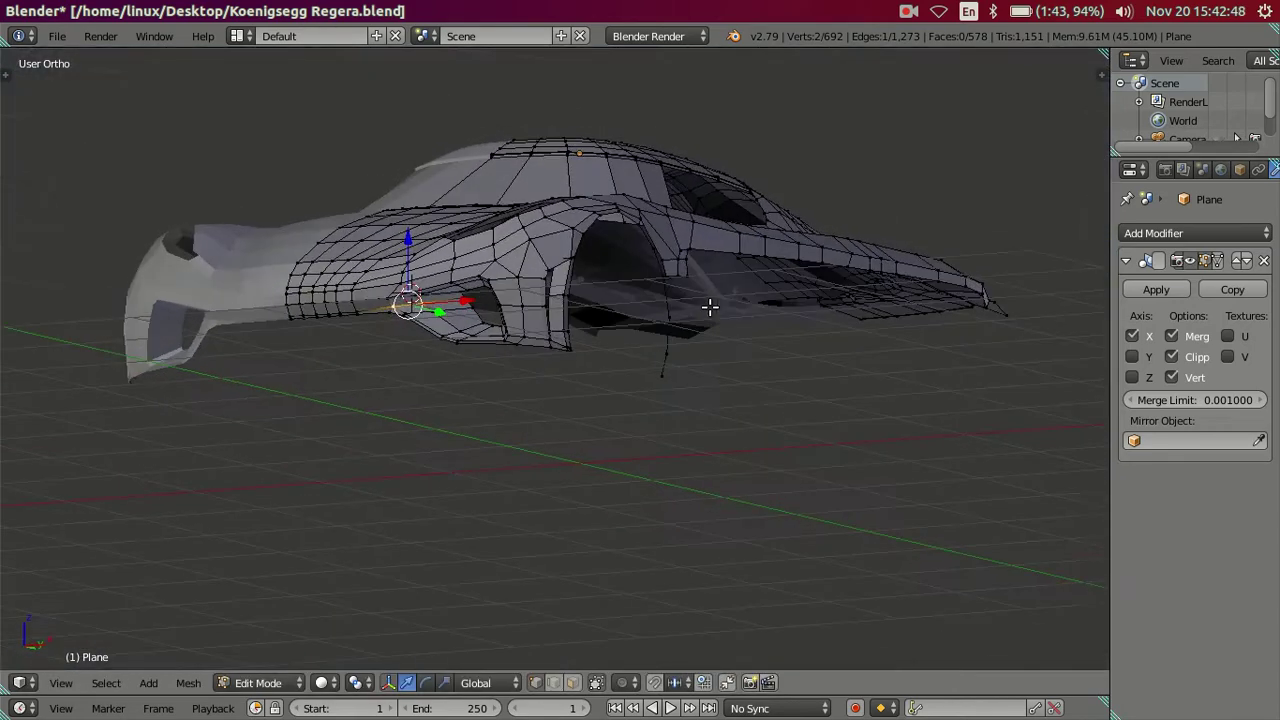
scroll(709, 308, up, 3)
scroll(737, 443, up, 3)
scroll(711, 423, up, 3)
scroll(767, 410, up, 3)
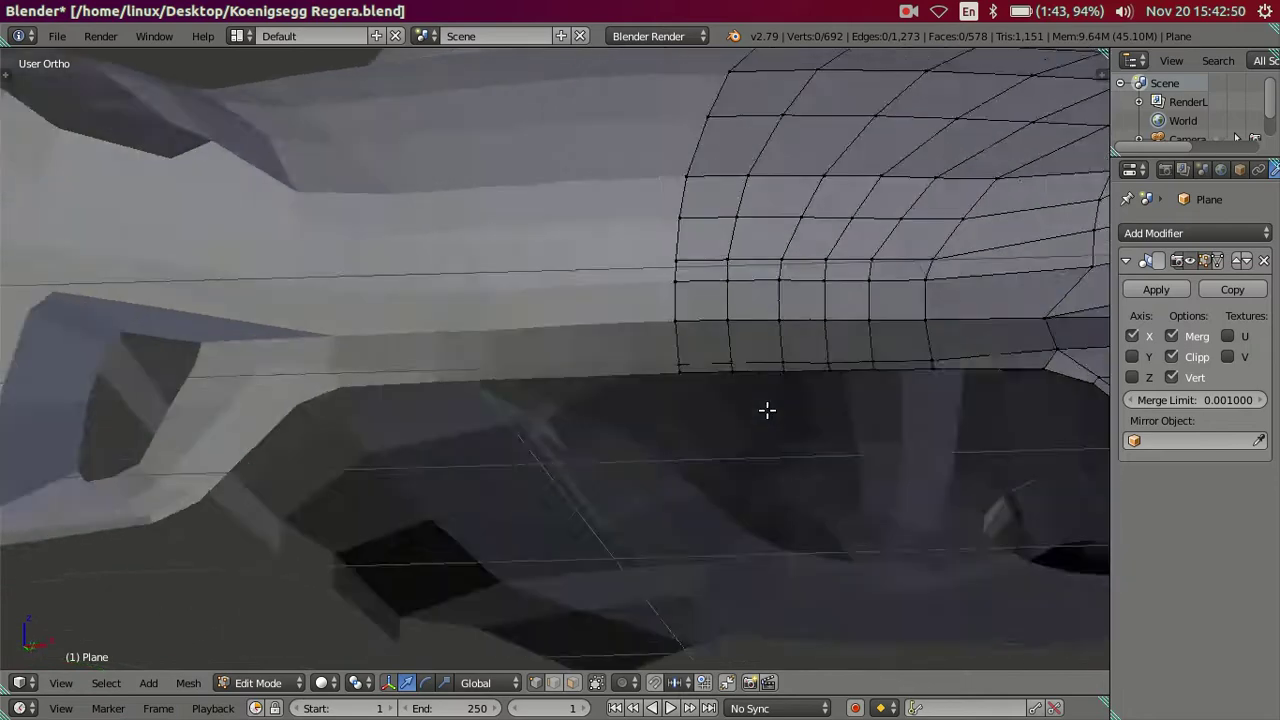
scroll(767, 410, down, 3)
key(Tab)
scroll(611, 377, down, 3)
mouse_move(646, 395)
middle_down()
mouse_move(695, 383)
mouse_move(623, 400)
middle_up()
In front view Edit Mode, slide a bumper vertex below the headlight slightly right
key(KP_1)
scroll(716, 425, up, 5)
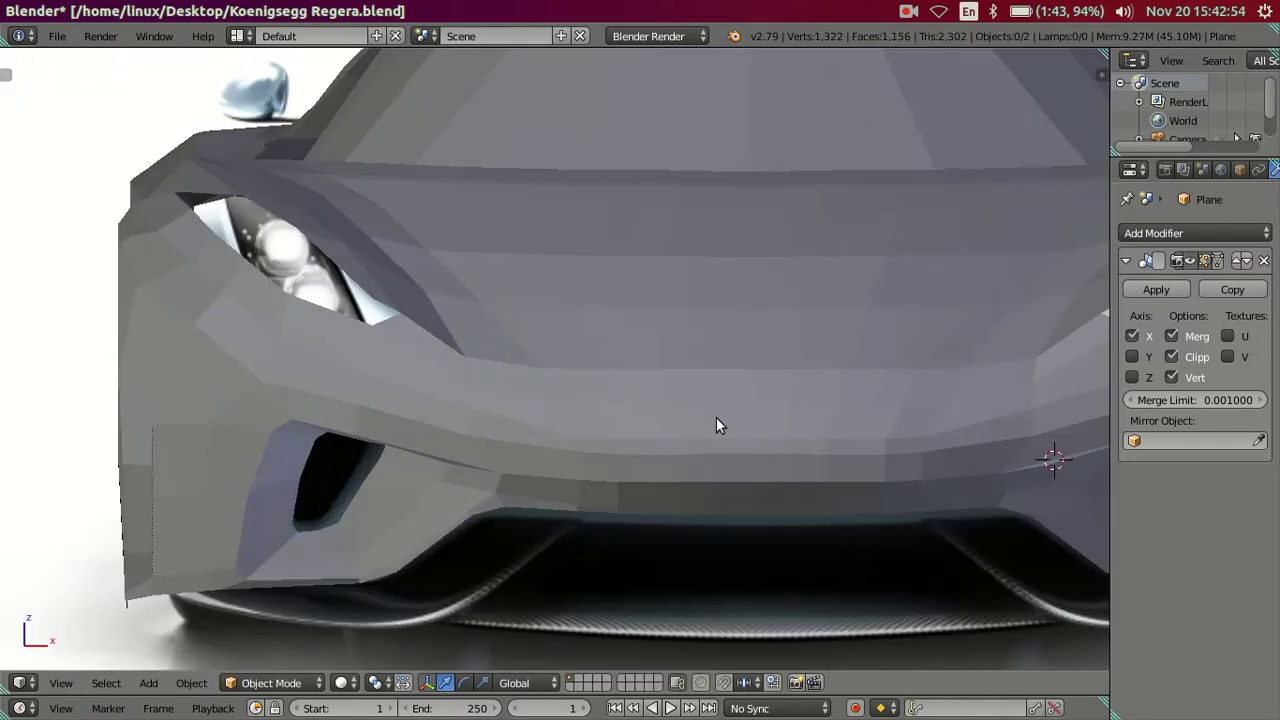
scroll(716, 425, down, 2)
shift+middle_drag(569, 337, 674, 357)
key(Tab)
scroll(680, 357, up, 3)
scroll(818, 380, up, 2)
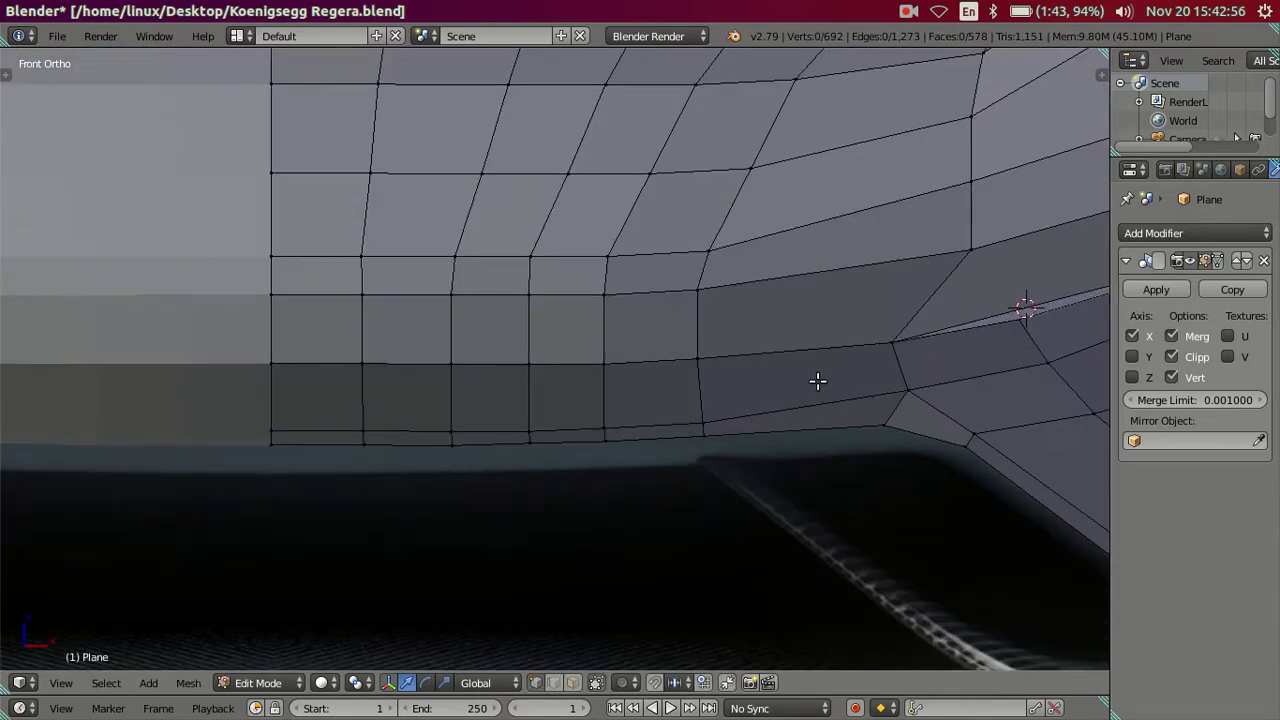
shift+middle_drag(850, 386, 653, 355)
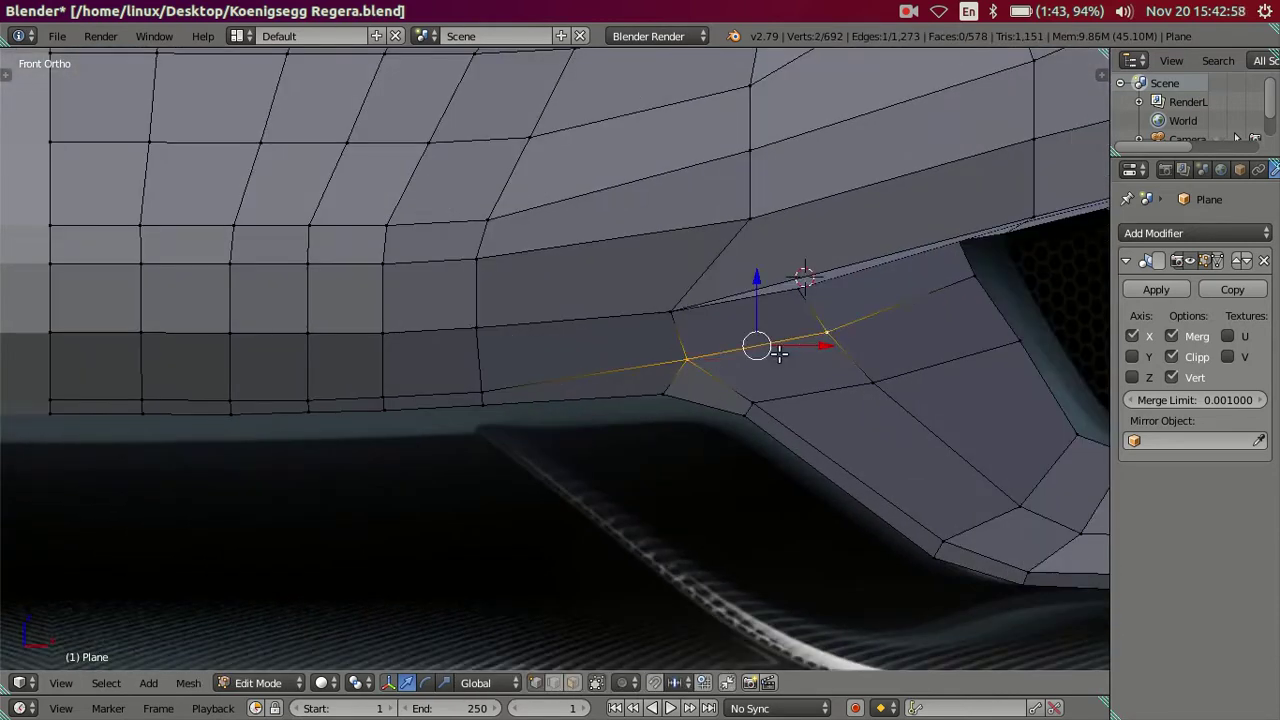
drag(730, 358, 760, 380)
Slide the vertex below the intake corner to the right
scroll(759, 384, down, 2)
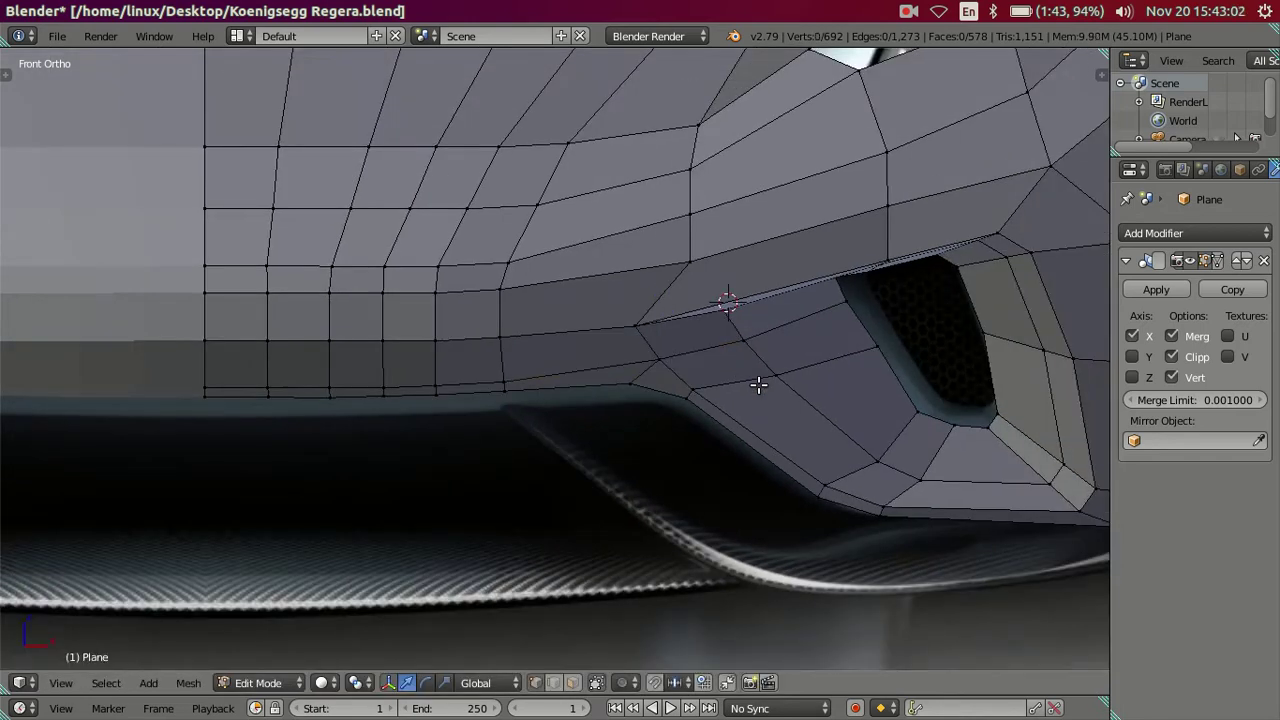
shift+middle_drag(740, 386, 610, 383)
scroll(554, 369, up, 2)
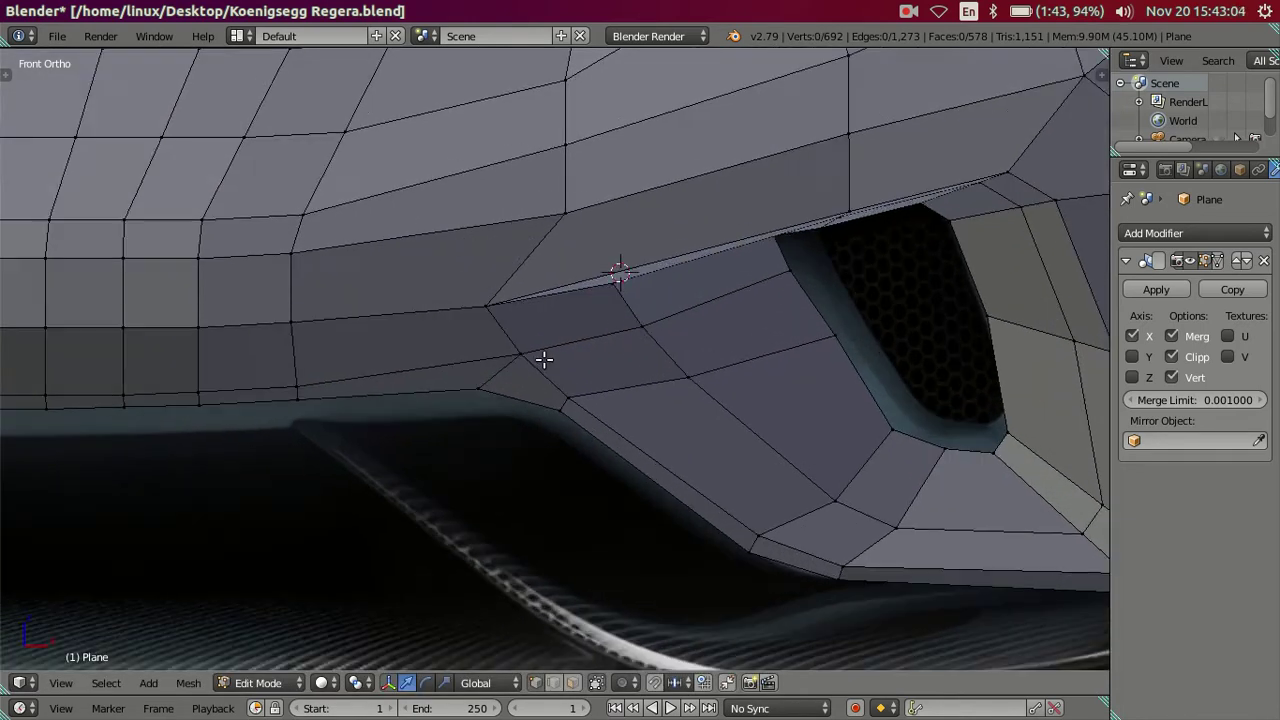
right_click(560, 389)
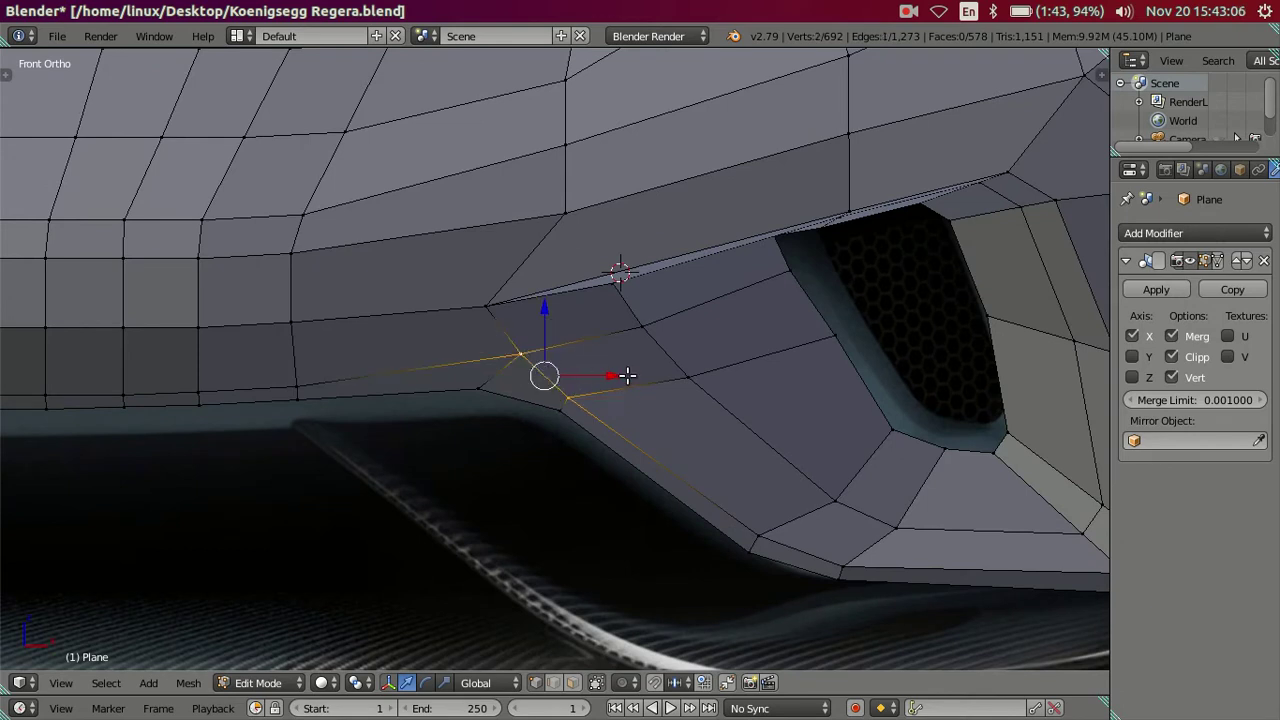
drag(627, 376, 637, 368)
click(637, 368)
Shift another vertex beside the intake slightly right, then check the front corner in Object Mode
right_click(658, 342)
drag(733, 352, 750, 346)
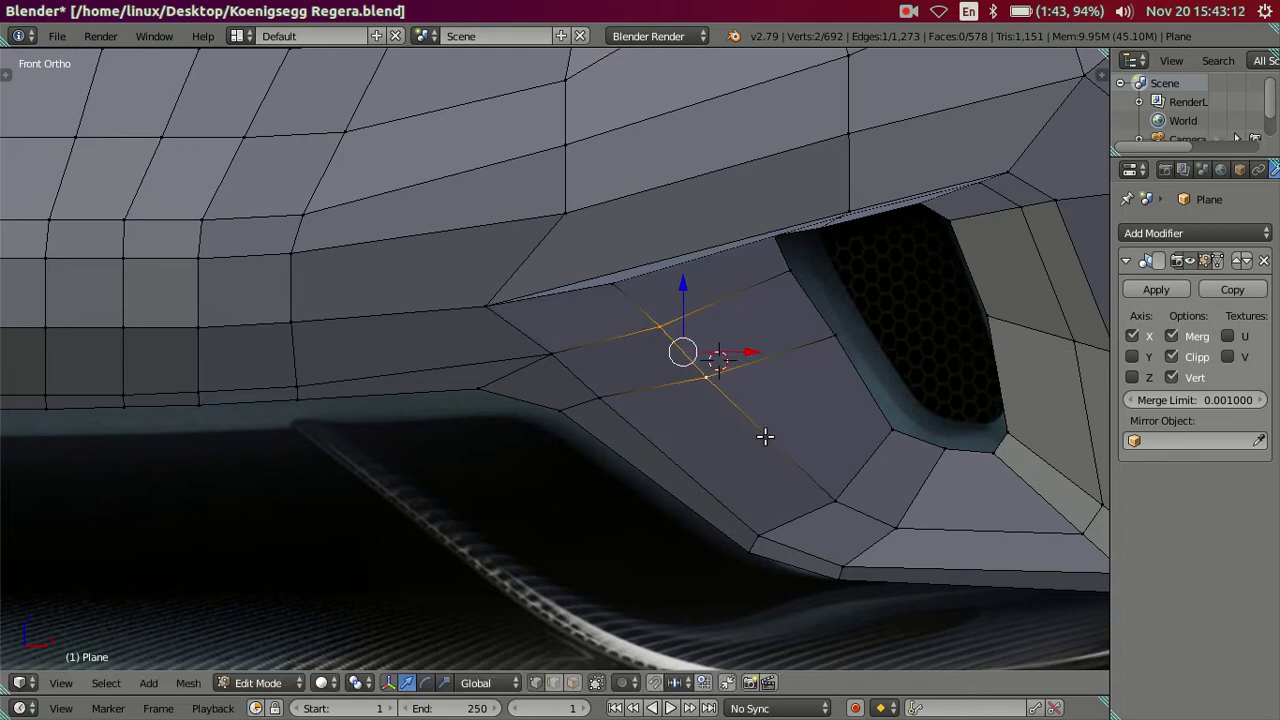
scroll(703, 383, down, 3)
key(Tab)
mouse_move(617, 363)
middle_down()
mouse_move(451, 375)
mouse_move(509, 357)
mouse_move(546, 378)
mouse_move(602, 377)
mouse_move(520, 381)
mouse_move(454, 364)
mouse_move(463, 193)
middle_up()
Select the horizontal edge loop on the hood, move it in front view, and deselect
key(Tab)
alt+right_click(623, 174)
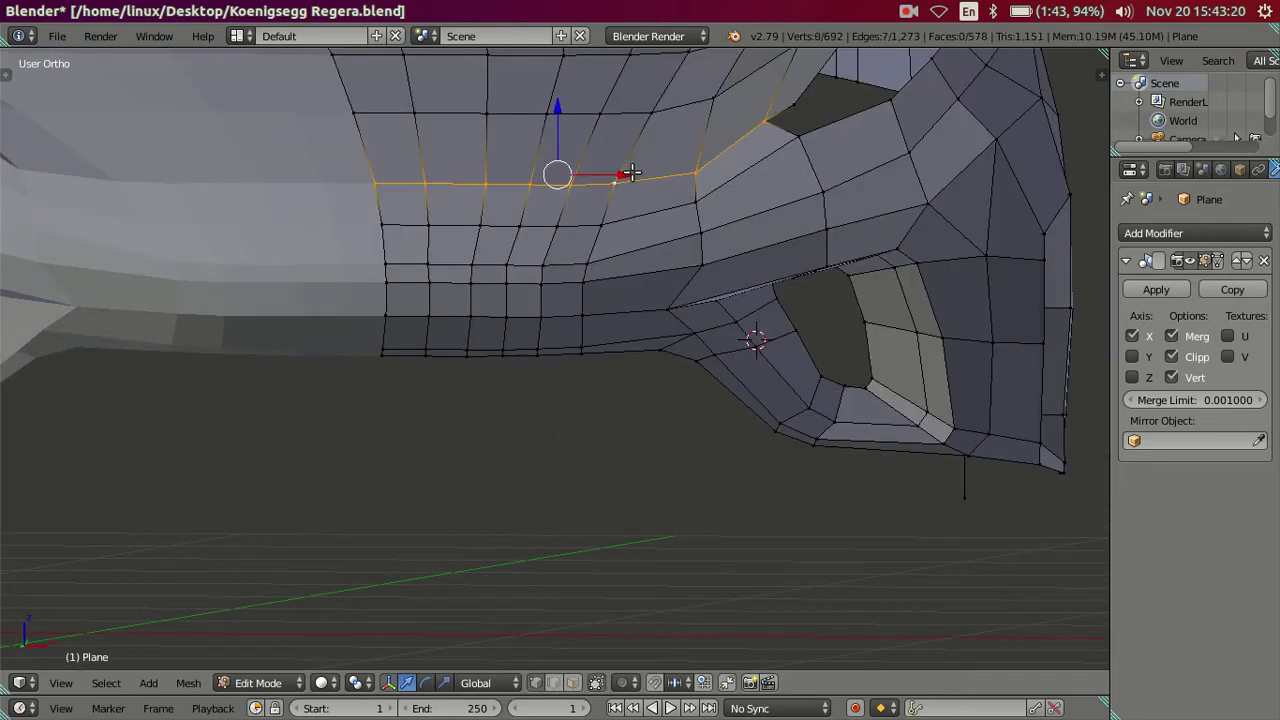
shift+middle_drag(666, 211, 693, 343)
key(KP_1)
scroll(450, 300, up, 5)
mouse_move(410, 305)
shift+middle_down()
mouse_move(443, 280)
mouse_move(674, 286)
mouse_move(414, 294)
mouse_move(694, 257)
mouse_move(580, 268)
shift+middle_up()
scroll(406, 262, up, 2)
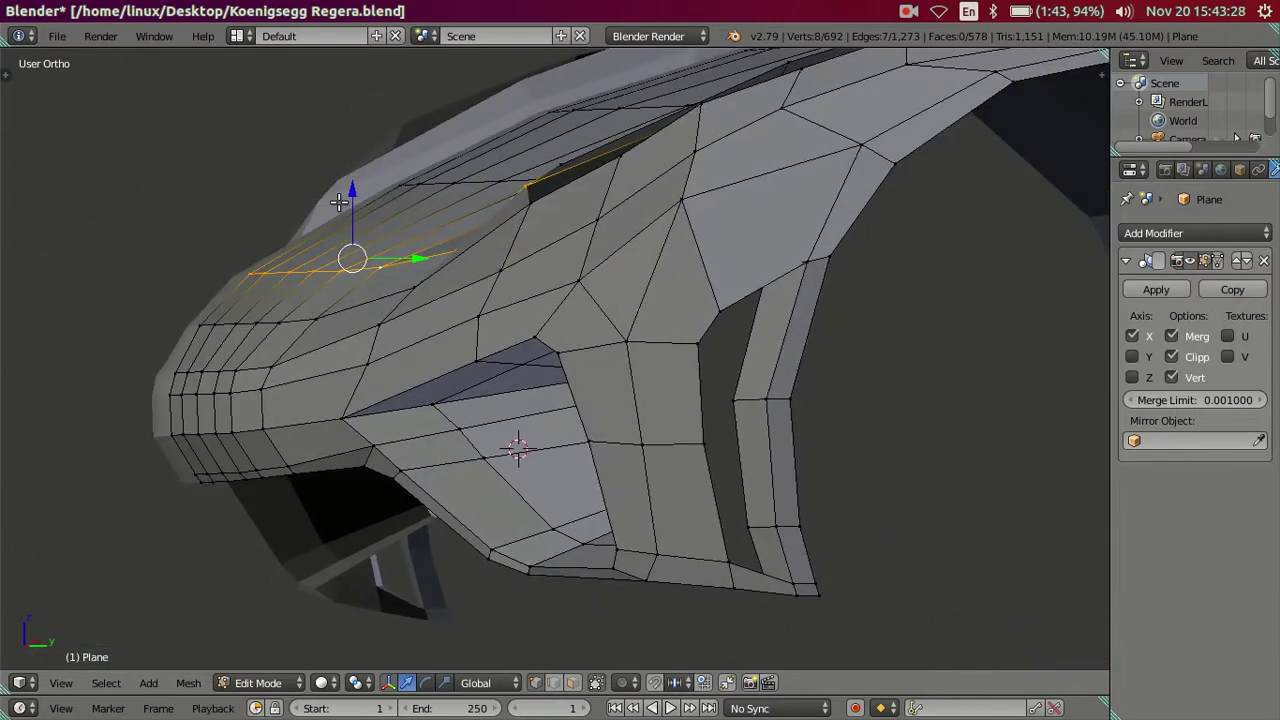
click(353, 191)
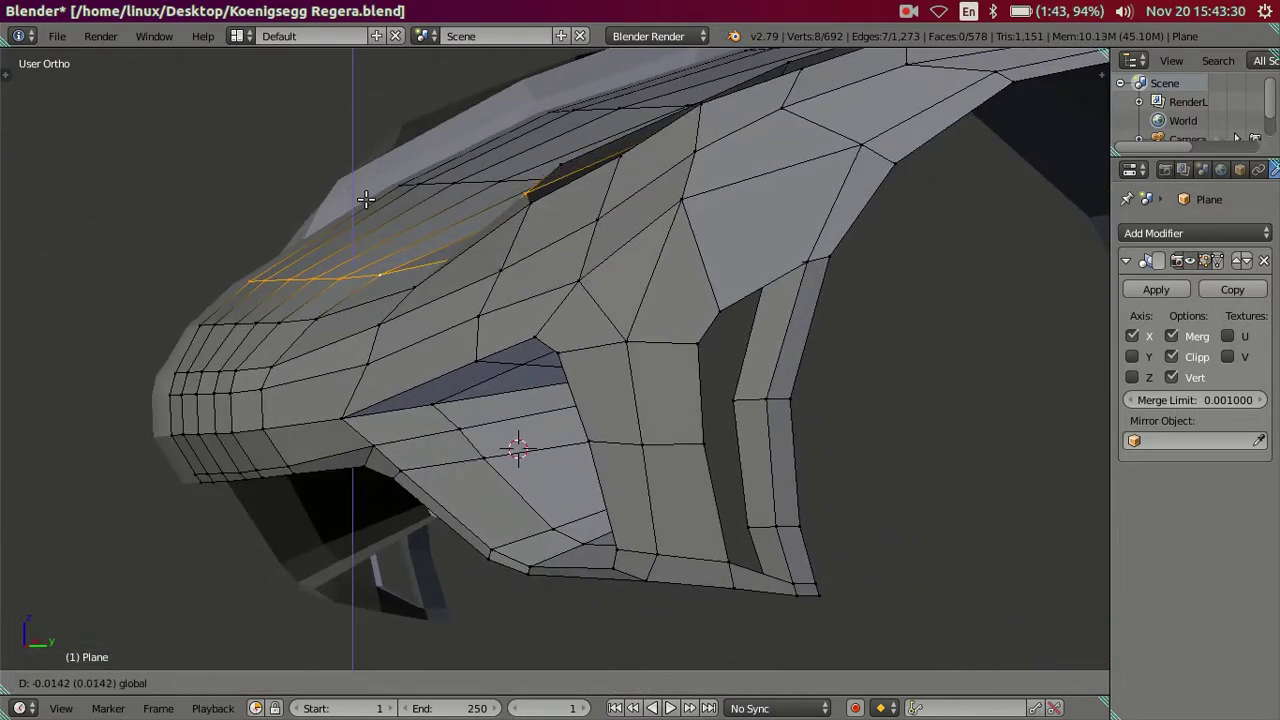
click(366, 199)
middle_drag(244, 249, 416, 228)
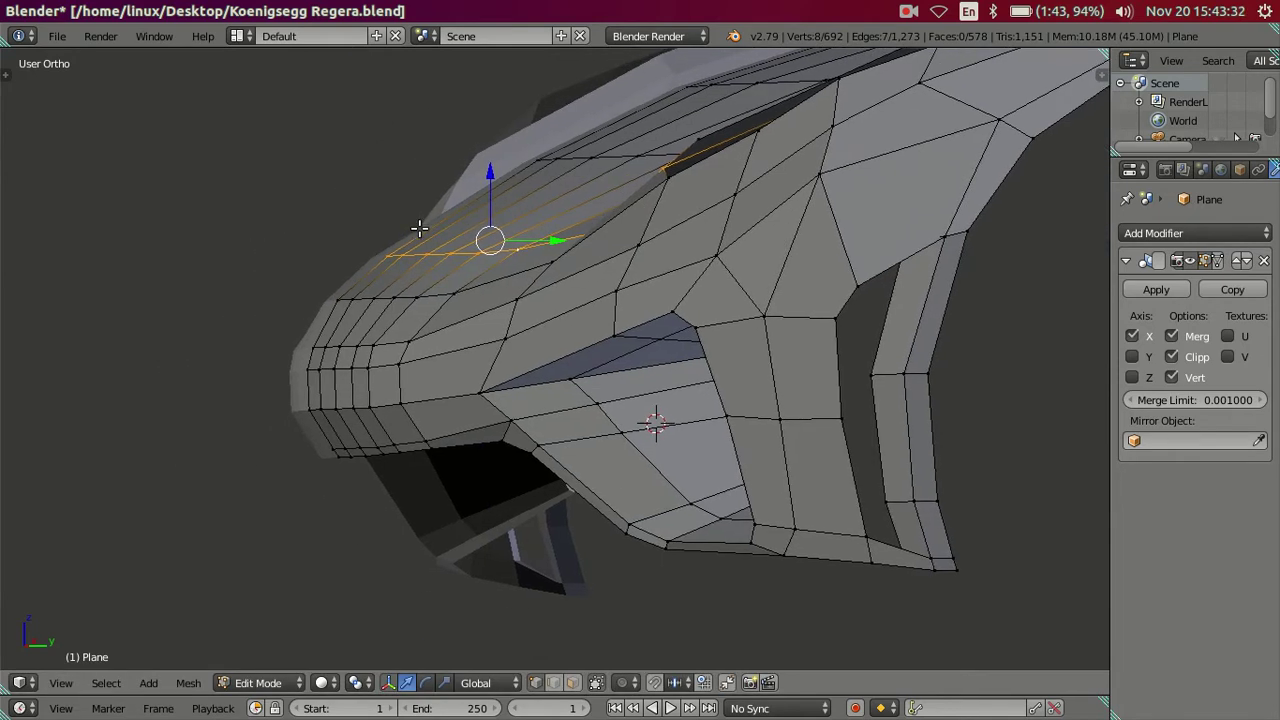
key(a)
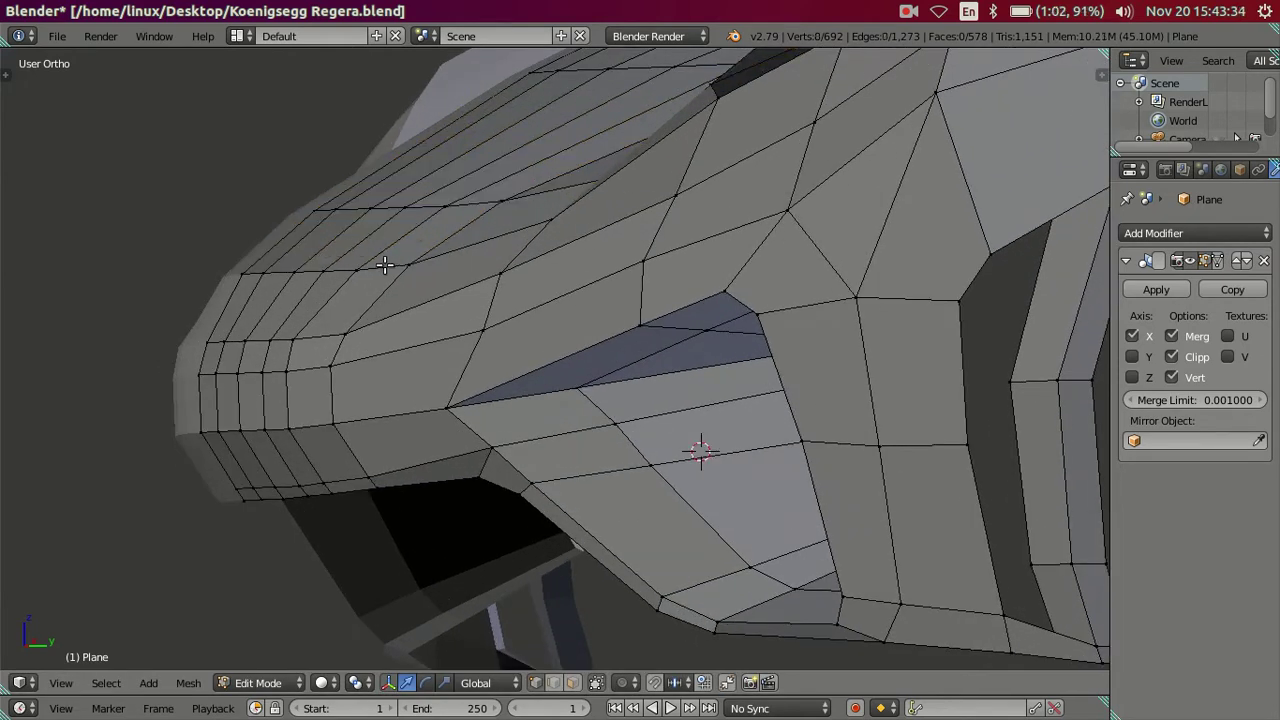
Raise the nose edge loop vertically with G Z, viewed from the side
scroll(437, 260, down, 3)
middle_drag(517, 286, 580, 300)
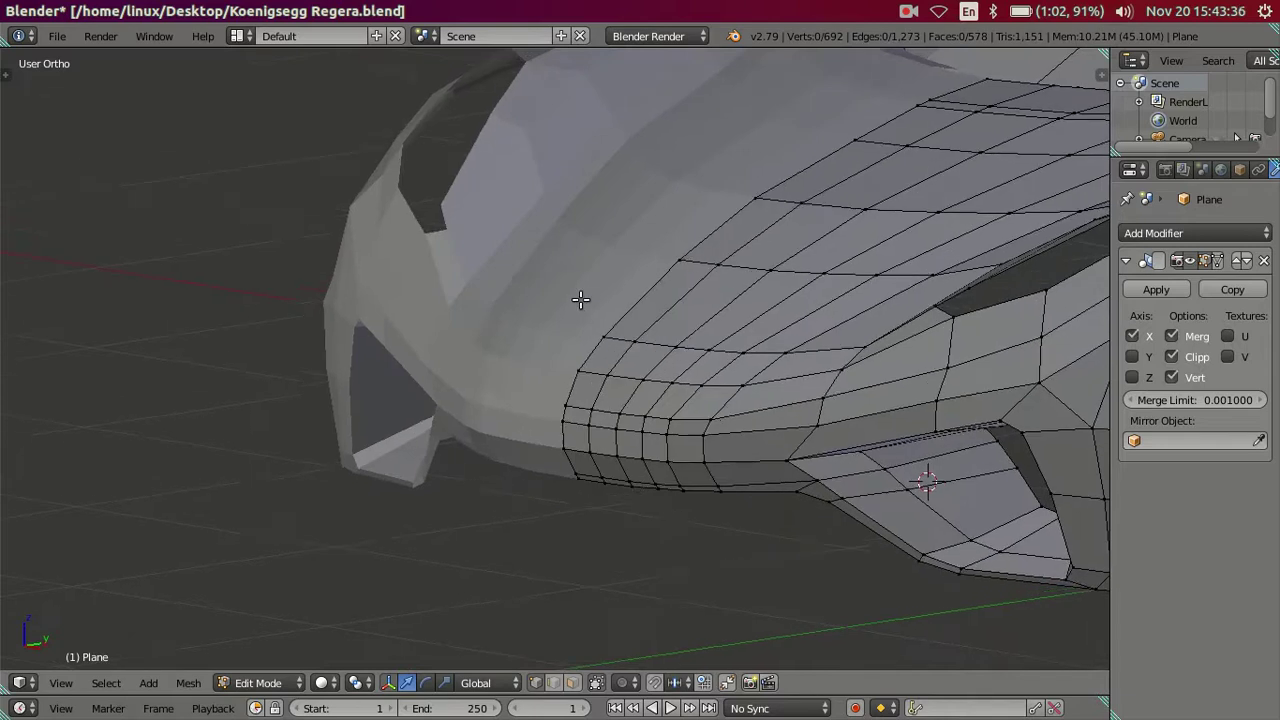
scroll(580, 298, up, 2)
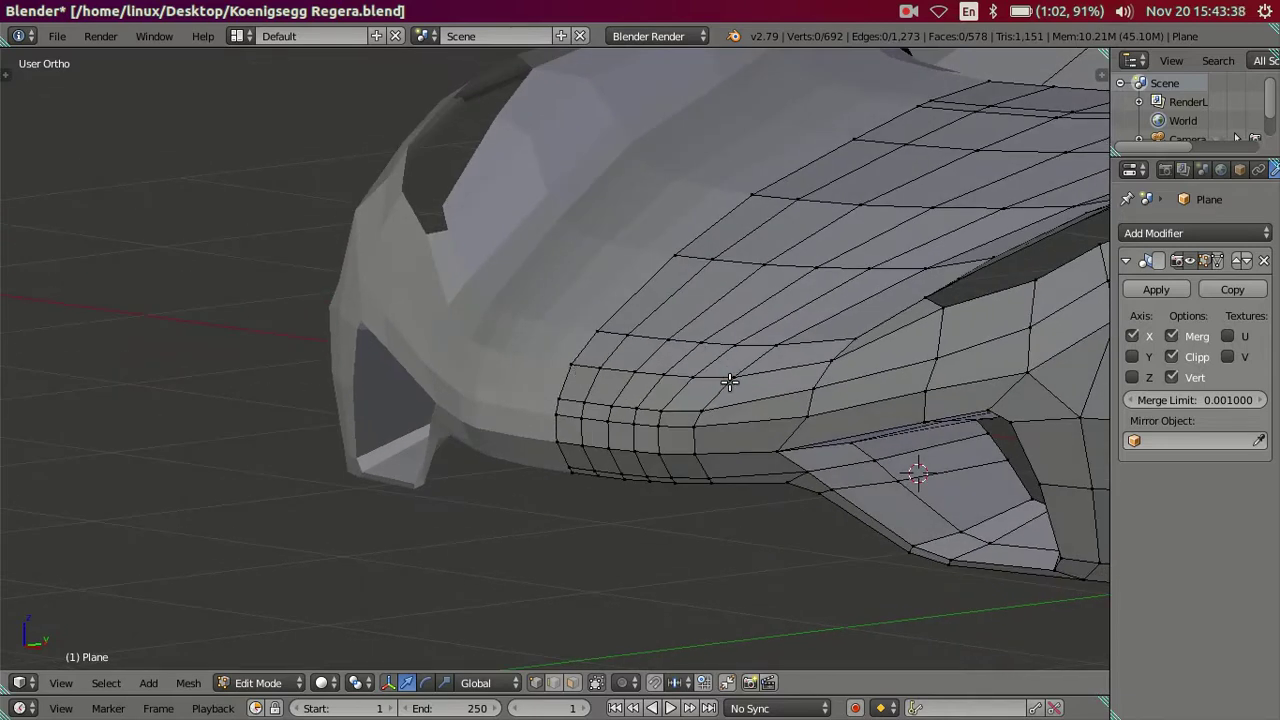
middle_drag(671, 367, 472, 333)
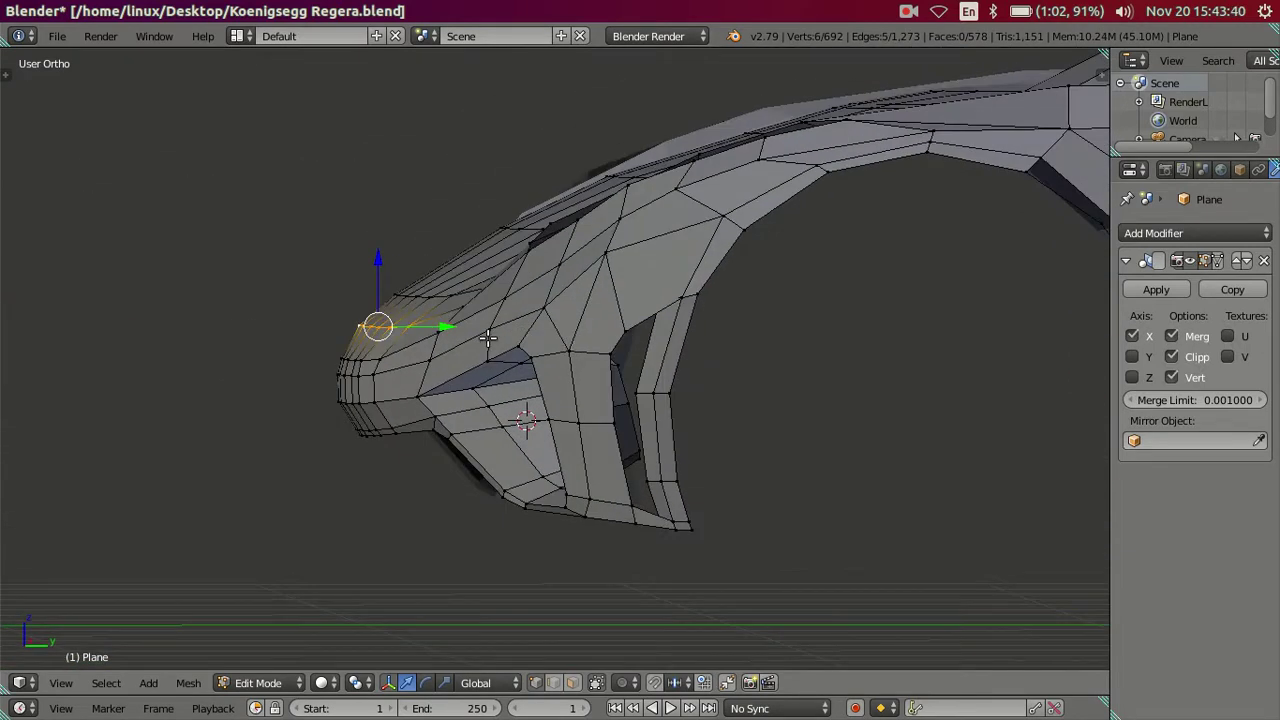
scroll(472, 333, up, 2)
key(g)
key(z)
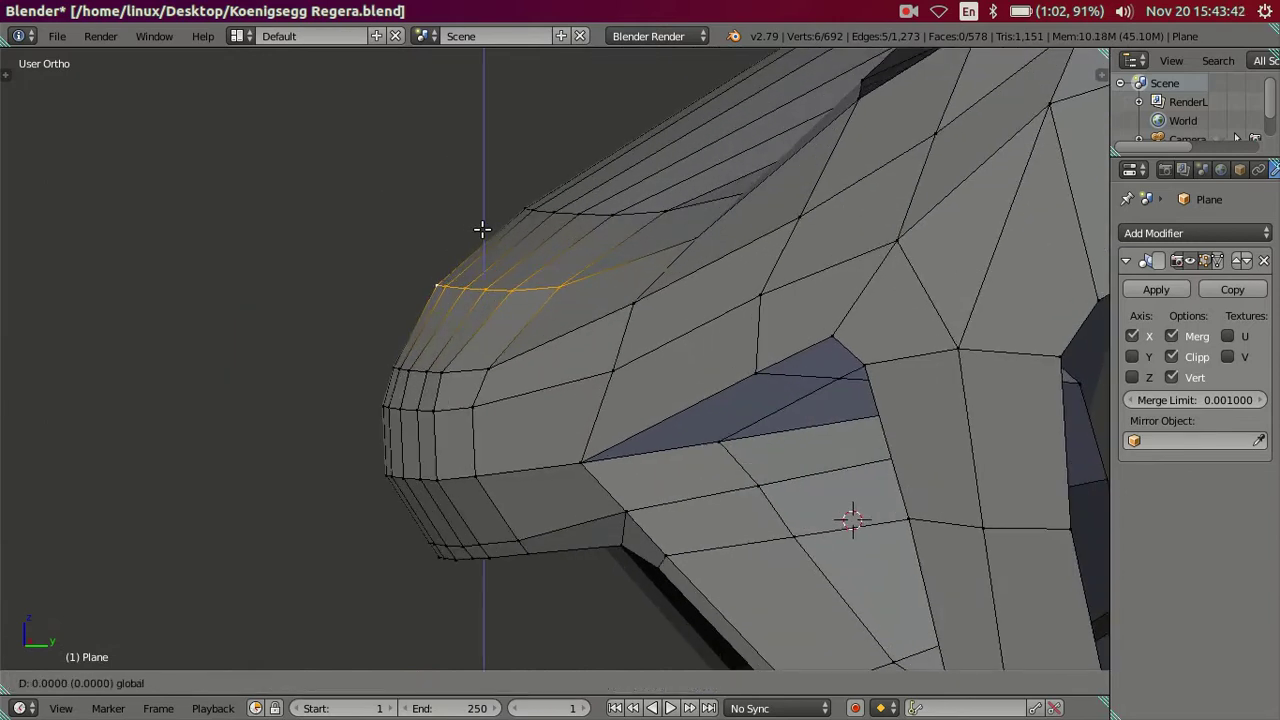
click(494, 243)
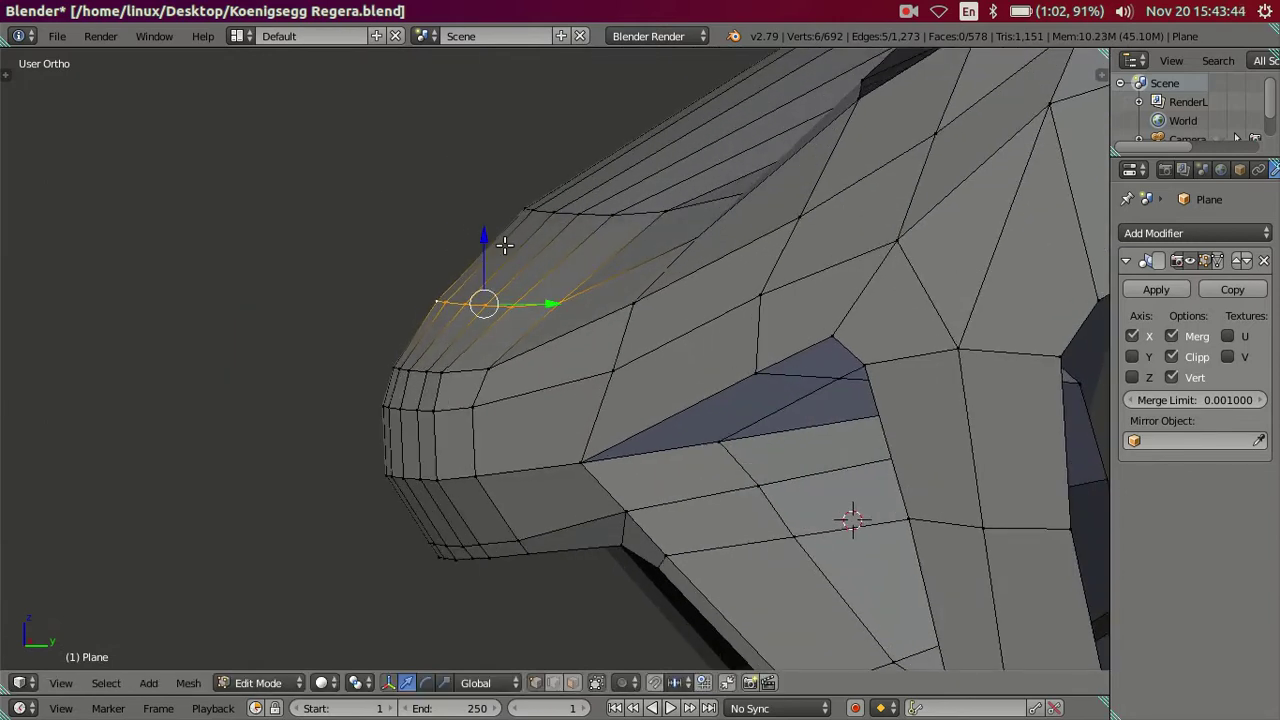
Move a neighbouring nose edge loop, clear the selection, and return to Object Mode
middle_drag(645, 222, 680, 263)
alt+click(660, 335)
middle_drag(657, 363, 650, 308)
key(g)
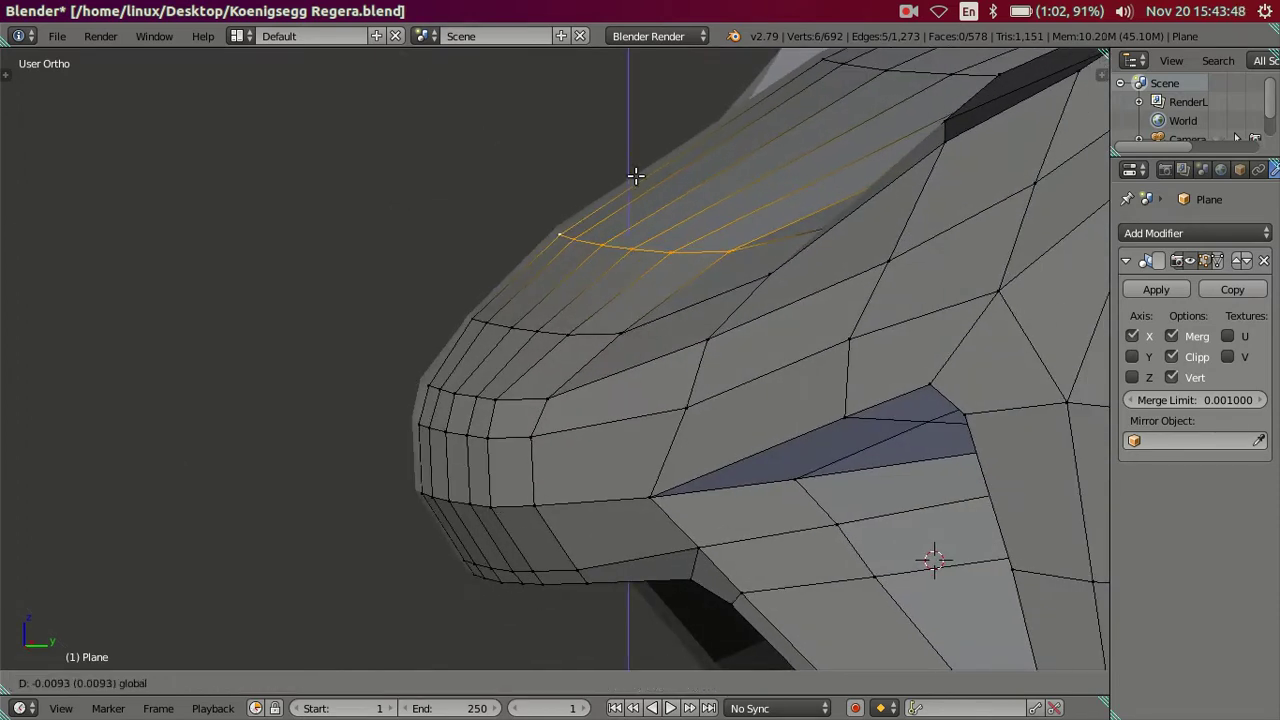
click(640, 178)
key(a)
mouse_move(640, 183)
middle_down()
mouse_move(695, 199)
mouse_move(677, 251)
mouse_move(571, 291)
mouse_move(563, 329)
mouse_move(762, 332)
mouse_move(849, 260)
mouse_move(889, 266)
mouse_move(806, 270)
mouse_move(666, 340)
mouse_move(551, 374)
mouse_move(443, 343)
mouse_move(531, 398)
mouse_move(597, 400)
mouse_move(686, 526)
mouse_move(771, 569)
mouse_move(849, 580)
mouse_move(720, 402)
mouse_move(634, 508)
mouse_move(706, 606)
mouse_move(691, 379)
mouse_move(646, 389)
mouse_move(614, 434)
middle_up()
key(Tab)
In Edit Mode, raise the selected front-corner vertex slightly along Z
scroll(680, 350, up, 2)
scroll(530, 398, up, 2)
key(Tab)
scroll(592, 405, up, 1)
scroll(614, 434, up, 3)
mouse_move(621, 487)
middle_down()
mouse_move(619, 397)
mouse_move(649, 394)
mouse_move(634, 363)
mouse_move(721, 540)
mouse_move(789, 497)
mouse_move(729, 380)
mouse_move(639, 355)
middle_up()
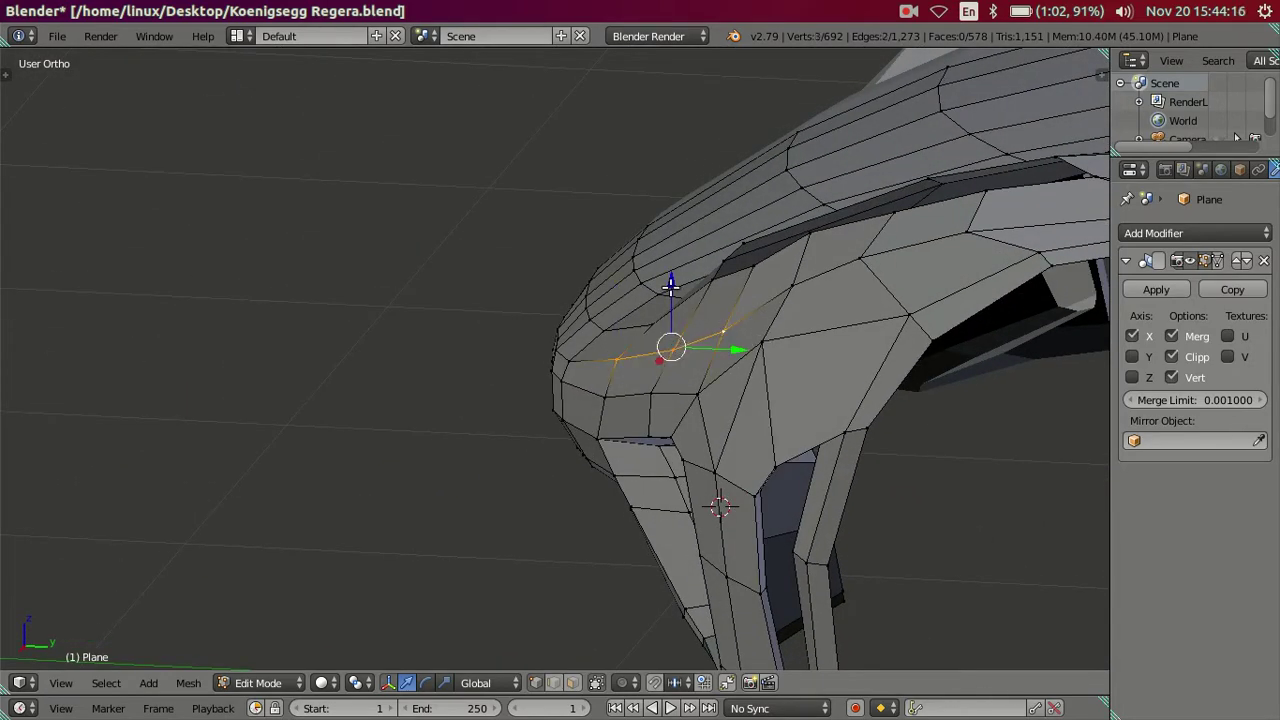
drag(695, 287, 695, 273)
Raise the neighbouring front-corner vertex along Z, then reselect the body in Object Mode
right_click(697, 393)
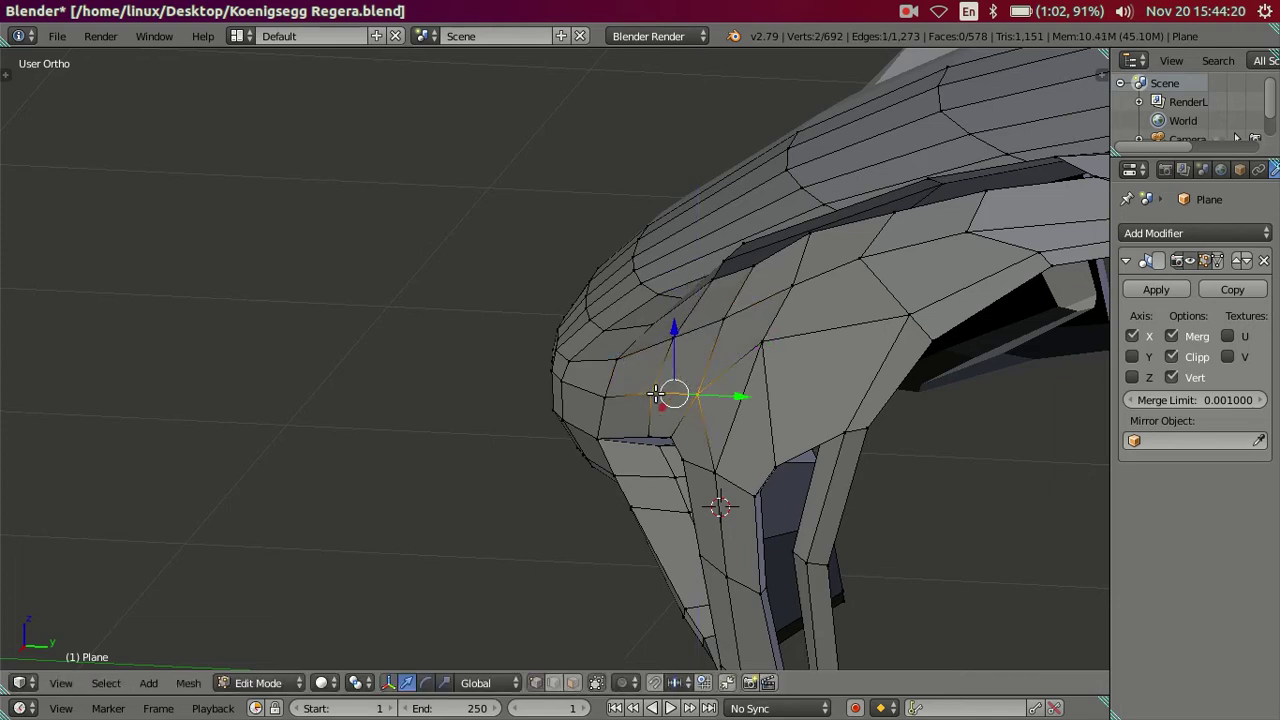
drag(673, 343, 695, 330)
key(Tab)
mouse_move(610, 337)
middle_down()
mouse_move(591, 333)
mouse_move(963, 323)
mouse_move(763, 372)
mouse_move(651, 349)
mouse_move(640, 394)
mouse_move(614, 351)
middle_up()
right_click(614, 351)
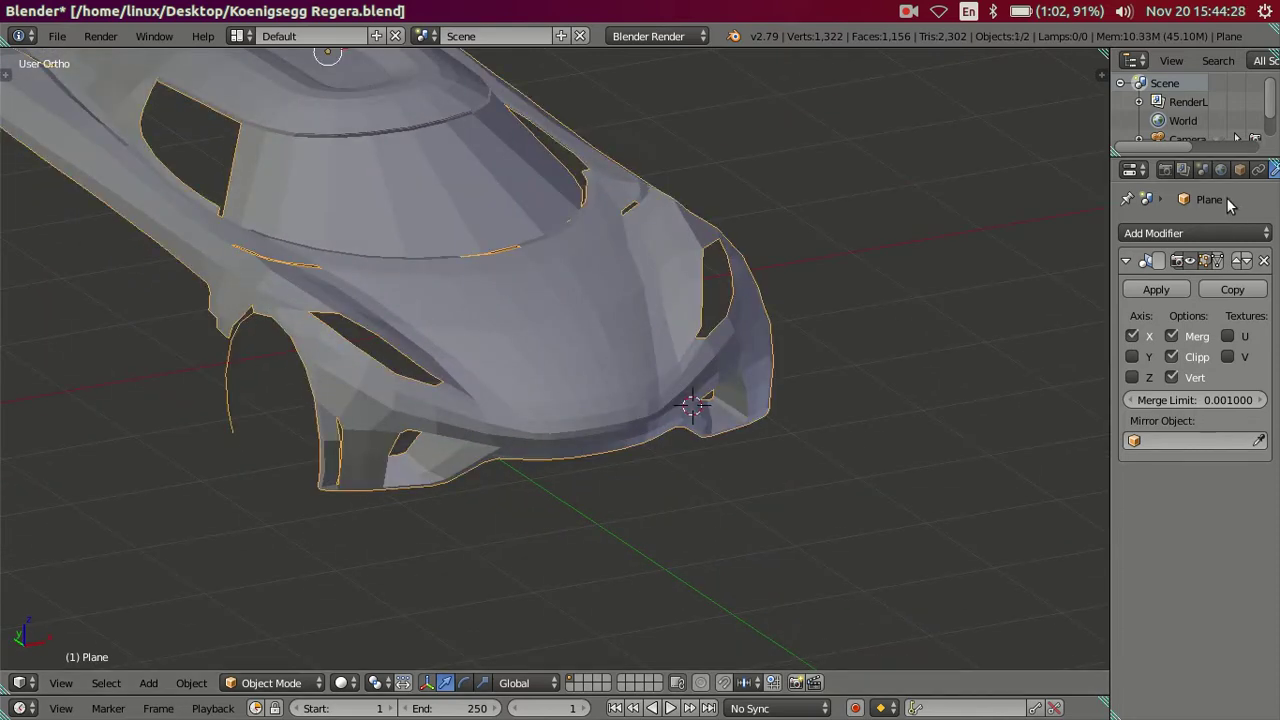
Add a Subdivision Surface modifier, deleting the accidentally added duplicate Mirror modifier
click(1172, 241)
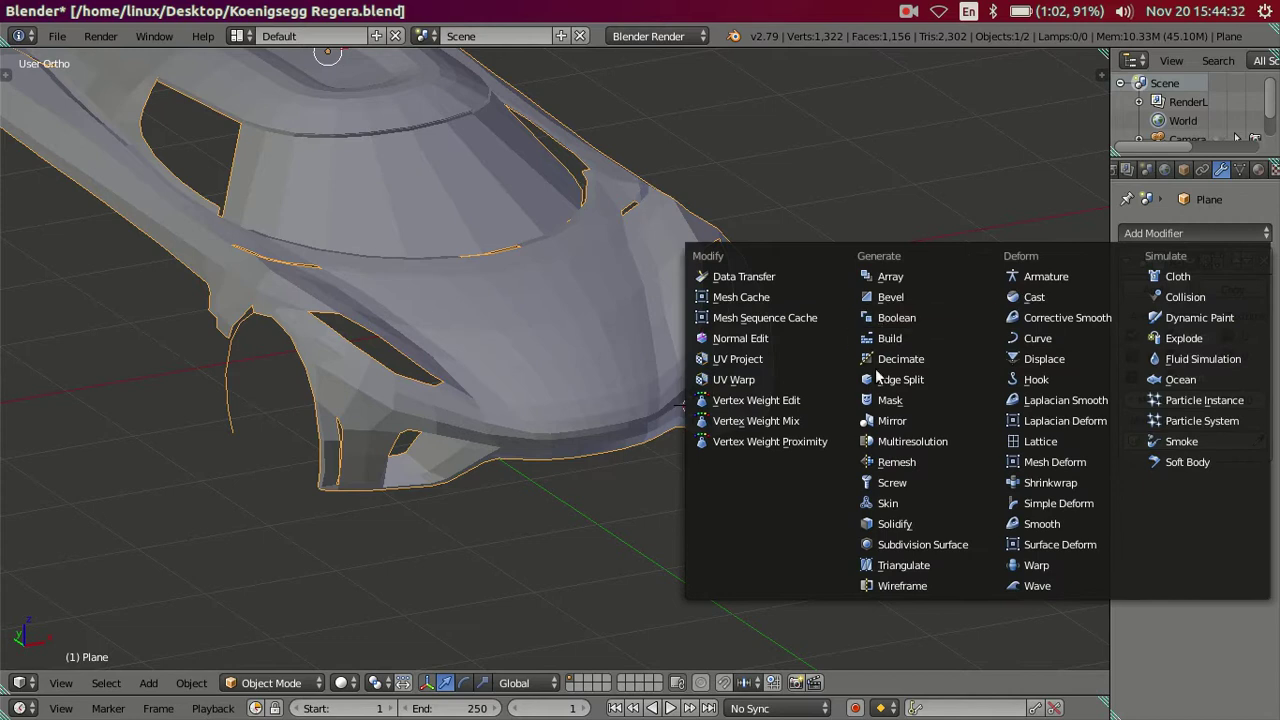
click(895, 421)
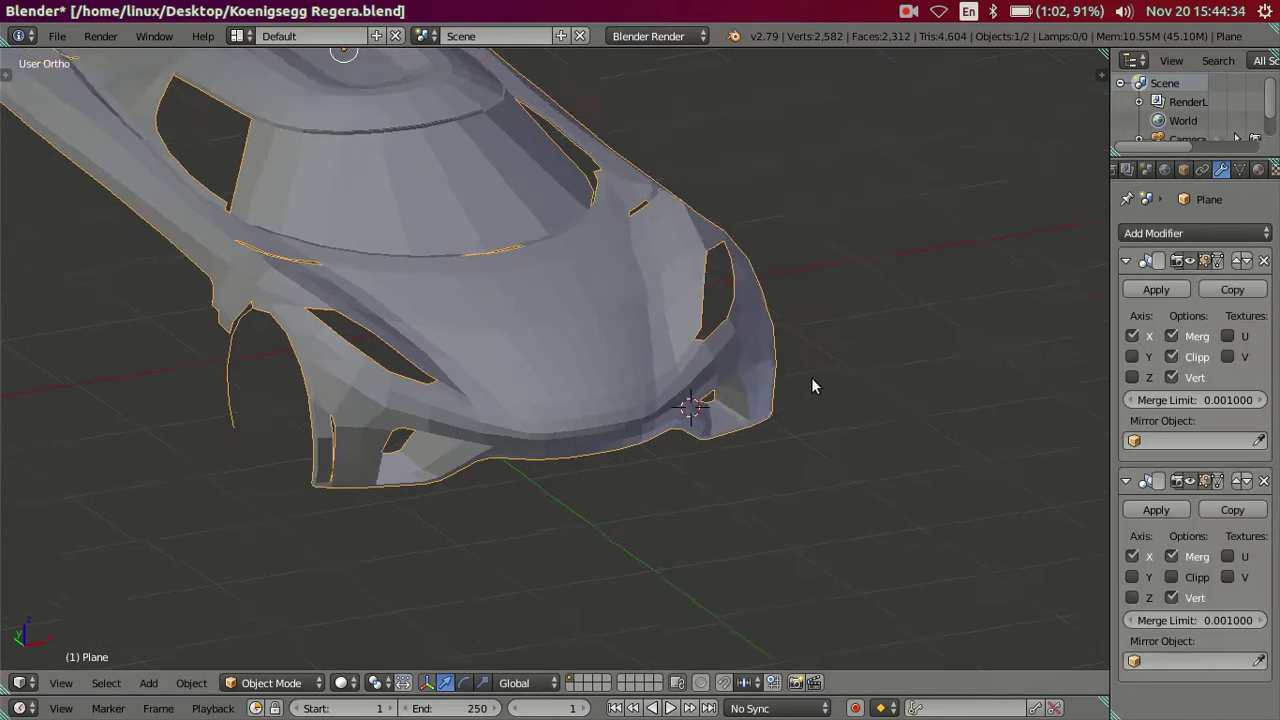
middle_drag(811, 377, 756, 382)
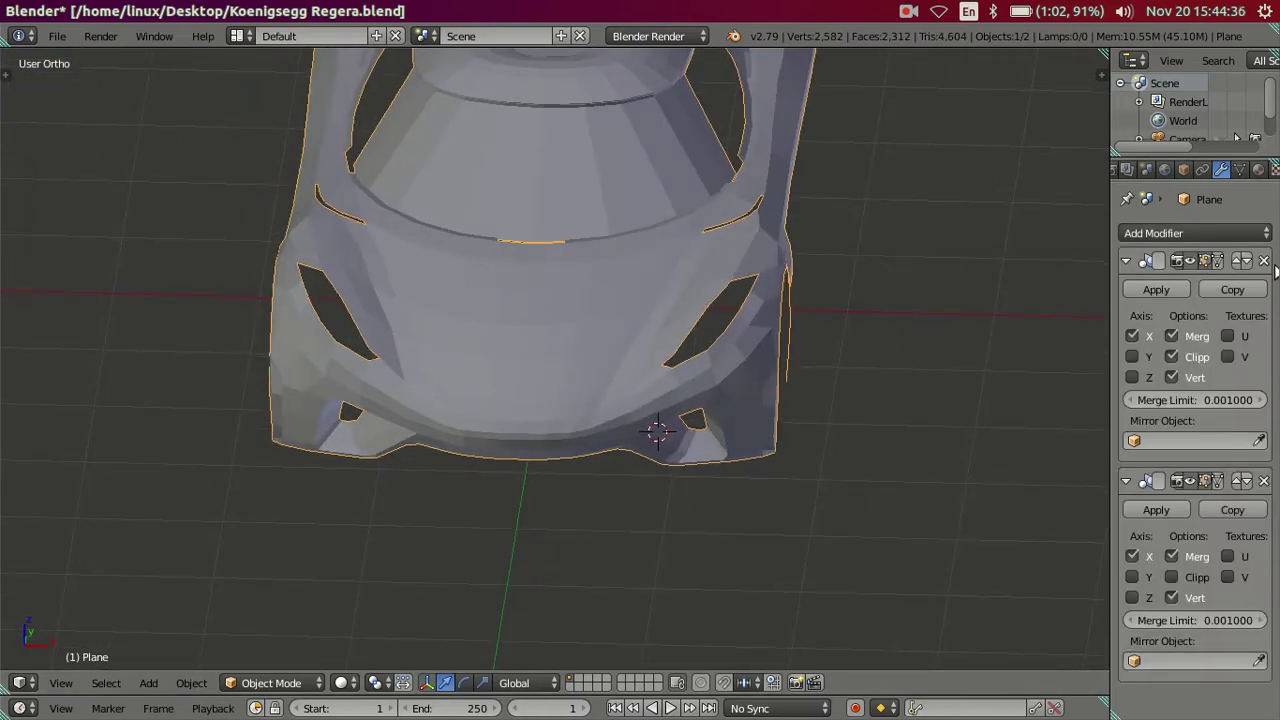
click(1263, 480)
click(1168, 235)
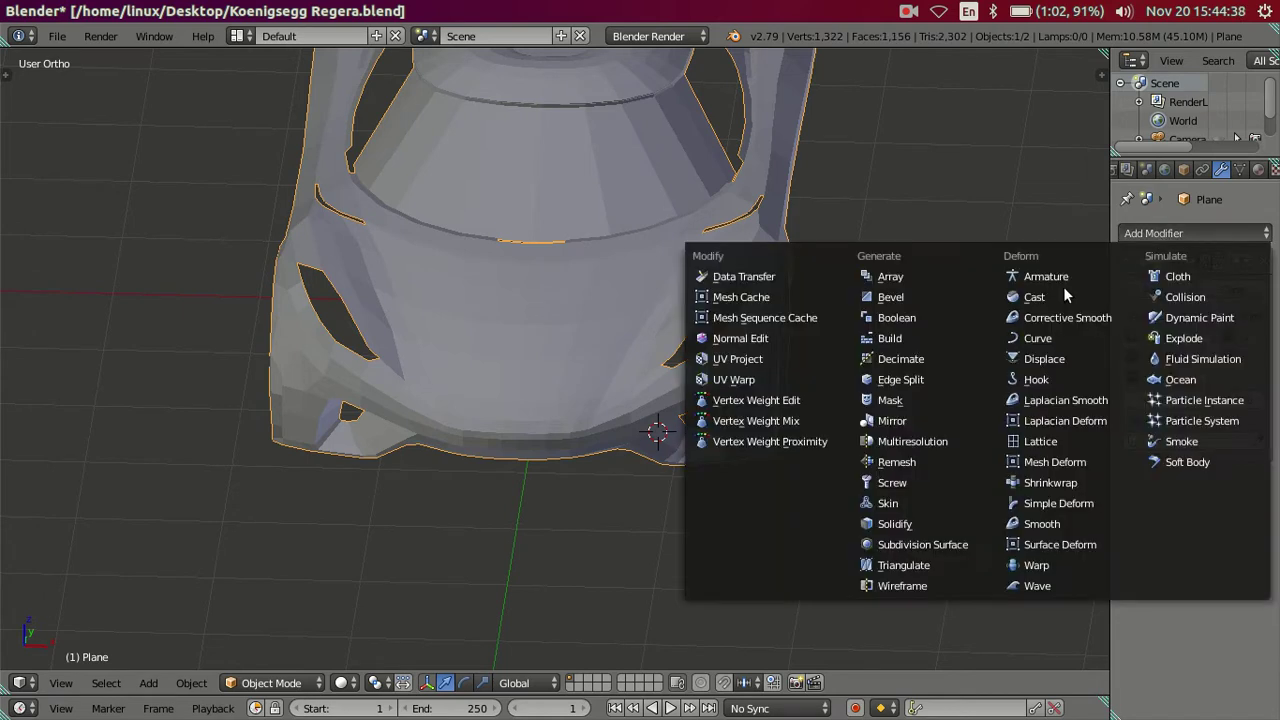
click(922, 544)
scroll(774, 344, up, 3)
mouse_move(774, 344)
middle_down()
mouse_move(857, 290)
mouse_move(929, 290)
mouse_move(954, 339)
mouse_move(790, 325)
mouse_move(742, 348)
mouse_move(744, 382)
mouse_move(691, 313)
mouse_move(748, 249)
mouse_move(842, 279)
mouse_move(895, 277)
mouse_move(848, 296)
mouse_move(814, 261)
mouse_move(791, 277)
mouse_move(830, 320)
middle_up()
Set the Subdivision Surface viewport level to 0
click(1184, 577)
middle_drag(770, 425, 594, 443)
click(1131, 578)
click(1131, 578)
mouse_move(551, 363)
middle_down()
mouse_move(734, 360)
mouse_move(443, 451)
mouse_move(445, 465)
mouse_move(588, 430)
mouse_move(506, 433)
middle_up()
In Edit Mode, select the nose's bottom edge loop and move it up in Right Ortho view
key(Tab)
scroll(445, 465, up, 4)
alt+click(722, 405)
key(KP_3)
scroll(482, 423, up, 2)
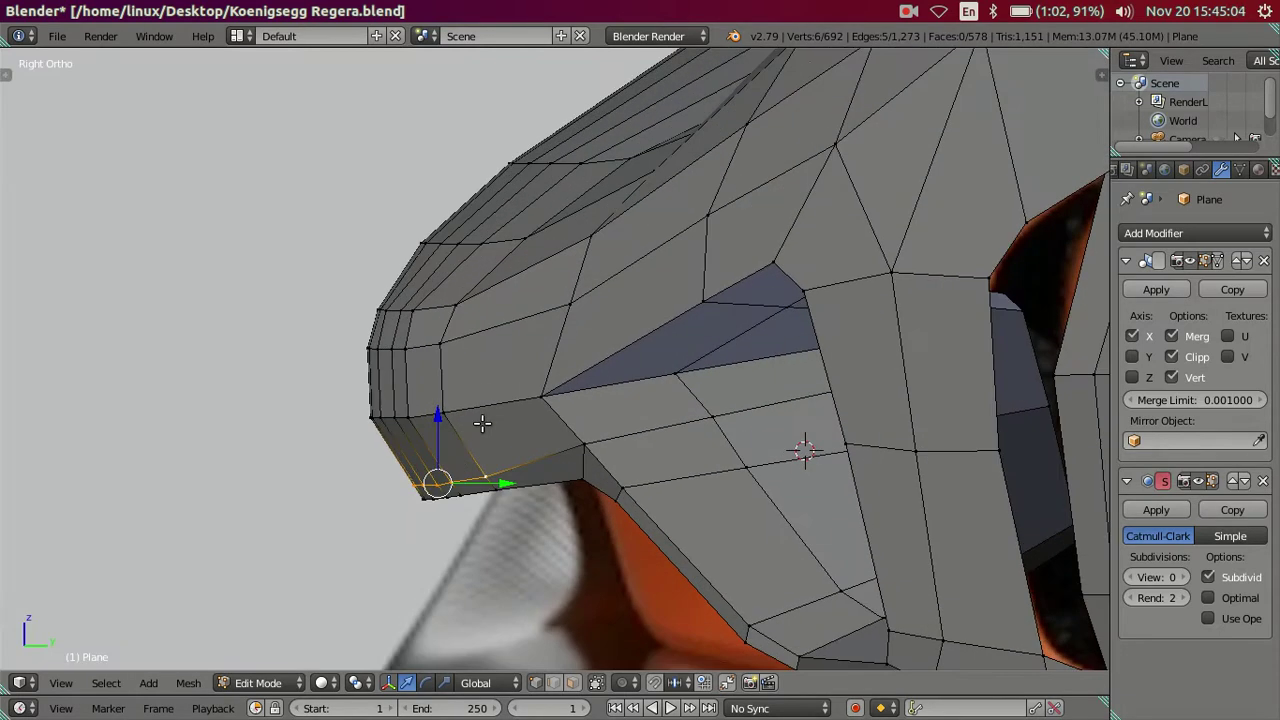
shift+middle_drag(482, 423, 511, 371)
scroll(558, 430, up, 2)
key(g)
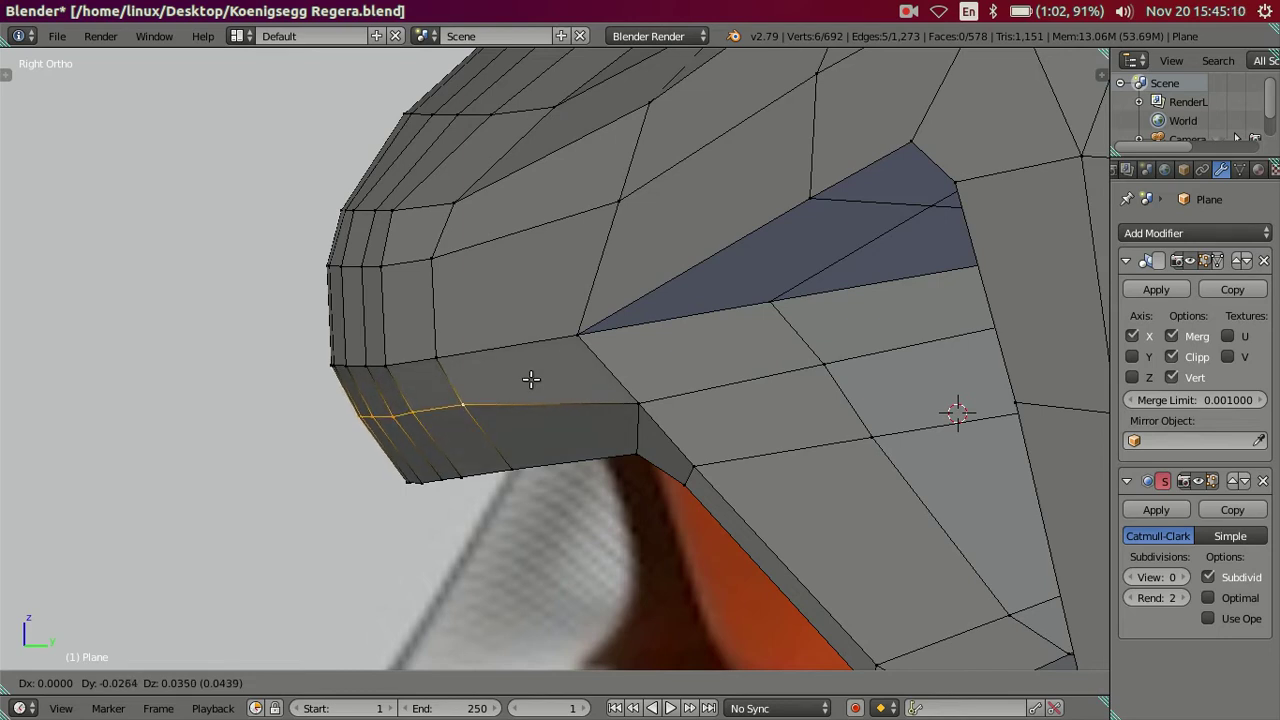
click(531, 379)
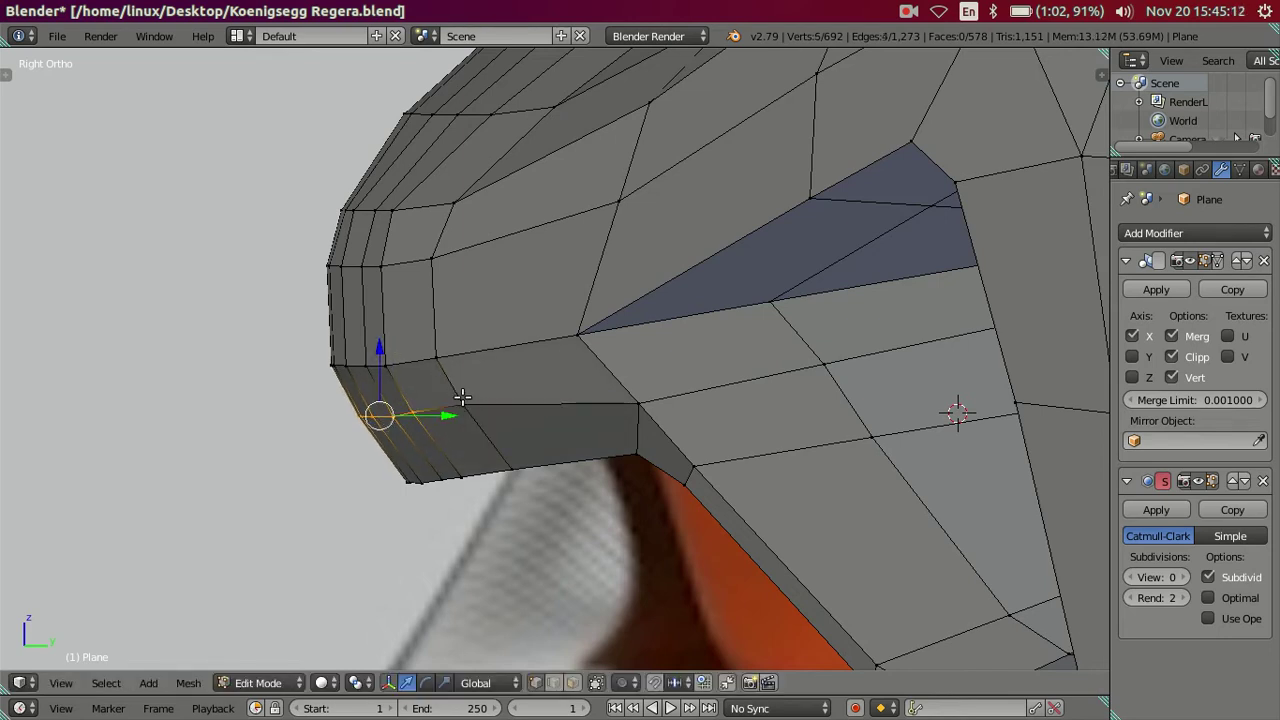
Reposition, slightly rotate, and nudge the bottom nose edge loop
key(g)
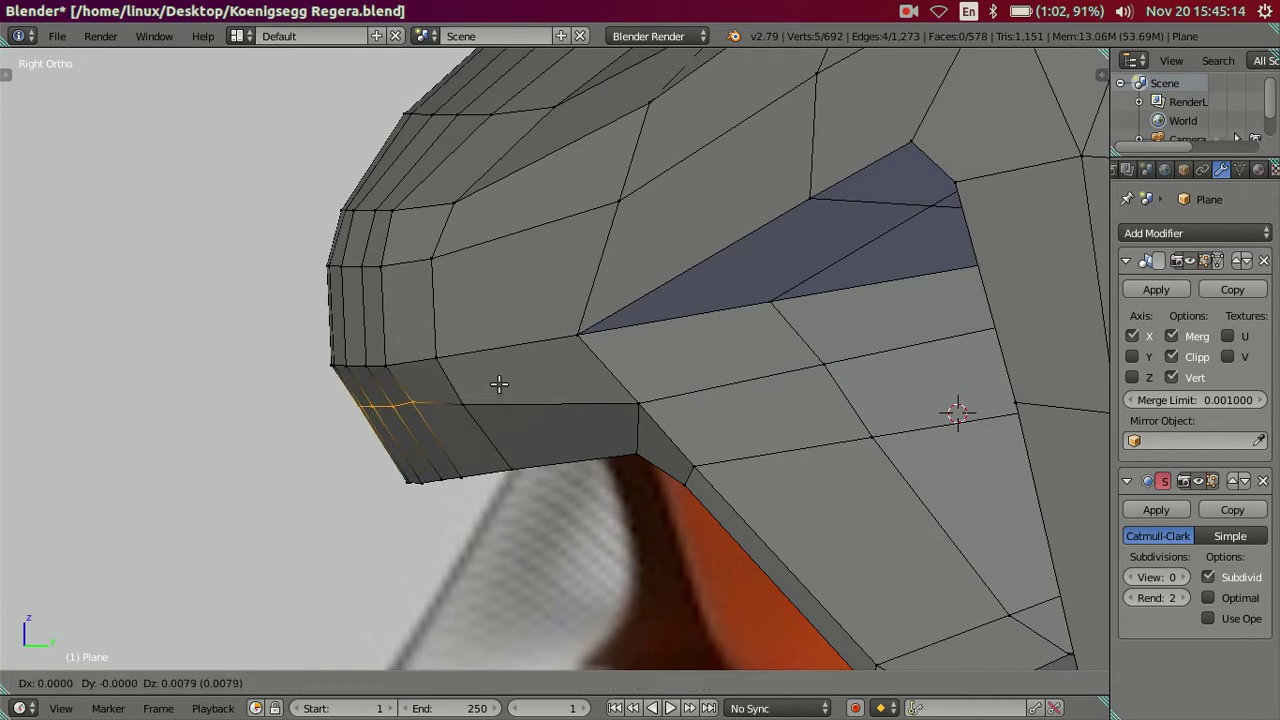
click(496, 383)
key(r)
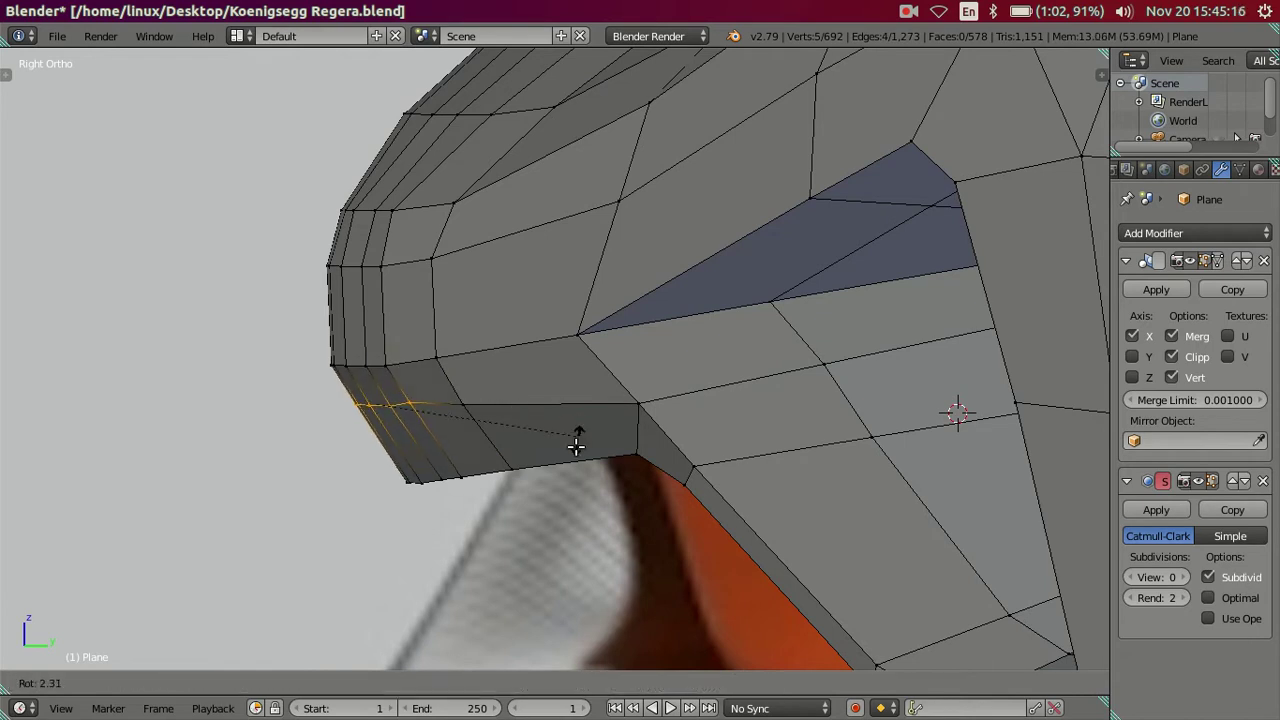
click(568, 445)
scroll(500, 400, up, 3)
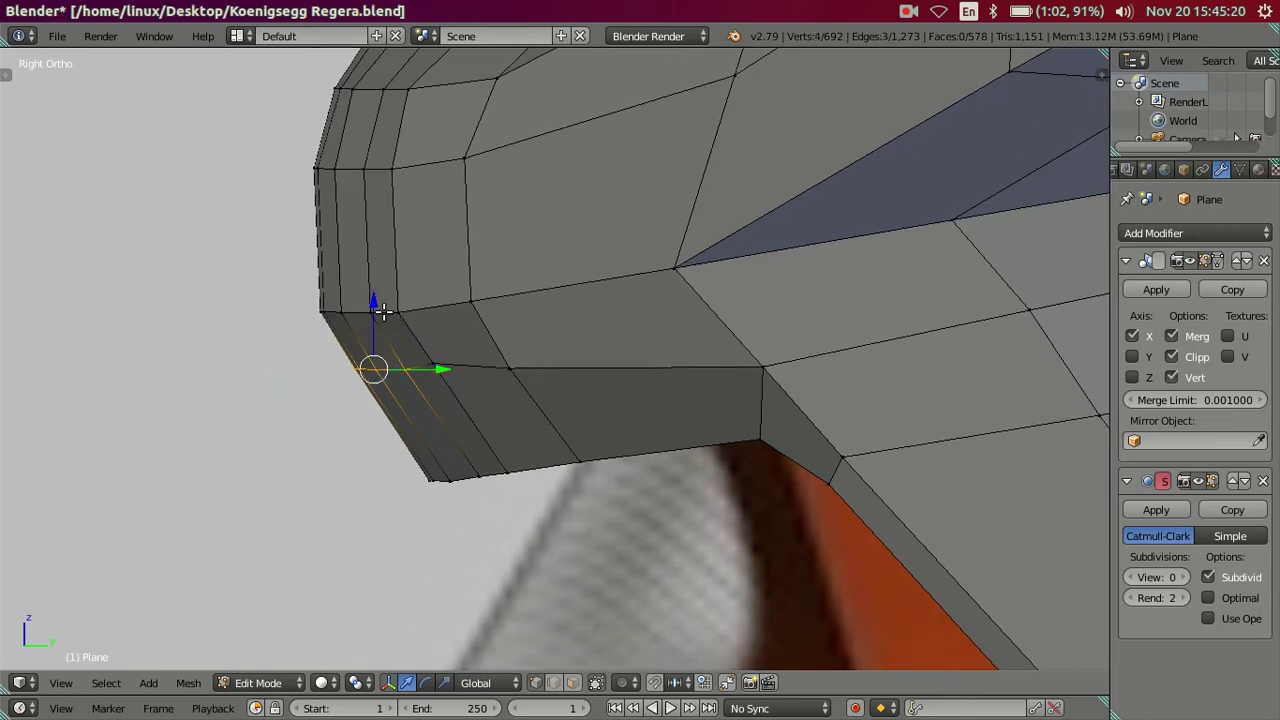
key(g)
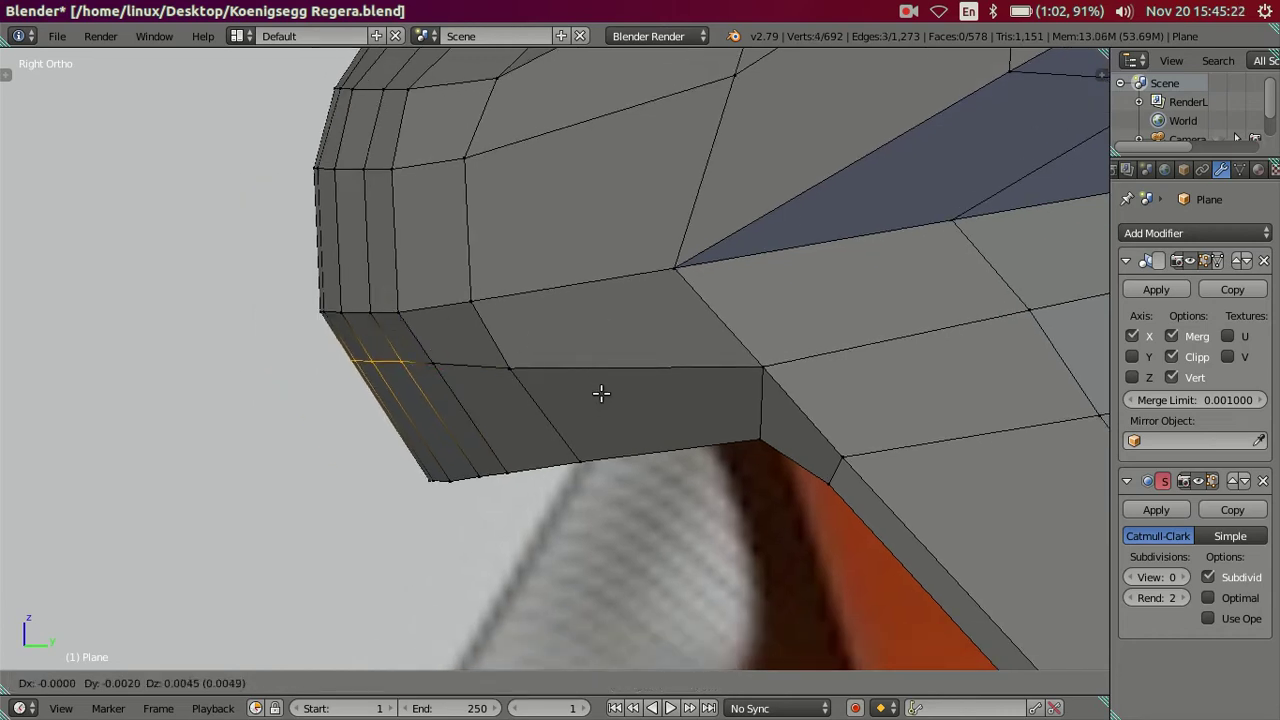
click(600, 393)
scroll(586, 390, down, 2)
mouse_move(586, 386)
middle_down()
mouse_move(808, 363)
mouse_move(806, 389)
mouse_move(657, 389)
mouse_move(538, 408)
middle_up()
Check the shape in Object Mode, then raise the nose-front edge loop along Z
key(Tab)
scroll(822, 380, down, 2)
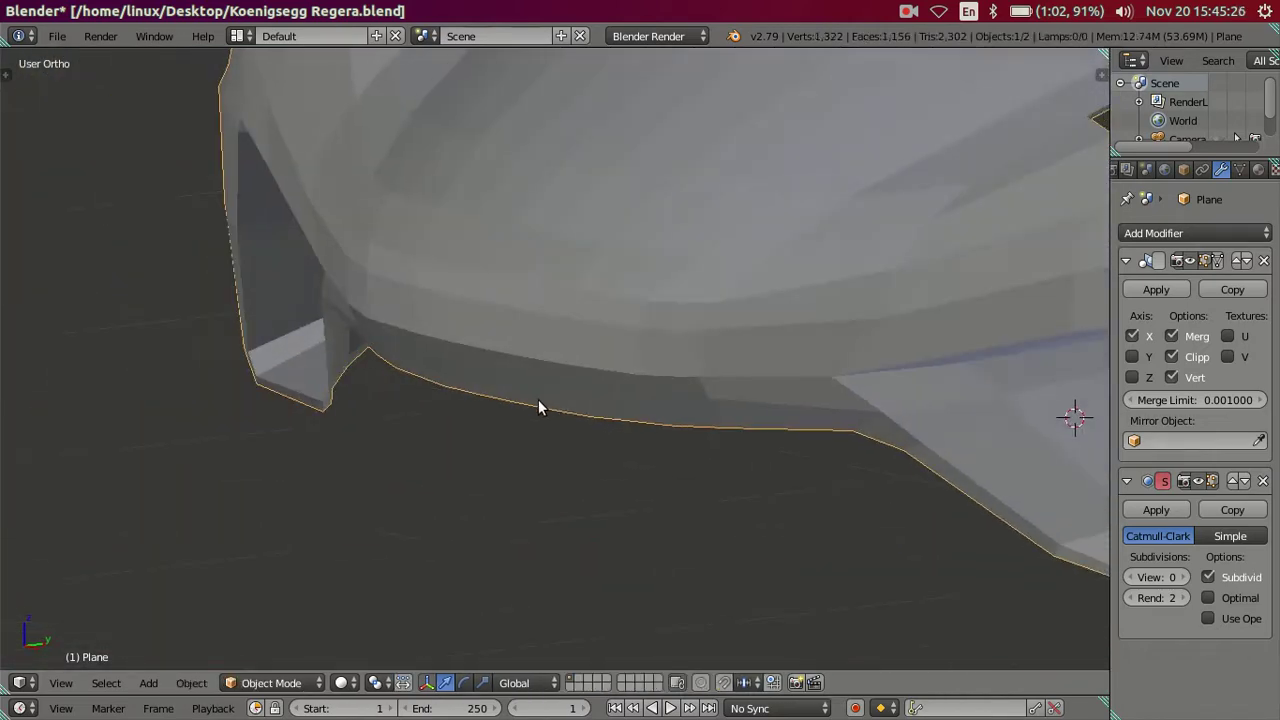
scroll(538, 408, down, 4)
key(Tab)
scroll(520, 370, up, 2)
scroll(541, 359, up, 2)
mouse_move(541, 359)
middle_down()
mouse_move(517, 334)
mouse_move(484, 331)
mouse_move(541, 333)
middle_up()
mouse_move(461, 336)
middle_down()
mouse_move(554, 354)
mouse_move(432, 340)
middle_up()
alt+right_click(432, 340)
scroll(491, 320, up, 2)
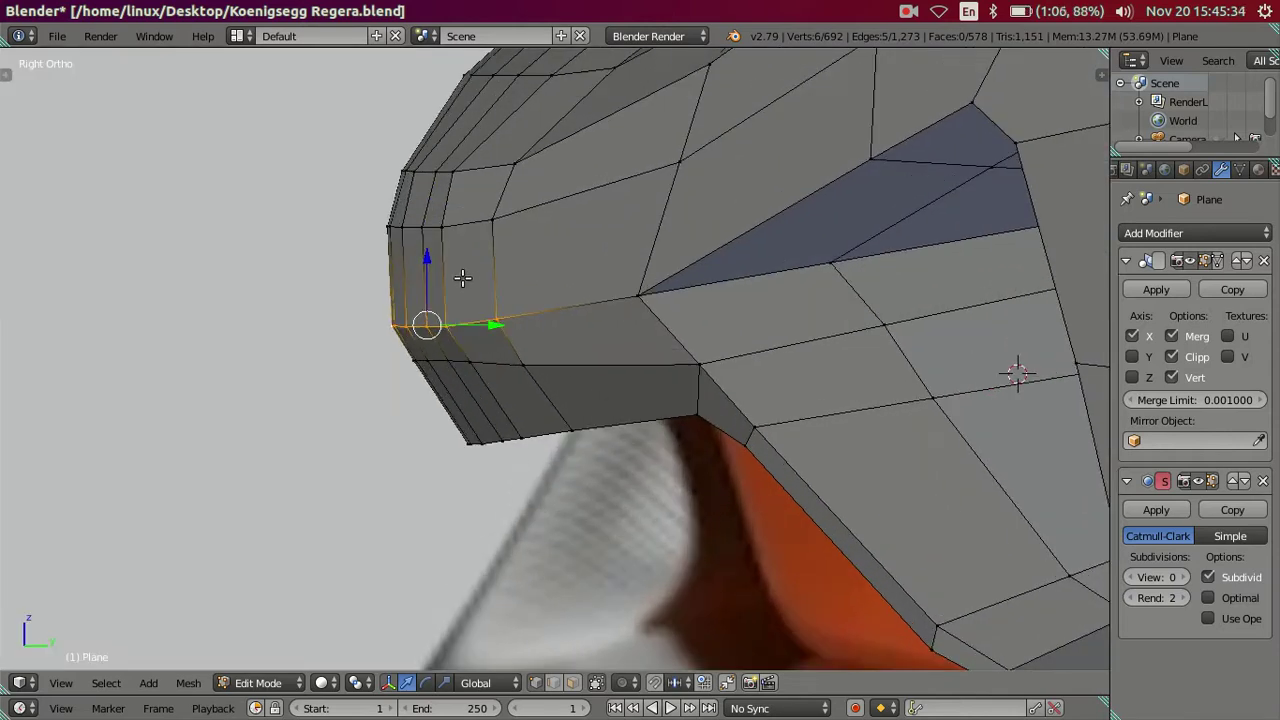
drag(428, 262, 428, 250)
middle_drag(428, 262, 623, 352)
scroll(650, 330, up, 3)
mouse_move(705, 339)
middle_down()
mouse_move(737, 337)
mouse_move(780, 297)
middle_up()
mouse_move(957, 451)
middle_down()
mouse_move(545, 354)
mouse_move(423, 363)
mouse_move(417, 391)
mouse_move(440, 357)
mouse_move(501, 375)
mouse_move(574, 363)
mouse_move(623, 294)
mouse_move(697, 366)
mouse_move(532, 403)
mouse_move(503, 377)
mouse_move(477, 306)
mouse_move(452, 296)
middle_up()
Extrude the bottom boundary edge loop of the front body into a new strip of faces
mouse_move(589, 381)
middle_down()
mouse_move(606, 363)
mouse_move(621, 396)
mouse_move(454, 236)
middle_up()
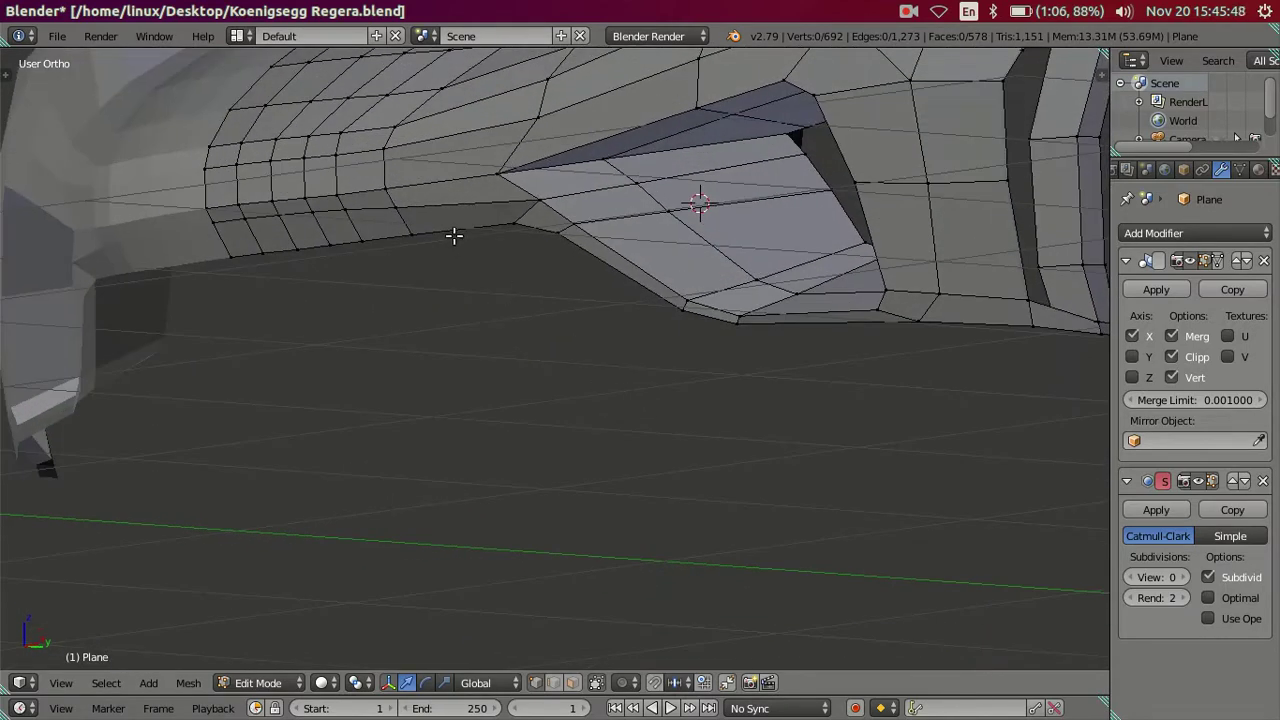
alt+right_click(454, 236)
mouse_move(431, 414)
middle_down()
mouse_move(477, 386)
mouse_move(609, 383)
mouse_move(666, 414)
mouse_move(829, 386)
mouse_move(795, 415)
middle_up()
key(e)
right_click(703, 460)
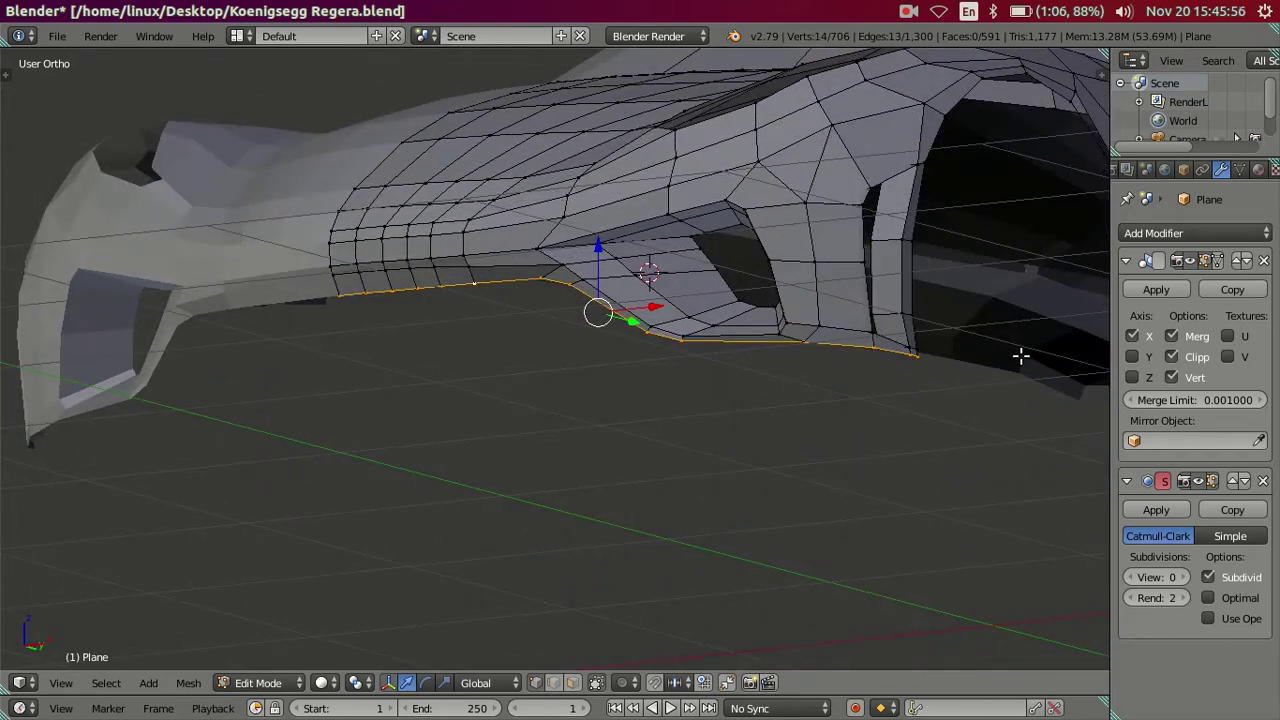
Circle-select part of the extruded edges and move them down toward the wheel arch
key(z)
key(c)
scroll(903, 411, down, 2)
middle_click(900, 354)
right_click(900, 354)
key(z)
middle_drag(680, 423, 634, 337)
key(g)
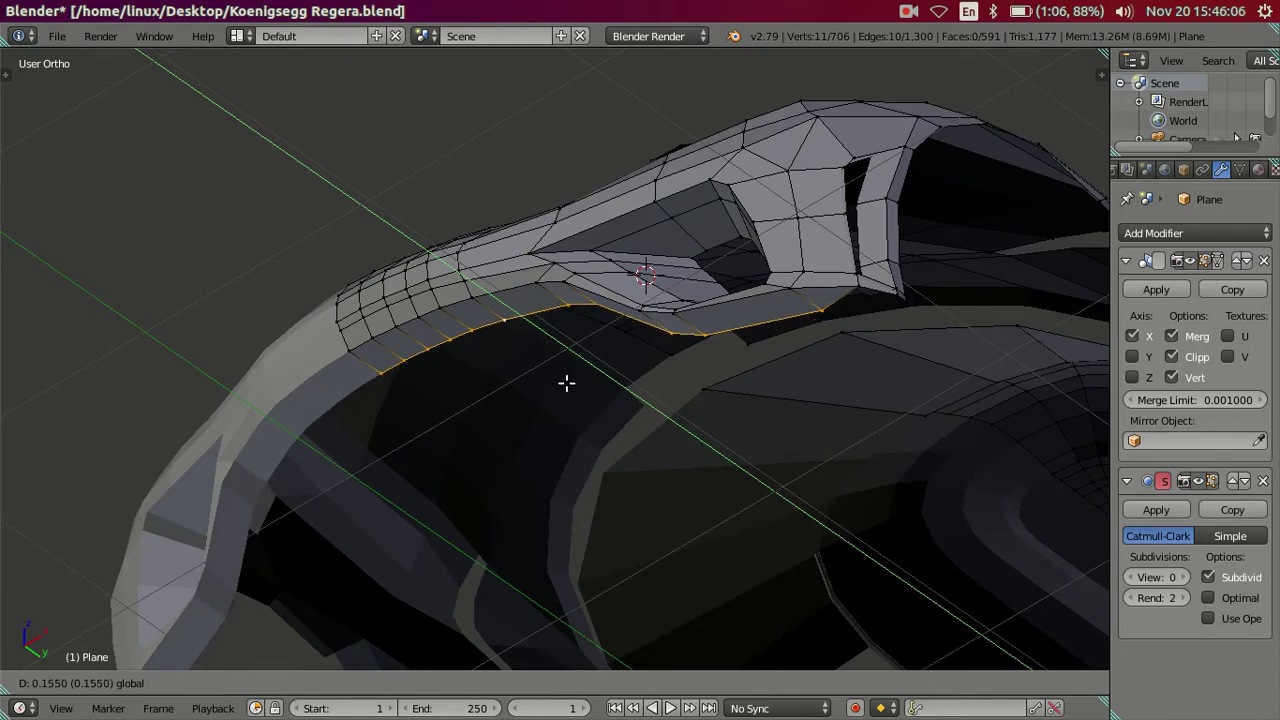
click(566, 383)
Select only the right end of the lower edge loop under the fender
middle_drag(566, 383, 788, 361)
key(a)
alt+right_click(786, 332)
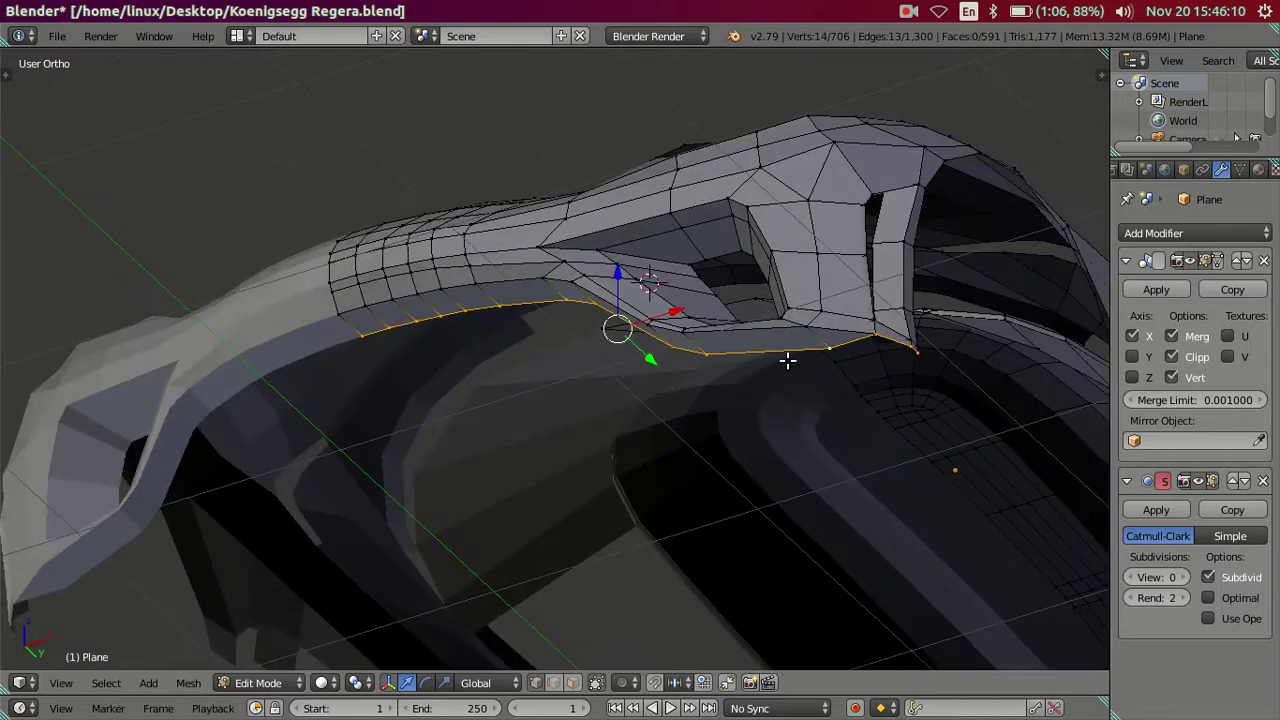
key(z)
key(c)
middle_drag(352, 300, 705, 357)
key(Escape)
Slide the selected edge run along X by 0.0761 to reshape the front corner
key(z)
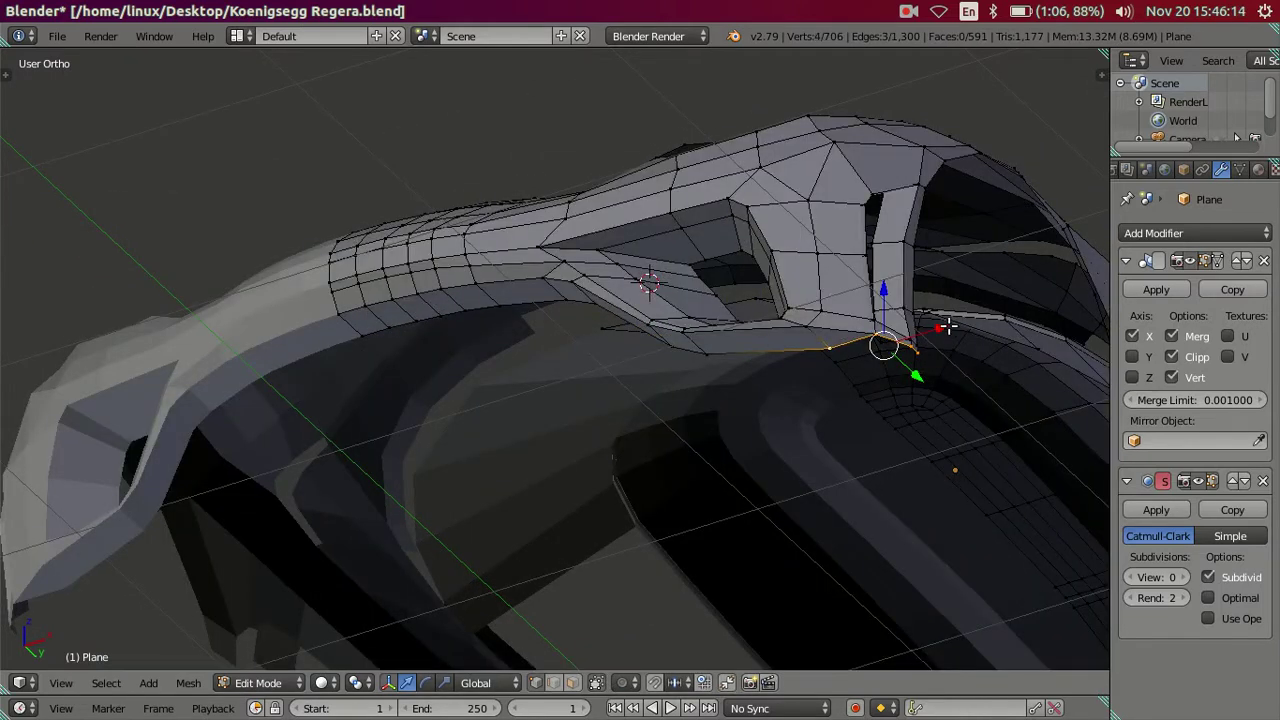
key(g)
key(x)
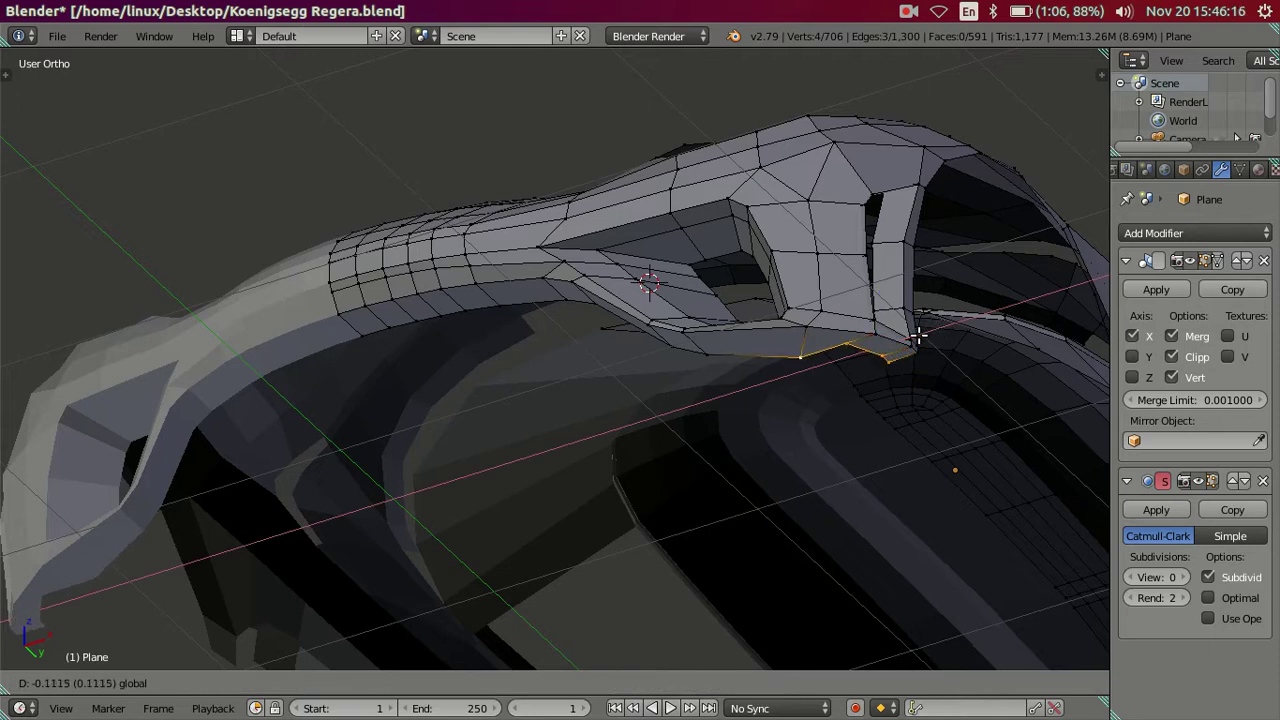
right_click(918, 338)
shift+right_click(885, 340)
key(g)
key(x)
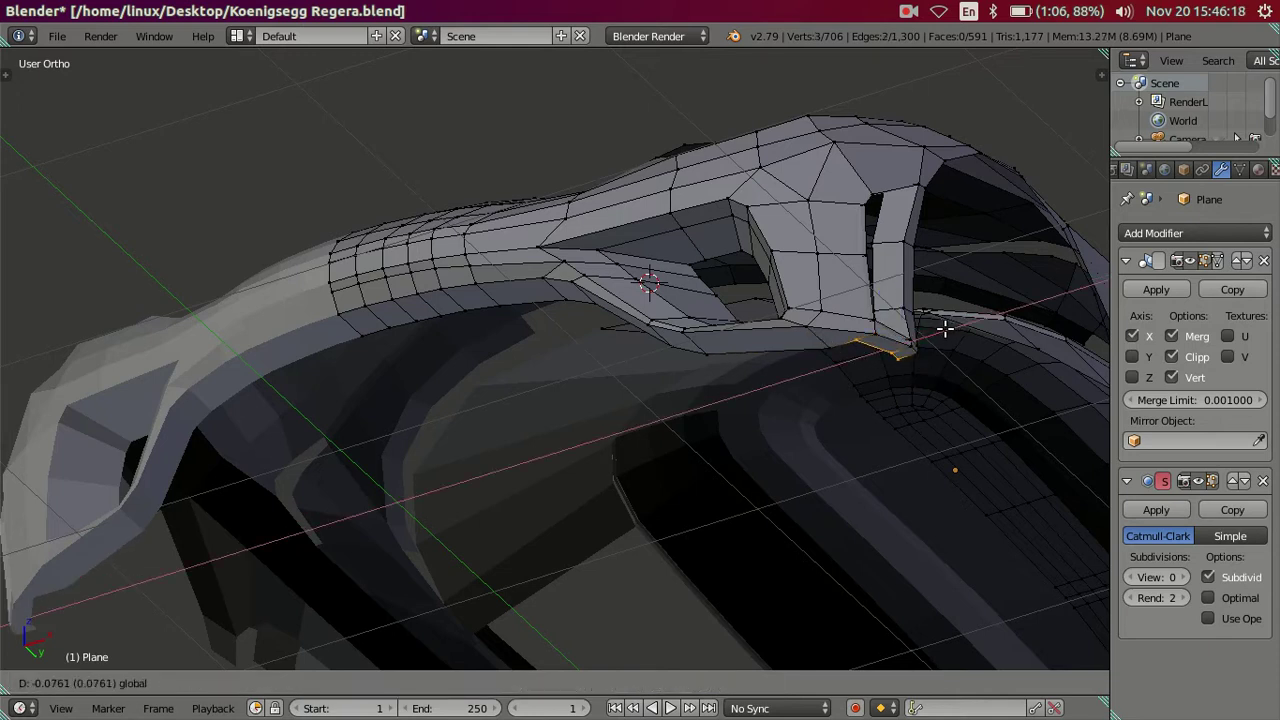
click(938, 333)
mouse_move(938, 333)
middle_down()
mouse_move(680, 500)
mouse_move(708, 373)
mouse_move(852, 492)
mouse_move(814, 514)
middle_up()
In Bottom Ortho, move the fender-end vertex into place along X and then Y
right_click(824, 522)
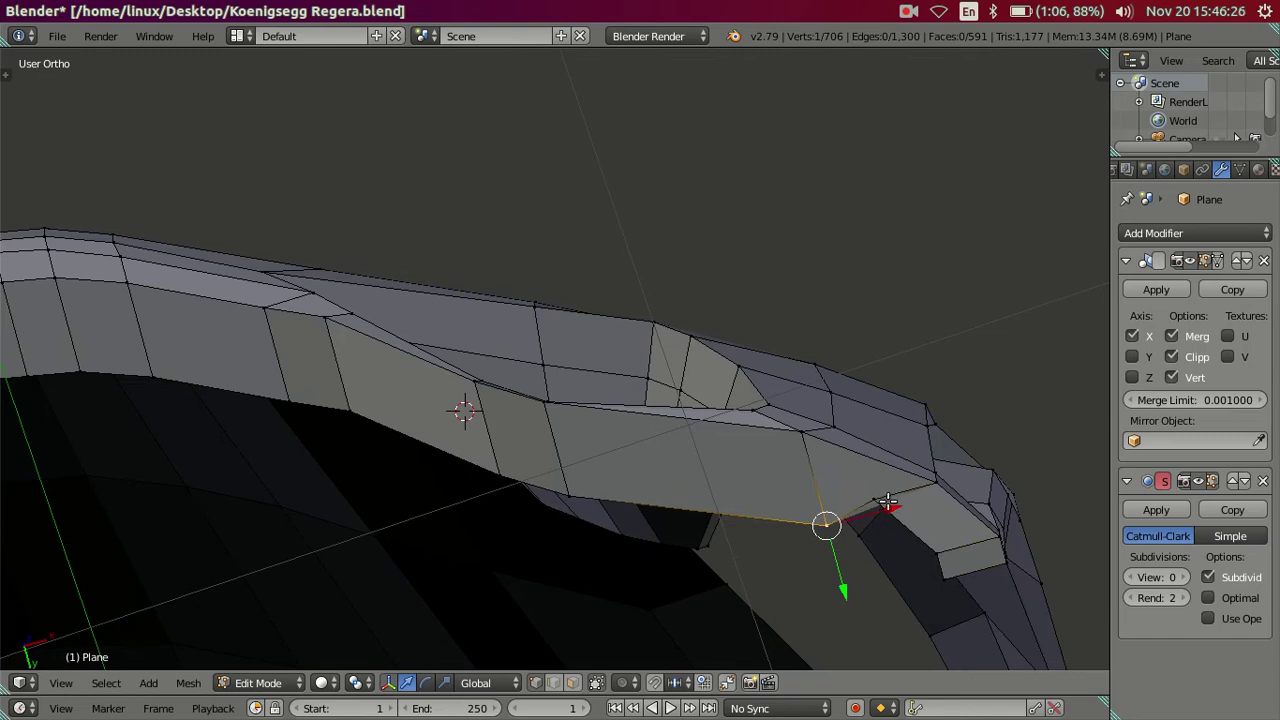
key(ctrl+KP_7)
scroll(891, 514, down, 2)
shift+scroll(849, 523, down, 3)
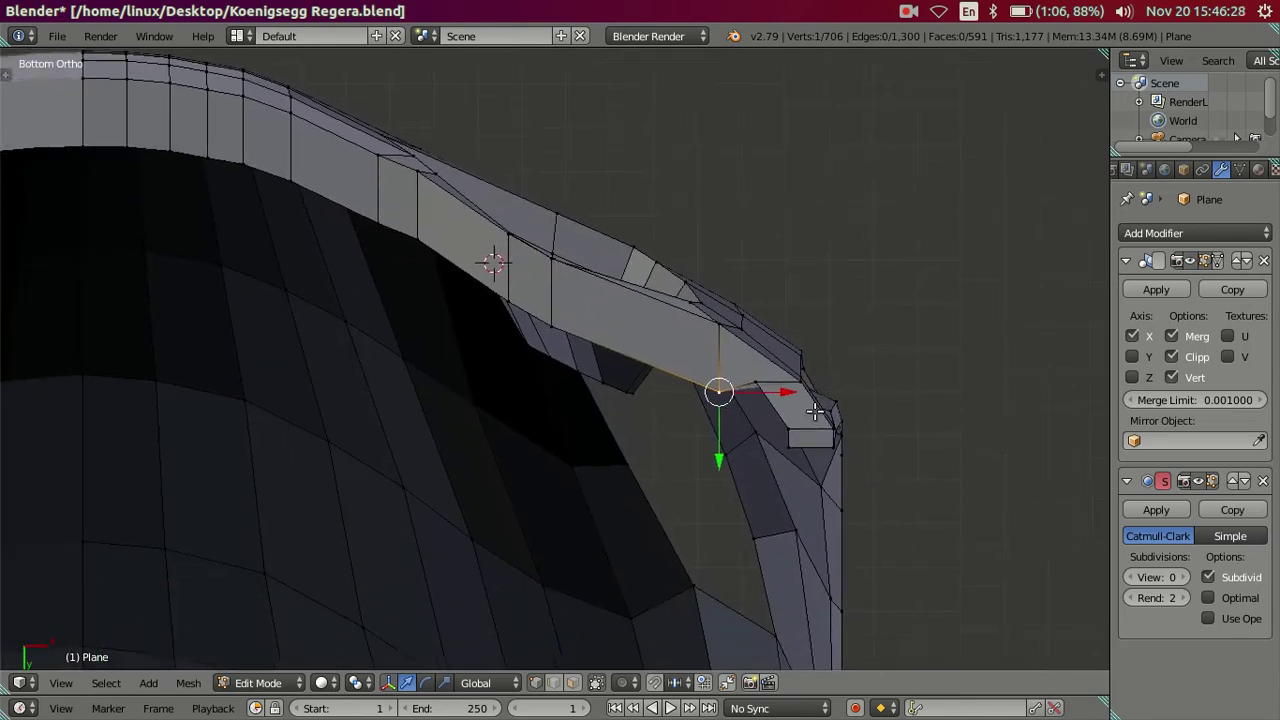
scroll(789, 430, up, 2)
key(g)
key(x)
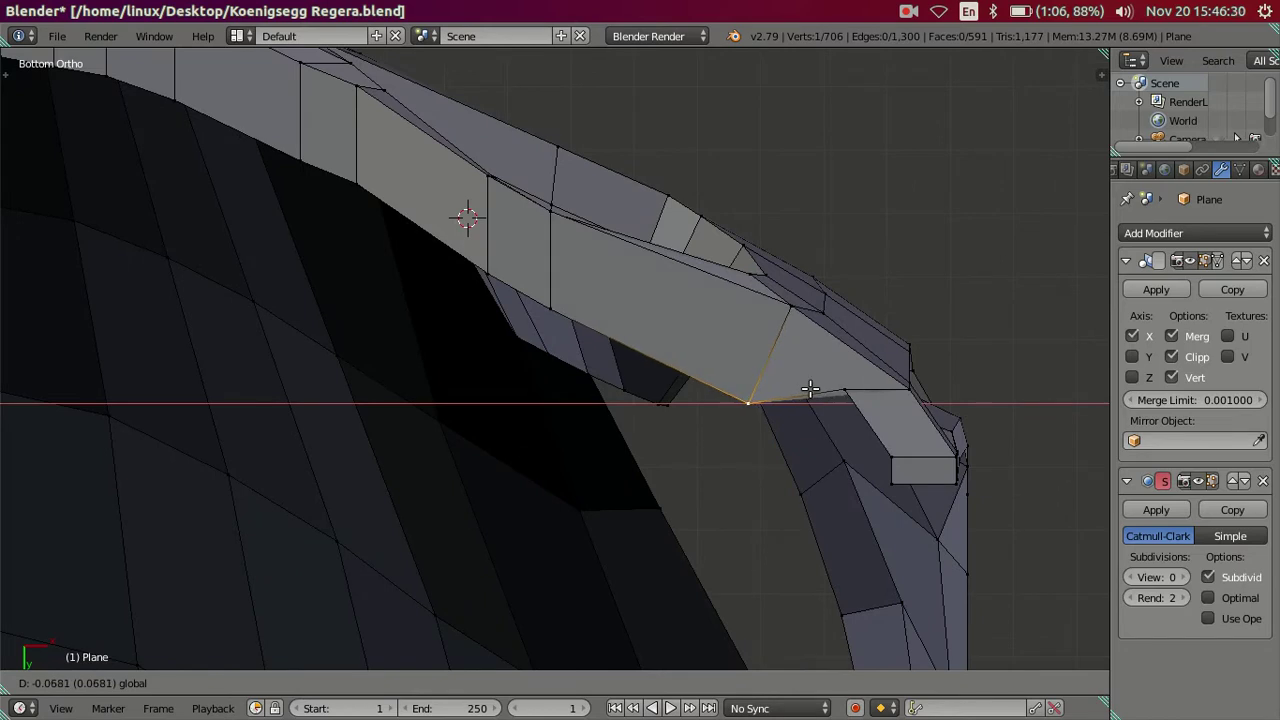
click(840, 367)
drag(846, 442, 855, 491)
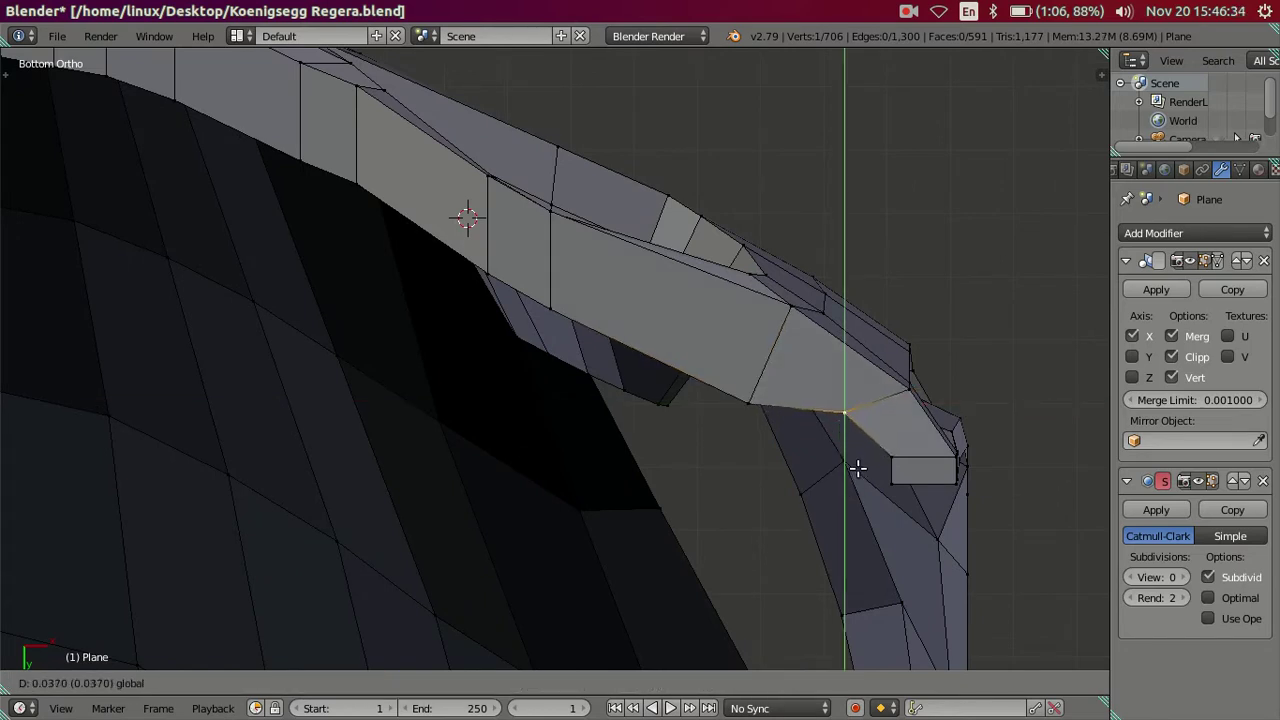
click(857, 466)
Shift the two corner vertices sideways along X
right_click(893, 462)
shift+right_click(960, 462)
key(g)
key(x)
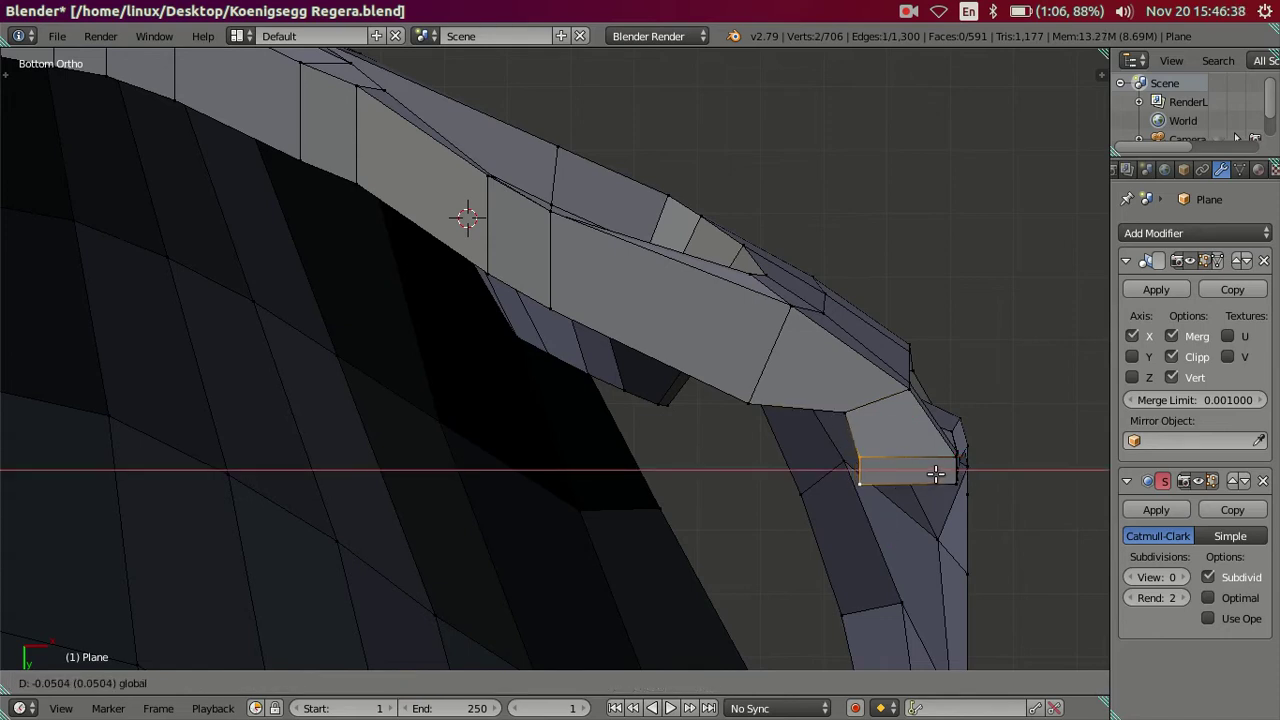
click(935, 474)
Reposition two vertices at the lower edge corner of the nose underside
right_click(829, 395)
key(g)
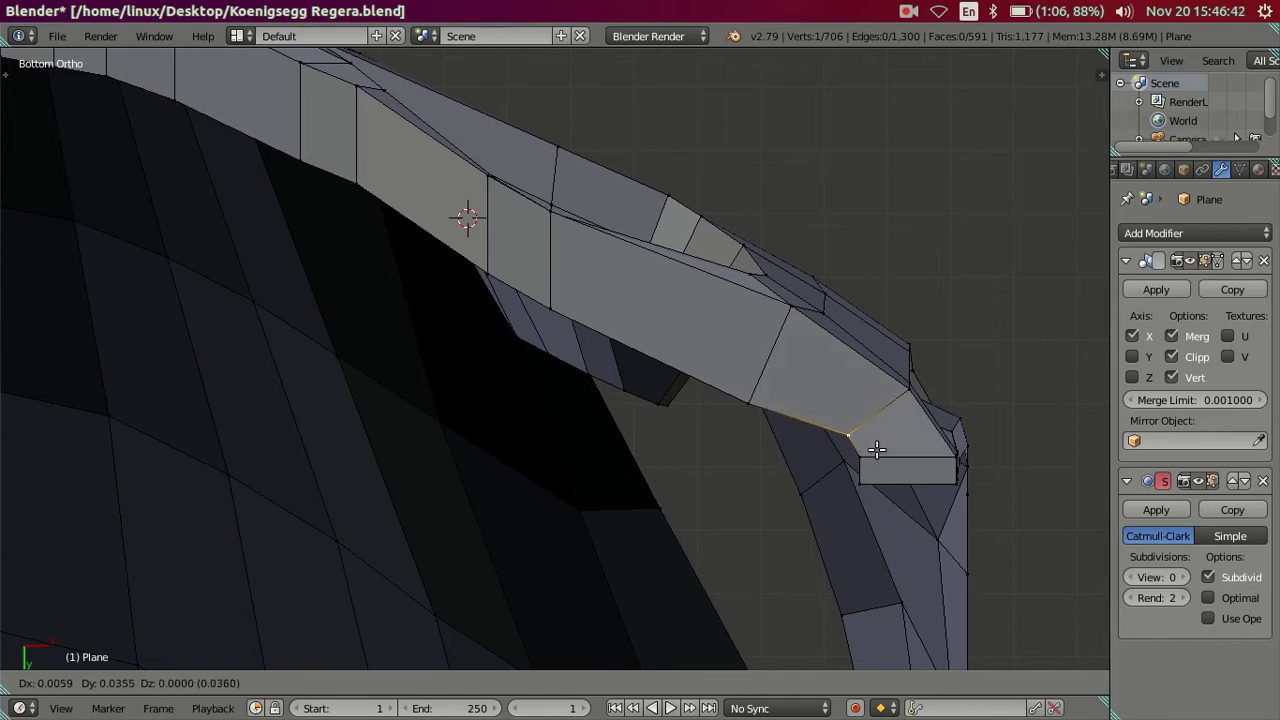
click(754, 430)
right_click(754, 430)
key(g)
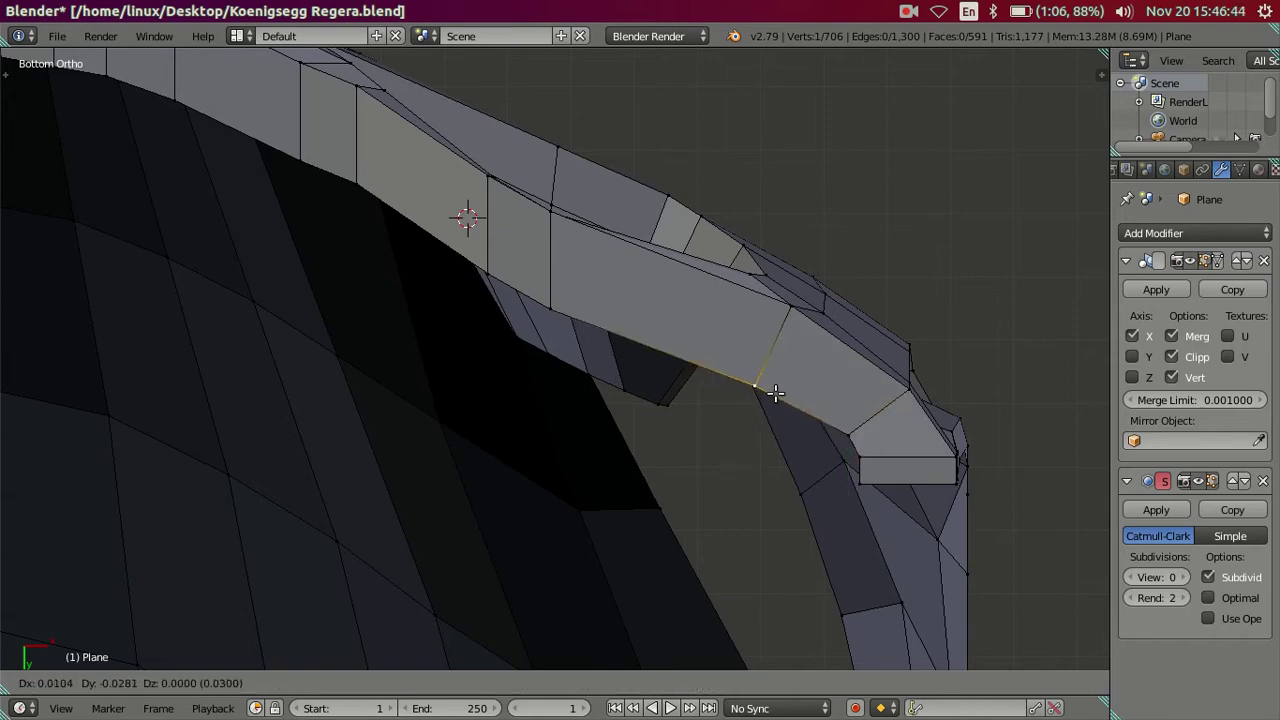
click(776, 391)
Return to Object Mode and orbit out to view the whole car body
scroll(750, 385, down, 3)
key(Tab)
mouse_move(591, 380)
middle_down()
mouse_move(607, 528)
mouse_move(686, 571)
mouse_move(643, 409)
mouse_move(514, 426)
mouse_move(486, 367)
mouse_move(614, 434)
mouse_move(701, 447)
mouse_move(726, 437)
mouse_move(749, 463)
mouse_move(760, 443)
mouse_move(494, 394)
mouse_move(459, 432)
mouse_move(496, 396)
middle_up()
key(a)
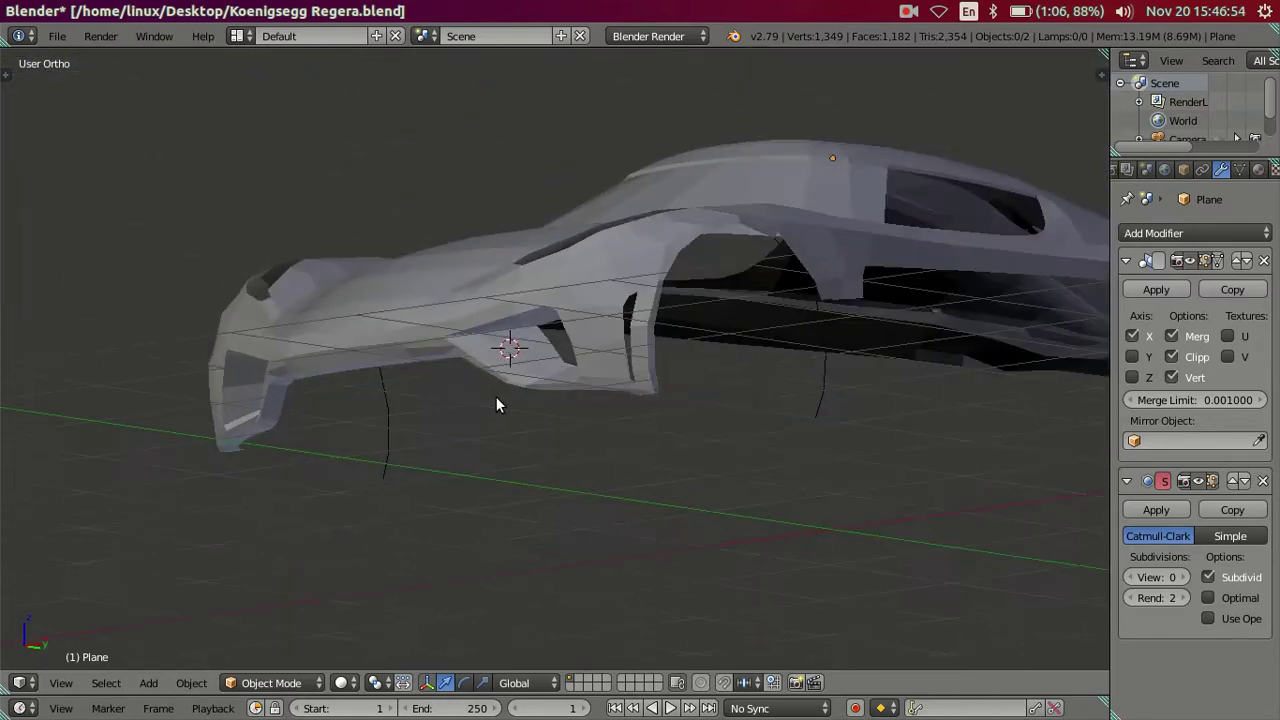
Back in Edit Mode, move a body-side vertex further left in Front Ortho view
key(Tab)
scroll(519, 378, up, 3)
scroll(560, 380, up, 3)
scroll(560, 380, up, 3)
right_click(531, 360)
middle_drag(531, 360, 742, 378)
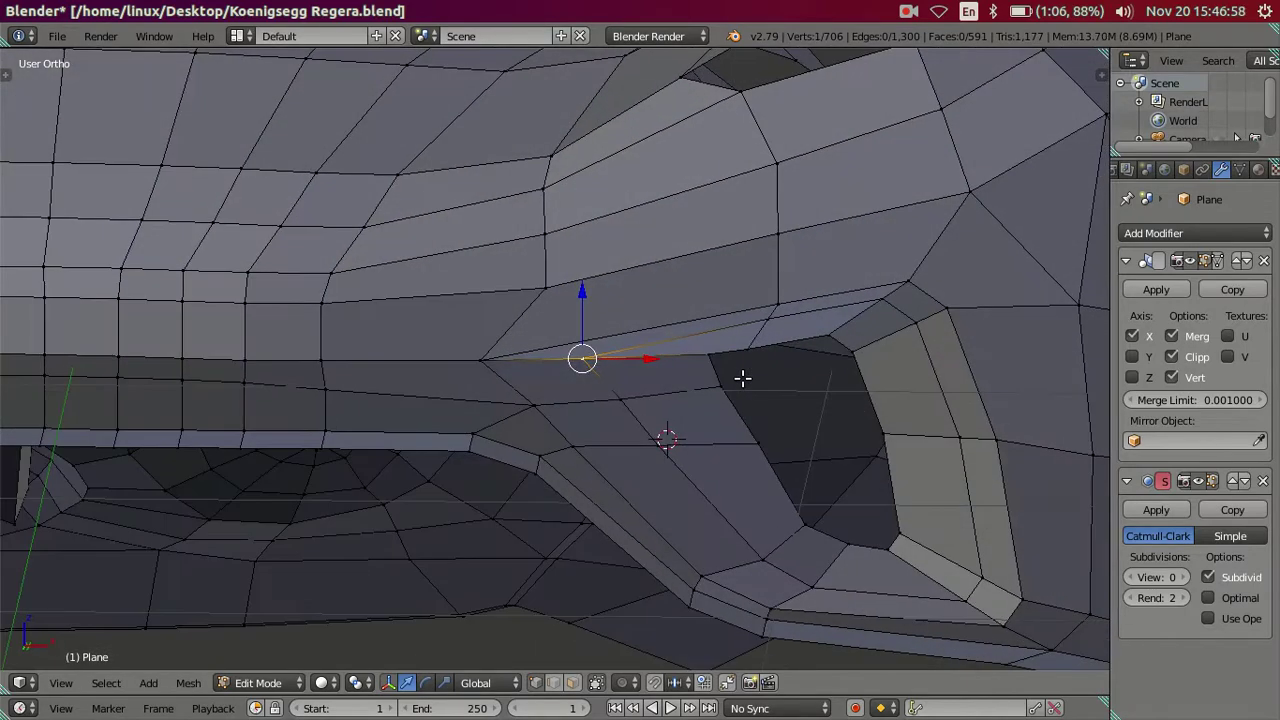
key(KP_1)
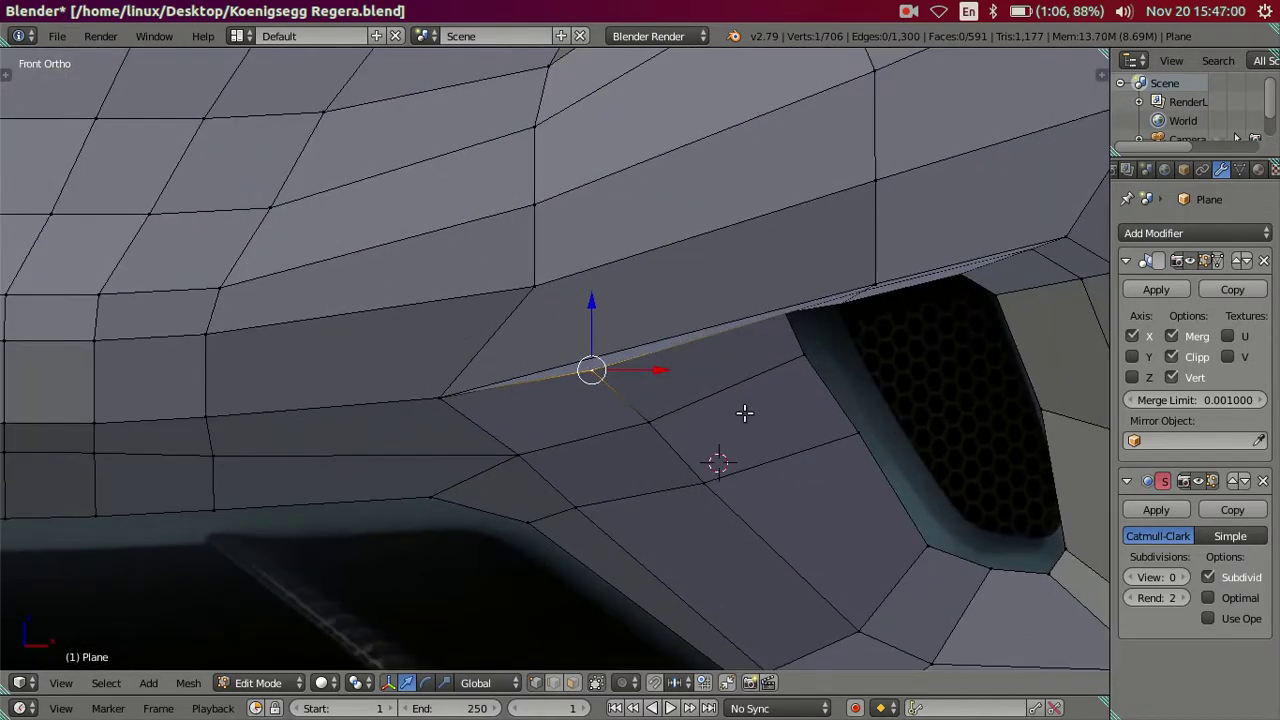
key(g)
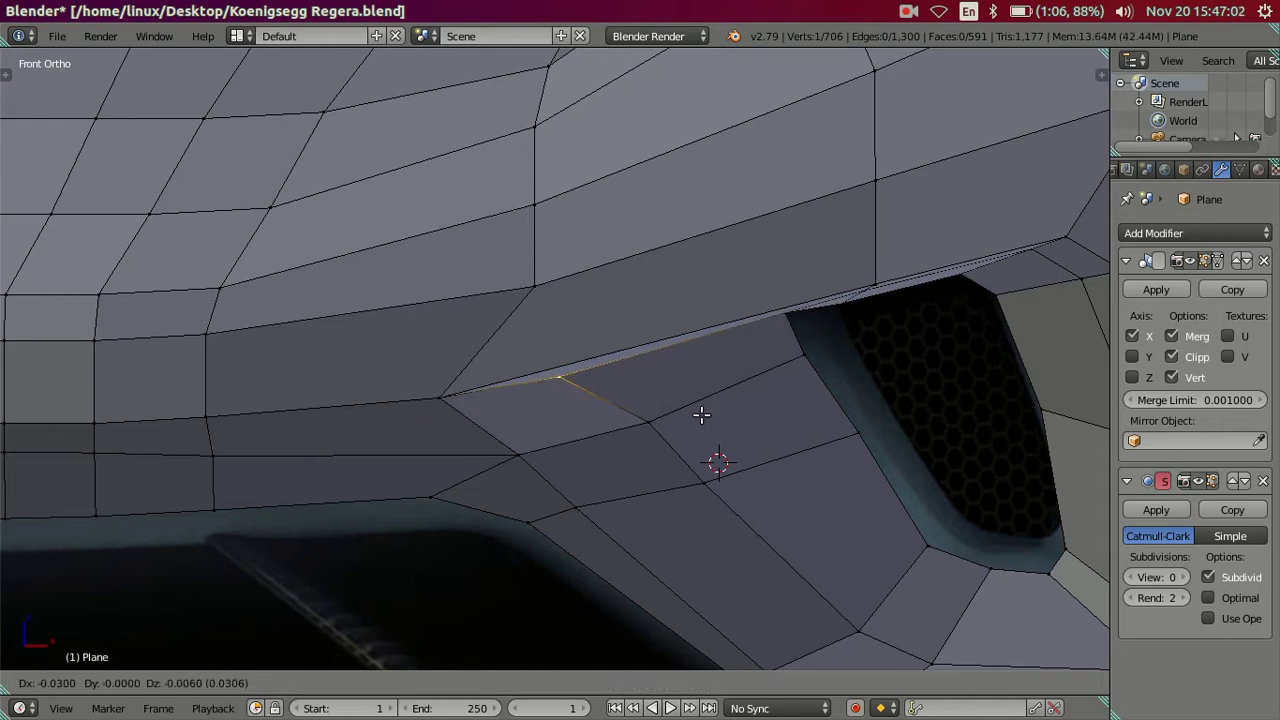
click(710, 413)
key(ctrl+z)
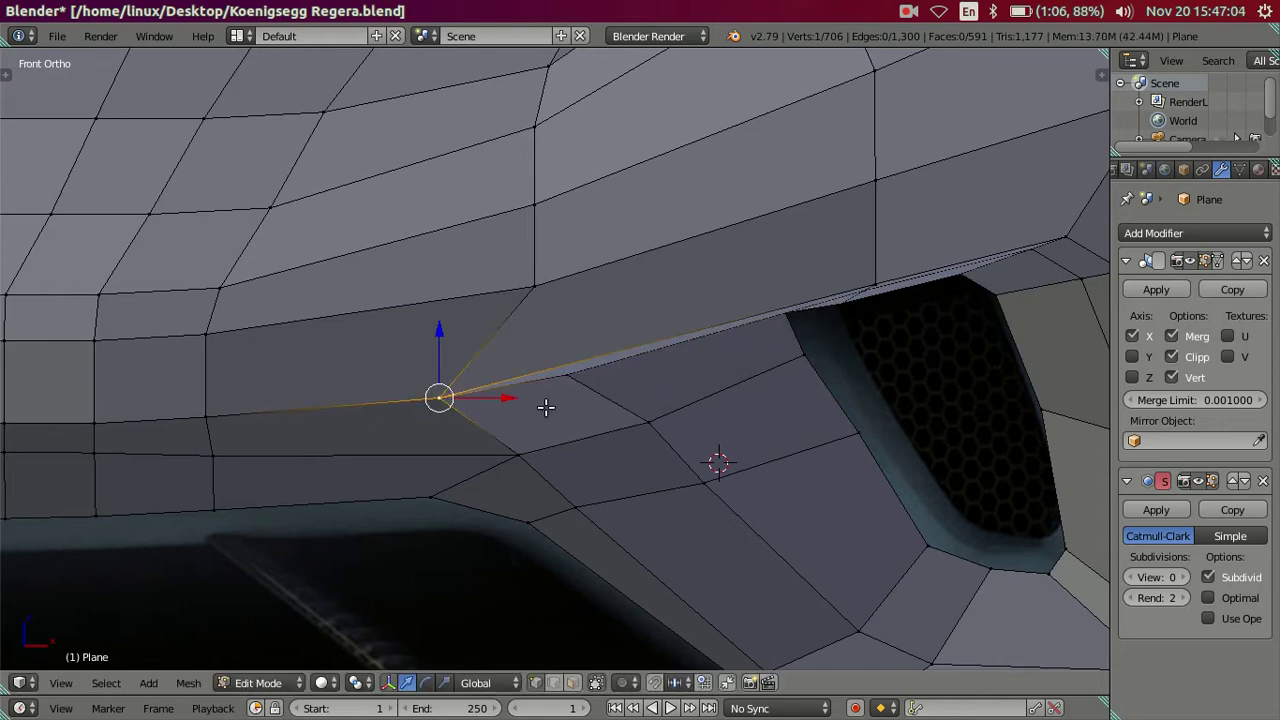
key(g)
click(531, 418)
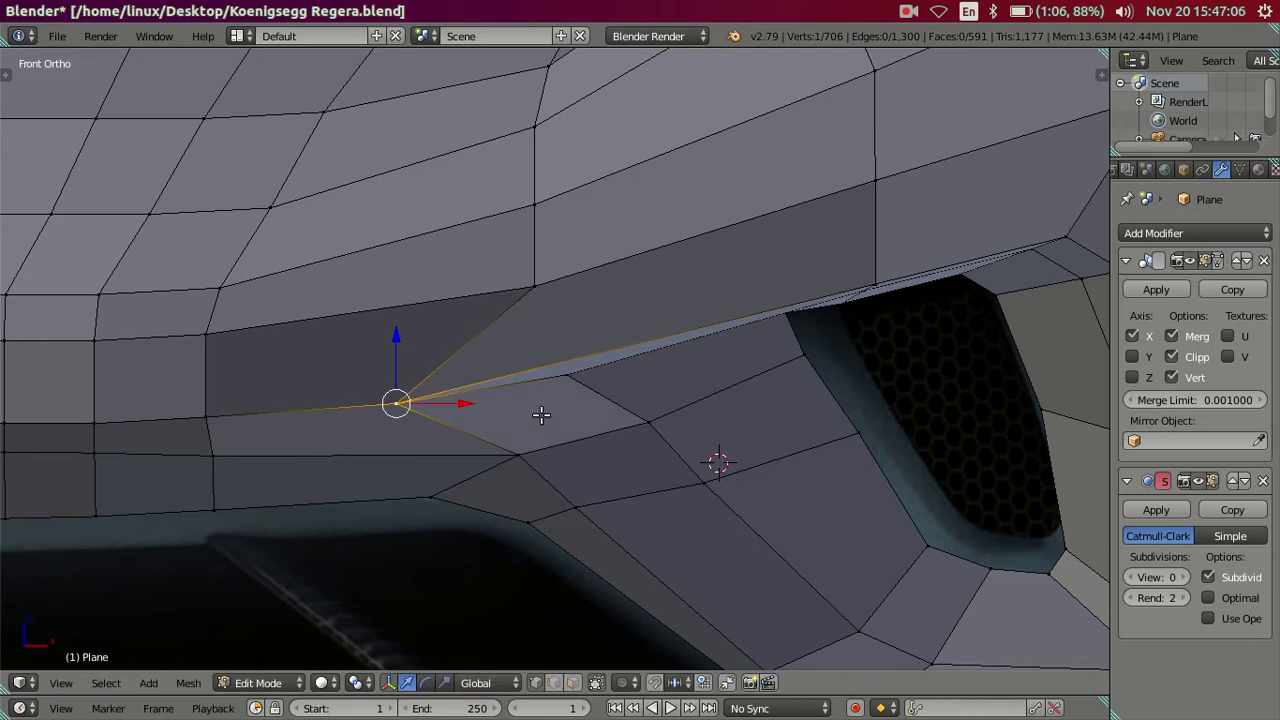
In Top Ortho wireframe, slide the vertices along Y to match the reference outline
scroll(537, 417, down, 3)
shift+right_click(566, 371)
key(KP_7)
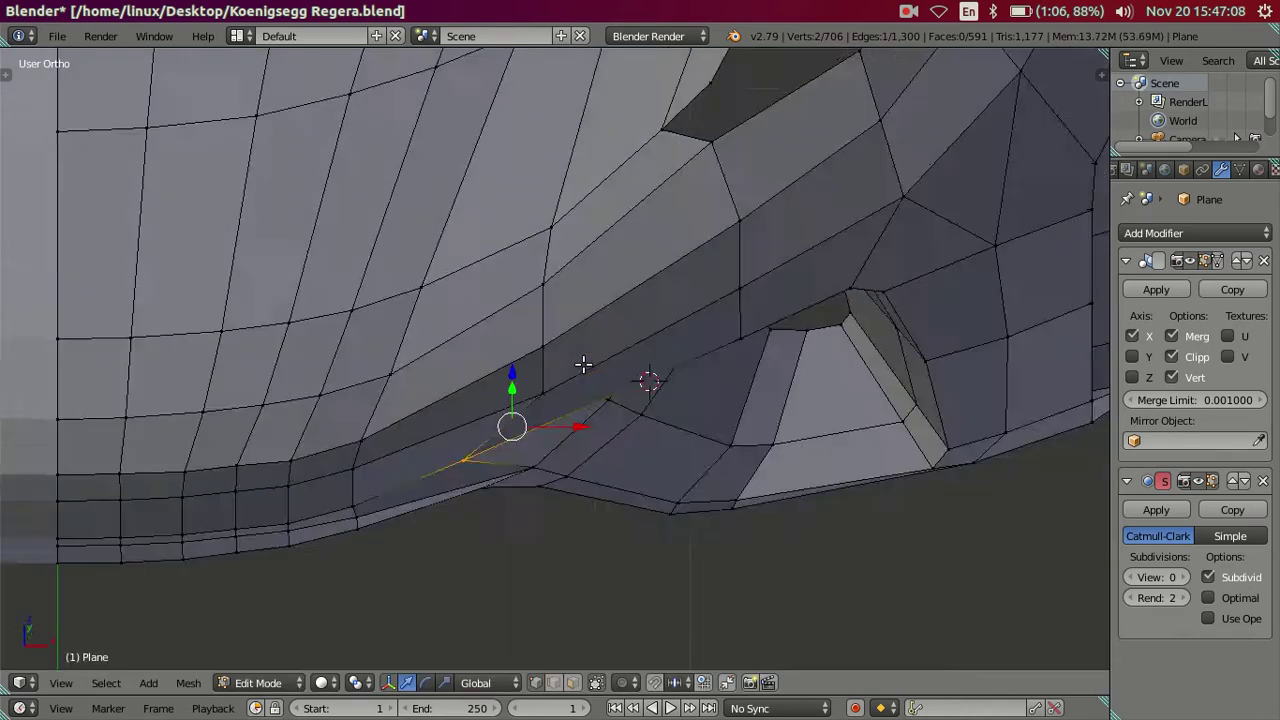
key(z)
drag(509, 396, 526, 410)
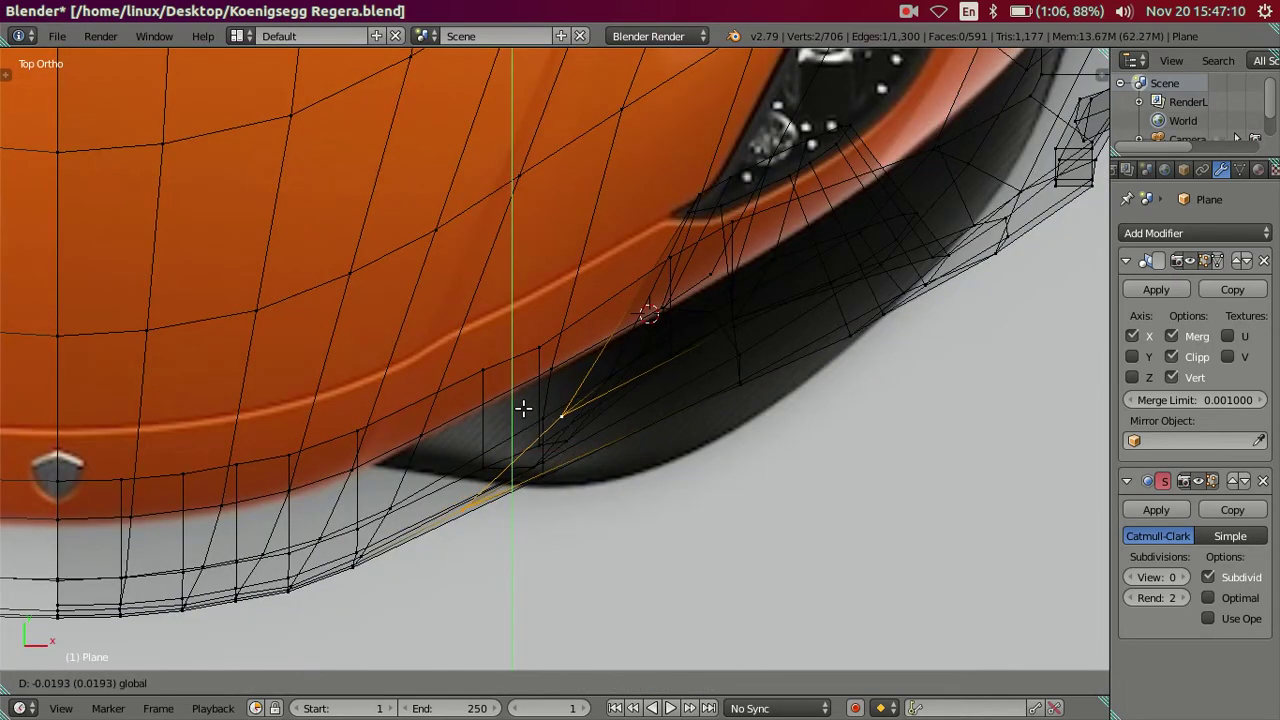
click(526, 410)
Restore solid shading and return to Object Mode to view the front
key(z)
mouse_move(757, 520)
middle_down()
mouse_move(694, 306)
mouse_move(665, 304)
mouse_move(753, 343)
mouse_move(841, 349)
middle_up()
scroll(699, 340, up, 3)
key(Tab)
scroll(841, 350, down, 2)
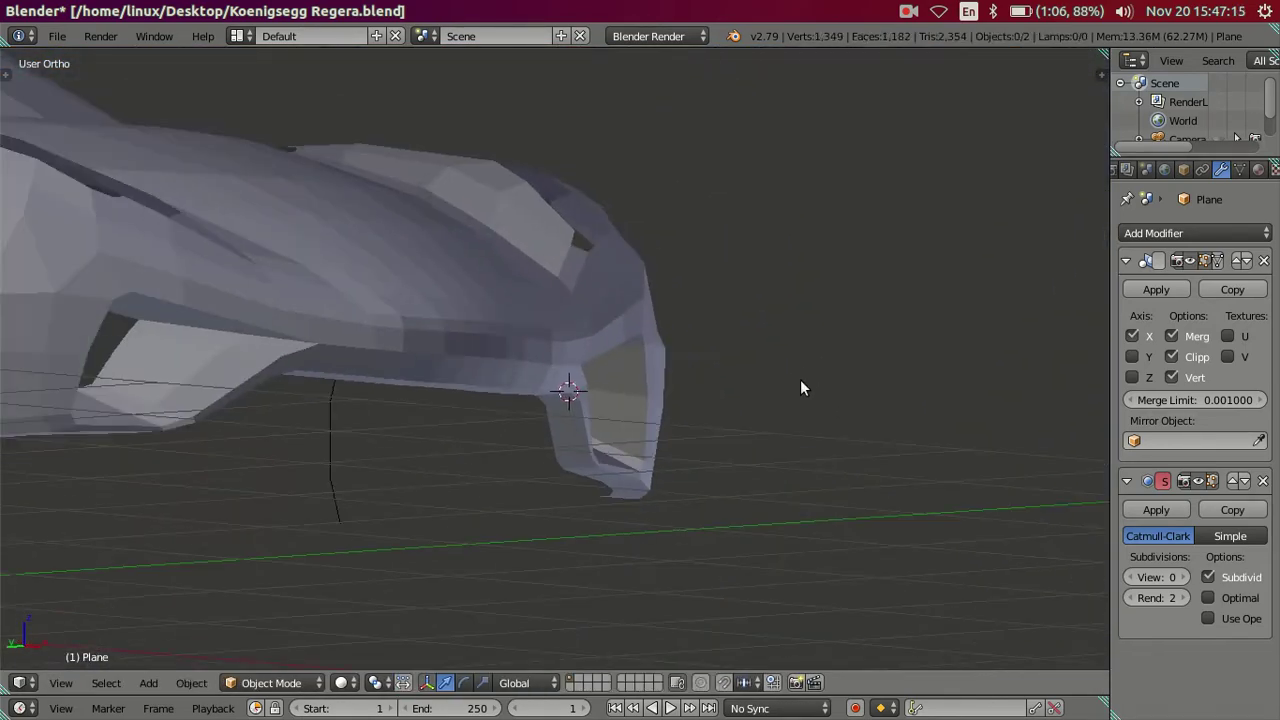
Preview the body at viewport subdivision level 2, then reset it to 0 and re-enter Edit Mode
click(1183, 577)
click(1183, 577)
mouse_move(513, 357)
middle_down()
mouse_move(560, 357)
mouse_move(406, 346)
mouse_move(386, 420)
mouse_move(294, 374)
mouse_move(950, 541)
middle_up()
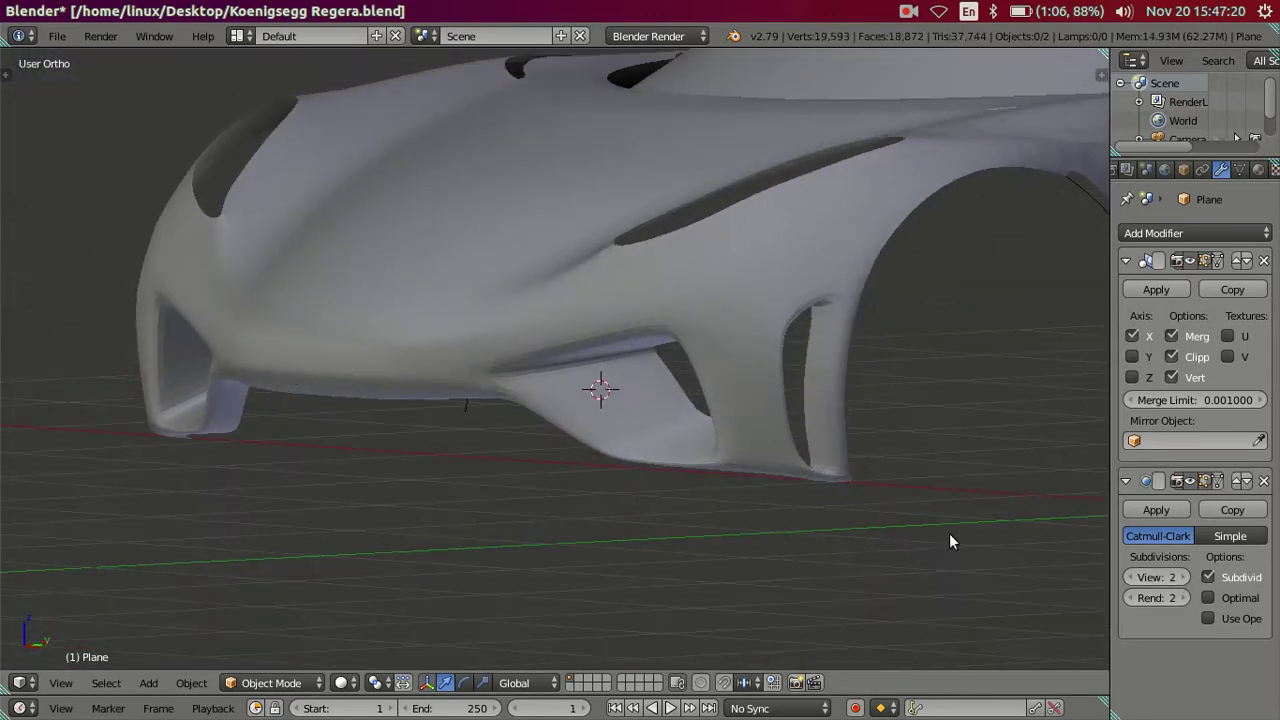
click(1121, 579)
click(1121, 579)
key(Tab)
scroll(630, 441, up, 3)
scroll(773, 401, up, 2)
mouse_move(773, 401)
middle_down()
mouse_move(694, 380)
mouse_move(720, 391)
mouse_move(826, 374)
mouse_move(943, 381)
mouse_move(626, 391)
mouse_move(660, 371)
middle_up()
Lower the first edge loop across the nose along Z in Right Ortho view
right_click(635, 363)
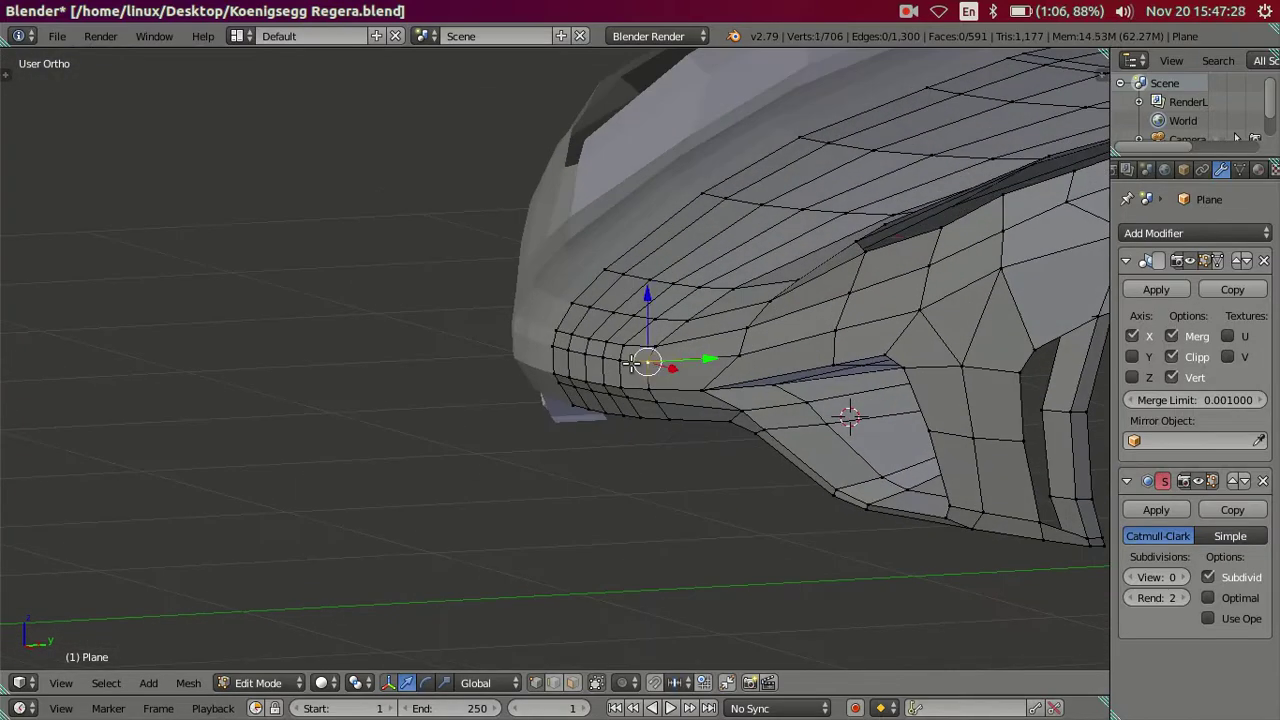
alt+right_click(545, 346)
key(KP_3)
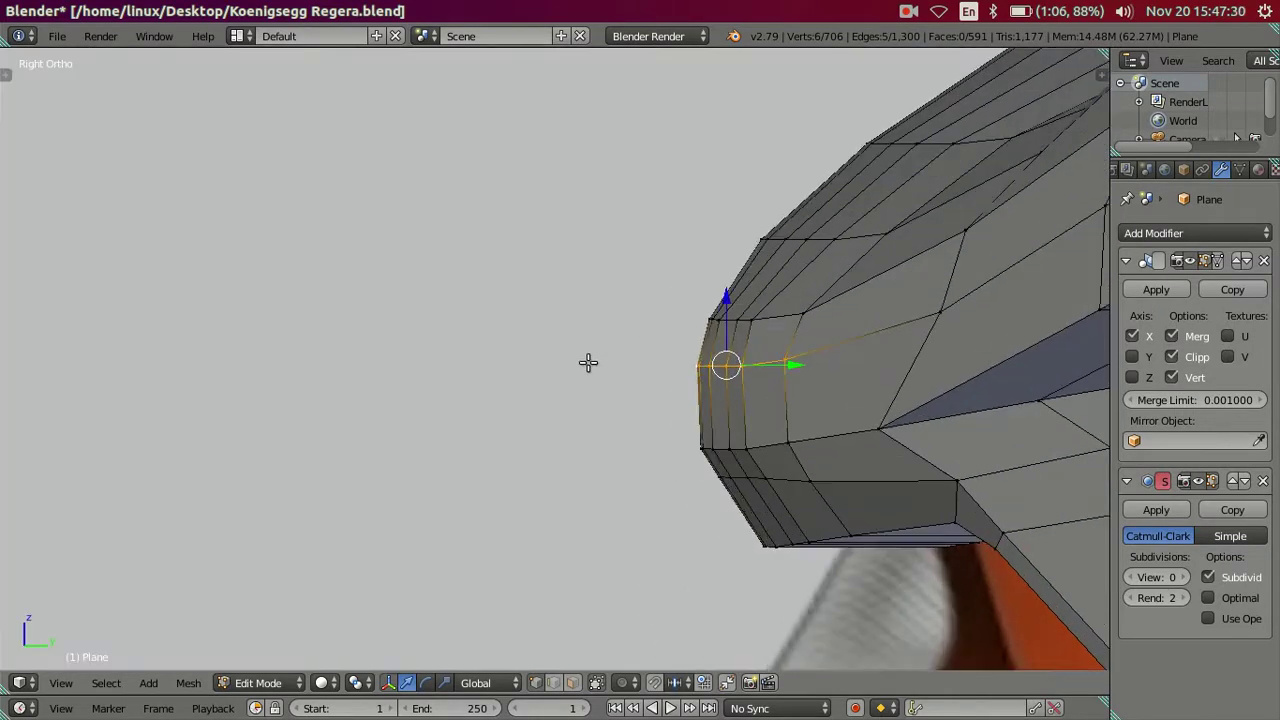
drag(720, 314, 727, 338)
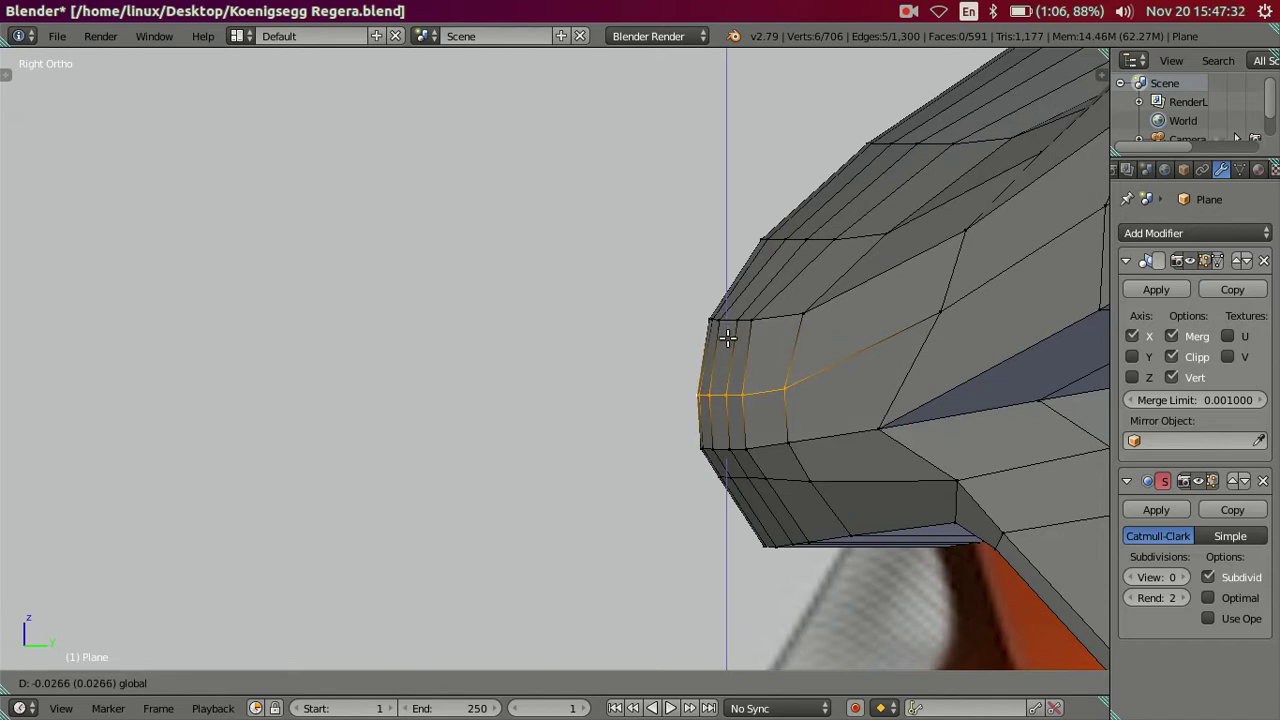
drag(727, 336, 738, 319)
mouse_move(801, 318)
middle_down()
mouse_move(710, 315)
mouse_move(743, 334)
mouse_move(596, 263)
middle_up()
Lower the next edge loop along the nose slightly along Z
alt+right_click(577, 236)
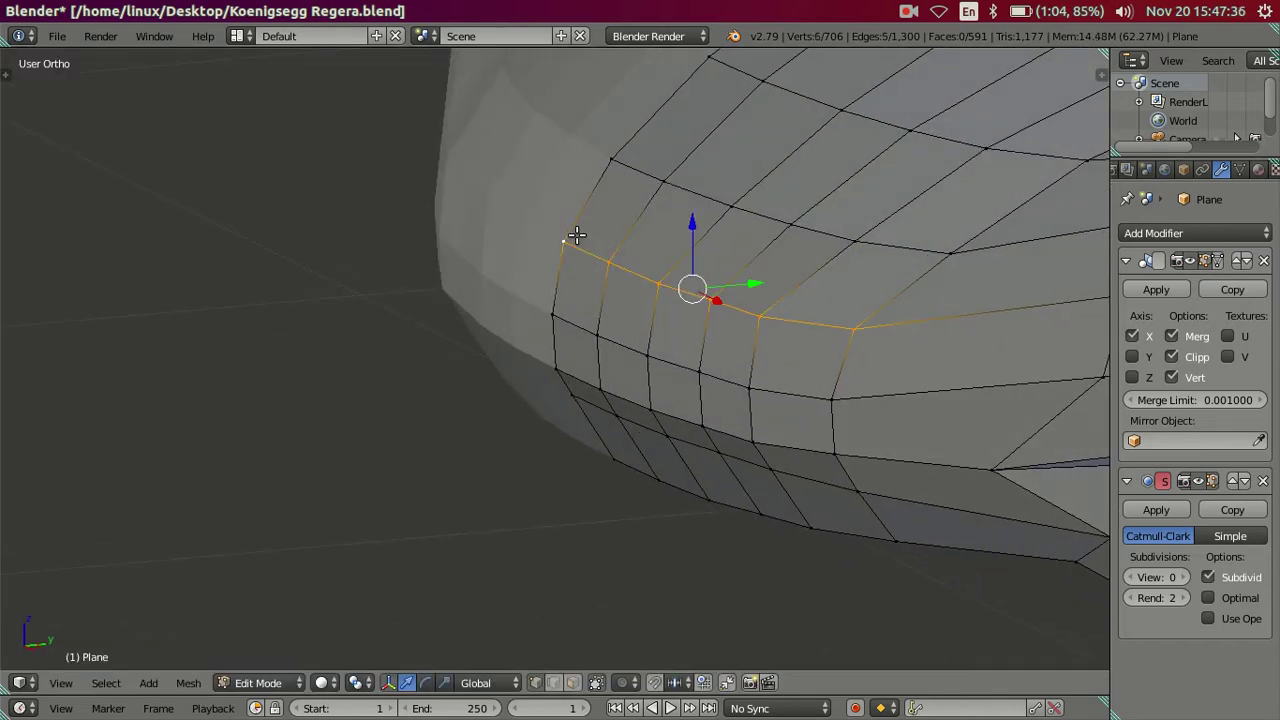
key(KP_3)
drag(733, 250, 747, 261)
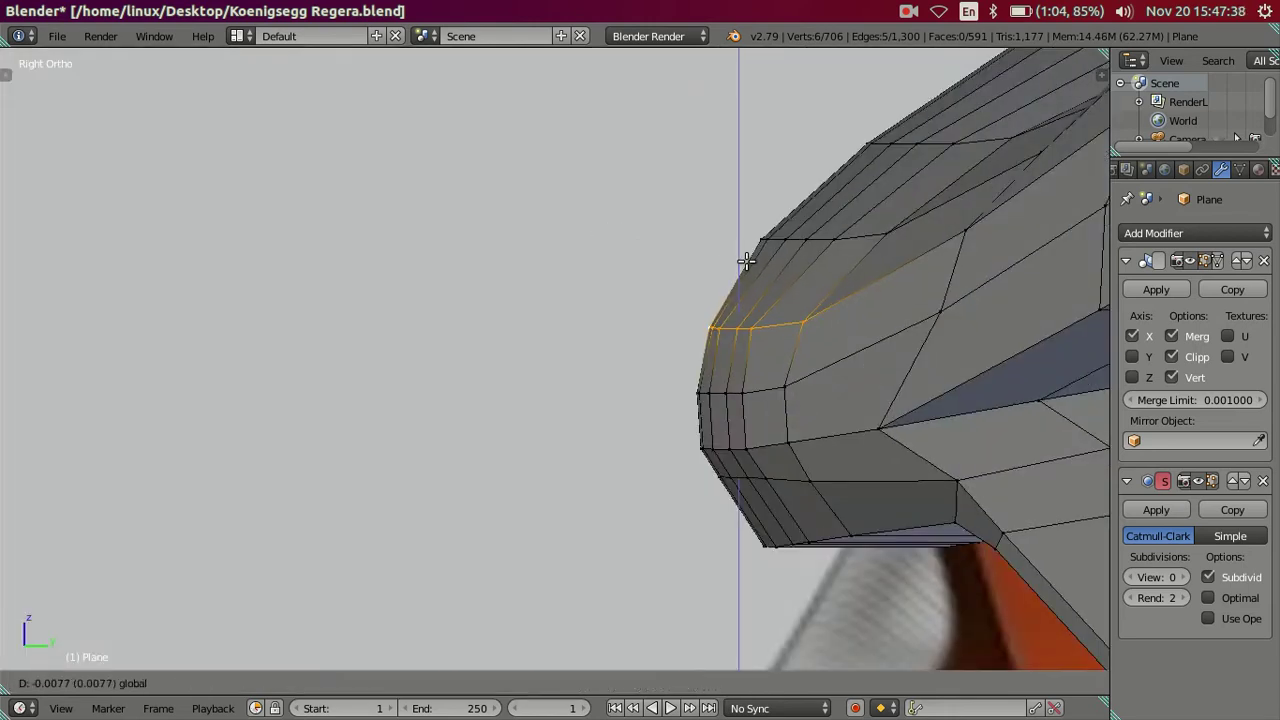
key(a)
scroll(750, 255, up, 2)
scroll(551, 374, up, 2)
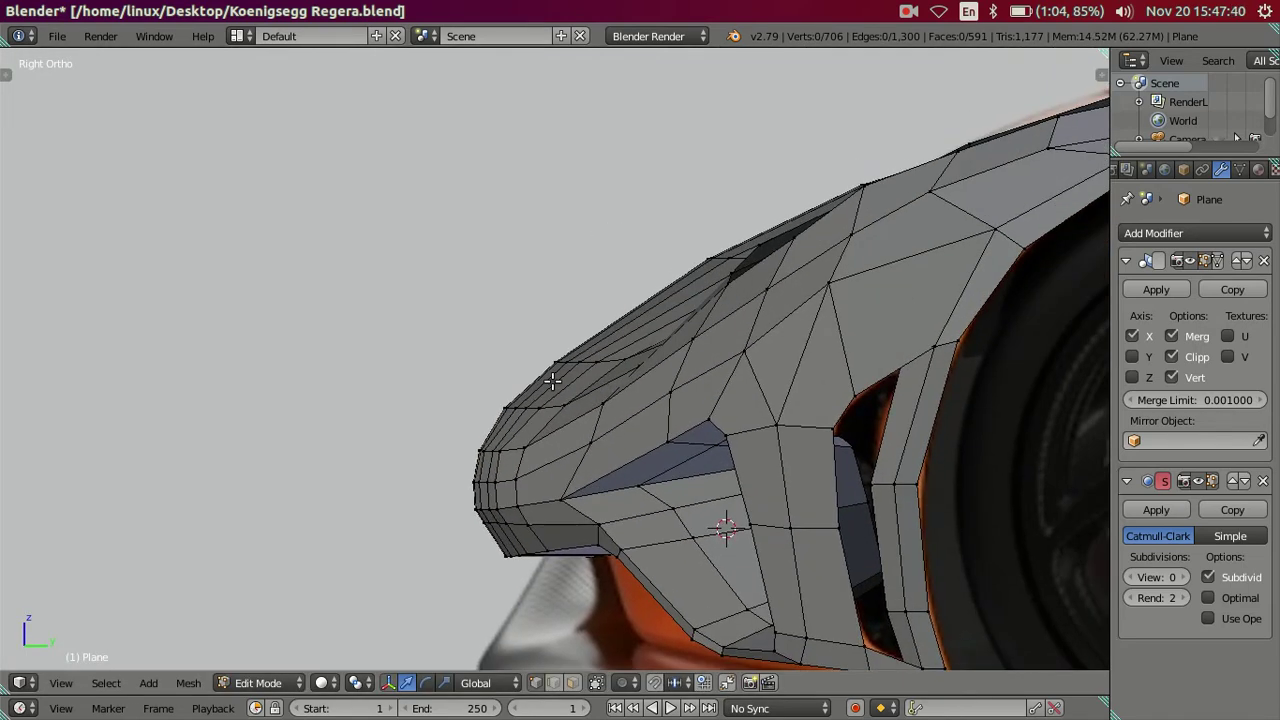
scroll(411, 416, up, 2)
middle_drag(411, 416, 443, 437)
scroll(470, 445, up, 1)
Lower another edge loop on the nose top along Z and clear the selection
alt+click(545, 457)
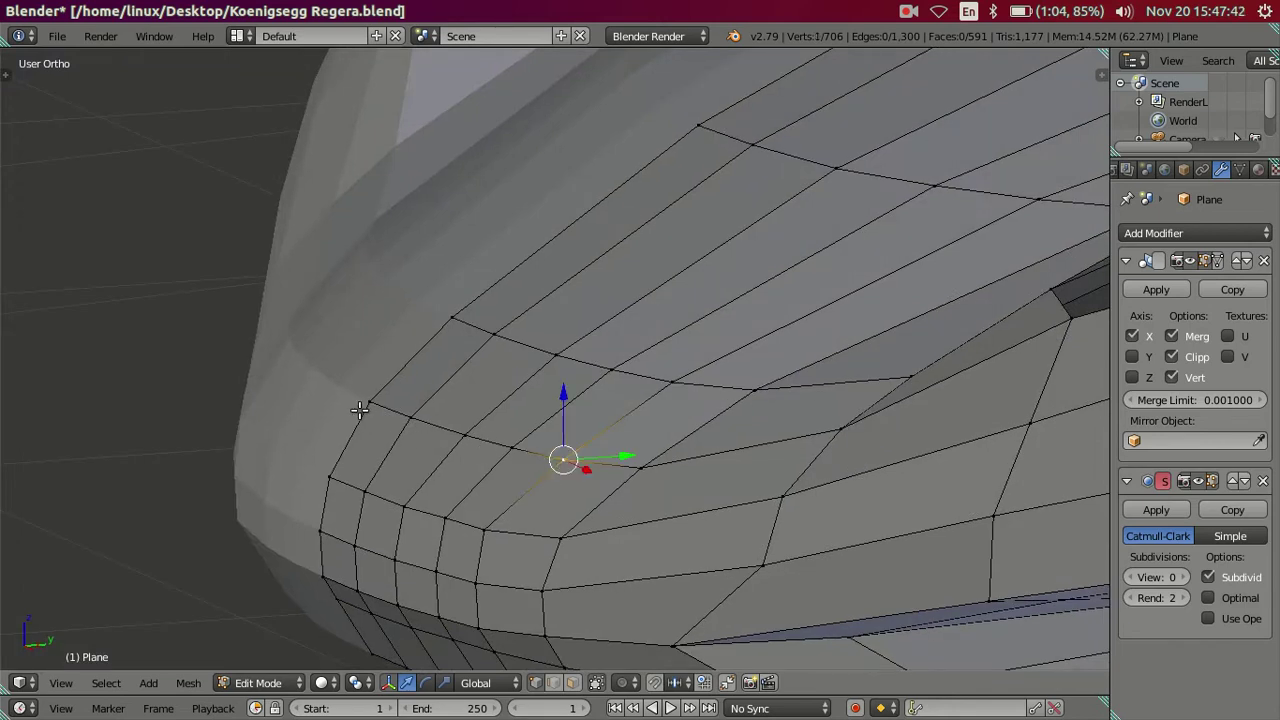
key(KP_3)
drag(494, 380, 505, 388)
scroll(580, 372, up, 1)
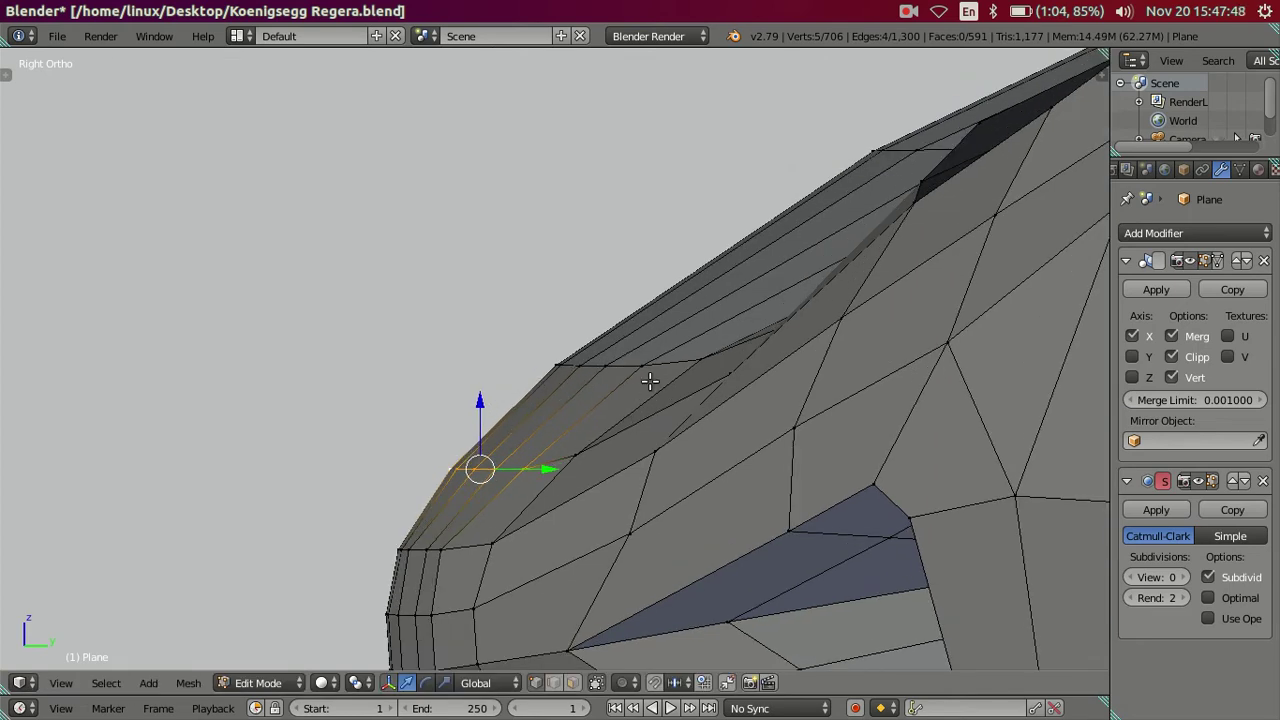
middle_drag(608, 371, 534, 340)
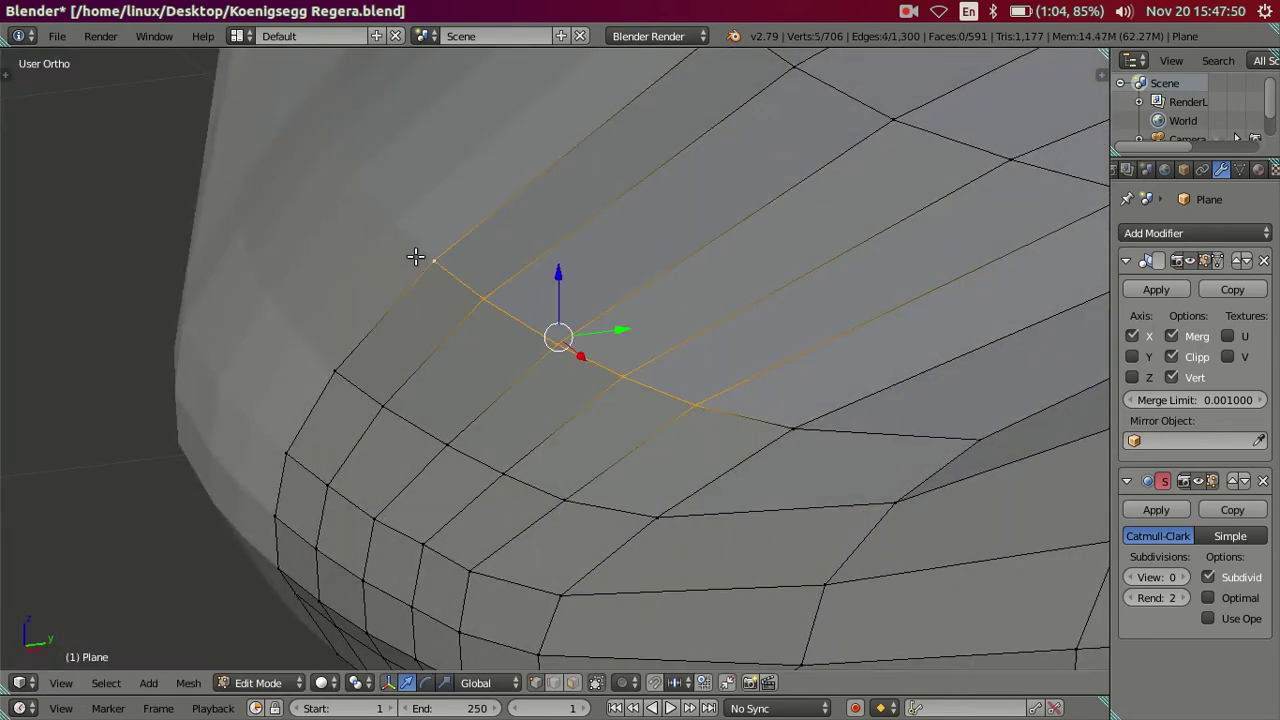
key(KP_3)
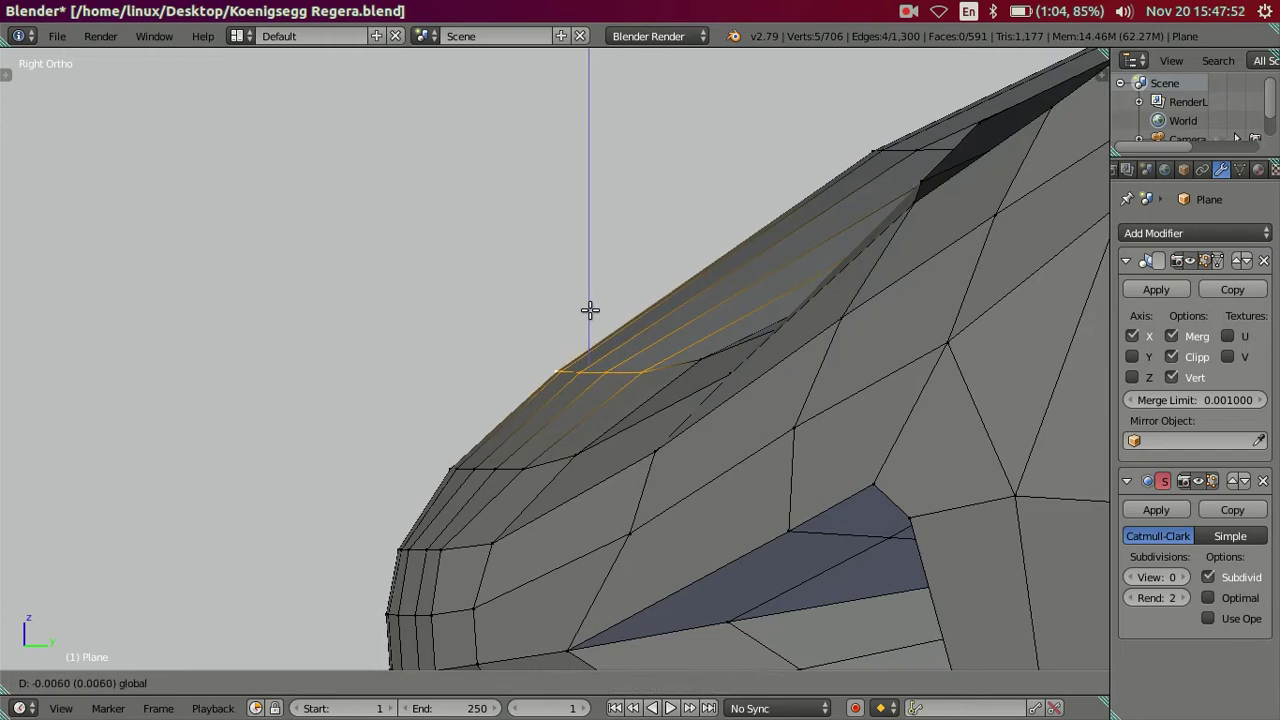
key(a)
mouse_move(568, 309)
middle_down()
mouse_move(557, 323)
mouse_move(705, 400)
middle_up()
Switch to Front Ortho view and re-enter Edit Mode in wireframe over the reference
key(Tab)
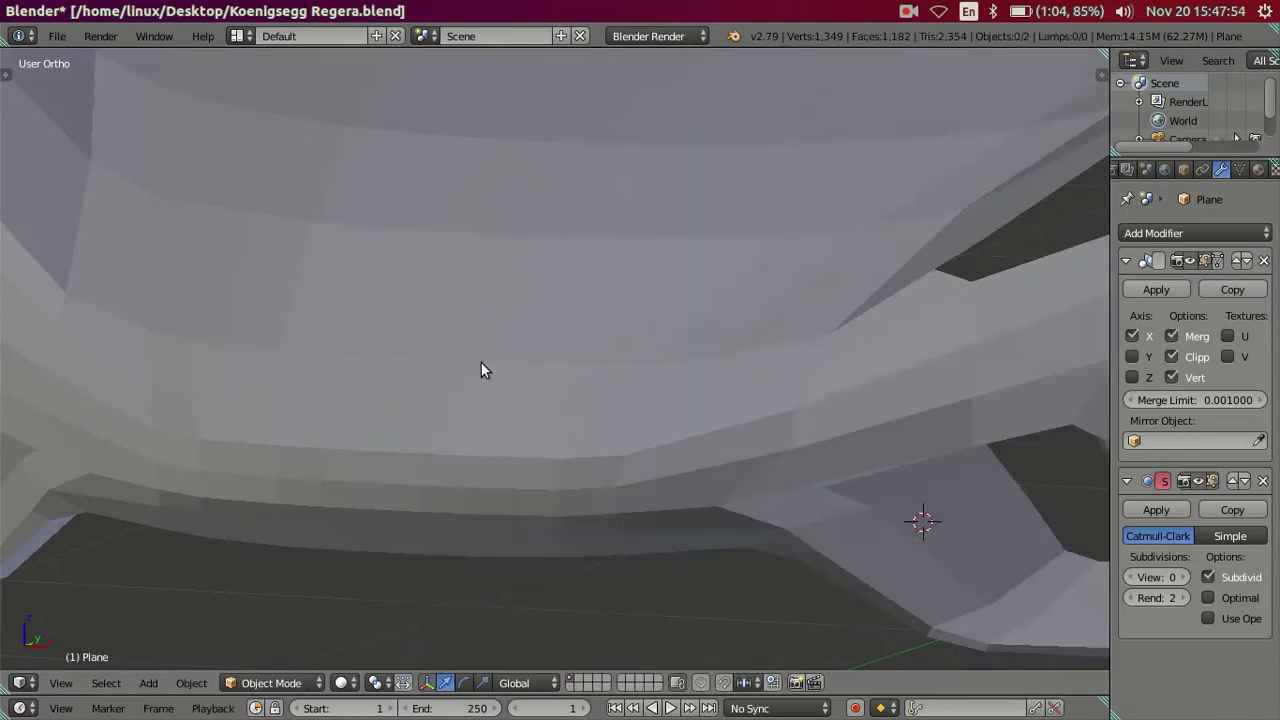
scroll(483, 369, down, 5)
mouse_move(497, 394)
middle_down()
mouse_move(597, 380)
mouse_move(618, 356)
mouse_move(568, 369)
mouse_move(534, 357)
mouse_move(528, 323)
mouse_move(500, 320)
middle_up()
key(KP_1)
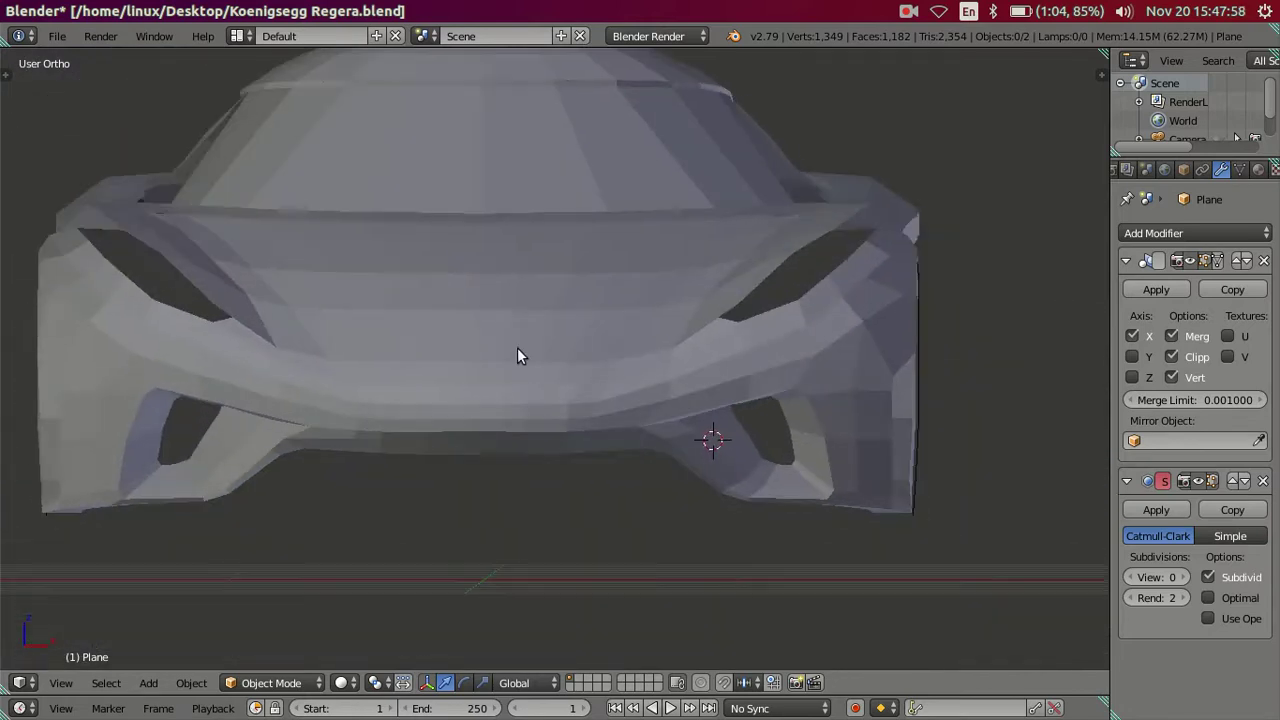
scroll(525, 347, up, 2)
scroll(550, 390, up, 4)
key(Tab)
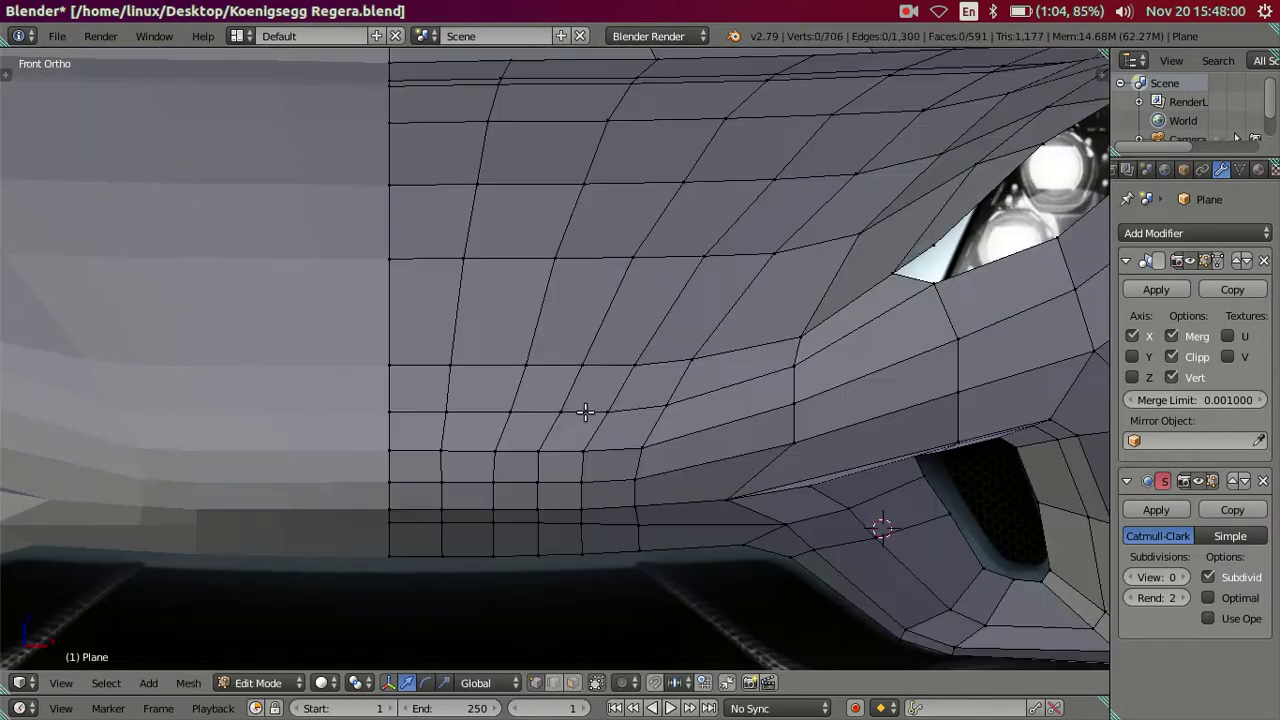
key(z)
scroll(588, 426, up, 1)
scroll(569, 460, up, 1)
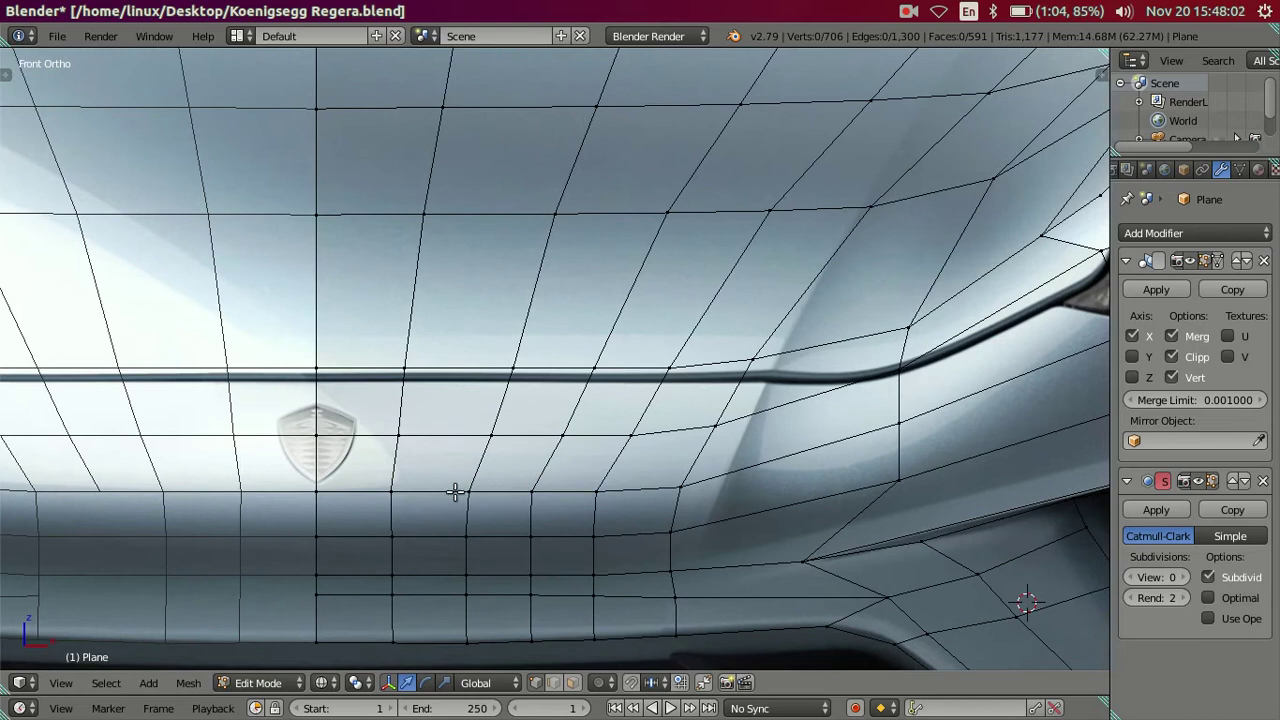
Select the bumper vertex row and nudge it slightly along X
right_click(397, 494)
ctrl+right_click(598, 491)
drag(562, 490, 565, 488)
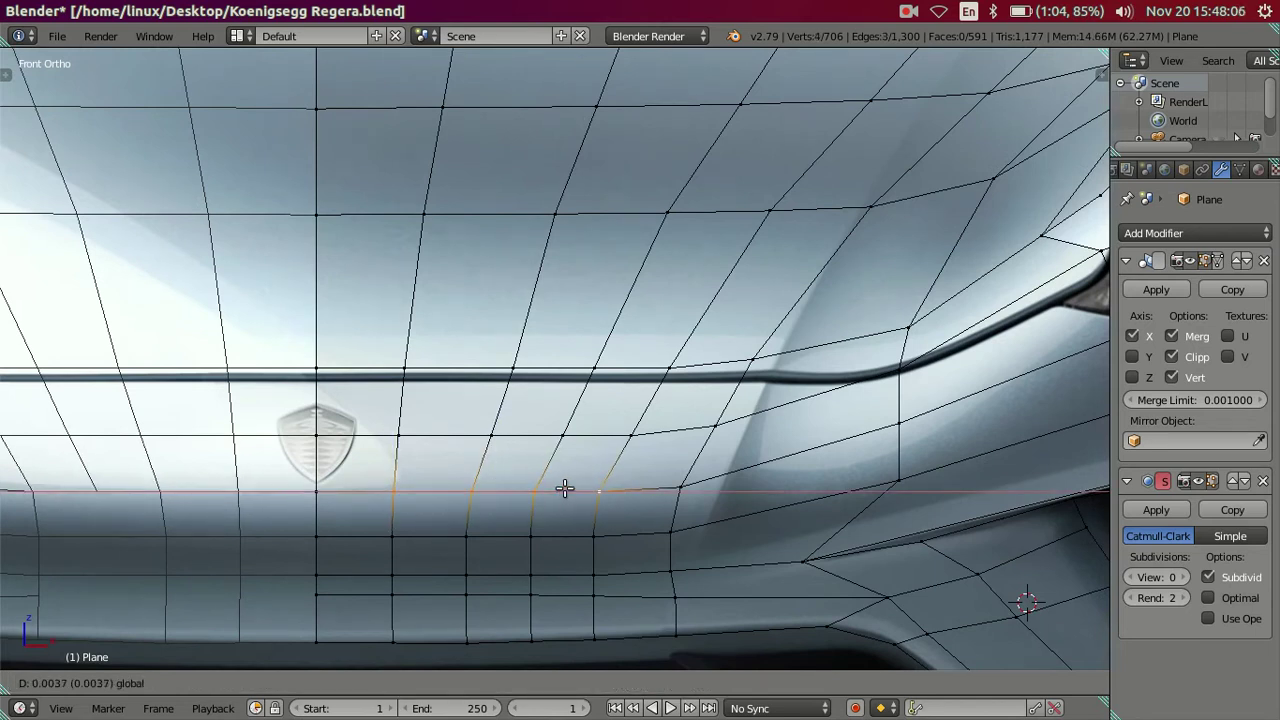
click(565, 488)
shift+right_click(399, 494)
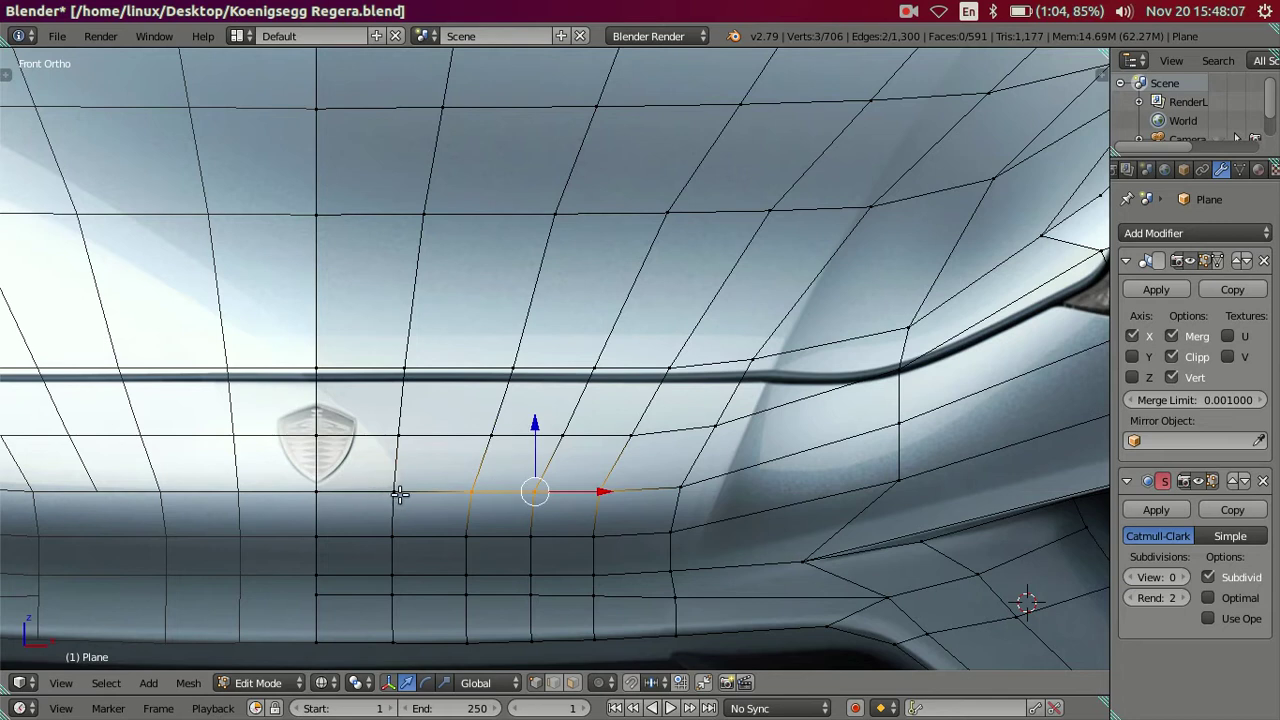
drag(601, 488, 603, 486)
Shift the two vertices beside the badge by 0.0037 along X, then deselect and zoom out
right_click(601, 490)
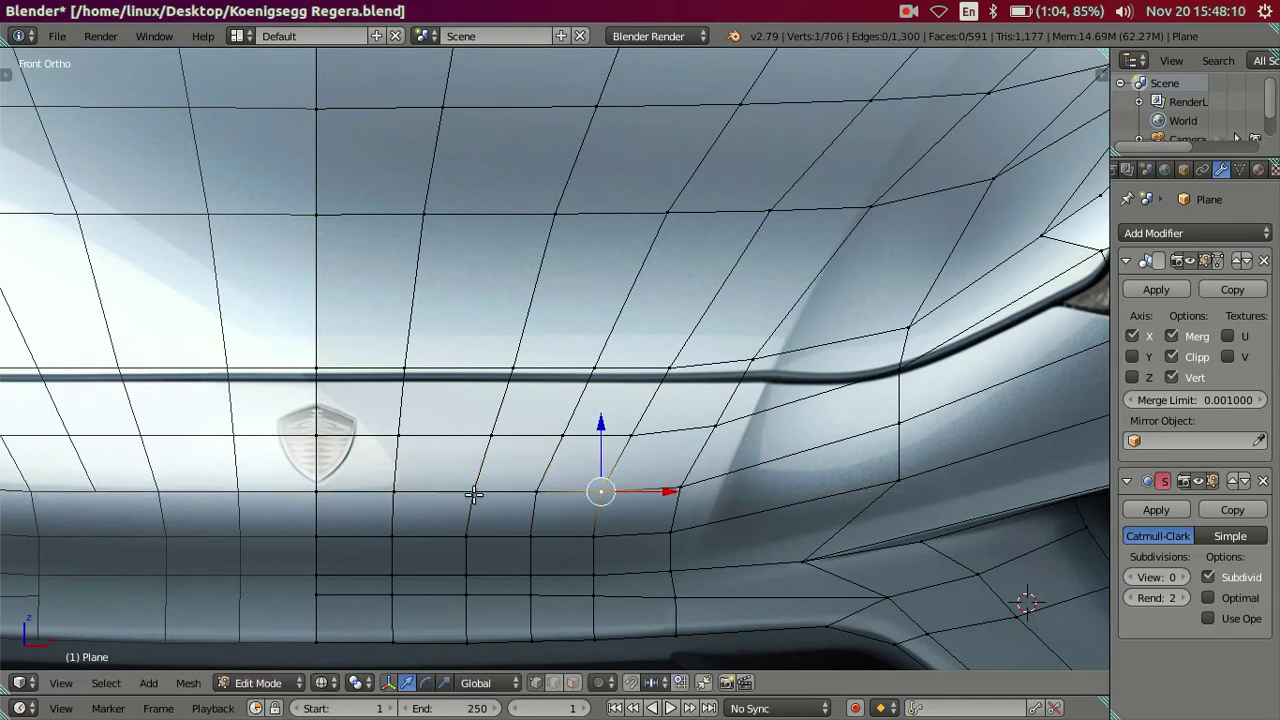
right_click(536, 491)
shift+right_click(601, 489)
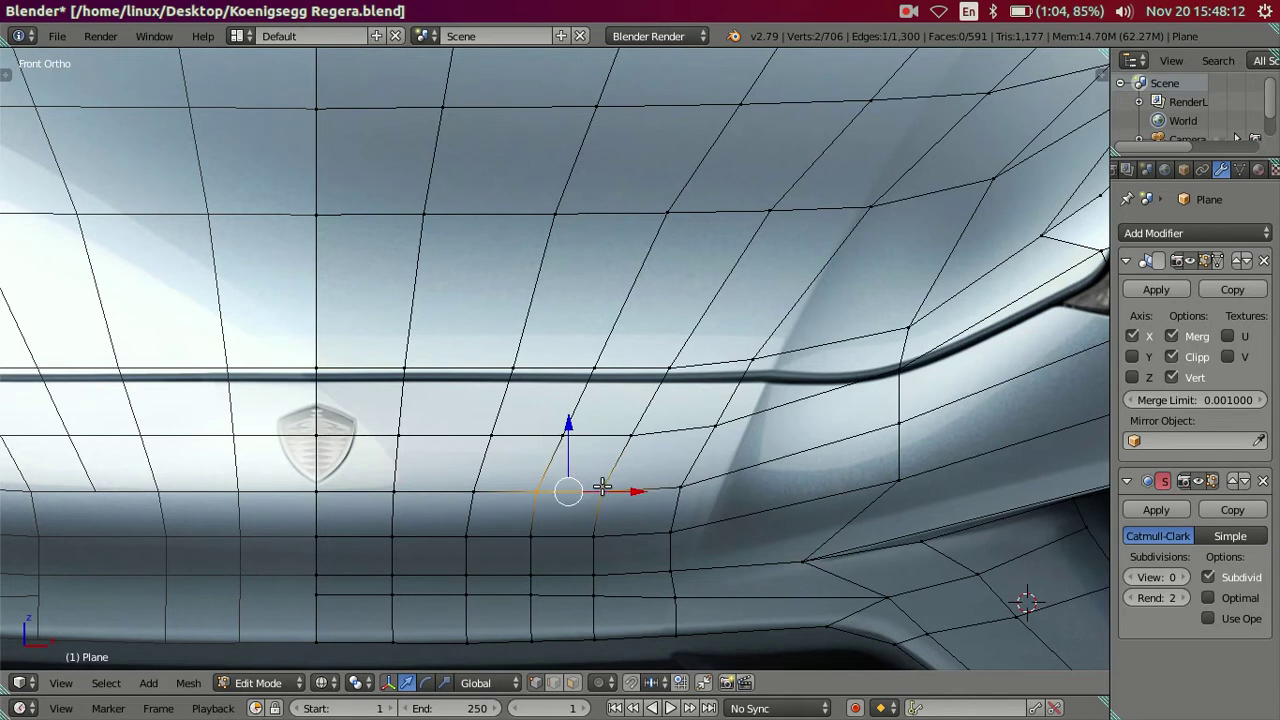
drag(636, 491, 641, 490)
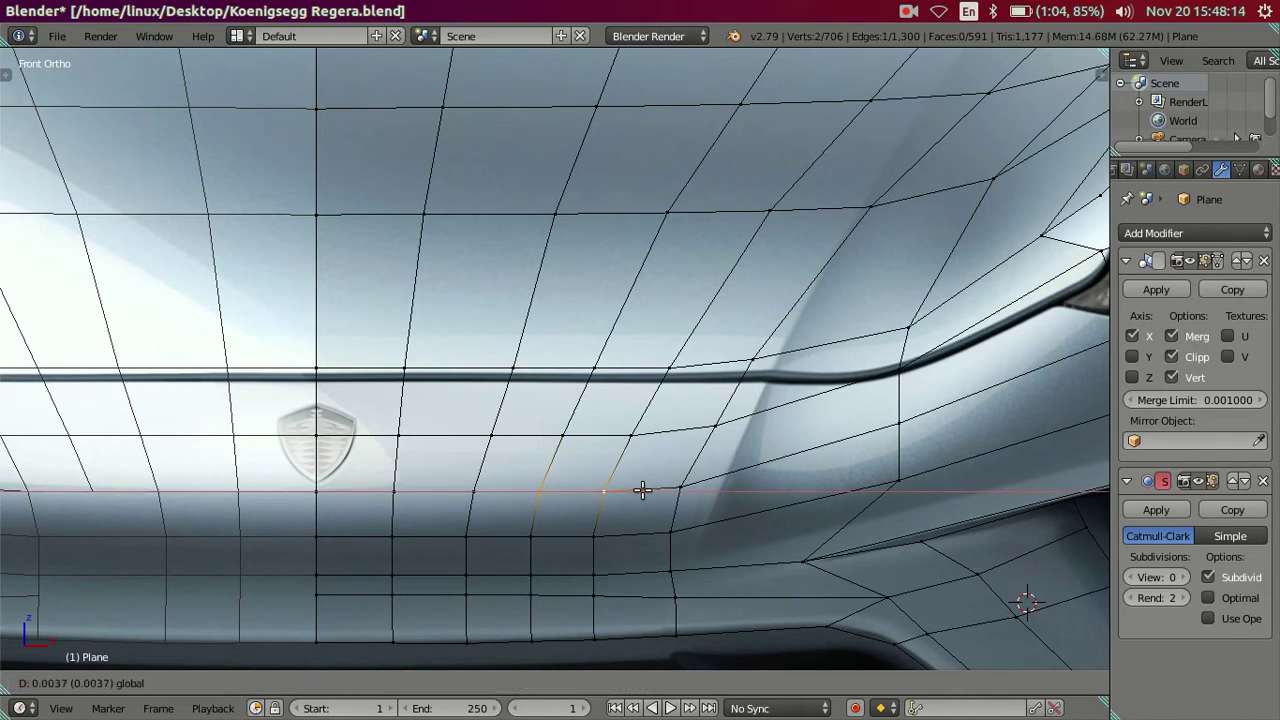
click(640, 488)
key(a)
scroll(630, 460, down, 2)
scroll(726, 410, down, 4)
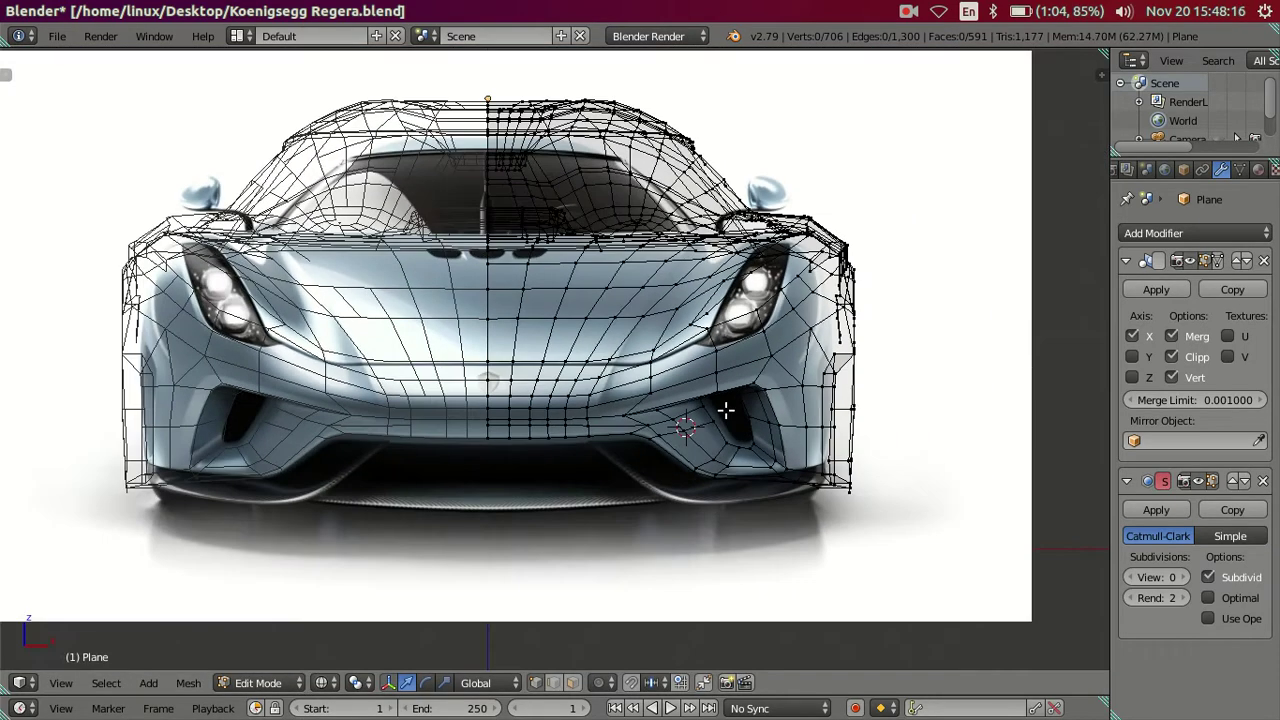
Switch to top view and toggle solid and wireframe shading to compare the hood against the reference
key(KP_7)
scroll(666, 371, up, 2)
scroll(651, 400, up, 2)
scroll(650, 398, up, 1)
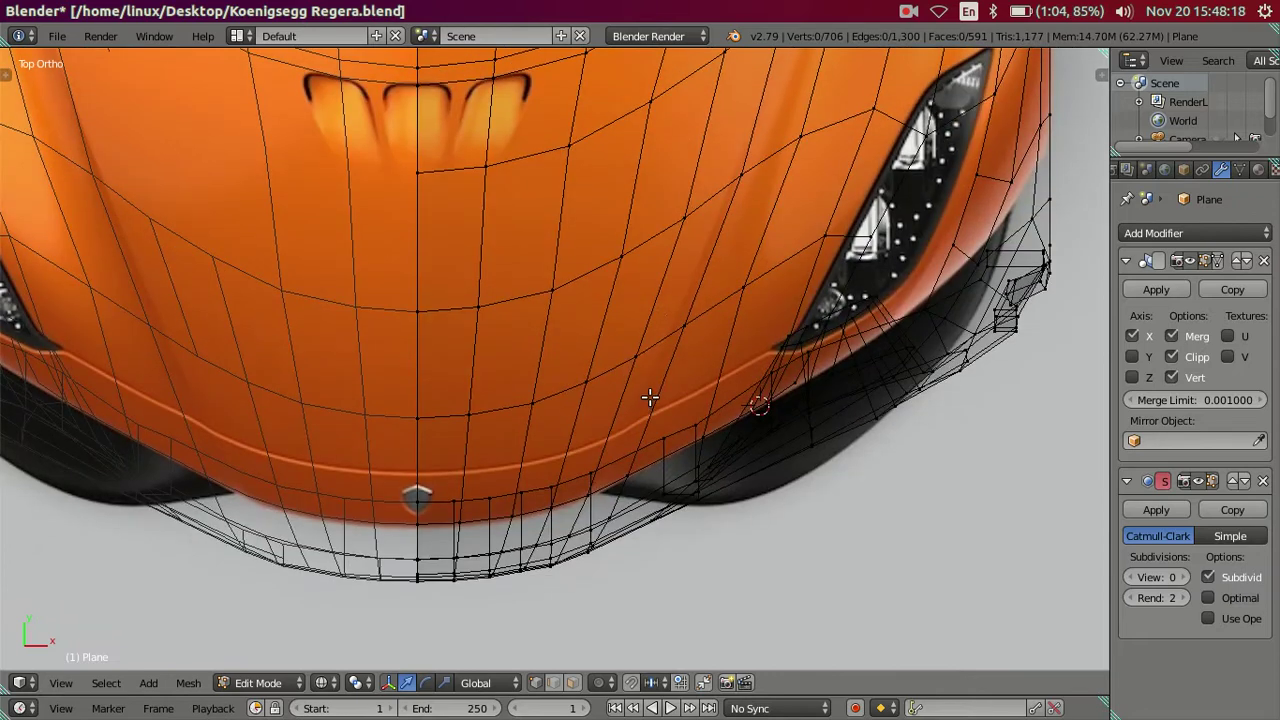
scroll(649, 344, down, 1)
scroll(650, 343, down, 2)
scroll(650, 345, down, 1)
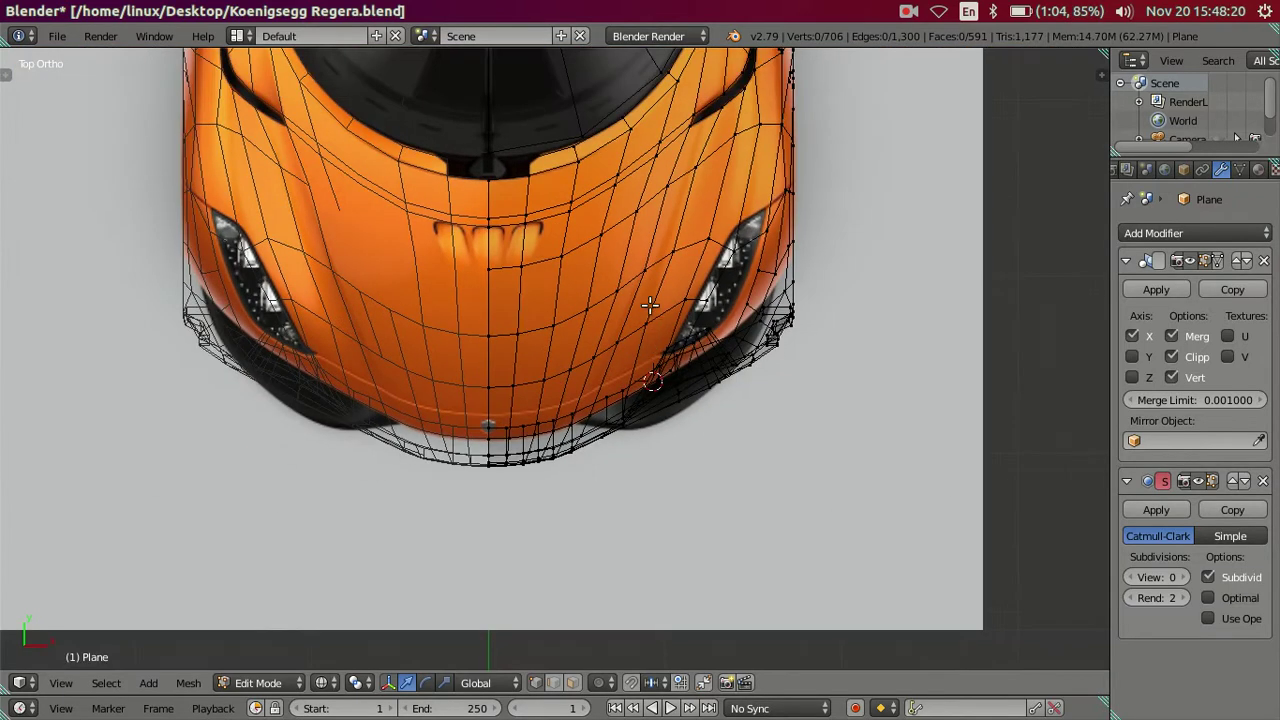
scroll(646, 391, up, 2)
key(z)
scroll(635, 396, up, 1)
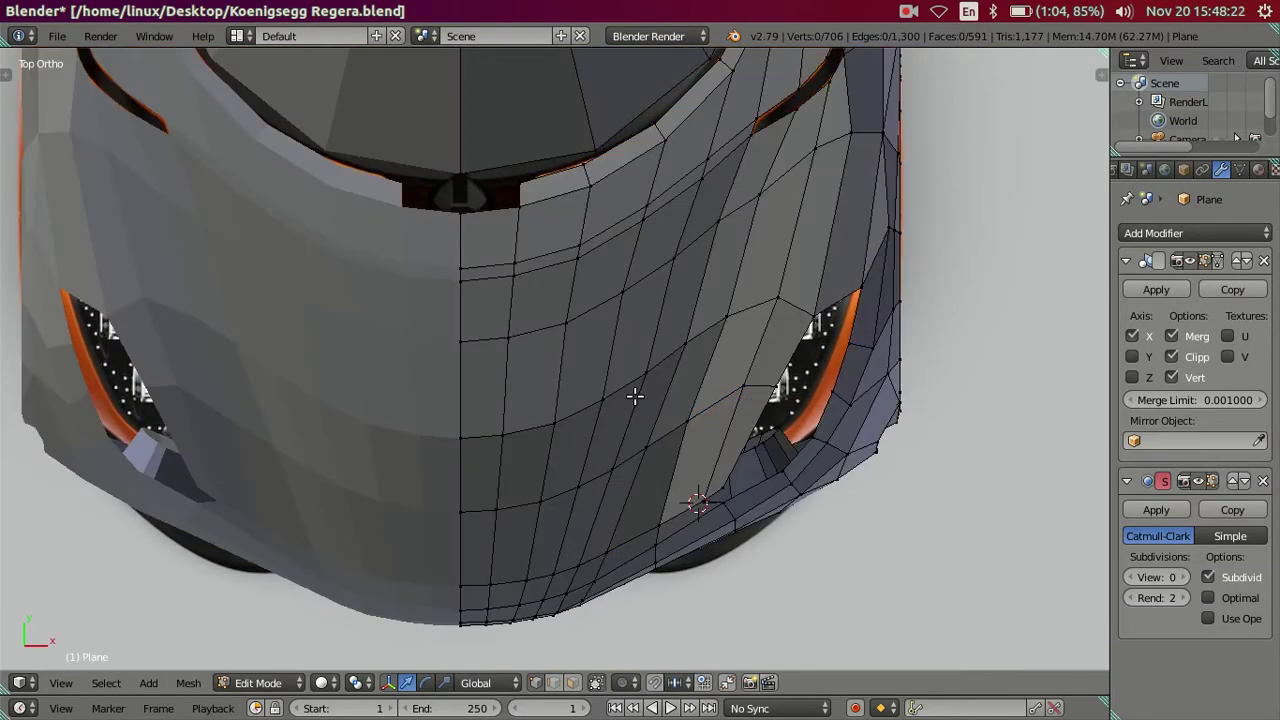
key(z)
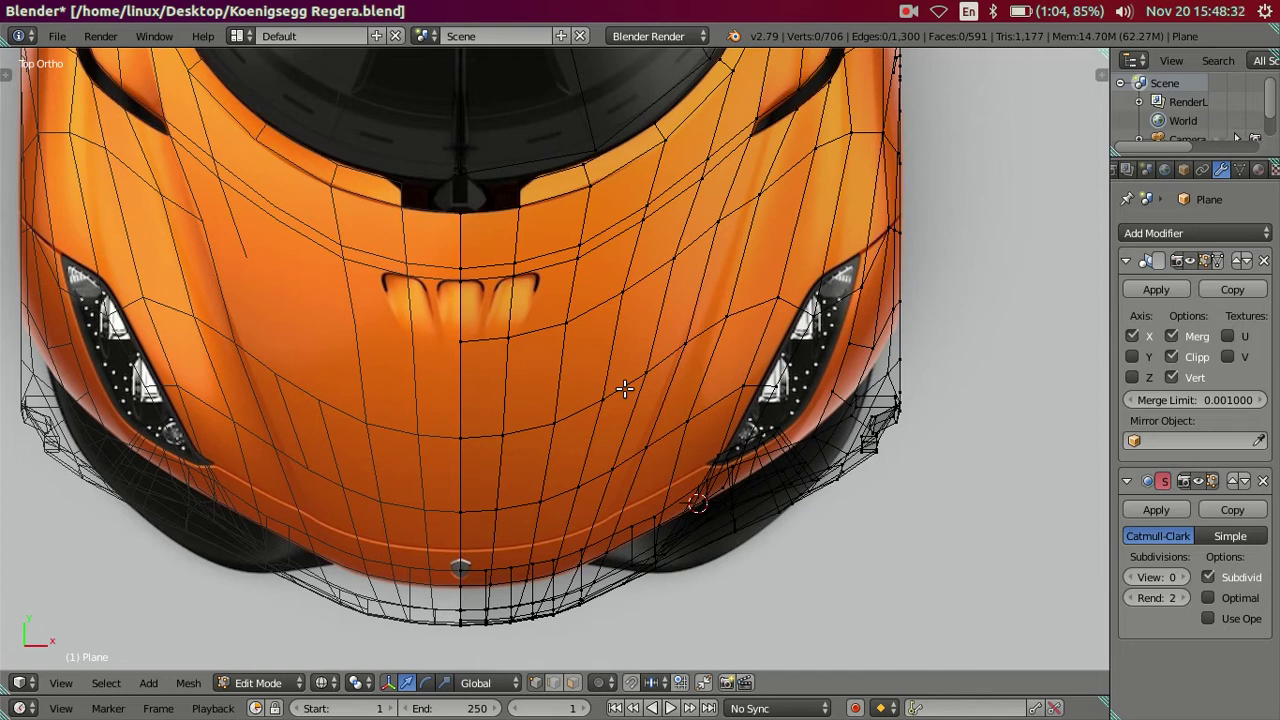
key(alt+z)
scroll(490, 457, up, 2)
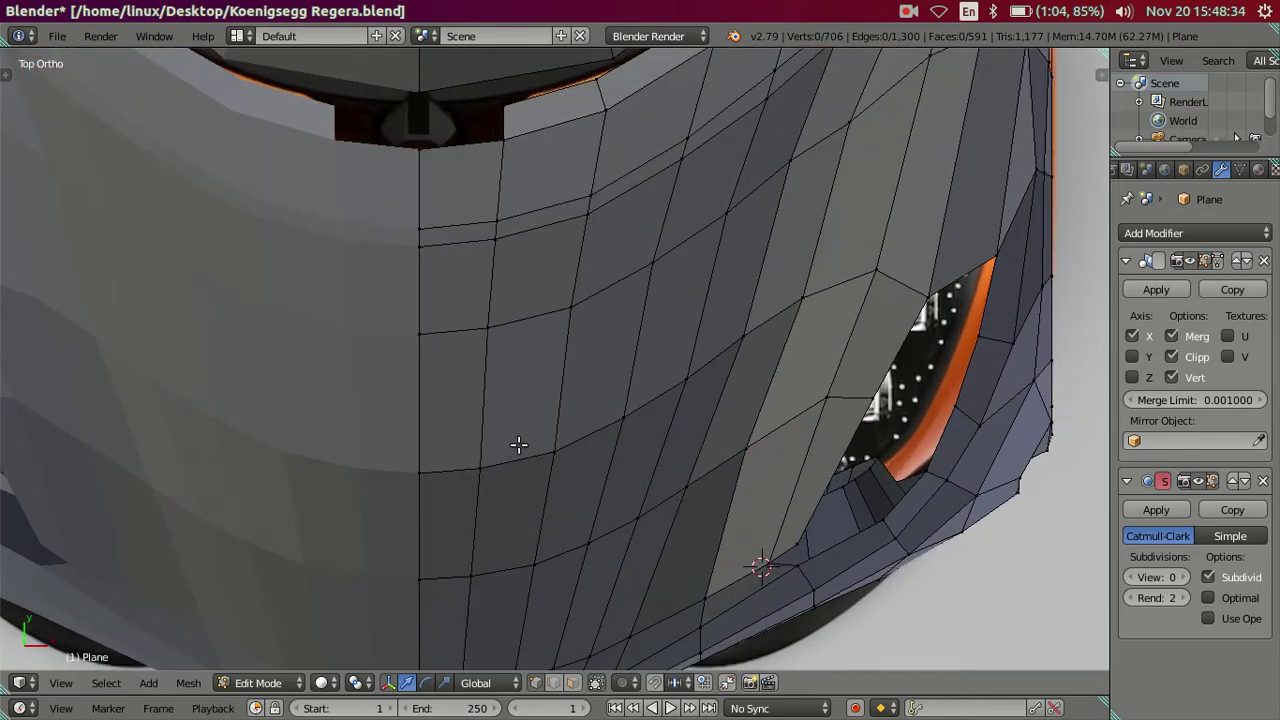
key(alt+z)
scroll(543, 423, down, 1)
Slide the curved row of five hood vertices ahead of the vents by -0.0051 along X, then deselect
right_click(686, 347)
shift+right_click(660, 377)
shift+right_click(610, 411)
shift+right_click(554, 438)
shift+right_click(491, 448)
scroll(737, 449, up, 1)
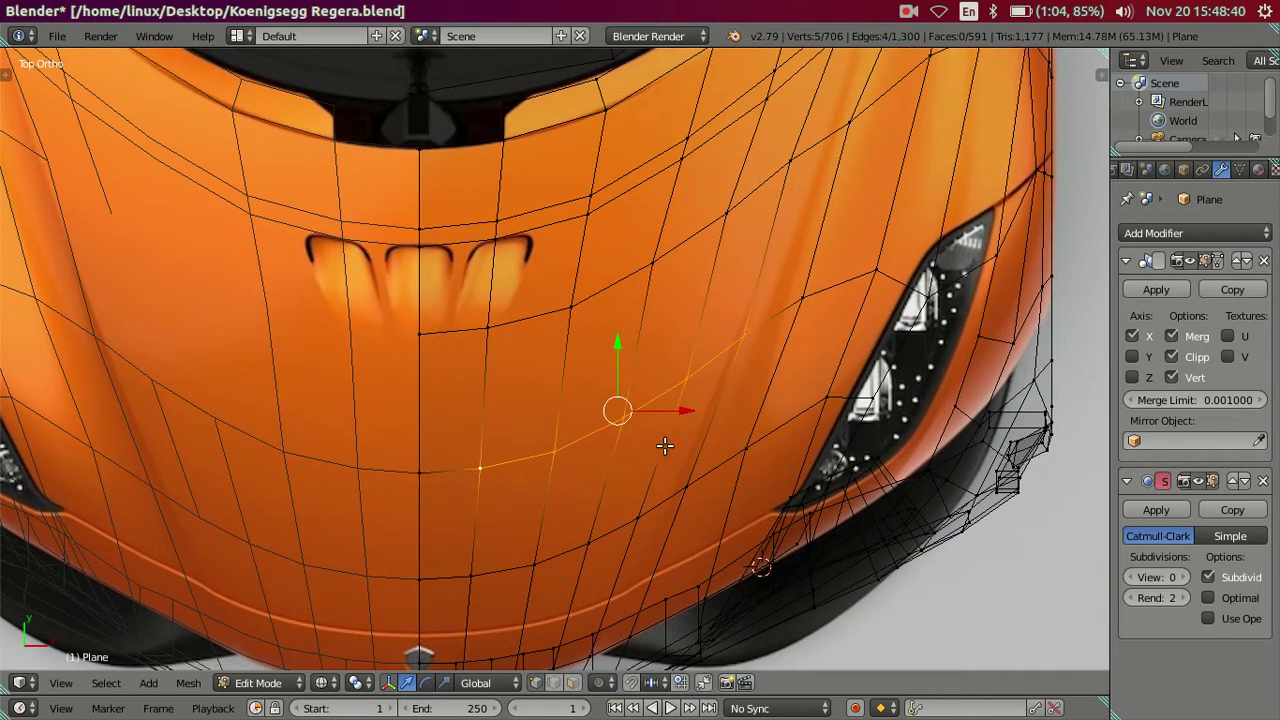
key(g)
key(x)
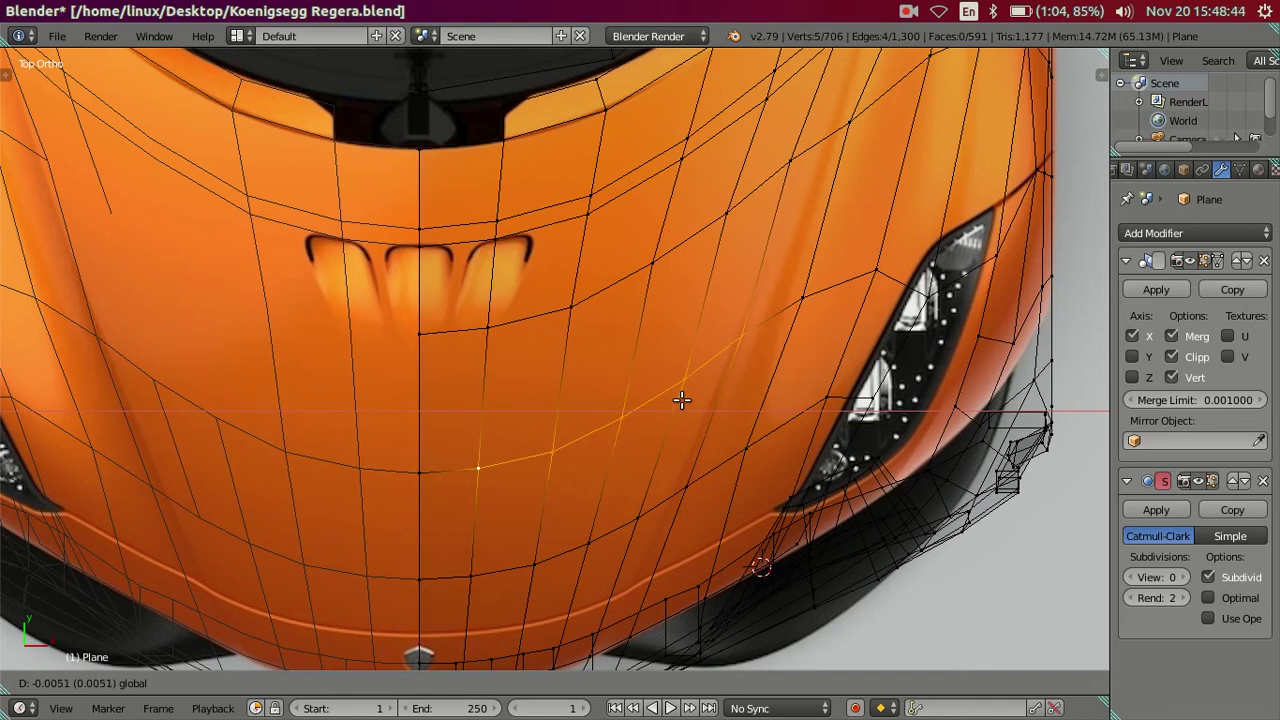
click(682, 400)
key(a)
scroll(551, 441, down, 3)
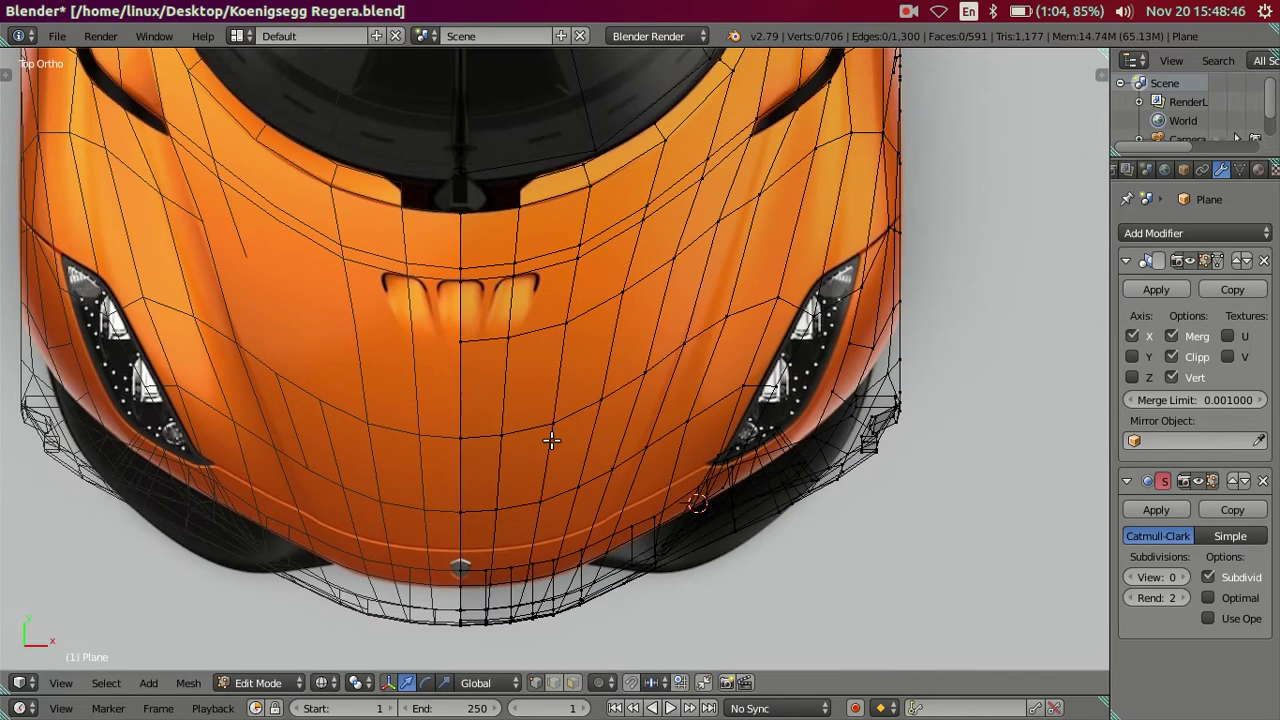
scroll(637, 470, up, 1)
mouse_move(641, 512)
middle_down()
mouse_move(649, 317)
mouse_move(662, 311)
mouse_move(643, 320)
mouse_move(616, 430)
middle_up()
Inspect the front bumper mesh in front view with solid shading
key(KP_1)
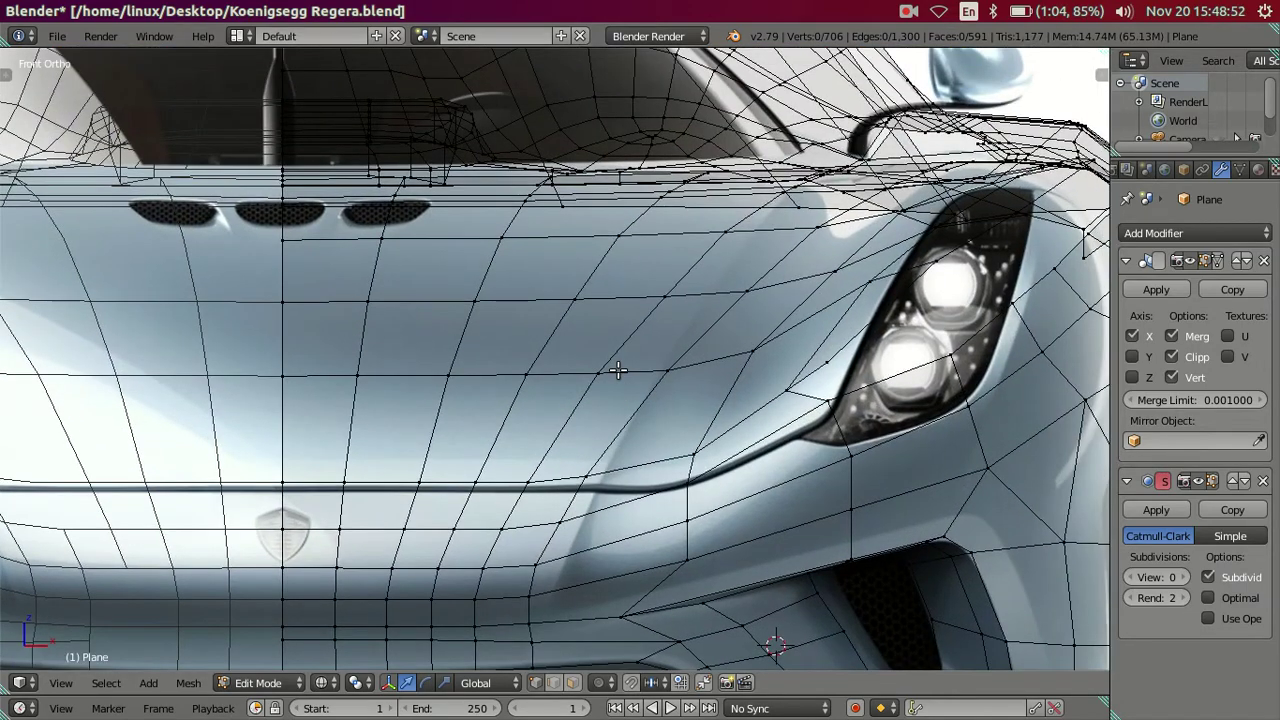
key(z)
scroll(624, 363, down, 2)
scroll(725, 375, down, 3)
mouse_move(706, 371)
middle_down()
mouse_move(671, 443)
mouse_move(651, 400)
mouse_move(686, 377)
middle_up()
scroll(671, 443, up, 5)
scroll(646, 406, down, 3)
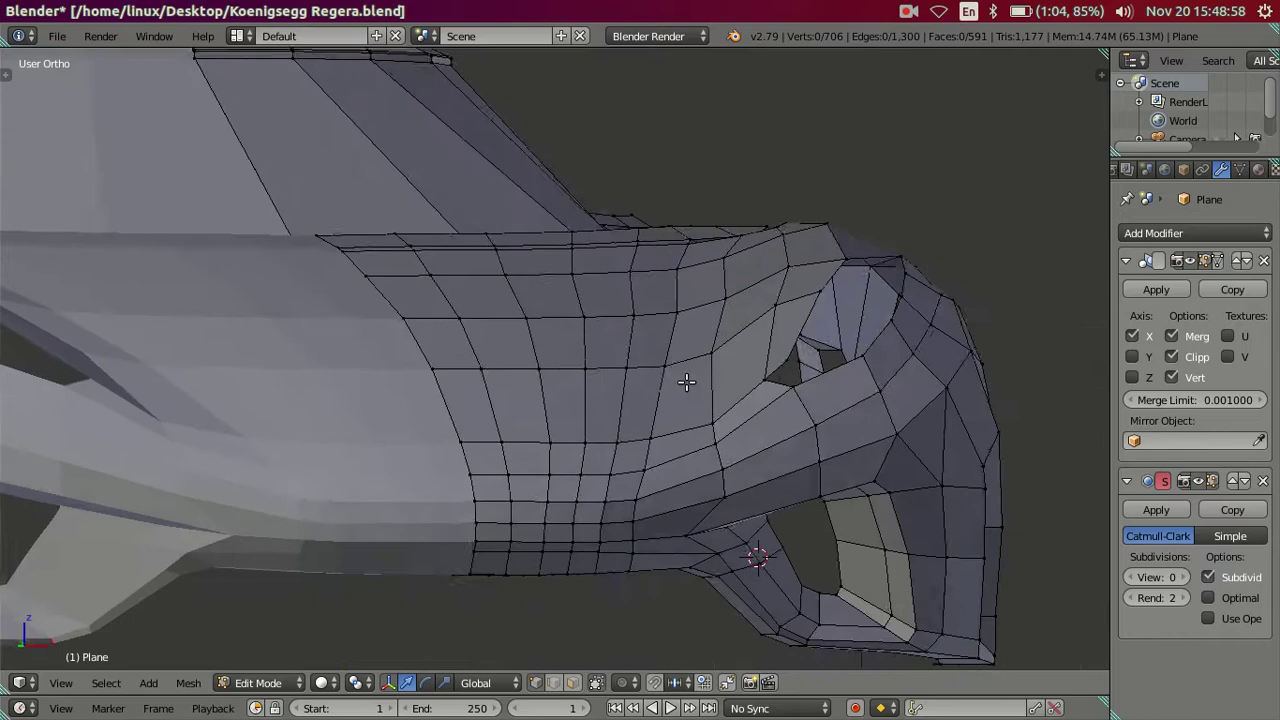
scroll(686, 380, up, 3)
scroll(677, 423, up, 2)
scroll(674, 463, down, 2)
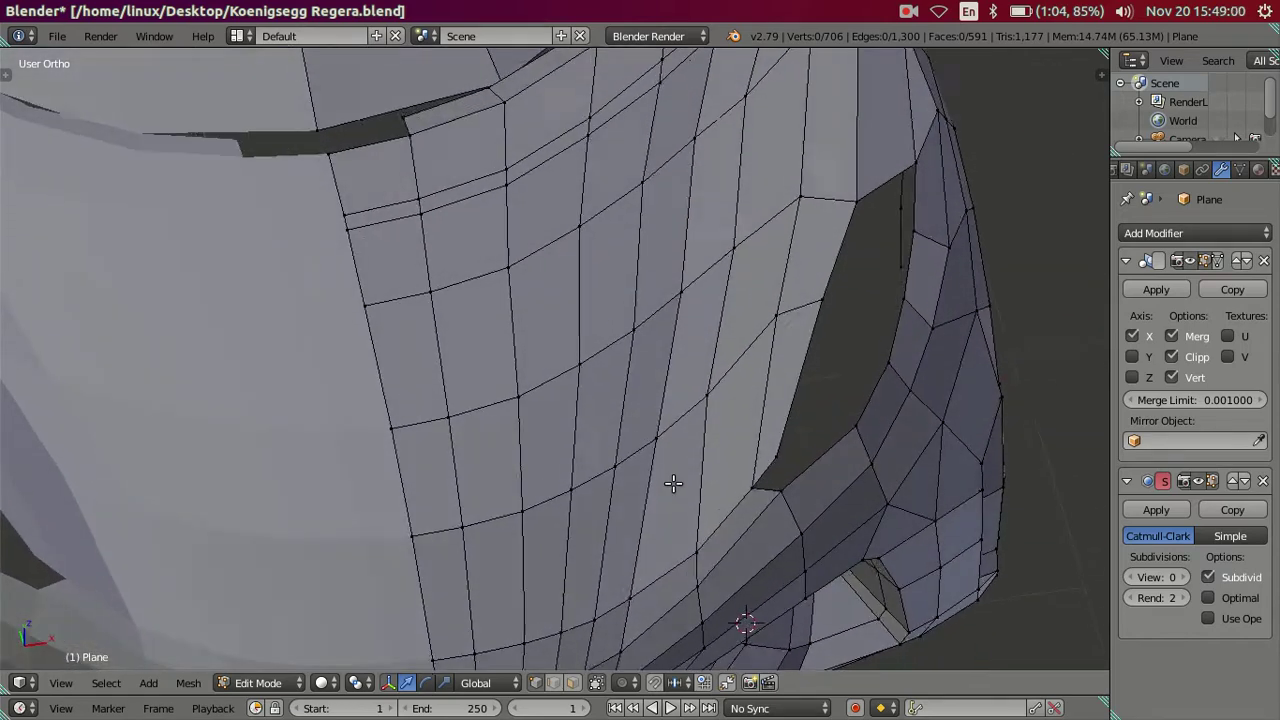
scroll(668, 476, down, 3)
In top view, select four deck vertices below the windshield and shift them along X
key(KP_7)
scroll(650, 320, up, 1)
scroll(644, 362, up, 1)
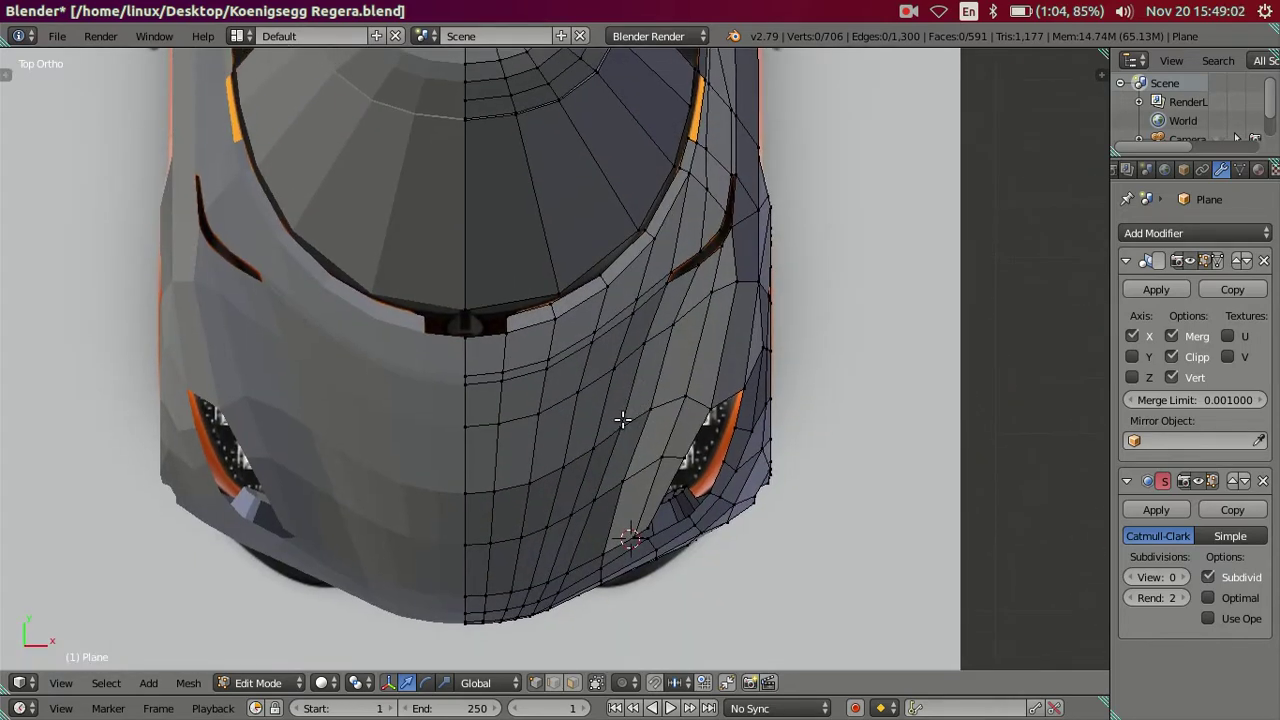
scroll(626, 423, up, 2)
scroll(637, 414, up, 1)
right_click(613, 443)
shift+right_click(526, 500)
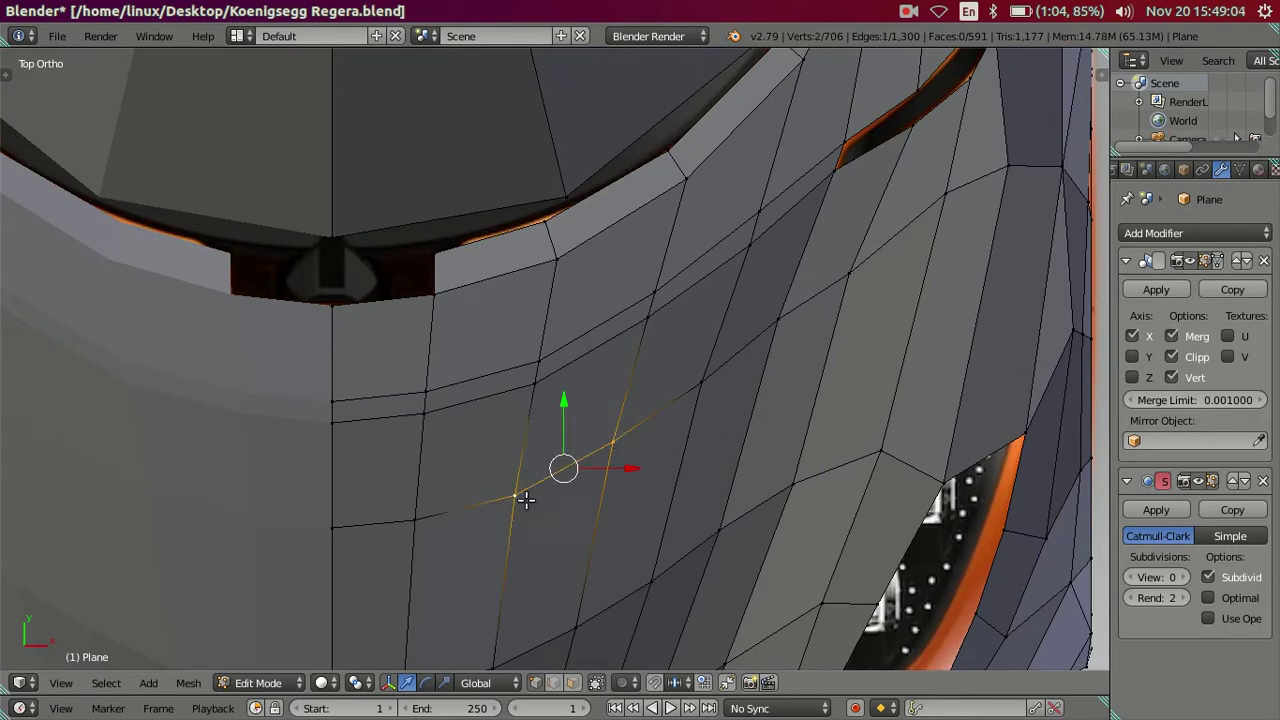
right_click(513, 490)
ctrl+right_click(775, 316)
drag(722, 403, 721, 408)
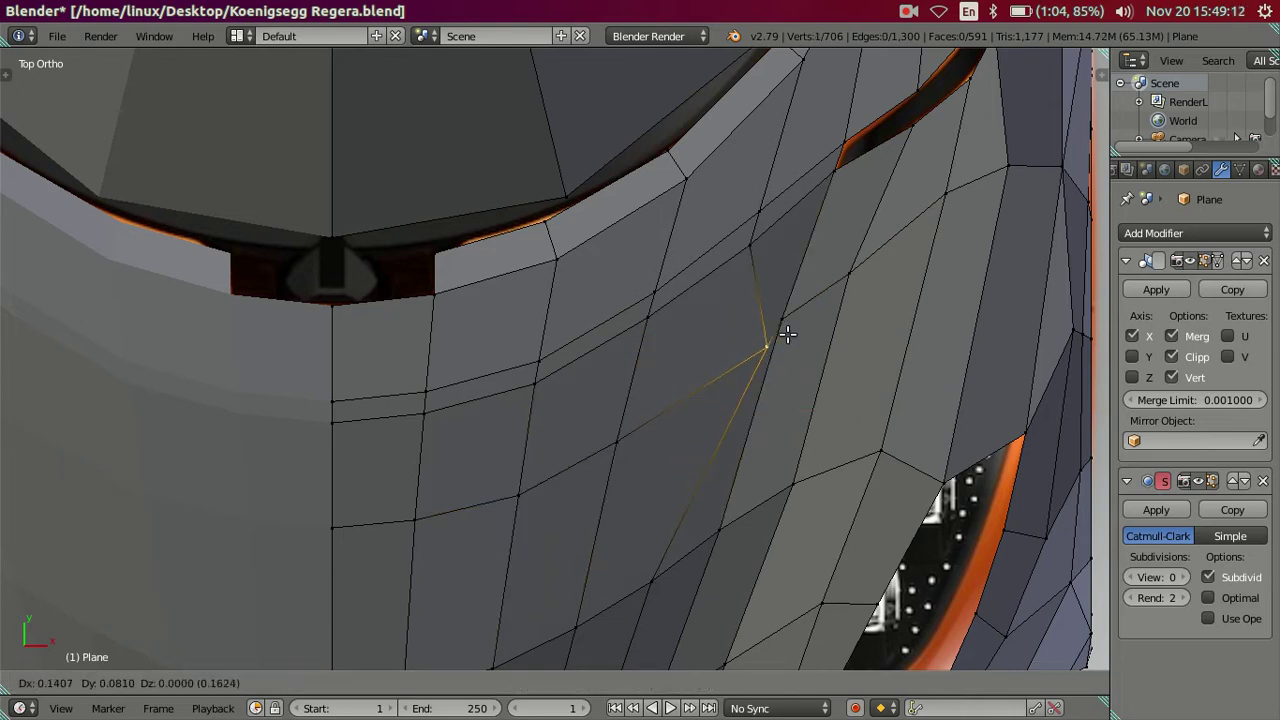
Slide a single deck vertex further right along X by 0.0192
right_click(782, 352)
drag(816, 349, 815, 349)
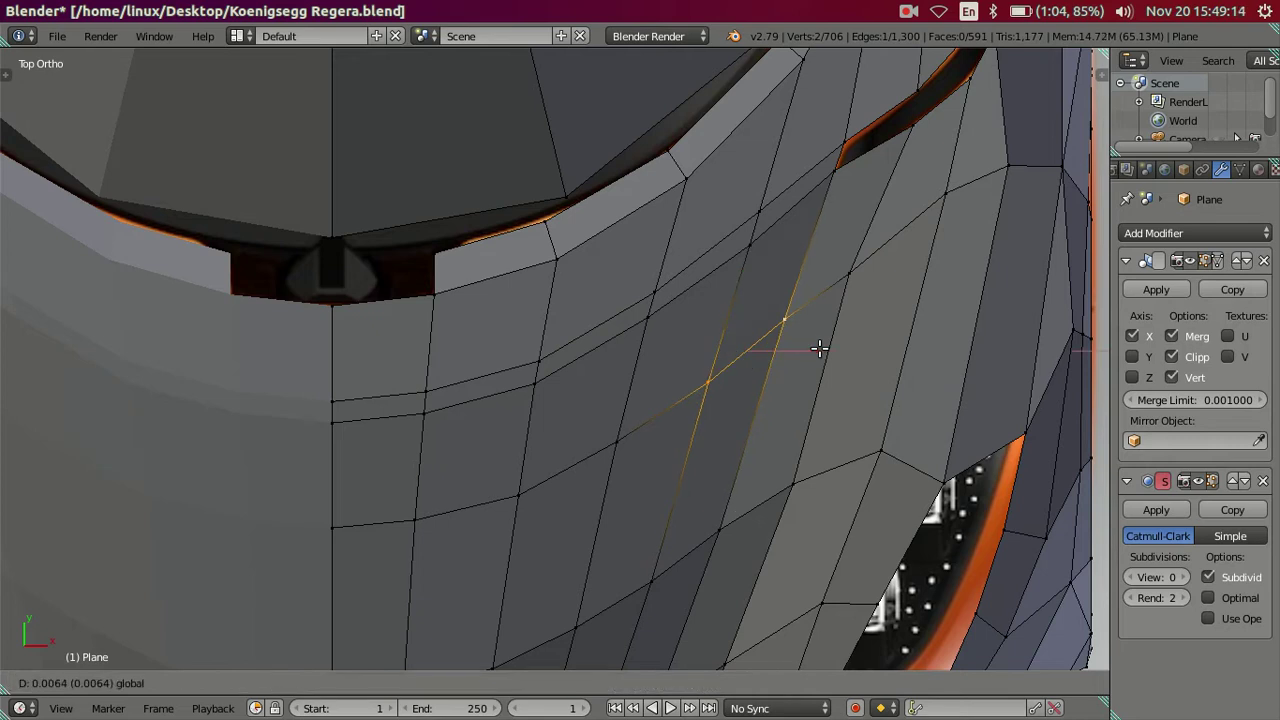
right_click(807, 327)
key(g)
right_click(836, 304)
right_click(858, 265)
drag(921, 269, 929, 261)
Return to Object Mode and orbit to an angled view of the body
key(Tab)
scroll(826, 360, down, 2)
mouse_move(740, 416)
middle_down()
mouse_move(791, 194)
mouse_move(831, 209)
mouse_move(806, 218)
mouse_move(775, 182)
middle_up()
Add a 15-vertex edge loop down the front fender panel and return to Object Mode
scroll(654, 392, up, 4)
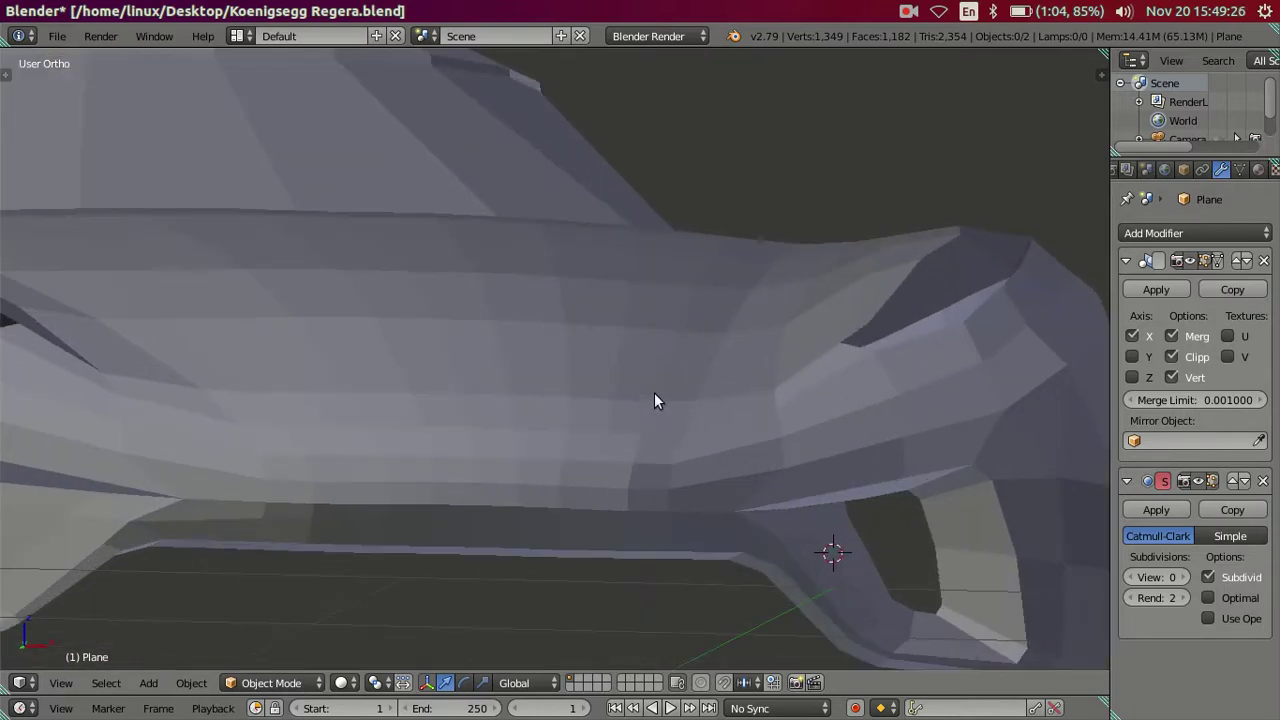
key(Tab)
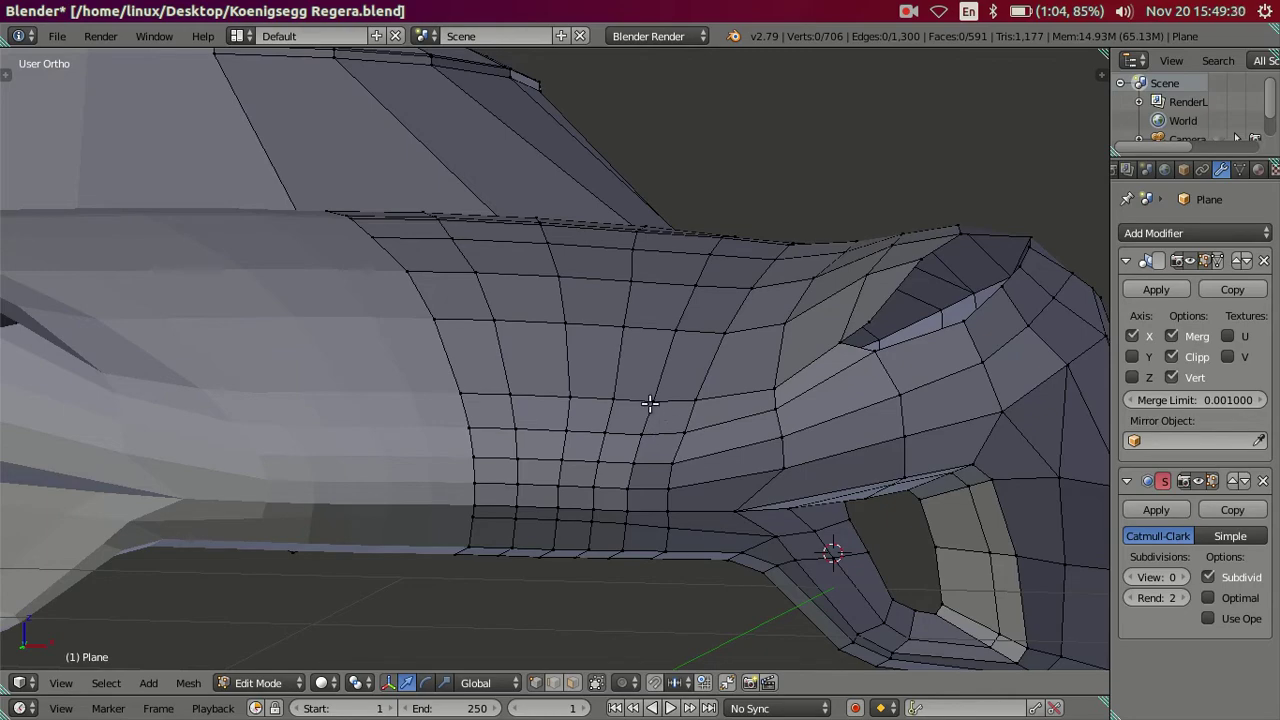
mouse_move(658, 347)
middle_down()
mouse_move(677, 340)
mouse_move(671, 394)
mouse_move(652, 395)
mouse_move(720, 460)
mouse_move(694, 372)
middle_up()
scroll(704, 432, down, 2)
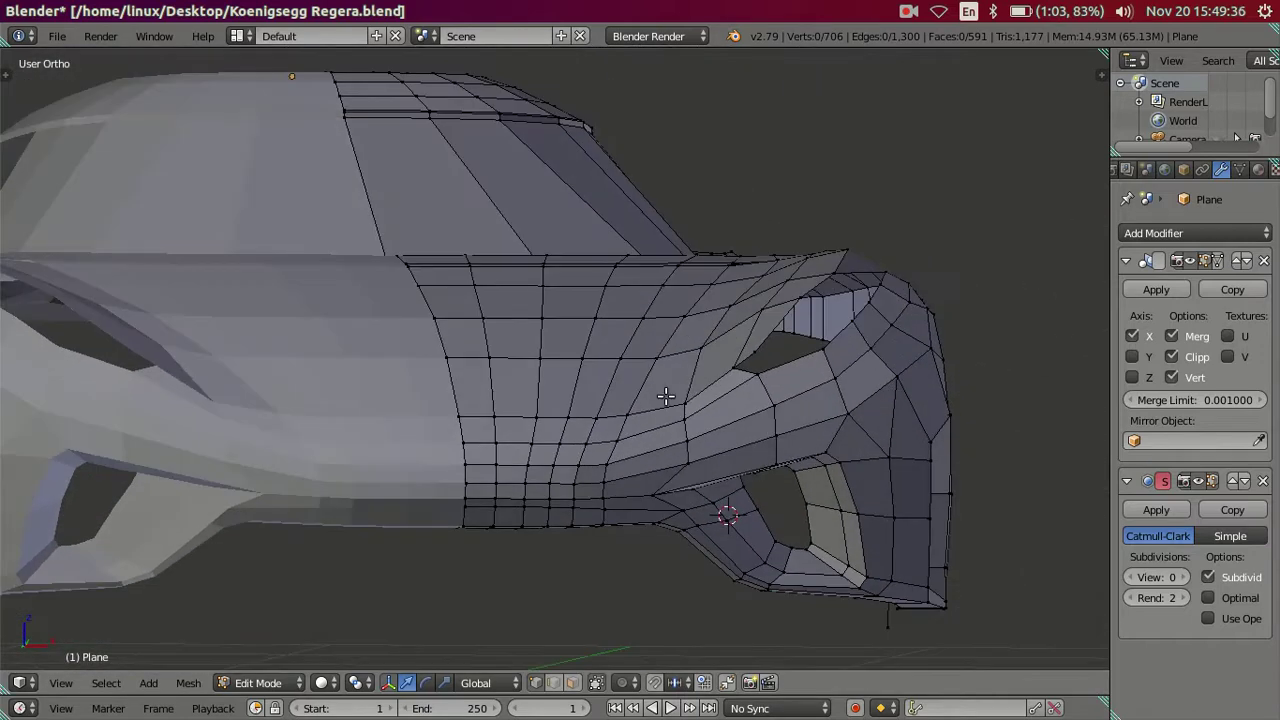
scroll(596, 368, up, 1)
key(ctrl+r)
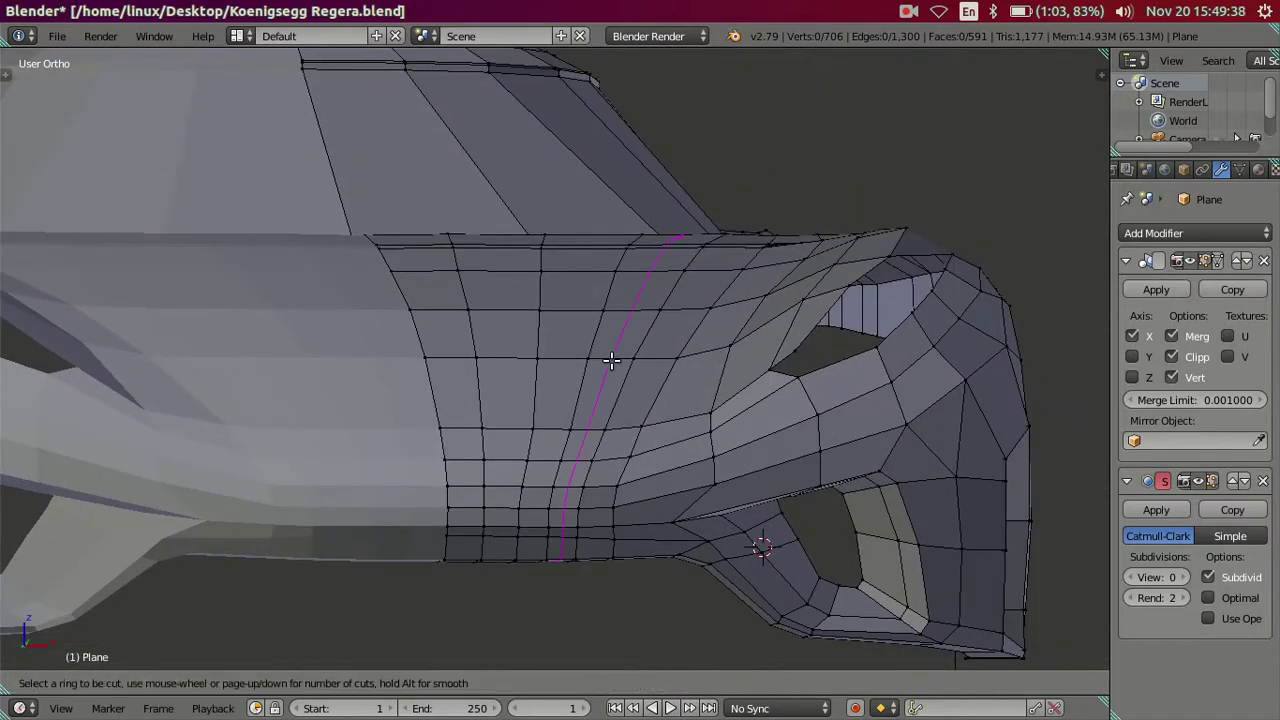
click(611, 360)
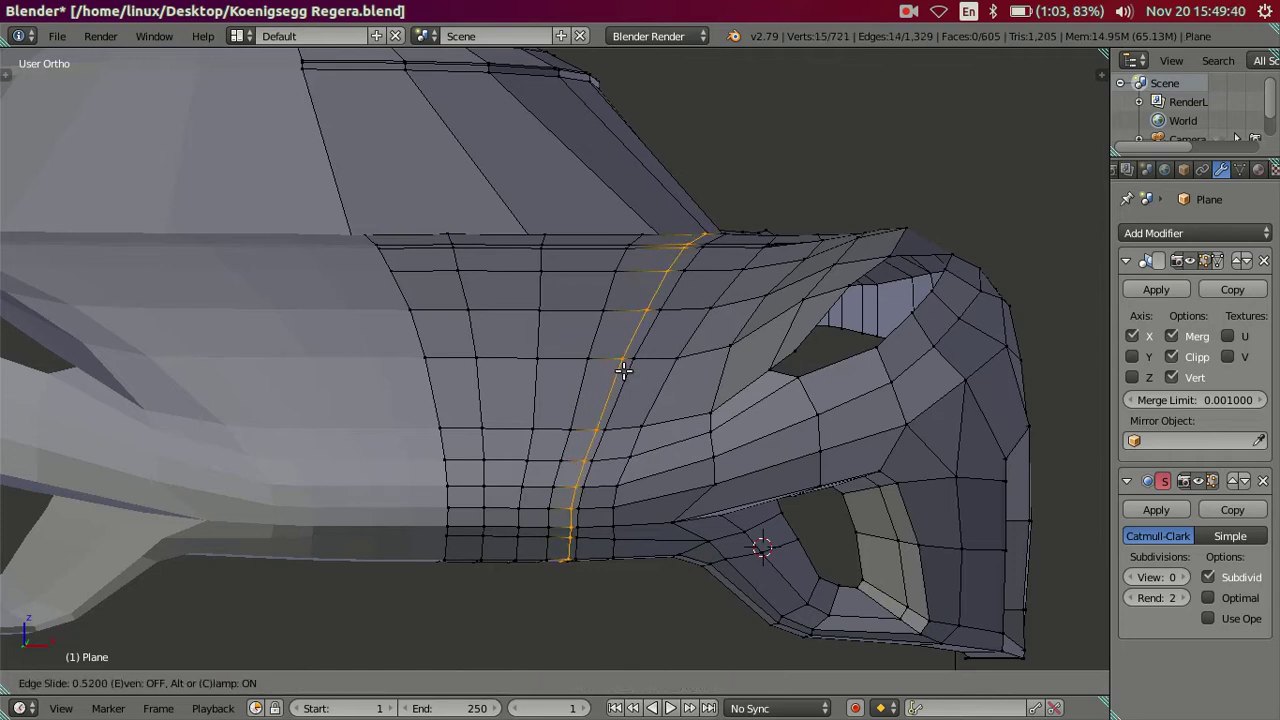
click(630, 376)
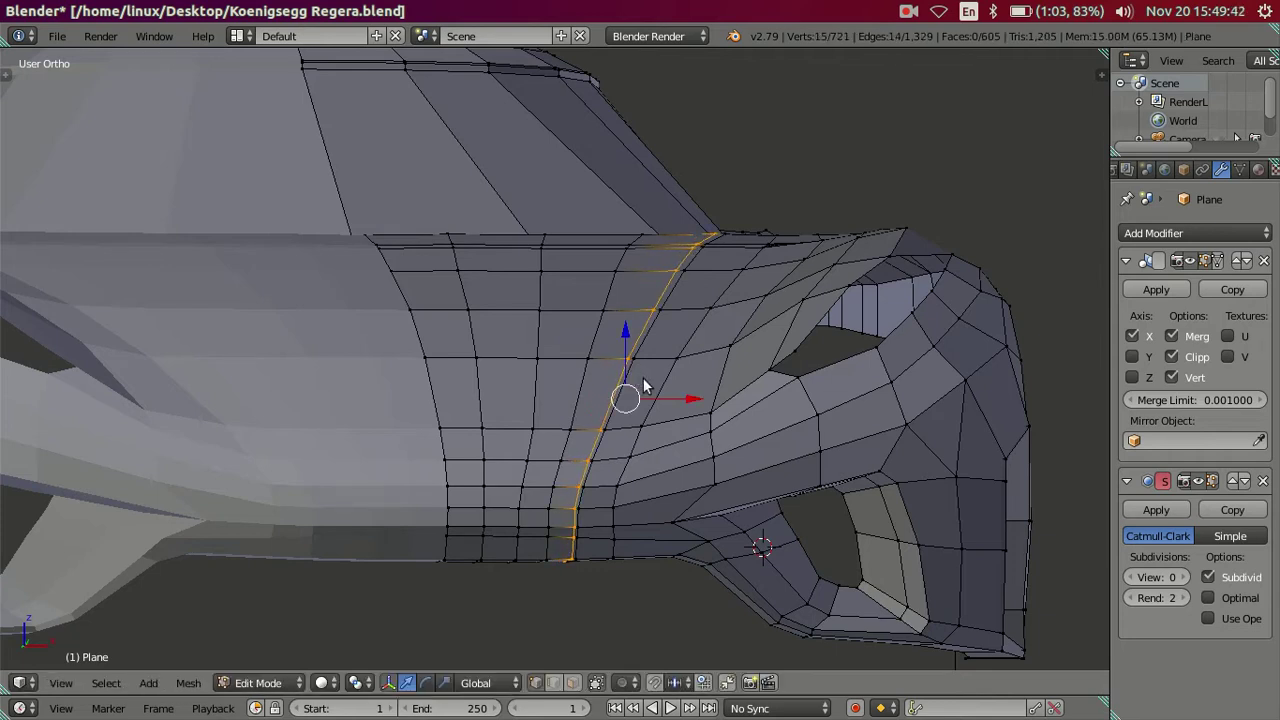
key(Tab)
scroll(708, 437, up, 3)
scroll(709, 438, up, 2)
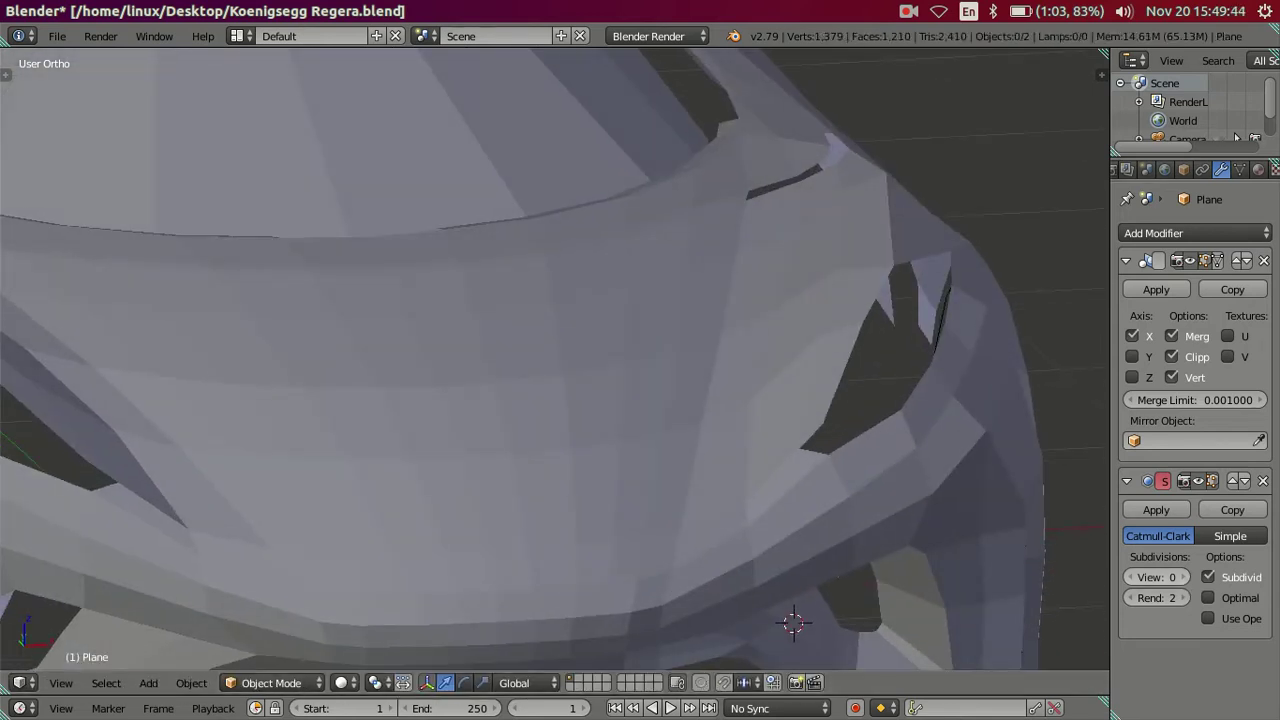
Preview the body at subdivision level 2, then dissolve the newly added fender edge loop
key(ctrl+2)
scroll(659, 511, up, 1)
scroll(600, 527, up, 2)
scroll(600, 527, up, 2)
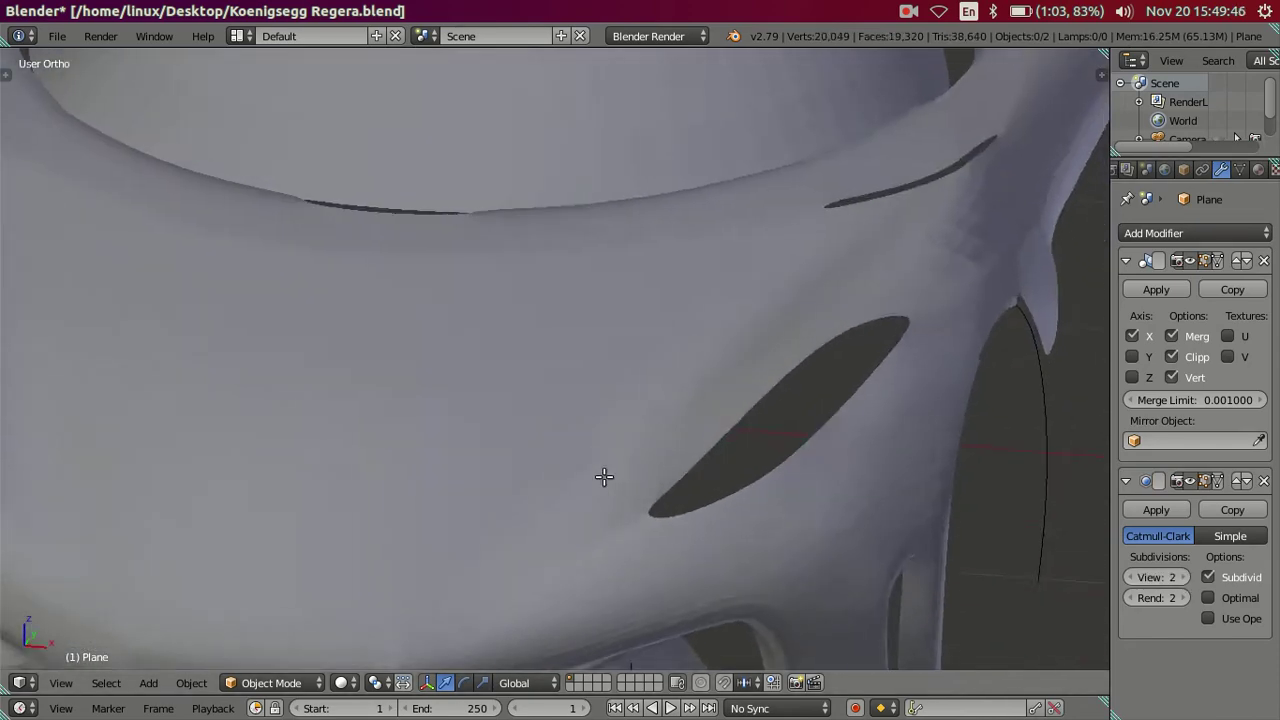
key(Tab)
scroll(560, 485, down, 2)
scroll(600, 520, up, 1)
scroll(624, 489, up, 1)
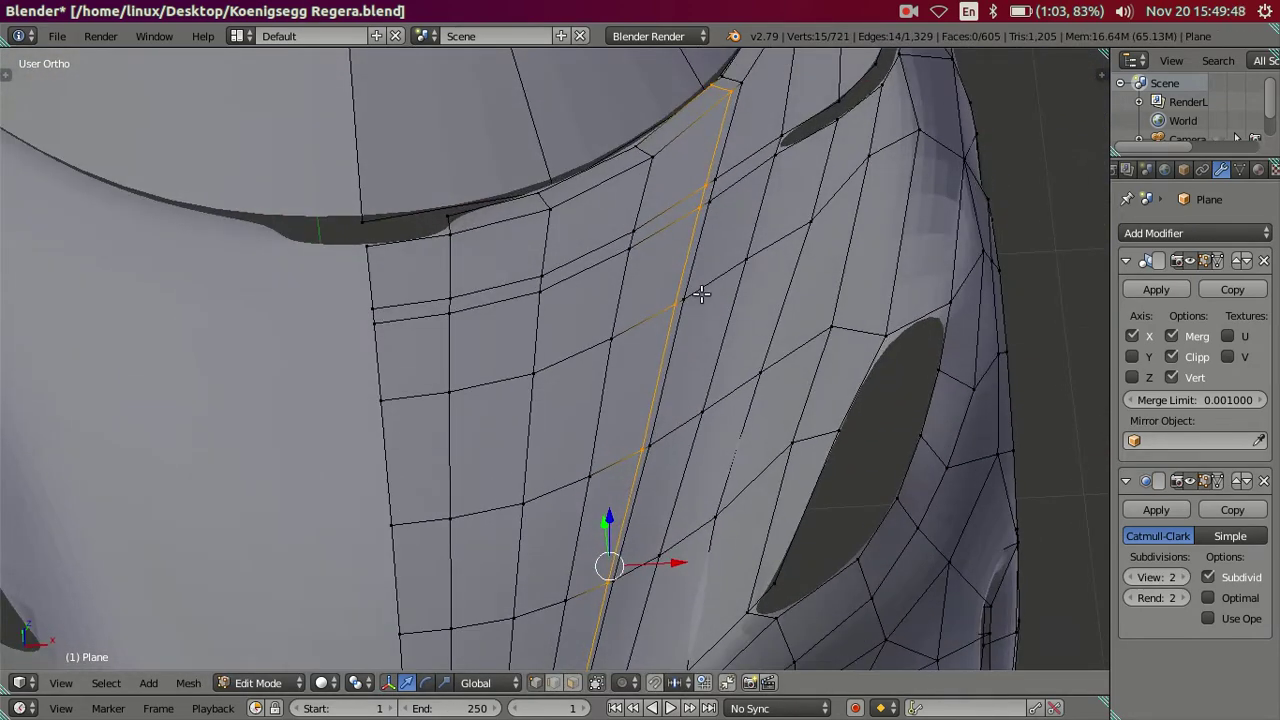
key(ctrl+x)
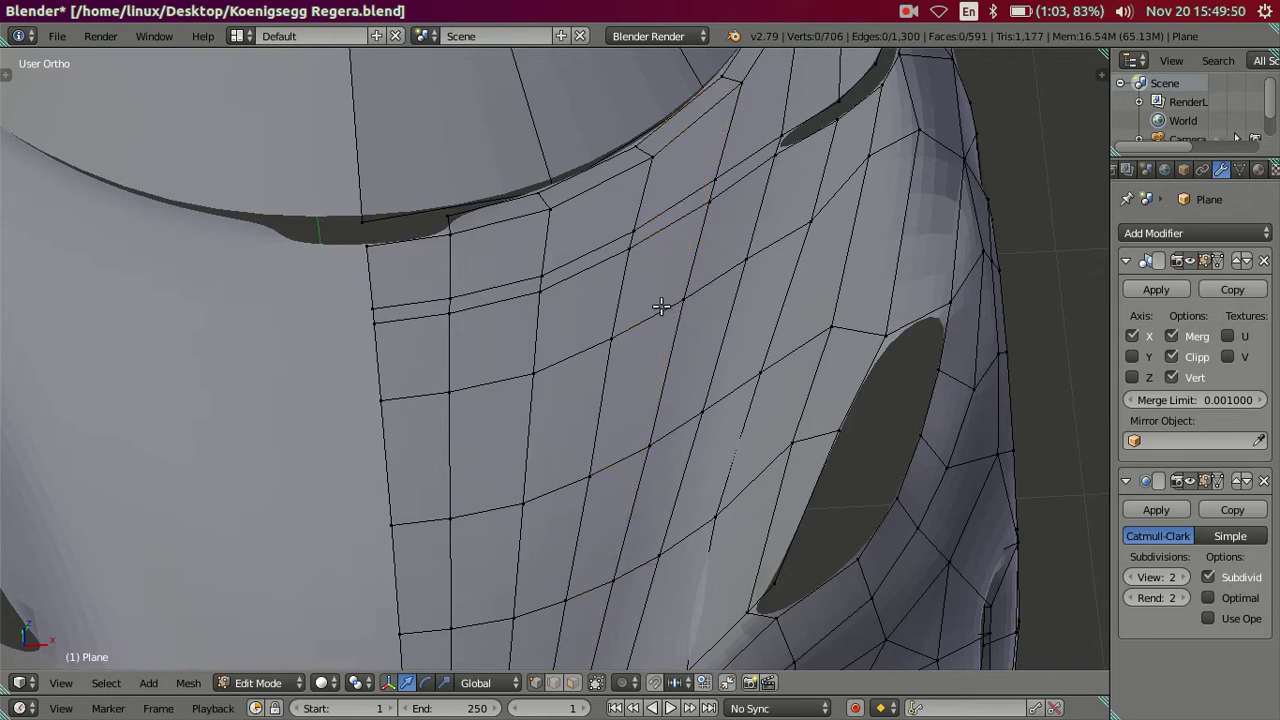
Cut a replacement edge loop and check the smoothed nose from a frontal angle
key(ctrl+r)
click(661, 287)
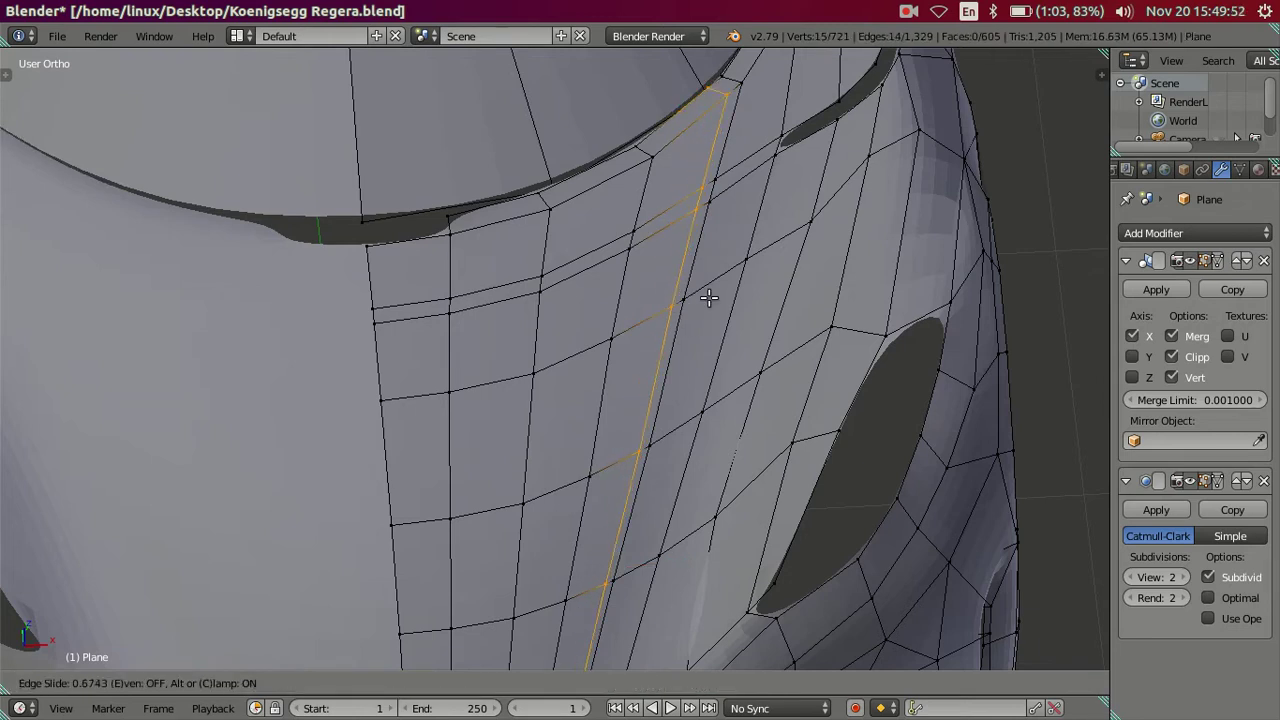
click(711, 297)
scroll(709, 294, down, 2)
key(Tab)
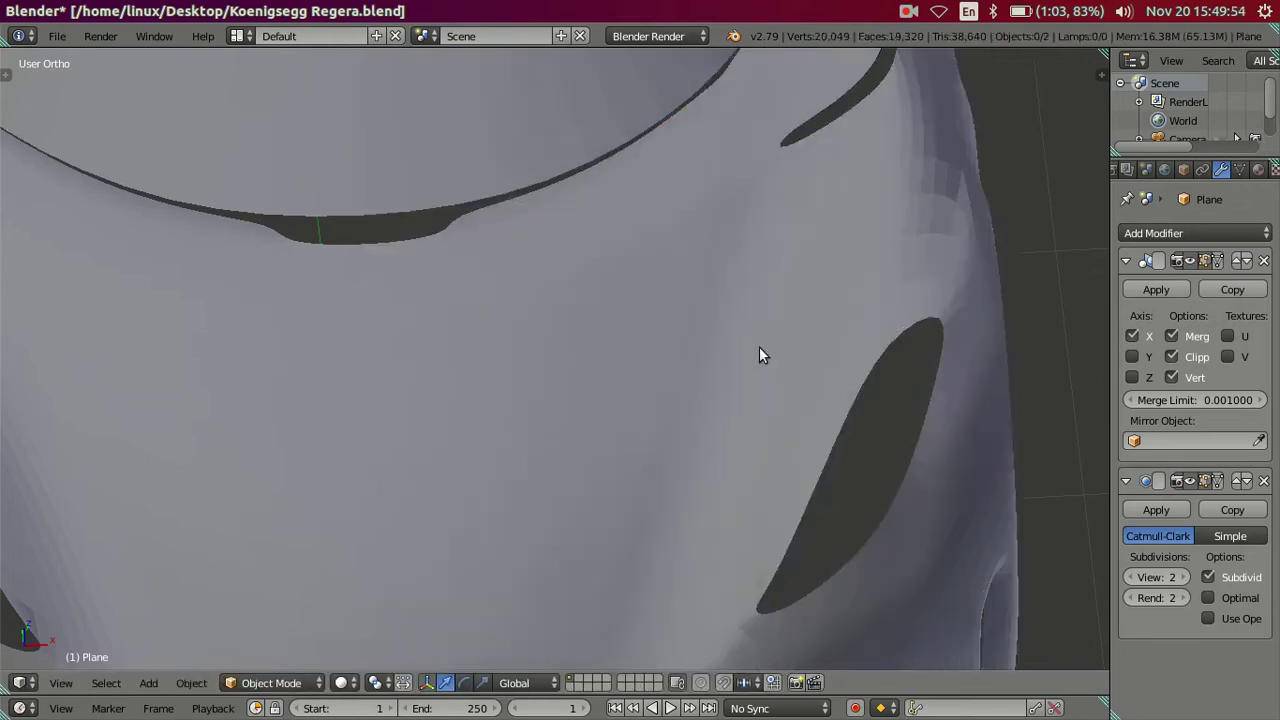
scroll(760, 354, down, 2)
scroll(676, 419, up, 3)
scroll(740, 445, down, 3)
middle_drag(803, 383, 754, 377)
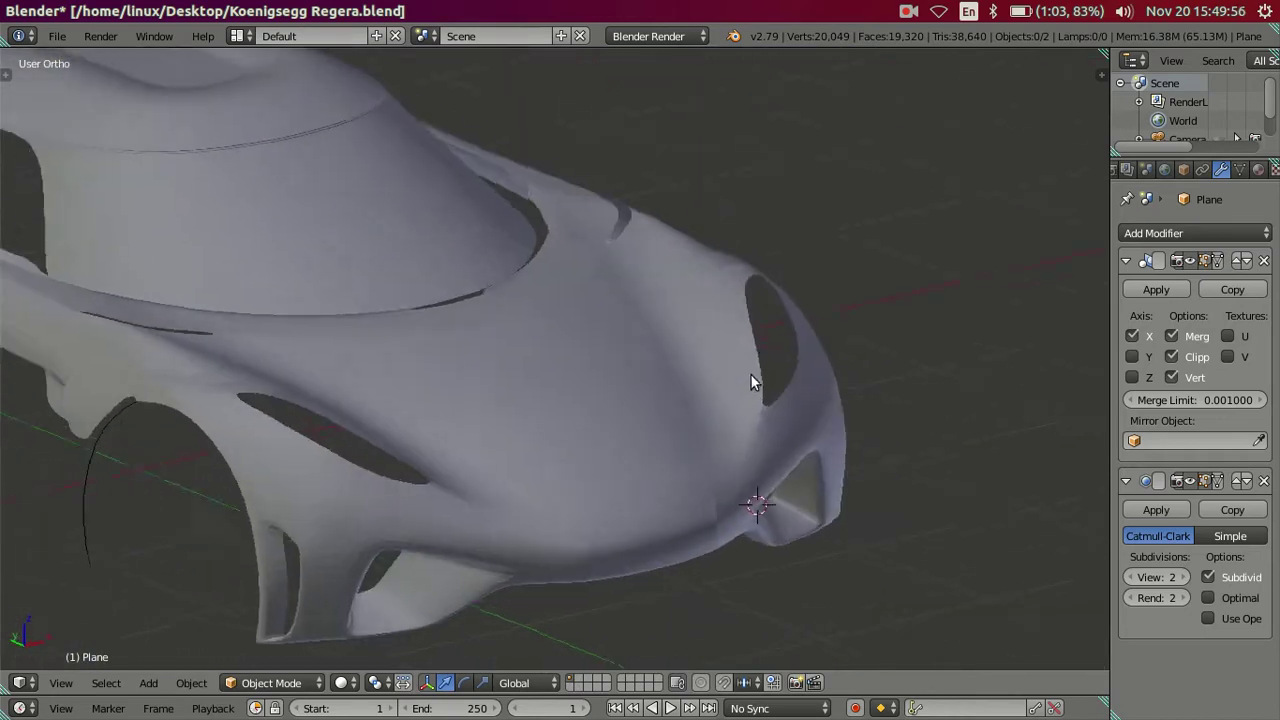
scroll(710, 410, up, 2)
scroll(662, 480, up, 2)
mouse_move(659, 511)
middle_down()
mouse_move(625, 462)
mouse_move(663, 378)
middle_up()
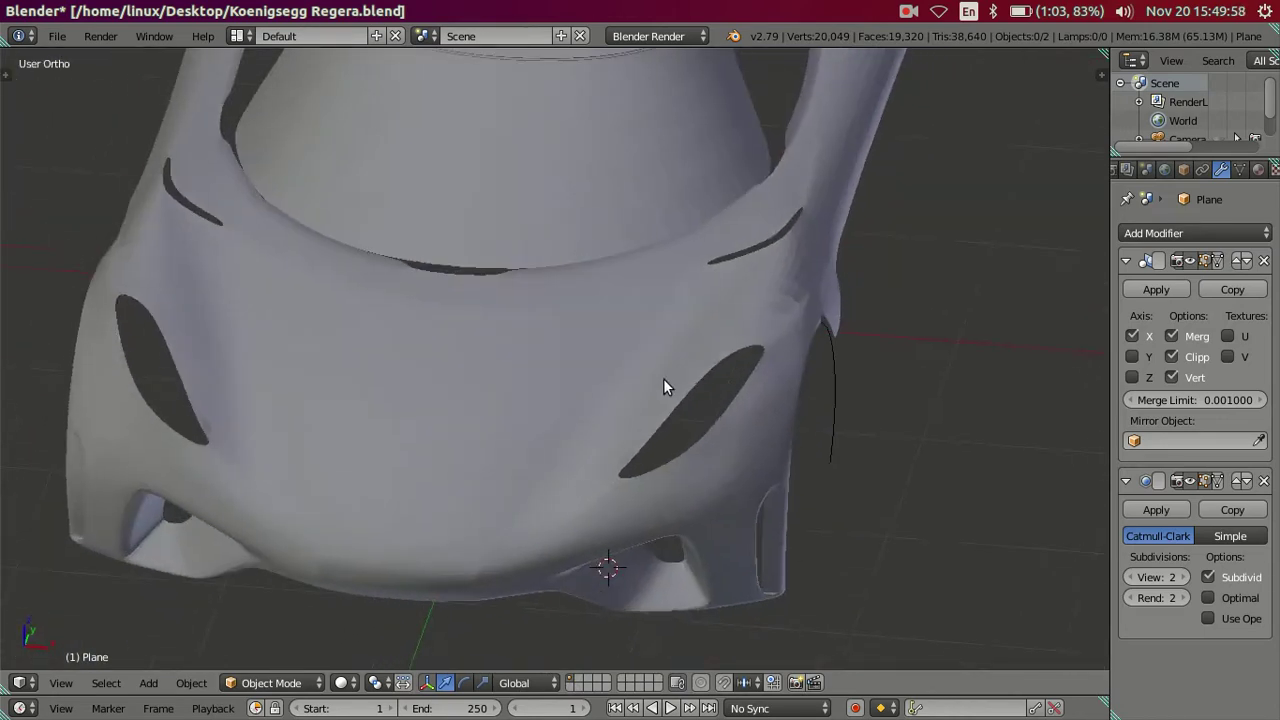
scroll(620, 378, up, 2)
Cut another edge loop along the nose and check its shape from orbit and top views
key(Tab)
scroll(672, 412, up, 3)
key(ctrl+r)
click(674, 361)
scroll(659, 353, down, 2)
click(655, 356)
key(Tab)
scroll(596, 351, down, 3)
scroll(630, 441, down, 2)
mouse_move(630, 441)
middle_down()
mouse_move(678, 435)
mouse_move(702, 406)
mouse_move(681, 373)
mouse_move(613, 487)
middle_up()
key(KP_7)
scroll(640, 487, up, 4)
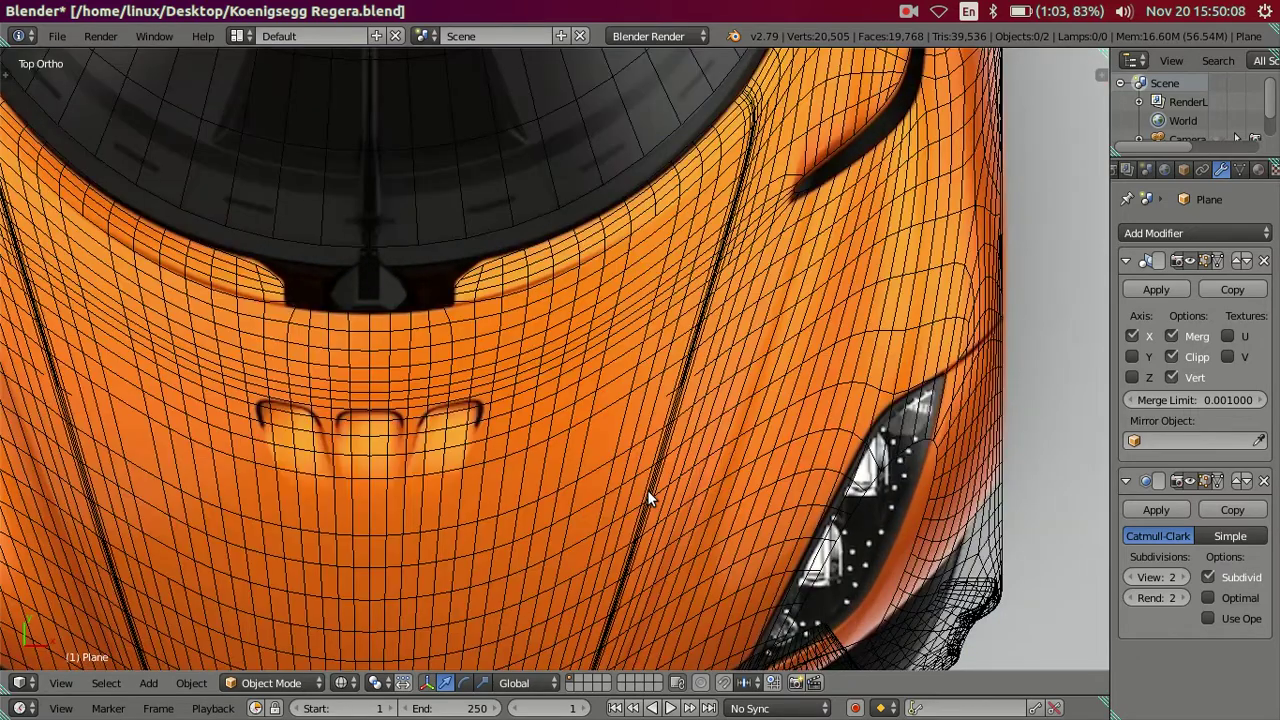
scroll(647, 490, down, 4)
middle_drag(610, 477, 649, 352)
Dissolve the extra nose edge loop and set the Subdivision Surface view level to 0
key(Tab)
scroll(648, 403, up, 3)
mouse_move(648, 403)
middle_down()
mouse_move(629, 423)
mouse_move(626, 380)
middle_up()
scroll(622, 395, down, 2)
key(ctrl+x)
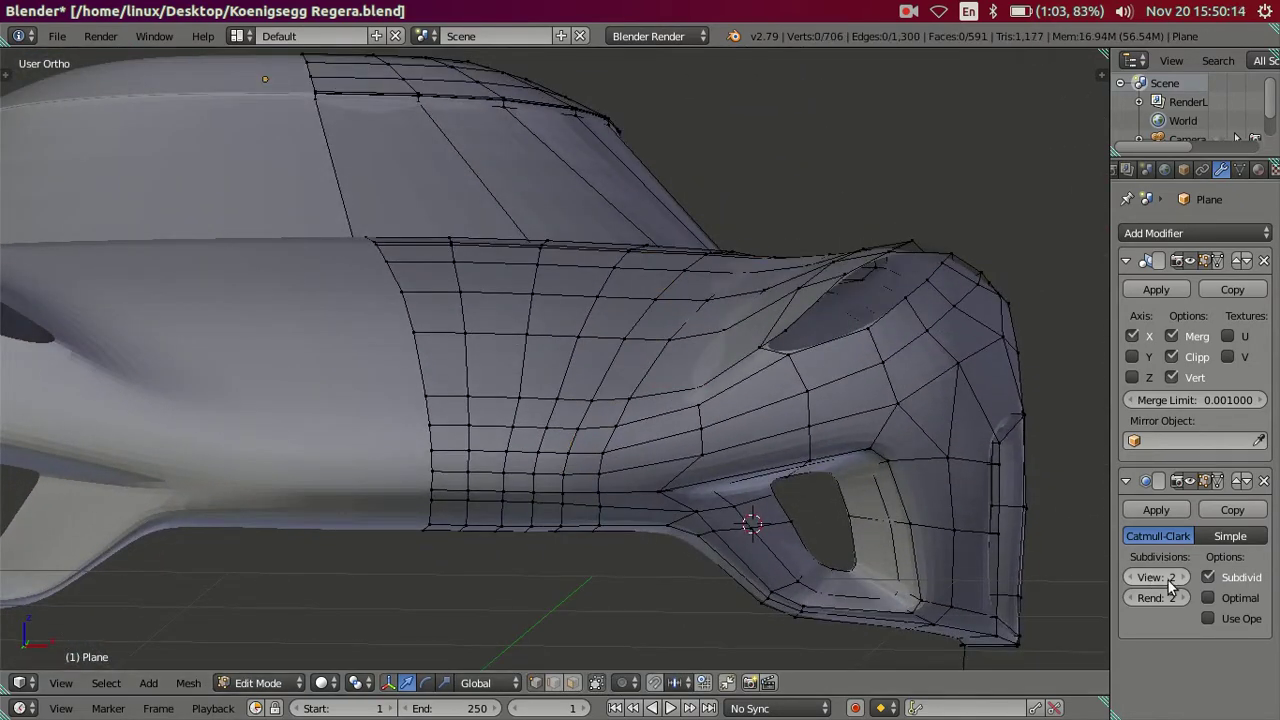
drag(1172, 585, 1145, 585)
shift+middle_drag(486, 503, 537, 466)
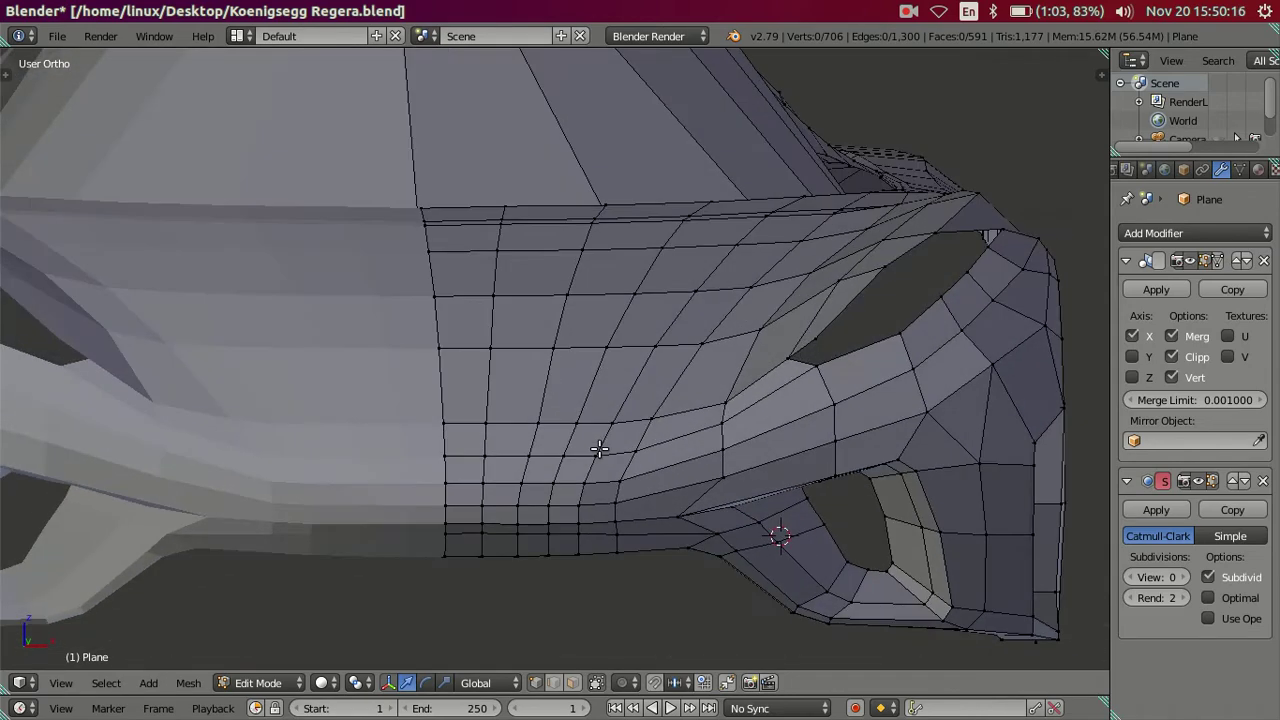
In front view, select three crease vertices beside the headlight and move them vertically
key(KP_1)
scroll(617, 489, up, 3)
scroll(617, 489, down, 3)
scroll(619, 494, up, 3)
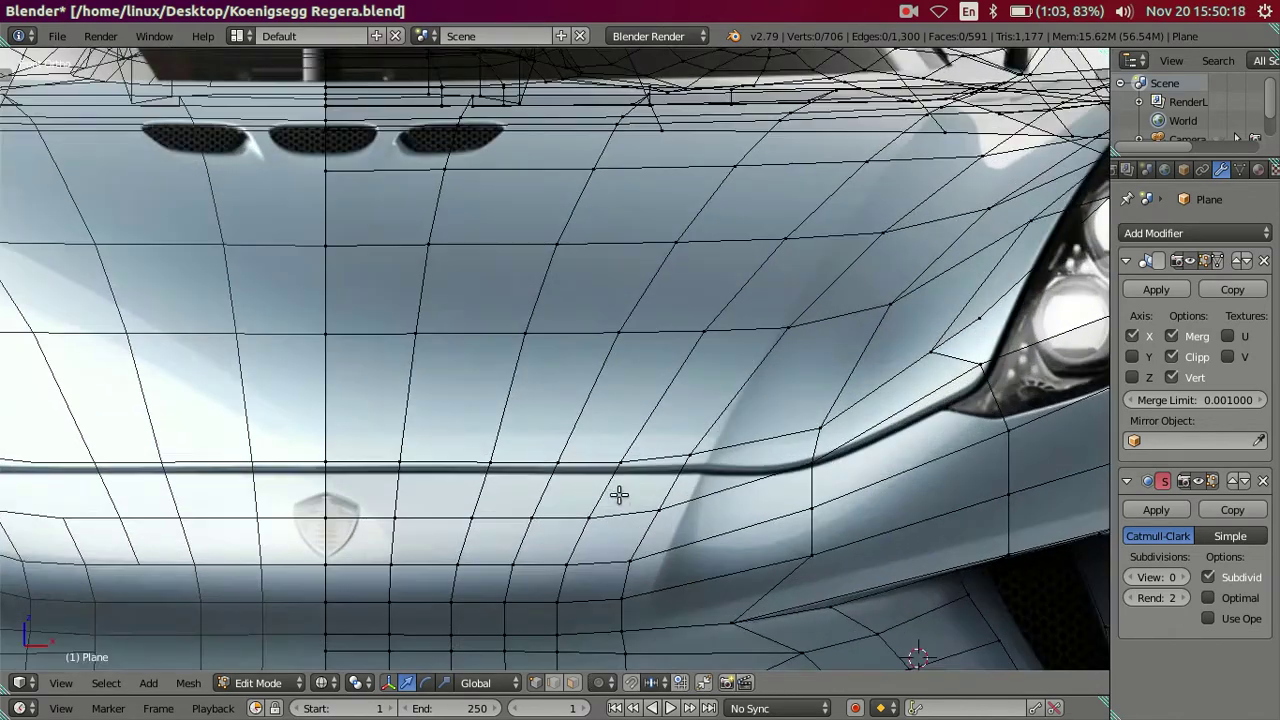
right_click(660, 494)
shift+right_click(691, 452)
shift+right_click(784, 320)
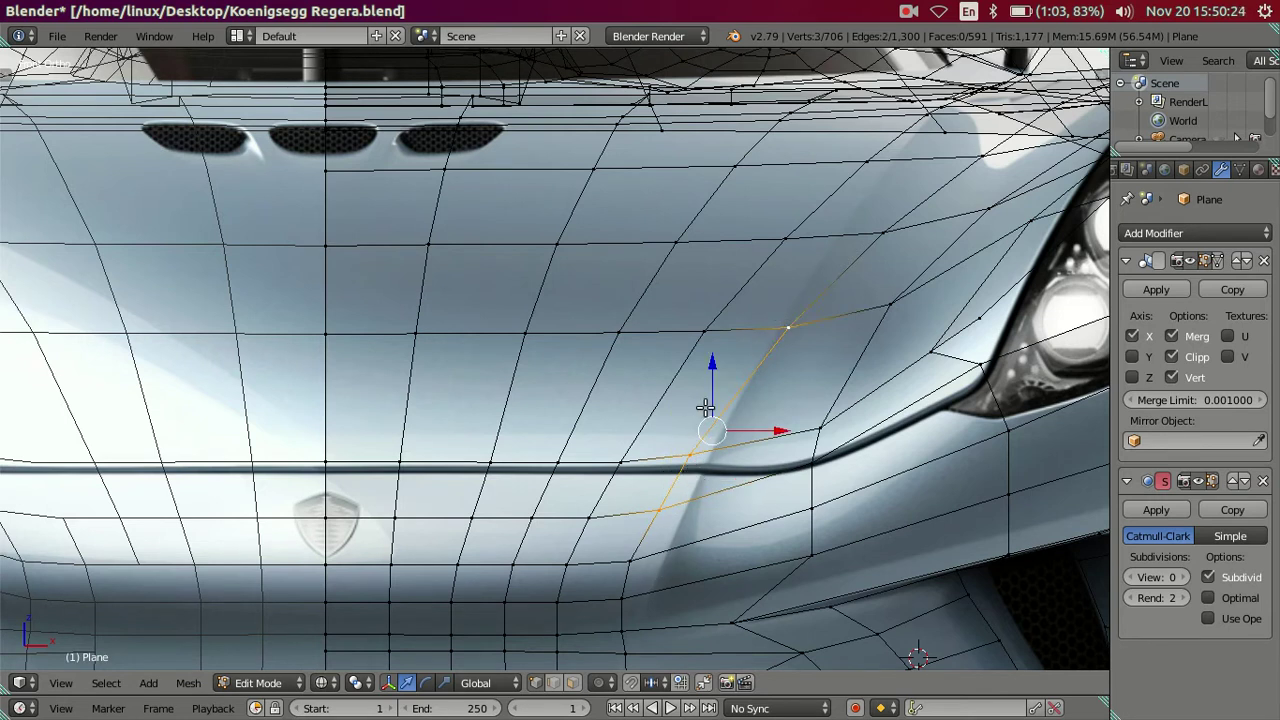
drag(712, 364, 722, 374)
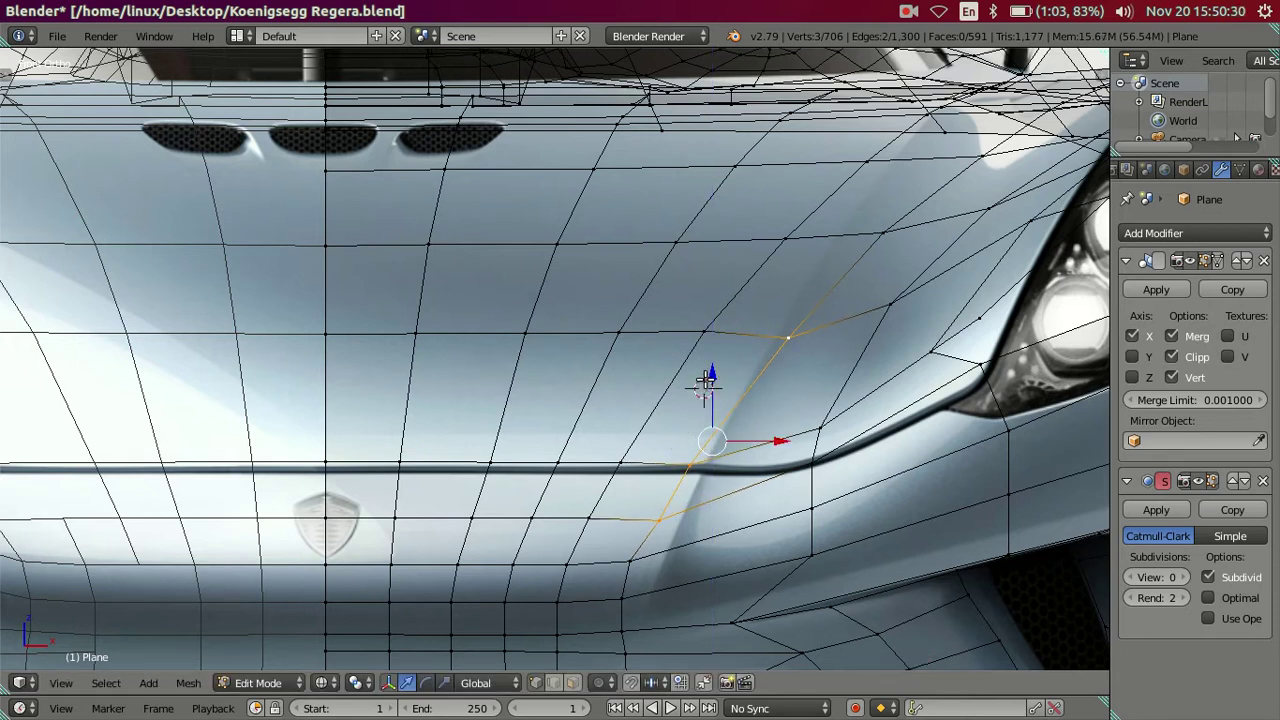
drag(706, 382, 736, 366)
Review the reshaped crease in Object Mode from an angled view
mouse_move(761, 328)
middle_down()
mouse_move(767, 355)
mouse_move(726, 360)
middle_up()
key(Tab)
scroll(770, 345, up, 3)
key(Tab)
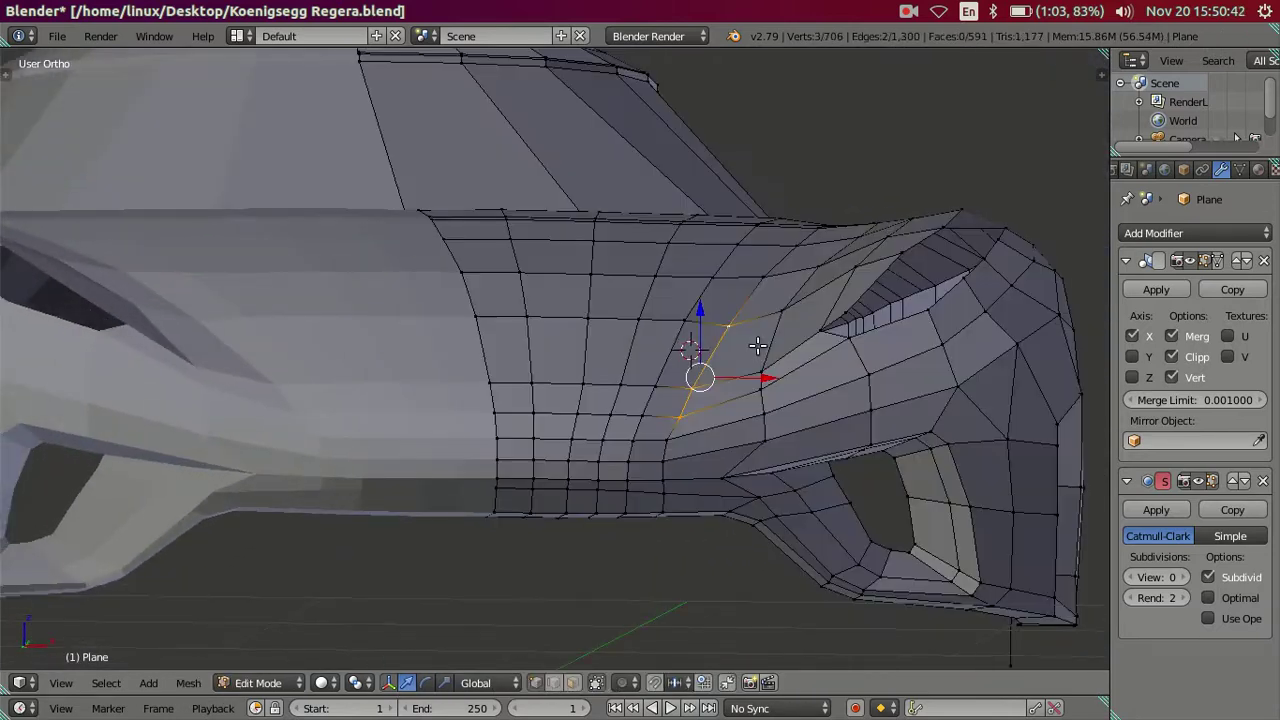
scroll(765, 345, up, 3)
Undo a stray move and lower two nose vertices by -0.0107 along Z
key(g)
click(760, 345)
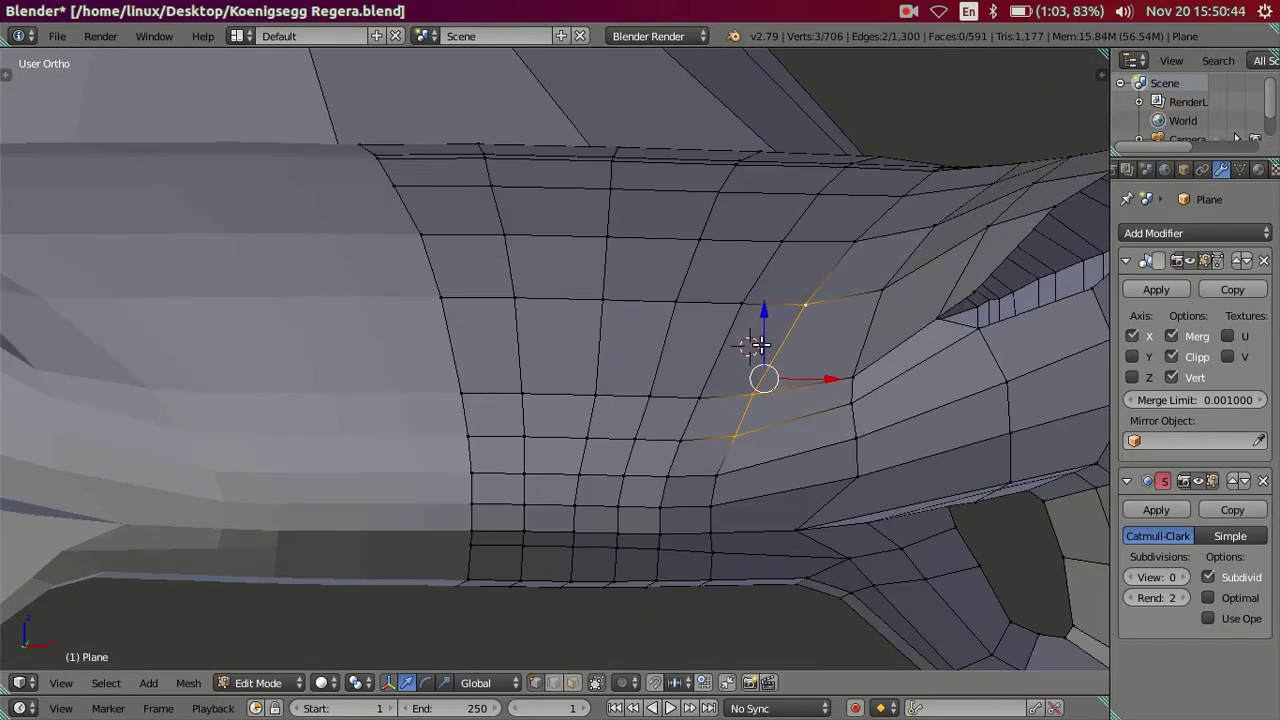
key(ctrl+z)
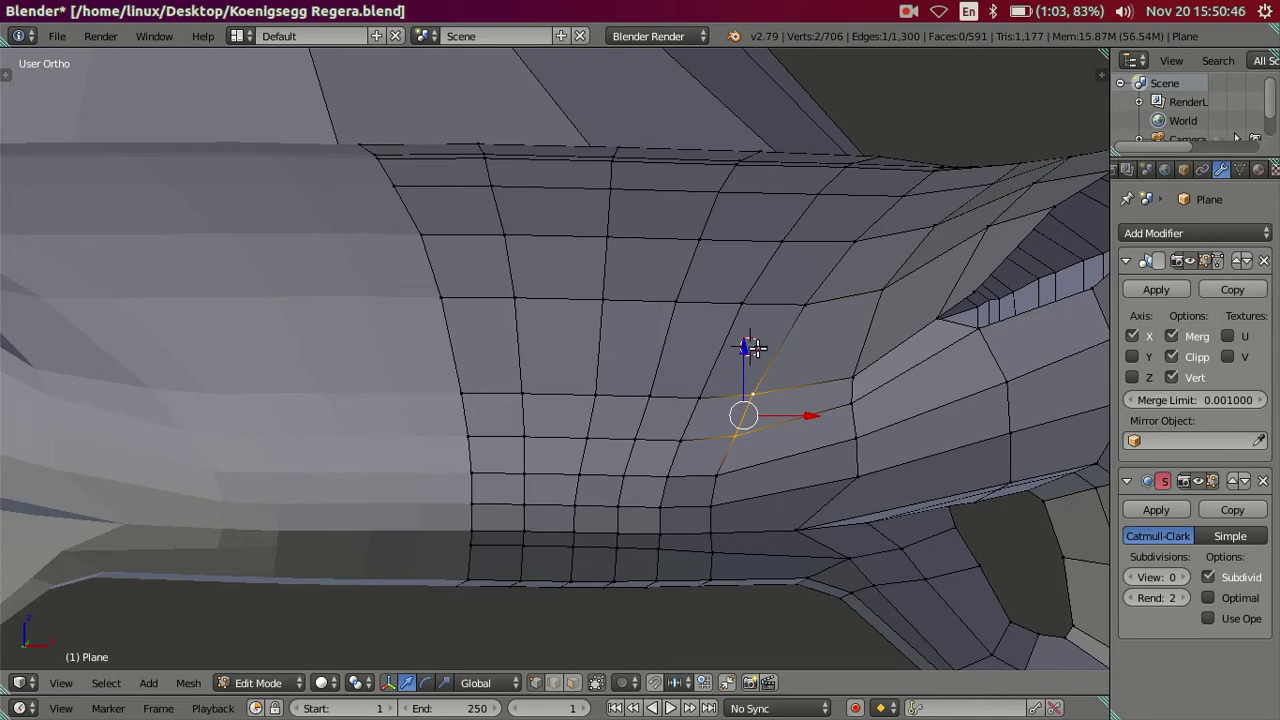
key(g)
key(z)
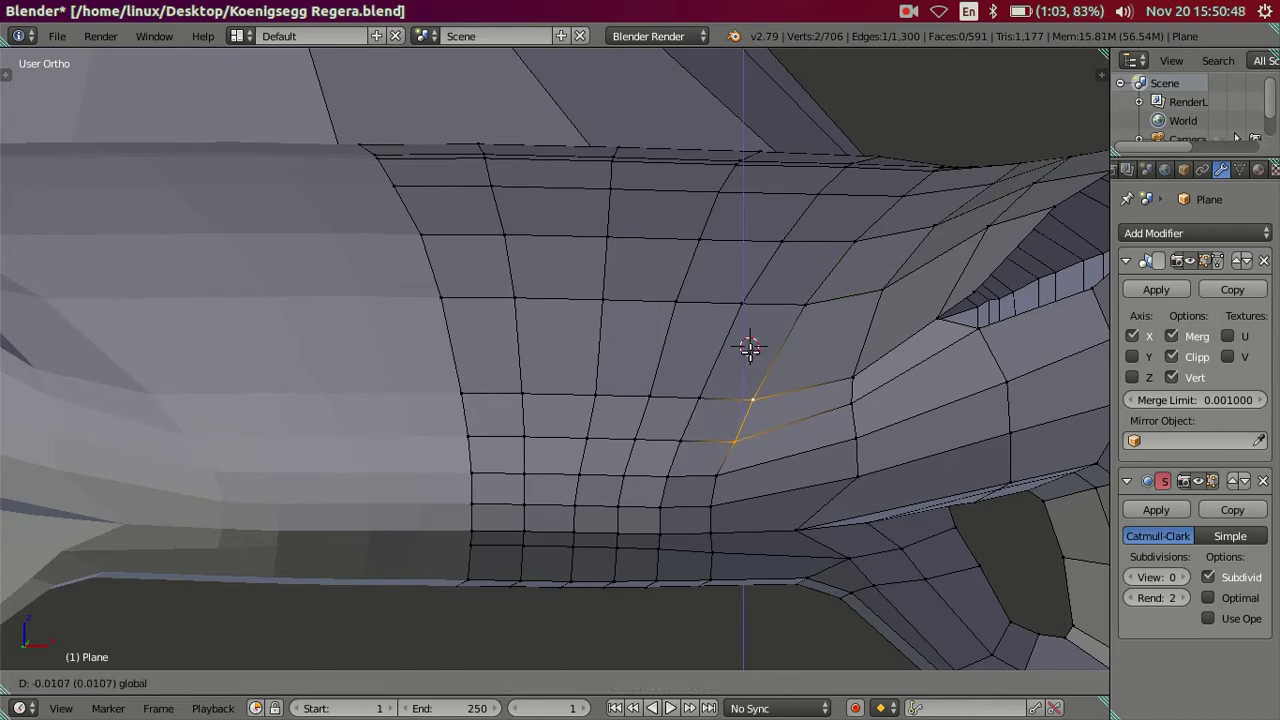
click(748, 395)
Check the smoothed front end in Object Mode, then return to Edit Mode
key(Tab)
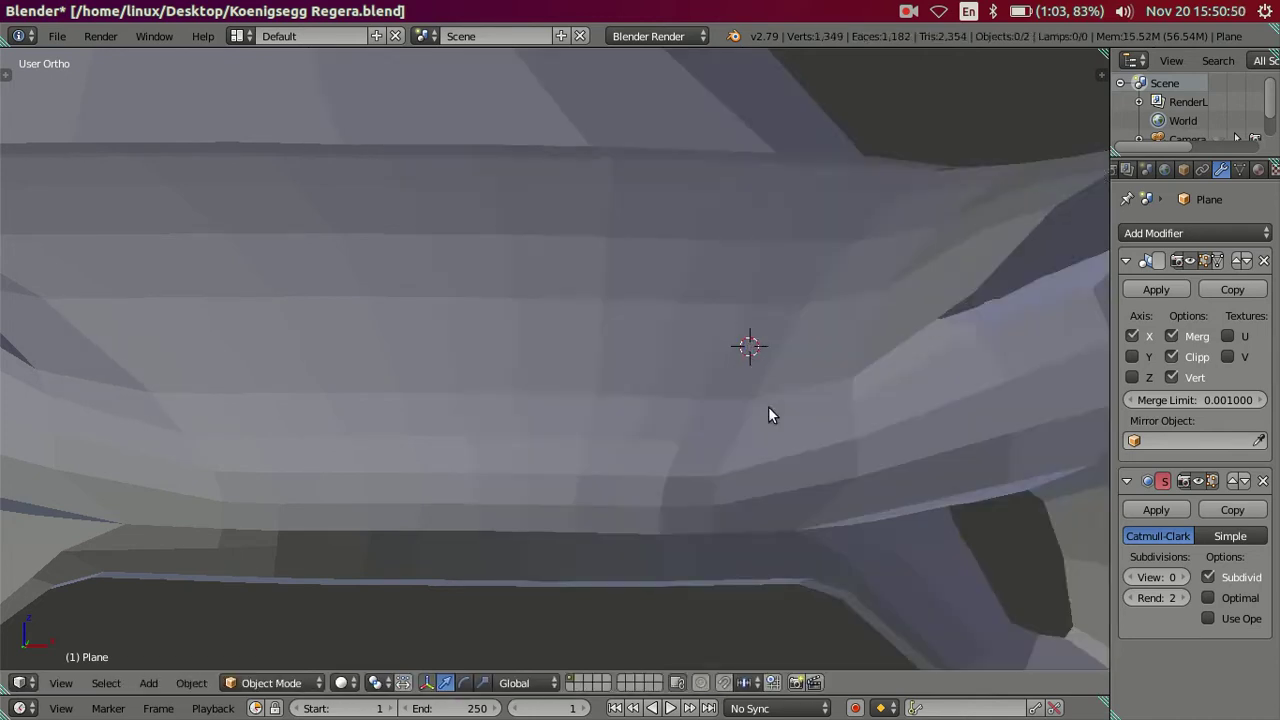
scroll(768, 406, down, 5)
mouse_move(775, 453)
middle_down()
mouse_move(783, 501)
mouse_move(851, 385)
mouse_move(826, 386)
mouse_move(729, 563)
mouse_move(849, 420)
mouse_move(737, 476)
mouse_move(720, 471)
mouse_move(729, 500)
mouse_move(706, 529)
mouse_move(638, 508)
mouse_move(771, 434)
mouse_move(797, 437)
mouse_move(697, 447)
mouse_move(634, 523)
mouse_move(774, 429)
middle_up()
key(Tab)
scroll(807, 385, up, 2)
scroll(821, 422, down, 2)
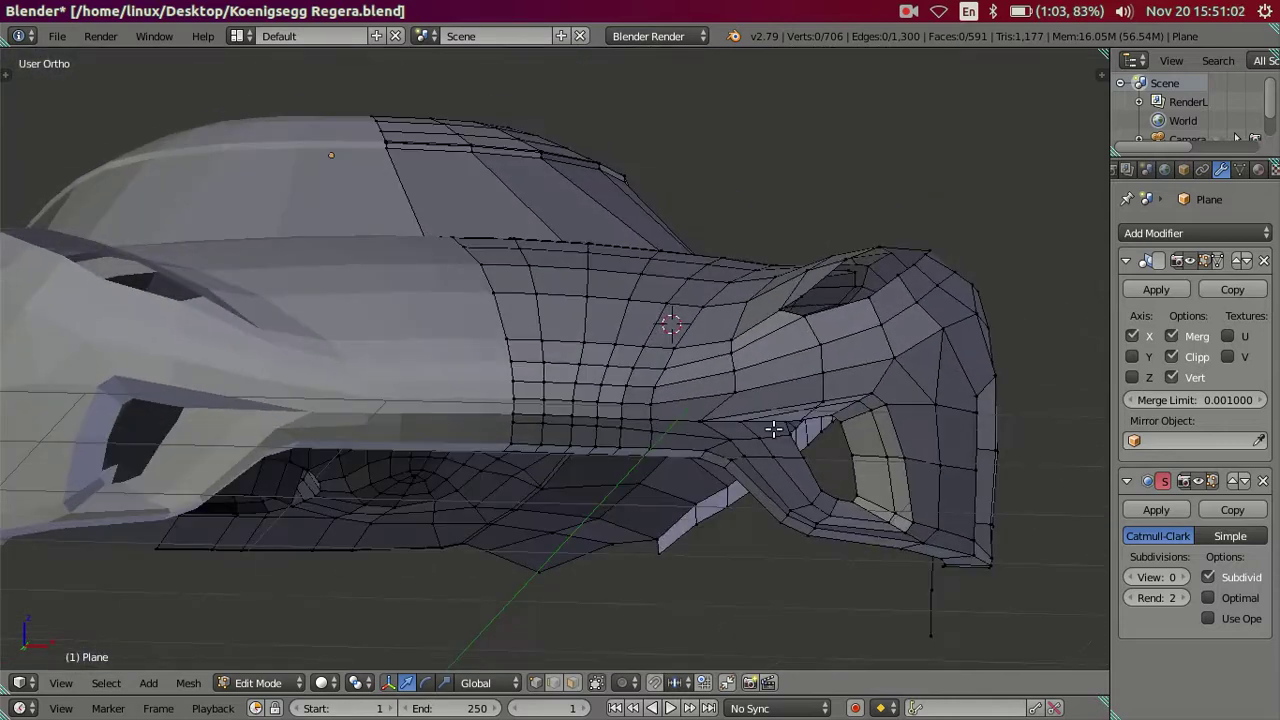
Zoom into the nose in Front view and select the four corners of a face beside the headlight
scroll(760, 420, up, 1)
scroll(668, 358, up, 1)
right_click(643, 338)
scroll(608, 340, up, 1)
key(KP_1)
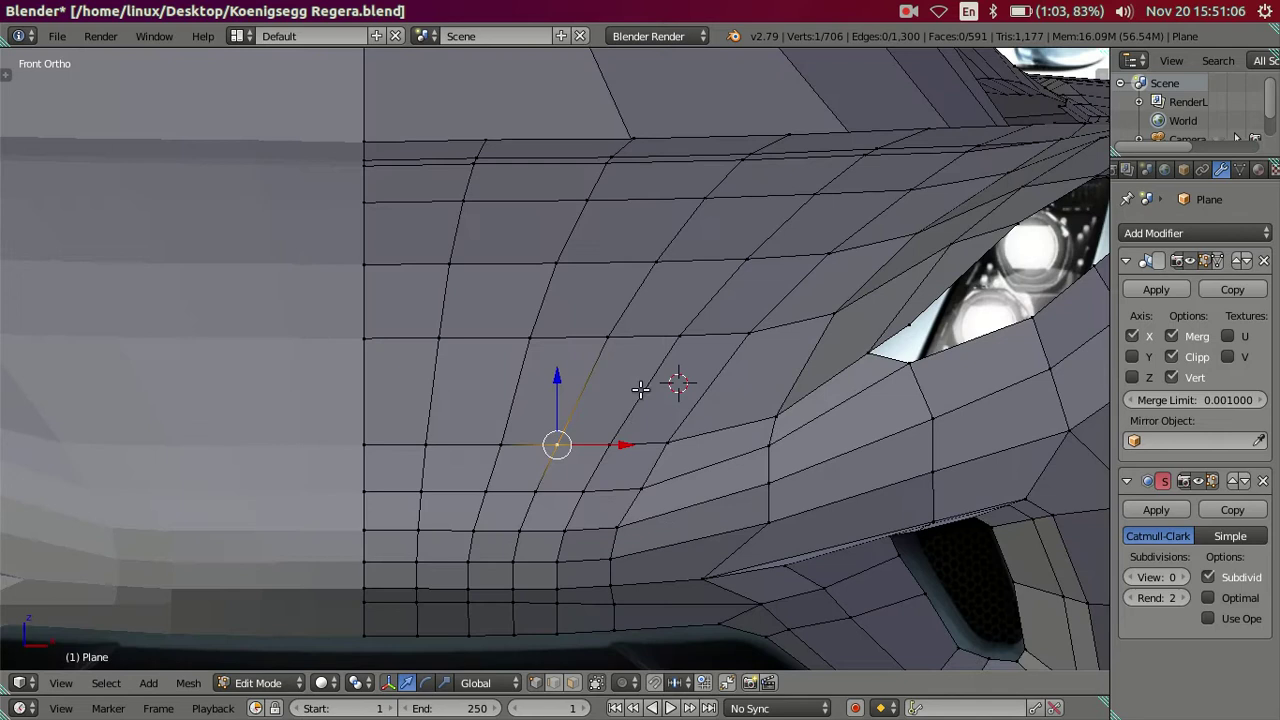
scroll(640, 380, up, 1)
scroll(576, 419, up, 1)
right_click(537, 420)
shift+right_click(520, 476)
shift+right_click(580, 476)
shift+right_click(607, 420)
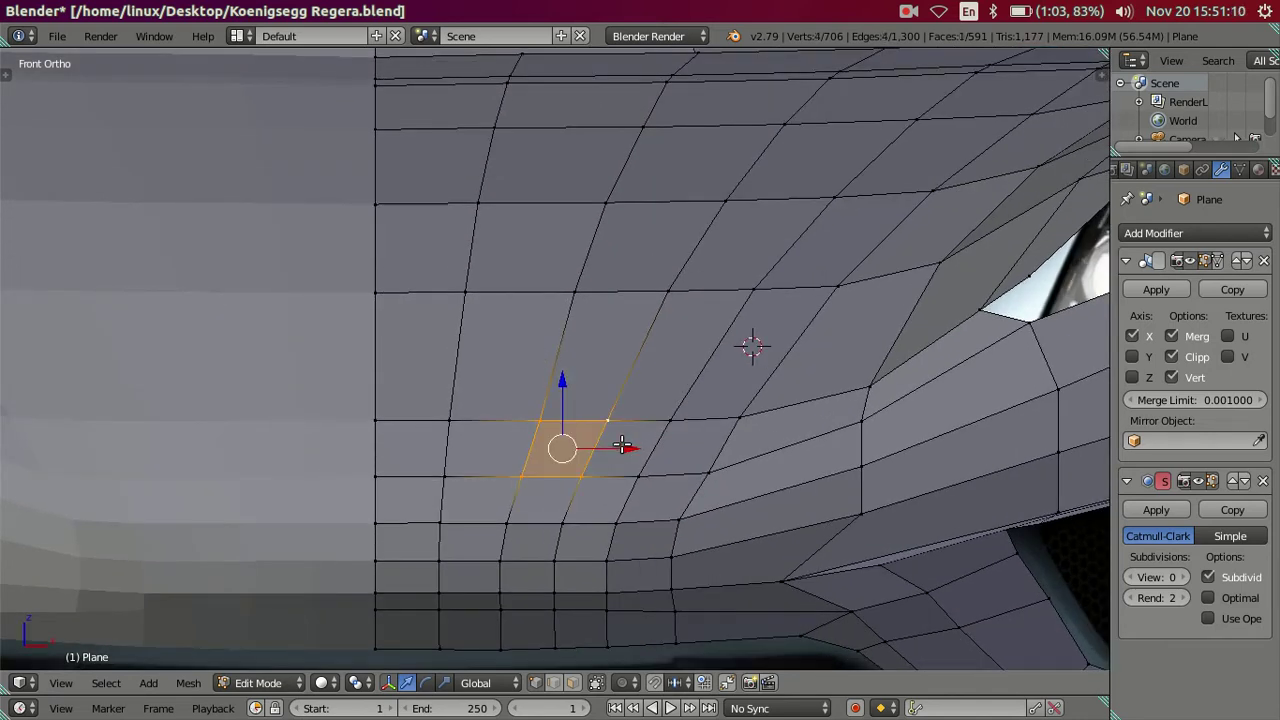
Slide the face's vertical edge, then the edge one row lower, sideways
right_click(537, 420)
shift+right_click(520, 476)
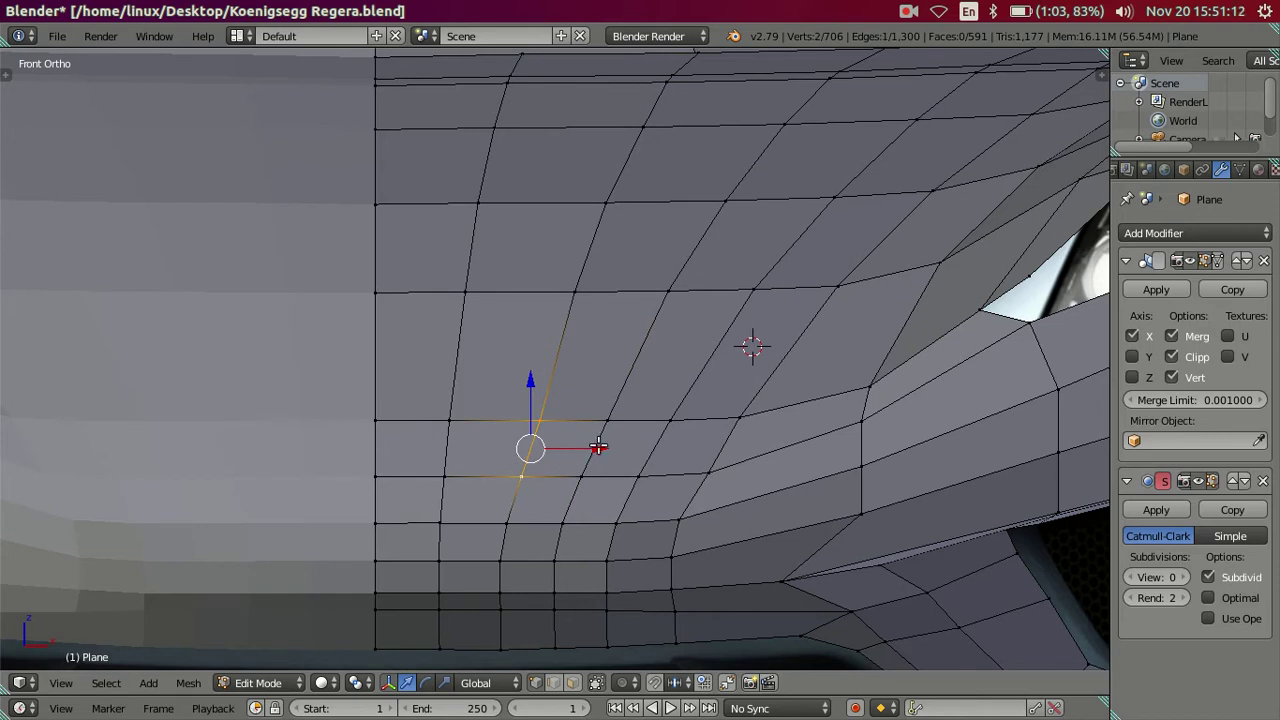
drag(597, 447, 597, 446)
click(592, 446)
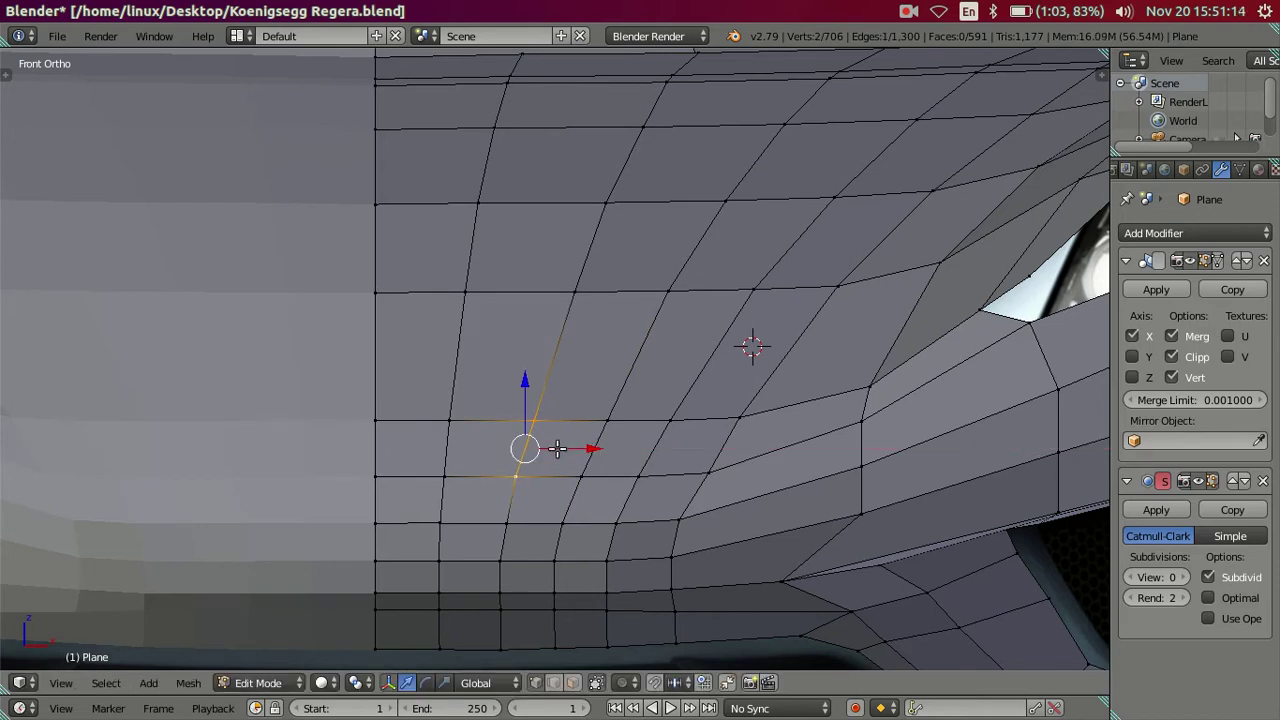
key(a)
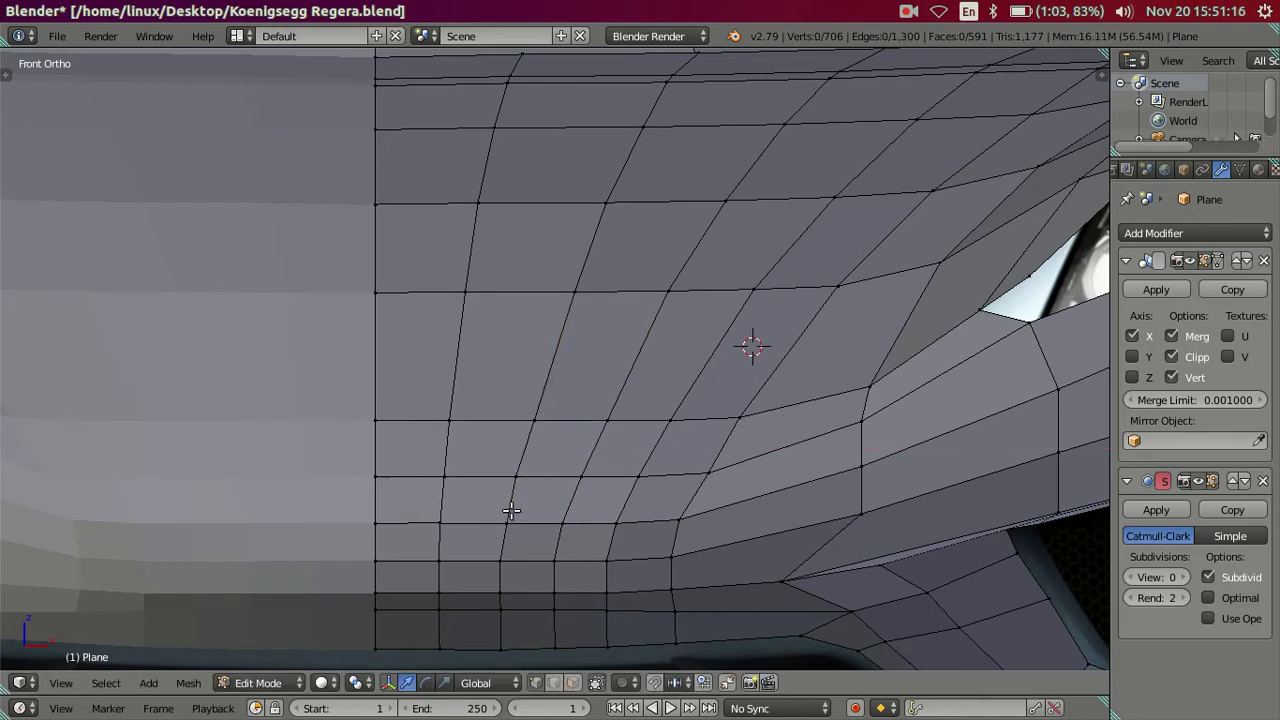
right_click(514, 513)
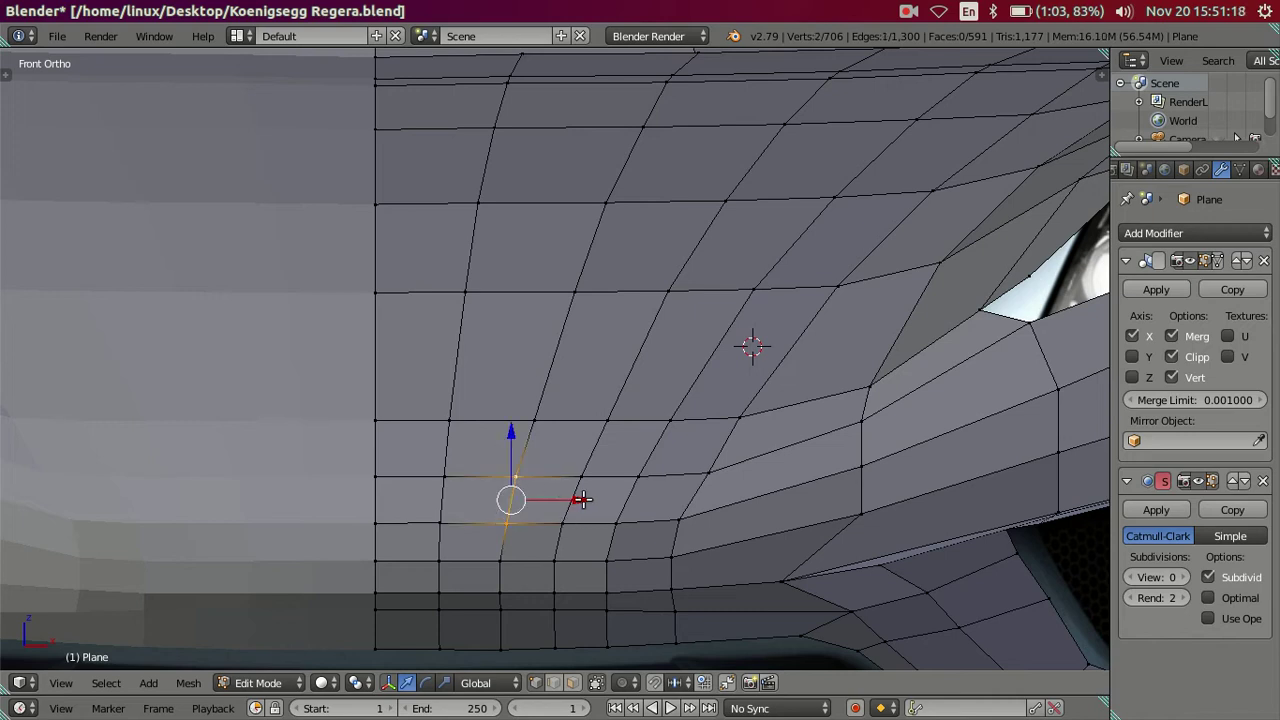
drag(581, 499, 581, 499)
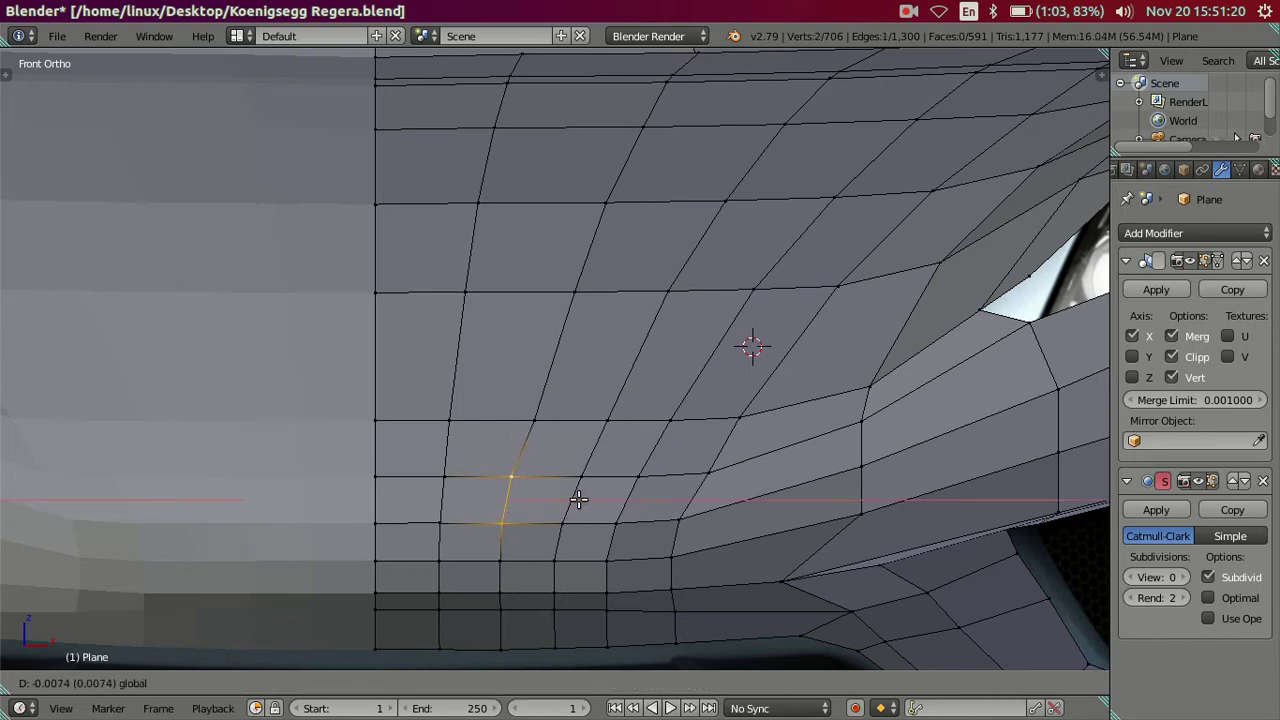
click(579, 499)
Slide a vertex above sideways, then shift it with its neighbour as an edge
right_click(564, 423)
drag(604, 420, 601, 418)
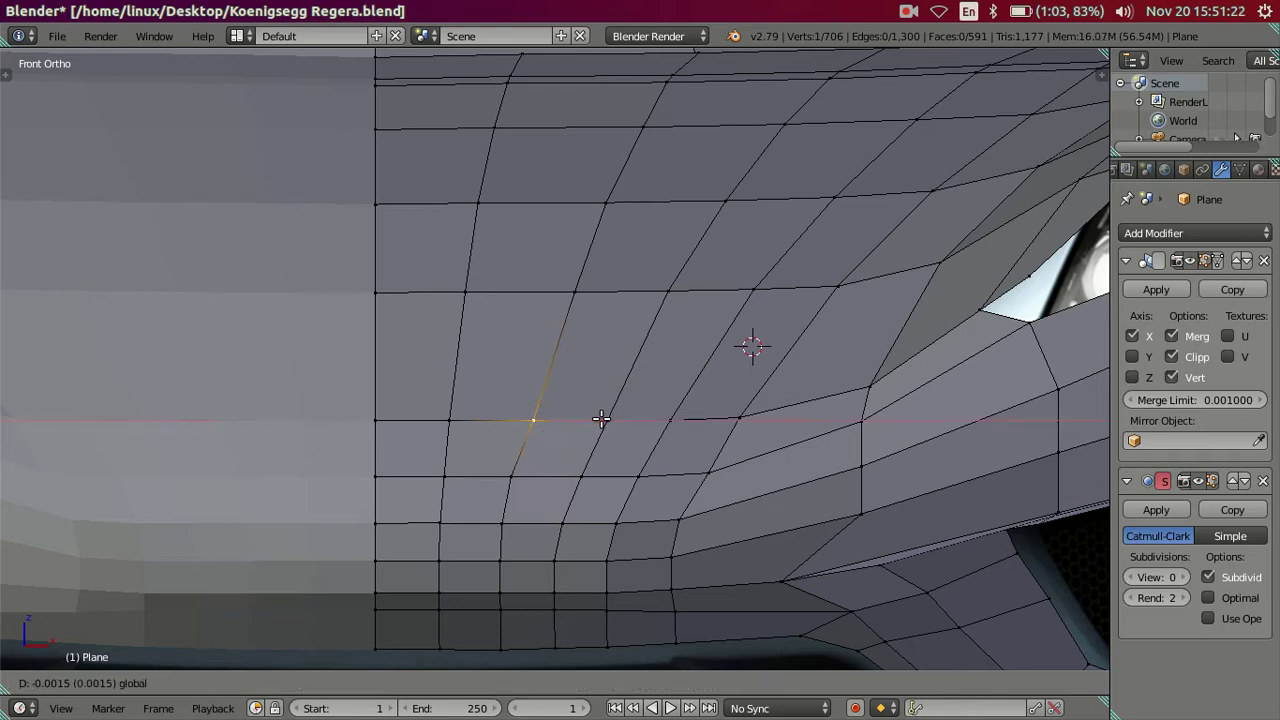
click(596, 420)
shift+right_click(581, 466)
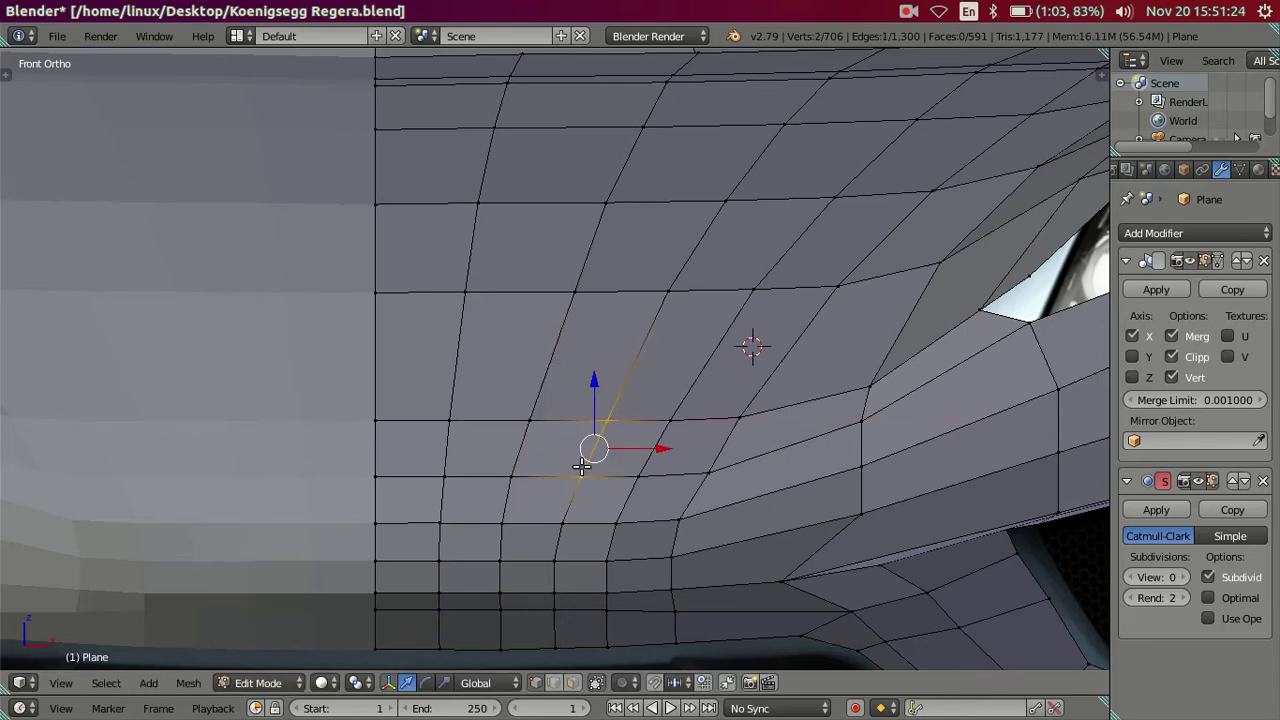
drag(659, 447, 653, 445)
click(651, 442)
Select the vertical chain of six lower-nose vertices and move it 0.0107 sideways along X
key(a)
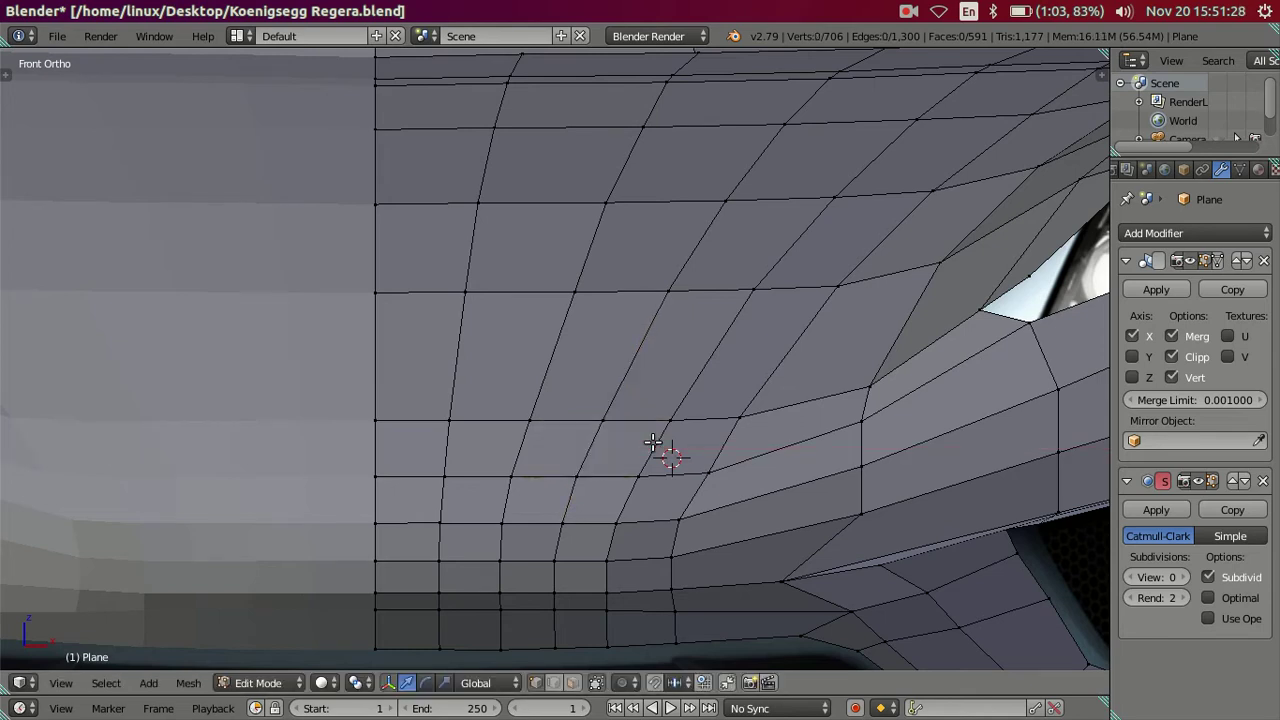
right_click(672, 519)
shift+right_click(676, 557)
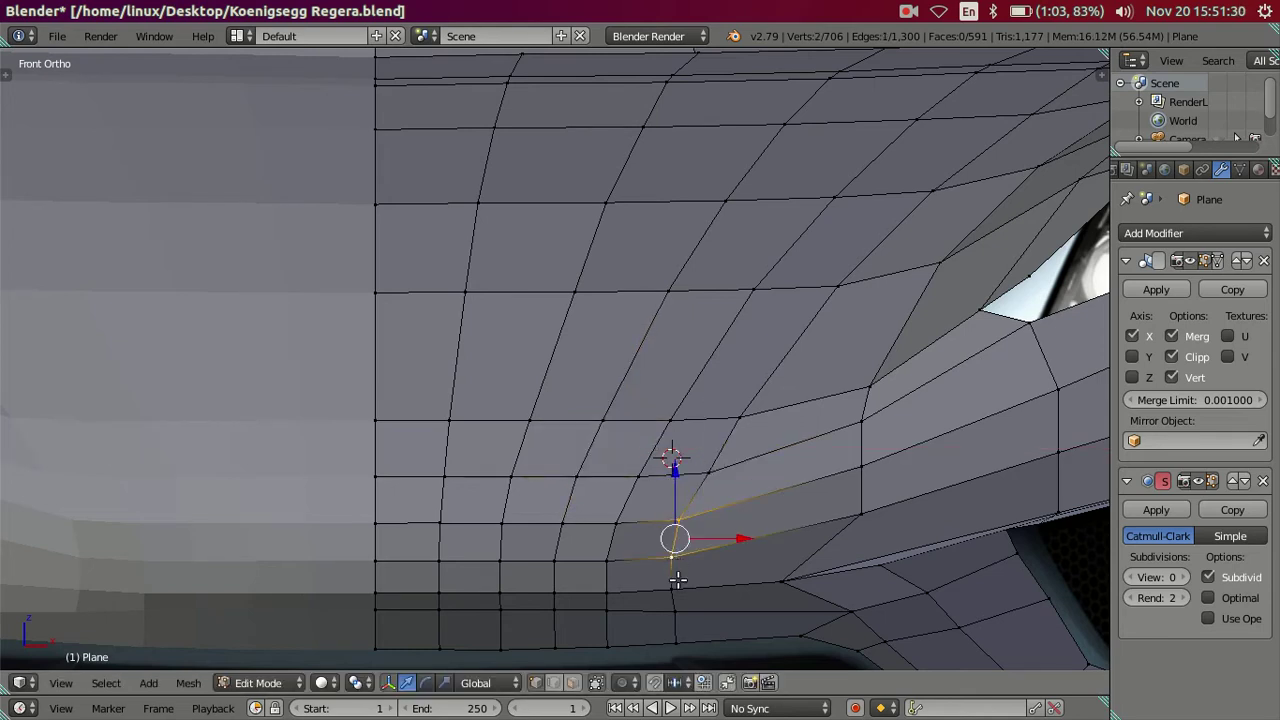
ctrl+right_click(680, 646)
middle_drag(686, 614, 693, 548)
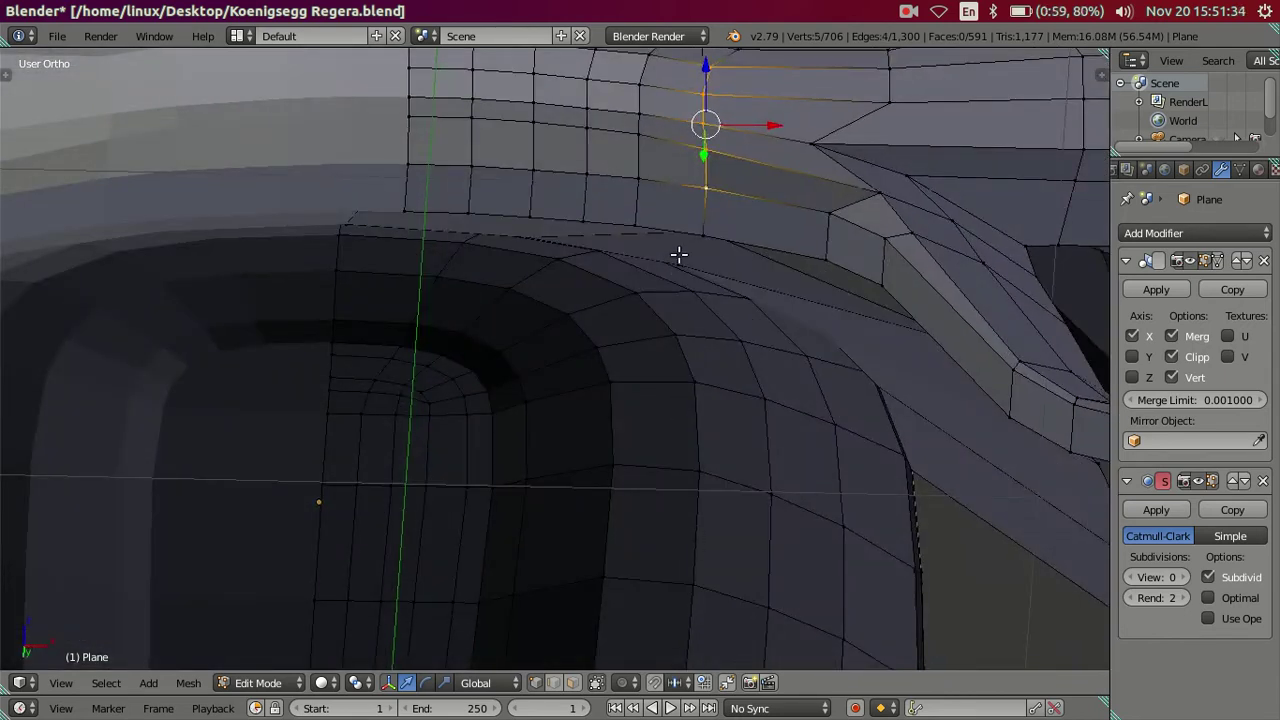
key(KP_1)
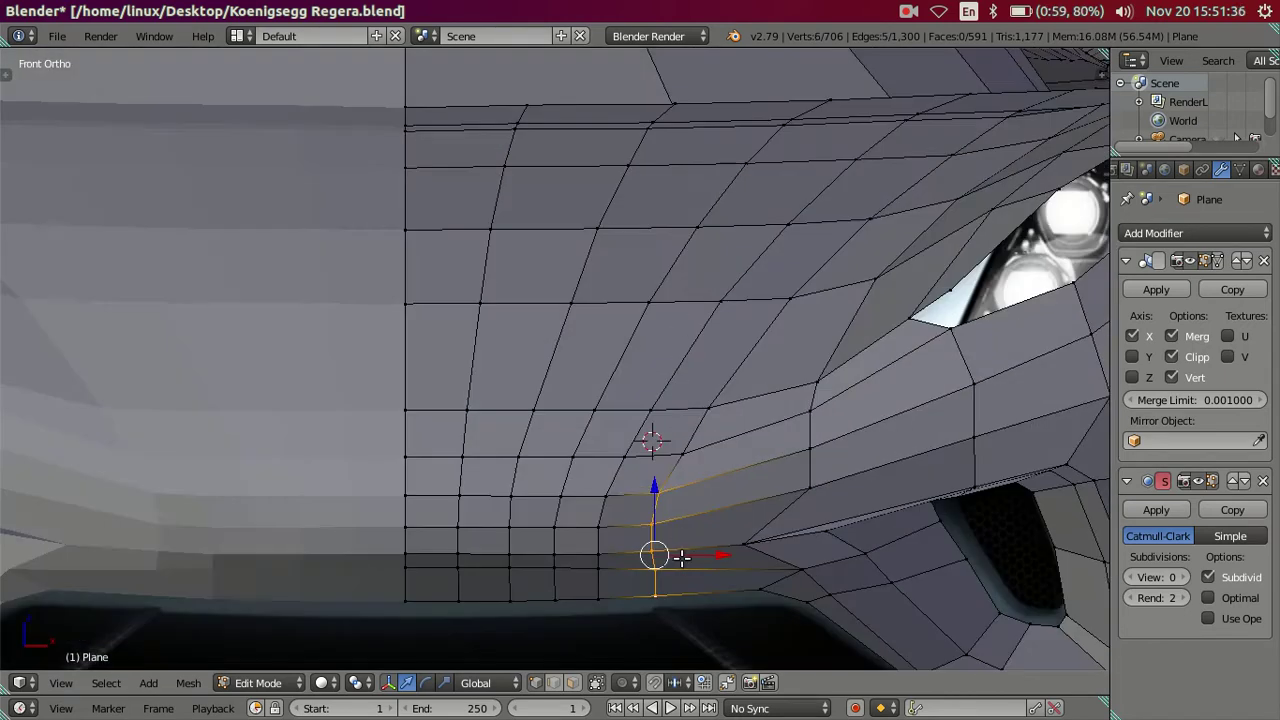
key(g)
key(x)
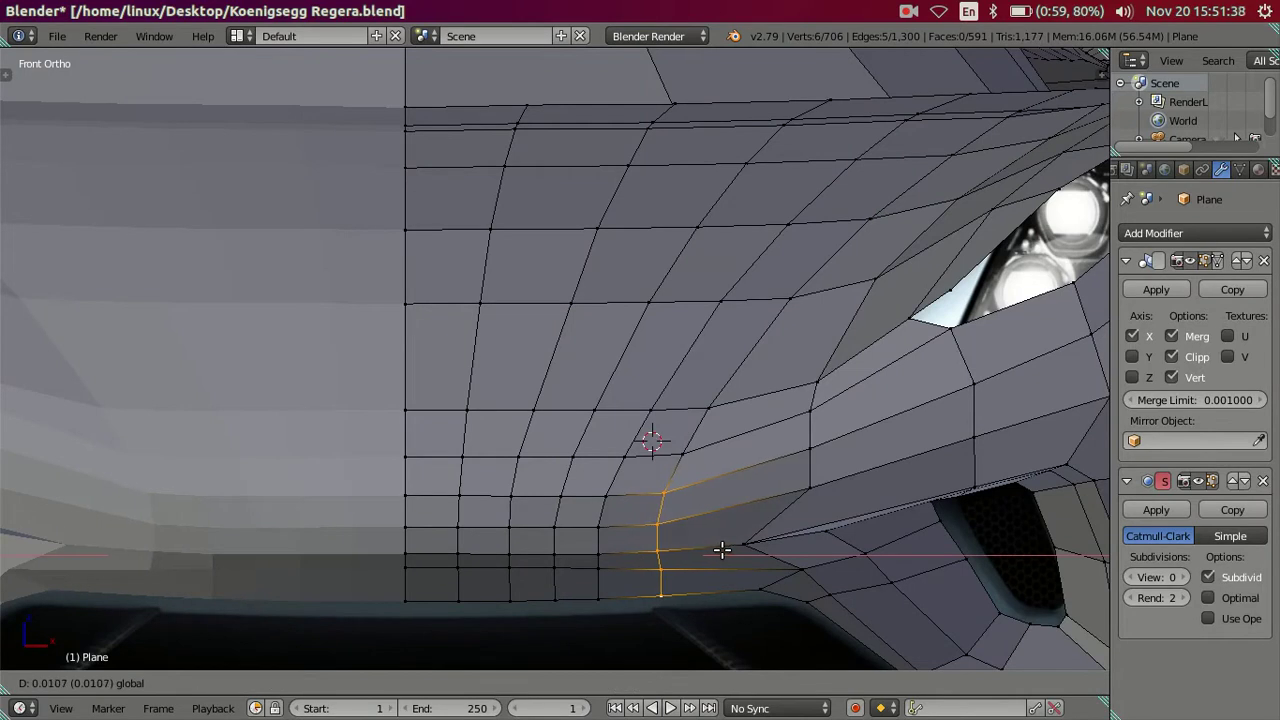
click(722, 549)
Deselect everything and leave Edit Mode to view the whole body
scroll(700, 549, up, 1)
scroll(700, 549, up, 1)
key(a)
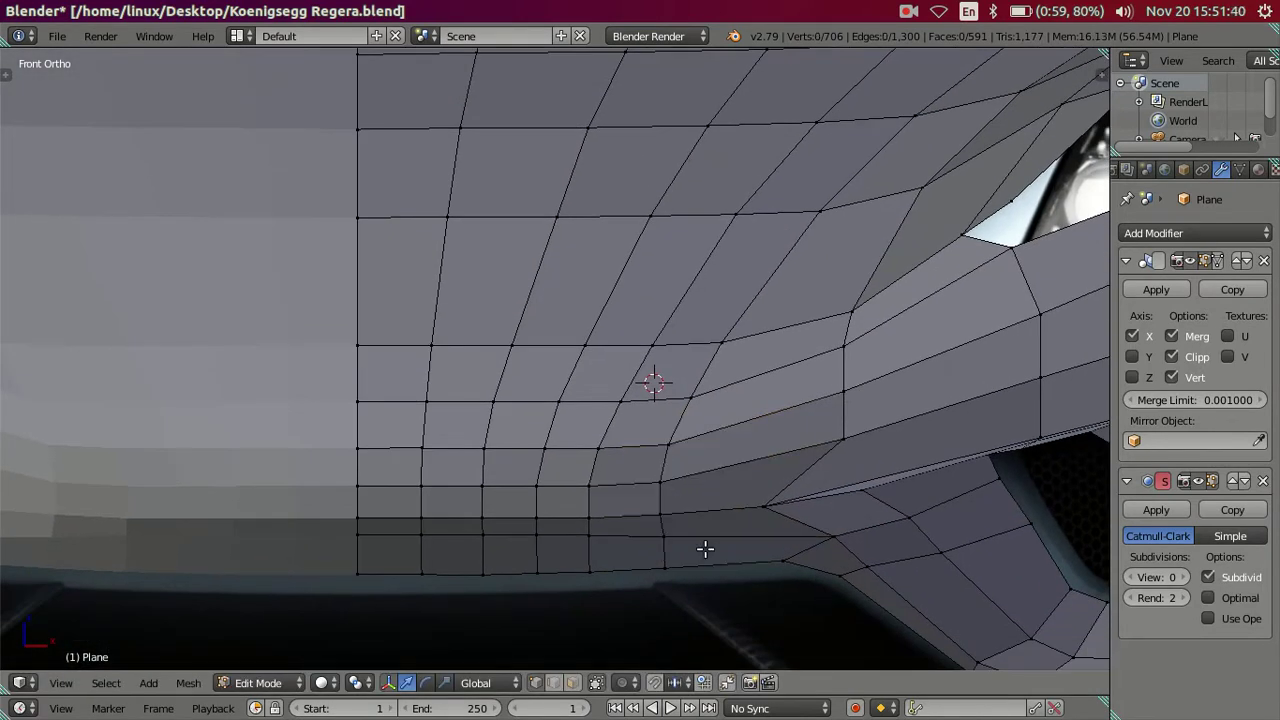
scroll(614, 461, down, 3)
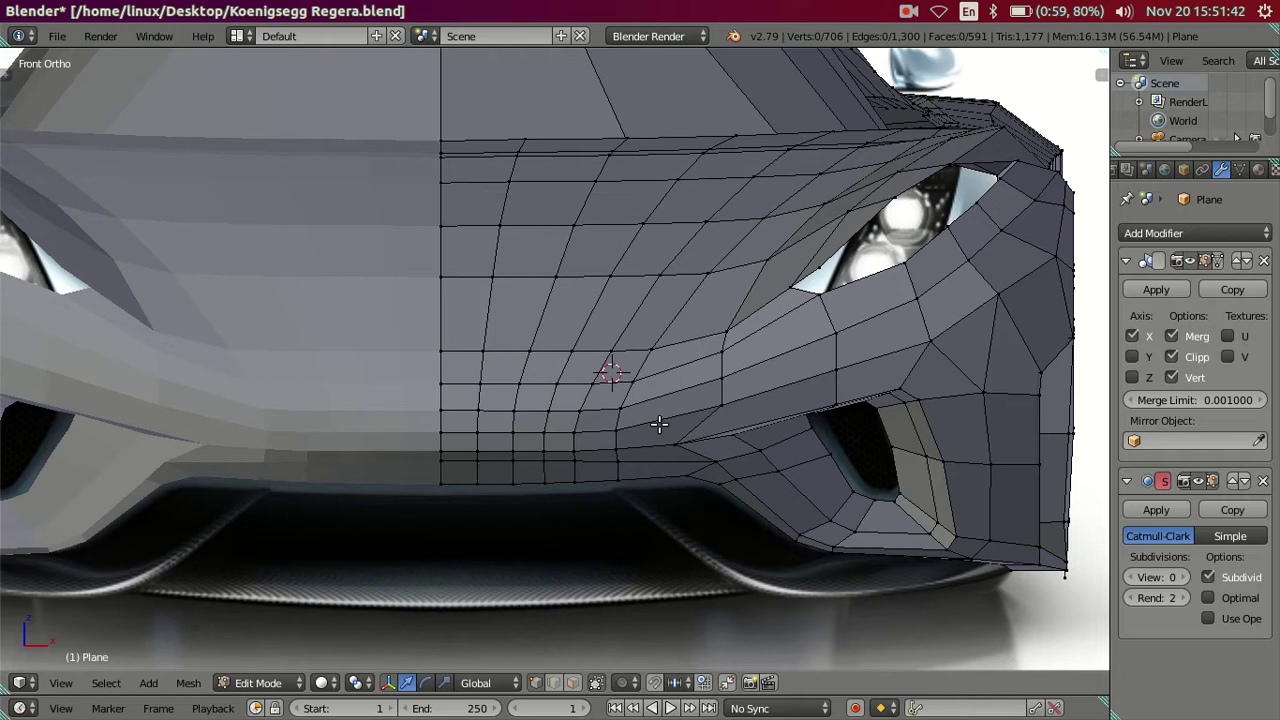
key(Tab)
scroll(629, 380, down, 2)
scroll(629, 376, down, 2)
Orbit to the car's front and cut two edge loops lengthwise along the hood
mouse_move(629, 374)
middle_down()
mouse_move(673, 478)
mouse_move(690, 452)
middle_up()
scroll(680, 420, down, 2)
mouse_move(672, 381)
middle_down()
mouse_move(694, 400)
mouse_move(691, 462)
mouse_move(640, 440)
middle_up()
scroll(694, 400, up, 2)
key(Tab)
scroll(705, 310, up, 3)
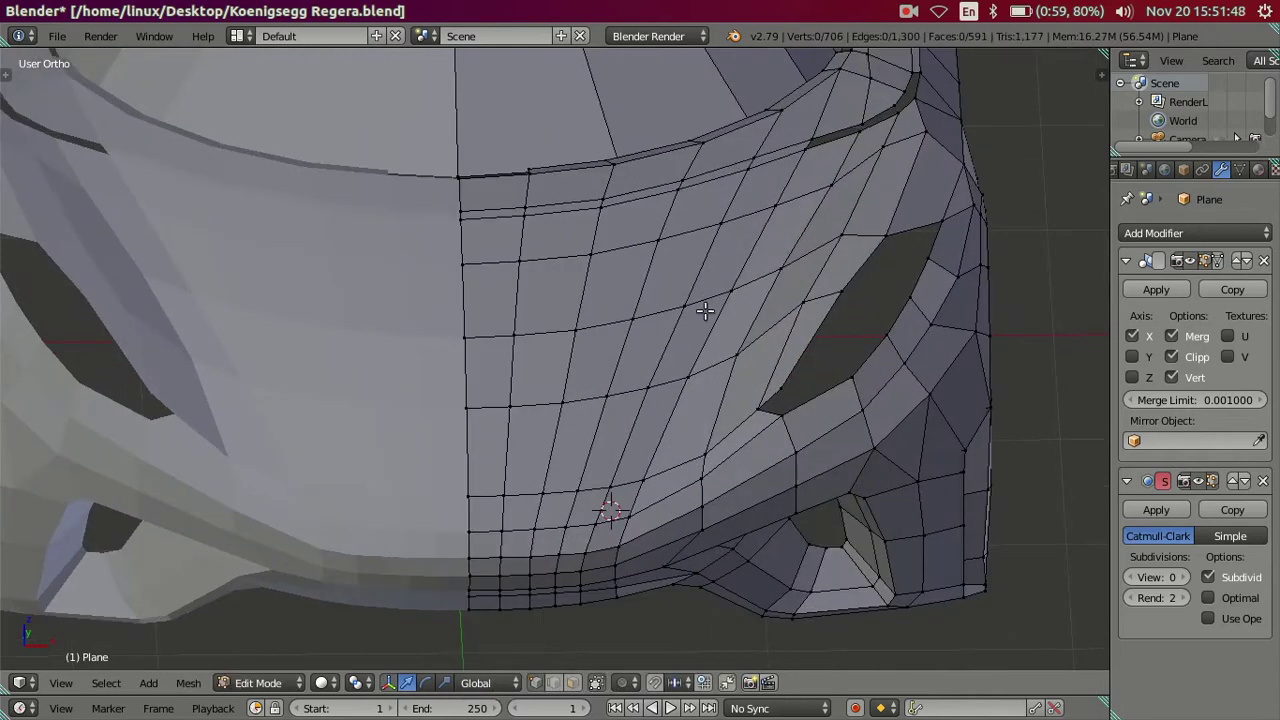
scroll(720, 290, up, 2)
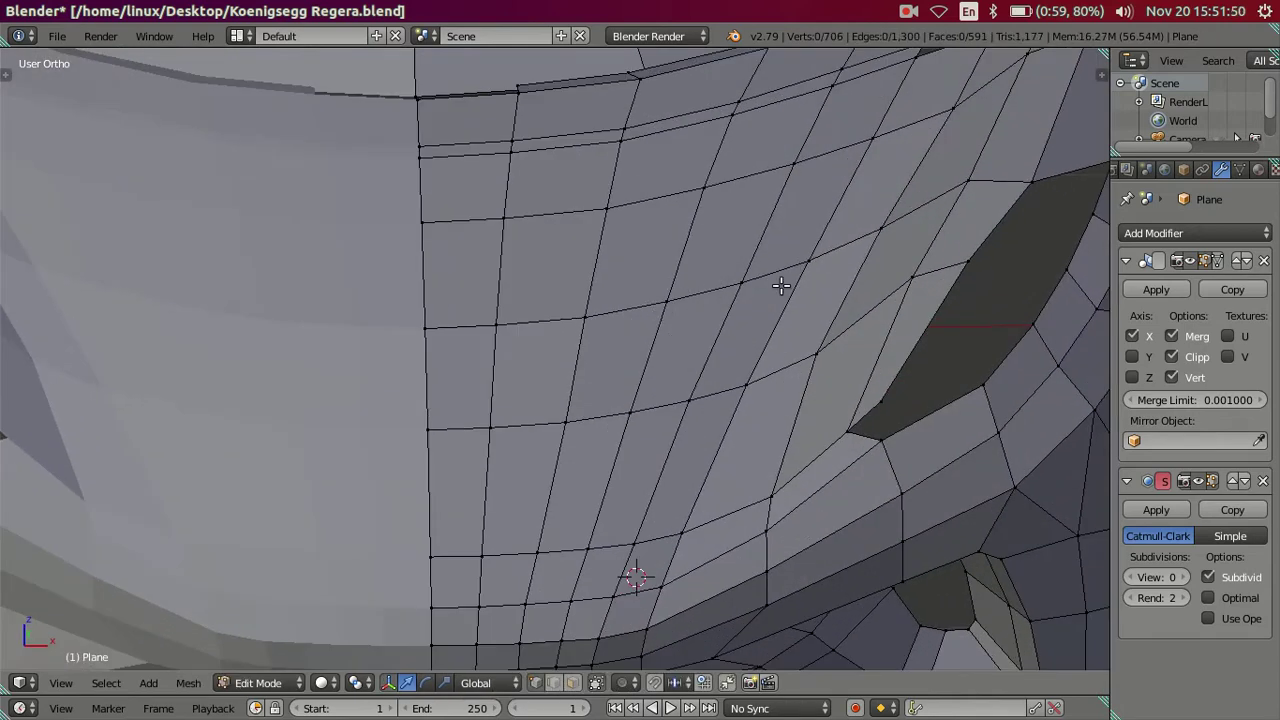
key(ctrl+r)
click(771, 272)
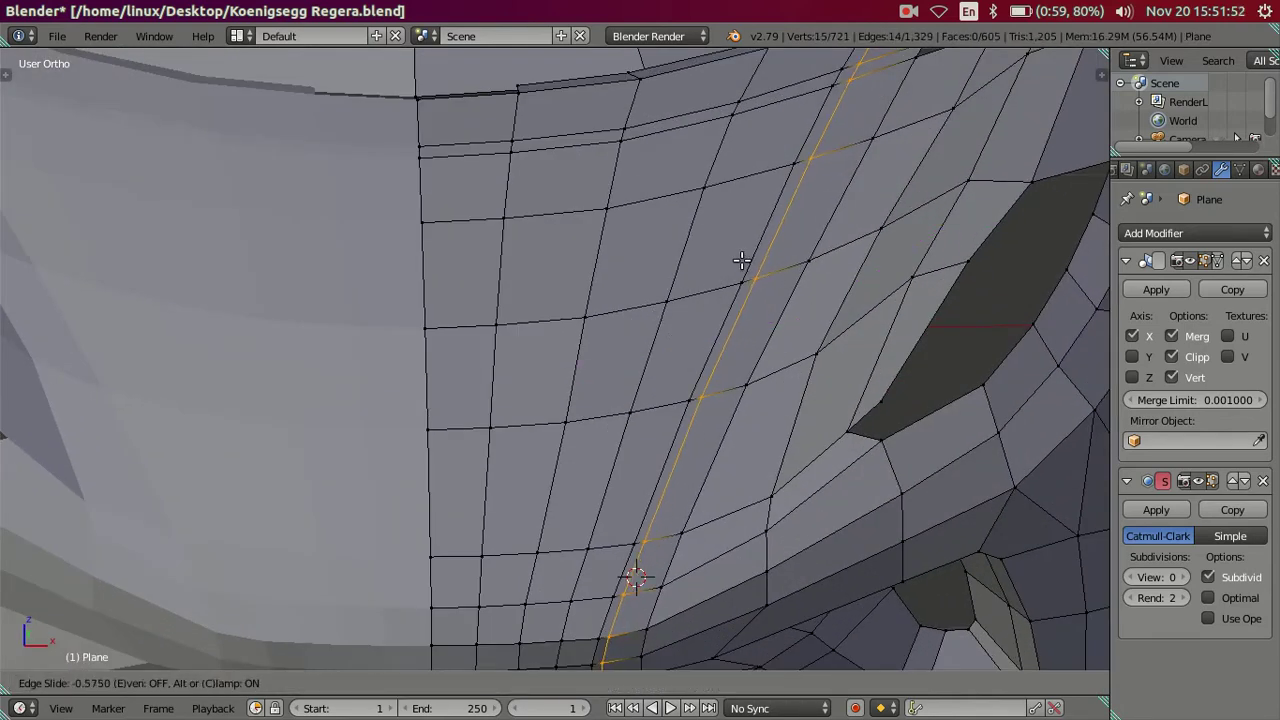
click(735, 260)
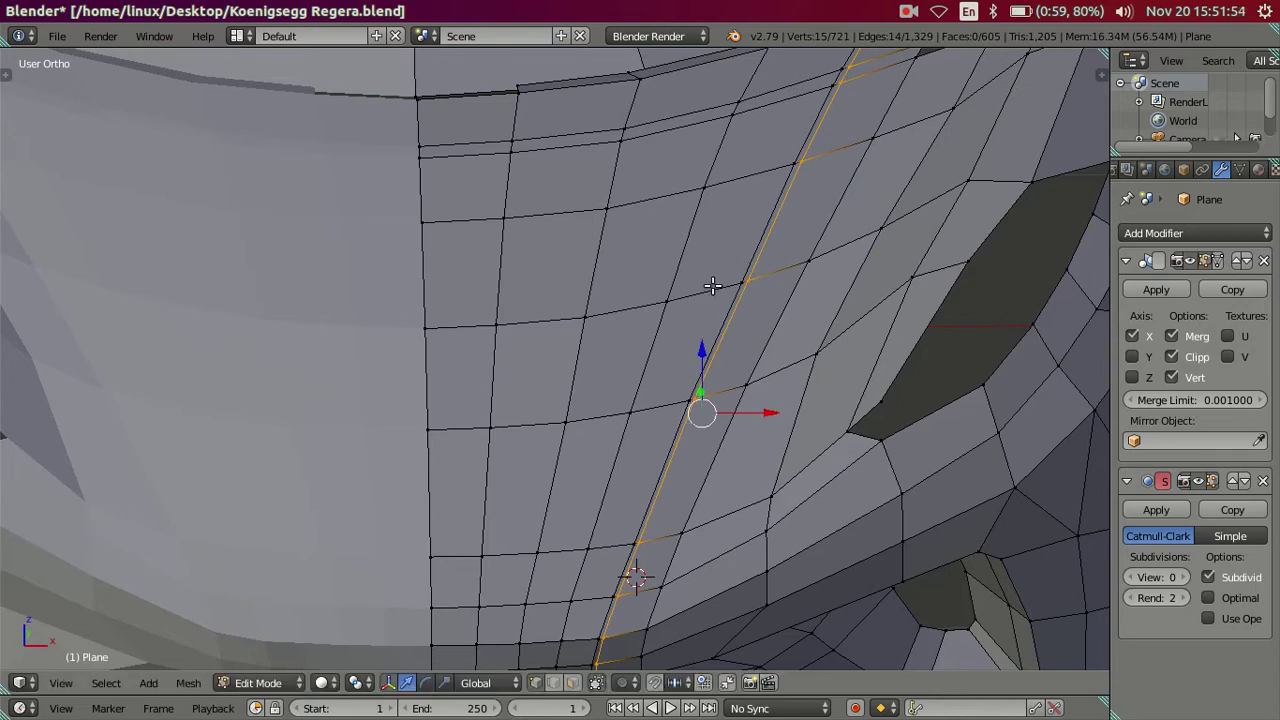
key(ctrl+r)
click(715, 286)
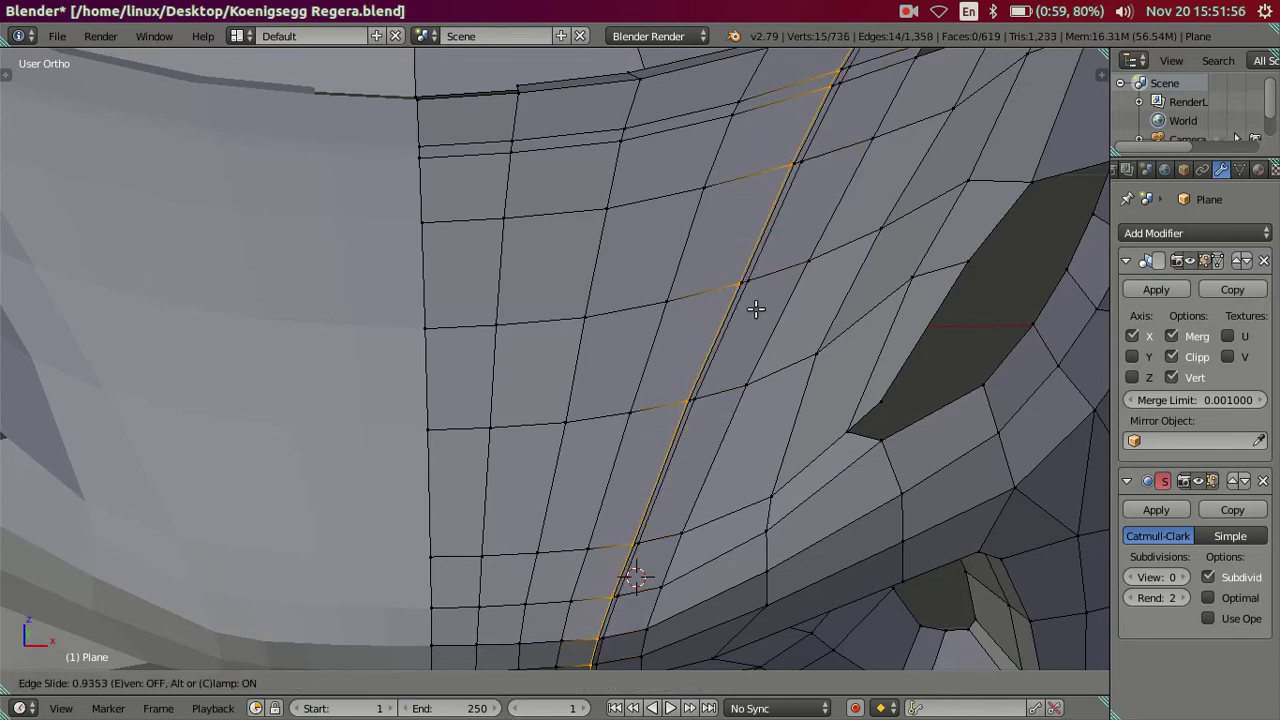
click(750, 308)
Set the Subdivision Surface viewport level to 2 and view the smoothed body from above
click(1182, 577)
scroll(567, 428, down, 1)
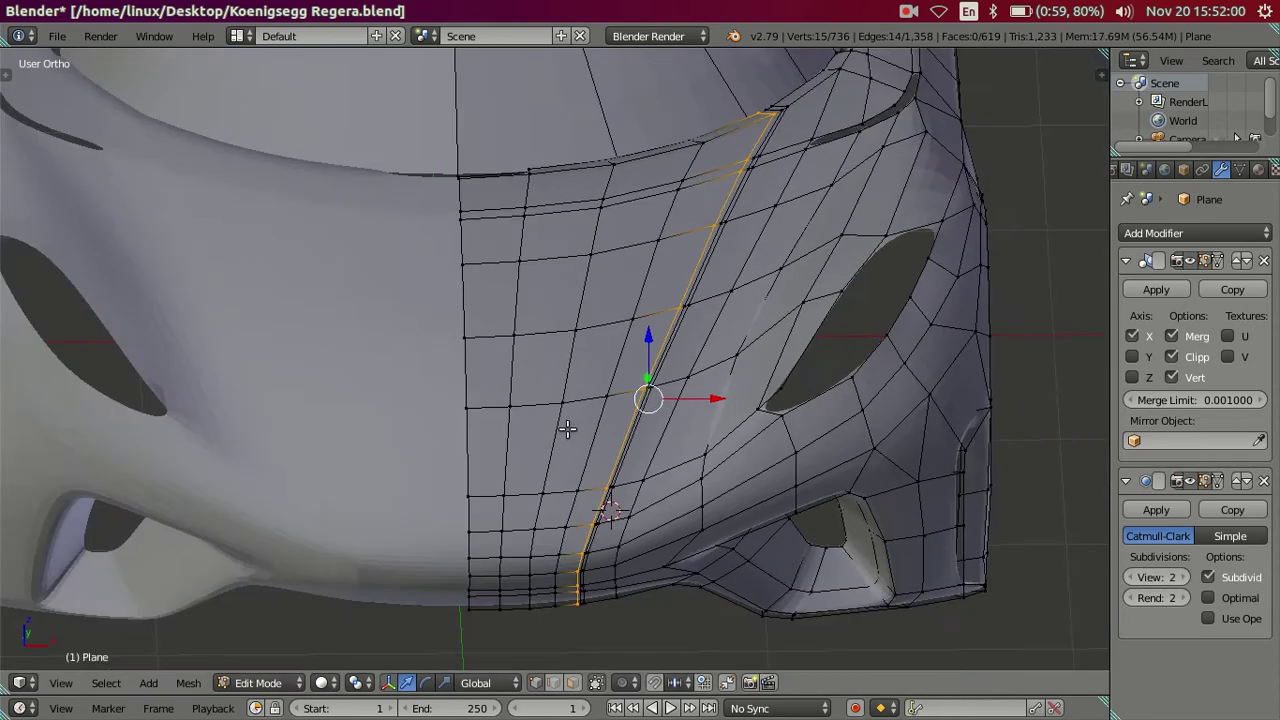
key(Tab)
scroll(567, 428, down, 2)
mouse_move(551, 480)
middle_down()
mouse_move(583, 514)
mouse_move(654, 471)
mouse_move(443, 456)
mouse_move(426, 421)
mouse_move(465, 402)
mouse_move(633, 418)
mouse_move(642, 407)
middle_up()
Shade the car body smooth from the tool shelf, then deselect it and inspect from front-left
right_click(514, 400)
scroll(512, 400, down, 2)
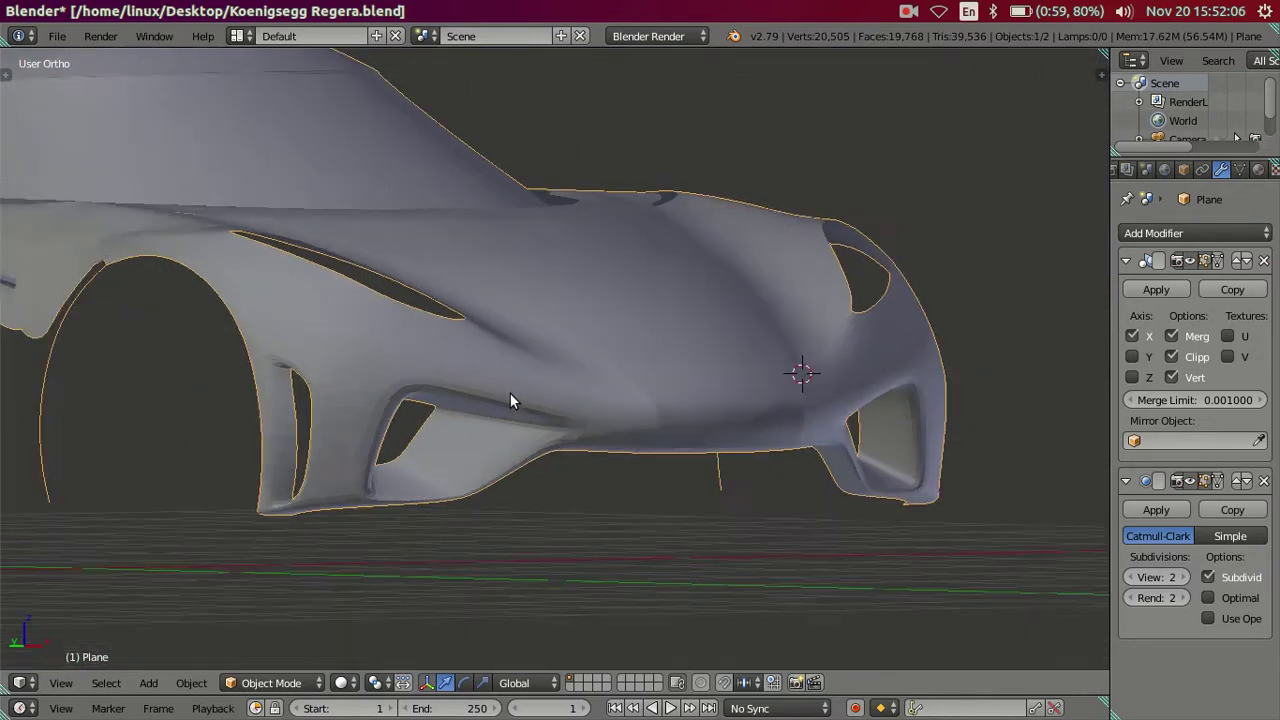
key(t)
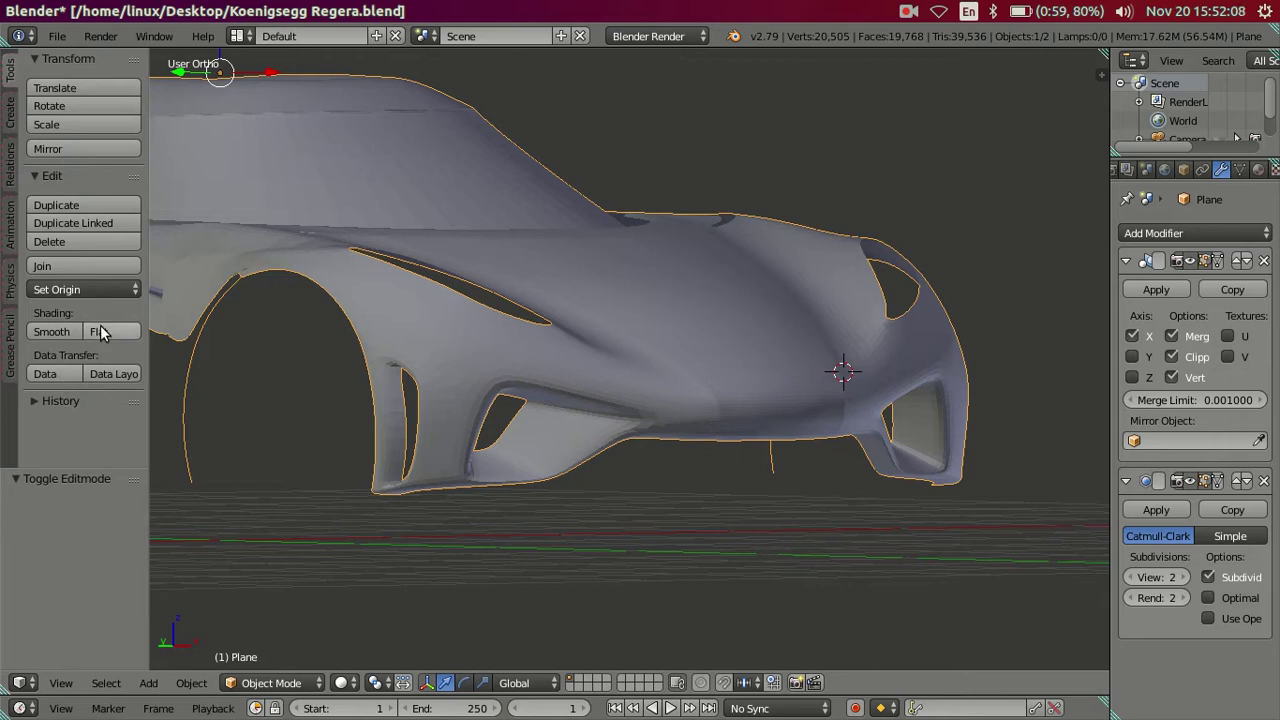
click(47, 334)
mouse_move(682, 394)
middle_down()
mouse_move(642, 448)
mouse_move(546, 423)
mouse_move(682, 526)
mouse_move(738, 493)
mouse_move(755, 457)
mouse_move(720, 407)
middle_up()
key(a)
mouse_move(614, 402)
middle_down()
mouse_move(590, 405)
mouse_move(818, 398)
mouse_move(809, 530)
mouse_move(729, 491)
mouse_move(779, 500)
mouse_move(793, 465)
middle_up()
scroll(610, 290, up, 4)
Cut two trial edge loops along the front wheel arch lip
key(Tab)
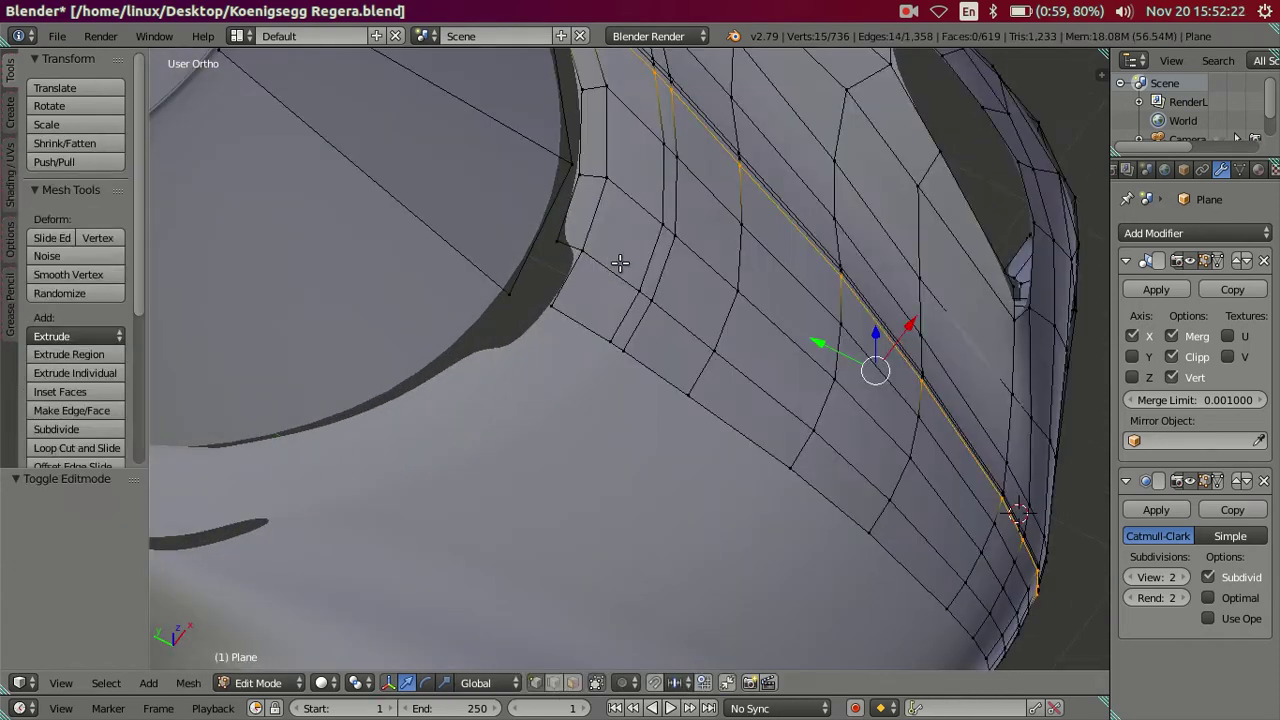
middle_drag(620, 263, 658, 405)
key(ctrl+r)
click(640, 390)
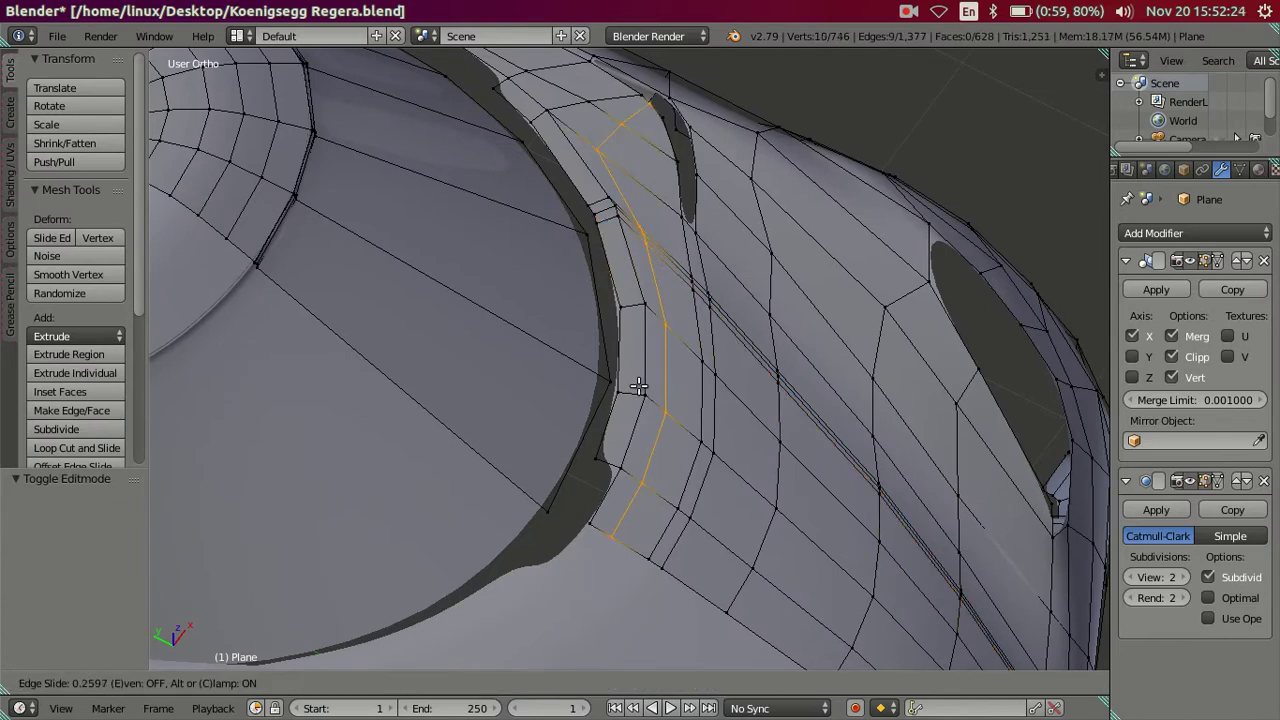
click(629, 380)
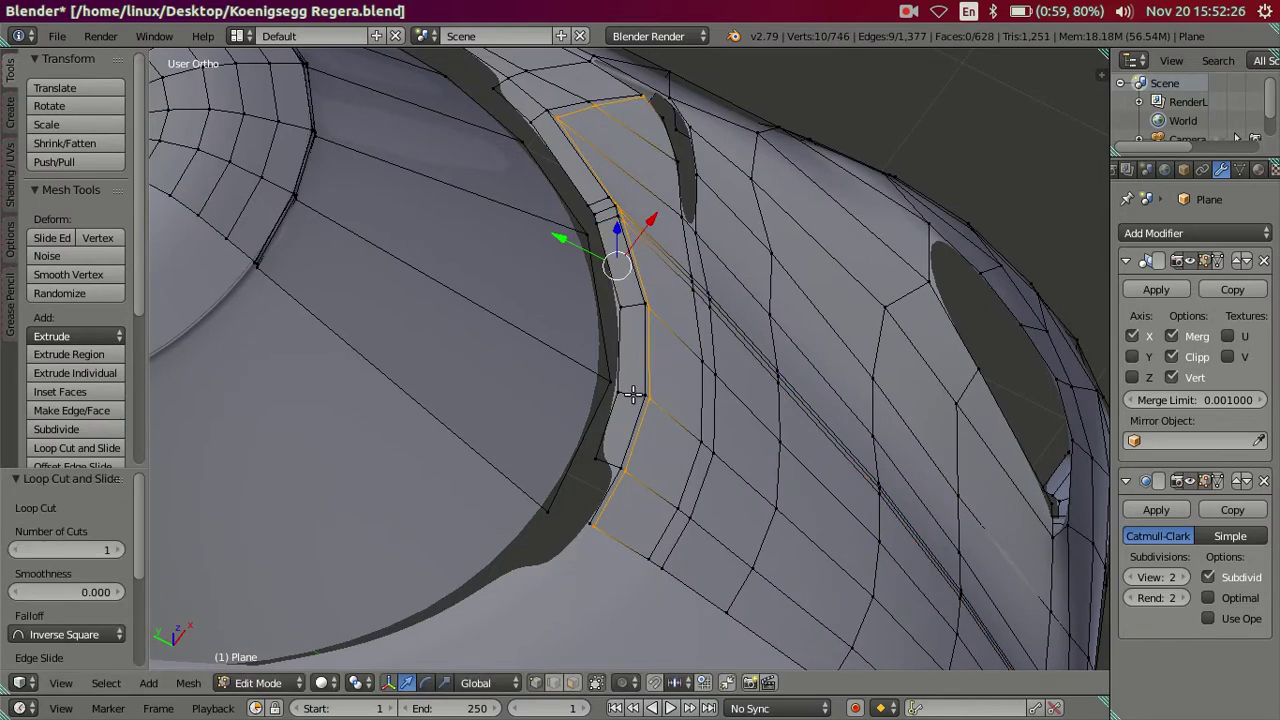
key(ctrl+r)
click(636, 399)
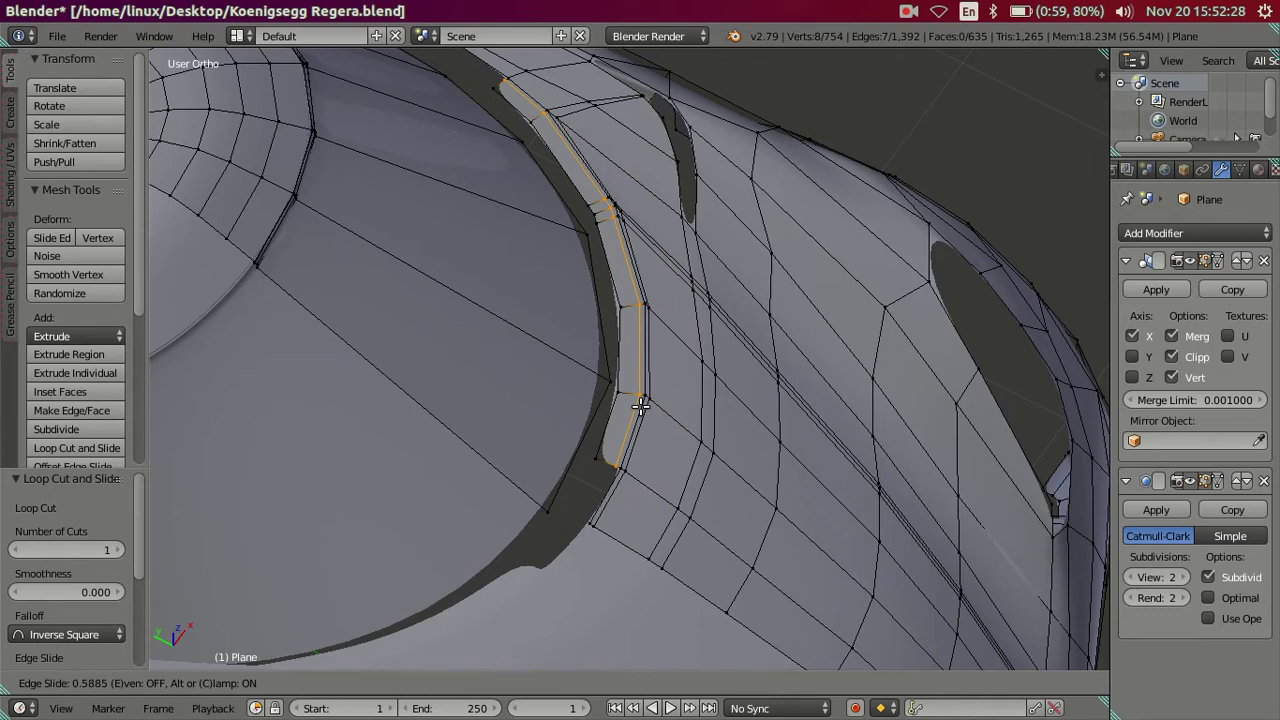
click(641, 407)
Inspect the new arch loops in Object Mode and from several angles in Edit Mode
key(Tab)
mouse_move(685, 429)
middle_down()
mouse_move(953, 536)
mouse_move(929, 551)
mouse_move(686, 437)
middle_up()
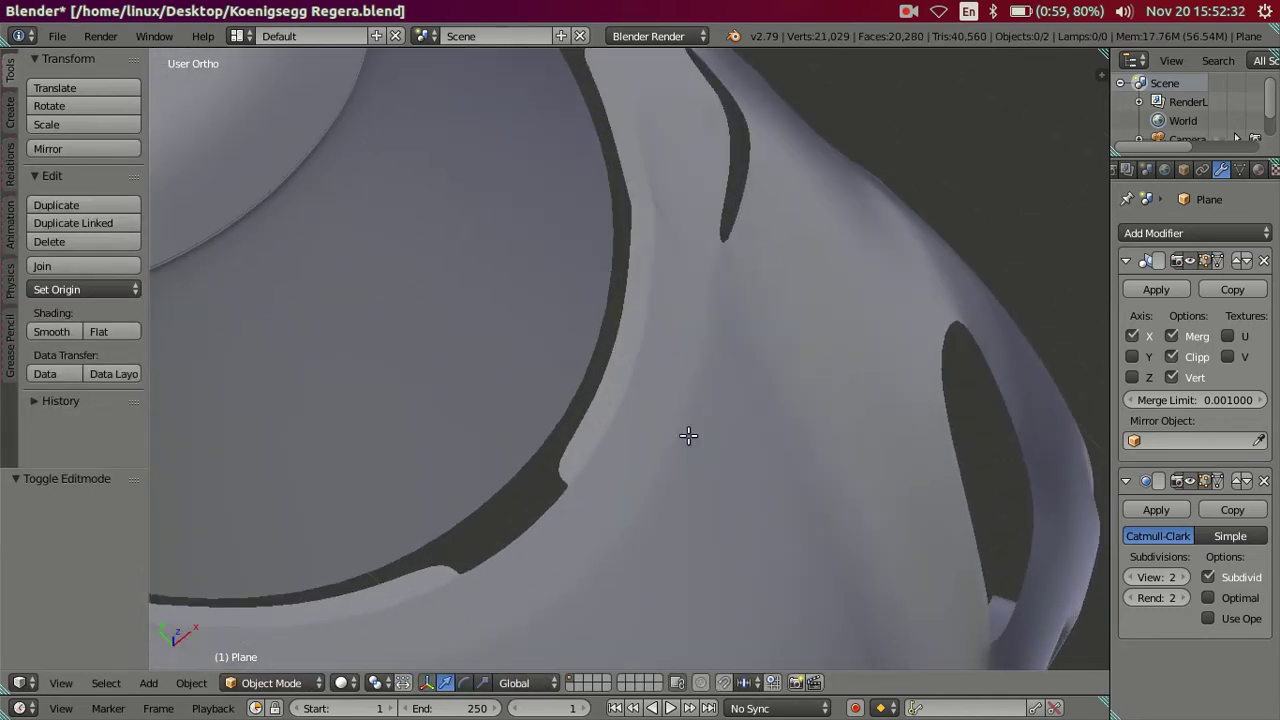
key(Tab)
mouse_move(746, 468)
middle_down()
mouse_move(691, 429)
mouse_move(649, 434)
mouse_move(651, 469)
mouse_move(645, 426)
mouse_move(594, 446)
mouse_move(738, 469)
middle_up()
scroll(594, 446, up, 2)
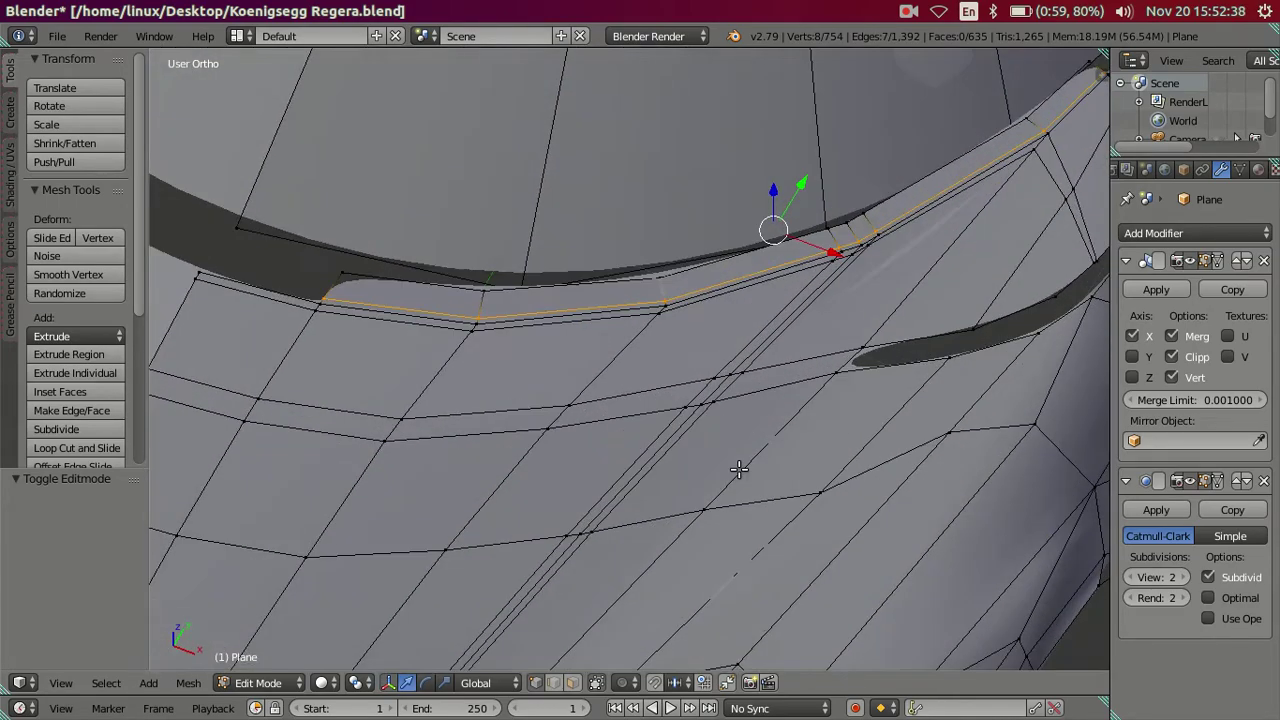
scroll(544, 432, down, 1)
scroll(546, 434, down, 1)
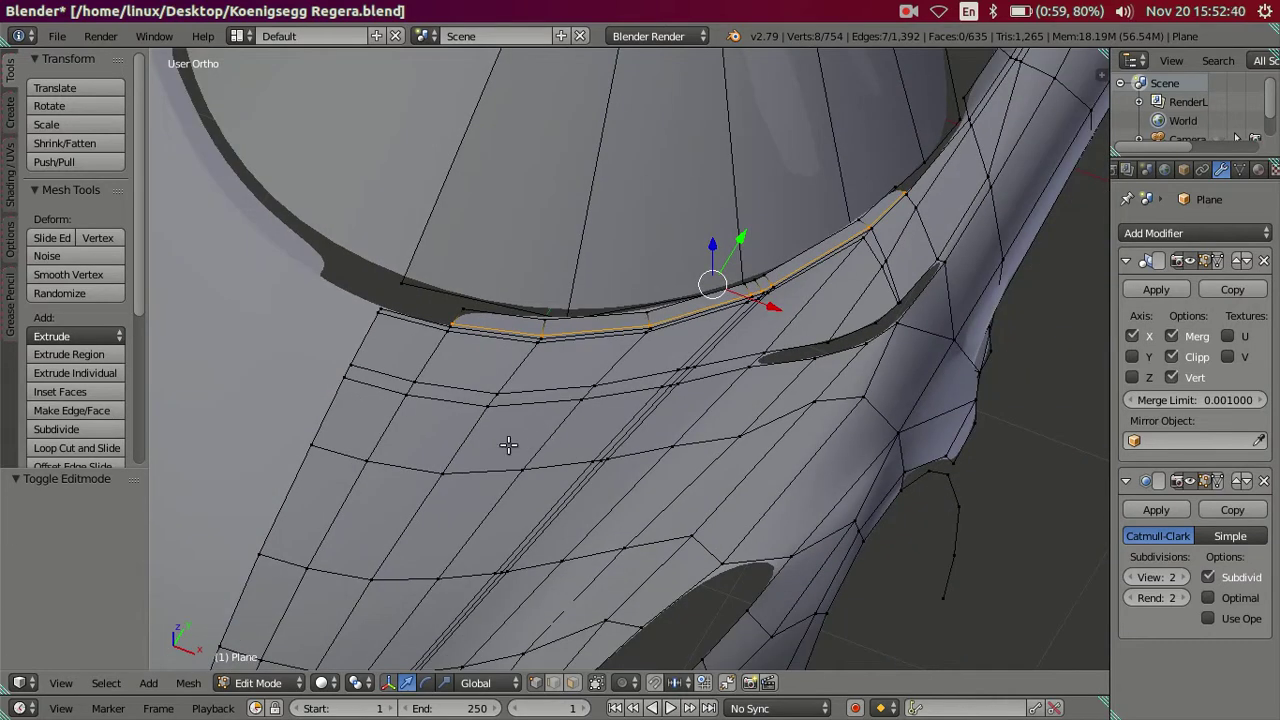
scroll(508, 445, up, 1)
mouse_move(521, 443)
middle_down()
mouse_move(586, 491)
mouse_move(591, 514)
mouse_move(601, 495)
middle_up()
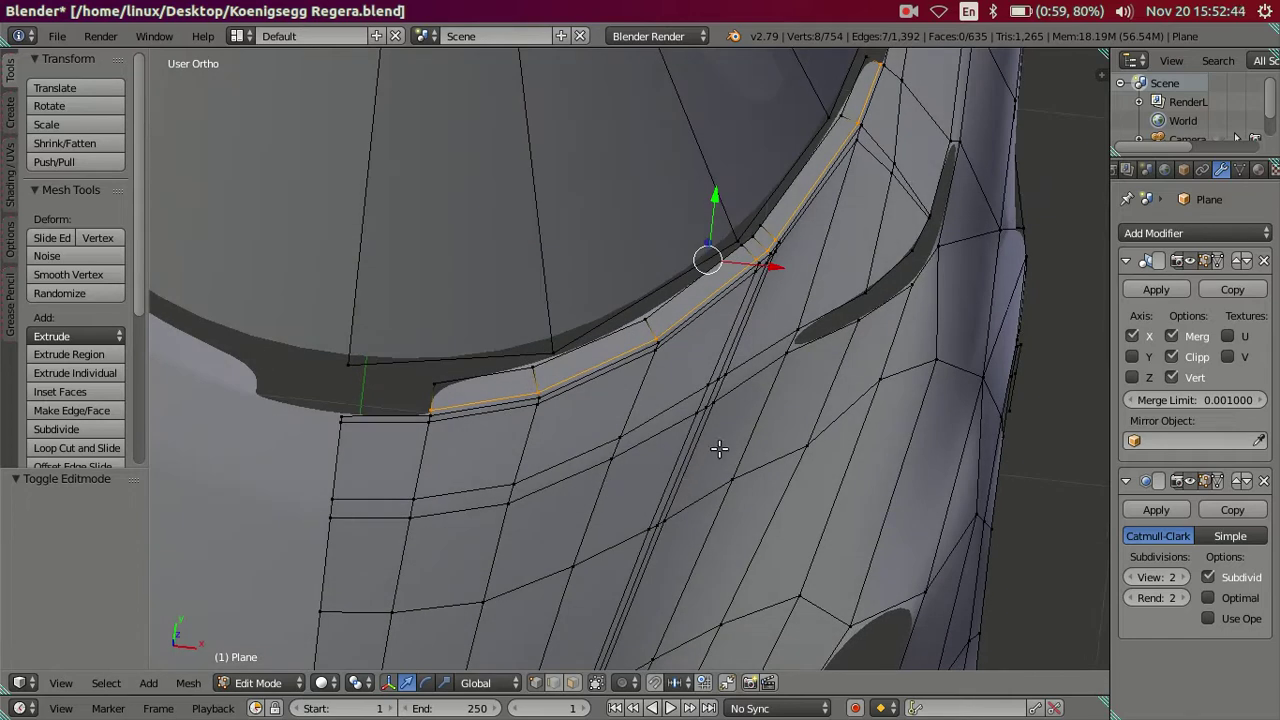
scroll(760, 392, up, 1)
Undo the arch loops, dissolve the diagonal hood loop, and leave Edit Mode
key(ctrl+z)
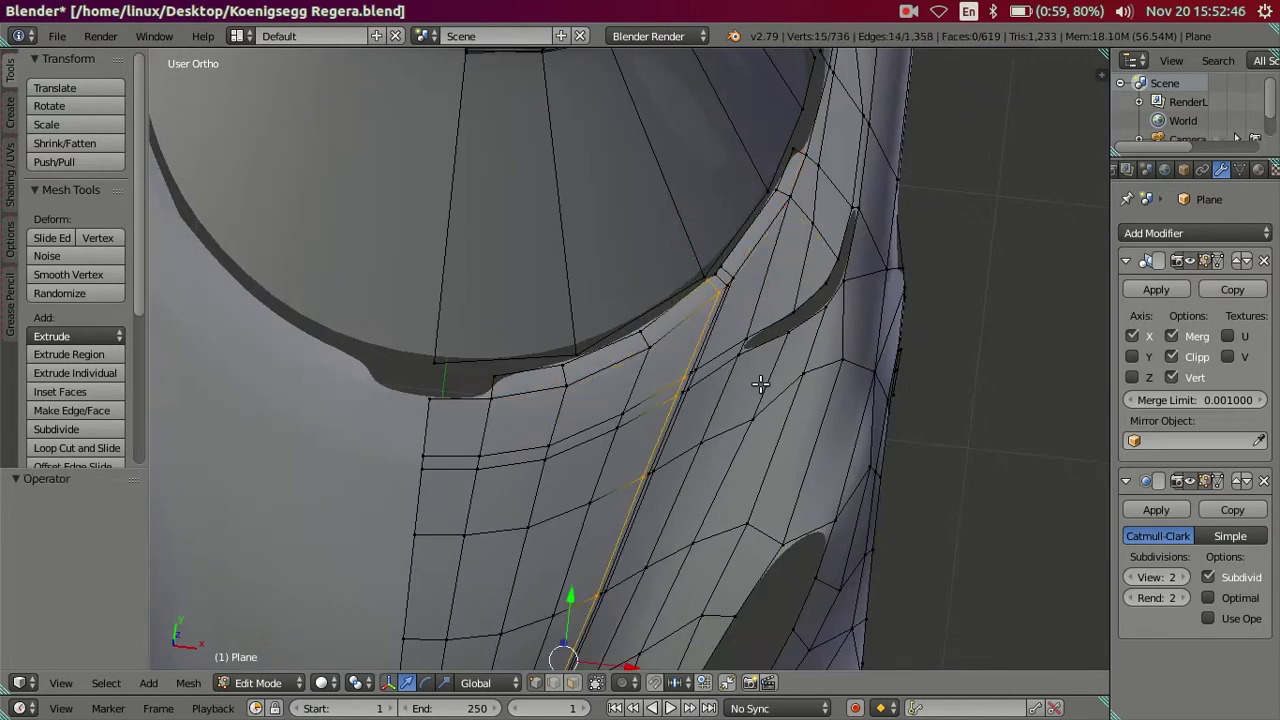
key(x)
click(760, 383)
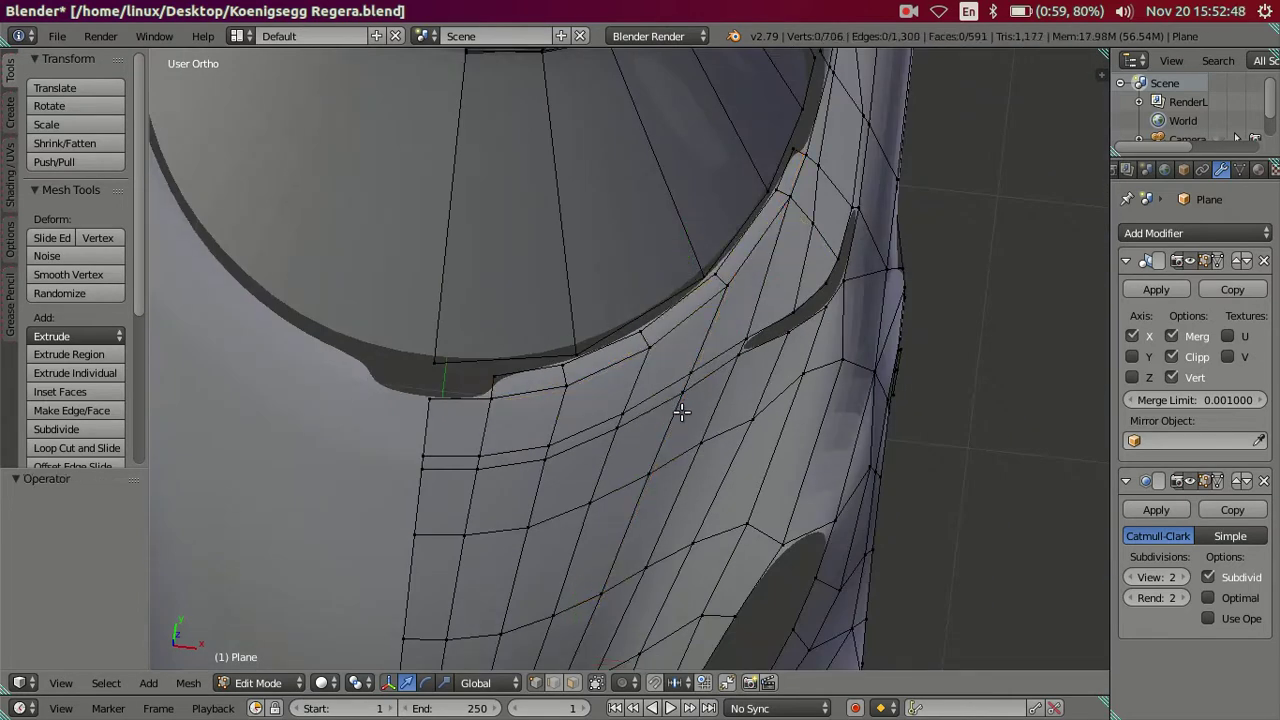
middle_drag(680, 408, 708, 400)
key(Tab)
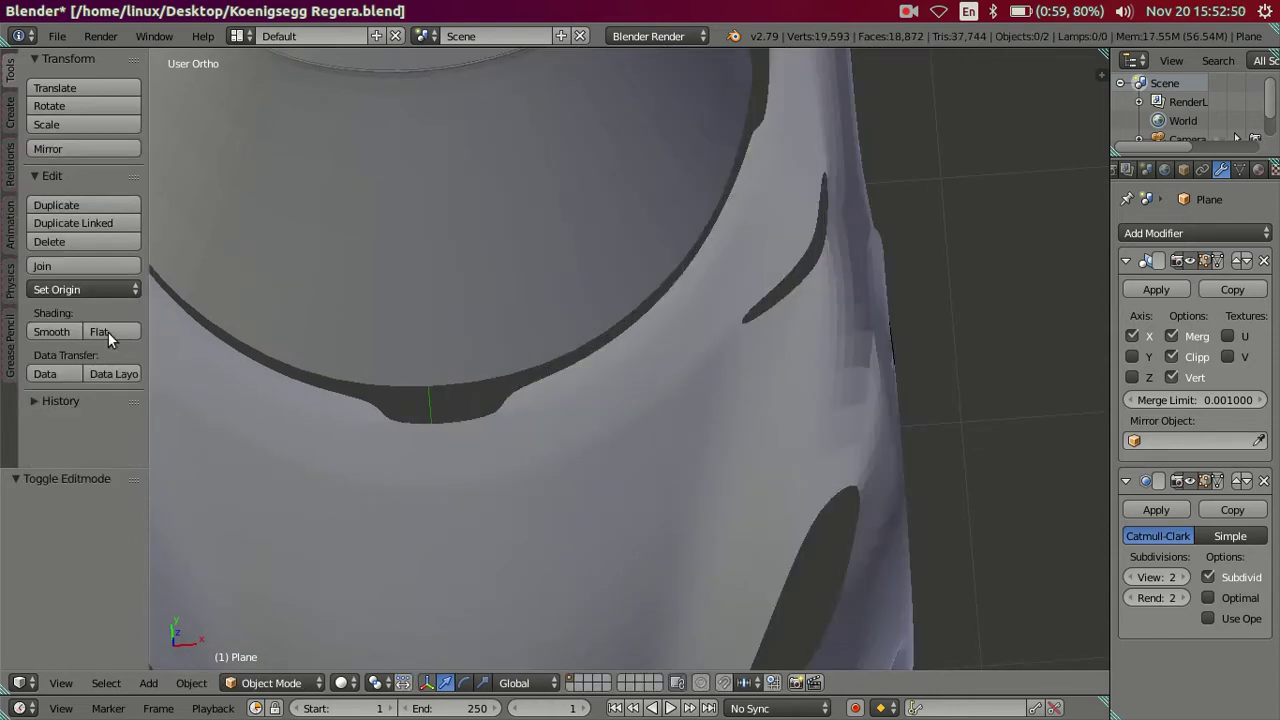
Set the body back to Flat shading and the Subdivision Surface view level to 0
right_click(245, 358)
scroll(236, 375, down, 3)
click(97, 333)
key(t)
click(1130, 577)
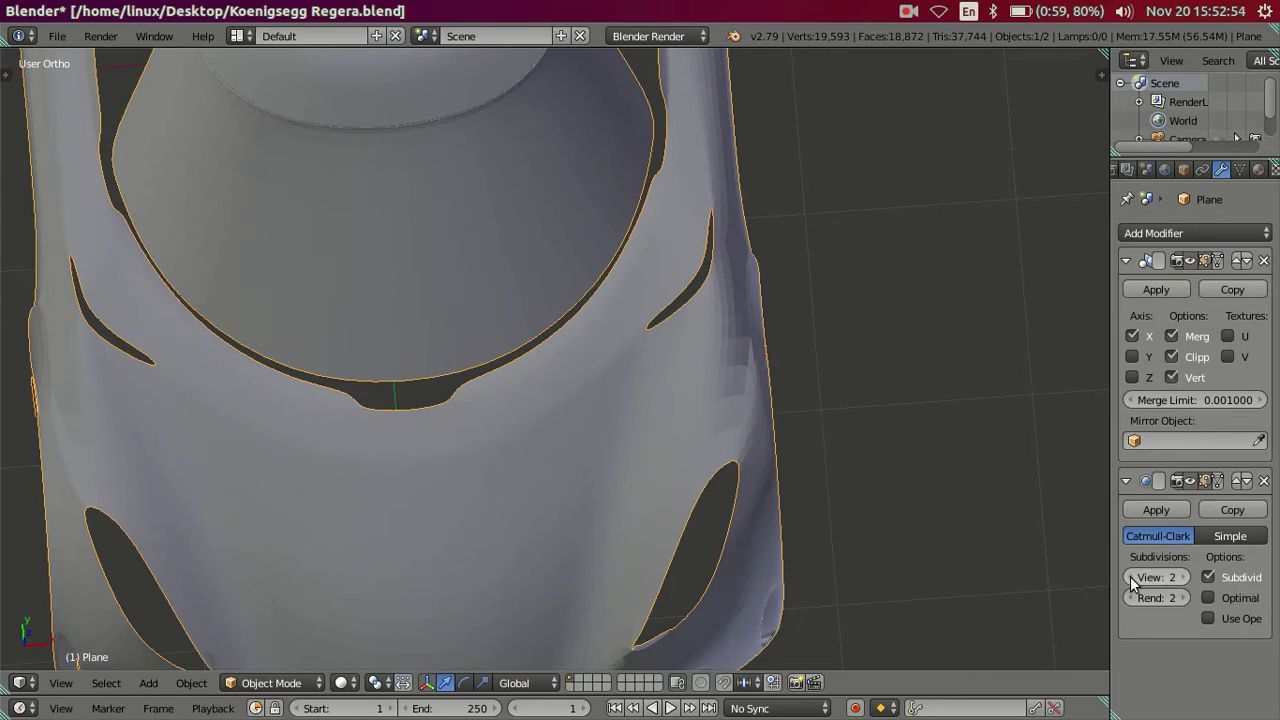
click(1130, 577)
scroll(412, 440, up, 5)
In Edit Mode, select the edge path running across the cowl below the windshield
key(Tab)
key(a)
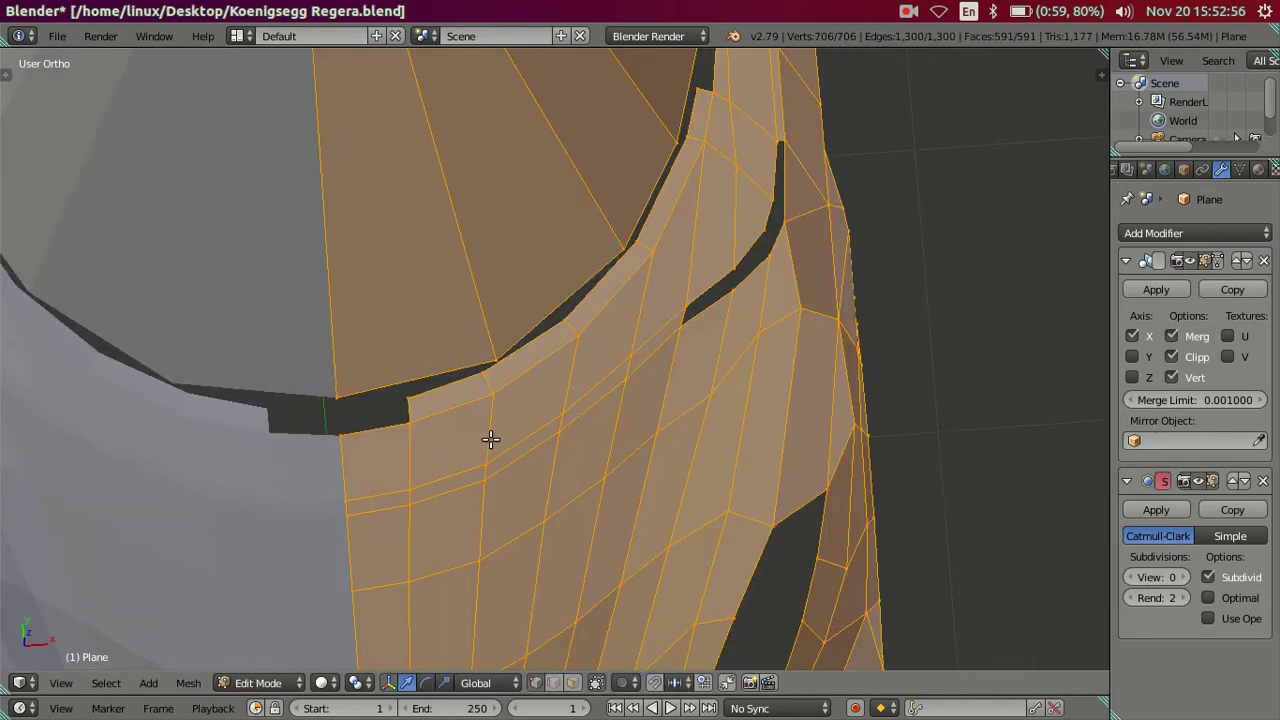
key(a)
scroll(563, 420, up, 1)
scroll(594, 421, up, 2)
mouse_move(594, 421)
middle_down()
mouse_move(714, 471)
mouse_move(691, 440)
mouse_move(777, 394)
middle_up()
right_click(811, 361)
ctrl+right_click(146, 418)
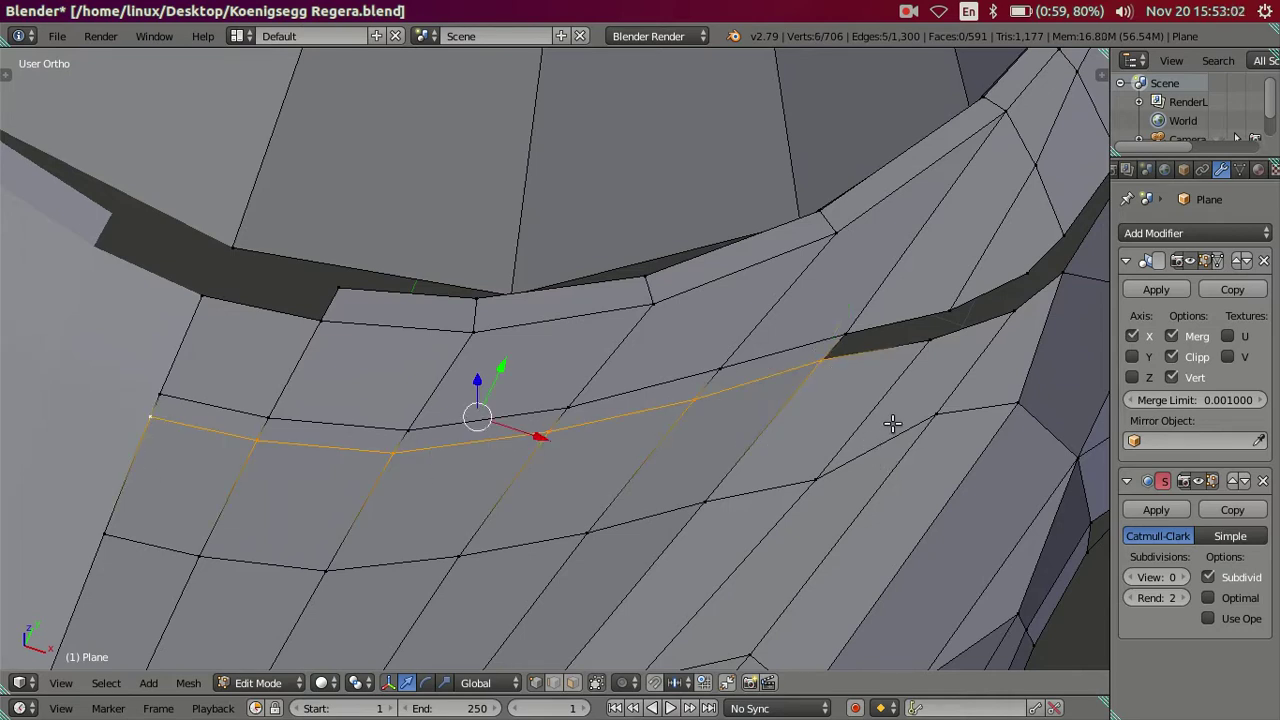
Dissolve the selected cowl edge chain and add a centred edge loop across the cowl
key(x)
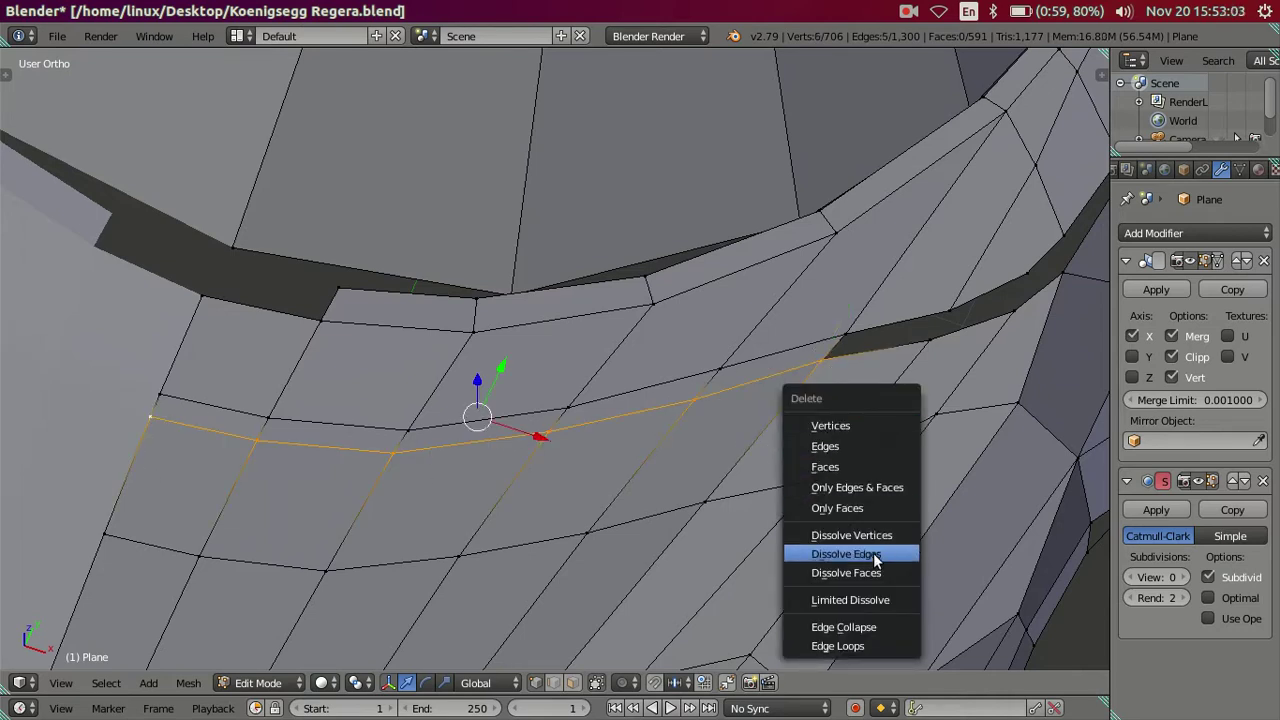
click(875, 556)
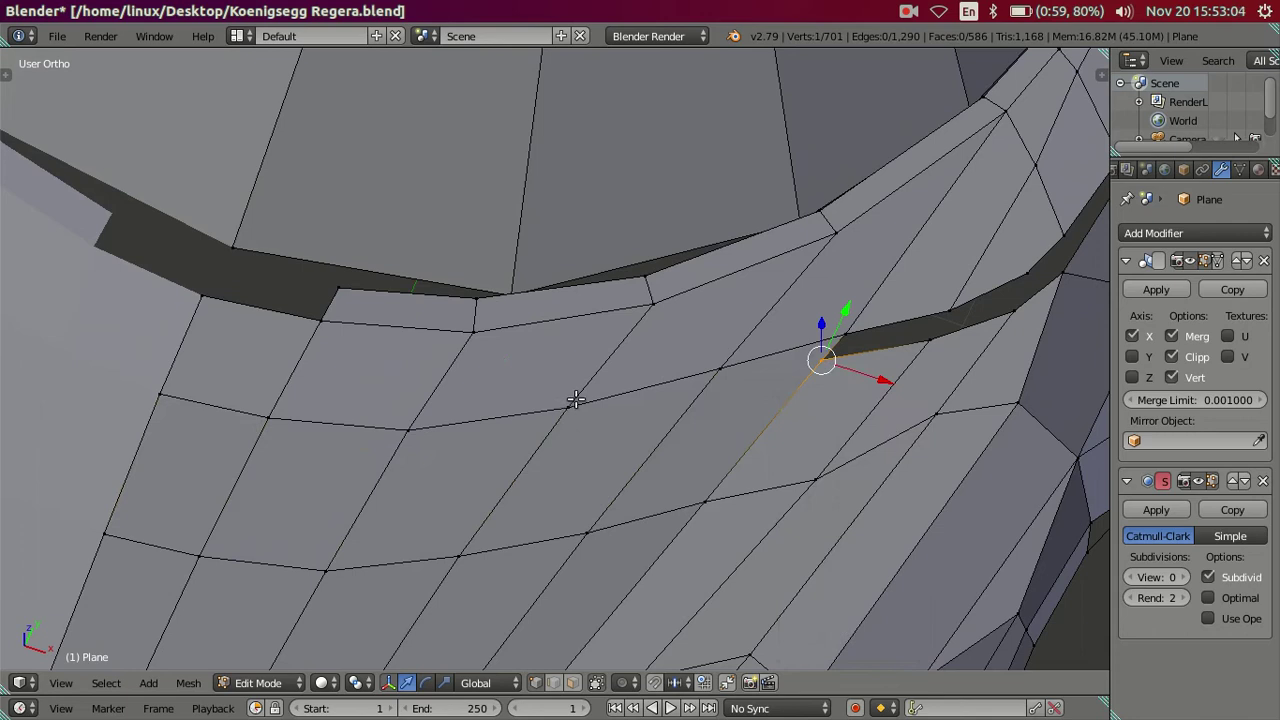
key(ctrl+r)
click(646, 420)
right_click(646, 420)
Knife an edge from the new loop's end to the windshield-corner vertex, then check the smoothing
key(k)
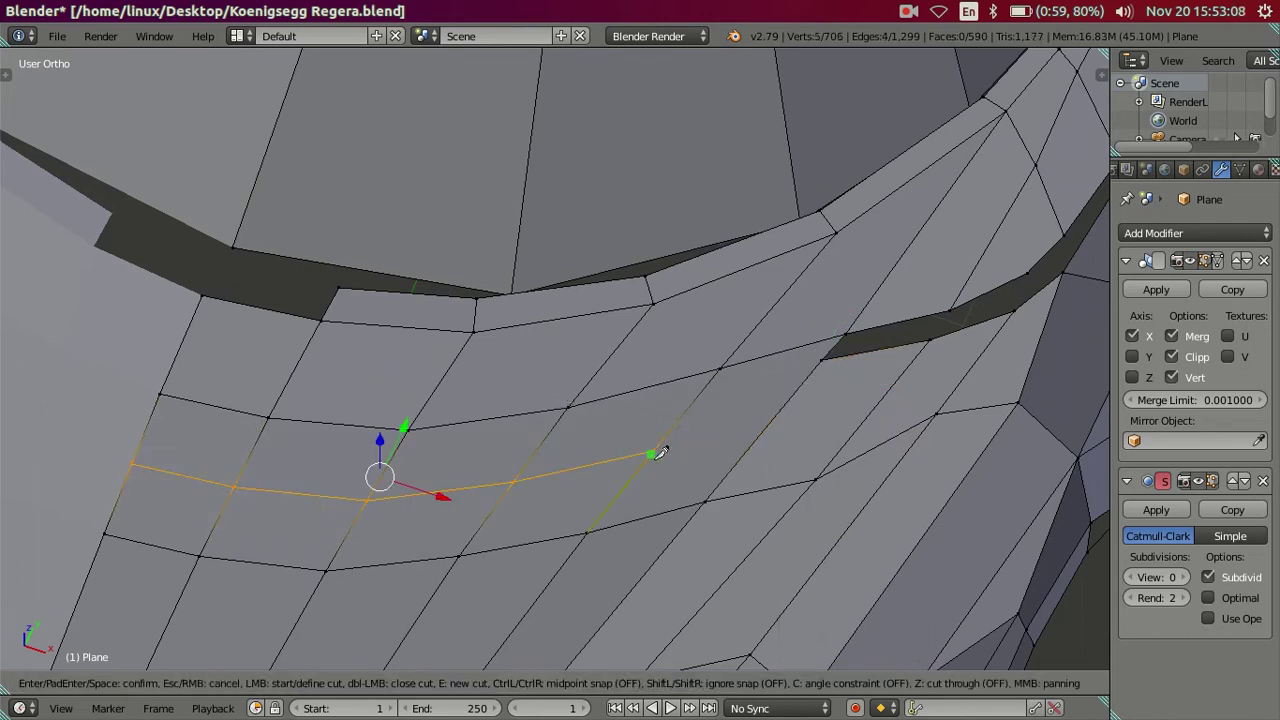
click(660, 438)
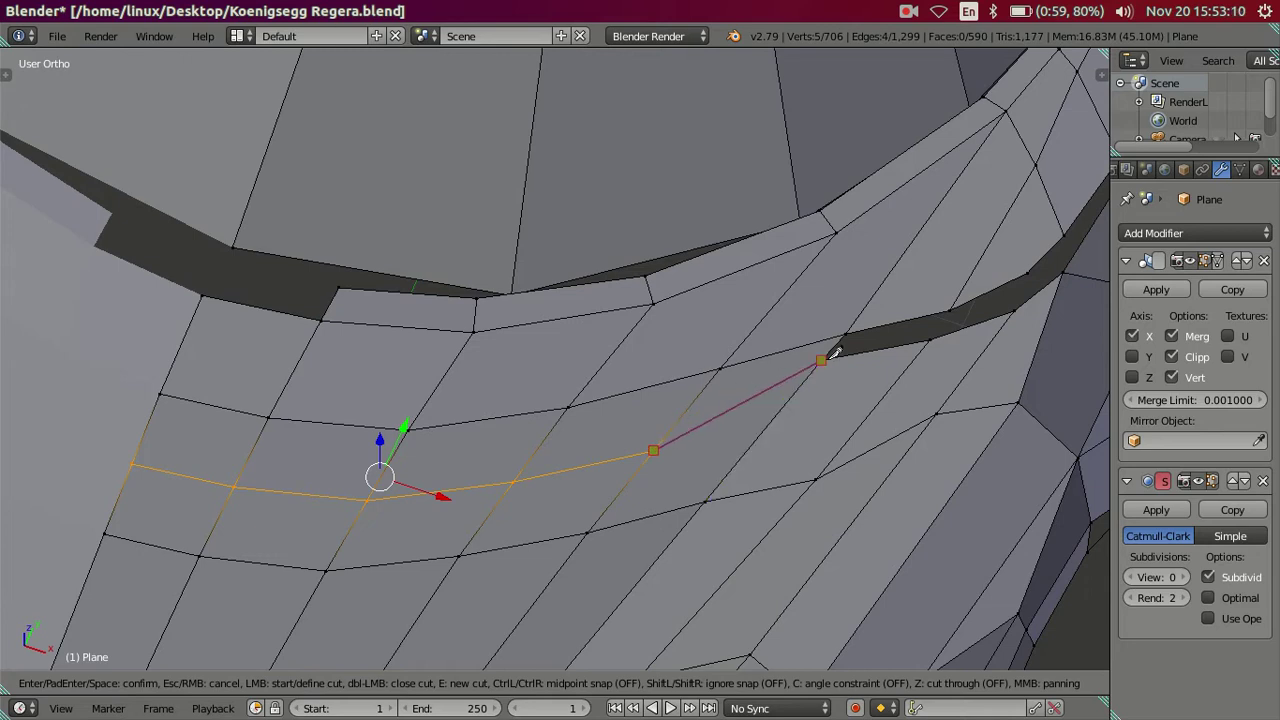
click(820, 360)
key(Return)
scroll(771, 386, down, 2)
key(Tab)
scroll(621, 425, down, 3)
mouse_move(722, 314)
middle_down()
mouse_move(809, 302)
mouse_move(858, 363)
mouse_move(867, 352)
mouse_move(847, 327)
mouse_move(760, 377)
middle_up()
key(Tab)
scroll(810, 393, up, 2)
scroll(606, 457, down, 2)
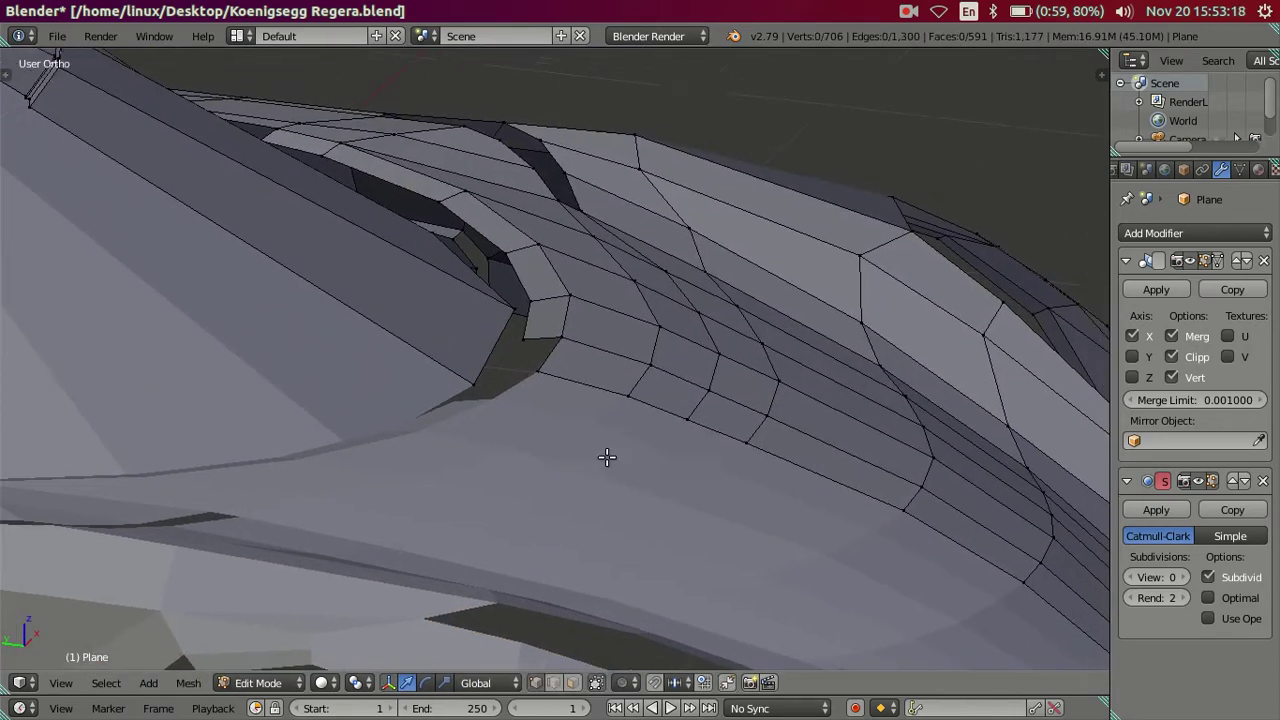
scroll(606, 457, down, 2)
scroll(694, 514, down, 2)
scroll(718, 525, down, 2)
middle_drag(674, 497, 569, 405)
scroll(654, 474, up, 3)
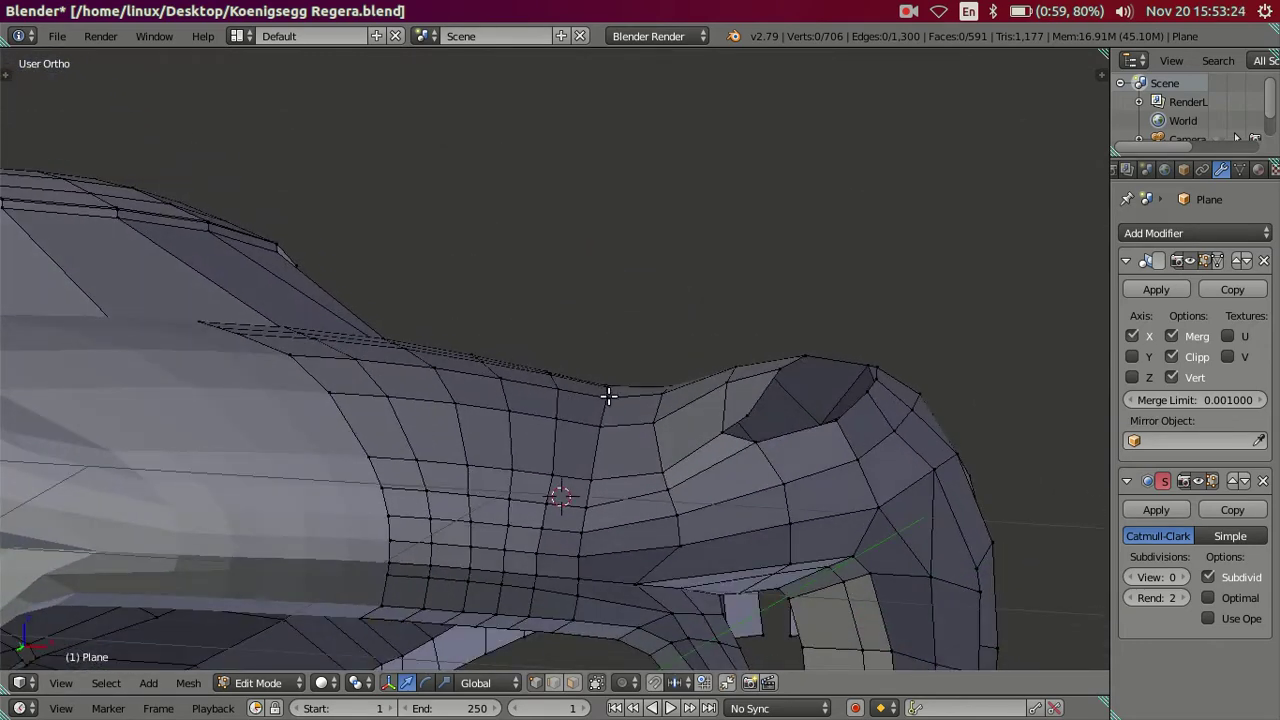
mouse_move(566, 396)
middle_down()
mouse_move(648, 449)
mouse_move(697, 449)
mouse_move(697, 466)
mouse_move(614, 476)
mouse_move(640, 491)
mouse_move(720, 491)
mouse_move(663, 480)
mouse_move(666, 594)
mouse_move(563, 529)
mouse_move(496, 578)
mouse_move(422, 530)
mouse_move(368, 463)
mouse_move(637, 354)
mouse_move(408, 486)
mouse_move(625, 468)
mouse_move(703, 419)
mouse_move(562, 420)
mouse_move(517, 466)
mouse_move(594, 439)
mouse_move(684, 458)
mouse_move(617, 486)
middle_up()
key(Tab)
key(a)
key(ctrl+s)
click(622, 463)
key(KP_1)
scroll(600, 475, up, 1)
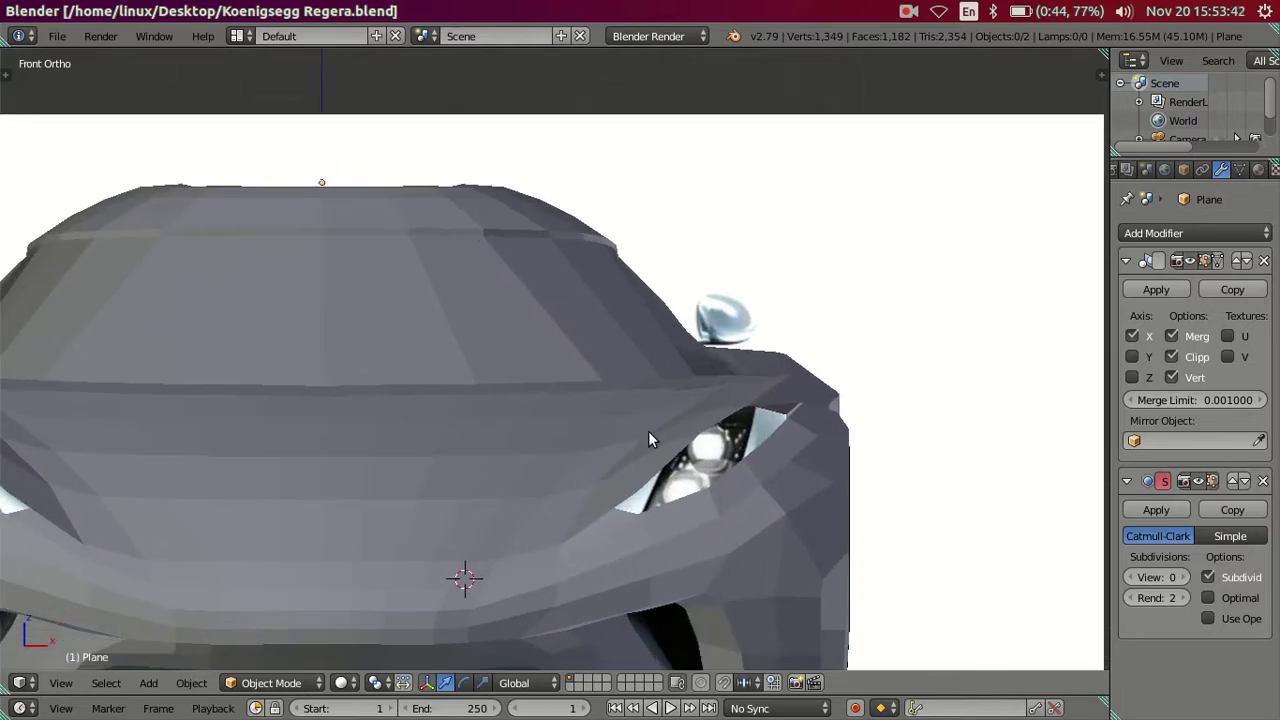
shift+middle_drag(648, 440, 654, 383)
scroll(654, 383, up, 2)
mouse_move(4, 410)
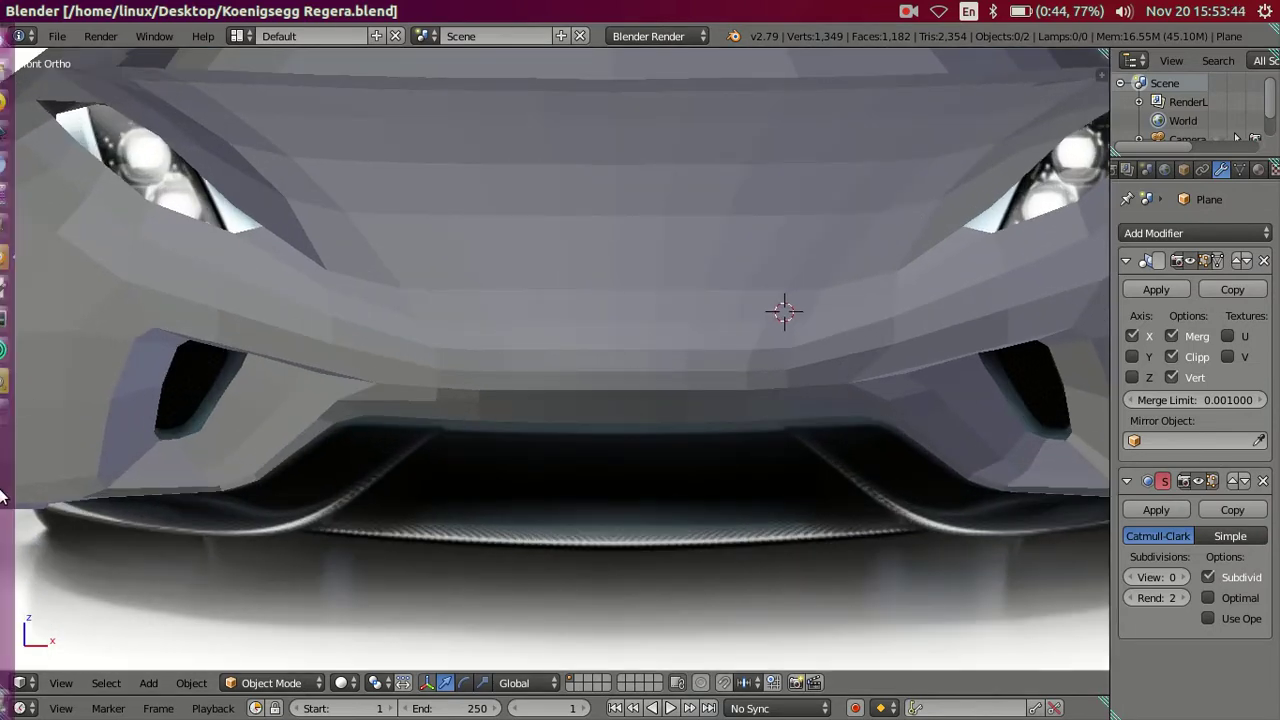
View the koenigsegg-regera-aero-package.jpg front reference photo in Image Viewer, then return to Blender
click(14, 390)
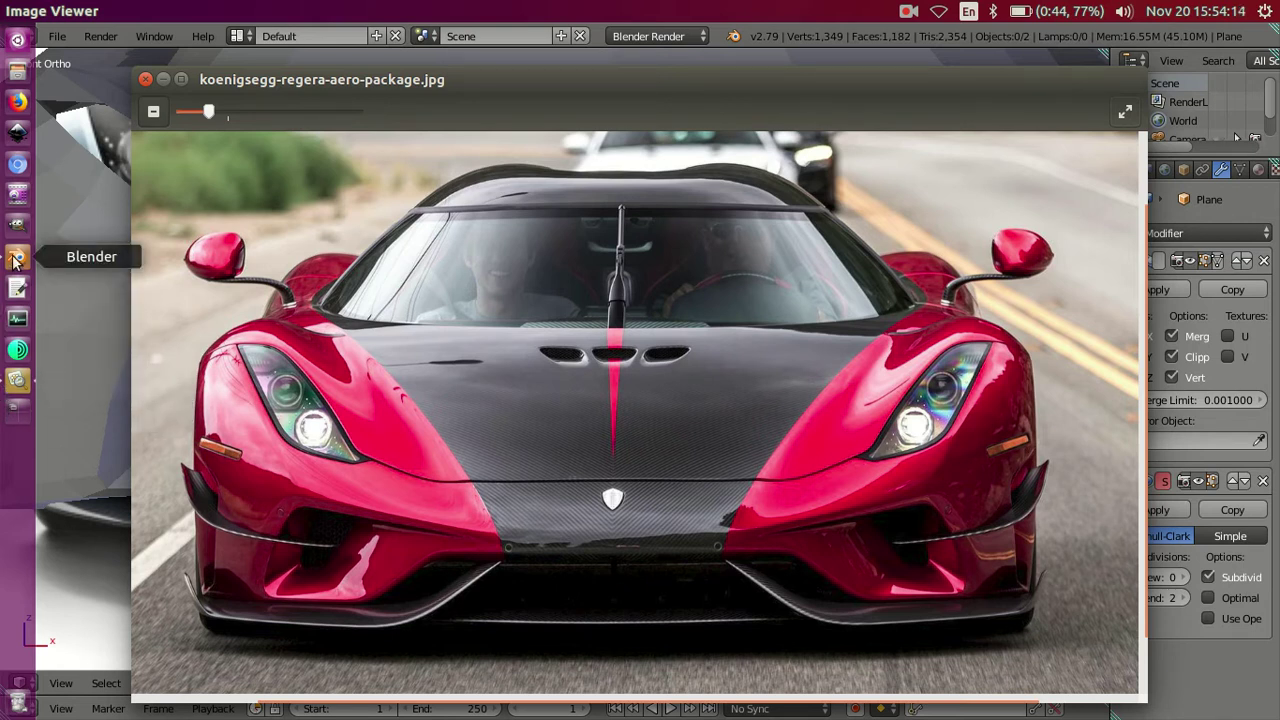
click(17, 257)
In Edit Mode from the front view, select the nose panel's bottom edge loops and move them vertically
scroll(438, 292, down, 4)
scroll(520, 364, down, 2)
scroll(636, 380, up, 5)
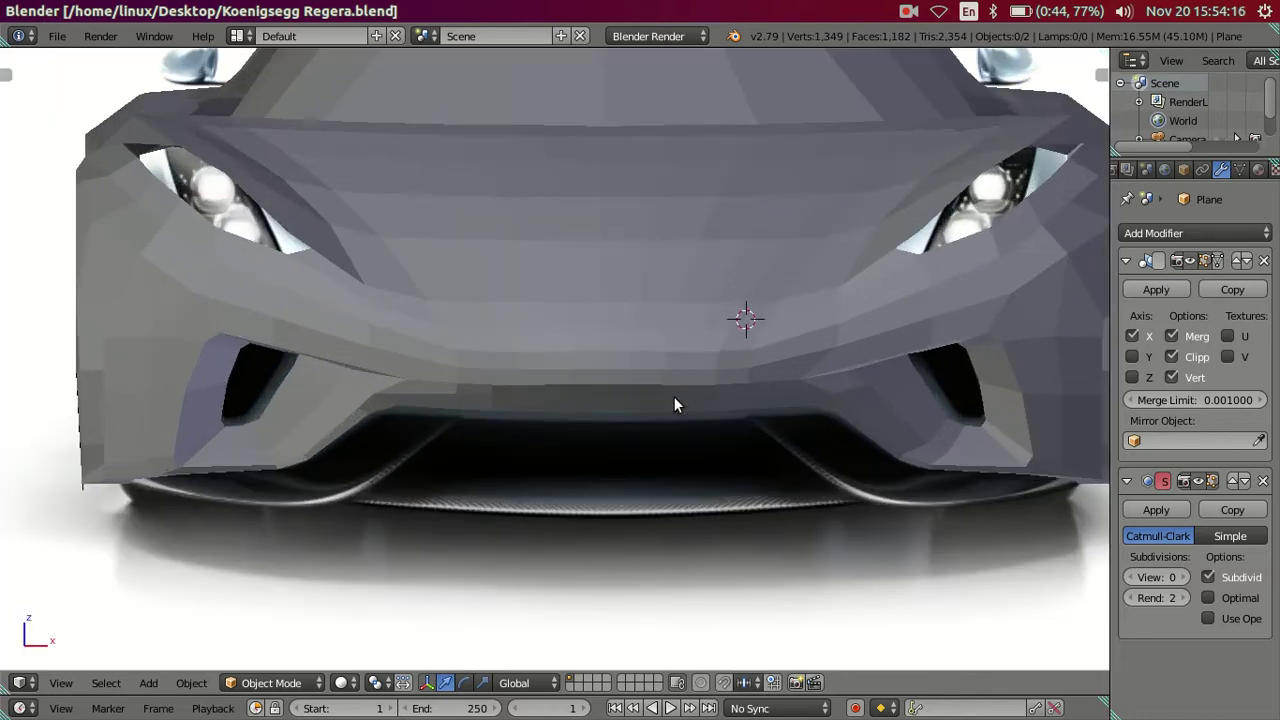
scroll(728, 465, down, 1)
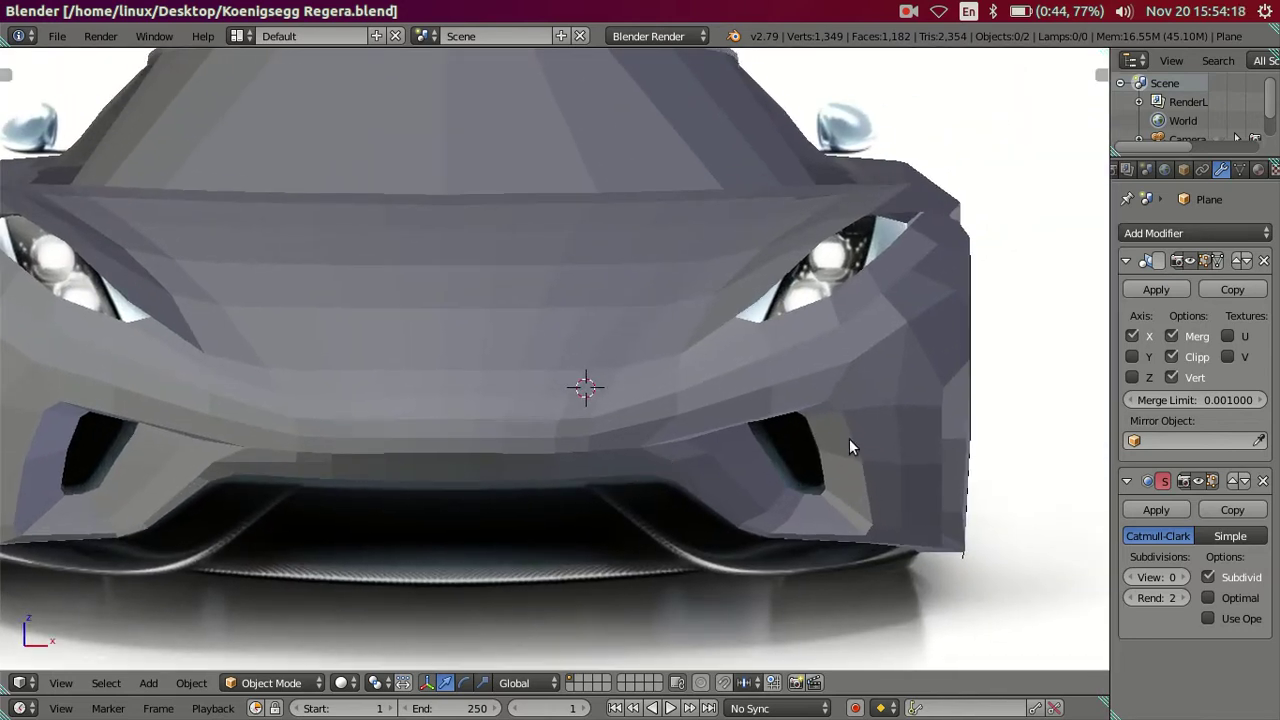
scroll(782, 452, down, 1)
scroll(760, 450, down, 2)
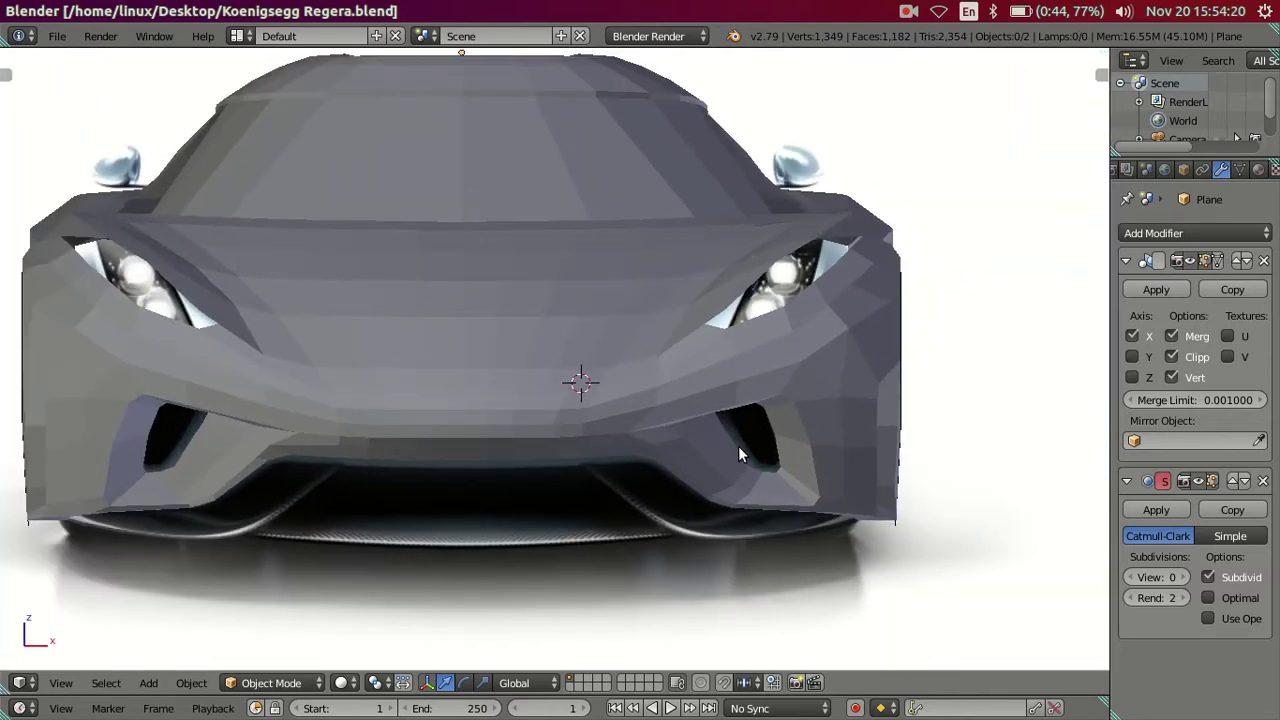
key(Tab)
key(KP_1)
scroll(738, 446, up, 4)
right_click(572, 504)
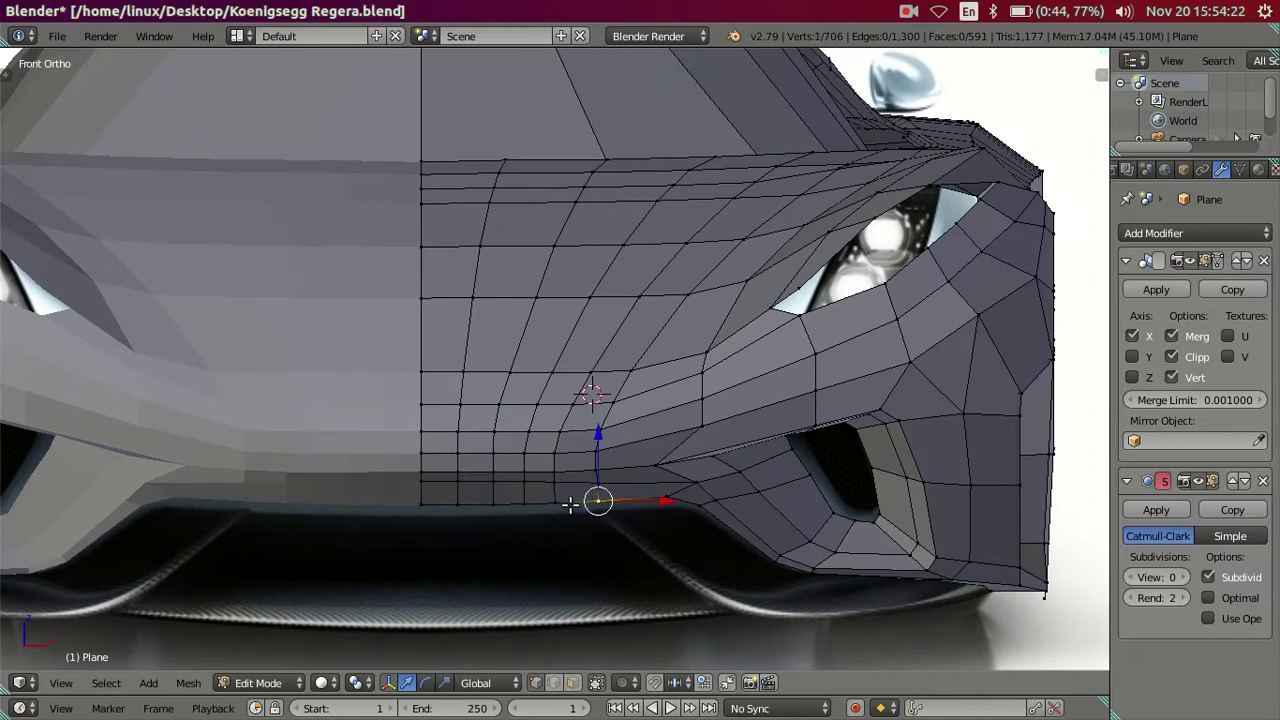
middle_drag(563, 502, 570, 324)
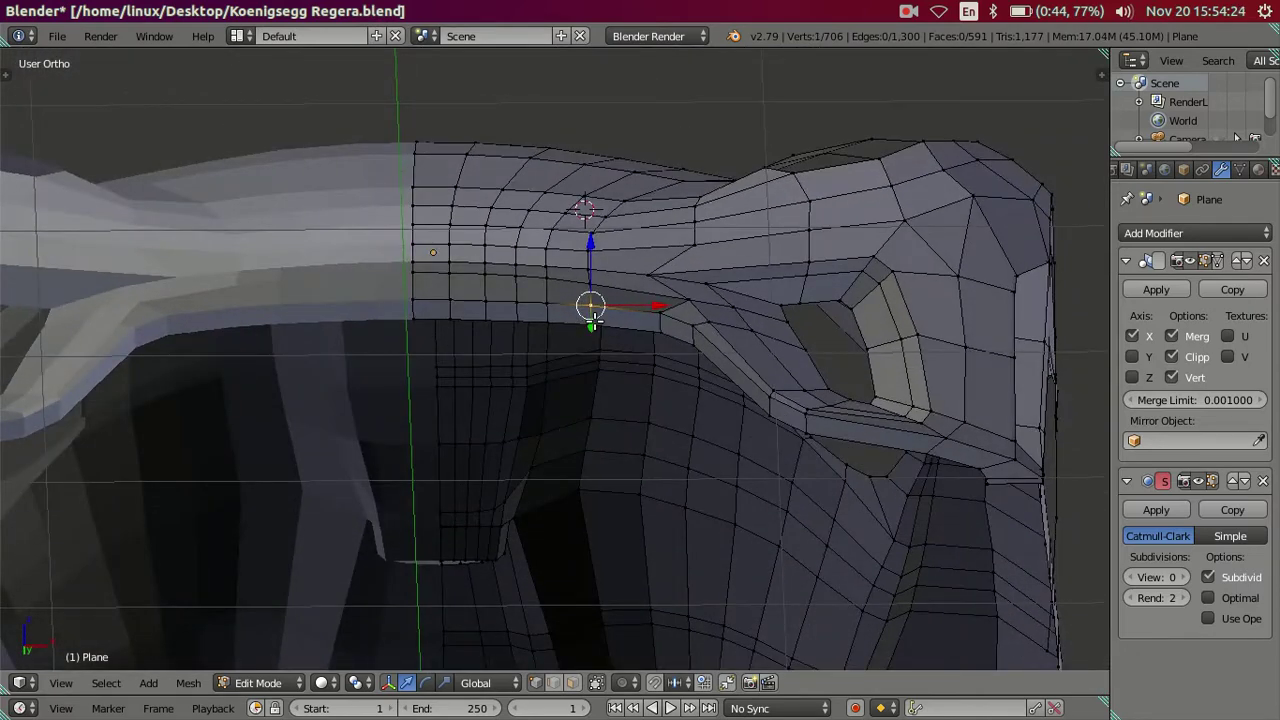
scroll(560, 312, up, 3)
alt+right_click(316, 261)
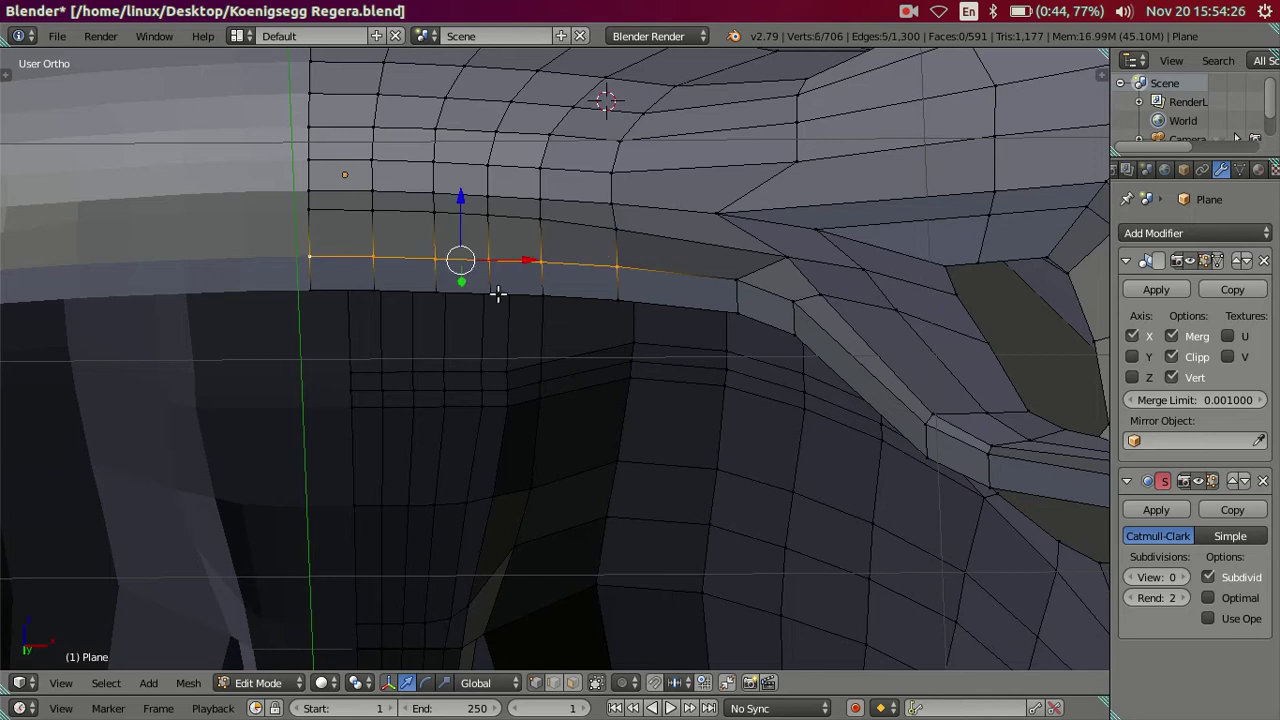
shift+right_click(605, 296)
alt+shift+right_click(293, 289)
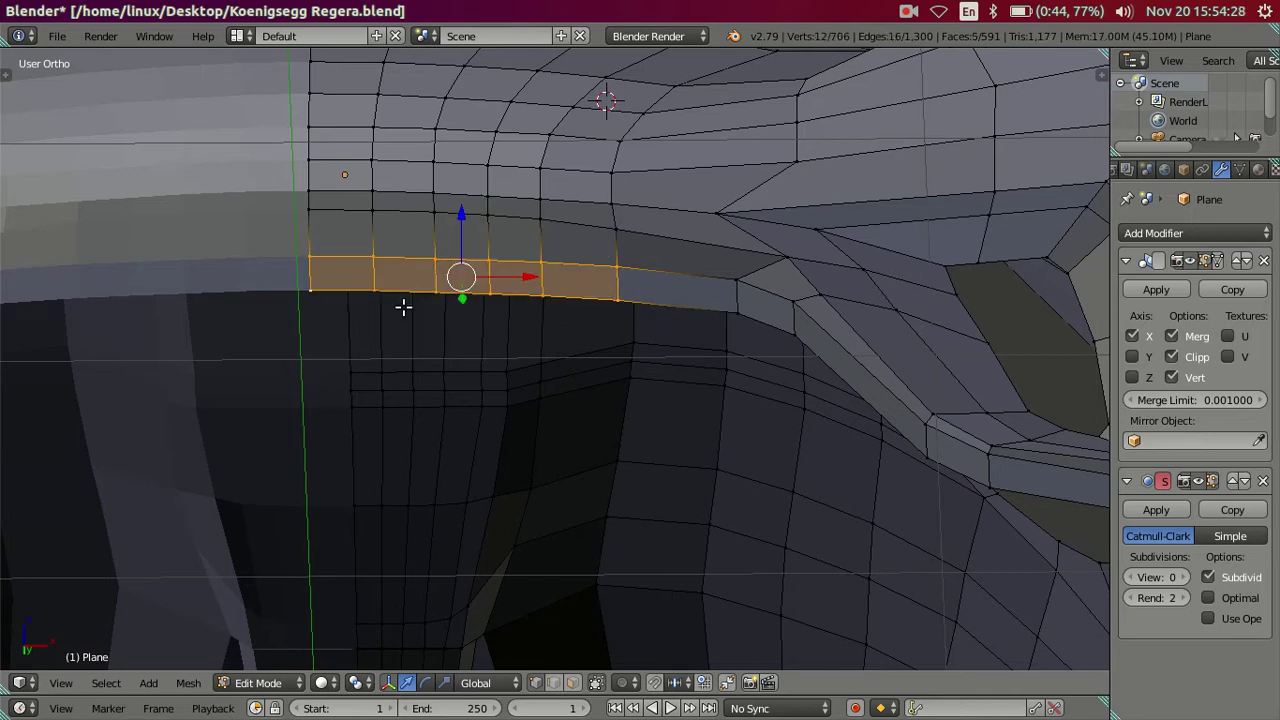
key(KP_1)
shift+scroll(440, 440, down, 3)
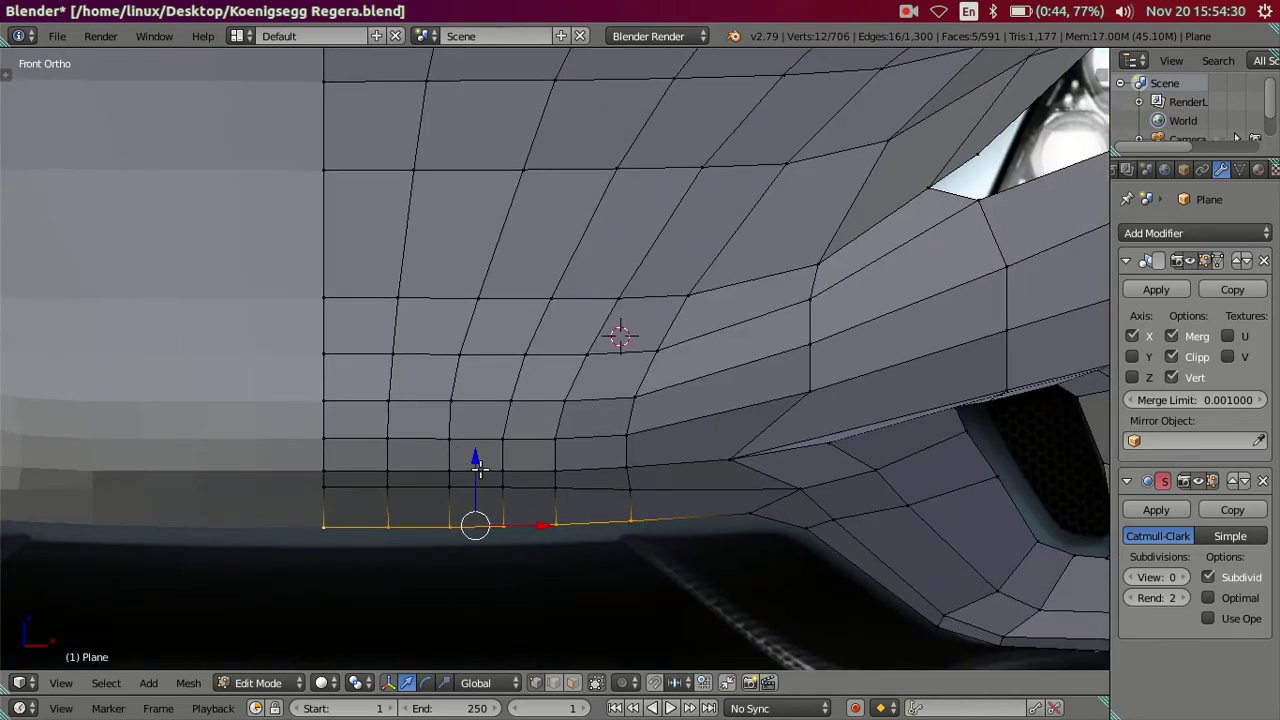
key(g)
key(z)
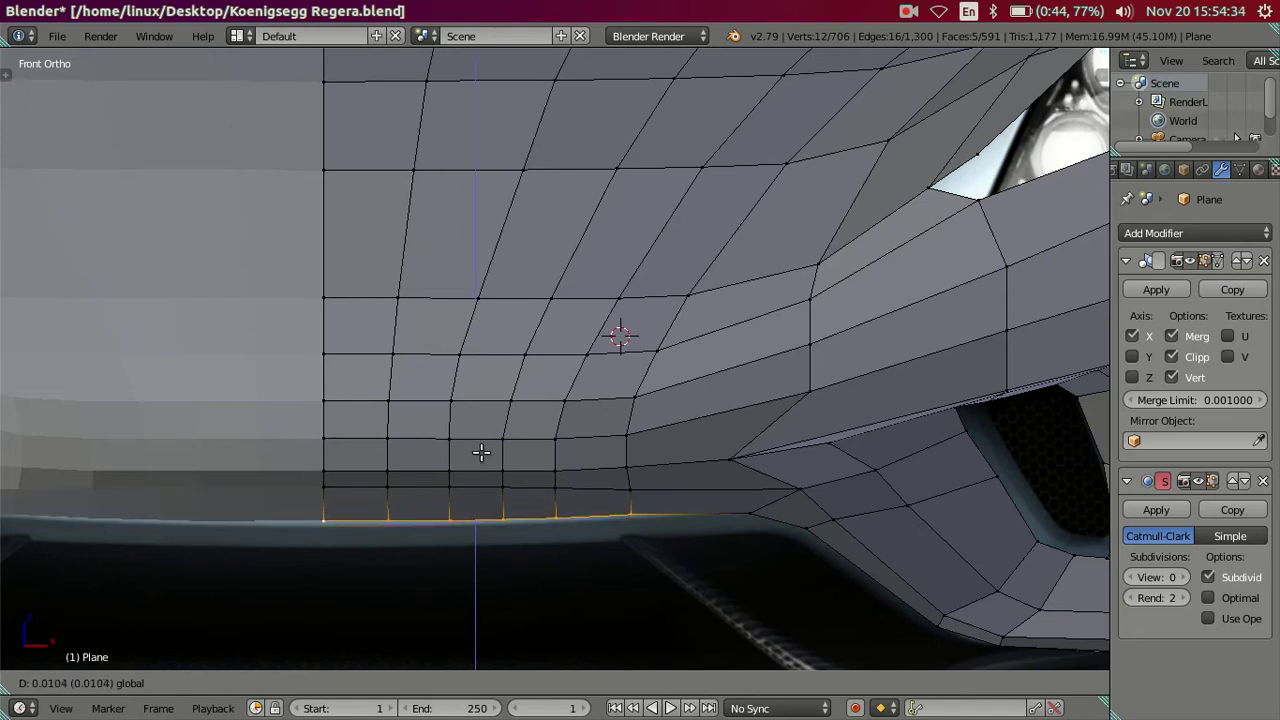
click(483, 455)
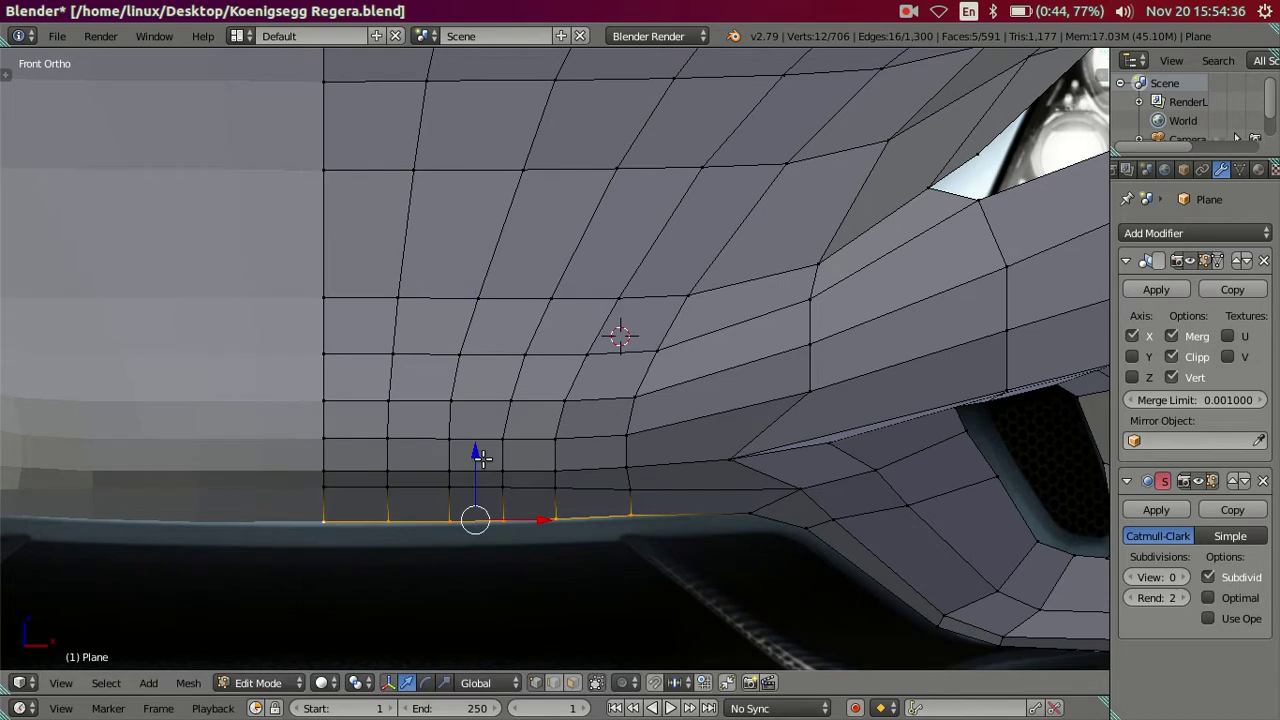
Deselect the outer vertices and nudge the remaining lower-edge vertices vertically in two smaller steps
middle_drag(483, 455, 545, 322)
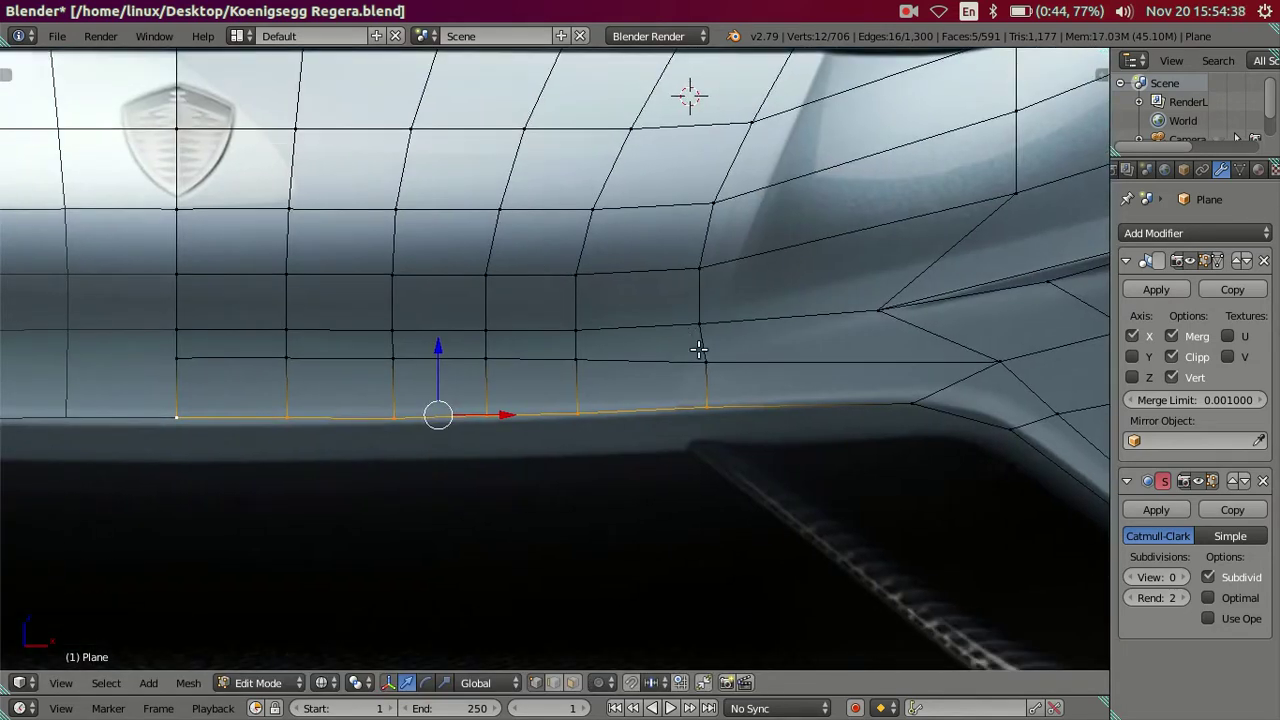
key(c)
middle_click(709, 400)
right_click(709, 401)
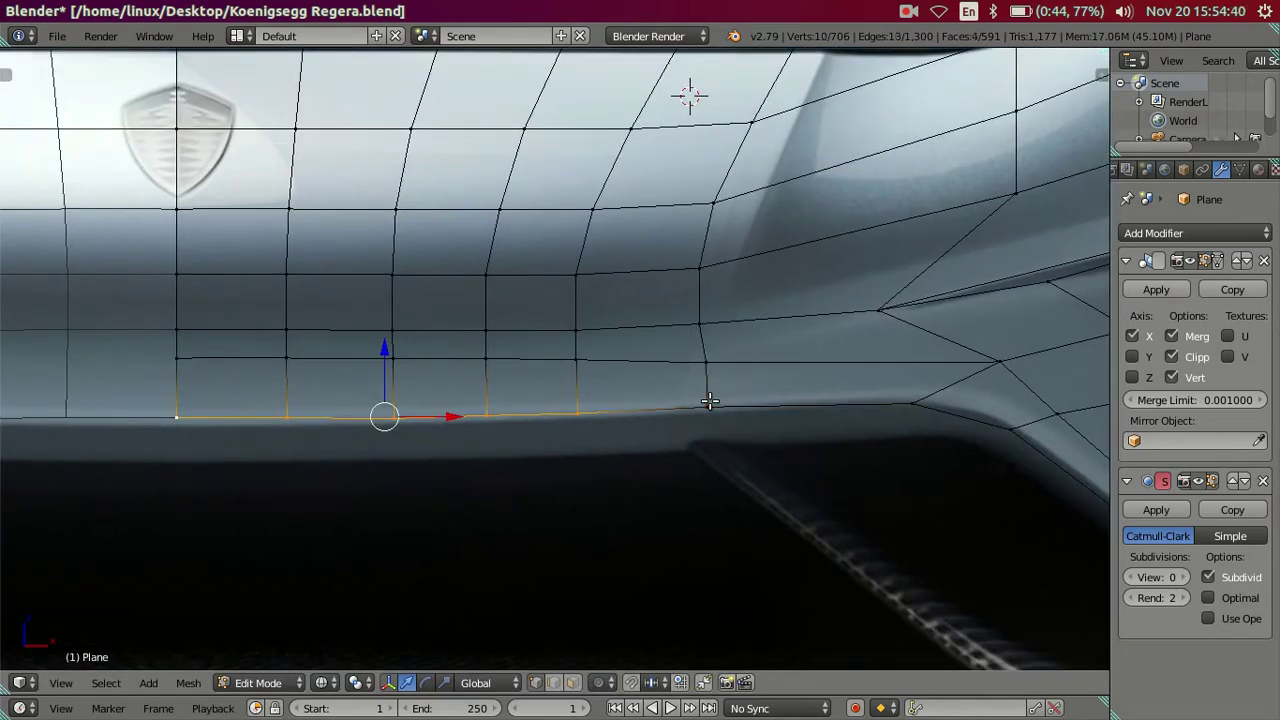
key(g)
key(z)
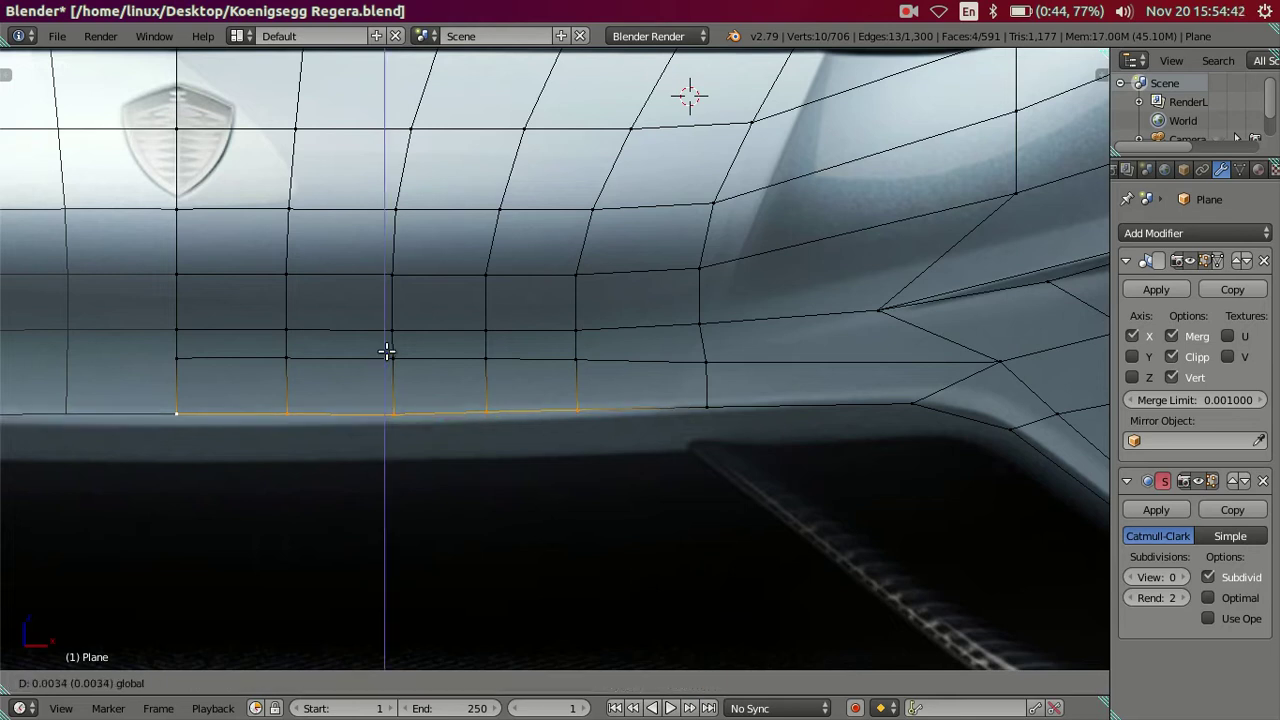
click(386, 351)
key(c)
middle_drag(500, 394, 606, 423)
right_click(606, 423)
key(g)
key(z)
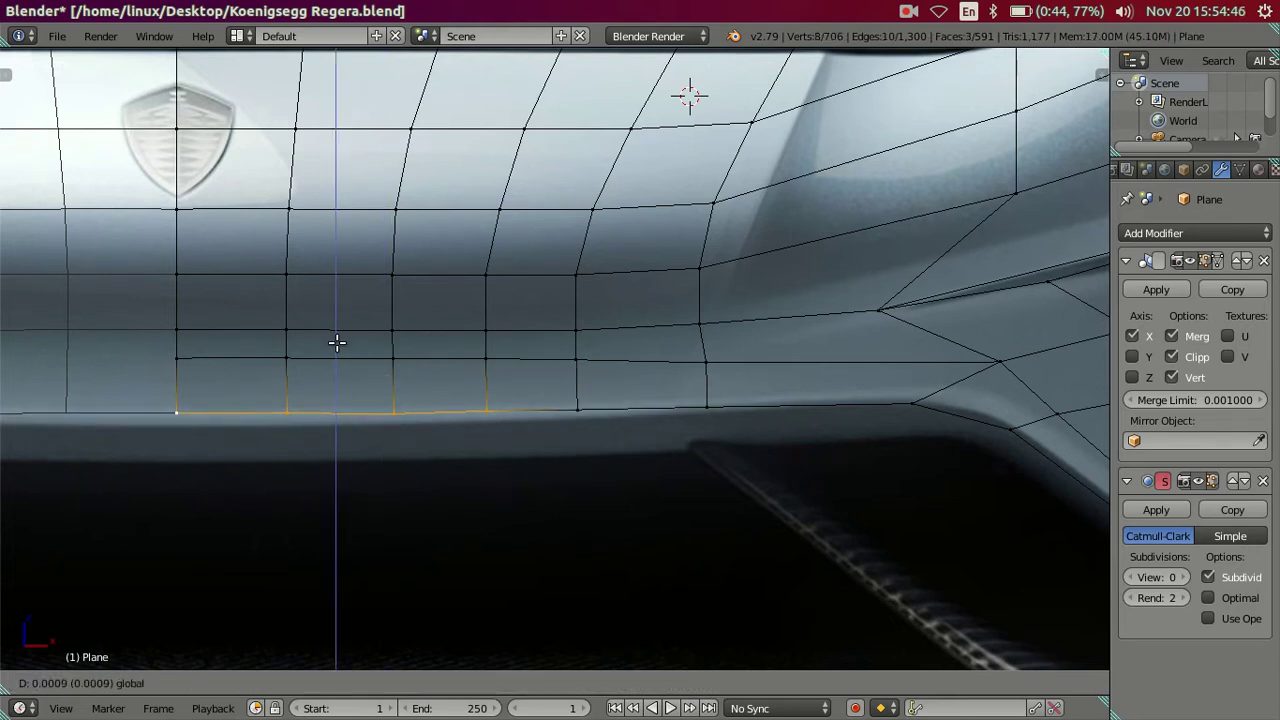
click(411, 390)
Drop the next right vertex and give the centre vertices a final 0.0009 vertical nudge
key(c)
middle_click(514, 408)
right_click(511, 406)
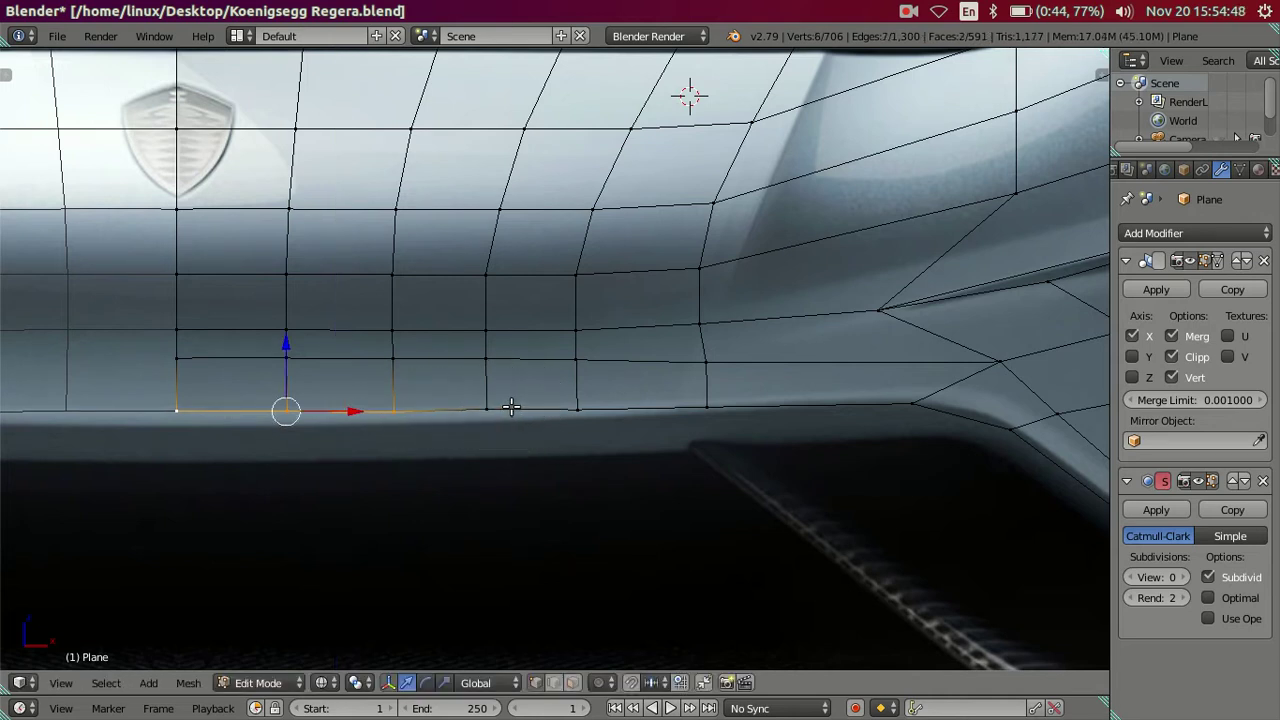
key(g)
key(z)
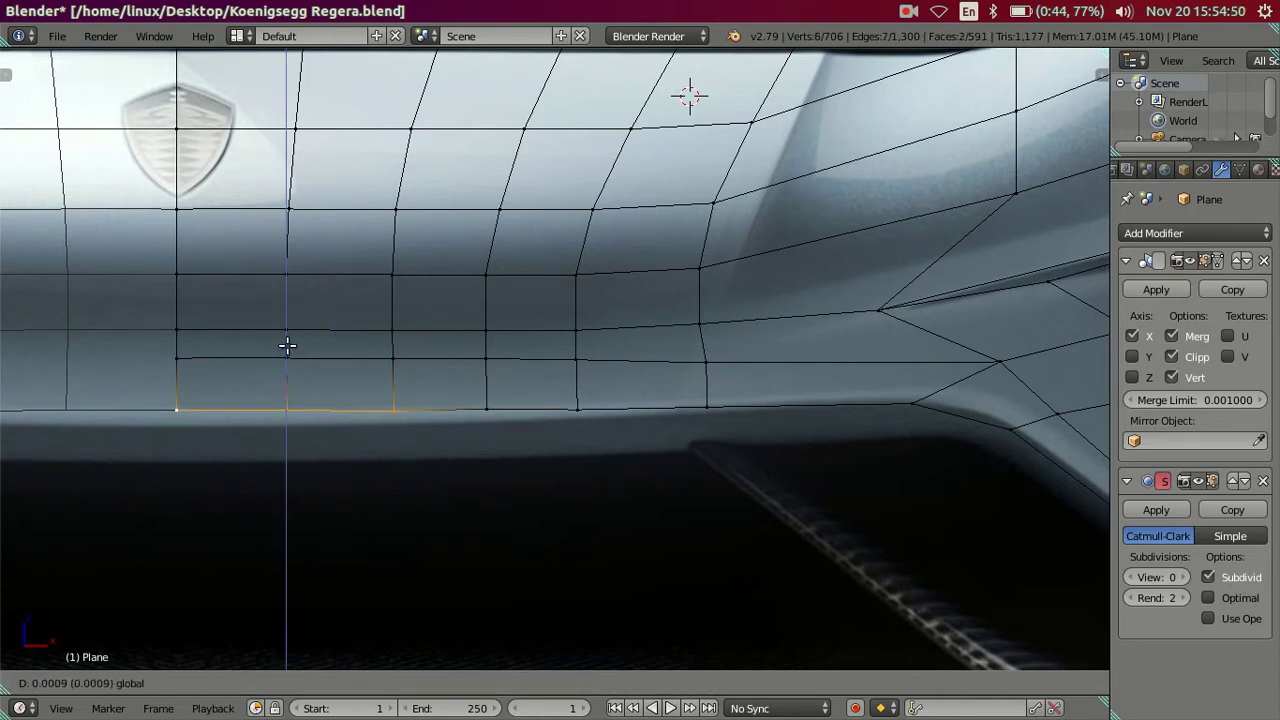
click(286, 345)
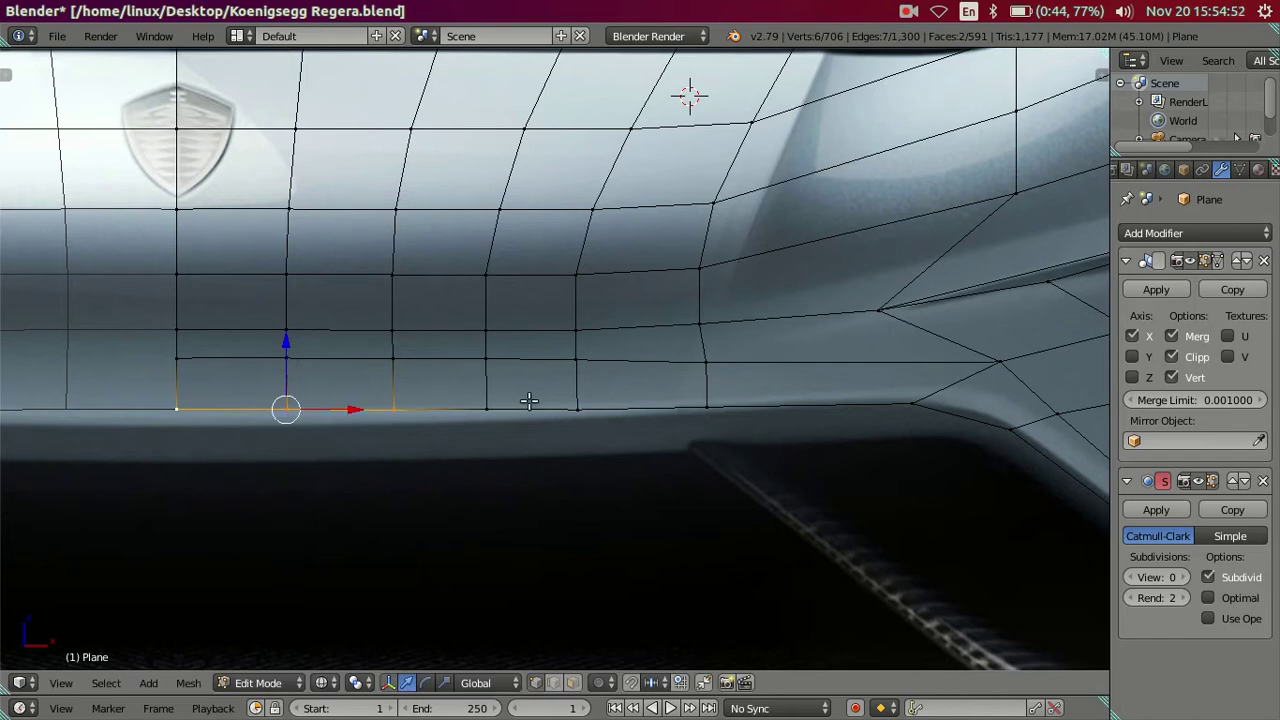
key(a)
scroll(530, 405, down, 3)
scroll(559, 406, down, 3)
Switch to the right side view with rendered preview and re-enter Edit Mode in wireframe
mouse_move(608, 449)
middle_down()
mouse_move(608, 360)
mouse_move(574, 294)
mouse_move(558, 352)
mouse_move(571, 423)
mouse_move(617, 380)
mouse_move(686, 434)
mouse_move(486, 406)
mouse_move(586, 409)
mouse_move(479, 404)
mouse_move(537, 420)
mouse_move(519, 472)
middle_up()
key(Tab)
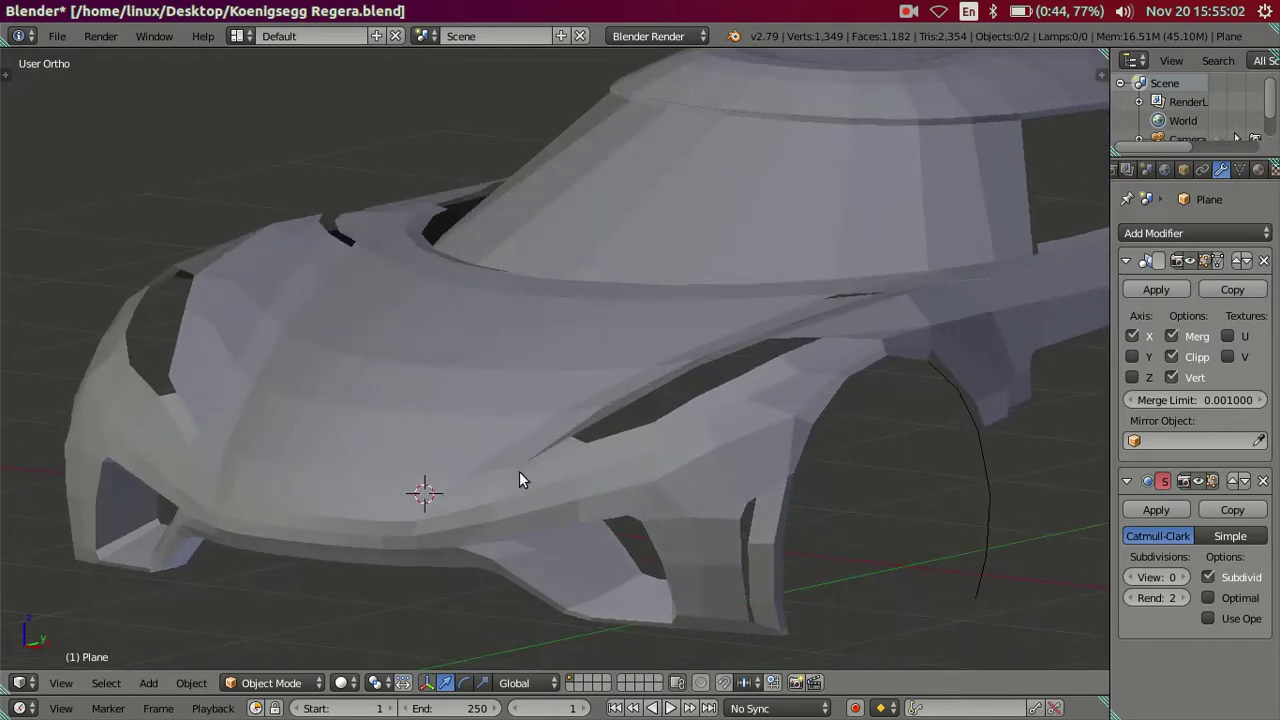
key(KP_3)
key(shift+z)
scroll(492, 500, up, 2)
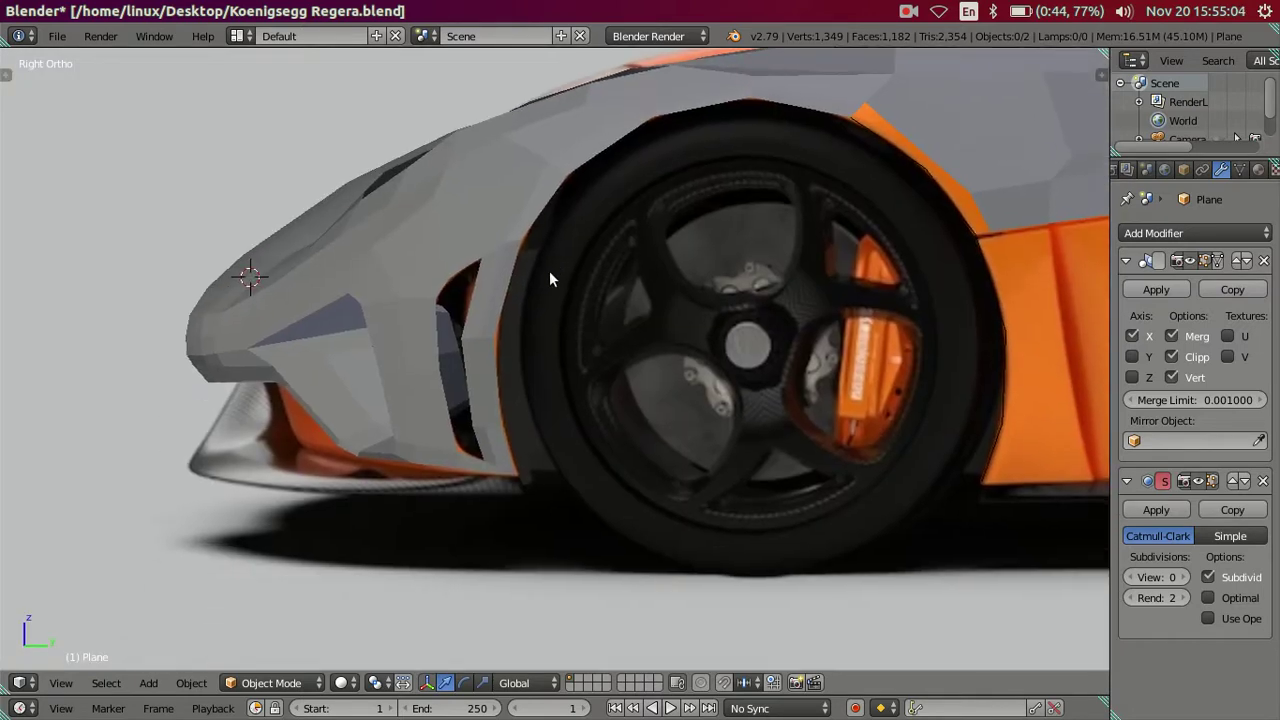
scroll(530, 340, up, 2)
key(Tab)
scroll(471, 457, up, 1)
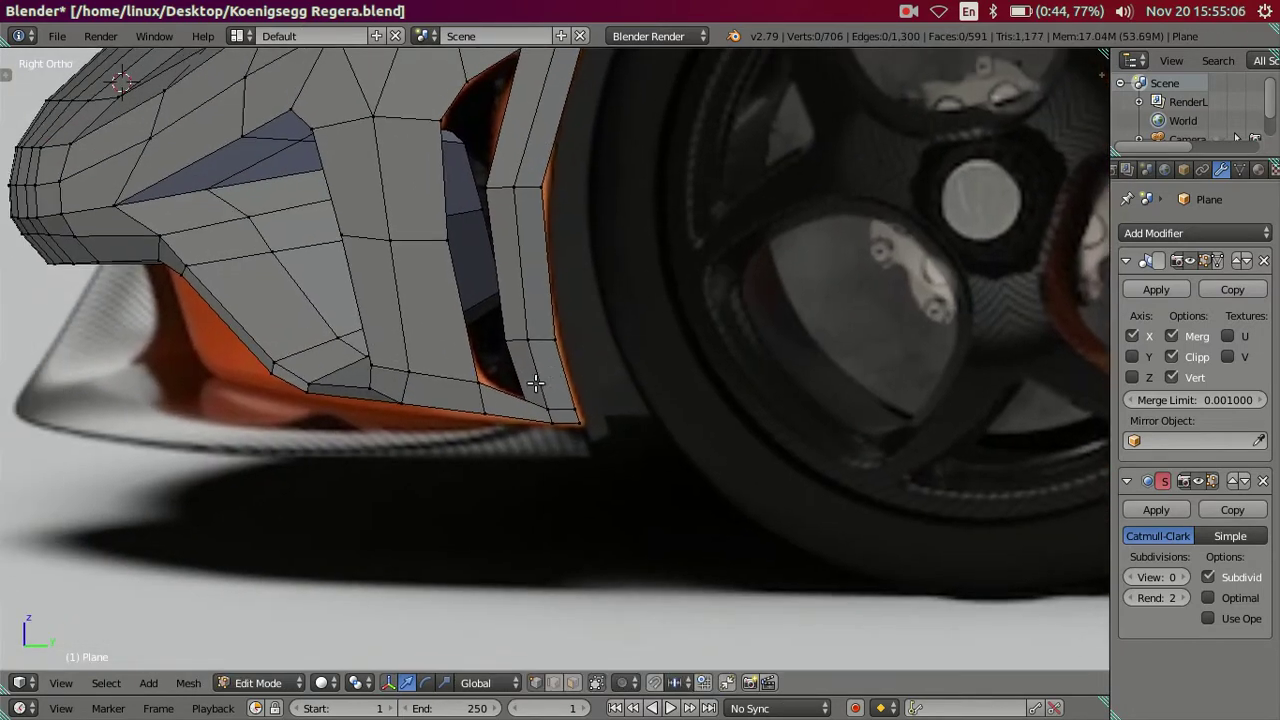
scroll(531, 374, up, 2)
scroll(517, 418, up, 1)
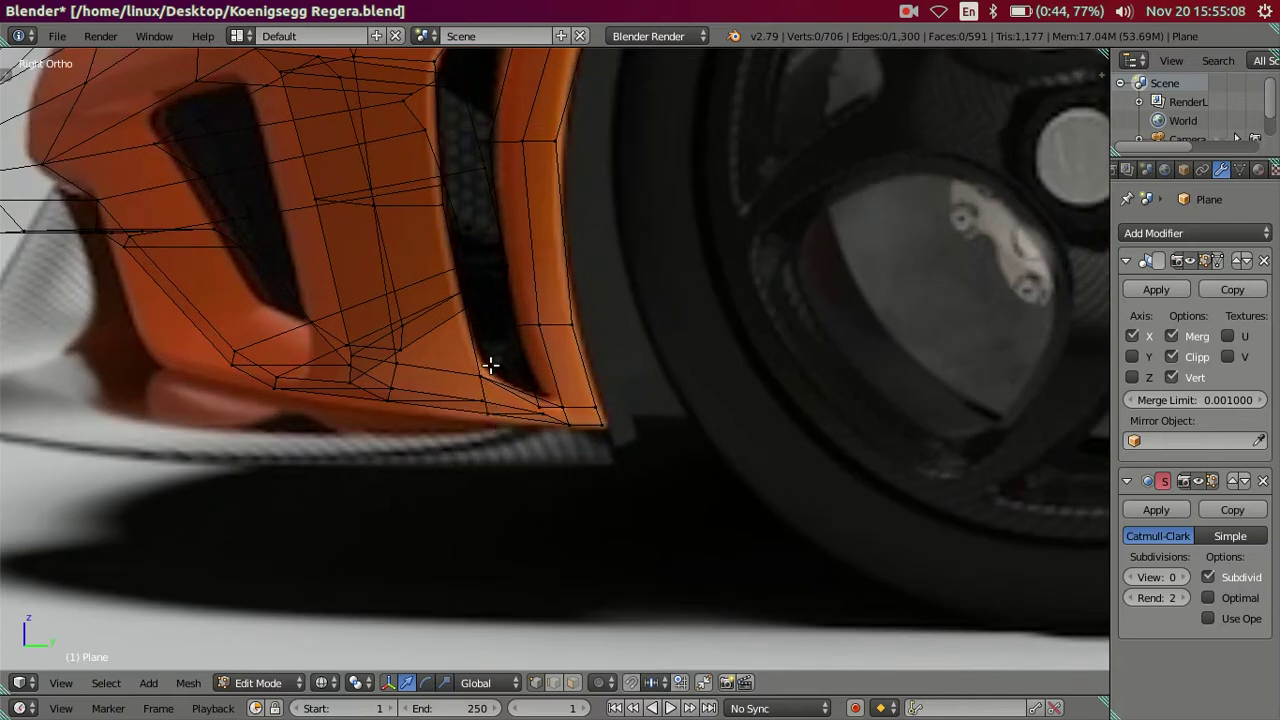
key(z)
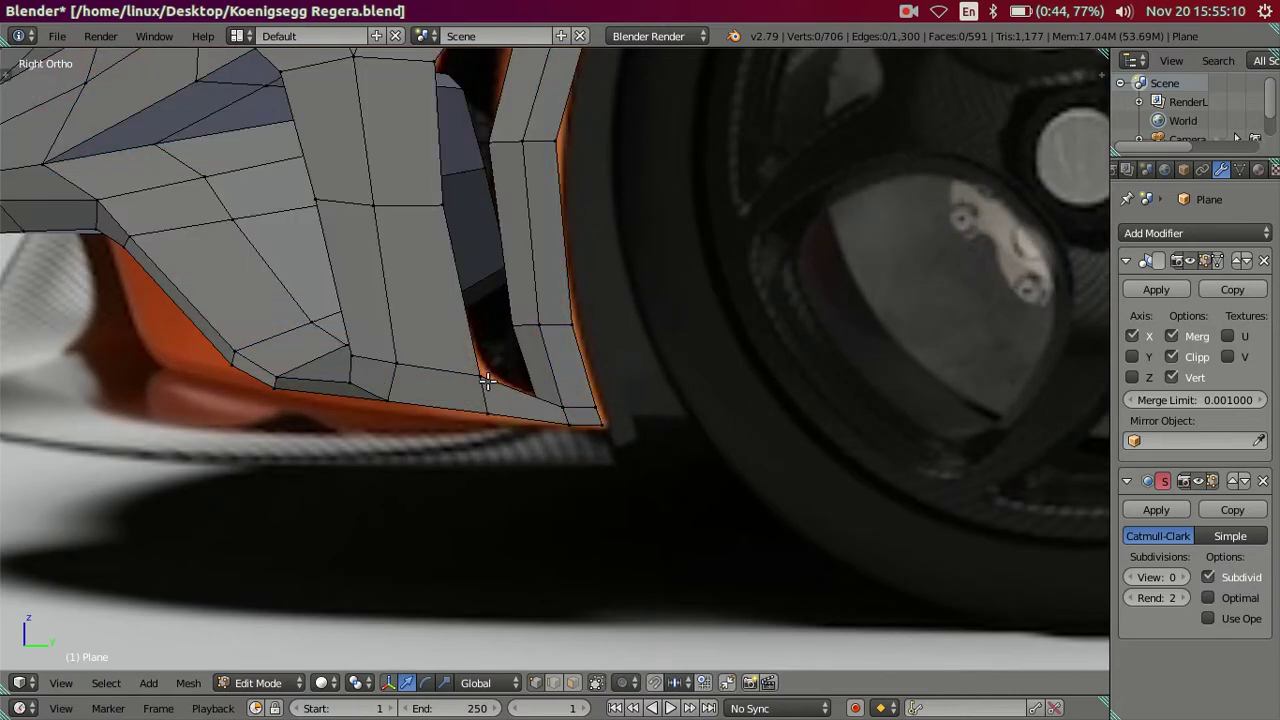
mouse_move(491, 414)
middle_down()
mouse_move(474, 443)
mouse_move(557, 437)
mouse_move(727, 512)
mouse_move(580, 363)
middle_up()
key(z)
Select the intake strip's bottom vertices and lift them vertically toward the reference
key(c)
drag(751, 494, 749, 500)
right_click(754, 481)
key(KP_3)
scroll(670, 470, up, 2)
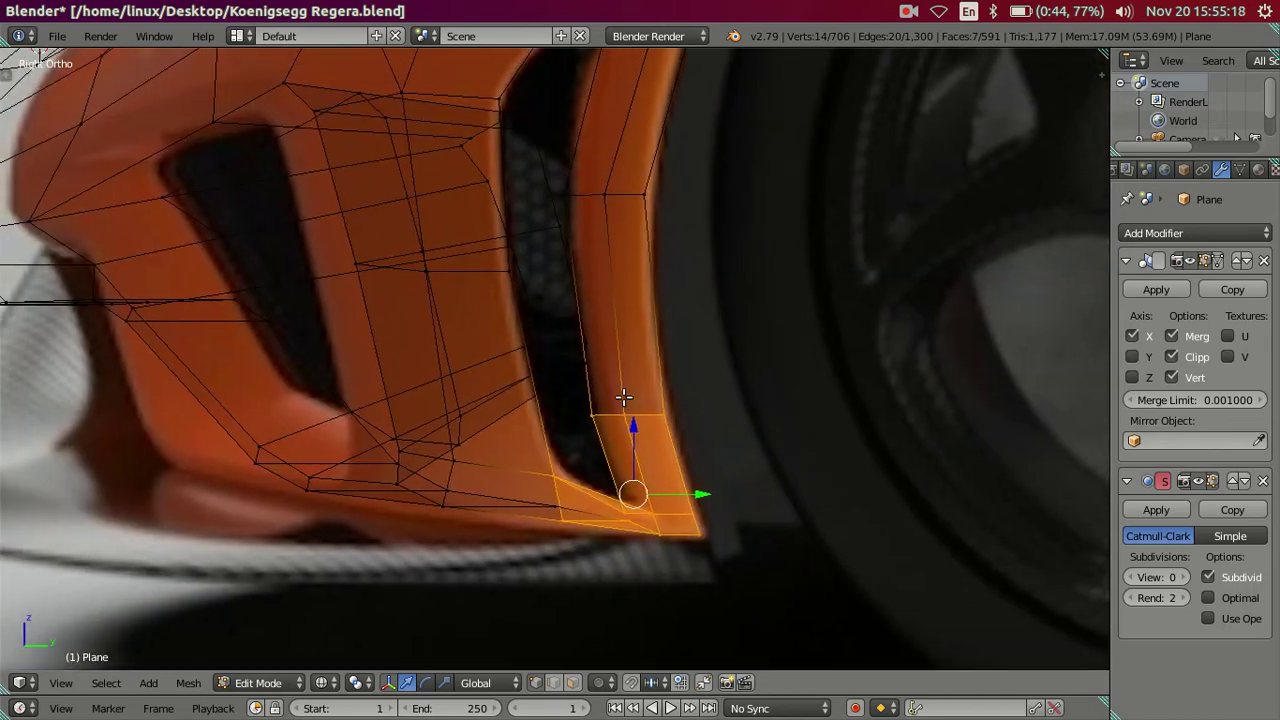
drag(634, 430, 626, 418)
shift+right_click(550, 503)
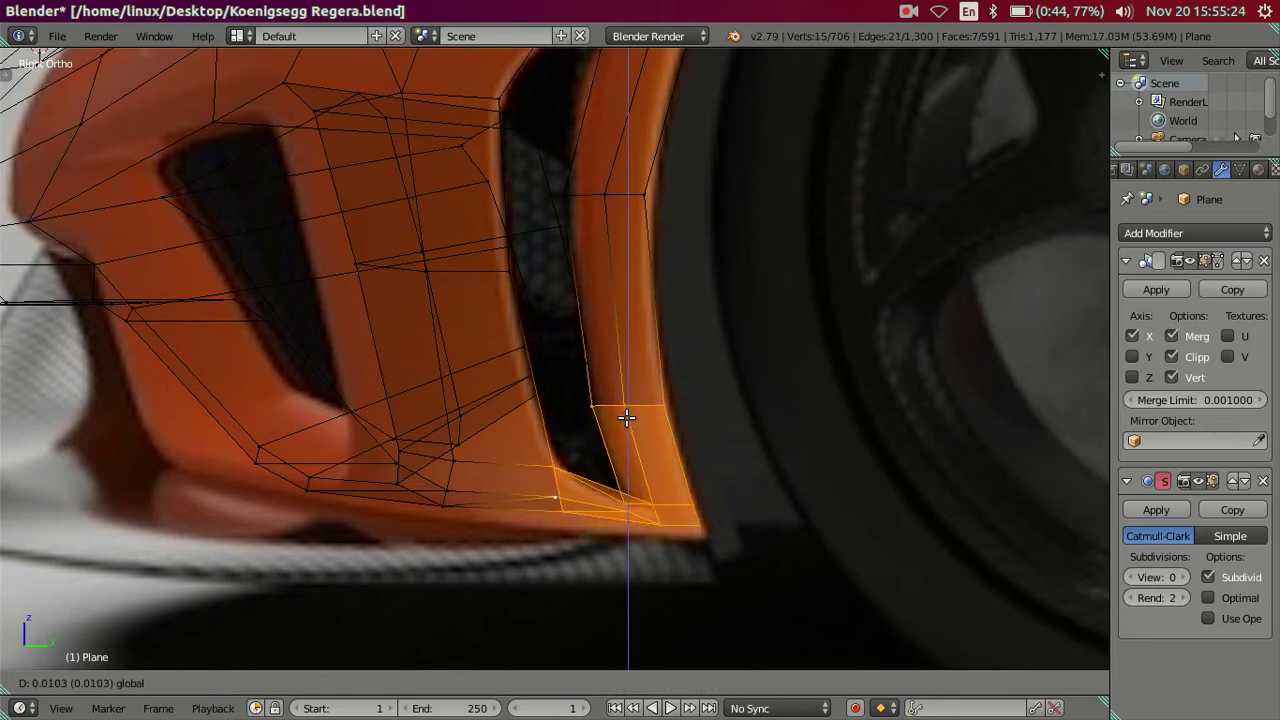
click(626, 418)
Deselect the strip's lower-left vertices, raise the rest slightly, and return to Object Mode
key(c)
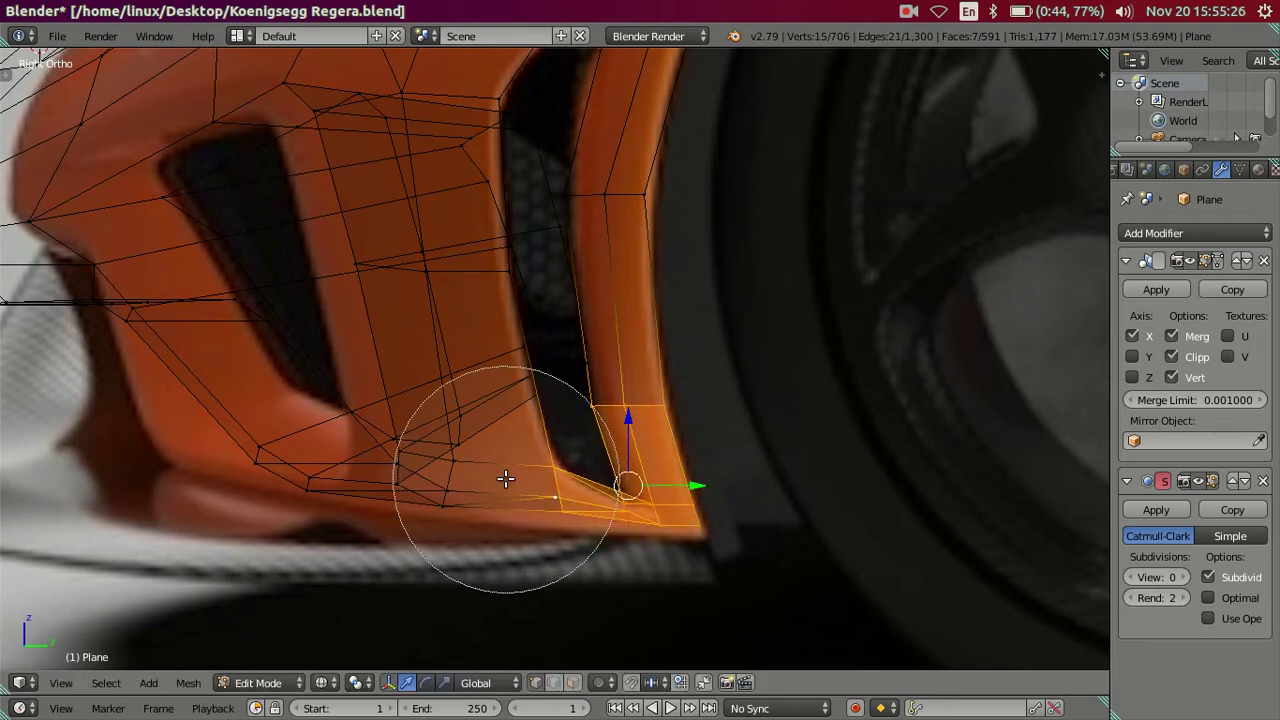
middle_drag(508, 477, 486, 503)
key(Escape)
mouse_move(651, 418)
mouse_down()
mouse_move(647, 404)
mouse_move(631, 408)
mouse_up()
key(a)
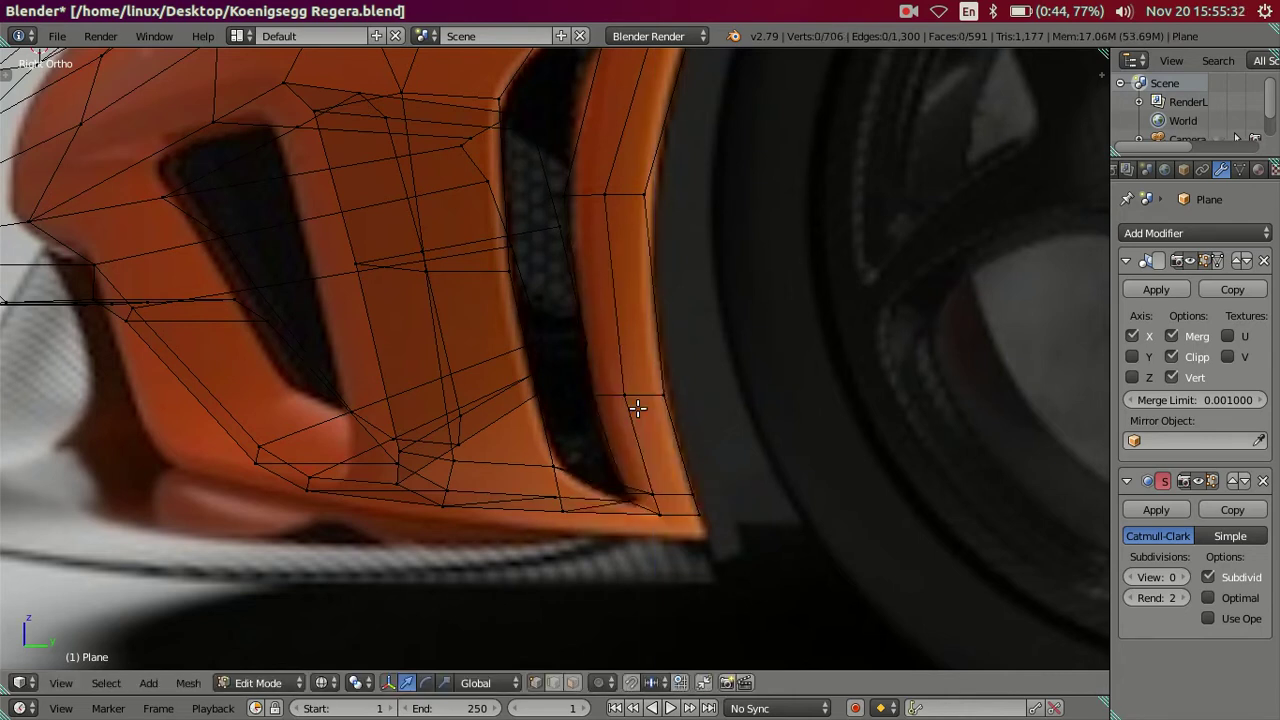
key(z)
scroll(600, 412, down, 5)
key(Tab)
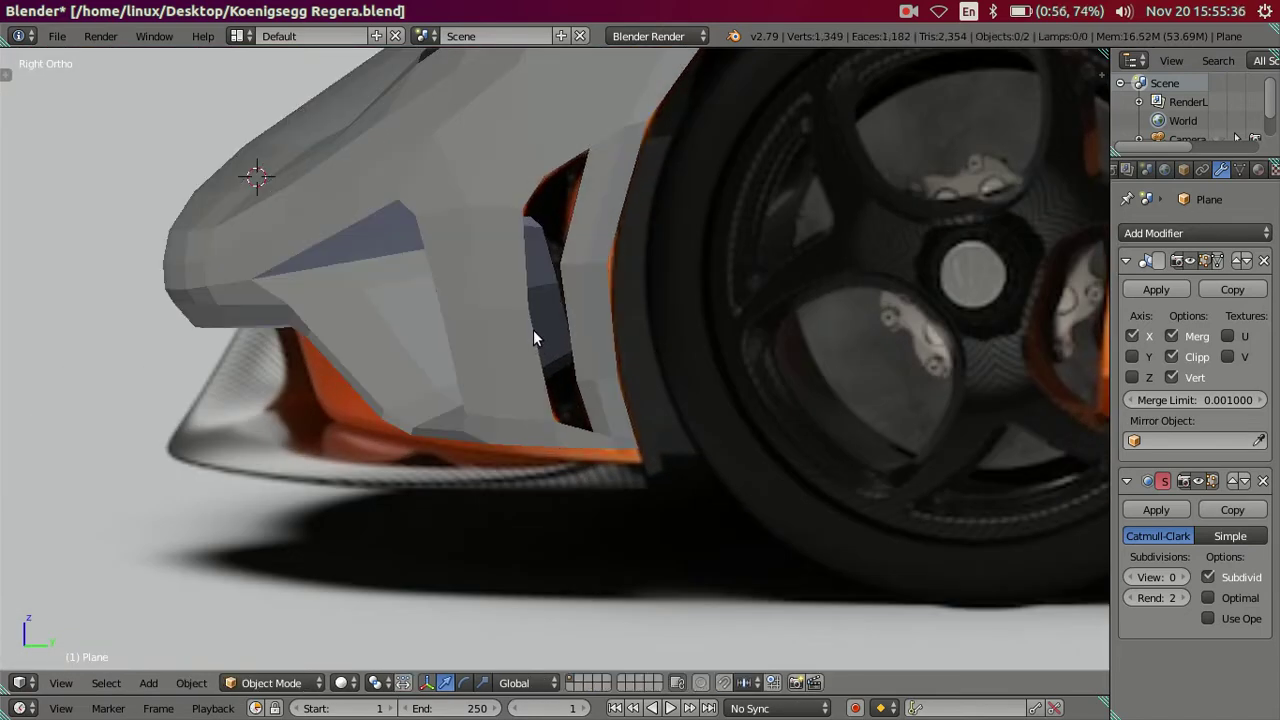
From the front view in Edit Mode, paint-select the vertices along the bumper's lower edge
middle_drag(533, 337, 727, 342)
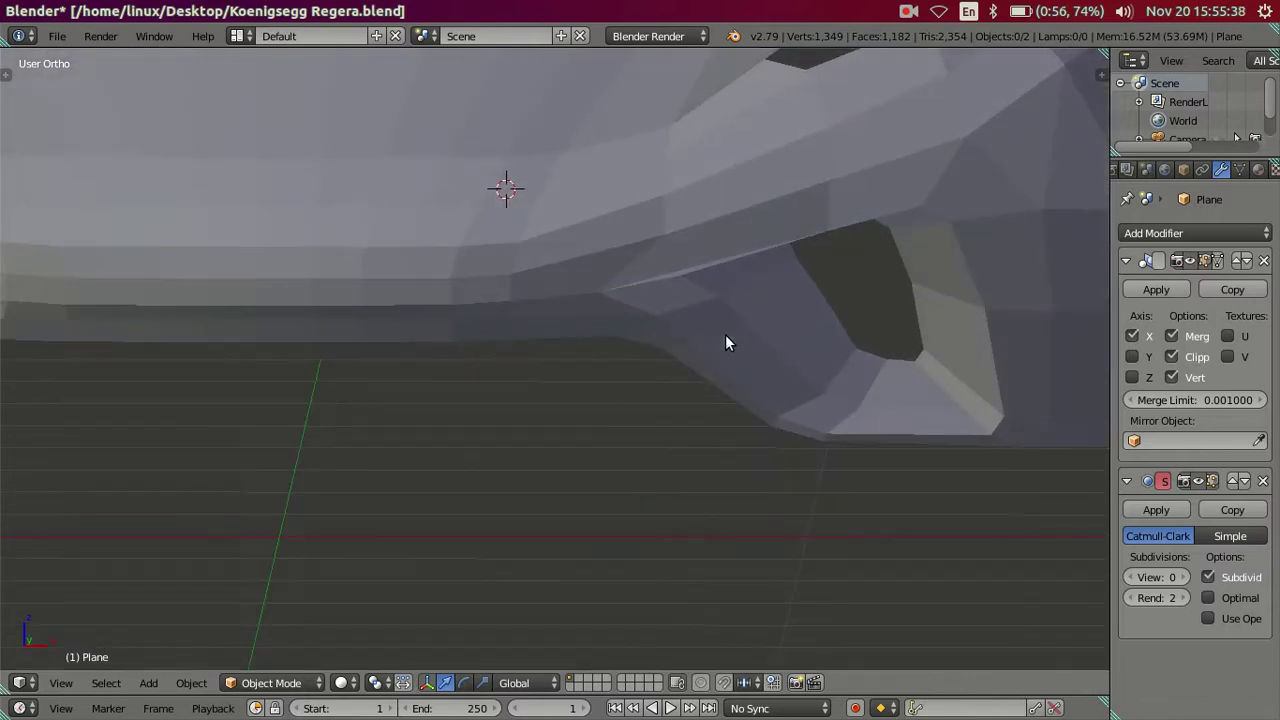
key(KP_1)
scroll(614, 423, up, 2)
scroll(603, 526, up, 2)
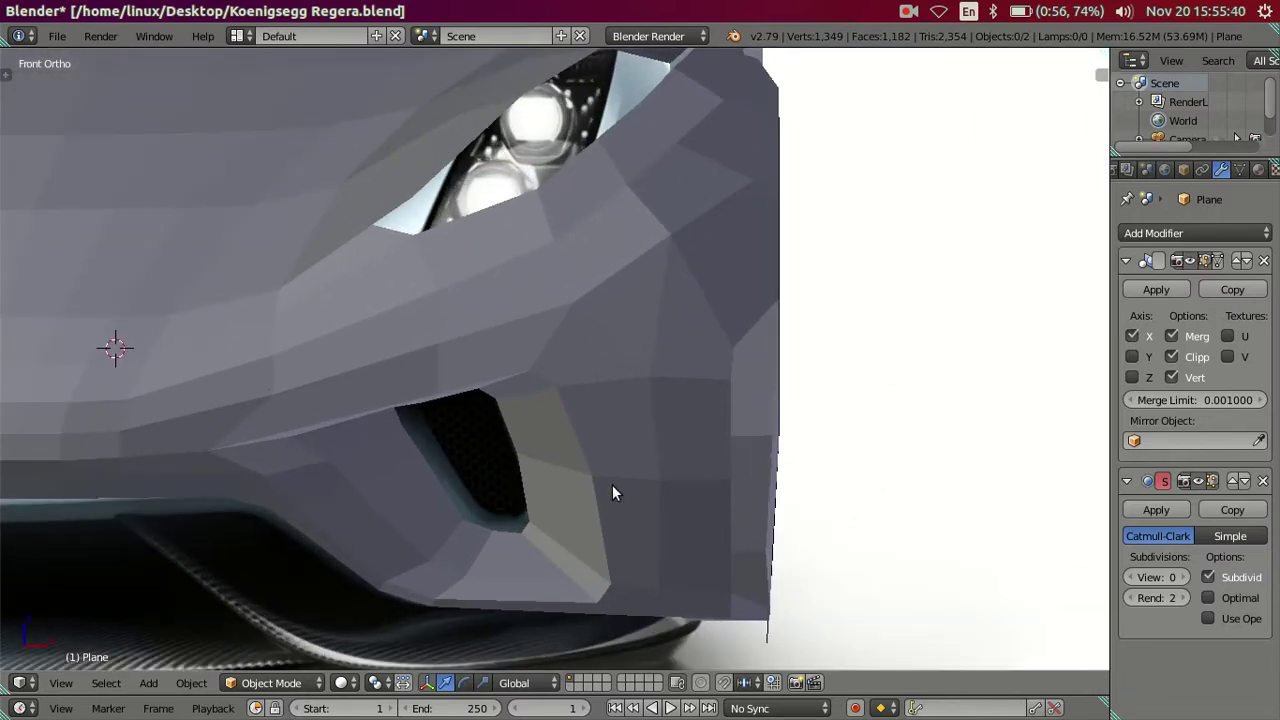
scroll(620, 440, up, 1)
key(Tab)
key(z)
scroll(440, 488, up, 1)
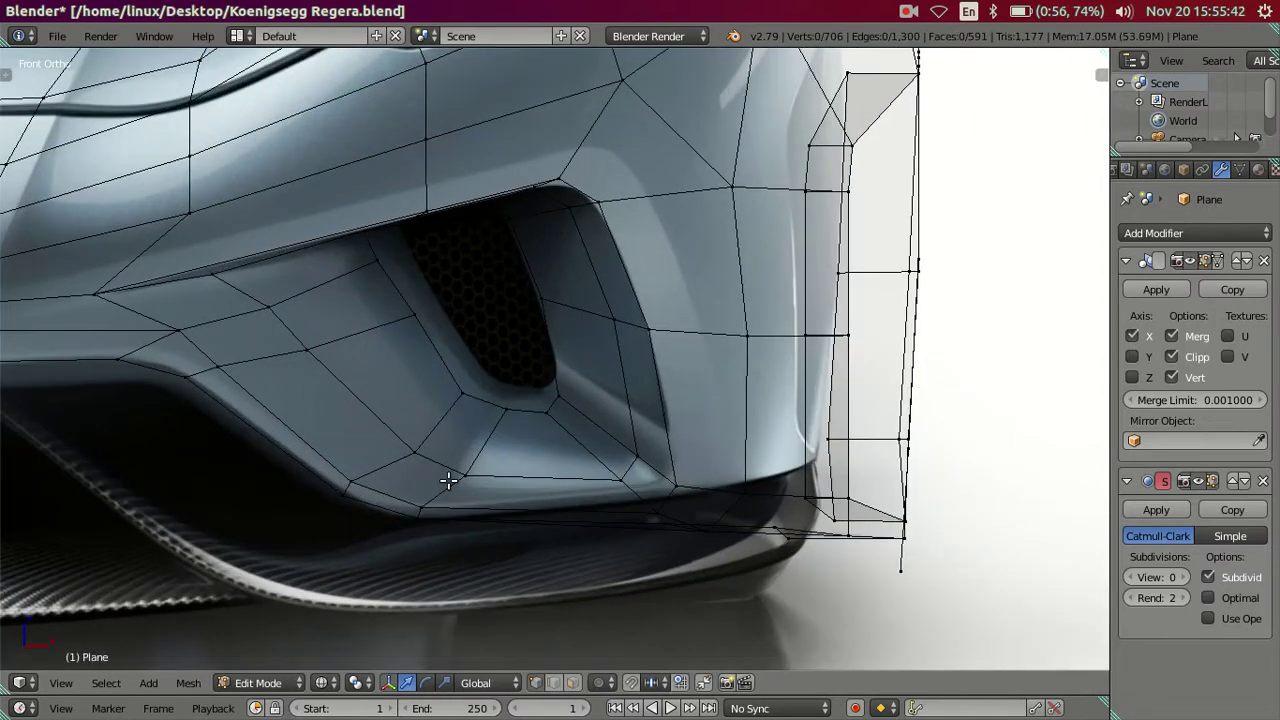
key(z)
mouse_move(449, 446)
middle_down()
mouse_move(549, 520)
mouse_move(569, 486)
mouse_move(537, 458)
mouse_move(403, 449)
mouse_move(354, 397)
mouse_move(366, 371)
mouse_move(506, 446)
mouse_move(523, 429)
mouse_move(474, 449)
mouse_move(486, 429)
mouse_move(508, 477)
mouse_move(437, 520)
middle_up()
key(z)
key(c)
click(405, 552)
key(Escape)
key(KP_1)
Move the lower-edge vertices vertically and sideways to match the reference, then return to Object Mode
drag(417, 418, 427, 430)
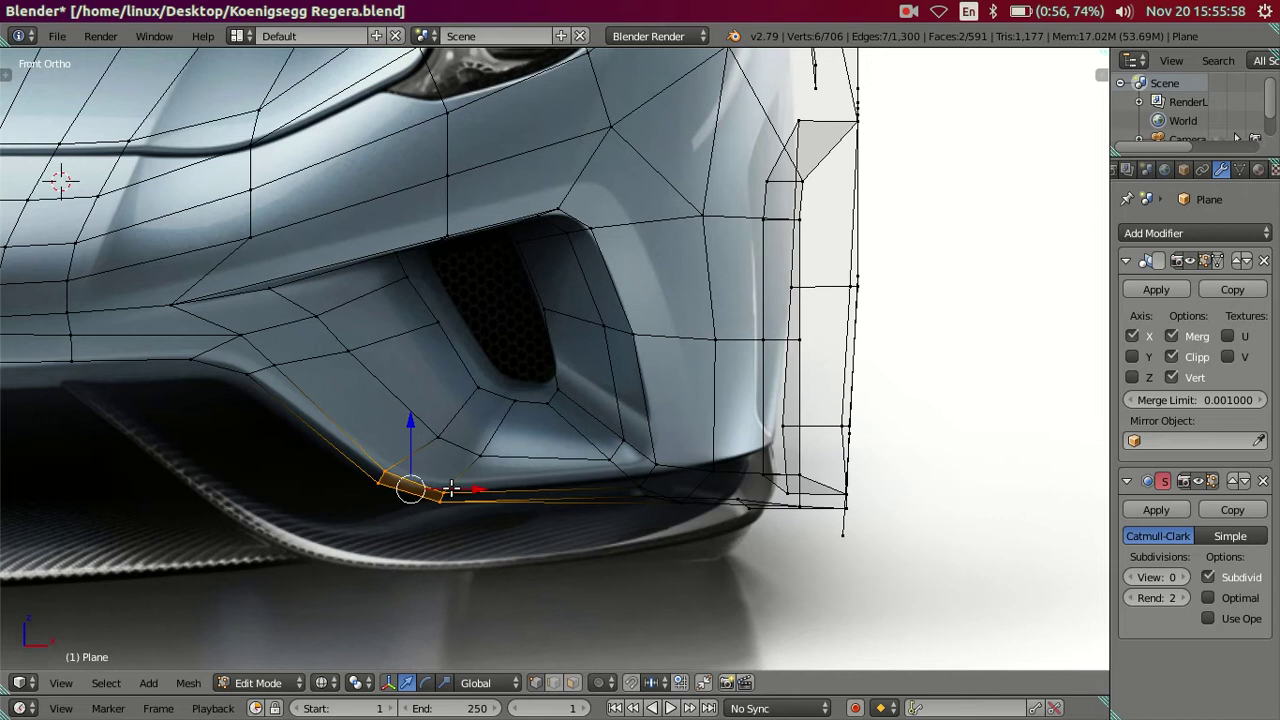
drag(471, 487, 517, 512)
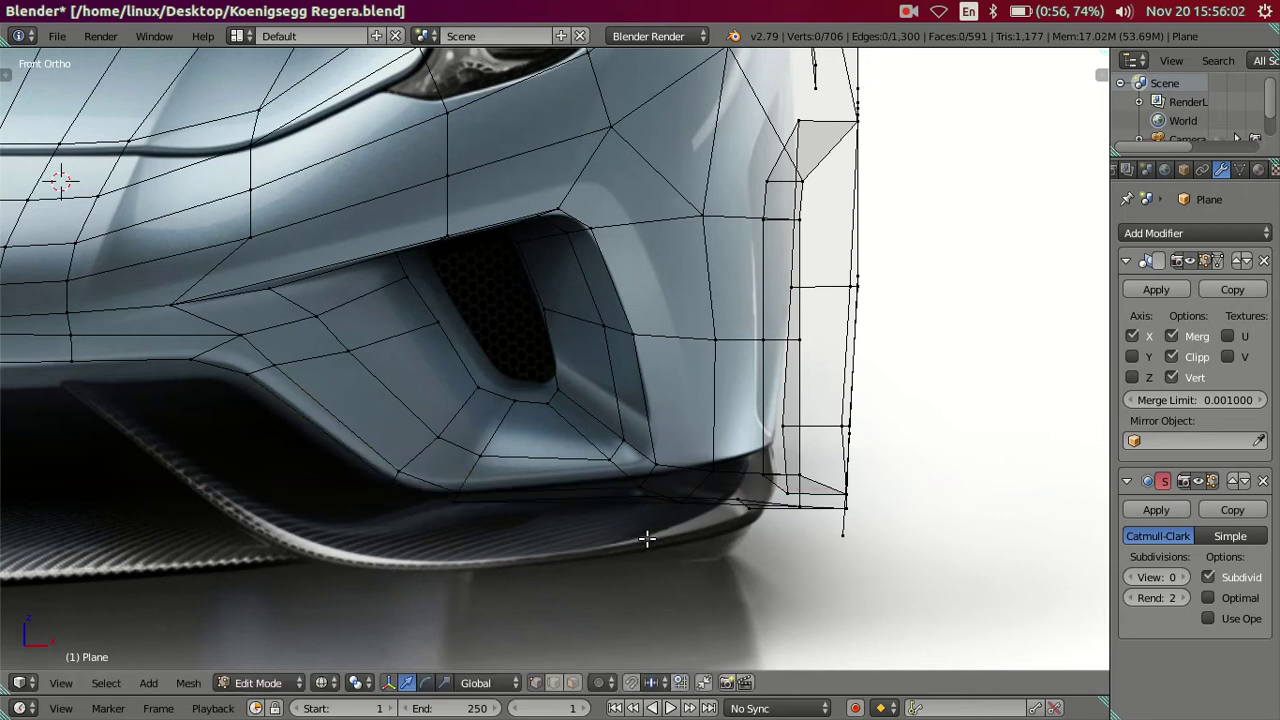
key(z)
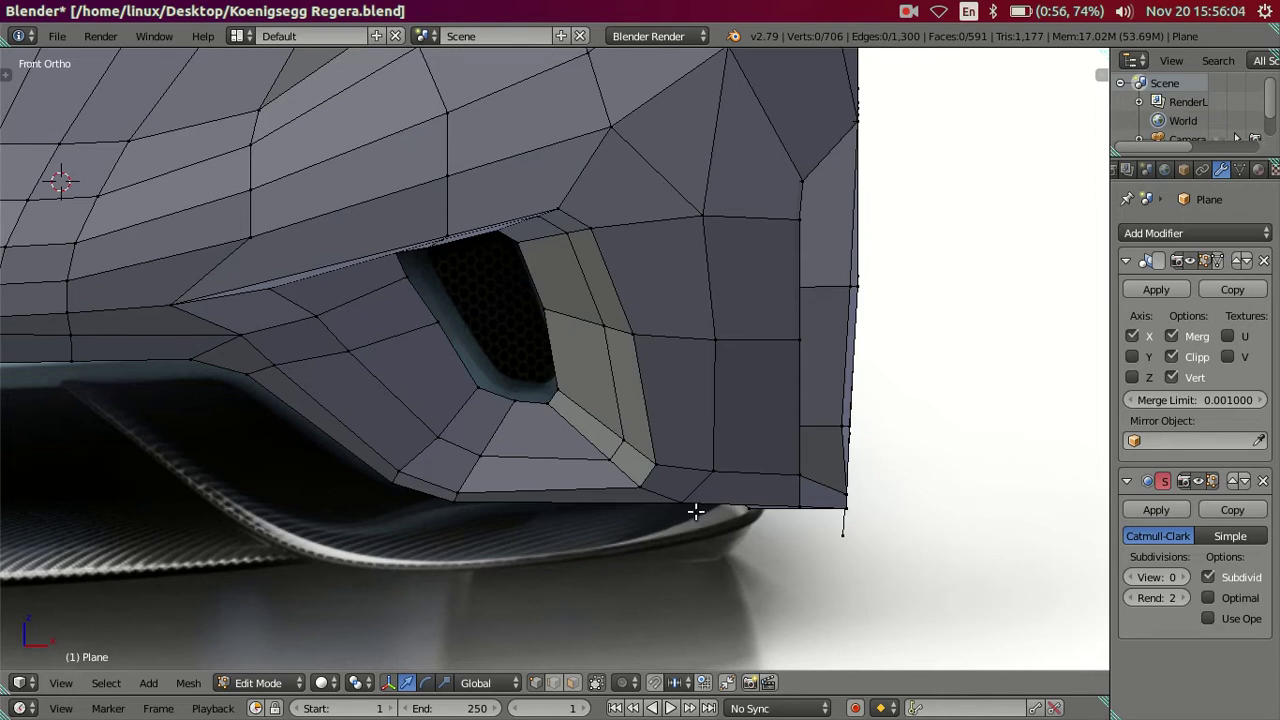
scroll(680, 506, down, 3)
scroll(595, 386, down, 2)
scroll(495, 384, down, 2)
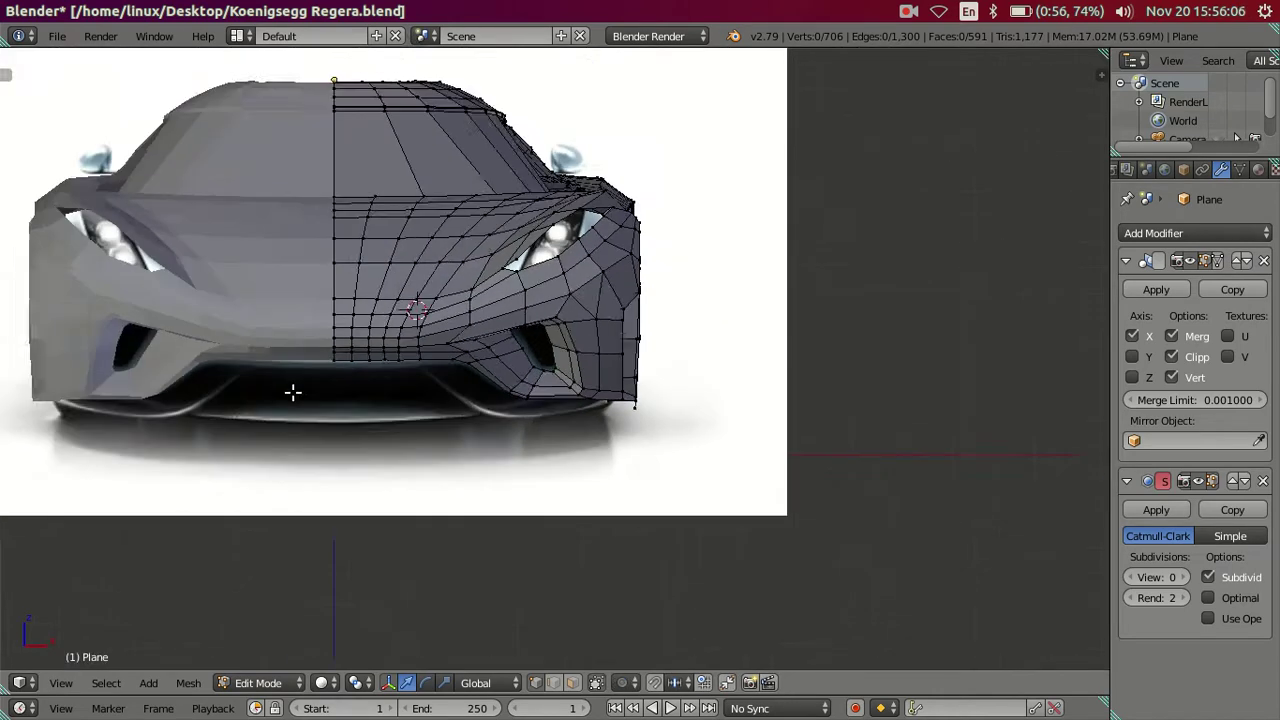
key(Tab)
key(Home)
mouse_move(674, 417)
middle_down()
mouse_move(762, 392)
mouse_move(713, 444)
mouse_move(578, 394)
mouse_move(620, 371)
mouse_move(600, 403)
mouse_move(634, 409)
mouse_move(671, 463)
mouse_move(694, 465)
mouse_move(801, 447)
mouse_move(828, 407)
mouse_move(857, 400)
mouse_move(703, 377)
mouse_move(697, 433)
mouse_move(820, 343)
mouse_move(617, 377)
middle_up()
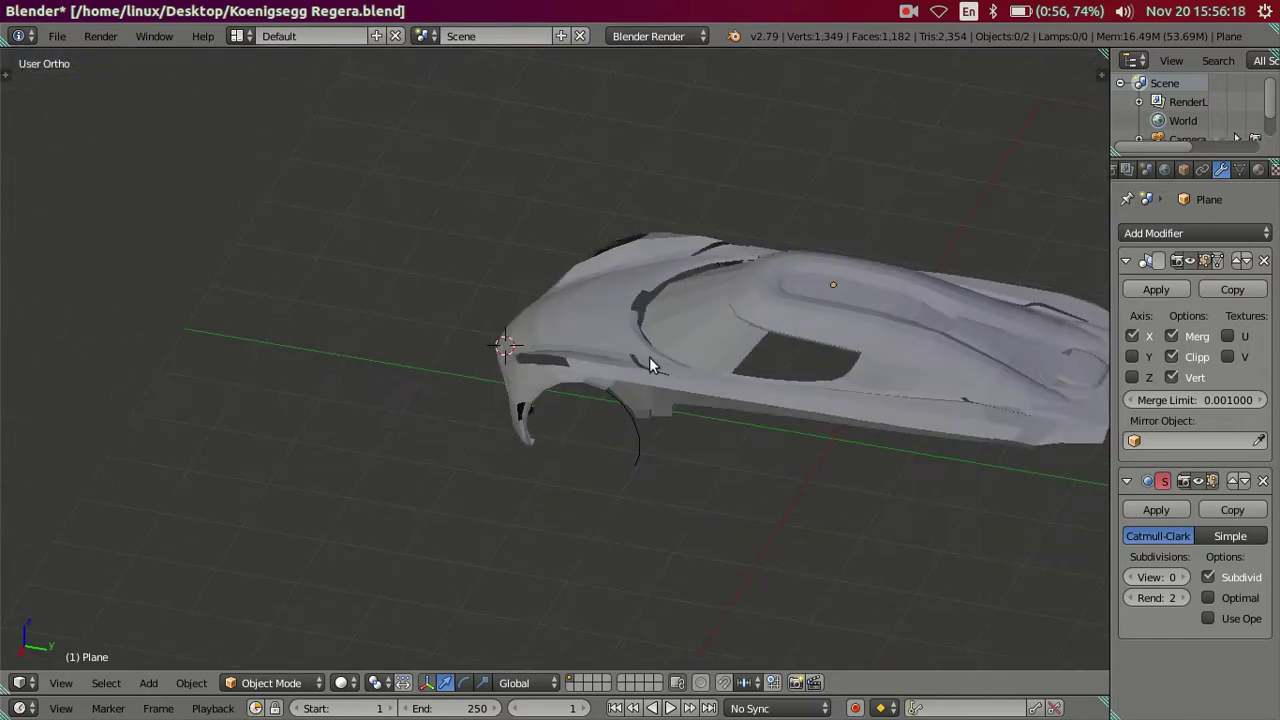
Make the Blender window fullscreen and frame the front wheel from the right side in rendered preview
click(152, 36)
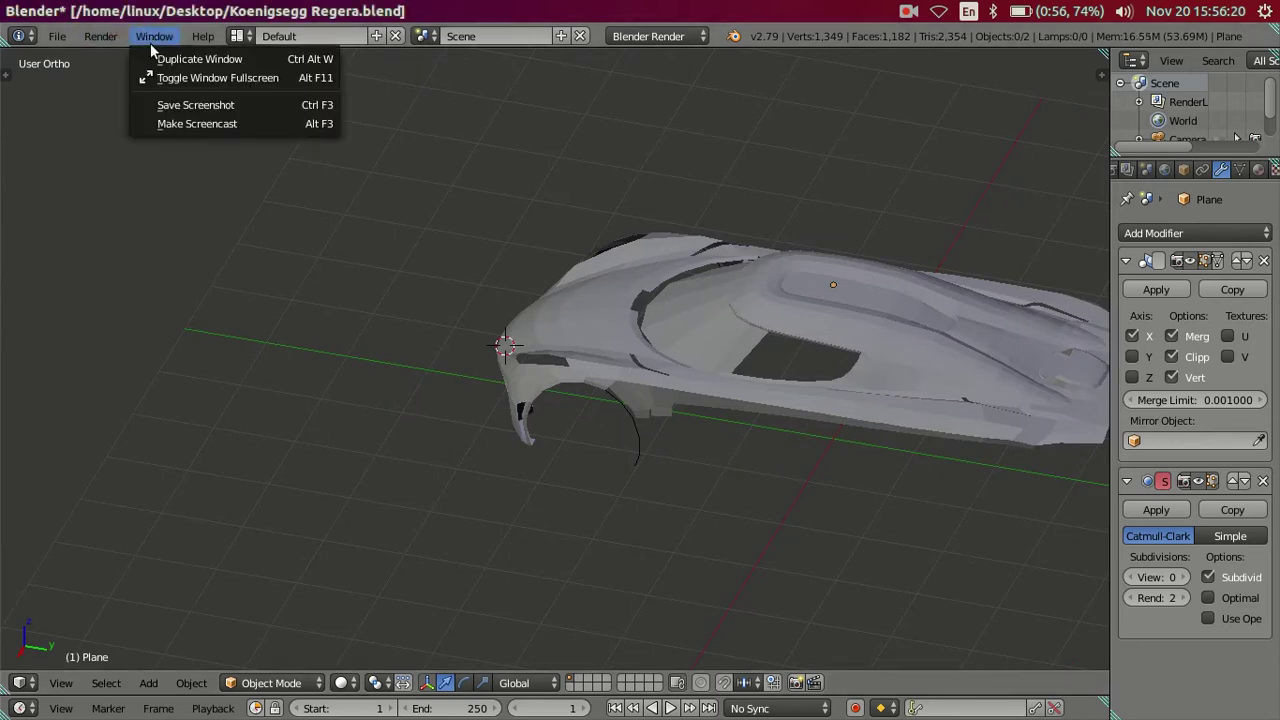
click(170, 85)
mouse_move(792, 357)
middle_down()
mouse_move(471, 345)
mouse_move(460, 390)
mouse_move(484, 342)
middle_up()
key(KP_3)
key(shift+z)
scroll(380, 330, up, 2)
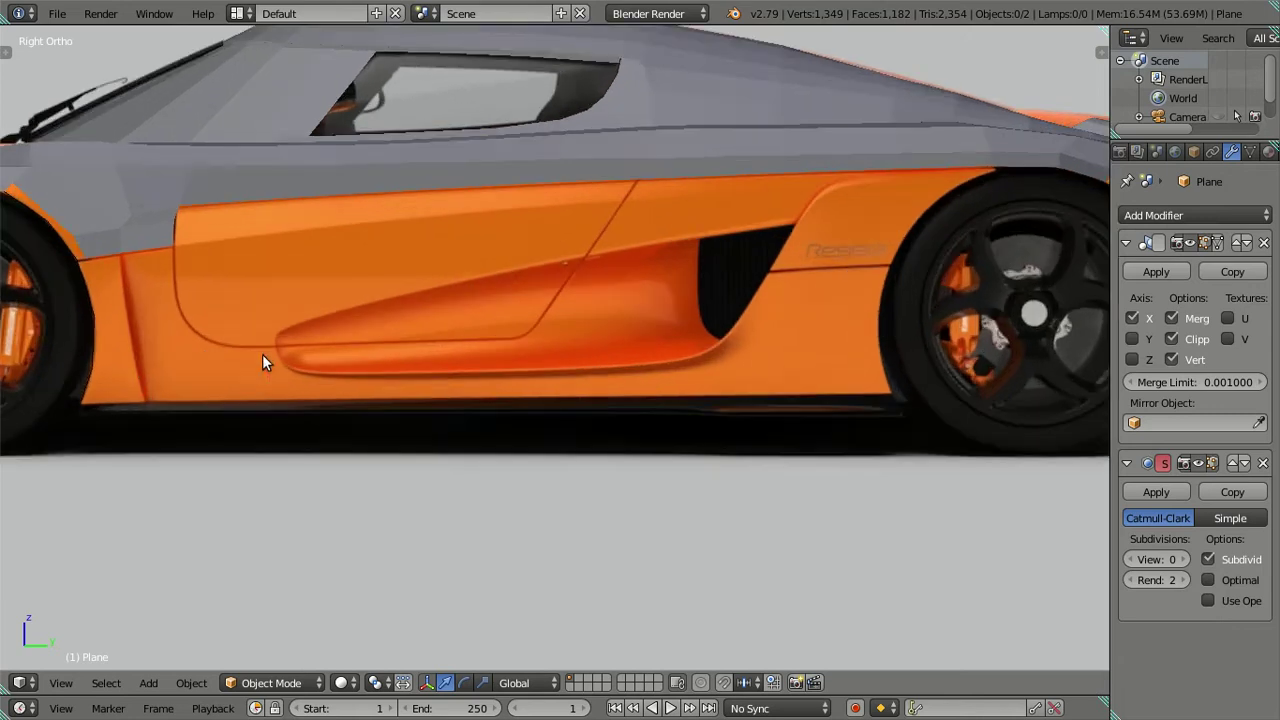
shift+middle_drag(263, 360, 763, 348)
scroll(700, 342, up, 2)
Enter Edit Mode and zoom in on the front fender mesh around the wheel arch
key(Tab)
scroll(666, 243, up, 2)
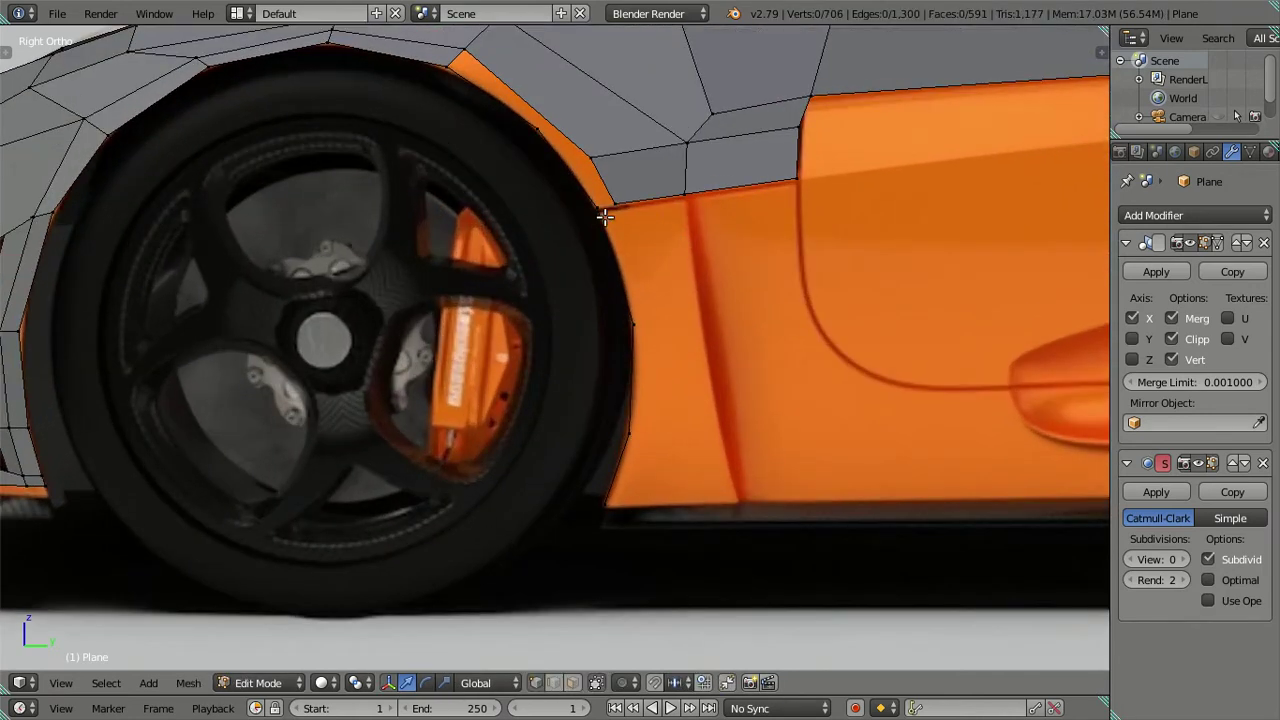
scroll(598, 315, up, 1)
scroll(598, 315, up, 1)
scroll(586, 300, up, 1)
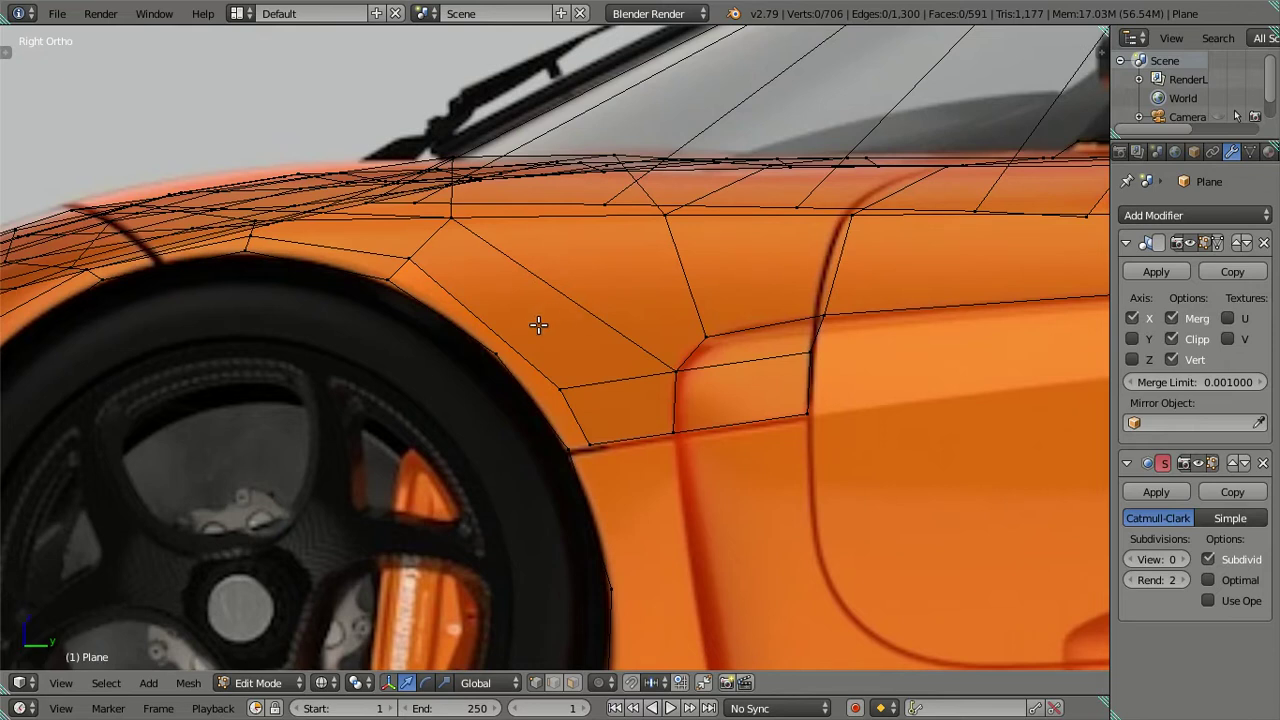
scroll(427, 316, down, 1)
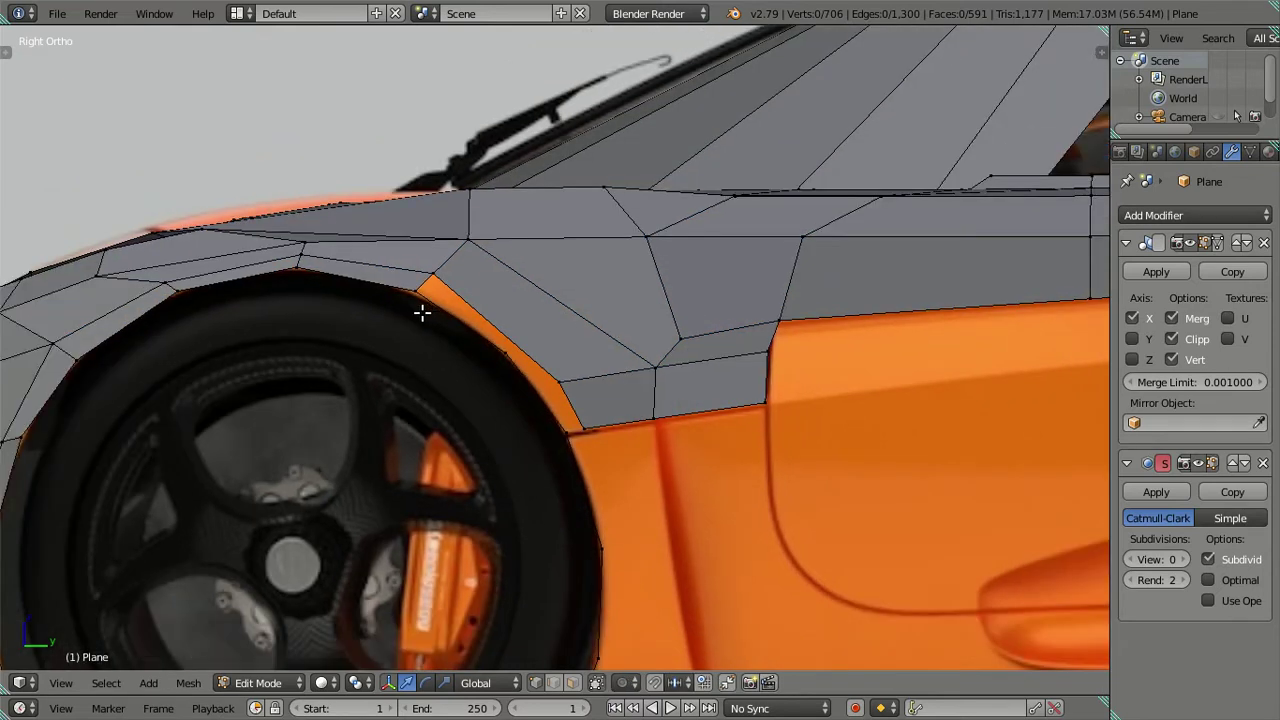
middle_drag(386, 289, 447, 278)
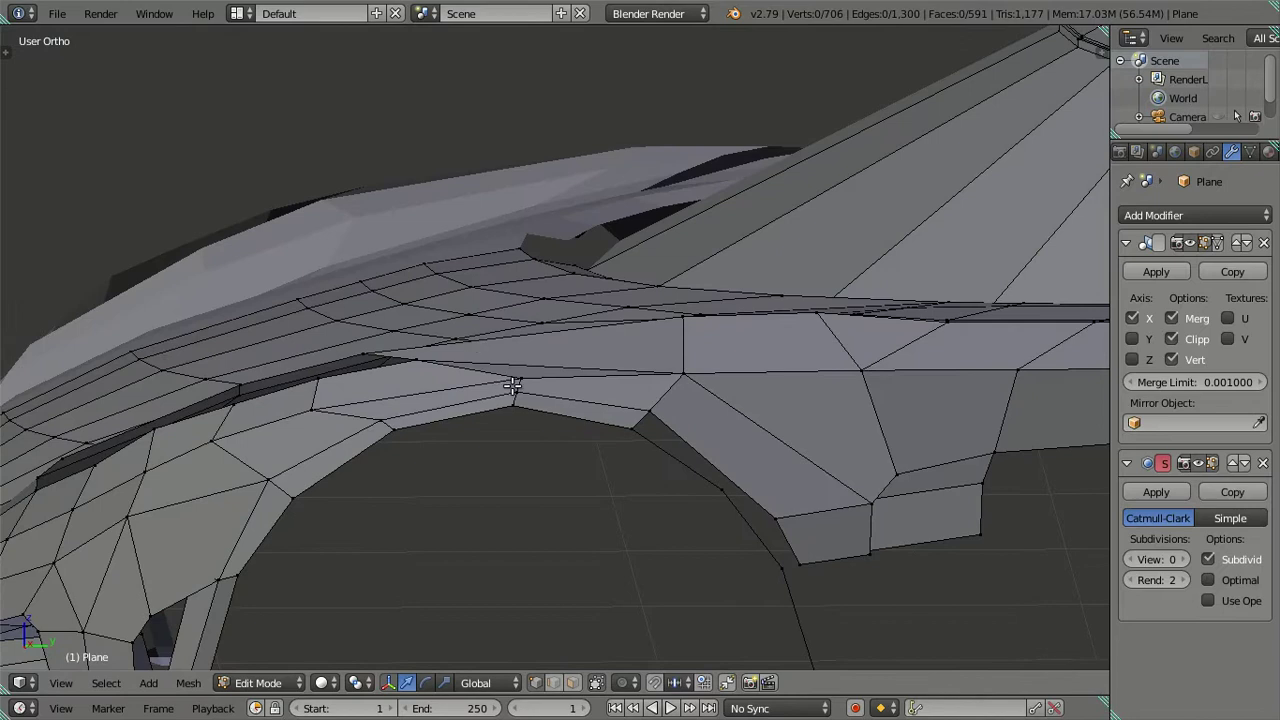
In top view, slide the fender-edge vertices along the car's length to match the outline
key(KP_7)
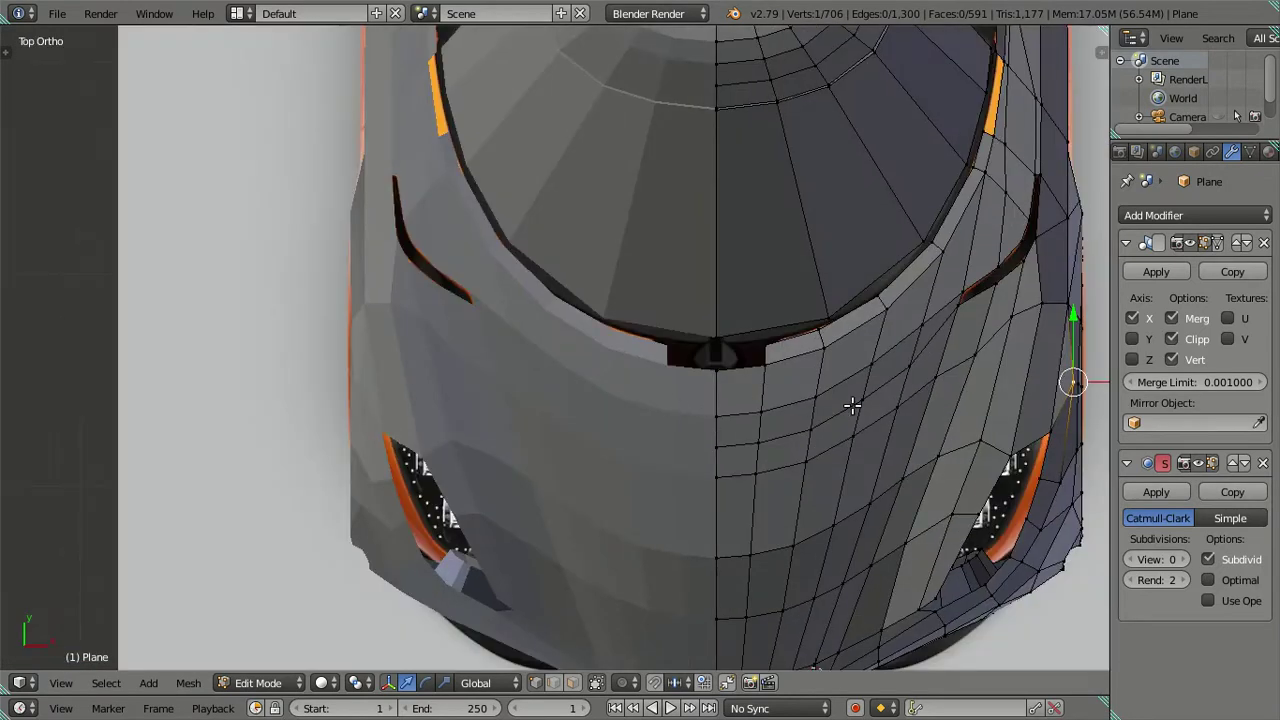
shift+middle_drag(851, 406, 429, 405)
scroll(670, 395, up, 3)
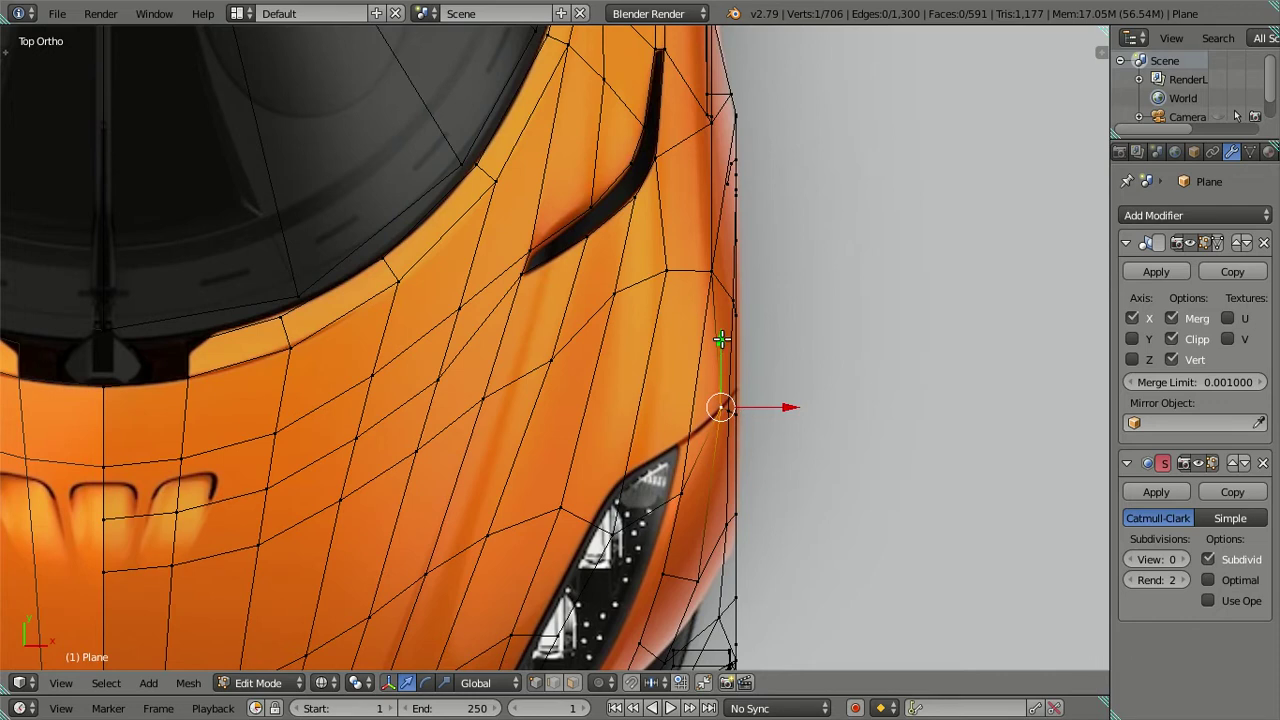
drag(721, 340, 723, 348)
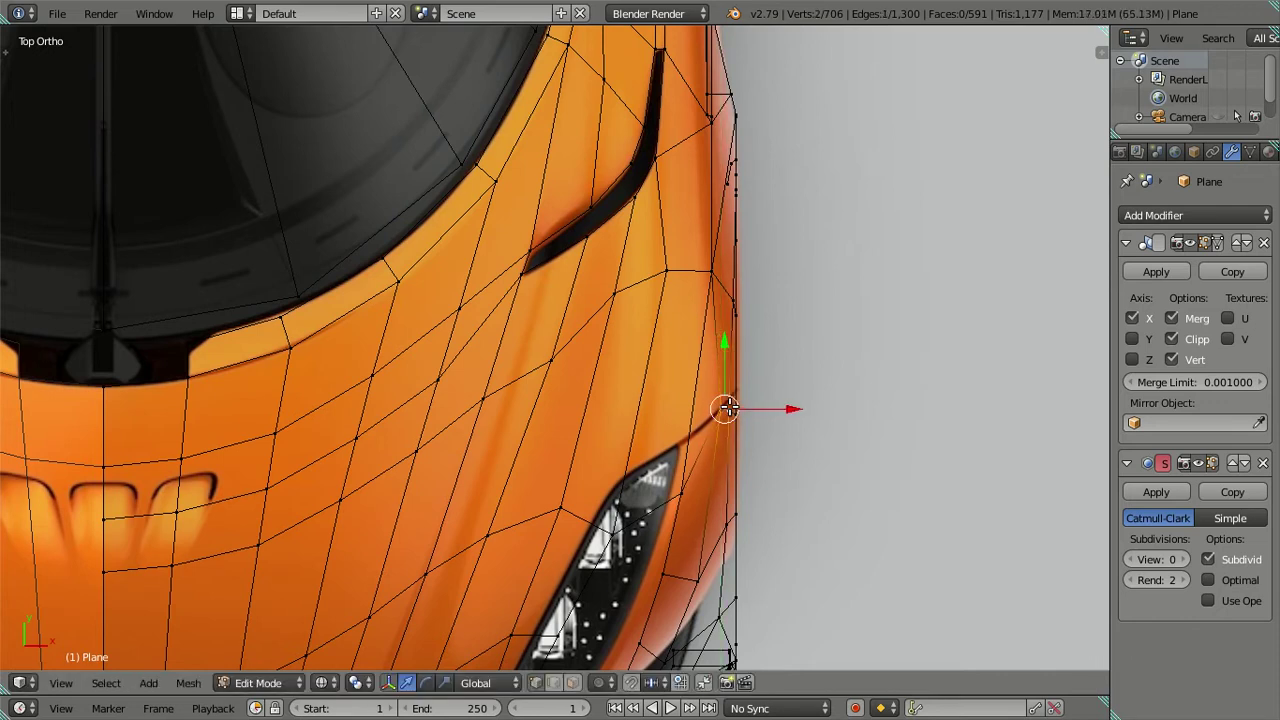
scroll(729, 383, up, 2)
drag(801, 372, 793, 399)
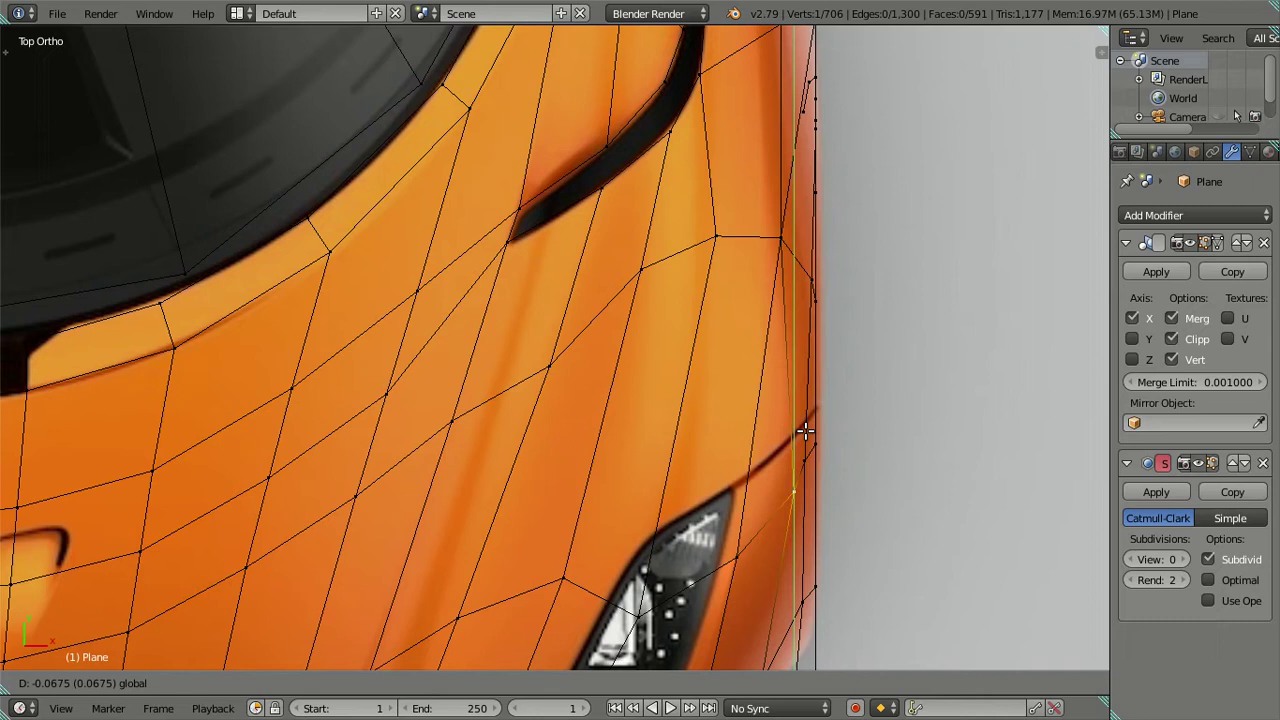
click(805, 430)
shift+middle_drag(766, 510, 723, 320)
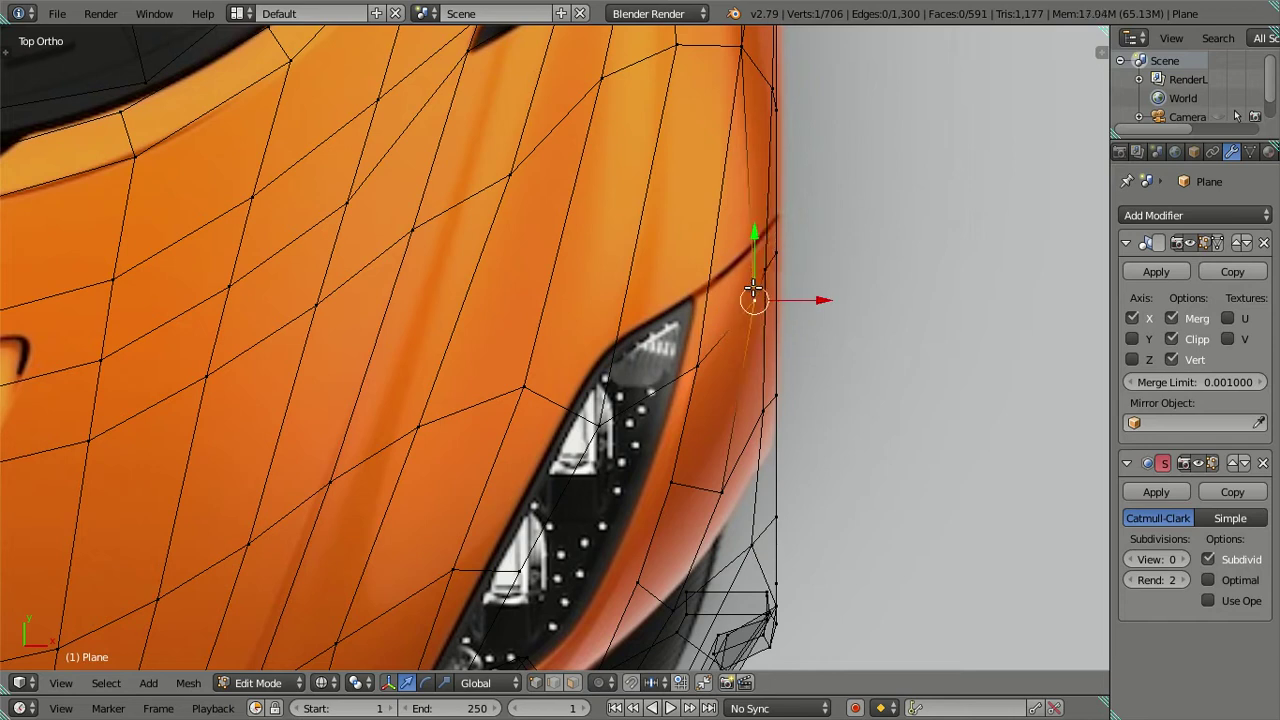
mouse_move(753, 248)
mouse_down()
mouse_move(767, 224)
mouse_move(771, 234)
mouse_up()
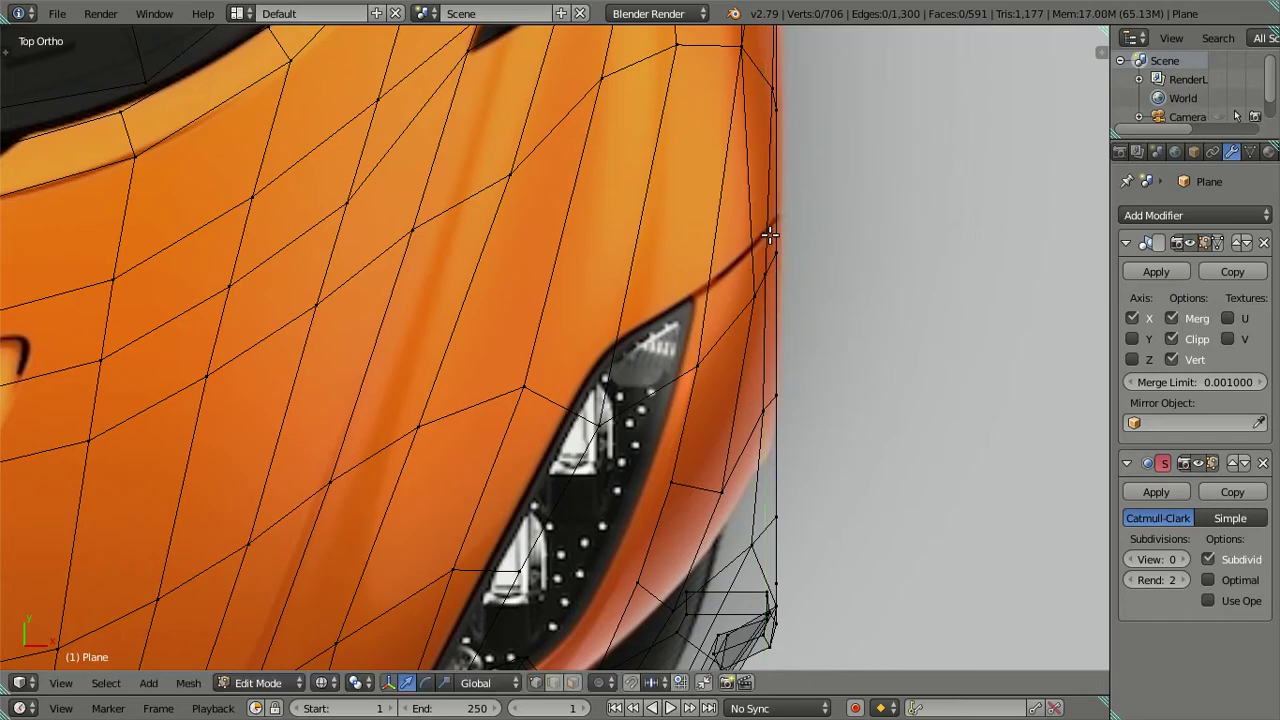
key(a)
Move the fender vertex beside the headlight 0.0782 along the Y axis
mouse_move(834, 400)
middle_down()
mouse_move(709, 286)
mouse_move(563, 220)
mouse_move(603, 217)
mouse_move(722, 305)
mouse_move(700, 357)
middle_up()
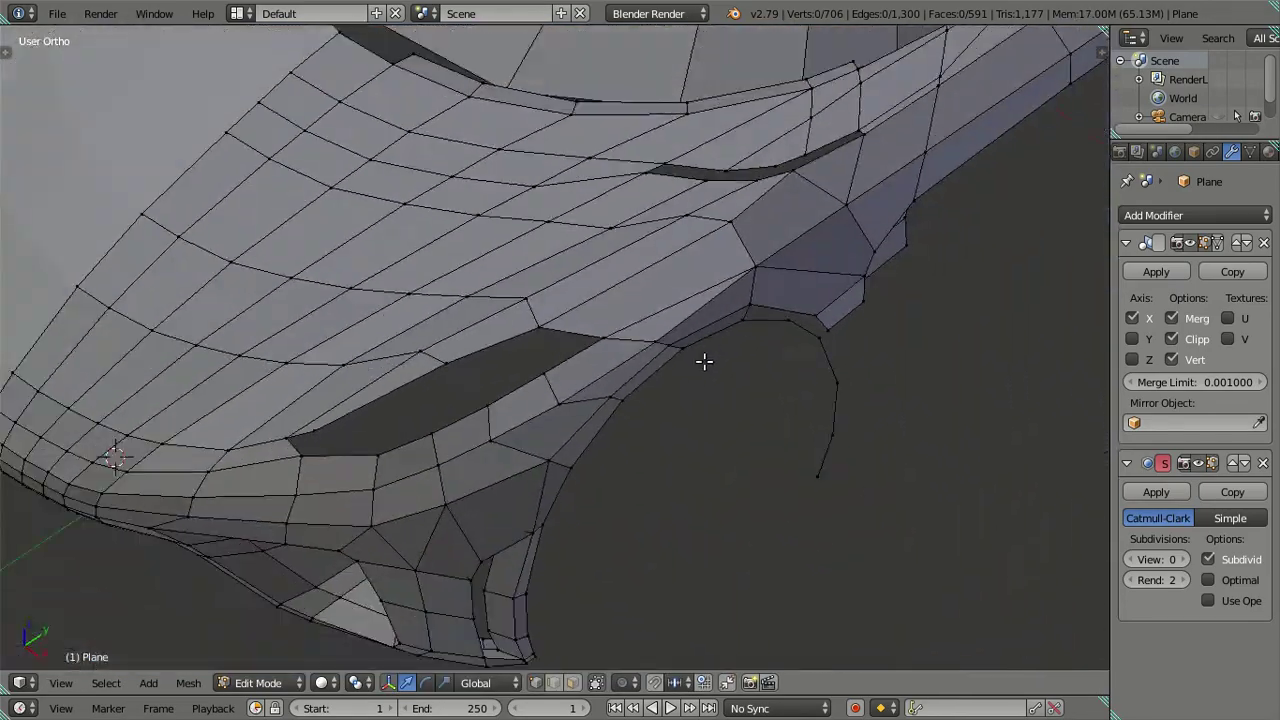
key(KP_7)
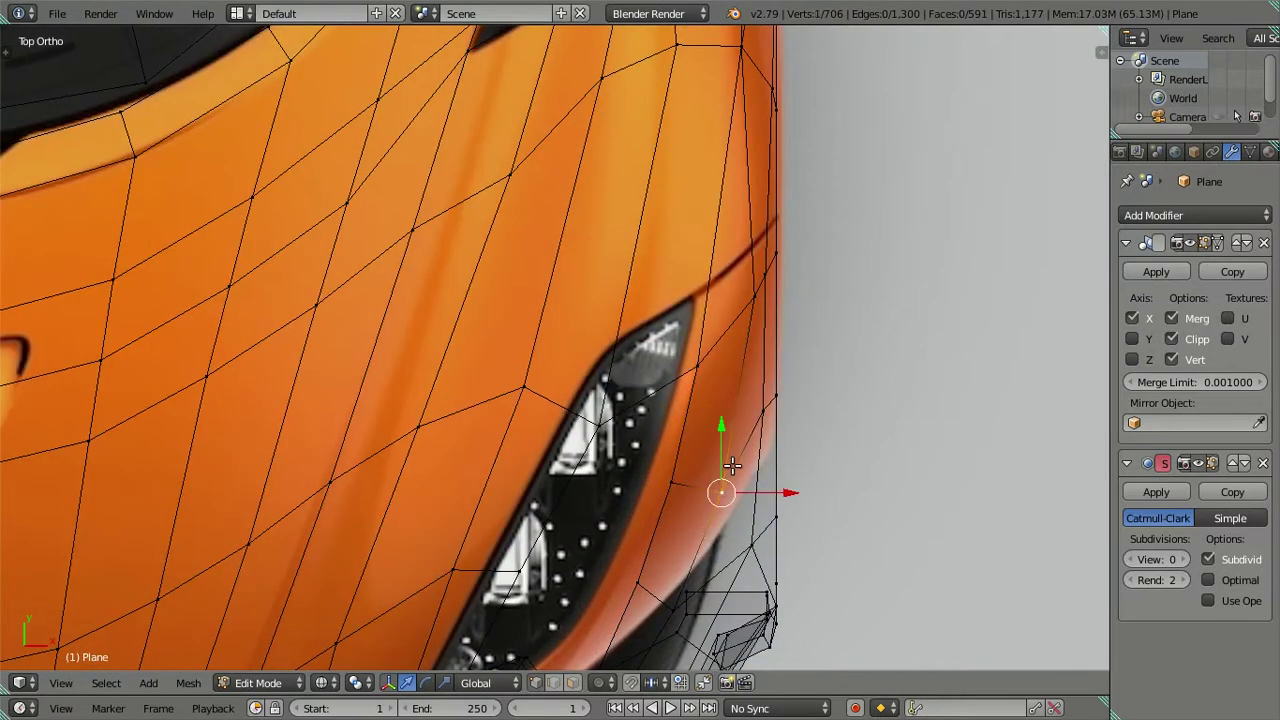
key(g)
key(y)
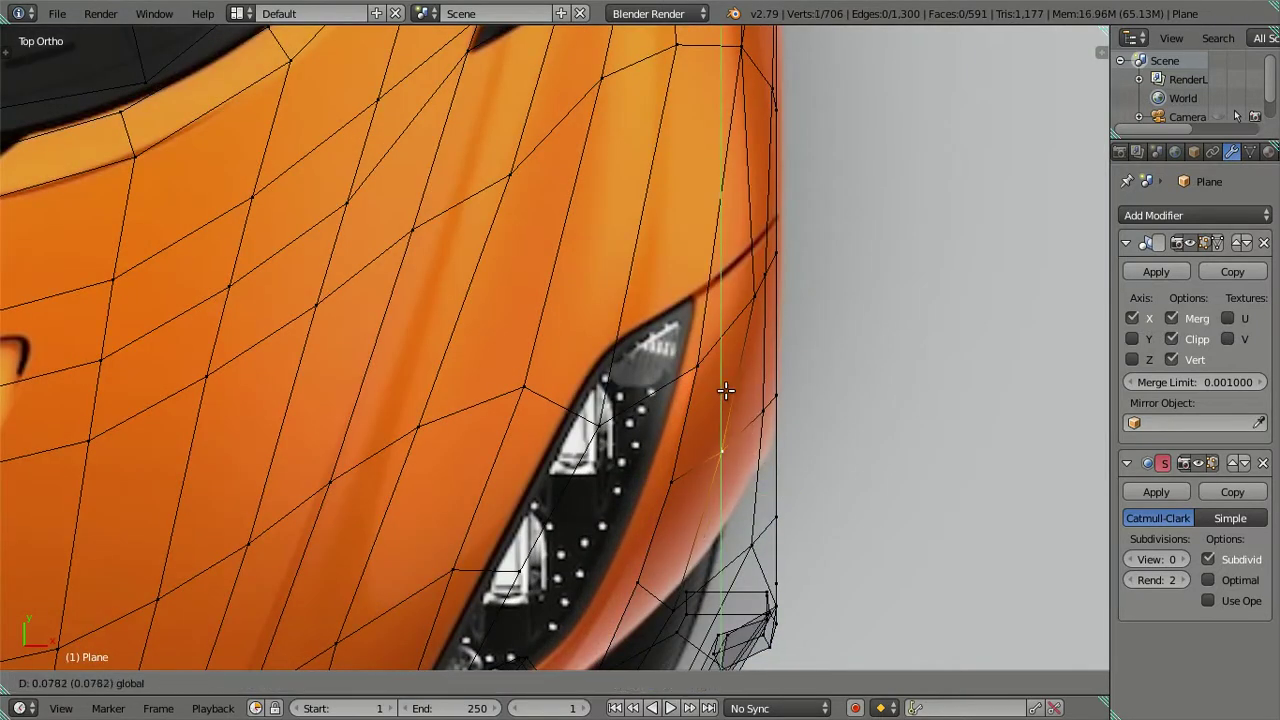
click(726, 391)
key(z)
mouse_move(866, 457)
middle_down()
mouse_move(697, 283)
mouse_move(737, 240)
mouse_move(773, 228)
middle_up()
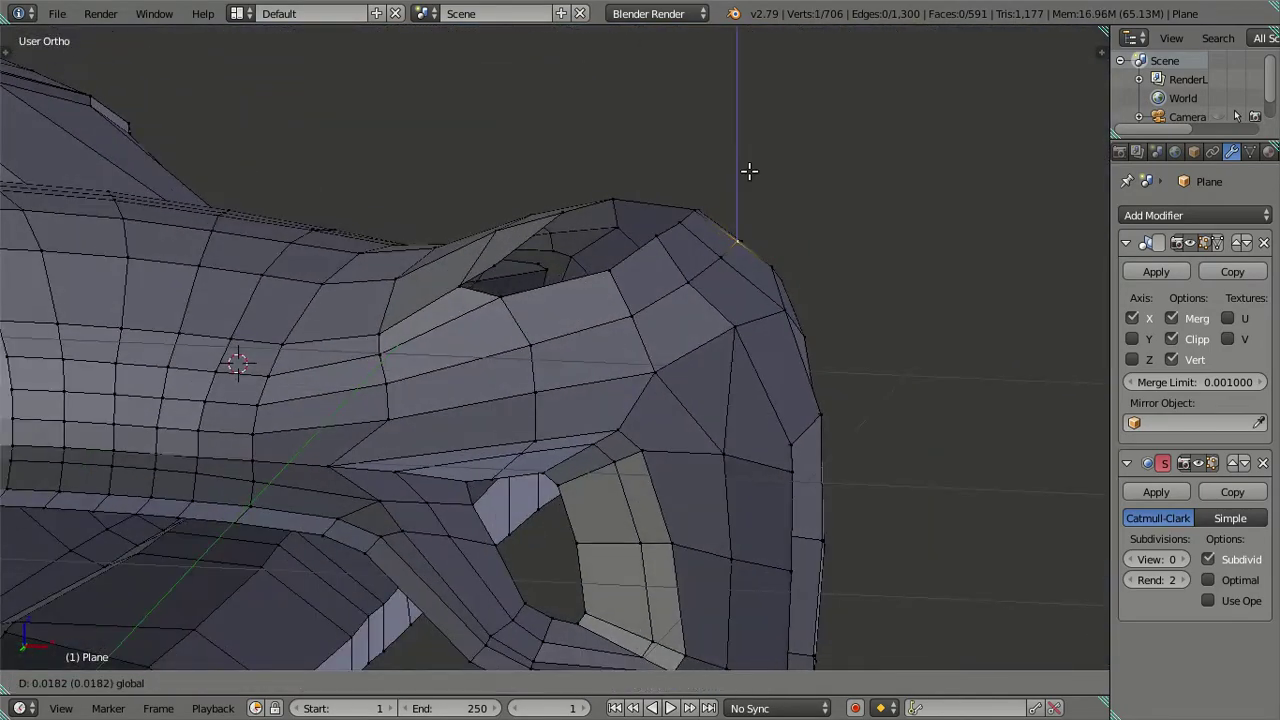
Nudge the front fender's top-edge vertex upward and check the outline in Object Mode
mouse_move(748, 198)
middle_down()
mouse_move(770, 235)
mouse_move(791, 238)
middle_up()
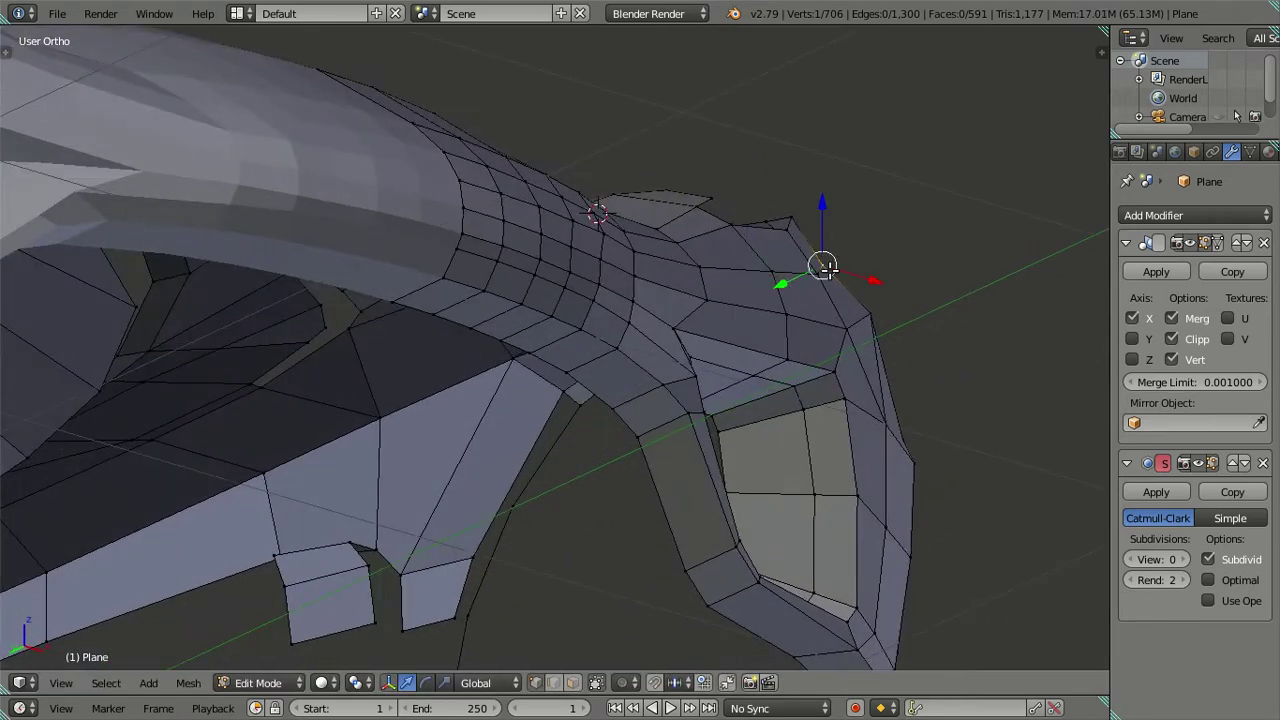
drag(822, 209, 840, 210)
drag(872, 260, 880, 266)
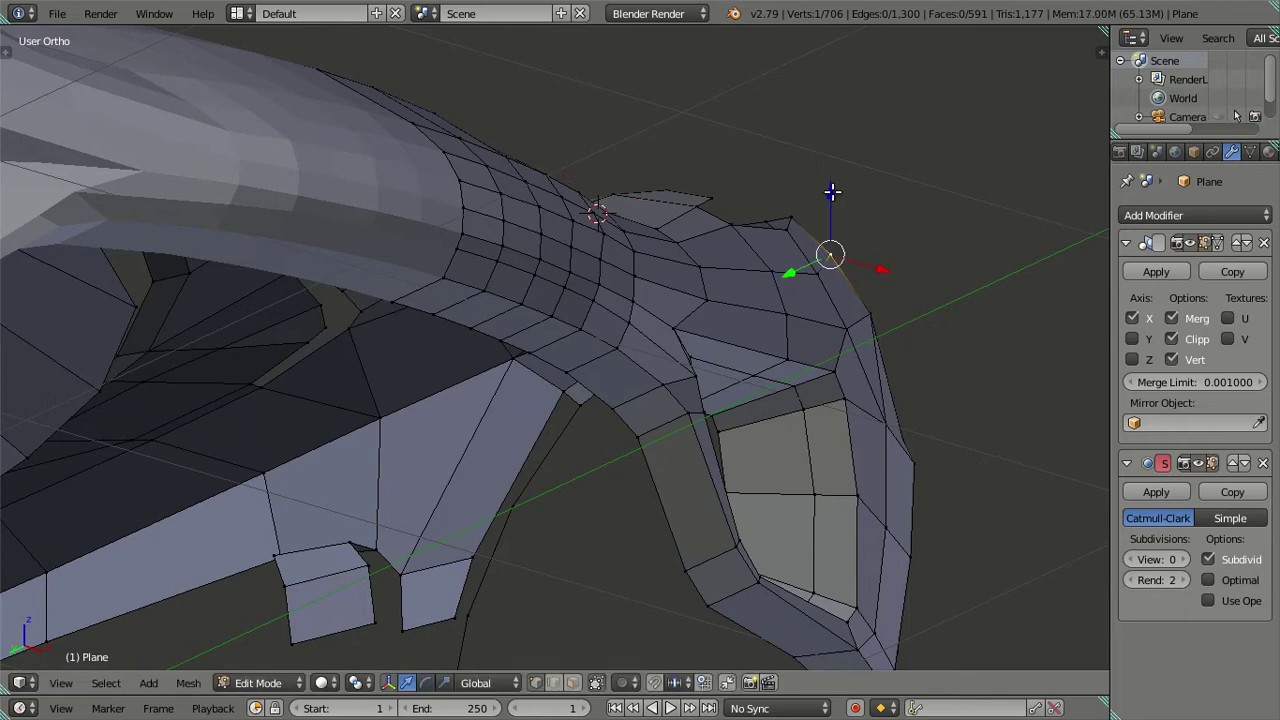
click(837, 195)
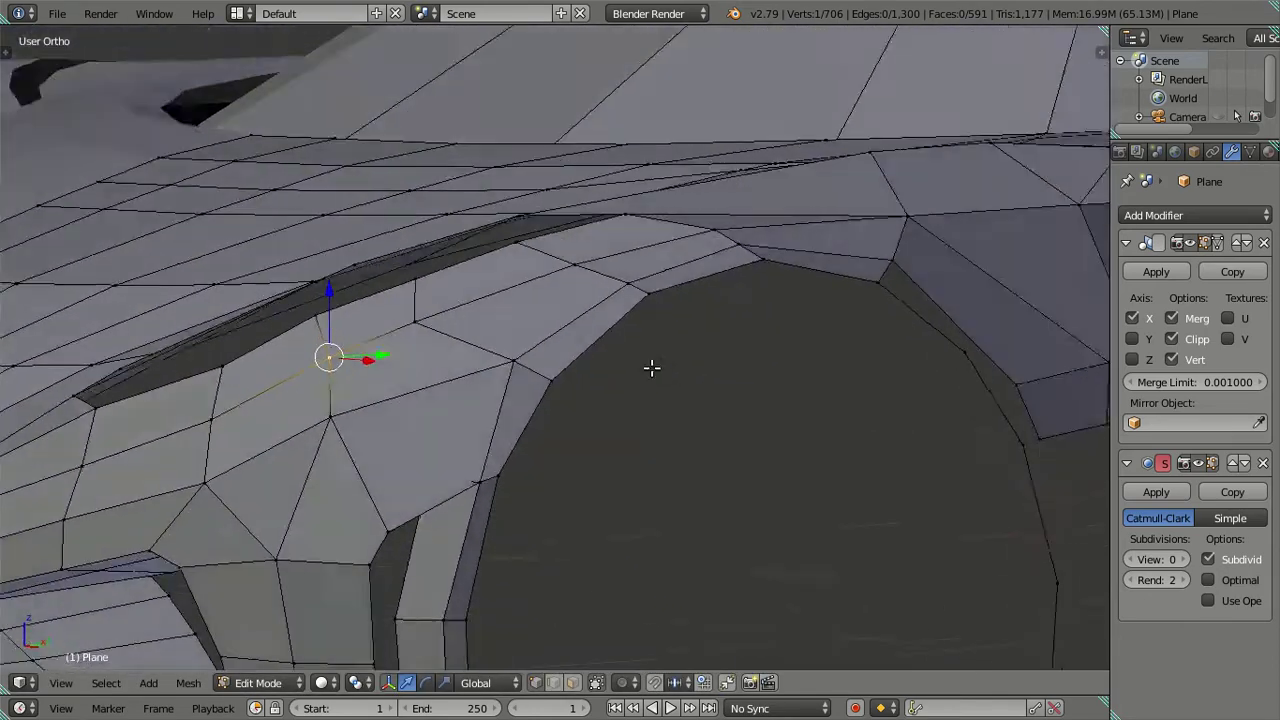
key(Tab)
mouse_move(499, 379)
middle_down()
mouse_move(673, 426)
mouse_move(750, 401)
mouse_move(767, 336)
mouse_move(629, 334)
mouse_move(540, 471)
mouse_move(574, 500)
mouse_move(537, 508)
mouse_move(567, 476)
middle_up()
Refine the fender vertex's height again from the top view, centred on the selection
key(Tab)
key(KP_Decimal)
key(KP_7)
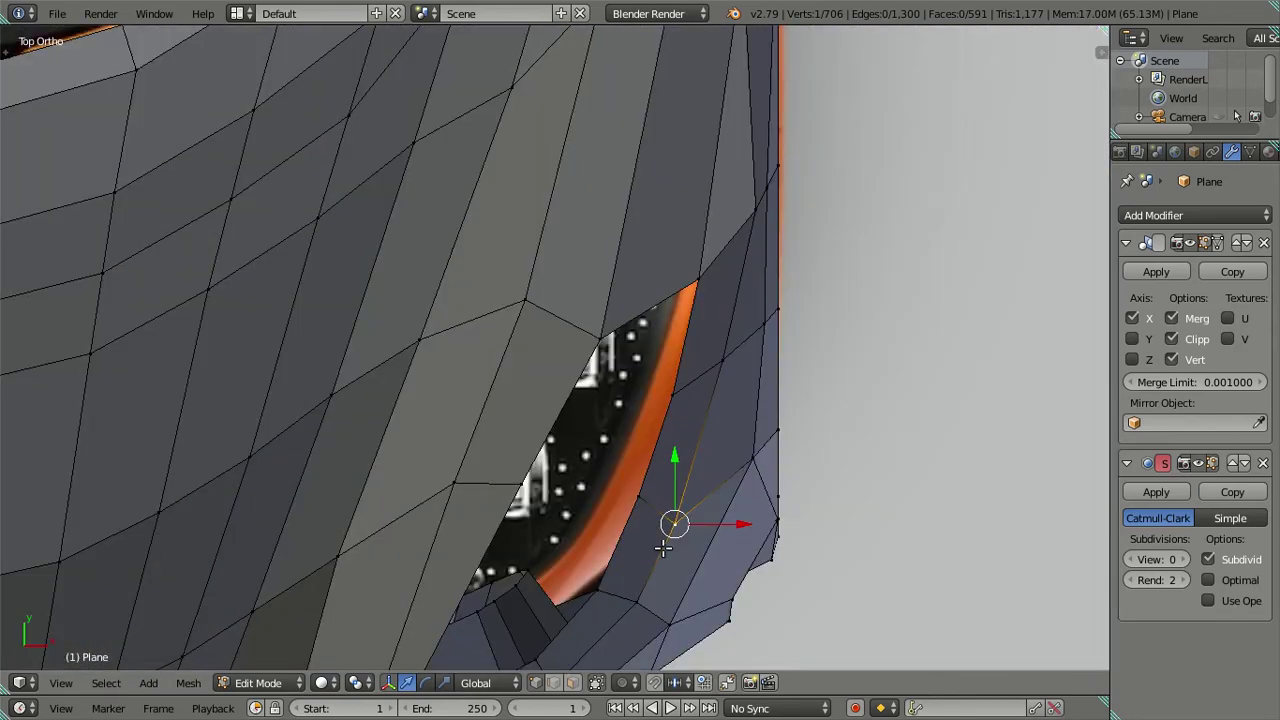
key(g)
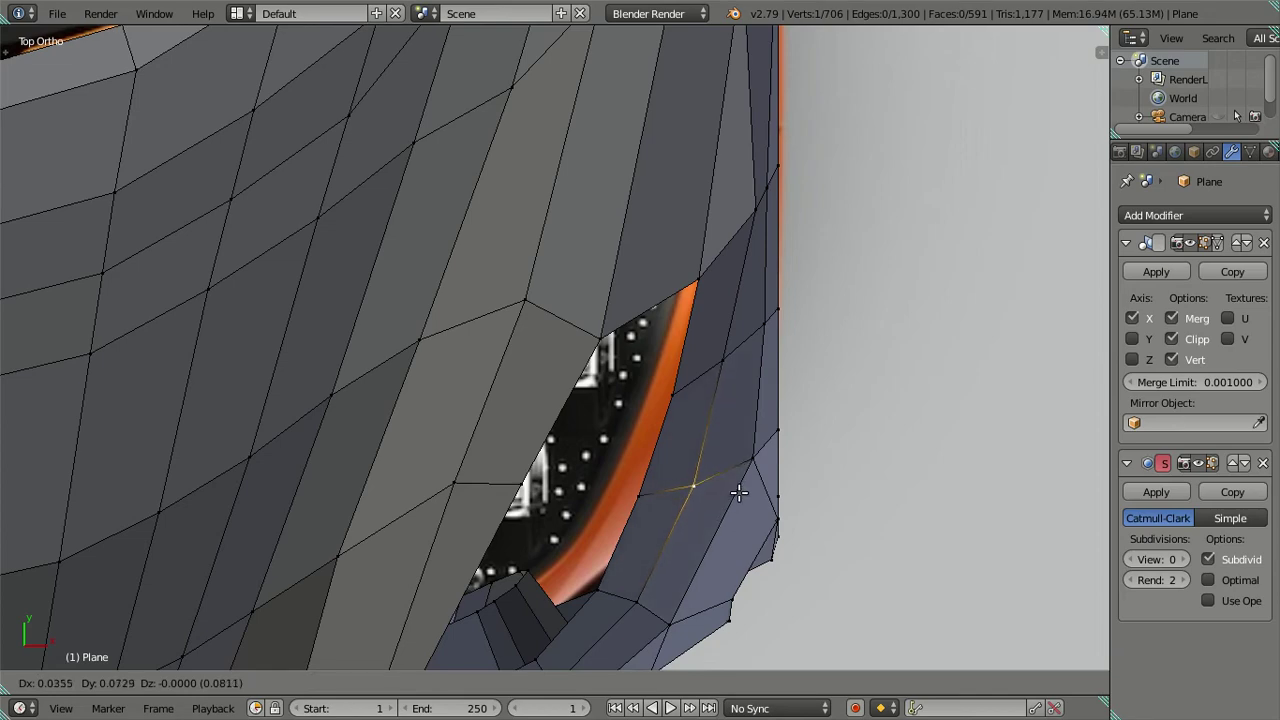
mouse_move(729, 502)
middle_down()
mouse_move(757, 249)
mouse_move(746, 241)
middle_up()
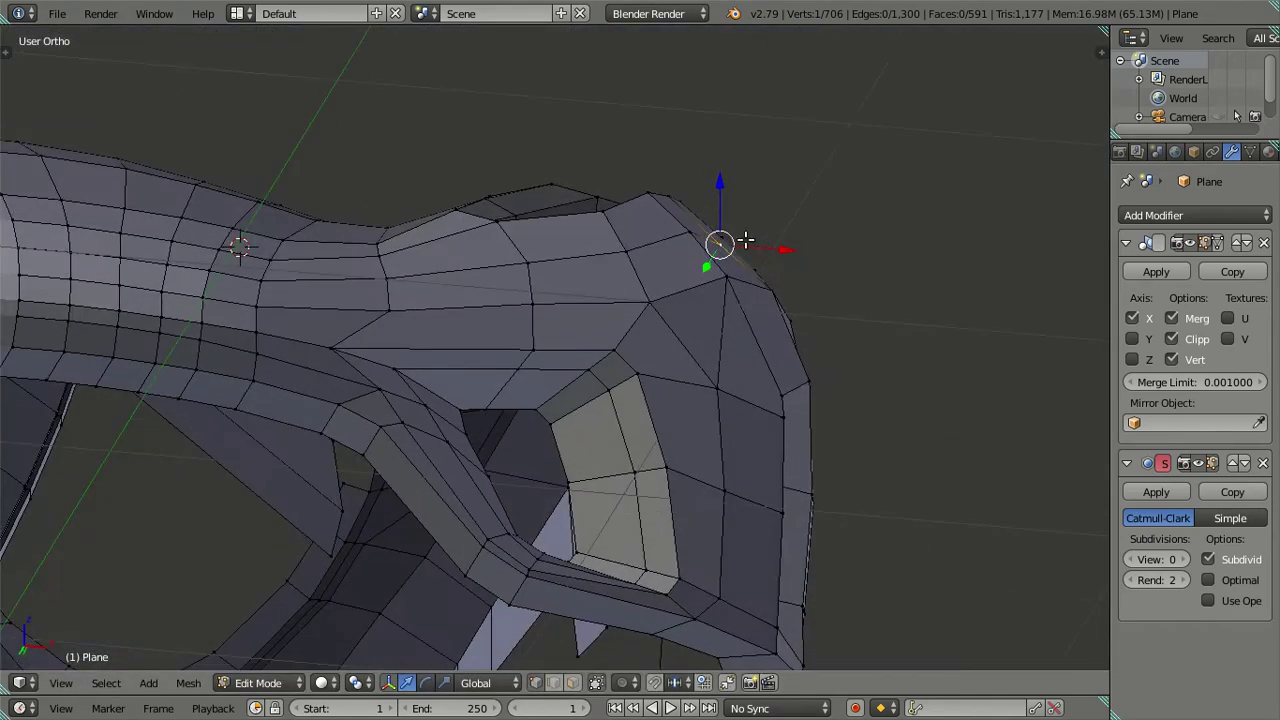
click(729, 176)
scroll(763, 300, up, 5)
mouse_move(720, 491)
middle_down()
mouse_move(586, 351)
mouse_move(558, 361)
middle_up()
Review the car front outline in Object Mode, then return to Edit Mode
key(Tab)
mouse_move(531, 466)
middle_down()
mouse_move(634, 443)
mouse_move(503, 423)
mouse_move(517, 466)
mouse_move(510, 389)
mouse_move(496, 468)
mouse_move(611, 380)
middle_up()
scroll(614, 423, down, 3)
key(Tab)
scroll(648, 381, up, 3)
scroll(496, 468, down, 2)
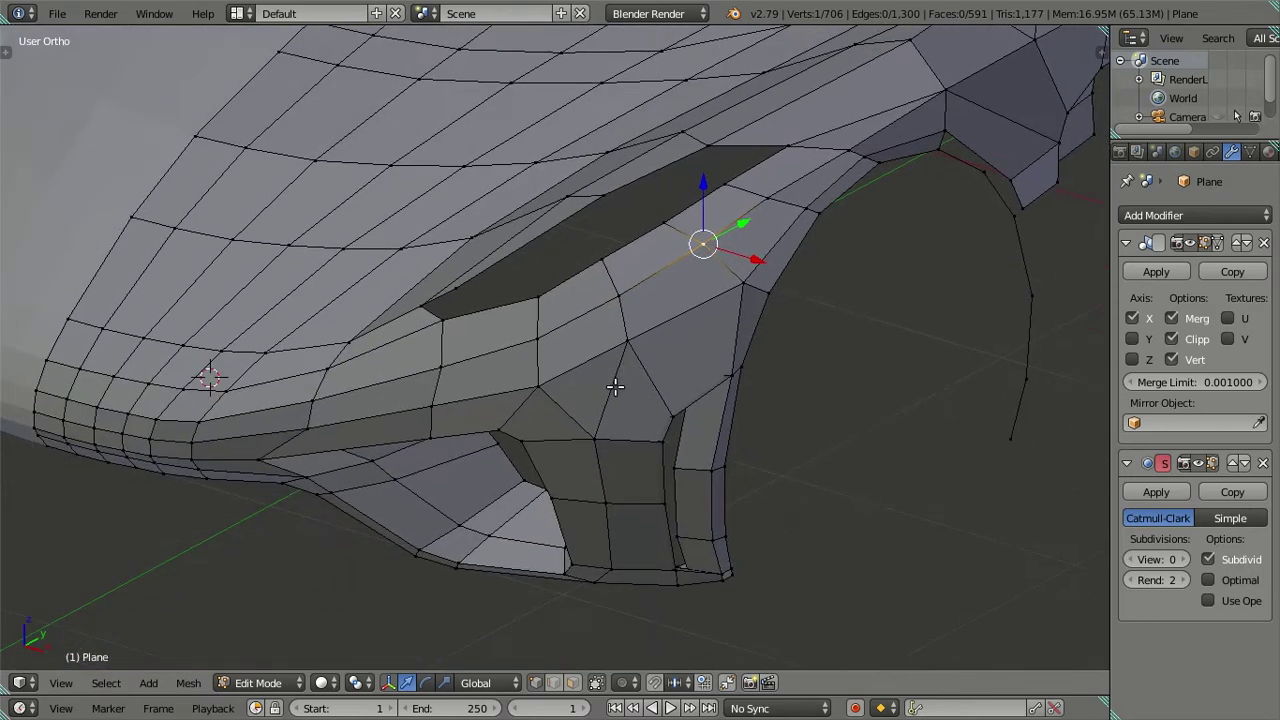
scroll(611, 380, up, 1)
scroll(614, 387, up, 1)
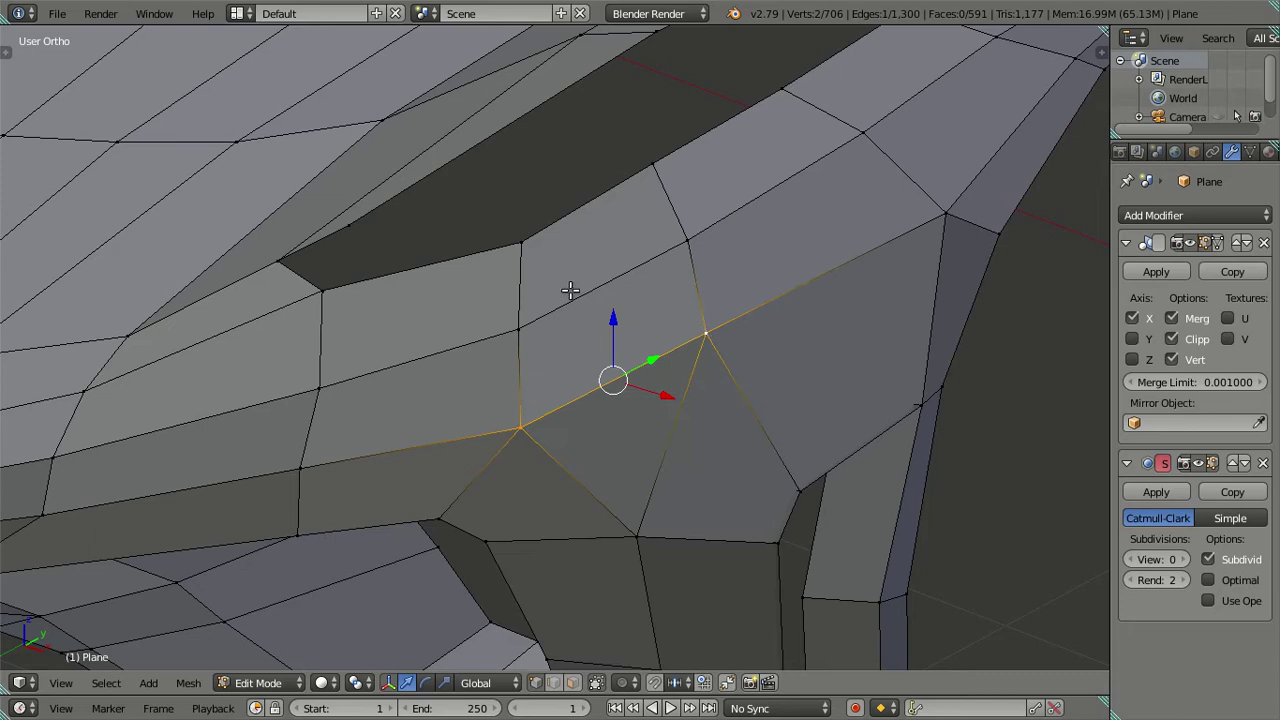
Merge the short edge's two vertices beside the front vent at first, leaving 705 vertices
middle_drag(623, 272, 631, 277)
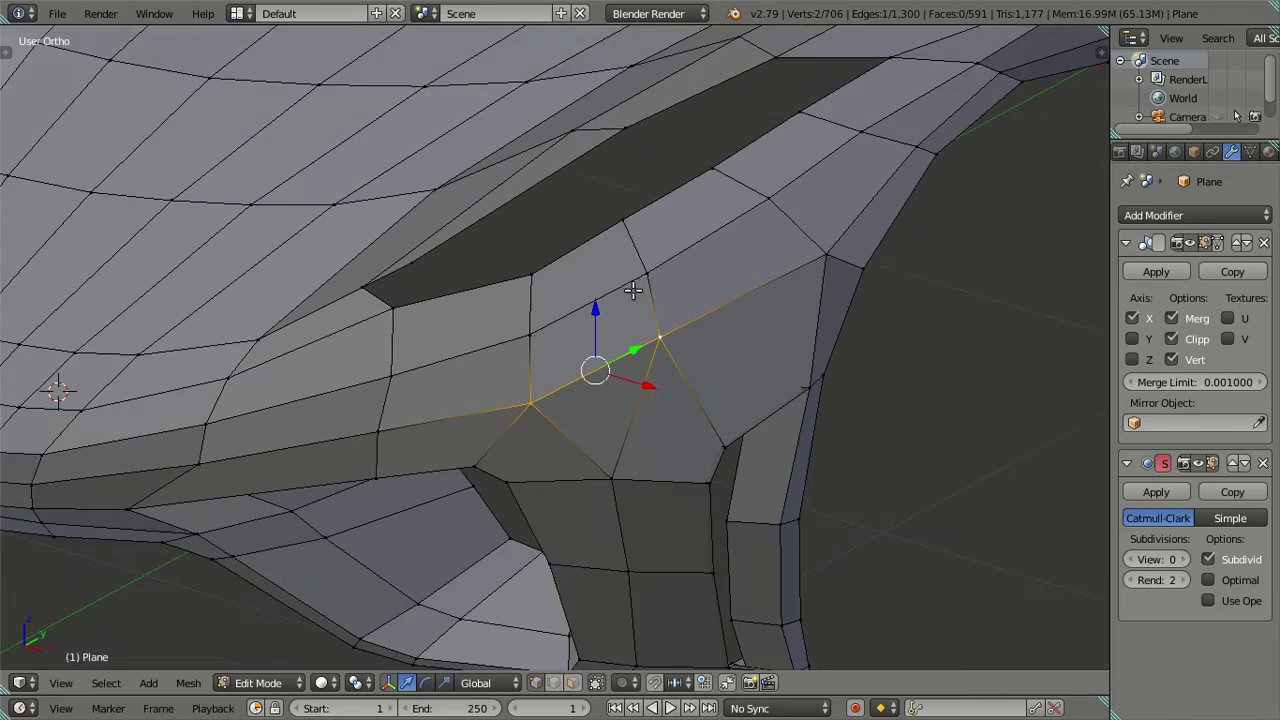
key(KP_4)
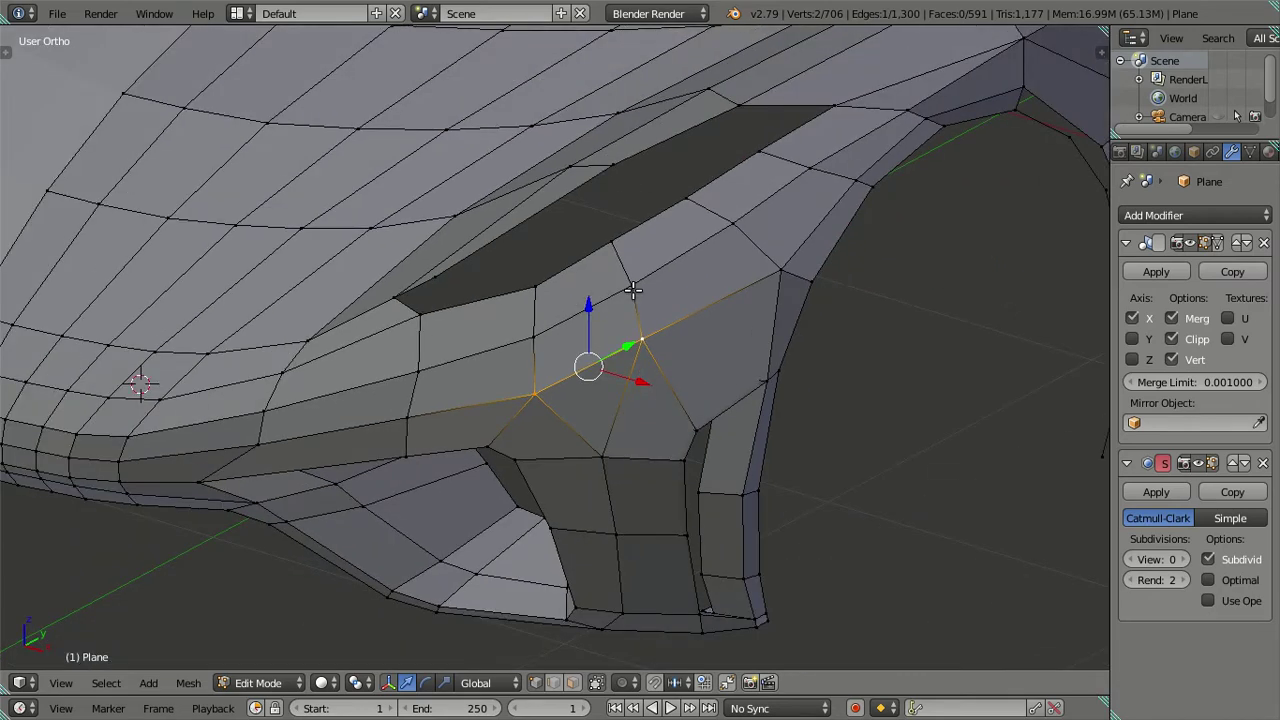
middle_drag(746, 346, 746, 374)
key(alt+m)
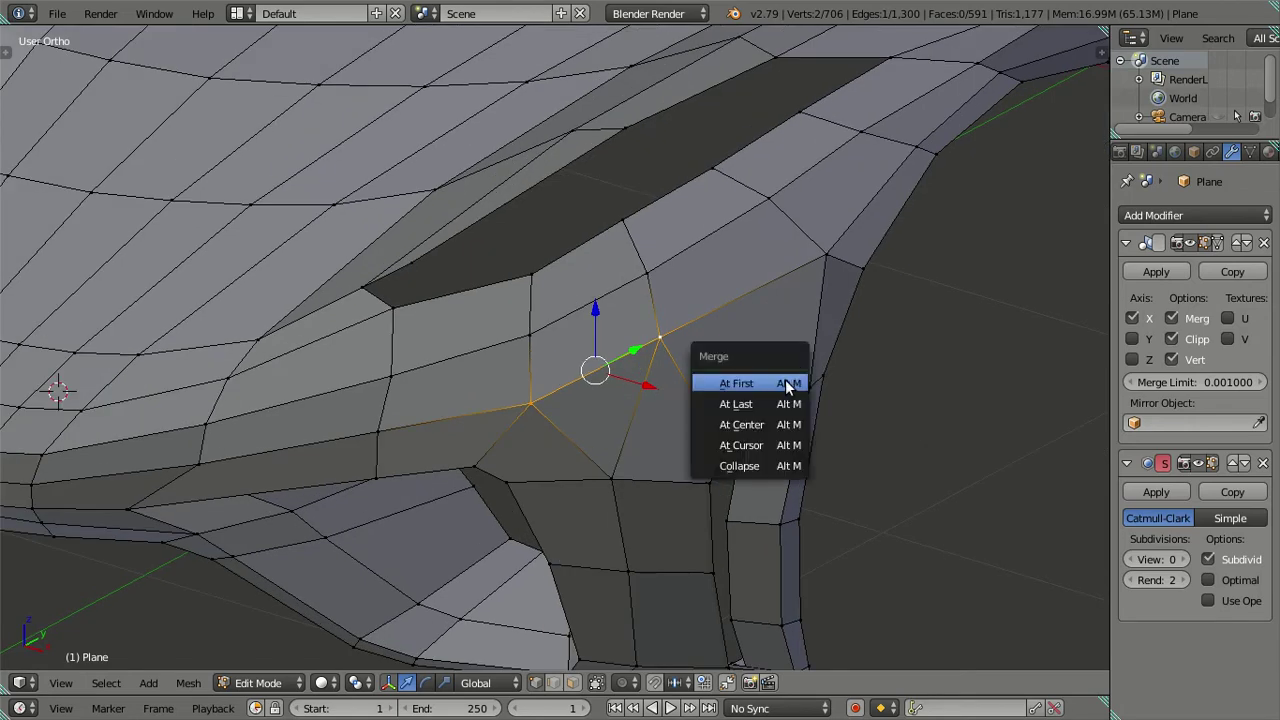
click(765, 424)
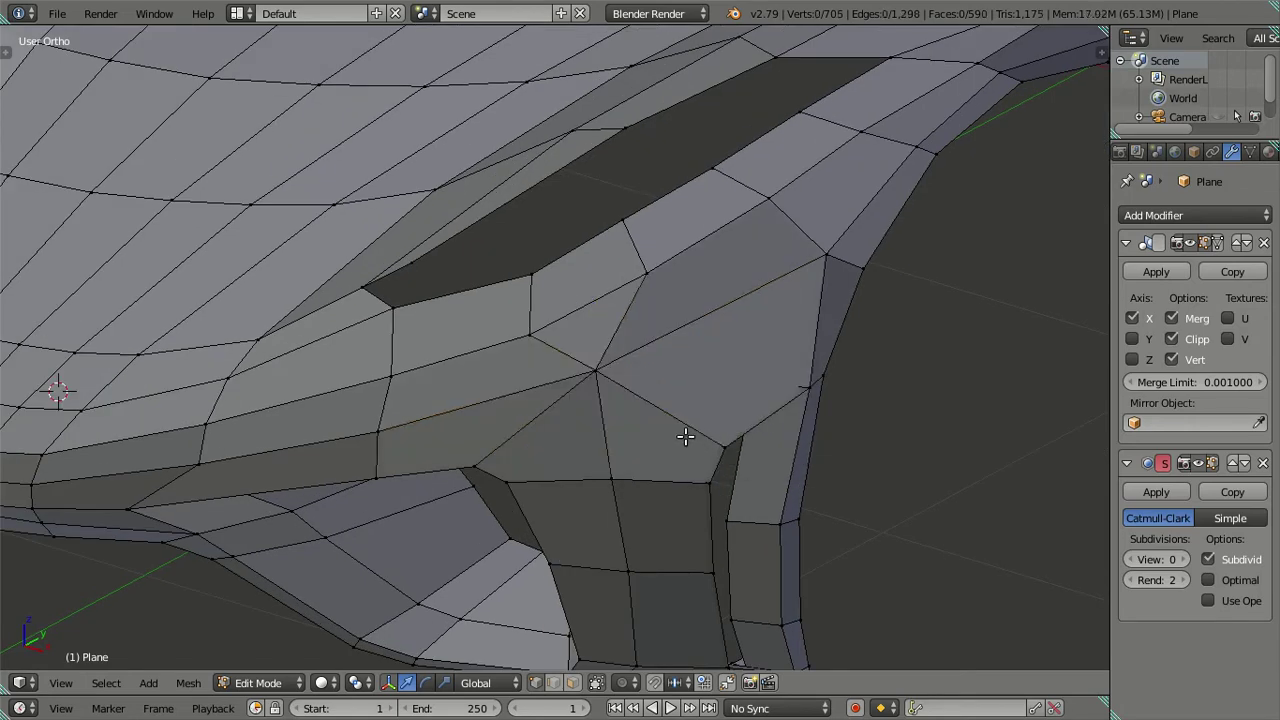
scroll(685, 437, down, 3)
mouse_move(666, 397)
middle_down()
mouse_move(706, 349)
mouse_move(811, 343)
mouse_move(851, 370)
mouse_move(723, 429)
mouse_move(651, 434)
mouse_move(660, 514)
mouse_move(654, 446)
mouse_move(672, 380)
mouse_move(732, 420)
middle_up()
scroll(851, 370, up, 3)
Compare Edit and Object Mode views of the front bumper and wheel arch
key(Tab)
scroll(668, 420, down, 4)
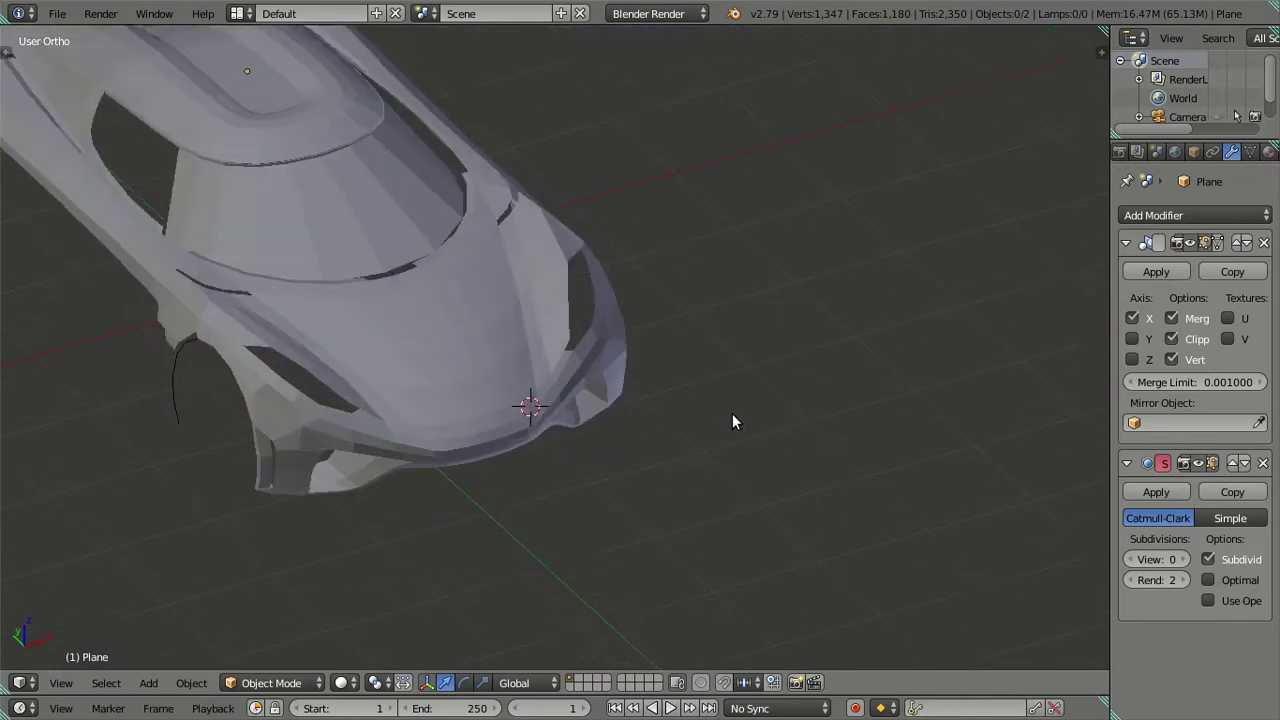
key(Tab)
scroll(730, 418, up, 3)
key(Tab)
scroll(726, 415, down, 3)
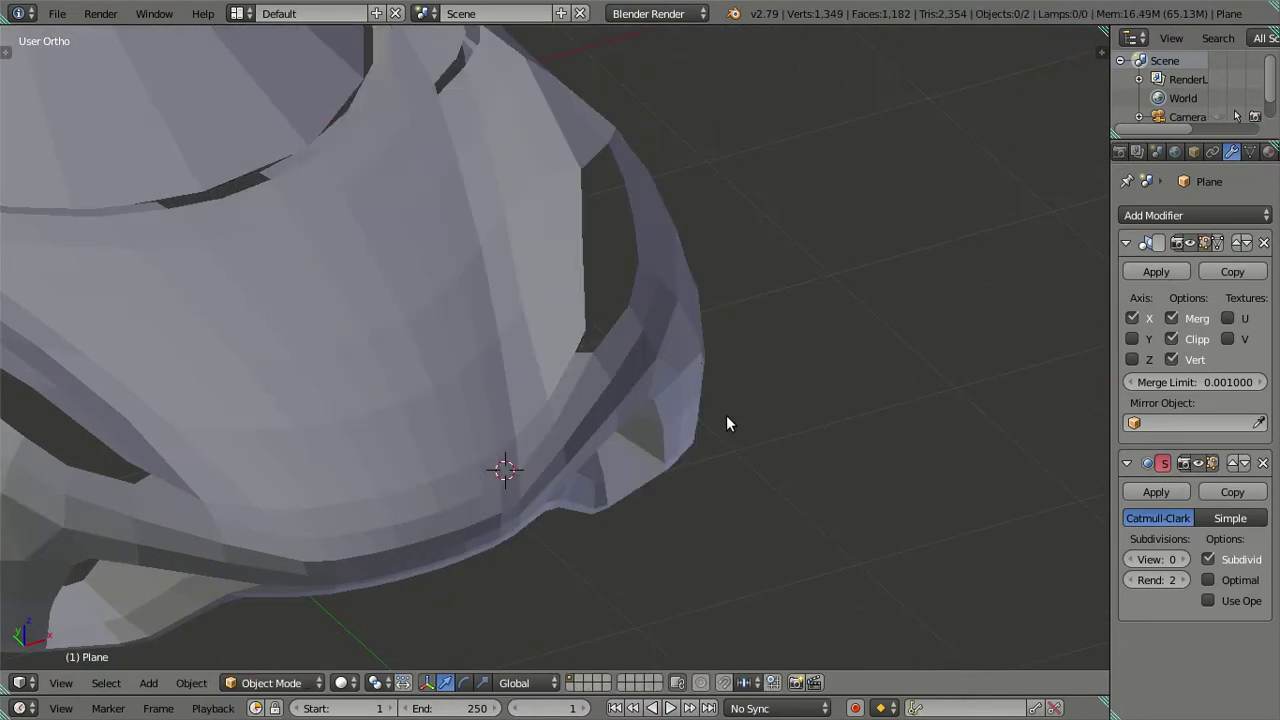
mouse_move(739, 412)
middle_down()
mouse_move(689, 376)
mouse_move(569, 369)
mouse_move(546, 349)
mouse_move(510, 360)
mouse_move(541, 325)
mouse_move(443, 334)
mouse_move(414, 383)
mouse_move(461, 469)
mouse_move(497, 491)
mouse_move(506, 457)
mouse_move(472, 425)
mouse_move(461, 384)
mouse_move(550, 478)
mouse_move(608, 334)
mouse_move(594, 505)
mouse_move(622, 346)
mouse_move(646, 314)
mouse_move(714, 314)
mouse_move(757, 334)
mouse_move(798, 303)
mouse_move(791, 246)
mouse_move(742, 319)
mouse_move(755, 361)
middle_up()
scroll(420, 400, up, 2)
key(Tab)
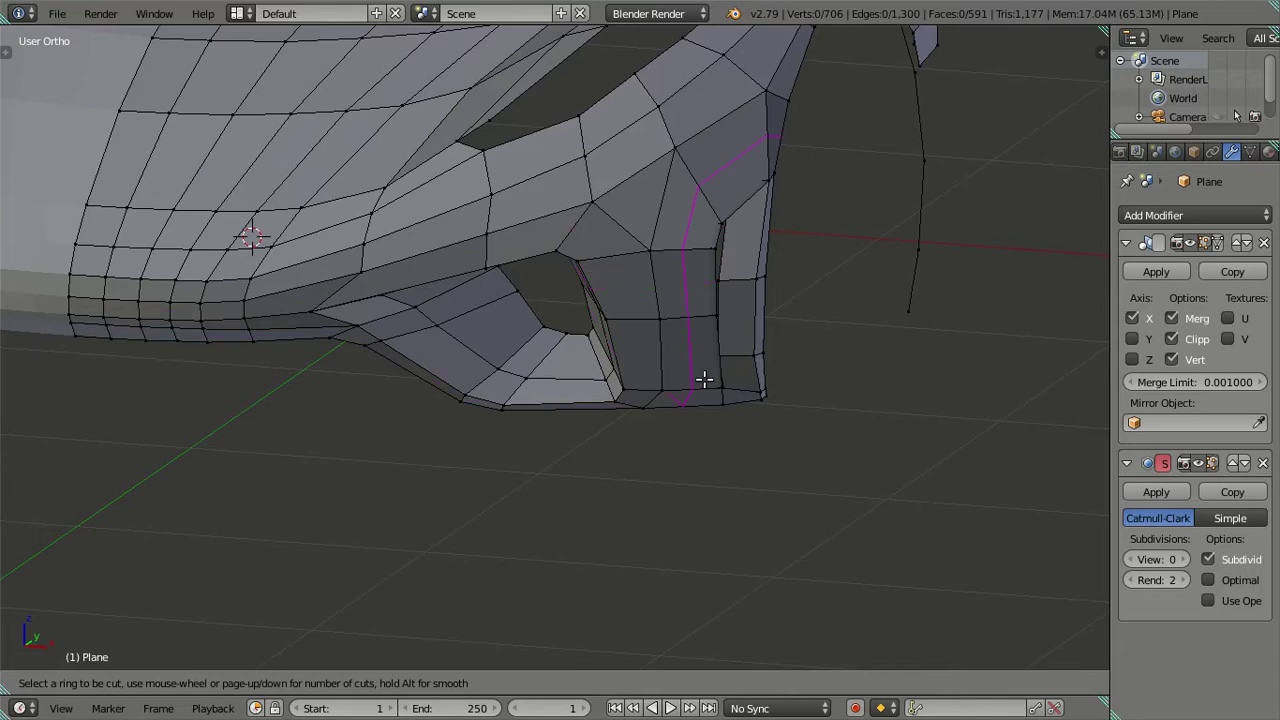
mouse_move(704, 379)
middle_down()
mouse_move(703, 406)
mouse_move(631, 400)
mouse_move(609, 380)
mouse_move(621, 427)
mouse_move(586, 329)
mouse_move(600, 354)
mouse_move(543, 297)
mouse_move(514, 360)
mouse_move(526, 411)
mouse_move(368, 329)
mouse_move(417, 286)
mouse_move(694, 277)
mouse_move(731, 240)
mouse_move(734, 183)
mouse_move(720, 160)
mouse_move(731, 352)
mouse_move(780, 340)
middle_up()
key(Tab)
key(Tab)
Lower the vertex at the fender's top corner slightly along Z
right_click(815, 230)
scroll(817, 230, up, 2)
mouse_move(766, 286)
middle_down()
mouse_move(760, 249)
mouse_move(674, 366)
middle_up()
scroll(726, 352, down, 2)
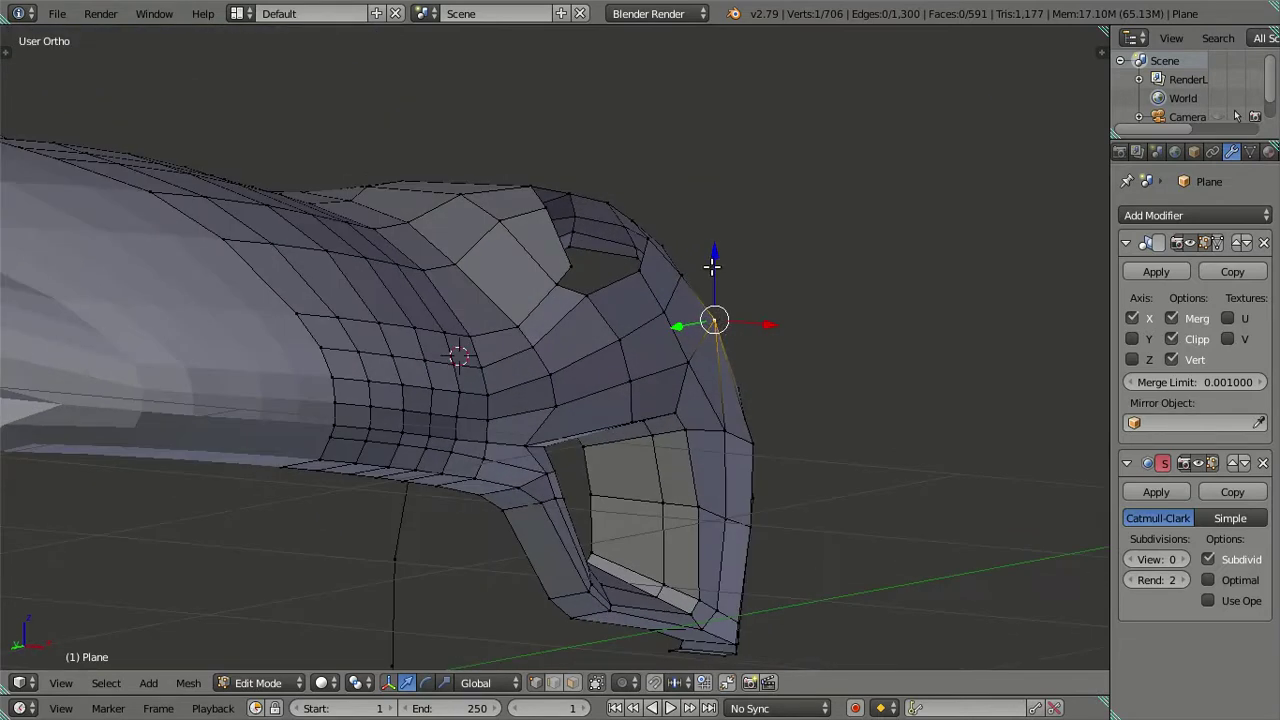
key(g)
key(z)
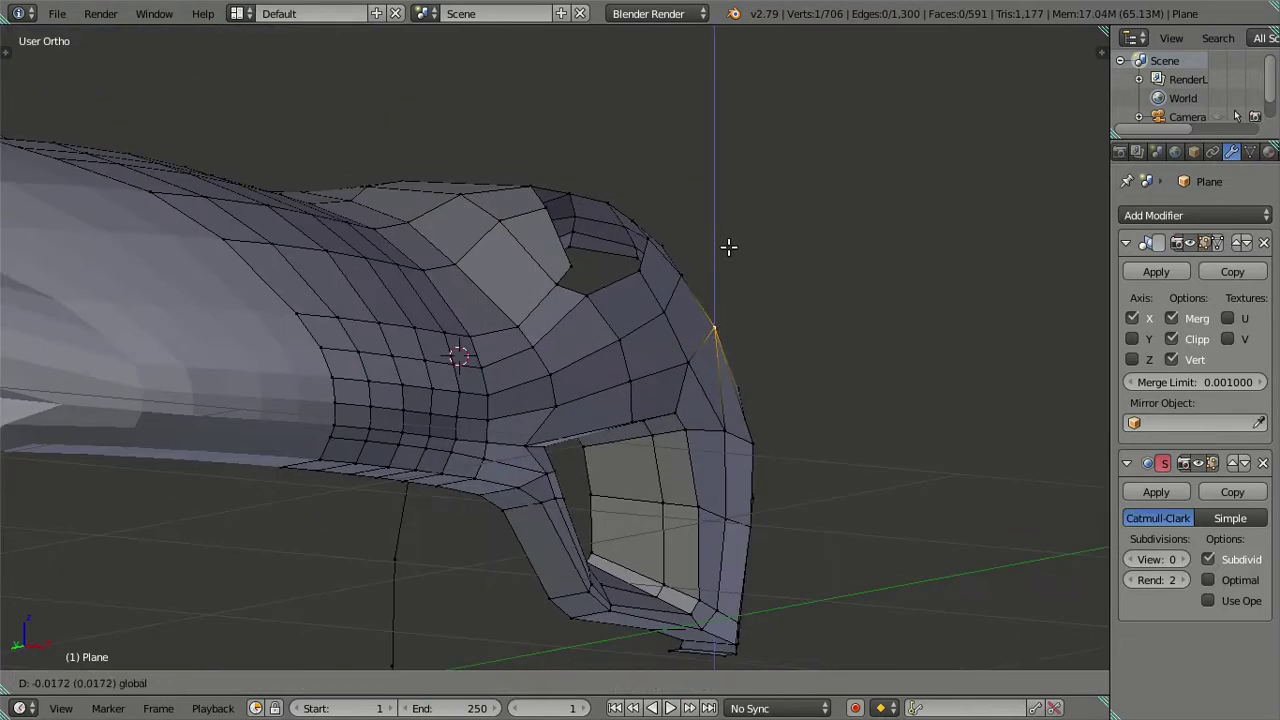
mouse_move(724, 257)
middle_down()
mouse_move(837, 366)
mouse_move(806, 417)
middle_up()
key(a)
Lower the vertex above the wheel arch along Z and review the body in Object Mode
scroll(659, 399, up, 3)
middle_drag(537, 428, 586, 434)
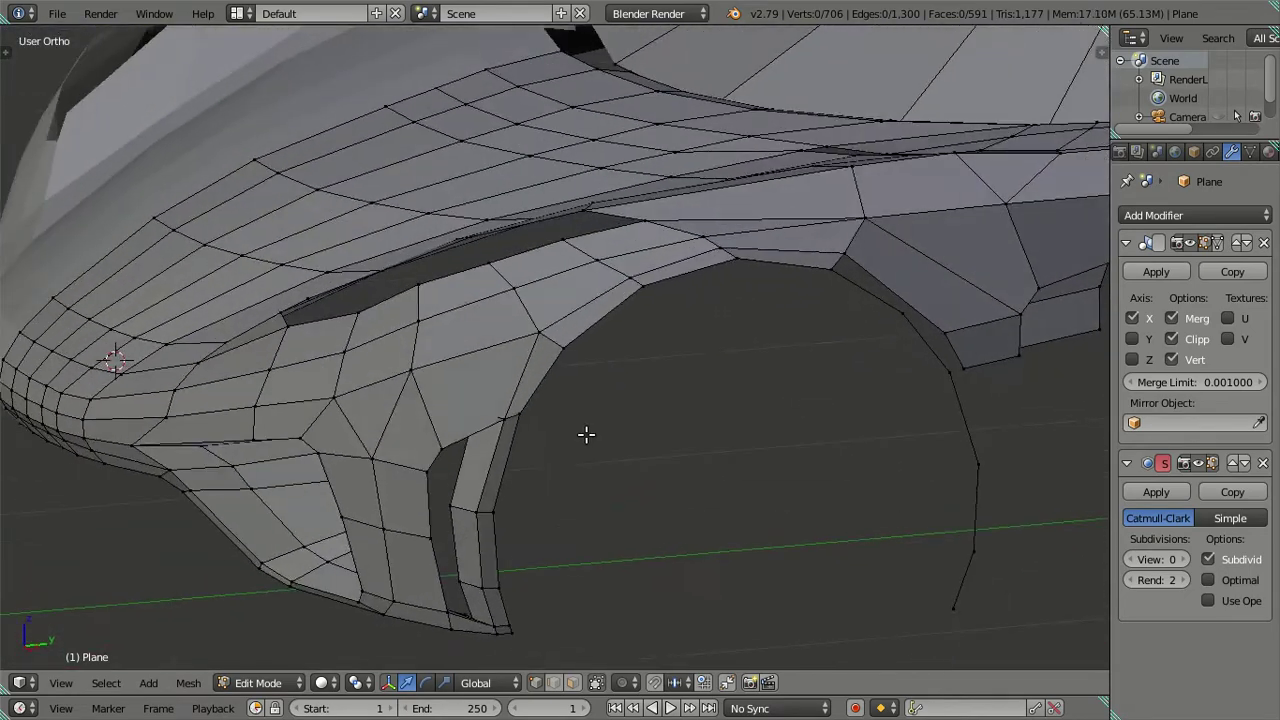
right_click(414, 371)
key(g)
key(z)
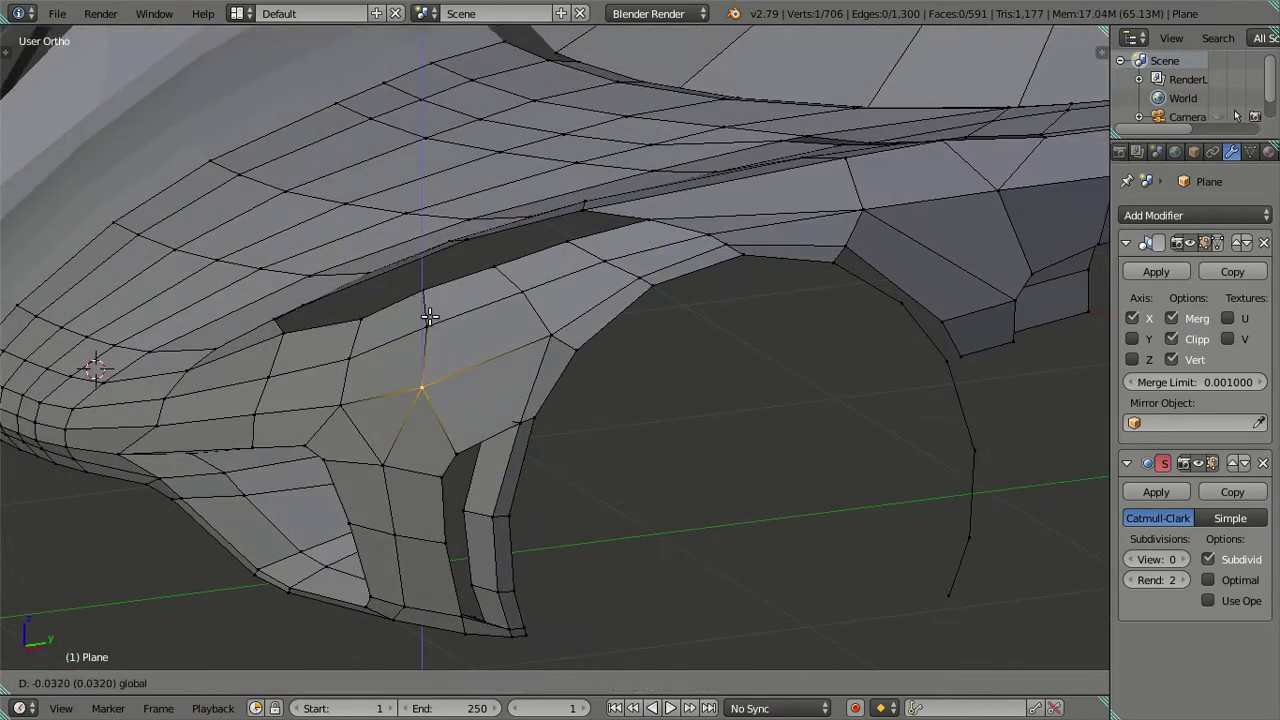
click(429, 316)
key(Tab)
mouse_move(442, 401)
middle_down()
mouse_move(509, 456)
mouse_move(623, 452)
mouse_move(696, 422)
mouse_move(794, 447)
middle_up()
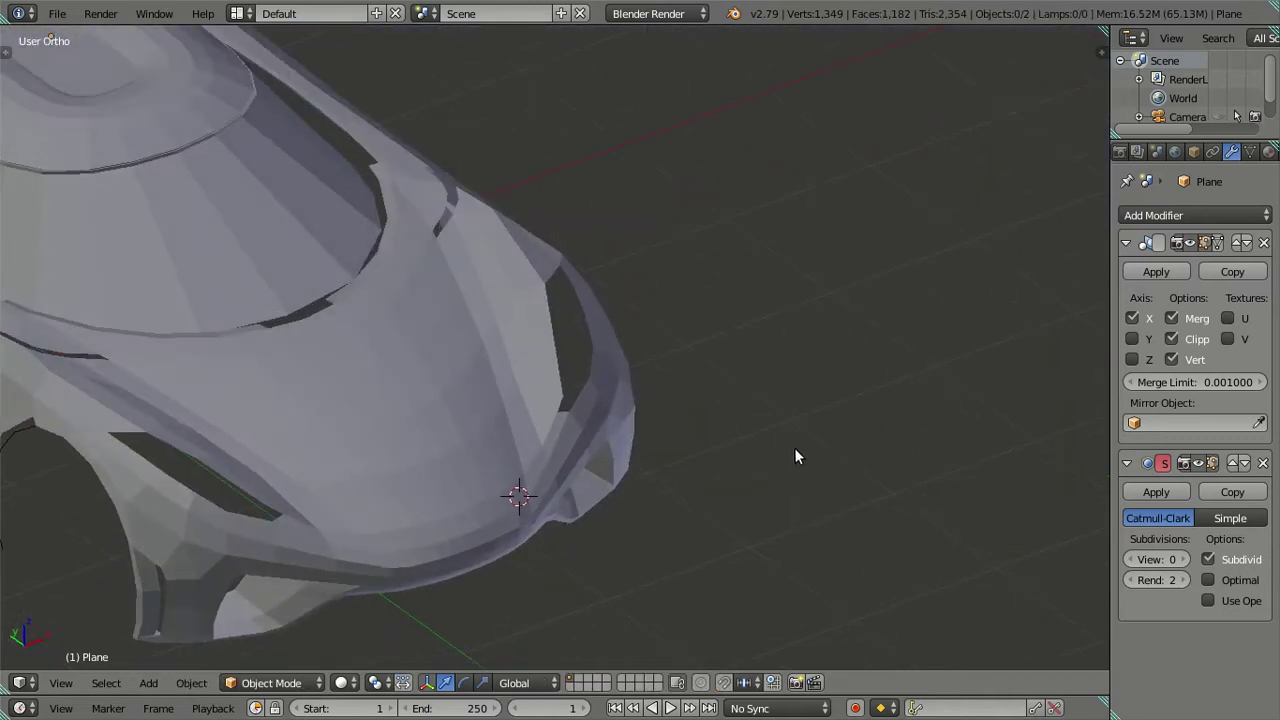
Set the Subdivision Surface viewport level to 2 and return to Edit Mode
click(1183, 559)
click(1183, 559)
mouse_move(845, 495)
middle_down()
mouse_move(686, 422)
mouse_move(671, 466)
mouse_move(671, 437)
mouse_move(610, 412)
mouse_move(556, 433)
mouse_move(593, 446)
mouse_move(614, 519)
mouse_move(663, 477)
mouse_move(547, 297)
mouse_move(617, 300)
middle_up()
scroll(614, 519, up, 3)
key(Tab)
scroll(589, 315, up, 3)
Lower the vertex at the headlight opening edge slightly and check the smoothed body
right_click(575, 288)
drag(576, 233, 578, 237)
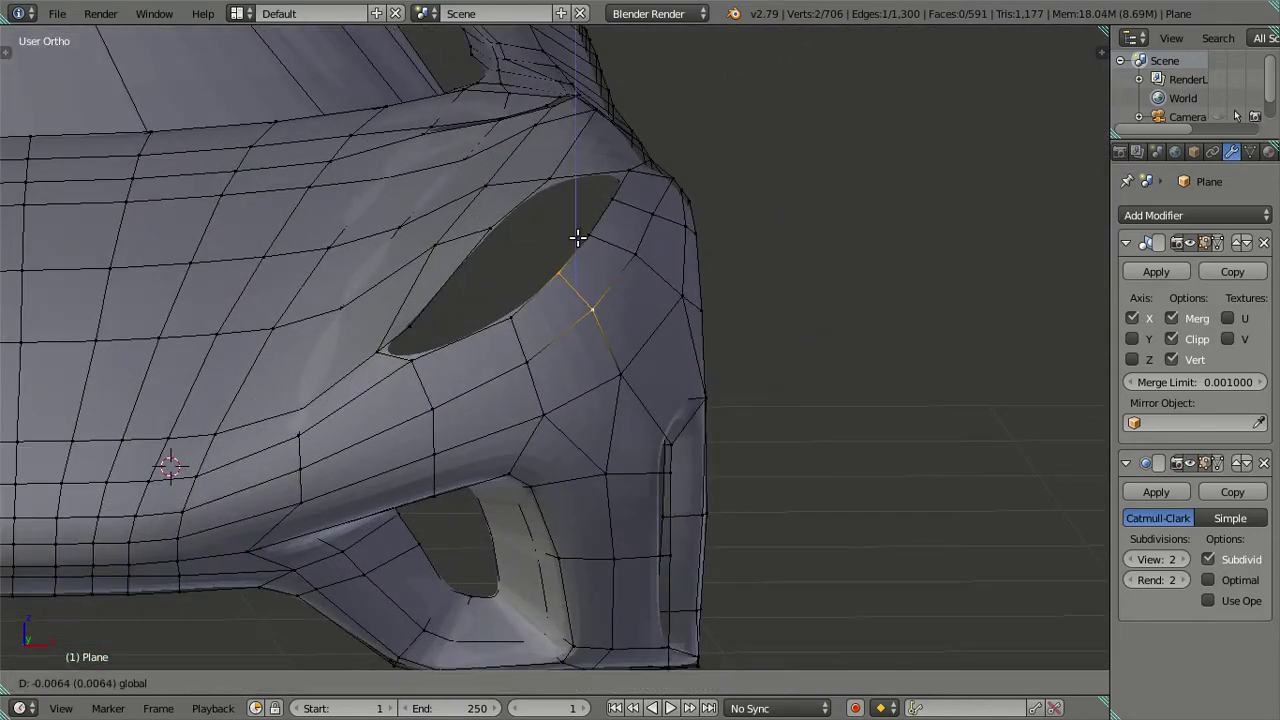
click(578, 237)
scroll(606, 314, down, 3)
middle_drag(606, 314, 569, 314)
key(a)
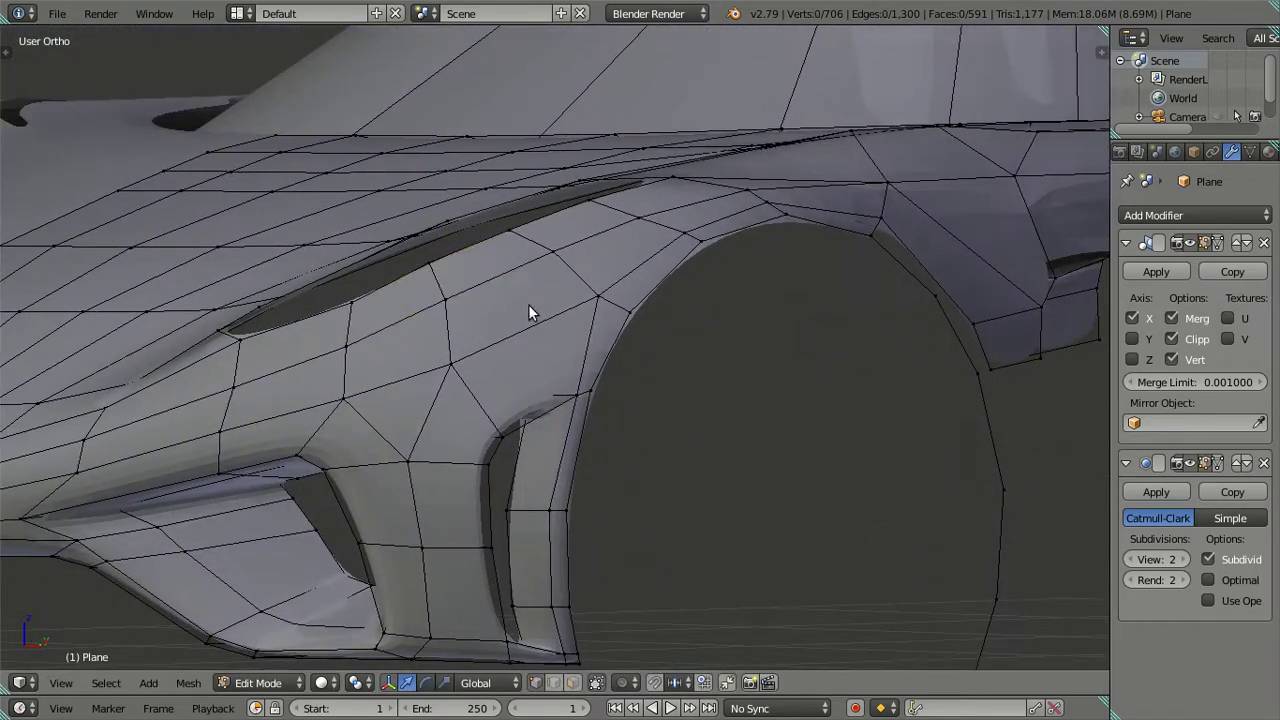
key(Tab)
scroll(481, 373, up, 3)
mouse_move(481, 373)
middle_down()
mouse_move(431, 337)
mouse_move(469, 334)
mouse_move(586, 383)
mouse_move(627, 371)
mouse_move(674, 407)
mouse_move(685, 394)
middle_up()
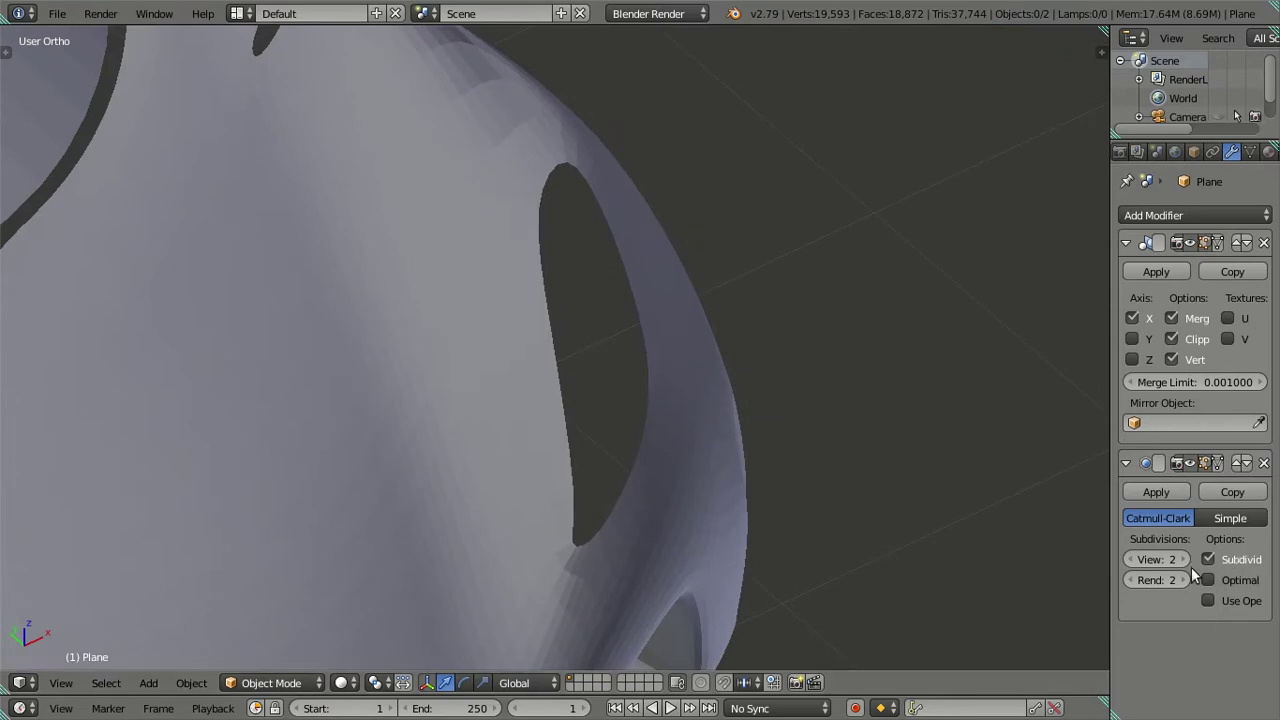
Set the subdivision viewport level back to 0 and re-enter Edit Mode around the window opening
click(1129, 559)
click(1129, 559)
scroll(777, 491, down, 3)
key(Tab)
mouse_move(754, 374)
middle_down()
mouse_move(567, 278)
mouse_move(629, 366)
mouse_move(600, 385)
mouse_move(514, 391)
middle_up()
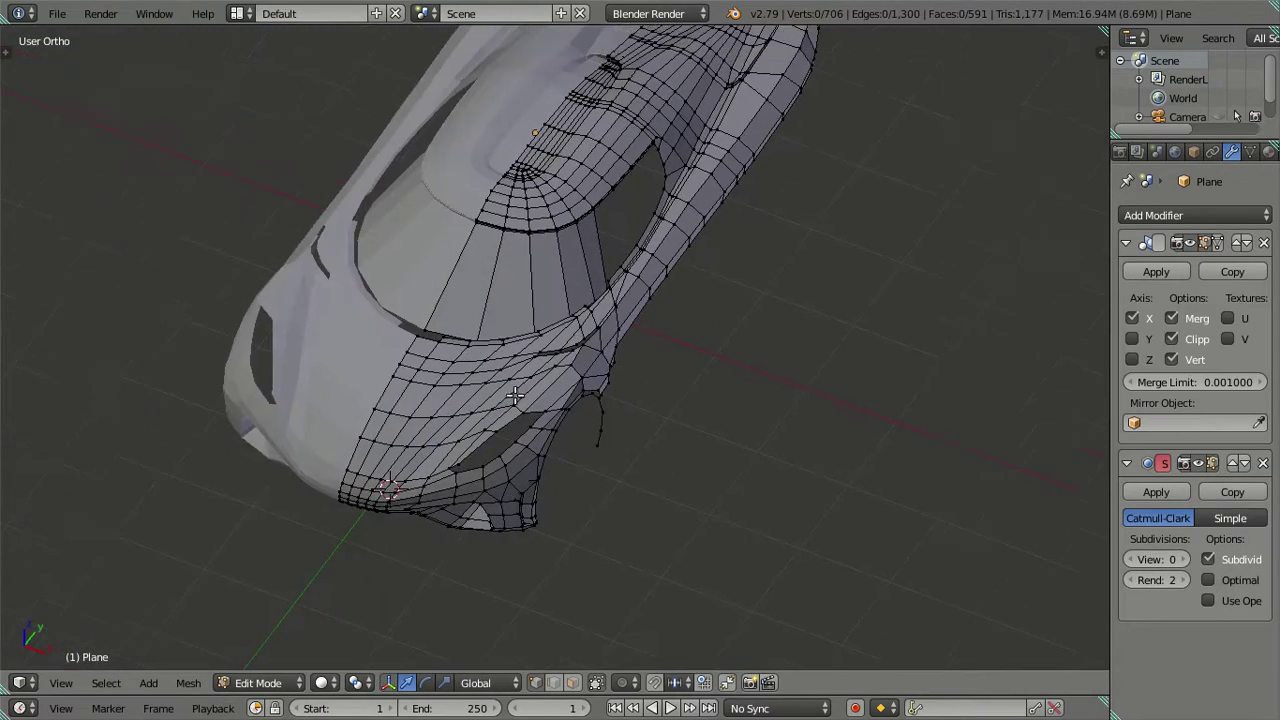
scroll(587, 442, up, 4)
mouse_move(587, 442)
middle_down()
mouse_move(486, 374)
mouse_move(503, 451)
mouse_move(546, 491)
mouse_move(488, 437)
mouse_move(491, 383)
mouse_move(459, 368)
mouse_move(349, 434)
mouse_move(423, 457)
mouse_move(482, 427)
middle_up()
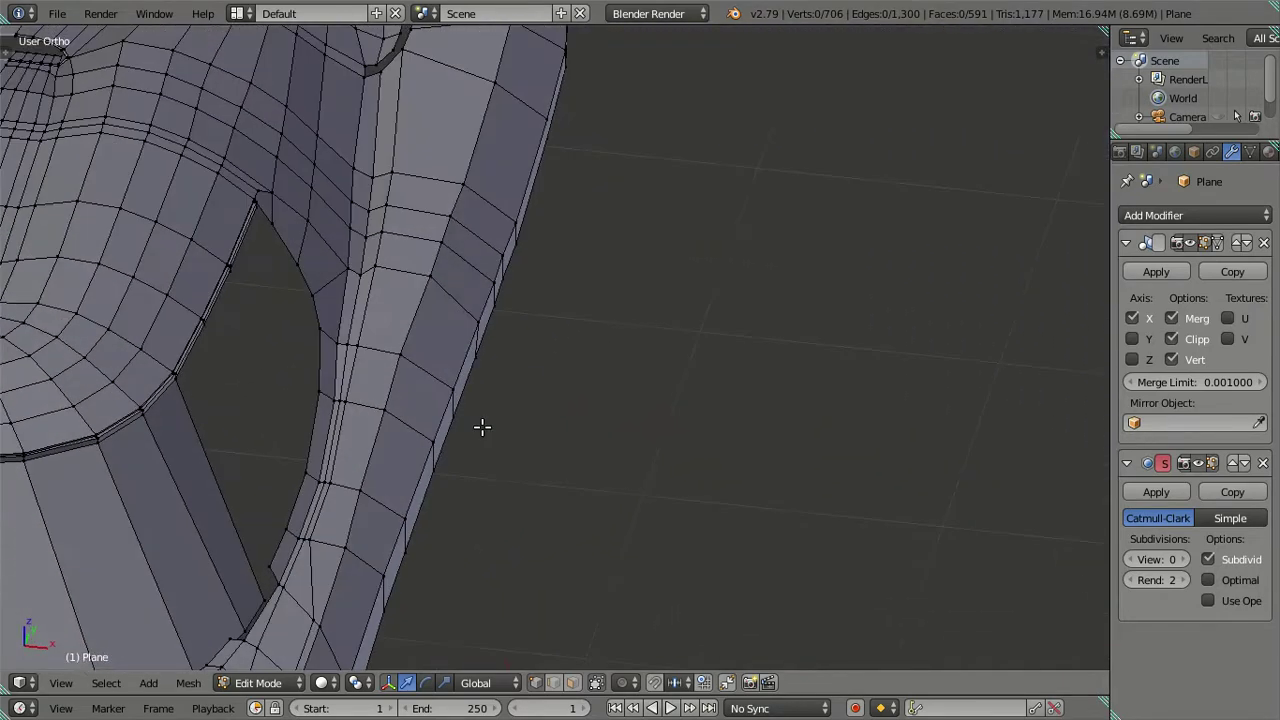
middle_drag(385, 485, 397, 342)
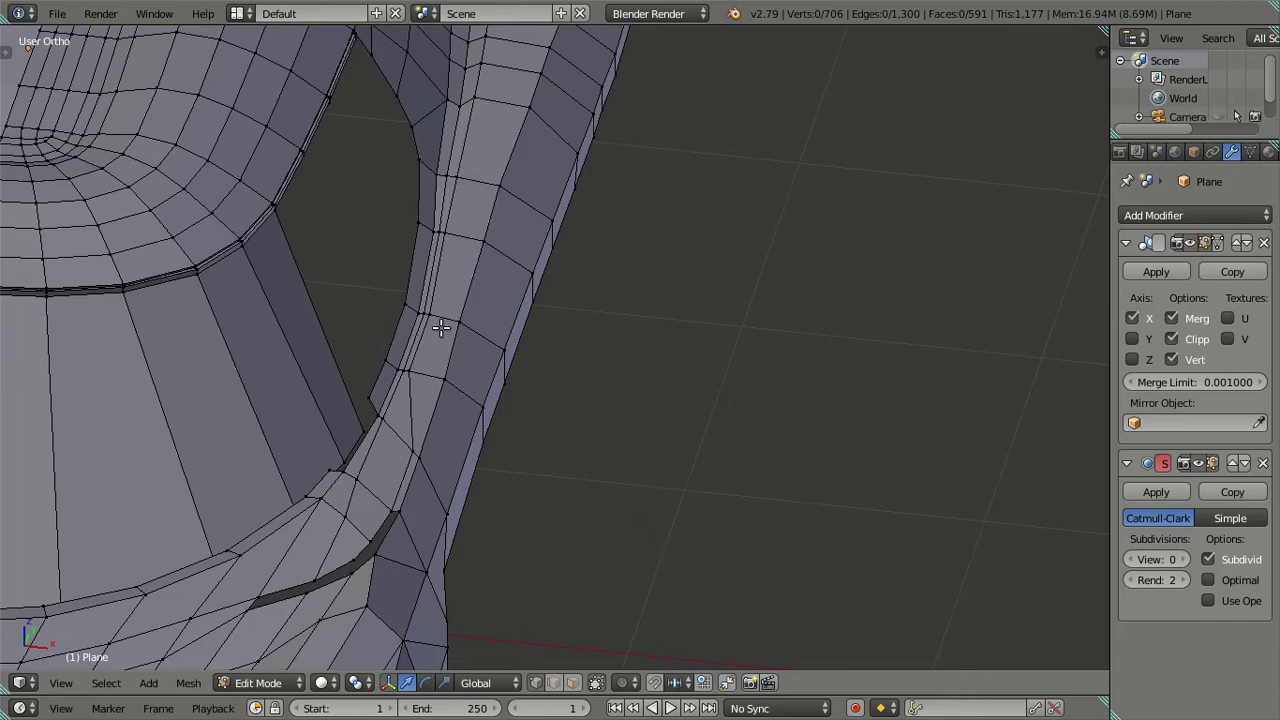
Extrude a new vertex from the A-pillar edge in top view and fill the gap with a face
mouse_move(423, 273)
middle_down()
mouse_move(466, 400)
mouse_move(444, 326)
mouse_move(466, 400)
mouse_move(437, 477)
mouse_move(501, 343)
mouse_move(363, 423)
mouse_move(482, 347)
middle_up()
right_click(329, 437)
key(KP_7)
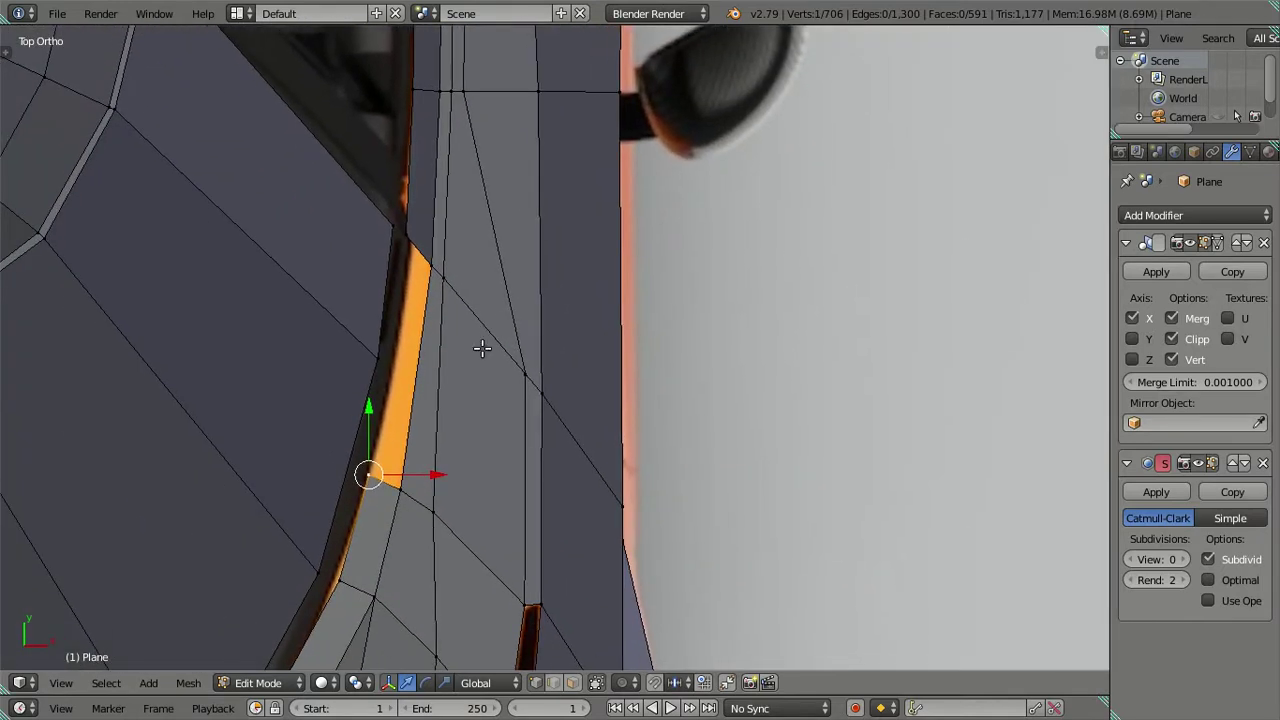
key(e)
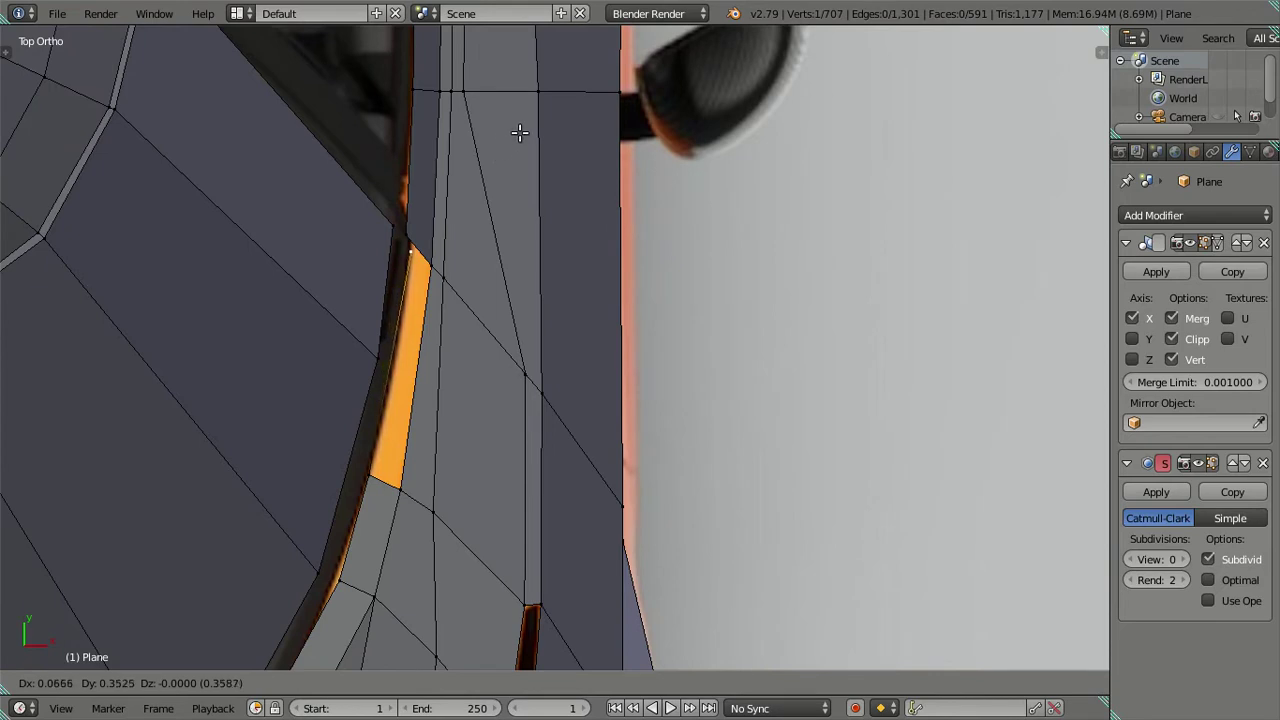
click(519, 133)
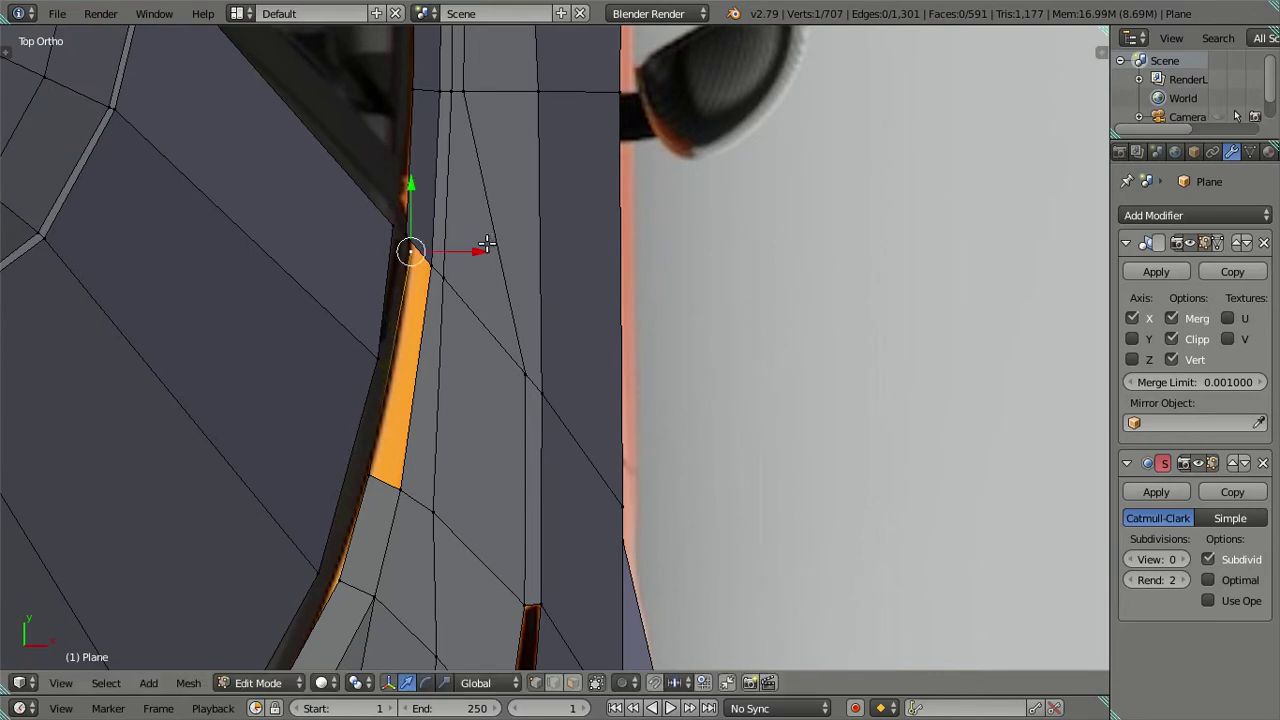
key(ctrl+KP_Add)
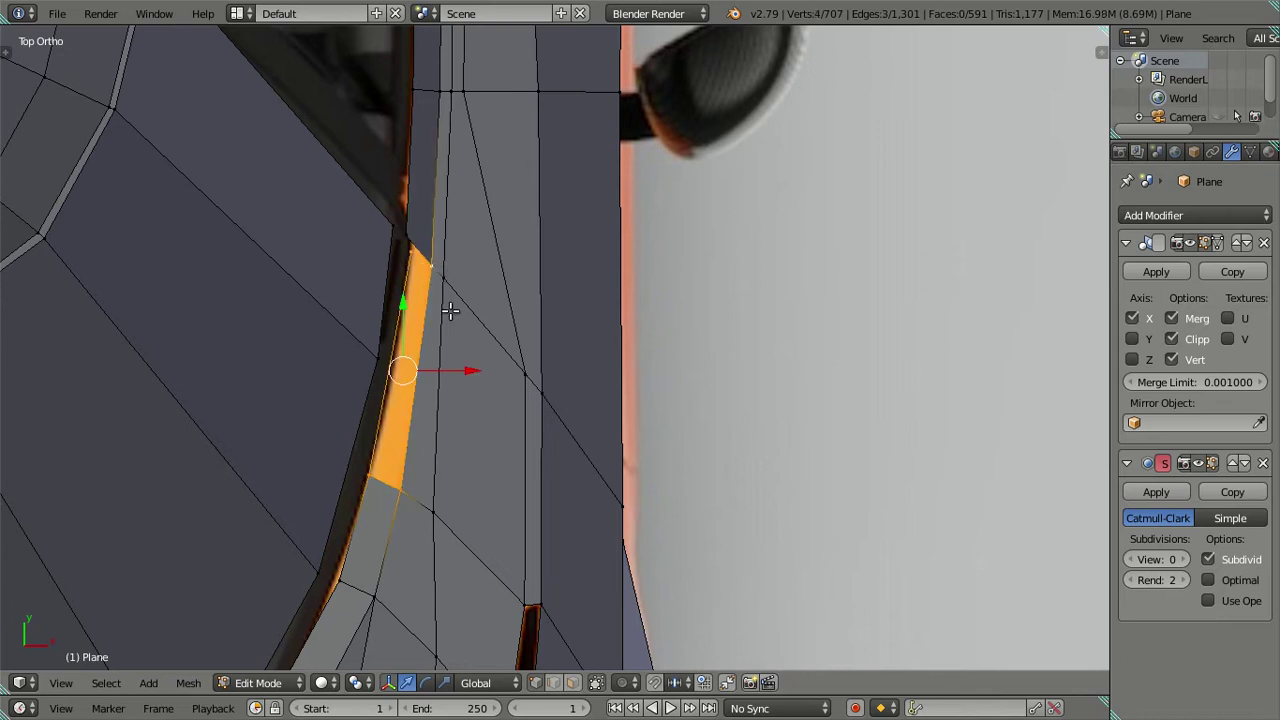
key(f)
Check the new face against the reference in wireframe, then solid shading
key(a)
scroll(530, 323, down, 2)
key(z)
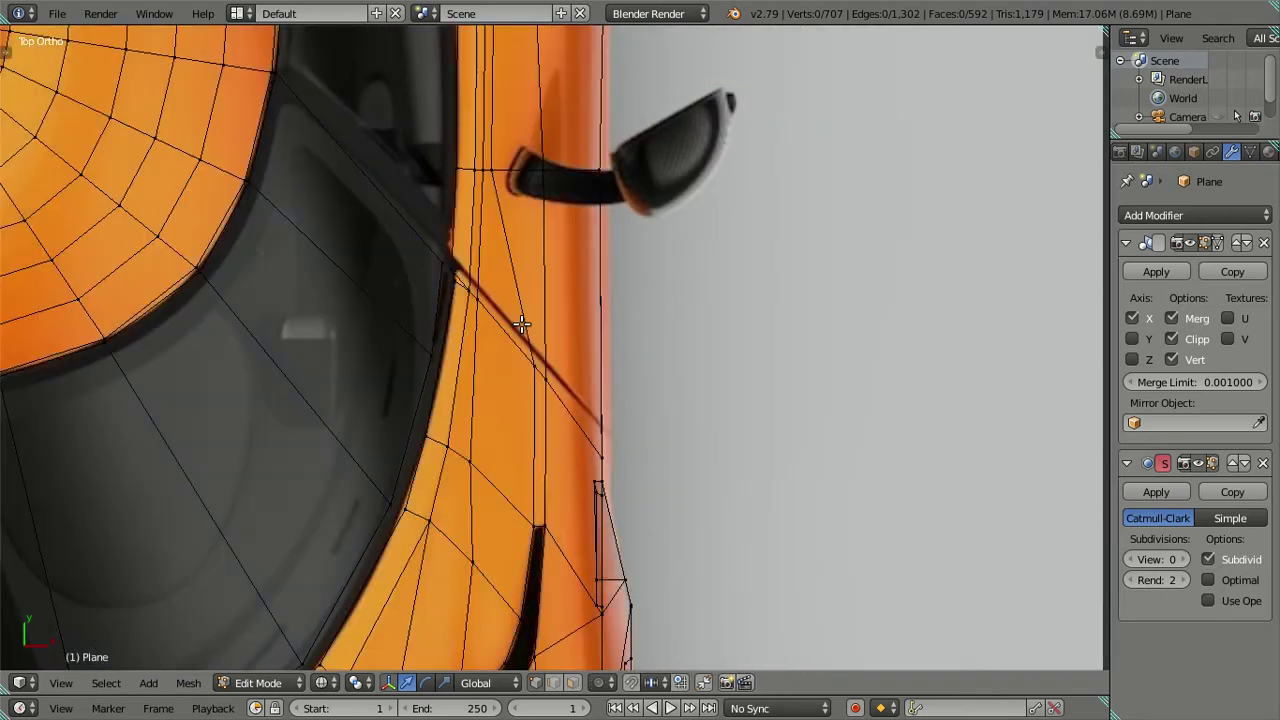
key(z)
mouse_move(560, 357)
middle_down()
mouse_move(526, 343)
mouse_move(615, 290)
mouse_move(660, 309)
mouse_move(637, 286)
mouse_move(563, 363)
middle_up()
key(Tab)
key(Tab)
Raise the vertex at the pillar's base slightly along Z
right_click(409, 423)
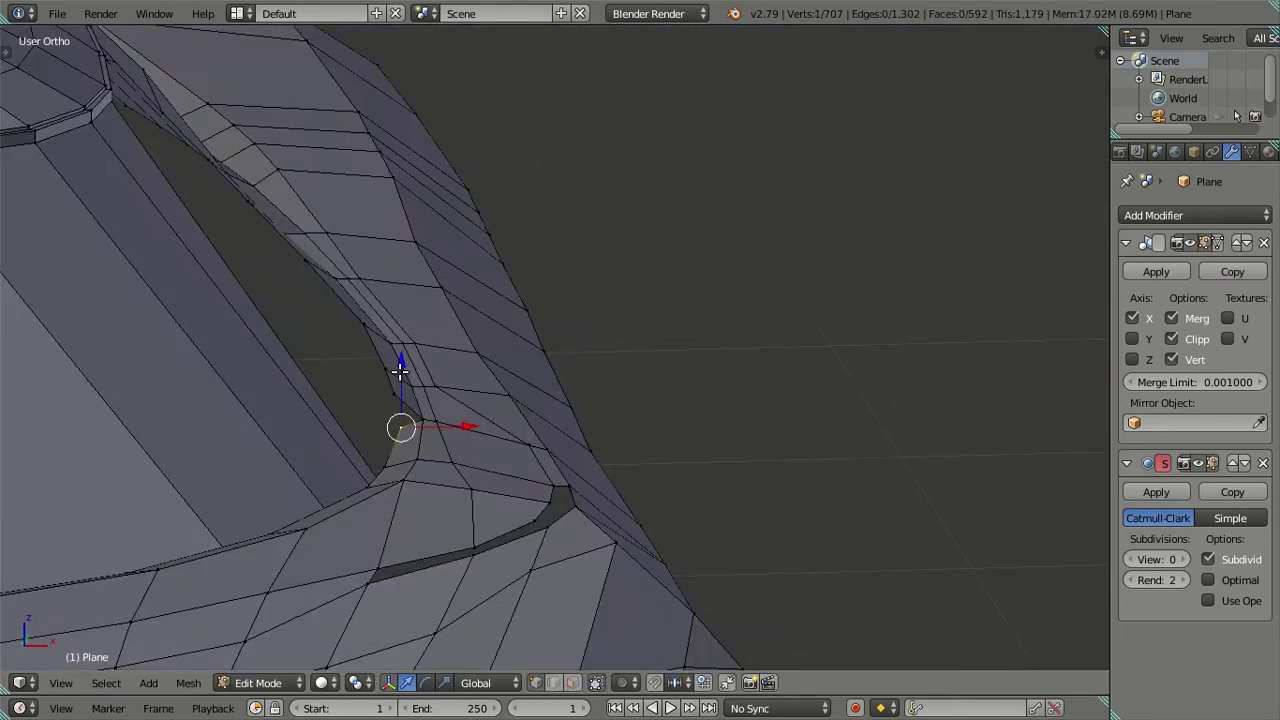
drag(399, 371, 399, 368)
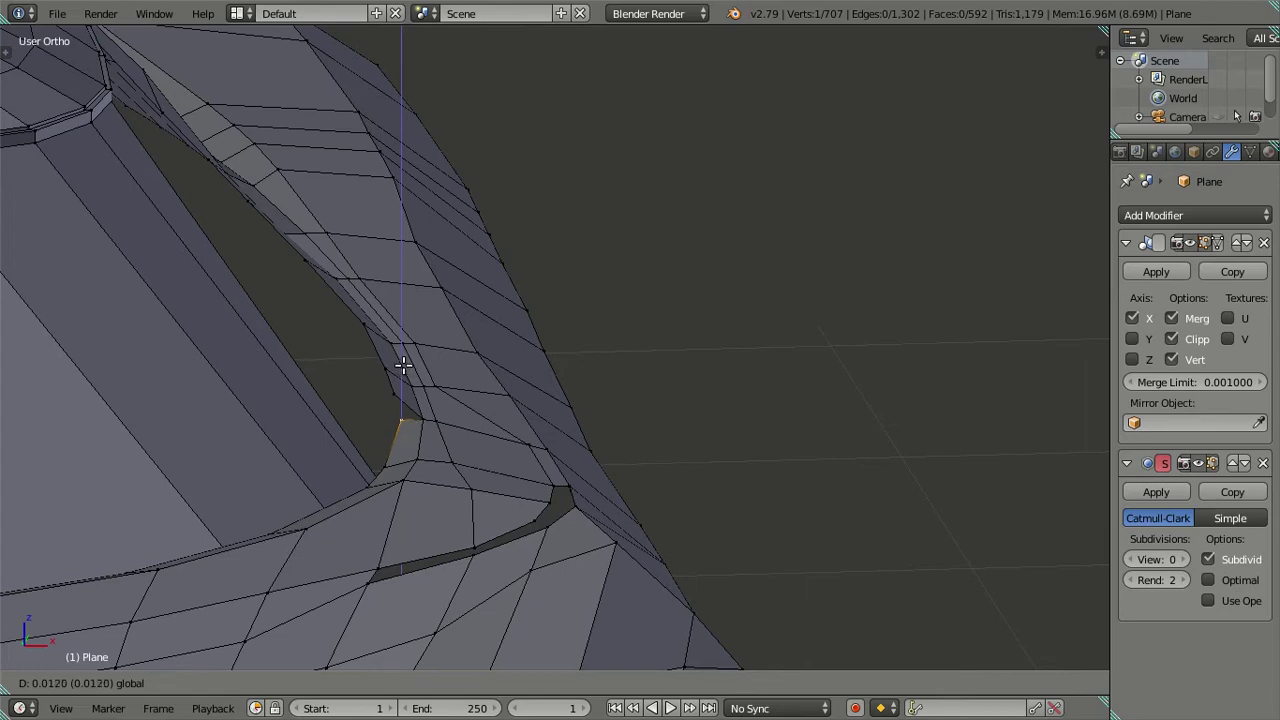
click(403, 365)
scroll(405, 363, down, 5)
scroll(430, 370, down, 5)
key(a)
mouse_move(704, 424)
middle_down()
mouse_move(669, 451)
mouse_move(694, 526)
mouse_move(666, 523)
mouse_move(649, 557)
mouse_move(634, 551)
mouse_move(597, 586)
mouse_move(569, 497)
mouse_move(589, 537)
mouse_move(523, 471)
mouse_move(569, 463)
mouse_move(595, 522)
mouse_move(528, 471)
mouse_move(531, 523)
mouse_move(500, 423)
mouse_move(558, 485)
middle_up()
scroll(669, 451, up, 3)
Add a loop cut across the cowl below the windshield in top view
key(a)
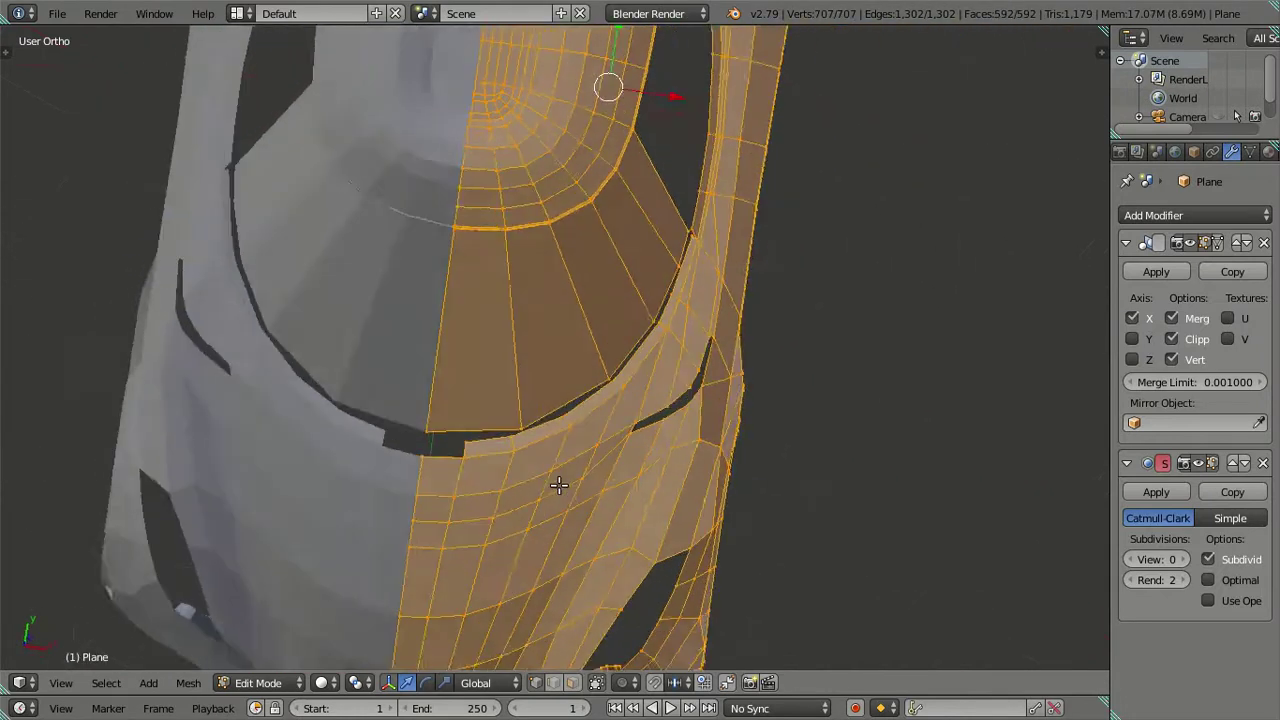
key(KP_7)
scroll(528, 480, up, 5)
scroll(500, 535, up, 2)
key(a)
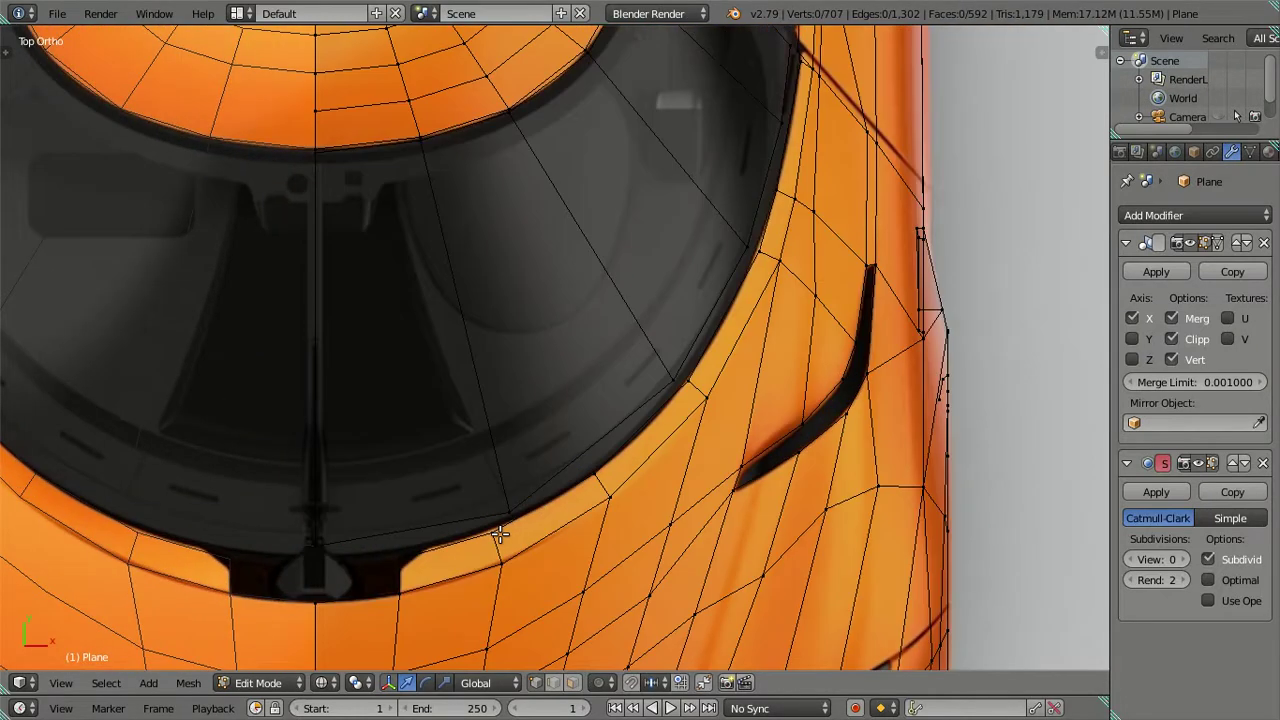
scroll(499, 535, down, 2)
scroll(441, 516, up, 3)
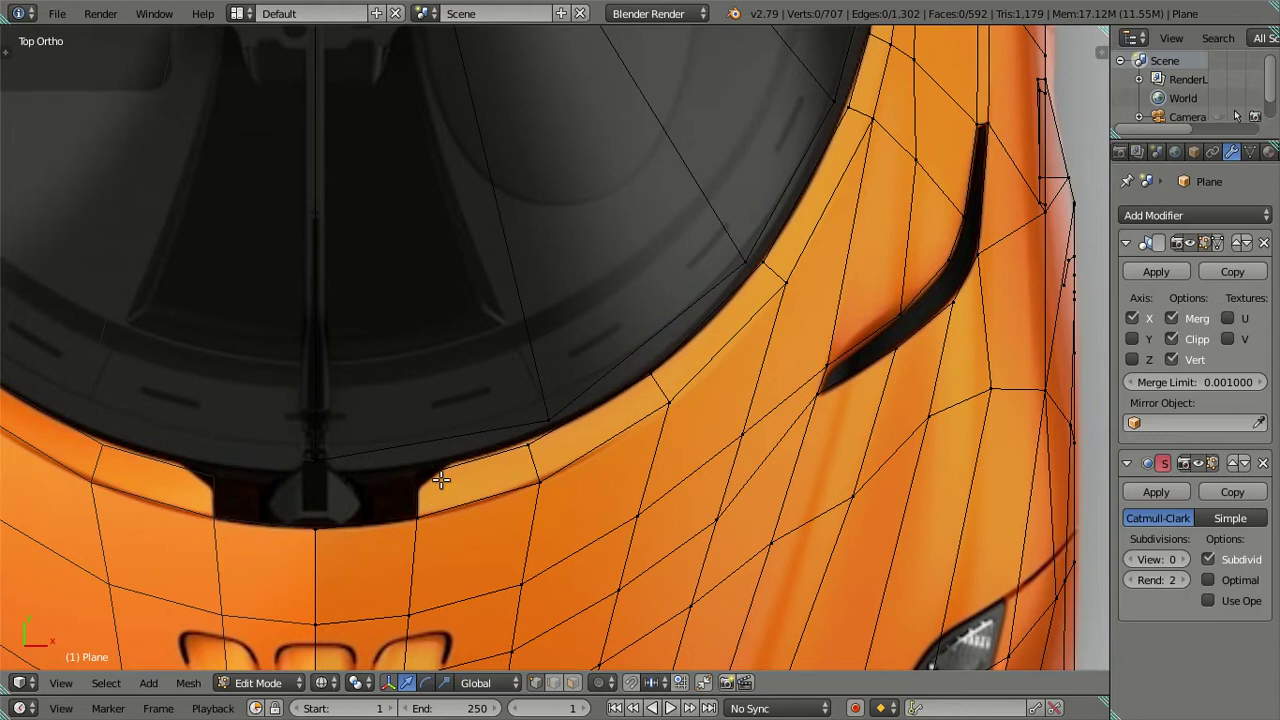
key(ctrl+r)
click(420, 494)
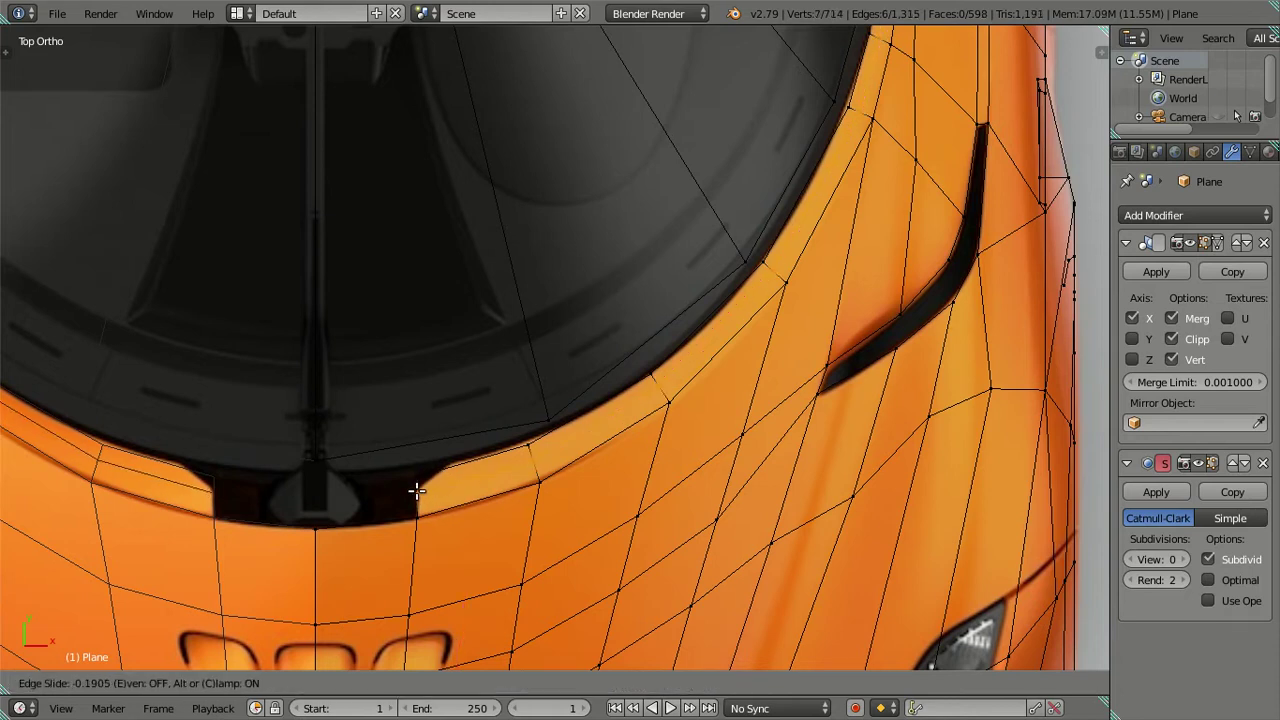
click(413, 487)
Move one vertex of the new loop onto the reference outline and check the hood
right_click(425, 468)
key(g)
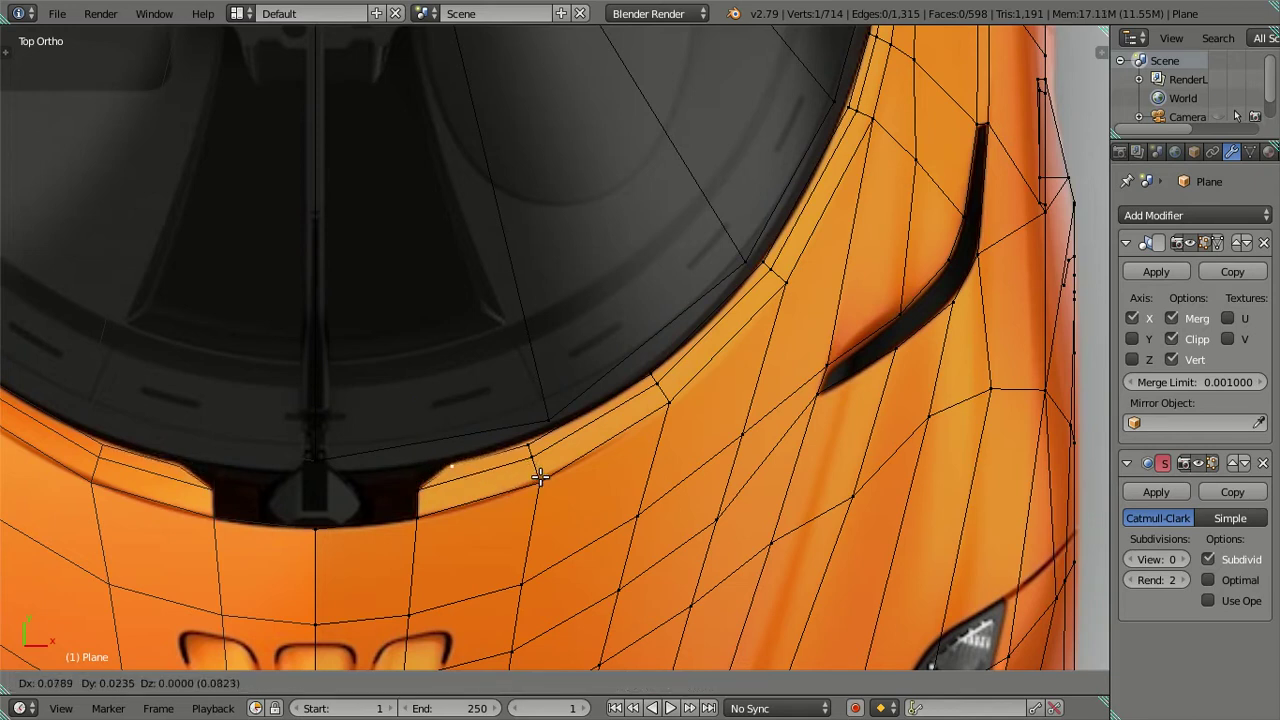
click(537, 474)
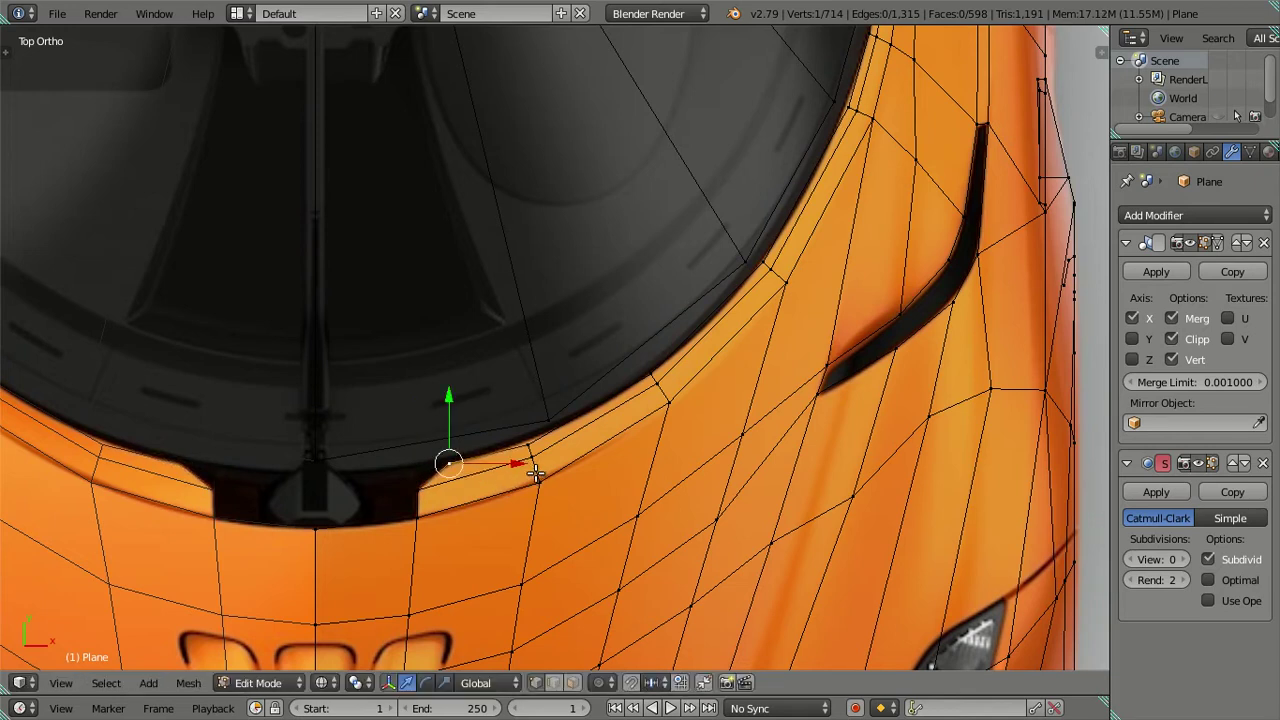
key(Tab)
mouse_move(511, 450)
middle_down()
mouse_move(657, 220)
mouse_move(706, 283)
mouse_move(800, 301)
mouse_move(800, 257)
mouse_move(631, 349)
mouse_move(562, 352)
mouse_move(550, 376)
mouse_move(487, 271)
mouse_move(371, 244)
mouse_move(531, 420)
middle_up()
key(KP_7)
key(Tab)
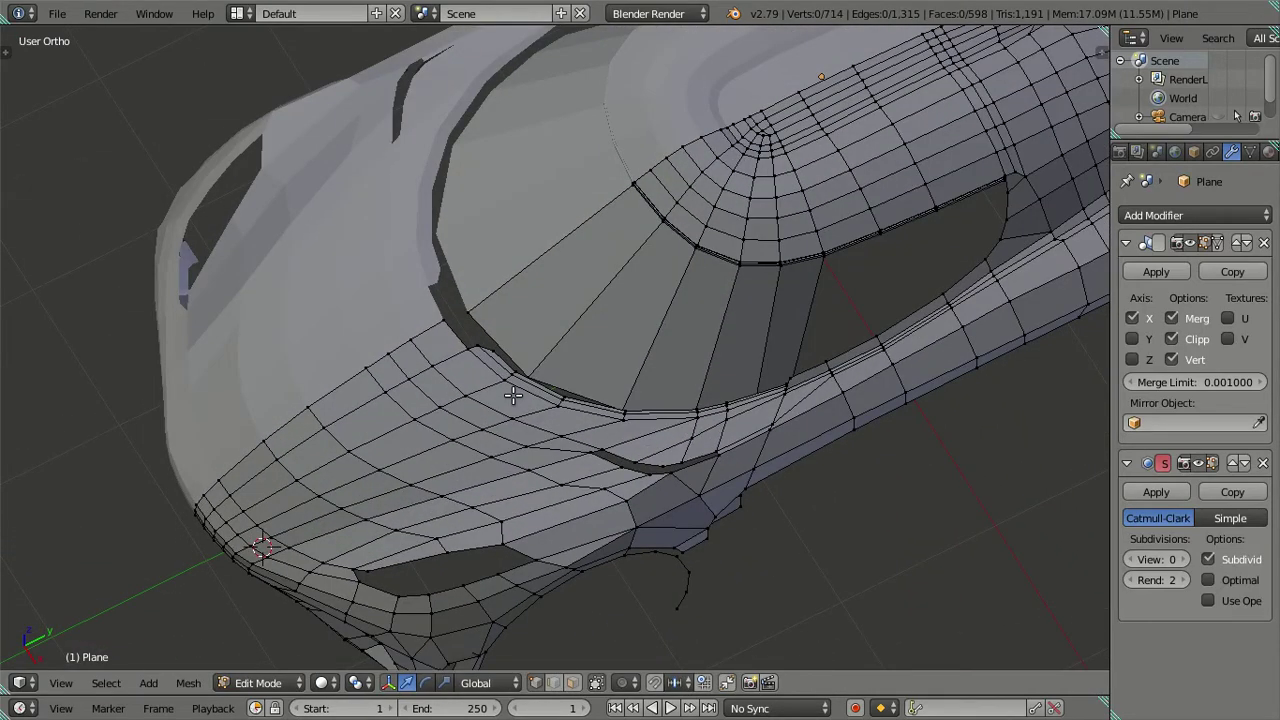
Go to the right side view in wireframe, framed on the windshield and side window
middle_drag(519, 346, 350, 421)
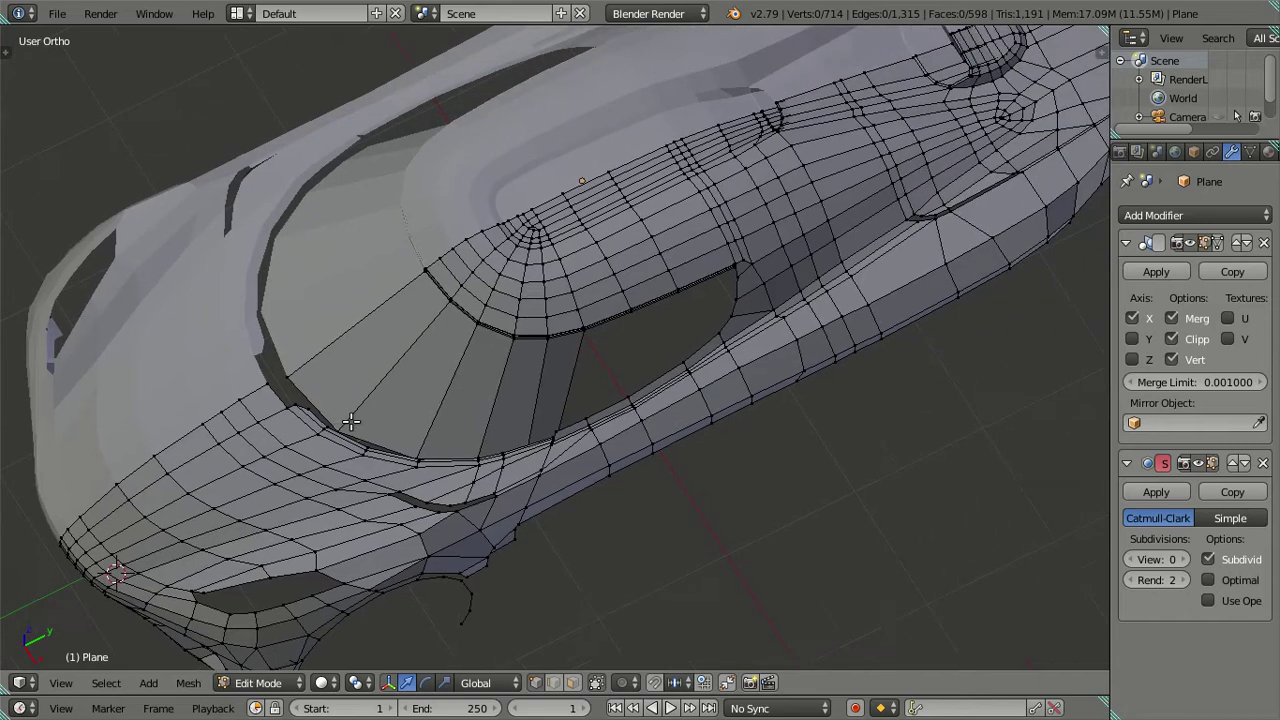
middle_drag(551, 383, 514, 237)
scroll(597, 337, up, 3)
middle_drag(597, 337, 602, 358)
key(KP_3)
scroll(600, 357, up, 2)
scroll(587, 402, up, 2)
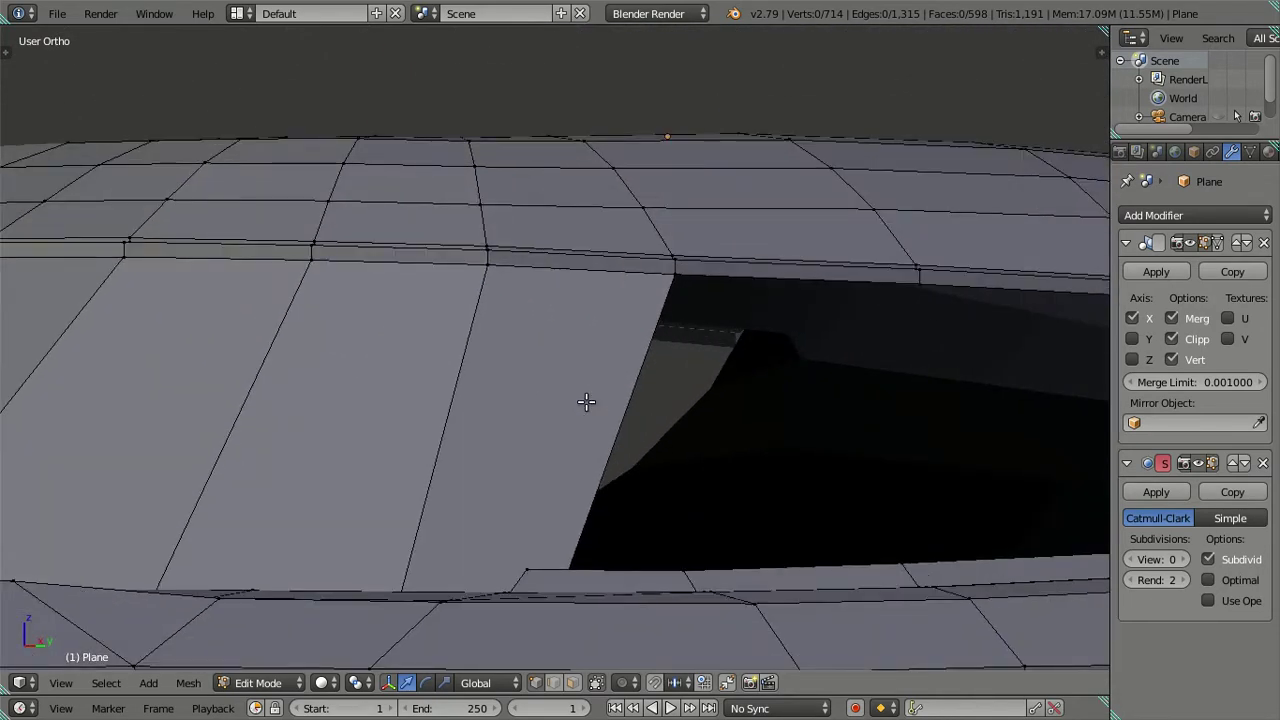
scroll(587, 400, up, 2)
key(z)
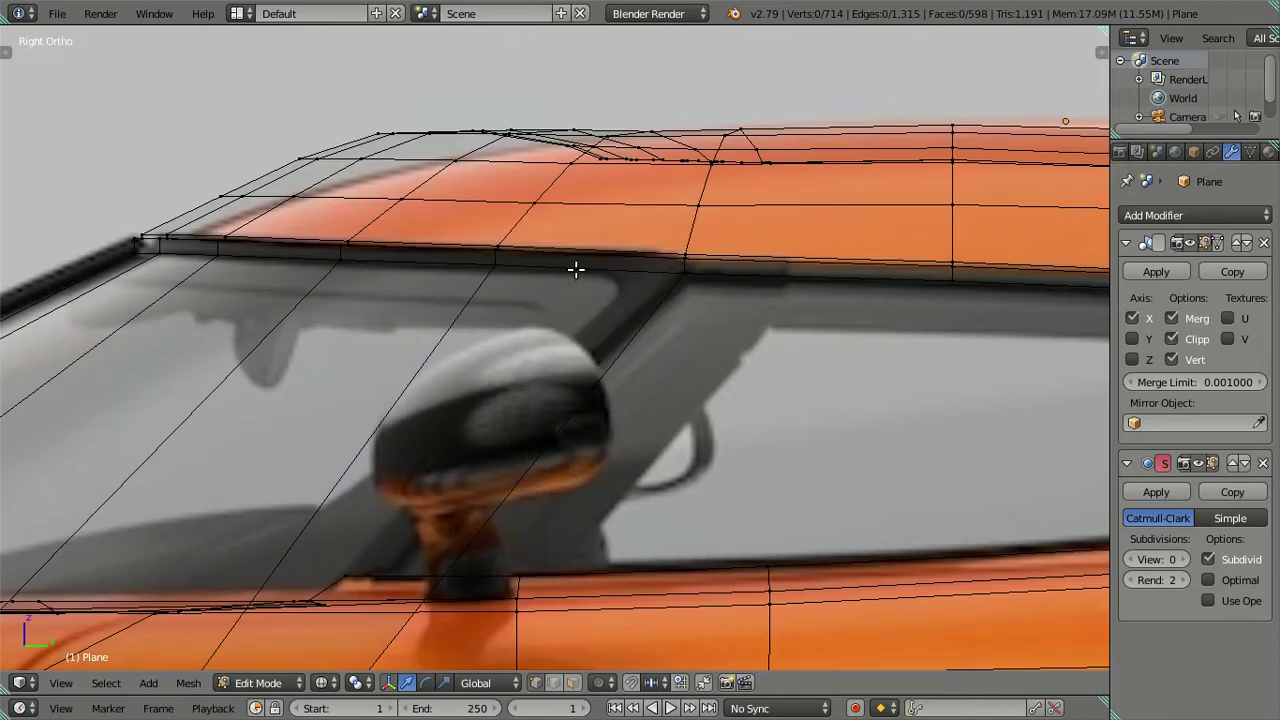
scroll(576, 268, down, 3)
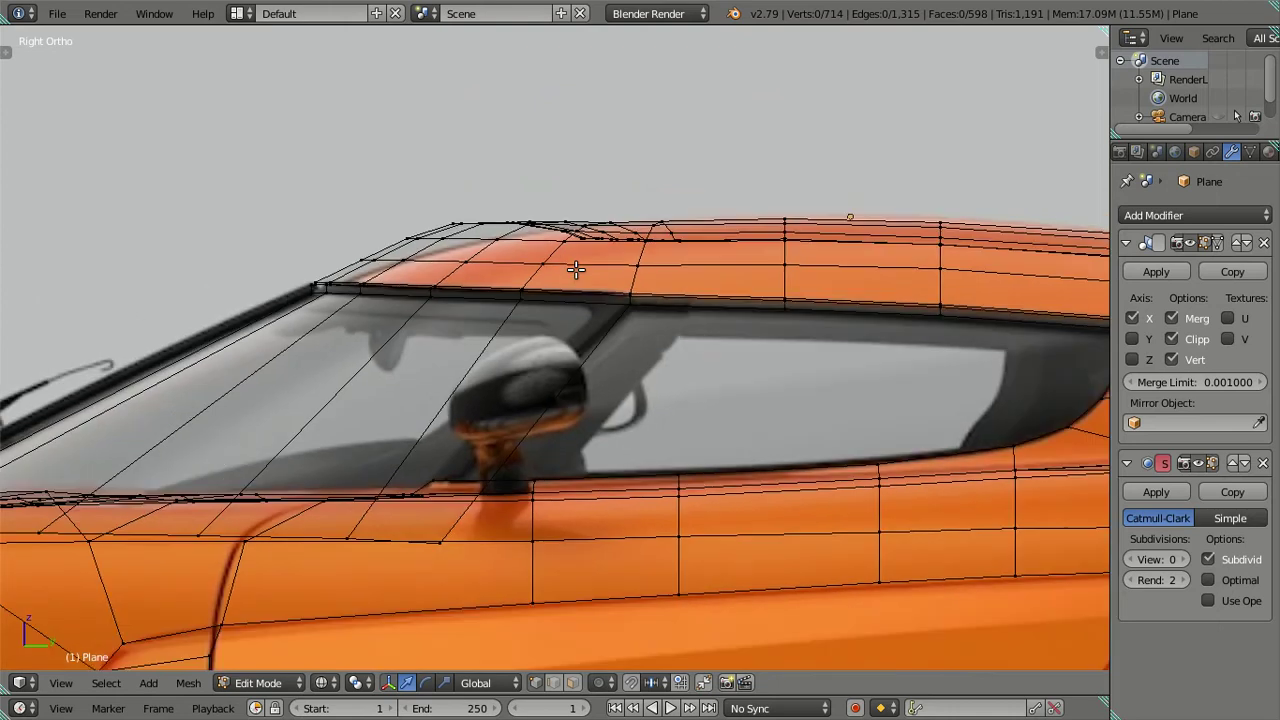
shift+middle_drag(574, 266, 520, 485)
Move two vertices on the windshield's lower edge along Y to match the side reference
right_click(419, 599)
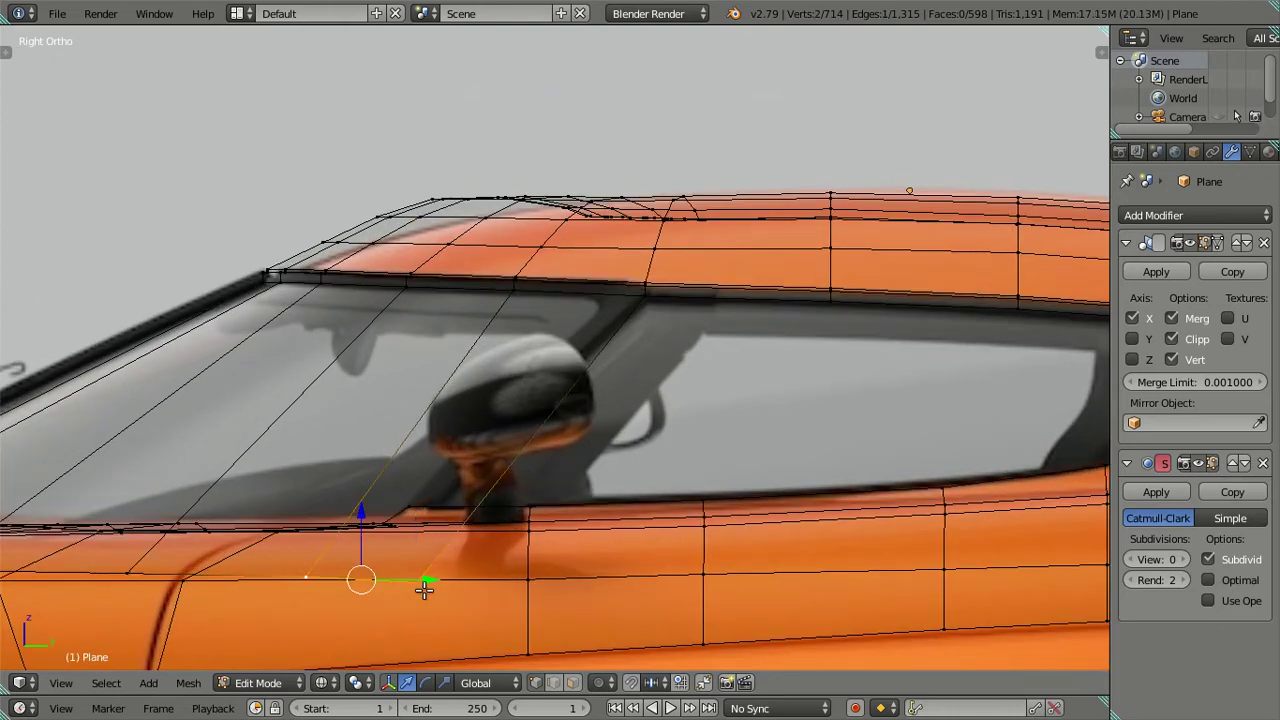
shift+right_click(352, 570)
key(g)
key(y)
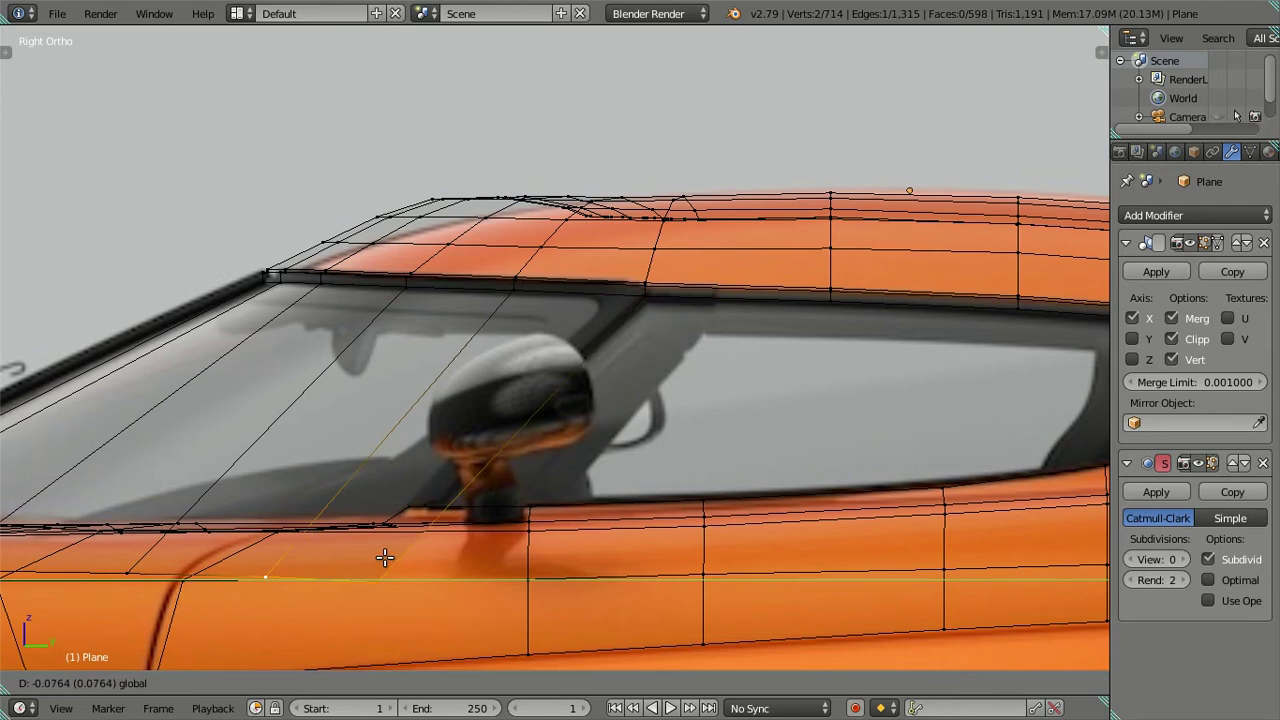
click(385, 557)
key(a)
Check the roof panel edge from above, then settle in a zoomed top view
mouse_move(374, 643)
middle_down()
mouse_move(496, 37)
mouse_move(748, 74)
middle_up()
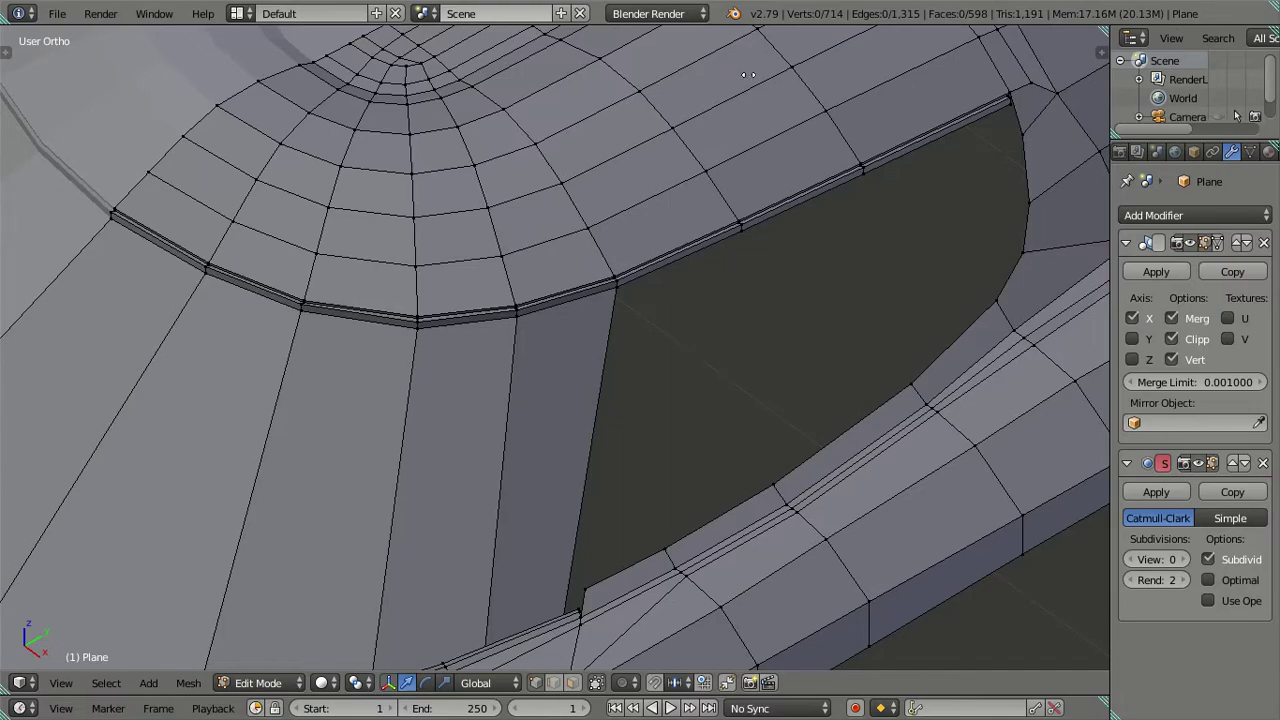
scroll(557, 406, down, 5)
middle_drag(557, 406, 614, 517)
scroll(560, 389, up, 3)
scroll(556, 390, up, 2)
mouse_move(556, 390)
middle_down()
mouse_move(517, 291)
mouse_move(451, 240)
mouse_move(569, 329)
mouse_move(610, 416)
mouse_move(757, 354)
mouse_move(769, 220)
mouse_move(654, 397)
mouse_move(657, 466)
middle_up()
scroll(763, 227, down, 5)
key(KP_7)
scroll(646, 537, up, 3)
scroll(592, 422, up, 2)
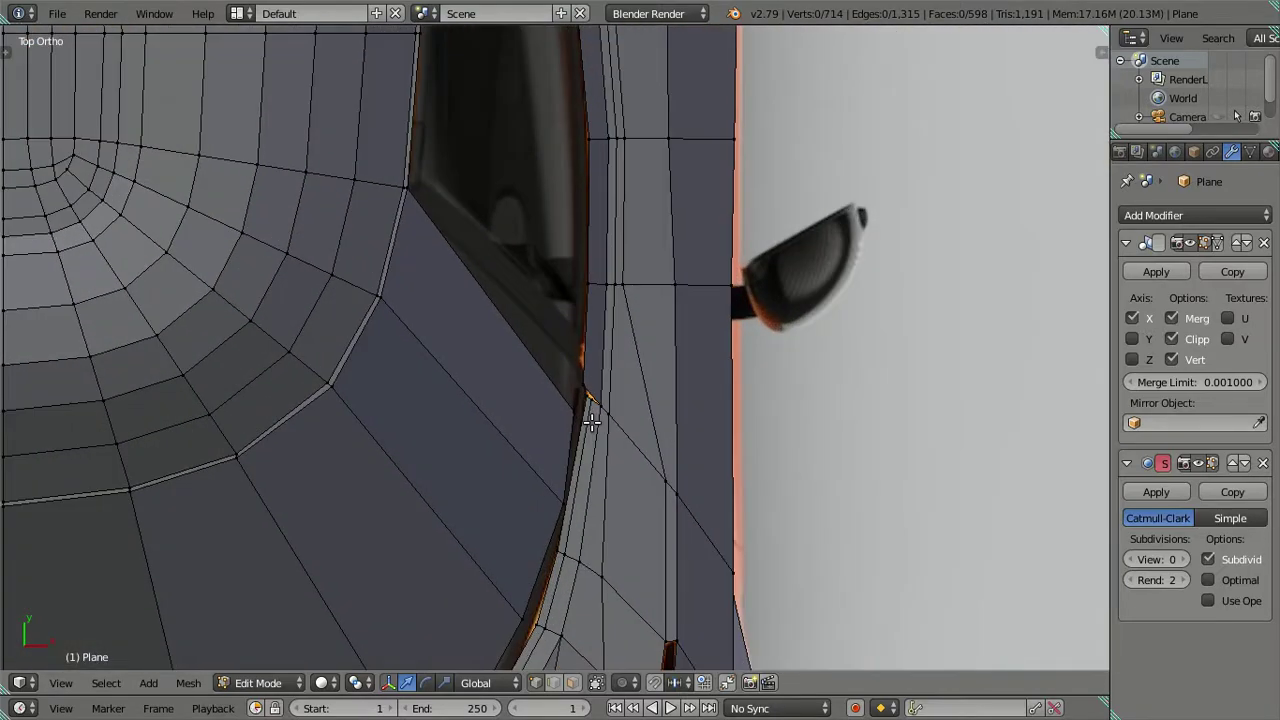
Shift two A-pillar vertices sideways along X onto the window edge in top view
right_click(559, 399)
drag(634, 409, 634, 405)
key(a)
key(z)
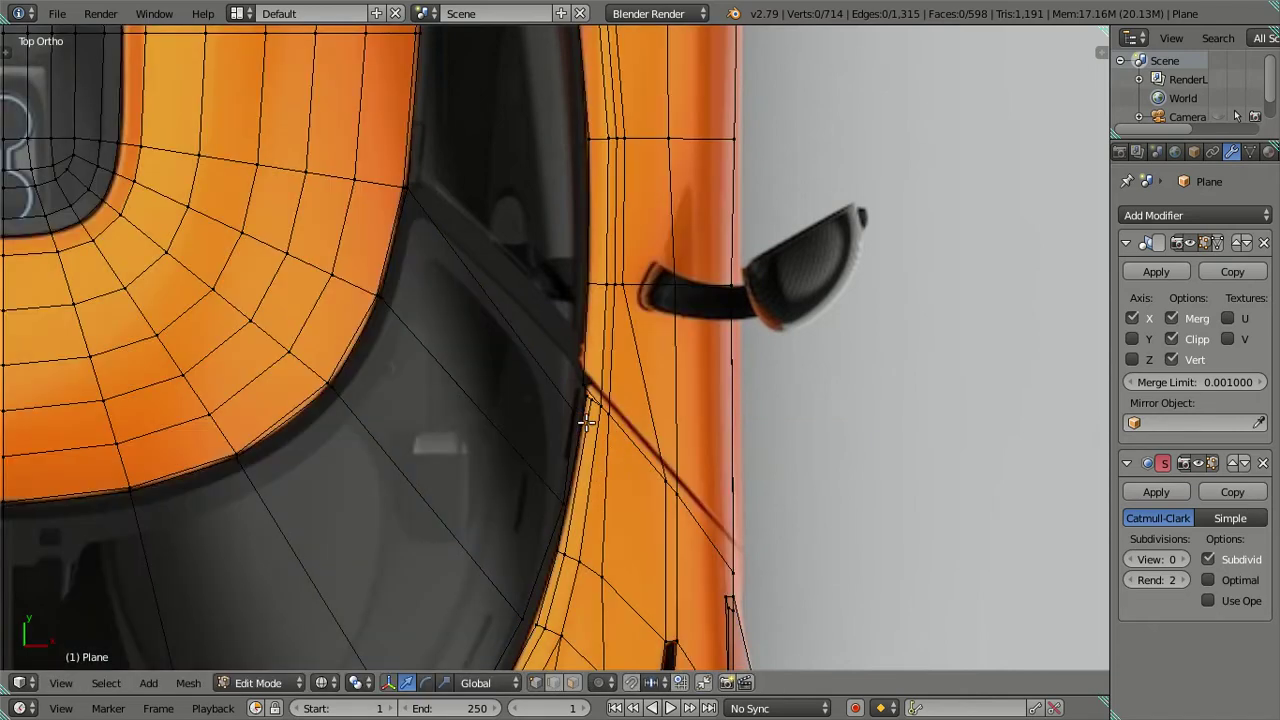
right_click(561, 375)
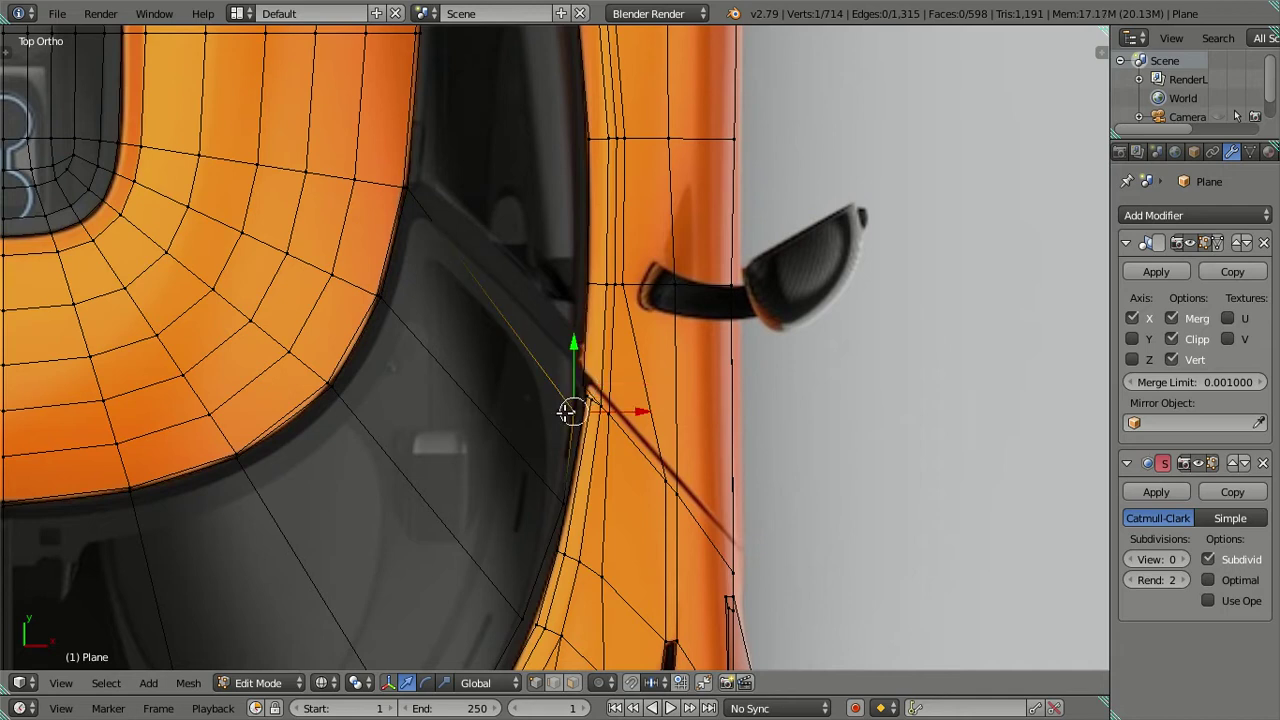
key(g)
key(x)
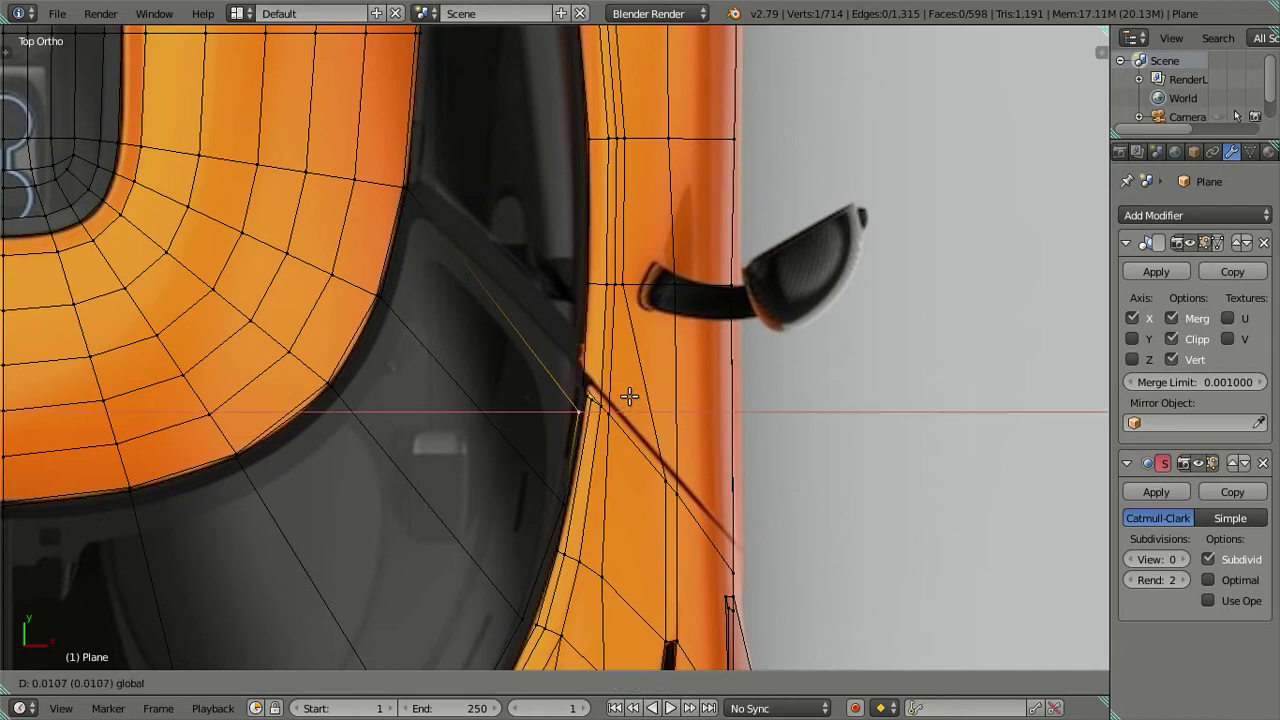
click(628, 397)
key(a)
mouse_move(623, 394)
middle_down()
mouse_move(680, 406)
mouse_move(491, 286)
mouse_move(628, 424)
mouse_move(614, 340)
middle_up()
Loop-cut an edge loop through the side window frame and slide its bottom vertex along the body line
key(KP_3)
scroll(651, 451, up, 2)
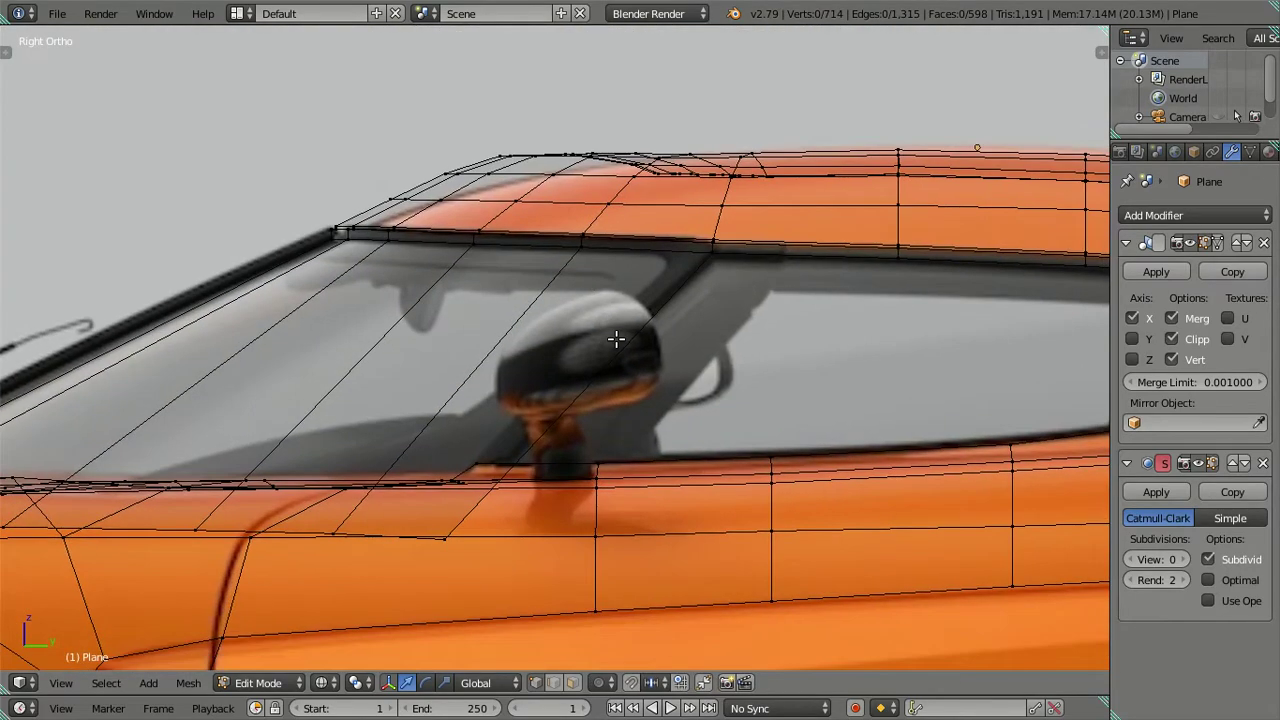
scroll(614, 340, up, 1)
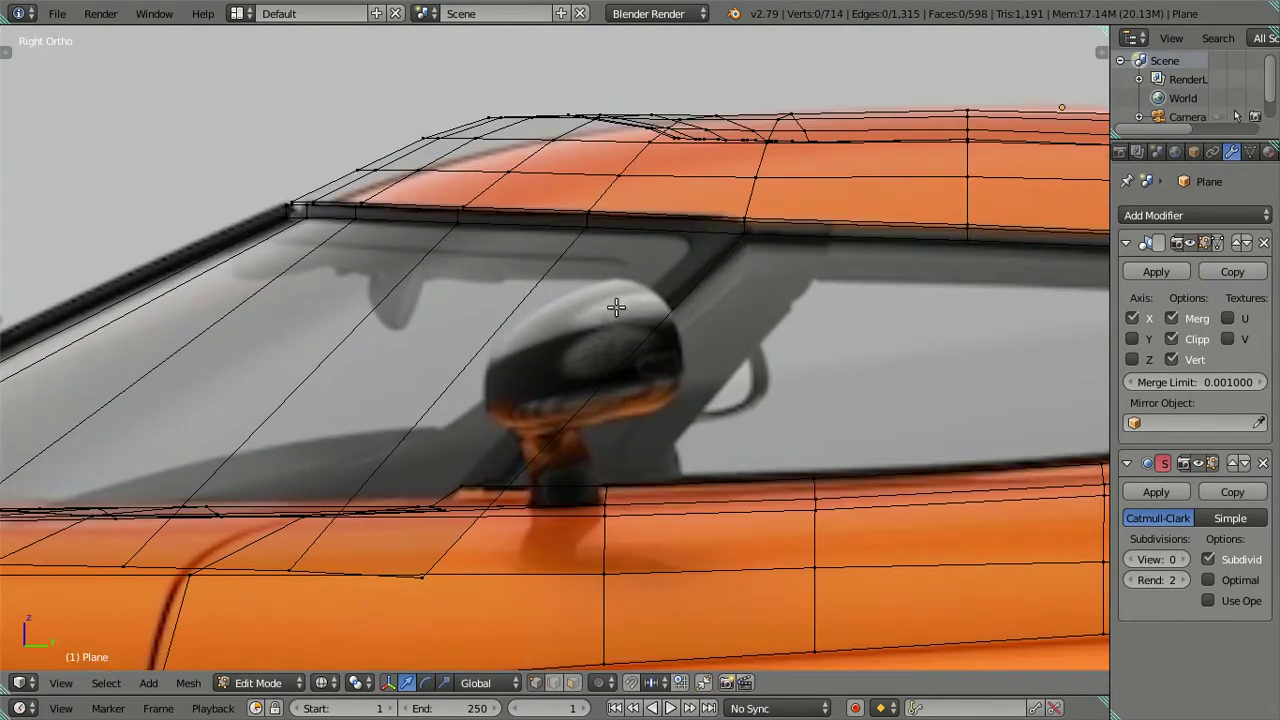
key(ctrl+r)
click(672, 236)
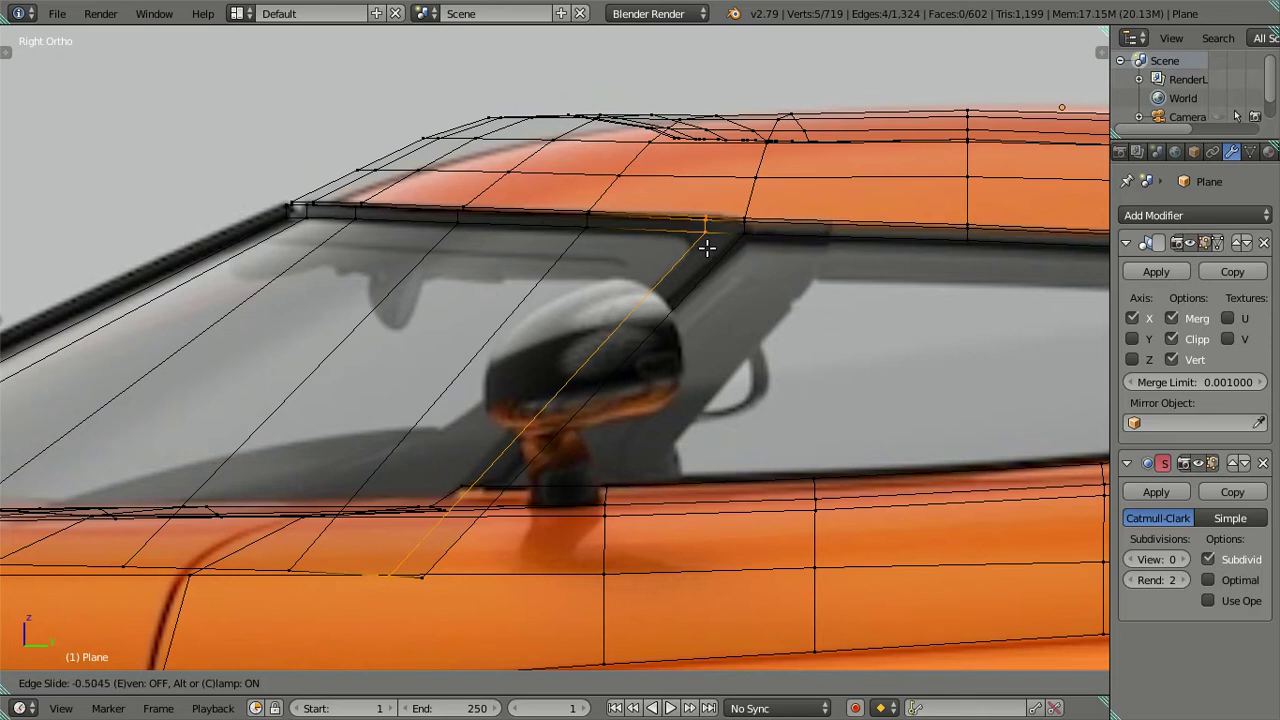
click(706, 247)
right_click(381, 584)
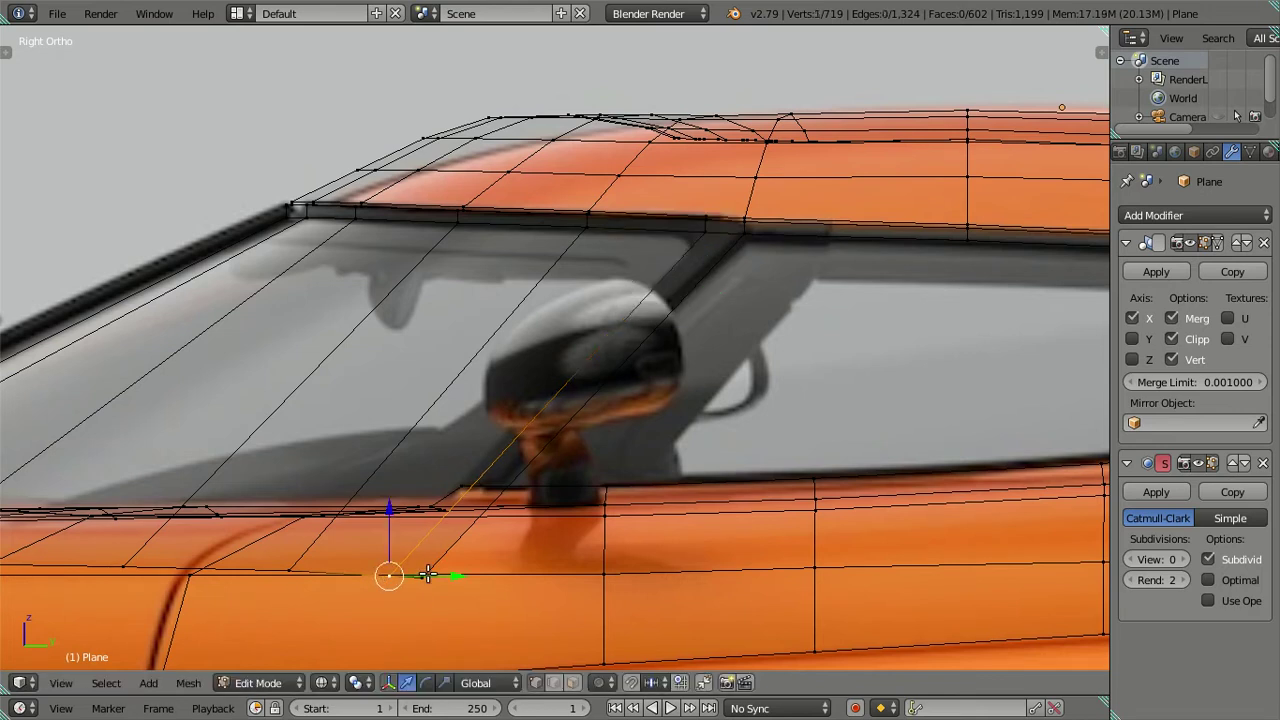
drag(448, 562, 437, 562)
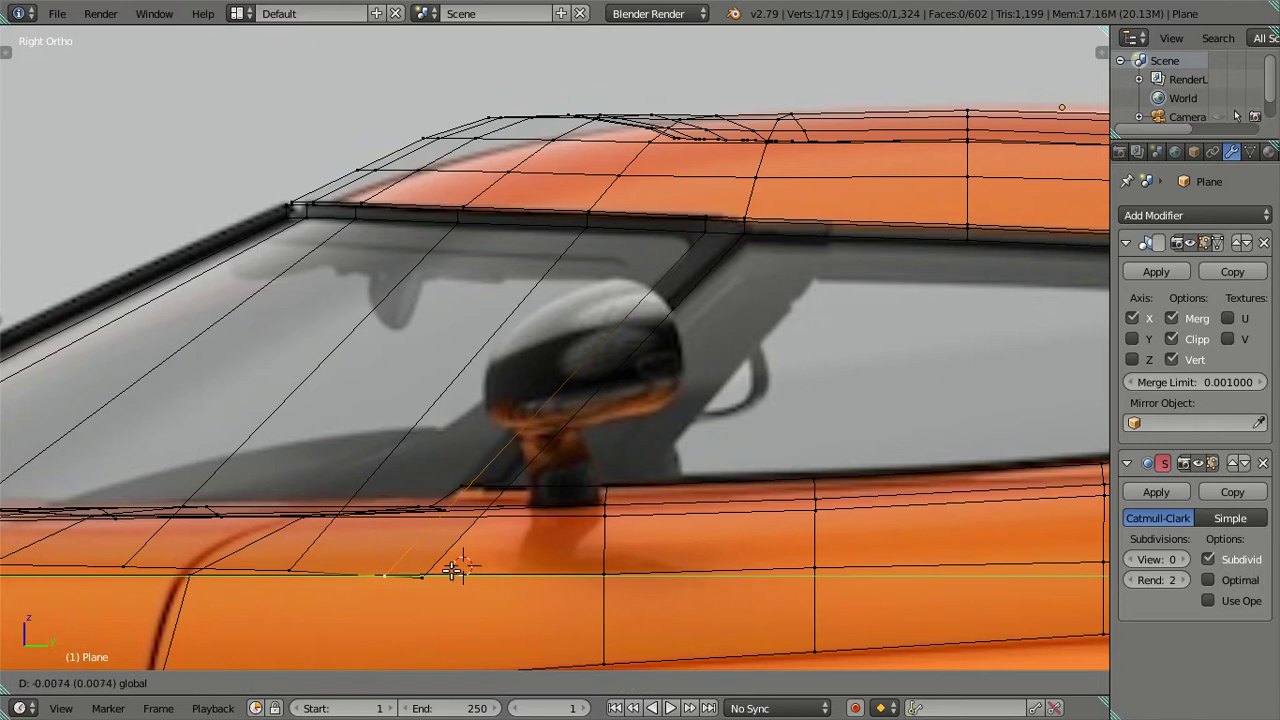
click(437, 562)
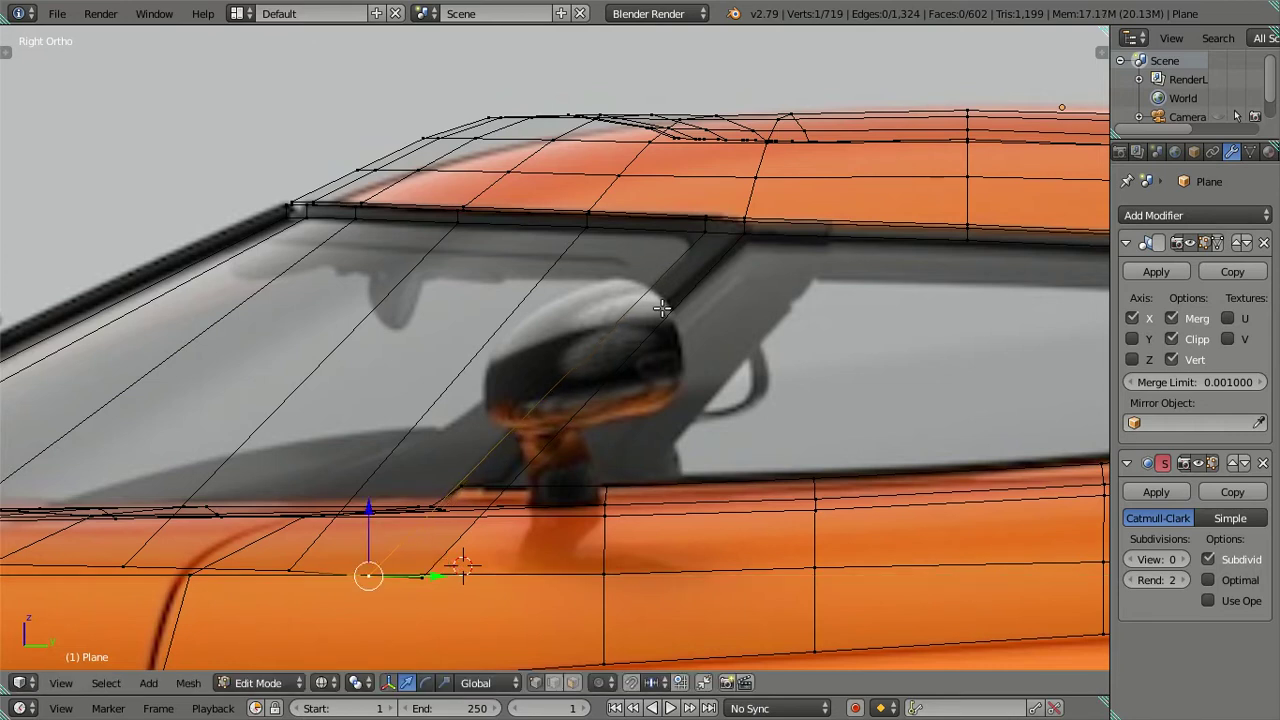
Select three pillar-top vertices and try extruding them, then cancel and undo the extrusion
scroll(714, 329, up, 3)
scroll(657, 383, up, 3)
scroll(731, 282, up, 2)
shift+middle_drag(719, 295, 696, 318)
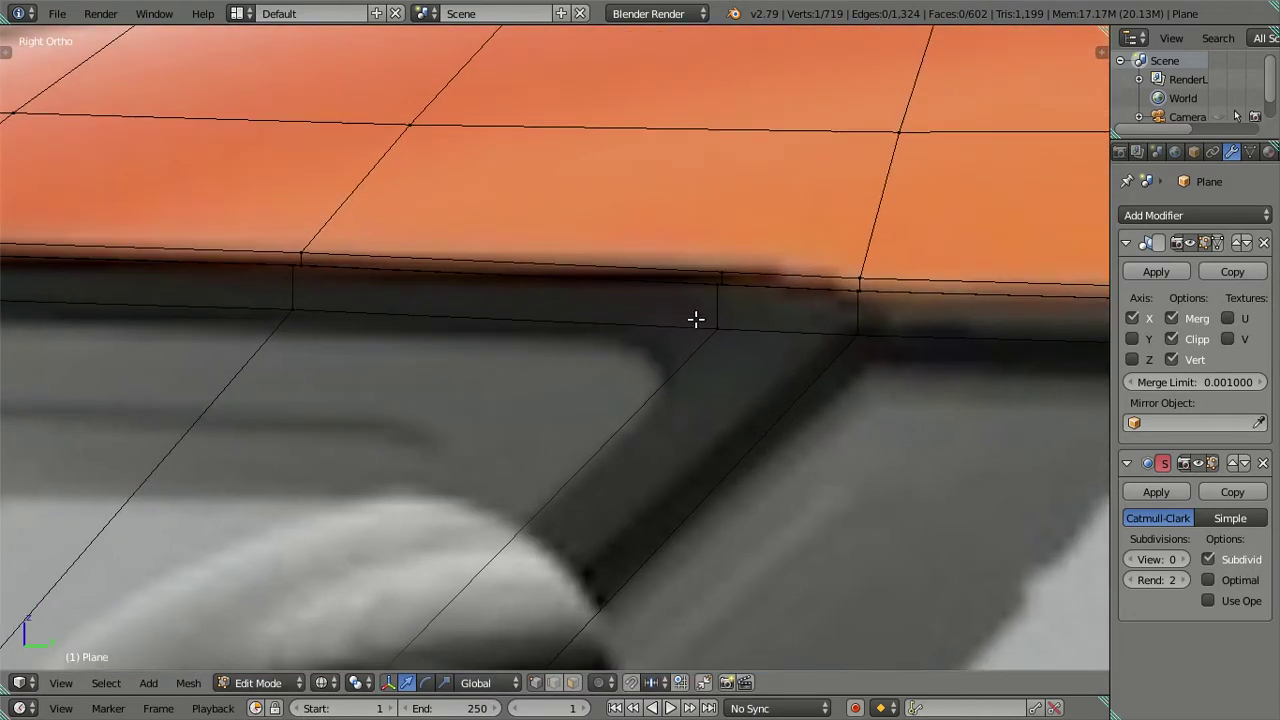
ctrl+right_click(716, 306)
scroll(714, 305, down, 3)
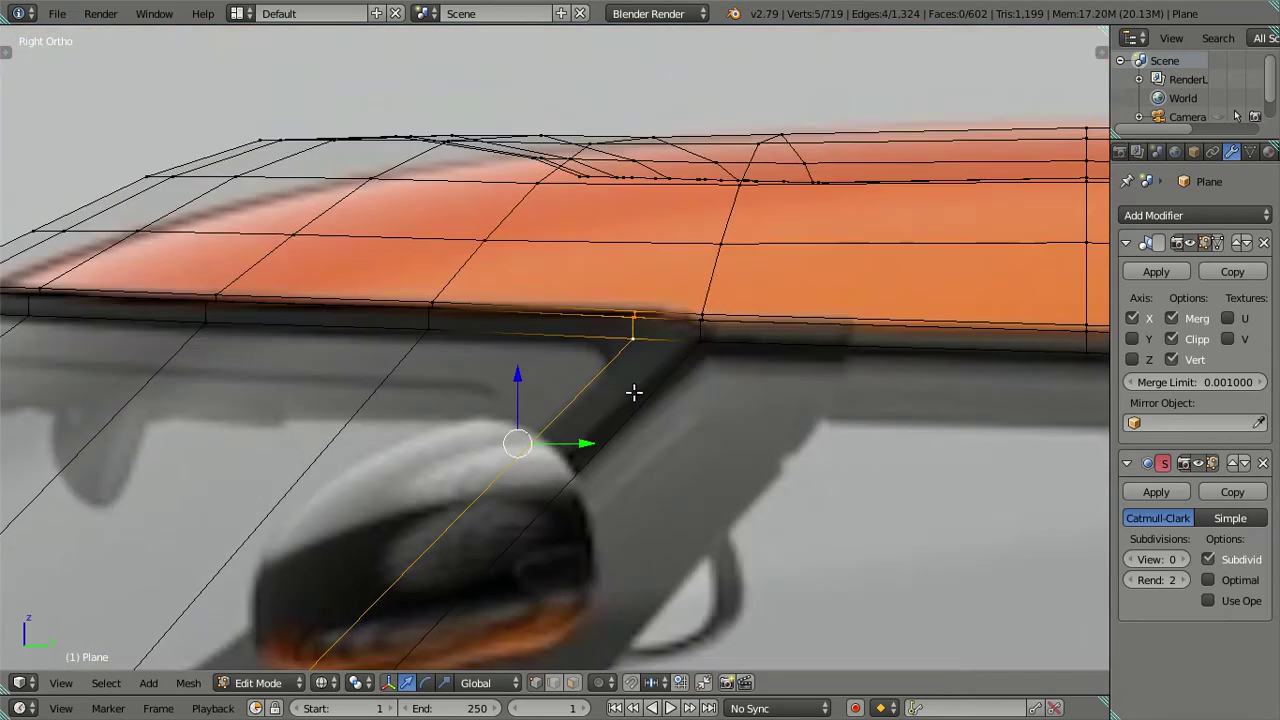
scroll(634, 351, down, 3)
scroll(597, 337, down, 2)
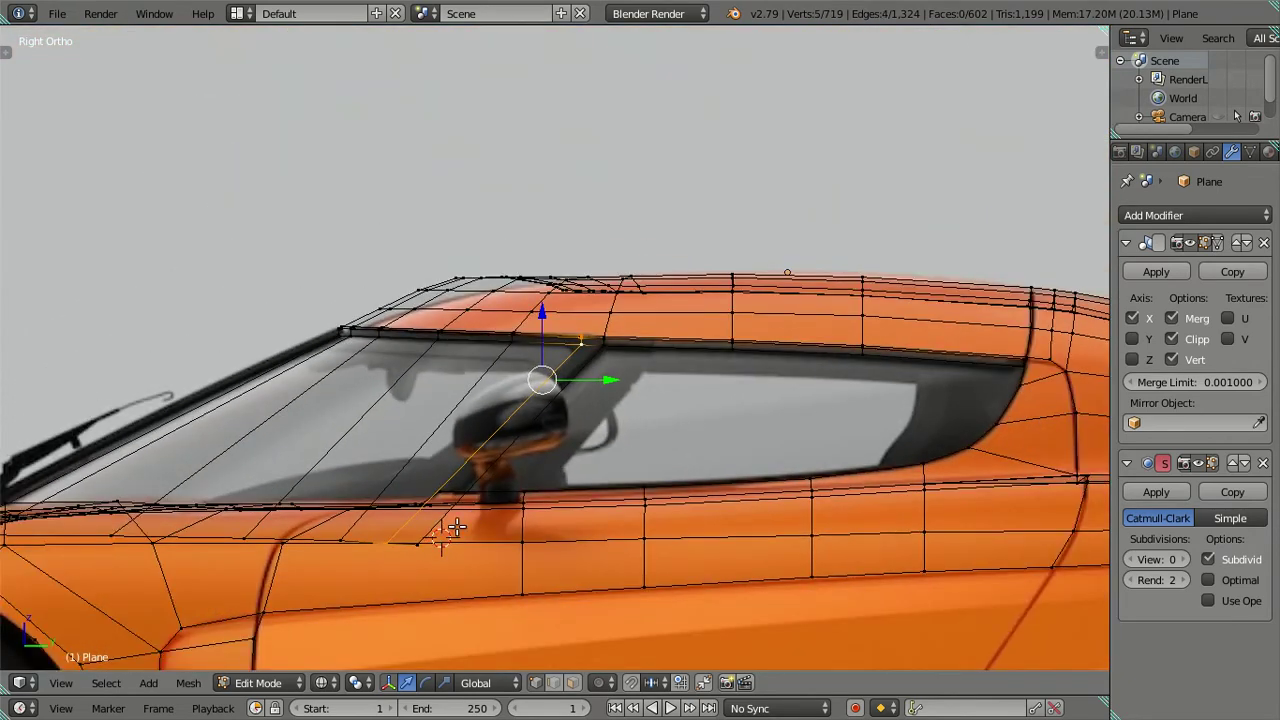
shift+right_click(443, 525)
scroll(500, 490, up, 3)
scroll(650, 390, up, 3)
shift+right_click(781, 318)
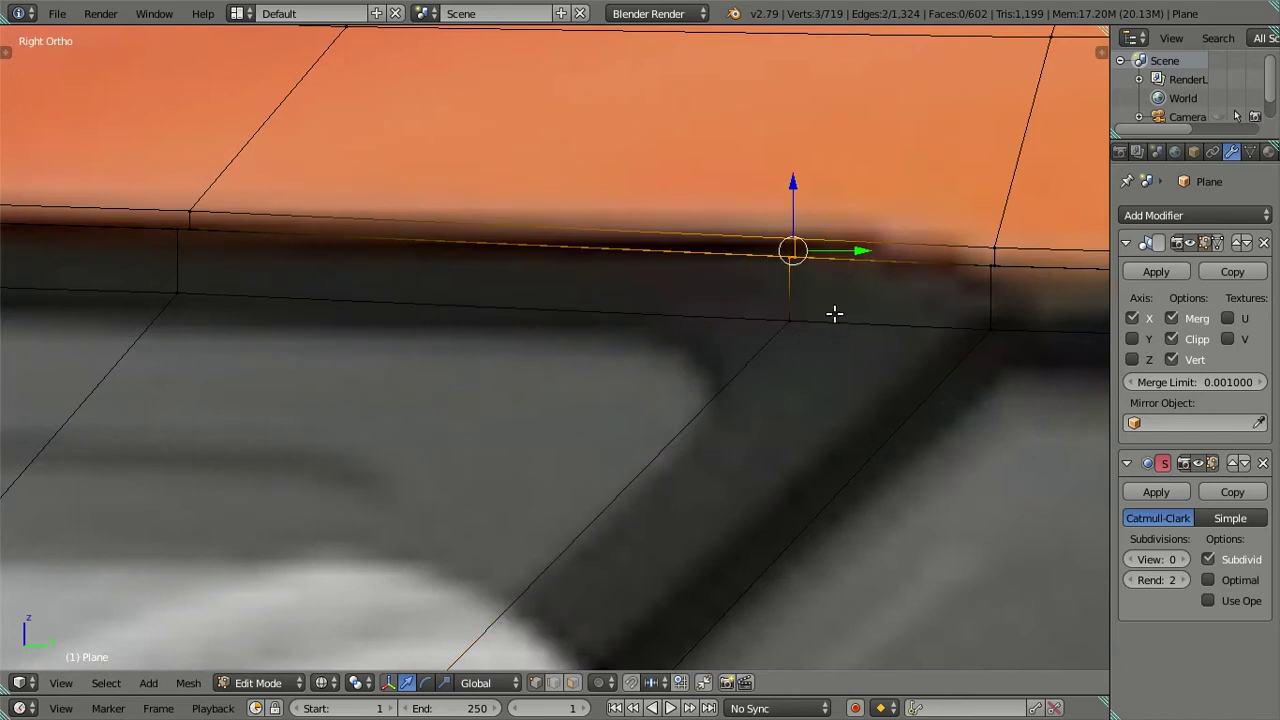
key(e)
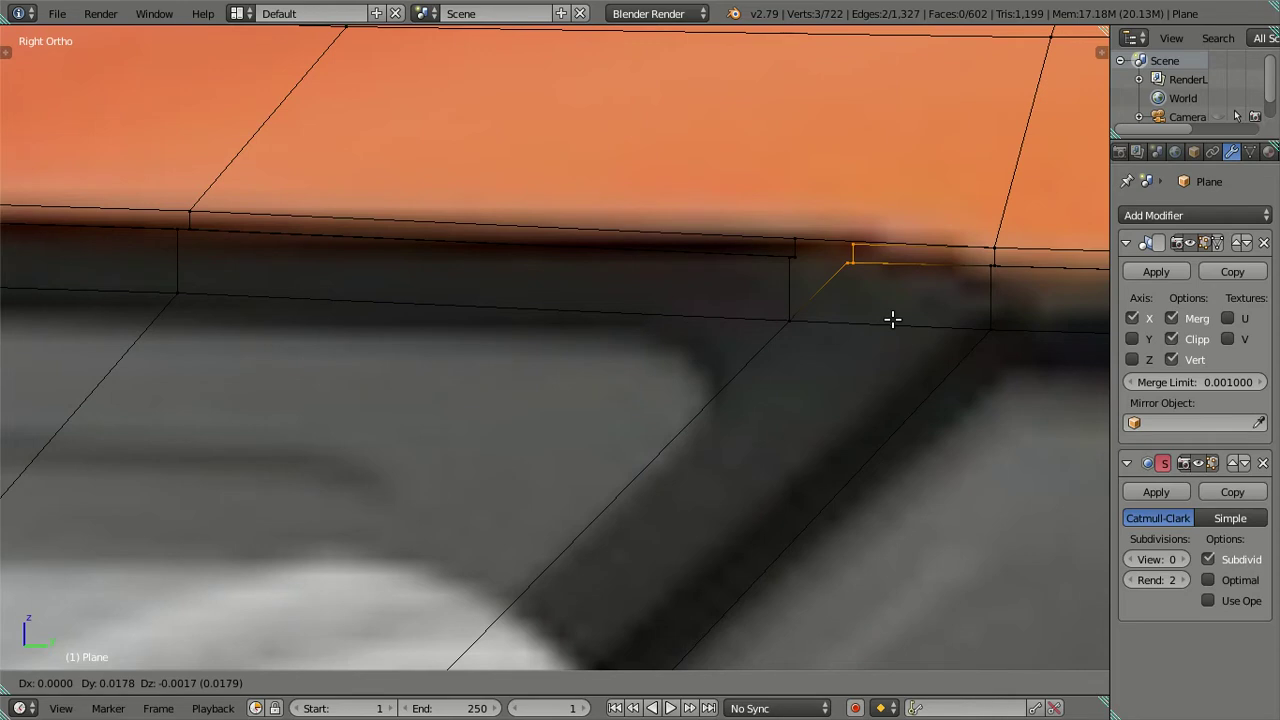
key(Escape)
key(ctrl+z)
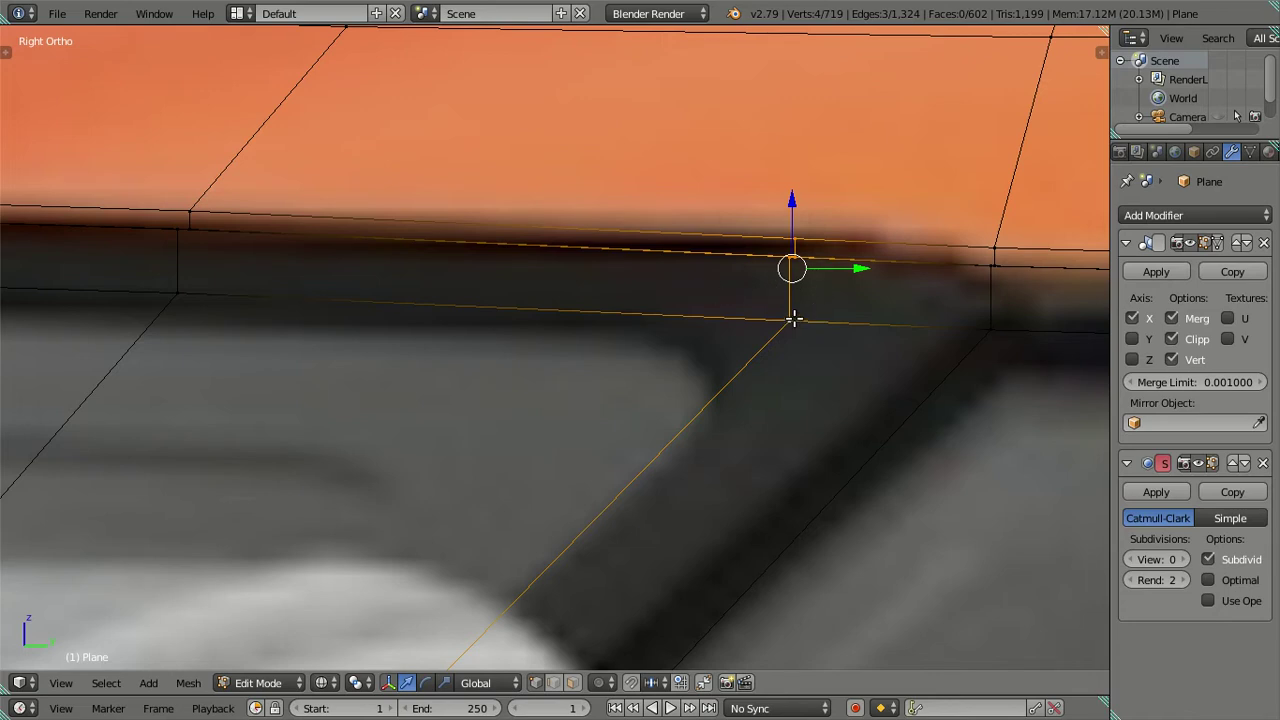
Loop-cut the roof-edge strip and move the new roof-edge vertices into place
key(ctrl+r)
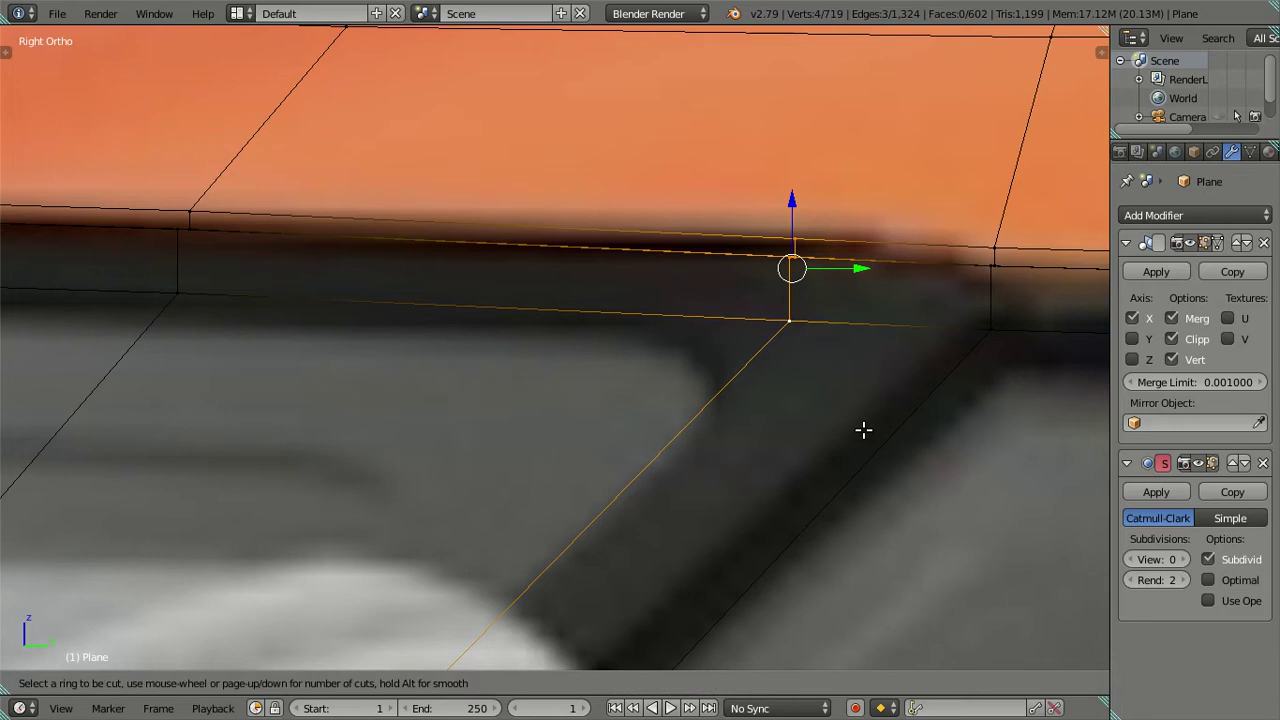
click(872, 517)
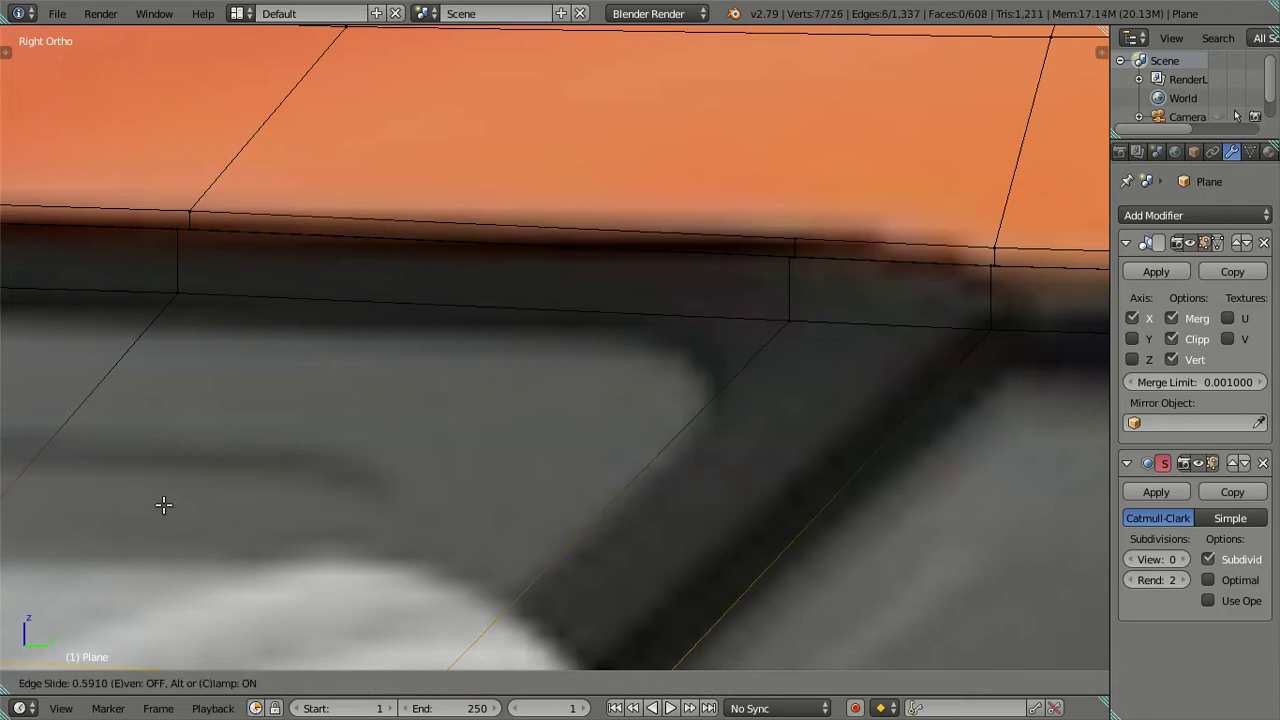
click(163, 506)
scroll(520, 434, down, 1)
scroll(600, 380, down, 2)
scroll(637, 400, up, 1)
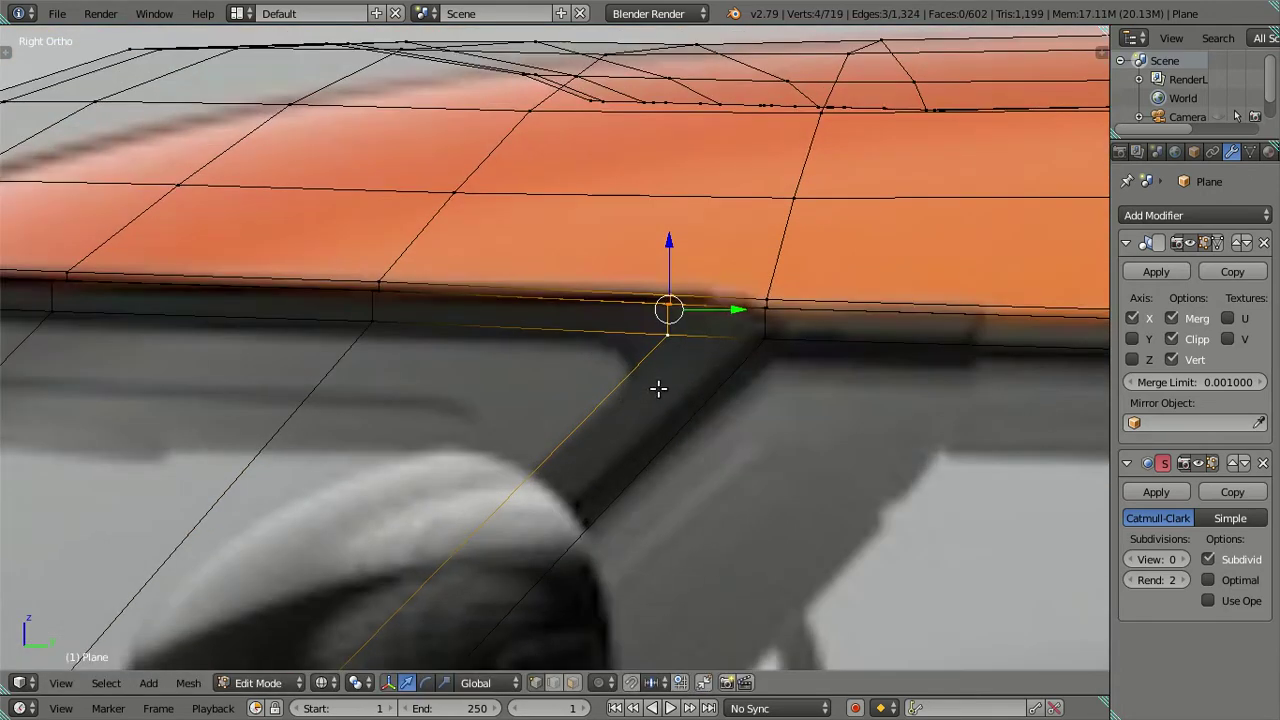
key(g)
click(694, 409)
key(a)
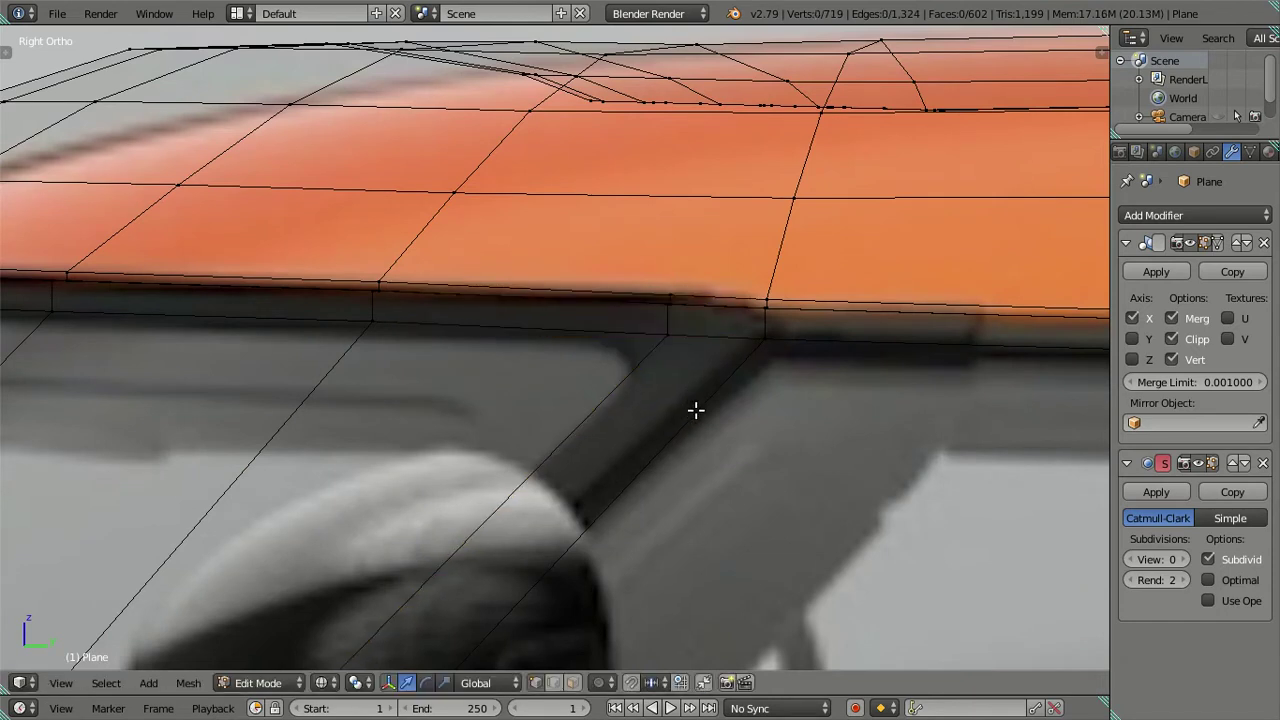
scroll(696, 410, down, 2)
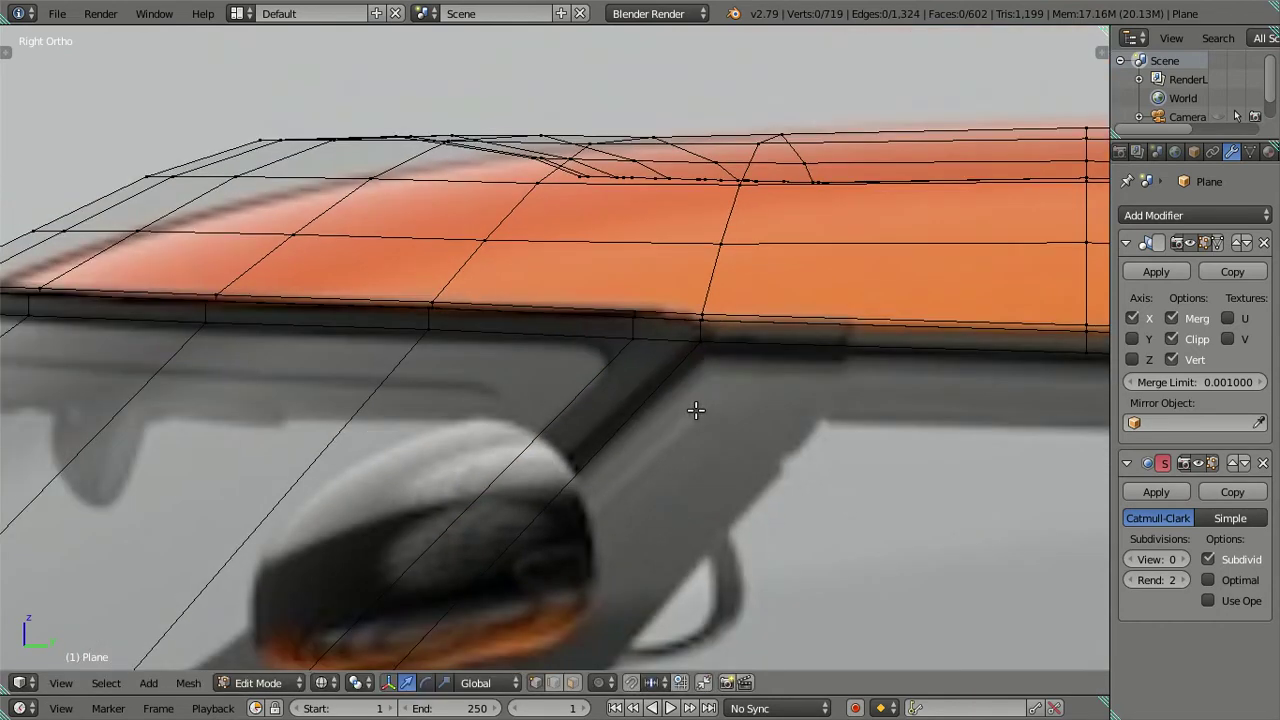
scroll(636, 342, up, 1)
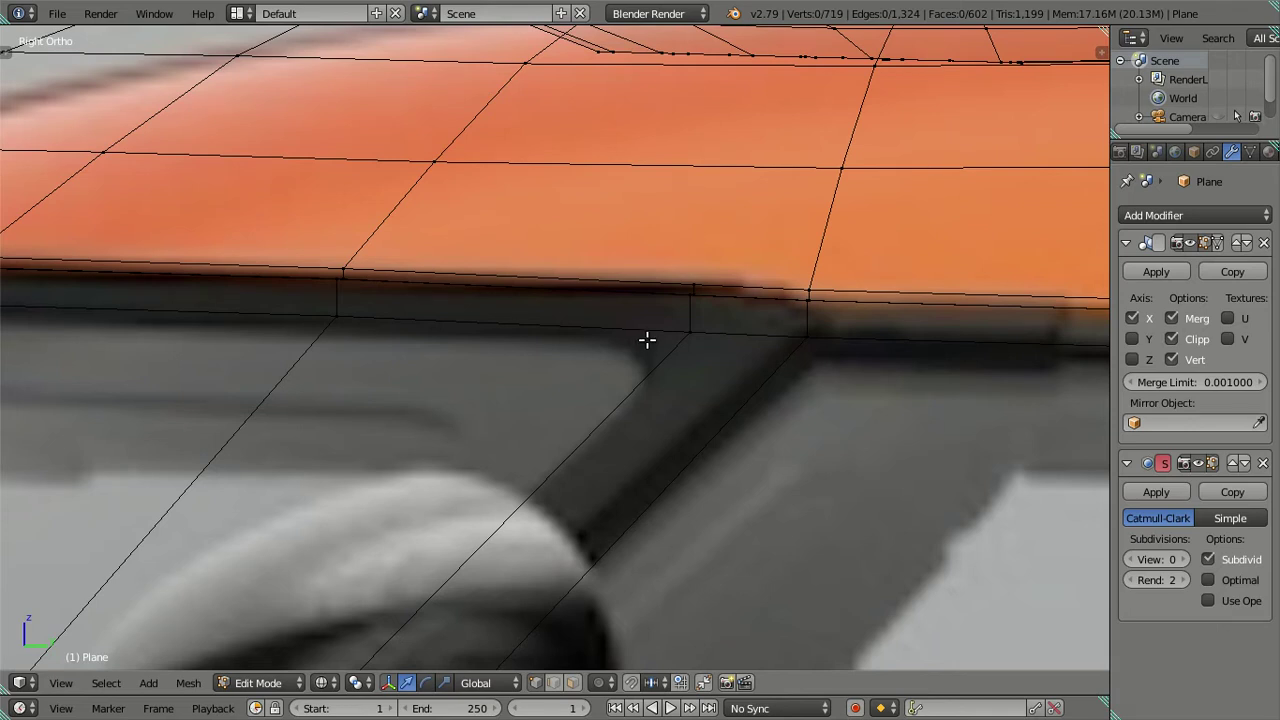
scroll(647, 340, down, 2)
scroll(646, 355, down, 2)
scroll(629, 397, up, 1)
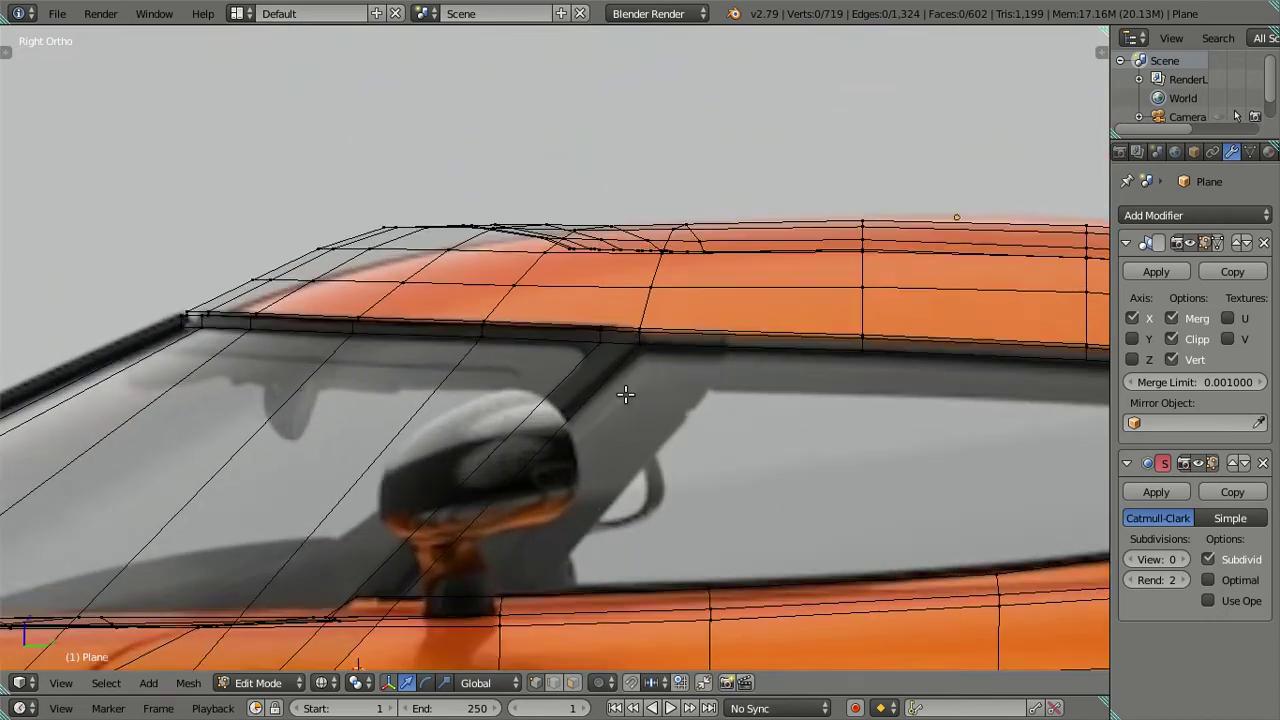
scroll(626, 377, up, 2)
Duplicate the pillar edge loop and reposition the copy at the roof edge
alt+right_click(597, 375)
scroll(598, 379, up, 1)
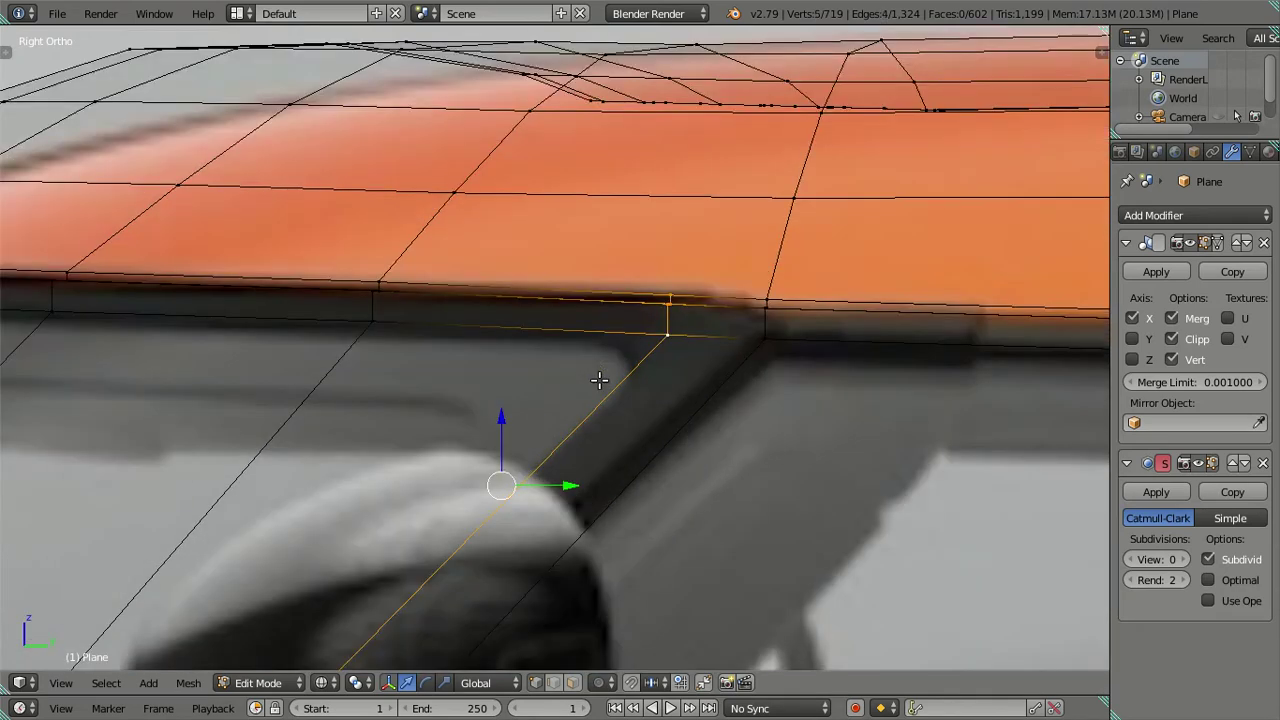
key(shift+d)
click(614, 437)
key(g)
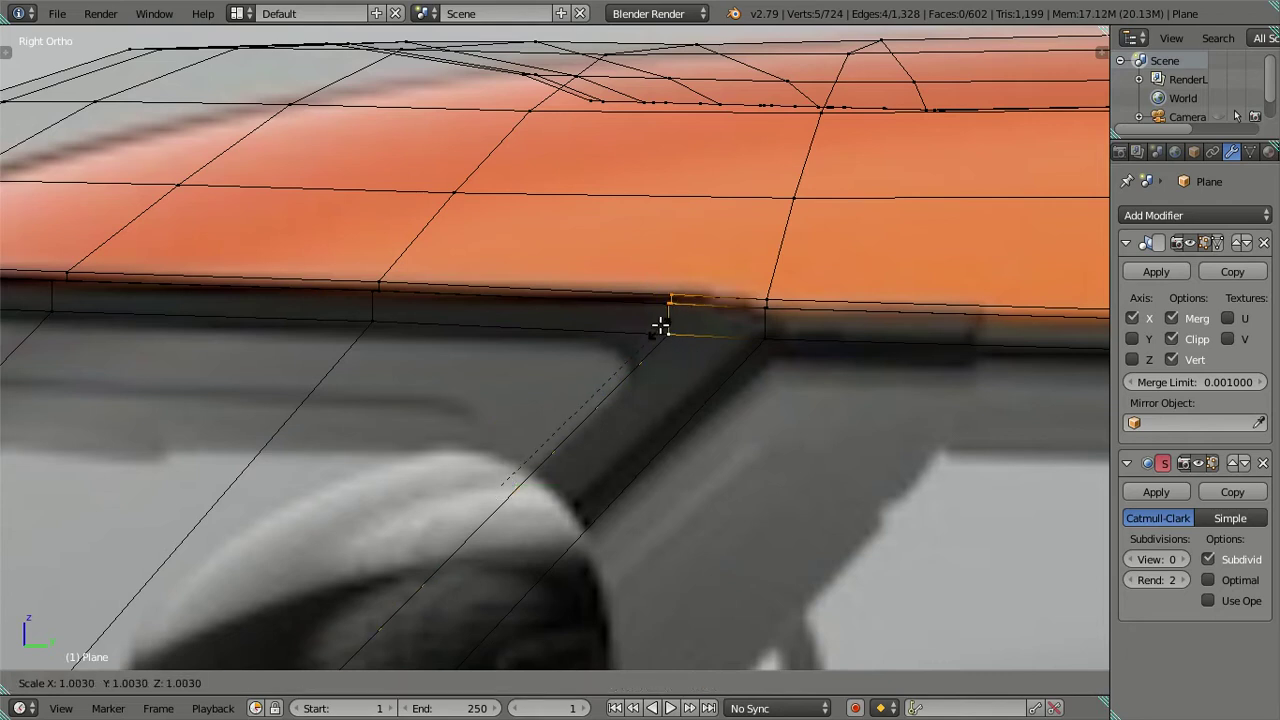
click(673, 325)
key(a)
Select the vertex at the top of the window pillar
alt+right_click(666, 324)
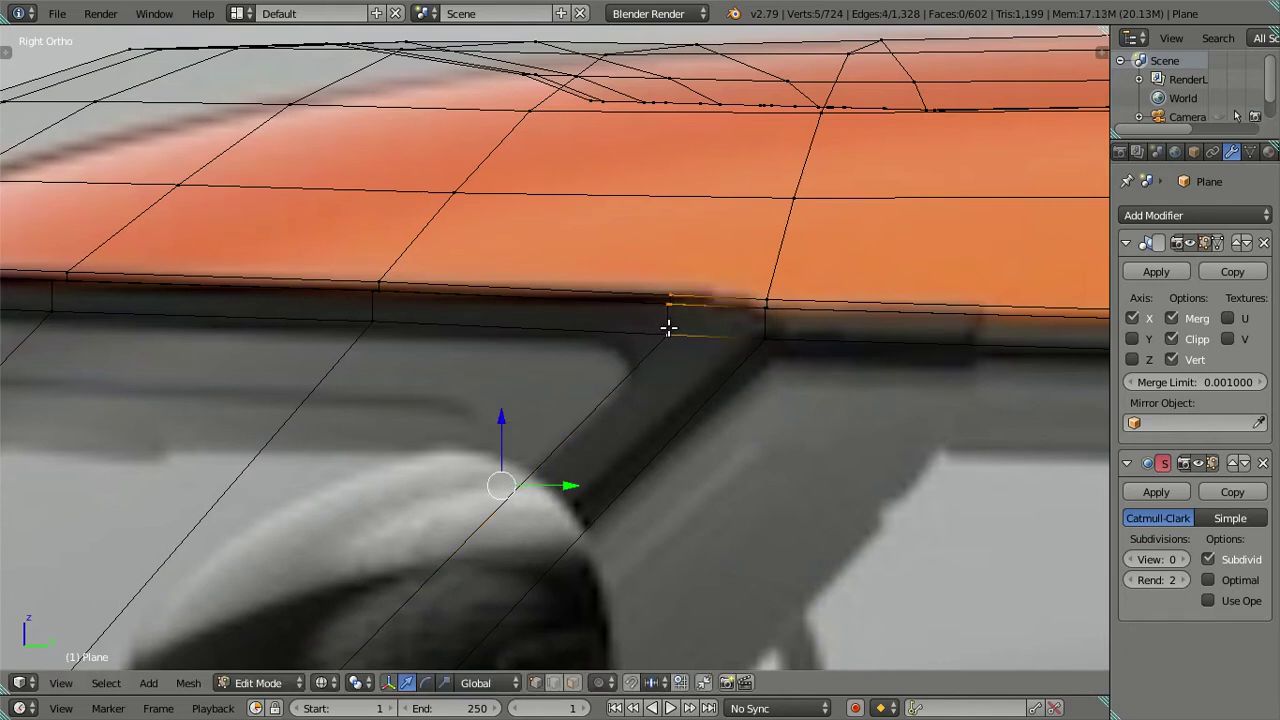
right_click(657, 321)
alt+shift+right_click(663, 320)
key(a)
alt+right_click(660, 340)
key(a)
right_click(660, 333)
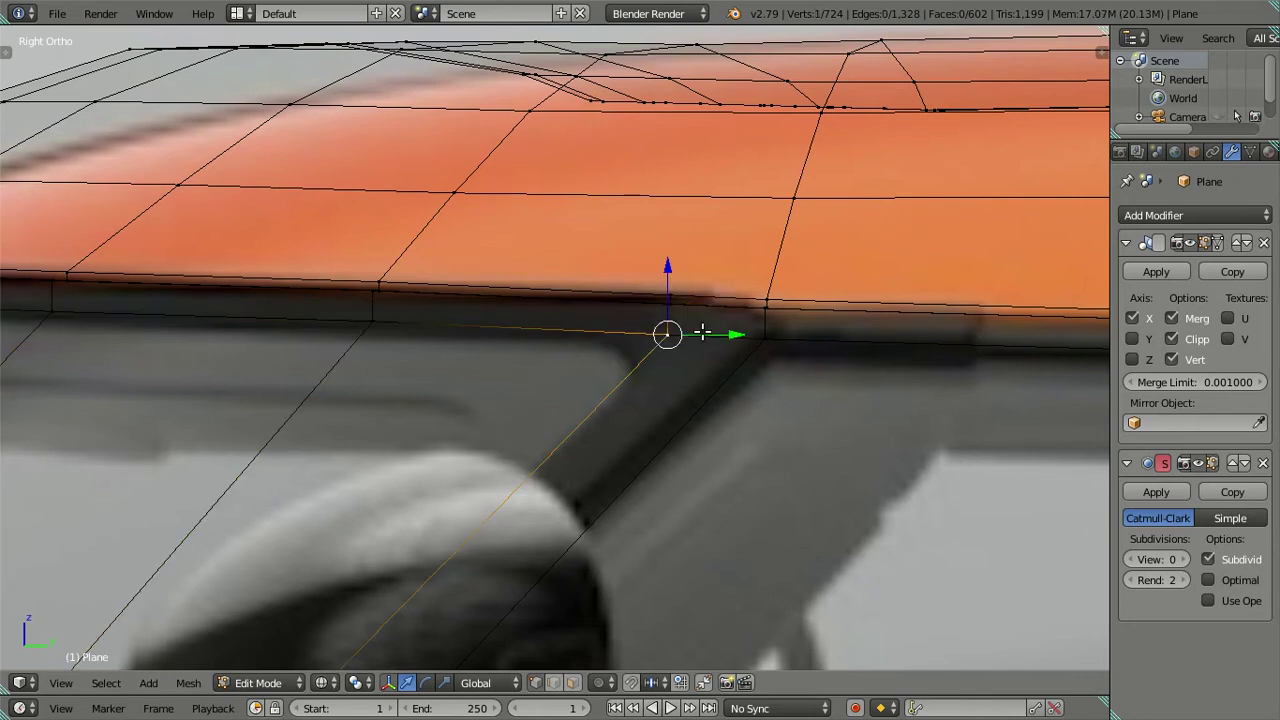
Slide the pillar-top vertex back along Y and select the pillar edge loop
drag(723, 335, 673, 323)
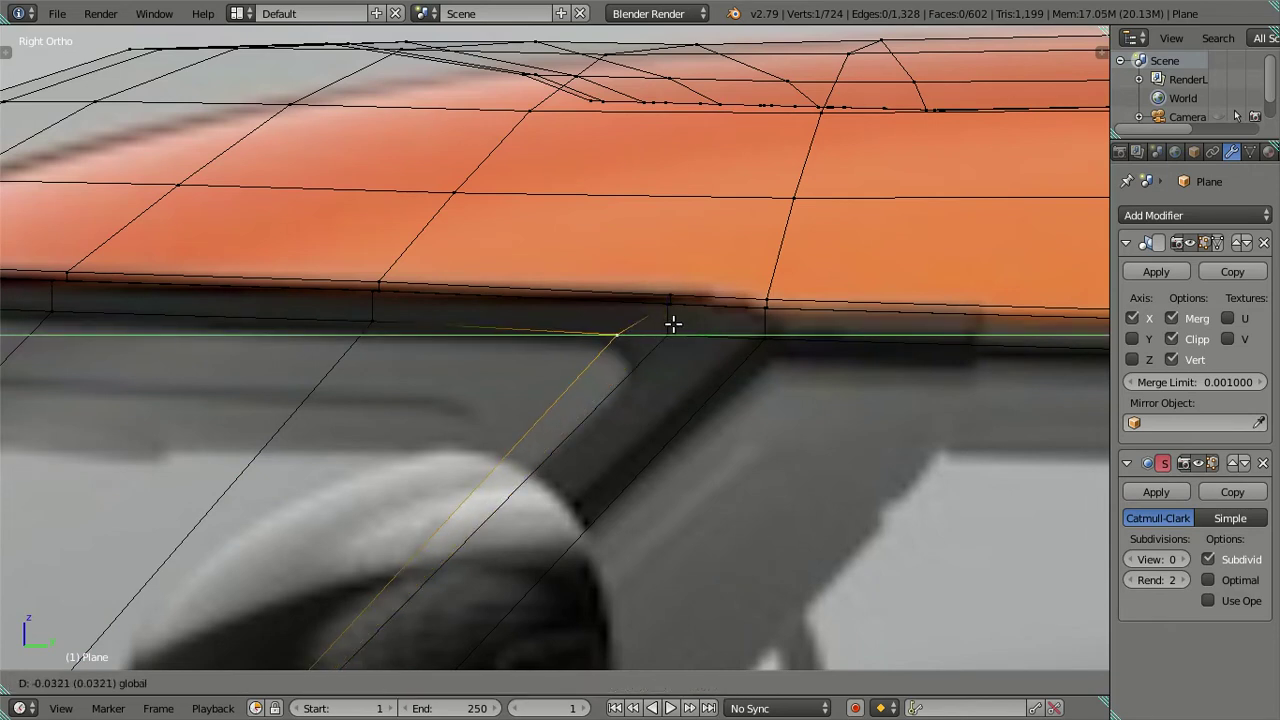
alt+right_click(651, 318)
scroll(596, 342, down, 1)
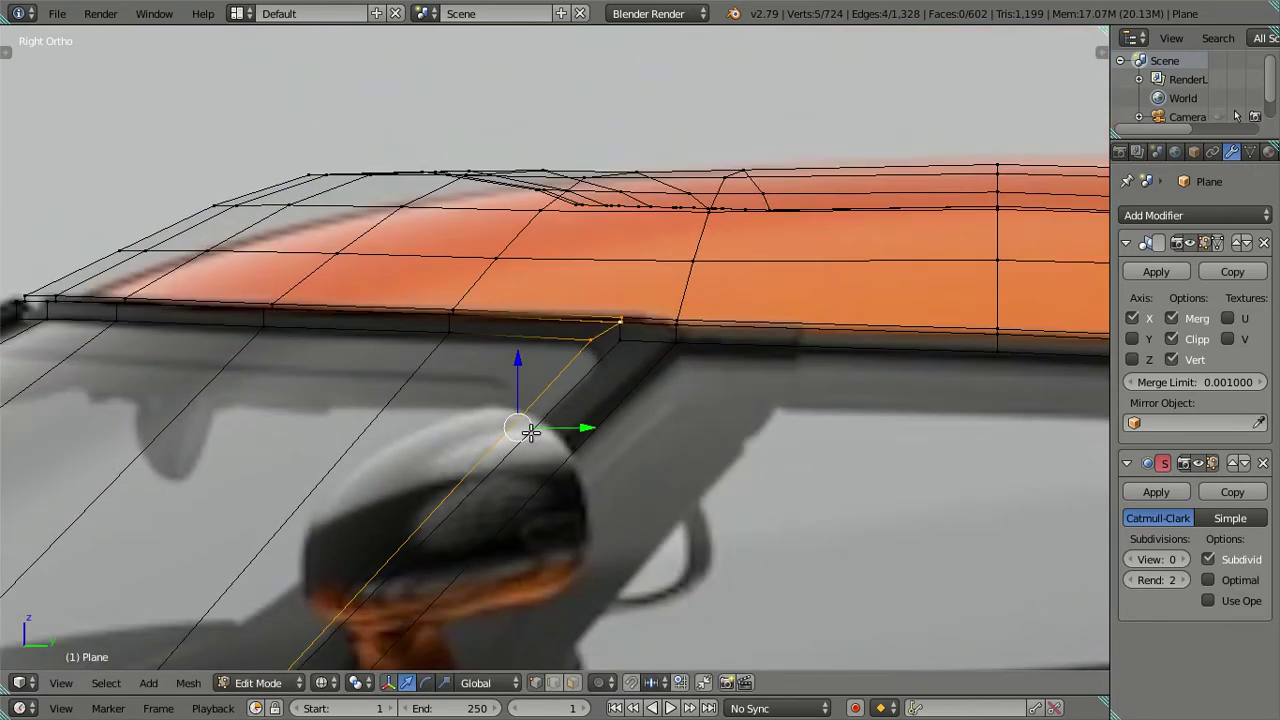
scroll(531, 434, down, 1)
scroll(466, 423, down, 1)
scroll(779, 252, down, 1)
scroll(779, 252, up, 3)
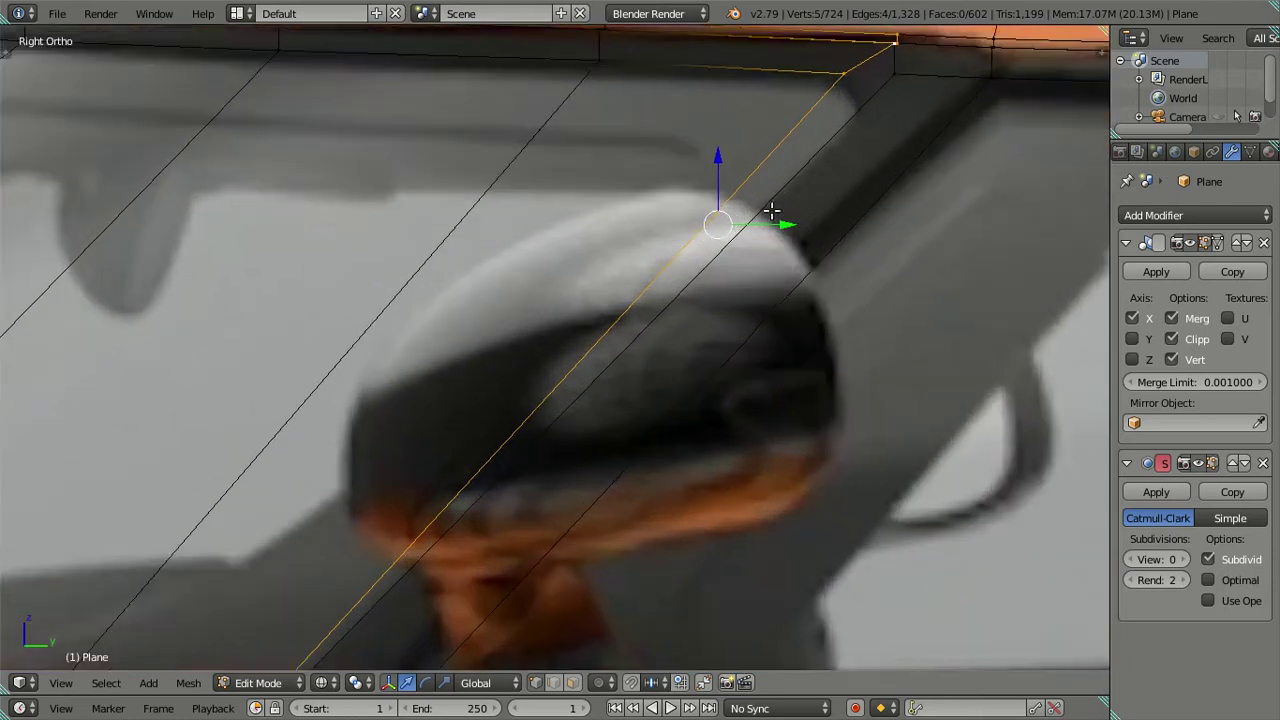
scroll(588, 389, down, 3)
scroll(634, 377, up, 1)
scroll(657, 343, up, 1)
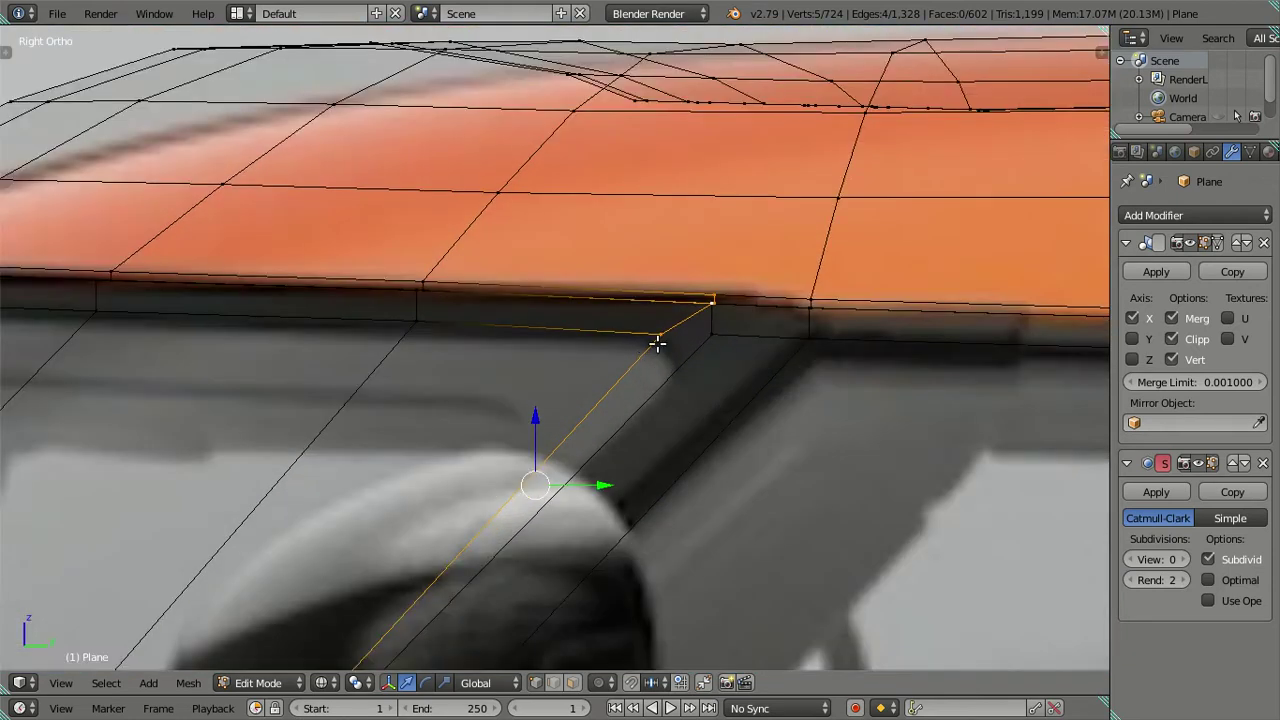
scroll(680, 360, up, 1)
scroll(643, 377, up, 1)
Drop the lower pillar vertex from the selection and move the pillar-top vertices back along Y
key(c)
middle_click(609, 448)
right_click(609, 448)
scroll(755, 407, up, 1)
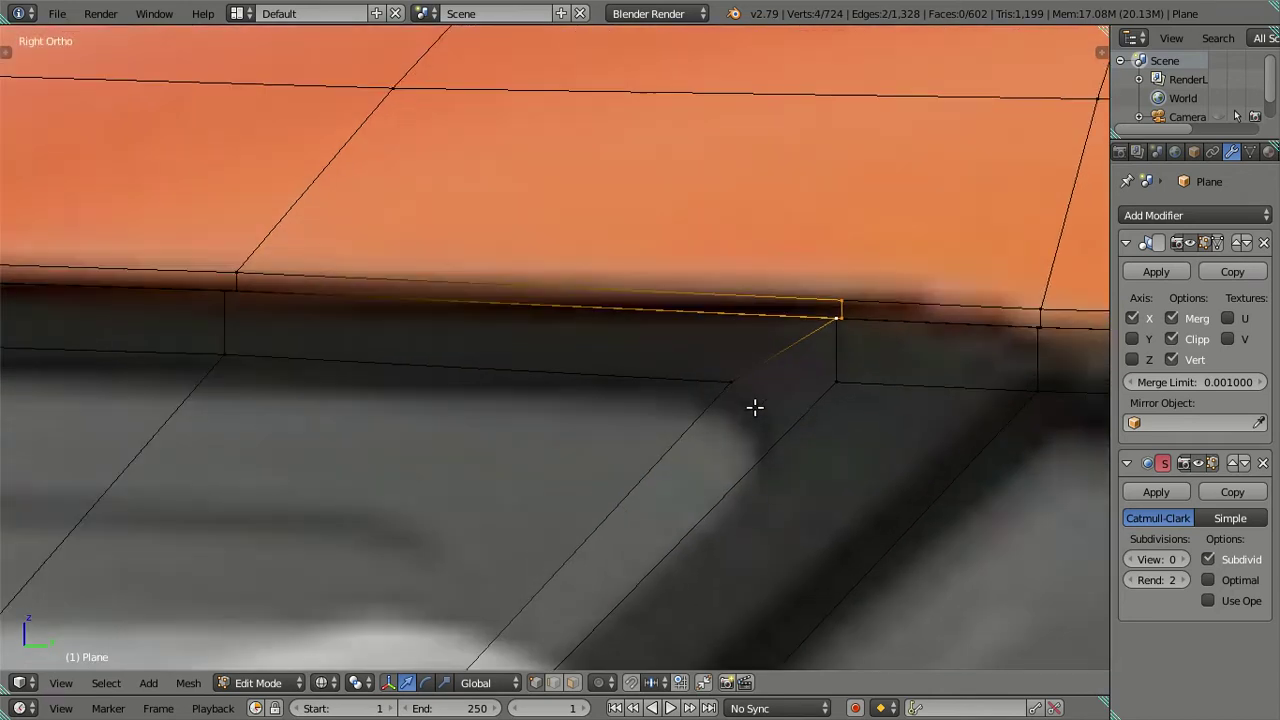
scroll(800, 390, down, 2)
drag(533, 587, 477, 574)
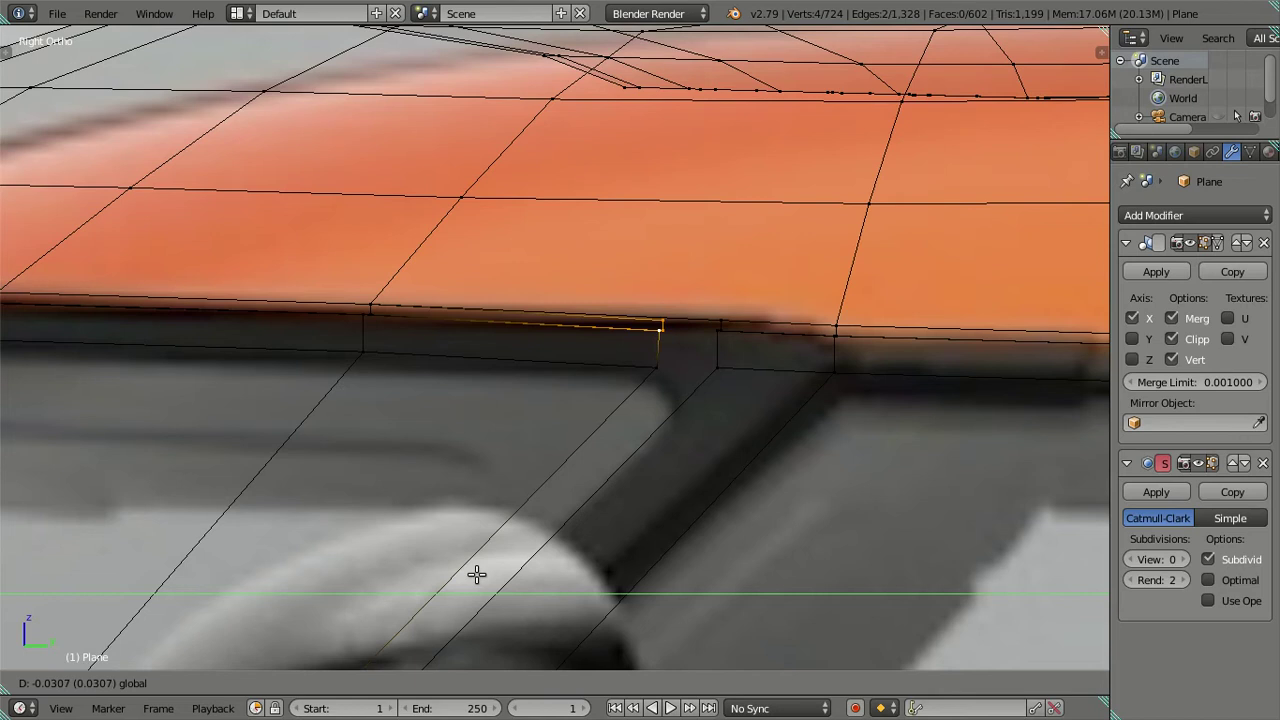
scroll(535, 515, down, 2)
key(a)
scroll(623, 366, up, 1)
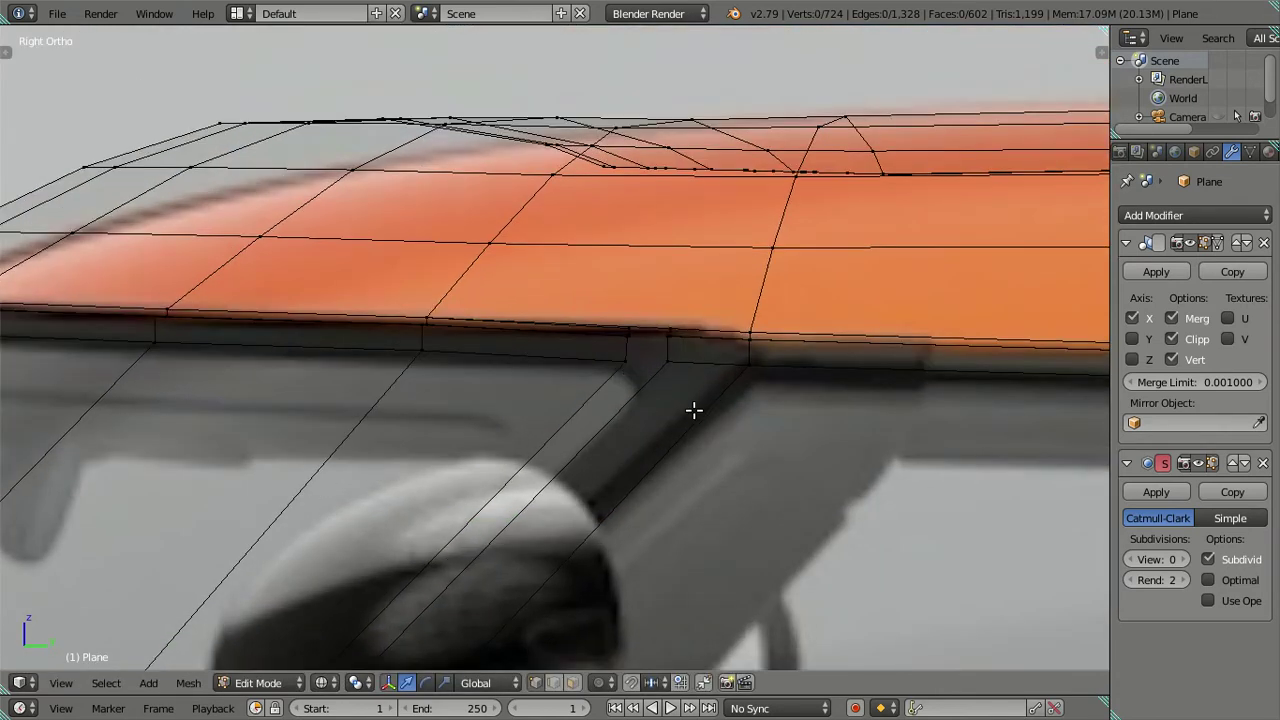
scroll(694, 410, up, 2)
scroll(757, 437, down, 2)
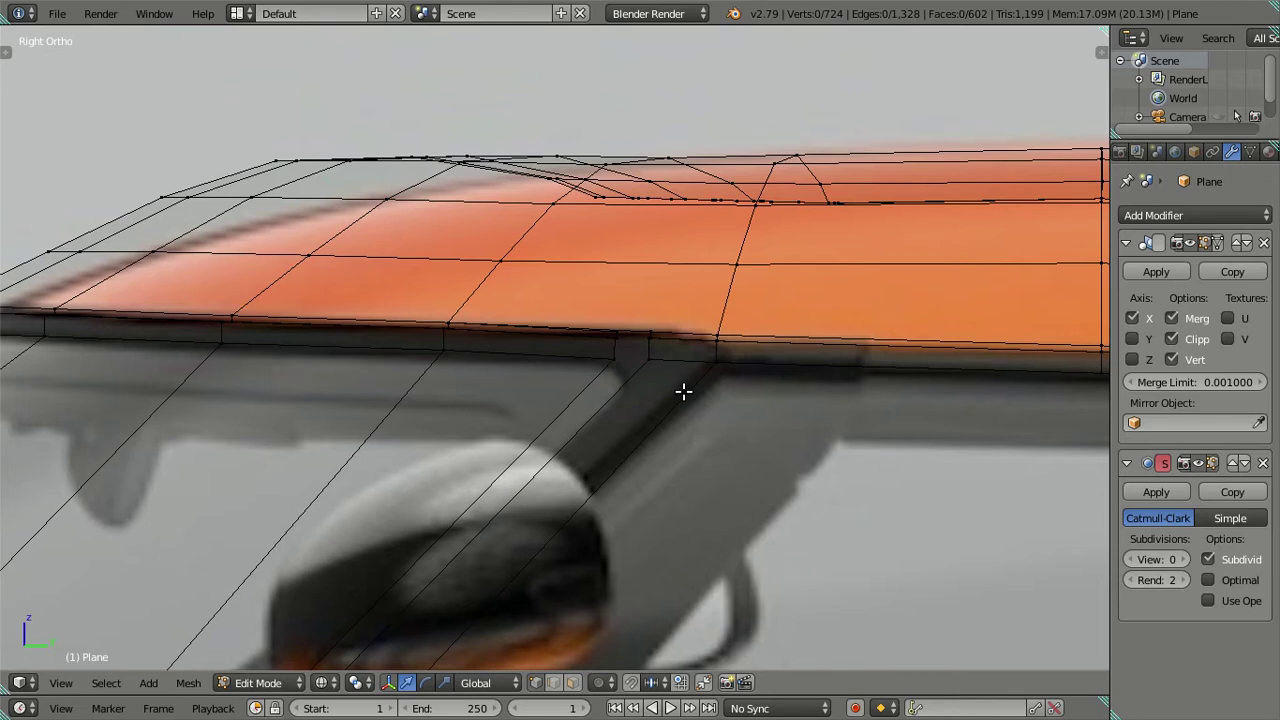
Add a new edge loop across the window pillar
key(ctrl+r)
click(684, 390)
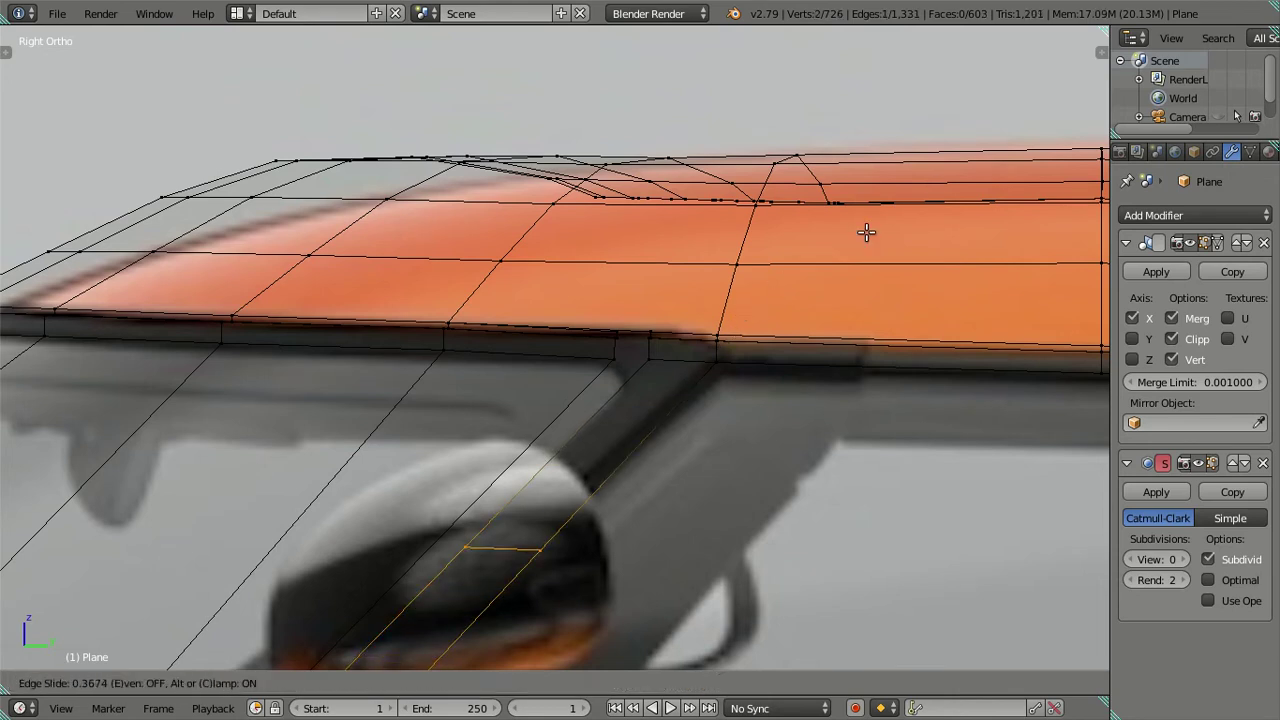
click(962, 165)
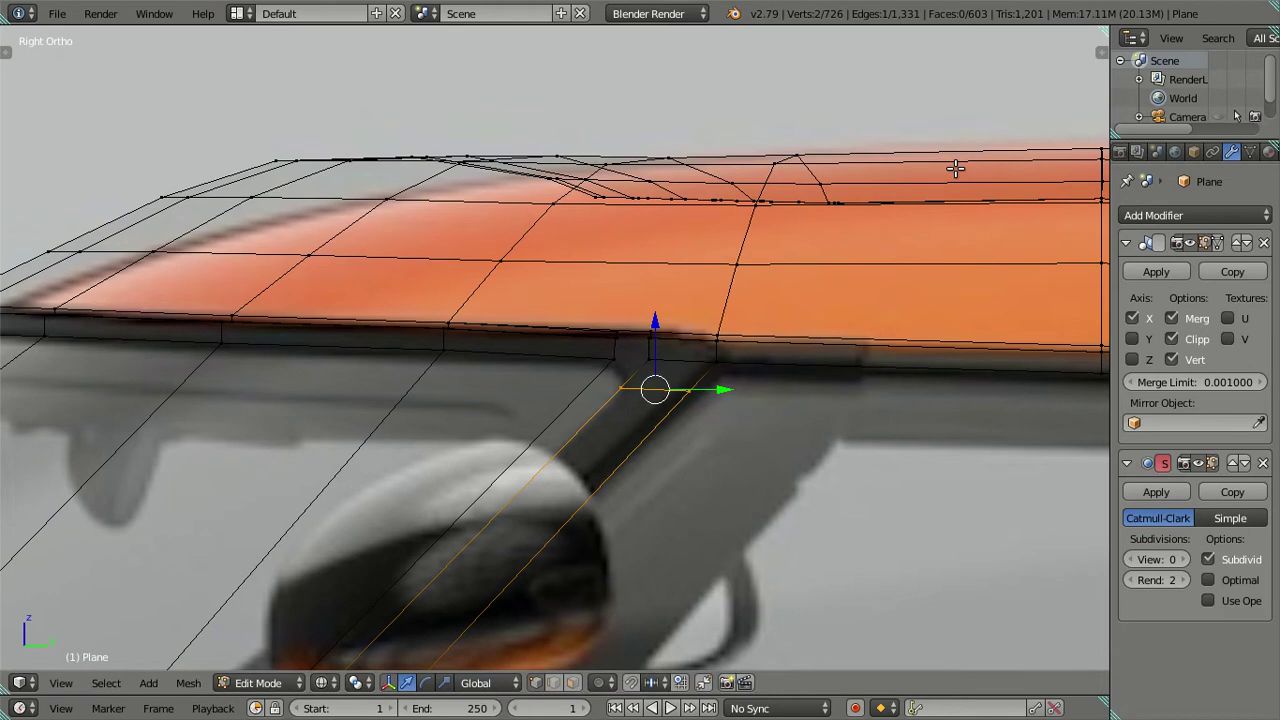
scroll(870, 289, down, 2)
mouse_move(771, 371)
shift+middle_down()
mouse_move(818, 282)
mouse_move(888, 207)
shift+middle_up()
key(a)
click(472, 602)
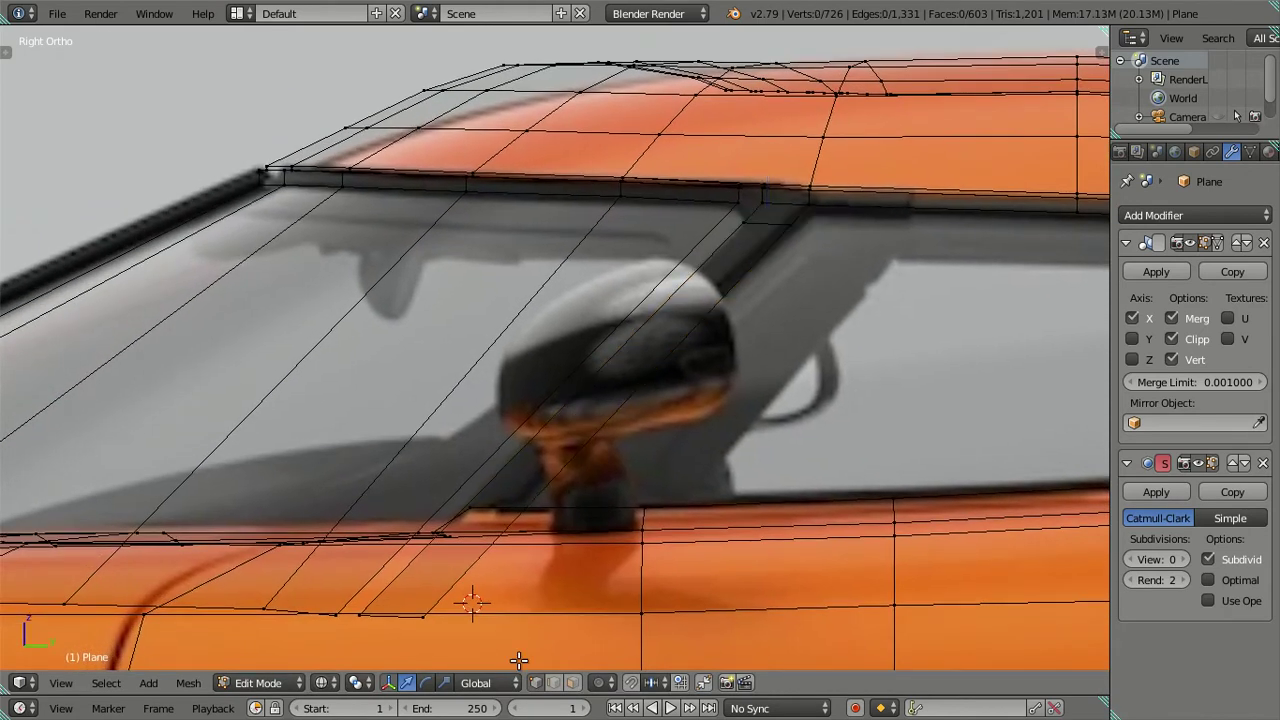
Delete the extra face at the top of the window pillar
click(574, 682)
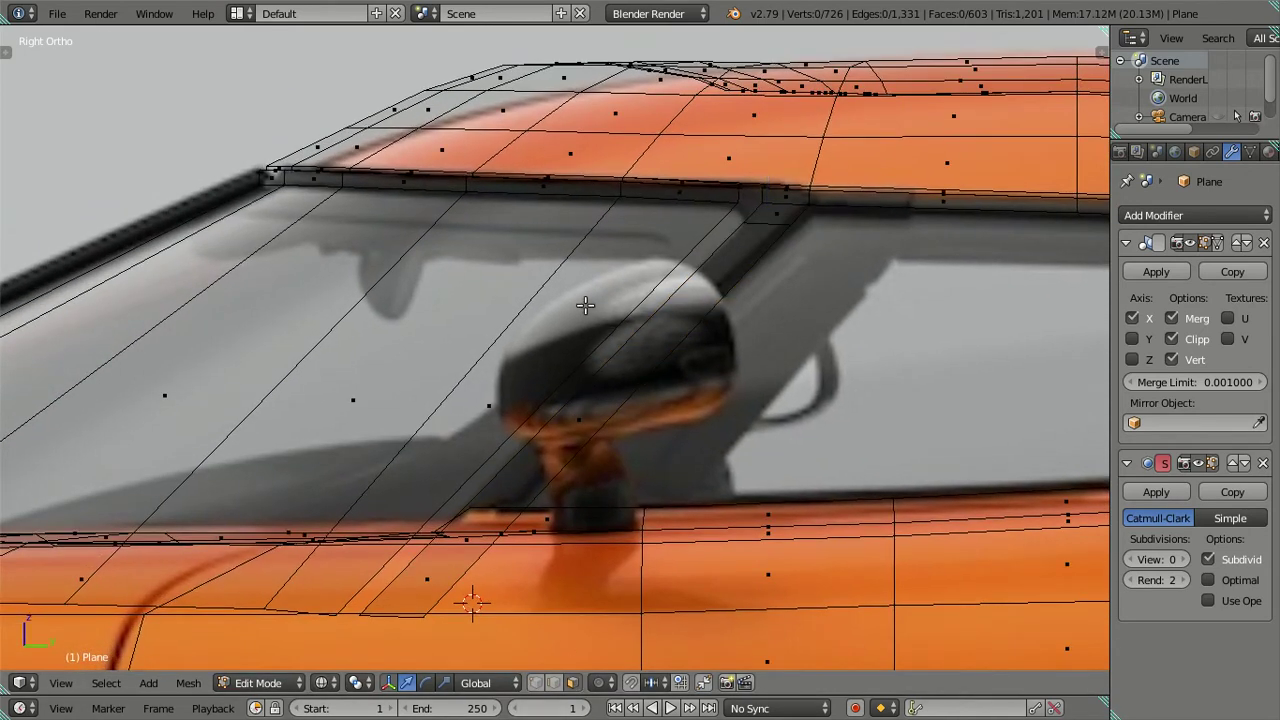
right_click(488, 408)
key(x)
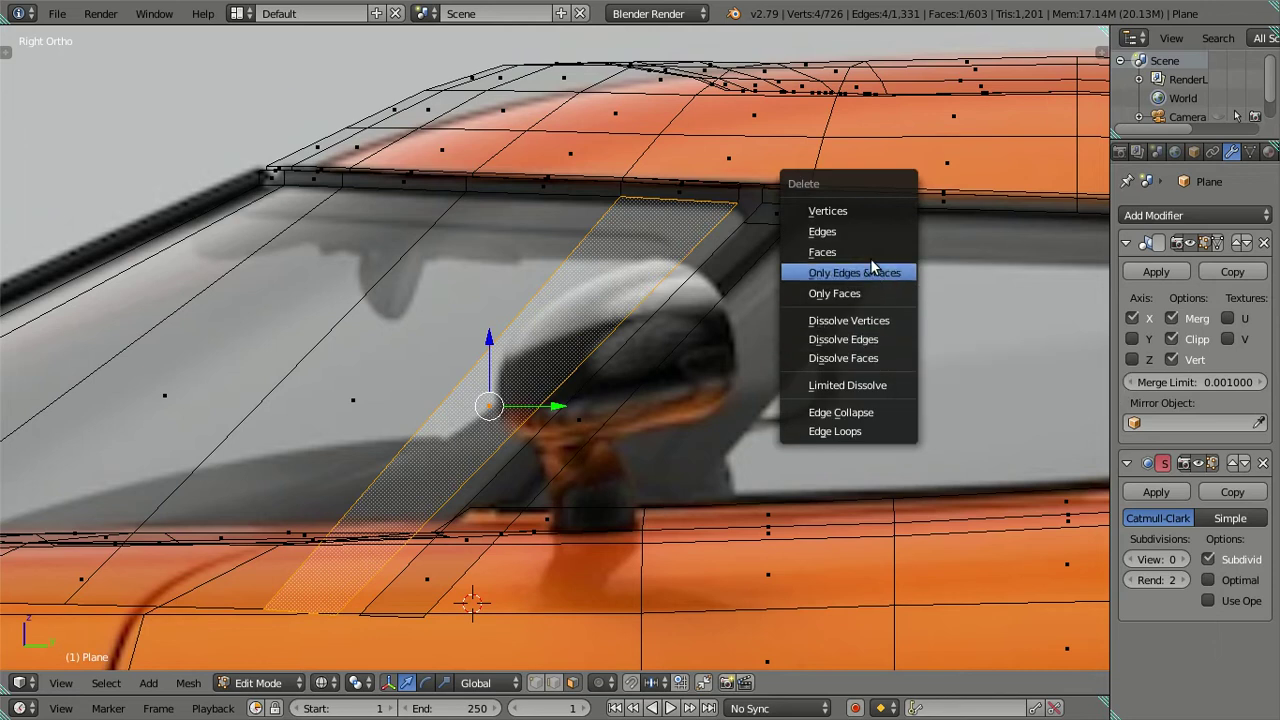
click(872, 271)
scroll(863, 223, up, 3)
shift+middle_drag(863, 223, 703, 434)
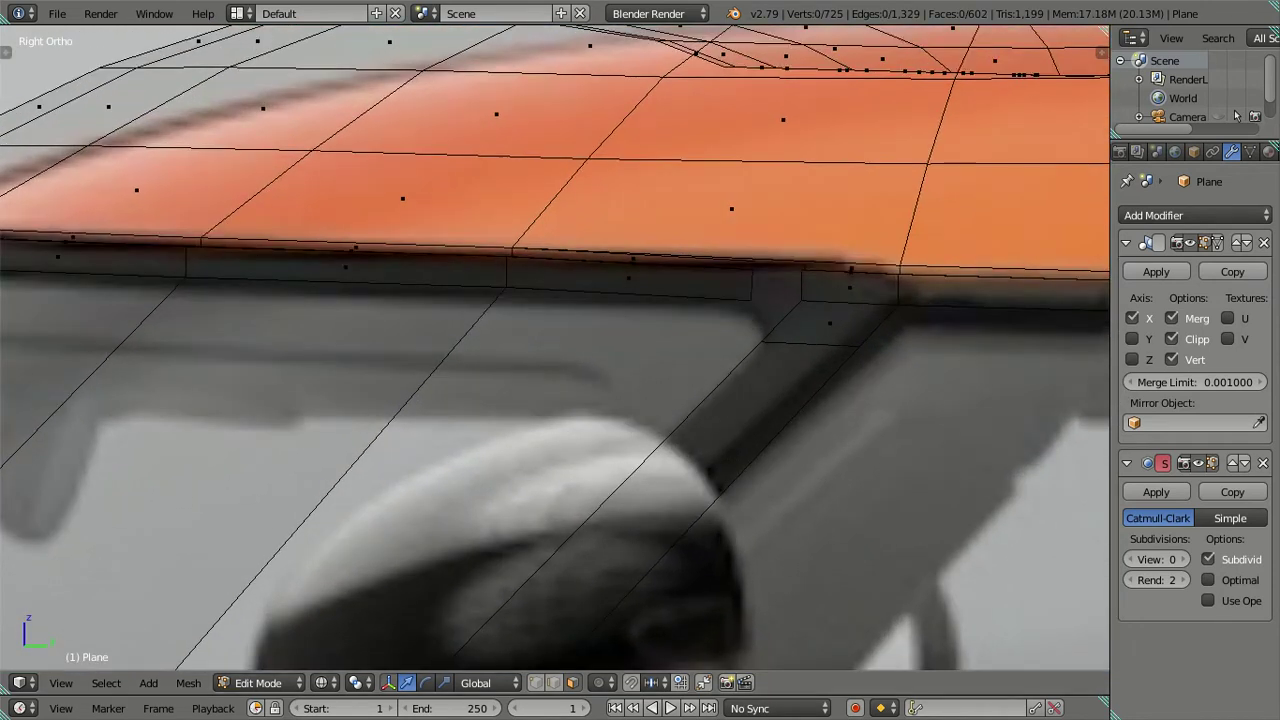
Join the two pillar-top corner vertices with a new edge
key(ctrl+Tab)
click(737, 314)
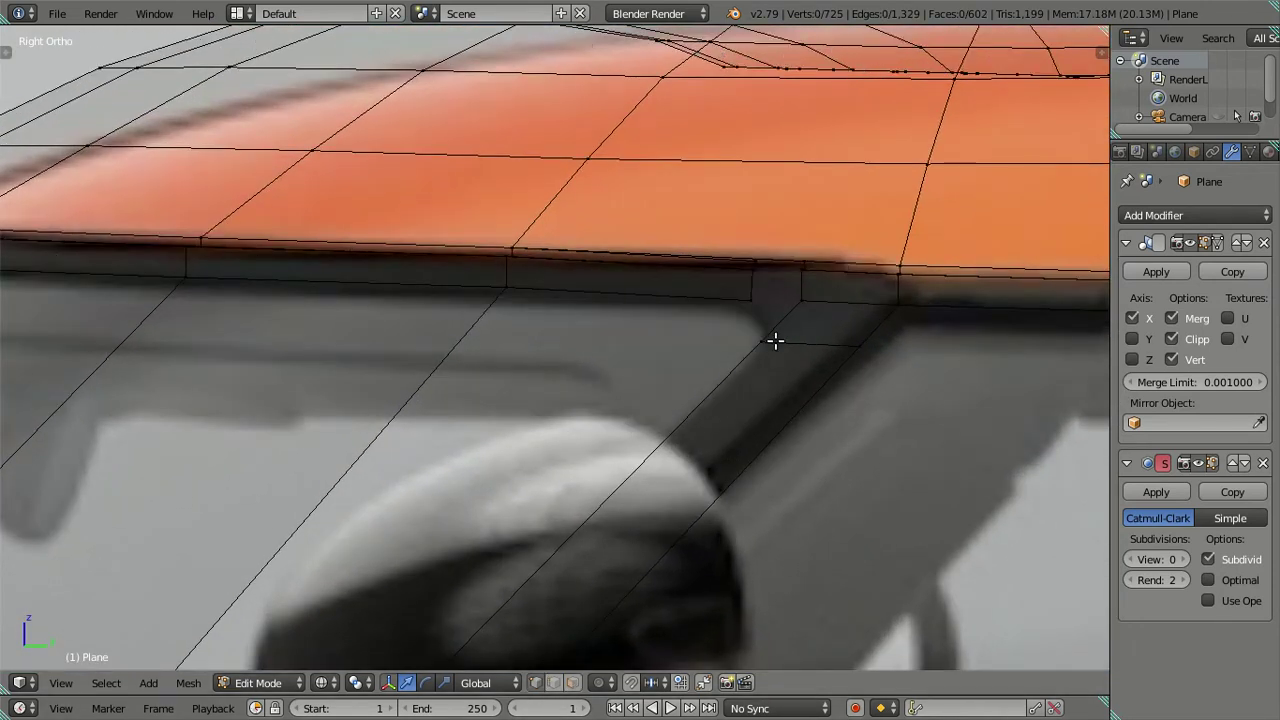
shift+middle_drag(775, 341, 709, 331)
right_click(708, 330)
shift+right_click(717, 373)
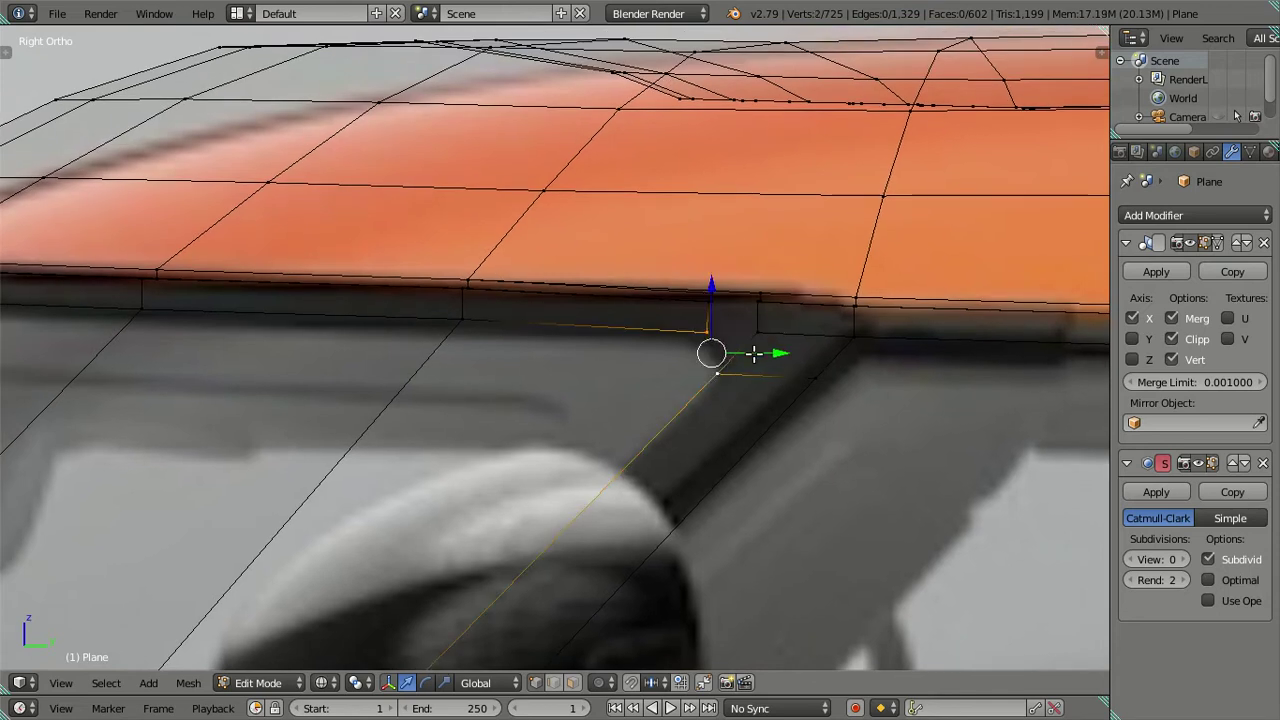
key(a)
scroll(440, 383, down, 1)
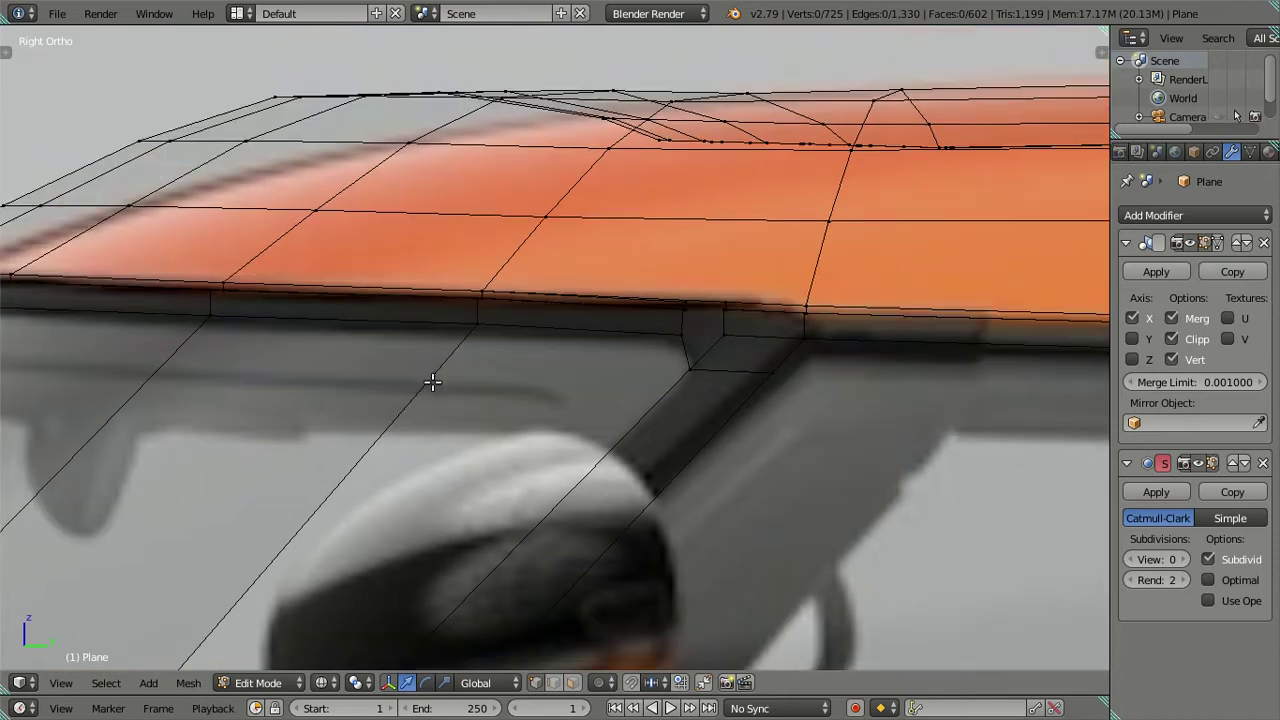
scroll(432, 381, down, 1)
key(ctrl+r)
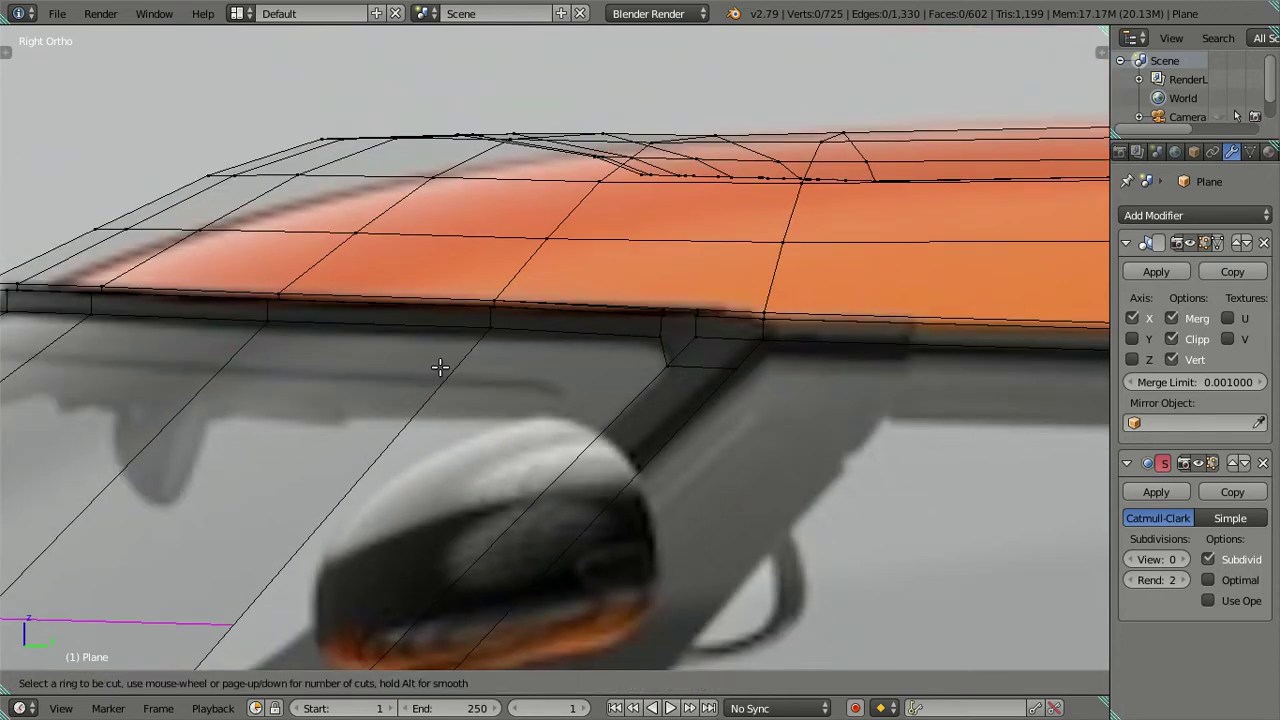
Add an edge loop across the window and fill a face between two notch vertices
click(449, 375)
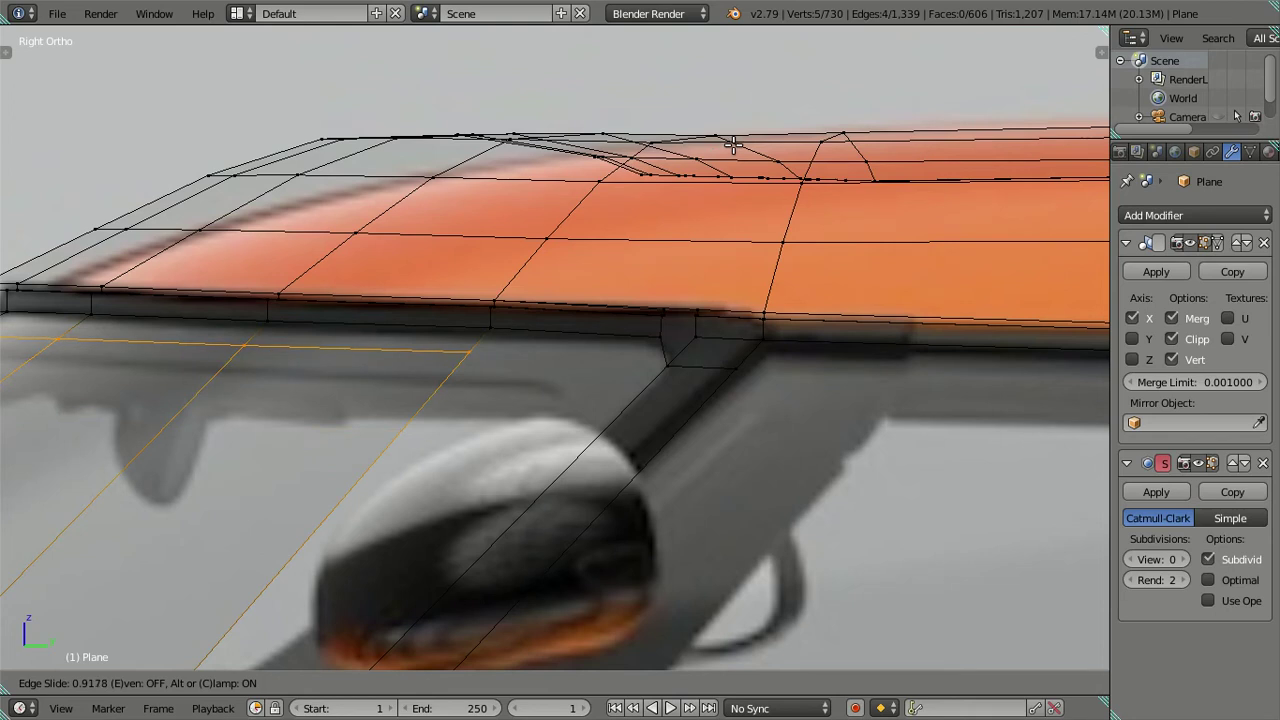
click(733, 150)
right_click(678, 350)
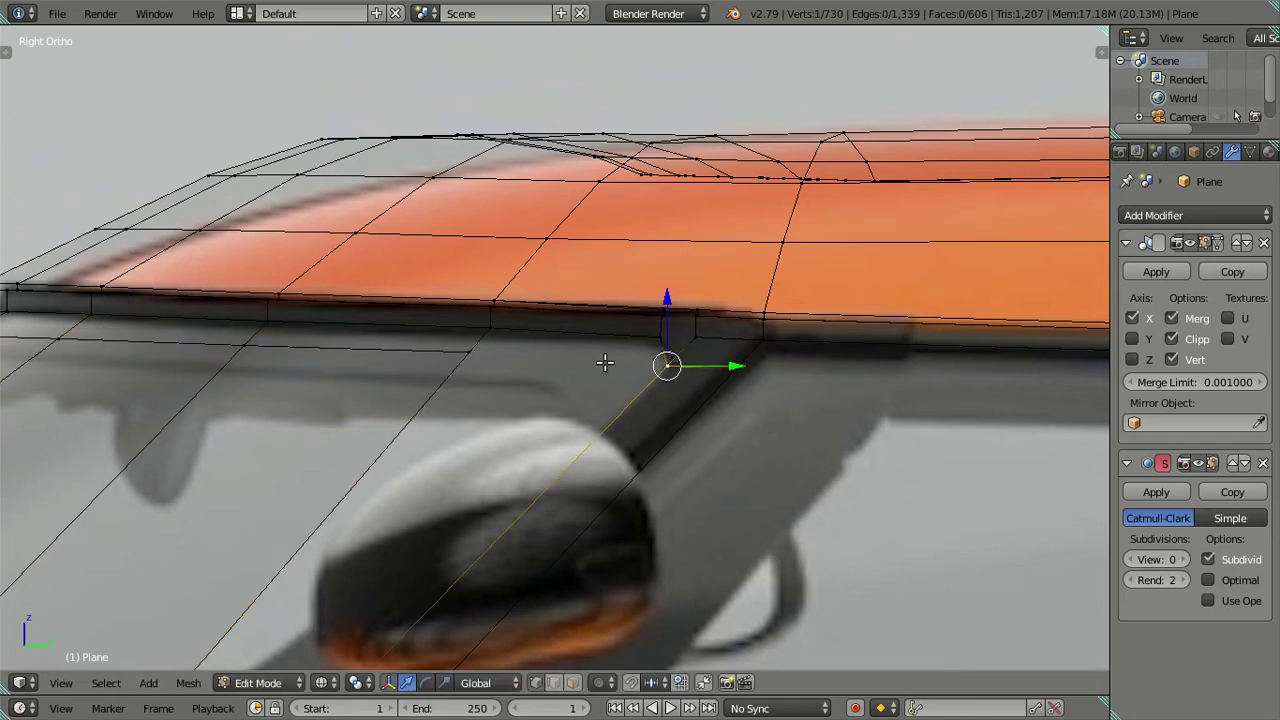
shift+right_click(470, 355)
key(f)
key(a)
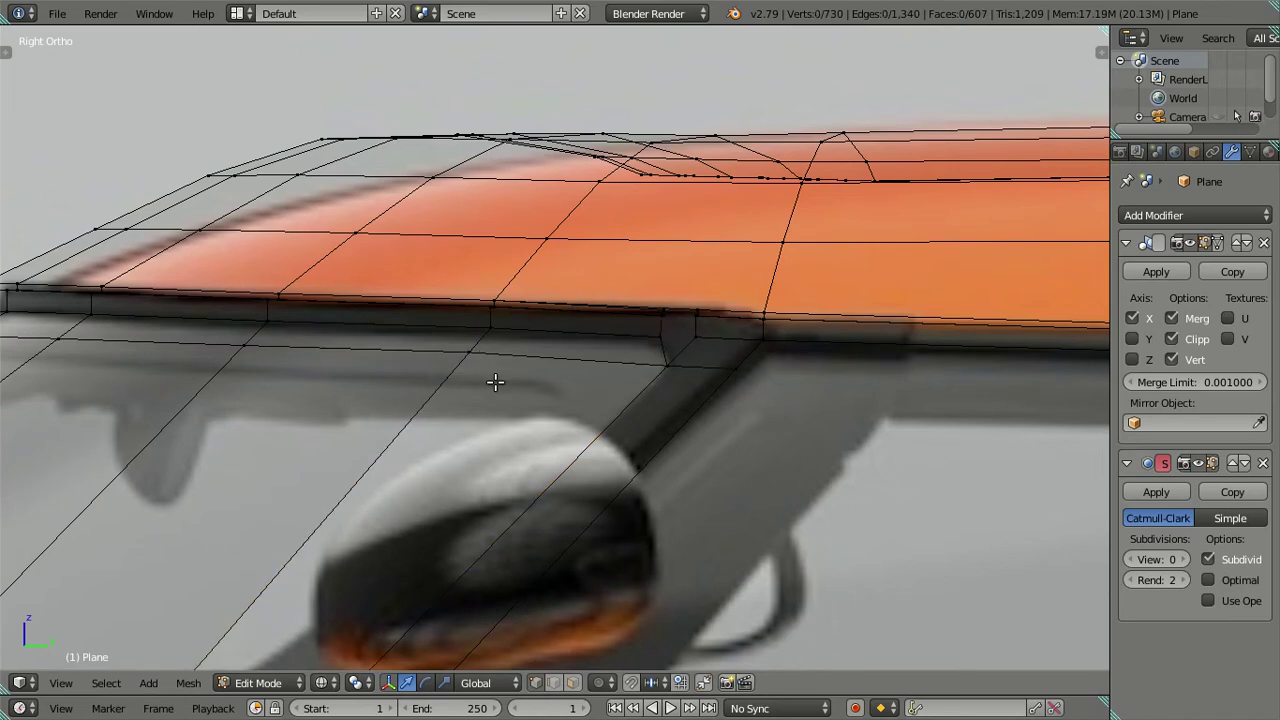
In solid shading, fill the remaining gap in the narrow trim strip with a face
scroll(494, 380, down, 3)
key(alt+z)
mouse_move(504, 402)
middle_down()
mouse_move(521, 424)
mouse_move(536, 547)
middle_up()
right_click(415, 352)
shift+right_click(449, 362)
mouse_move(449, 362)
middle_down()
mouse_move(514, 257)
mouse_move(547, 291)
middle_up()
key(f)
key(a)
middle_drag(620, 331, 597, 229)
scroll(618, 294, up, 4)
mouse_move(618, 294)
middle_down()
mouse_move(603, 391)
mouse_move(611, 366)
mouse_move(586, 309)
mouse_move(744, 388)
mouse_move(471, 463)
mouse_move(483, 451)
mouse_move(471, 486)
mouse_move(643, 297)
mouse_move(500, 371)
middle_up()
scroll(509, 369, up, 2)
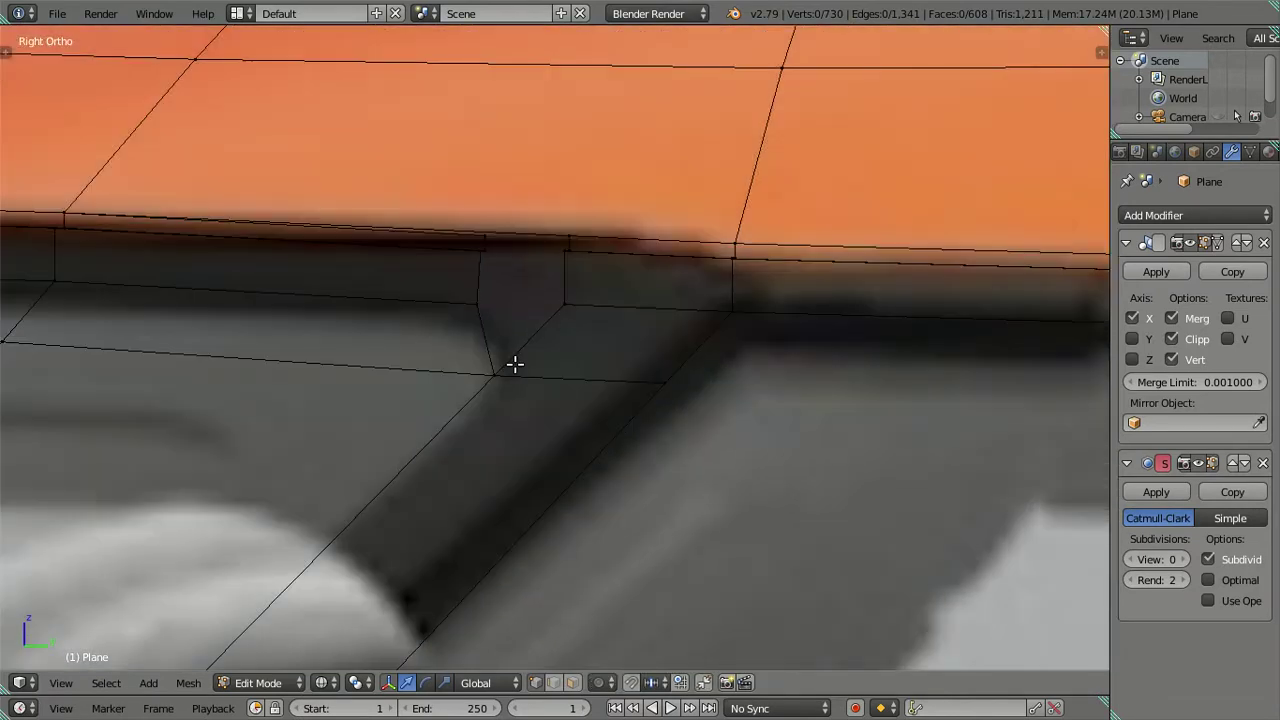
key(alt+z)
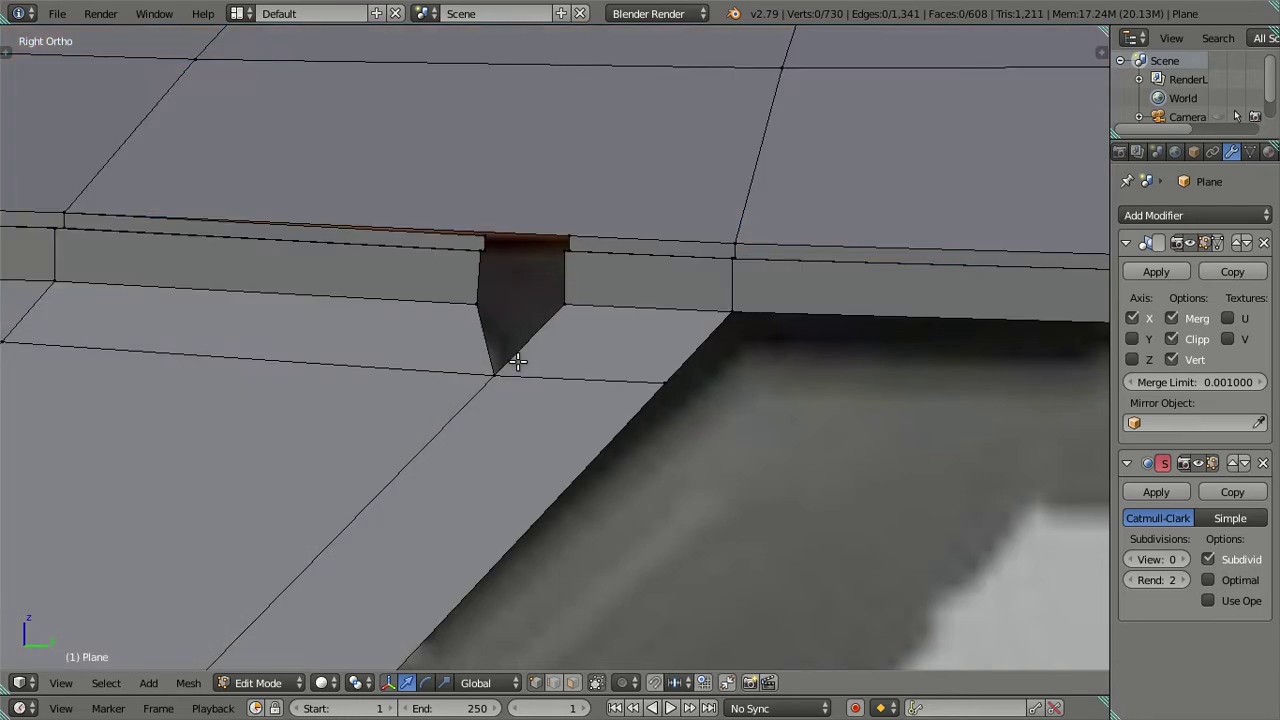
key(alt+z)
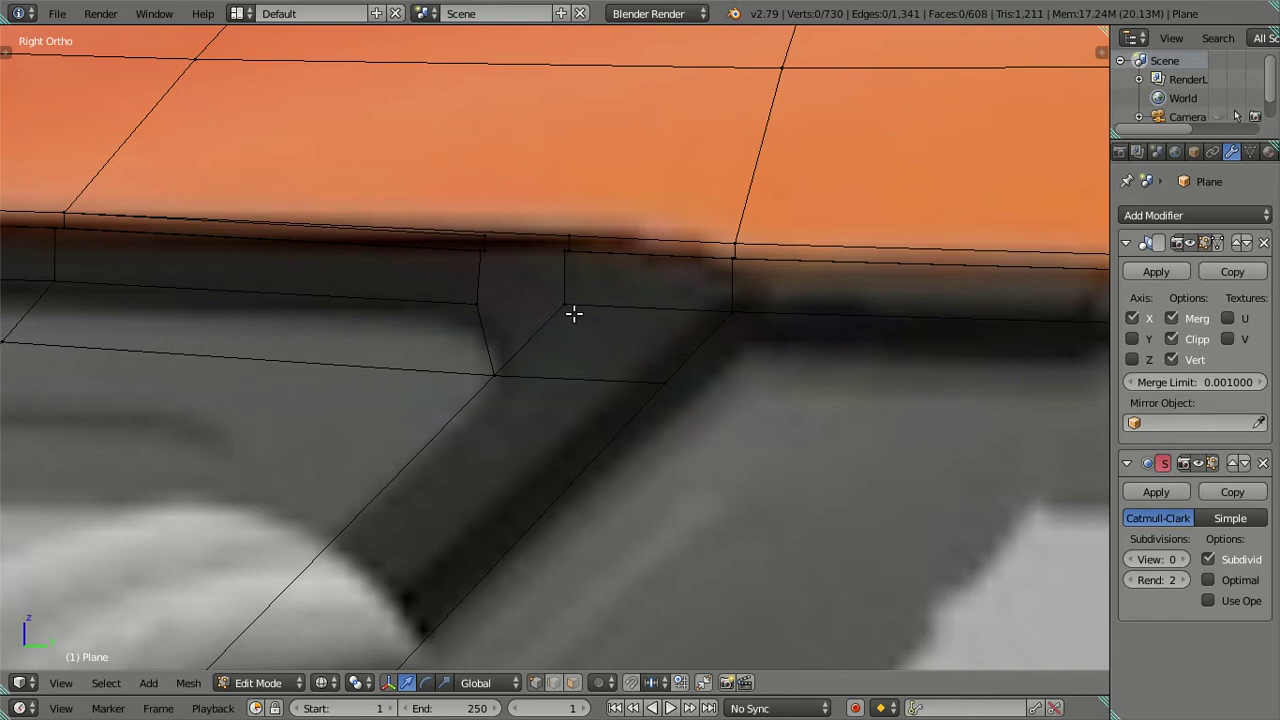
key(alt+z)
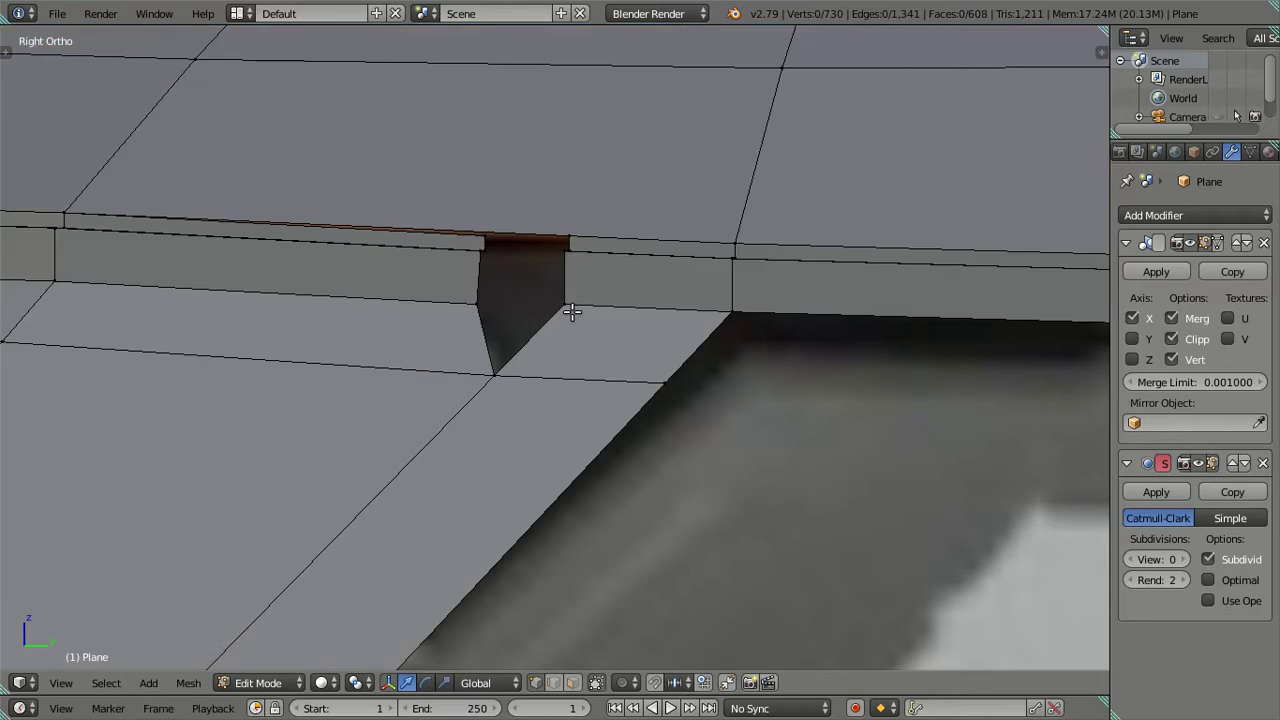
key(alt+z)
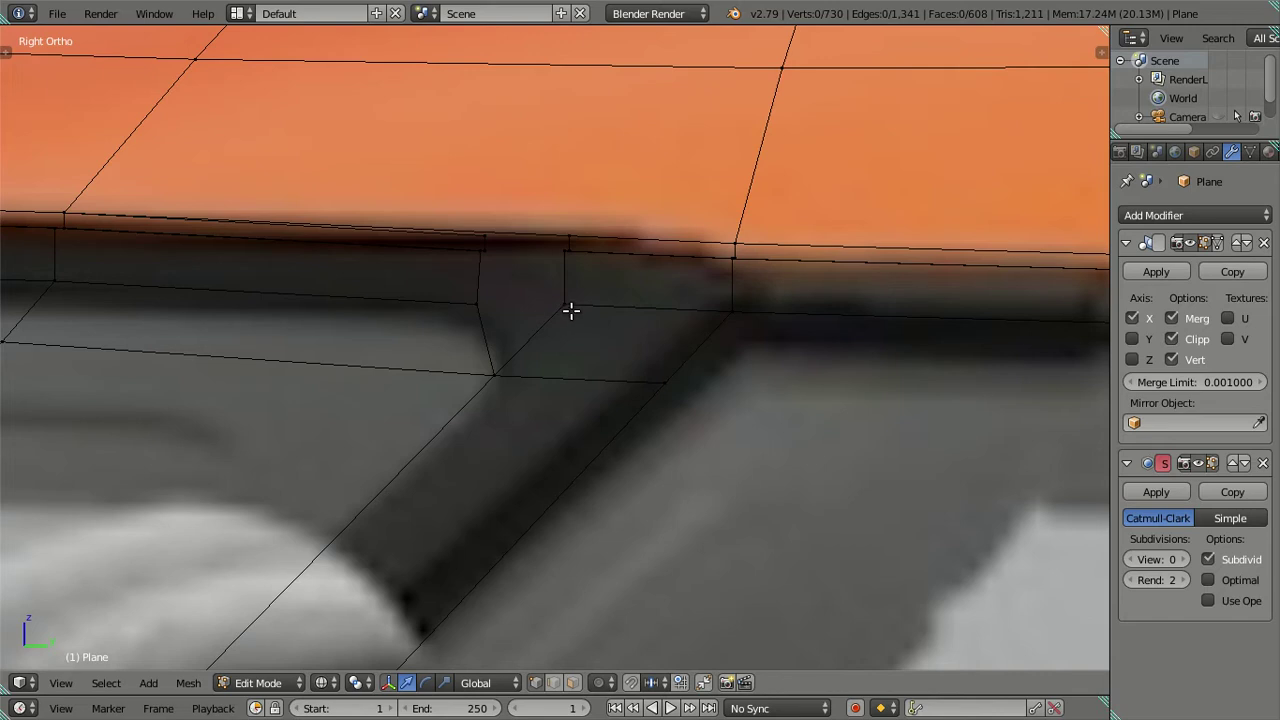
middle_drag(570, 310, 541, 301)
key(alt+z)
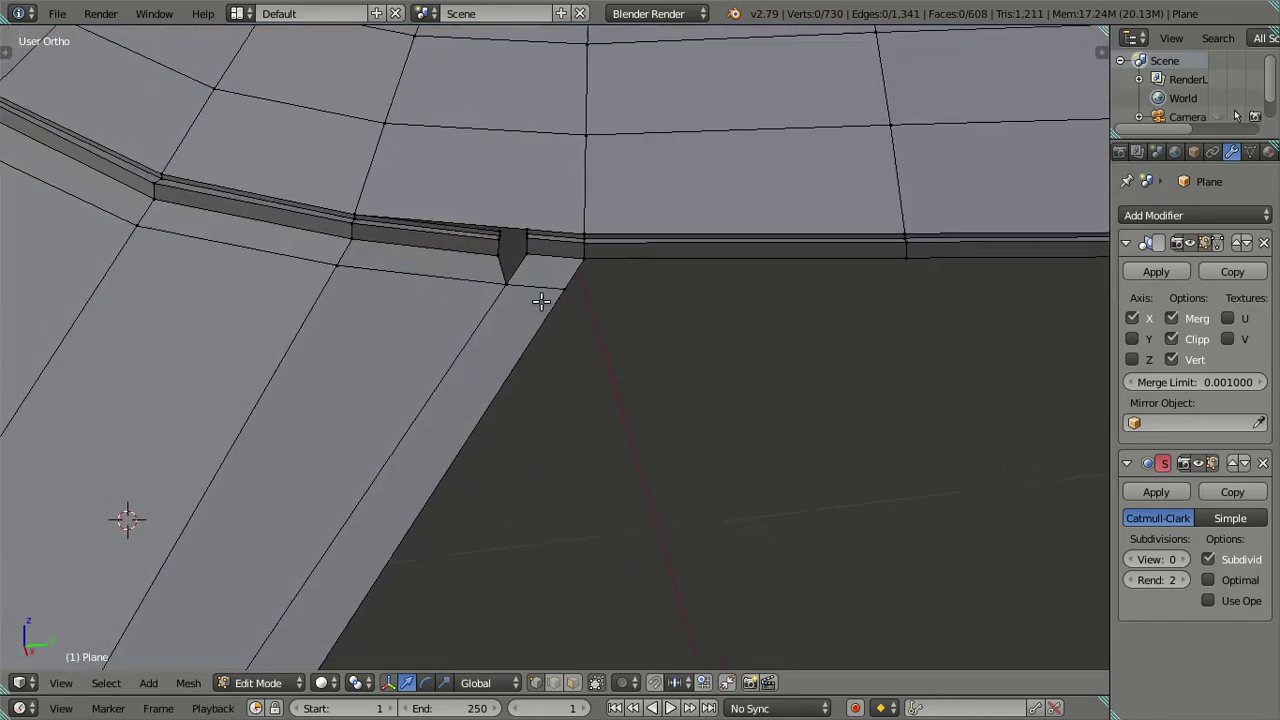
Hide the connected upper body mesh and select two notch vertices in wireframe
shift+scroll(541, 301, up, 5)
right_click(616, 291)
key(ctrl+l)
key(h)
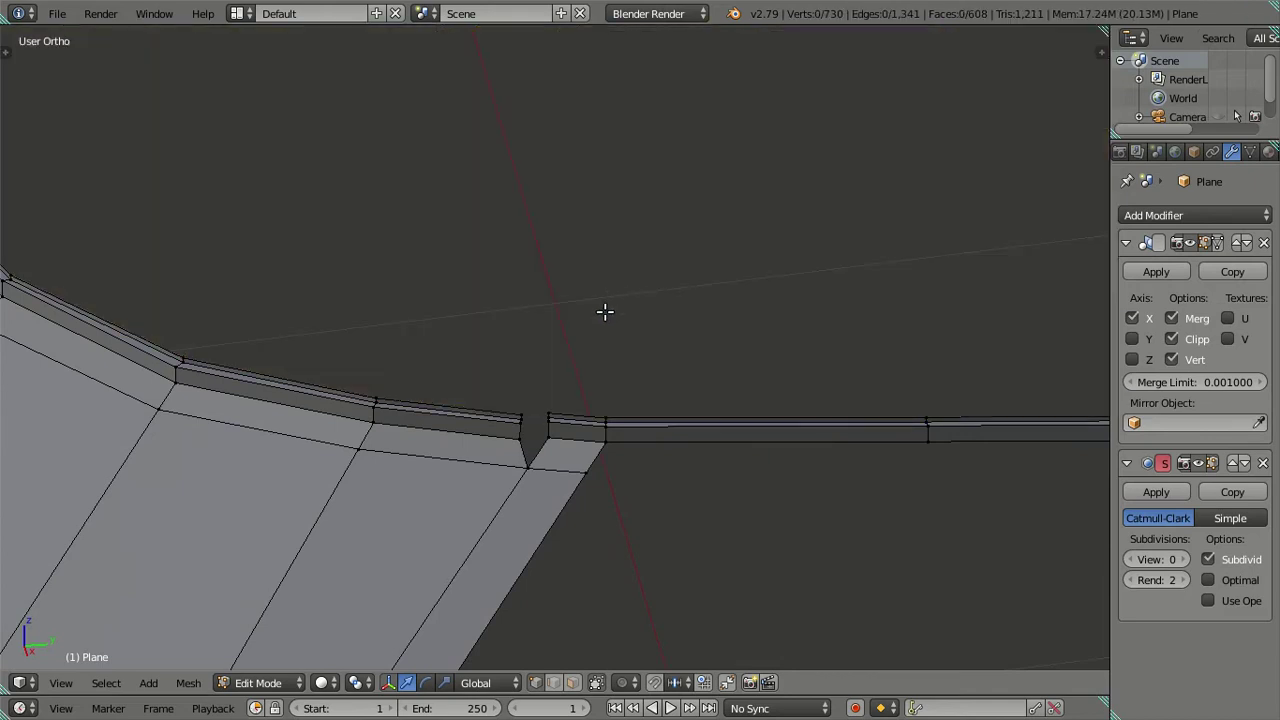
shift+middle_drag(603, 309, 588, 292)
key(z)
scroll(580, 337, up, 2)
right_click(571, 470)
shift+right_click(344, 456)
scroll(400, 430, down, 5)
Compare the notch against the reference car in top view
key(KP_7)
mouse_move(471, 374)
shift+middle_down()
mouse_move(353, 363)
mouse_move(749, 357)
shift+middle_up()
key(z)
scroll(655, 389, up, 2)
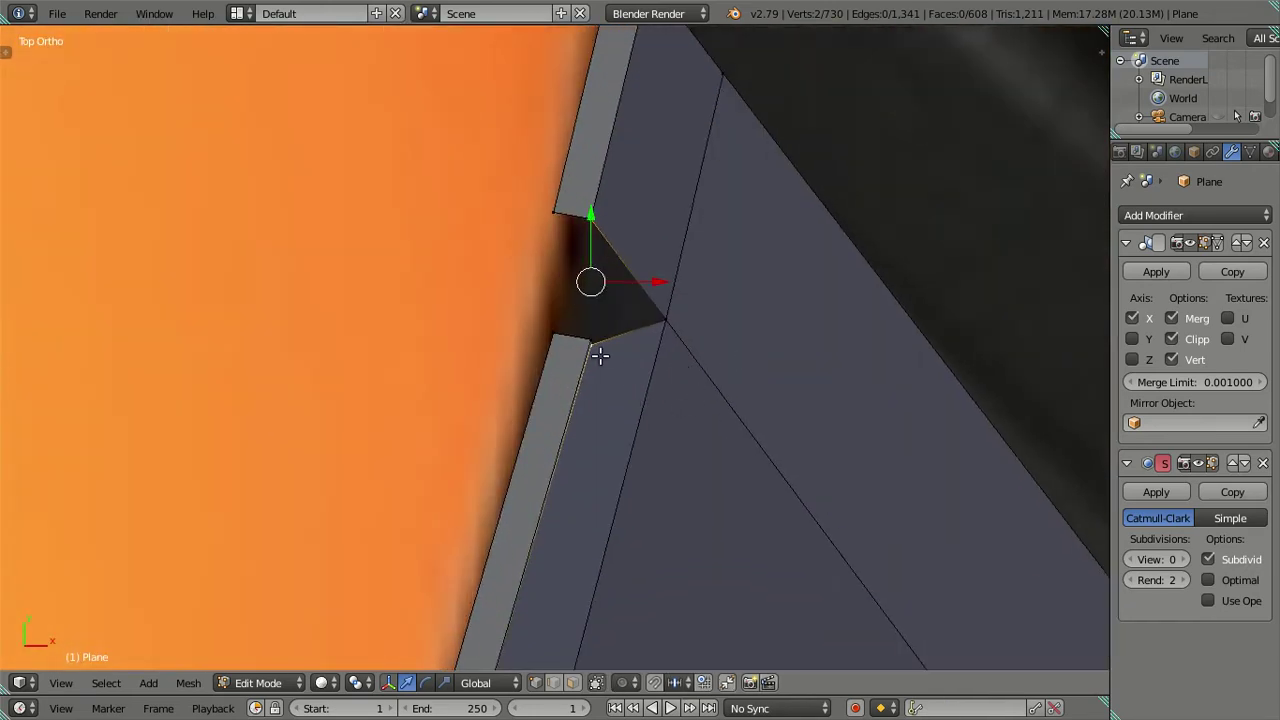
key(a)
scroll(601, 350, down, 4)
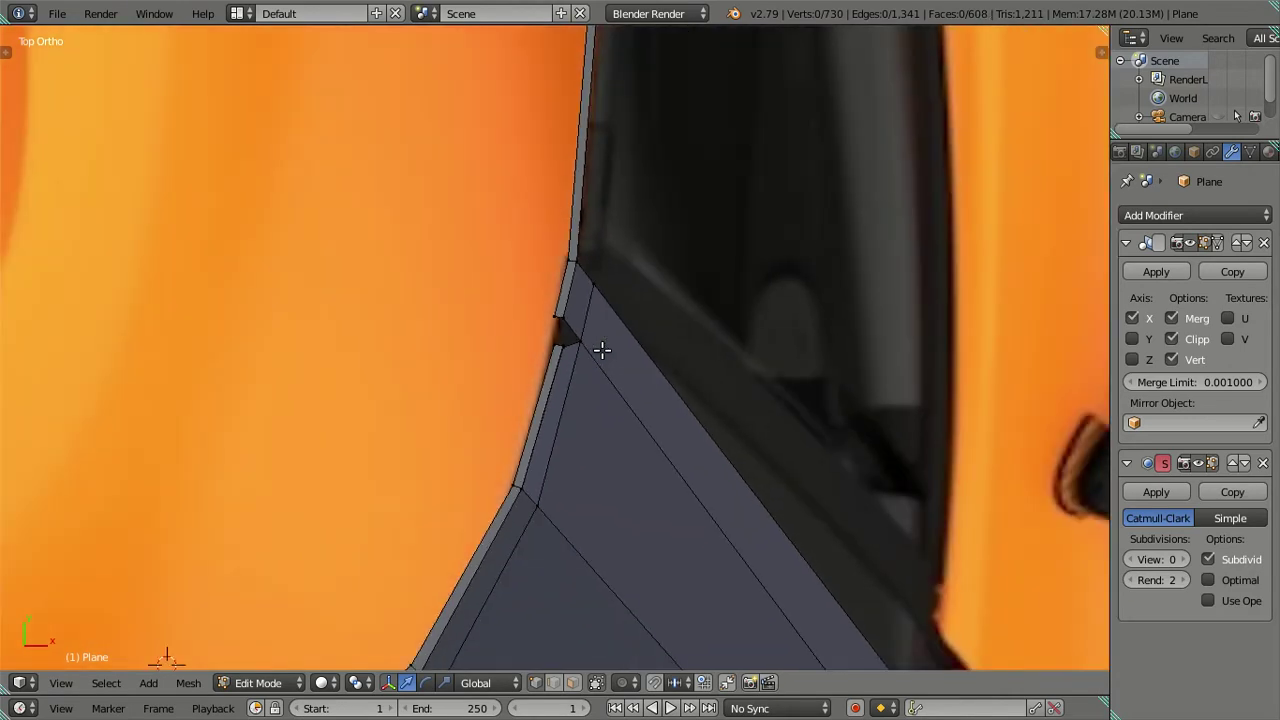
scroll(601, 350, up, 2)
mouse_move(643, 366)
middle_down()
mouse_move(474, 331)
mouse_move(263, 194)
mouse_move(283, 180)
mouse_move(335, 210)
mouse_move(440, 377)
mouse_move(443, 414)
mouse_move(457, 383)
mouse_move(491, 366)
middle_up()
Nudge the notch-edge vertices 0.0072 along X to follow the reference outline
key(KP_7)
key(z)
key(c)
scroll(535, 378, up, 5)
click(548, 355)
right_click(548, 357)
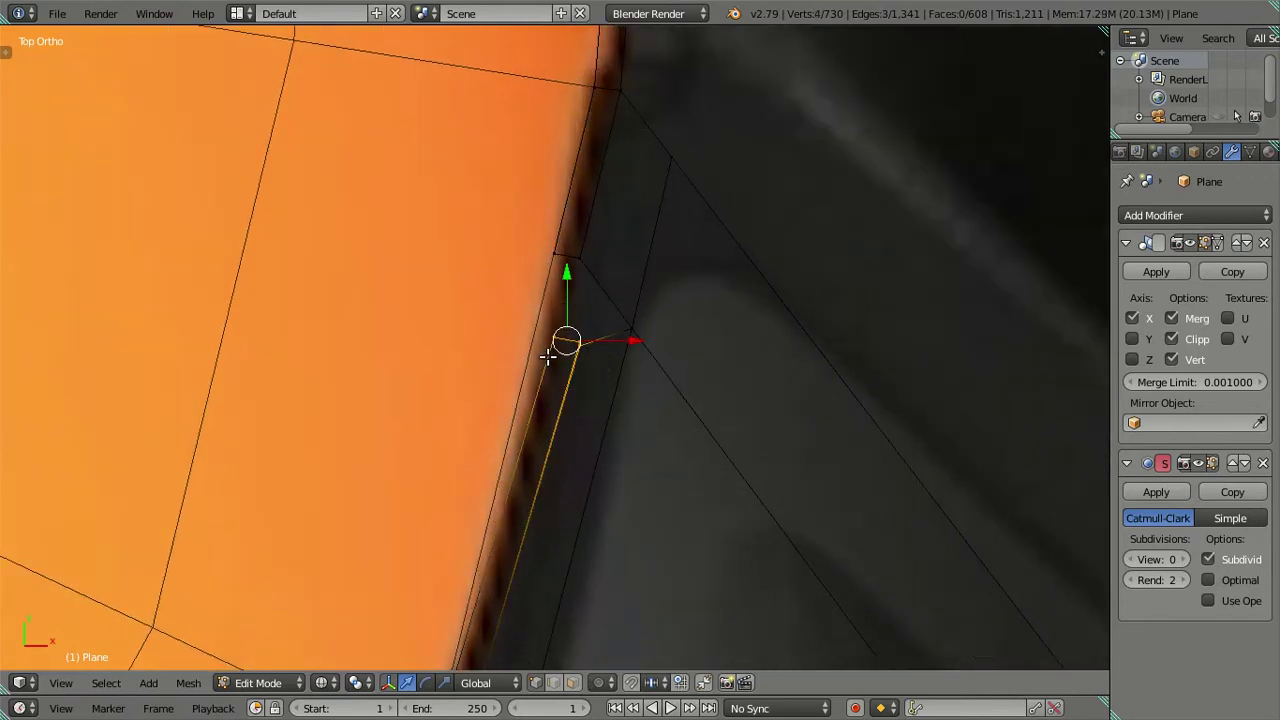
drag(629, 343, 617, 324)
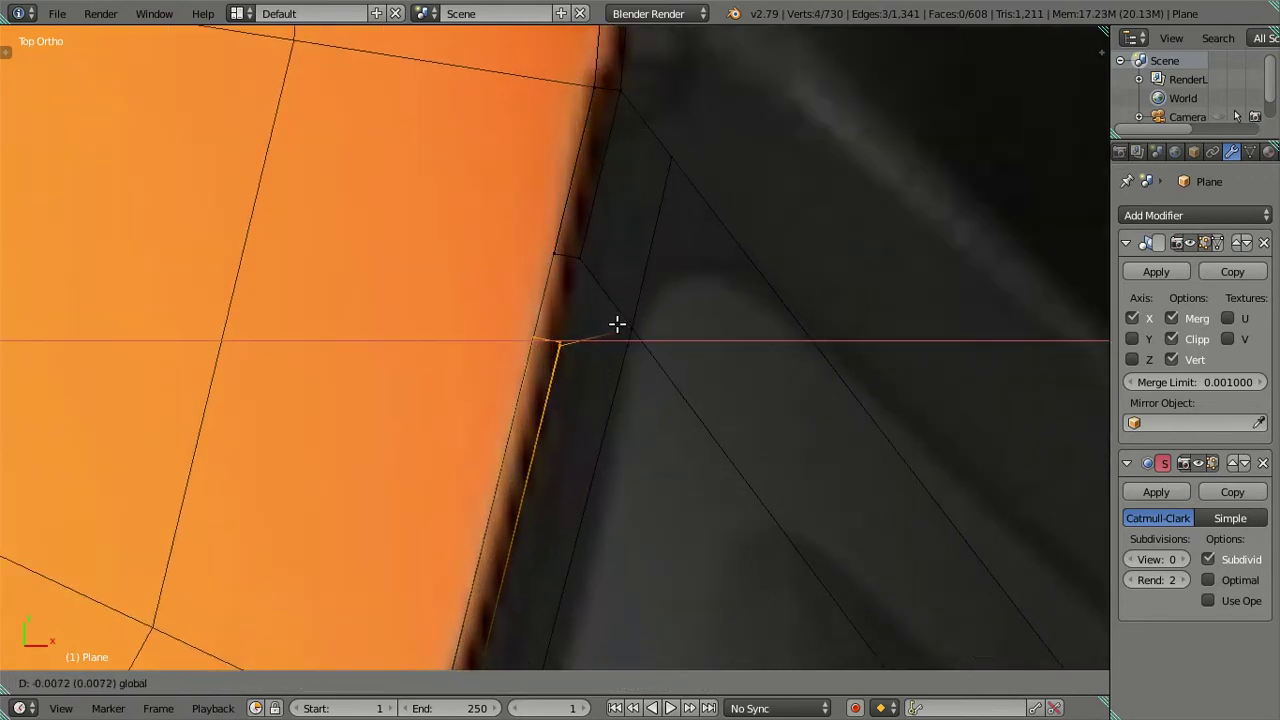
click(617, 324)
scroll(605, 333, down, 3)
key(a)
mouse_move(686, 477)
middle_down()
mouse_move(401, 293)
mouse_move(497, 409)
middle_up()
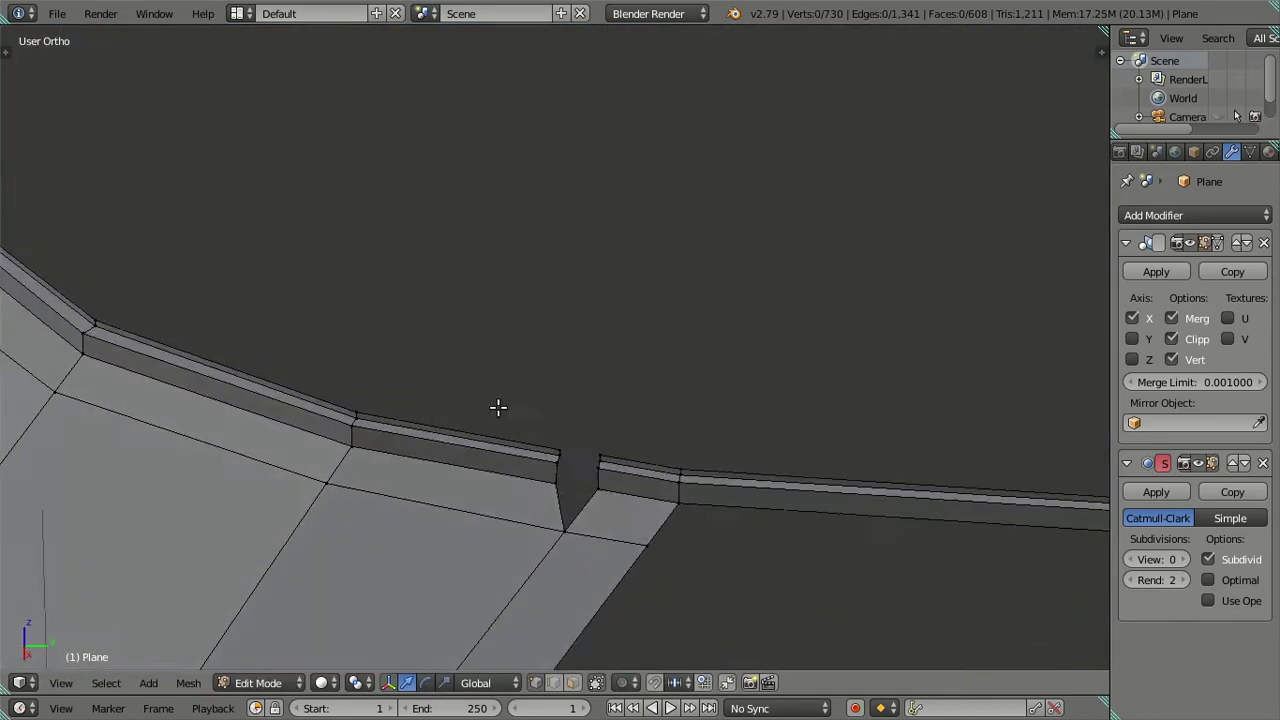
Merge the two notch-corner vertices into one at their centre
scroll(580, 549, up, 2)
middle_drag(580, 549, 543, 226)
scroll(606, 234, up, 4)
right_click(636, 234)
shift+right_click(463, 233)
key(alt+m)
click(466, 236)
key(ctrl+z)
key(alt+m)
click(470, 236)
Merge two more stray notch vertices onto the last selected vertex (At Last)
mouse_move(526, 200)
middle_down()
mouse_move(491, 154)
mouse_move(484, 197)
mouse_move(537, 343)
mouse_move(525, 230)
middle_up()
shift+right_click(491, 152)
key(alt+m)
click(537, 190)
key(g)
key(Escape)
shift+right_click(524, 220)
key(alt+m)
click(526, 223)
Merge the next stray vertex onto the merged vertex, leaving 726 vertices
right_click(650, 232)
shift+right_click(525, 212)
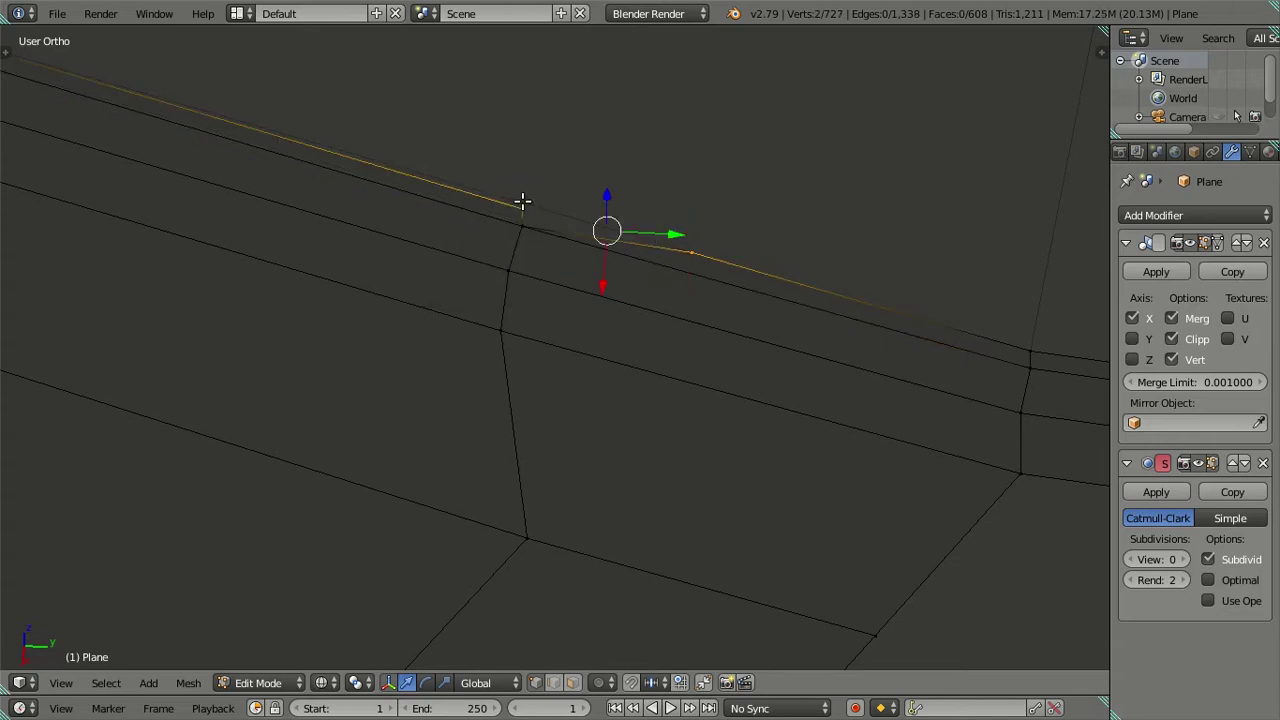
key(alt+m)
click(525, 205)
mouse_move(523, 200)
middle_down()
mouse_move(489, 240)
mouse_move(471, 326)
mouse_move(528, 246)
mouse_move(597, 217)
mouse_move(480, 349)
mouse_move(569, 375)
mouse_move(683, 366)
mouse_move(674, 426)
mouse_move(489, 334)
mouse_move(498, 365)
mouse_move(593, 344)
middle_up()
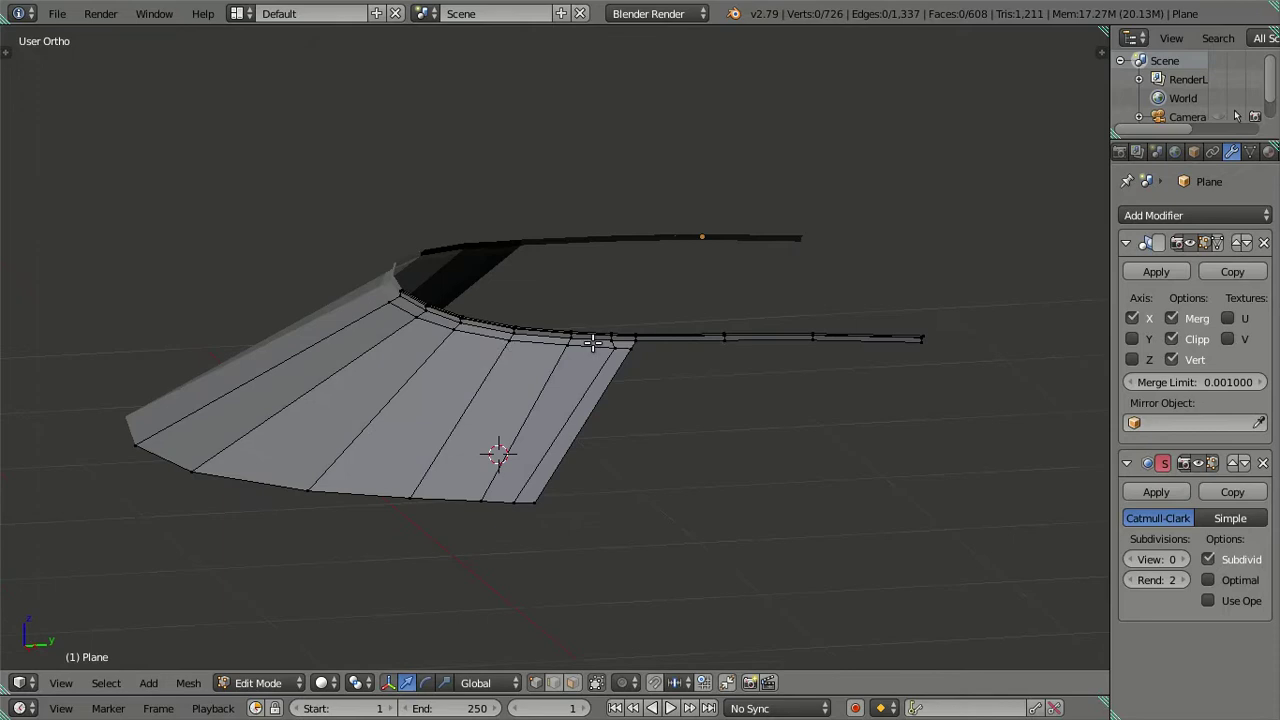
Reveal the hidden body mesh in the right side view and zoom onto the window trim
key(KP_3)
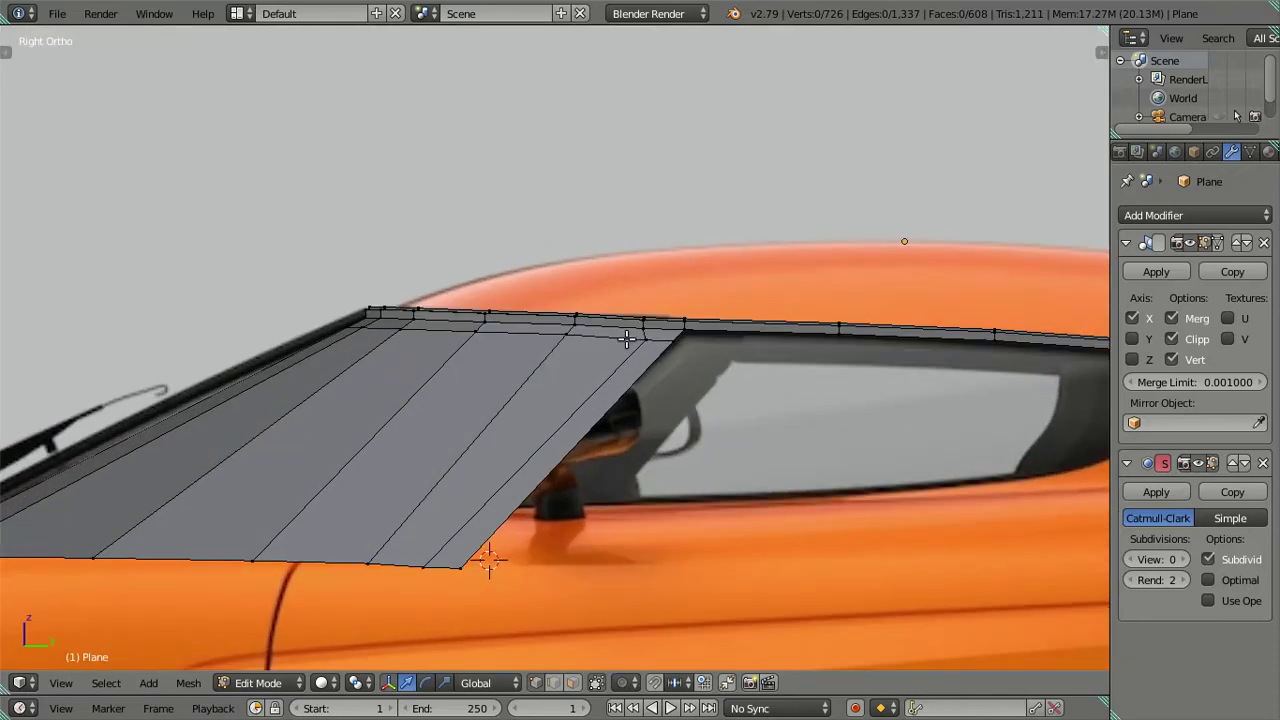
key(alt+h)
scroll(680, 360, up, 1)
key(a)
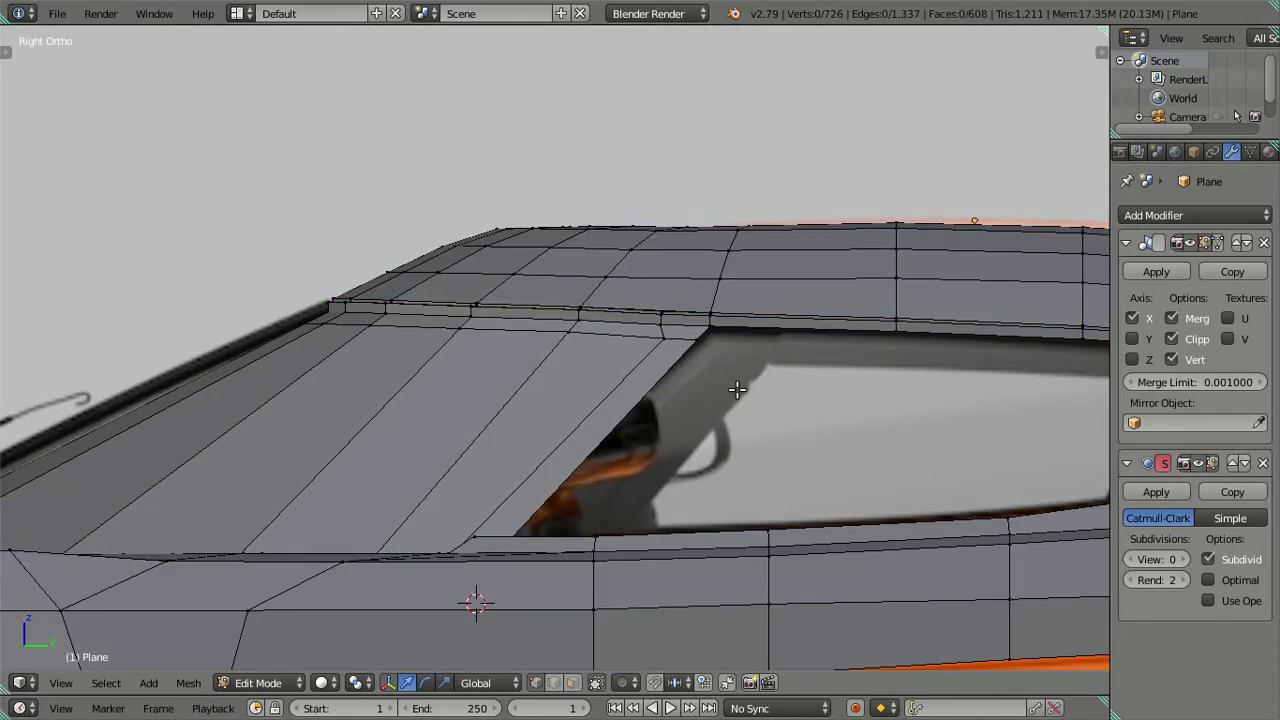
key(z)
scroll(657, 394, up, 1)
scroll(620, 410, up, 1)
scroll(608, 420, up, 2)
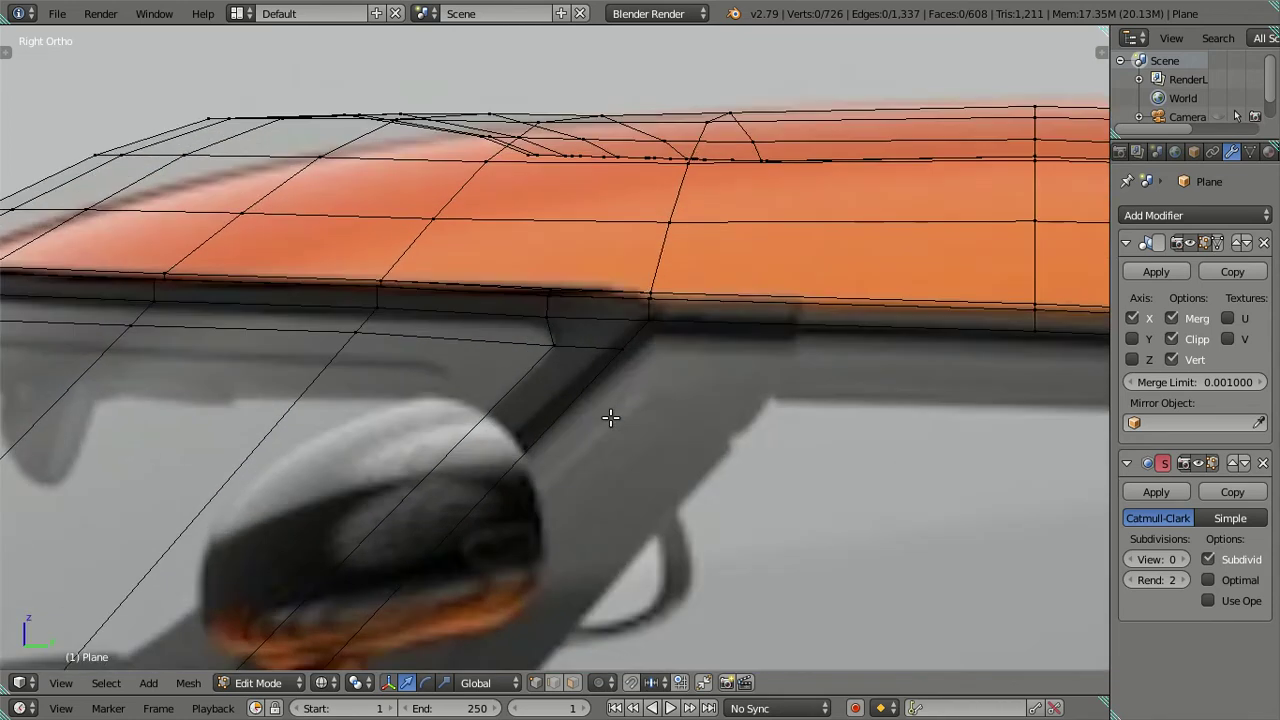
scroll(645, 345, up, 1)
key(z)
scroll(546, 394, up, 1)
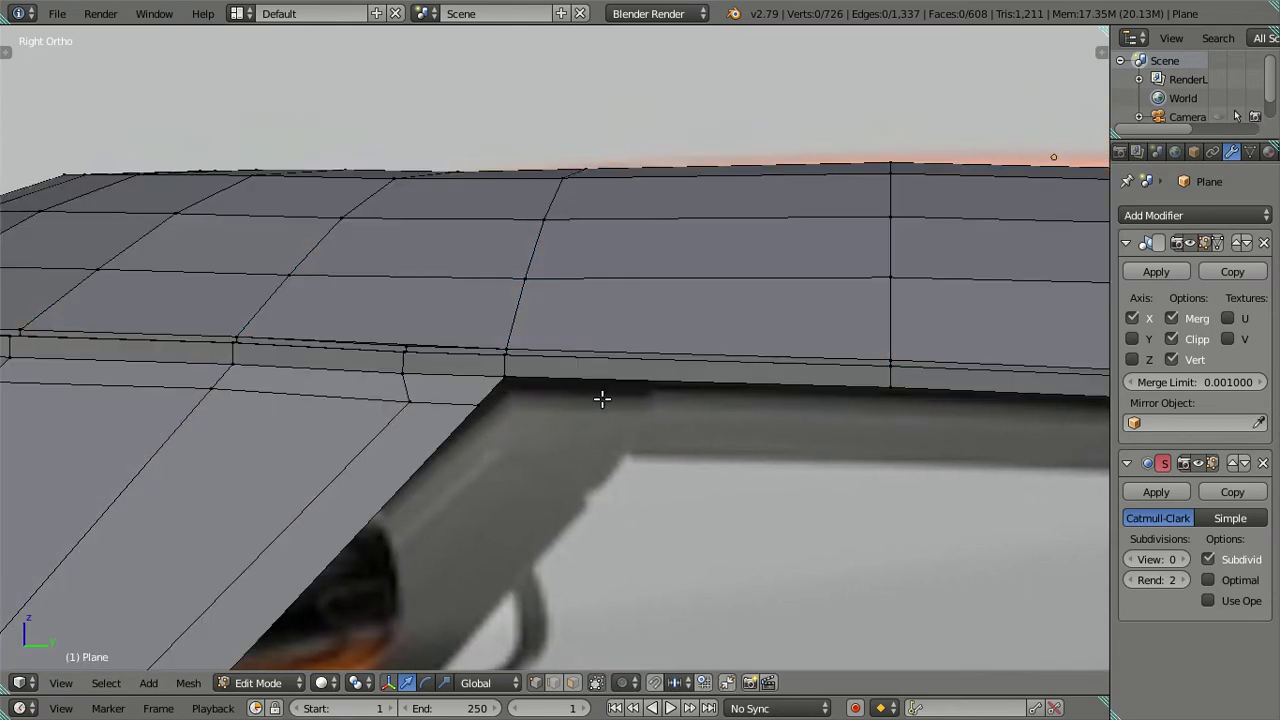
scroll(590, 420, up, 1)
shift+middle_drag(583, 433, 580, 420)
scroll(602, 408, up, 1)
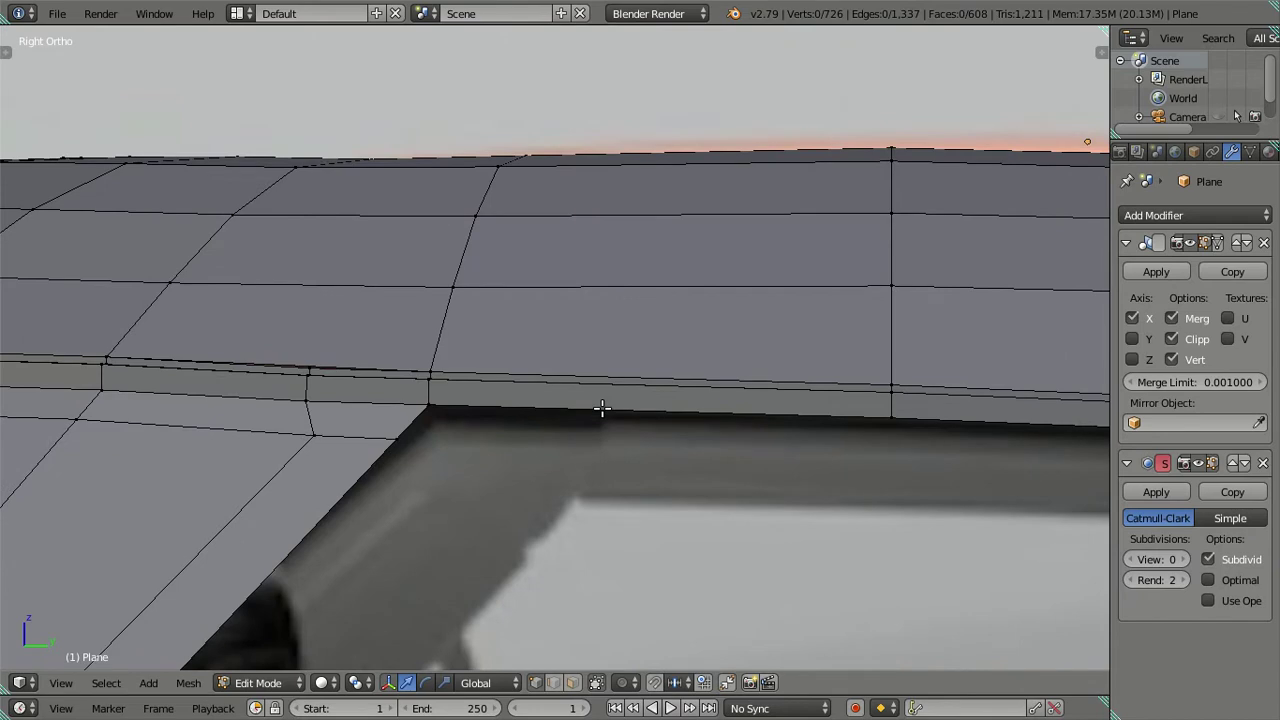
Add a new edge loop across the trim above the side window
key(ctrl+r)
click(603, 408)
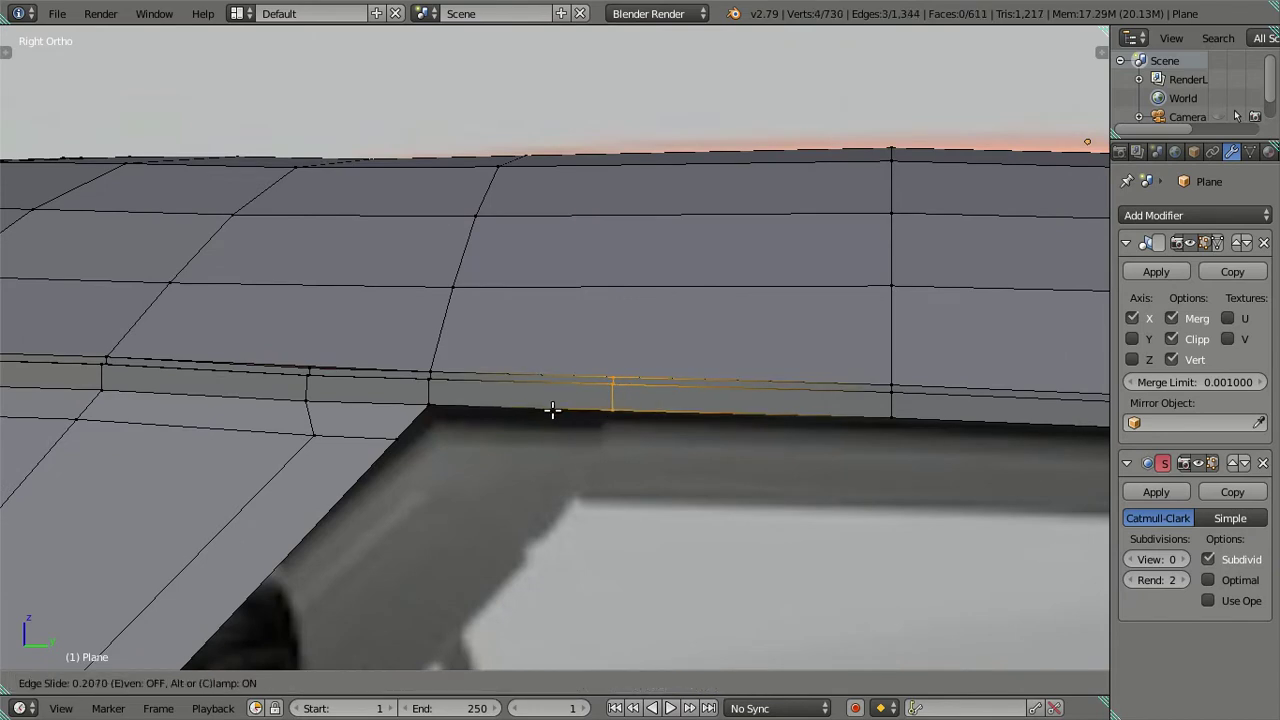
click(551, 409)
key(a)
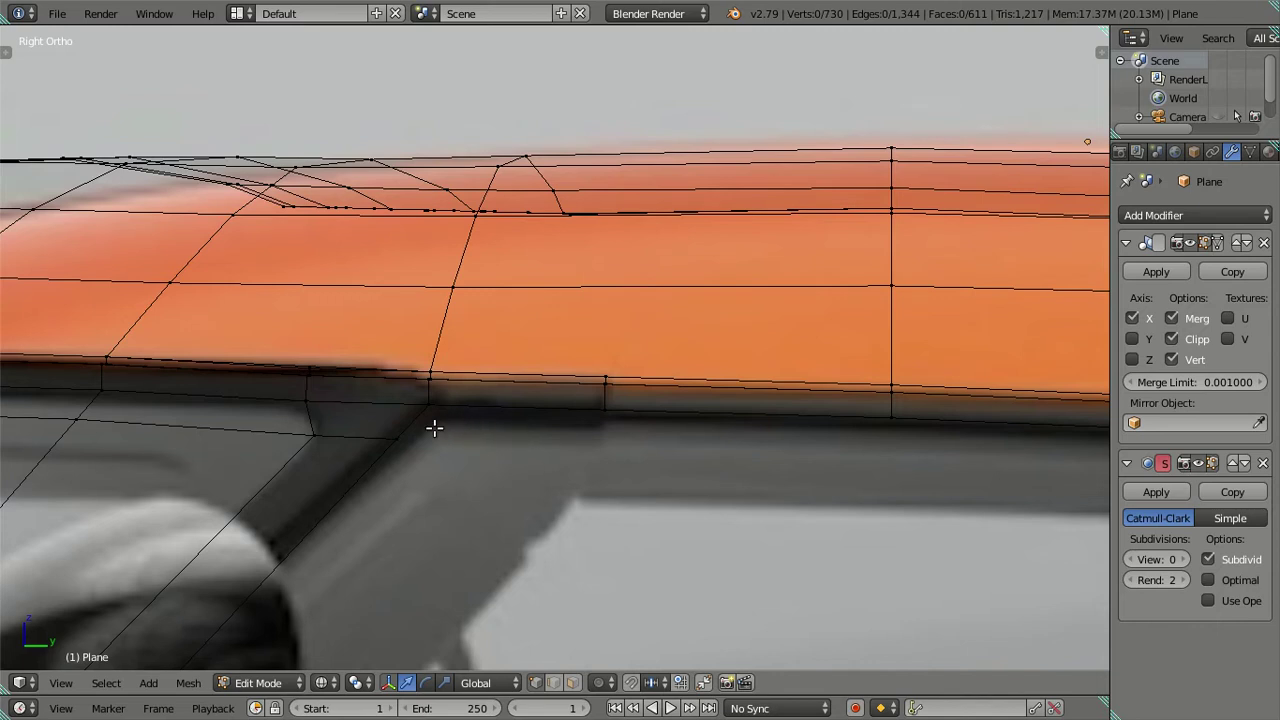
scroll(434, 428, up, 1)
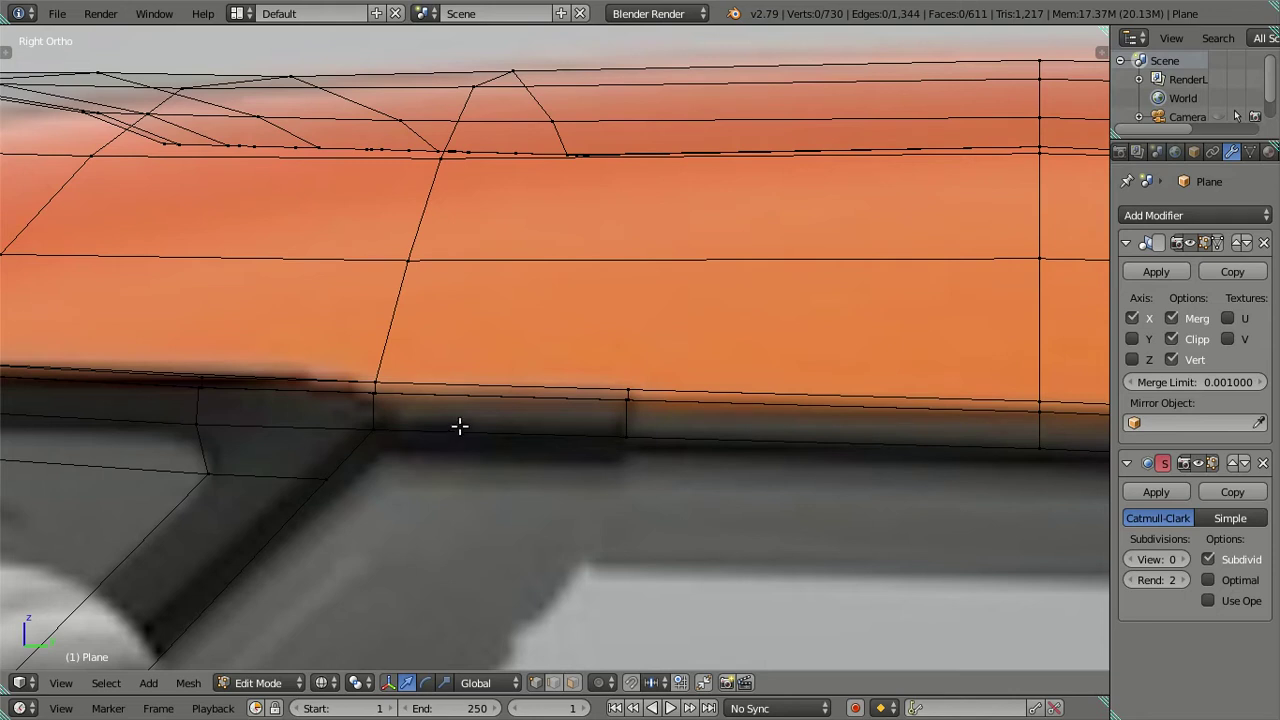
scroll(460, 423, down, 2)
scroll(466, 420, down, 2)
scroll(485, 426, down, 1)
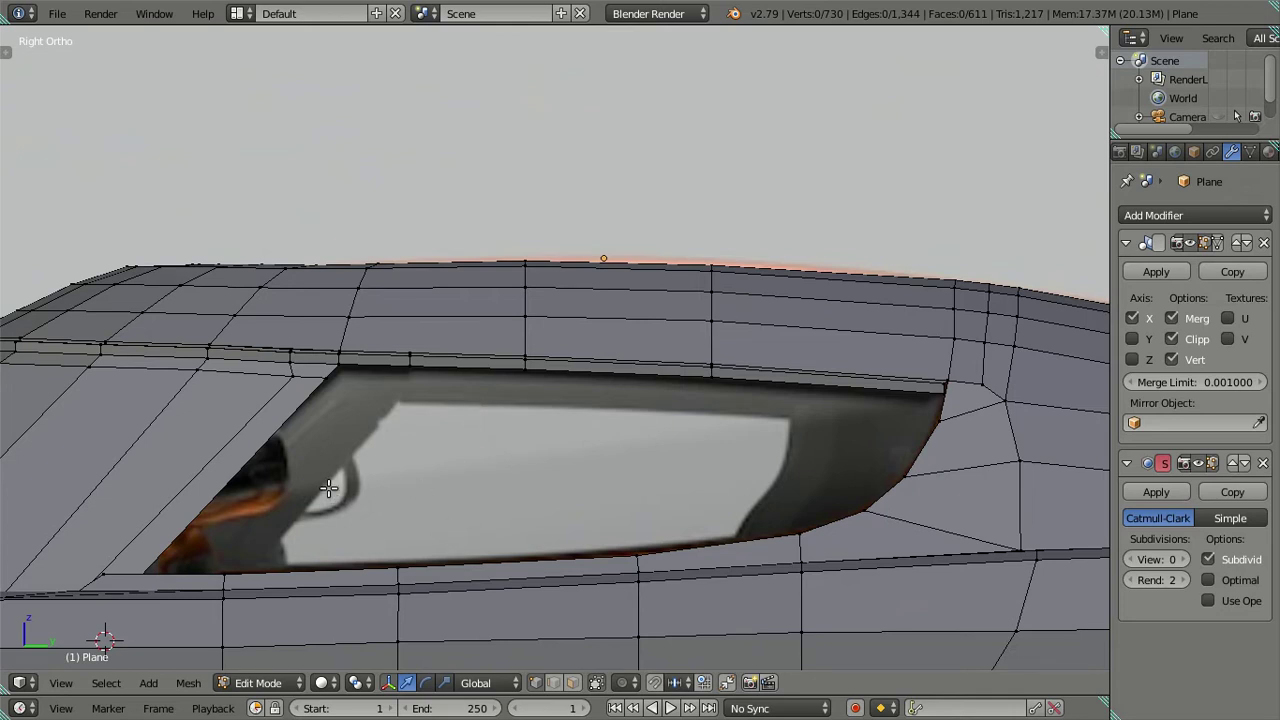
Compare the mesh with the reference in wireframe and look down into the window opening
key(z)
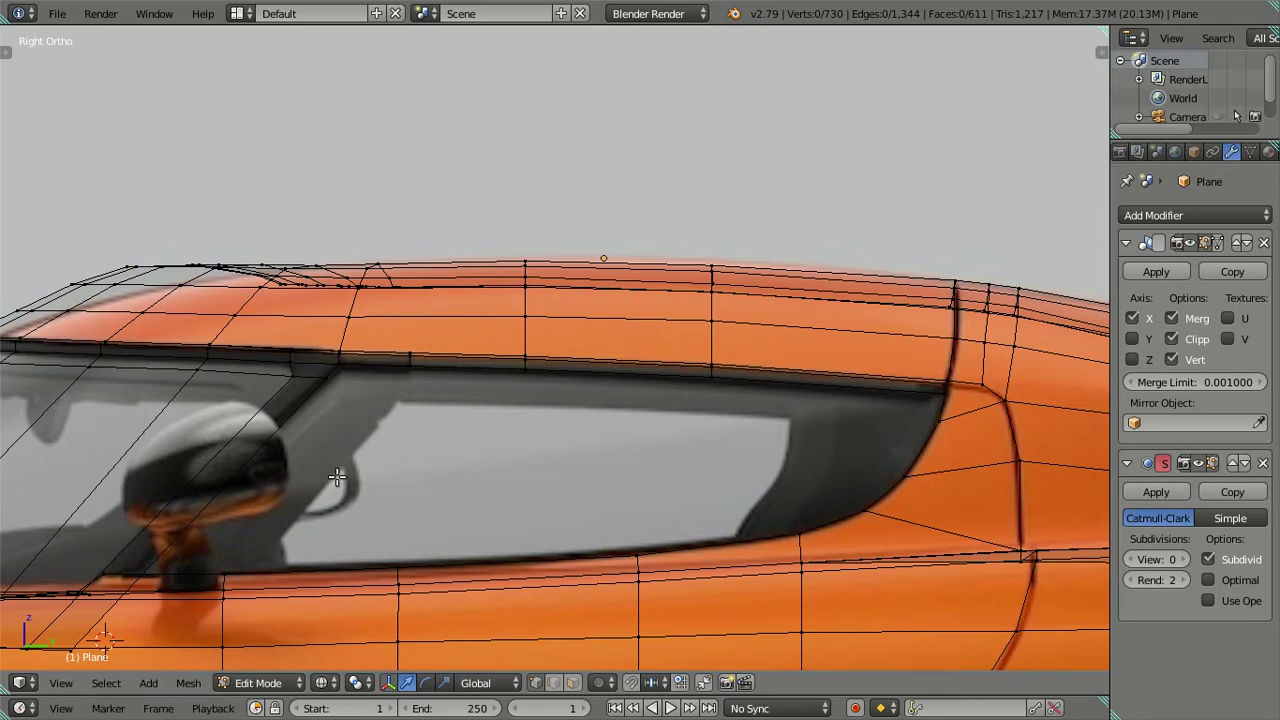
key(KP_8)
key(KP_8)
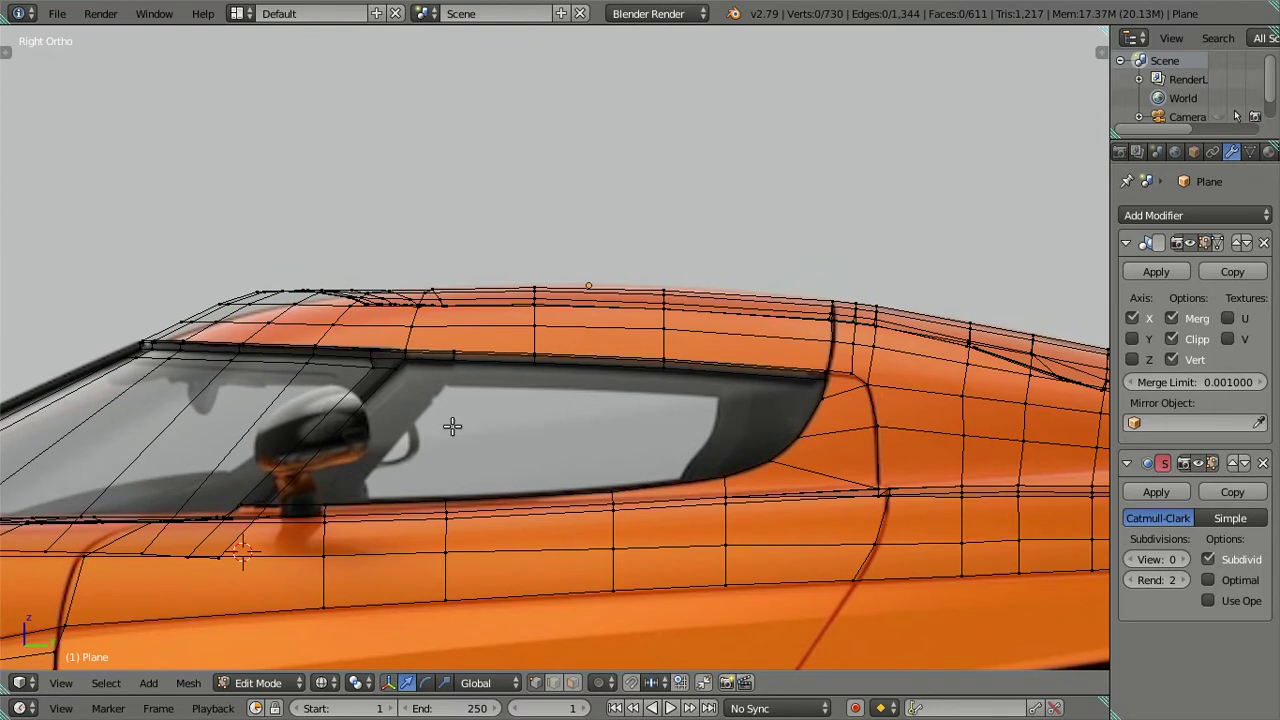
scroll(504, 406, up, 3)
shift+middle_drag(483, 434, 609, 354)
scroll(526, 343, up, 2)
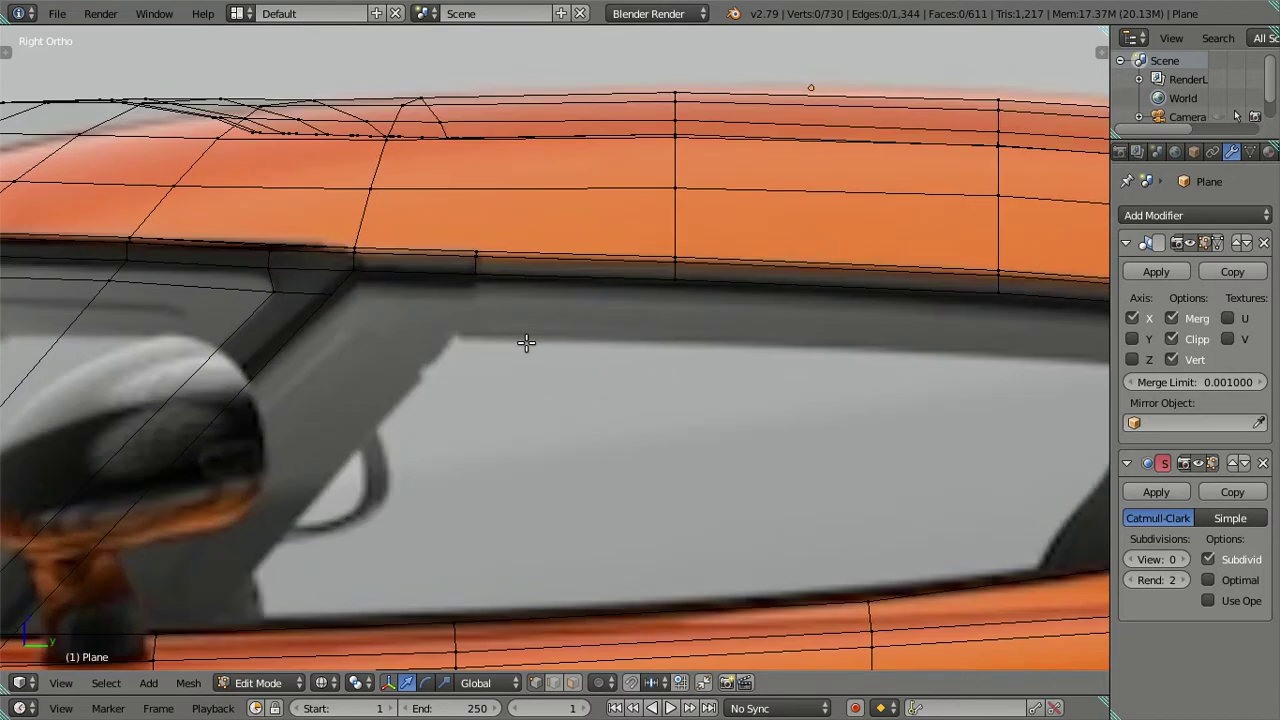
mouse_move(480, 284)
middle_down()
mouse_move(484, 541)
mouse_move(443, 329)
mouse_move(474, 437)
mouse_move(474, 523)
mouse_move(434, 306)
mouse_move(394, 274)
mouse_move(394, 289)
mouse_move(448, 279)
middle_up()
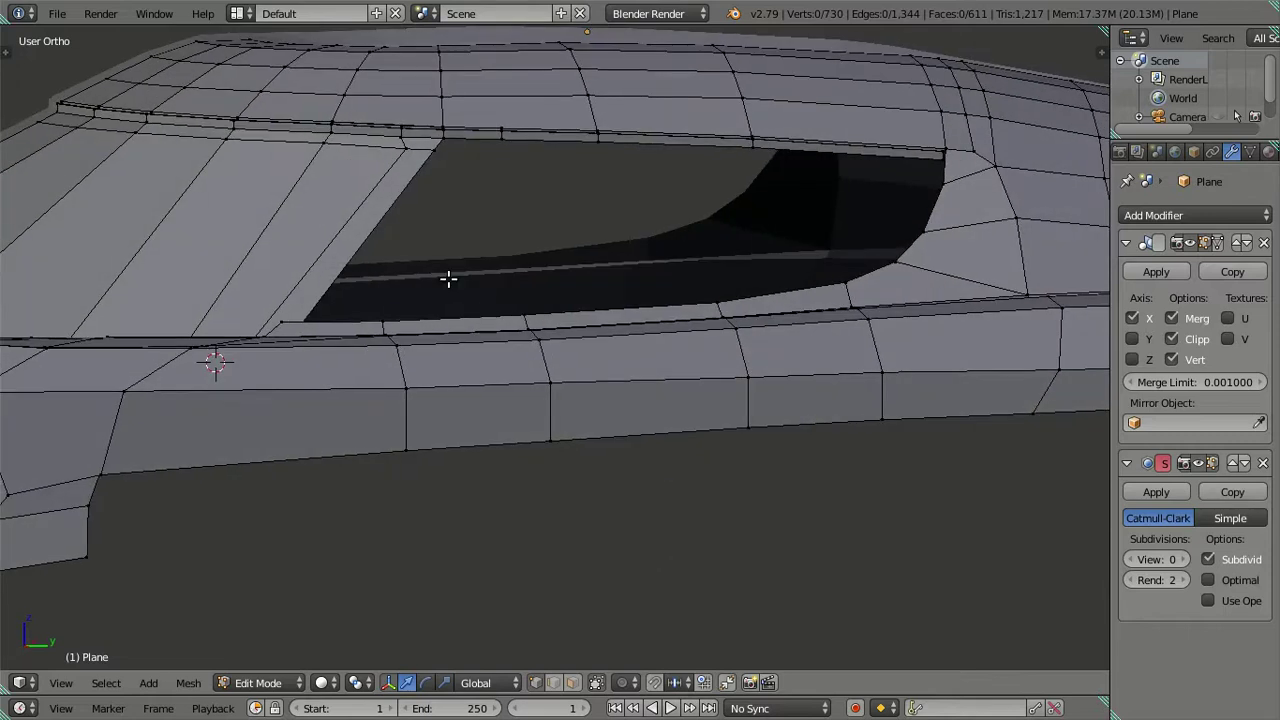
Select the window's top edge loop and extrude it in place
scroll(505, 183, up, 1)
scroll(443, 323, up, 1)
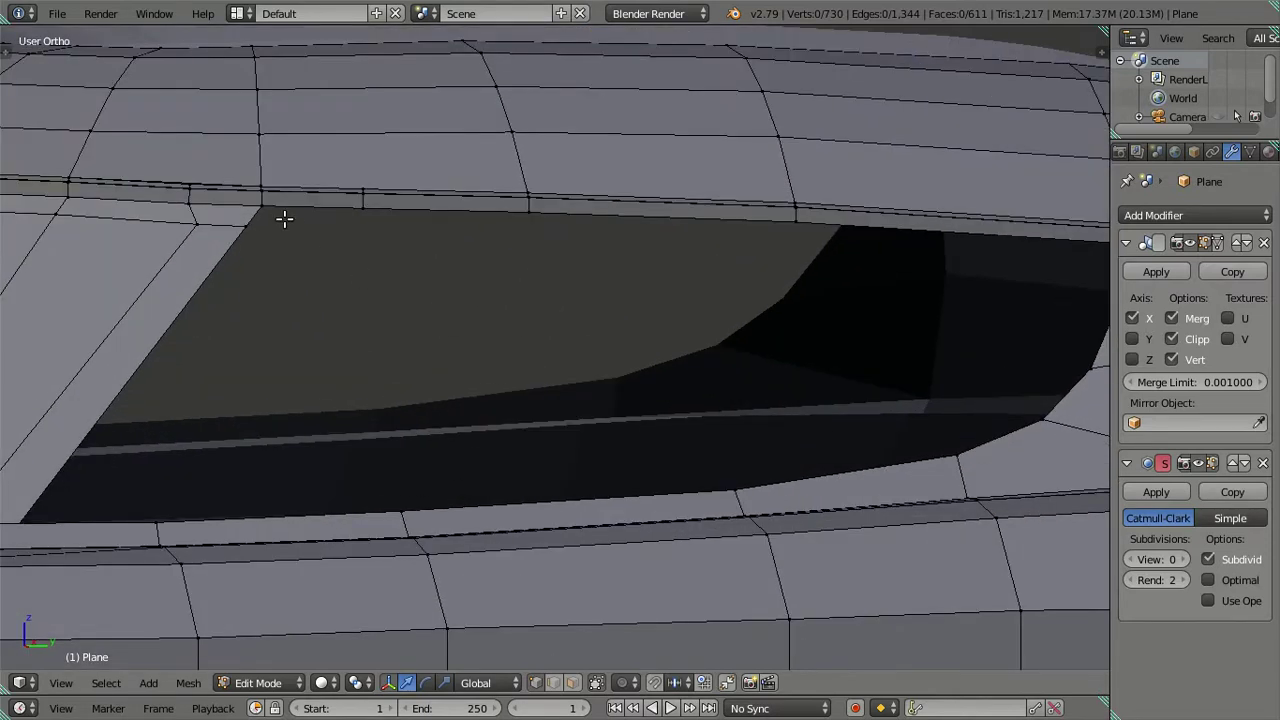
scroll(899, 210, down, 2)
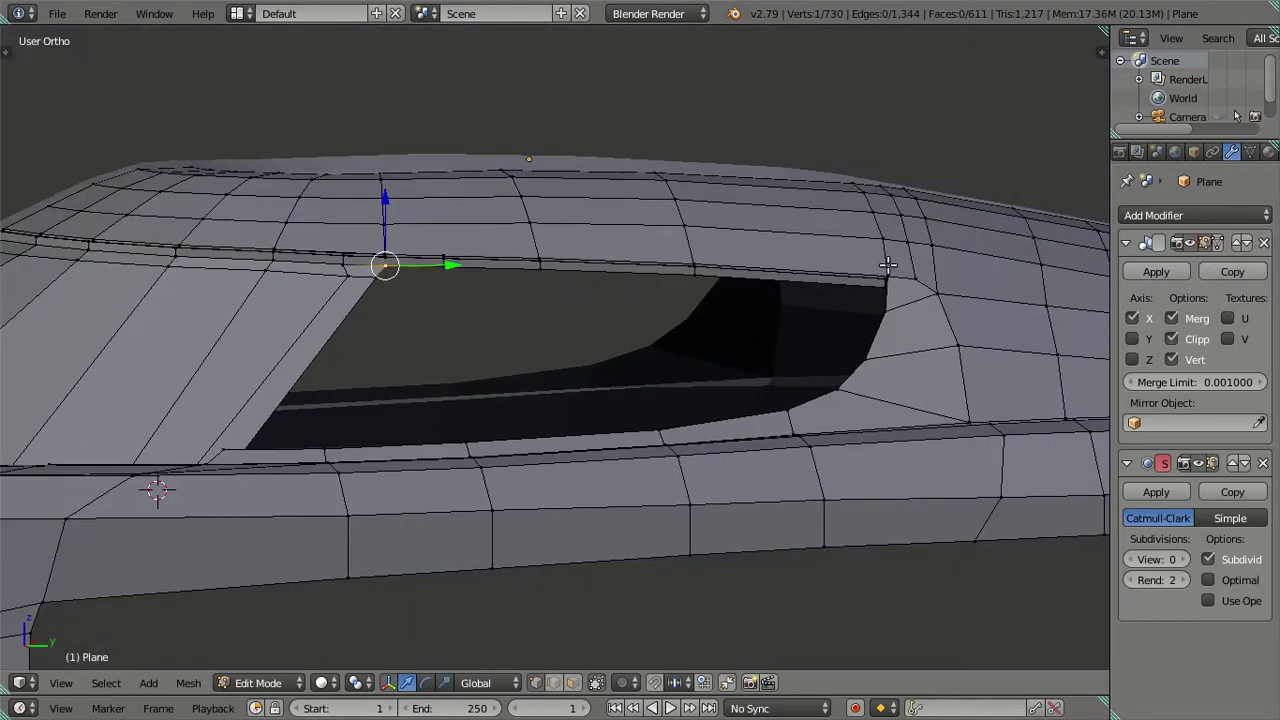
middle_drag(157, 486, 634, 329)
scroll(634, 329, up, 2)
alt+click(737, 254)
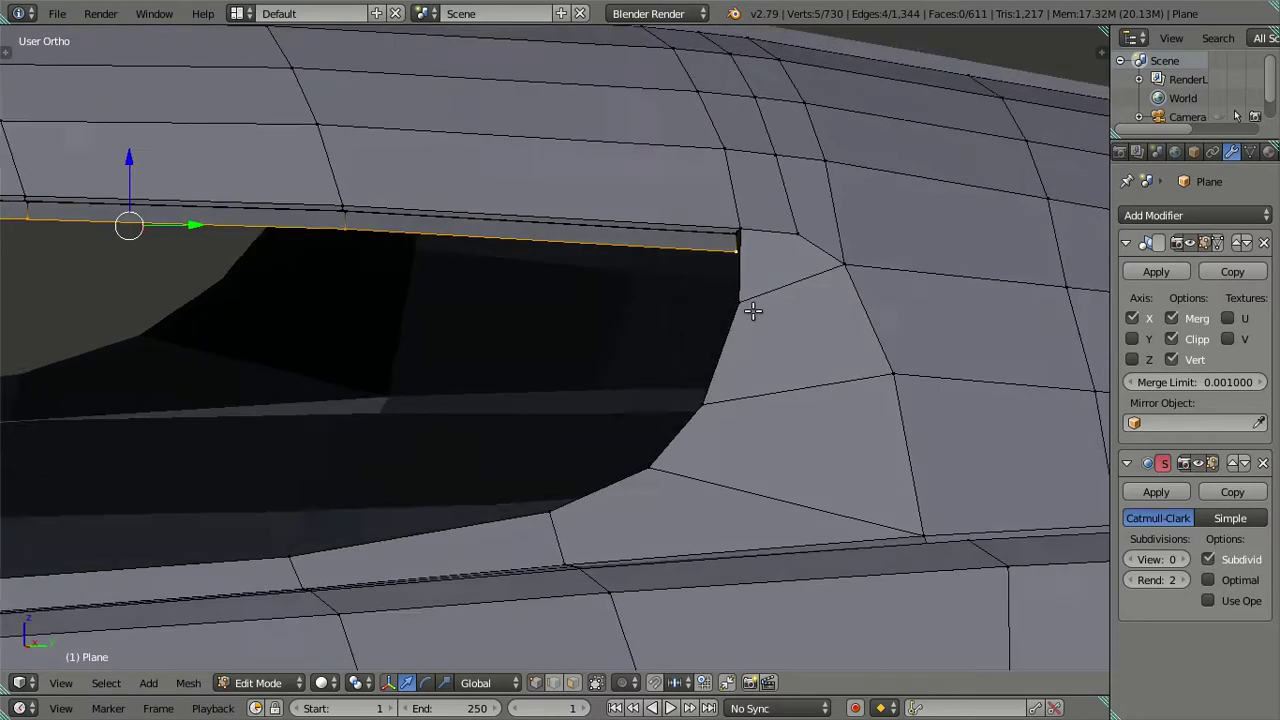
scroll(751, 306, down, 2)
middle_drag(734, 314, 609, 274)
scroll(620, 327, up, 2)
mouse_move(620, 327)
middle_down()
mouse_move(634, 363)
mouse_move(620, 349)
middle_up()
key(e)
key(Escape)
Lower the extruded edge vertically to the window sill in the right side view
scroll(523, 362, down, 2)
mouse_move(523, 362)
middle_down()
mouse_move(608, 357)
mouse_move(551, 309)
middle_up()
key(KP_3)
scroll(523, 271, up, 2)
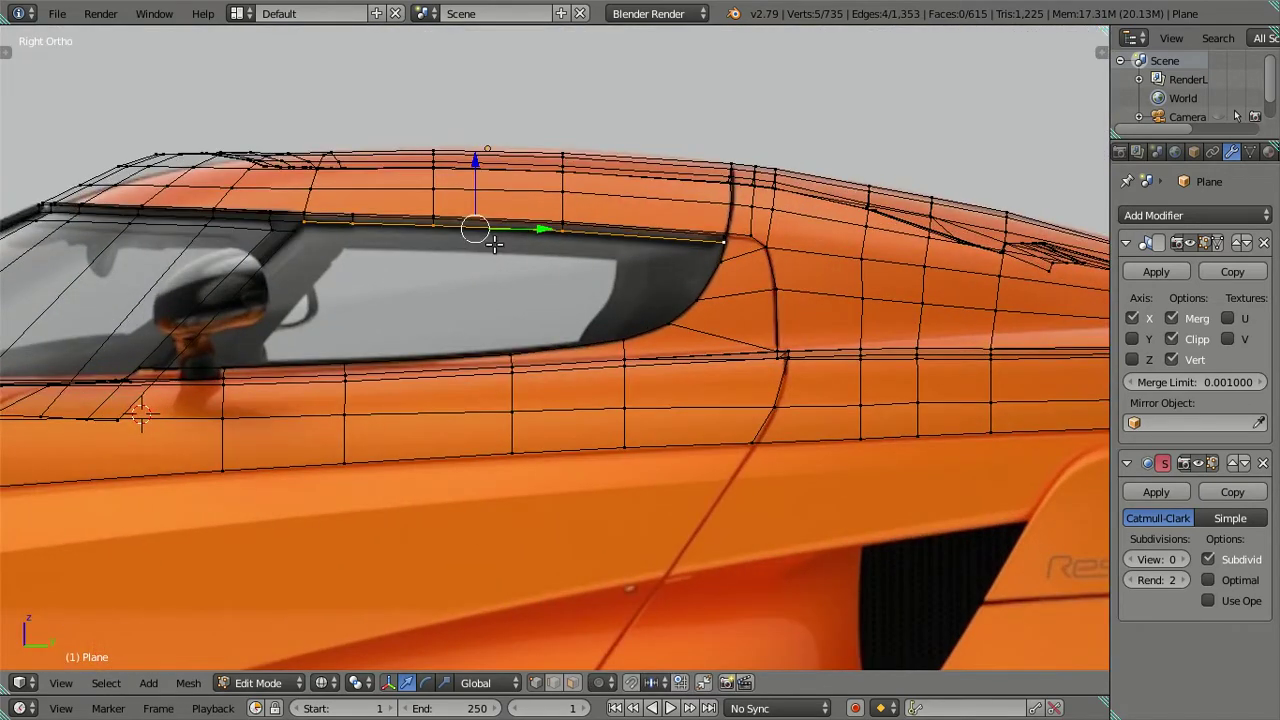
key(g)
key(z)
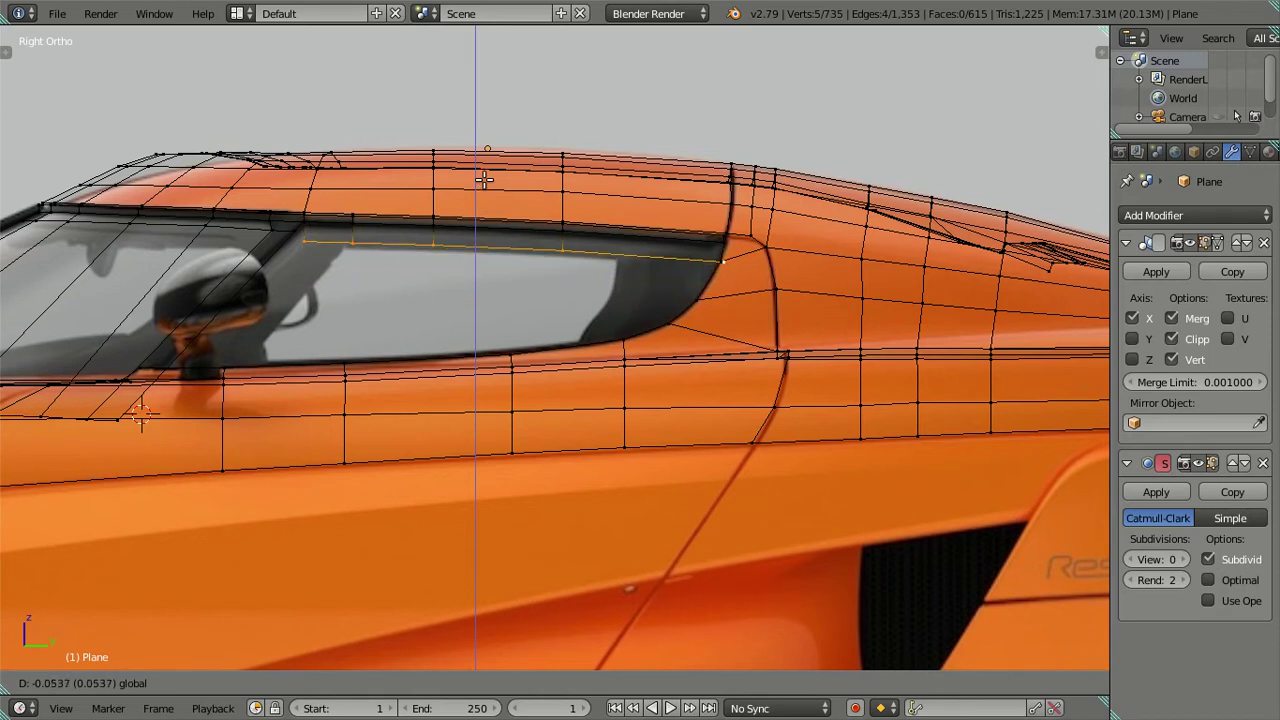
click(484, 179)
key(c)
key(Escape)
drag(416, 180, 416, 271)
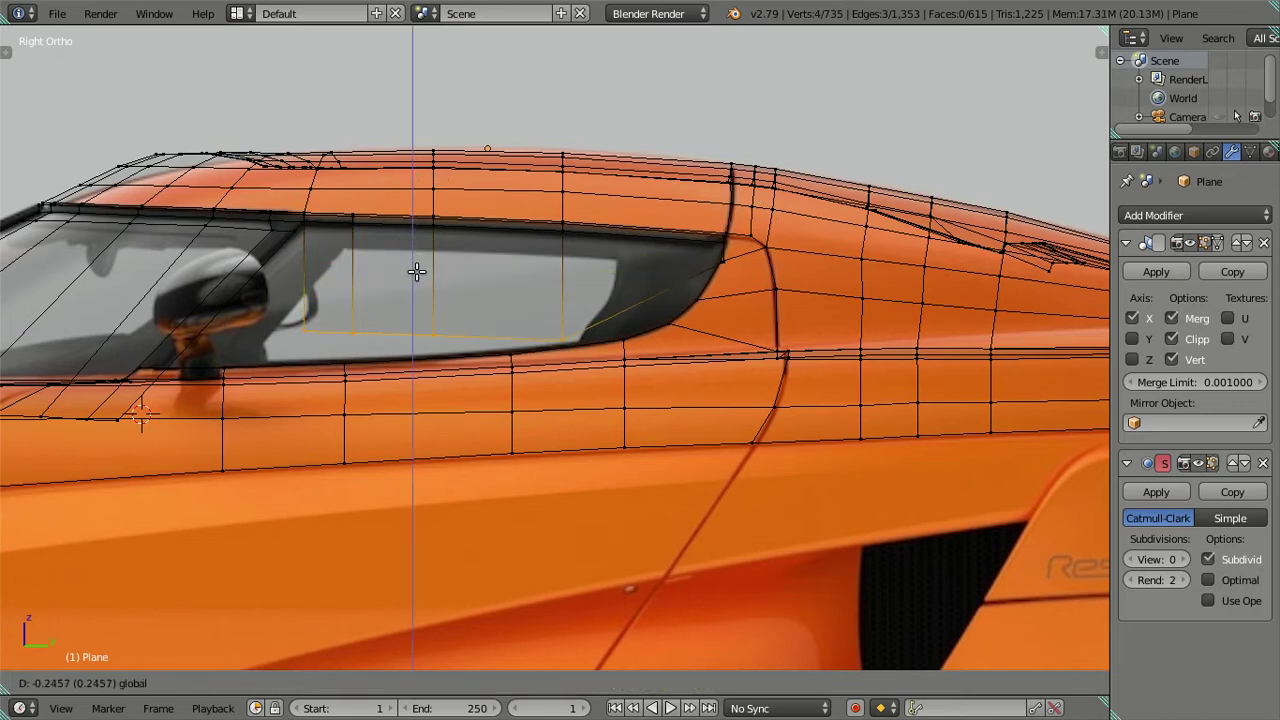
click(425, 276)
Adjust the new edge's vertices so it meets the window's lower front corner
middle_click(547, 387)
key(Escape)
drag(357, 265, 360, 283)
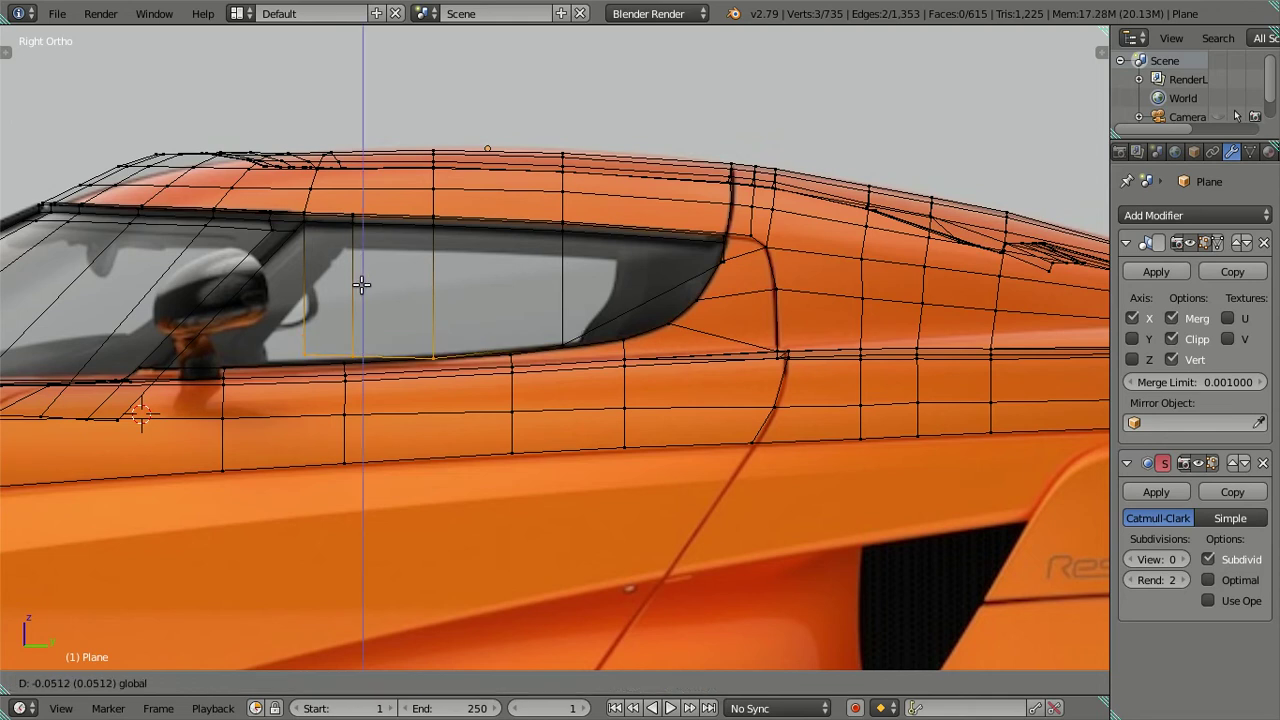
mouse_move(425, 357)
mouse_down()
mouse_move(393, 352)
mouse_move(410, 346)
mouse_move(373, 355)
mouse_up()
right_click(313, 354)
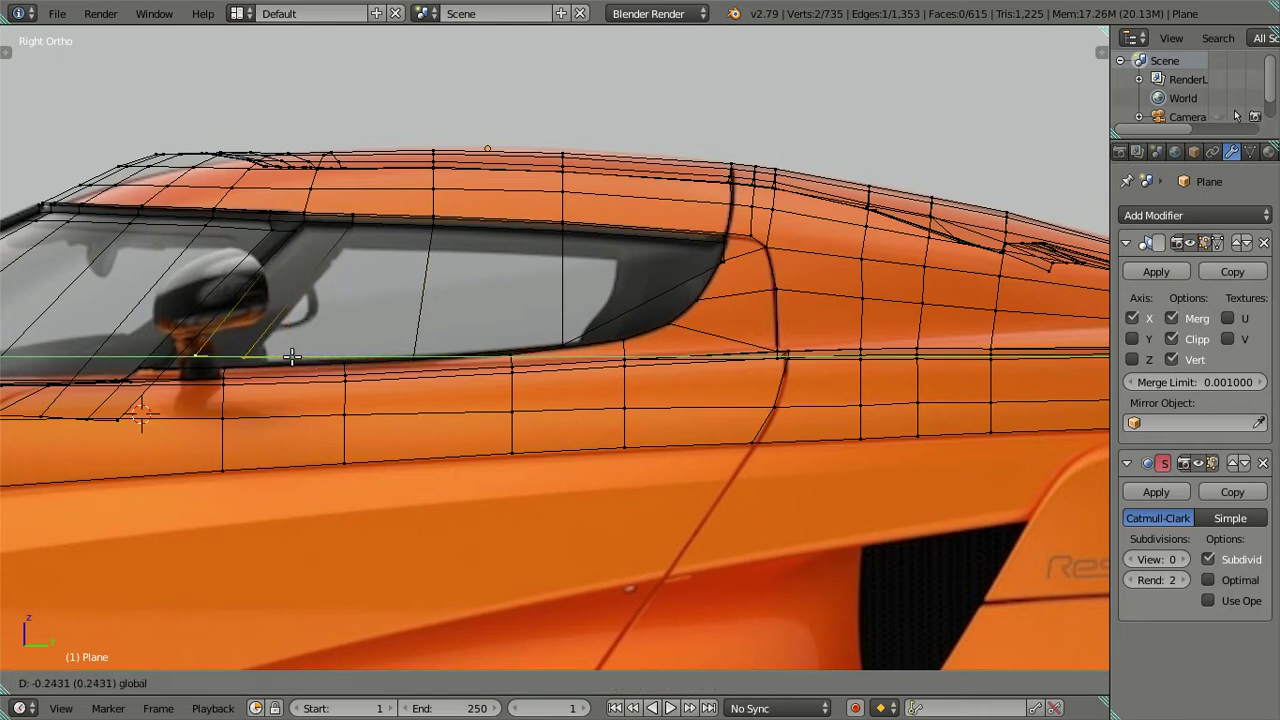
drag(278, 357, 278, 357)
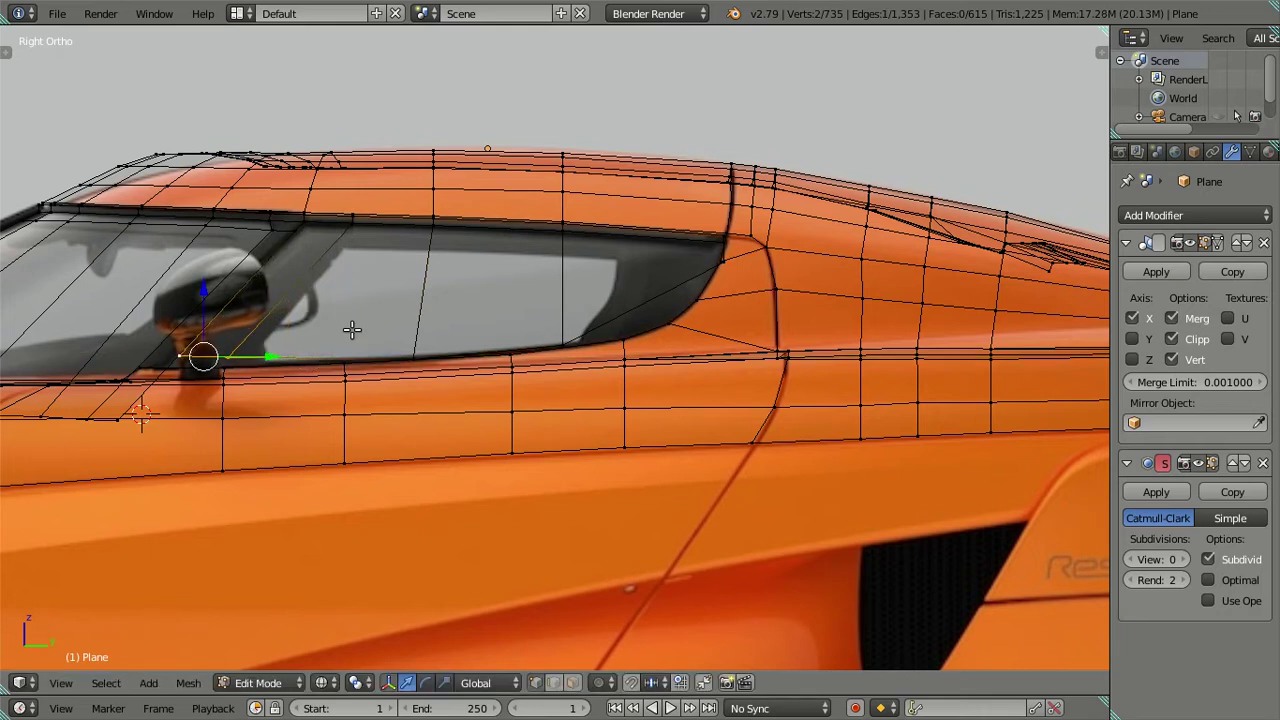
key(g)
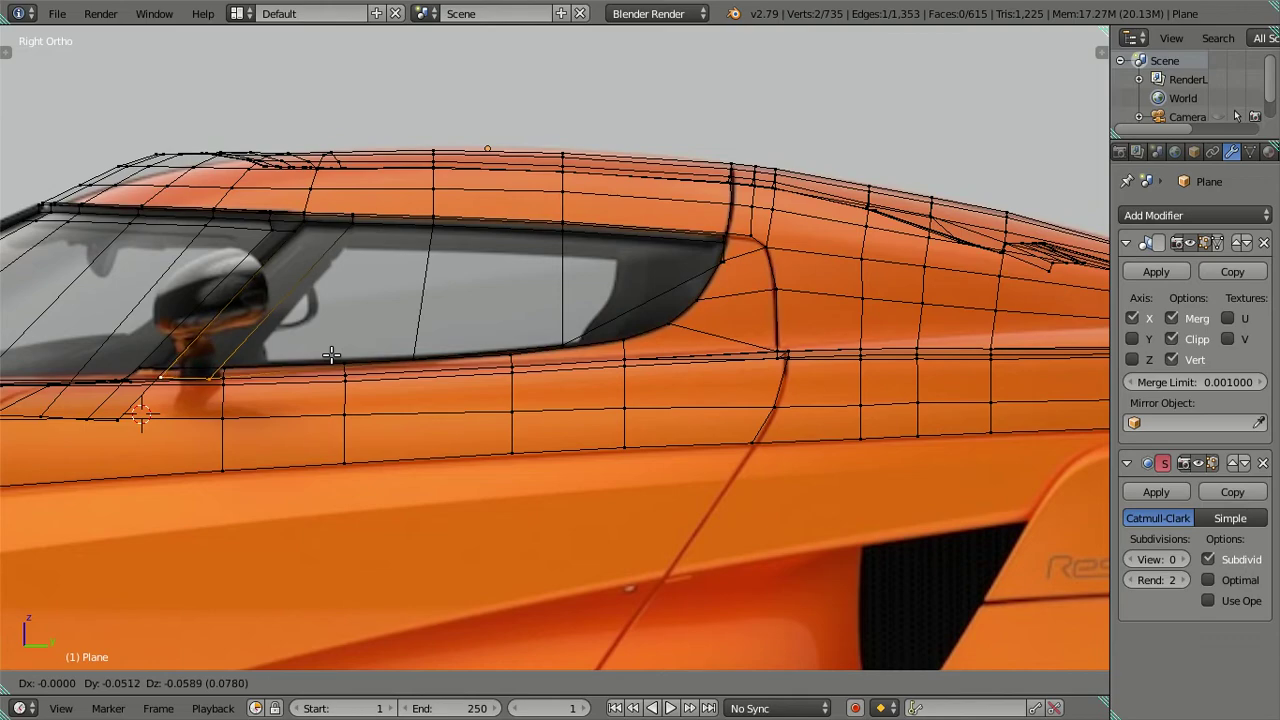
click(331, 355)
Return to solid shading and select the edge loop along the inner window edge
key(a)
key(alt+z)
mouse_move(331, 355)
middle_down()
mouse_move(390, 335)
mouse_move(427, 431)
mouse_move(298, 404)
middle_up()
mouse_move(501, 342)
middle_down()
mouse_move(574, 337)
mouse_move(614, 431)
mouse_move(417, 459)
middle_up()
alt+click(517, 349)
Move the inner window edge loop inward
key(g)
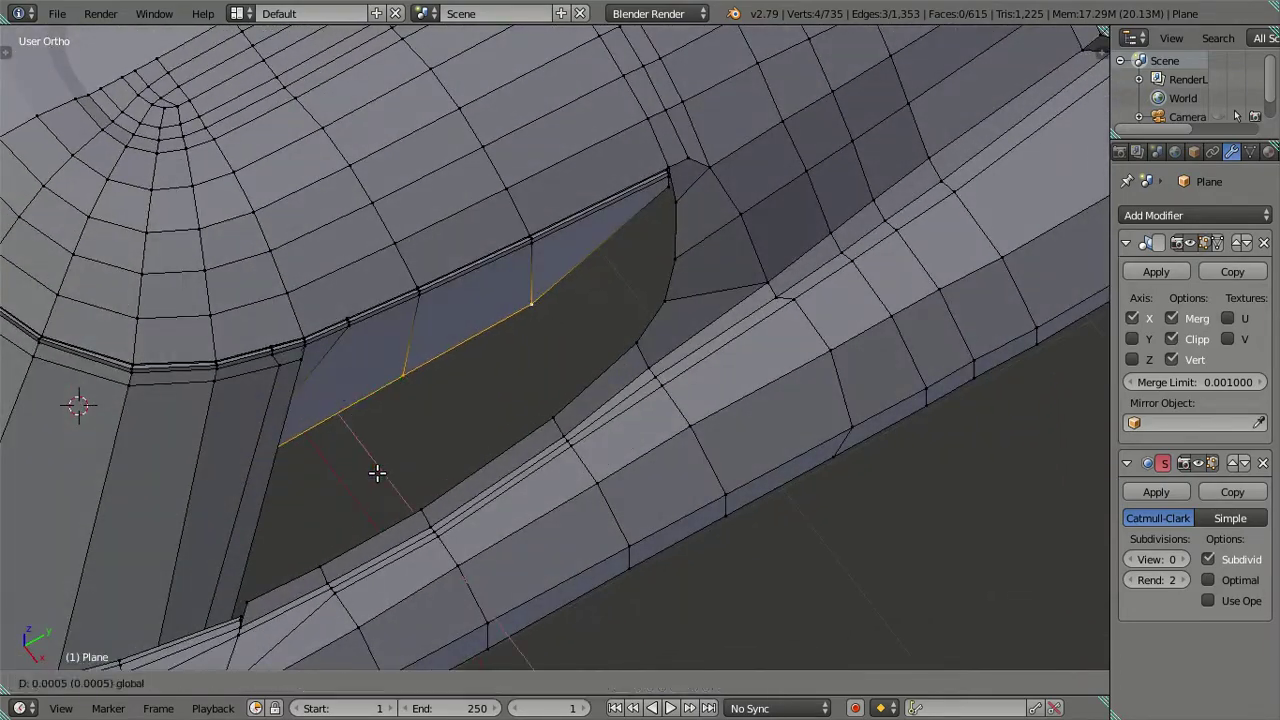
click(444, 533)
scroll(444, 533, down, 5)
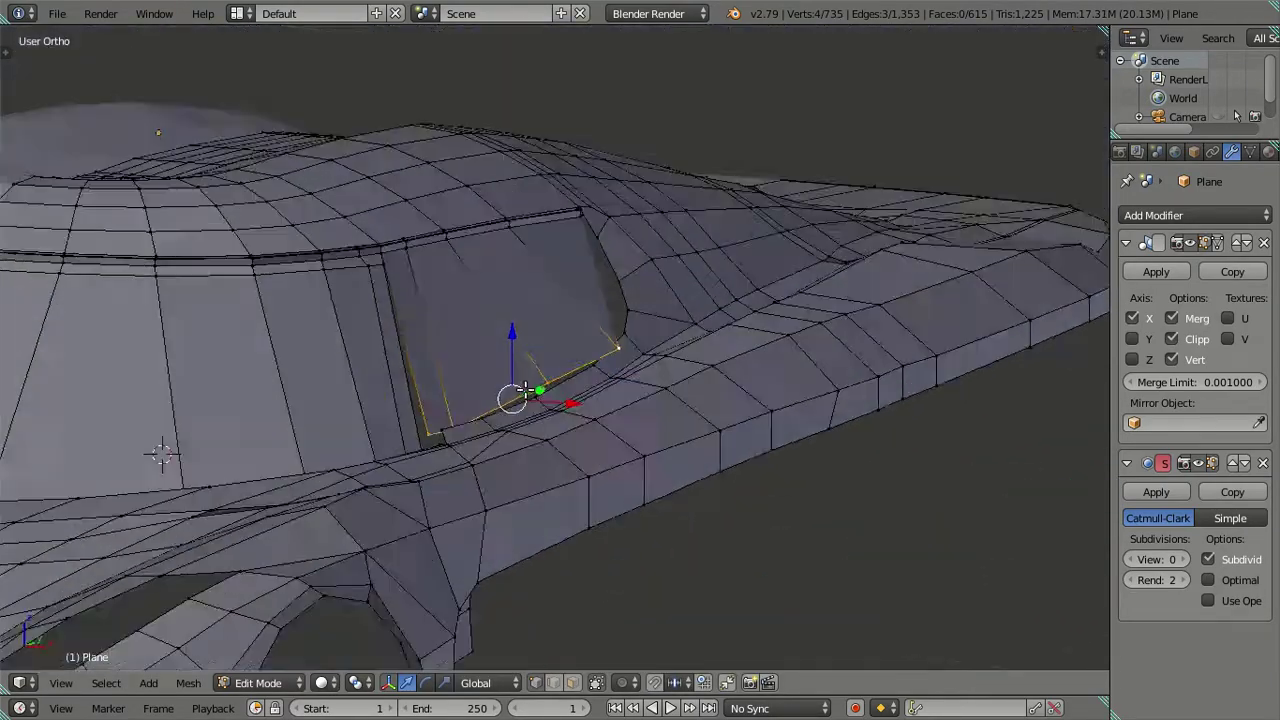
middle_drag(444, 533, 600, 394)
In top wireframe view, shift three window vertices sideways onto the reference window line
key(KP_7)
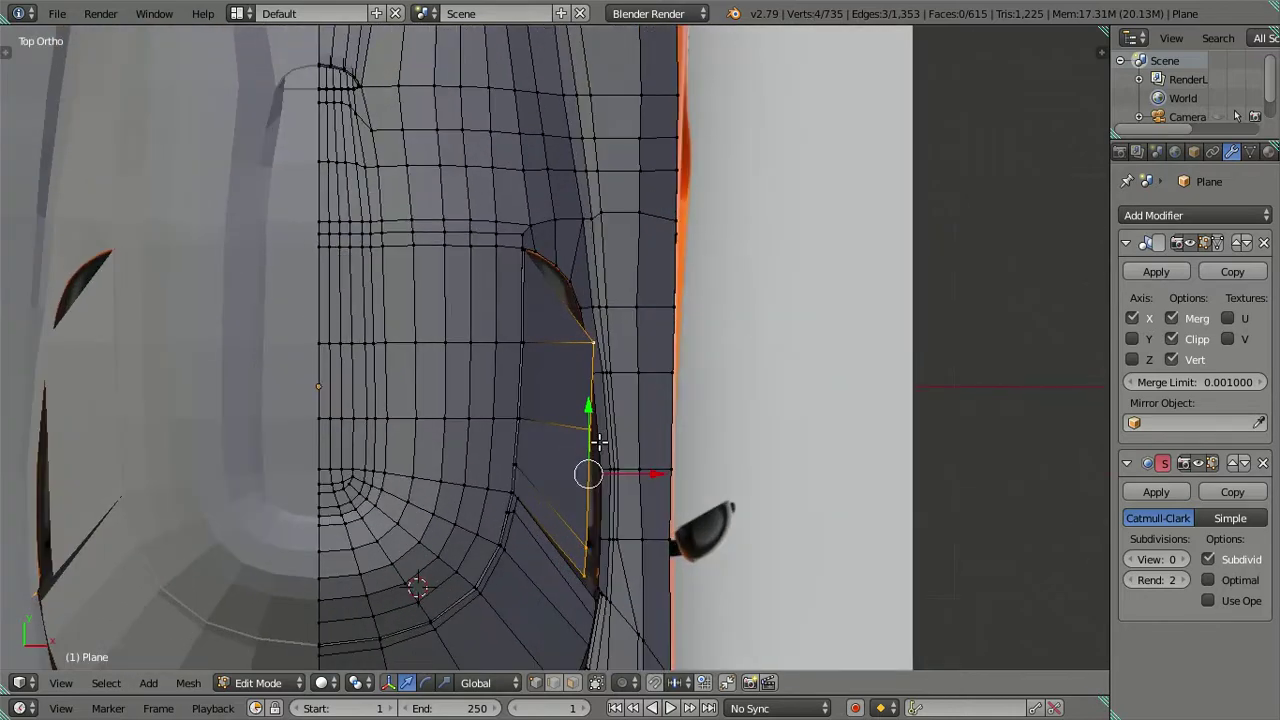
key(z)
mouse_move(598, 440)
shift+middle_down()
mouse_move(623, 314)
mouse_move(590, 225)
shift+middle_up()
right_click(588, 229)
drag(658, 230, 640, 230)
right_click(588, 352)
drag(650, 352, 646, 343)
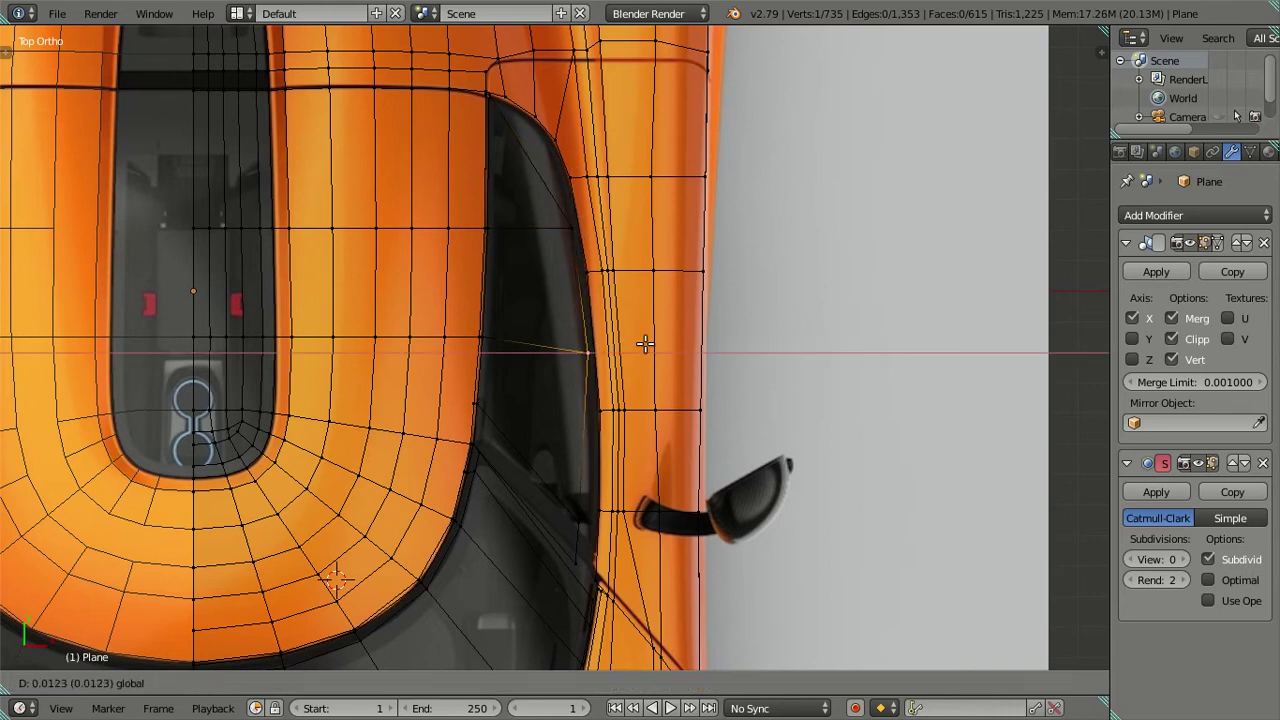
right_click(586, 487)
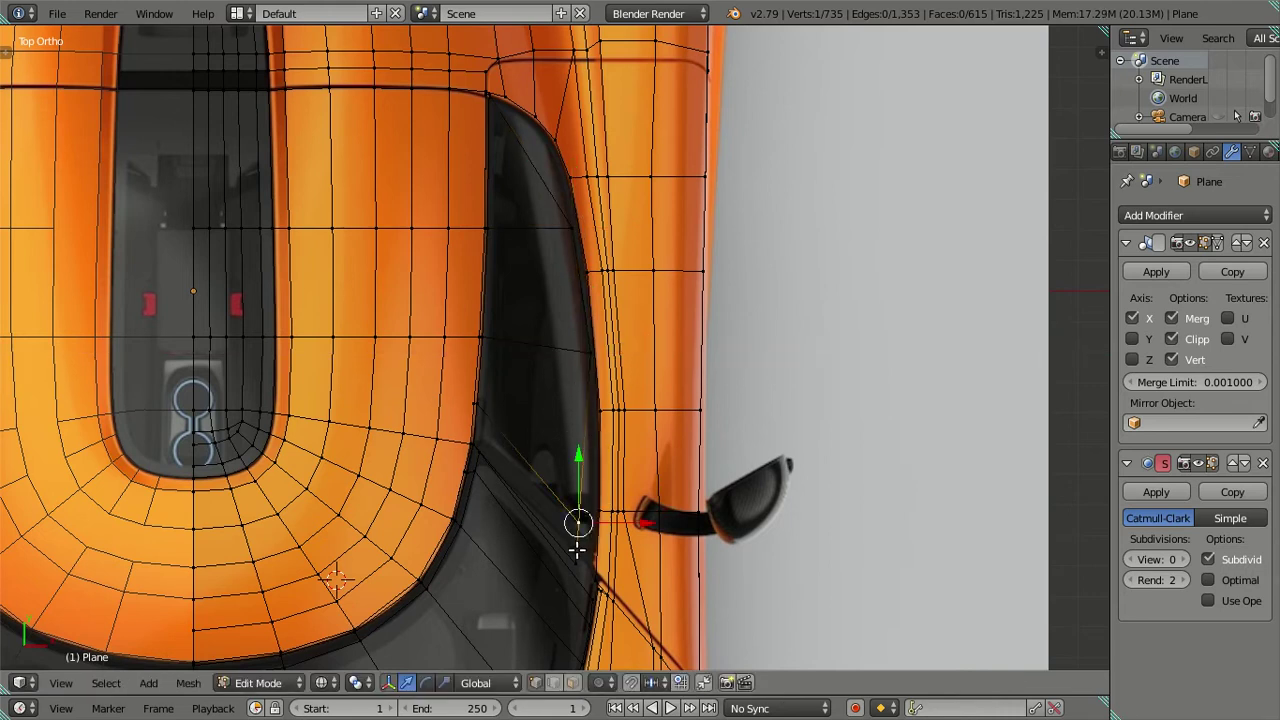
drag(632, 541, 644, 541)
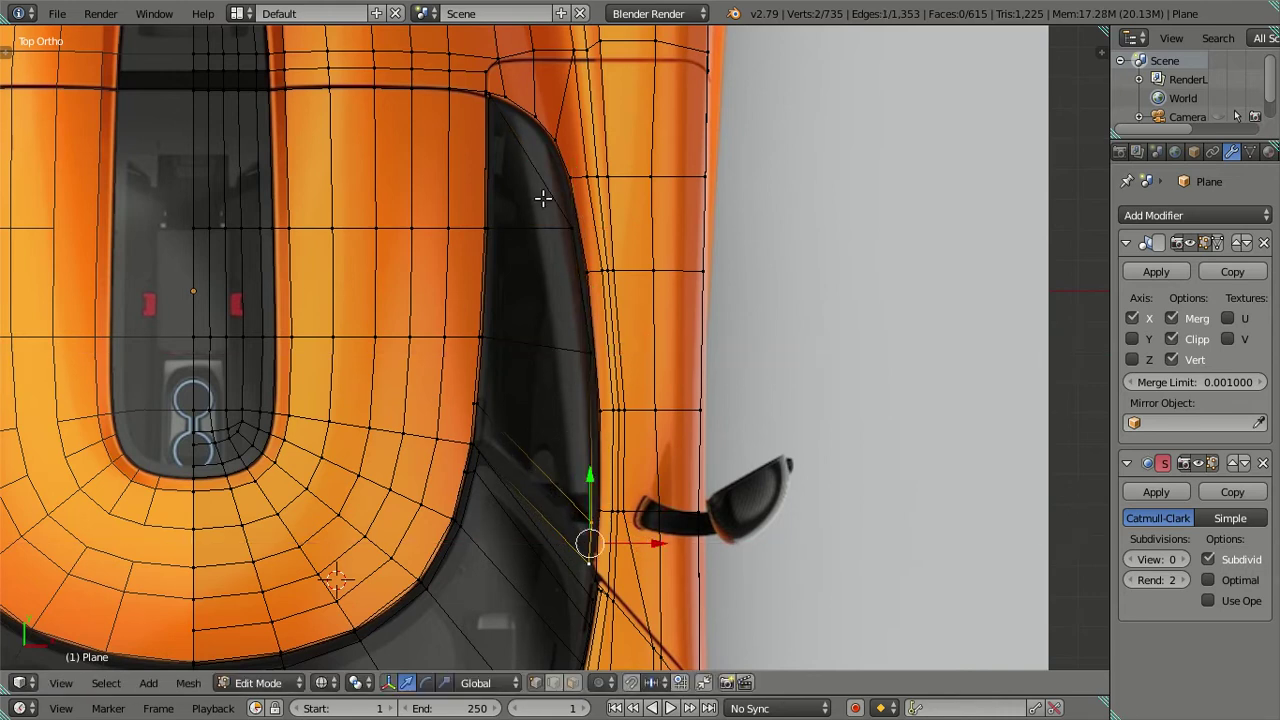
Back in solid shading, inspect the whole car outside Edit Mode, then resume editing
key(alt+z)
mouse_move(611, 243)
middle_down()
mouse_move(465, 252)
mouse_move(490, 326)
mouse_move(566, 362)
mouse_move(514, 414)
mouse_move(512, 568)
mouse_move(486, 520)
mouse_move(491, 560)
mouse_move(420, 497)
mouse_move(499, 367)
mouse_move(509, 266)
mouse_move(402, 283)
mouse_move(543, 343)
mouse_move(563, 457)
mouse_move(600, 306)
mouse_move(643, 263)
mouse_move(677, 260)
mouse_move(696, 324)
mouse_move(709, 263)
mouse_move(700, 229)
mouse_move(657, 323)
mouse_move(663, 449)
mouse_move(575, 355)
mouse_move(551, 177)
mouse_move(534, 254)
mouse_move(583, 89)
mouse_move(509, 80)
mouse_move(494, 291)
middle_up()
key(Tab)
scroll(568, 400, up, 5)
key(Tab)
scroll(499, 367, up, 2)
scroll(402, 283, down, 3)
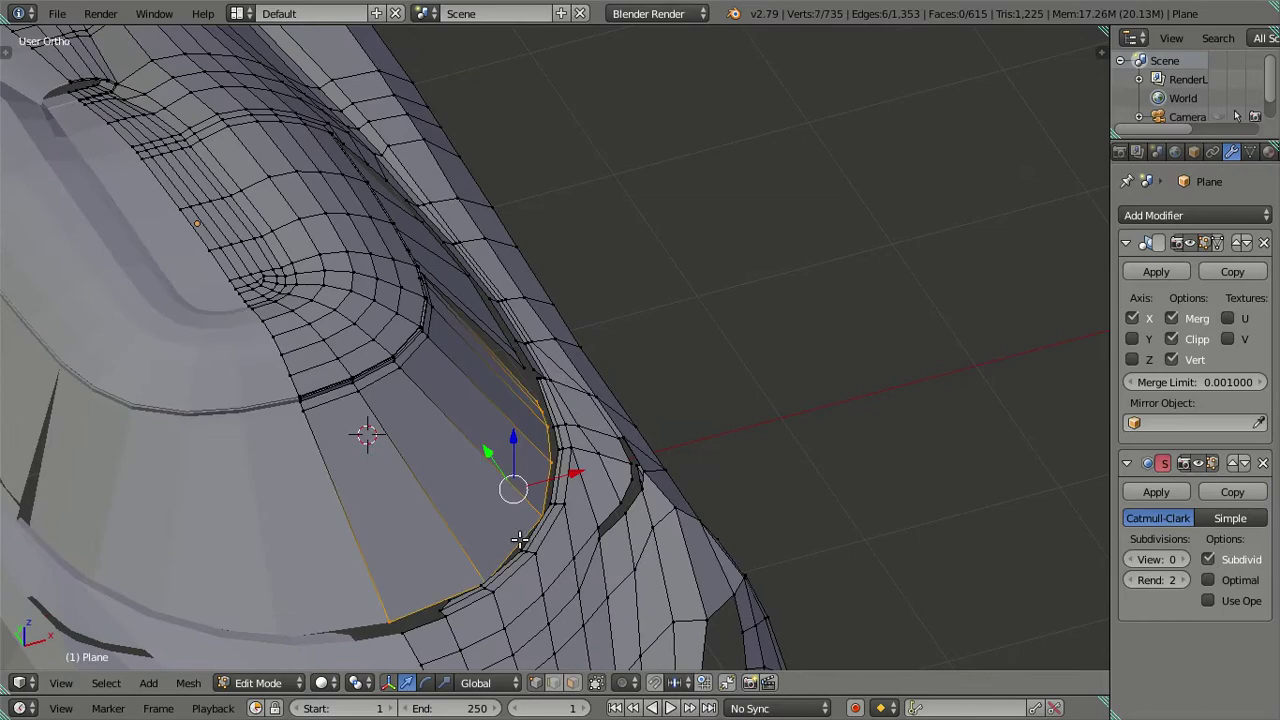
Move the recessed window panel vertically along Z
middle_drag(519, 540, 509, 440)
key(g)
key(z)
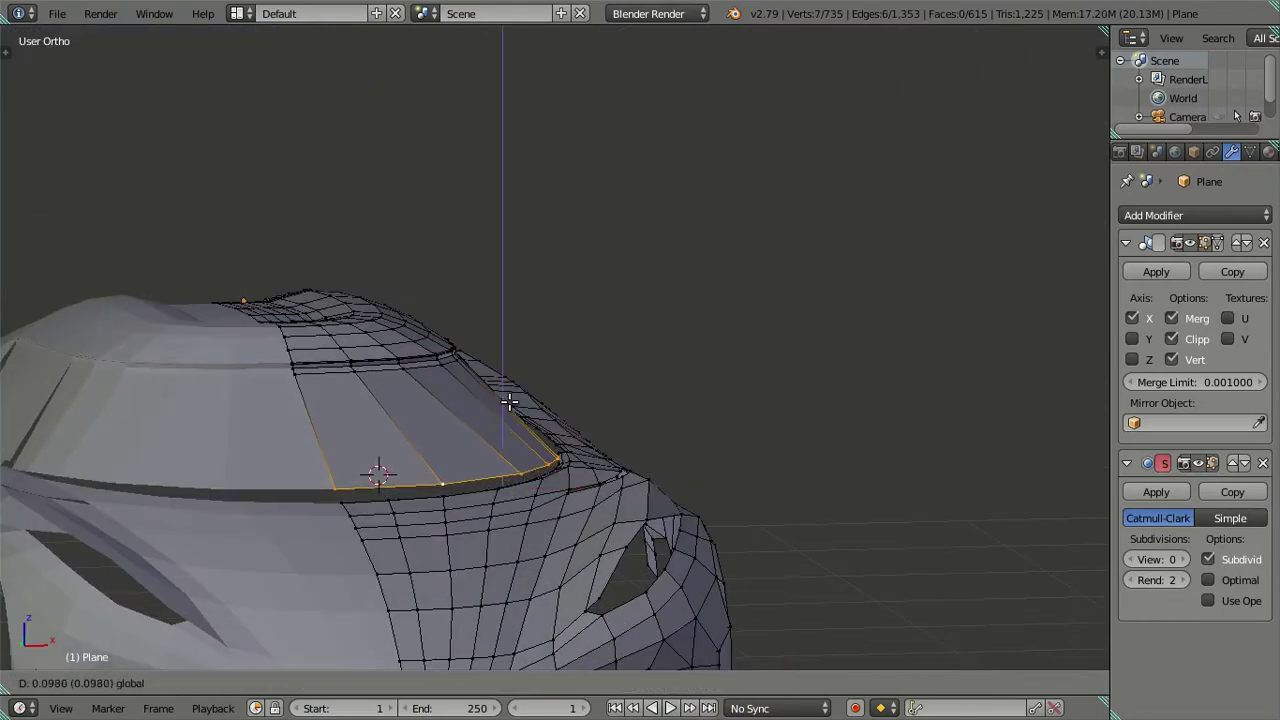
click(509, 400)
mouse_move(509, 400)
middle_down()
mouse_move(557, 523)
mouse_move(514, 534)
mouse_move(435, 500)
mouse_move(446, 549)
mouse_move(432, 470)
middle_up()
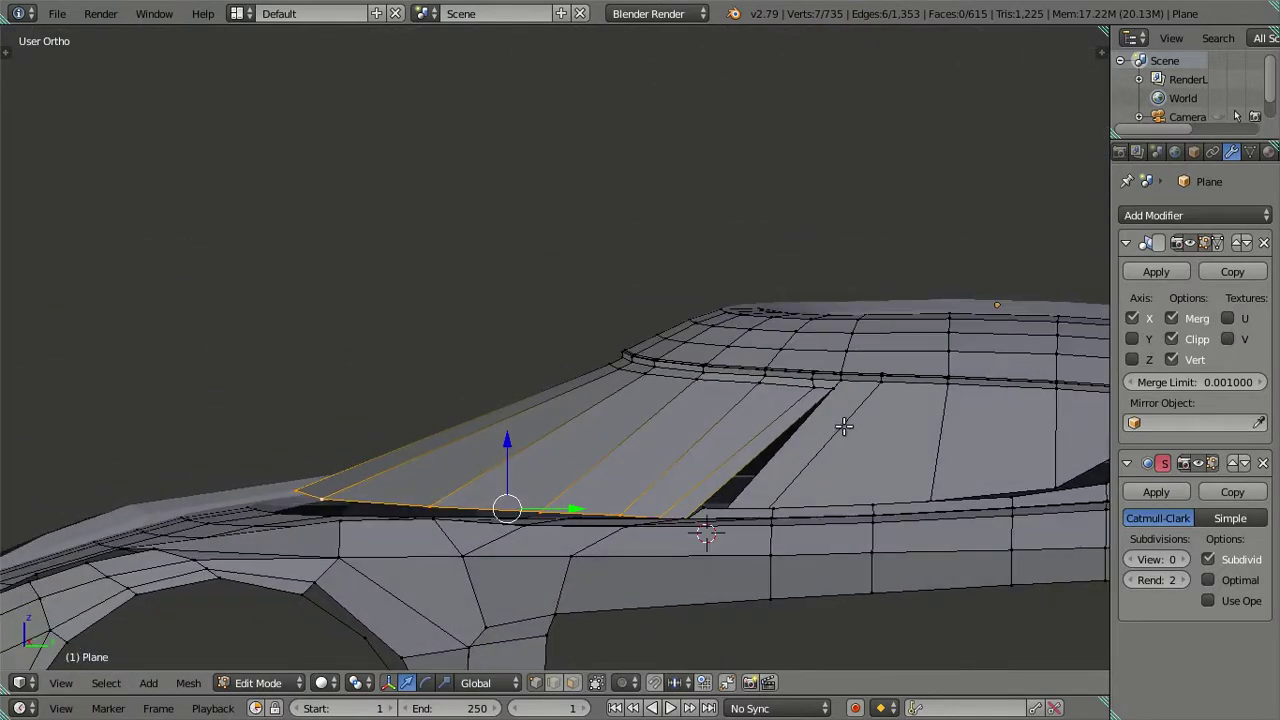
In the right side view, rotate the panel and lower it slightly into the window frame
key(KP_3)
key(r)
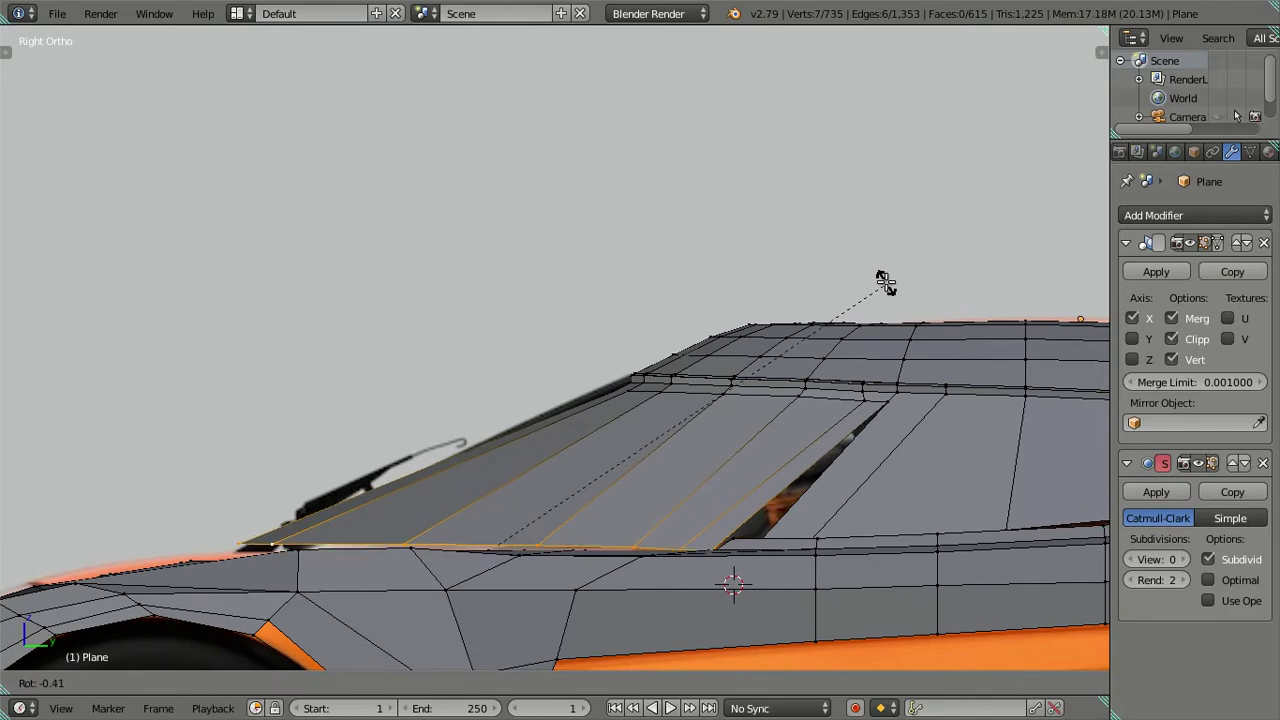
click(876, 274)
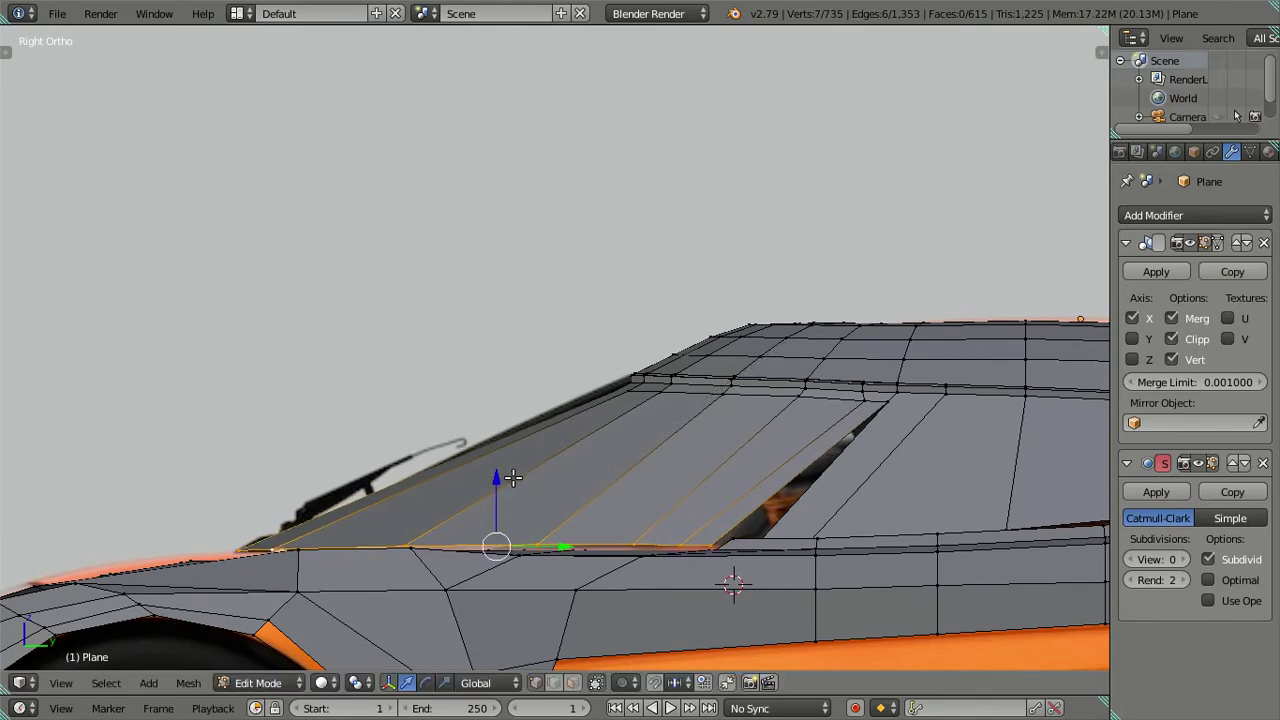
drag(494, 476, 500, 480)
mouse_move(500, 480)
middle_down()
mouse_move(563, 507)
mouse_move(523, 506)
mouse_move(600, 500)
mouse_move(583, 394)
mouse_move(470, 468)
mouse_move(552, 380)
mouse_move(520, 404)
mouse_move(480, 349)
mouse_move(466, 460)
mouse_move(634, 306)
mouse_move(555, 434)
mouse_move(306, 531)
mouse_move(528, 417)
mouse_move(471, 380)
mouse_move(488, 402)
mouse_move(517, 374)
mouse_move(491, 360)
mouse_move(474, 400)
mouse_move(597, 309)
mouse_move(580, 289)
mouse_move(791, 420)
mouse_move(477, 377)
mouse_move(502, 407)
mouse_move(680, 394)
mouse_move(463, 531)
mouse_move(523, 533)
mouse_move(634, 460)
mouse_move(491, 449)
mouse_move(517, 416)
middle_up()
scroll(470, 468, up, 4)
scroll(548, 386, down, 2)
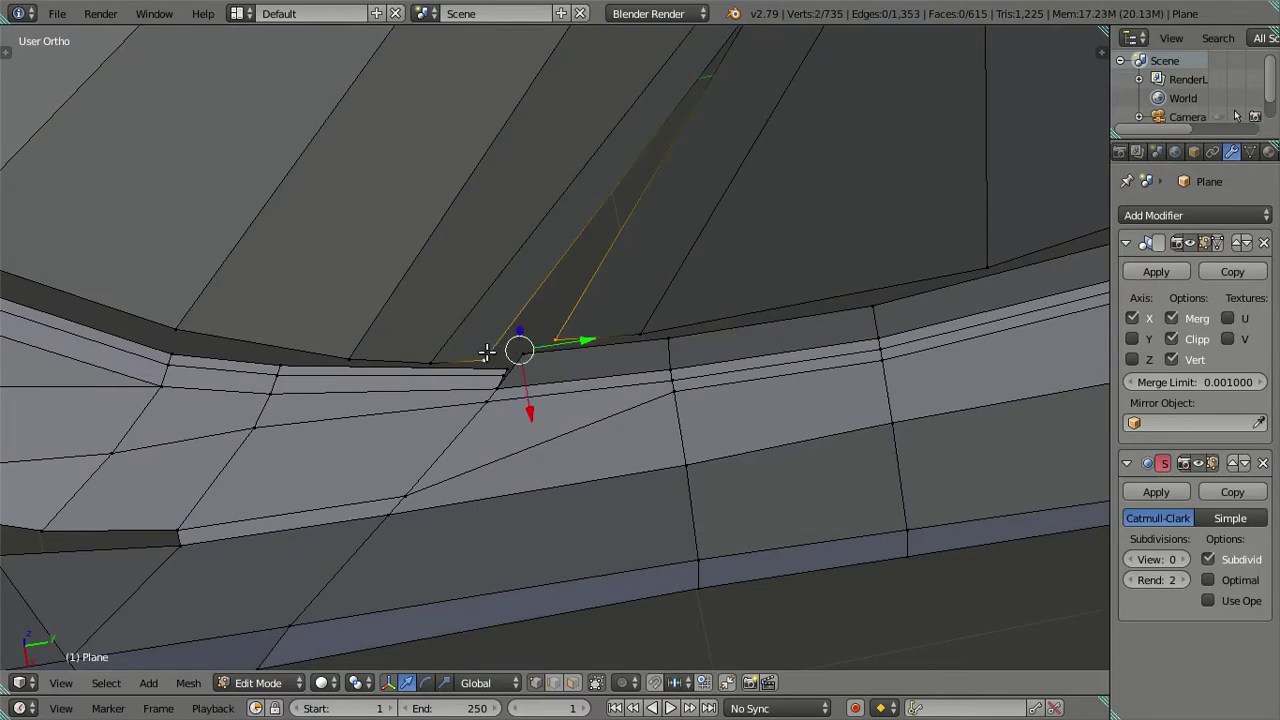
key(alt+m)
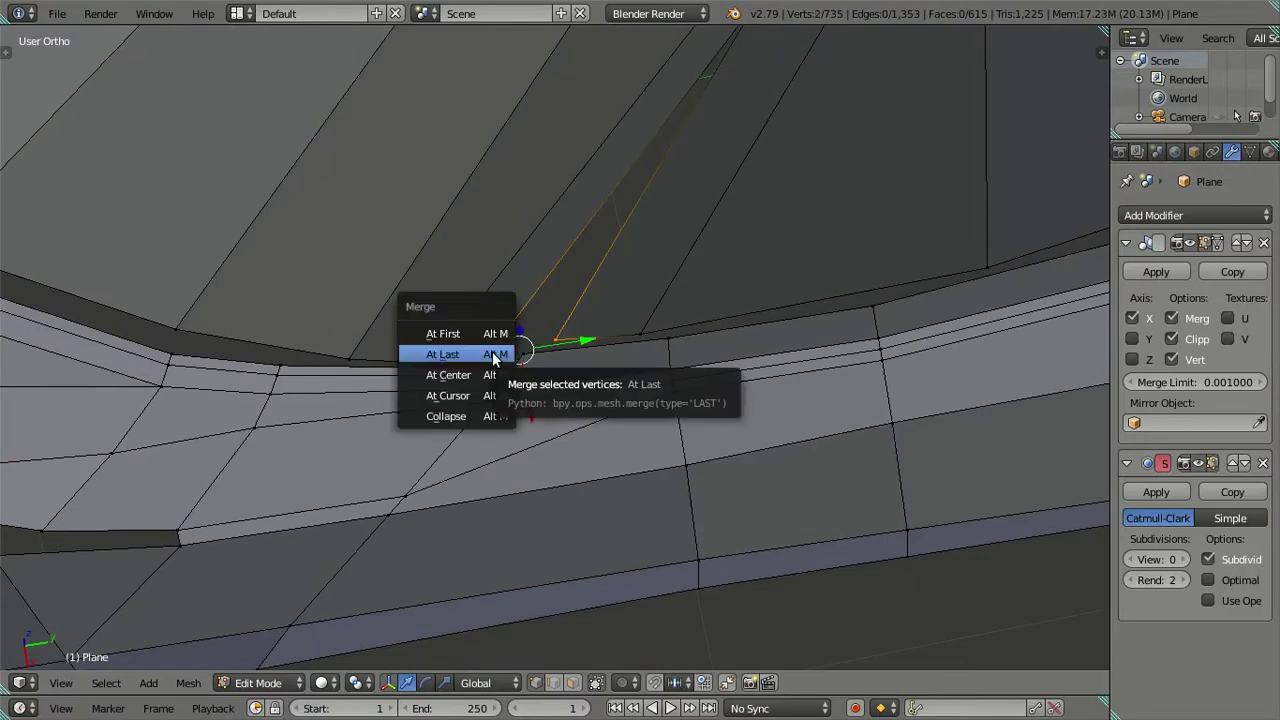
Merge the panel's corner vertex At Last into the sill trim, then select a sill vertex
click(492, 355)
mouse_move(540, 330)
middle_down()
mouse_move(612, 311)
mouse_move(614, 334)
mouse_move(709, 354)
mouse_move(686, 329)
mouse_move(629, 371)
mouse_move(651, 337)
mouse_move(733, 310)
mouse_move(691, 266)
mouse_move(754, 343)
mouse_move(554, 454)
mouse_move(489, 465)
middle_up()
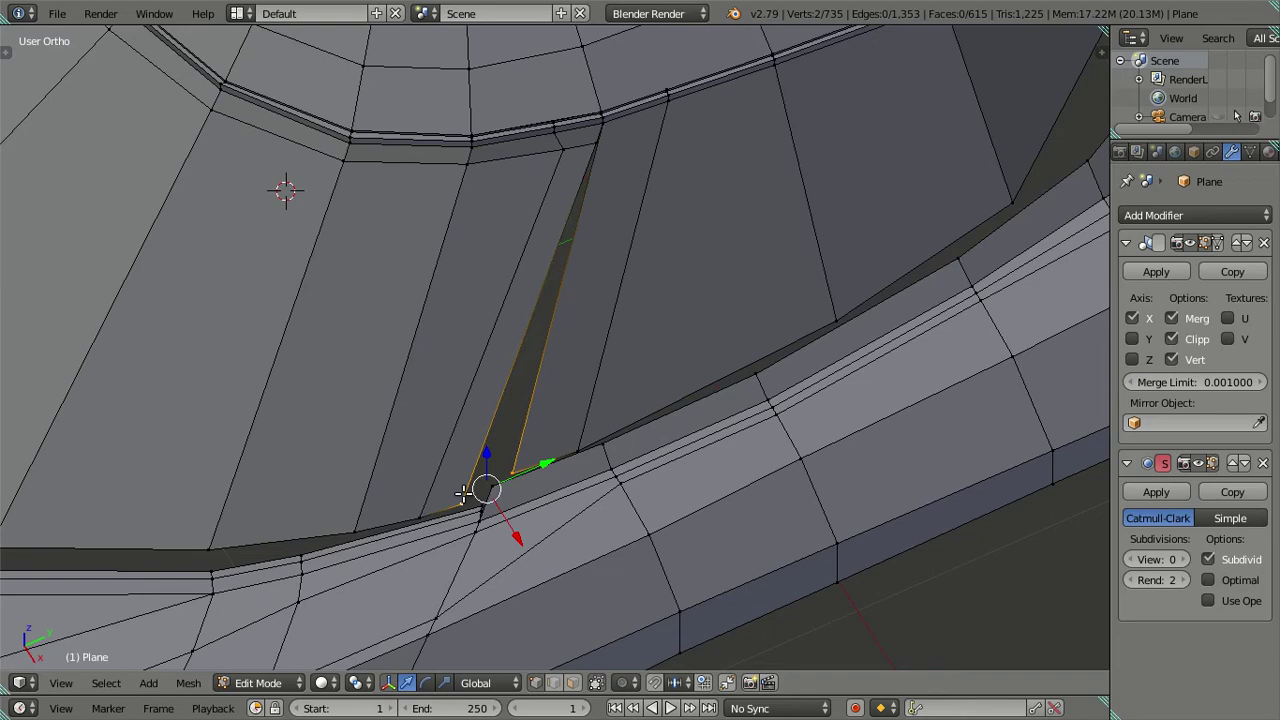
mouse_move(689, 430)
middle_down()
mouse_move(583, 463)
mouse_move(626, 494)
mouse_move(631, 449)
mouse_move(605, 380)
mouse_move(567, 385)
middle_up()
key(a)
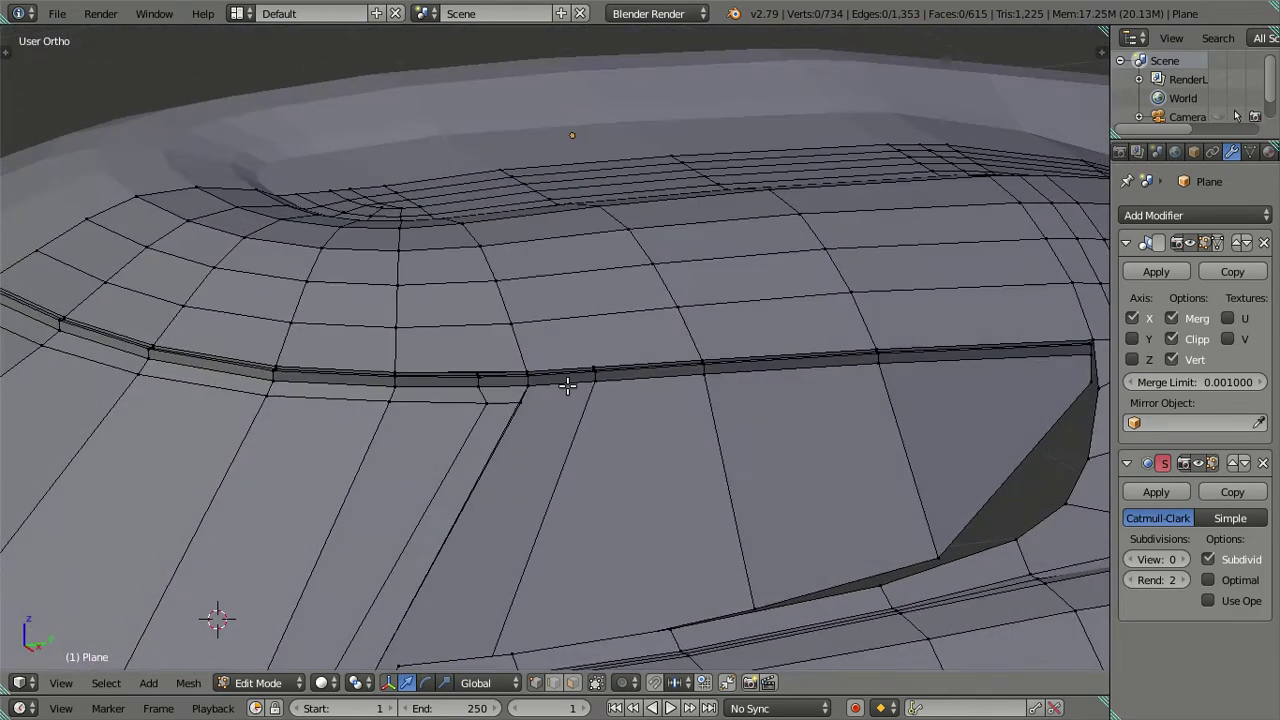
mouse_move(531, 427)
middle_down()
mouse_move(554, 526)
mouse_move(537, 474)
mouse_move(541, 597)
mouse_move(566, 603)
mouse_move(517, 651)
mouse_move(463, 623)
mouse_move(505, 601)
mouse_move(422, 459)
middle_up()
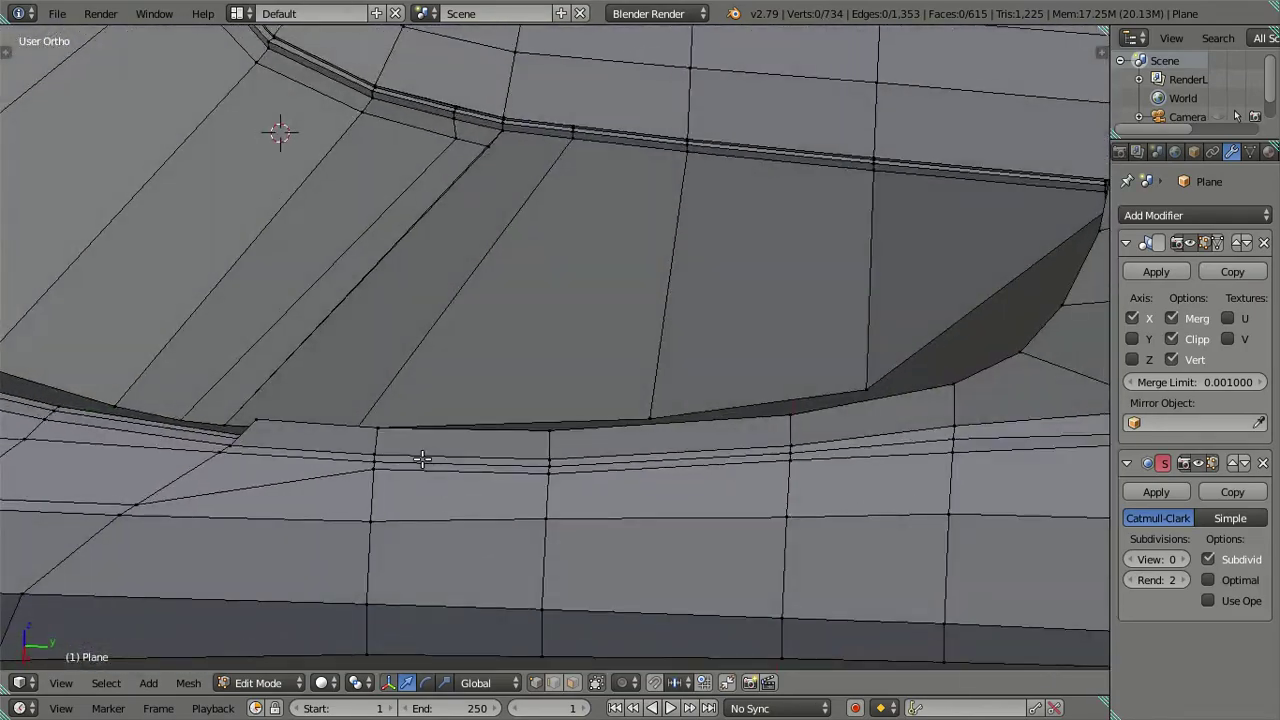
mouse_move(357, 413)
middle_down()
mouse_move(434, 446)
mouse_move(374, 491)
mouse_move(352, 445)
middle_up()
right_click(299, 355)
In side view with wireframe over the reference, reposition the window sill vertex
key(KP_3)
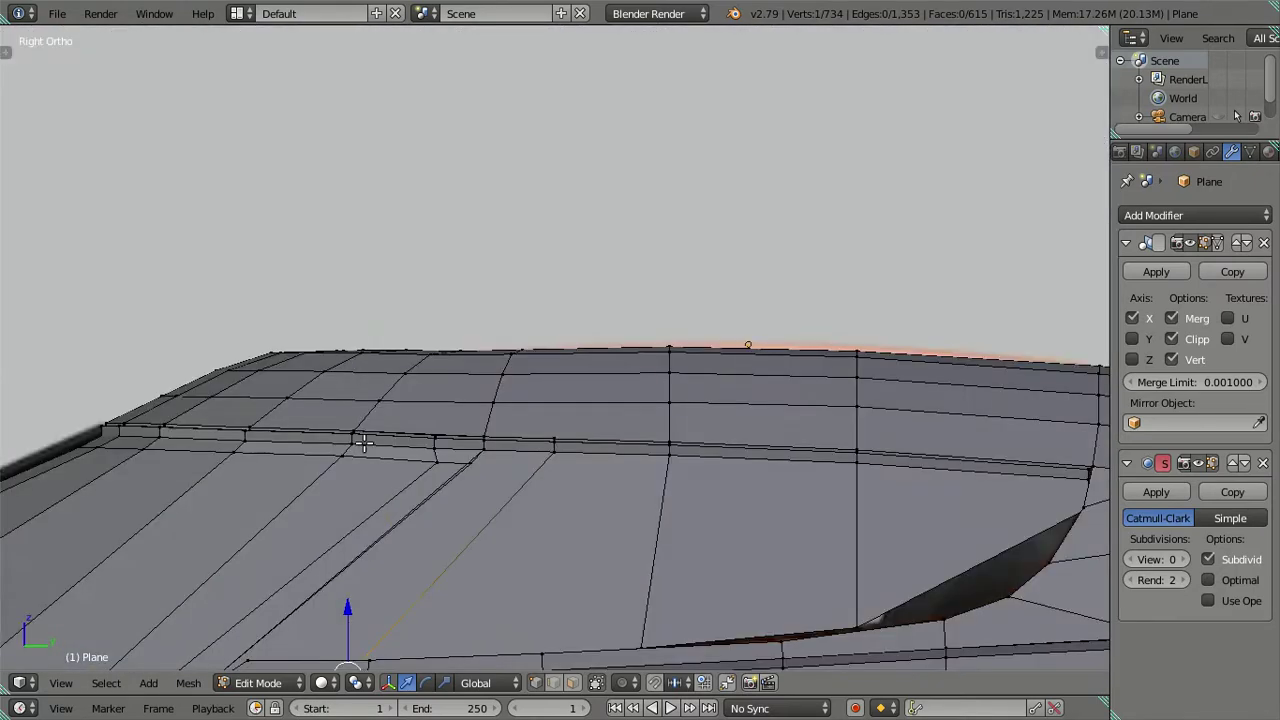
shift+middle_drag(449, 539, 440, 320)
key(z)
scroll(429, 458, up, 2)
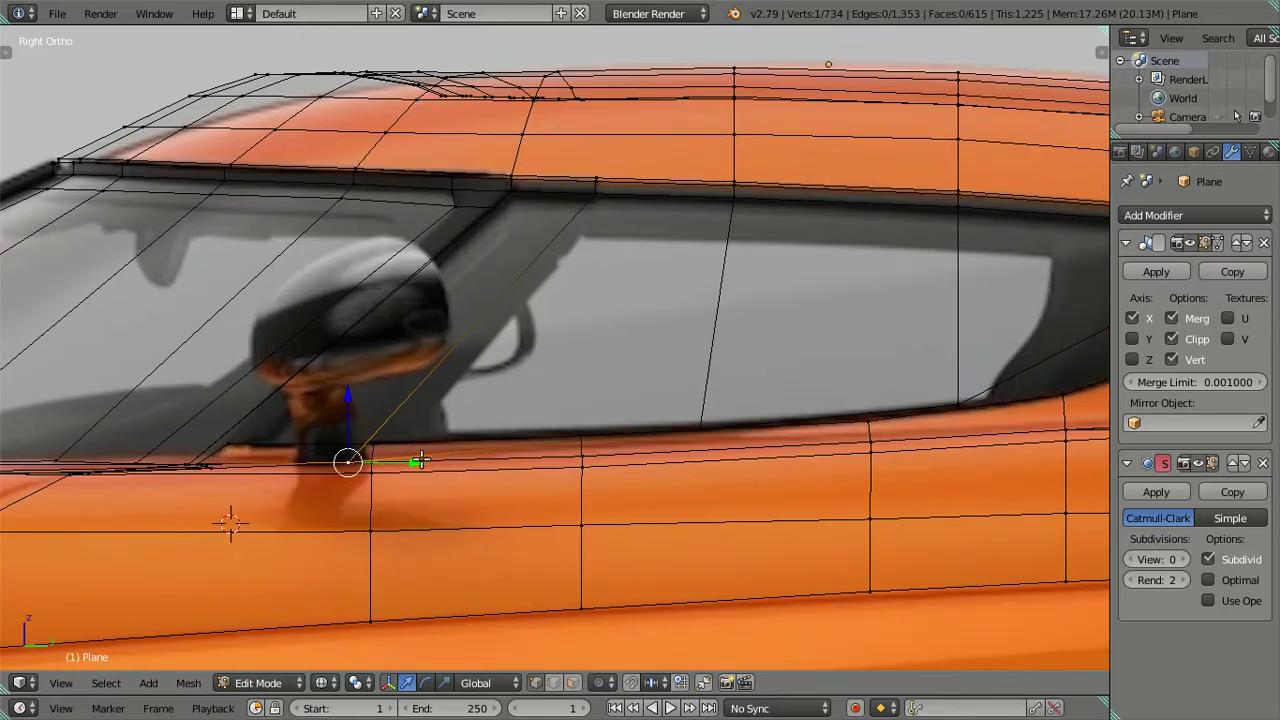
key(g)
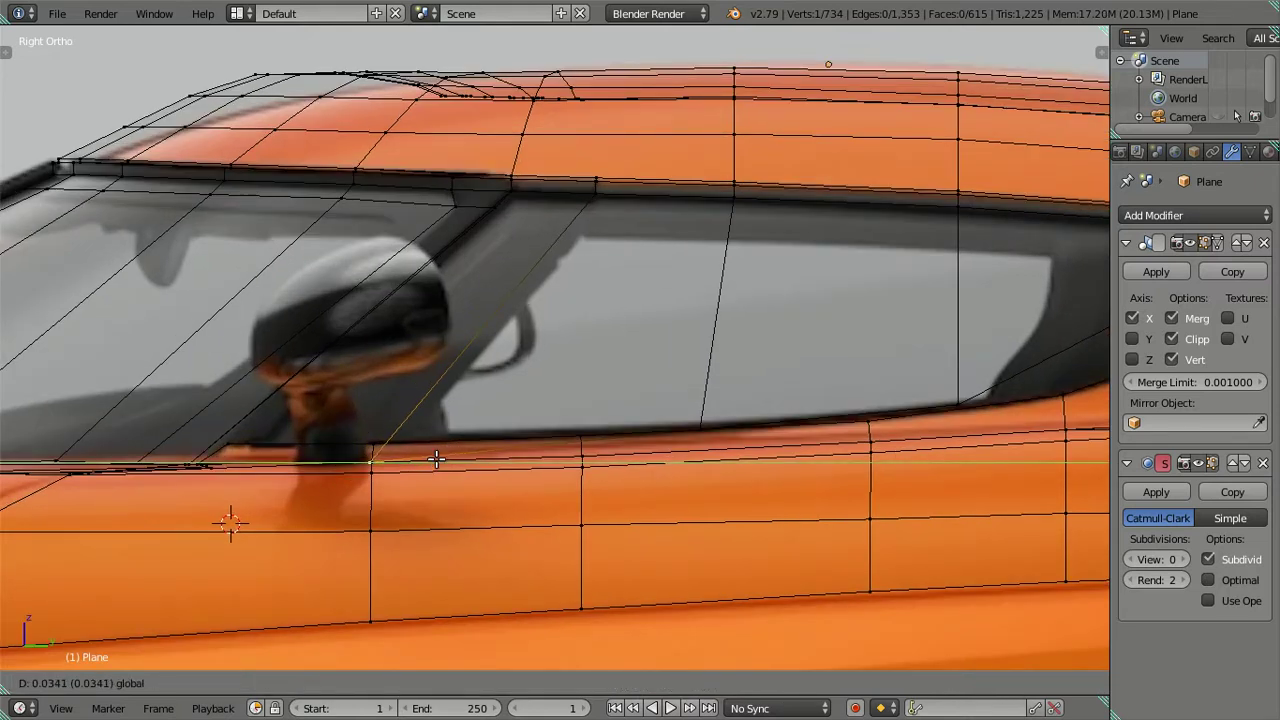
click(436, 459)
key(a)
Move the vertex on the window's lower edge onto the window's bottom line
scroll(612, 292, down, 2)
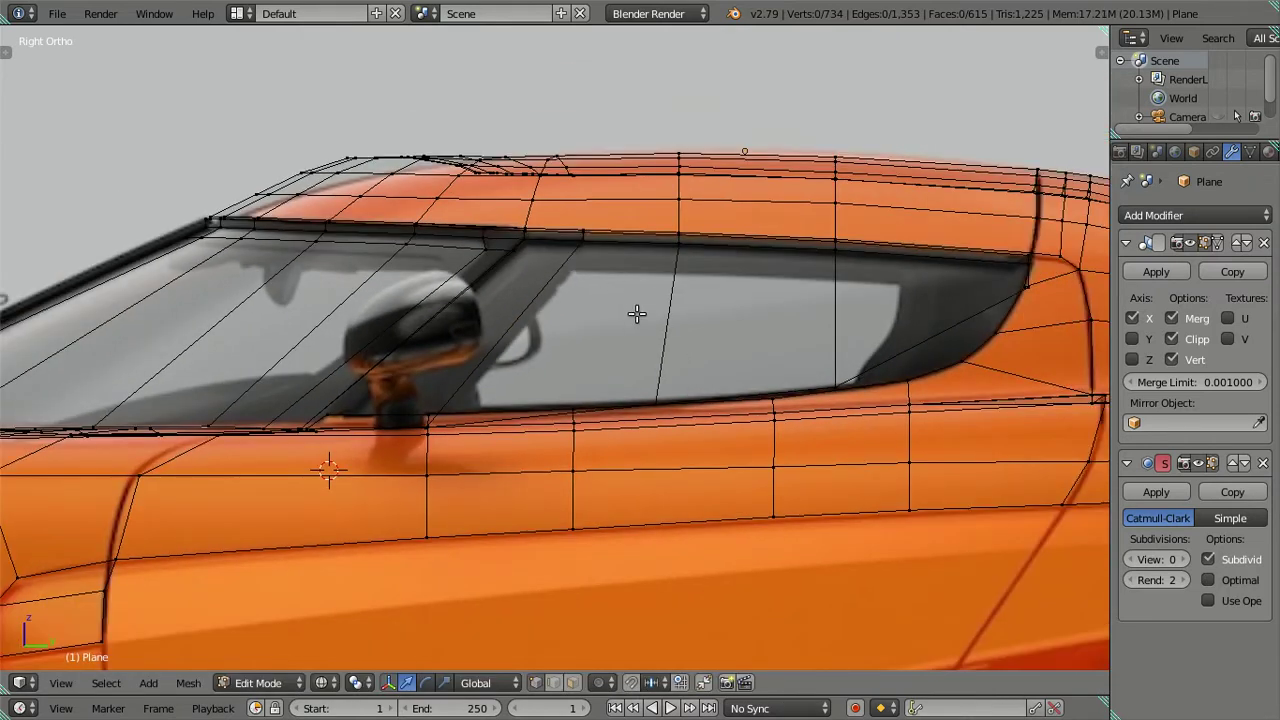
scroll(637, 314, up, 1)
scroll(588, 300, up, 1)
right_click(598, 384)
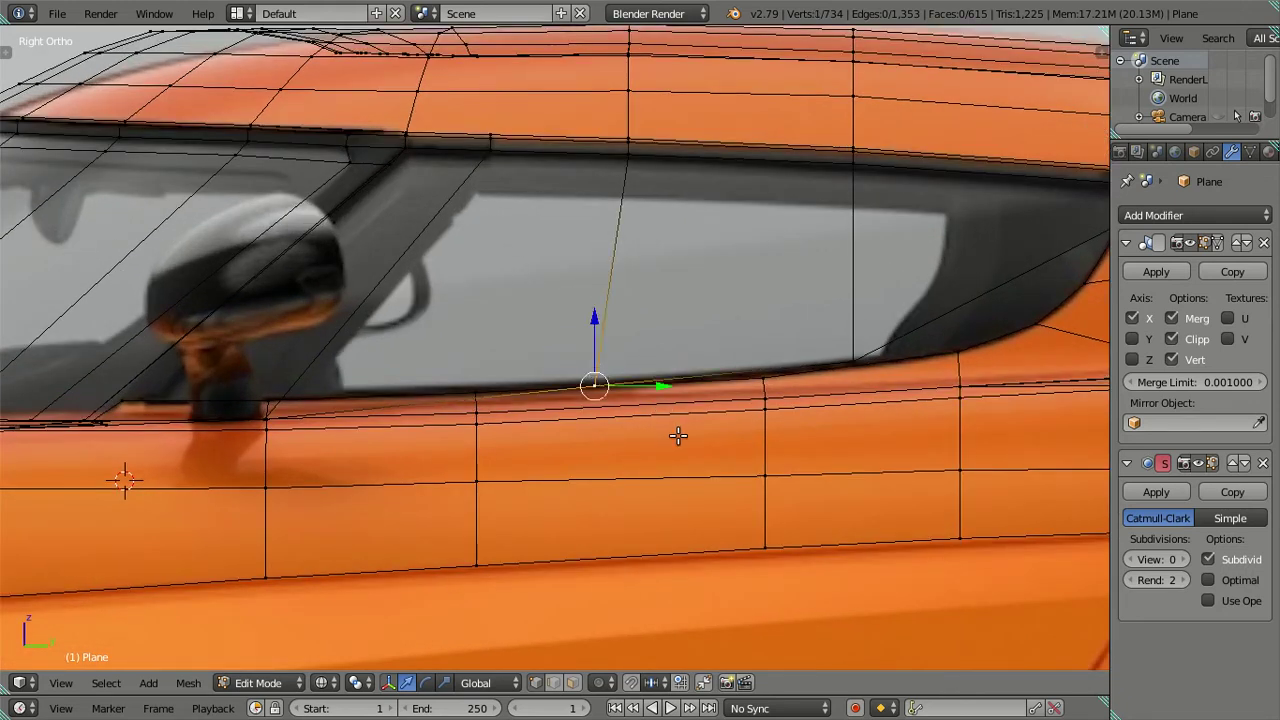
key(g)
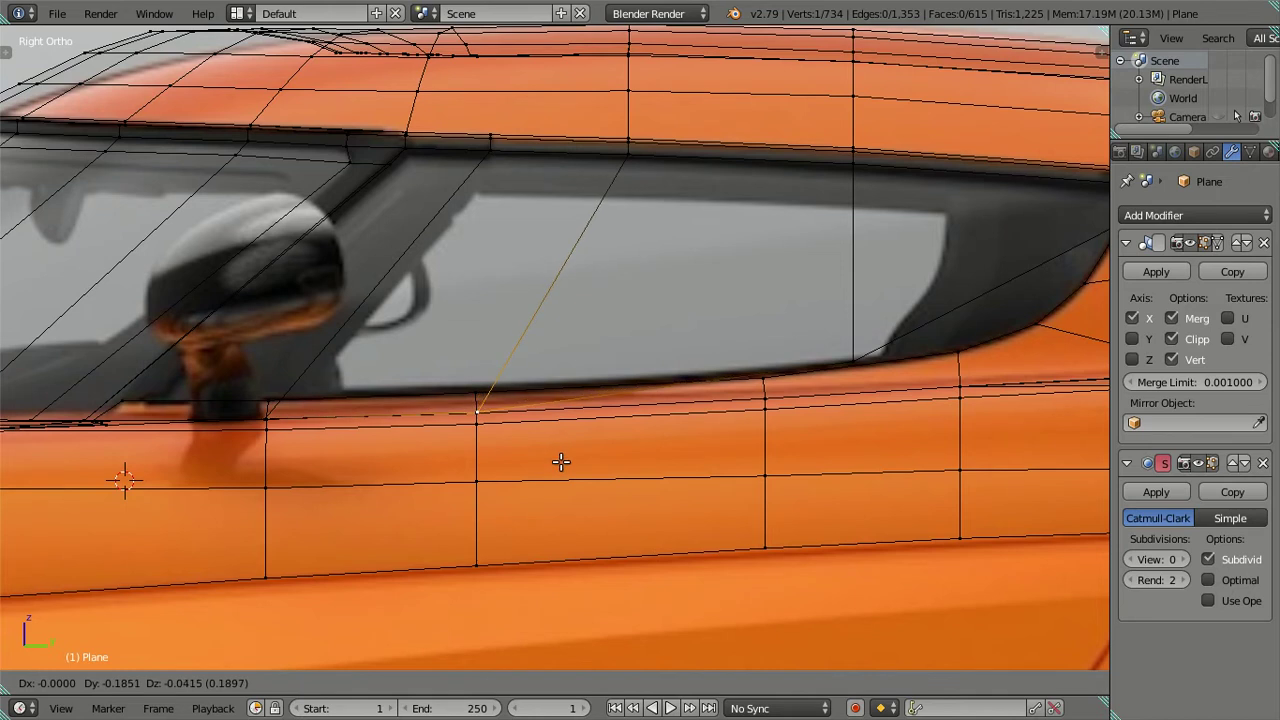
click(560, 462)
Move the window's lower rear corner vertex onto the reference outline
right_click(819, 331)
scroll(820, 329, down, 3)
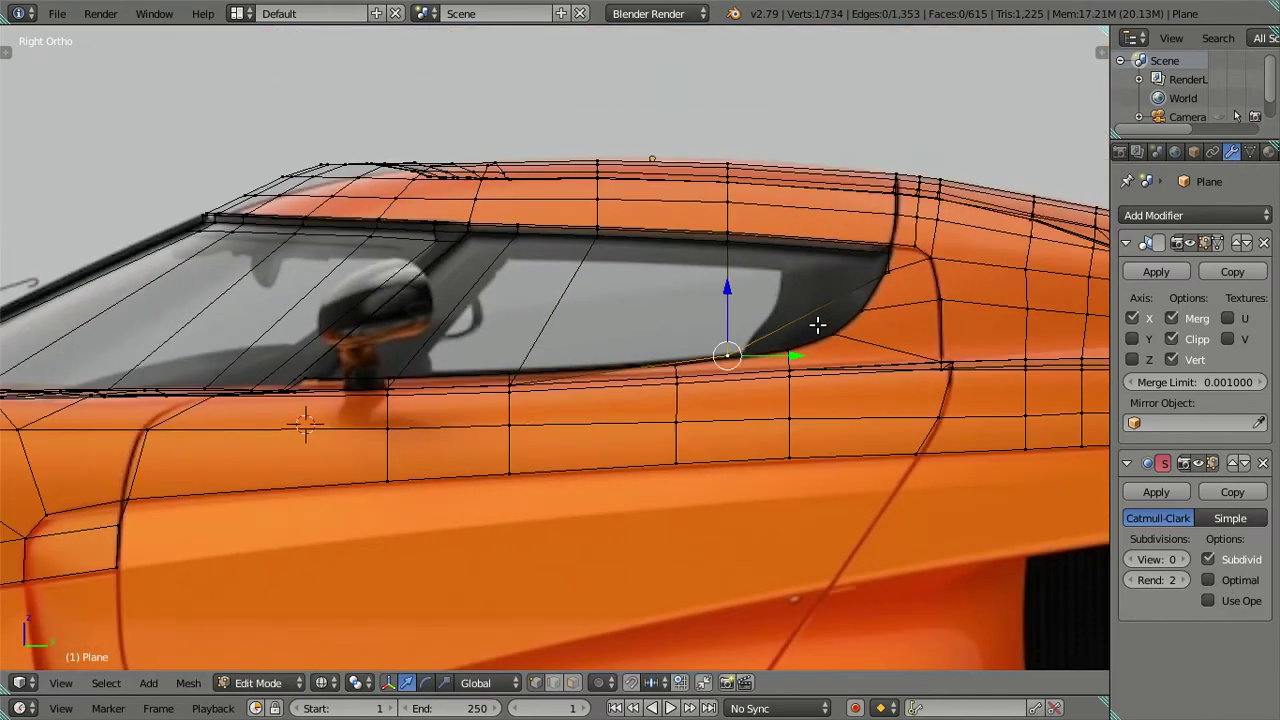
shift+middle_drag(814, 326, 697, 349)
scroll(697, 349, up, 2)
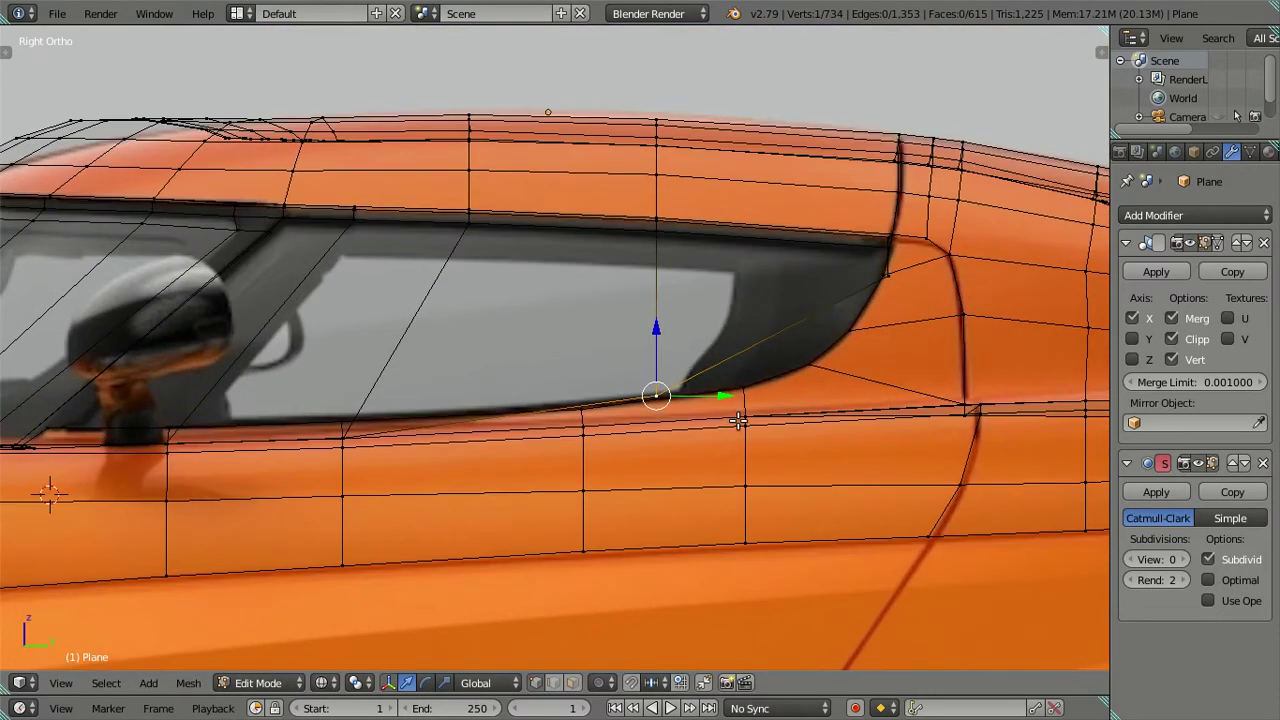
scroll(743, 416, up, 1)
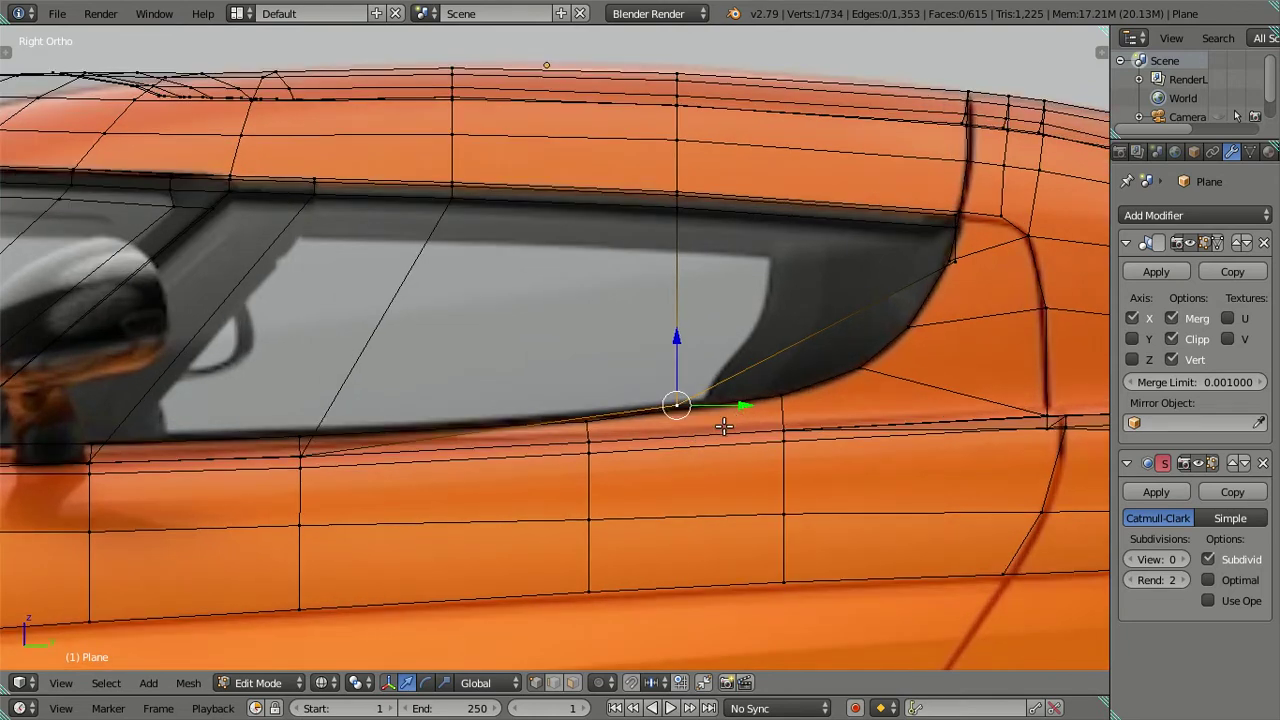
key(g)
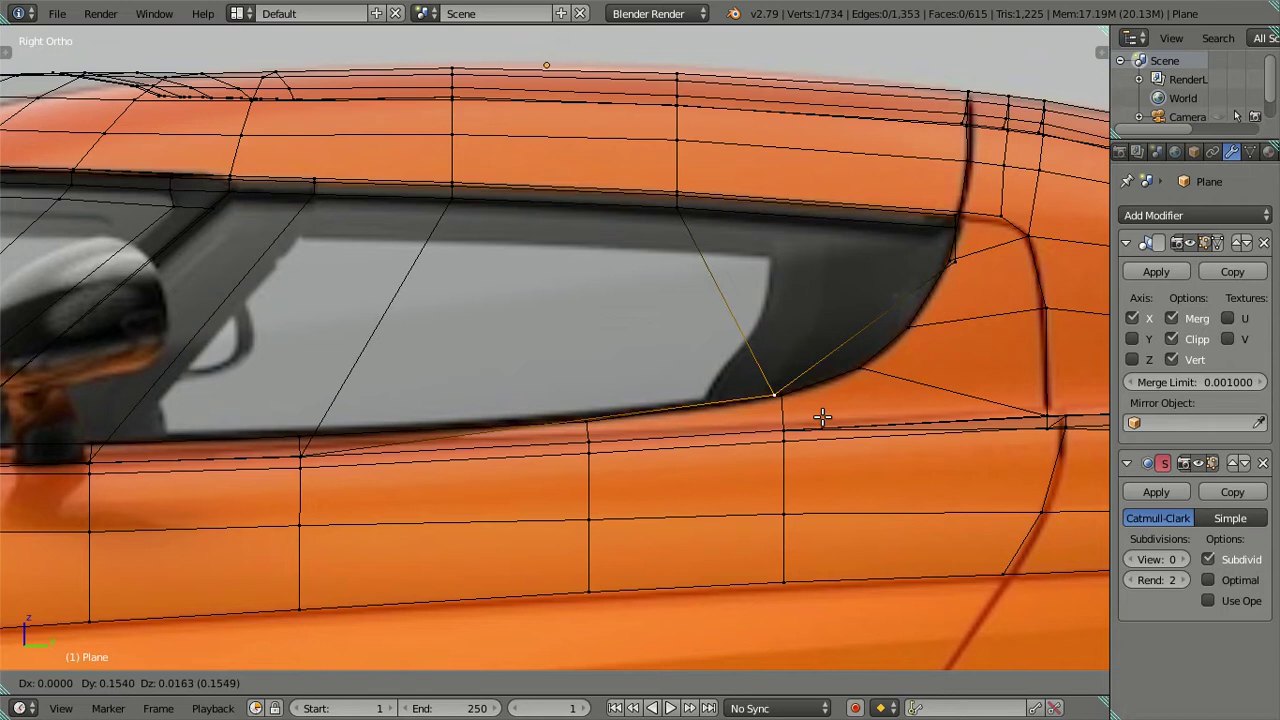
click(828, 417)
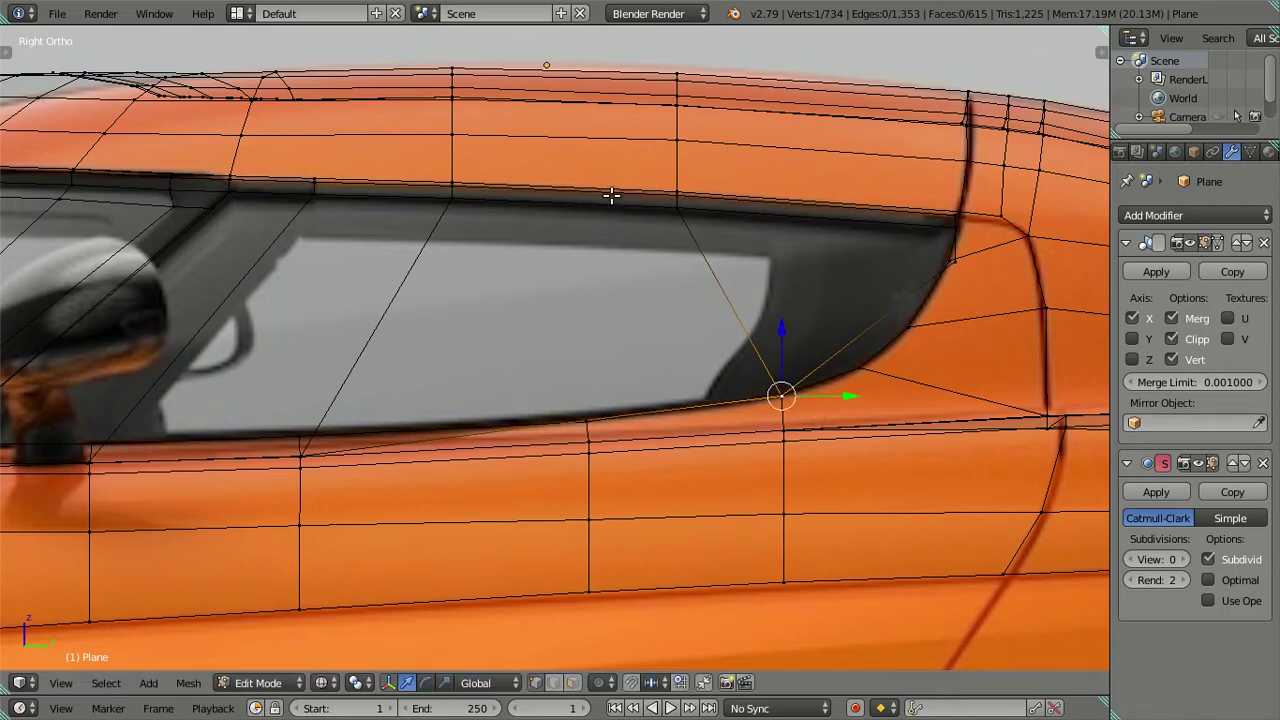
Add a centred edge loop across the side window and align its bottom and rear-corner vertices
key(ctrl+r)
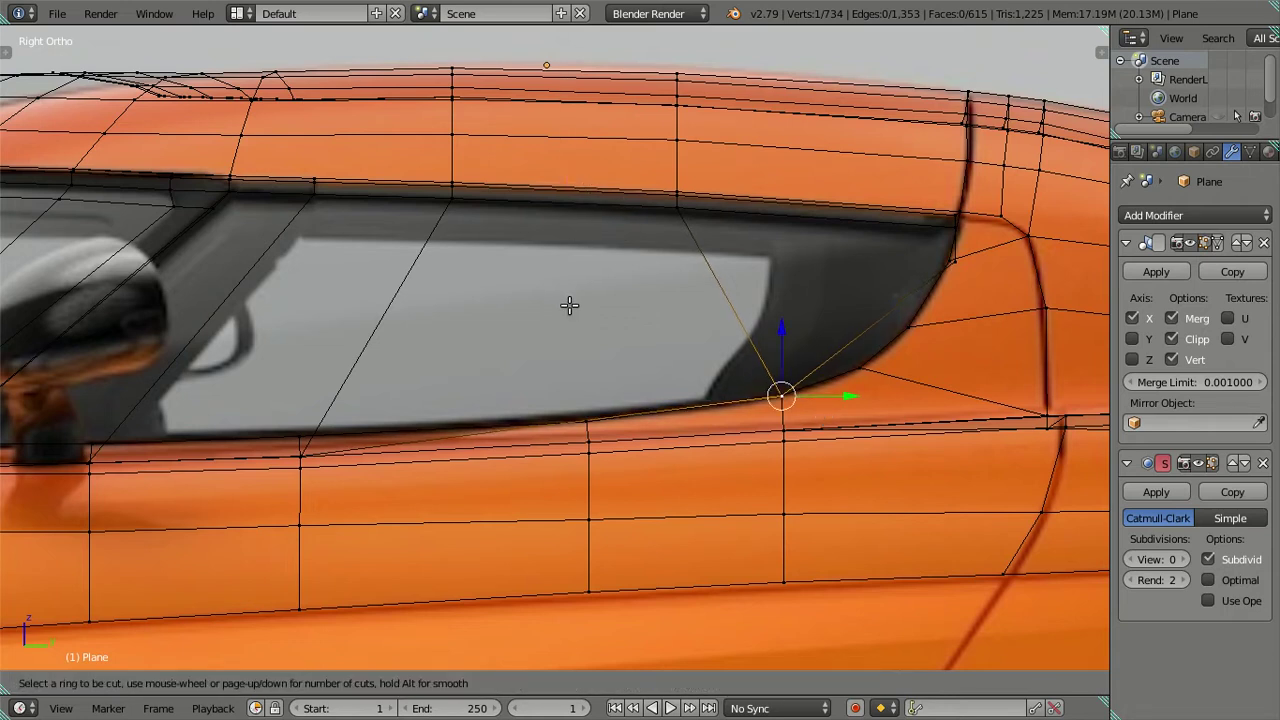
click(577, 255)
right_click(577, 255)
right_click(533, 425)
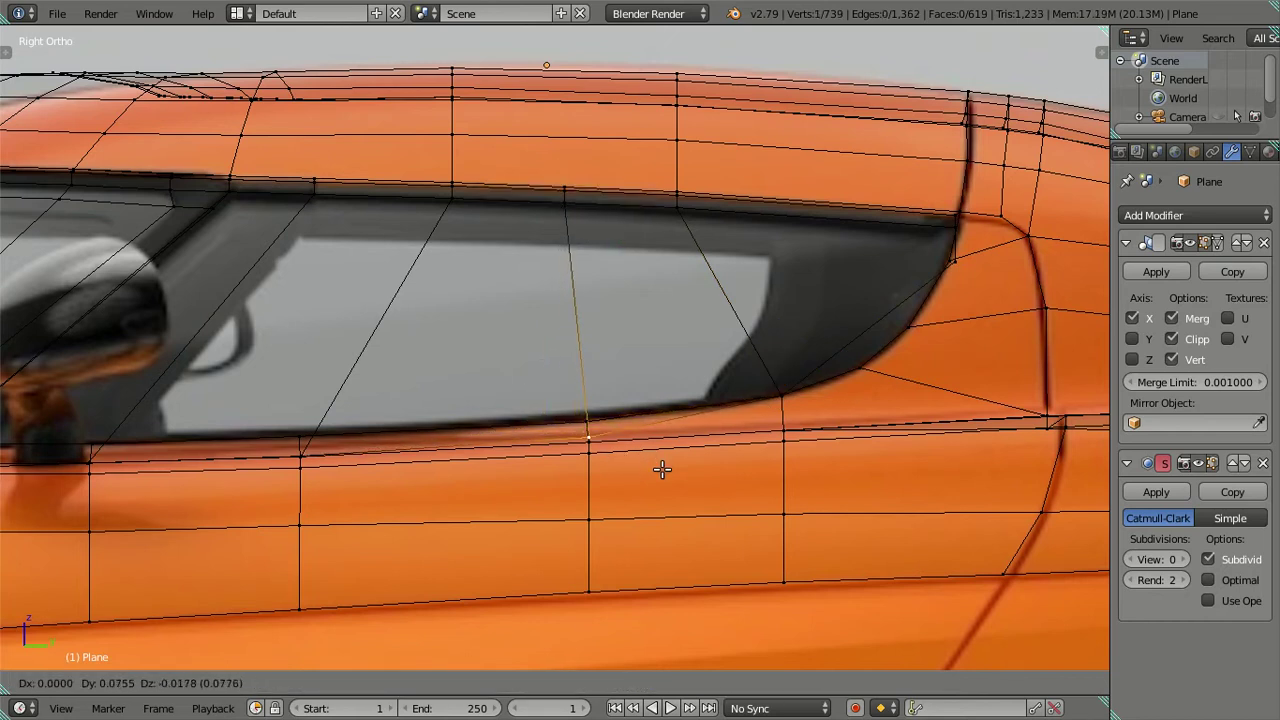
click(662, 470)
right_click(763, 374)
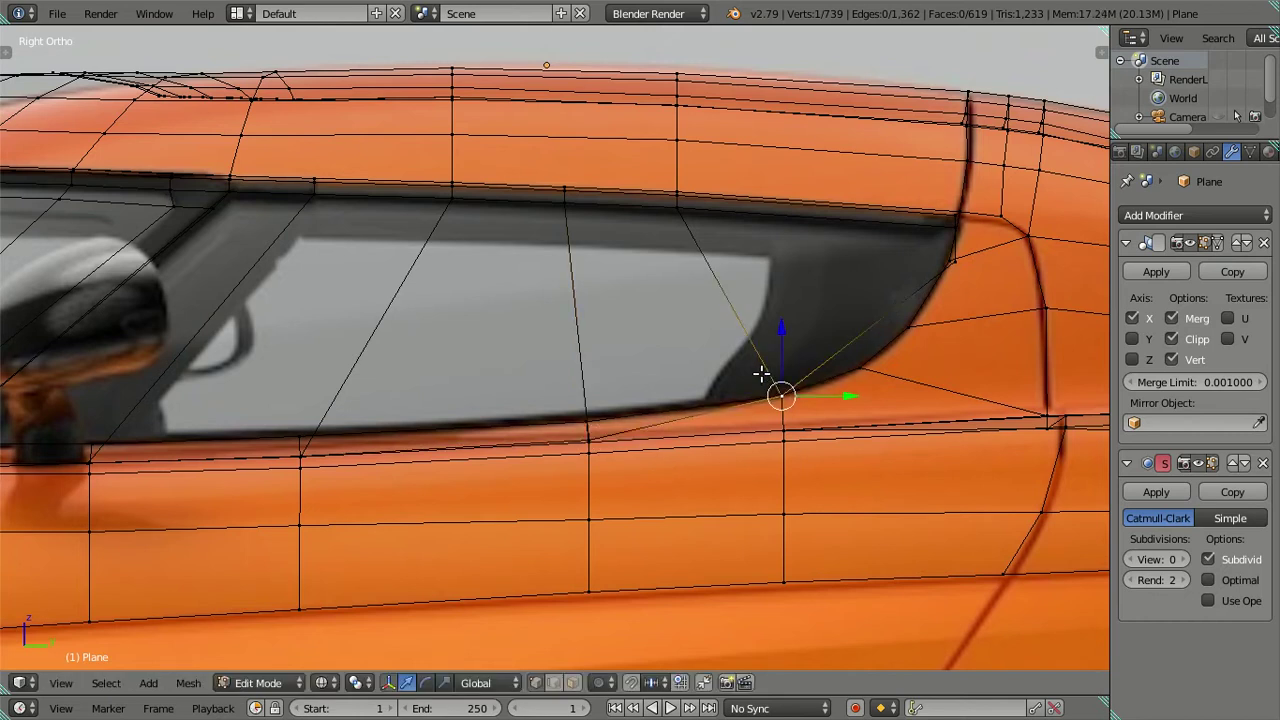
key(g)
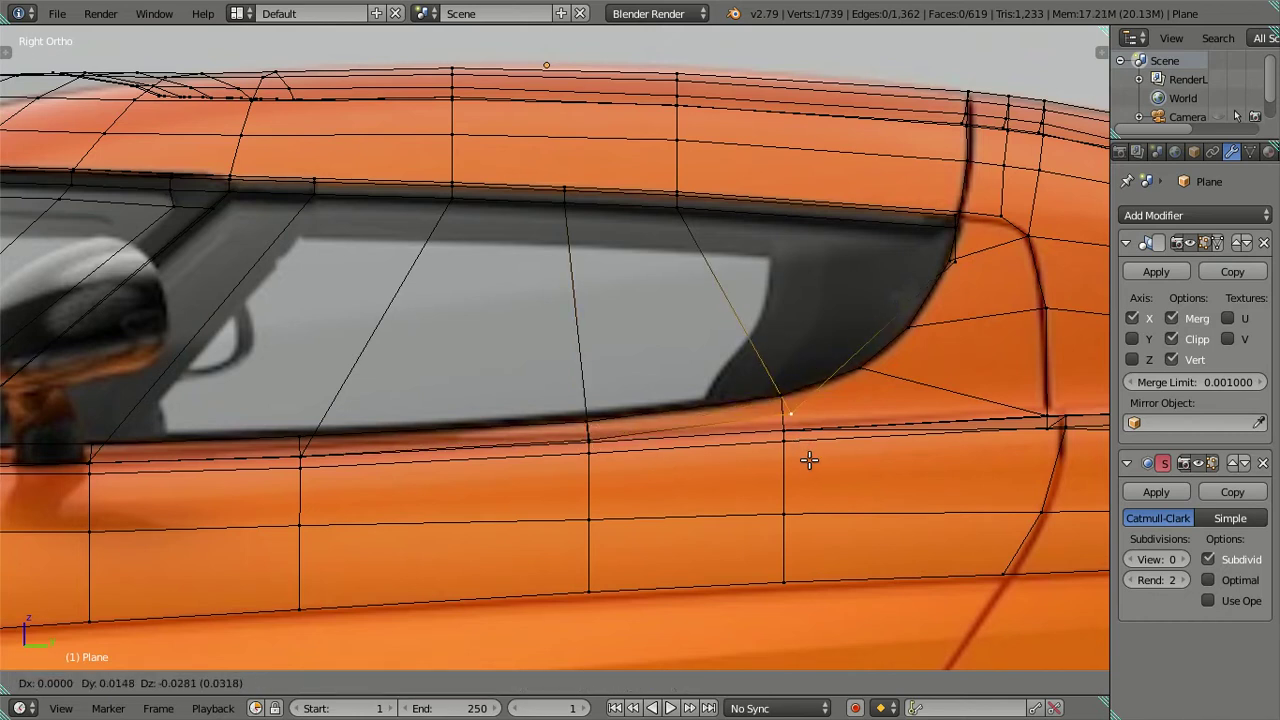
click(803, 459)
key(a)
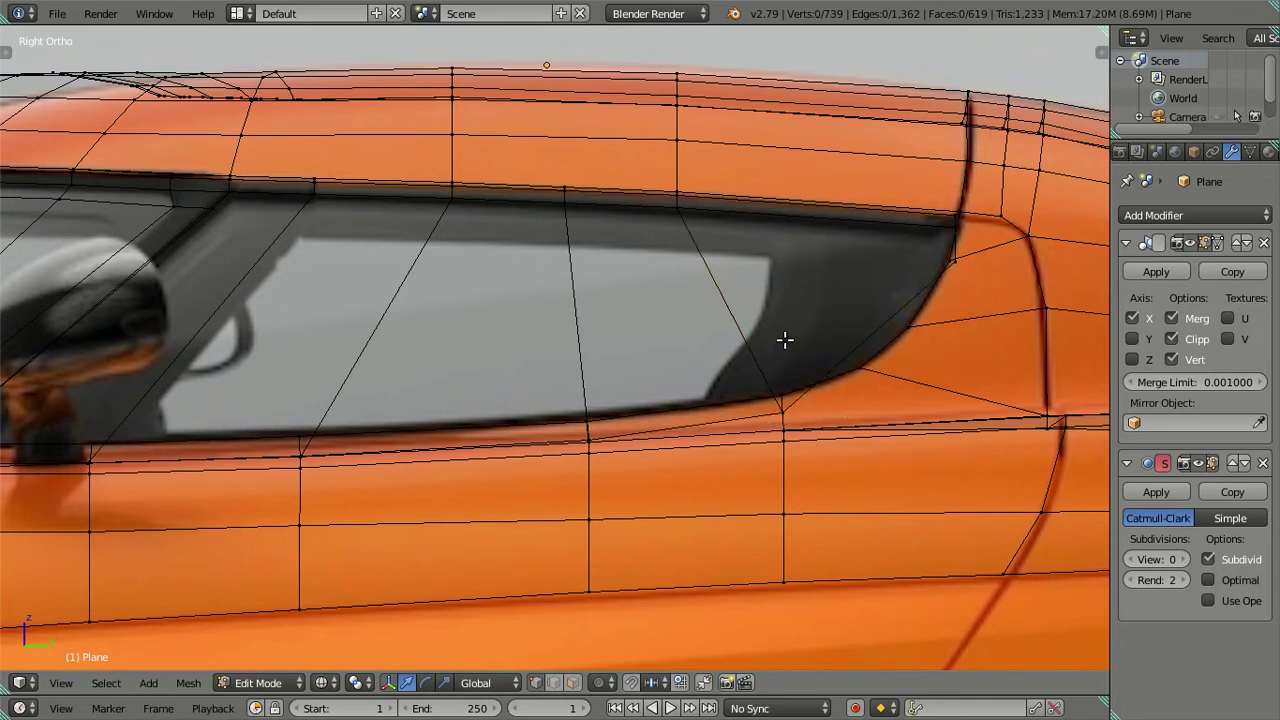
Add two unslid edge loops at the rear window corner using grey solid shading
mouse_move(781, 299)
shift+middle_down()
mouse_move(608, 363)
mouse_move(587, 269)
shift+middle_up()
key(alt+z)
scroll(623, 354, up, 2)
key(ctrl+r)
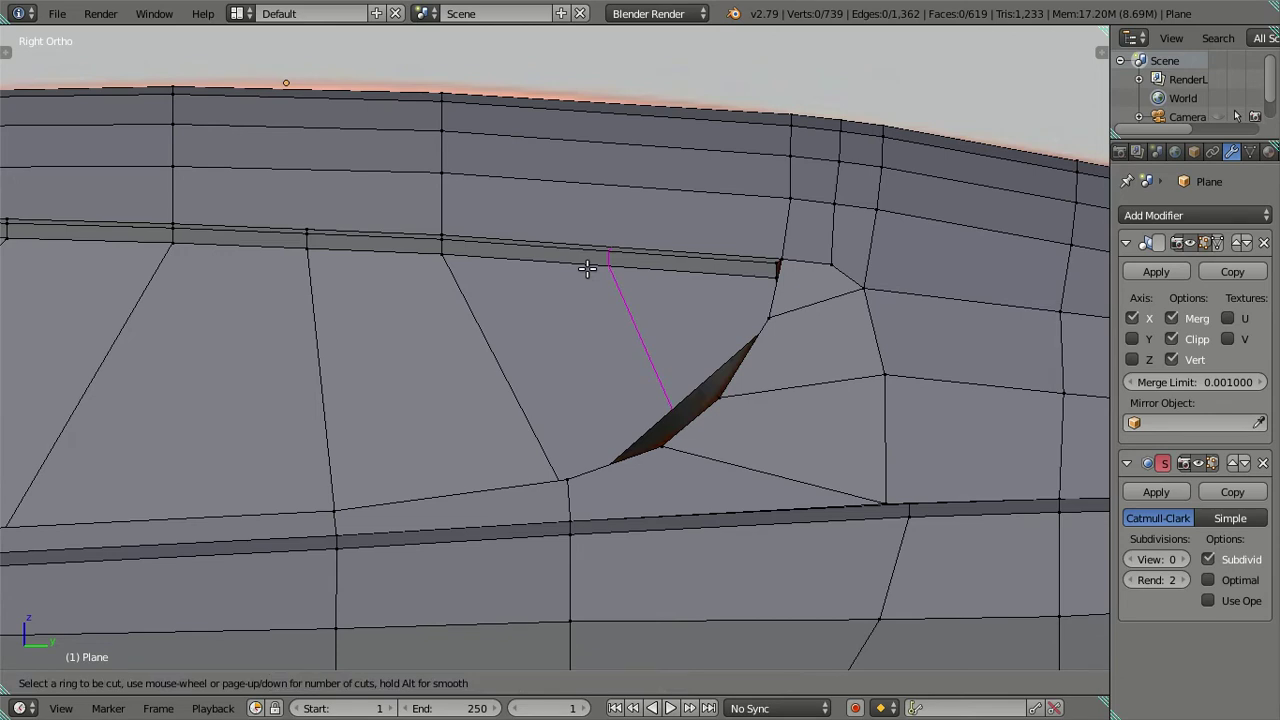
key(Escape)
key(alt+z)
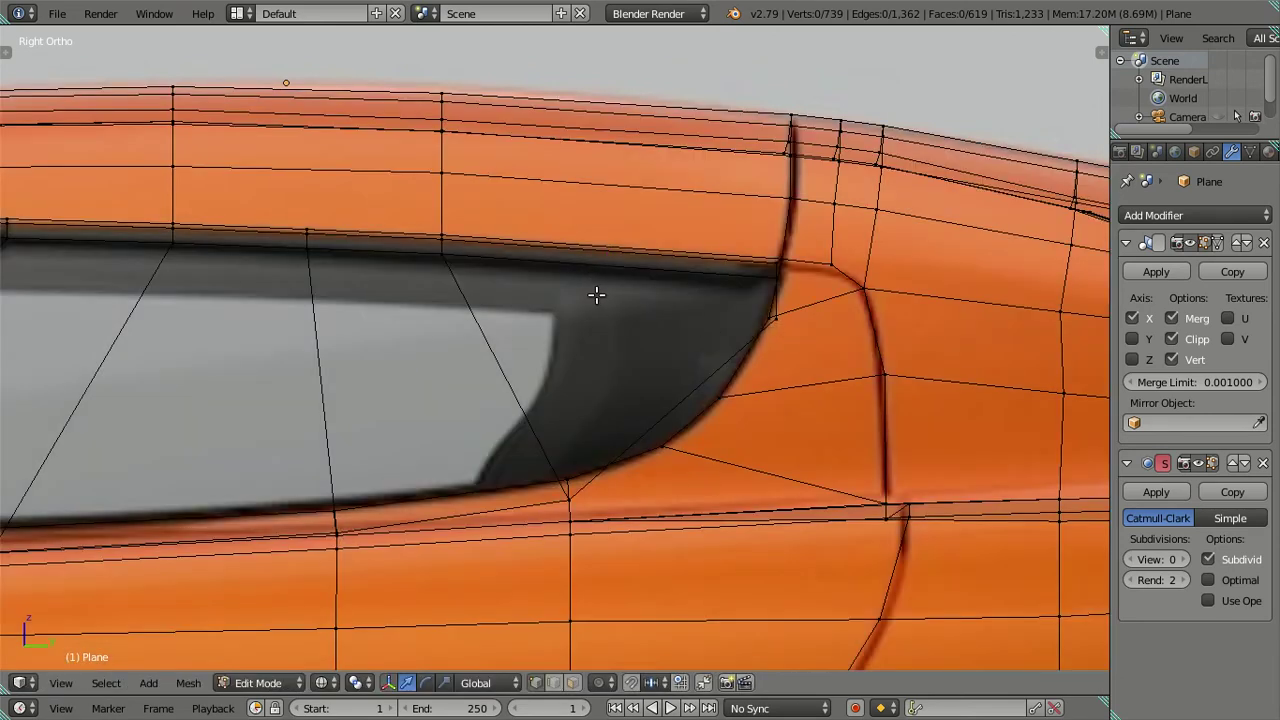
key(alt+z)
key(ctrl+r)
scroll(595, 292, up, 1)
click(595, 292)
right_click(597, 291)
key(alt+z)
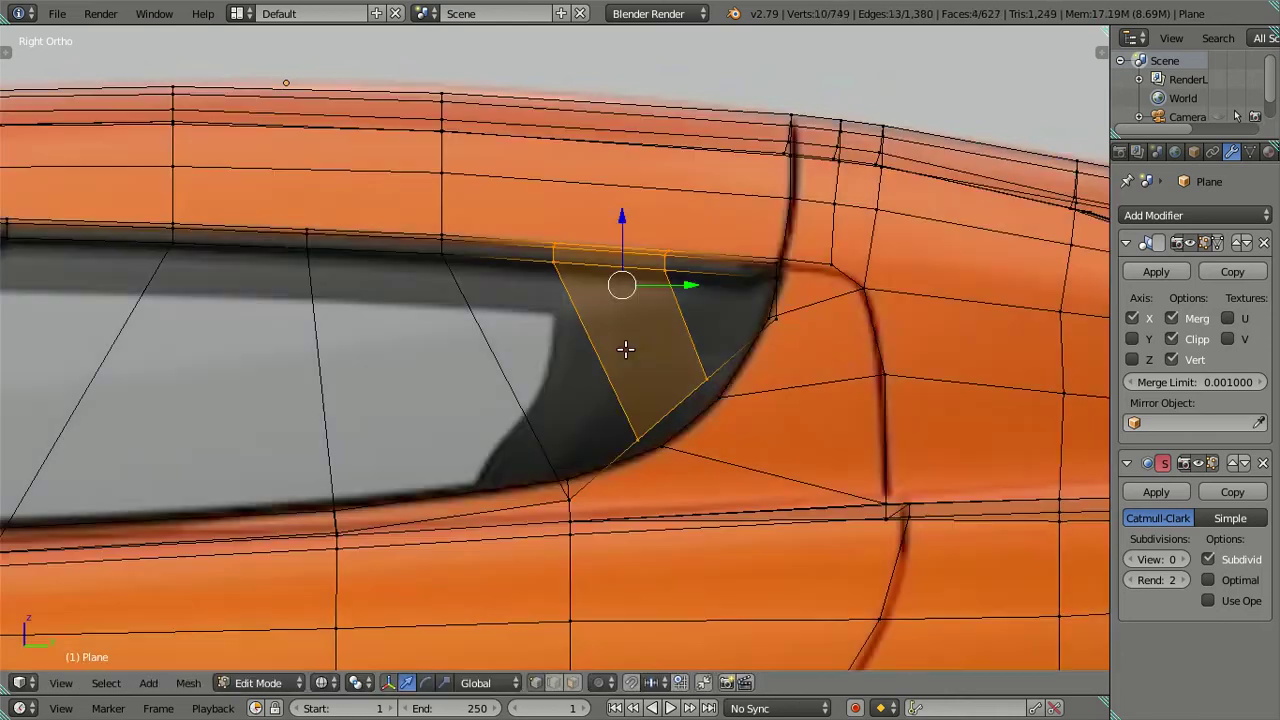
Move the new loops' vertices onto the curved rear window edge
right_click(634, 428)
key(g)
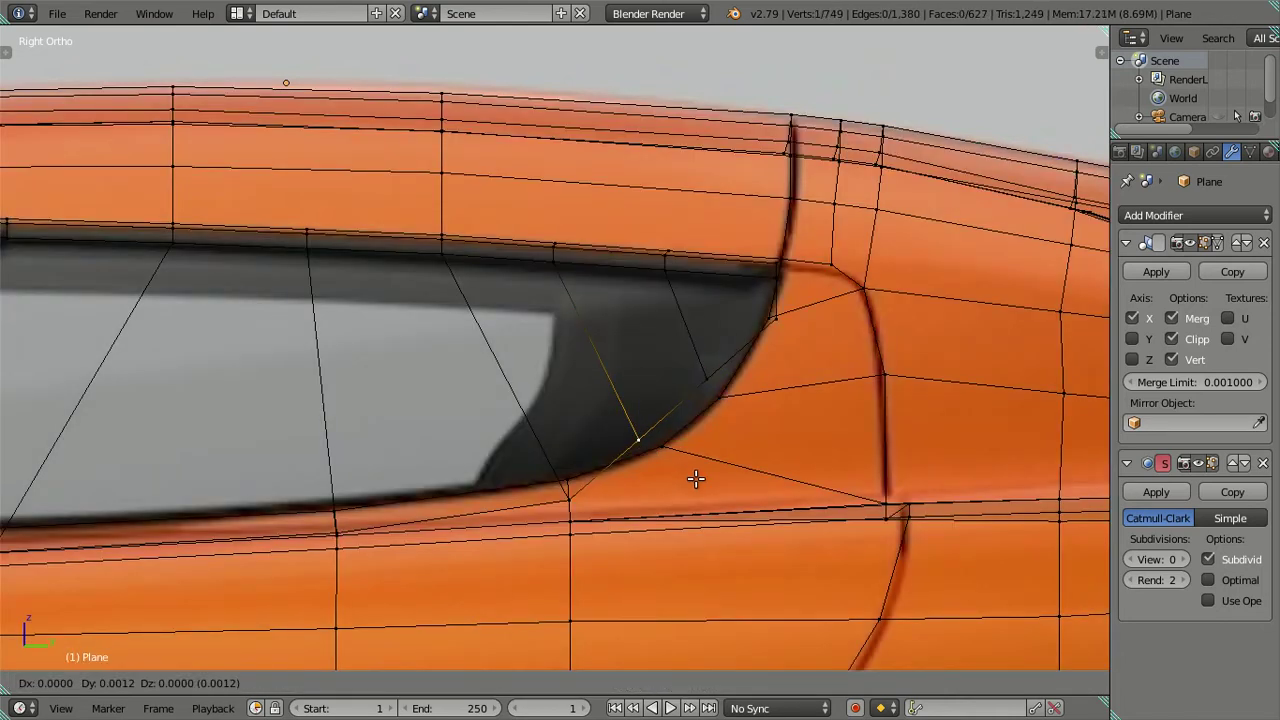
click(700, 368)
key(g)
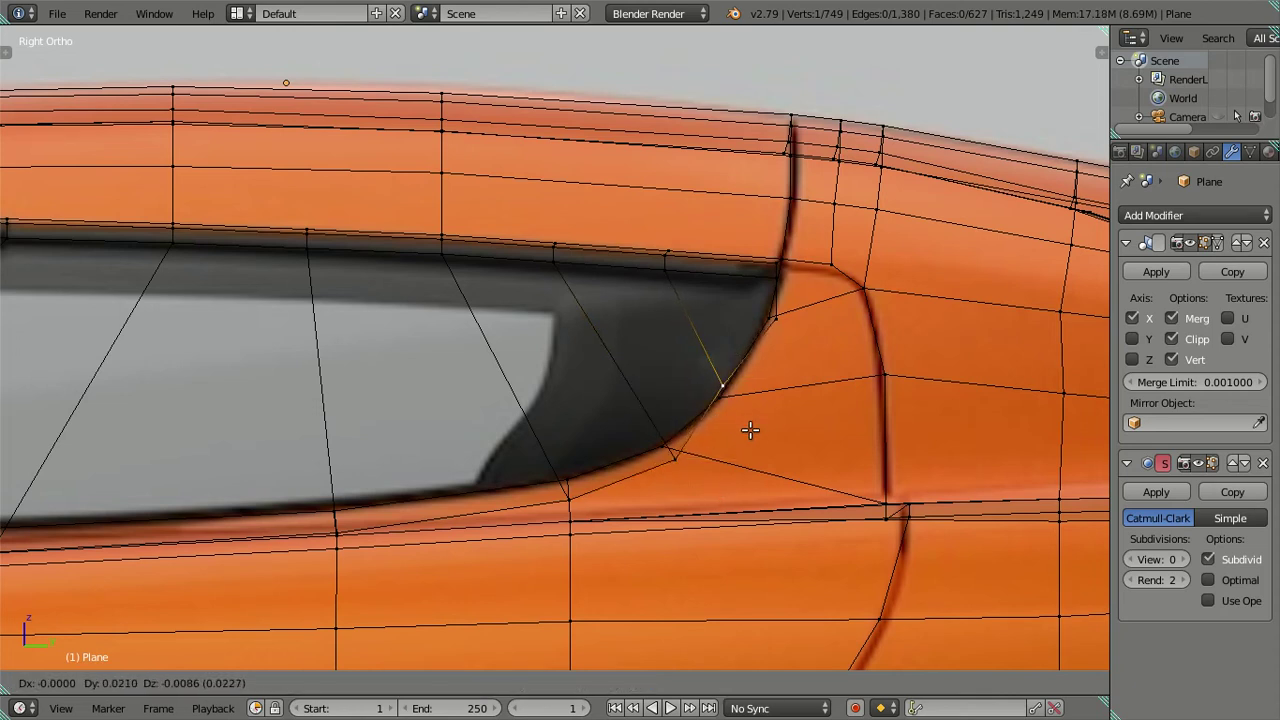
click(761, 441)
right_click(773, 318)
key(g)
click(806, 327)
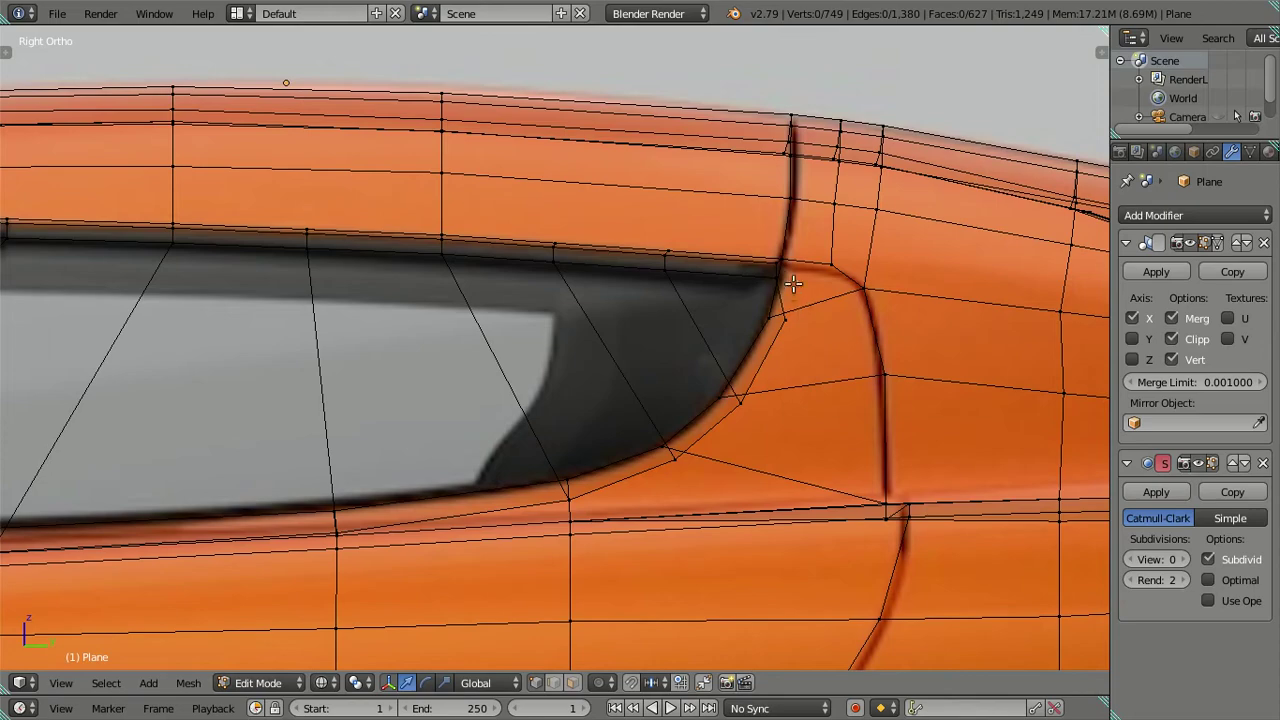
In top view, slide the first recess-curve vertex sideways along X
key(a)
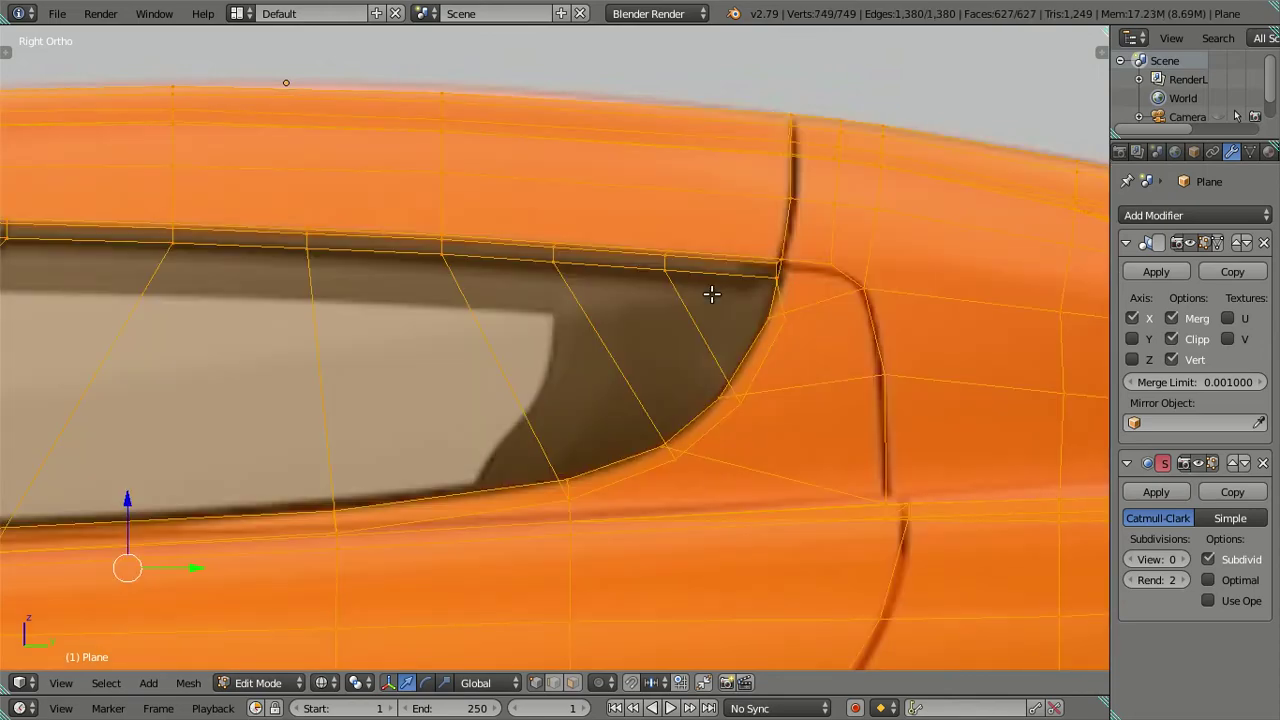
key(a)
mouse_move(709, 286)
middle_down()
mouse_move(491, 386)
mouse_move(320, 377)
mouse_move(423, 374)
middle_up()
scroll(449, 474, up, 4)
middle_drag(449, 474, 421, 281)
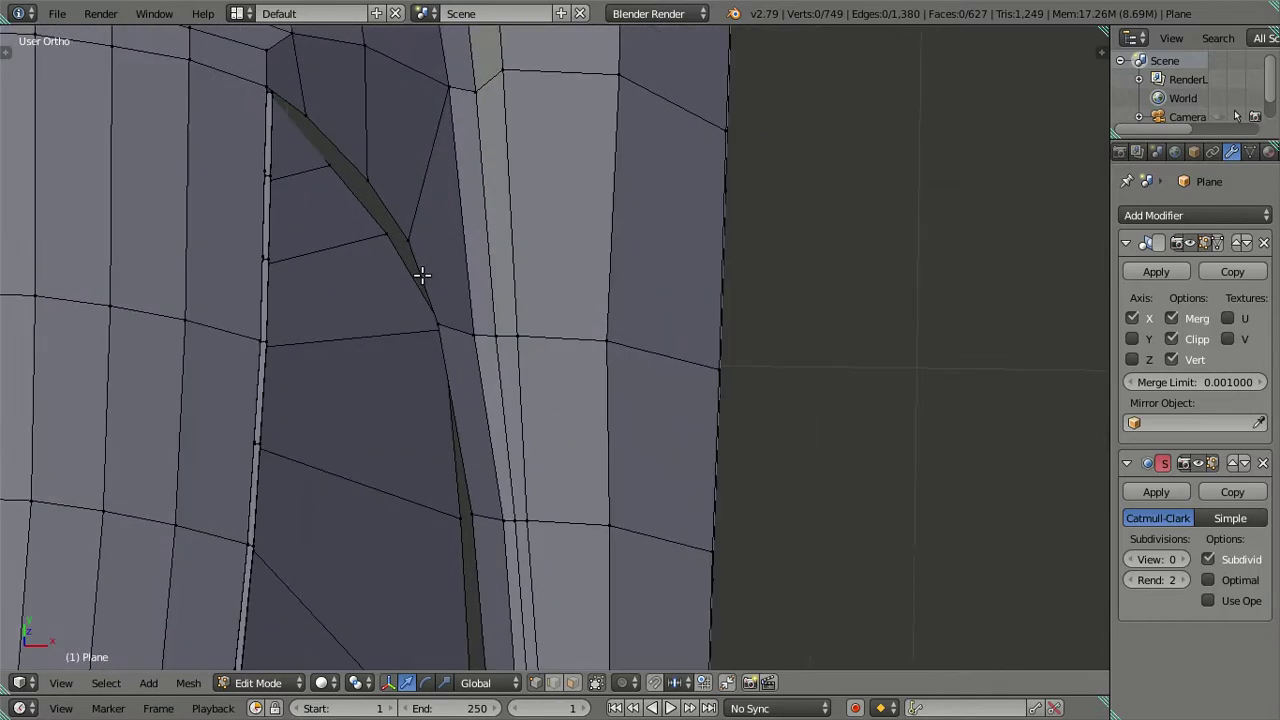
key(KP_7)
shift+middle_drag(377, 240, 406, 280)
right_click(403, 278)
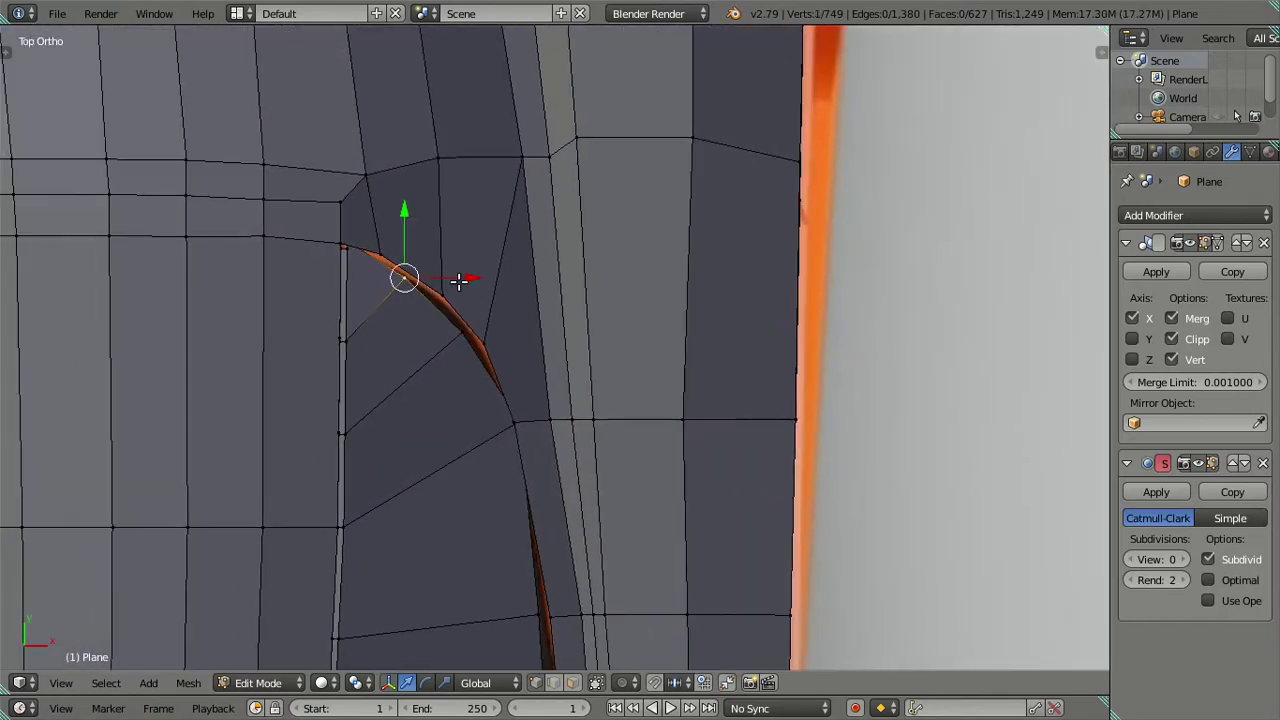
key(g)
key(x)
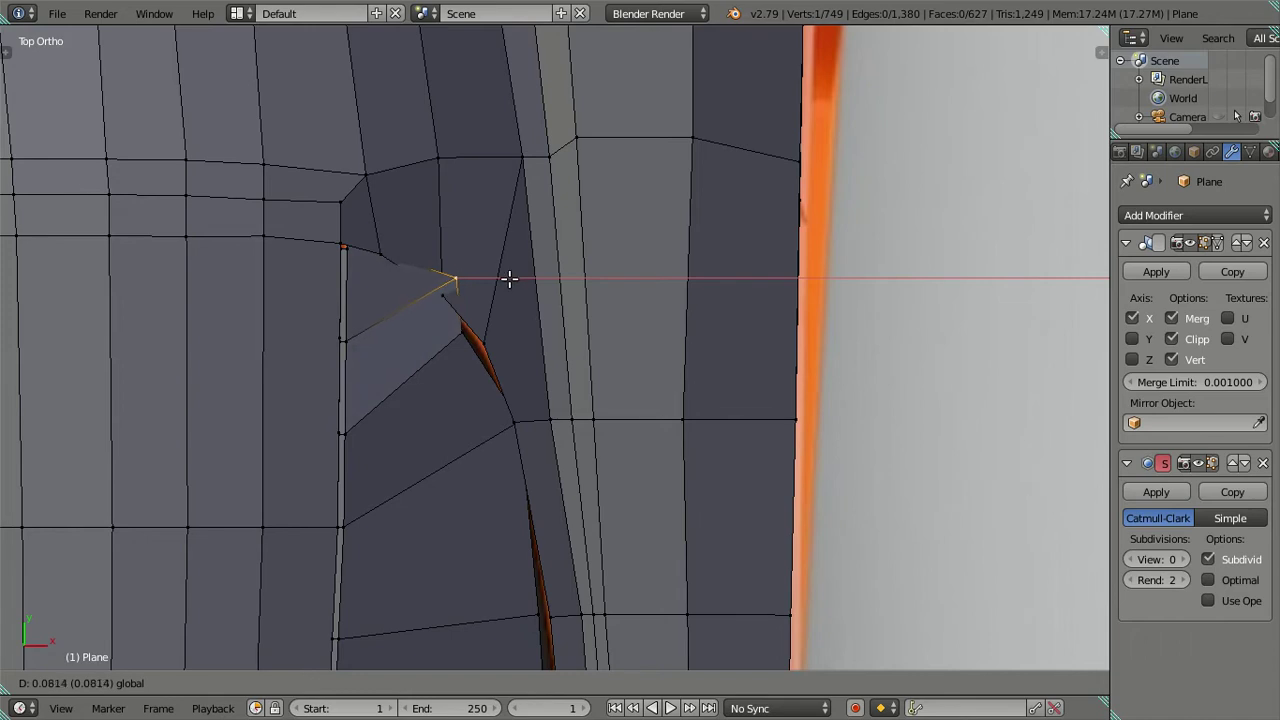
click(488, 270)
Slide the next two recess-curve vertices sideways along X
right_click(466, 335)
key(g)
key(x)
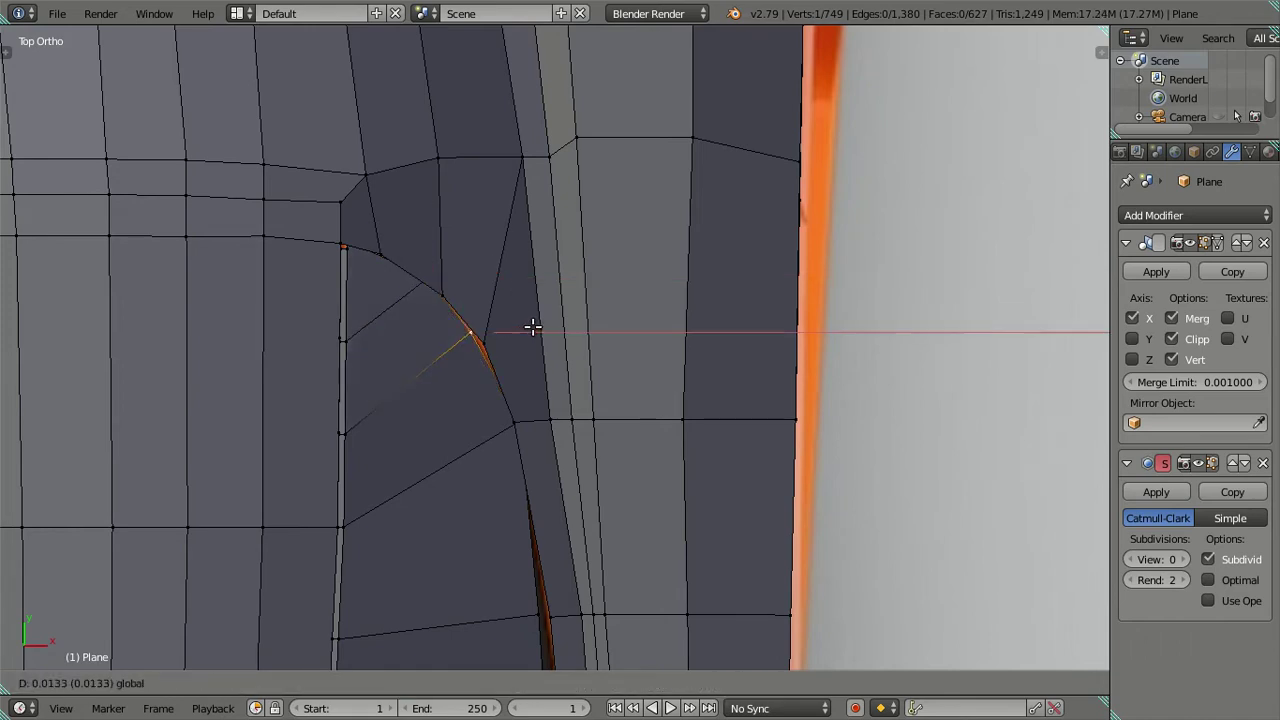
click(545, 323)
scroll(545, 323, down, 2)
shift+middle_drag(514, 480, 563, 330)
right_click(588, 357)
key(g)
key(x)
click(667, 358)
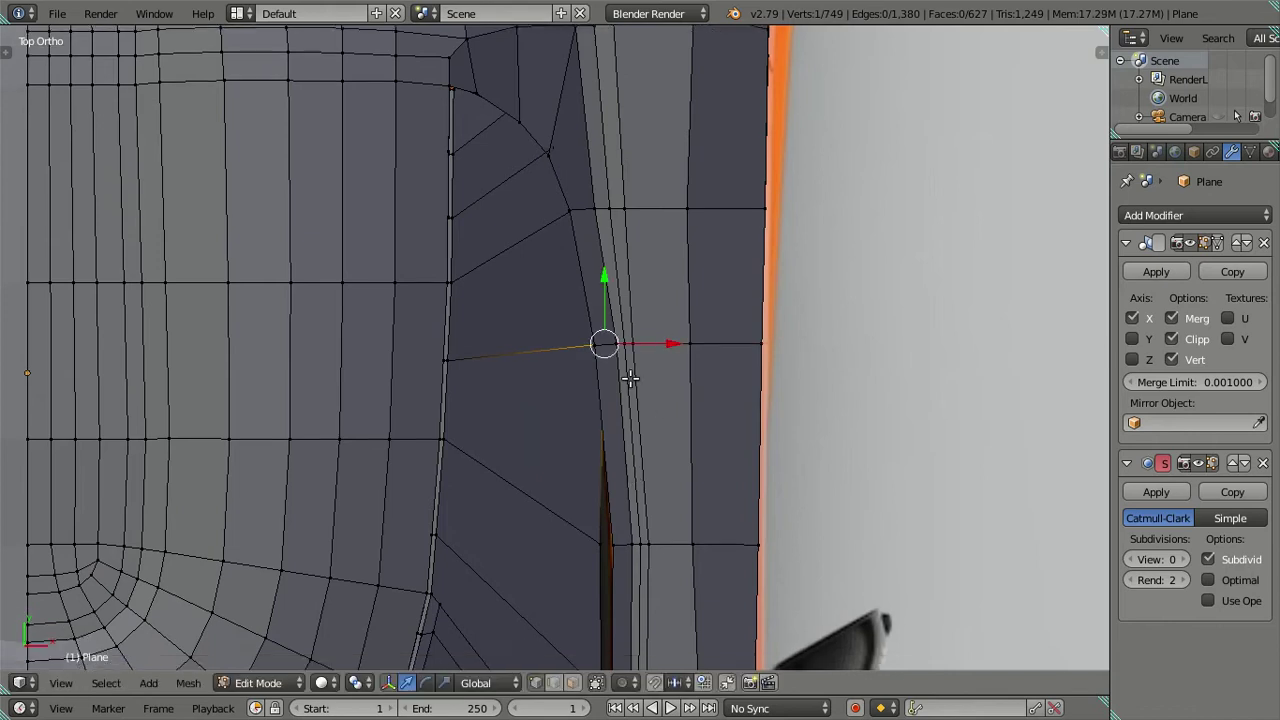
Slide two more vertices further up the recess sideways along X
shift+middle_drag(586, 550, 586, 363)
right_click(598, 371)
key(g)
key(x)
click(660, 371)
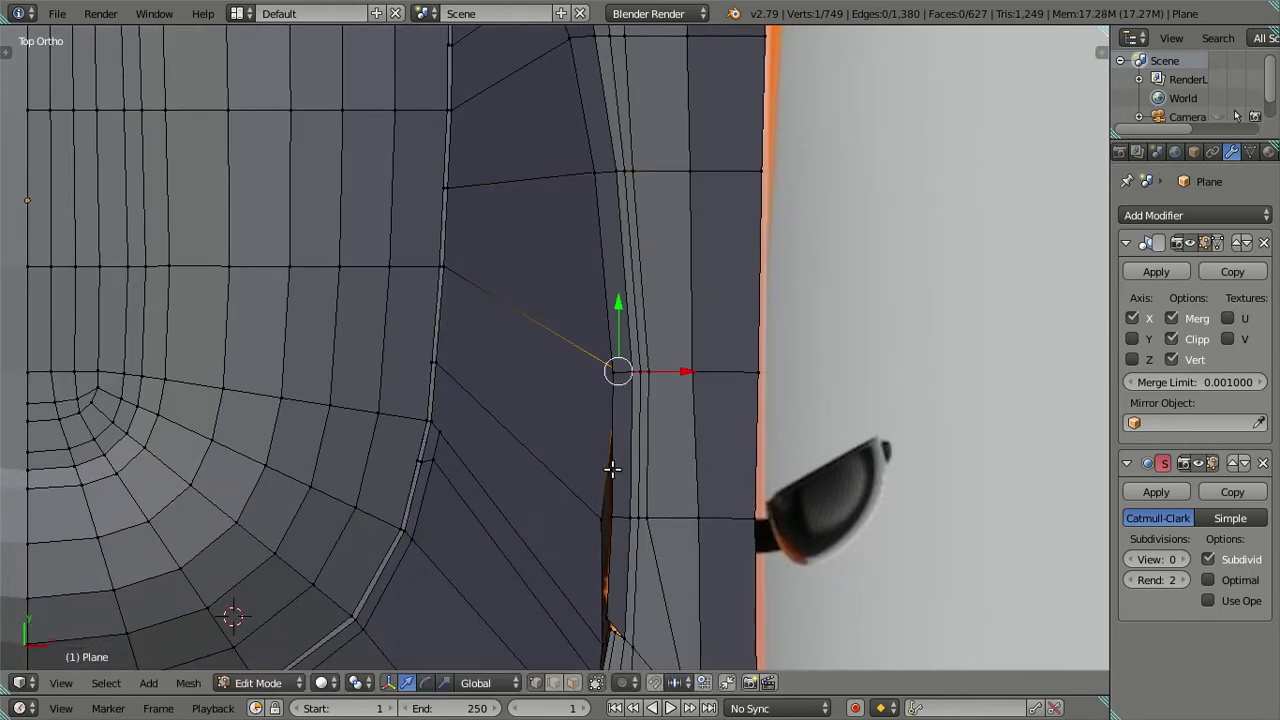
shift+middle_drag(608, 466, 577, 357)
right_click(590, 368)
key(g)
key(x)
click(656, 368)
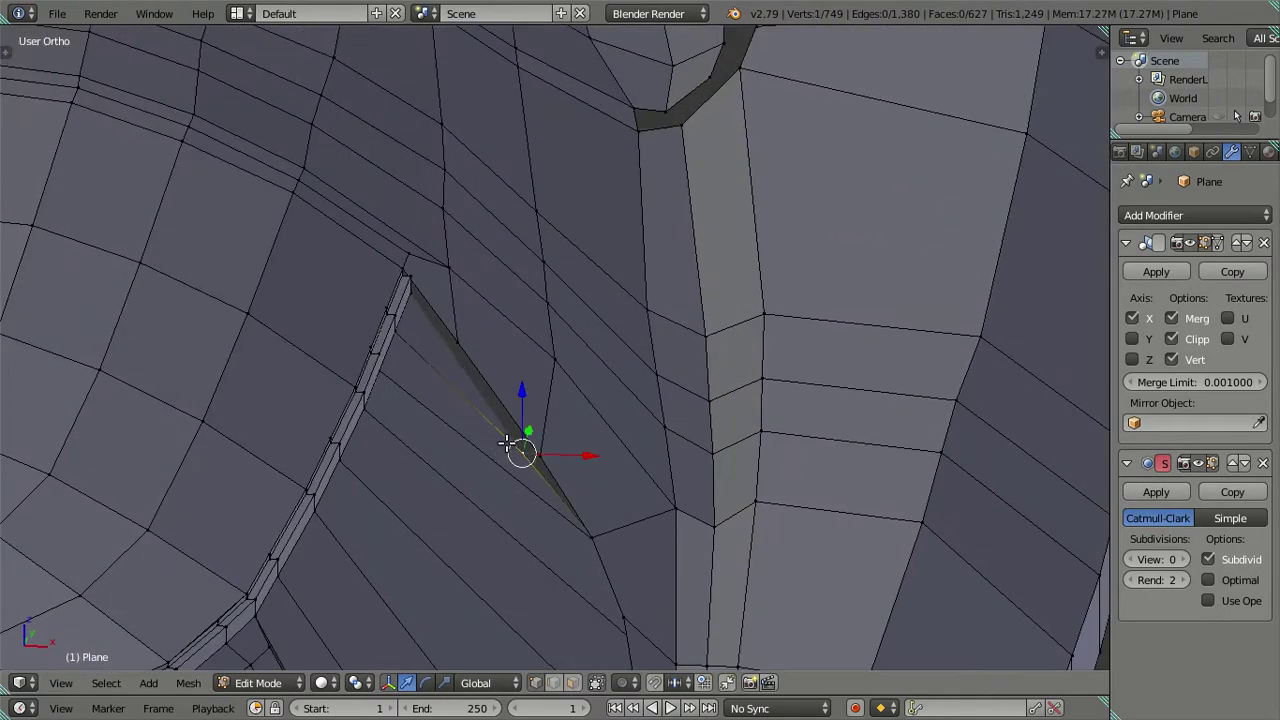
In wireframe, nudge the rear corner and recess-tip vertices slightly along X
key(z)
key(z)
drag(588, 455, 600, 457)
click(609, 455)
key(z)
right_click(445, 341)
mouse_move(520, 344)
mouse_down()
mouse_move(505, 333)
mouse_move(528, 342)
mouse_up()
key(z)
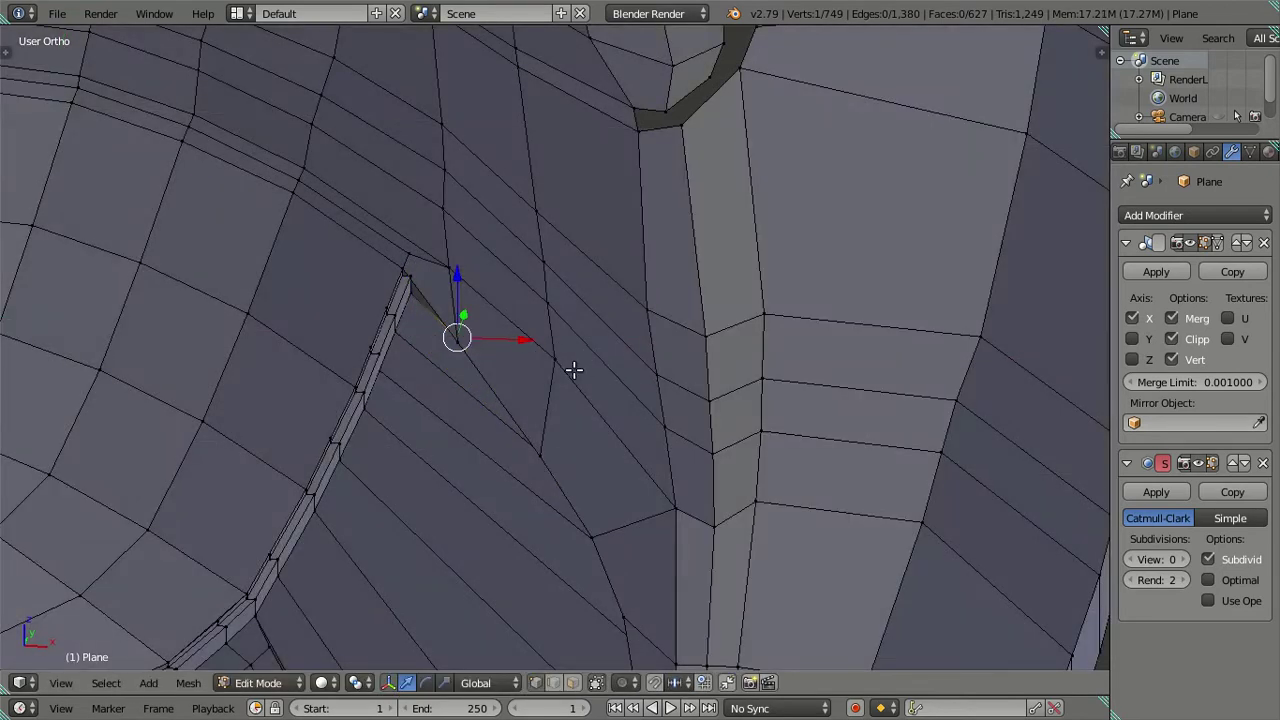
scroll(573, 372, down, 2)
key(a)
scroll(571, 400, down, 2)
scroll(571, 428, down, 4)
Preview the smoothed car body in Object Mode, then return to Edit Mode
scroll(585, 410, up, 2)
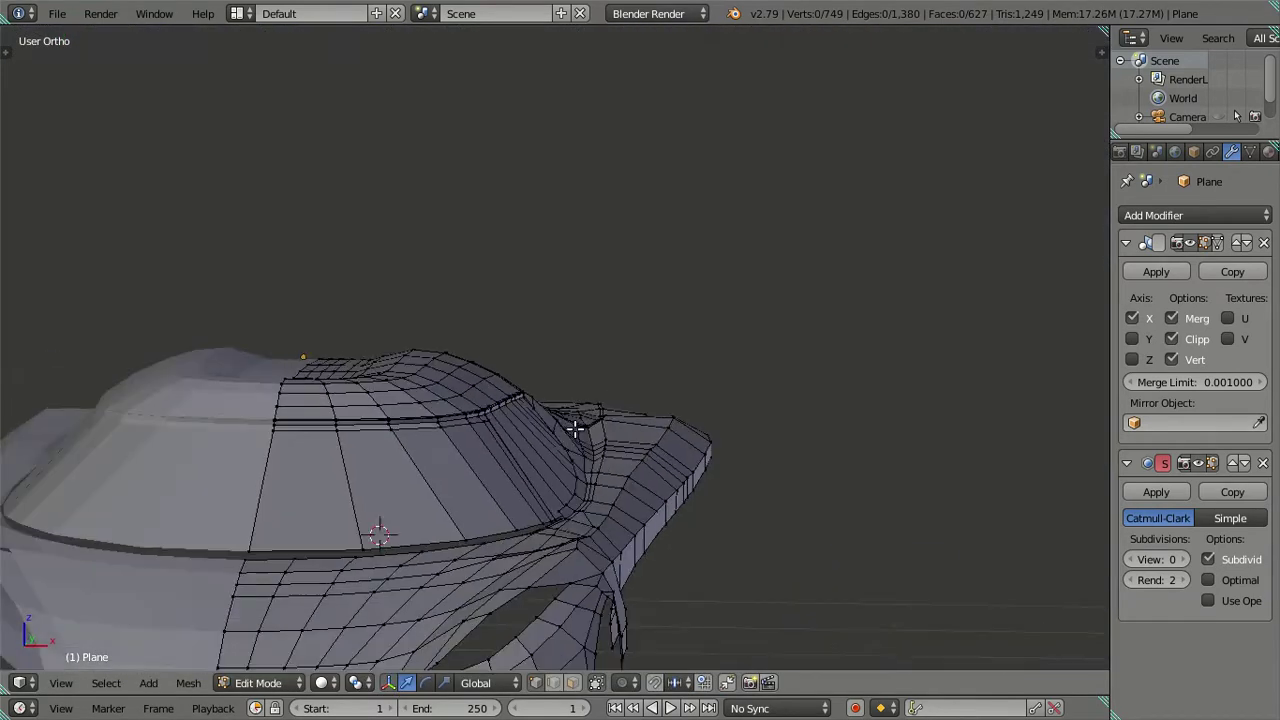
key(Tab)
middle_drag(672, 483, 616, 470)
scroll(496, 500, up, 3)
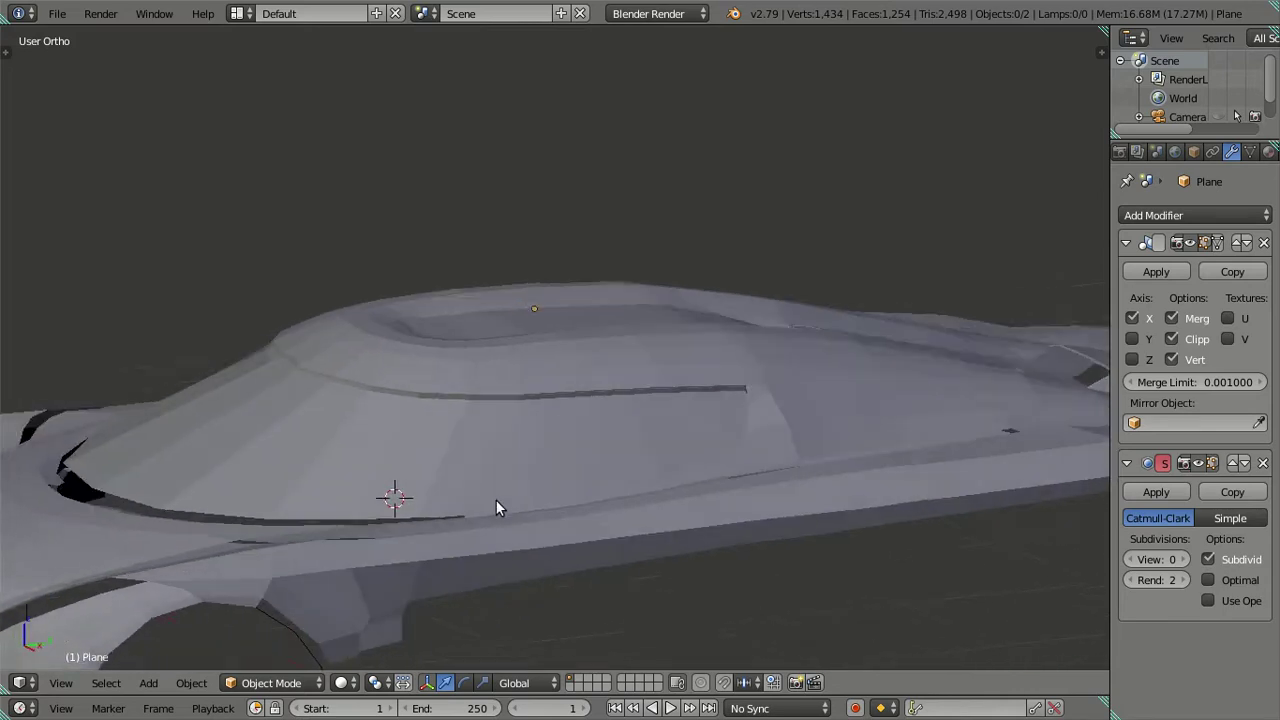
middle_drag(496, 501, 480, 598)
key(z)
scroll(450, 485, up, 1)
scroll(483, 380, up, 2)
scroll(412, 415, up, 1)
key(z)
key(z)
key(Tab)
Extrude a new vertex from the recess's lower edge and view the body from the right
right_click(411, 425)
key(e)
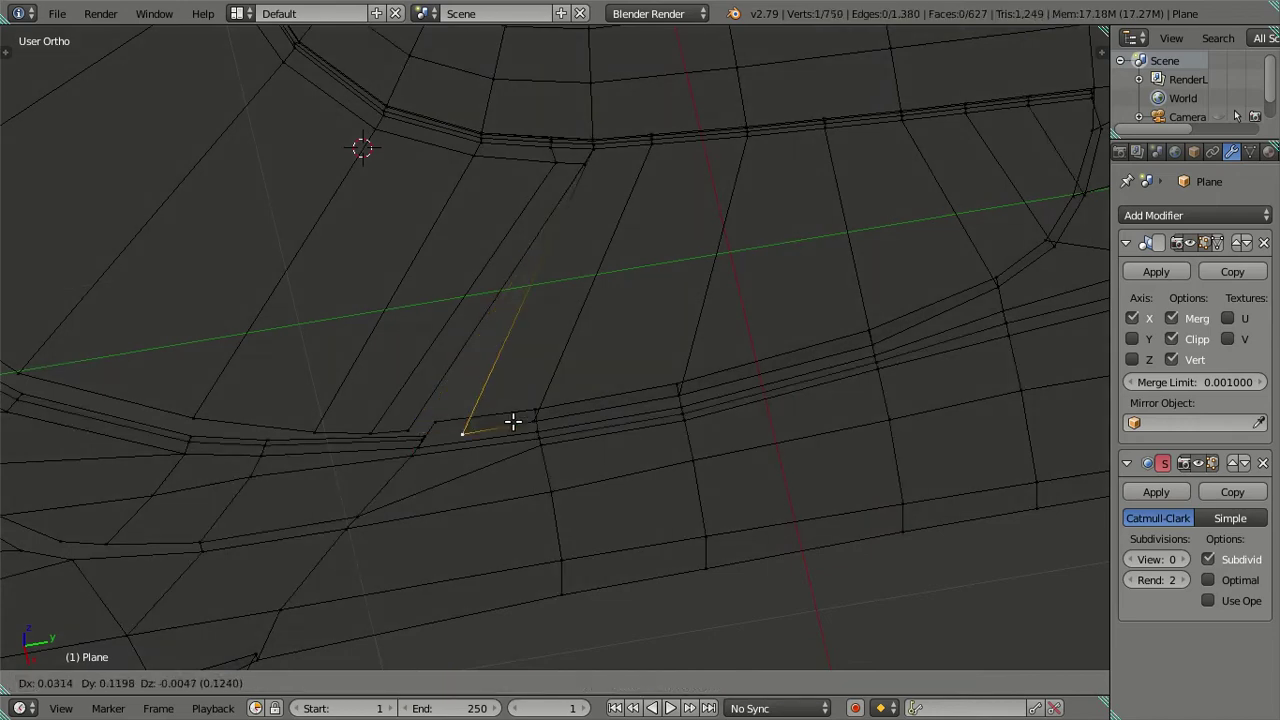
click(511, 423)
key(a)
key(z)
scroll(503, 421, down, 3)
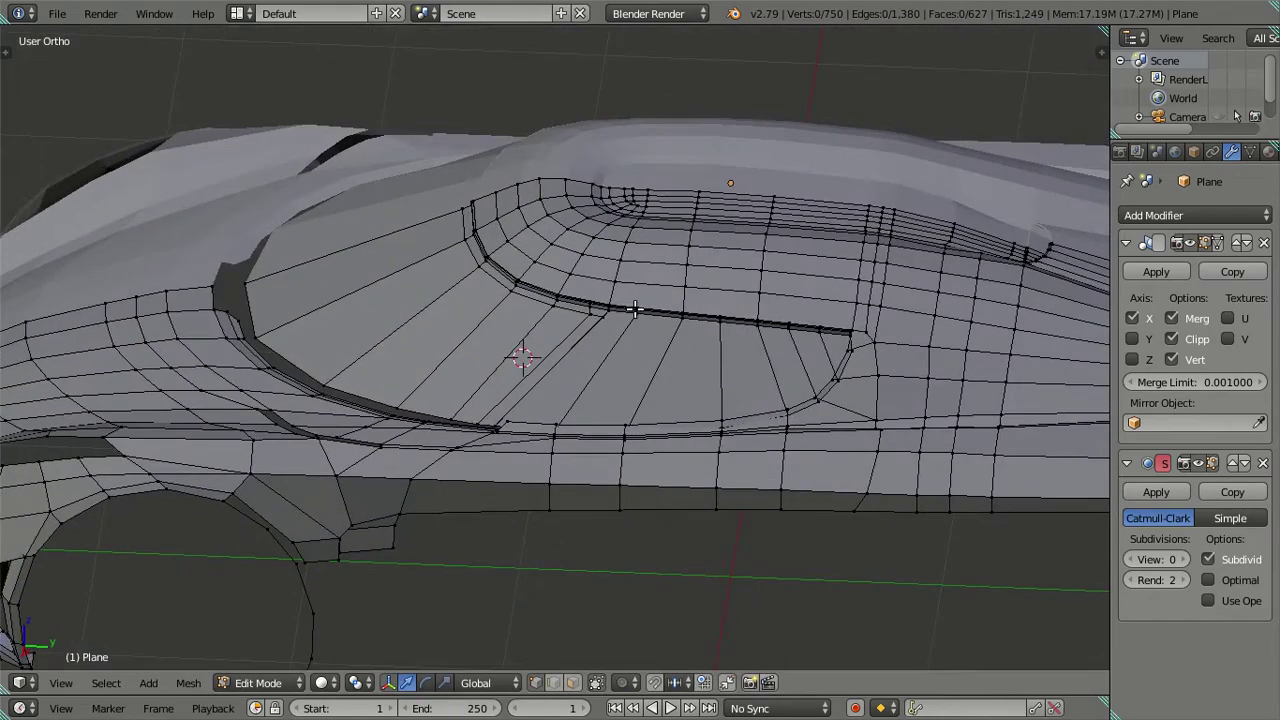
middle_drag(503, 421, 600, 464)
key(KP_3)
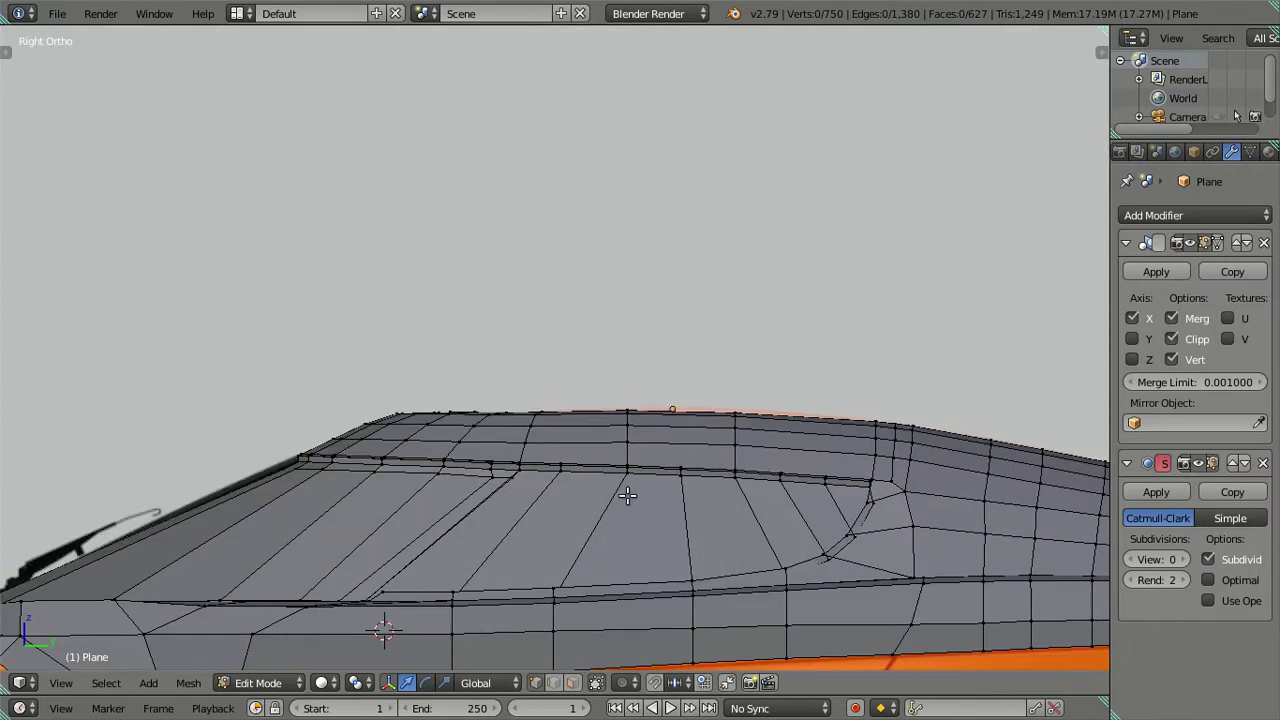
scroll(627, 494, up, 2)
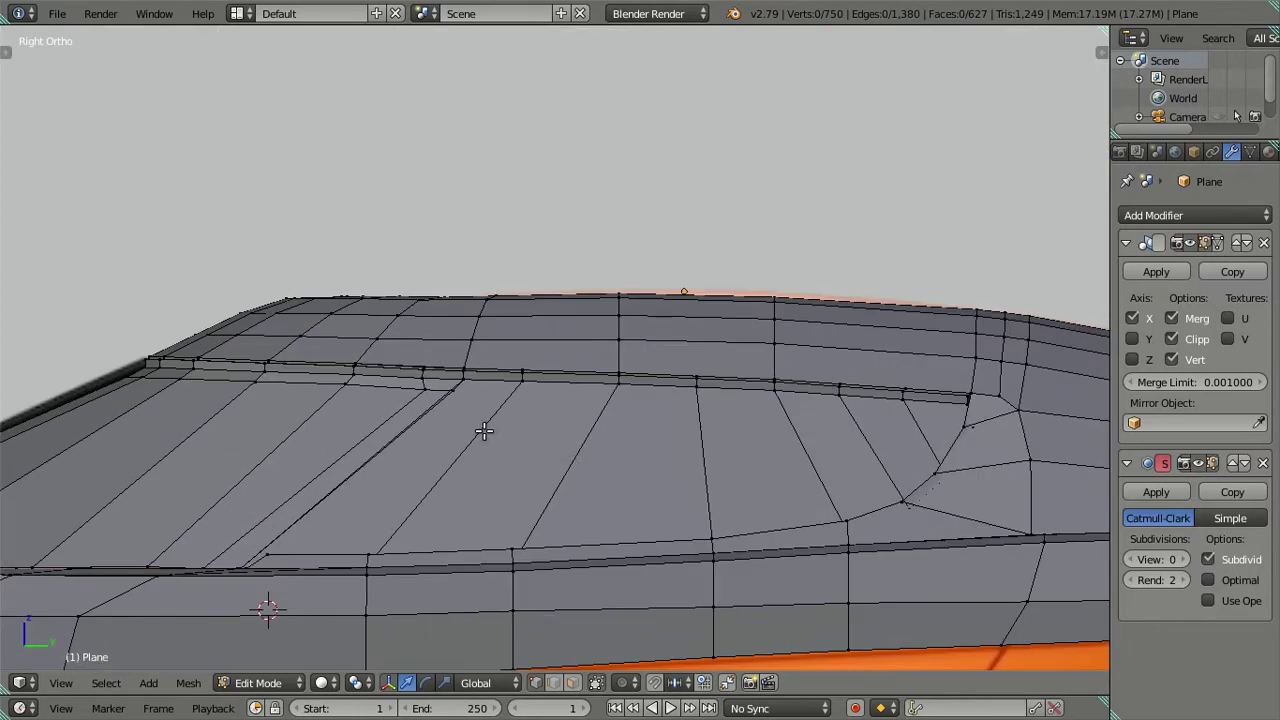
scroll(484, 430, up, 1)
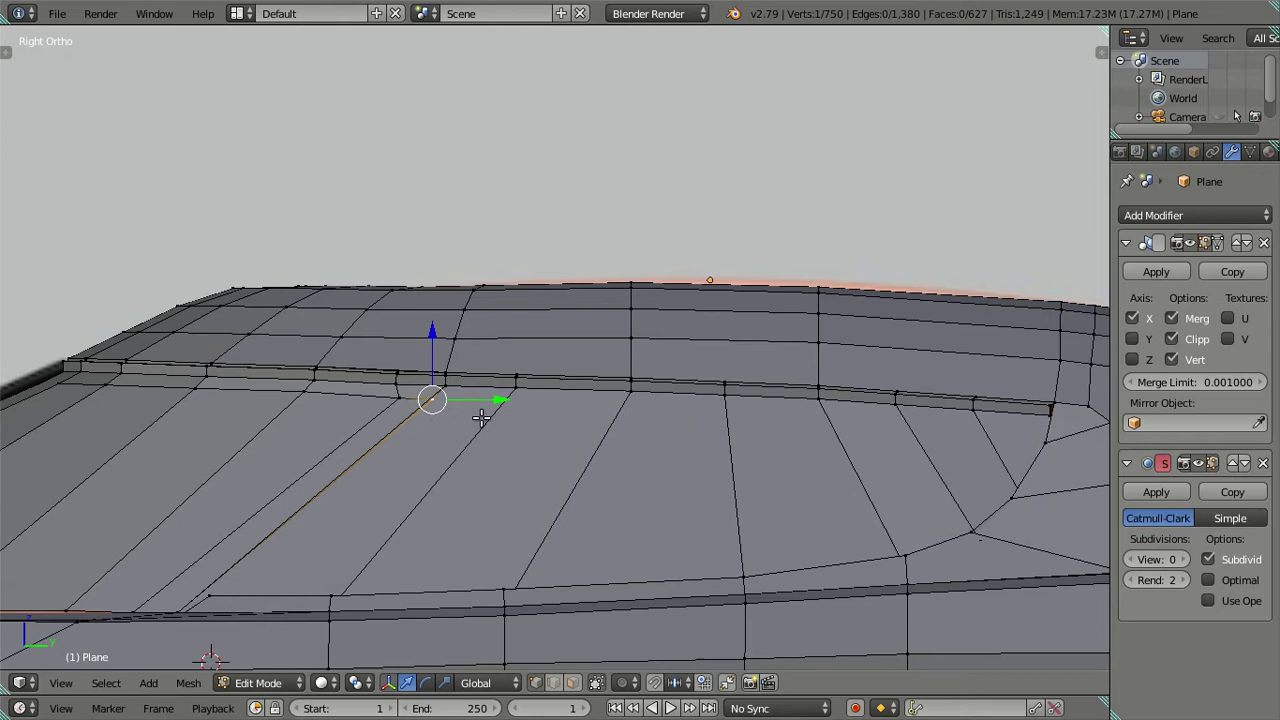
Move the window-corner vertex along Y to line up with the window's upper edge
key(g)
key(Escape)
scroll(477, 433, up, 2)
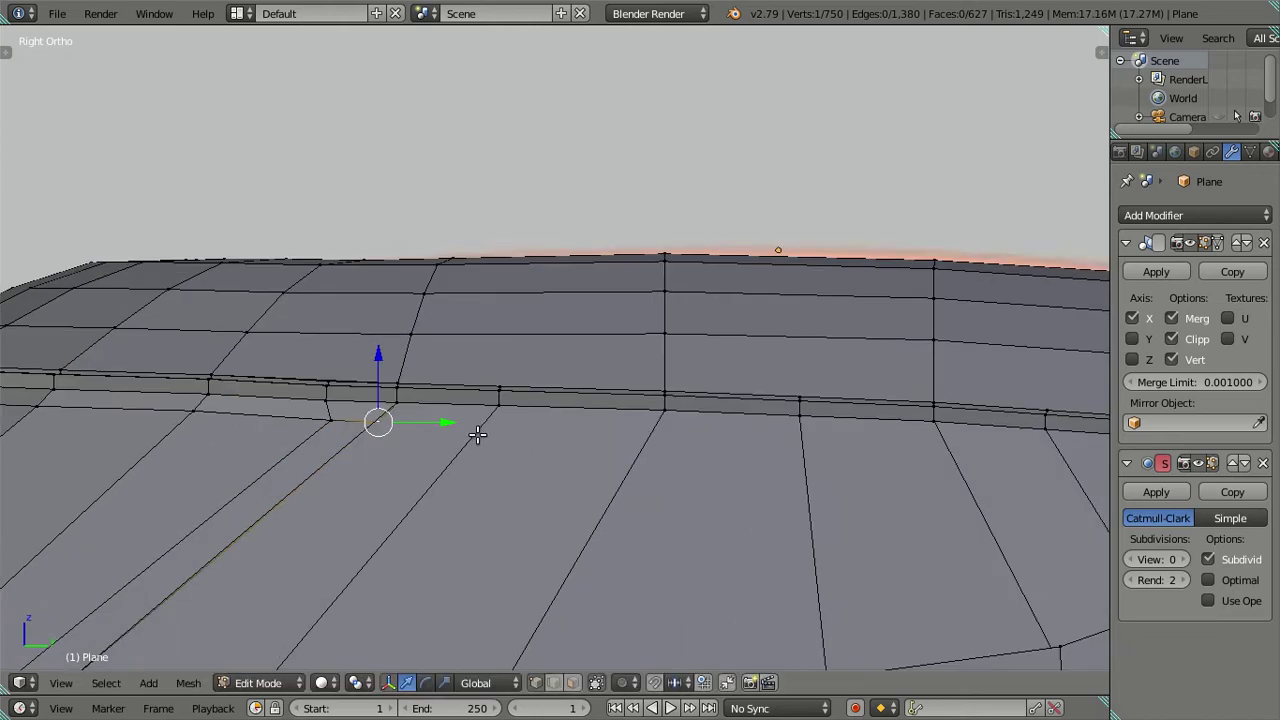
key(z)
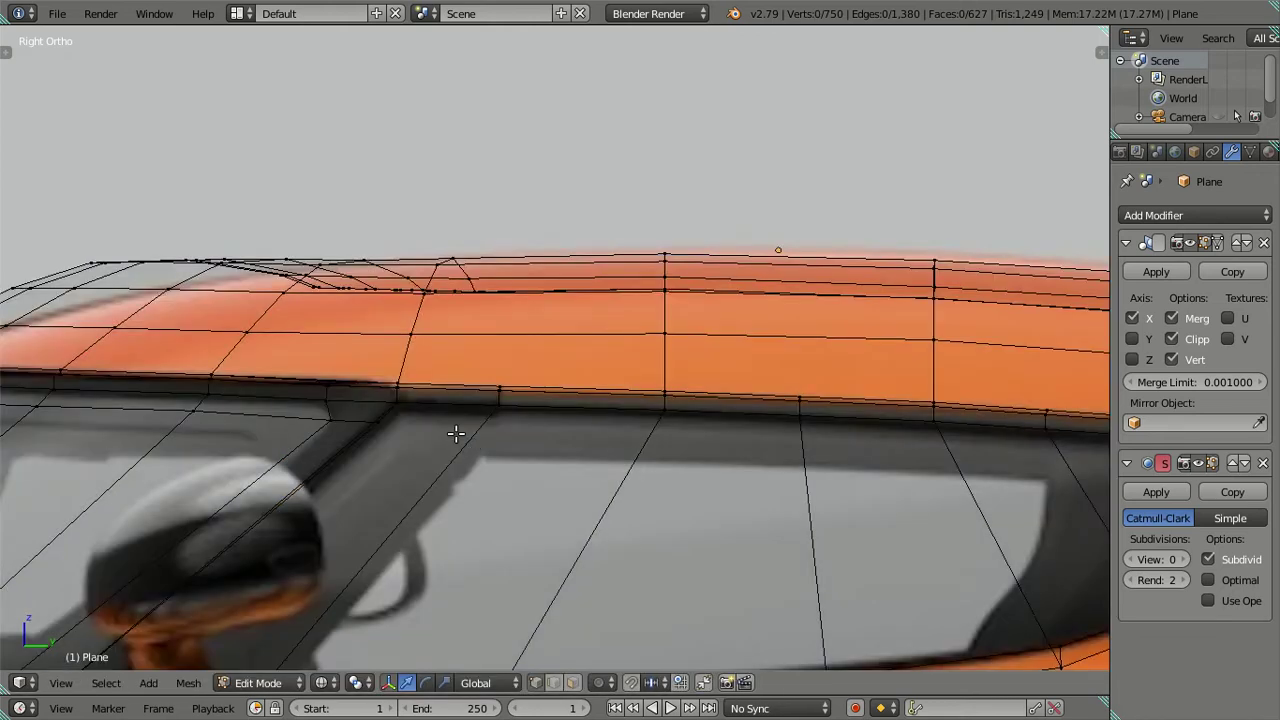
scroll(455, 433, up, 1)
scroll(466, 414, up, 1)
scroll(523, 376, up, 1)
right_click(417, 363)
key(g)
key(y)
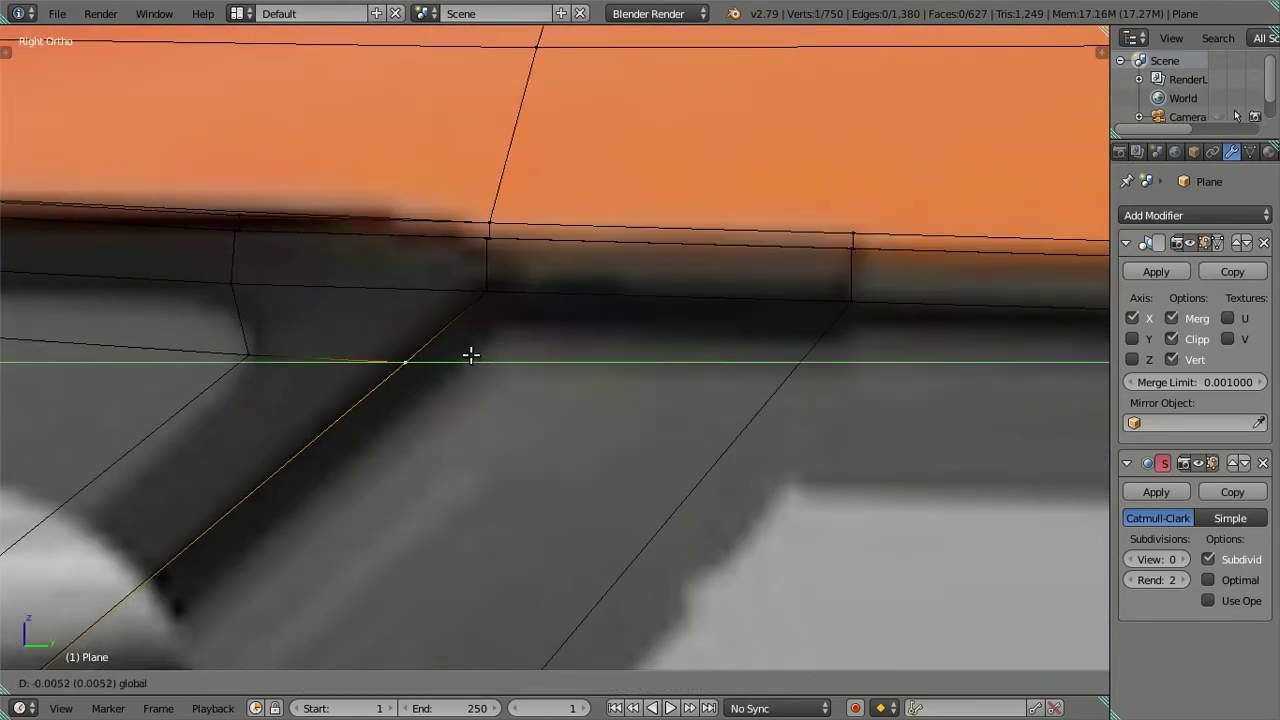
click(471, 355)
Insert an edge loop and slide it just below the roof trim
scroll(530, 355, down, 3)
key(a)
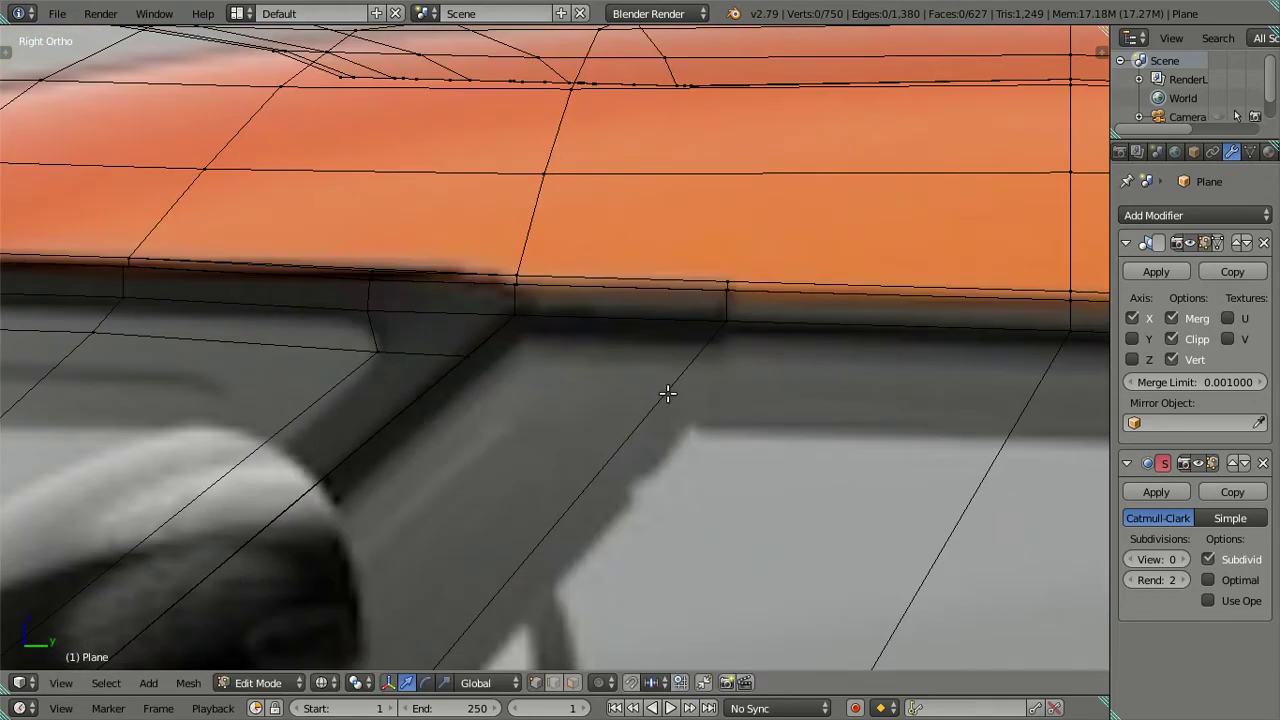
key(ctrl+r)
click(671, 376)
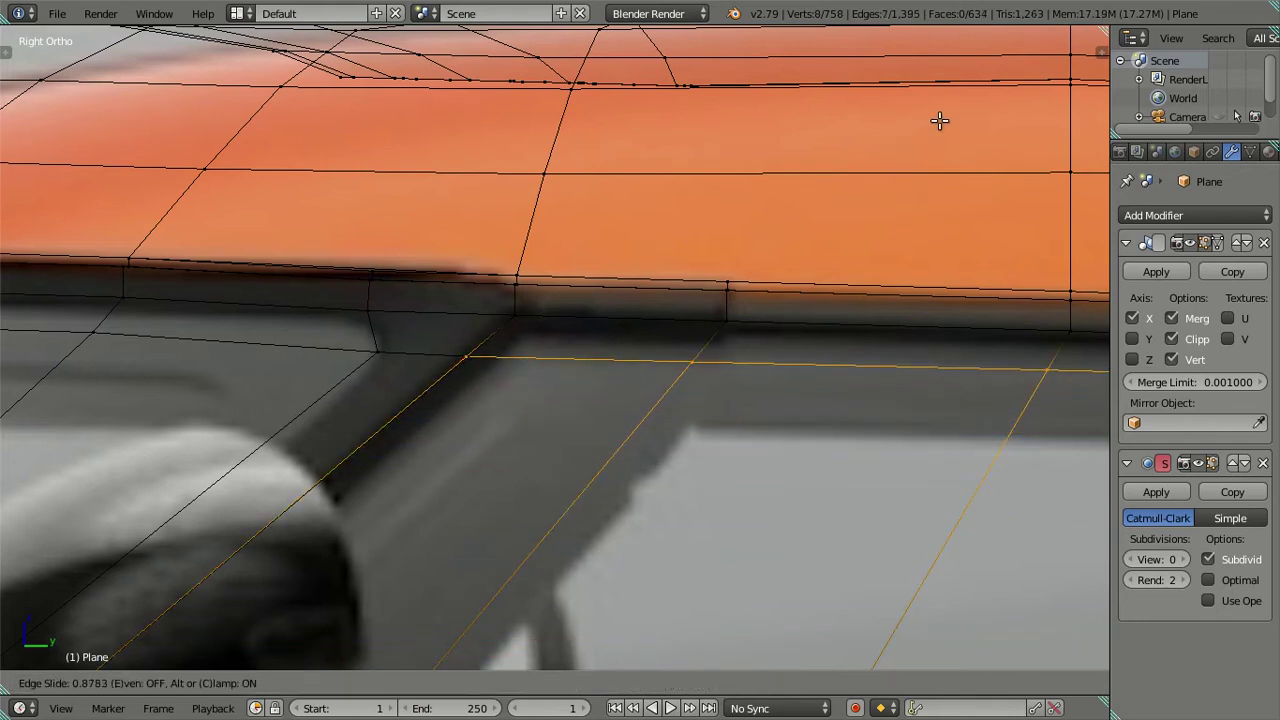
click(939, 120)
scroll(771, 323, down, 3)
scroll(700, 345, down, 3)
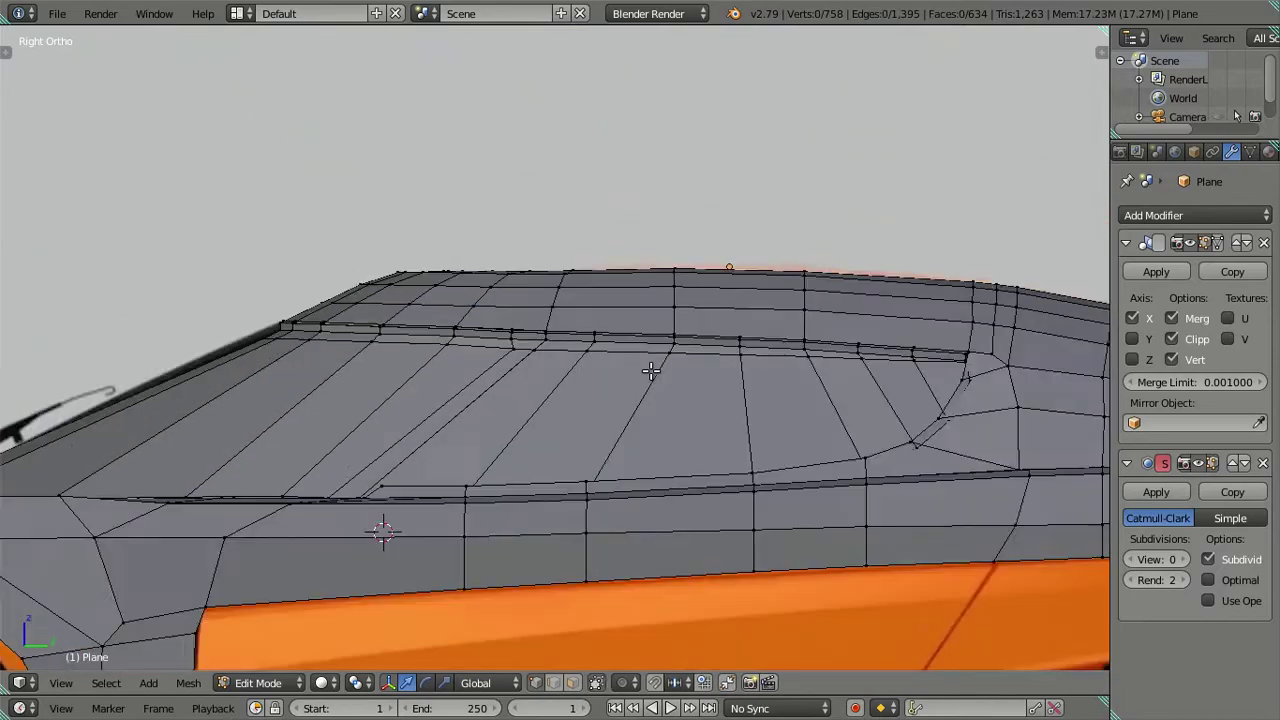
key(a)
Inspect the roof and window in see-through wireframe from the right side view
mouse_move(597, 390)
middle_down()
mouse_move(486, 397)
mouse_move(657, 434)
mouse_move(523, 423)
mouse_move(749, 390)
middle_up()
key(z)
scroll(803, 383, up, 1)
scroll(594, 449, up, 1)
scroll(606, 463, up, 2)
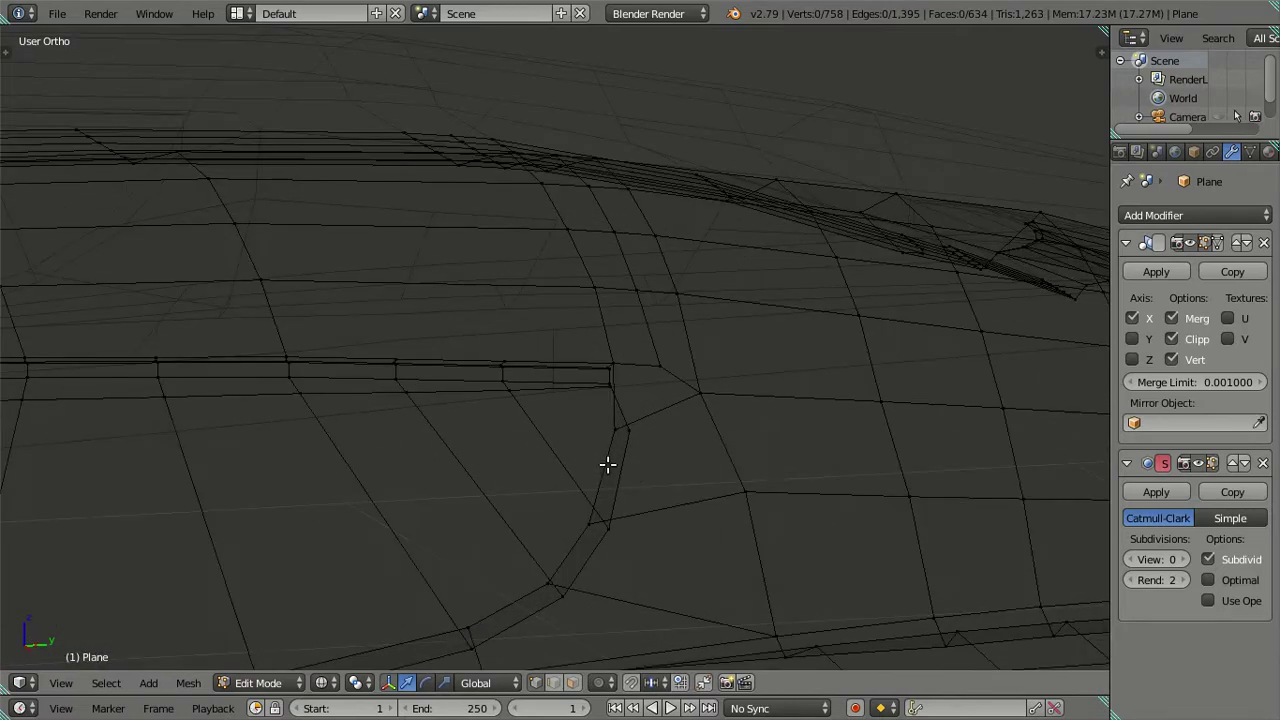
scroll(676, 498, up, 1)
scroll(670, 496, down, 1)
scroll(672, 469, up, 1)
scroll(672, 469, down, 1)
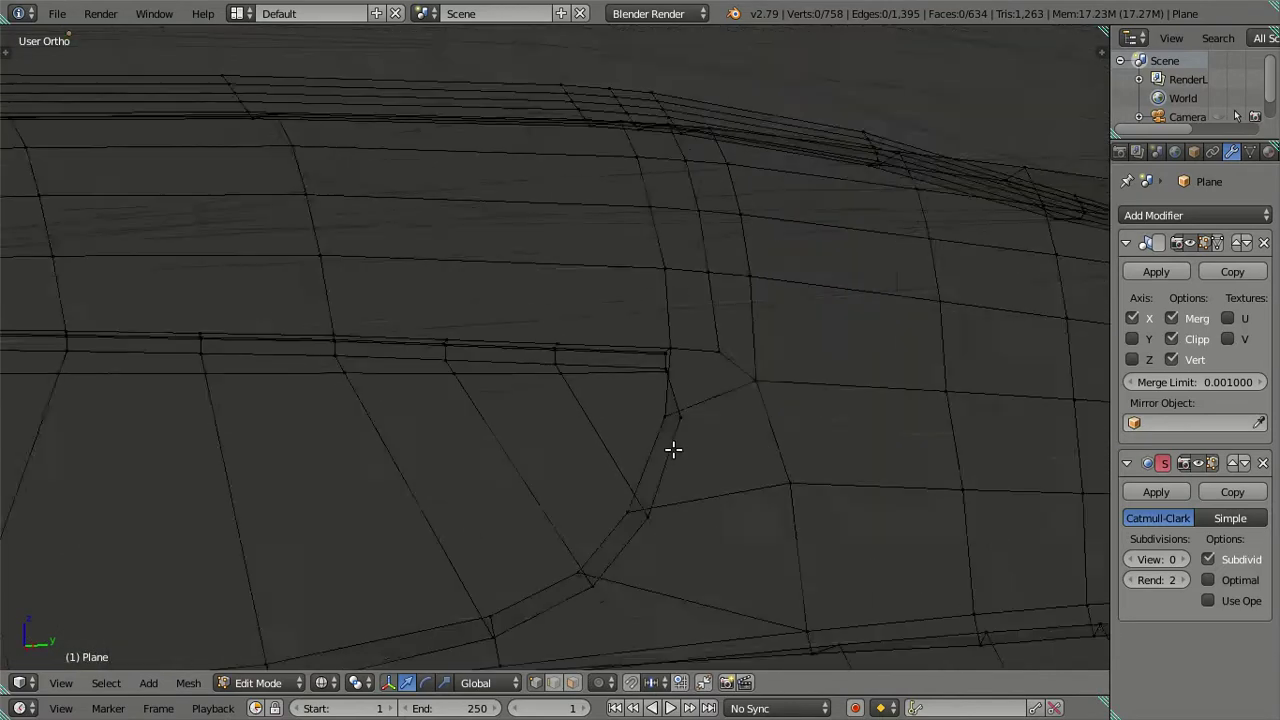
key(KP_3)
scroll(637, 371, up, 2)
scroll(623, 400, up, 1)
Check a vertex near the window's rear corner, return to solid shading and leave Edit Mode
right_click(570, 410)
key(a)
scroll(608, 411, down, 1)
scroll(608, 411, down, 2)
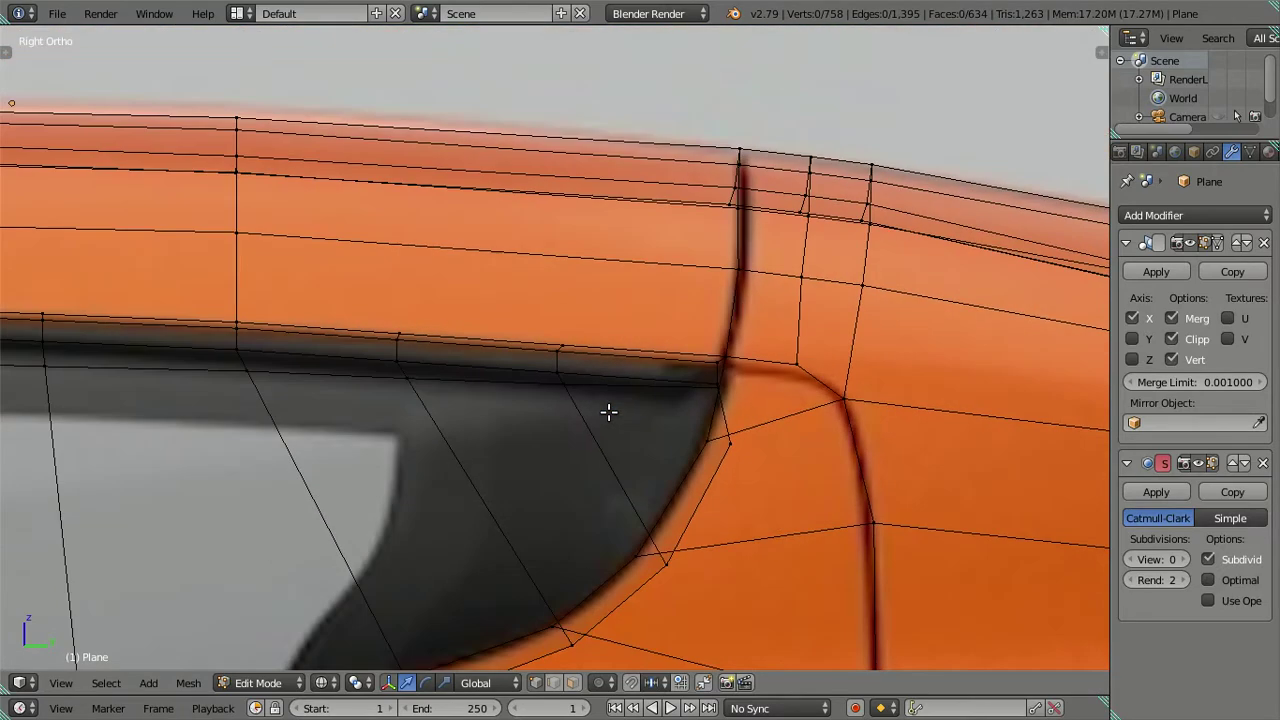
key(z)
scroll(568, 402, down, 1)
scroll(540, 410, down, 2)
scroll(428, 424, down, 2)
mouse_move(428, 424)
middle_down()
mouse_move(207, 422)
mouse_move(597, 434)
mouse_move(690, 345)
mouse_move(609, 436)
mouse_move(582, 435)
mouse_move(558, 371)
mouse_move(564, 341)
mouse_move(597, 345)
middle_up()
key(Tab)
Compare the side window mesh against the orange car in Right Ortho, then resume editing in grey solid shading
key(KP_3)
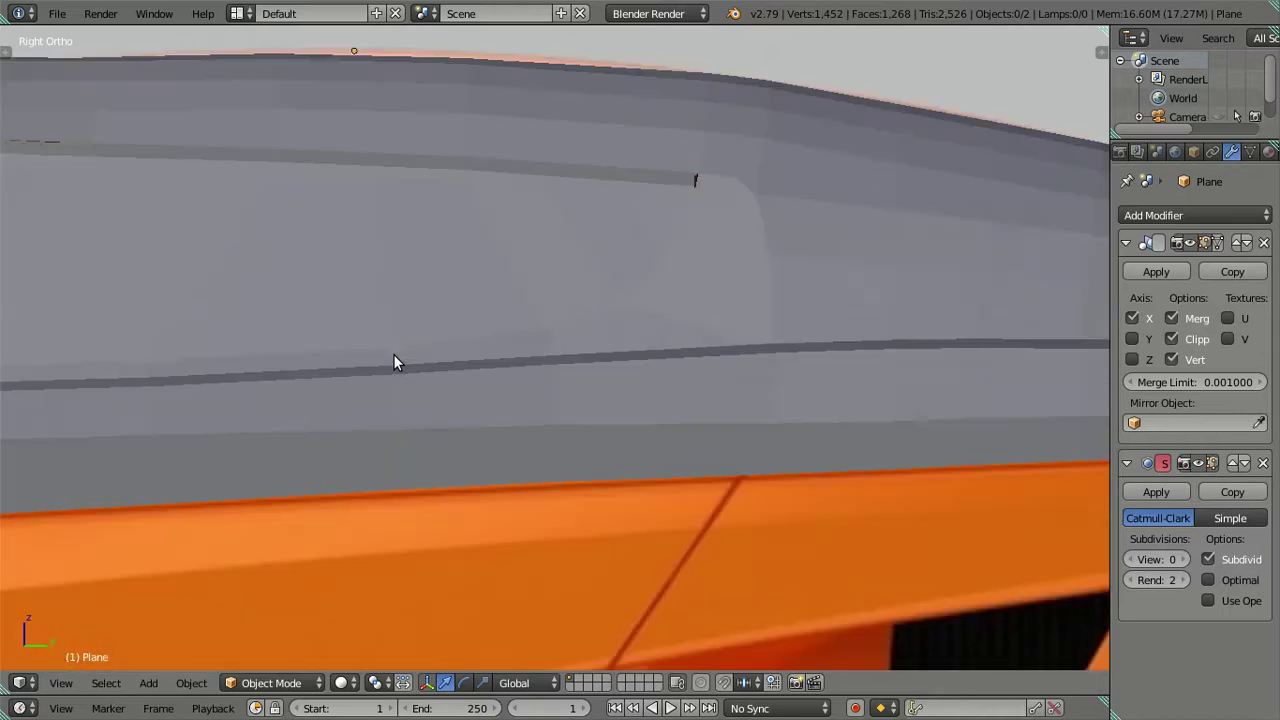
shift+middle_drag(218, 261, 767, 371)
scroll(741, 375, up, 1)
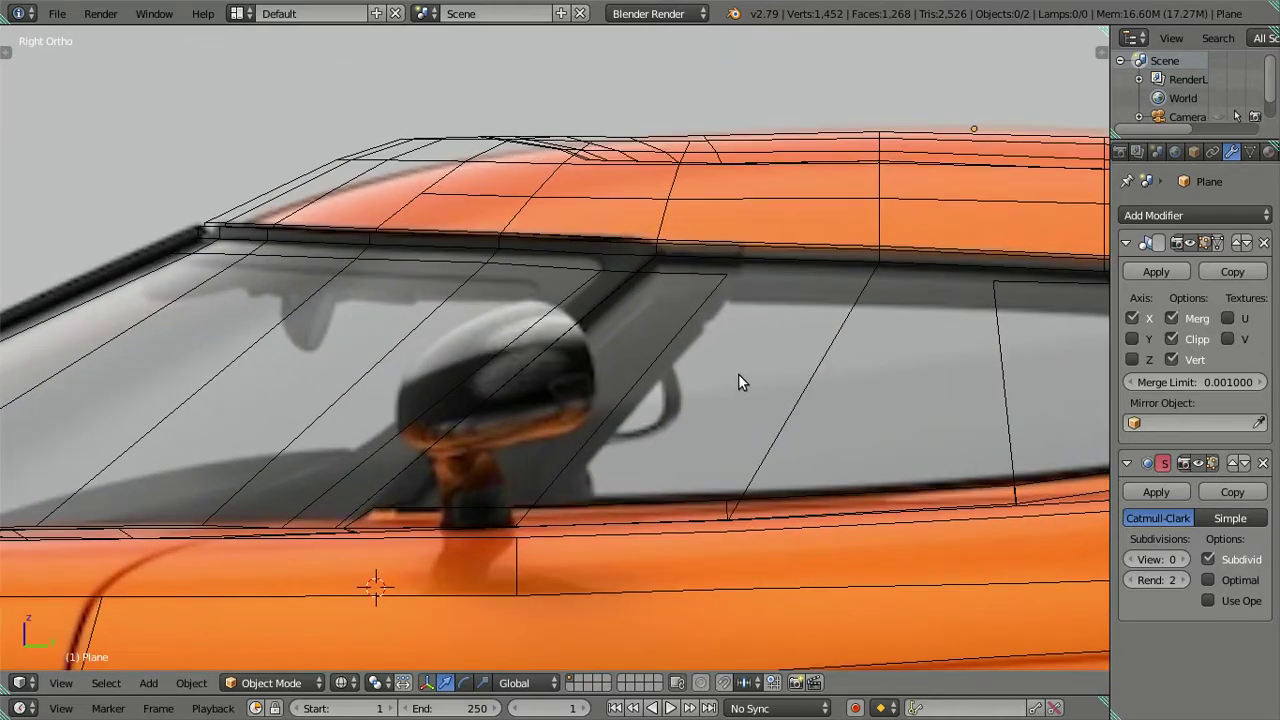
scroll(738, 374, up, 1)
scroll(669, 336, down, 3)
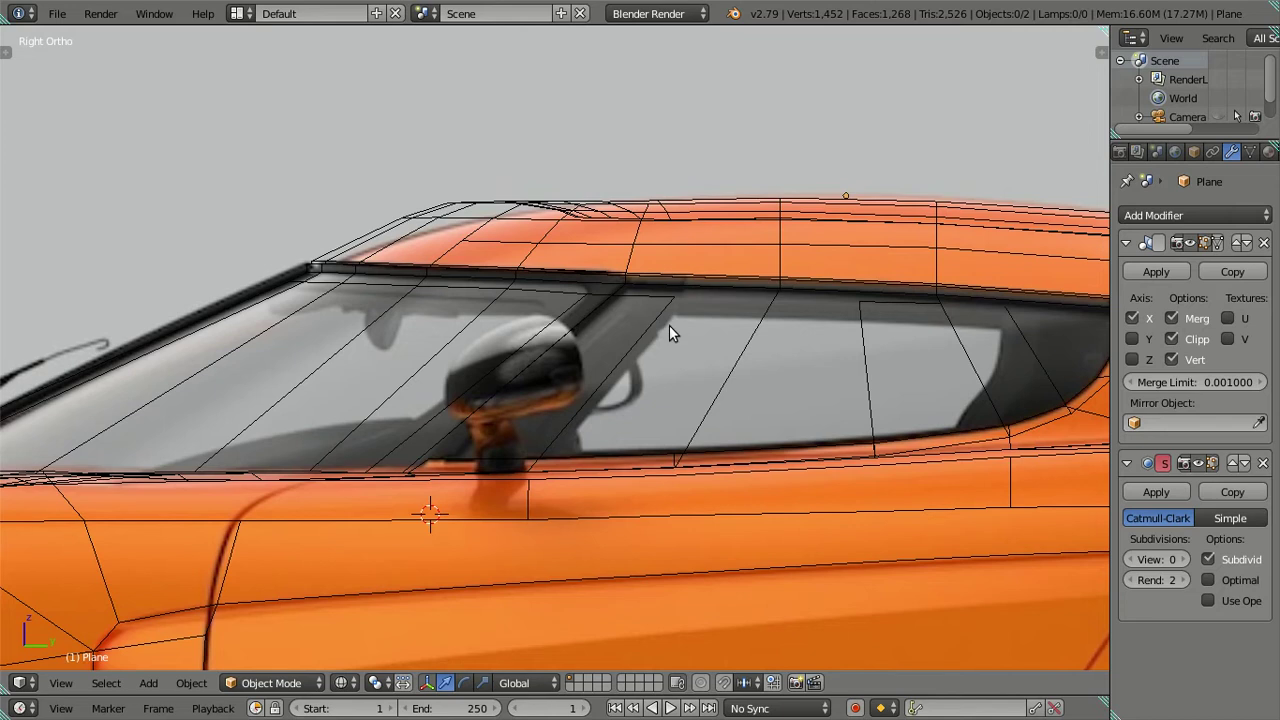
key(Tab)
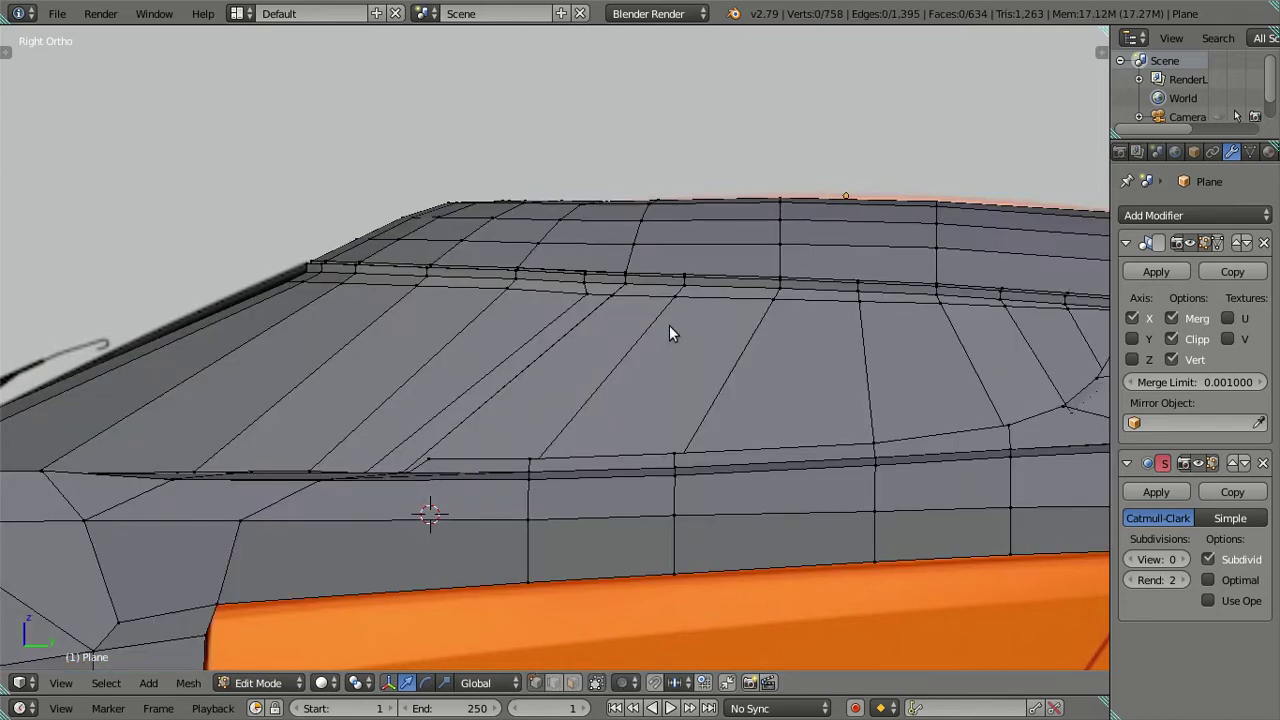
key(Tab)
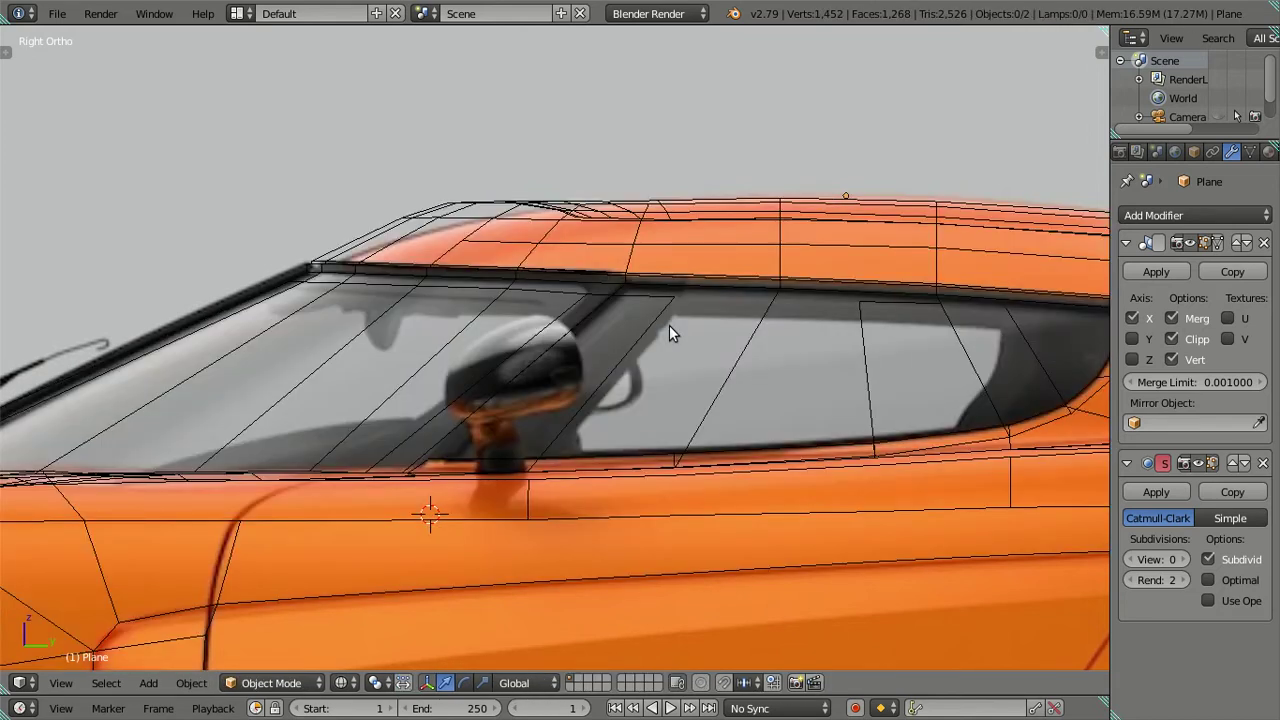
key(alt+z)
key(alt+z)
key(alt+z)
mouse_move(611, 314)
middle_down()
mouse_move(737, 331)
mouse_move(786, 320)
mouse_move(789, 343)
mouse_move(713, 355)
middle_up()
key(Tab)
scroll(695, 333, up, 1)
scroll(629, 320, up, 1)
In face mode, select the row of panel faces and thin strip faces below the trim groove
scroll(609, 331, up, 1)
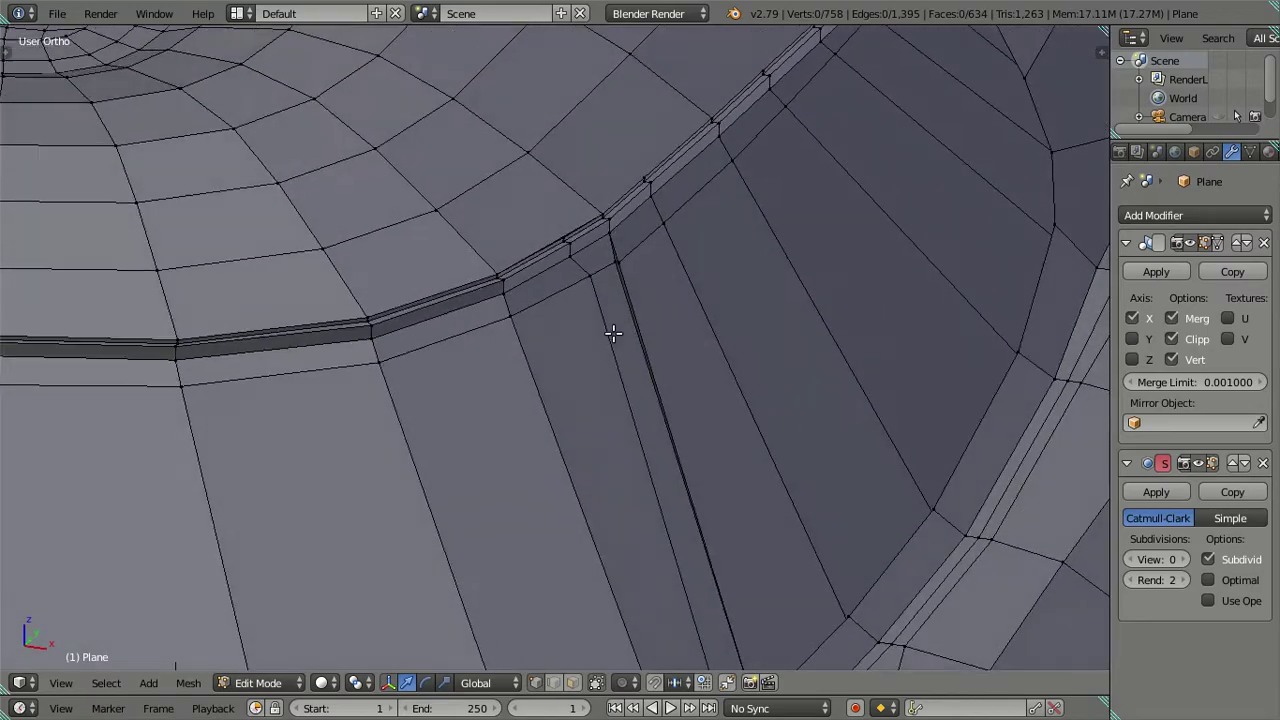
scroll(621, 317, up, 1)
mouse_move(621, 317)
middle_down()
mouse_move(669, 337)
mouse_move(666, 303)
mouse_move(600, 303)
mouse_move(600, 286)
mouse_move(580, 303)
mouse_move(609, 286)
mouse_move(658, 292)
mouse_move(574, 340)
mouse_move(529, 266)
mouse_move(566, 314)
mouse_move(613, 285)
middle_up()
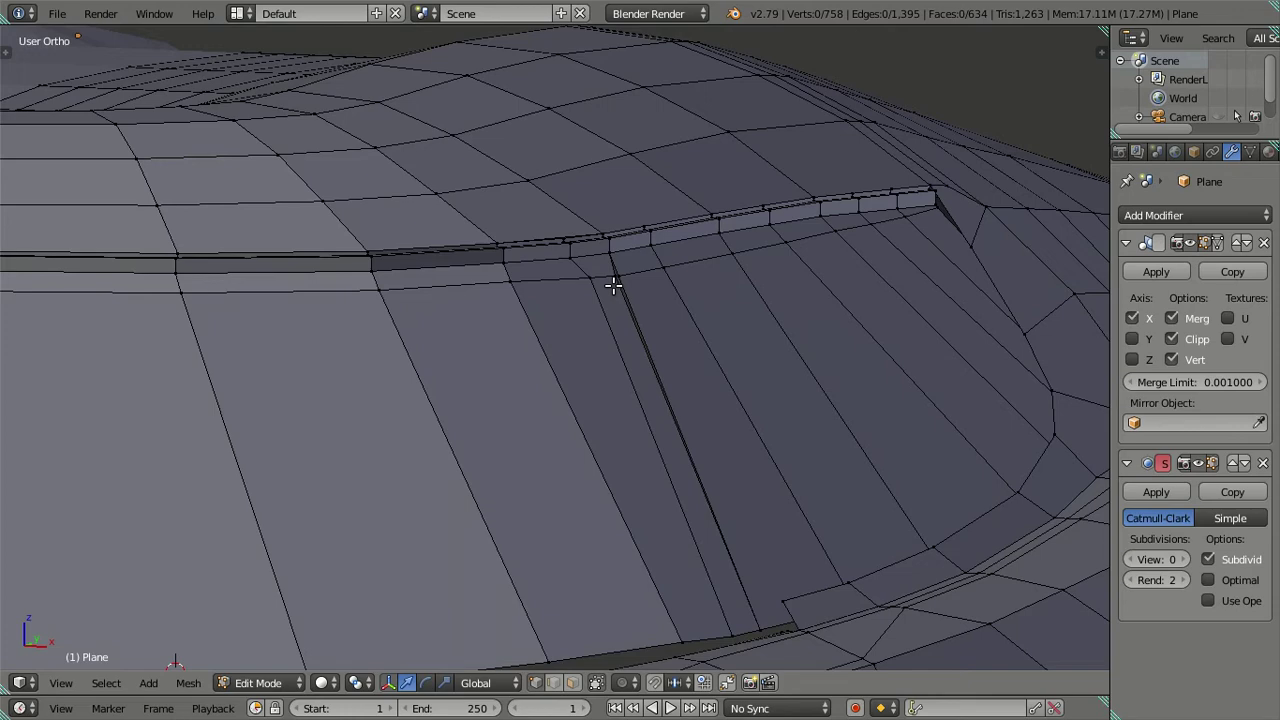
mouse_move(613, 285)
middle_down()
mouse_move(657, 300)
mouse_move(606, 274)
mouse_move(537, 340)
mouse_move(560, 403)
mouse_move(531, 412)
mouse_move(604, 620)
middle_up()
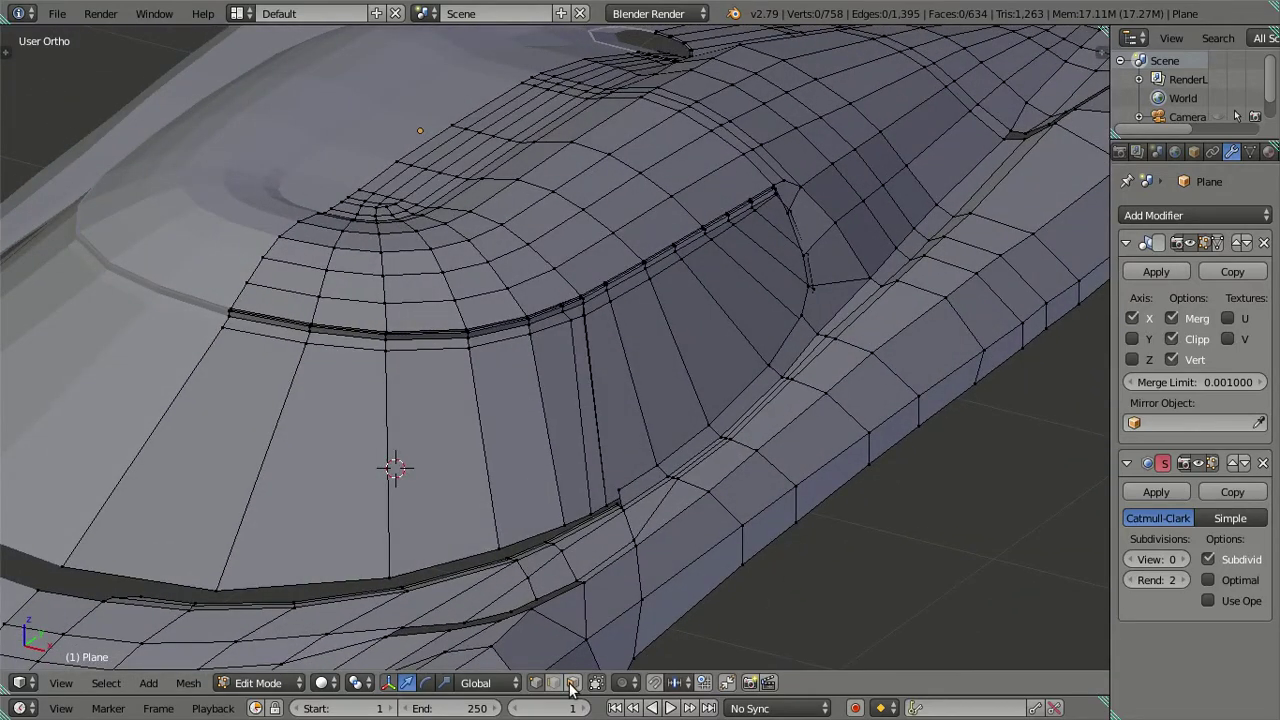
click(572, 683)
middle_drag(570, 580, 566, 480)
right_click(560, 450)
ctrl+right_click(166, 337)
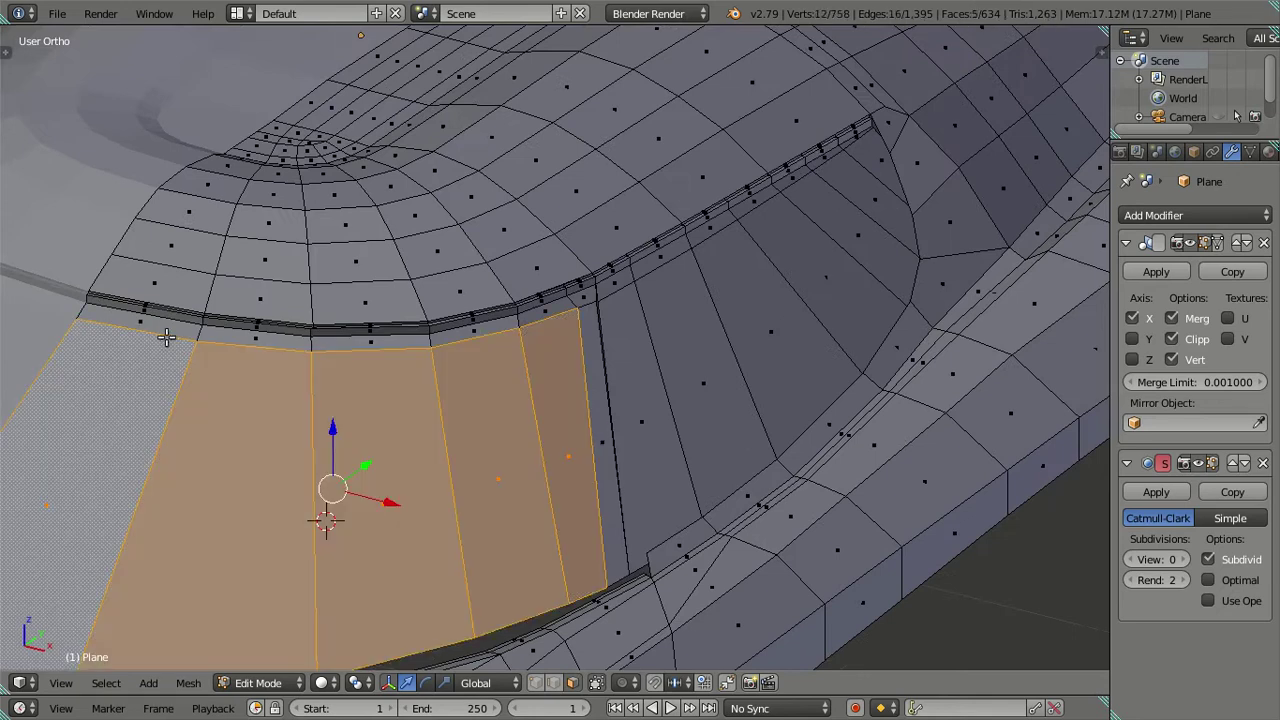
shift+right_click(185, 330)
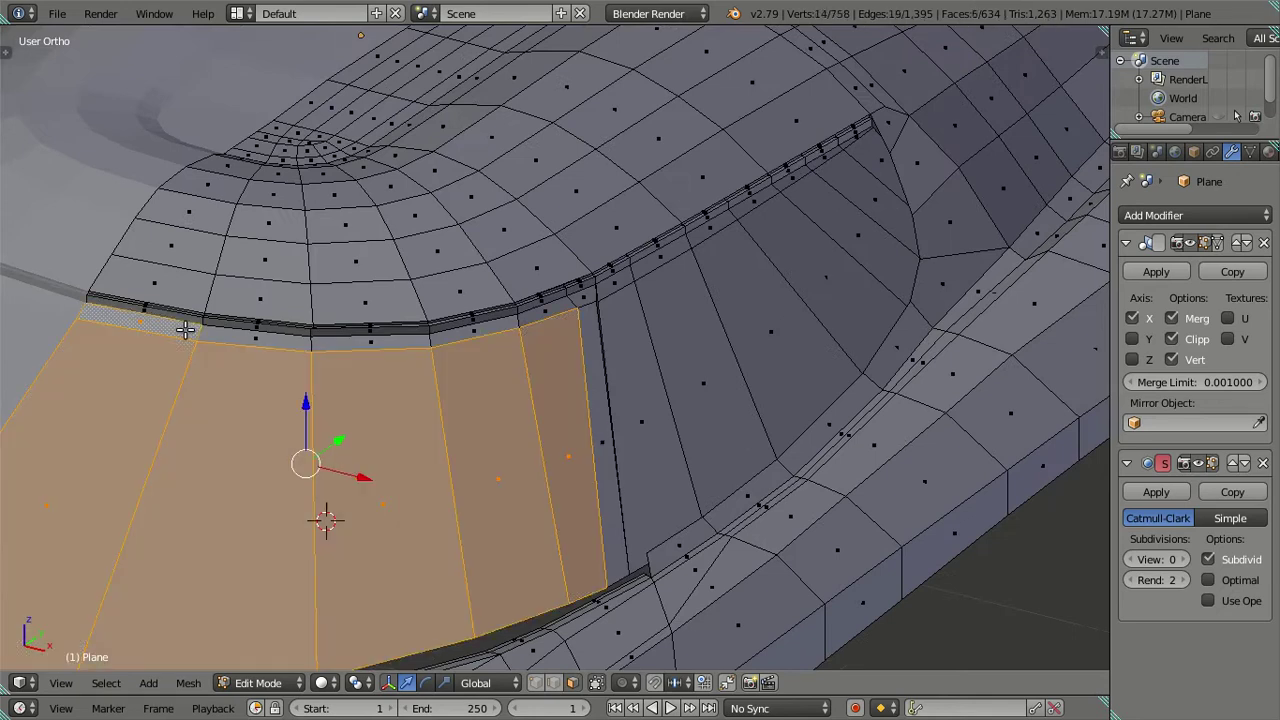
ctrl+right_click(550, 311)
Extrude the selected panel in place and nudge it slightly along X and Y
middle_drag(541, 337, 671, 377)
click(535, 683)
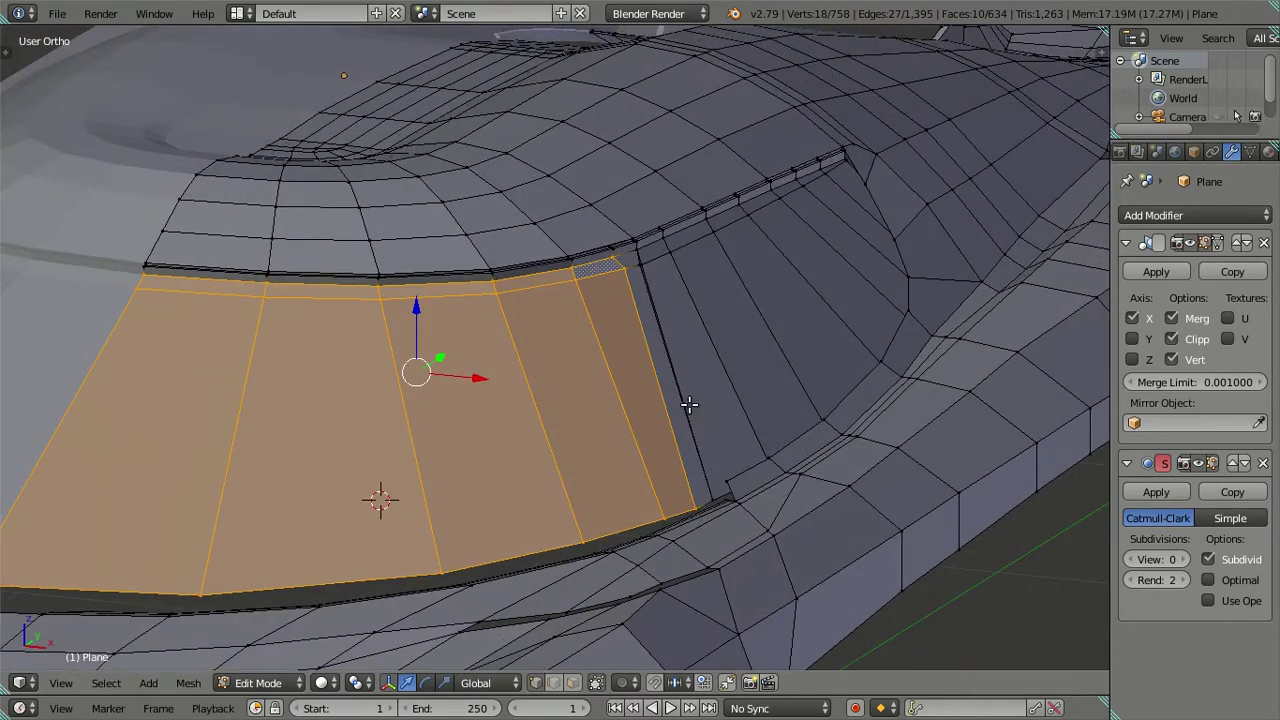
scroll(689, 404, up, 1)
key(e)
key(Escape)
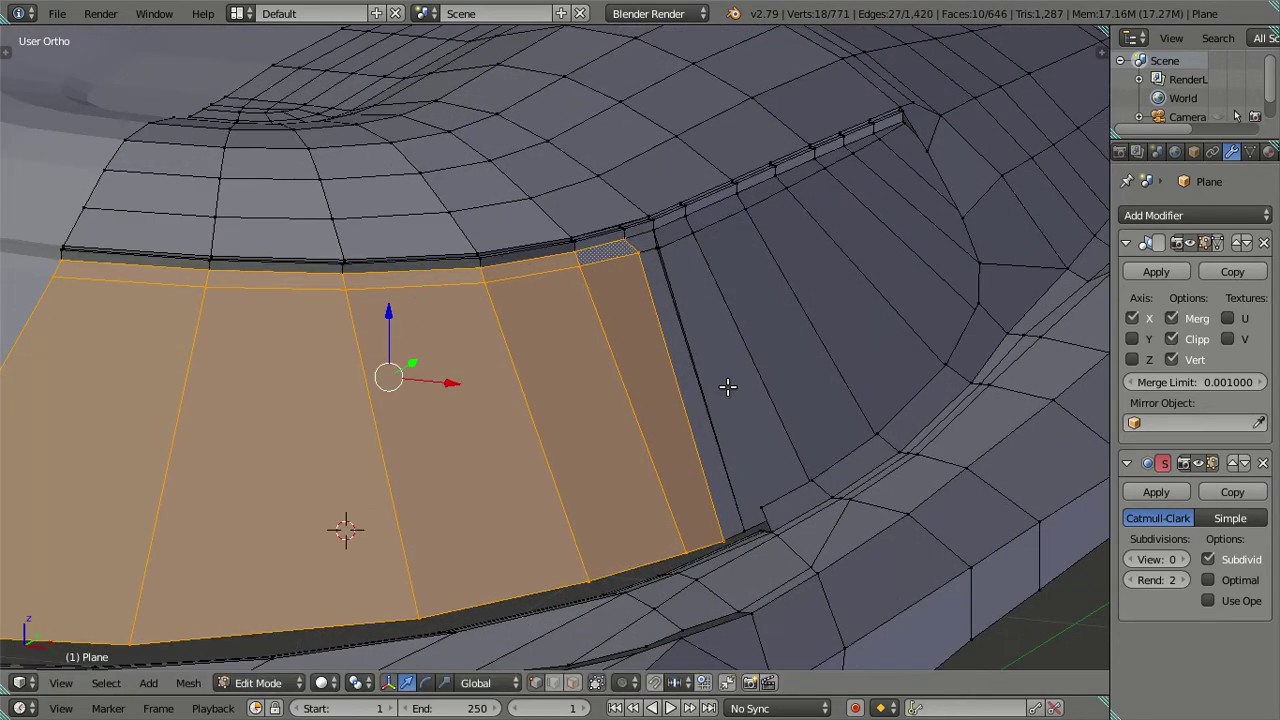
middle_drag(508, 396, 557, 389)
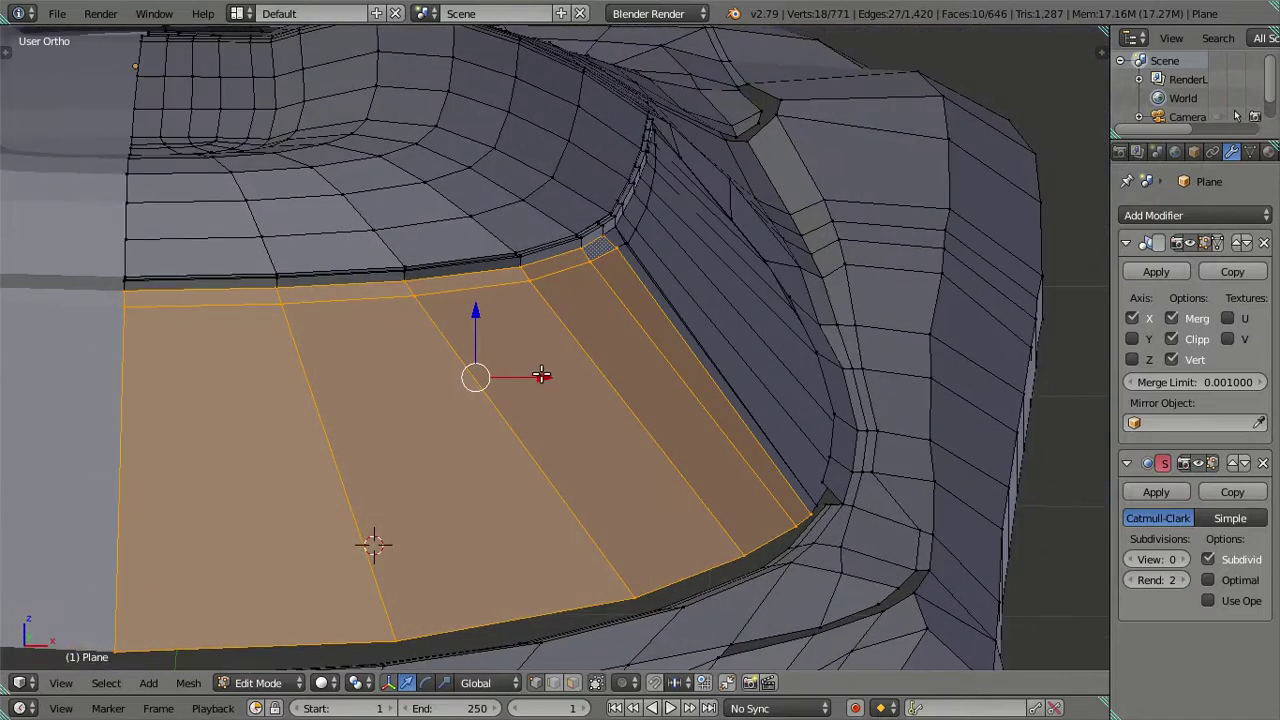
drag(541, 375, 537, 375)
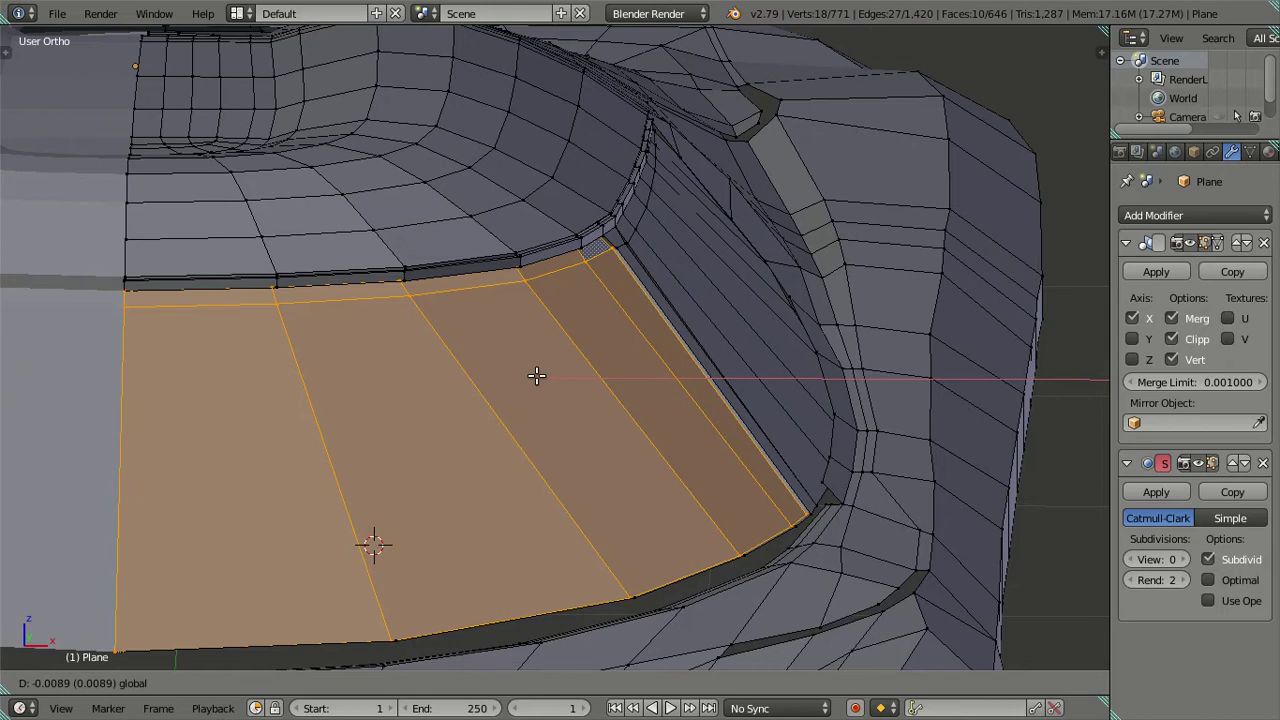
drag(537, 375, 537, 375)
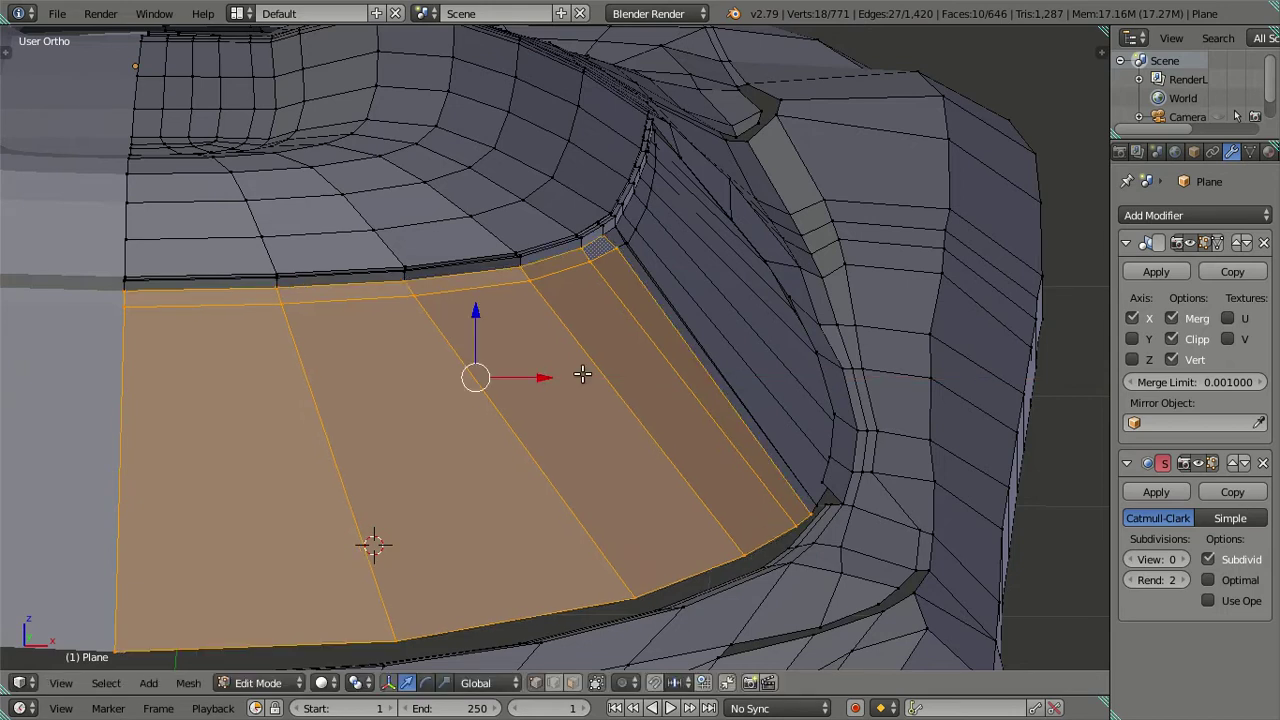
mouse_move(571, 394)
middle_down()
mouse_move(429, 423)
mouse_move(368, 316)
middle_up()
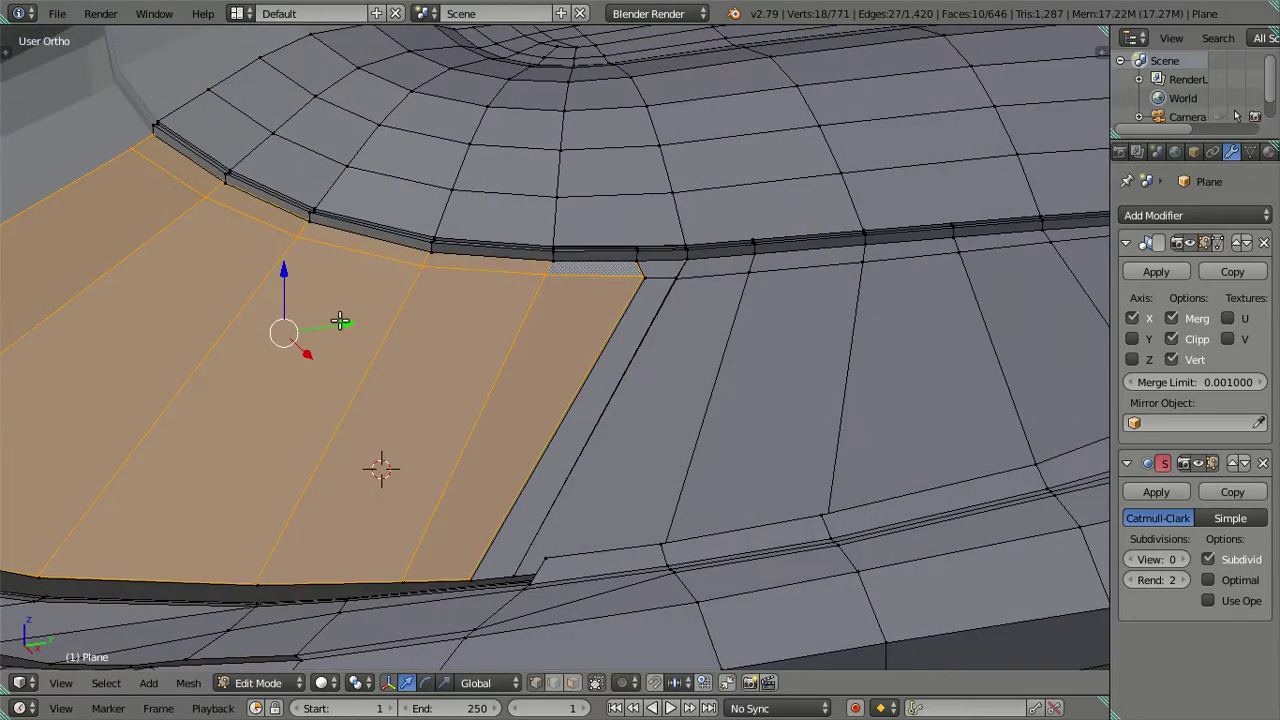
drag(340, 321, 345, 324)
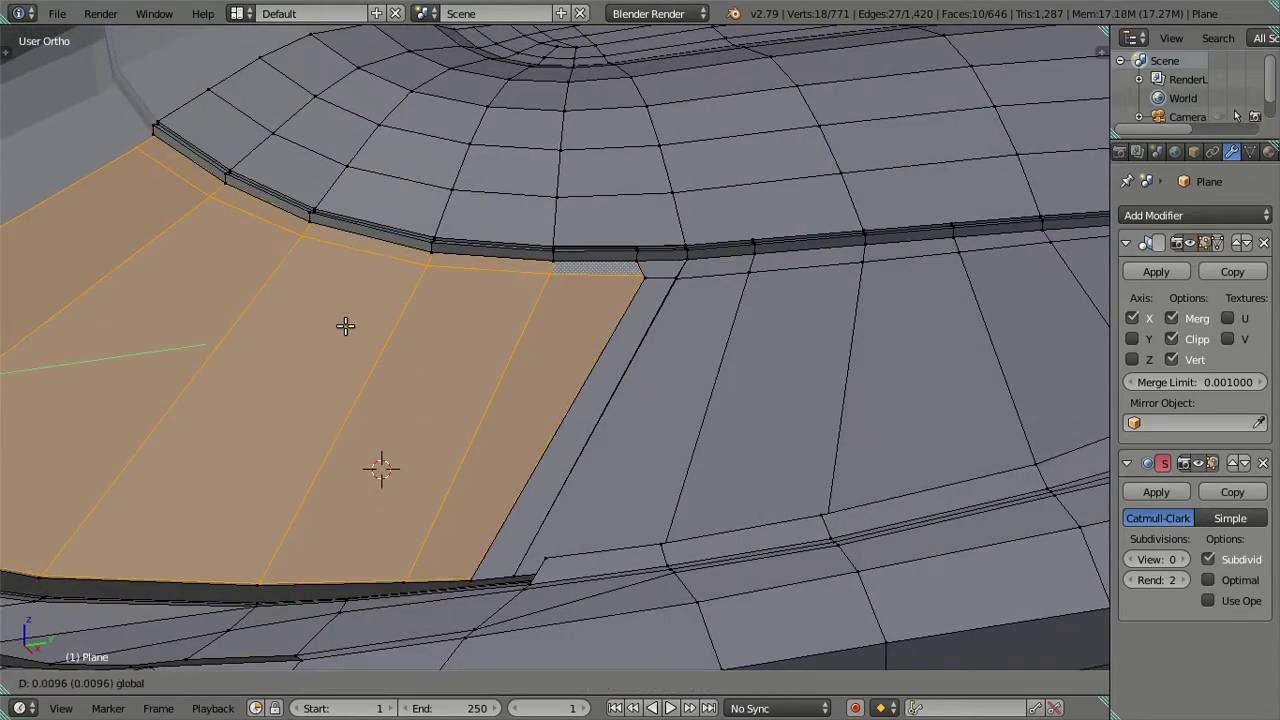
drag(344, 325, 414, 309)
mouse_move(414, 309)
middle_down()
mouse_move(451, 271)
mouse_move(500, 260)
mouse_move(569, 294)
mouse_move(517, 343)
mouse_move(480, 289)
mouse_move(514, 280)
mouse_move(680, 303)
mouse_move(697, 318)
mouse_move(535, 375)
middle_up()
Set the Subdivision Surface view level to 2, inspect the smoothed side panel, and return to Edit Mode
key(Tab)
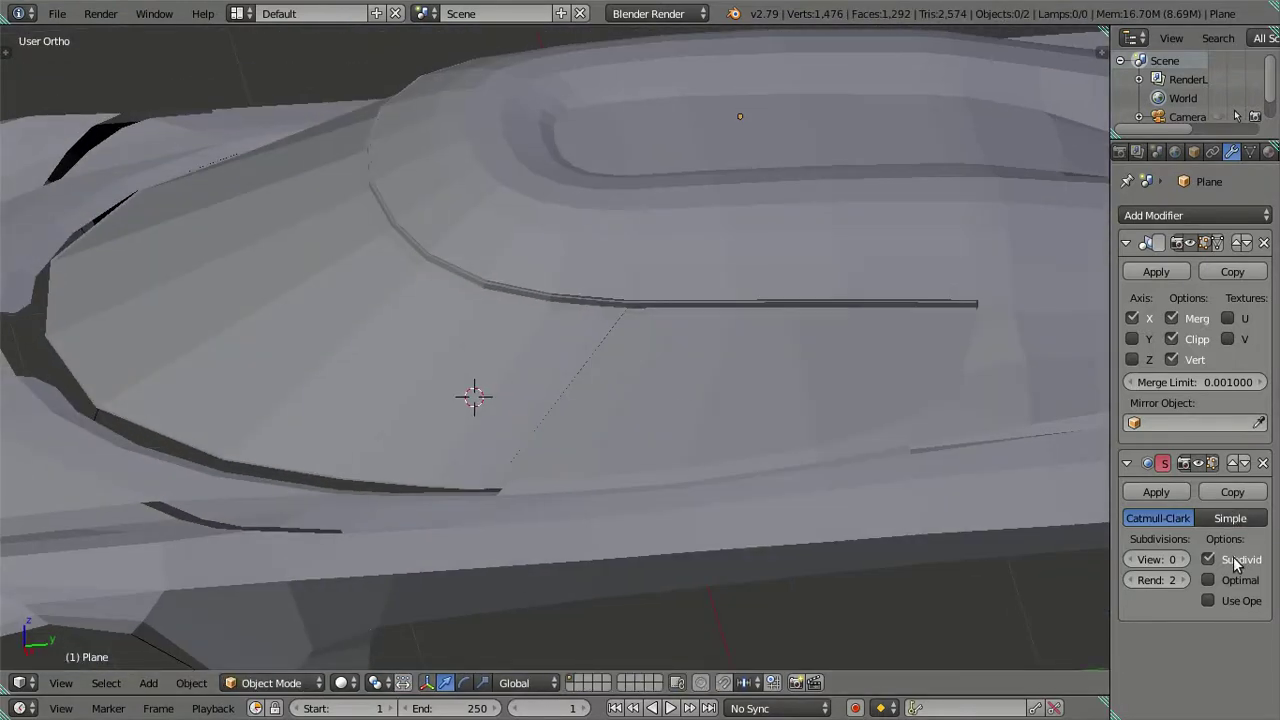
click(1186, 559)
click(1186, 559)
mouse_move(968, 532)
middle_down()
mouse_move(618, 344)
mouse_move(751, 362)
mouse_move(786, 417)
mouse_move(843, 406)
mouse_move(836, 361)
middle_up()
mouse_move(646, 358)
middle_down()
mouse_move(611, 390)
mouse_move(592, 347)
mouse_move(546, 370)
mouse_move(601, 387)
mouse_move(679, 375)
mouse_move(494, 418)
mouse_move(543, 378)
mouse_move(603, 372)
mouse_move(613, 354)
mouse_move(558, 397)
mouse_move(488, 391)
mouse_move(480, 415)
mouse_move(556, 394)
mouse_move(541, 363)
mouse_move(508, 426)
mouse_move(543, 394)
mouse_move(491, 420)
middle_up()
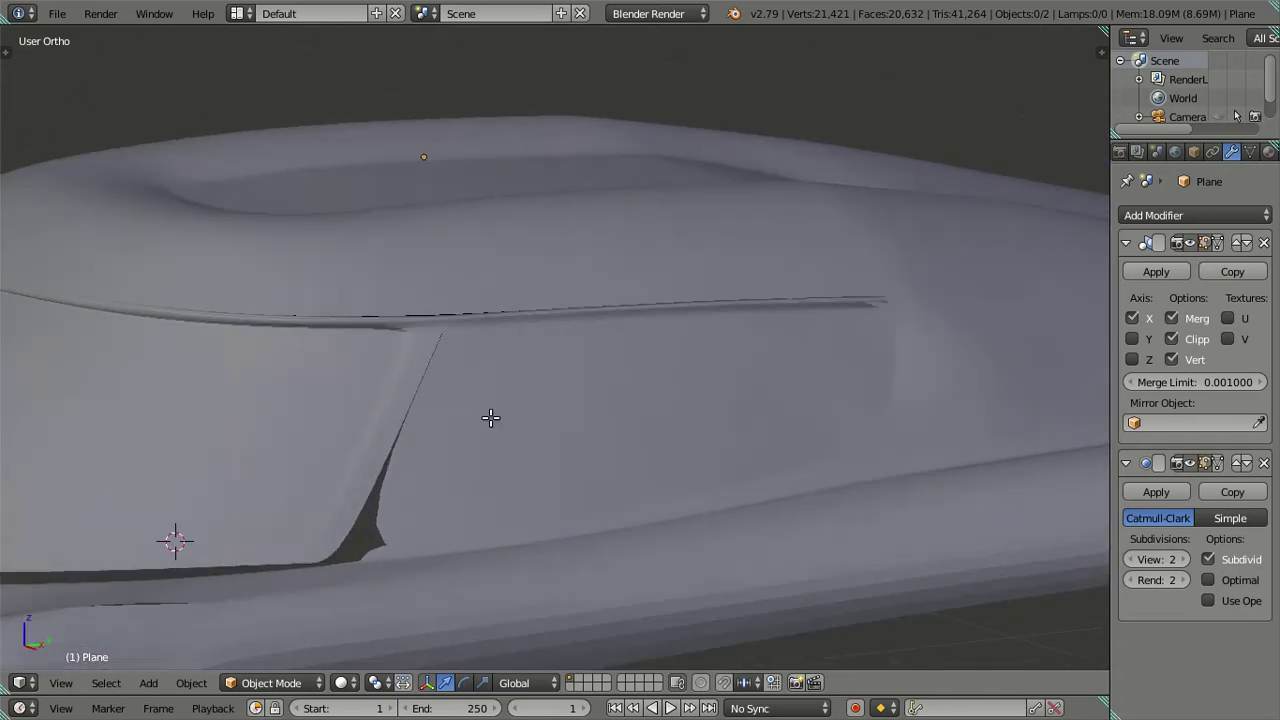
key(Tab)
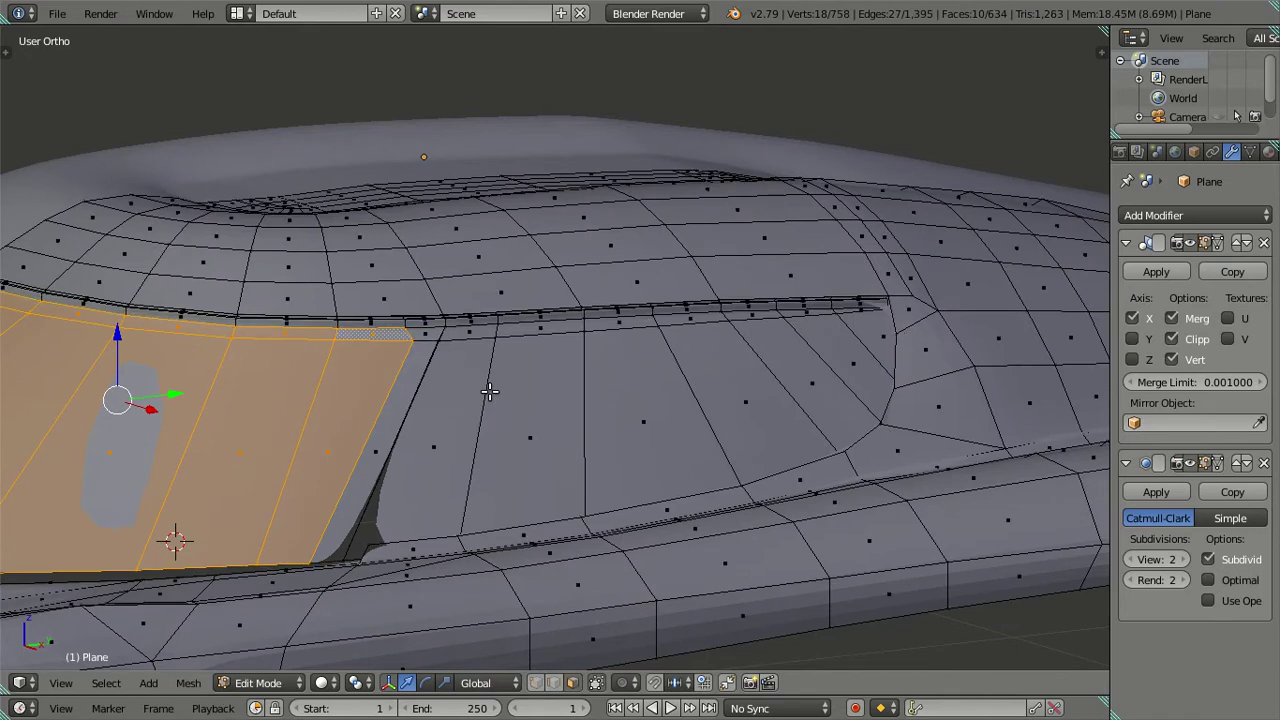
With subdivision preview off in wireframe, merge the two window-edge vertices at center, then return to solid shading
key(a)
middle_drag(489, 391, 996, 486)
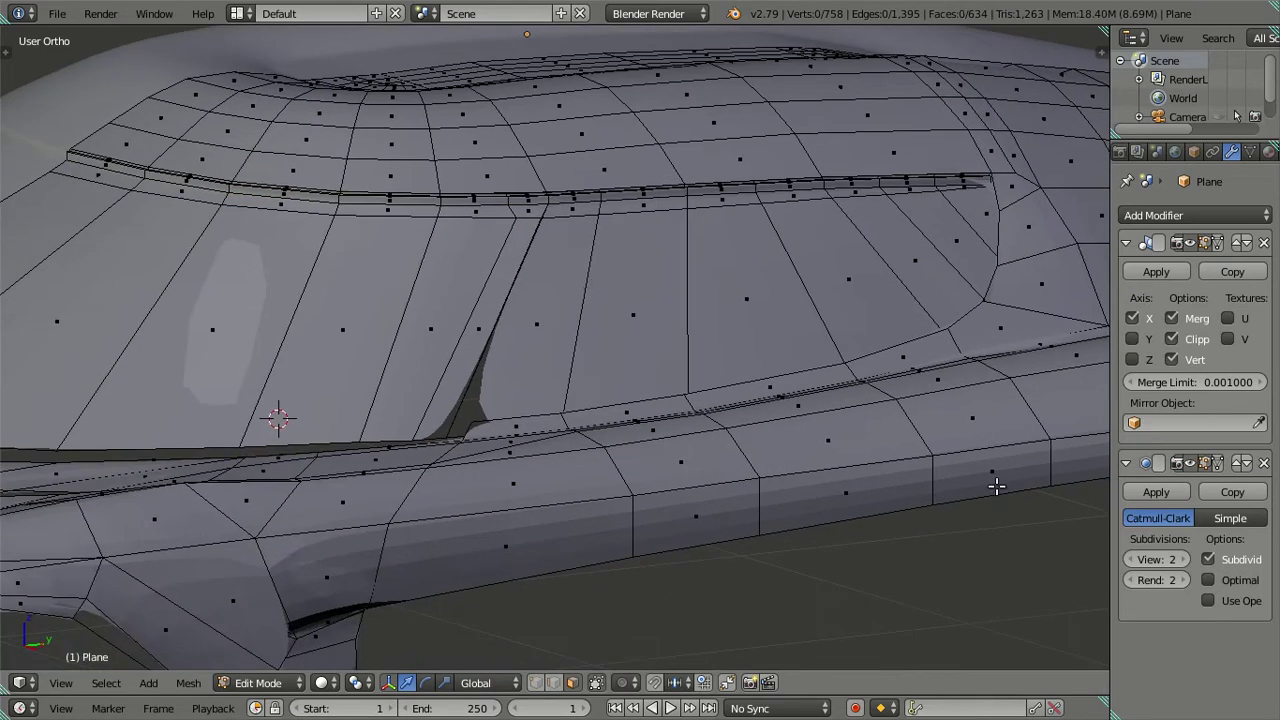
key(z)
key(ctrl+0)
middle_drag(551, 394, 517, 457)
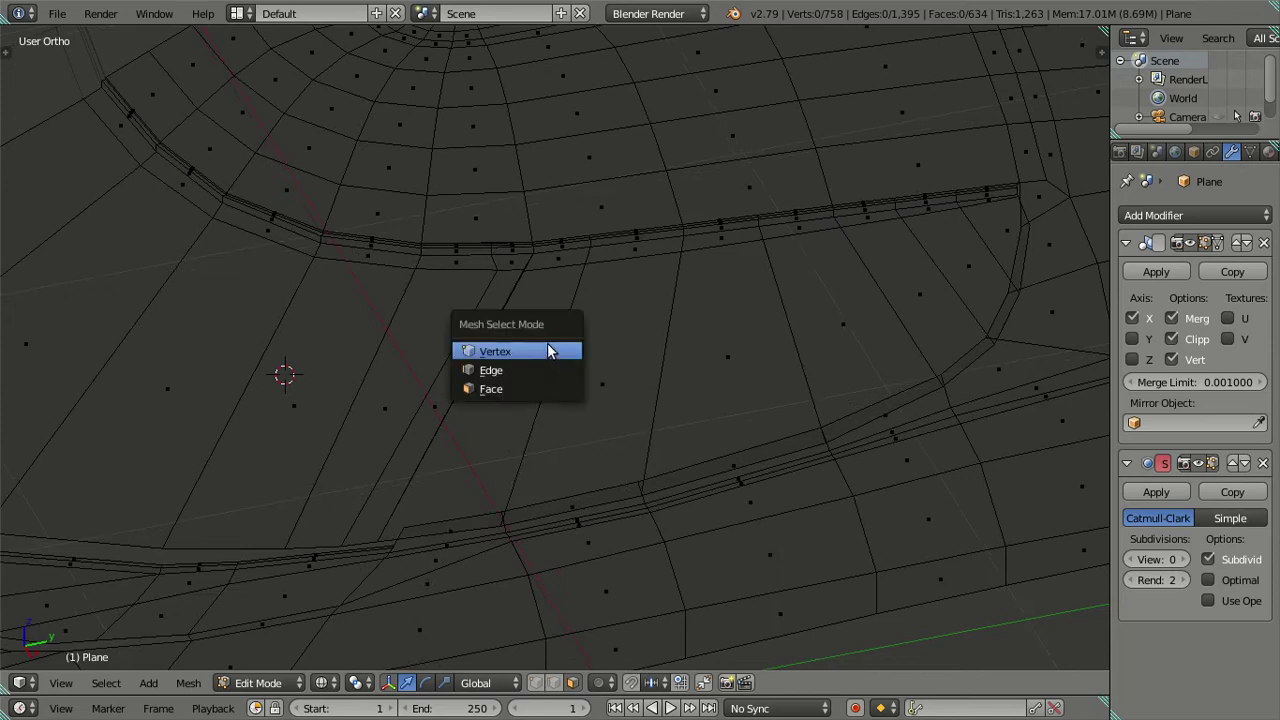
mouse_move(470, 394)
middle_down()
mouse_move(571, 314)
mouse_move(517, 457)
mouse_move(560, 354)
mouse_move(500, 451)
middle_up()
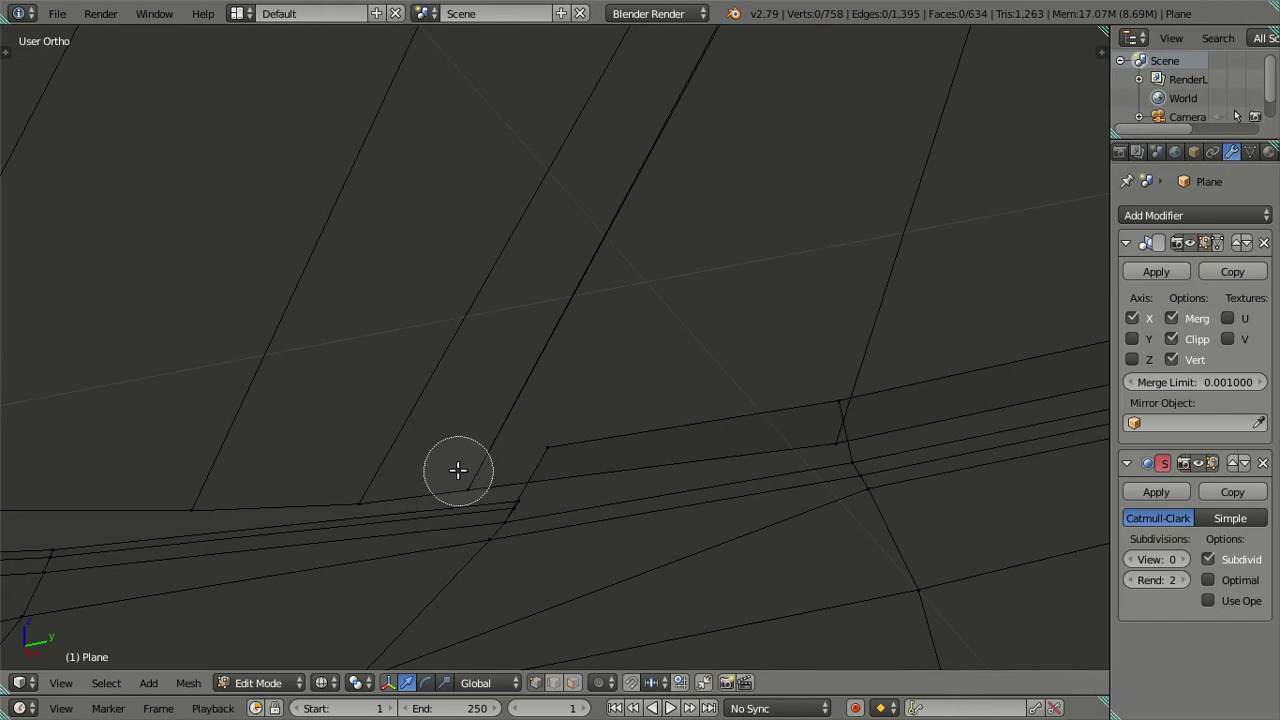
key(a)
mouse_move(462, 459)
middle_down()
mouse_move(534, 389)
mouse_move(546, 514)
mouse_move(566, 386)
mouse_move(529, 449)
middle_up()
scroll(529, 449, up, 3)
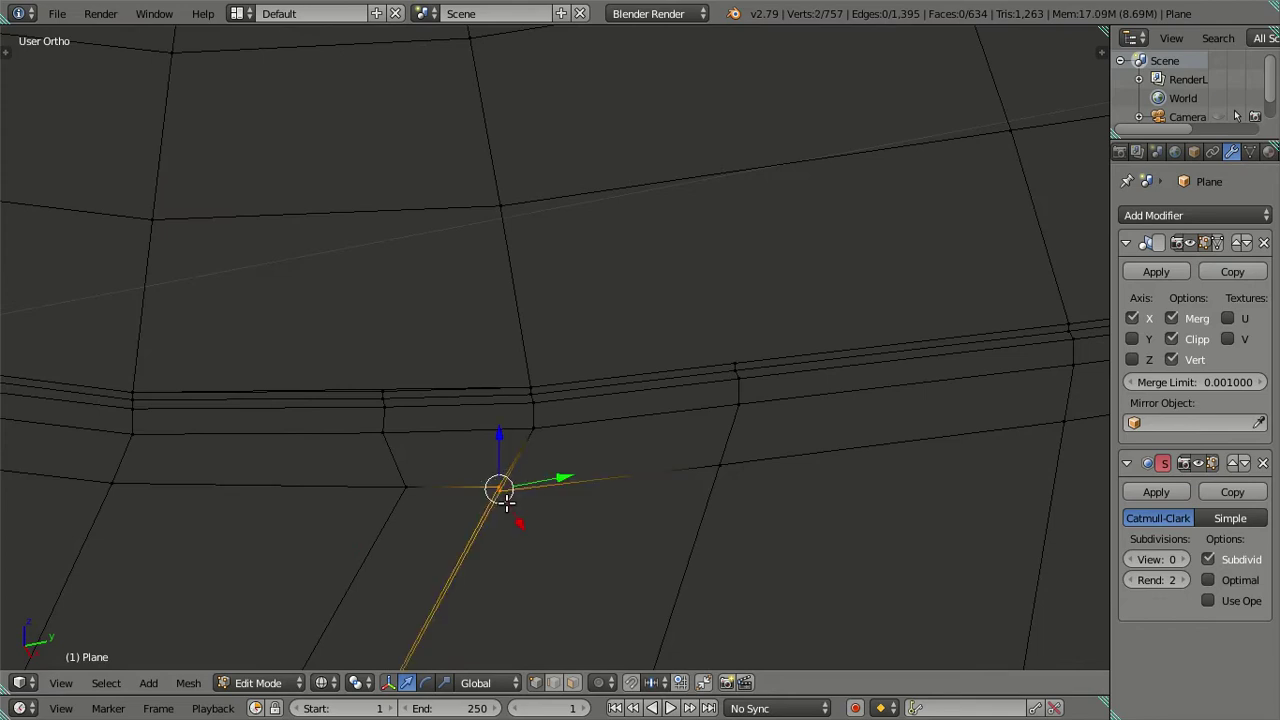
click(508, 508)
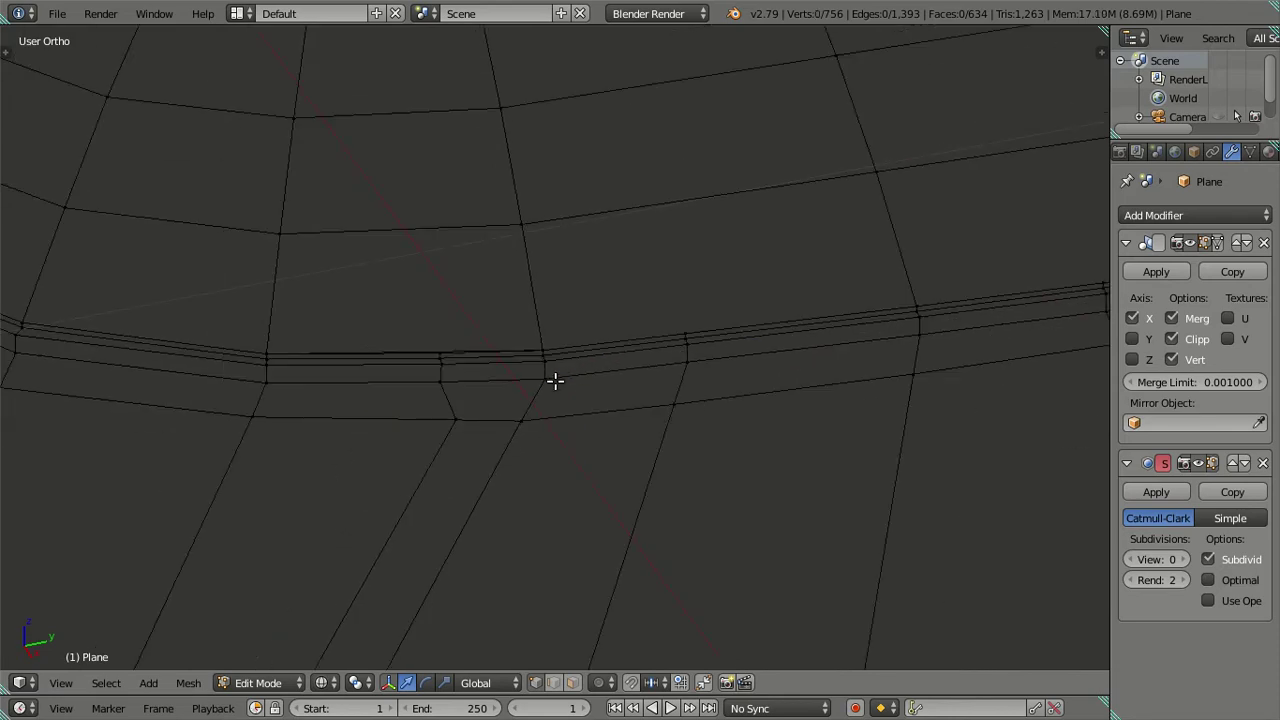
key(z)
scroll(551, 374, down, 2)
scroll(537, 406, down, 2)
scroll(540, 417, down, 2)
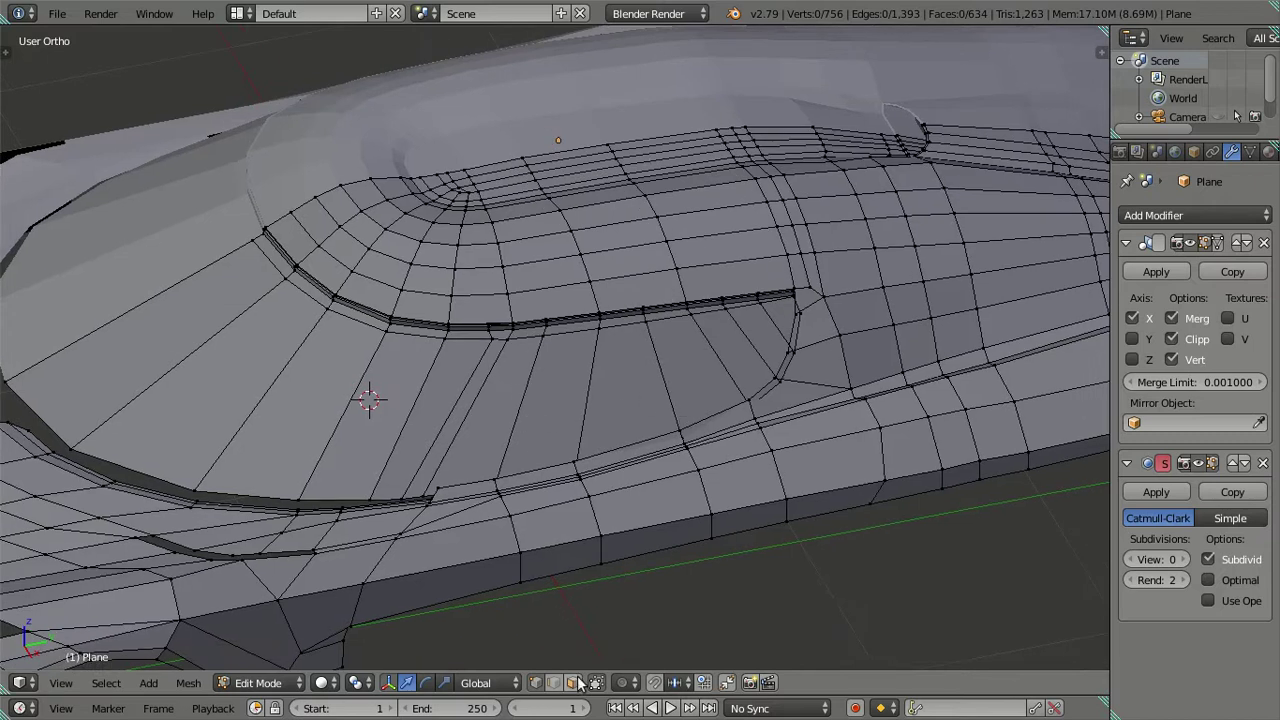
Select the side window face loop and extrude it inward by -0.01
alt+right_click(516, 416)
ctrl+middle_drag(516, 416, 522, 305)
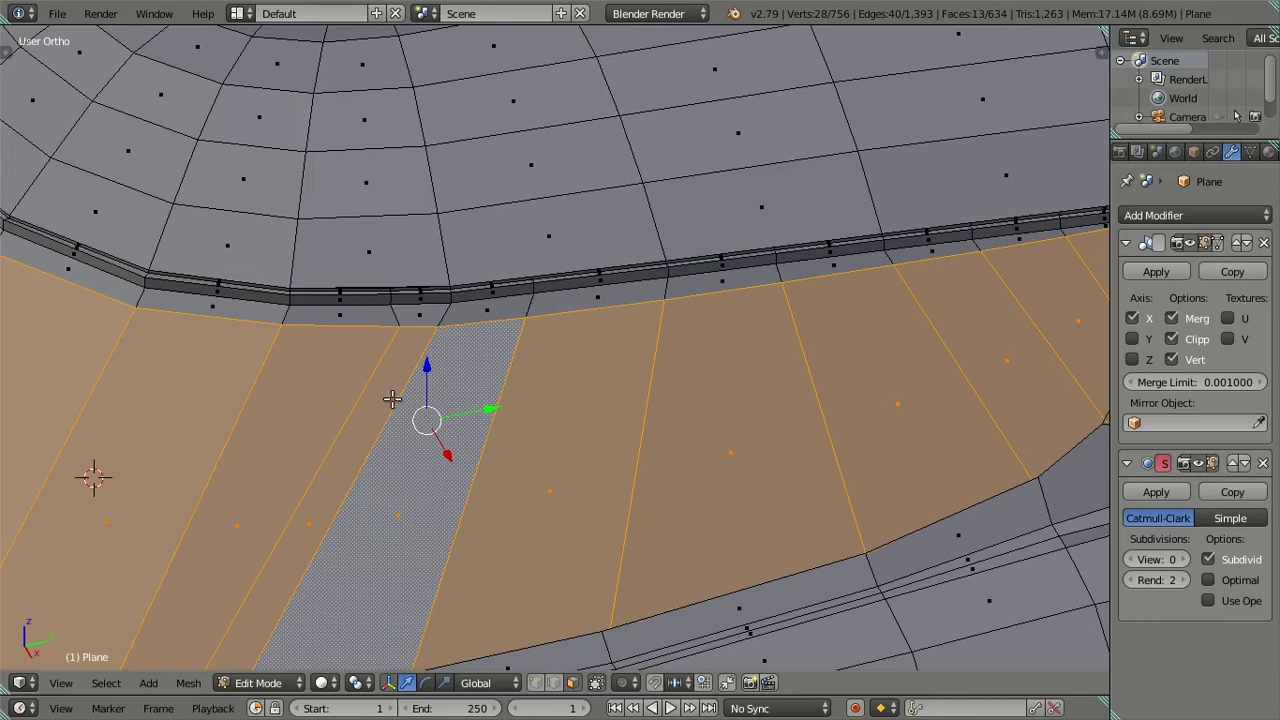
scroll(383, 400, down, 3)
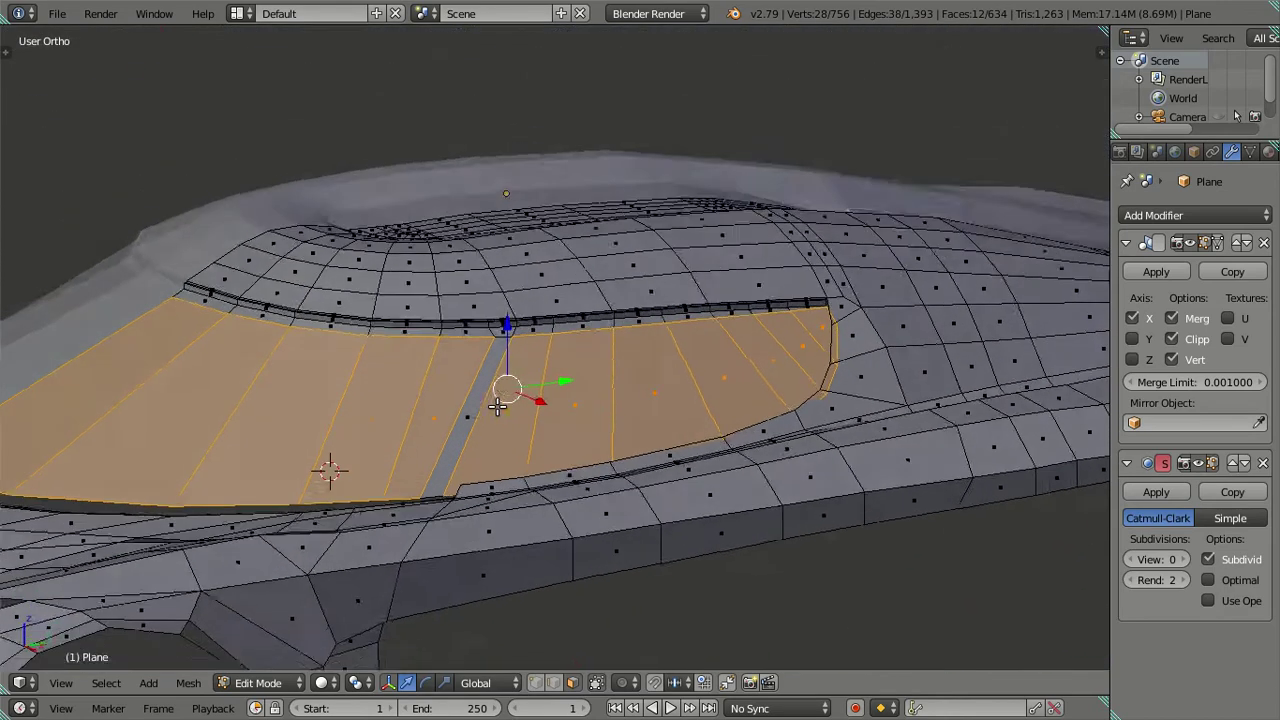
mouse_move(475, 432)
middle_down()
mouse_move(398, 487)
mouse_move(676, 416)
middle_up()
scroll(734, 412, up, 2)
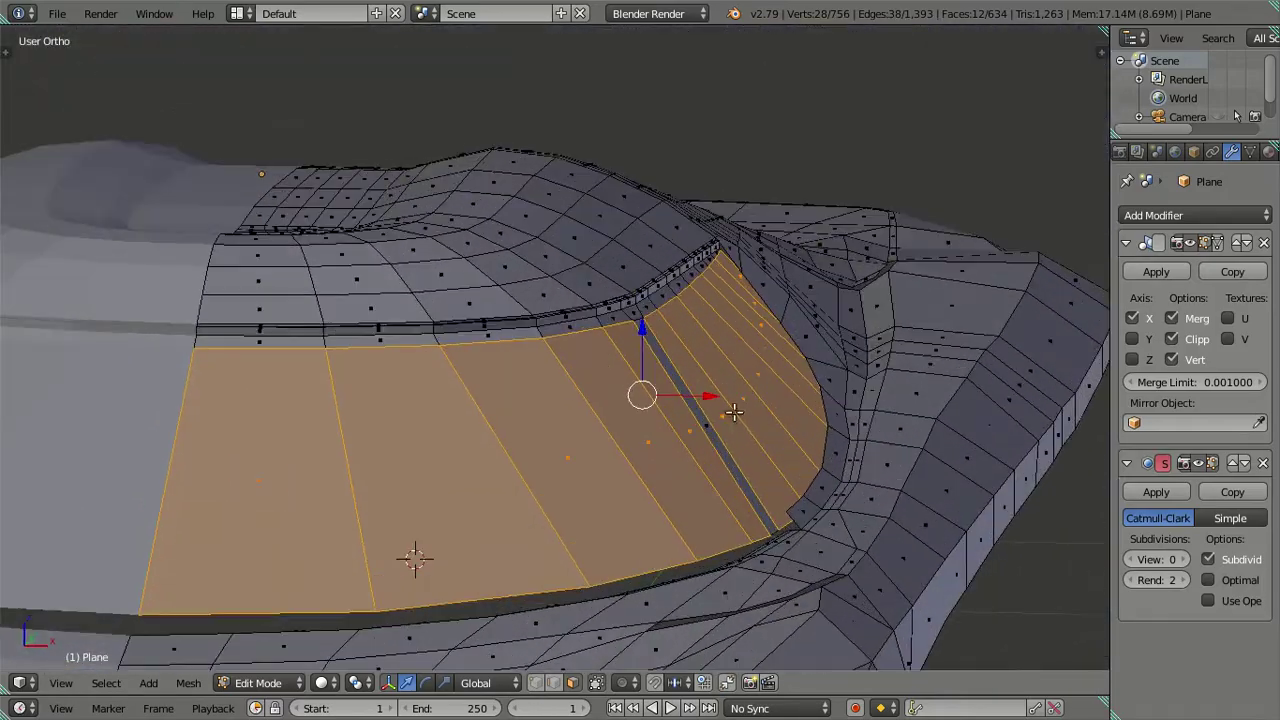
scroll(734, 412, up, 2)
scroll(743, 423, up, 2)
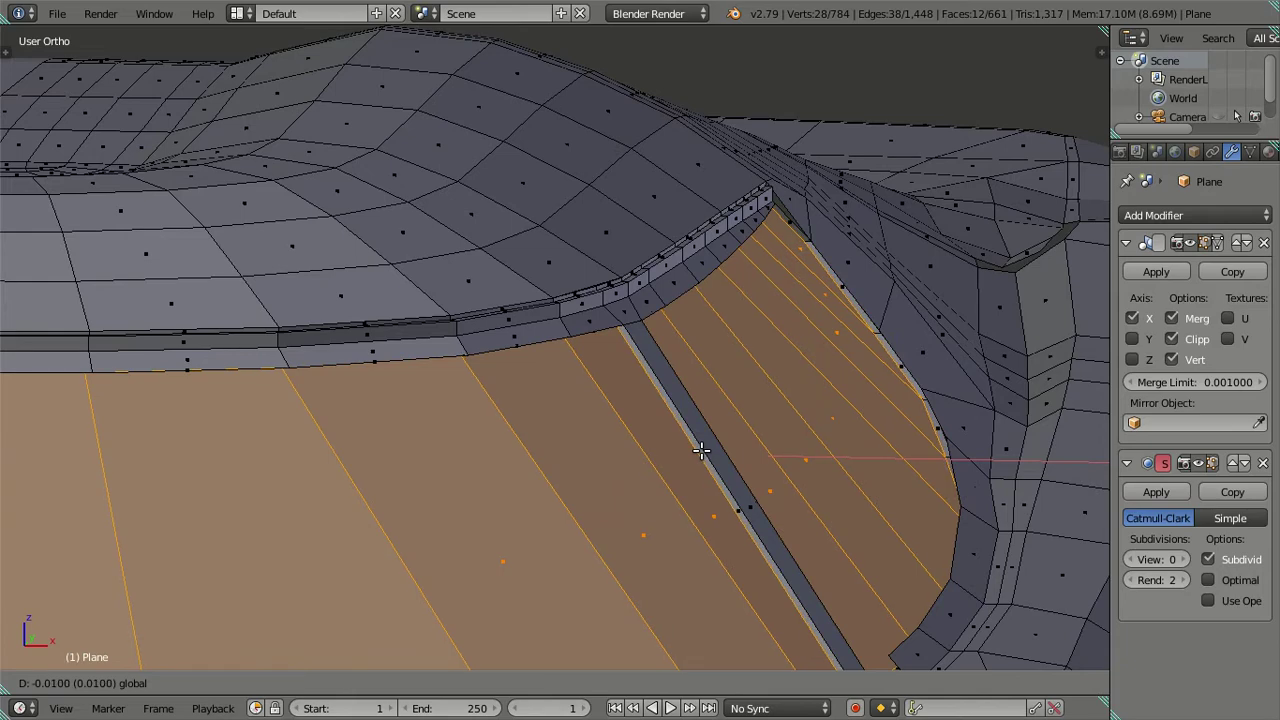
click(701, 451)
key(a)
mouse_move(701, 451)
middle_down()
mouse_move(726, 437)
mouse_move(746, 449)
mouse_move(846, 551)
mouse_move(736, 350)
middle_up()
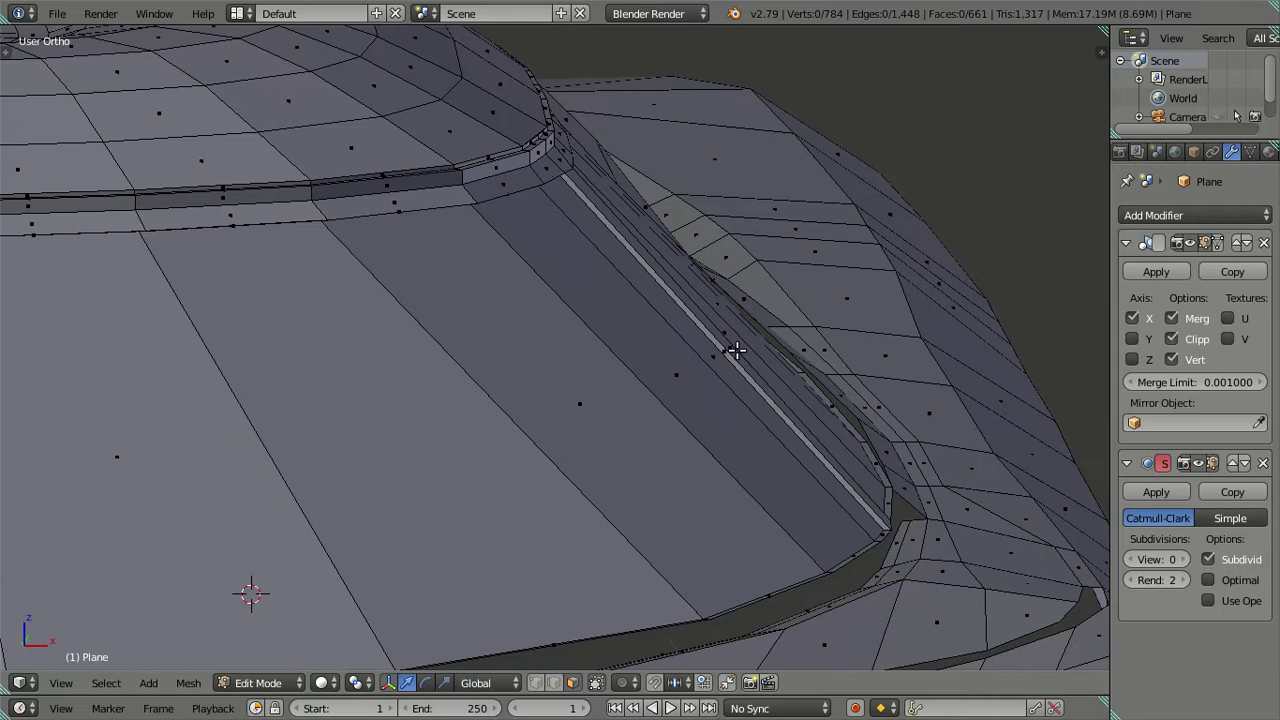
Raise the preview subdivision to 2 and compare the smoothed window recess with the edit cage
double_click(1185, 560)
scroll(846, 423, down, 3)
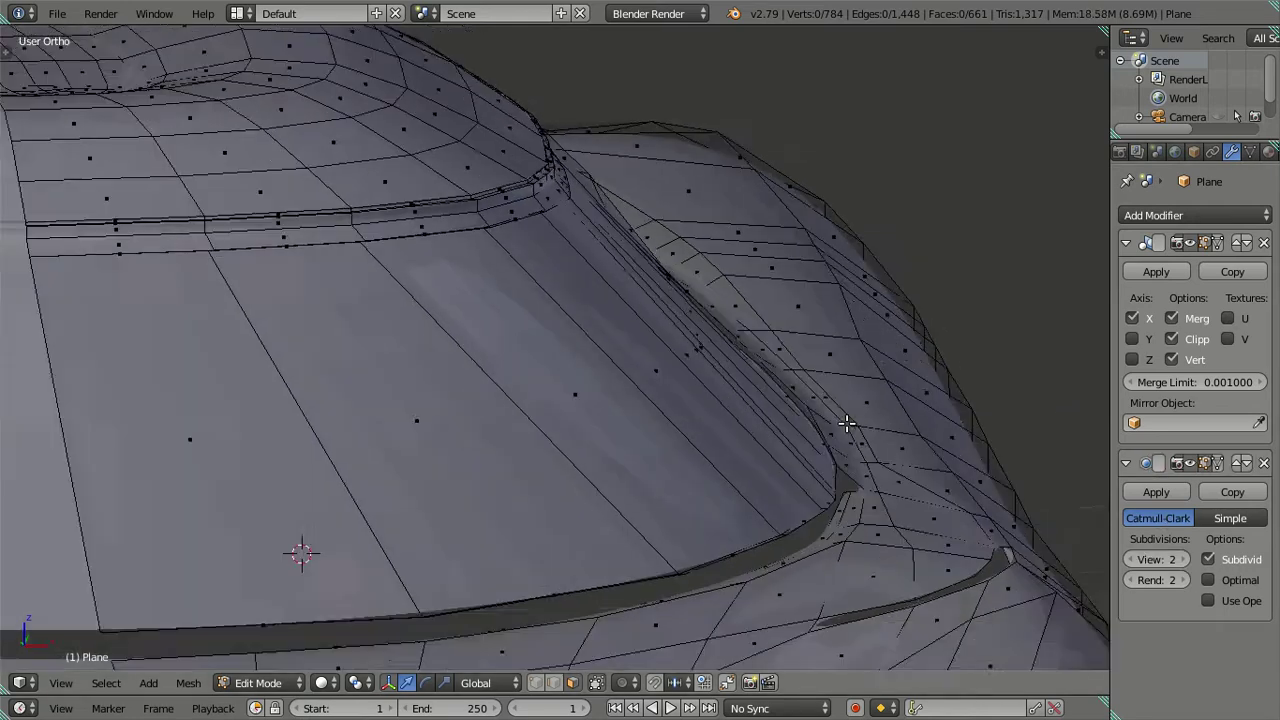
key(Tab)
mouse_move(848, 403)
middle_down()
mouse_move(741, 442)
mouse_move(675, 440)
mouse_move(626, 560)
mouse_move(609, 426)
middle_up()
scroll(607, 413, down, 5)
key(Tab)
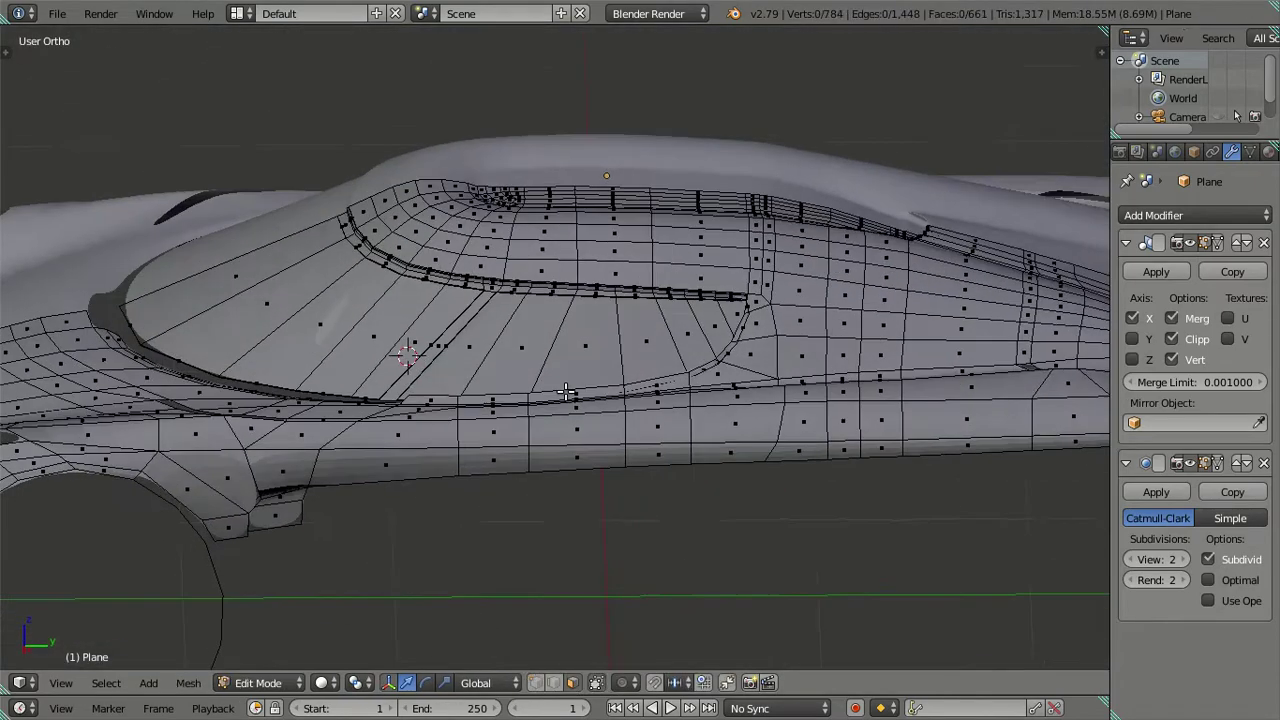
scroll(577, 408, up, 3)
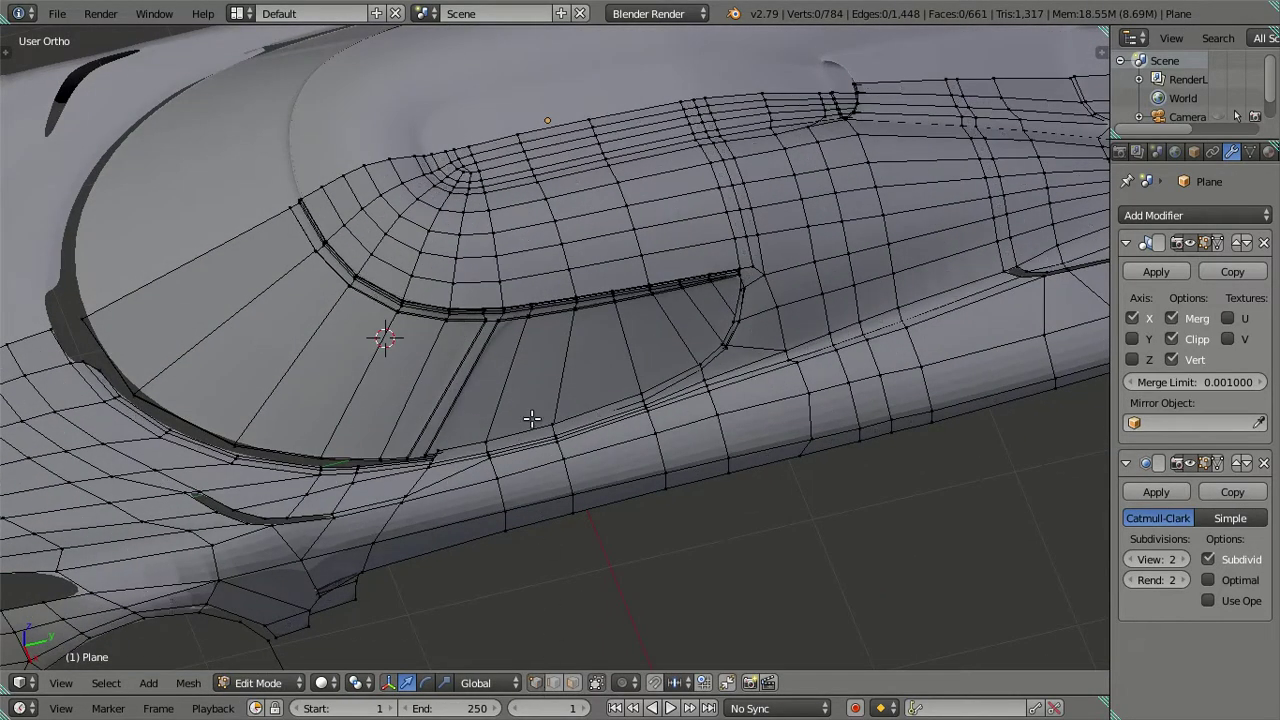
key(Tab)
mouse_move(417, 361)
middle_down()
mouse_move(736, 400)
mouse_move(854, 338)
mouse_move(890, 424)
mouse_move(873, 492)
mouse_move(558, 324)
mouse_move(523, 374)
mouse_move(563, 378)
mouse_move(606, 354)
mouse_move(676, 345)
mouse_move(711, 410)
mouse_move(635, 342)
mouse_move(585, 328)
mouse_move(629, 466)
mouse_move(640, 420)
mouse_move(668, 425)
mouse_move(720, 380)
mouse_move(800, 349)
mouse_move(783, 314)
mouse_move(580, 314)
mouse_move(574, 297)
mouse_move(574, 371)
mouse_move(521, 390)
mouse_move(711, 409)
middle_up()
key(Tab)
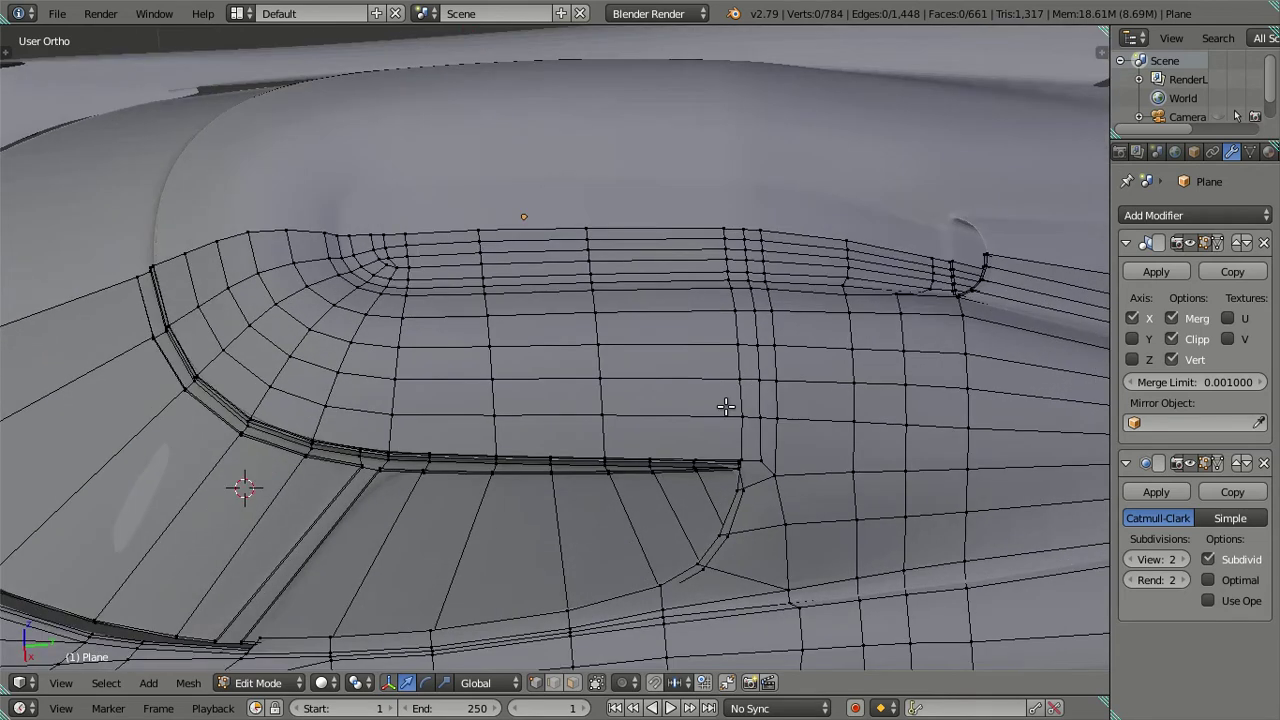
scroll(726, 406, up, 2)
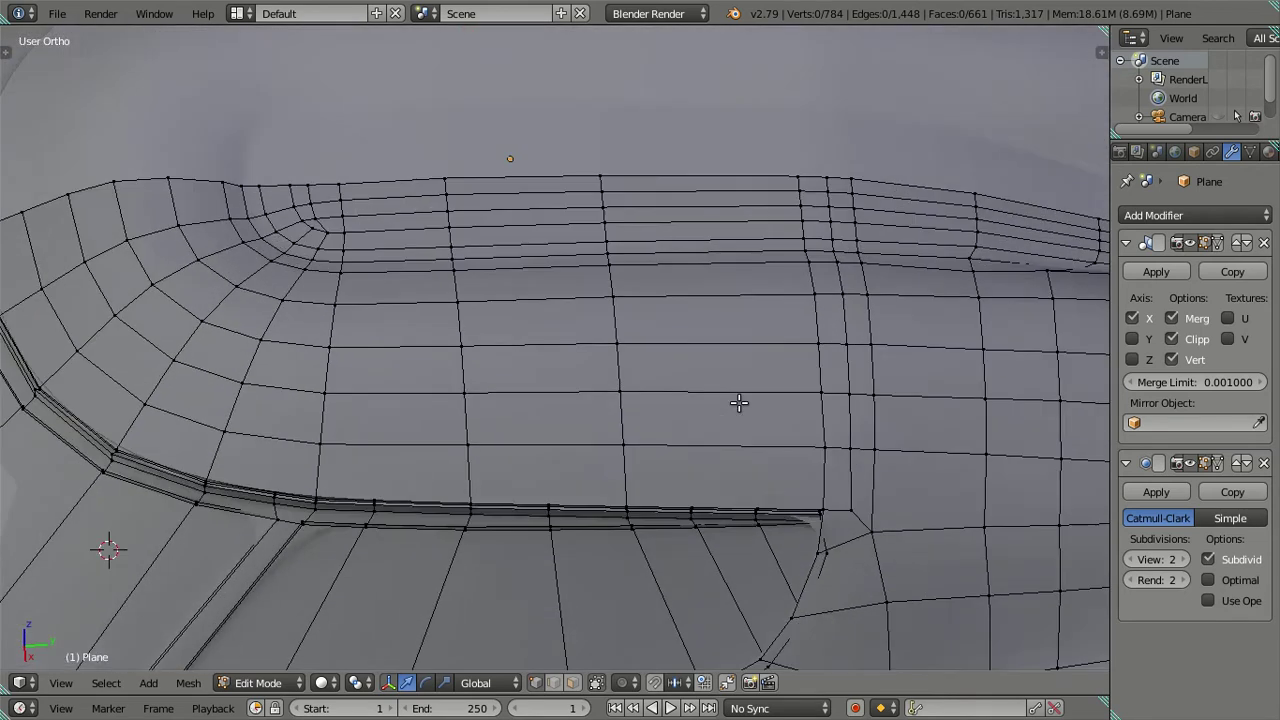
key(Tab)
scroll(767, 385, down, 2)
scroll(767, 385, down, 2)
mouse_move(767, 385)
middle_down()
mouse_move(770, 476)
mouse_move(634, 412)
mouse_move(639, 385)
mouse_move(648, 374)
mouse_move(660, 600)
middle_up()
key(Tab)
key(a)
key(a)
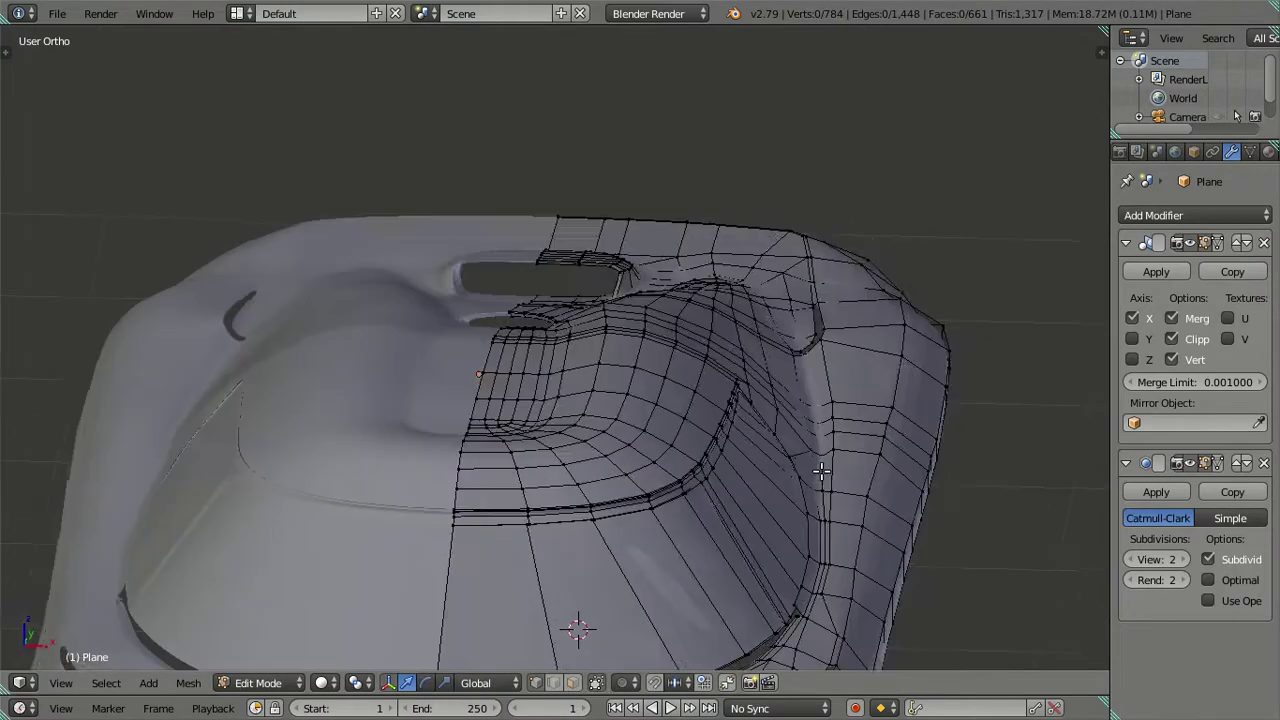
Zoom and orbit toward the wireframe half of the body to bring the dark window crease into view
scroll(514, 423, up, 2)
mouse_move(514, 423)
middle_down()
mouse_move(626, 449)
mouse_move(597, 471)
mouse_move(510, 228)
middle_up()
scroll(510, 228, up, 3)
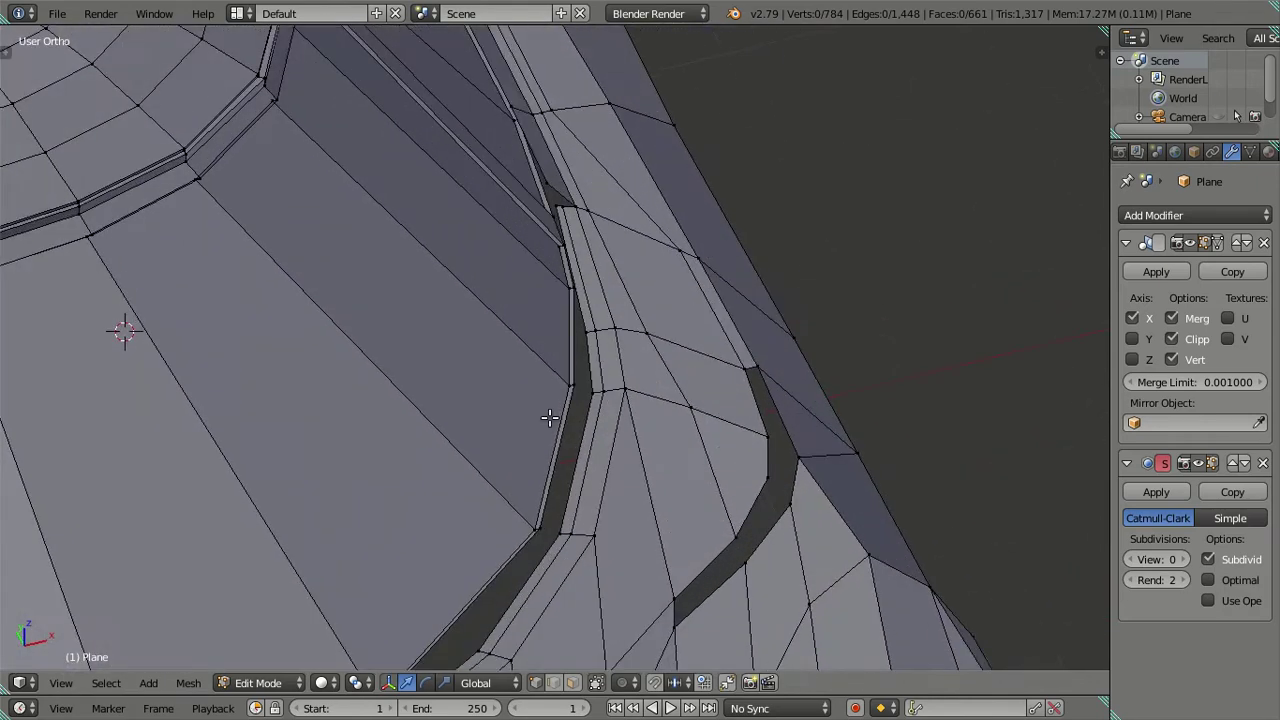
shift+middle_drag(551, 420, 566, 280)
scroll(566, 280, up, 2)
scroll(580, 290, up, 2)
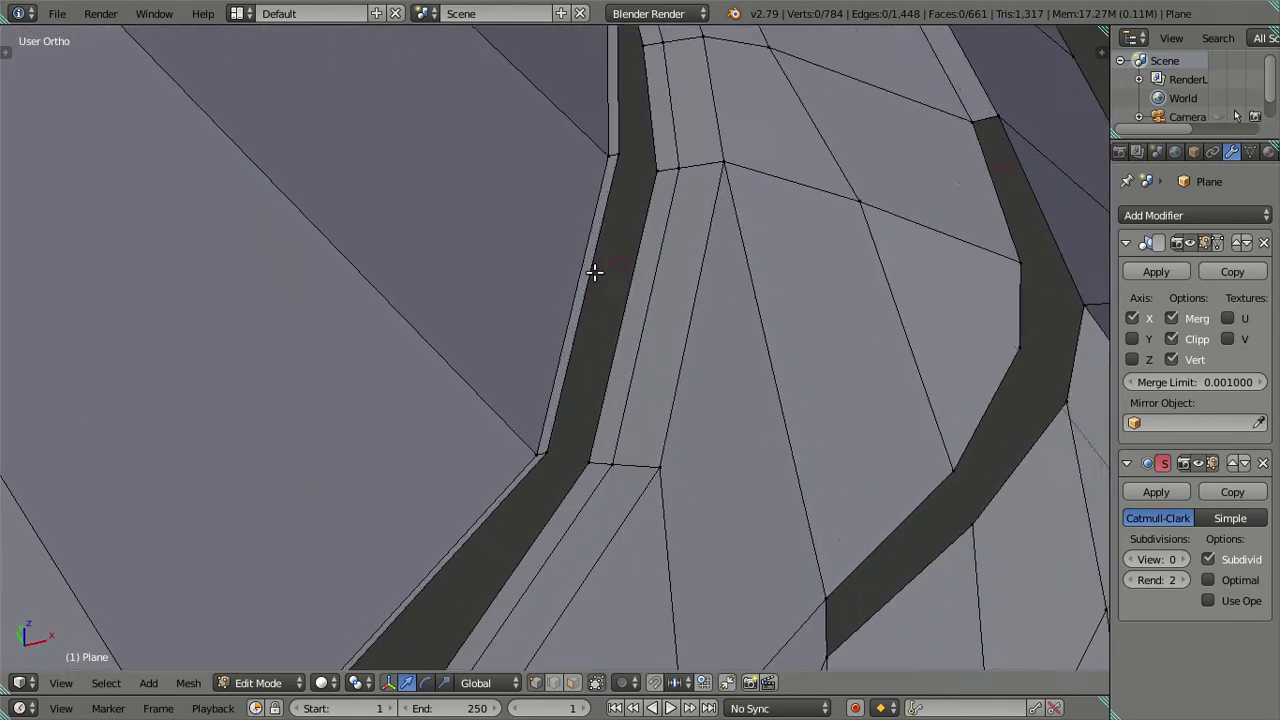
scroll(594, 275, up, 1)
scroll(610, 380, down, 1)
scroll(616, 384, down, 1)
Orbit around the curved window-recess crease and its bevelled rim, including from above
mouse_move(616, 384)
middle_down()
mouse_move(580, 451)
mouse_move(580, 423)
middle_up()
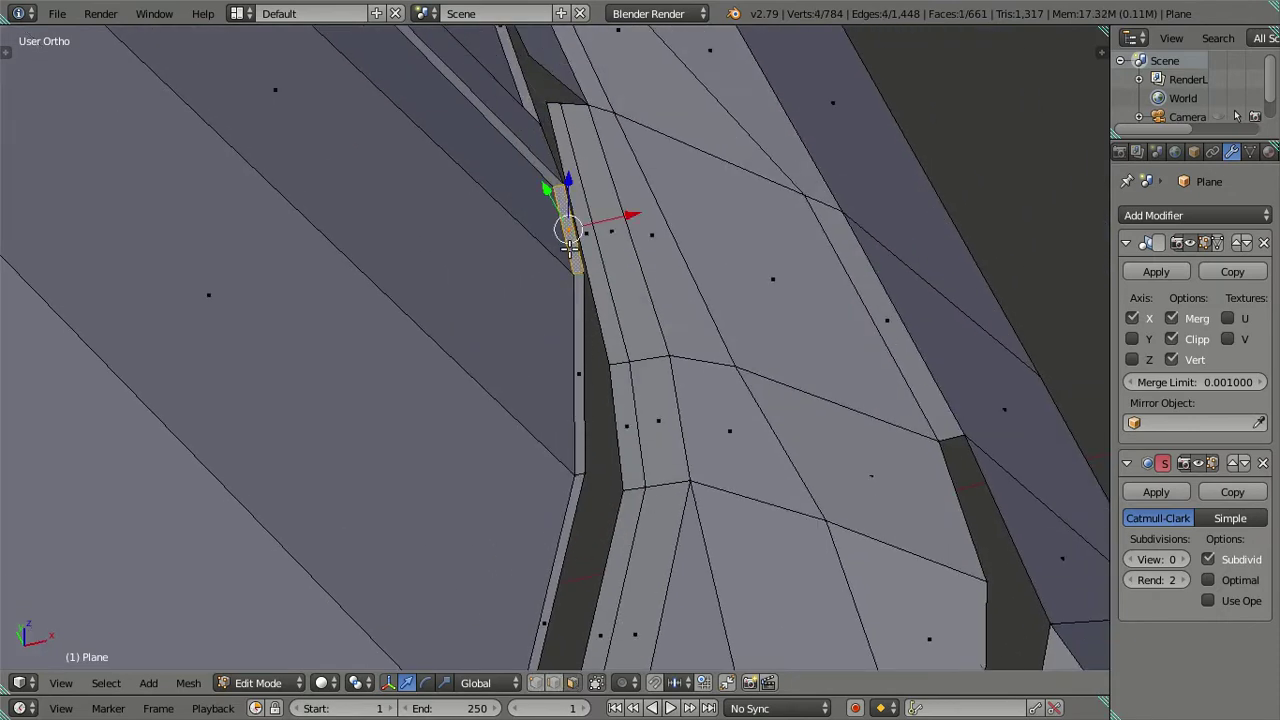
middle_drag(568, 243, 251, 349)
scroll(571, 263, up, 2)
scroll(571, 263, up, 1)
scroll(651, 238, up, 2)
mouse_move(651, 238)
middle_down()
mouse_move(769, 240)
mouse_move(857, 97)
mouse_move(551, 343)
middle_up()
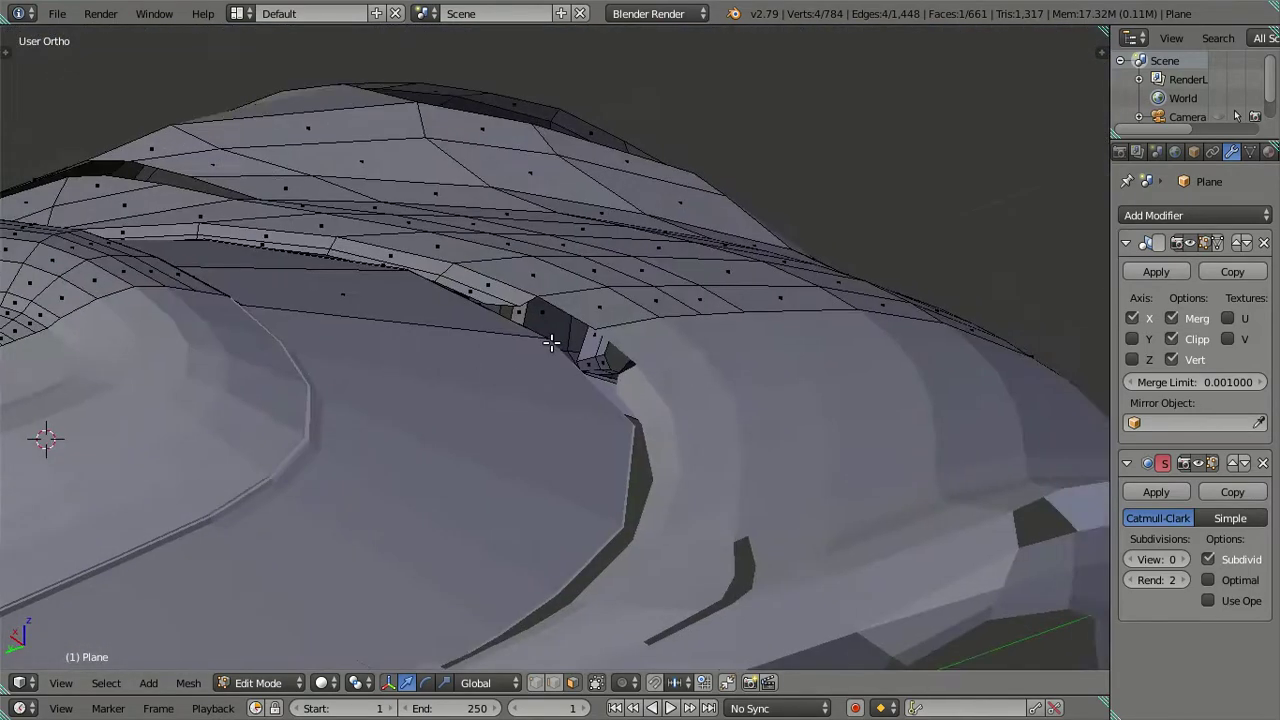
scroll(551, 343, up, 5)
scroll(423, 272, down, 2)
mouse_move(423, 272)
middle_down()
mouse_move(609, 351)
mouse_move(717, 315)
mouse_move(491, 274)
mouse_move(271, 177)
mouse_move(700, 463)
mouse_move(474, 449)
middle_up()
scroll(717, 315, up, 2)
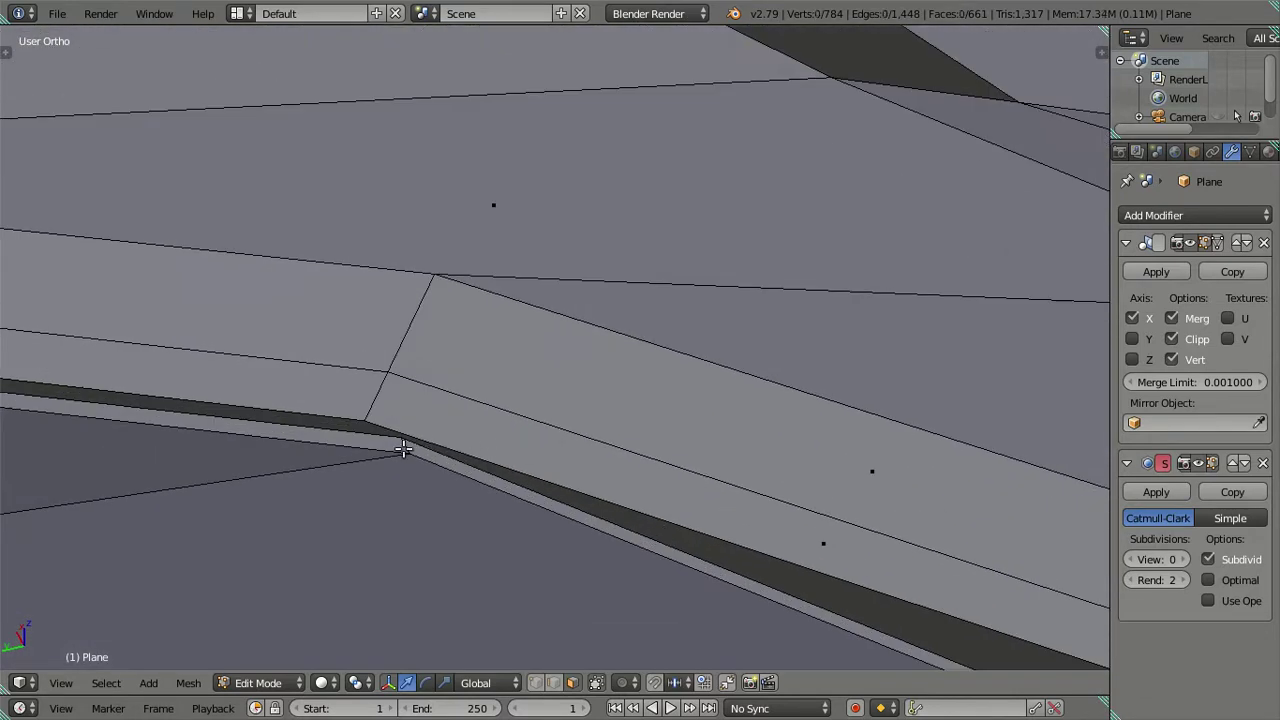
scroll(404, 438, down, 3)
mouse_move(418, 414)
middle_down()
mouse_move(470, 488)
mouse_move(526, 457)
mouse_move(572, 461)
mouse_move(474, 334)
mouse_move(569, 337)
mouse_move(569, 369)
mouse_move(440, 366)
middle_up()
scroll(444, 452, up, 2)
scroll(494, 344, up, 3)
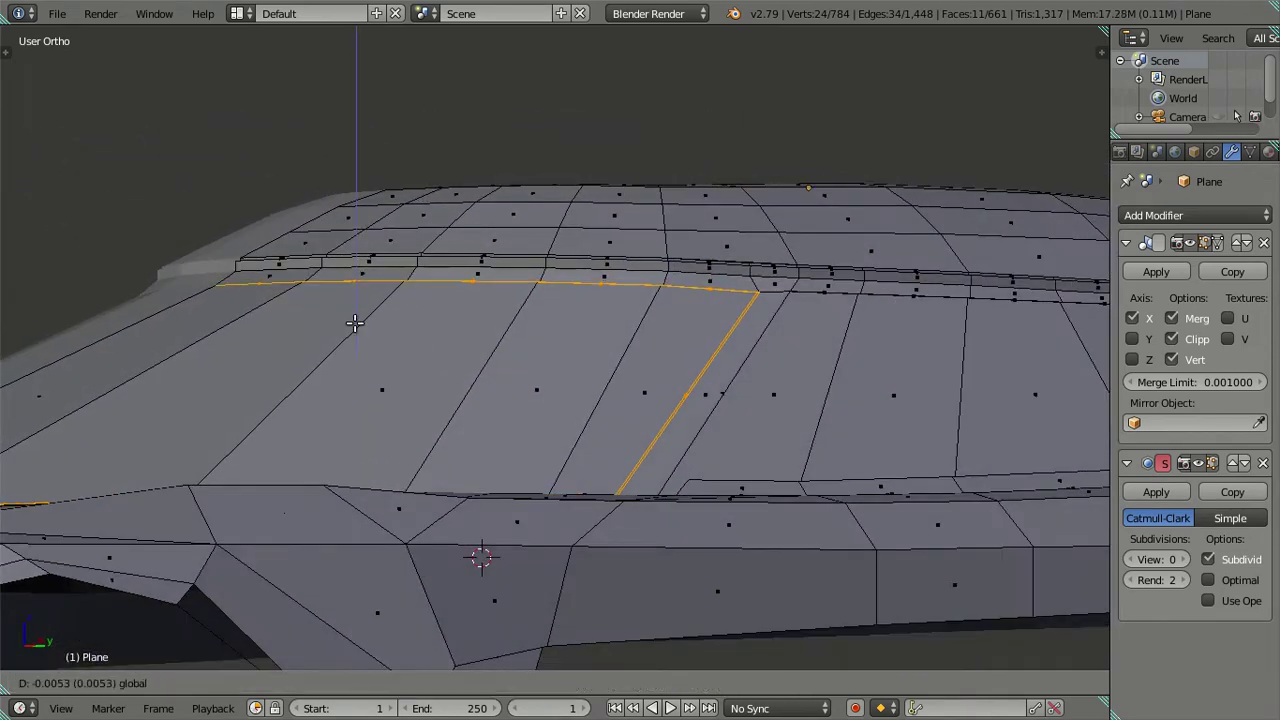
Select the faces inside the window border loop from a side-on view, then clear that face selection
mouse_move(658, 393)
middle_down()
mouse_move(620, 366)
mouse_move(570, 387)
mouse_move(614, 423)
mouse_move(594, 397)
mouse_move(612, 378)
mouse_move(749, 409)
mouse_move(757, 546)
mouse_move(751, 429)
mouse_move(697, 377)
mouse_move(654, 397)
mouse_move(694, 443)
mouse_move(699, 496)
mouse_move(676, 455)
mouse_move(727, 407)
middle_up()
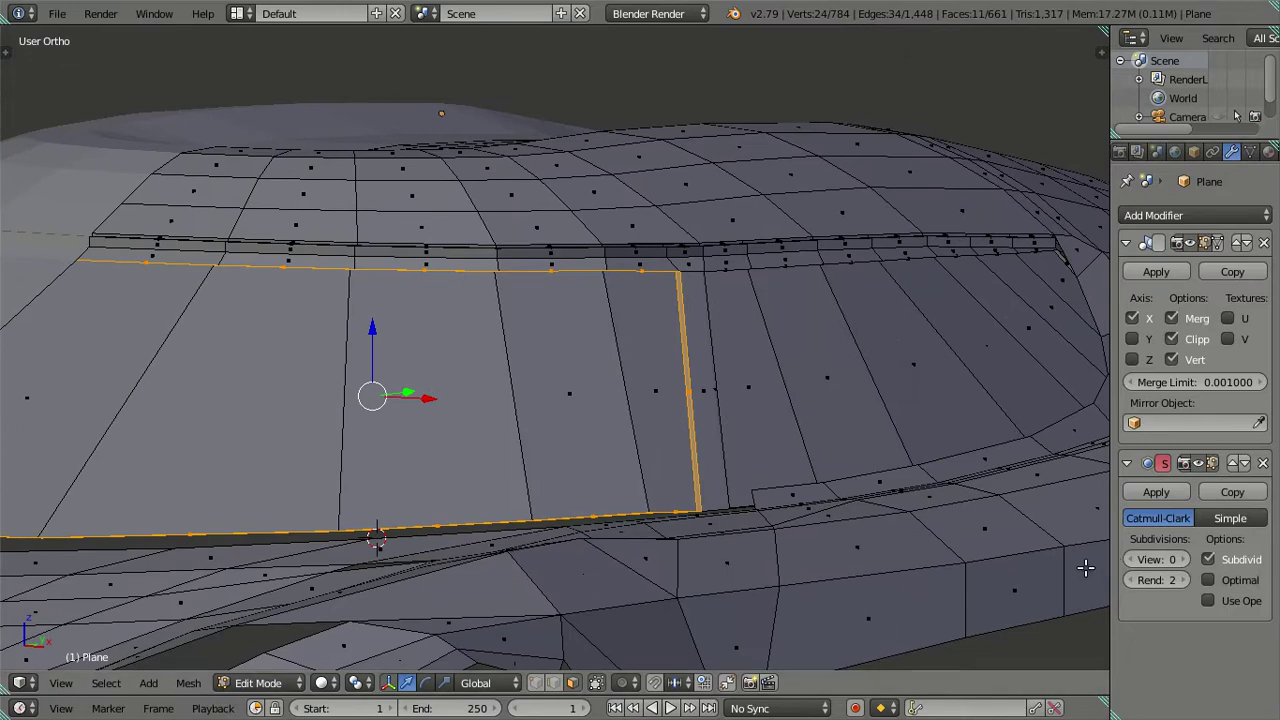
click(548, 686)
scroll(789, 457, up, 3)
mouse_move(789, 457)
middle_down()
mouse_move(563, 540)
mouse_move(548, 530)
middle_up()
key(h)
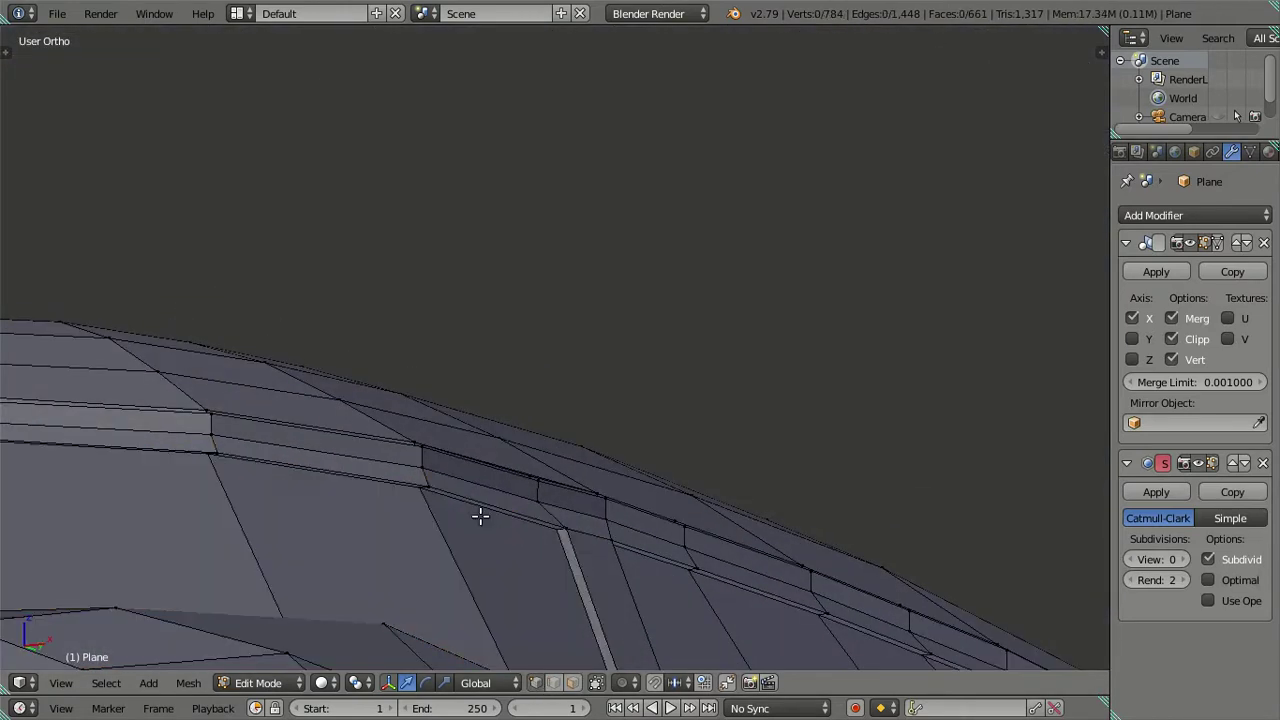
Make two small shifts of the upper window edge loop toward the roof edge
mouse_move(729, 590)
middle_down()
mouse_move(720, 571)
mouse_move(737, 519)
middle_up()
scroll(737, 519, up, 2)
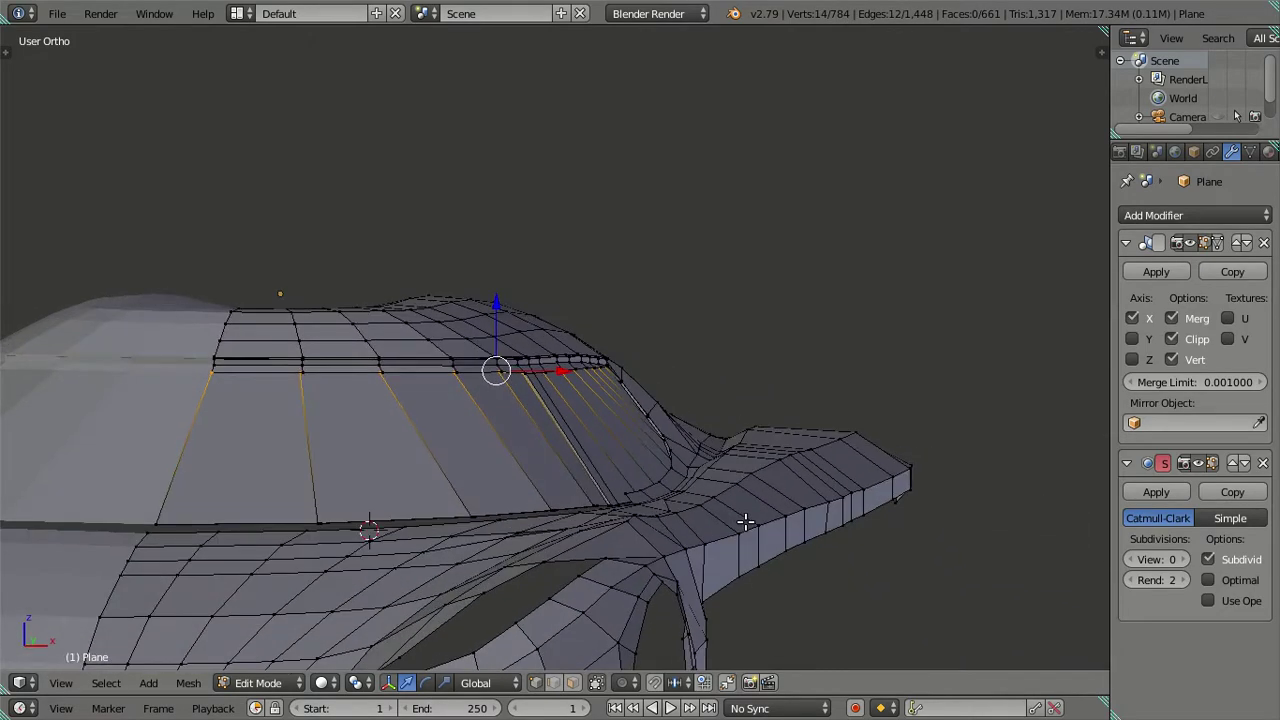
scroll(737, 519, up, 2)
scroll(600, 450, up, 2)
scroll(522, 393, up, 2)
scroll(522, 393, up, 2)
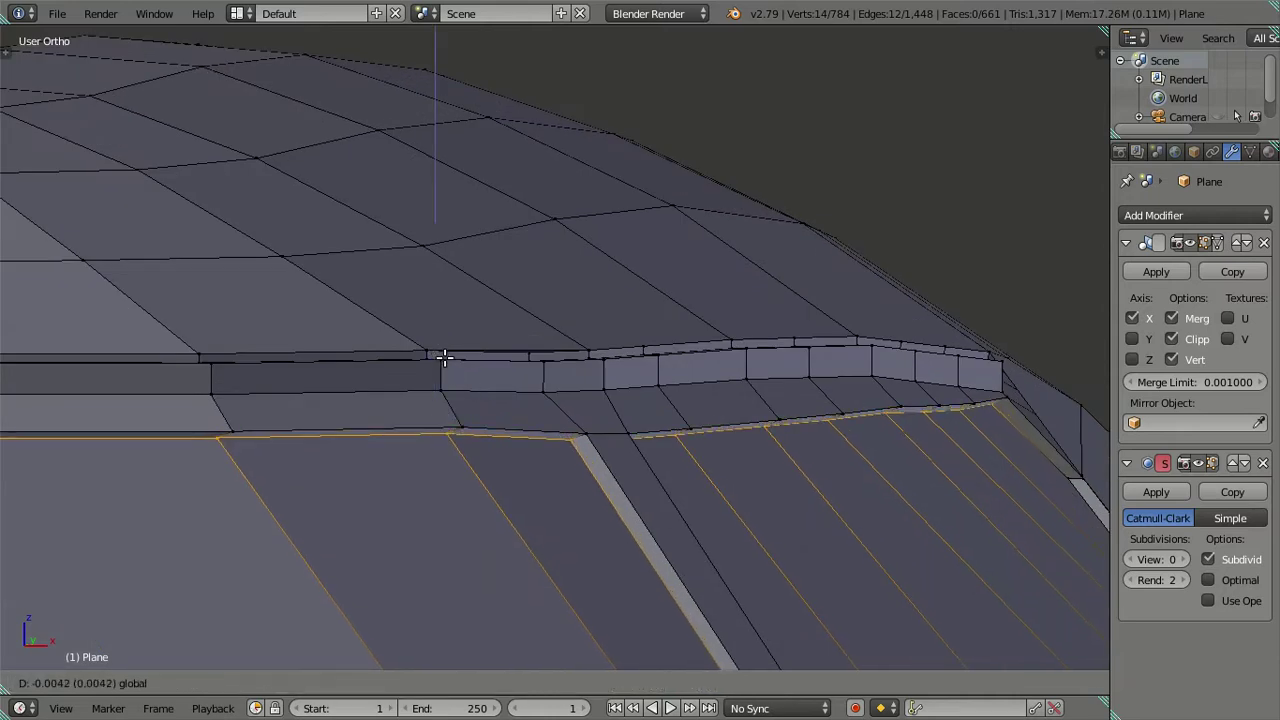
click(446, 360)
scroll(486, 386, down, 2)
mouse_move(486, 386)
middle_down()
mouse_move(600, 449)
mouse_move(634, 445)
middle_up()
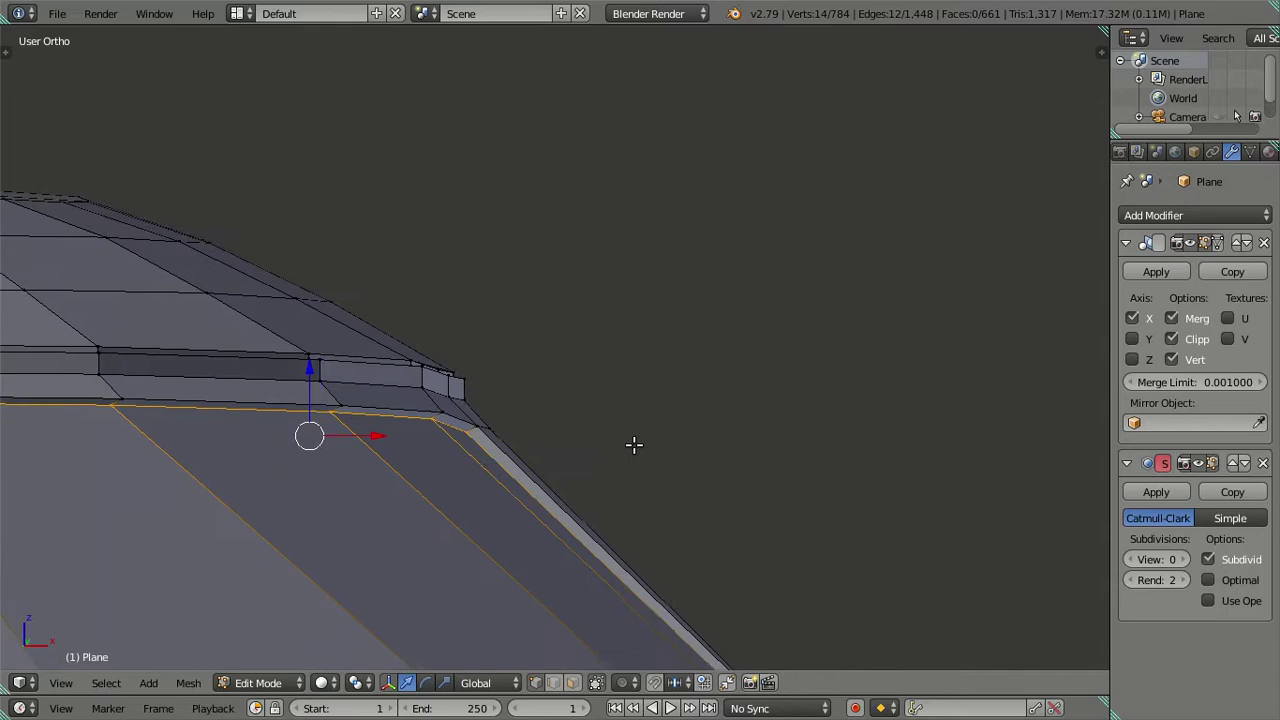
click(360, 420)
scroll(363, 420, down, 2)
middle_drag(363, 420, 786, 483)
Check the smoothed window edge at subdivision preview level 2, then set the preview back to 0
key(Tab)
scroll(804, 550, up, 3)
mouse_move(804, 550)
middle_down()
mouse_move(664, 531)
mouse_move(601, 504)
mouse_move(587, 482)
mouse_move(646, 569)
mouse_move(680, 579)
mouse_move(692, 562)
mouse_move(616, 498)
mouse_move(564, 482)
mouse_move(583, 473)
middle_up()
key(Tab)
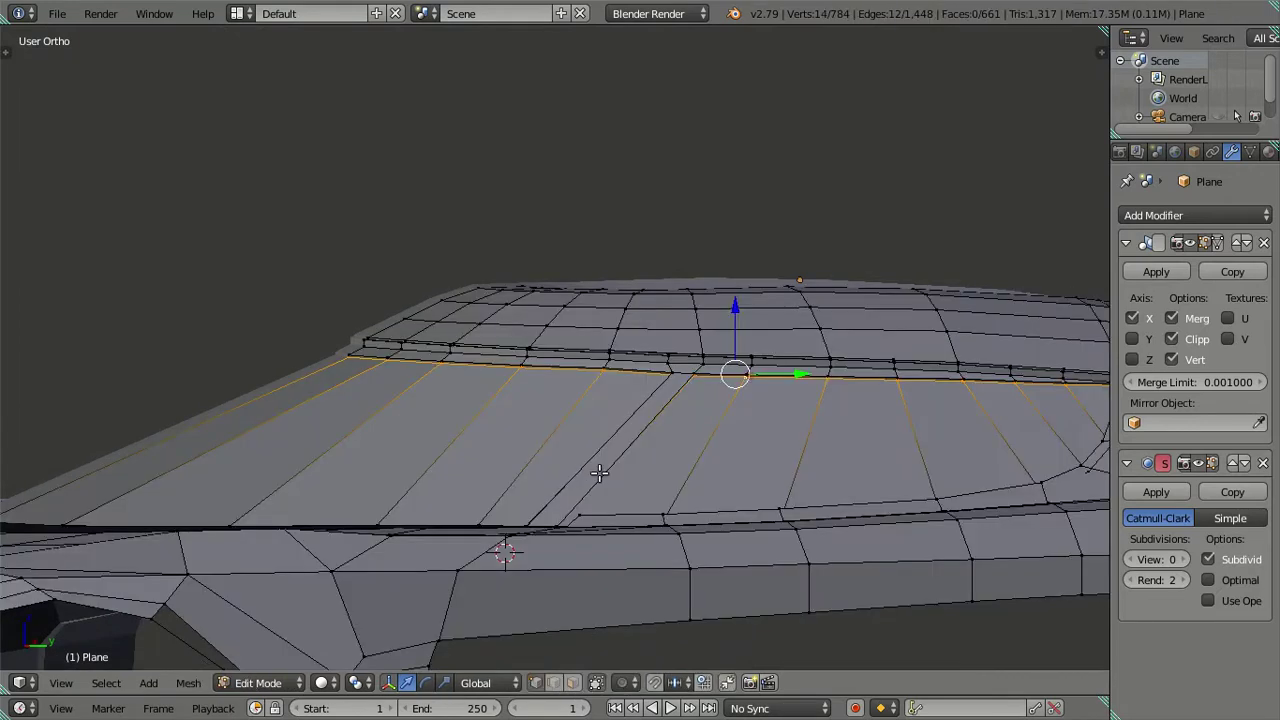
click(1183, 557)
click(1183, 557)
mouse_move(800, 430)
middle_down()
mouse_move(772, 412)
mouse_move(822, 432)
mouse_move(848, 380)
mouse_move(898, 398)
mouse_move(719, 396)
mouse_move(643, 364)
mouse_move(629, 338)
mouse_move(597, 380)
middle_up()
scroll(772, 412, up, 3)
key(Tab)
mouse_move(677, 479)
middle_down()
mouse_move(760, 458)
mouse_move(634, 386)
mouse_move(677, 457)
middle_up()
key(ctrl+0)
In Edit Mode, select the window's inner rim edge loop plus two adjacent loops, using wireframe view
scroll(677, 457, up, 2)
key(Tab)
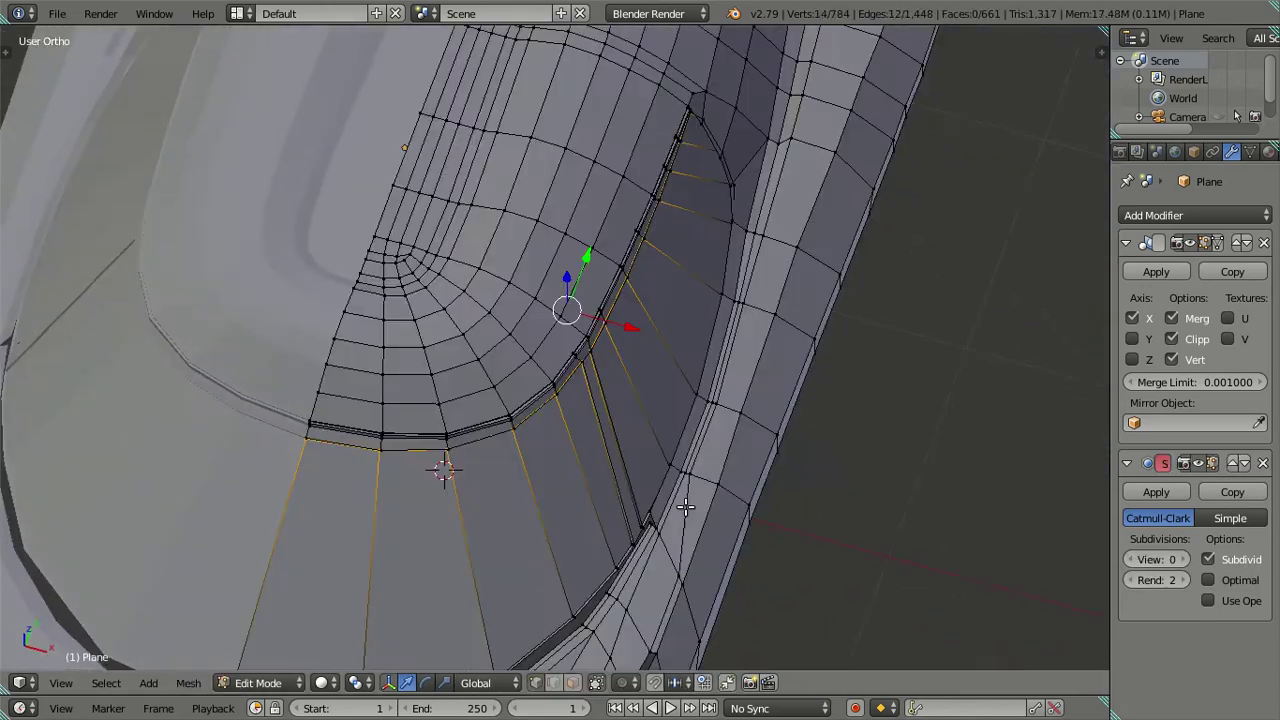
scroll(685, 507, up, 5)
key(a)
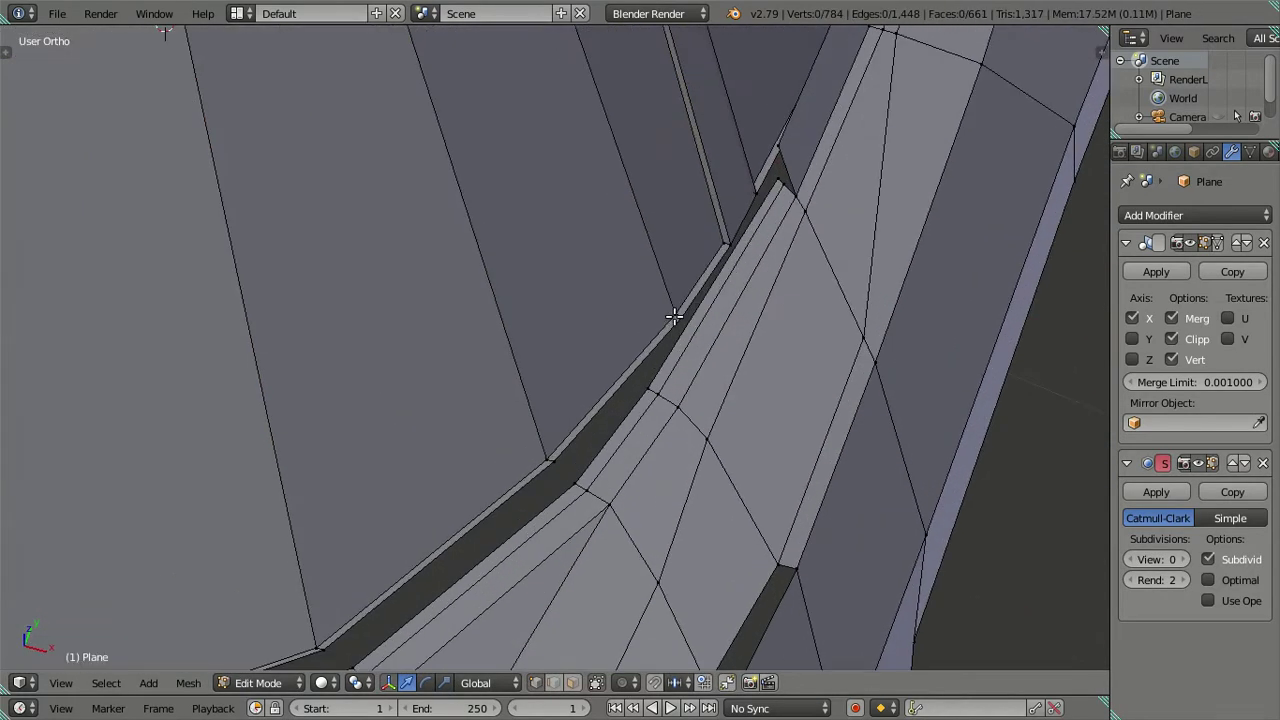
alt+right_click(514, 503)
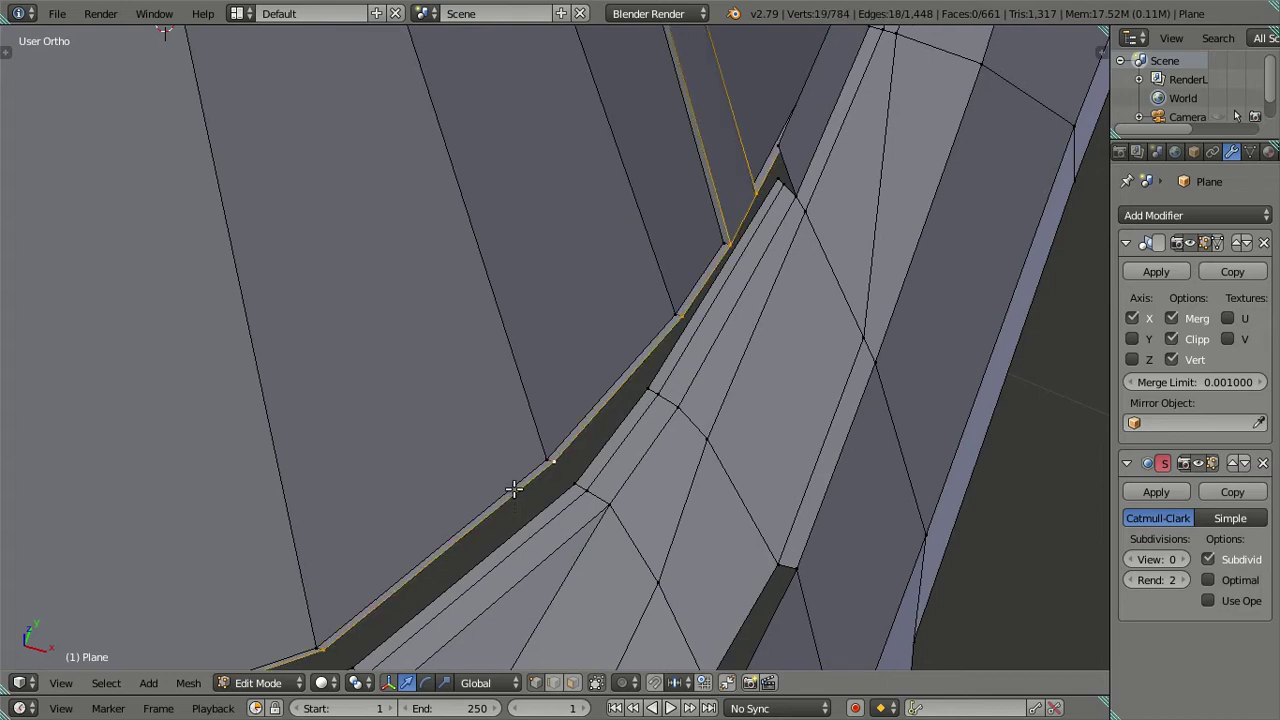
scroll(514, 489, down, 4)
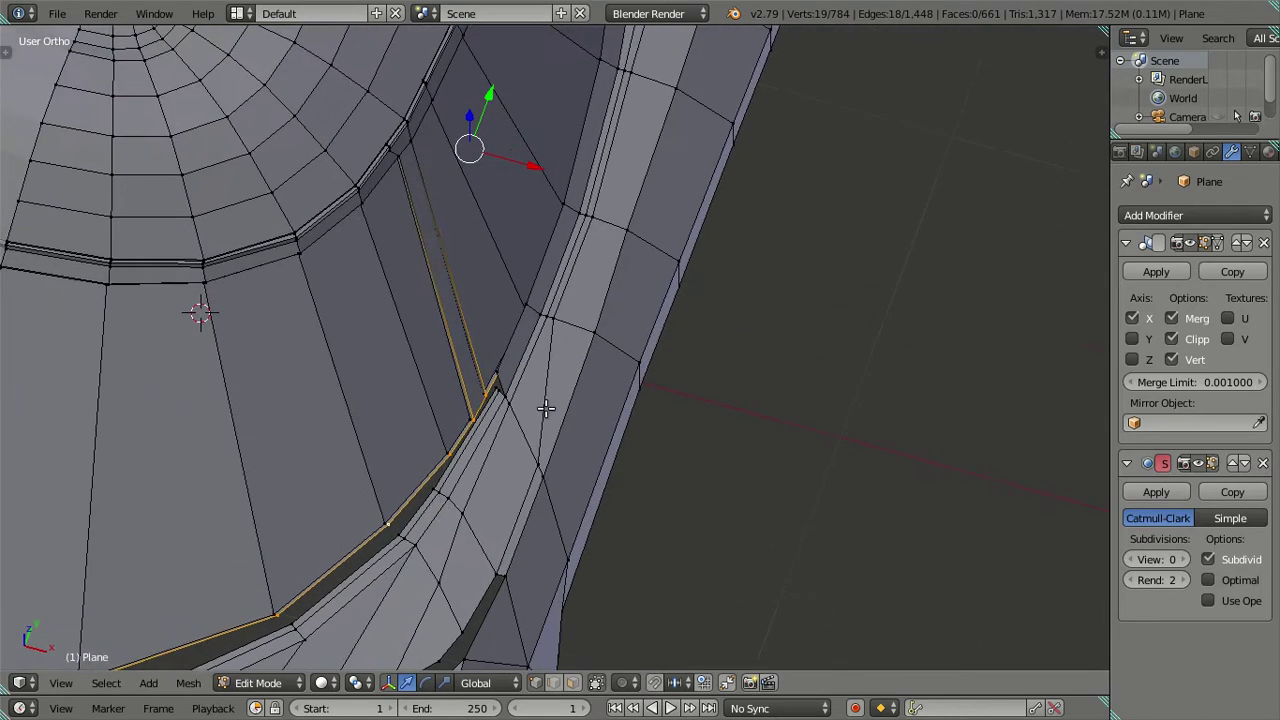
key(z)
mouse_move(545, 408)
middle_down()
mouse_move(509, 286)
mouse_move(490, 307)
middle_up()
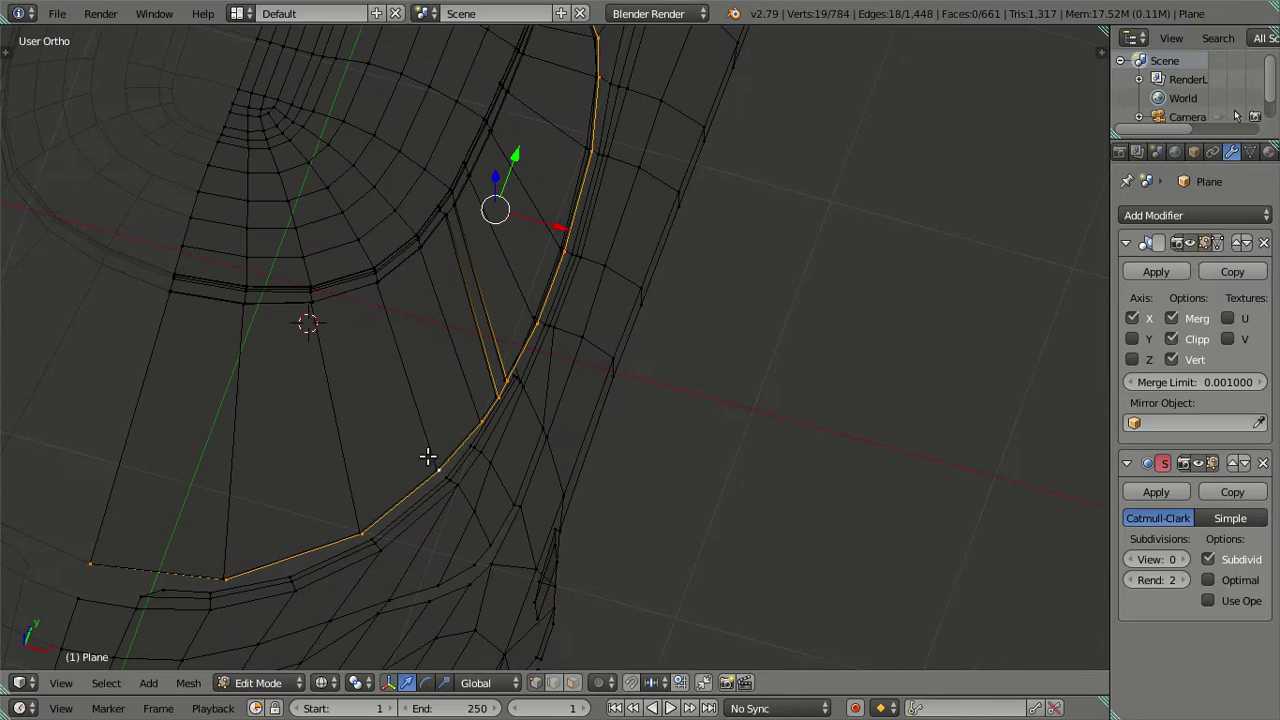
scroll(433, 458, up, 3)
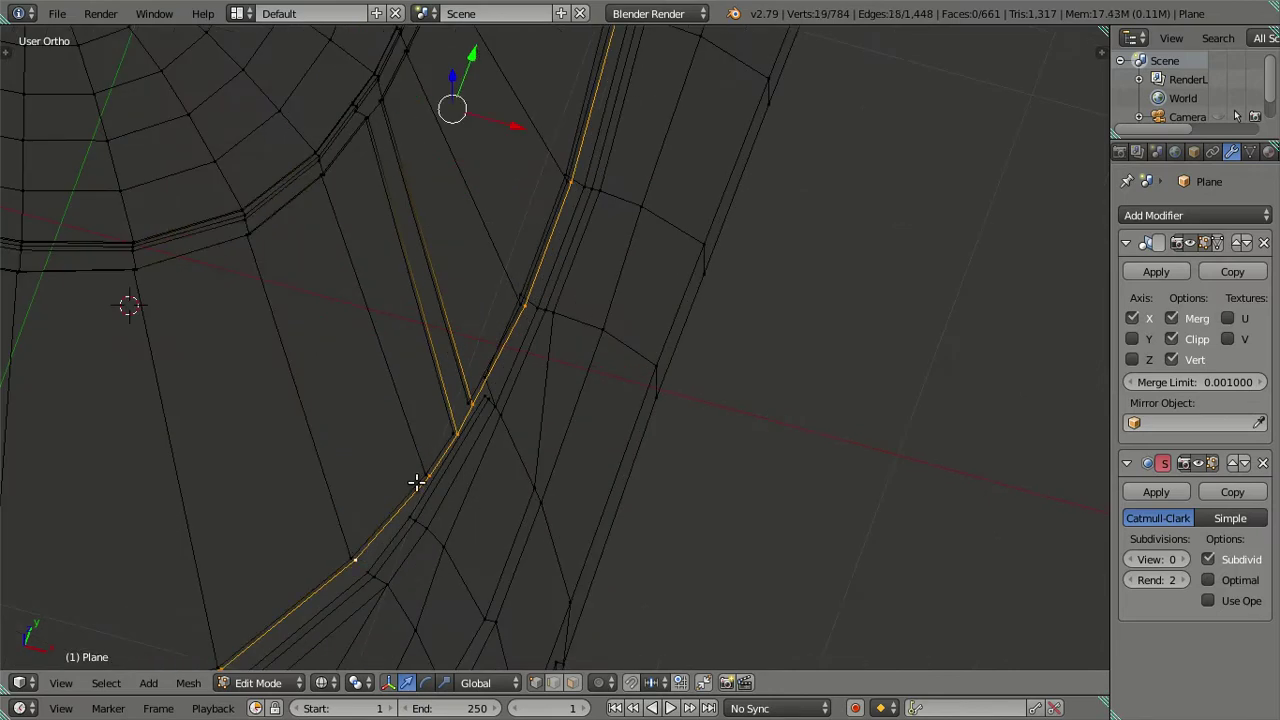
middle_drag(417, 482, 340, 534)
alt+shift+right_click(350, 527)
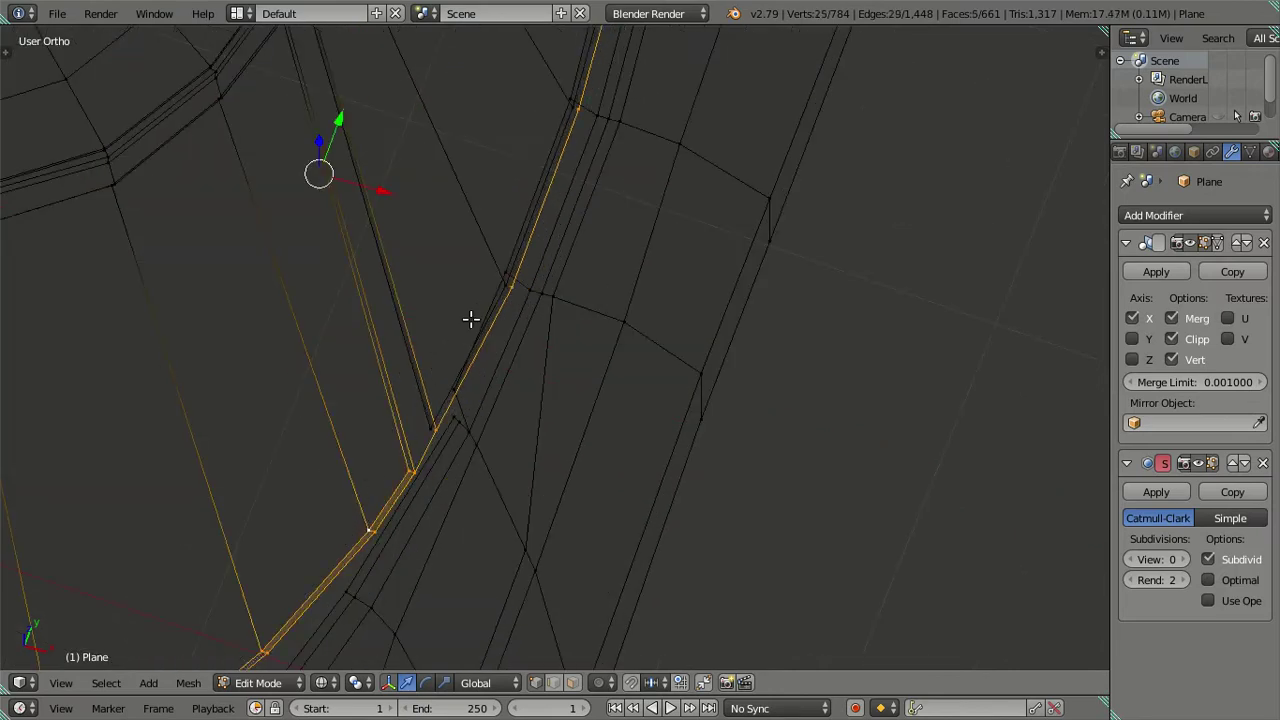
scroll(470, 318, up, 3)
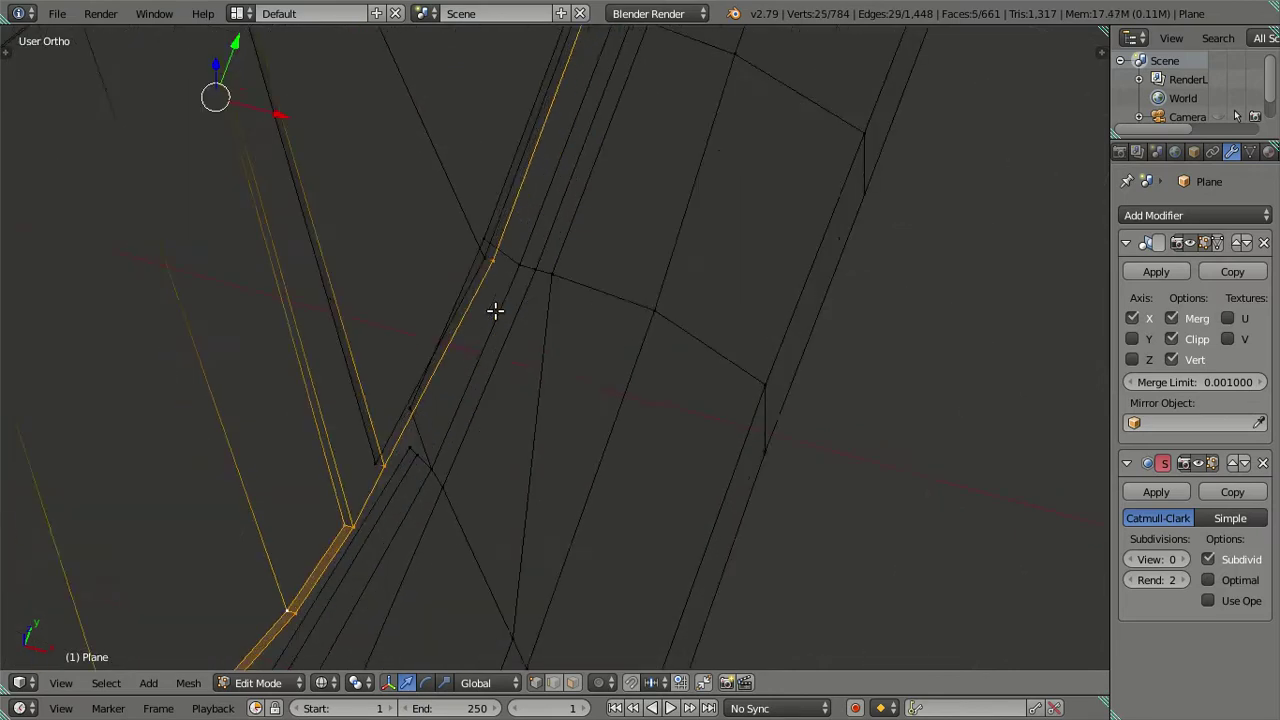
alt+shift+right_click(488, 191)
Deselect the rear part of the rim edges in wireframe view
scroll(480, 210, down, 3)
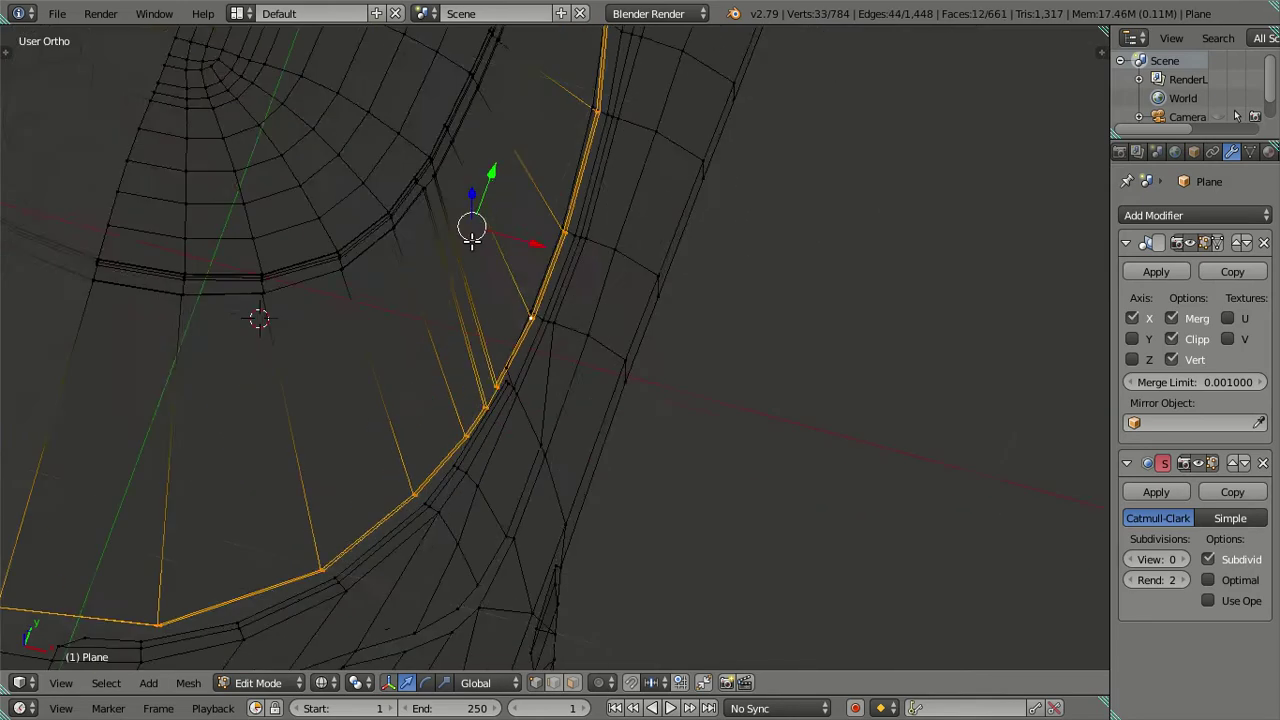
scroll(472, 240, down, 2)
mouse_move(598, 324)
middle_down()
mouse_move(611, 394)
mouse_move(663, 437)
mouse_move(560, 370)
mouse_move(533, 395)
mouse_move(551, 449)
mouse_move(466, 320)
mouse_move(474, 351)
mouse_move(516, 347)
mouse_move(480, 320)
mouse_move(500, 343)
mouse_move(504, 332)
mouse_move(490, 340)
mouse_move(518, 333)
mouse_move(551, 415)
middle_up()
key(z)
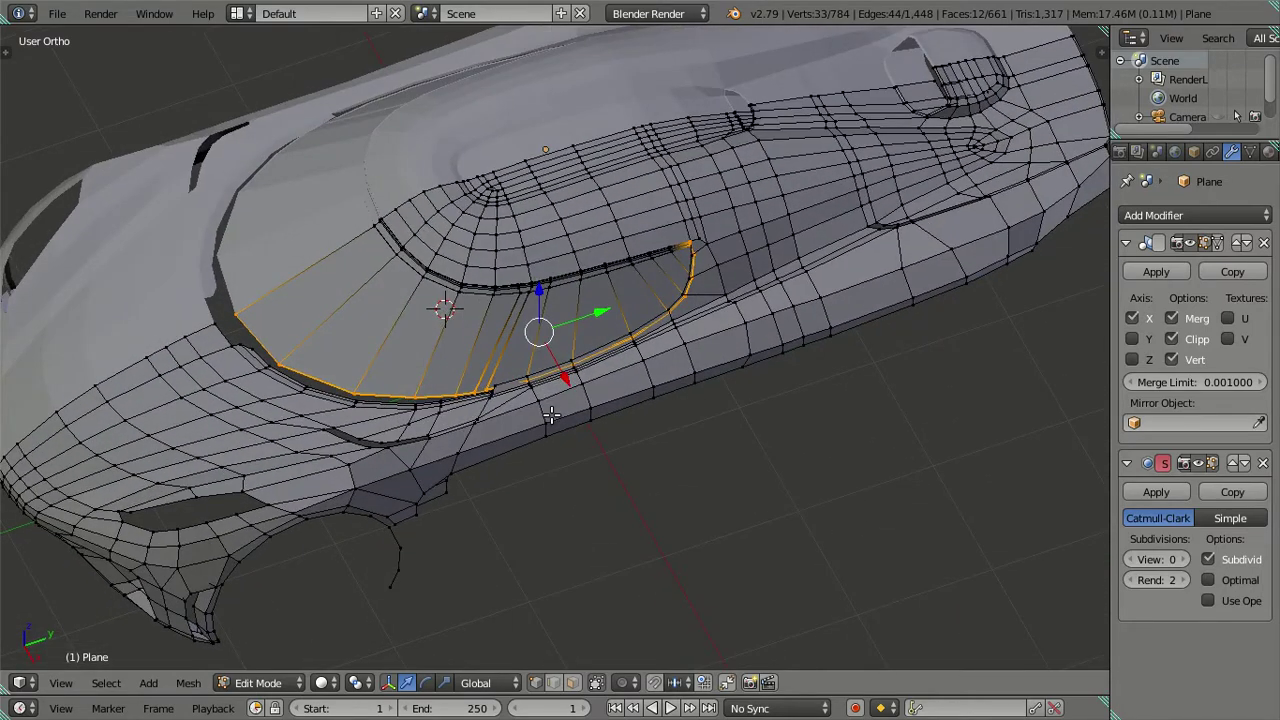
scroll(551, 415, up, 2)
scroll(676, 397, up, 2)
shift+middle_drag(637, 337, 643, 370)
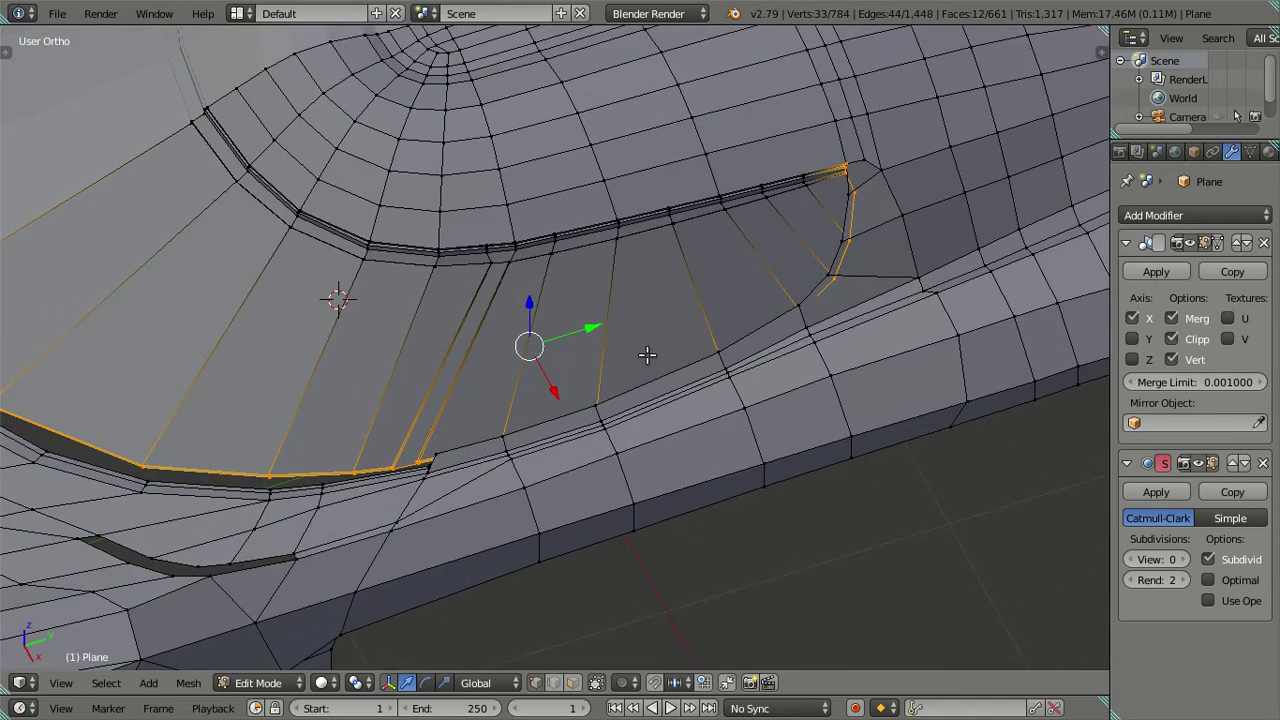
key(z)
scroll(470, 451, down, 5)
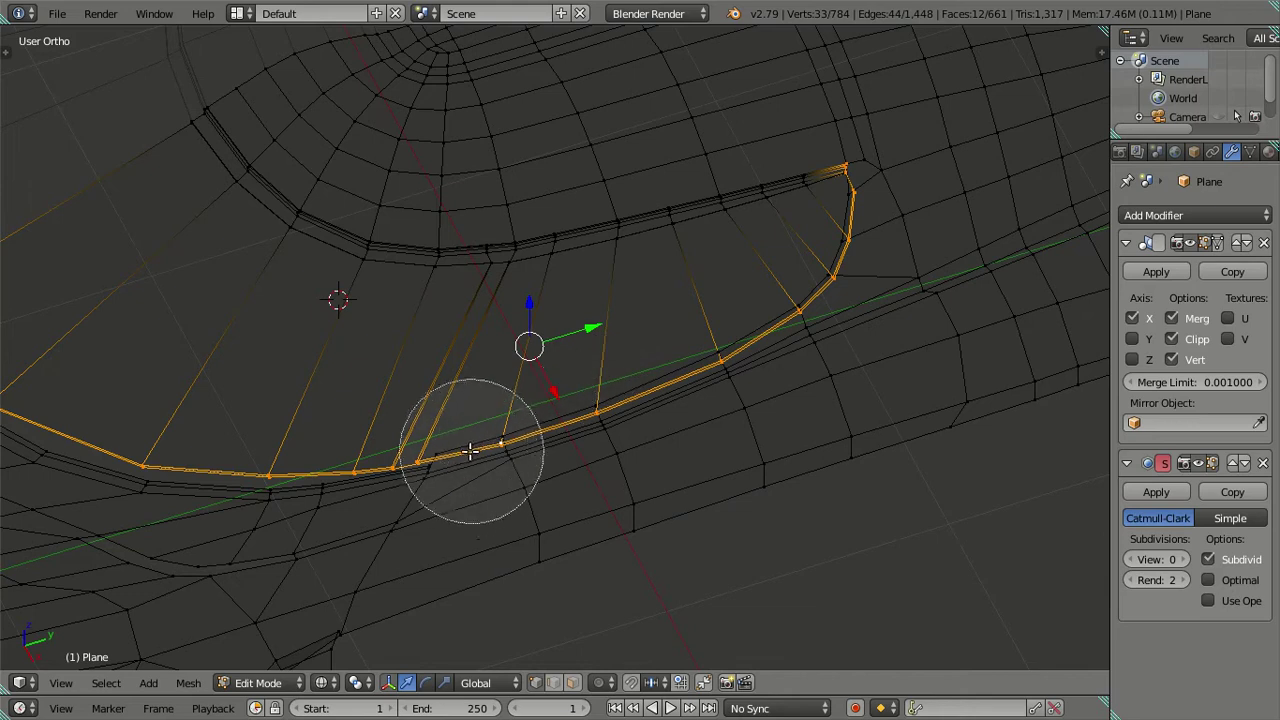
mouse_move(479, 478)
middle_down()
mouse_move(629, 434)
mouse_move(843, 237)
mouse_move(857, 160)
middle_up()
In Right Ortho view, move the selected window-rim edges down onto the reference window line in two moves
right_click(426, 387)
key(KP_3)
shift+middle_drag(414, 443, 560, 429)
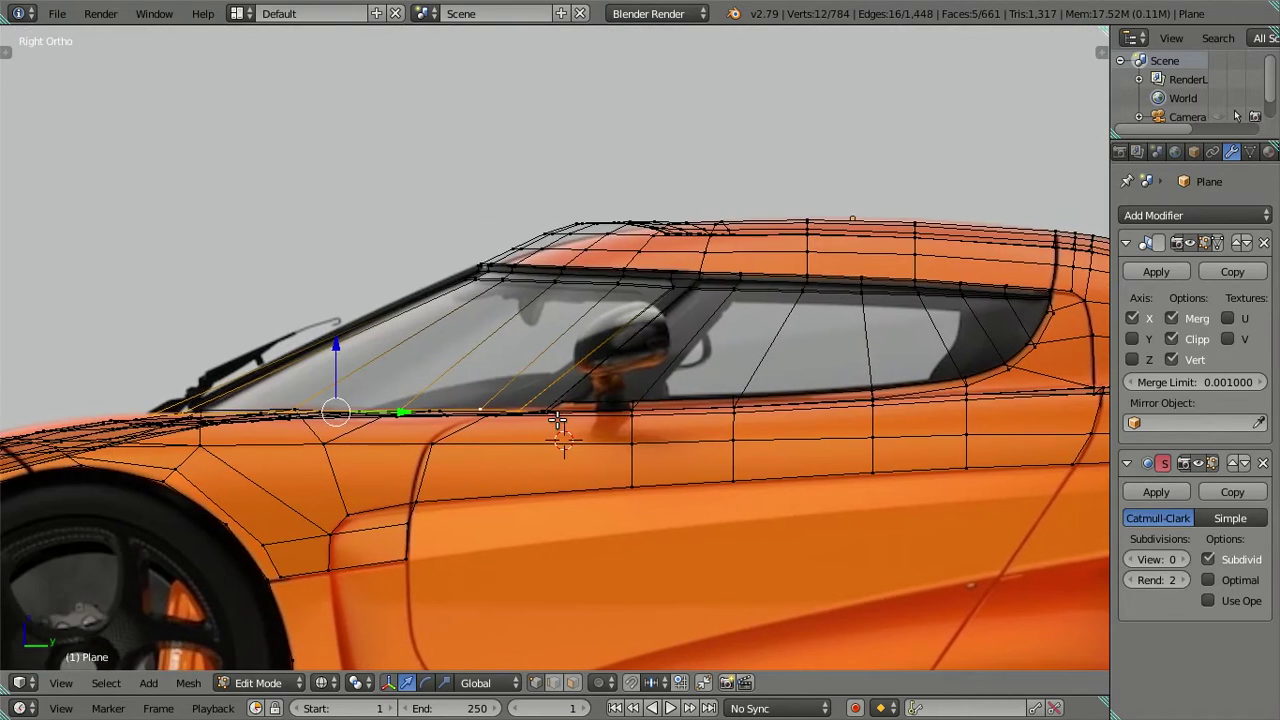
scroll(461, 420, up, 2)
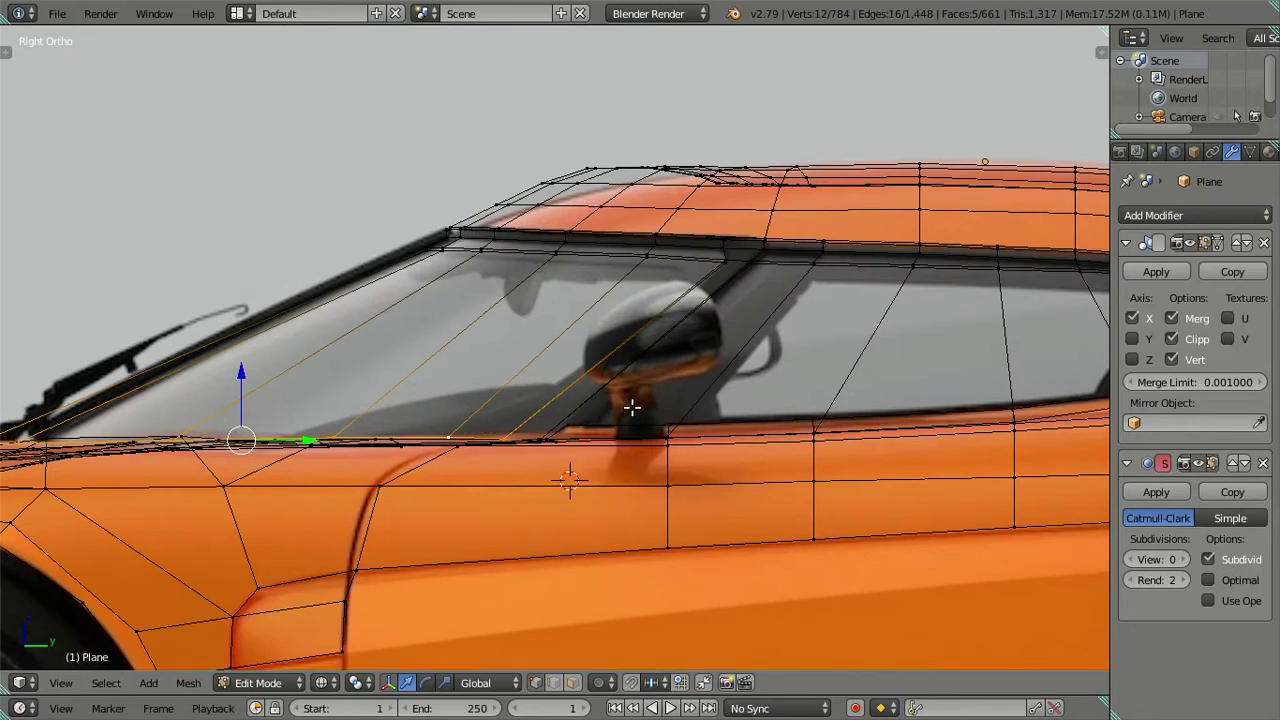
key(g)
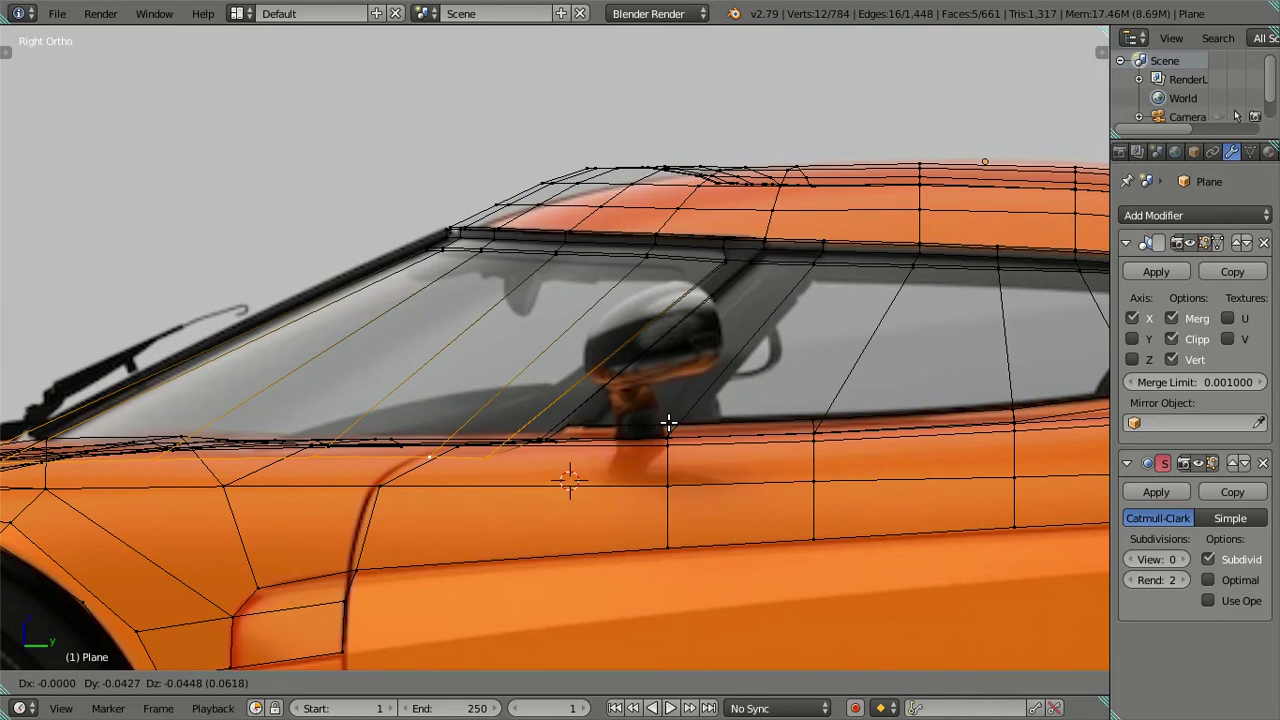
click(664, 433)
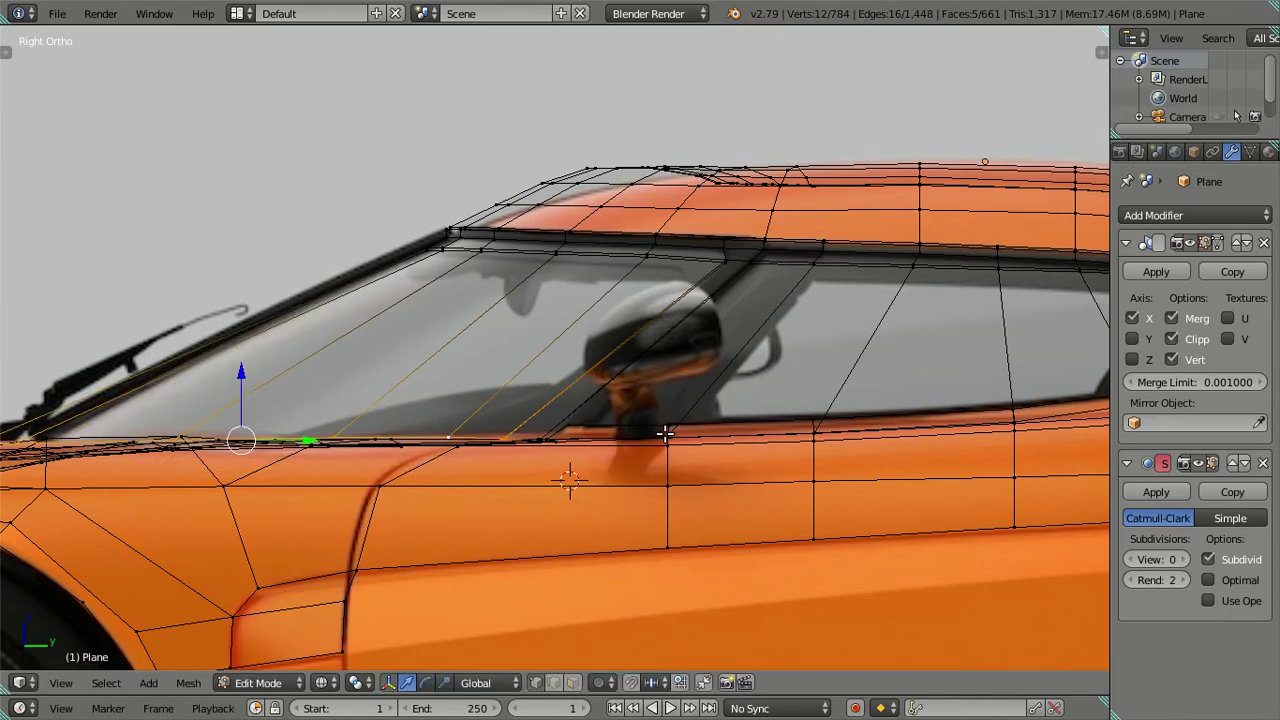
key(g)
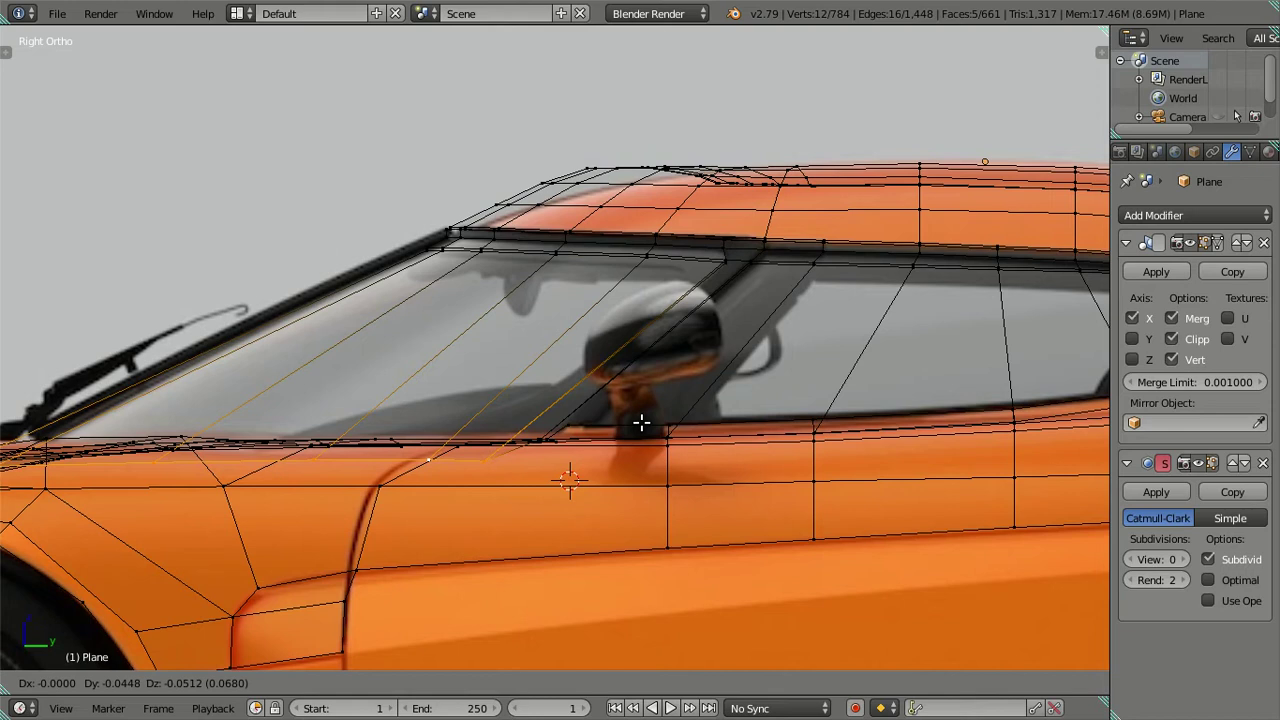
click(641, 423)
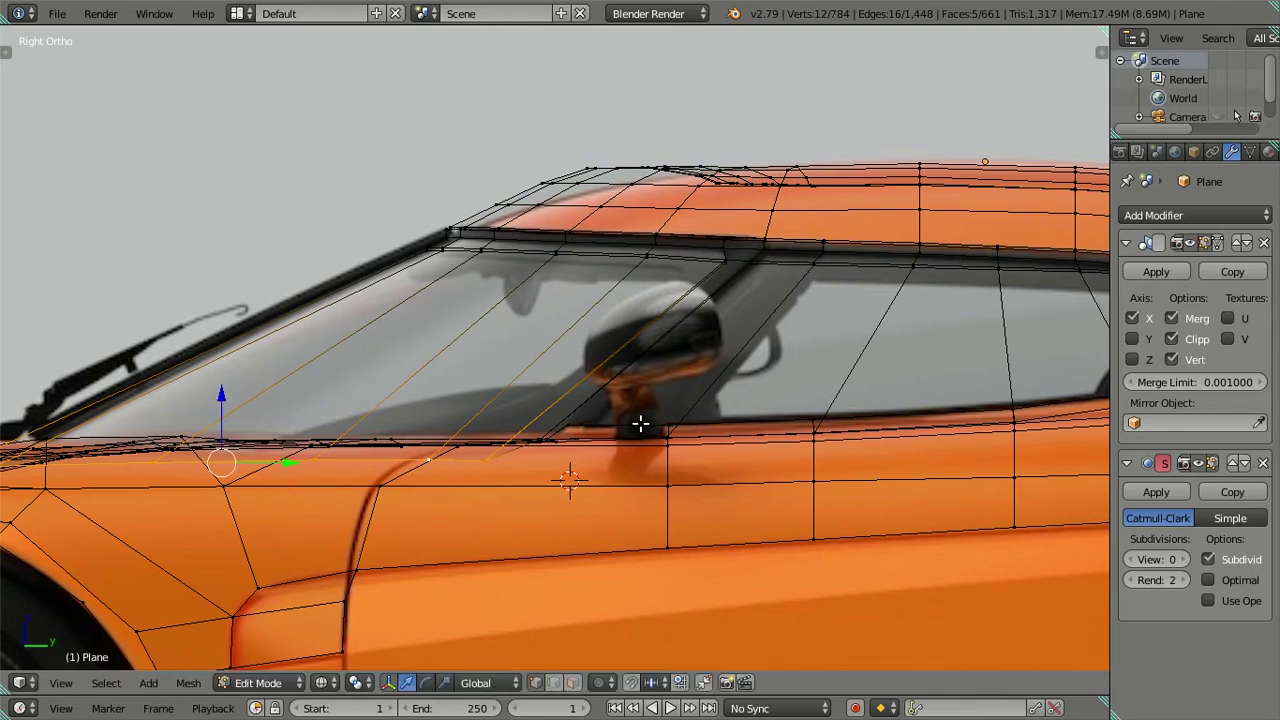
Check the rim alignment from top and angled views in solid grey shading
key(KP_7)
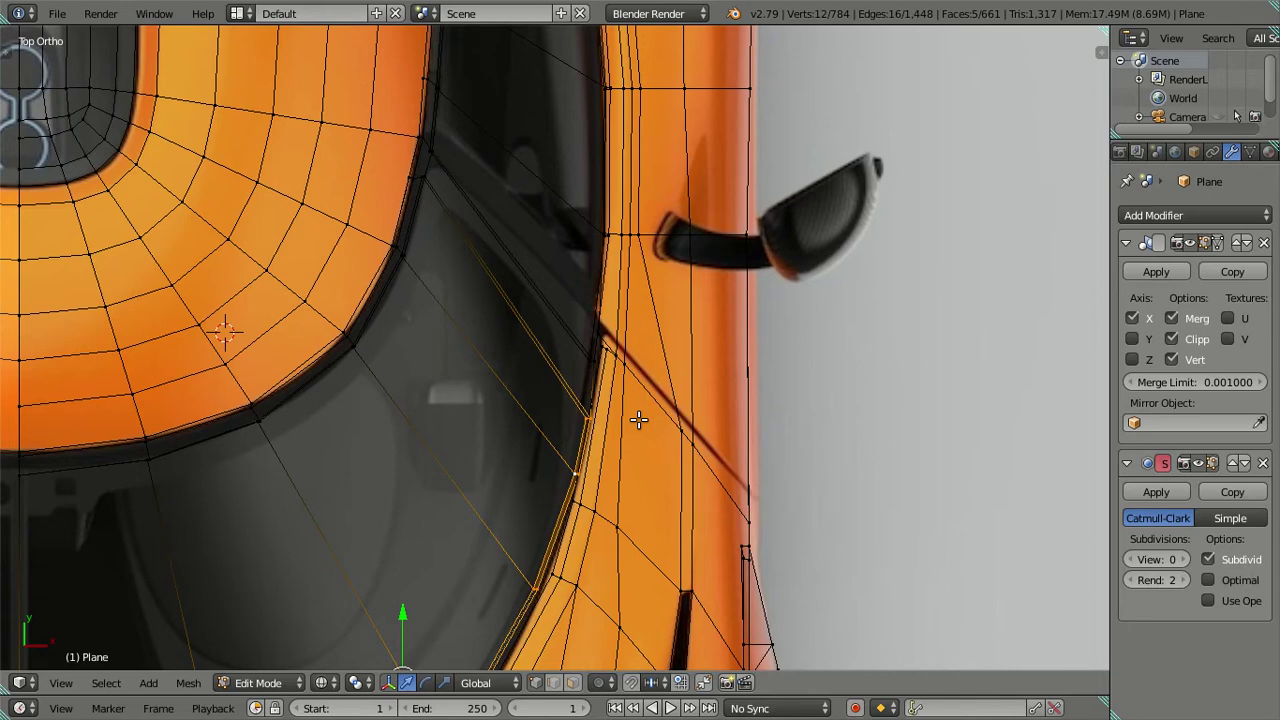
key(alt+z)
mouse_move(643, 433)
middle_down()
mouse_move(698, 255)
mouse_move(663, 260)
mouse_move(646, 286)
mouse_move(646, 443)
mouse_move(614, 538)
mouse_move(590, 555)
mouse_move(500, 440)
mouse_move(446, 423)
mouse_move(440, 505)
mouse_move(443, 450)
mouse_move(618, 449)
mouse_move(656, 593)
mouse_move(655, 557)
middle_up()
mouse_move(571, 388)
middle_down()
mouse_move(606, 457)
mouse_move(551, 306)
mouse_move(430, 277)
middle_up()
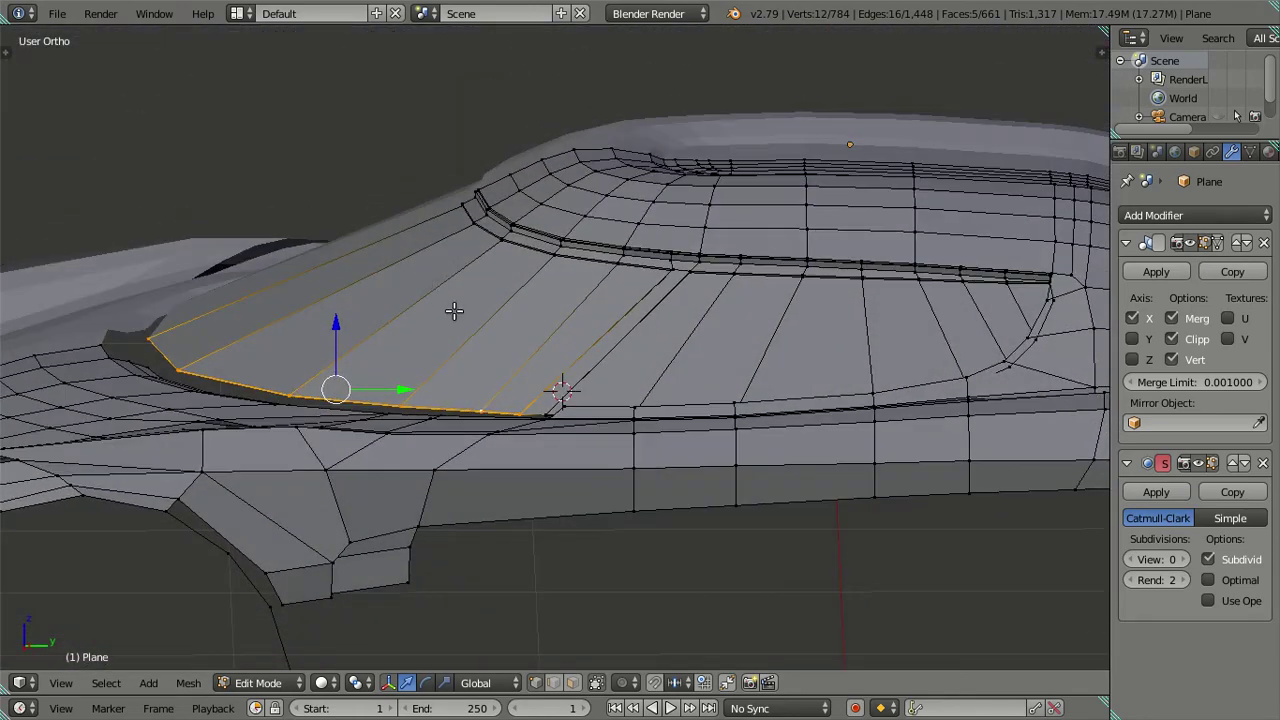
scroll(454, 311, up, 2)
scroll(454, 311, up, 1)
mouse_move(551, 386)
middle_down()
mouse_move(571, 434)
mouse_move(560, 549)
mouse_move(538, 507)
middle_up()
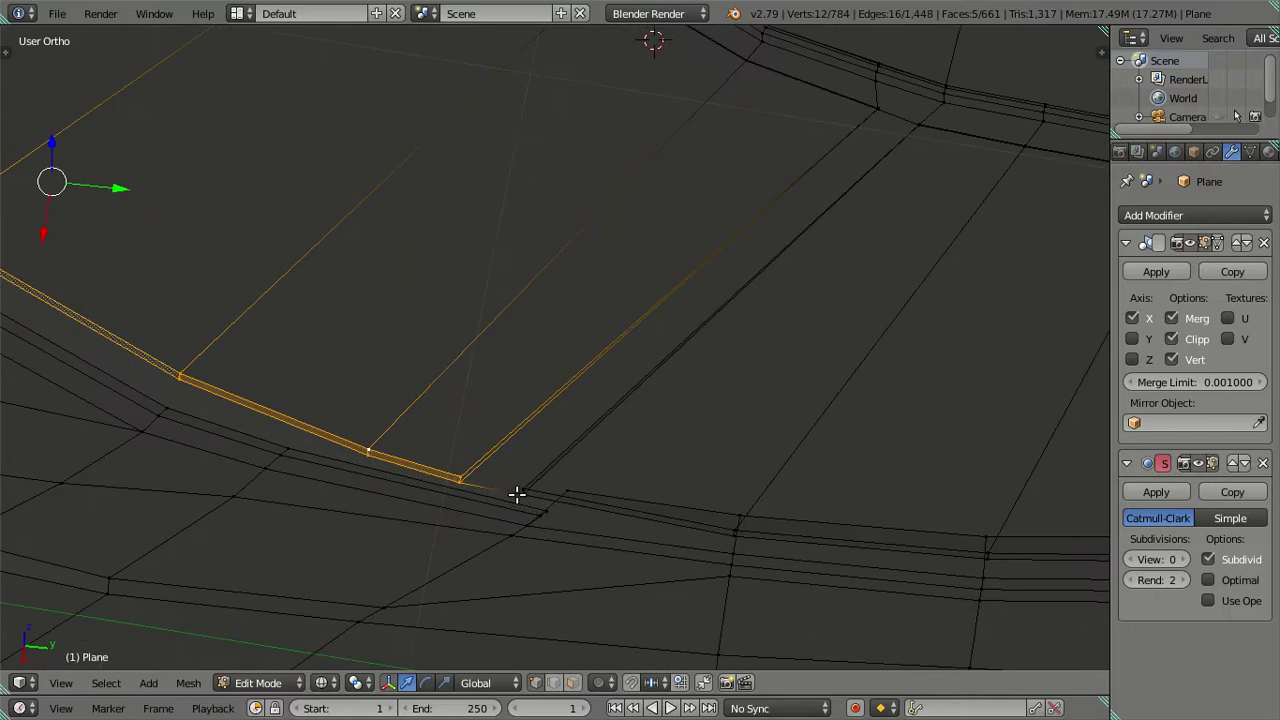
Lower the selected edge once more from the right view, then inspect the recess in solid shading
key(KP_3)
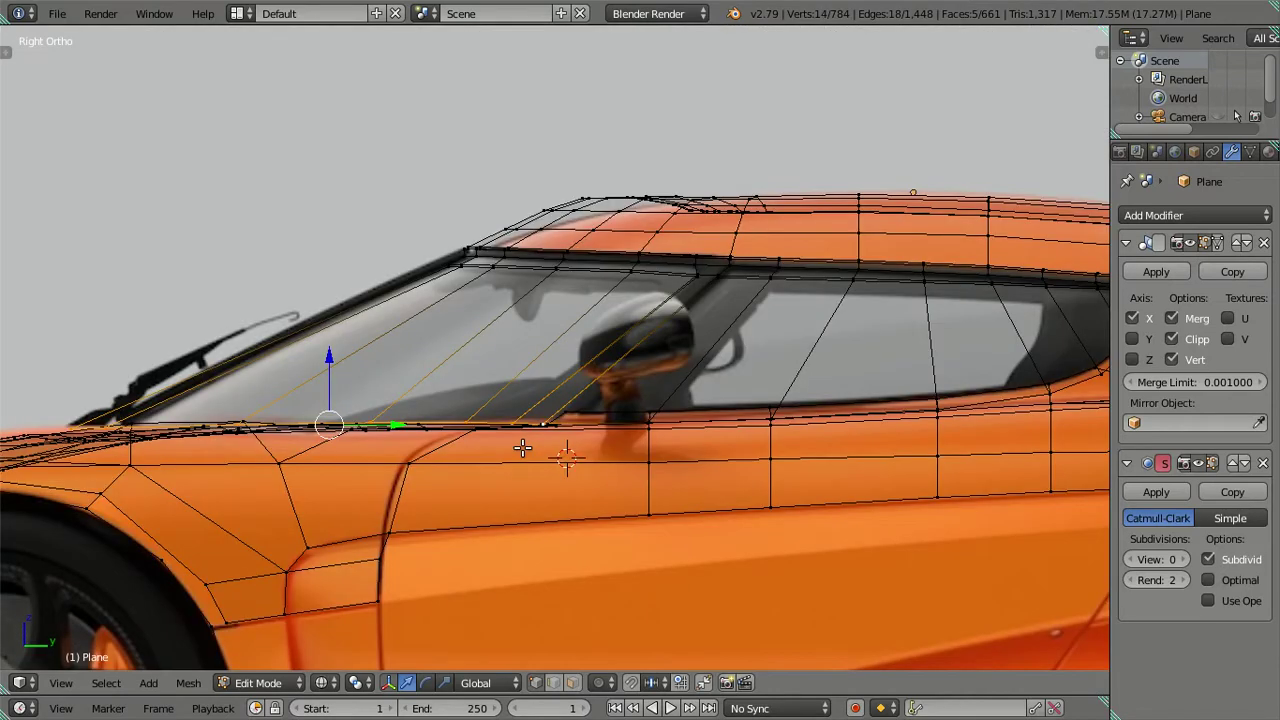
shift+middle_drag(523, 446, 565, 413)
key(g)
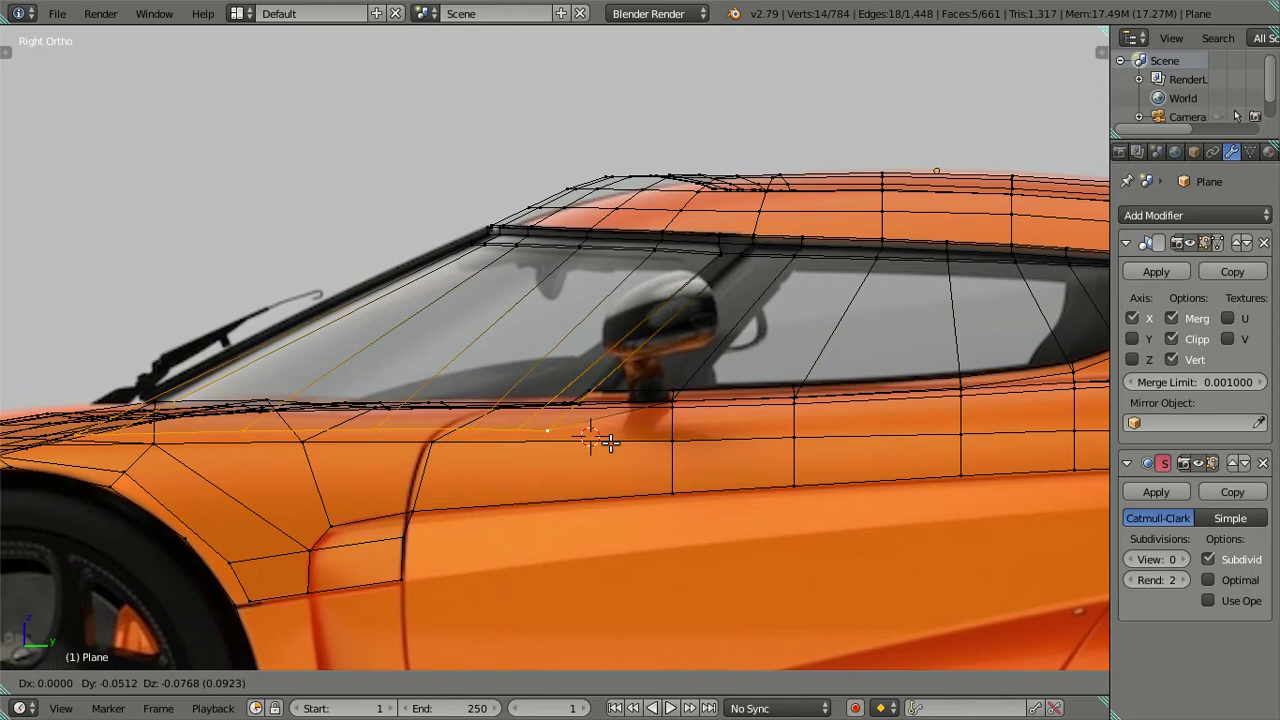
right_click(619, 446)
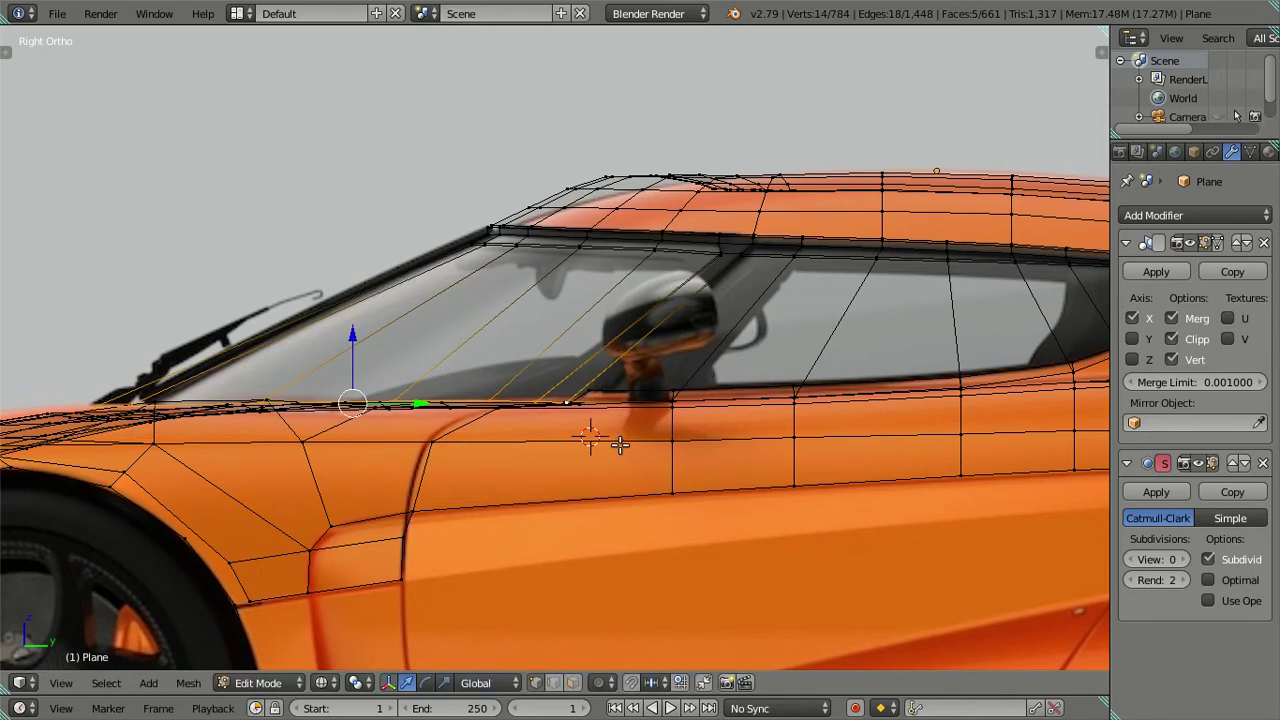
scroll(619, 446, up, 1)
key(g)
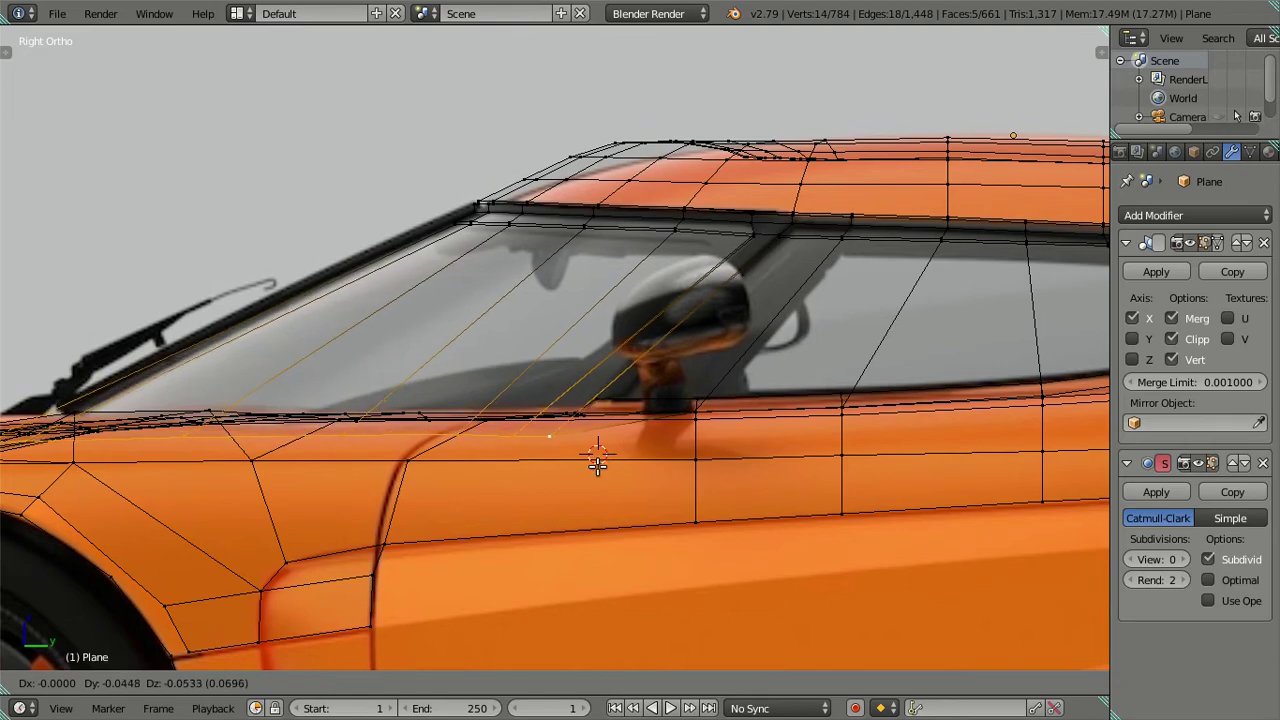
click(597, 463)
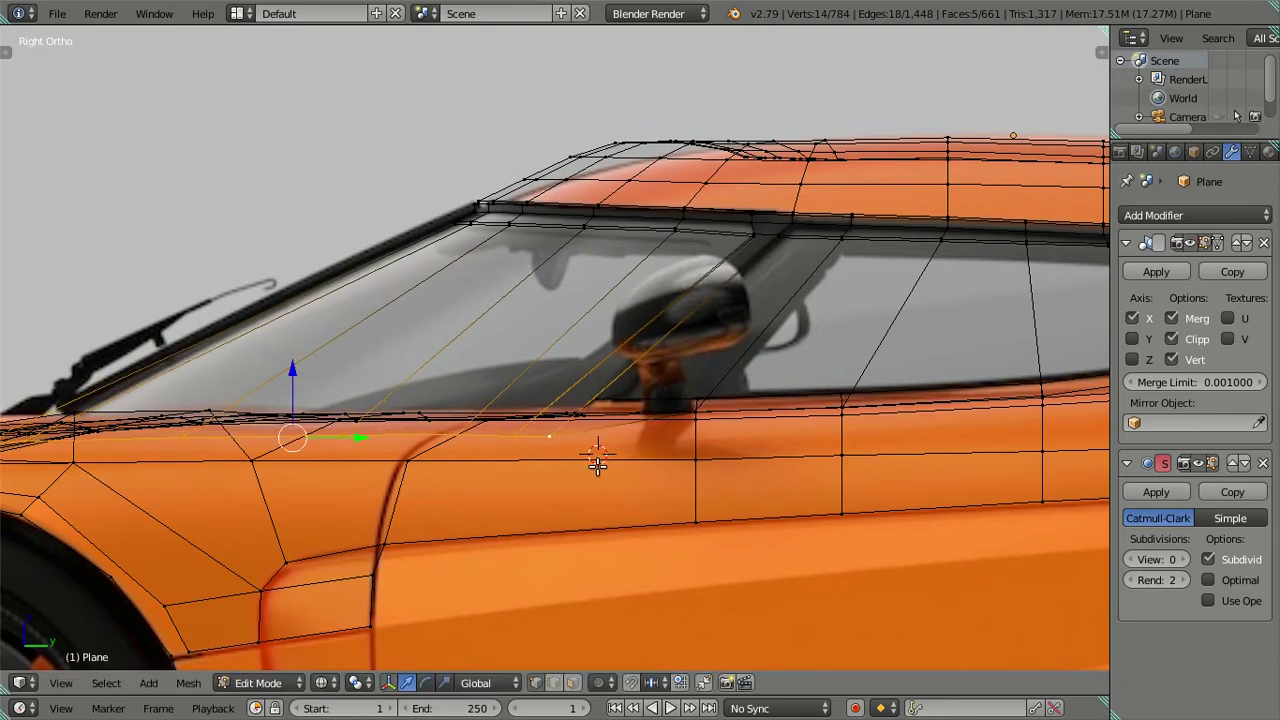
scroll(597, 463, down, 2)
key(shift+z)
middle_drag(597, 463, 577, 480)
scroll(682, 513, up, 3)
mouse_move(682, 513)
middle_down()
mouse_move(714, 580)
mouse_move(808, 606)
middle_up()
middle_drag(680, 517, 531, 446)
scroll(576, 459, up, 2)
Slide the selected recess edges slightly along X and clear the selection
drag(566, 388, 575, 387)
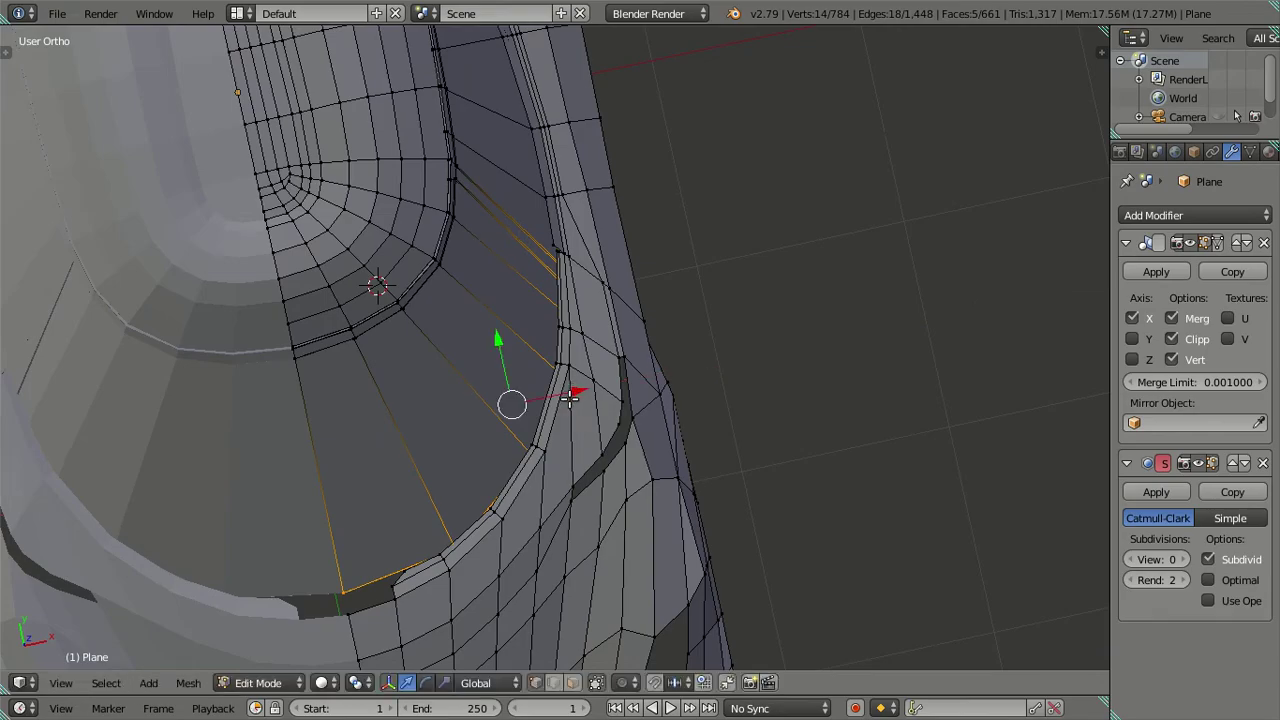
middle_drag(570, 398, 382, 252)
key(a)
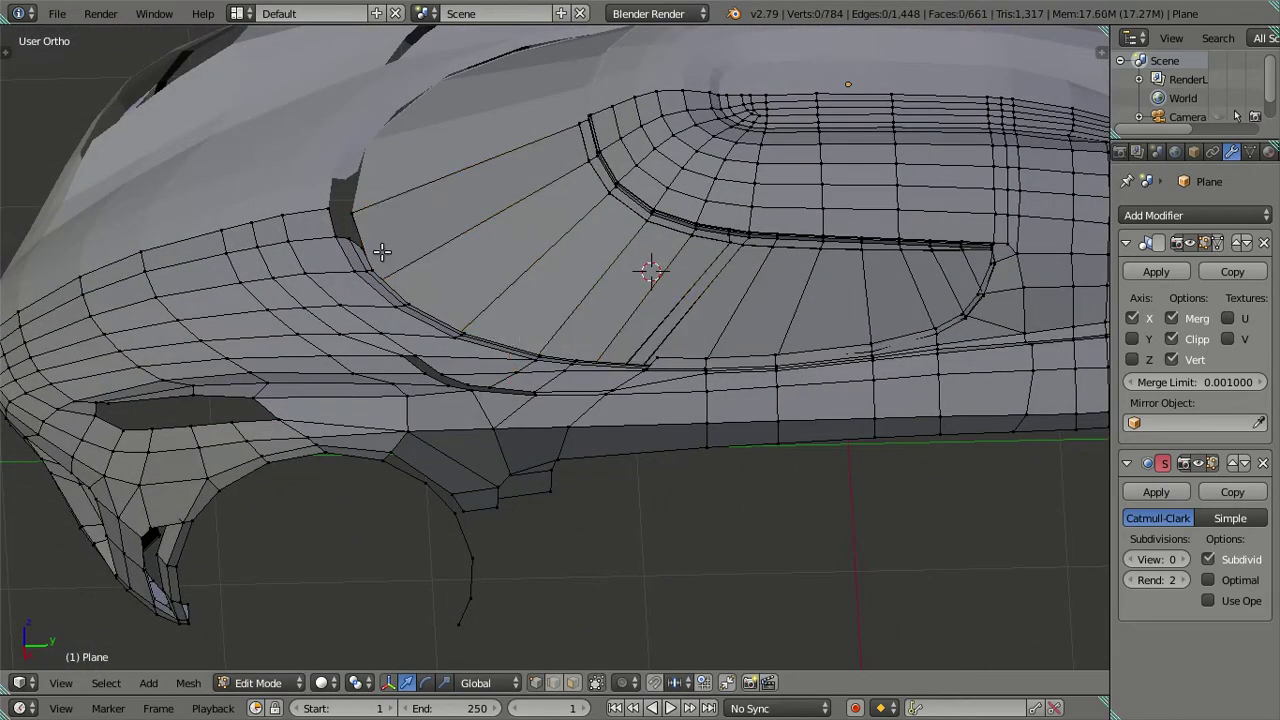
key(z)
mouse_move(491, 323)
middle_down()
mouse_move(491, 229)
mouse_move(620, 400)
mouse_move(381, 337)
mouse_move(420, 446)
mouse_move(469, 457)
mouse_move(500, 366)
mouse_move(609, 311)
mouse_move(531, 503)
mouse_move(508, 433)
mouse_move(597, 380)
mouse_move(606, 406)
mouse_move(443, 371)
middle_up()
key(Tab)
key(z)
key(Tab)
scroll(606, 406, up, 3)
scroll(575, 368, down, 3)
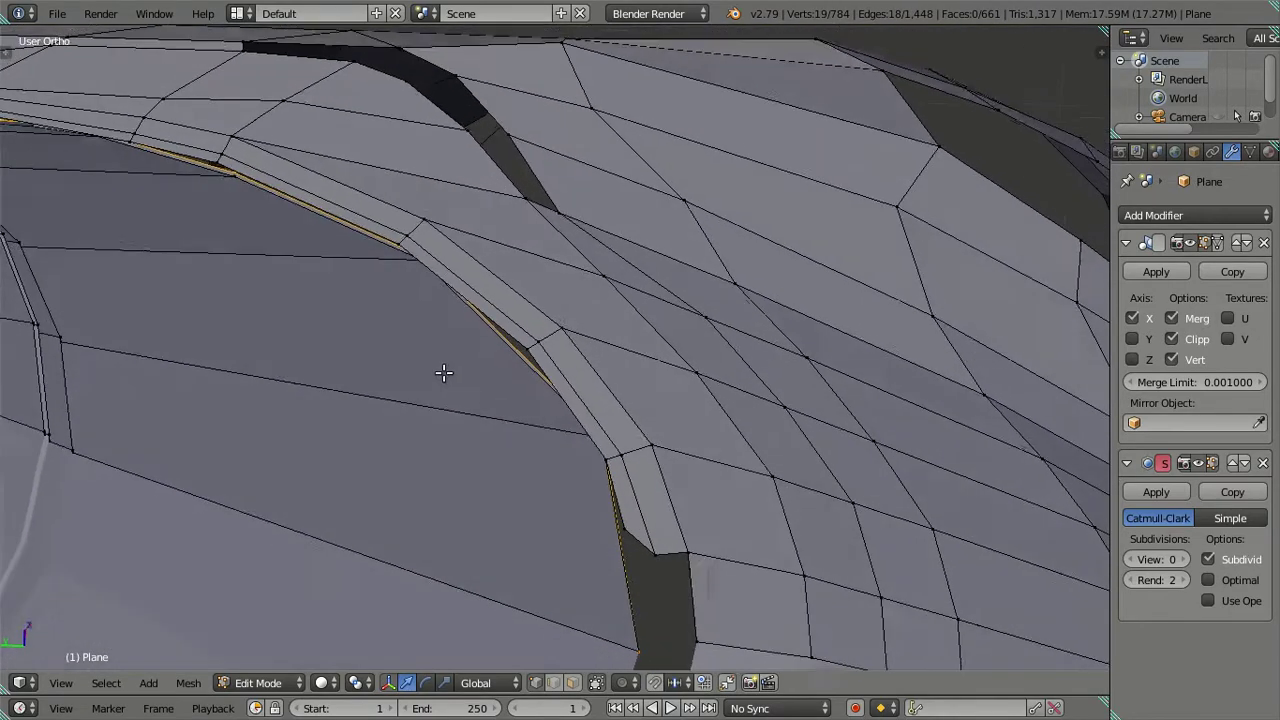
key(z)
mouse_move(253, 190)
middle_down()
mouse_move(723, 403)
mouse_move(529, 334)
mouse_move(689, 418)
mouse_move(606, 449)
mouse_move(634, 466)
middle_up()
Deselect the upper part of the fender-side edge loop and shift the rest along X
key(c)
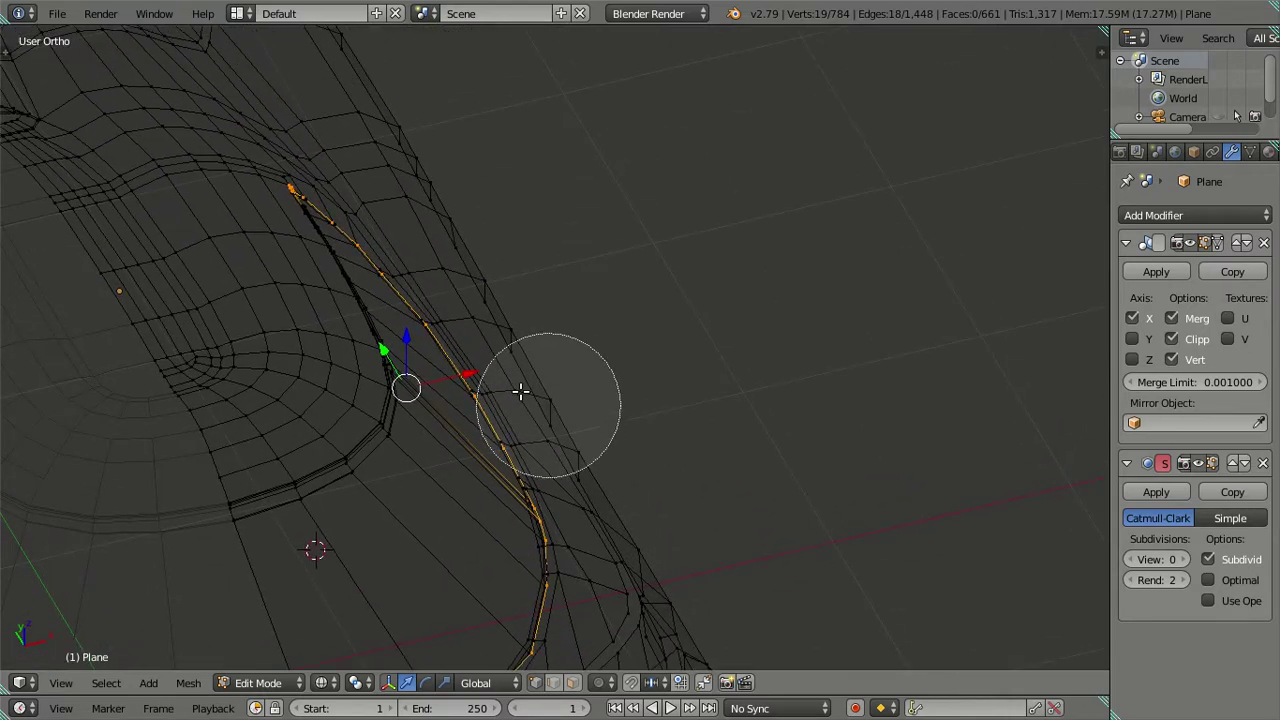
mouse_move(287, 202)
middle_down()
mouse_move(457, 435)
mouse_move(491, 451)
middle_up()
key(Escape)
mouse_move(531, 503)
middle_down()
mouse_move(531, 365)
mouse_move(497, 414)
mouse_move(651, 443)
mouse_move(597, 487)
middle_up()
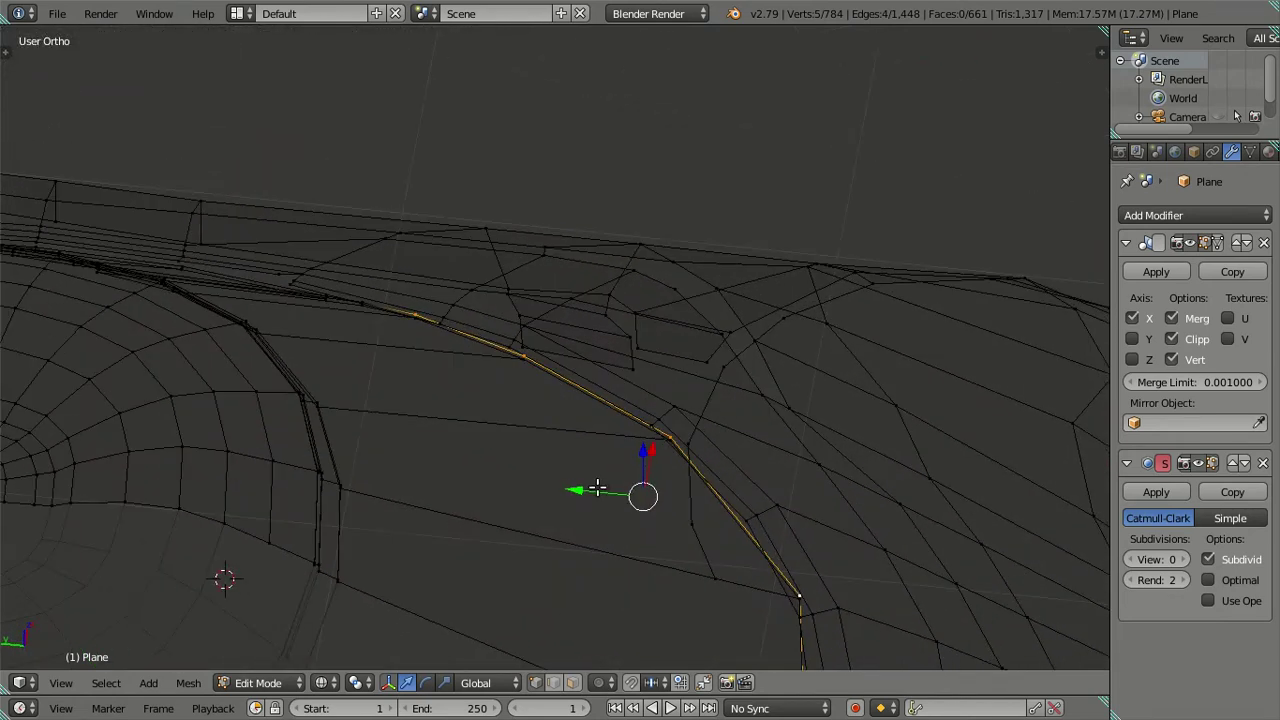
drag(580, 493, 614, 494)
click(621, 495)
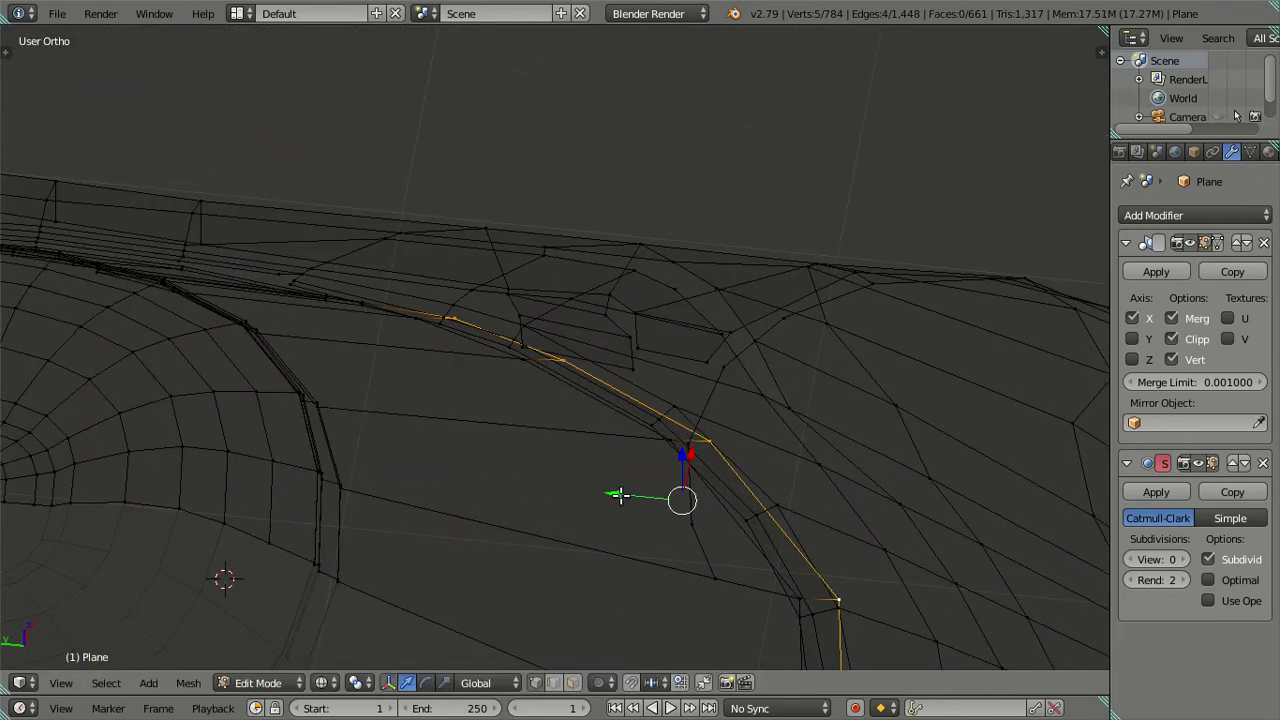
scroll(691, 608, down, 2)
key(z)
shift+middle_drag(693, 551, 573, 394)
mouse_move(490, 288)
middle_down()
mouse_move(608, 403)
mouse_move(577, 369)
mouse_move(395, 310)
mouse_move(356, 362)
middle_up()
key(z)
Shift the edge loop along Y, then deselect everything
drag(646, 218, 606, 223)
key(a)
key(z)
mouse_move(603, 229)
middle_down()
mouse_move(629, 371)
mouse_move(692, 307)
middle_up()
scroll(692, 307, down, 5)
middle_drag(851, 217, 883, 206)
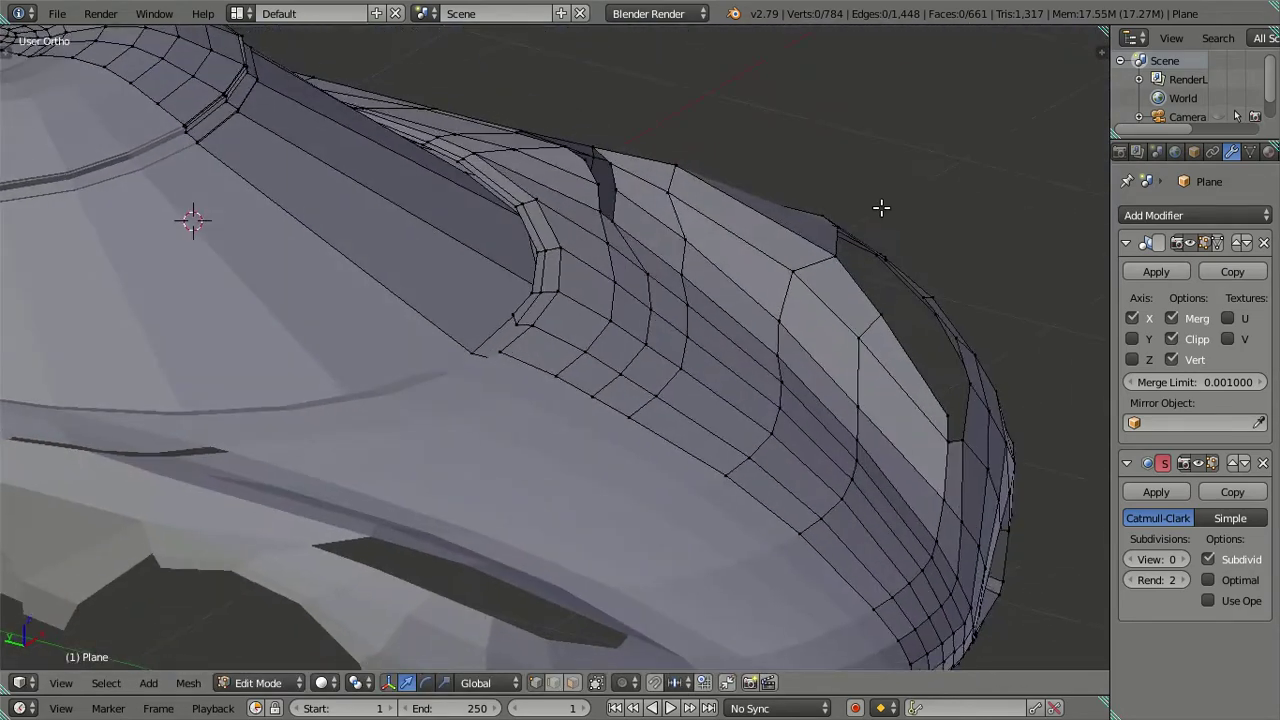
In Object Mode, raise the Subdivision Surface View level to 2 and inspect the smoothed body
key(Tab)
mouse_move(591, 229)
middle_down()
mouse_move(631, 343)
mouse_move(770, 455)
mouse_move(782, 433)
mouse_move(684, 460)
mouse_move(451, 428)
mouse_move(335, 446)
mouse_move(518, 330)
mouse_move(700, 420)
middle_up()
click(1183, 560)
click(1183, 560)
mouse_move(891, 486)
middle_down()
mouse_move(497, 406)
mouse_move(528, 471)
mouse_move(623, 463)
mouse_move(531, 409)
middle_up()
In Edit Mode, try a loop cut across the body, then undo it
scroll(529, 405, up, 3)
key(Tab)
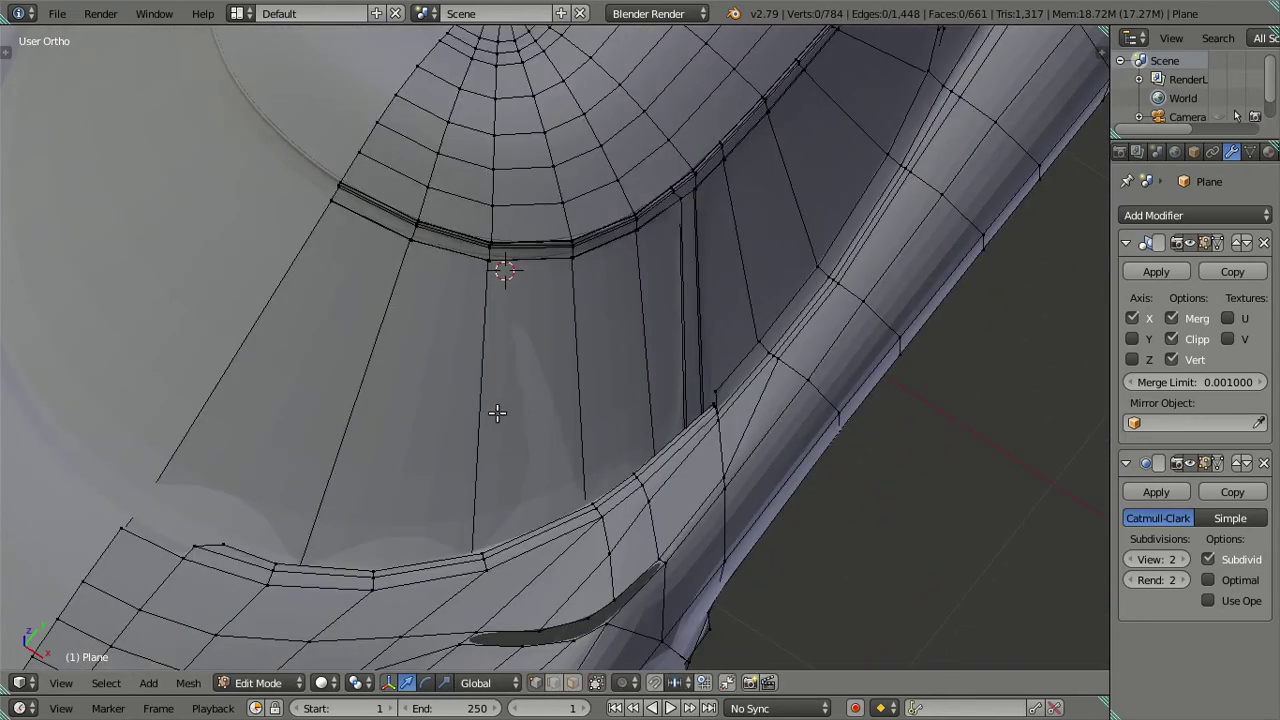
key(ctrl+r)
click(493, 408)
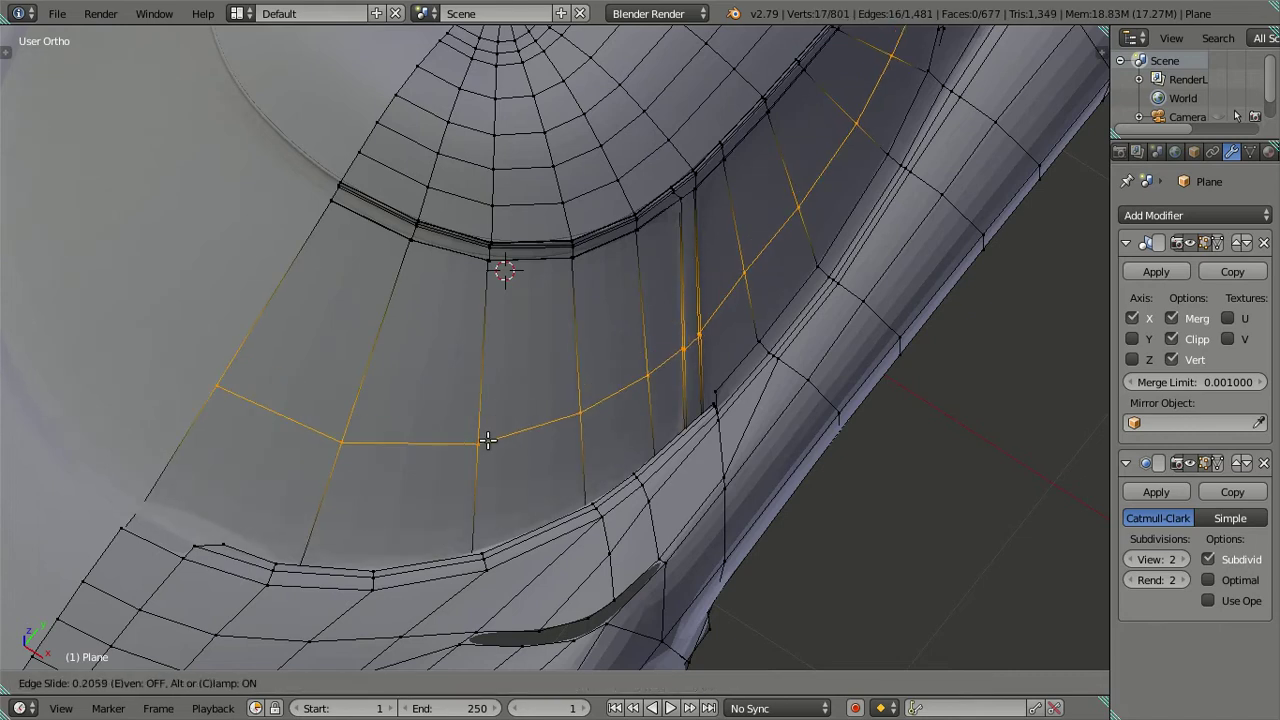
click(489, 437)
key(ctrl+z)
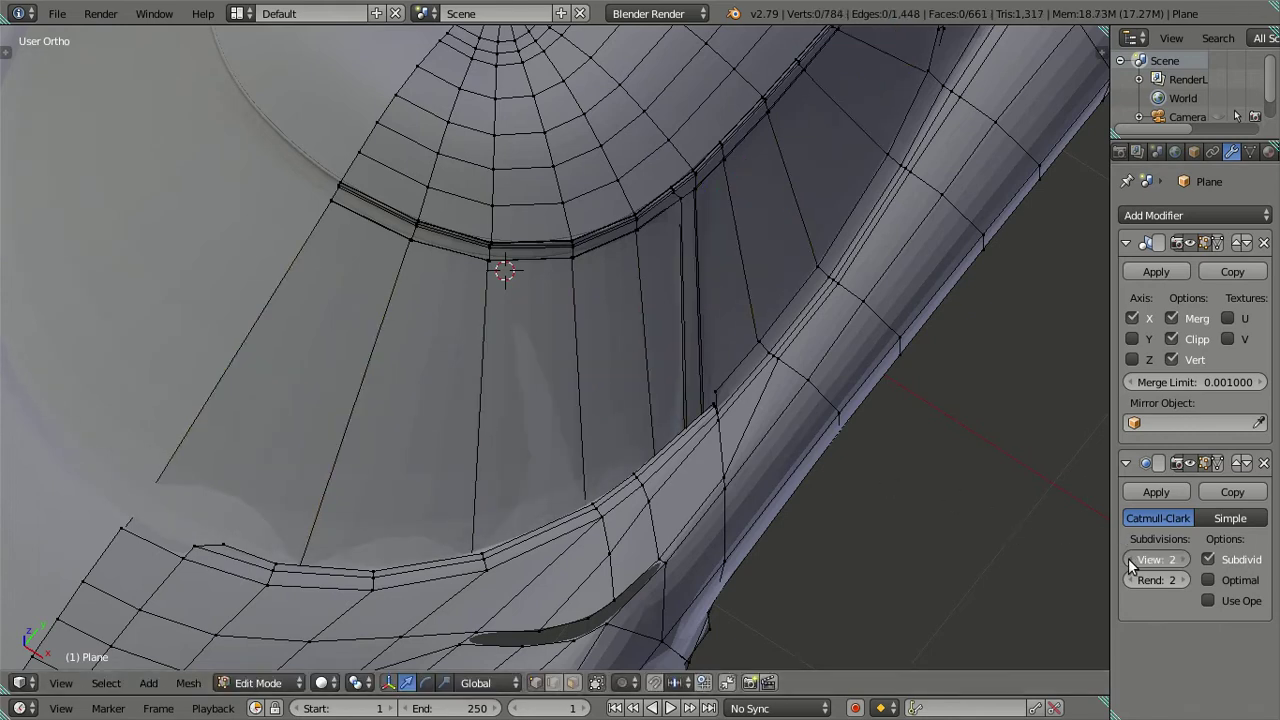
Turn viewport subdivision off and view the side window area in wireframe
click(1131, 560)
scroll(631, 472, up, 2)
click(1130, 559)
mouse_move(1043, 534)
middle_down()
mouse_move(671, 423)
mouse_move(642, 466)
mouse_move(763, 366)
mouse_move(714, 466)
mouse_move(651, 477)
middle_up()
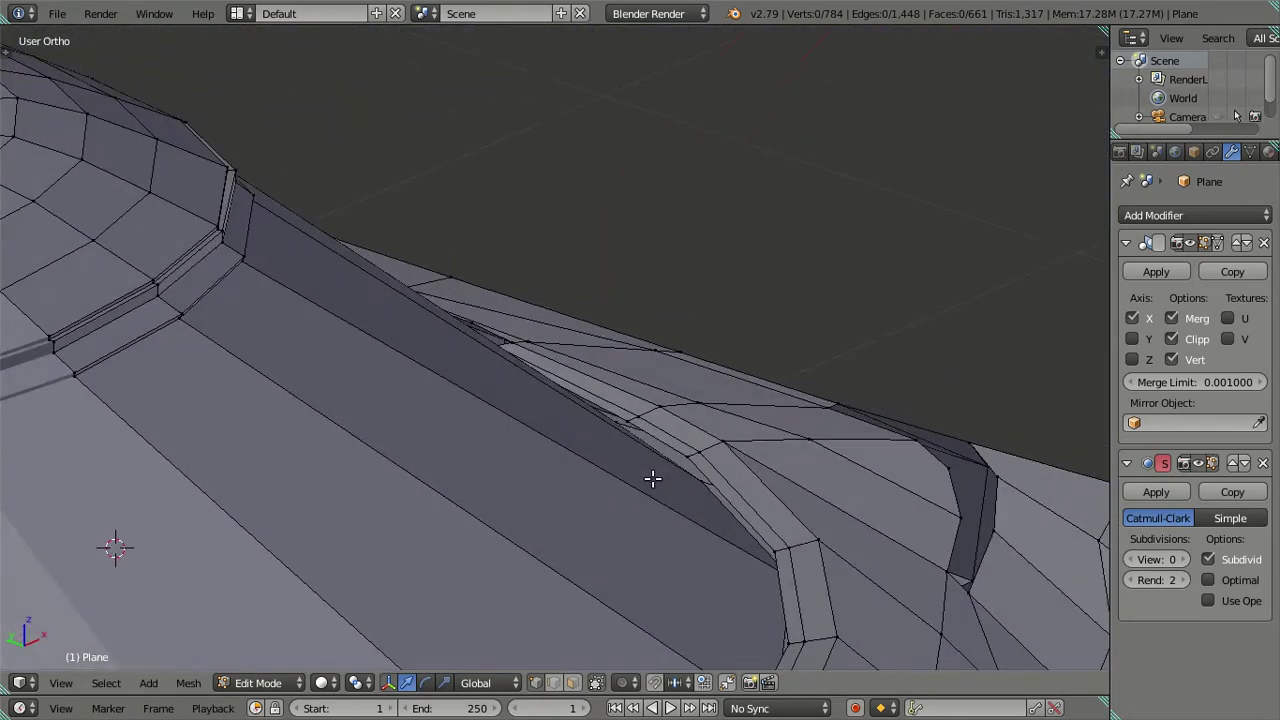
key(z)
mouse_move(723, 543)
middle_down()
mouse_move(662, 385)
mouse_move(597, 394)
middle_up()
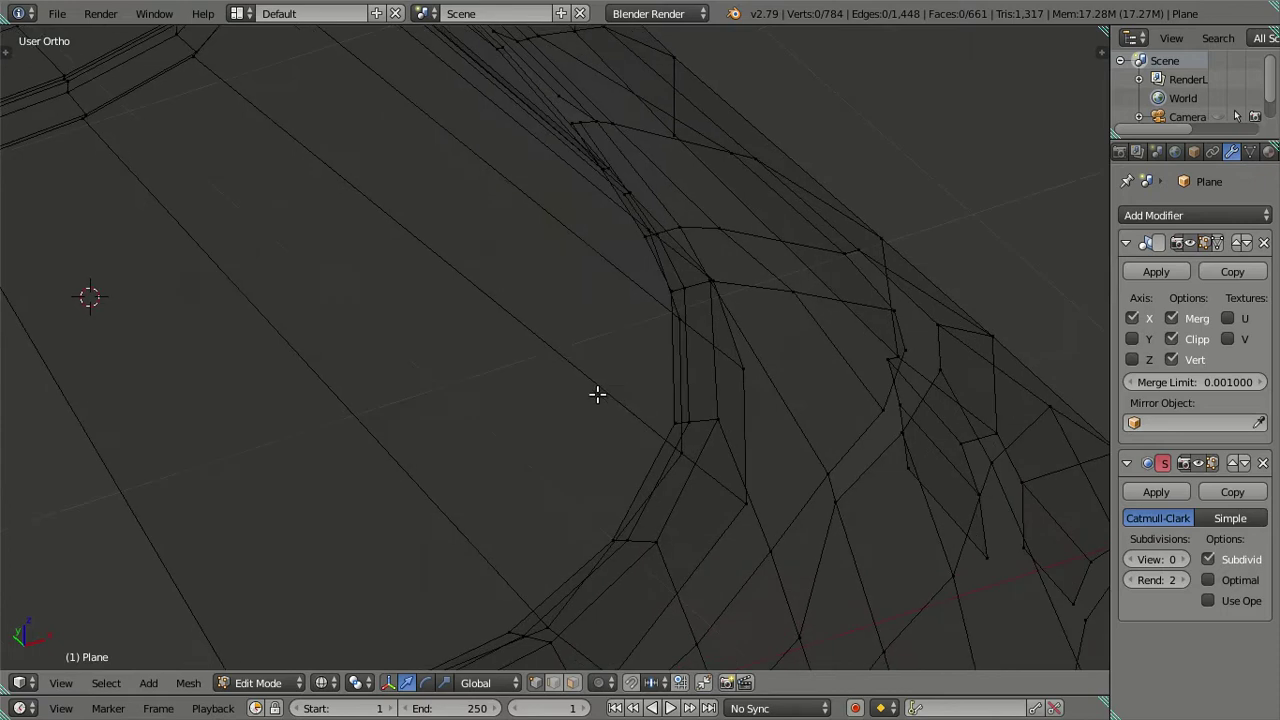
Add an edge loop along the side window edge, slide it into place, and return to solid shading
key(ctrl+r)
click(552, 353)
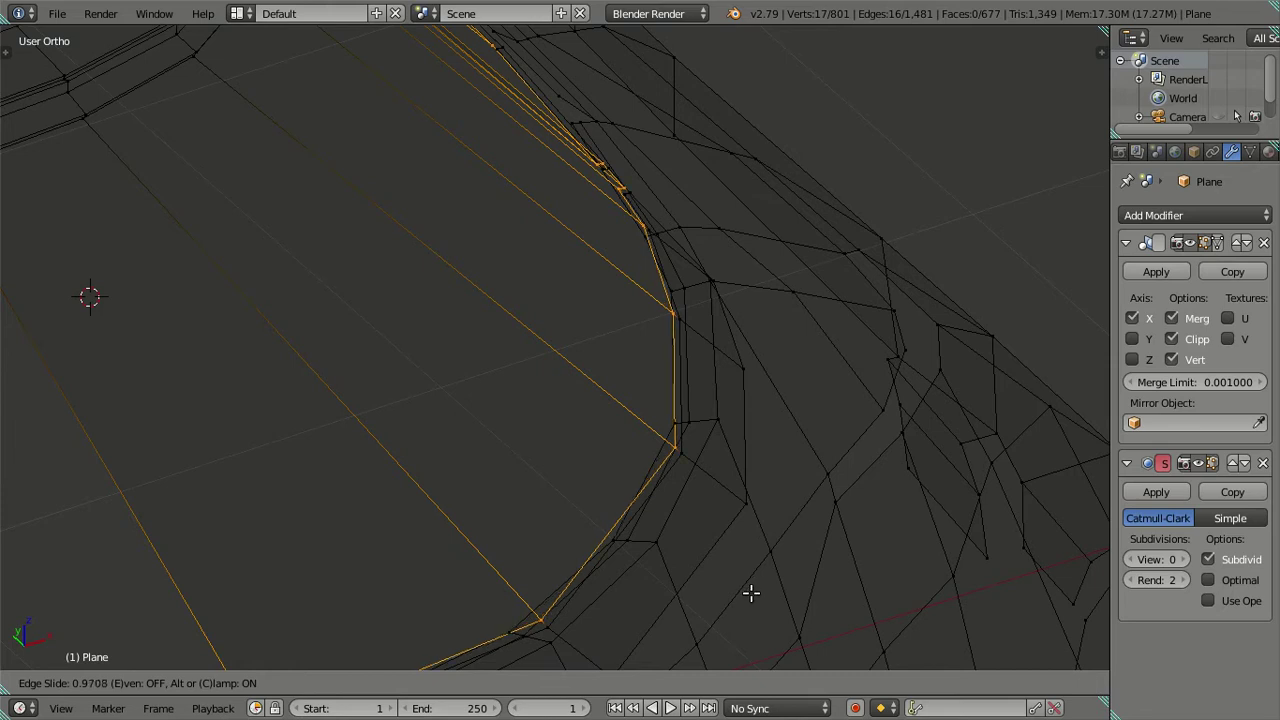
click(751, 593)
mouse_move(751, 591)
middle_down()
mouse_move(763, 386)
mouse_move(668, 388)
middle_up()
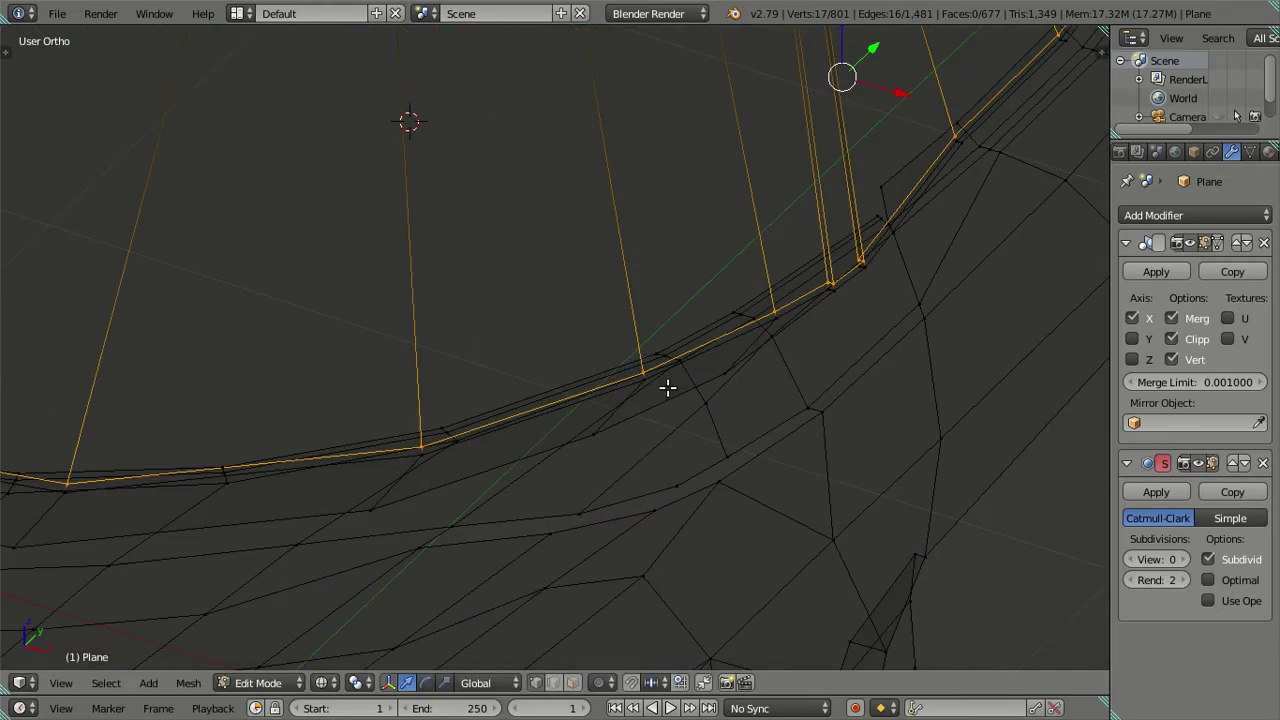
scroll(824, 285, down, 3)
key(alt+a)
key(z)
Set the Subdivision viewport level to 2 and inspect the smoothed window area
mouse_move(820, 280)
middle_down()
mouse_move(794, 100)
mouse_move(1061, 463)
middle_up()
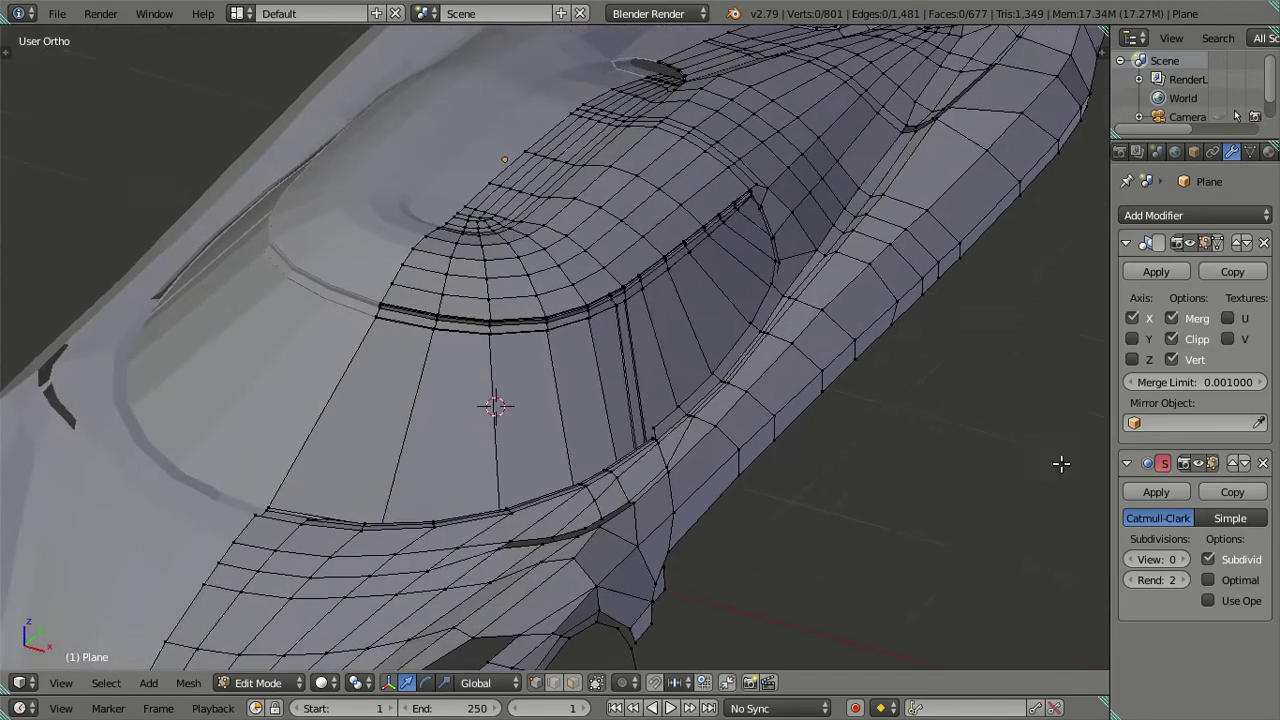
click(1183, 559)
click(1183, 559)
mouse_move(894, 460)
middle_down()
mouse_move(680, 357)
mouse_move(654, 440)
middle_up()
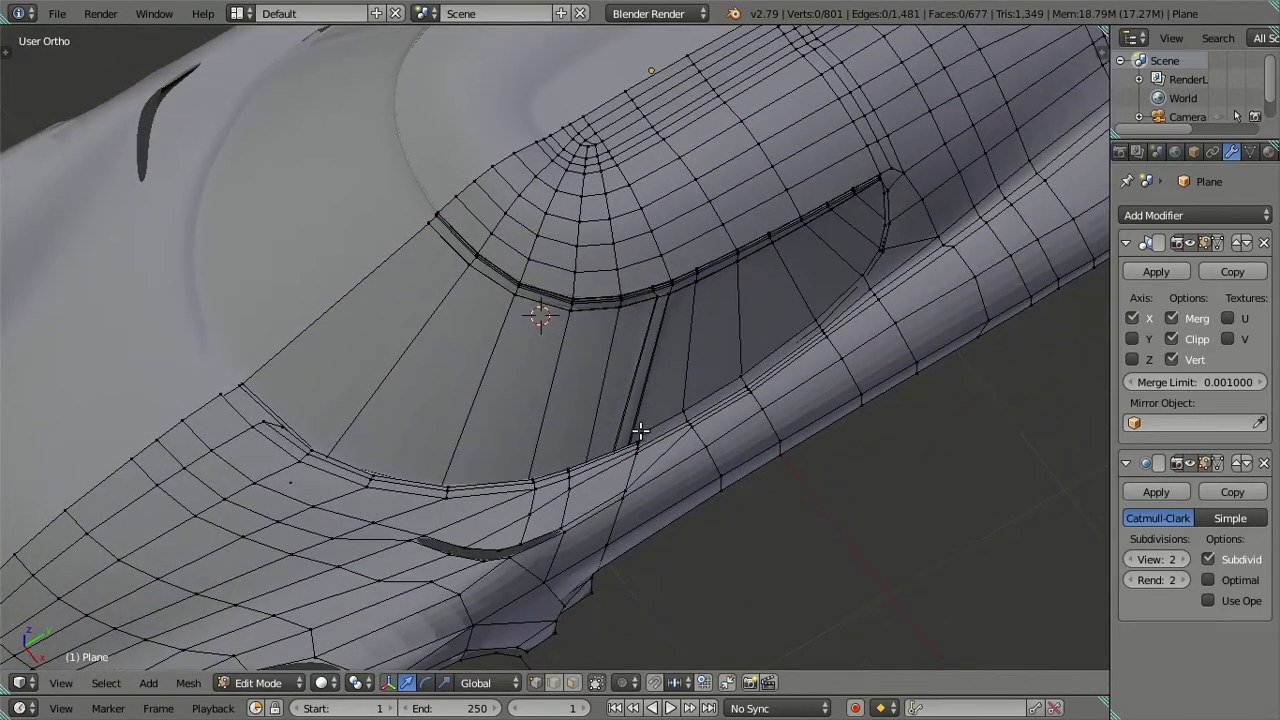
scroll(585, 427, up, 2)
key(Tab)
scroll(511, 414, up, 2)
mouse_move(511, 414)
middle_down()
mouse_move(591, 329)
mouse_move(706, 300)
mouse_move(663, 360)
mouse_move(654, 346)
mouse_move(750, 352)
mouse_move(734, 394)
mouse_move(451, 363)
mouse_move(392, 385)
mouse_move(394, 418)
mouse_move(391, 358)
mouse_move(454, 396)
middle_up()
scroll(454, 396, up, 2)
key(Tab)
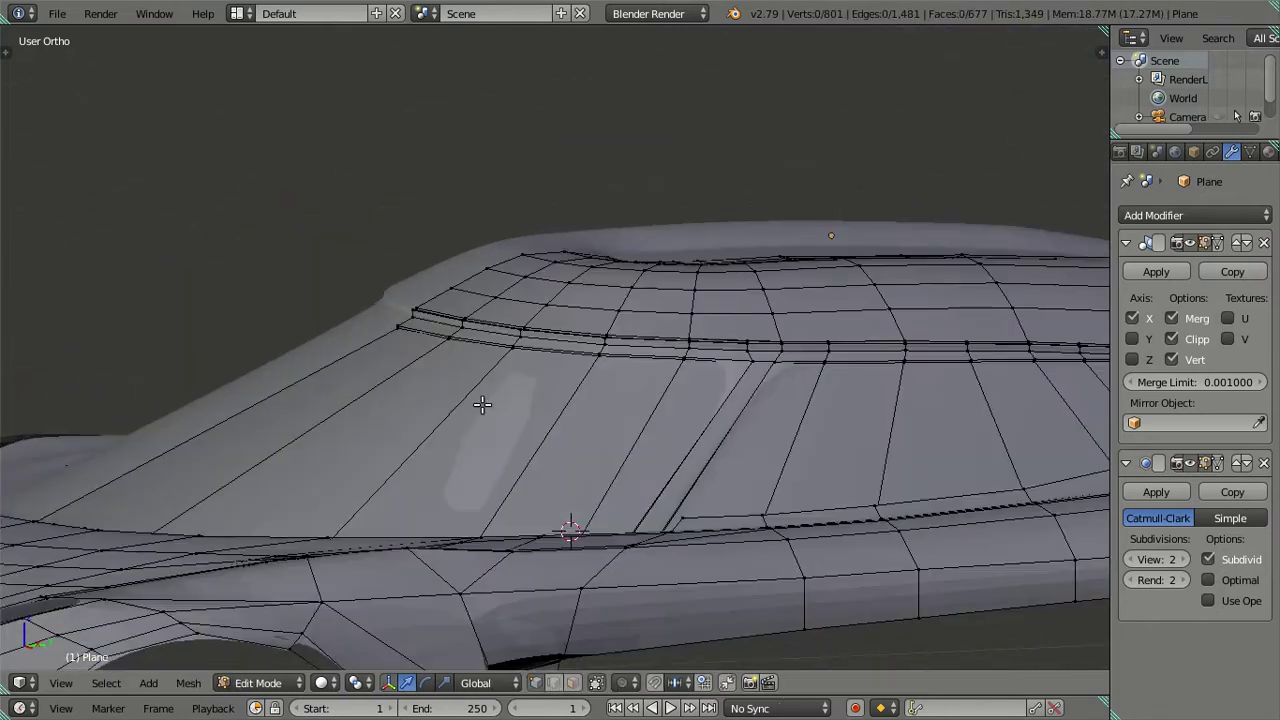
Add a 2-cut edge loop across the window panel and check the smoothed body
key(ctrl+r)
scroll(603, 432, up, 1)
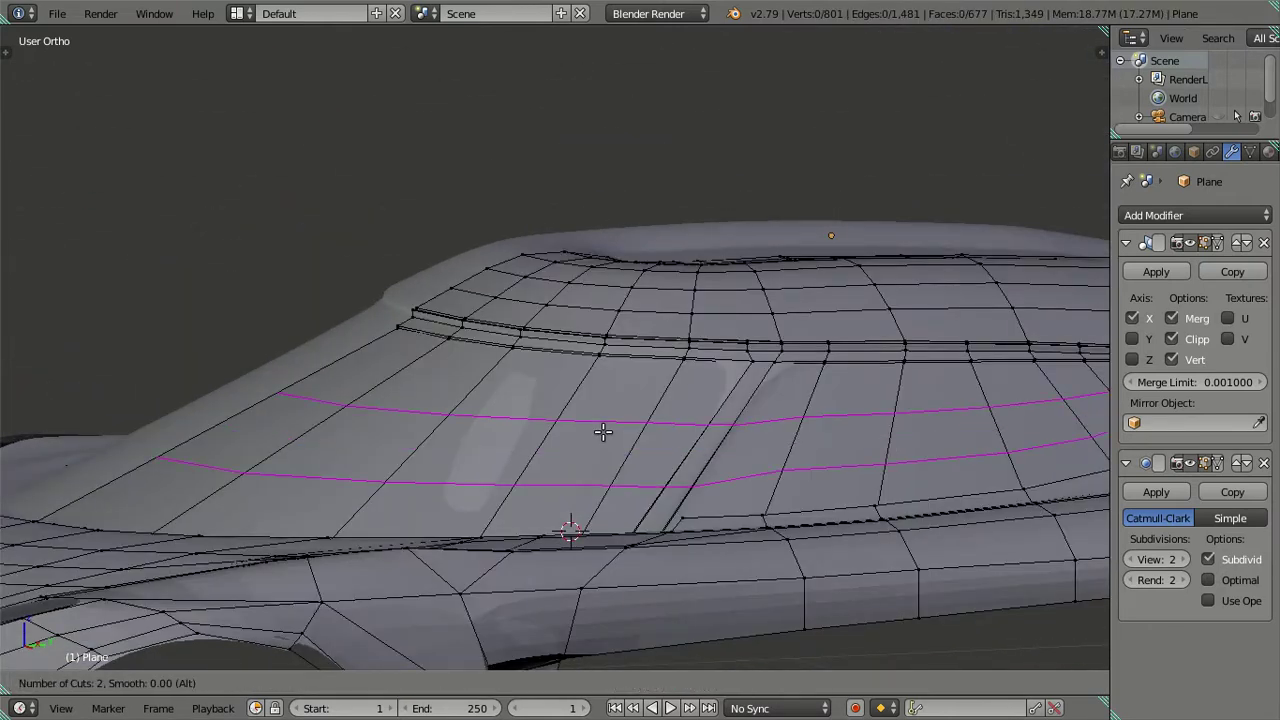
click(603, 432)
right_click(603, 432)
key(Tab)
mouse_move(603, 432)
middle_down()
mouse_move(646, 490)
mouse_move(755, 463)
mouse_move(543, 428)
mouse_move(686, 480)
mouse_move(420, 420)
middle_up()
scroll(755, 463, down, 2)
key(Tab)
scroll(661, 480, down, 2)
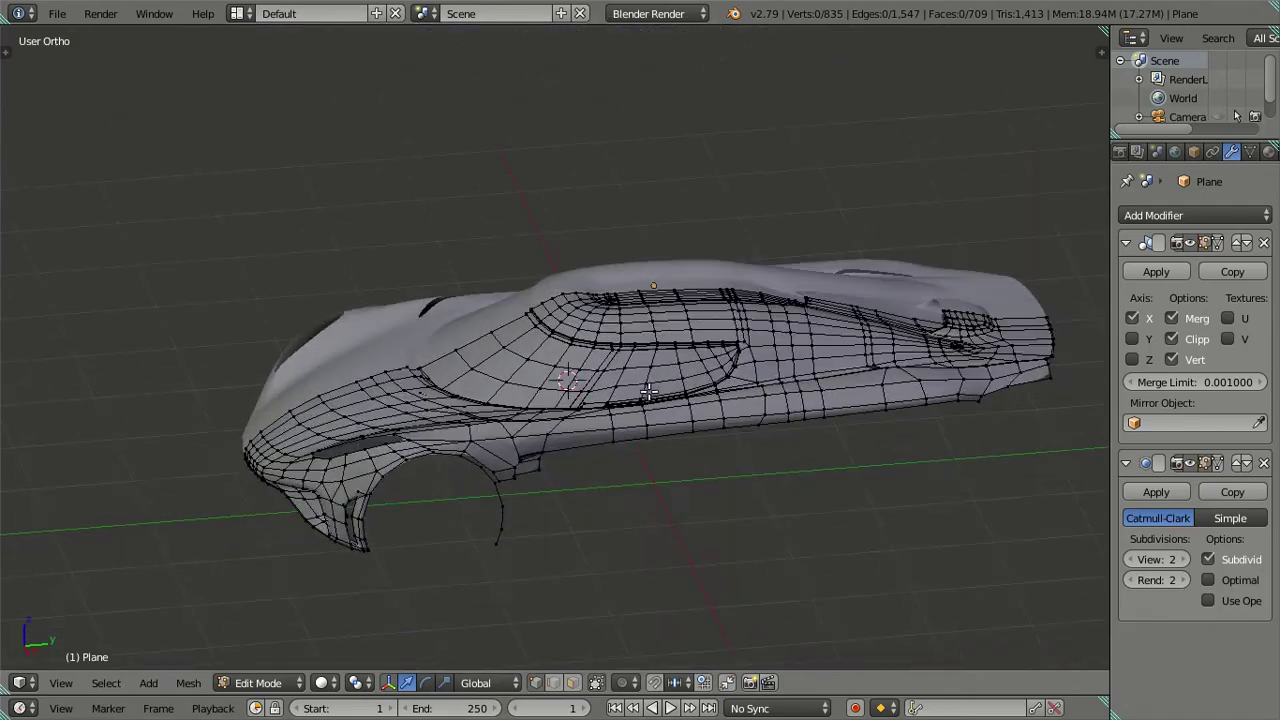
scroll(649, 392, up, 3)
scroll(647, 495, up, 2)
scroll(675, 441, down, 1)
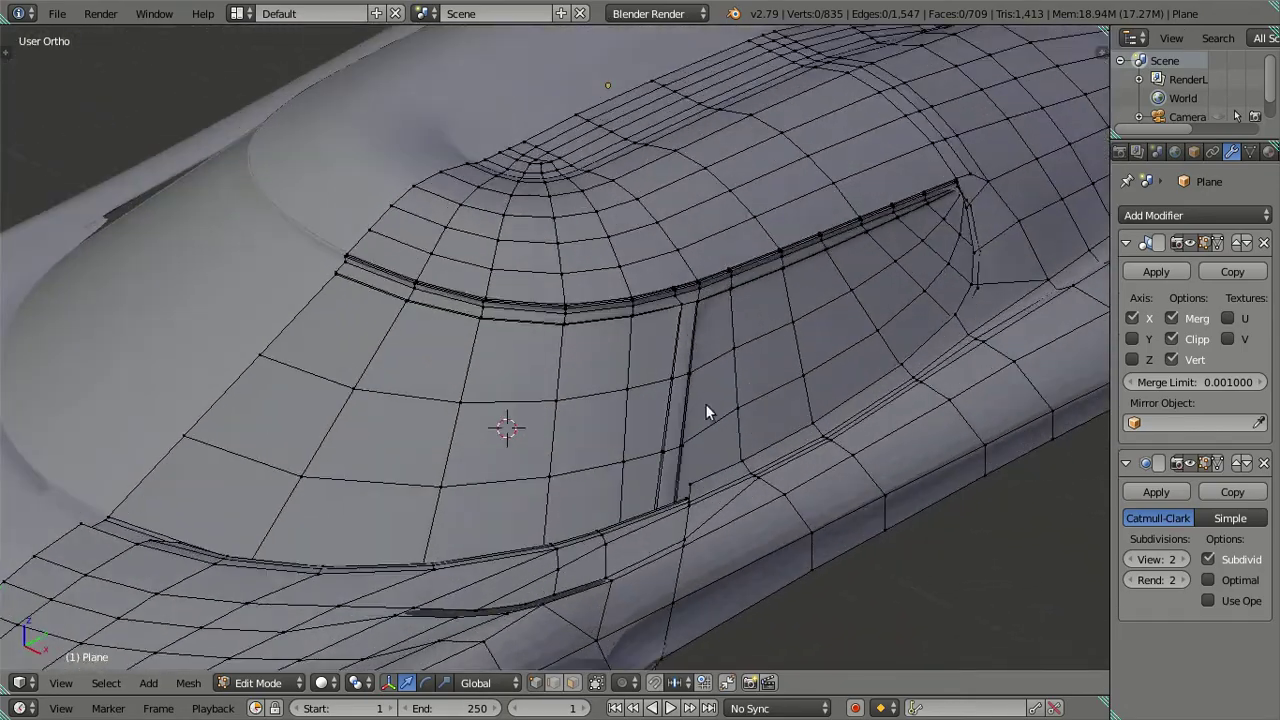
Orbit around the smoothed car body to inspect the hood from the side and top
key(Tab)
scroll(706, 404, down, 5)
mouse_move(672, 398)
middle_down()
mouse_move(666, 343)
mouse_move(686, 357)
mouse_move(620, 320)
mouse_move(575, 380)
mouse_move(603, 423)
mouse_move(697, 374)
mouse_move(591, 349)
middle_up()
scroll(600, 345, up, 4)
scroll(614, 343, down, 3)
mouse_move(626, 277)
middle_down()
mouse_move(671, 225)
mouse_move(680, 260)
mouse_move(594, 343)
mouse_move(694, 329)
mouse_move(373, 391)
mouse_move(409, 449)
mouse_move(471, 423)
mouse_move(474, 346)
mouse_move(414, 380)
mouse_move(331, 354)
middle_up()
scroll(620, 277, up, 3)
scroll(598, 300, down, 2)
scroll(572, 454, up, 3)
mouse_move(572, 454)
middle_down()
mouse_move(429, 400)
mouse_move(391, 403)
middle_up()
Select the hood scoop edge loops and duplicate them in place with Shift+D
key(Tab)
shift+middle_drag(434, 500, 540, 341)
scroll(545, 418, up, 3)
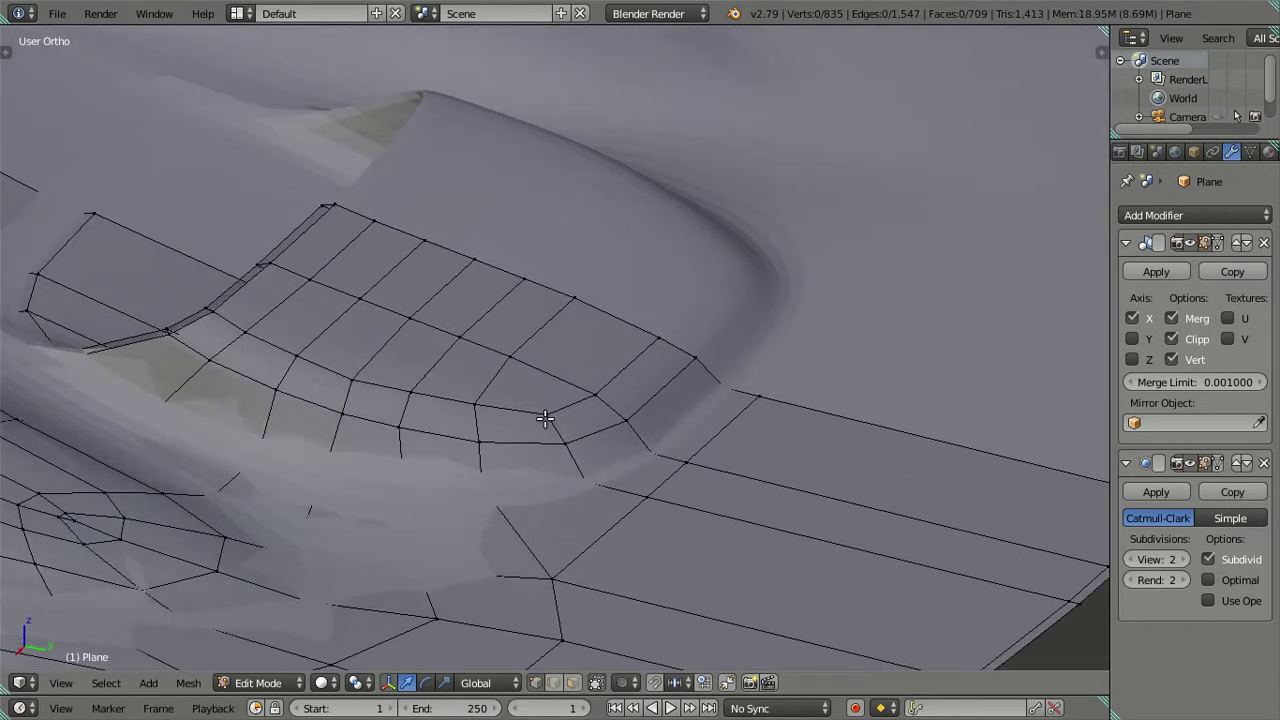
alt+right_click(537, 490)
middle_drag(537, 488, 537, 478)
key(z)
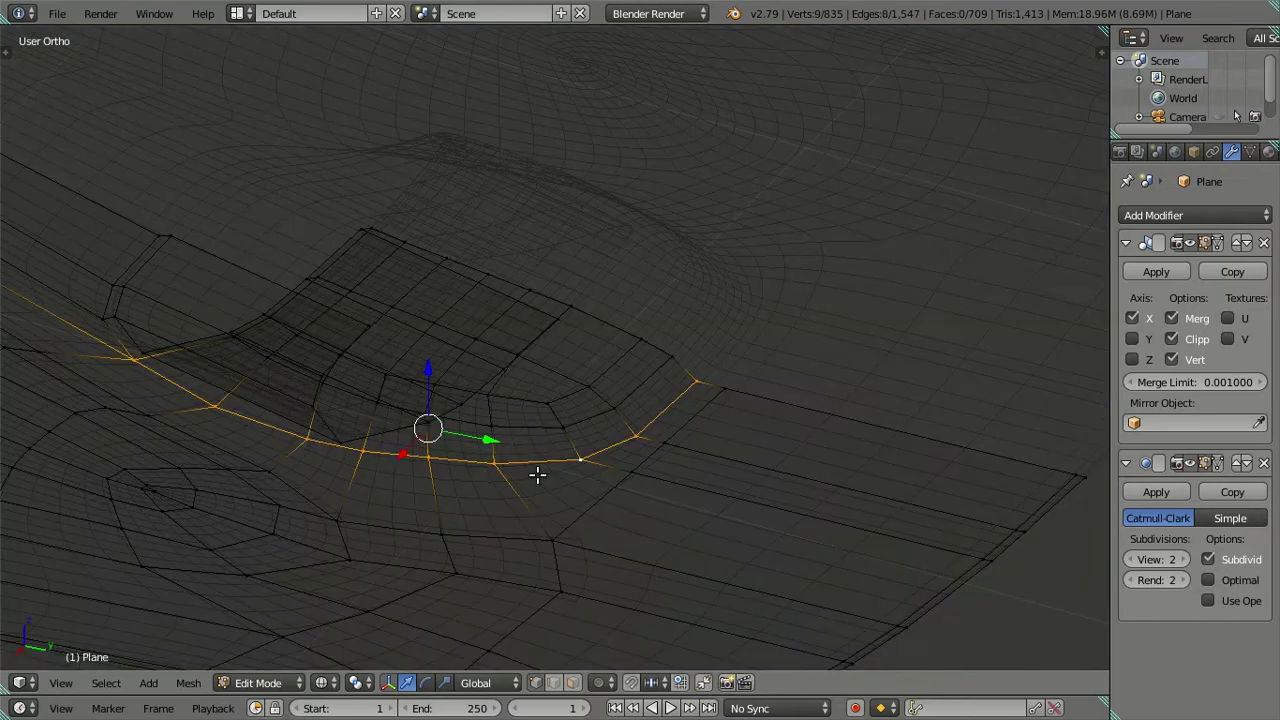
alt+shift+right_click(120, 263)
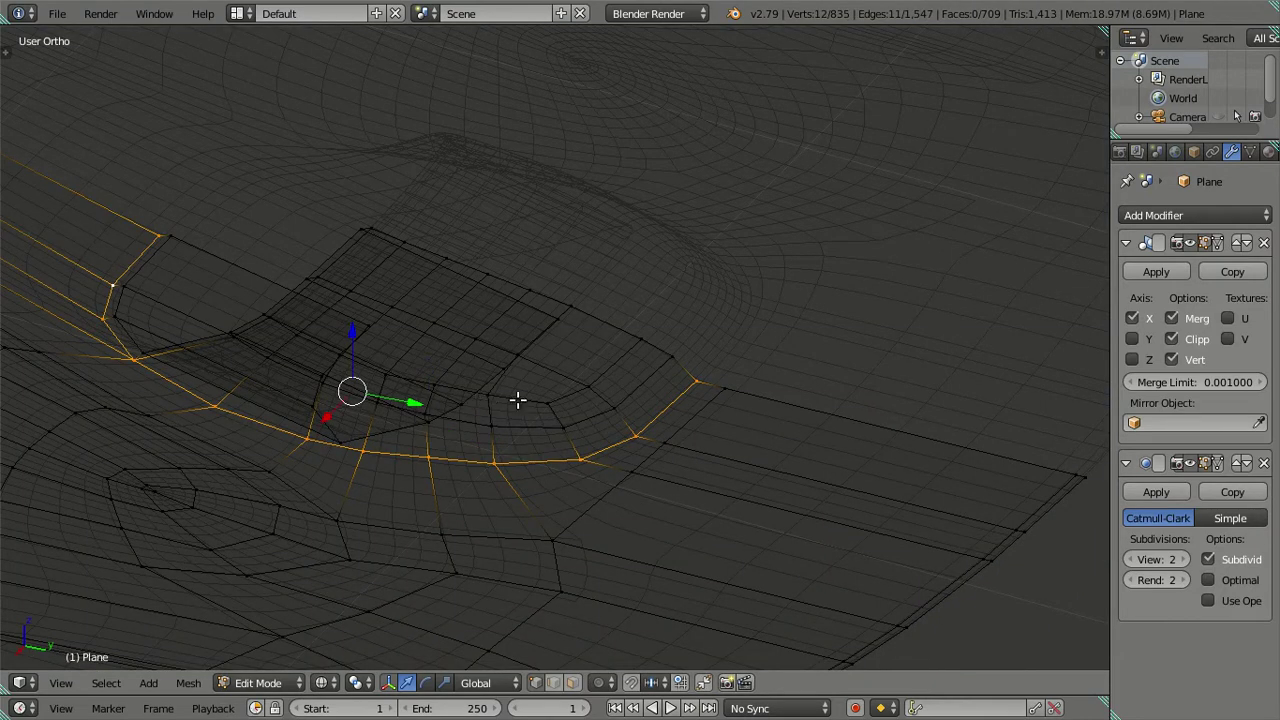
key(shift+d)
right_click(669, 375)
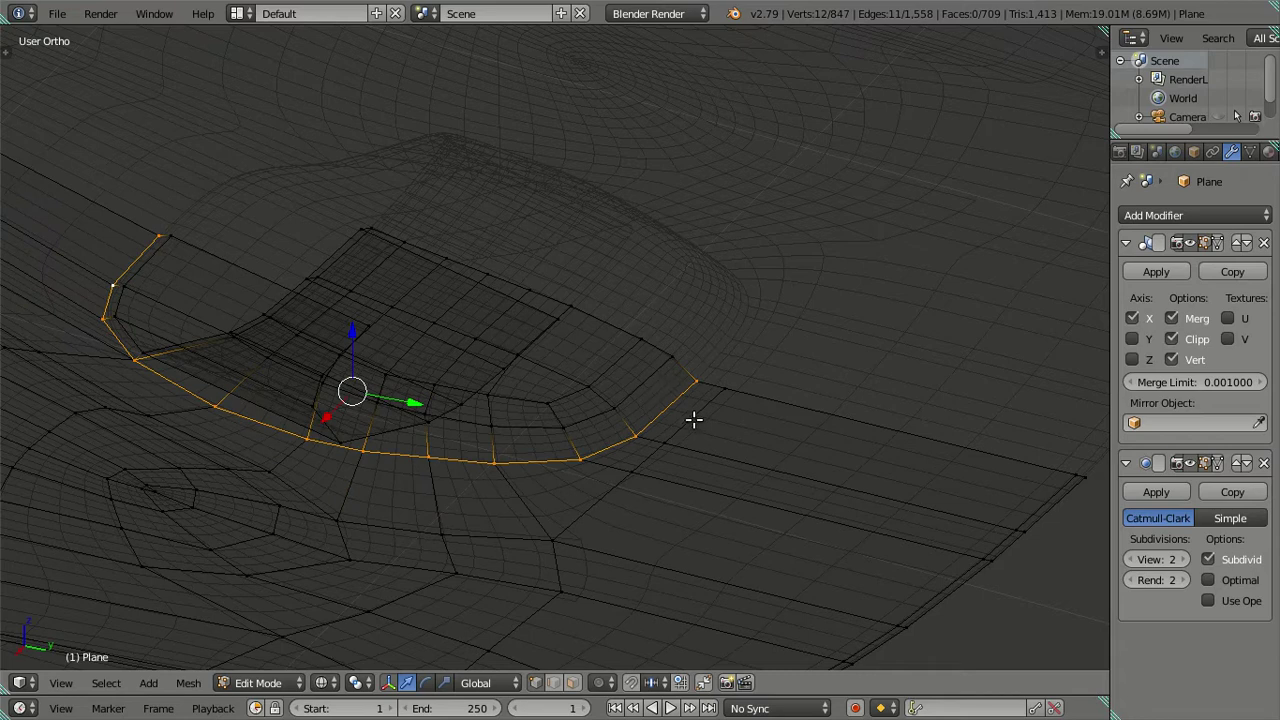
key(a)
key(z)
Preview the smoothed hood scoop from above
scroll(600, 402, down, 3)
key(Tab)
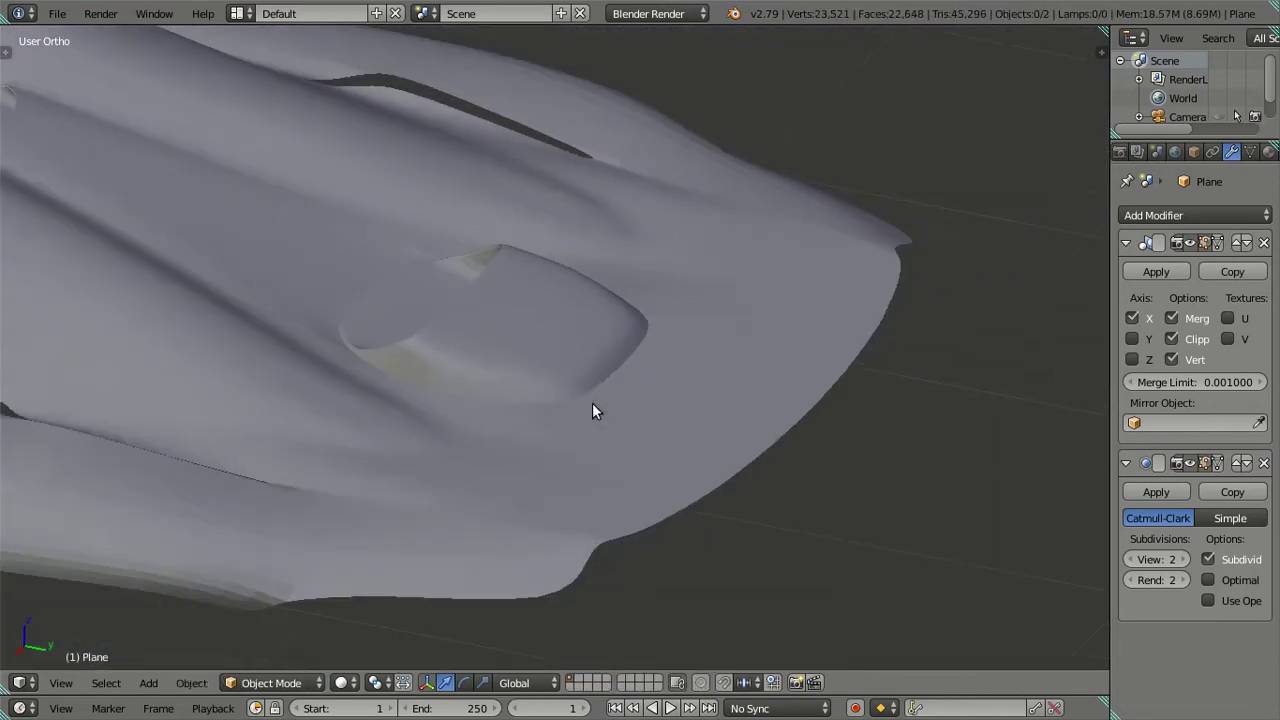
middle_drag(594, 408, 606, 423)
scroll(605, 460, up, 5)
mouse_move(603, 497)
middle_down()
mouse_move(689, 480)
mouse_move(580, 486)
mouse_move(654, 314)
mouse_move(617, 327)
mouse_move(737, 406)
mouse_move(551, 371)
mouse_move(506, 457)
mouse_move(507, 485)
mouse_move(491, 437)
mouse_move(545, 395)
mouse_move(622, 457)
mouse_move(673, 428)
mouse_move(666, 451)
mouse_move(654, 397)
middle_up()
key(Tab)
key(Tab)
scroll(673, 426, up, 2)
scroll(678, 424, down, 3)
scroll(652, 398, up, 3)
key(Tab)
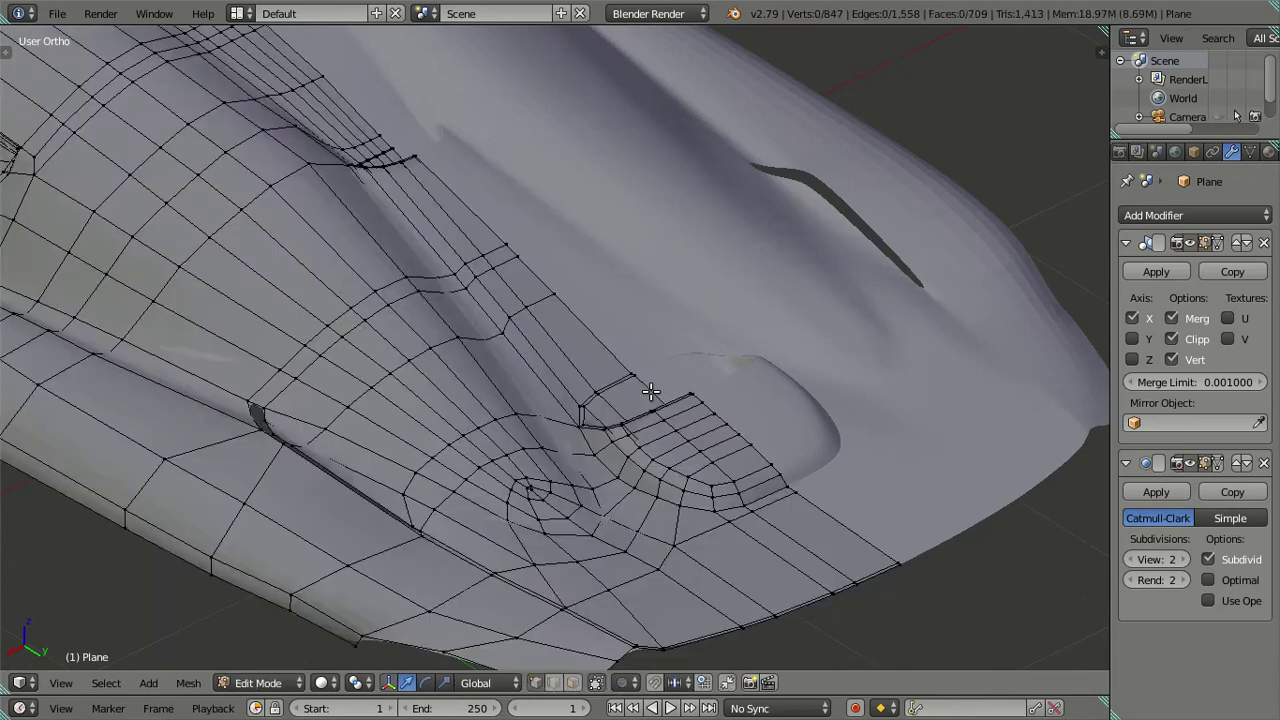
Remove the duplicated scoop loop and set the subdivision preview to level 0
alt+right_click(650, 391)
key(a)
scroll(646, 336, down, 3)
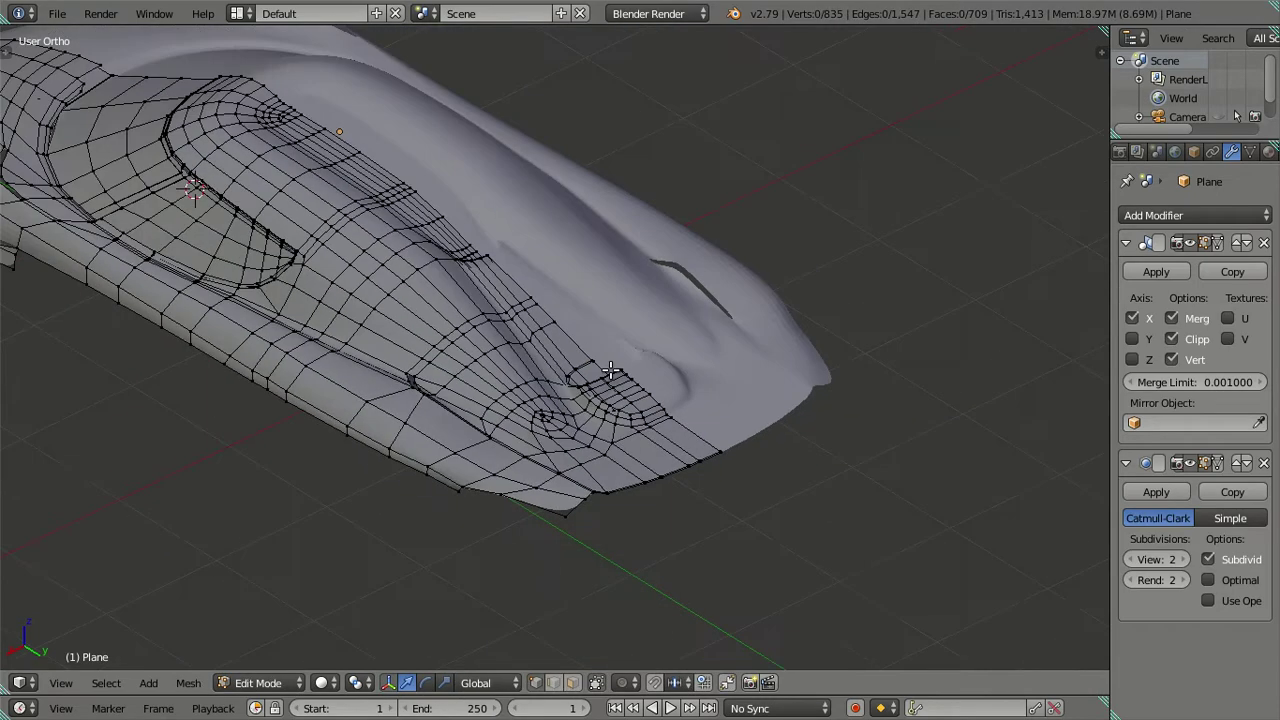
scroll(443, 371, up, 2)
scroll(424, 343, up, 2)
middle_drag(424, 343, 660, 307)
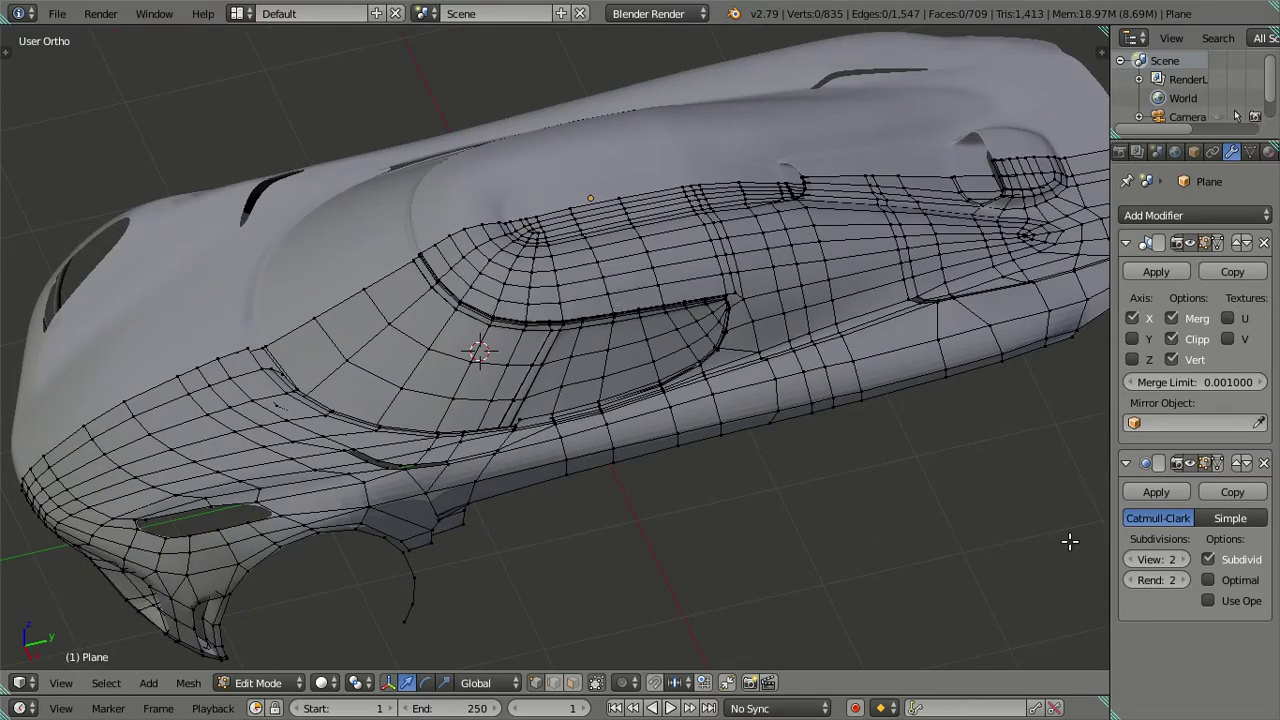
click(1131, 559)
click(1131, 559)
Switch to Right Ortho with the reference and zoom in on the fender gap
shift+middle_drag(610, 502, 732, 447)
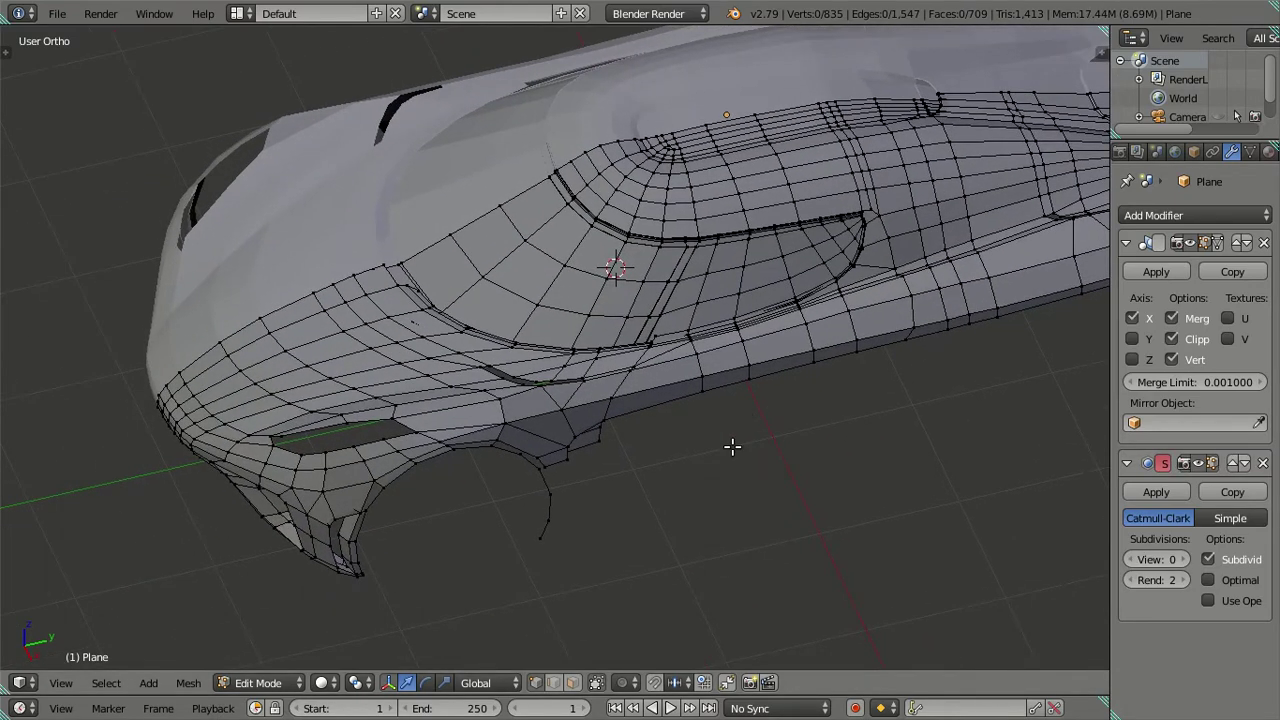
key(KP_3)
scroll(457, 351, down, 1)
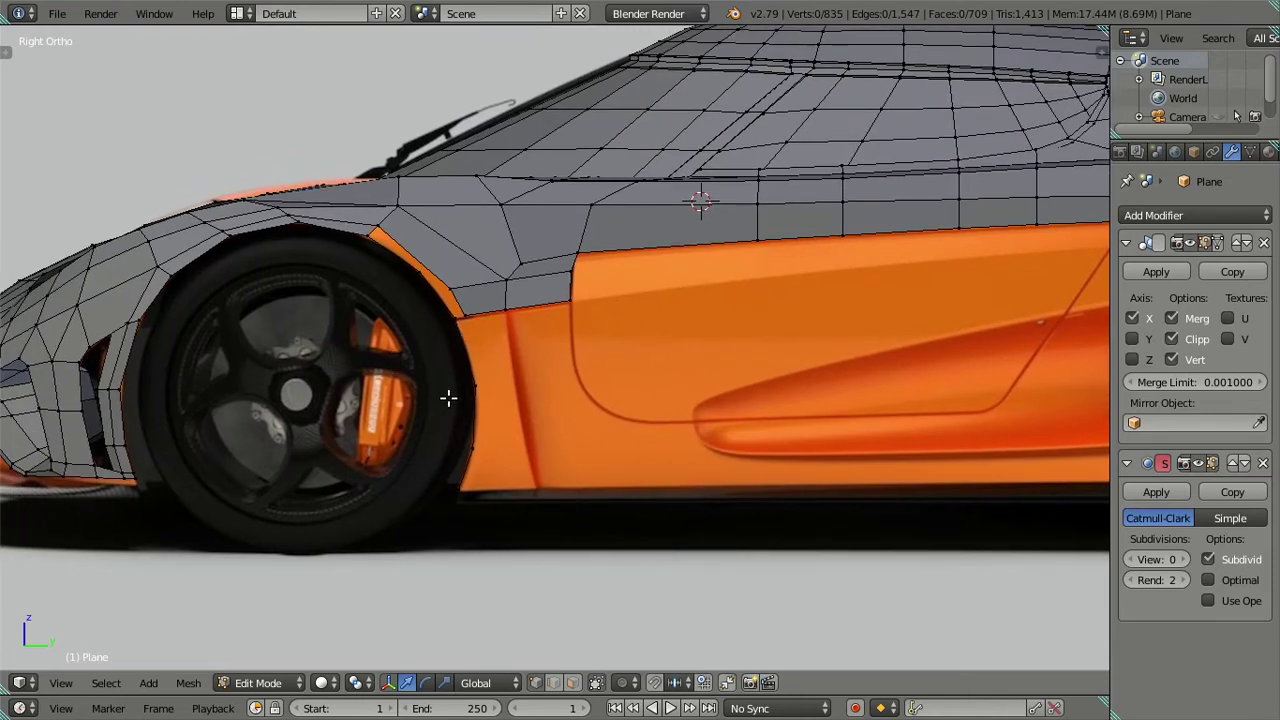
scroll(515, 360, up, 2)
scroll(501, 311, up, 1)
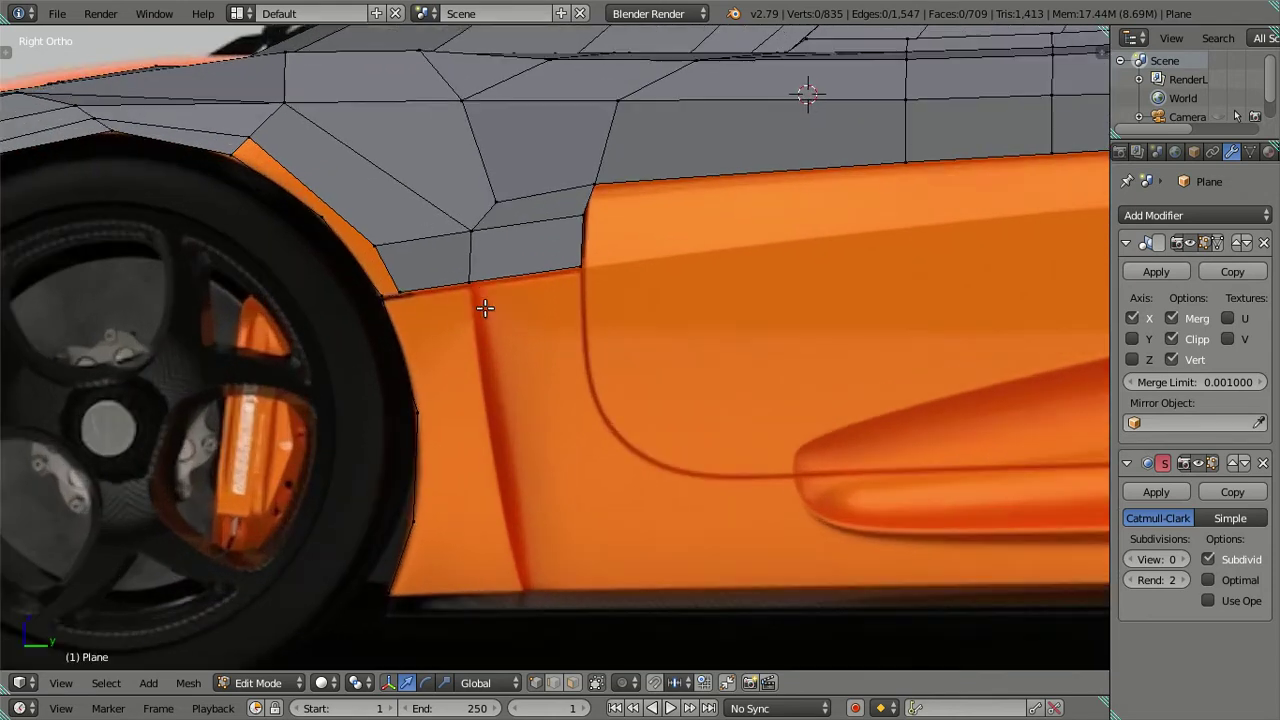
scroll(476, 305, up, 1)
scroll(491, 329, up, 1)
scroll(480, 334, up, 1)
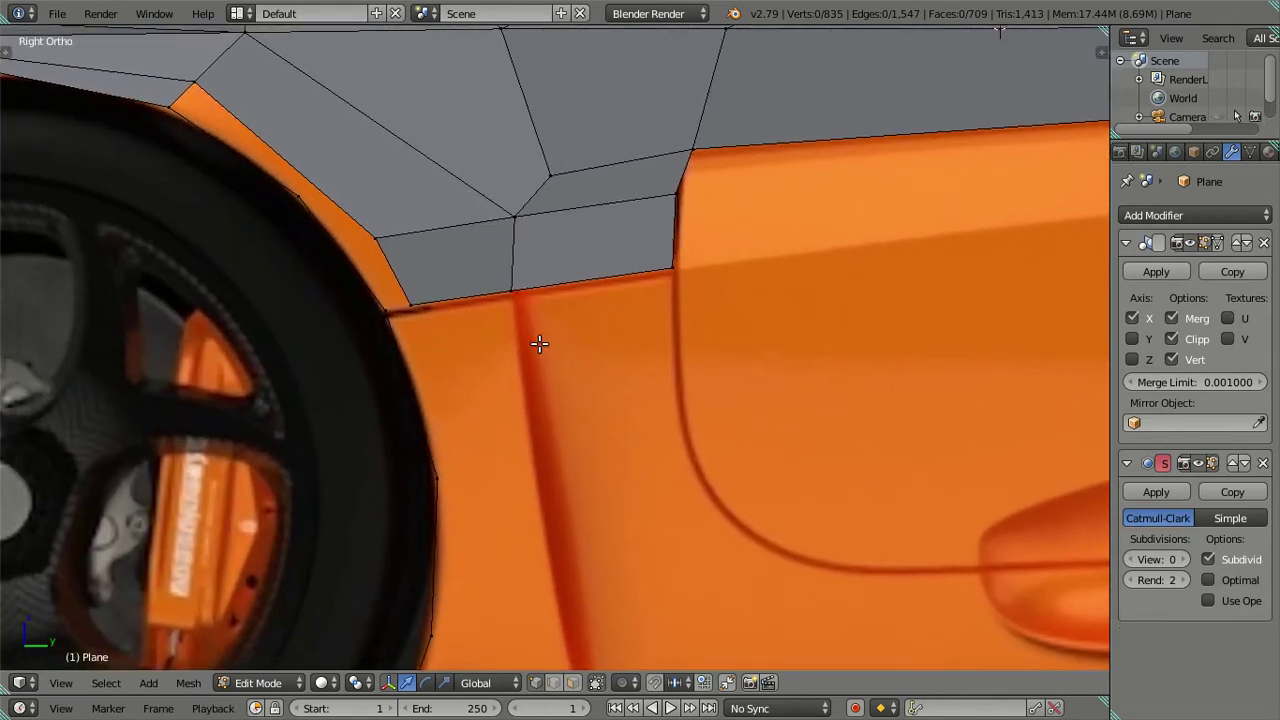
scroll(534, 346, up, 1)
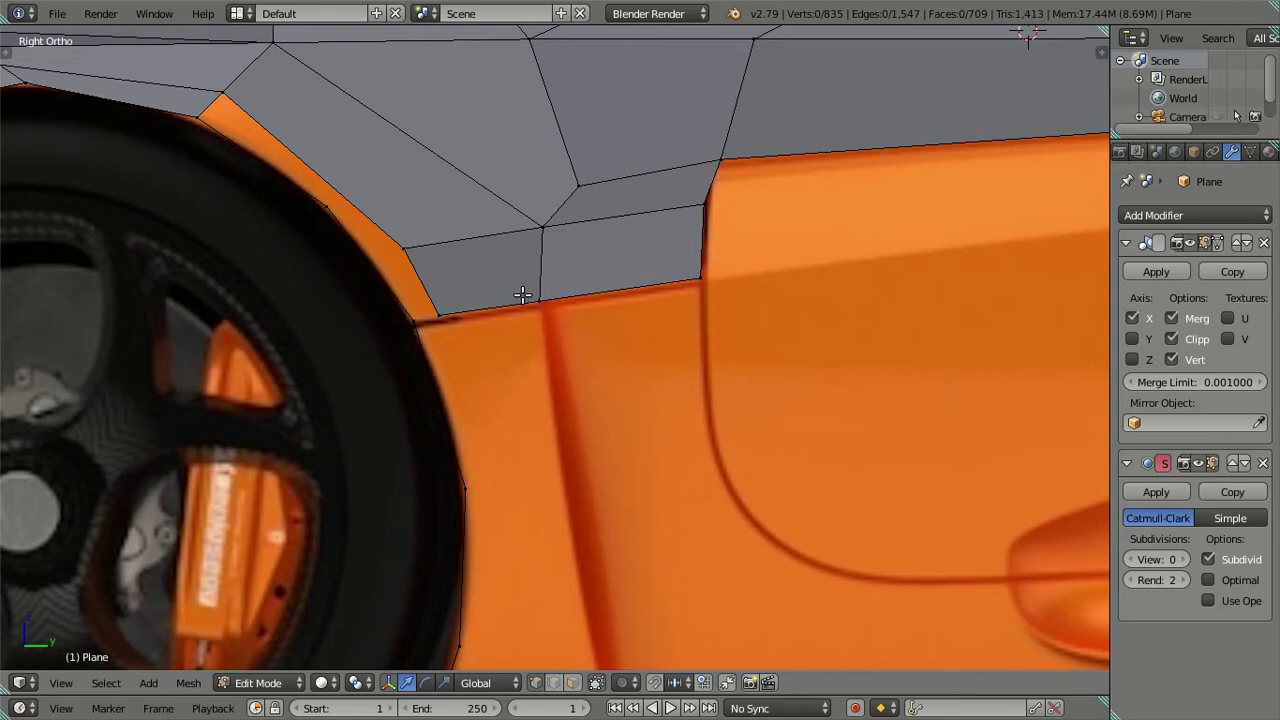
mouse_move(626, 311)
middle_down()
mouse_move(720, 309)
mouse_move(648, 353)
mouse_move(649, 332)
middle_up()
mouse_move(325, 170)
middle_down()
mouse_move(554, 380)
mouse_move(543, 351)
mouse_move(631, 431)
mouse_move(592, 432)
mouse_move(577, 491)
middle_up()
Fill the open fender-gap loop and the remaining quad with new faces
right_click(506, 522)
alt+right_click(549, 555)
key(f)
middle_drag(556, 554, 563, 511)
right_click(544, 524)
key(f)
key(a)
Compare the filled fender against the orange car reference in side view
scroll(511, 508, down, 3)
mouse_move(511, 508)
middle_down()
mouse_move(581, 538)
mouse_move(605, 338)
middle_up()
scroll(581, 538, down, 2)
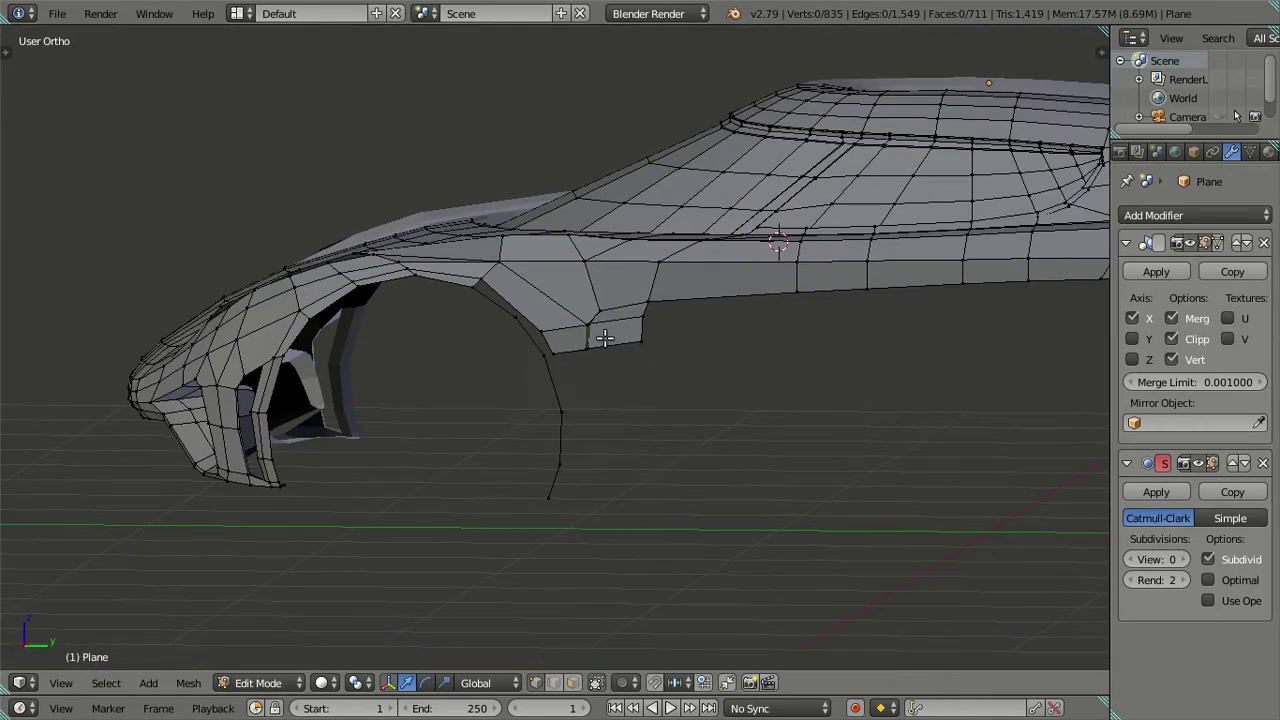
key(KP_3)
scroll(606, 410, up, 2)
scroll(598, 360, up, 2)
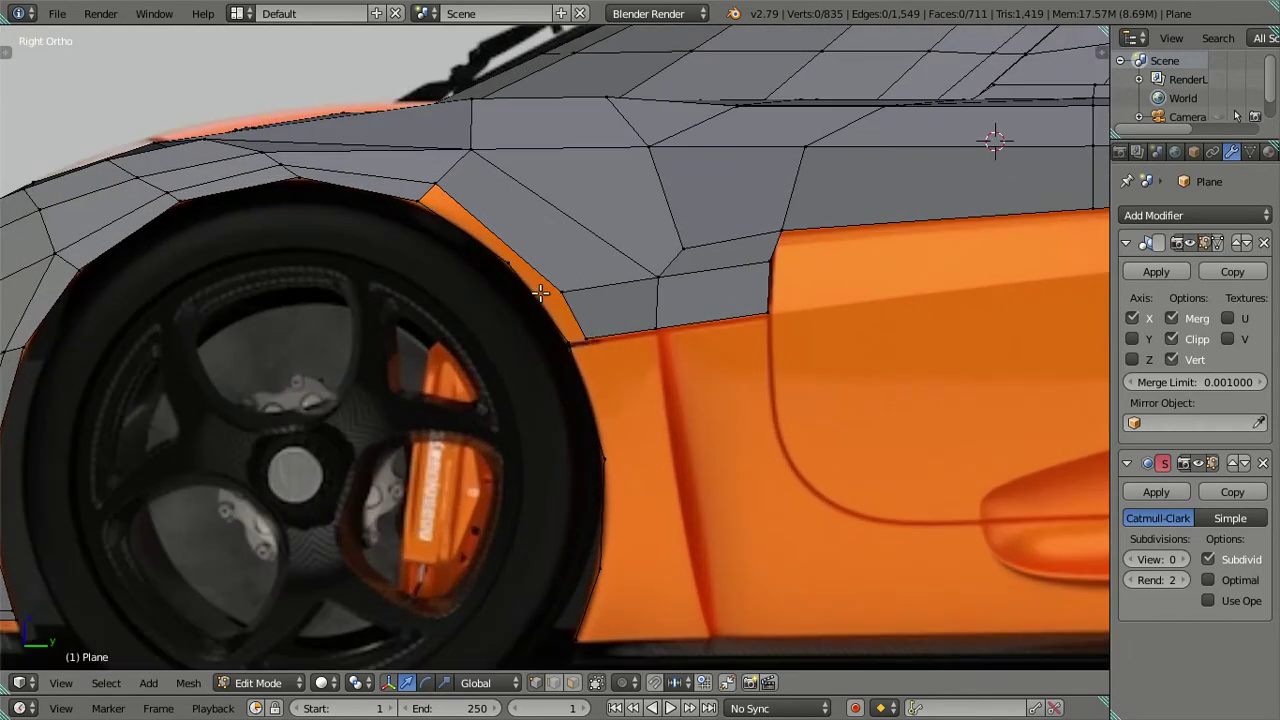
shift+middle_drag(540, 292, 545, 374)
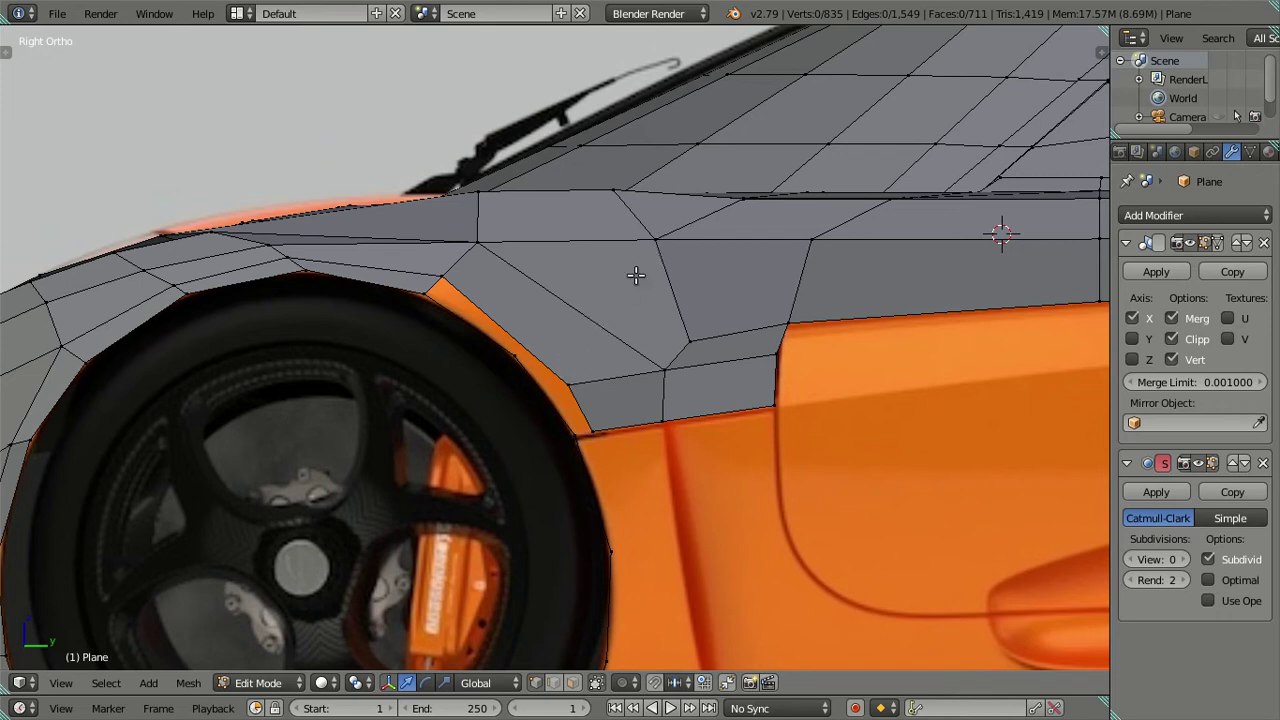
Knife-cut a new edge from the panel vertex above the front wheel arch down to the arch edge
key(k)
click(652, 239)
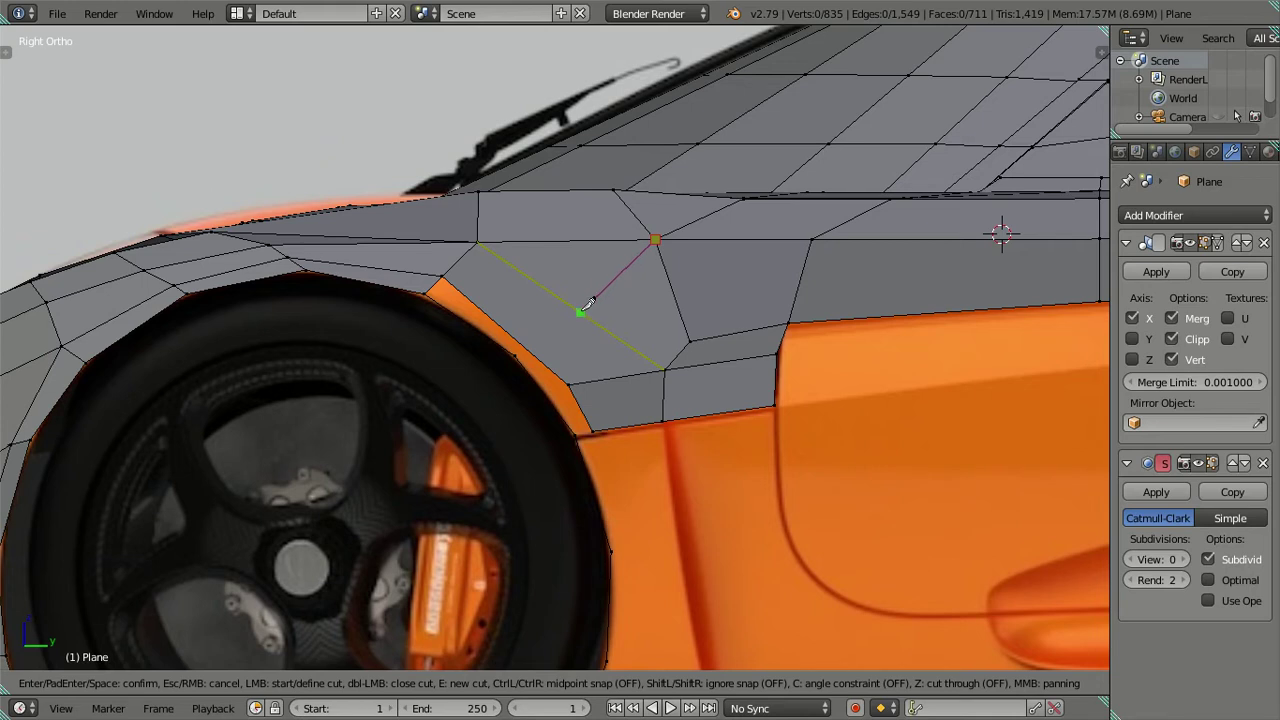
click(590, 320)
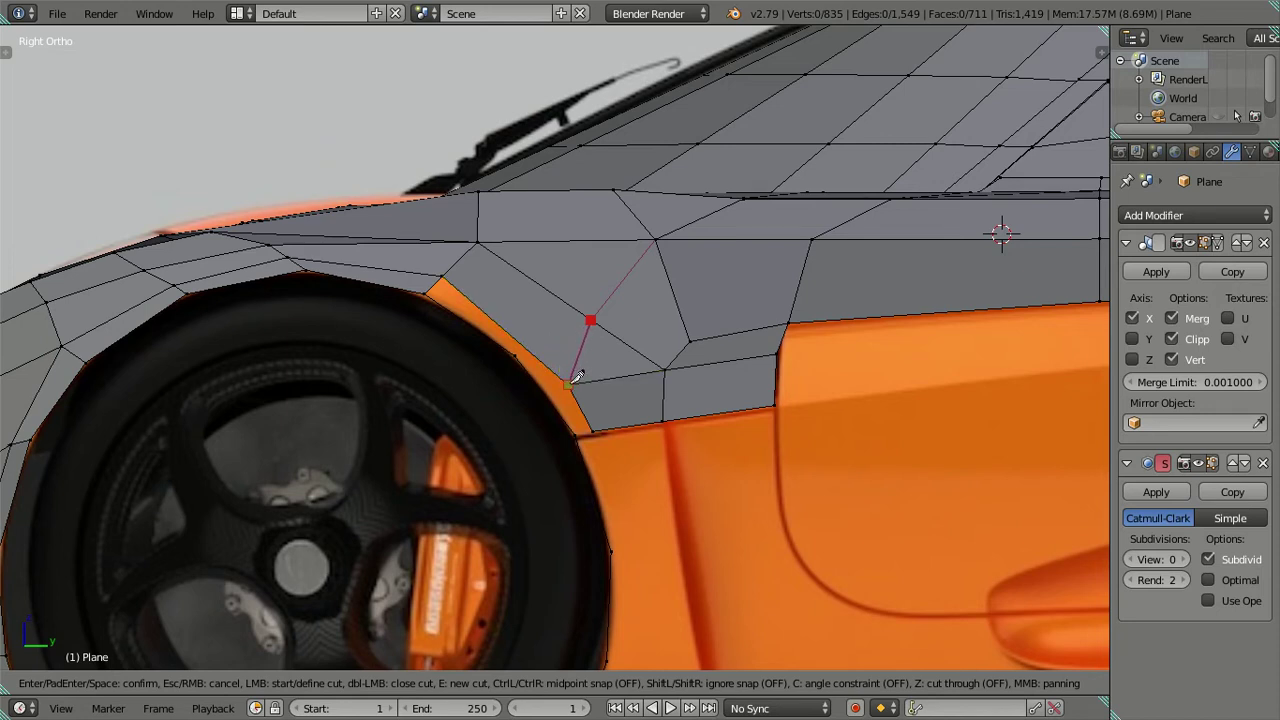
key(Return)
key(a)
mouse_move(694, 423)
middle_down()
mouse_move(620, 443)
mouse_move(565, 427)
mouse_move(571, 491)
mouse_move(663, 434)
mouse_move(695, 439)
middle_up()
Move the new arch vertex onto the wheel-arch outline and raise the middle panel vertex
key(KP_3)
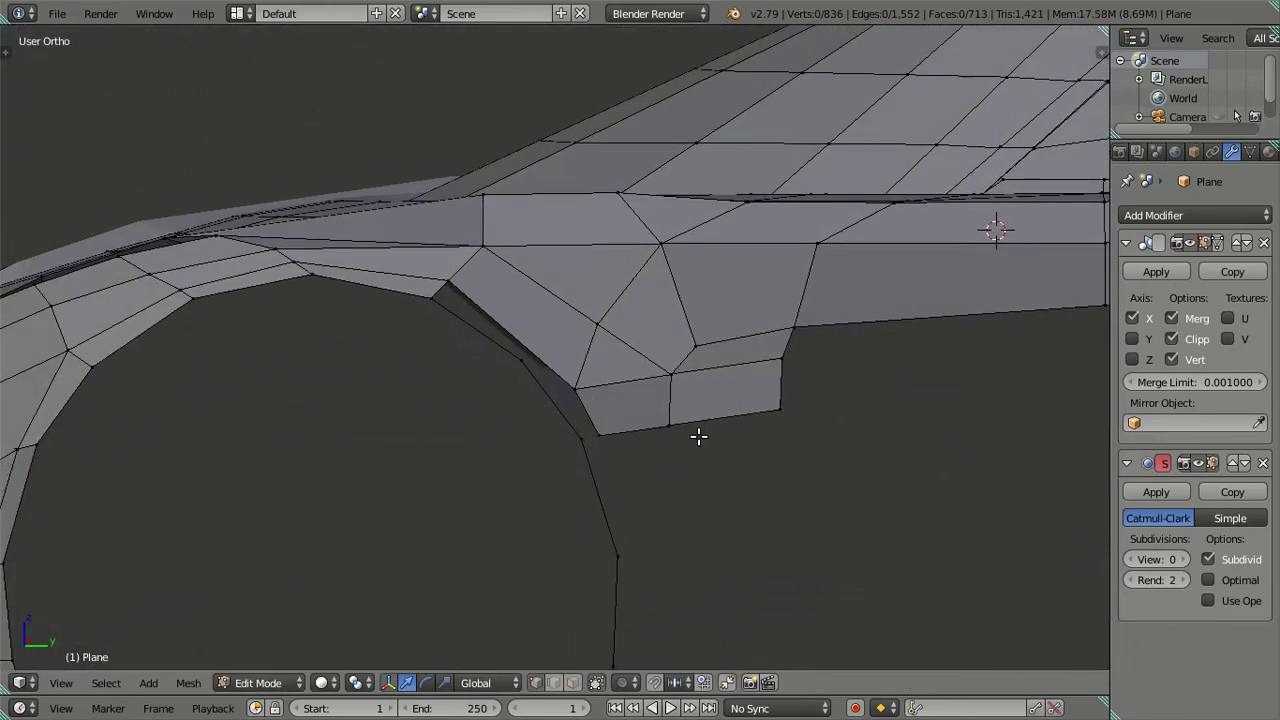
scroll(694, 437, up, 4)
right_click(585, 425)
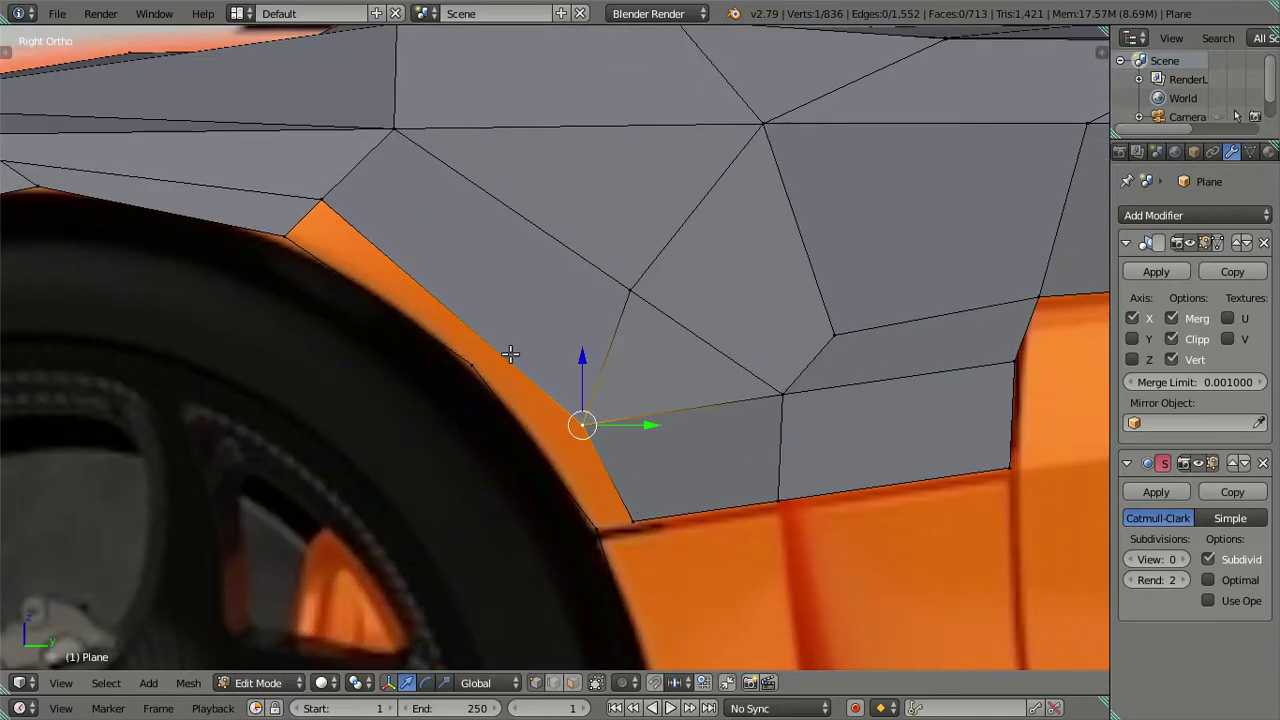
scroll(560, 390, down, 1)
scroll(600, 412, down, 1)
key(g)
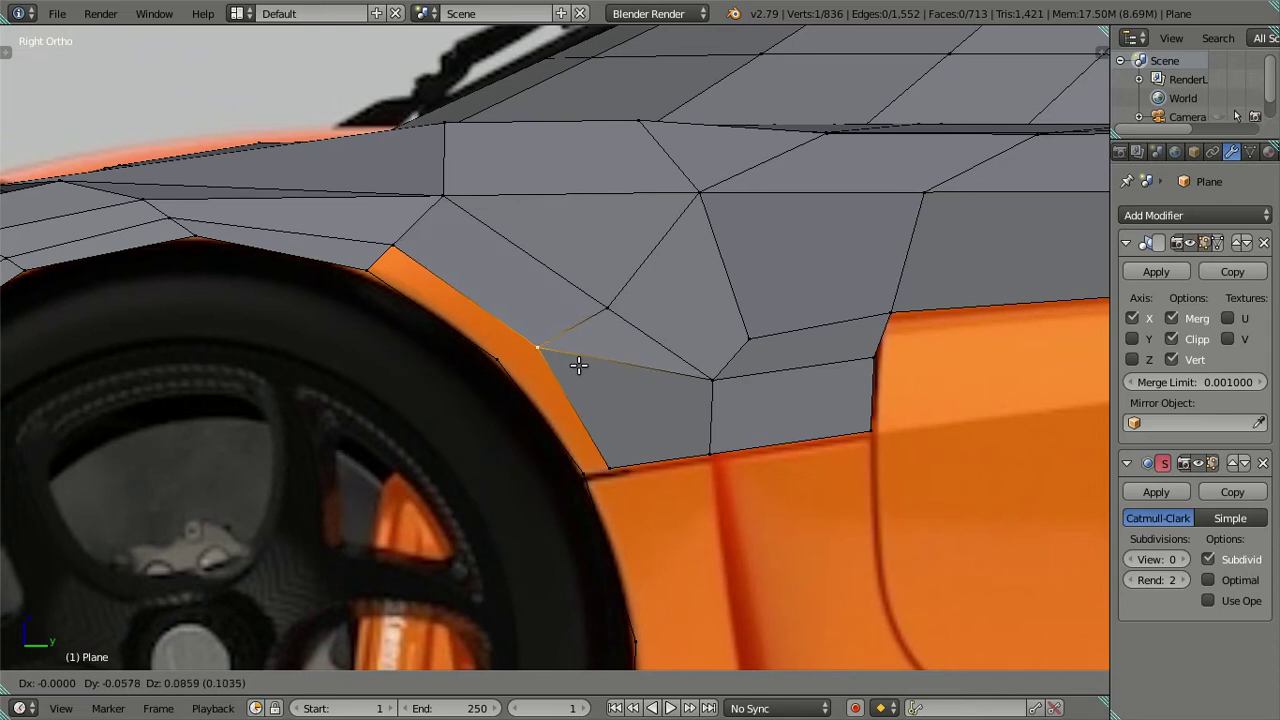
click(578, 366)
right_click(594, 313)
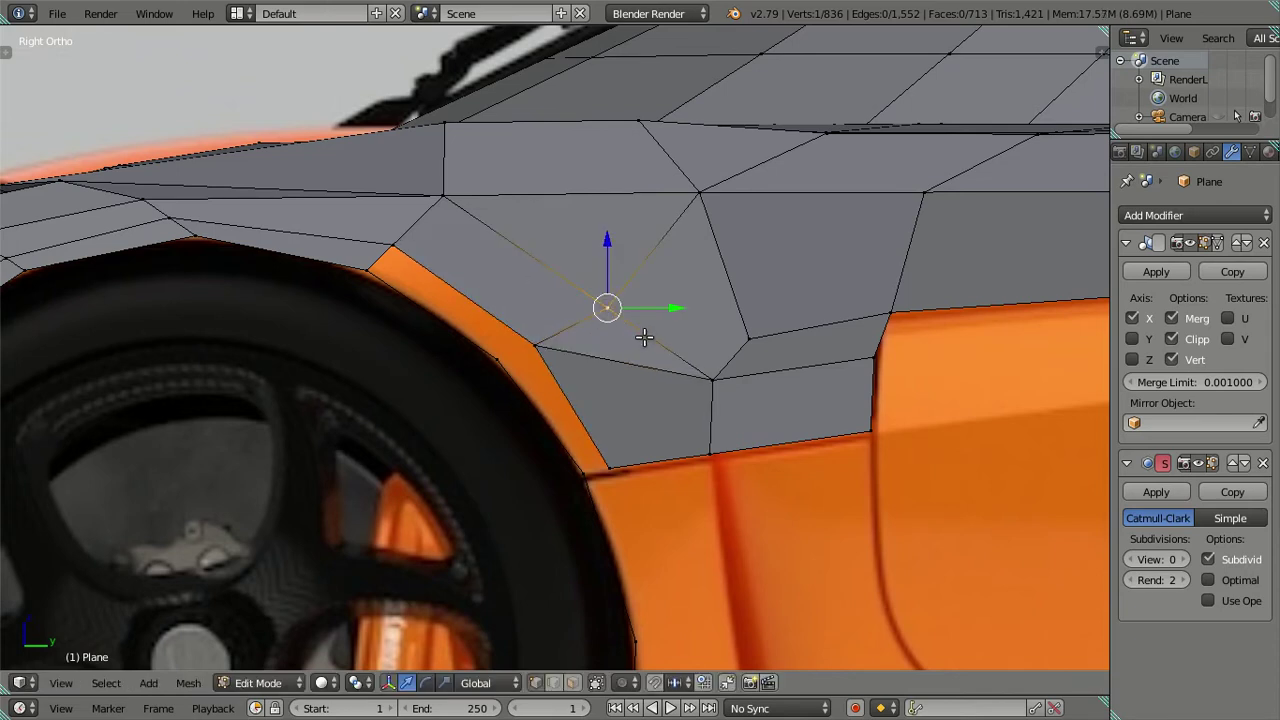
key(g)
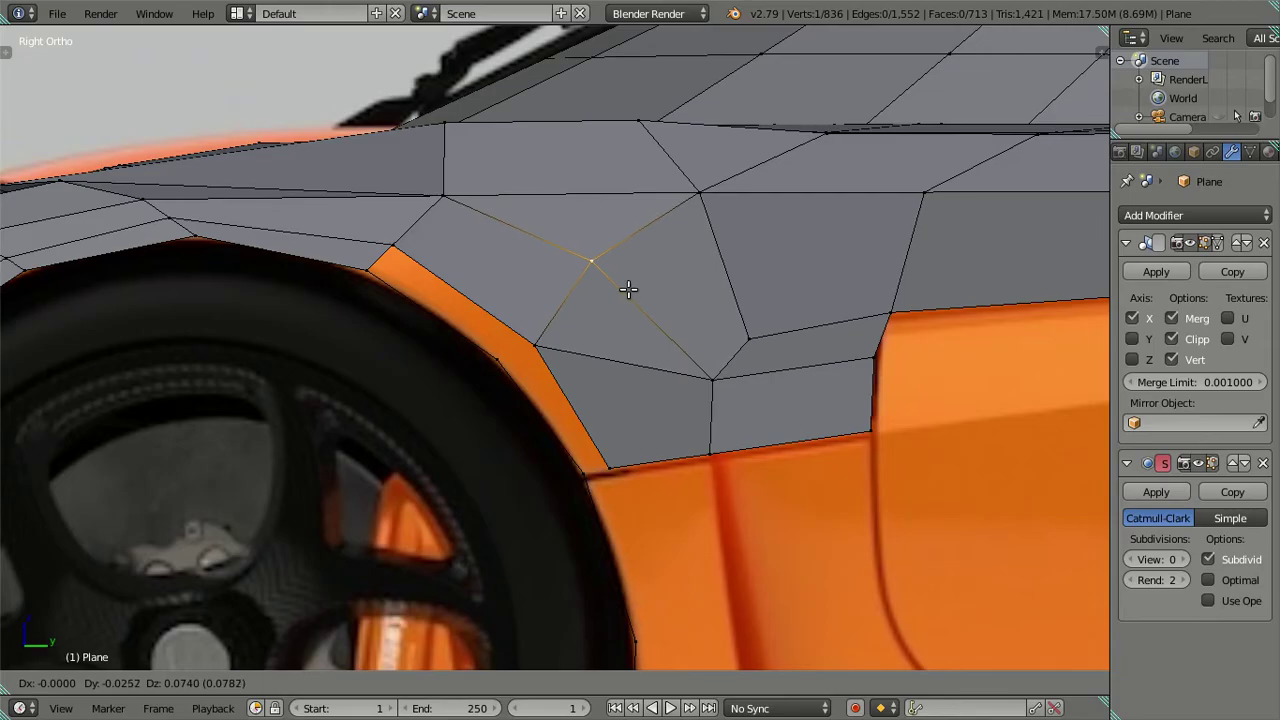
click(628, 290)
Check the arch shape in a smoothed preview, then select the open edge chain below the arch
key(a)
mouse_move(629, 280)
middle_down()
mouse_move(923, 249)
mouse_move(680, 431)
mouse_move(770, 391)
mouse_move(809, 349)
mouse_move(809, 403)
mouse_move(594, 371)
mouse_move(500, 329)
mouse_move(514, 371)
mouse_move(593, 313)
mouse_move(629, 334)
mouse_move(651, 409)
mouse_move(620, 326)
mouse_move(600, 320)
mouse_move(625, 519)
mouse_move(606, 370)
middle_up()
scroll(594, 371, down, 3)
scroll(593, 313, up, 3)
key(Tab)
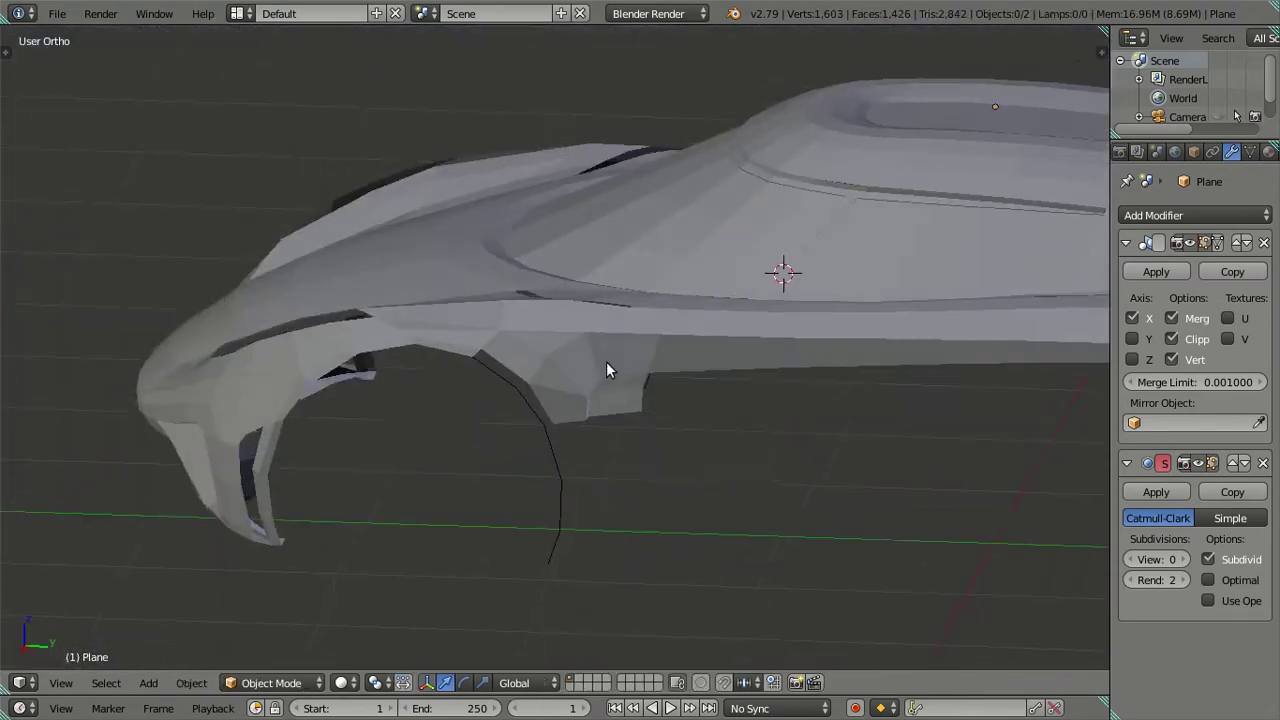
key(Tab)
scroll(600, 365, up, 2)
scroll(591, 357, up, 2)
scroll(569, 423, up, 2)
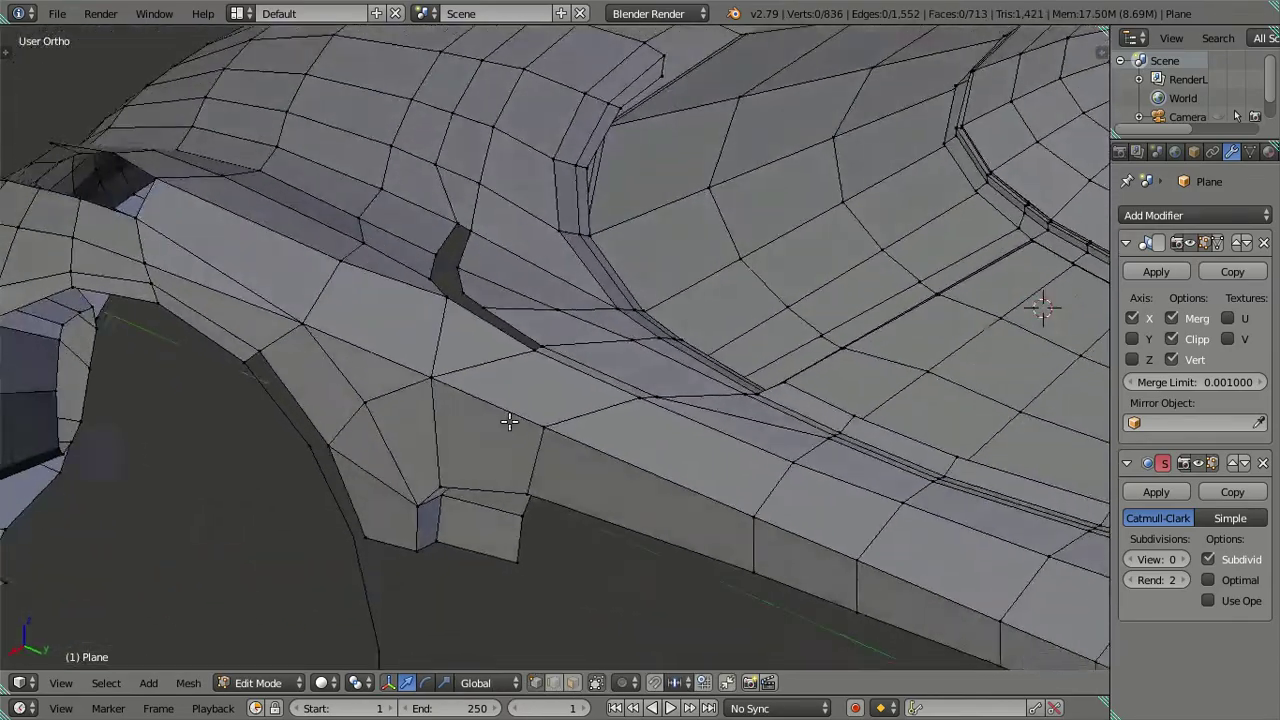
scroll(509, 421, down, 3)
middle_drag(486, 423, 543, 380)
scroll(543, 380, up, 3)
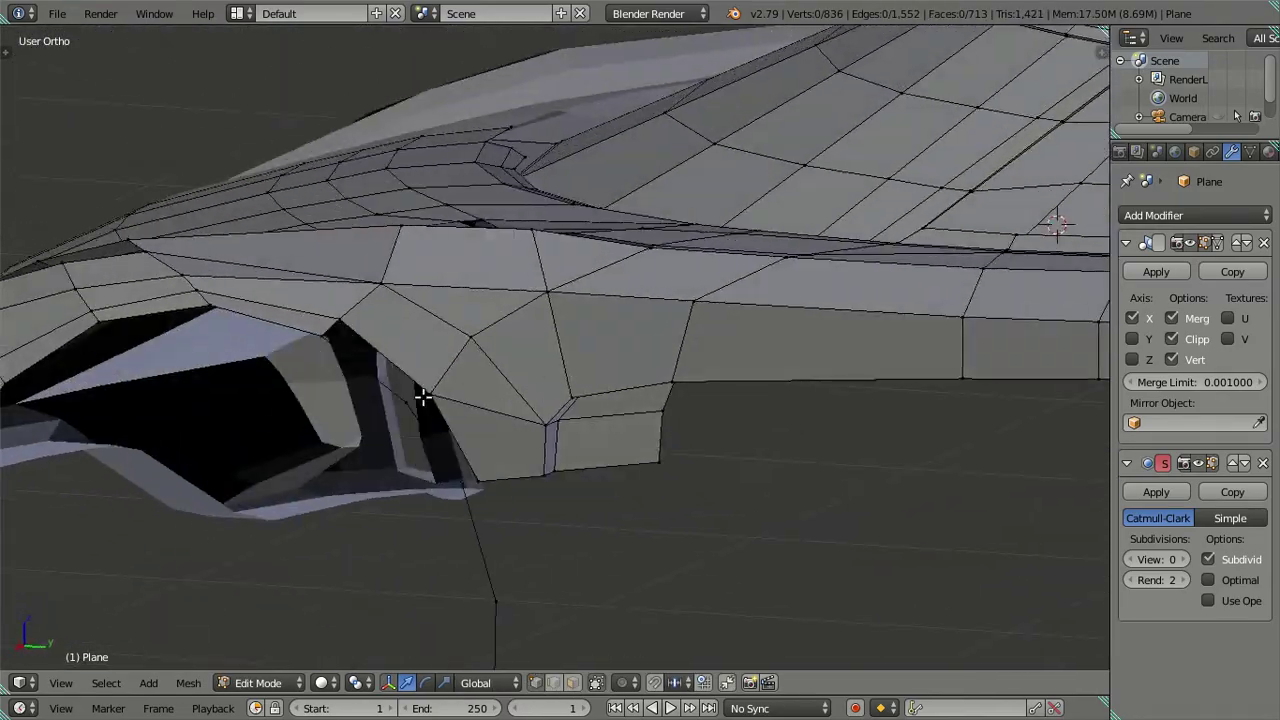
middle_drag(423, 397, 509, 429)
alt+right_click(553, 447)
Fill the gap below the arch with a face and return to the side view
key(f)
key(g)
key(f)
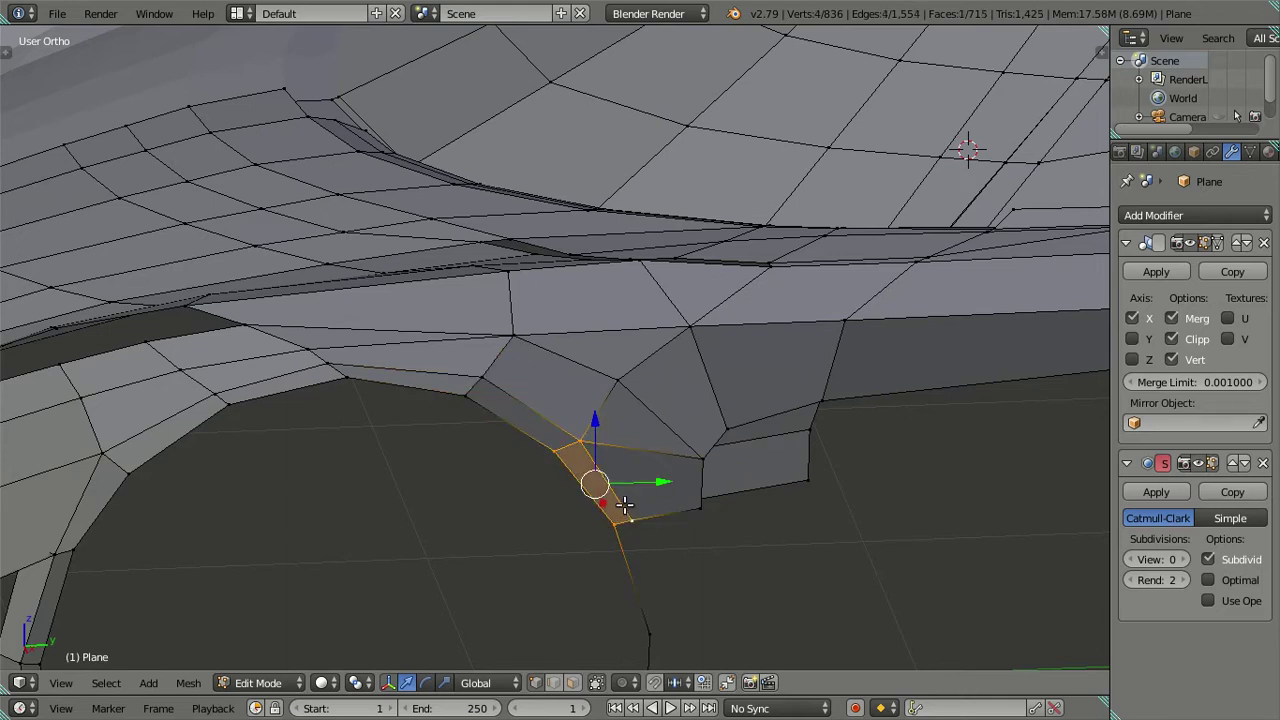
key(KP_3)
scroll(600, 480, down, 1)
scroll(571, 480, up, 3)
scroll(597, 507, up, 2)
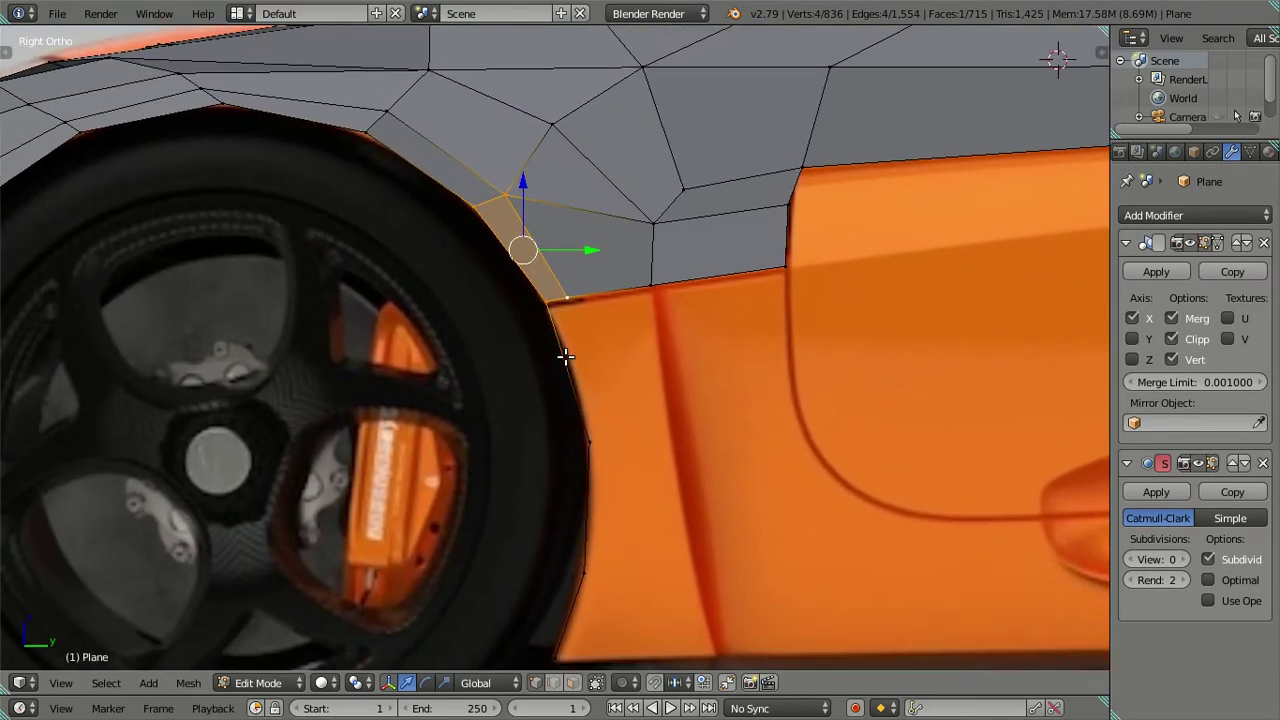
Extrude the arch's trailing edge chain sideways along Y and fill a face beside it
key(a)
right_click(591, 441)
ctrl+right_click(553, 650)
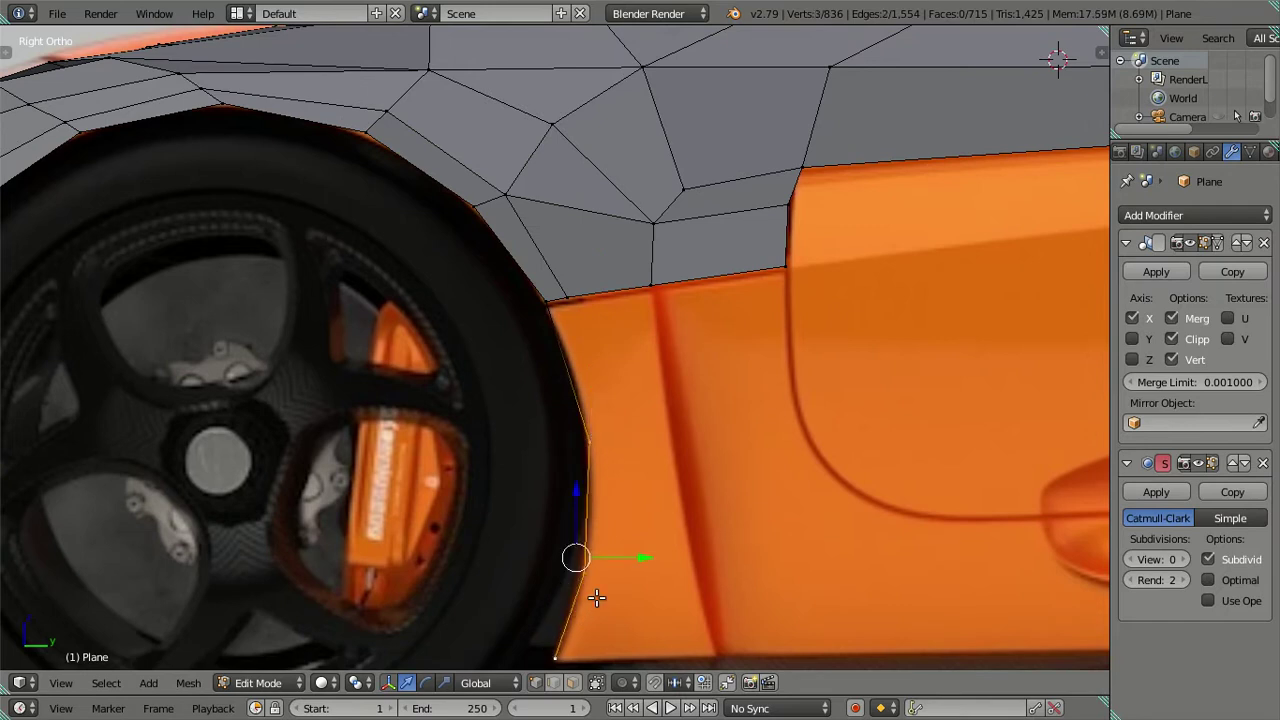
key(e)
right_click(675, 548)
key(g)
key(y)
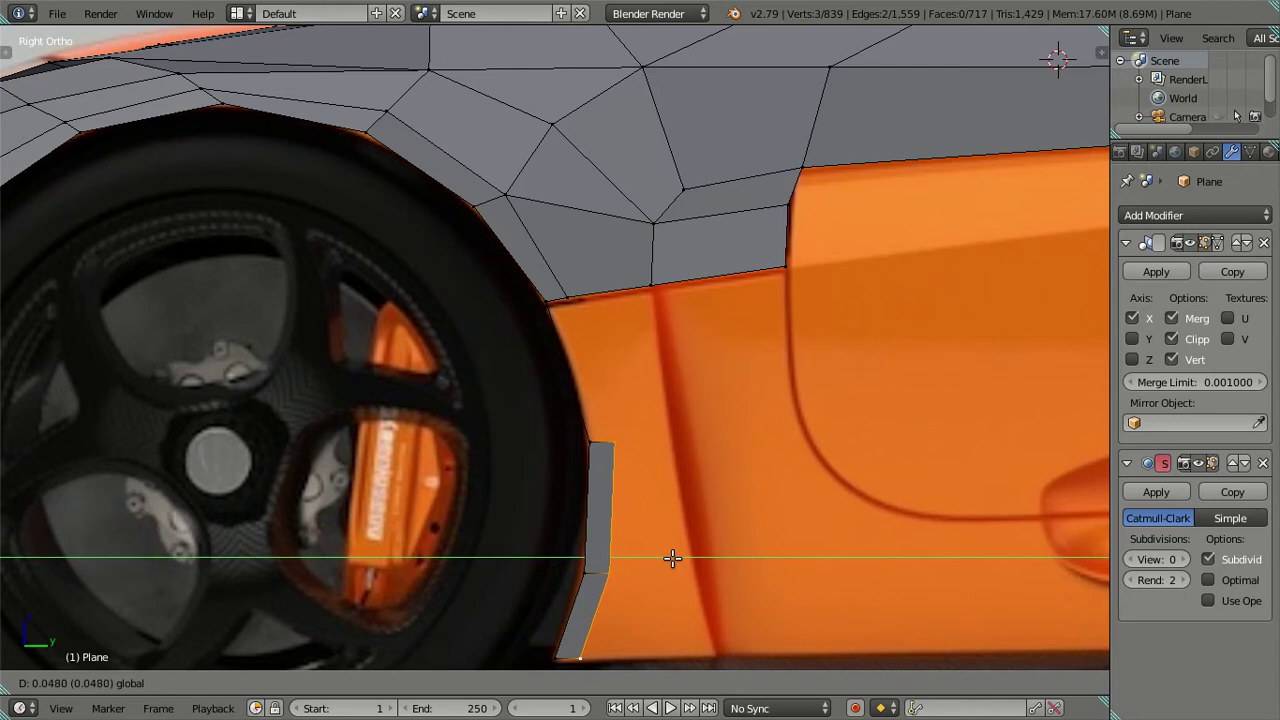
click(670, 557)
right_click(600, 442)
shift+right_click(563, 301)
key(f)
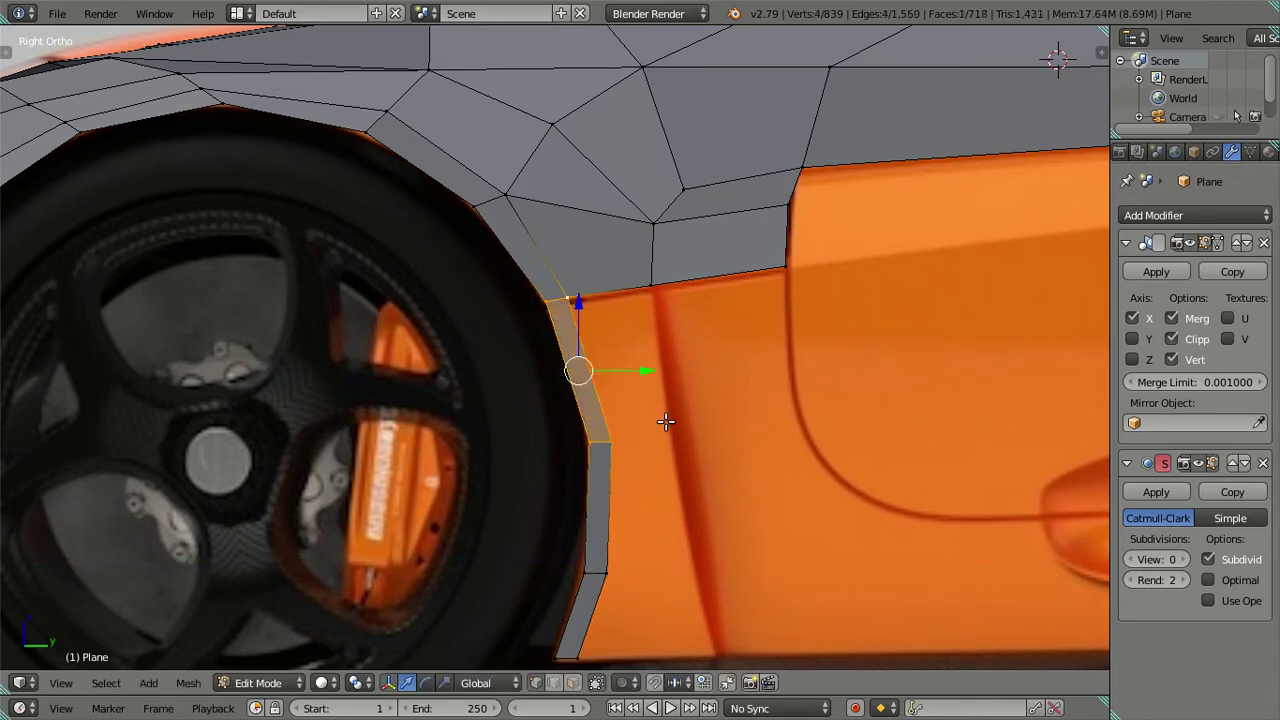
Extrude the lower arch edge chain along Y into a second strip
right_click(627, 464)
right_click(605, 578)
shift+right_click(585, 648)
shift+scroll(640, 520, down, 2)
key(e)
right_click(708, 520)
key(g)
key(y)
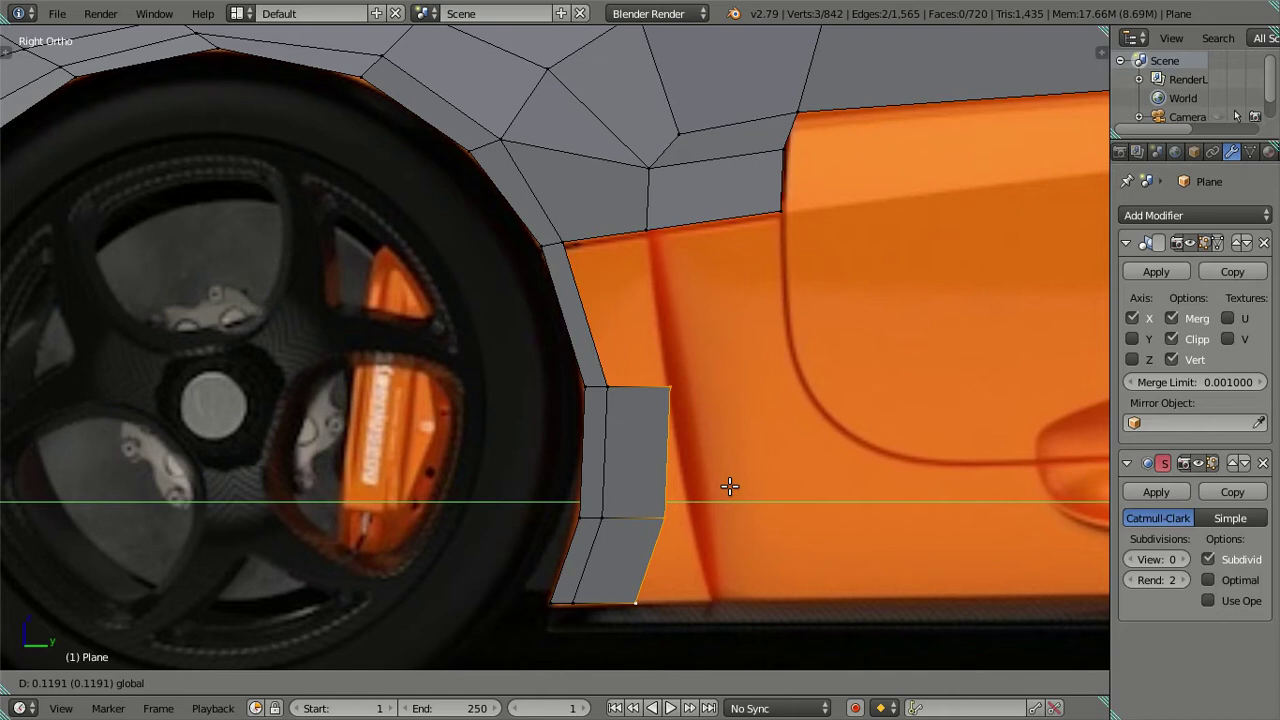
click(680, 511)
Slide the lower two vertices, then the bottom vertex, along Y to follow the sill line
shift+right_click(657, 401)
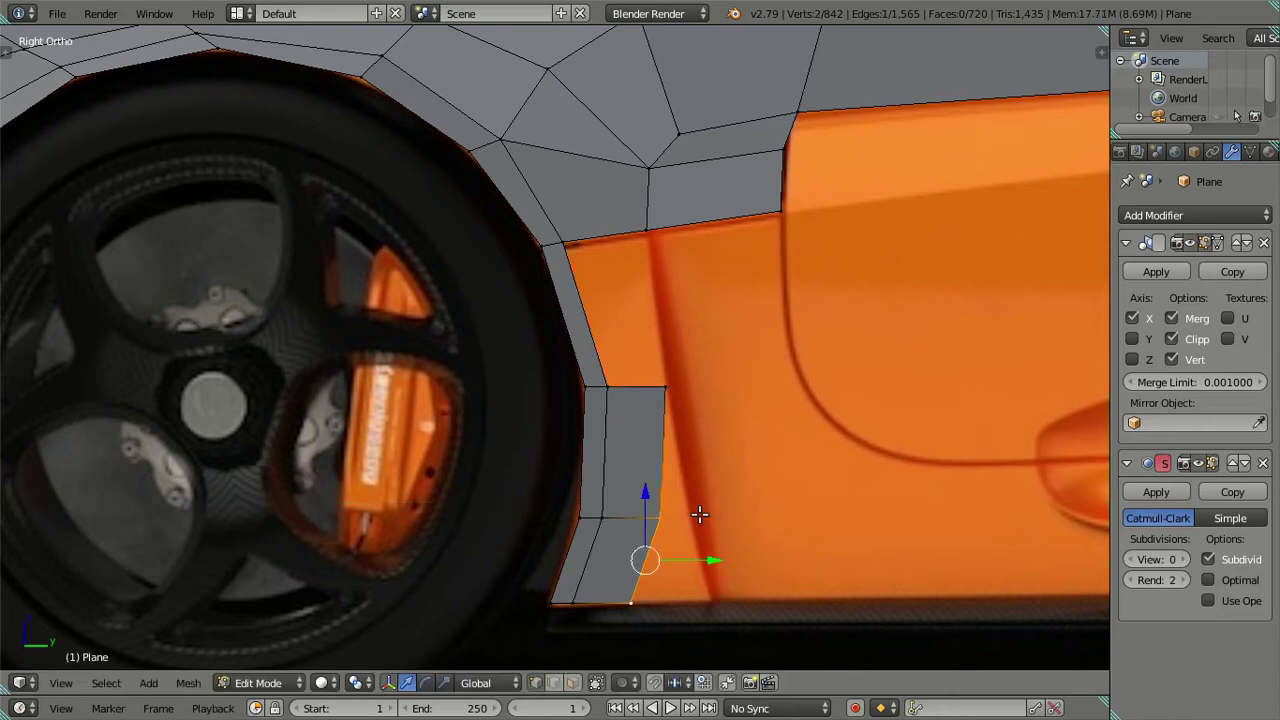
key(g)
key(y)
click(745, 547)
right_click(665, 601)
key(g)
key(y)
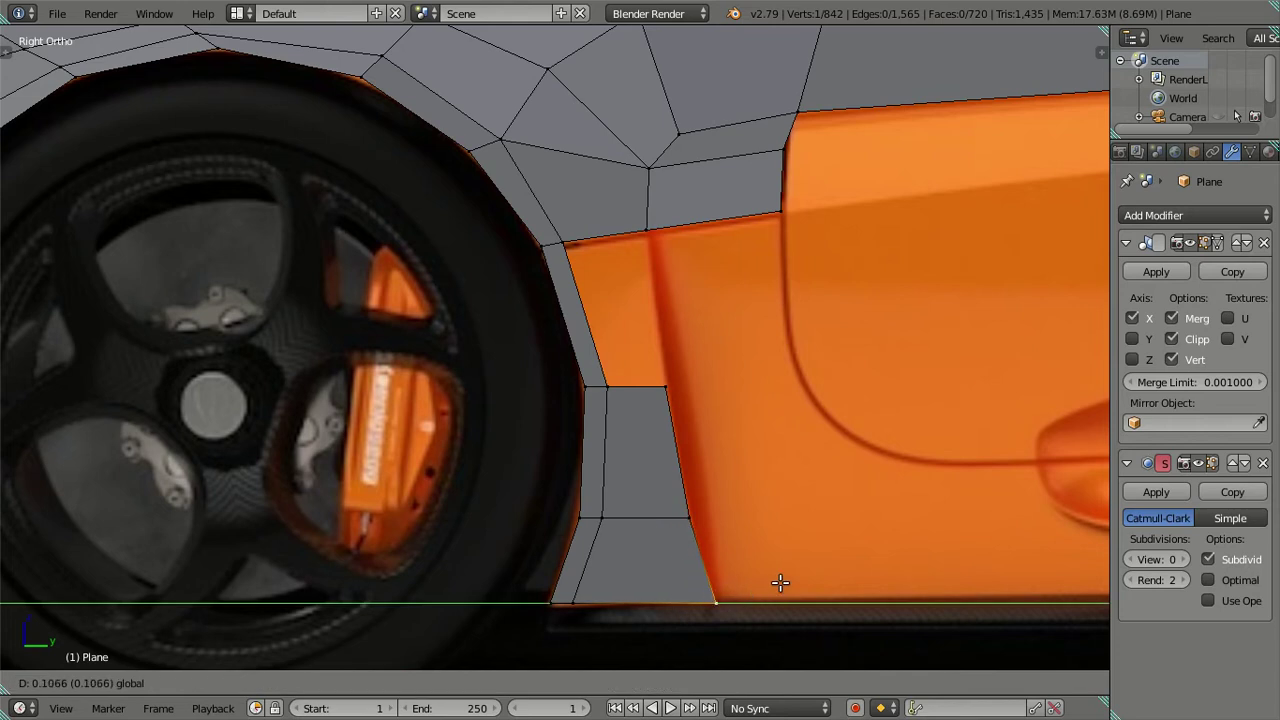
click(779, 581)
Nudge the bottom vertex left and fill the open gap loop with a face
key(g)
click(767, 595)
mouse_move(679, 407)
shift+middle_down()
mouse_move(646, 414)
mouse_move(697, 380)
mouse_move(662, 368)
shift+middle_up()
right_click(630, 420)
alt+right_click(491, 268)
key(f)
key(a)
Extrude the strip's edge inward along X and fill the remaining gap with a face
scroll(545, 360, down, 3)
mouse_move(583, 520)
middle_down()
mouse_move(521, 476)
mouse_move(491, 480)
mouse_move(486, 543)
mouse_move(471, 541)
mouse_move(423, 420)
mouse_move(429, 466)
mouse_move(466, 534)
mouse_move(429, 452)
mouse_move(334, 523)
mouse_move(400, 470)
mouse_move(403, 380)
middle_up()
scroll(409, 520, up, 2)
right_click(360, 402)
shift+click(421, 542)
key(e)
key(x)
click(361, 523)
click(401, 390)
shift+click(395, 286)
key(f)
key(KP_3)
key(a)
Shift the strip's inner edge along X by about 0.0163 units and check it in solid view
mouse_move(604, 373)
middle_down()
mouse_move(657, 397)
mouse_move(497, 434)
mouse_move(397, 369)
middle_up()
click(390, 430)
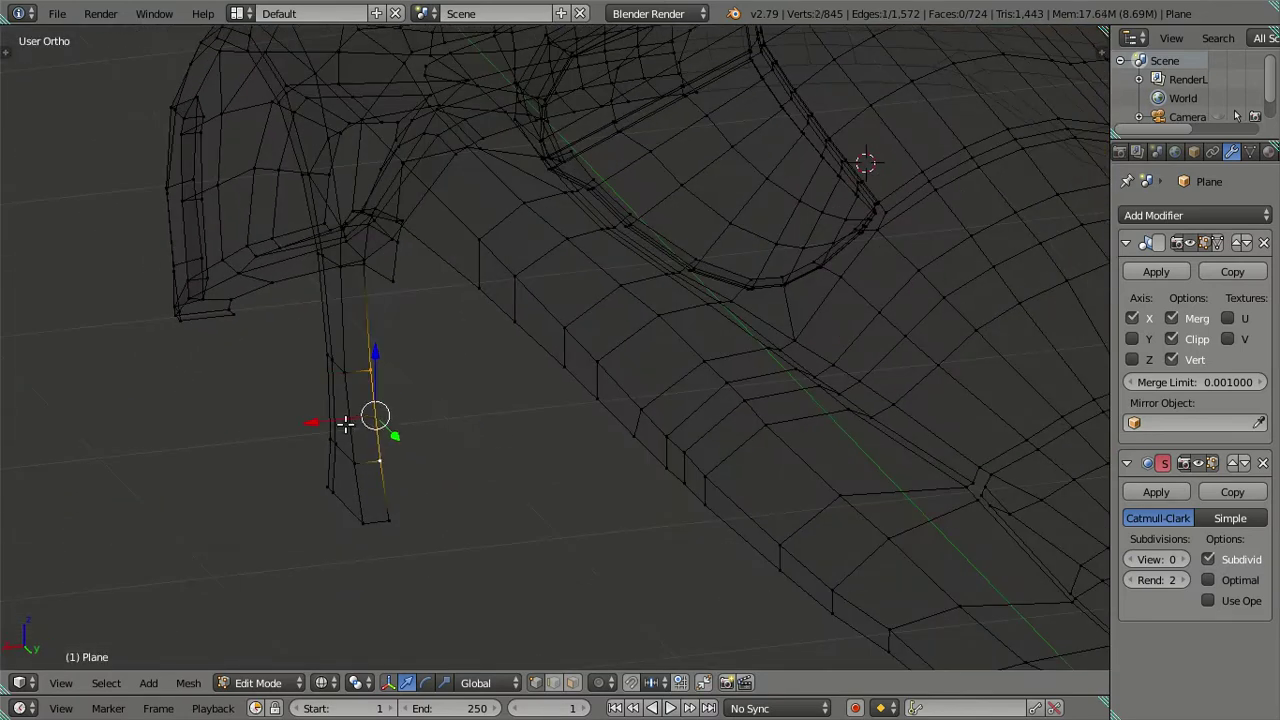
key(g)
key(x)
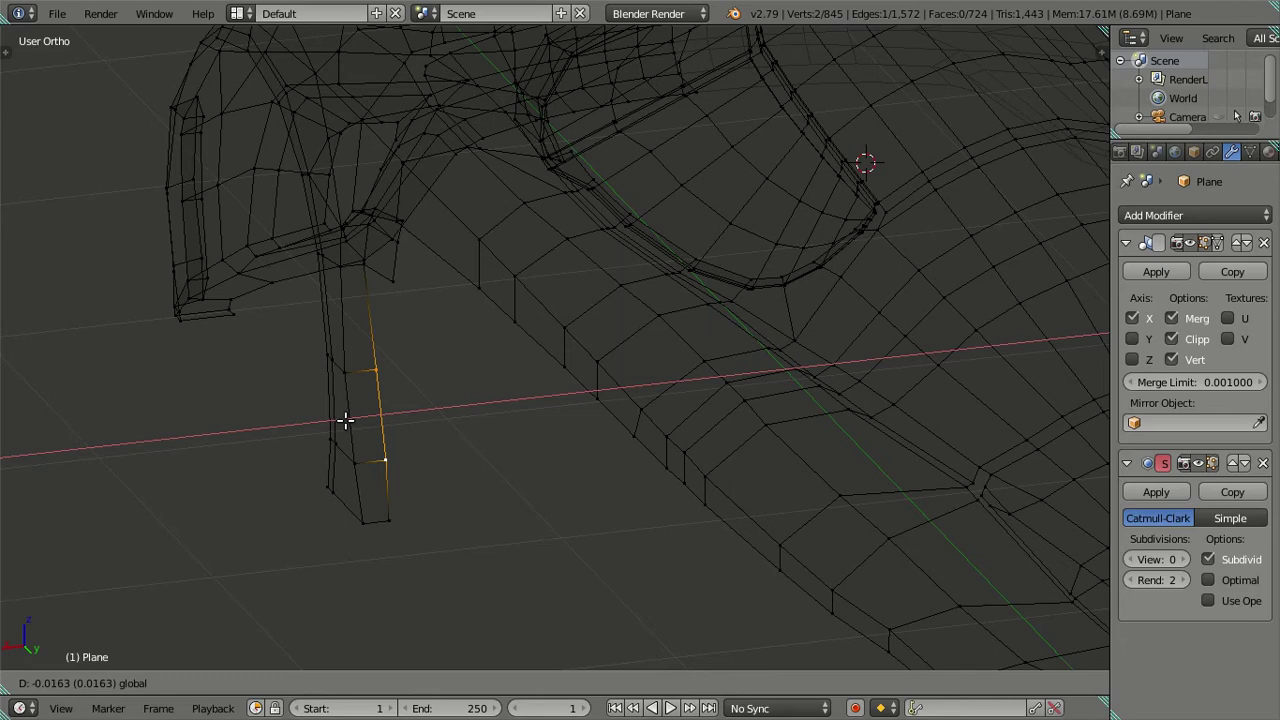
click(345, 420)
key(a)
key(z)
mouse_move(431, 437)
middle_down()
mouse_move(489, 402)
mouse_move(554, 429)
middle_up()
key(KP_3)
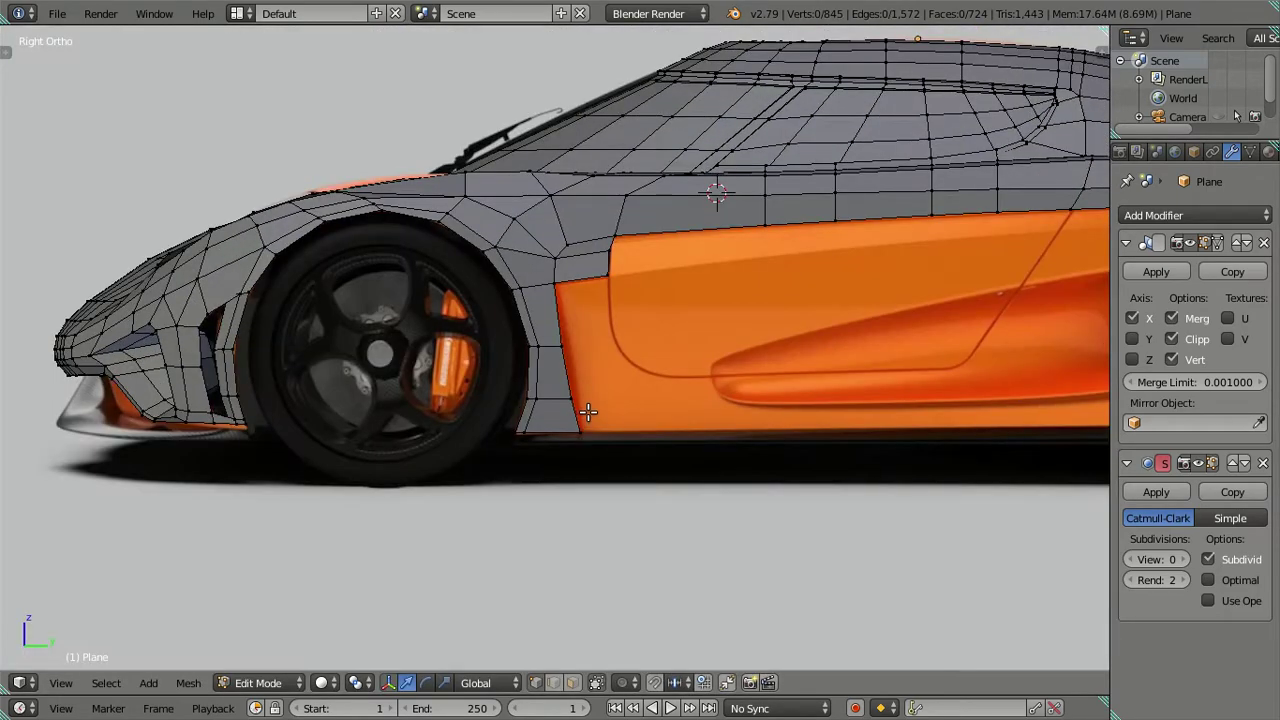
scroll(600, 390, down, 2)
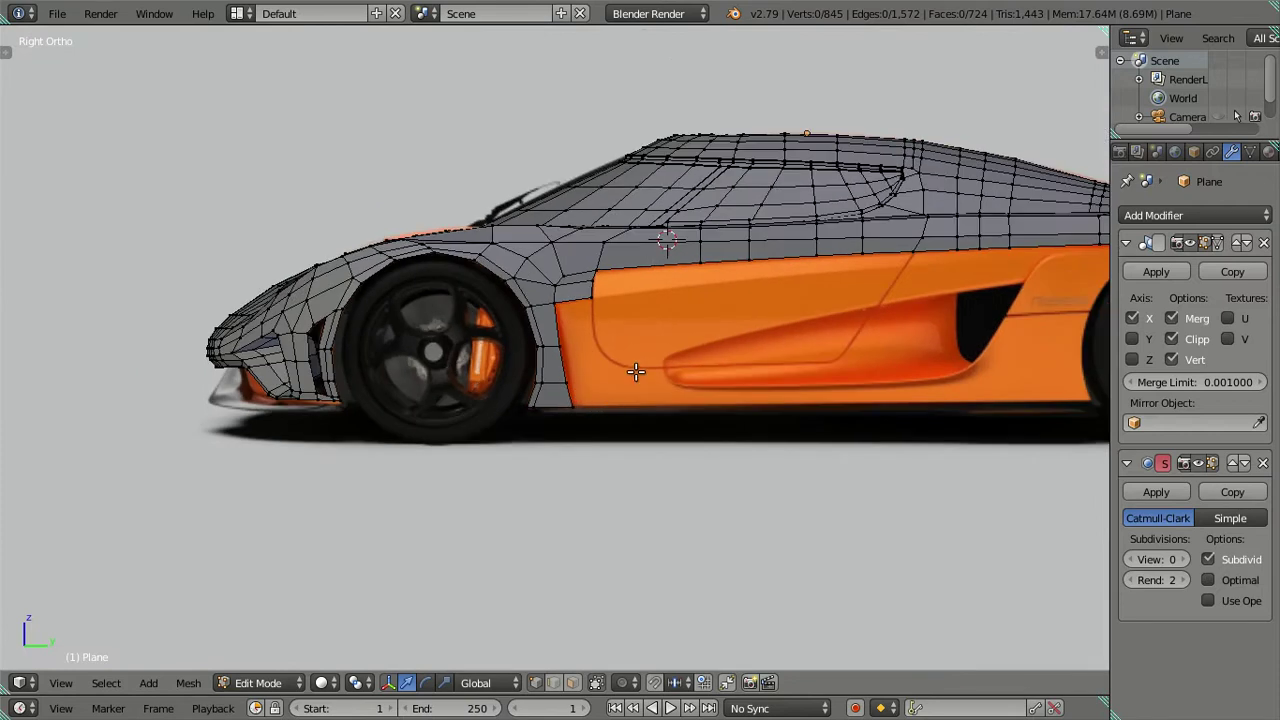
shift+middle_drag(635, 372, 548, 393)
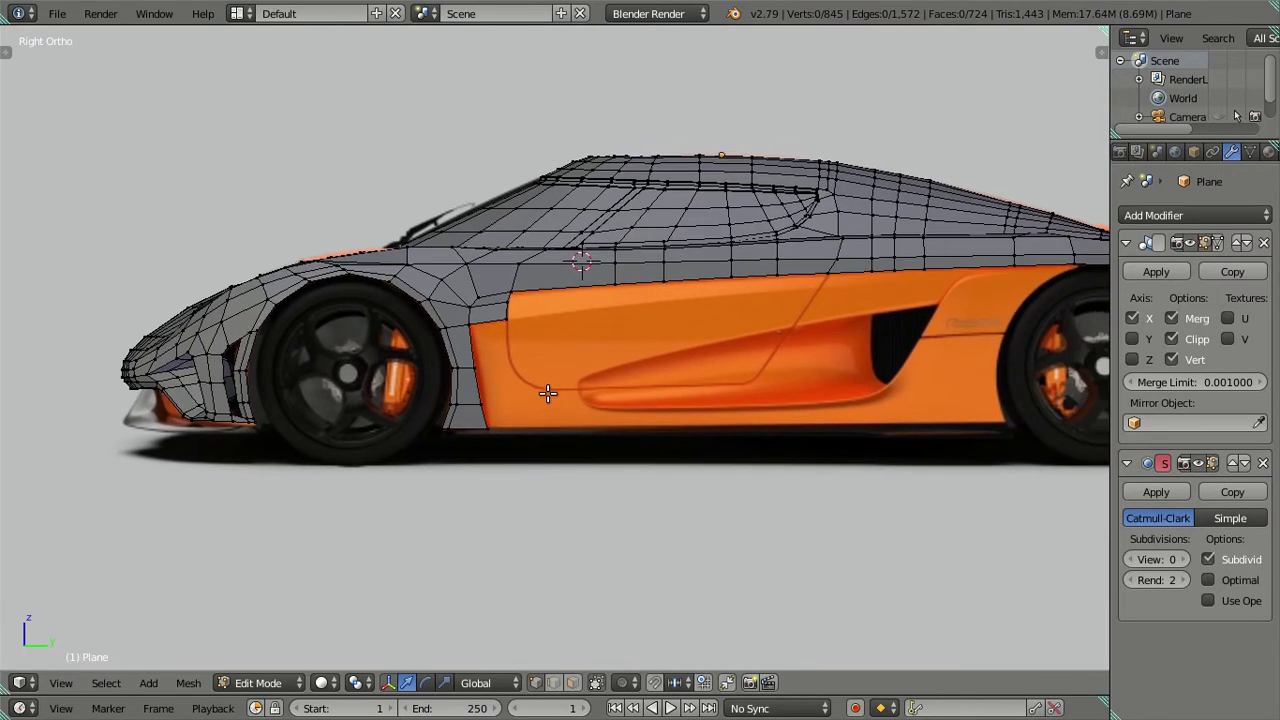
scroll(548, 393, up, 2)
In wireframe view, nudge a vertex on the strip's edge into place
key(z)
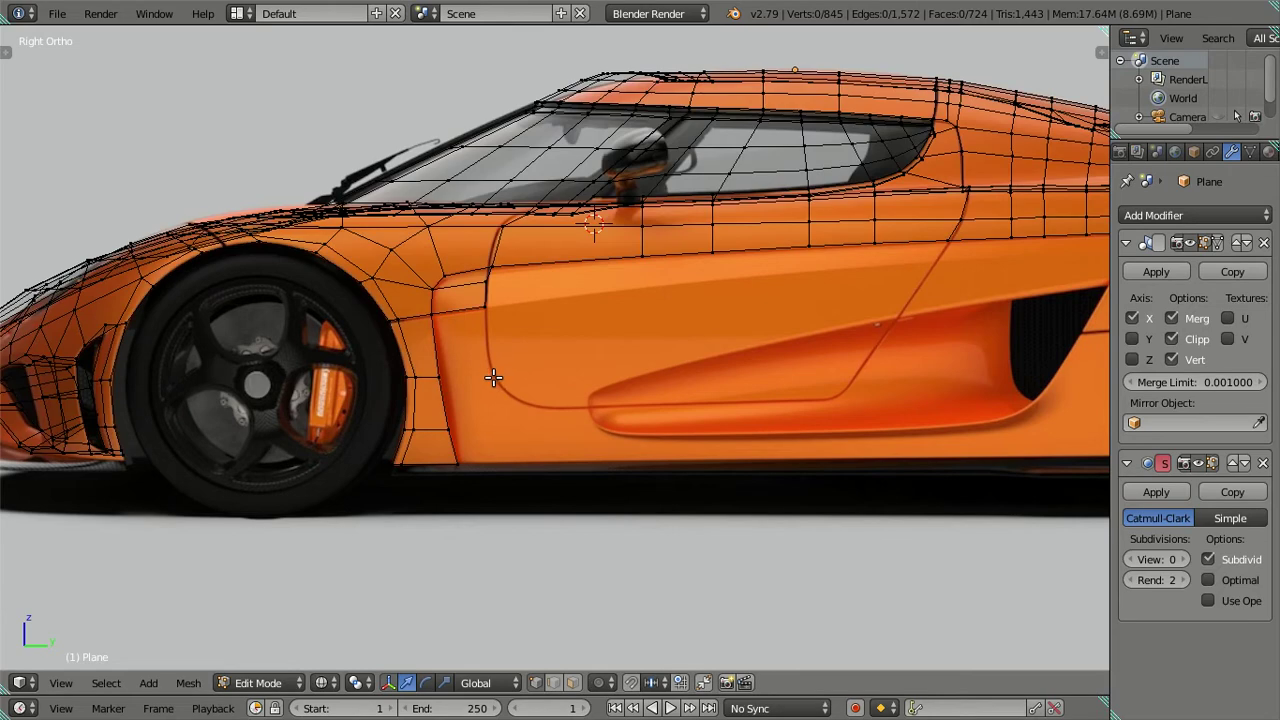
mouse_move(495, 375)
middle_down()
mouse_move(549, 449)
mouse_move(429, 420)
middle_up()
right_click(429, 420)
key(g)
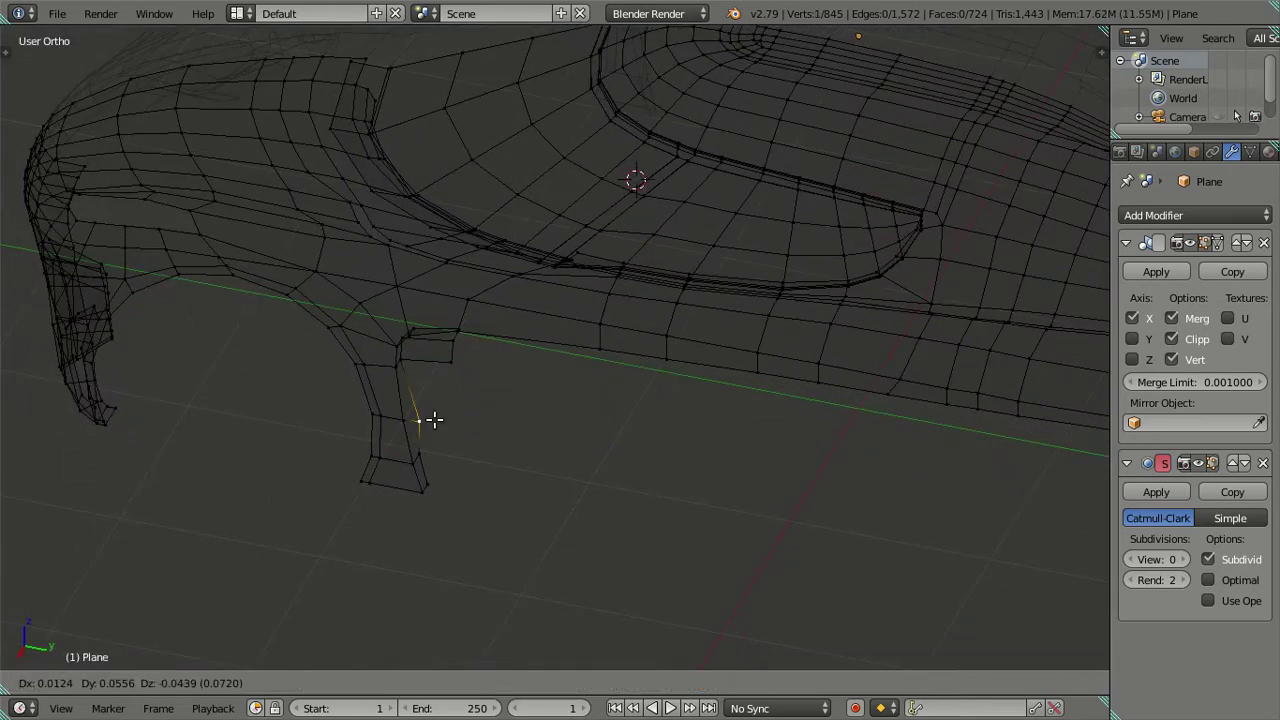
click(435, 432)
Extrude the strip's outer edge along Y toward the door's front edge
ctrl+right_click(428, 483)
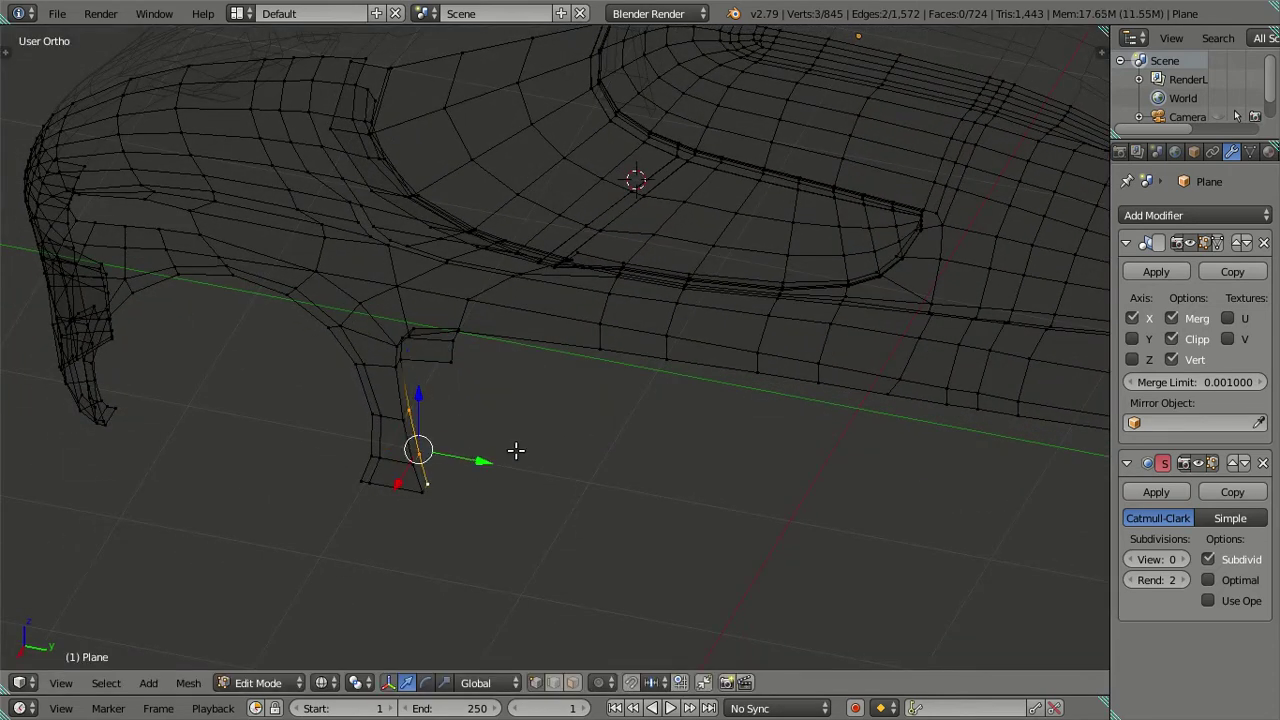
key(KP_3)
key(e)
key(y)
key(Escape)
key(g)
key(y)
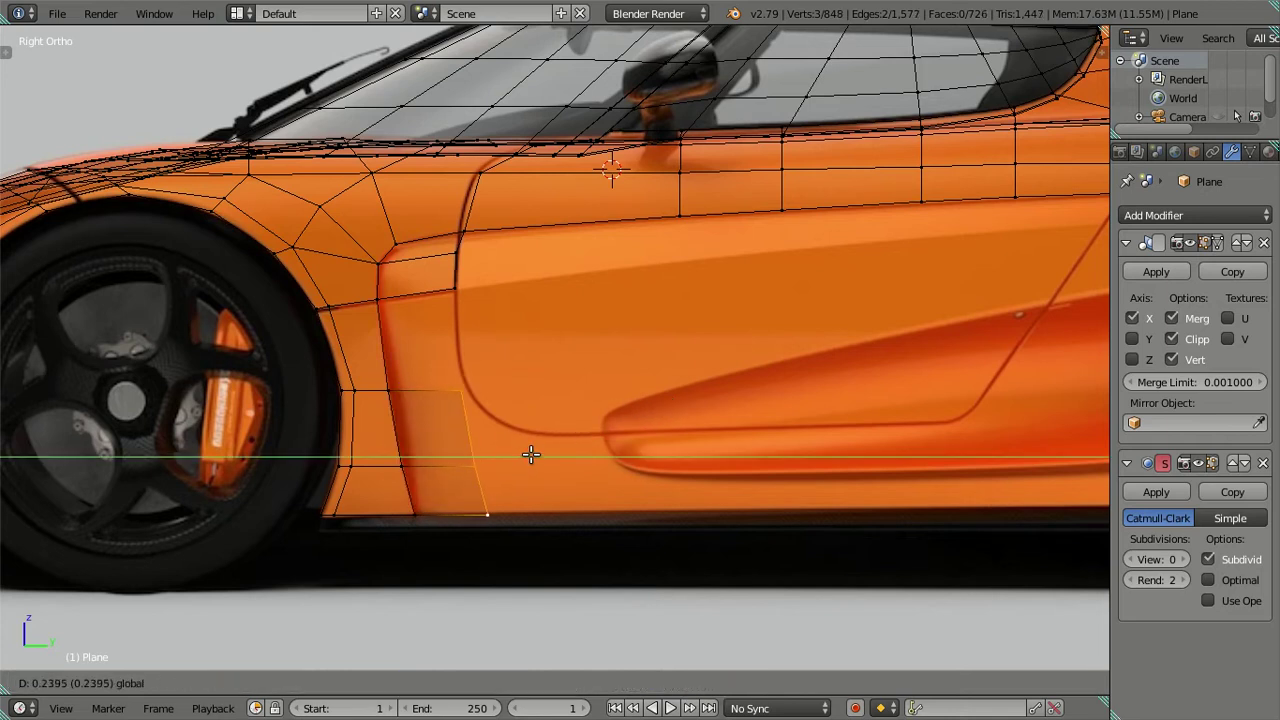
click(531, 451)
scroll(476, 416, up, 2)
Pull the collapsed upper-quad edges apart and fill a face between them
right_click(432, 408)
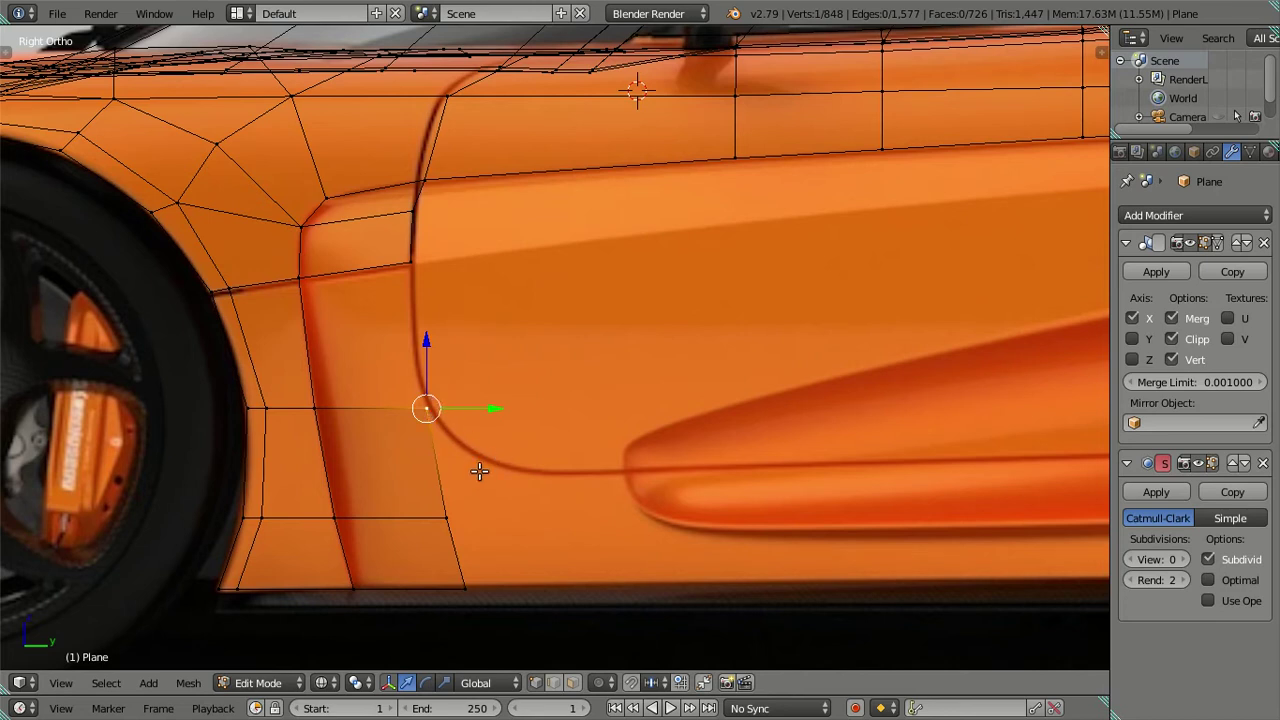
key(a)
alt+right_click(341, 400)
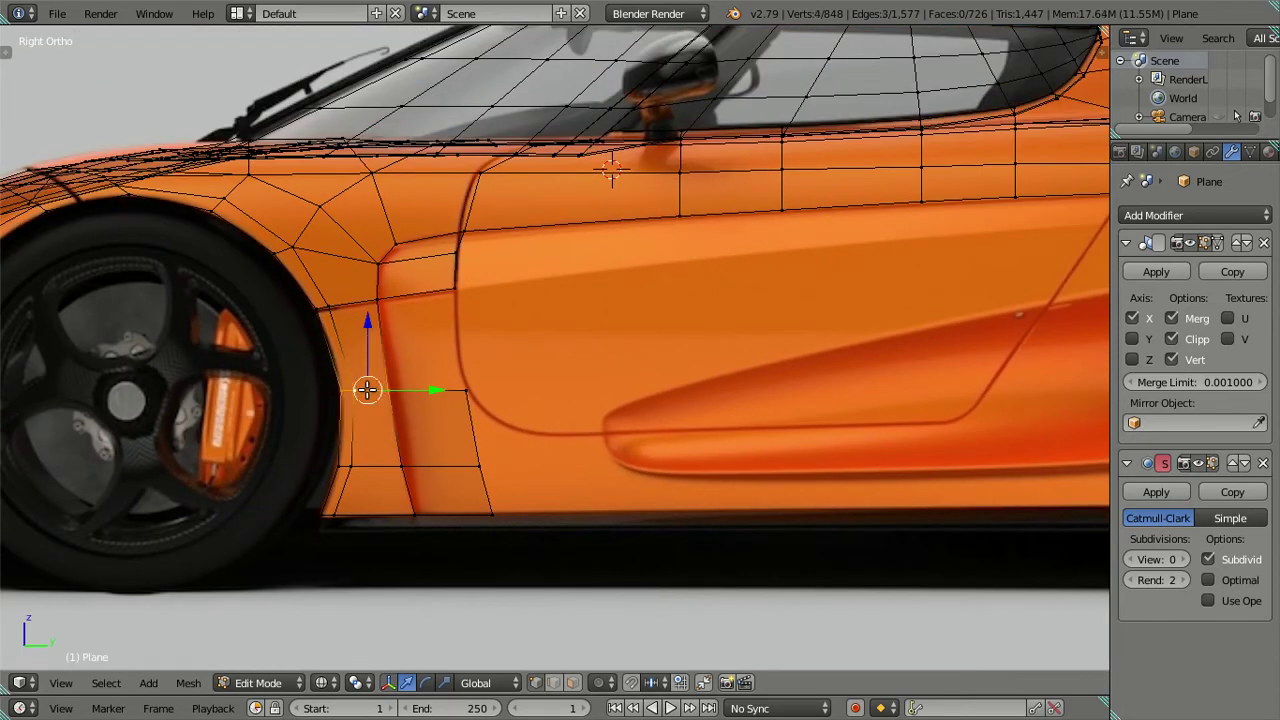
mouse_move(366, 392)
middle_down()
mouse_move(409, 471)
mouse_move(372, 437)
middle_up()
key(g)
click(397, 332)
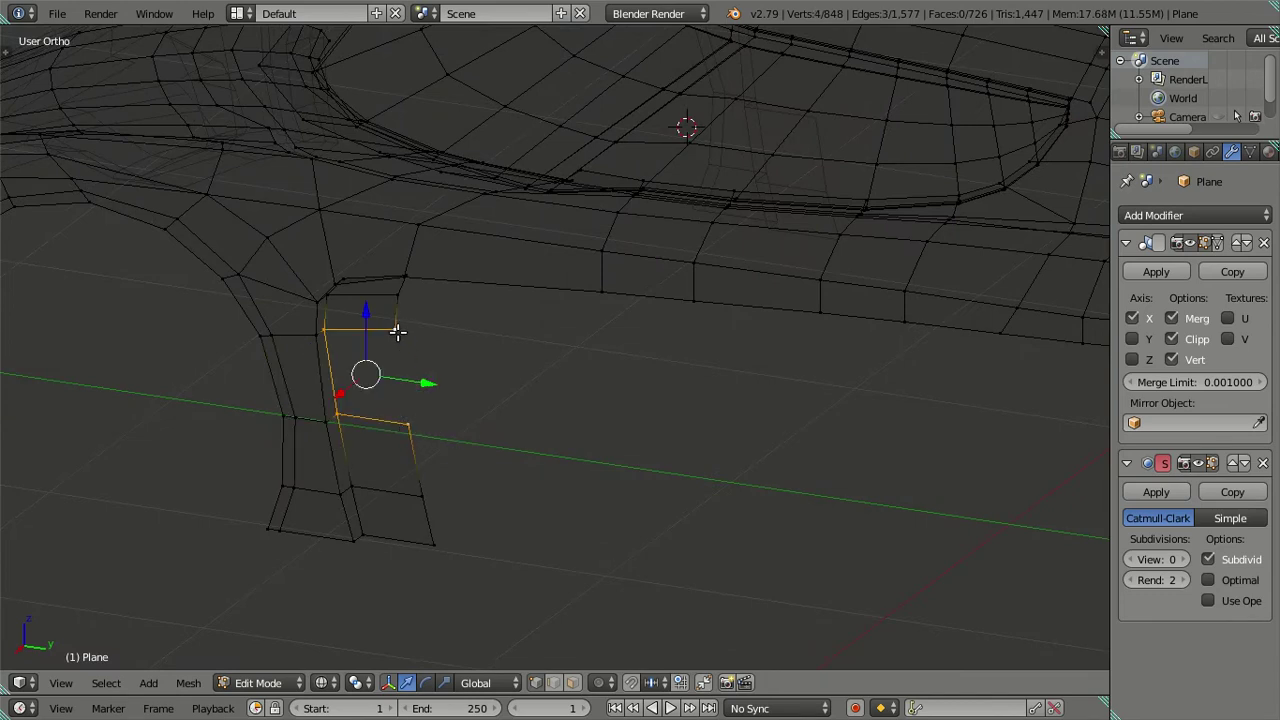
key(f)
Slide the edge loop across the new strip up and along the car to match the reference
key(KP_3)
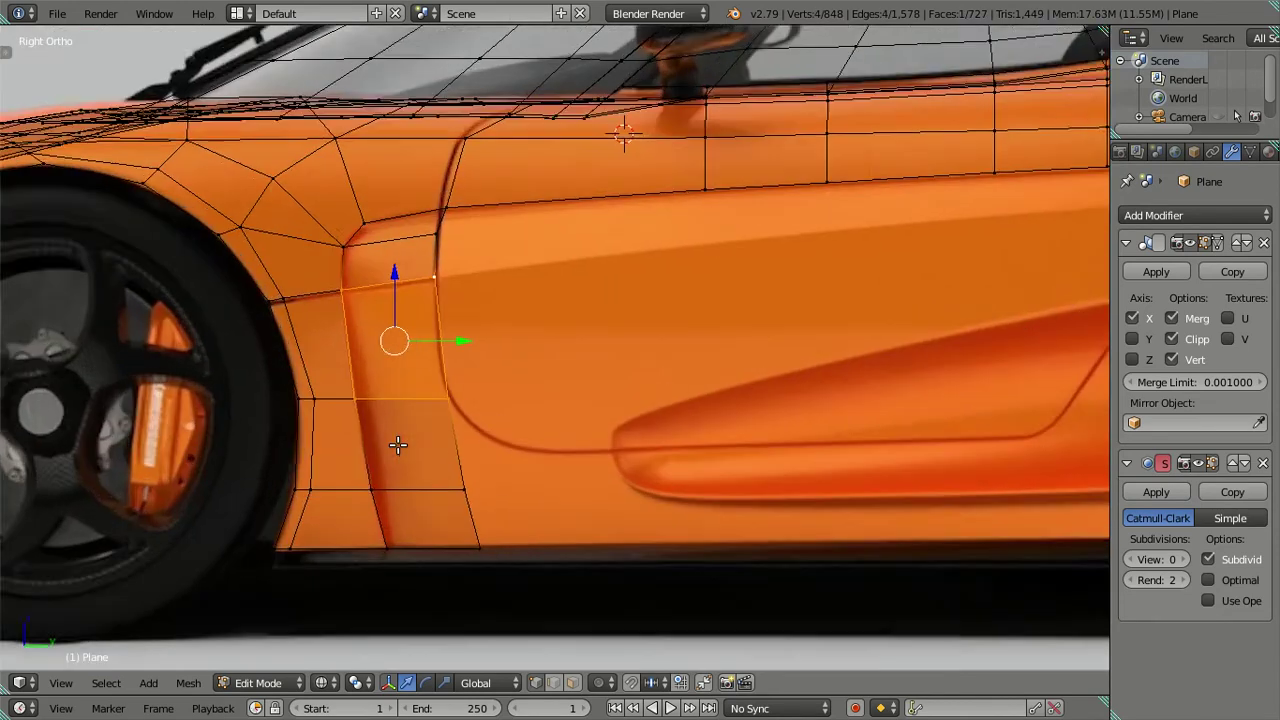
key(a)
alt+right_click(357, 400)
drag(315, 345, 312, 326)
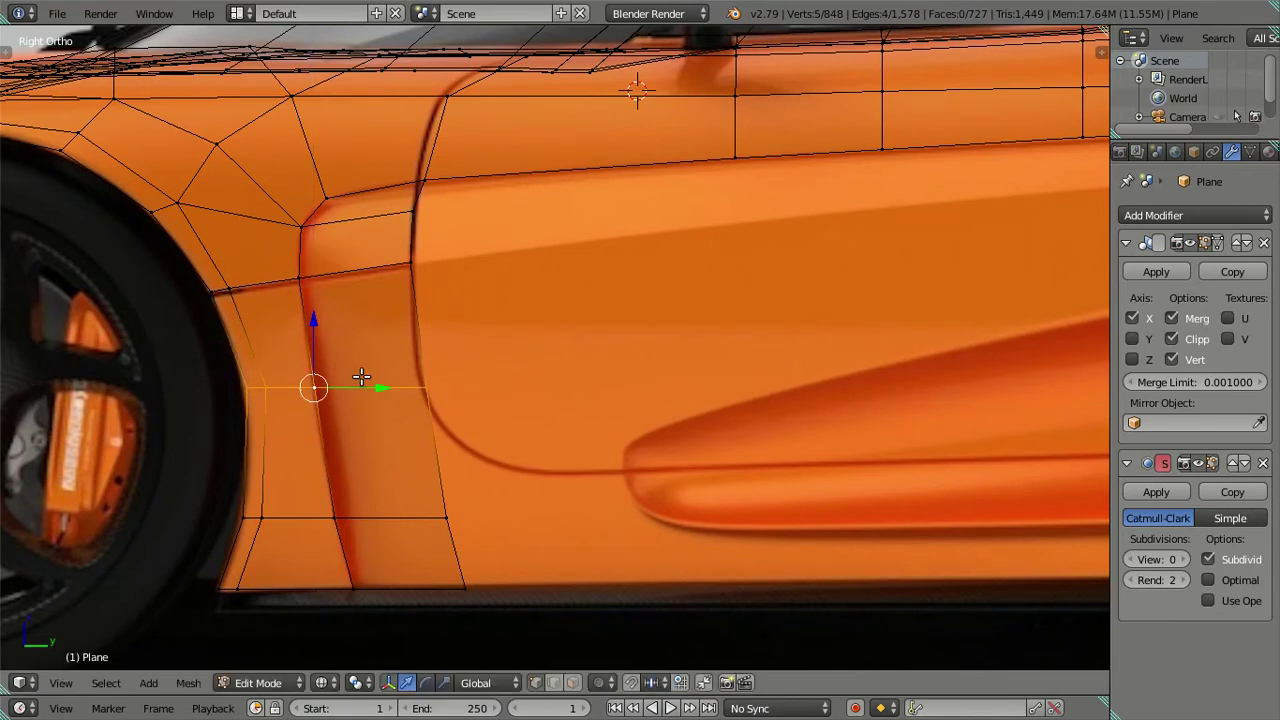
drag(376, 389, 370, 390)
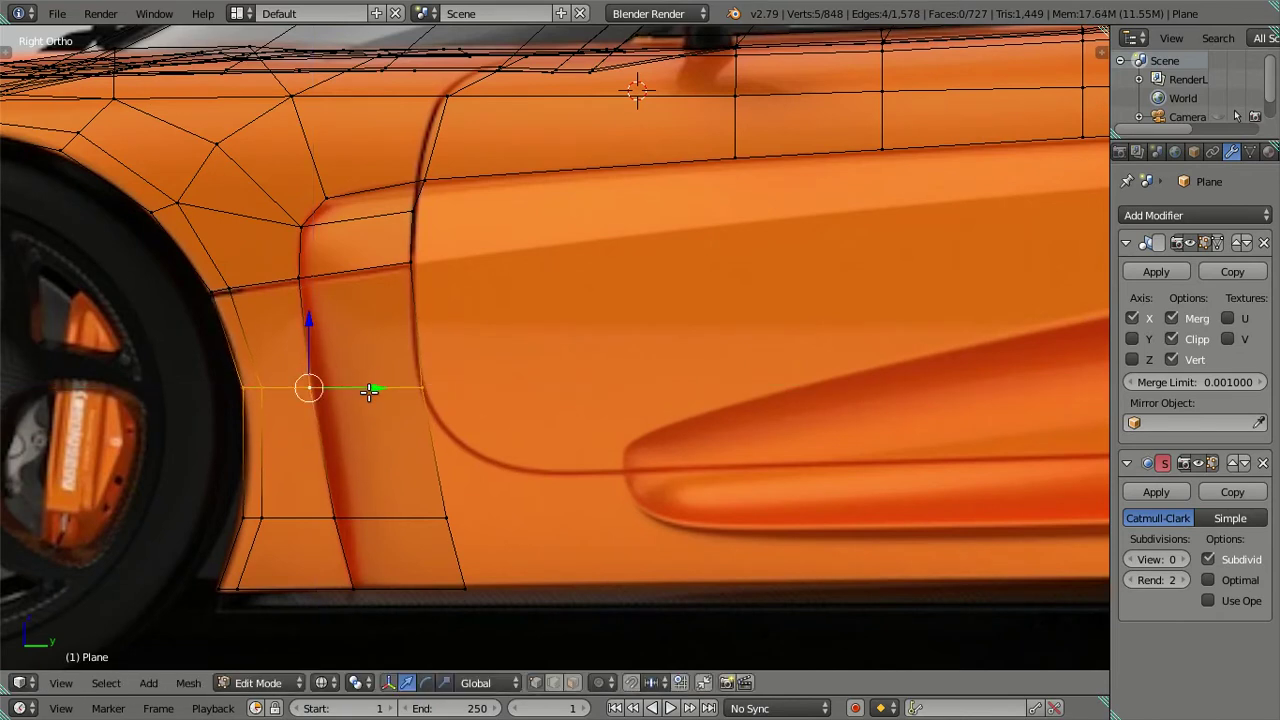
Add a centred loop cut across the panel beside the wheel arch and slide it lengthwise
key(ctrl+r)
click(438, 463)
right_click(438, 463)
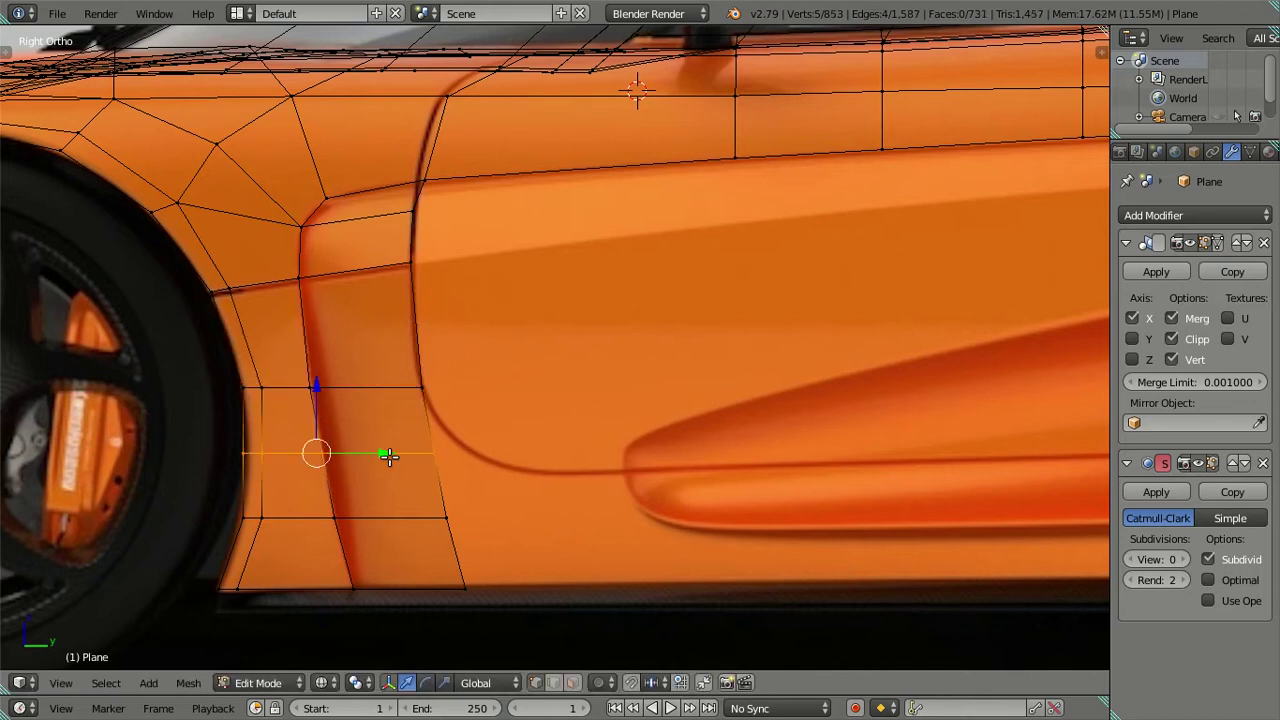
drag(378, 452, 381, 449)
Raise and slide the upper horizontal edge loop onto the reference contour
key(a)
alt+right_click(366, 373)
drag(311, 317, 313, 297)
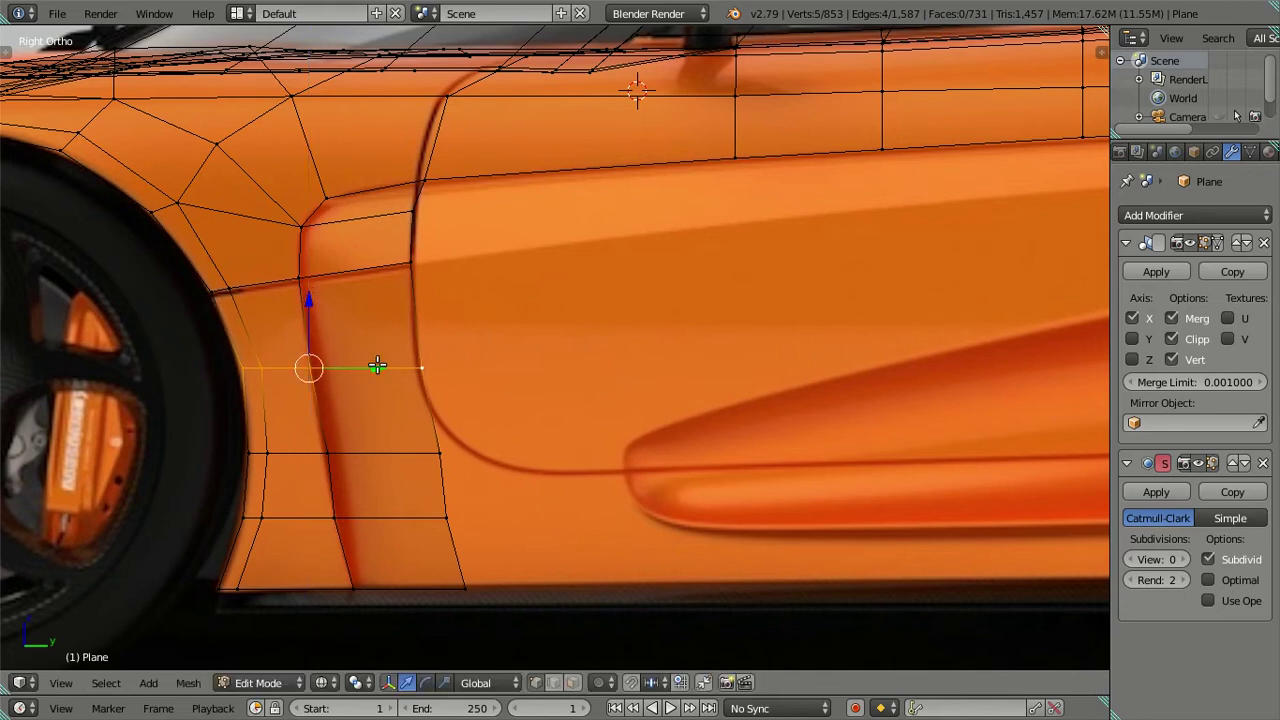
drag(377, 366, 374, 364)
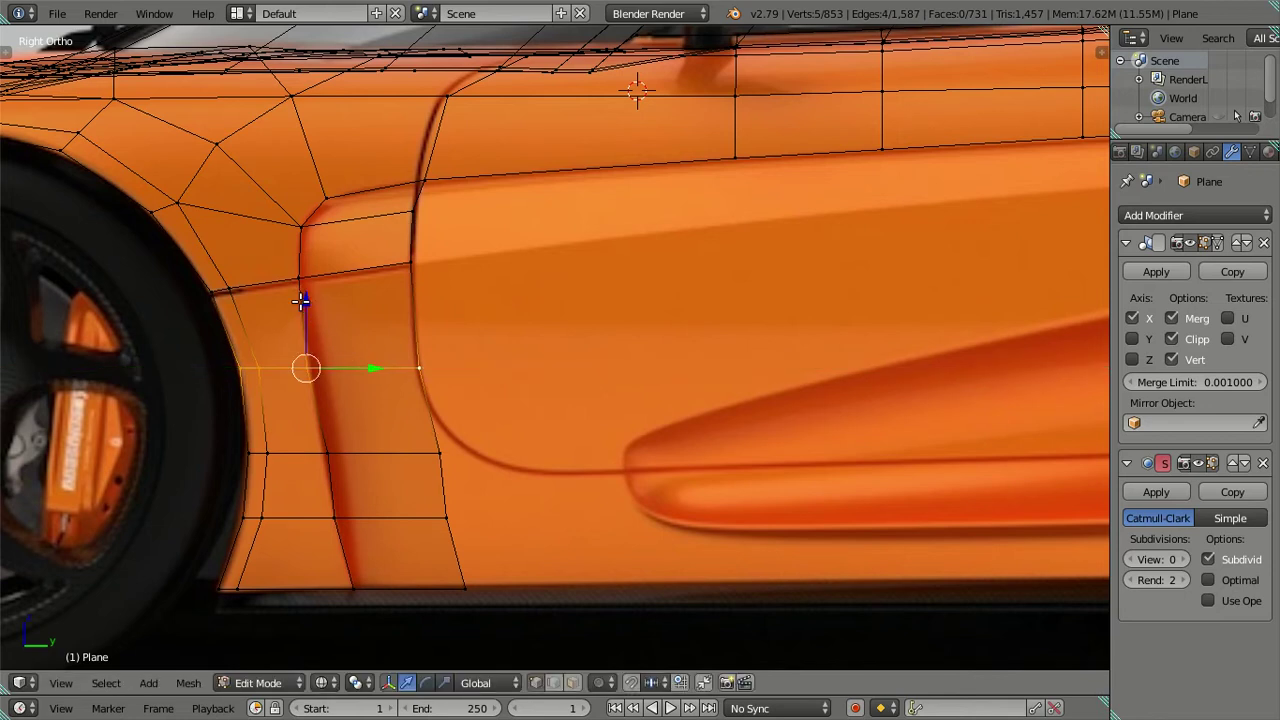
drag(301, 301, 303, 287)
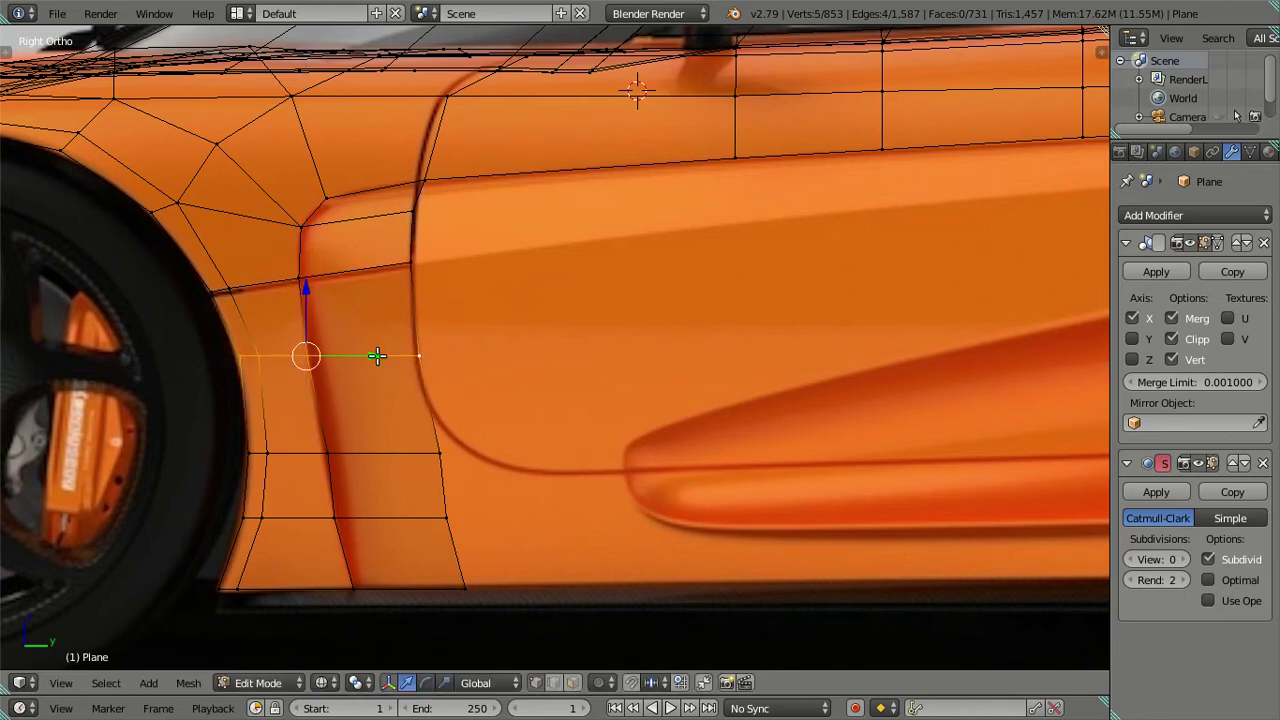
drag(377, 356, 373, 358)
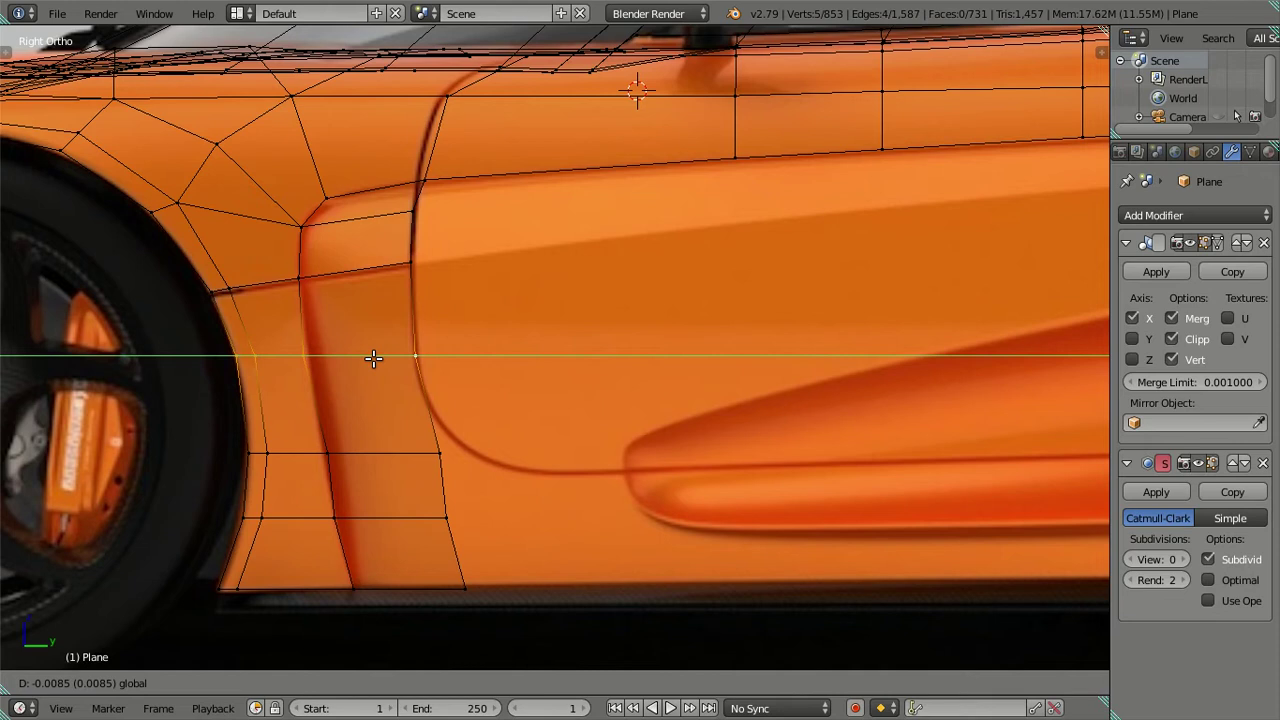
drag(373, 358, 323, 379)
Nudge a single vertex on the lower horizontal edge loop into place
alt+right_click(366, 454)
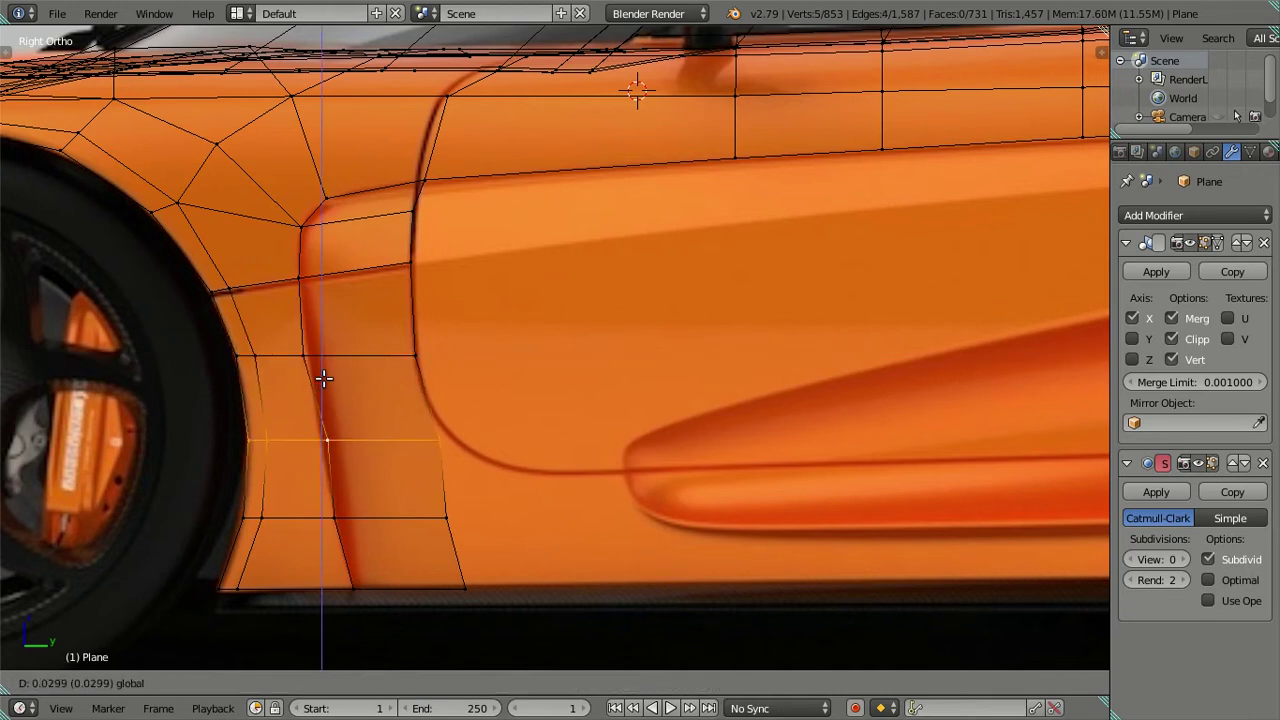
right_click(371, 444)
key(g)
key(y)
key(Escape)
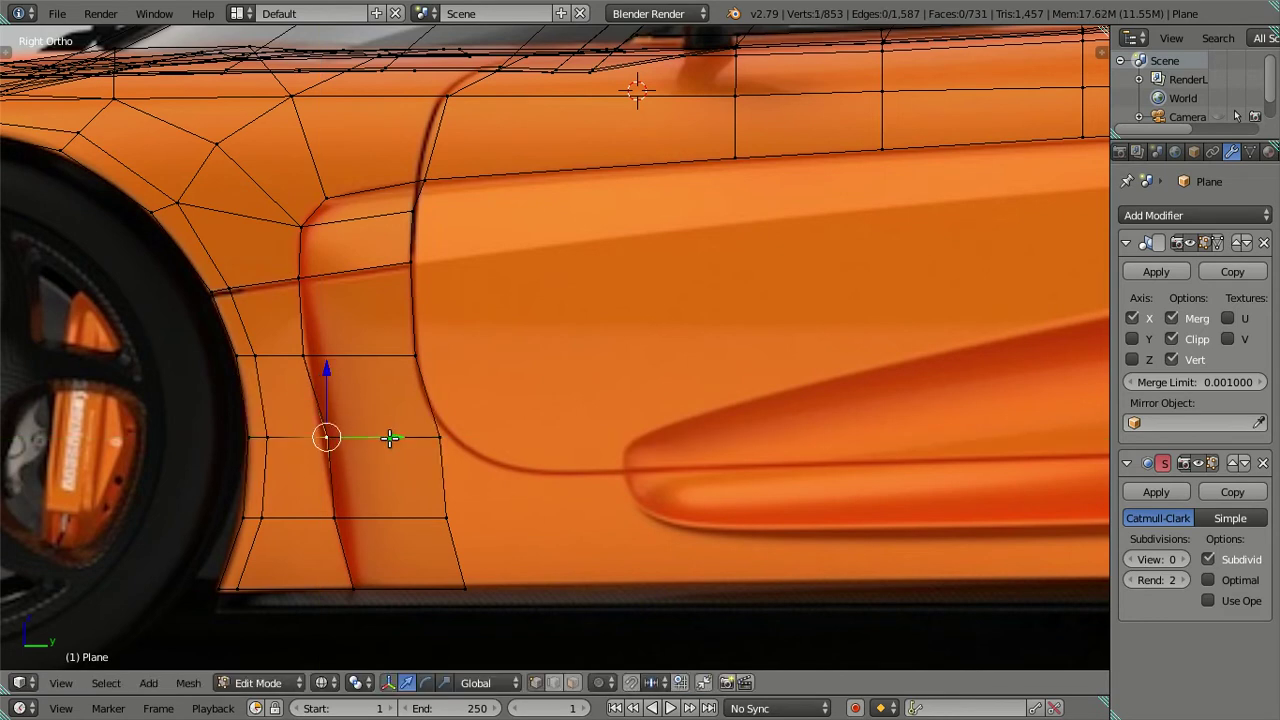
scroll(397, 472, up, 2)
key(g)
click(398, 476)
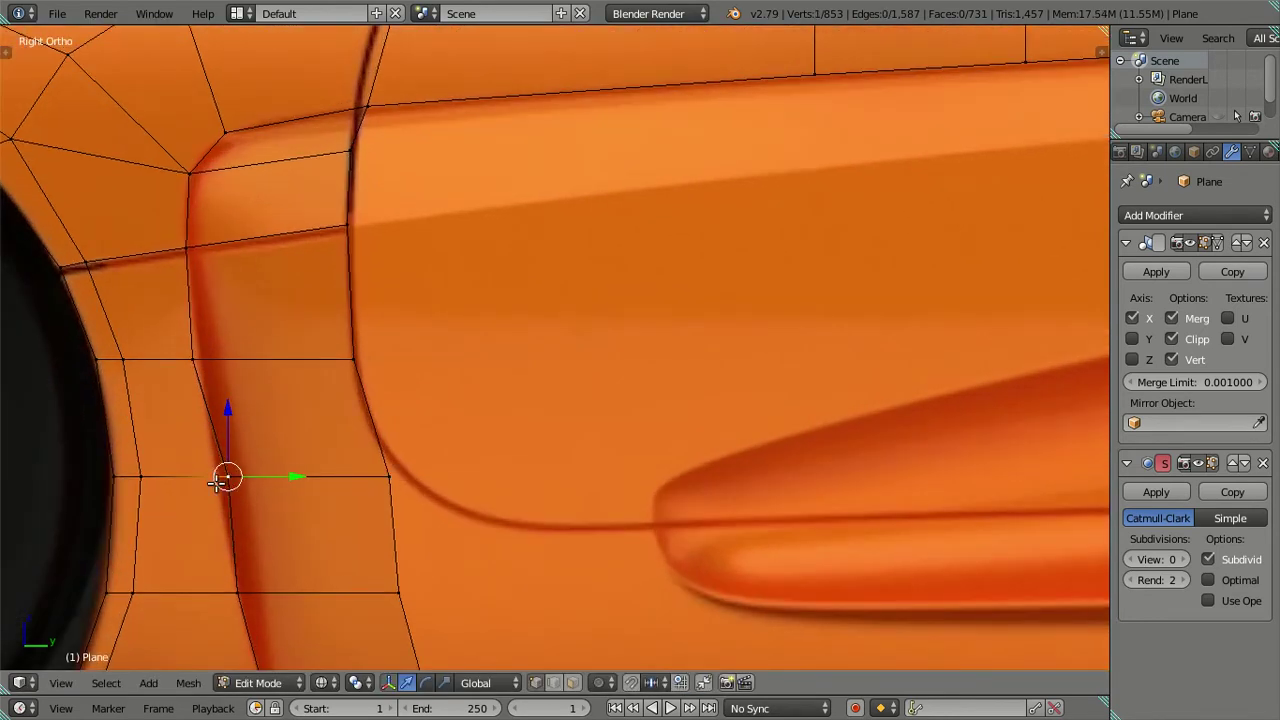
Slide two groups of panel vertices along the car's length to match the reference
key(c)
scroll(229, 472, up, 3)
click(229, 472)
key(Escape)
key(g)
key(y)
click(297, 468)
key(a)
key(c)
click(196, 357)
key(Escape)
key(g)
key(y)
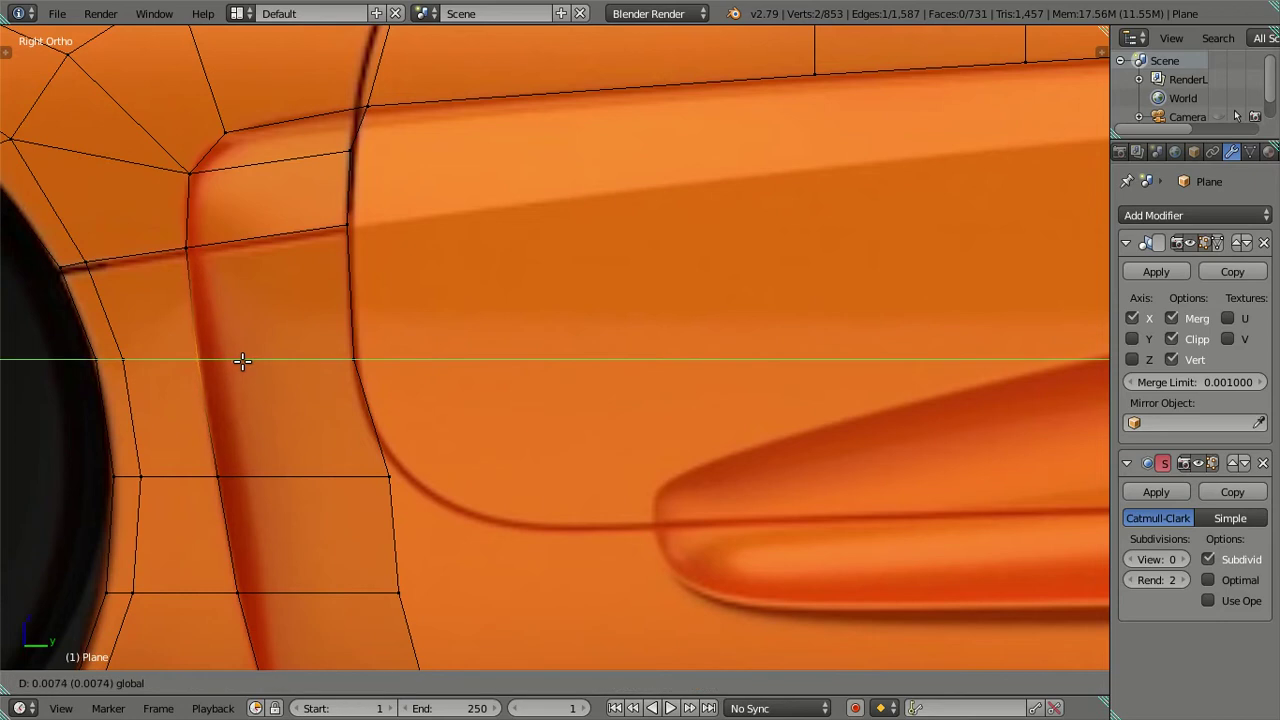
click(244, 360)
Shift the bottom-edge vertices and the row above them slightly toward the wheel
scroll(270, 490, down, 1)
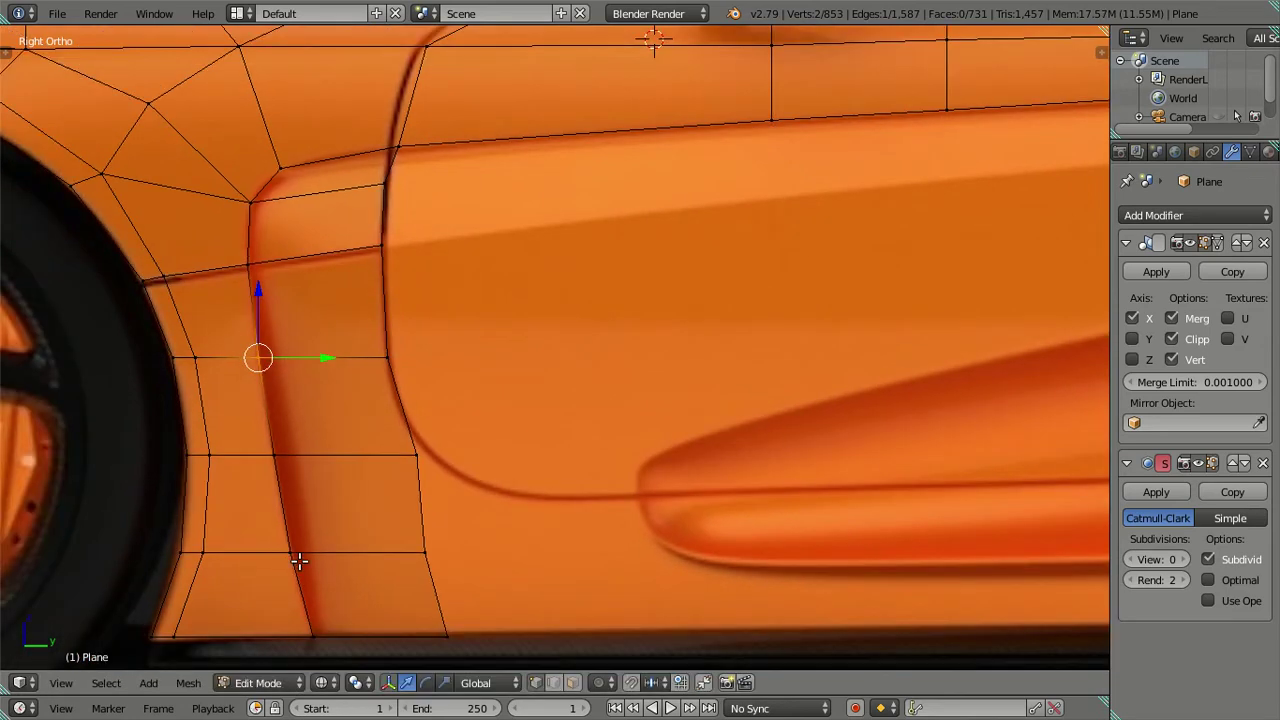
shift+middle_drag(300, 557, 400, 523)
key(a)
key(c)
click(369, 599)
key(Escape)
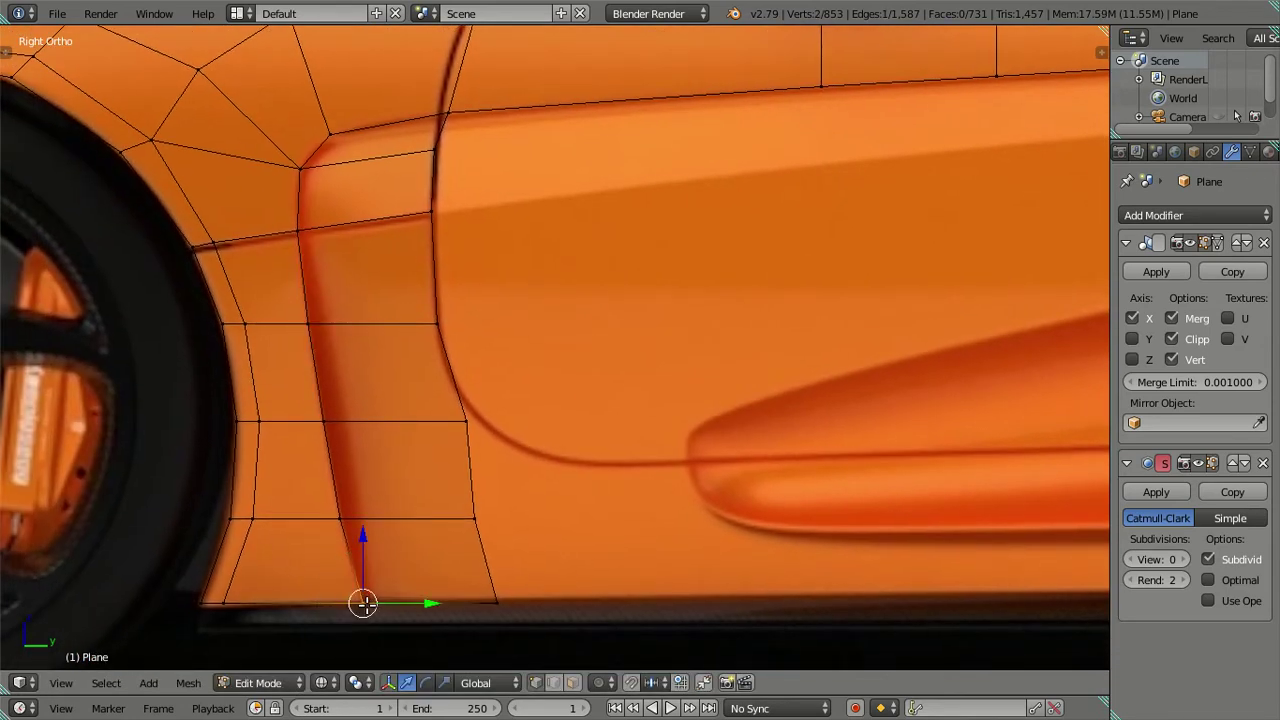
drag(432, 598, 426, 598)
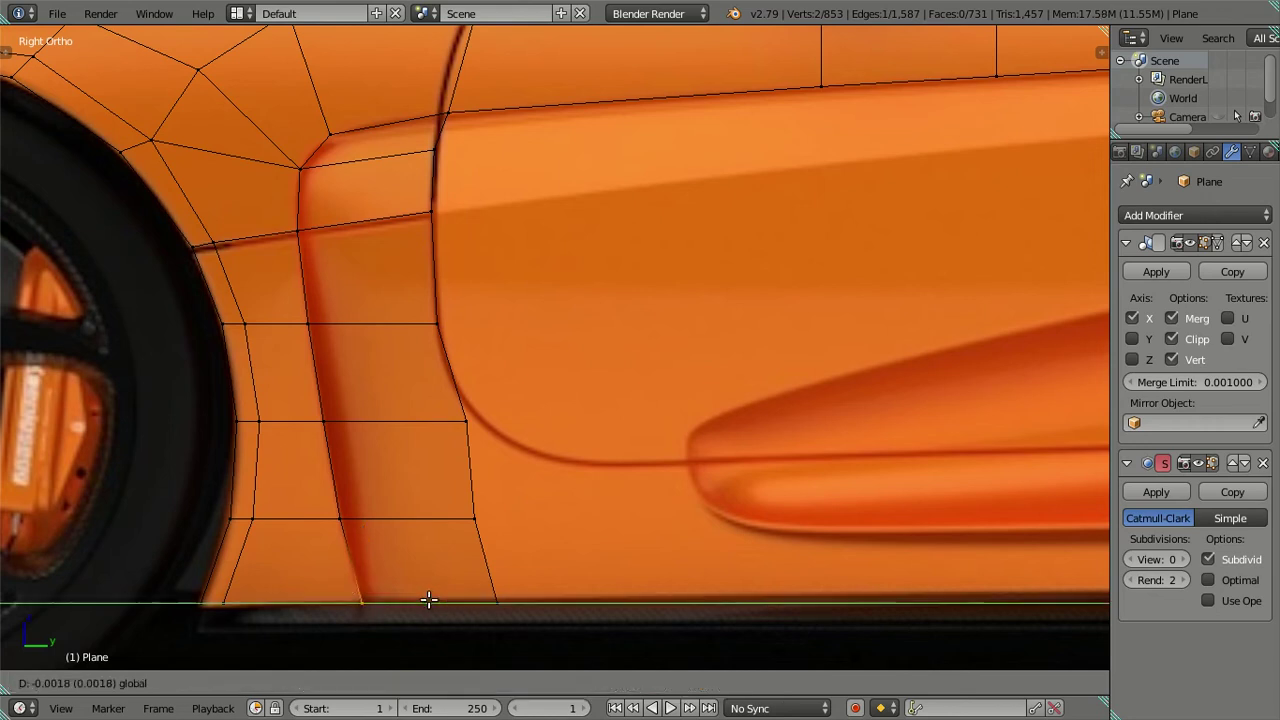
key(a)
key(c)
click(351, 517)
key(Escape)
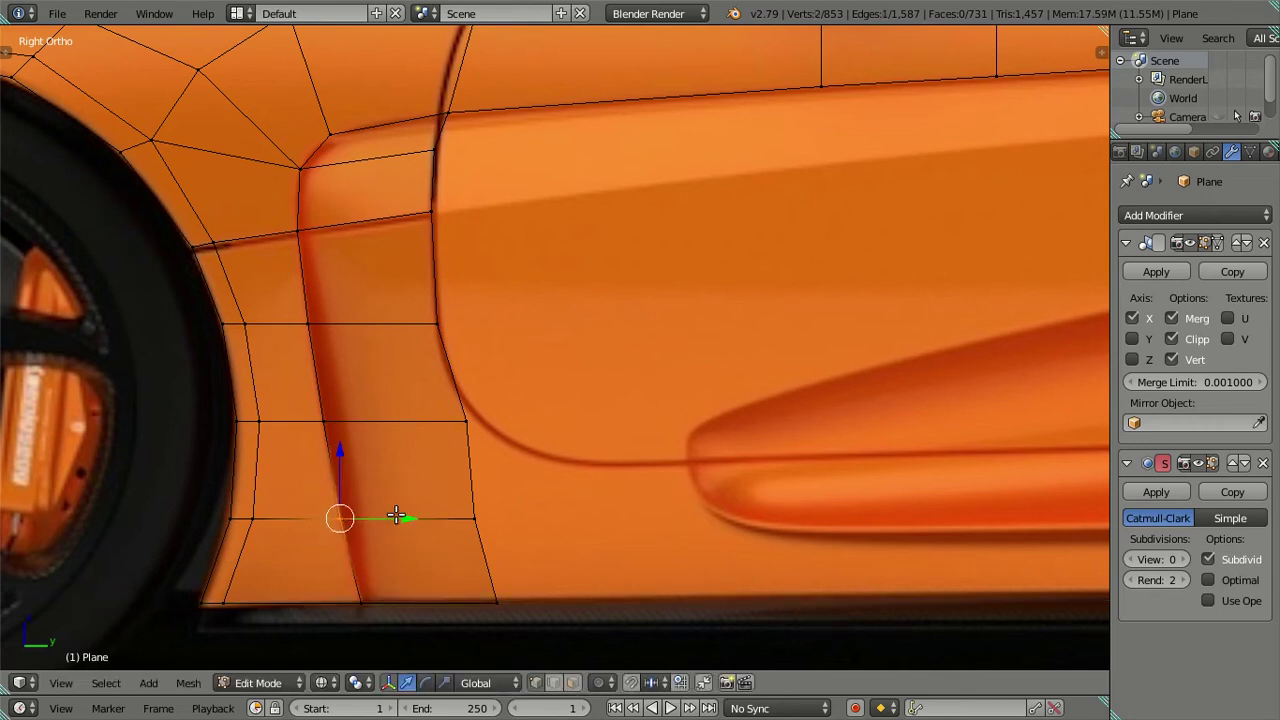
drag(403, 516, 405, 517)
key(a)
Place the panel's rear corner vertices onto the door's curved lower edge
key(z)
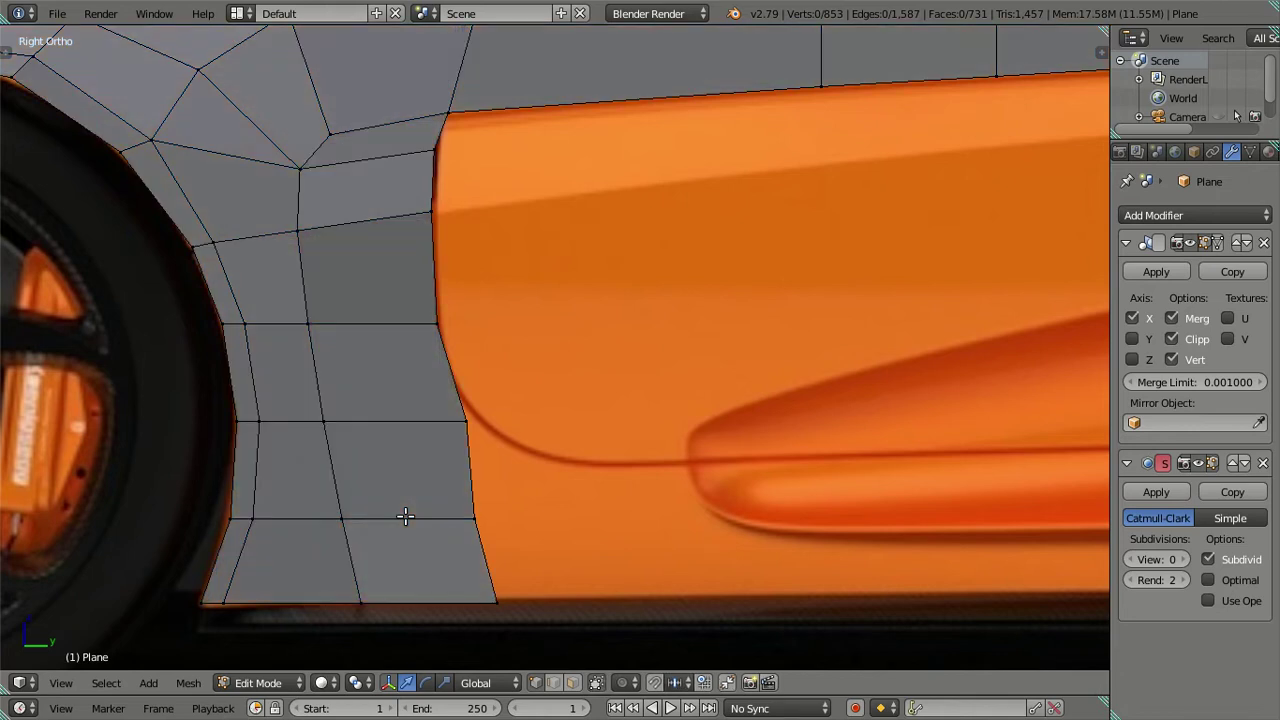
key(alt+z)
right_click(455, 323)
key(g)
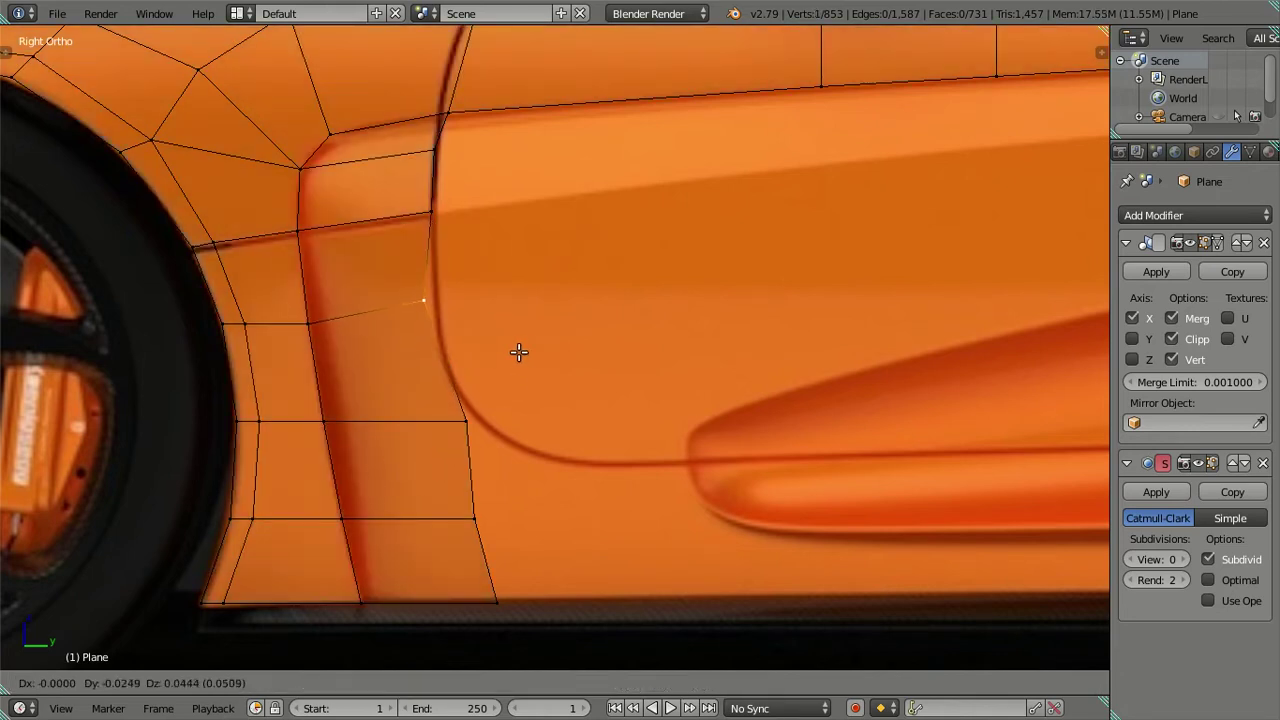
click(525, 350)
key(g)
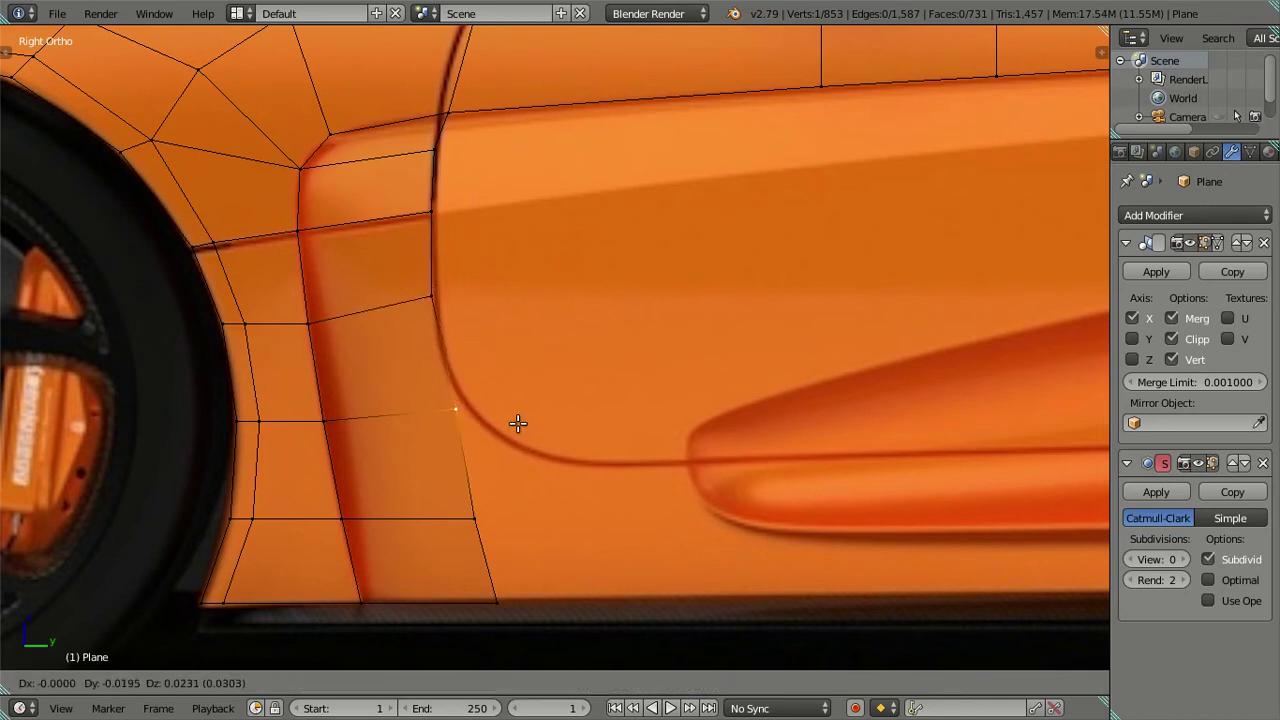
click(513, 400)
right_click(474, 517)
key(g)
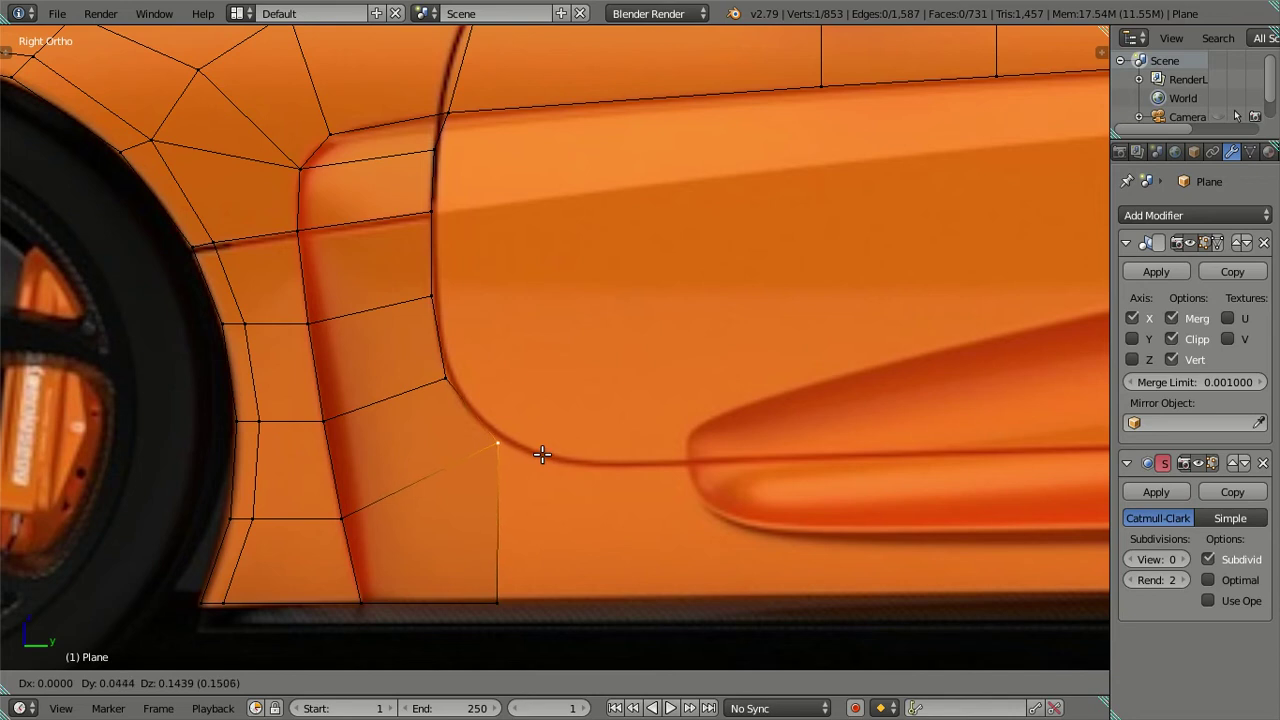
click(549, 461)
right_click(450, 390)
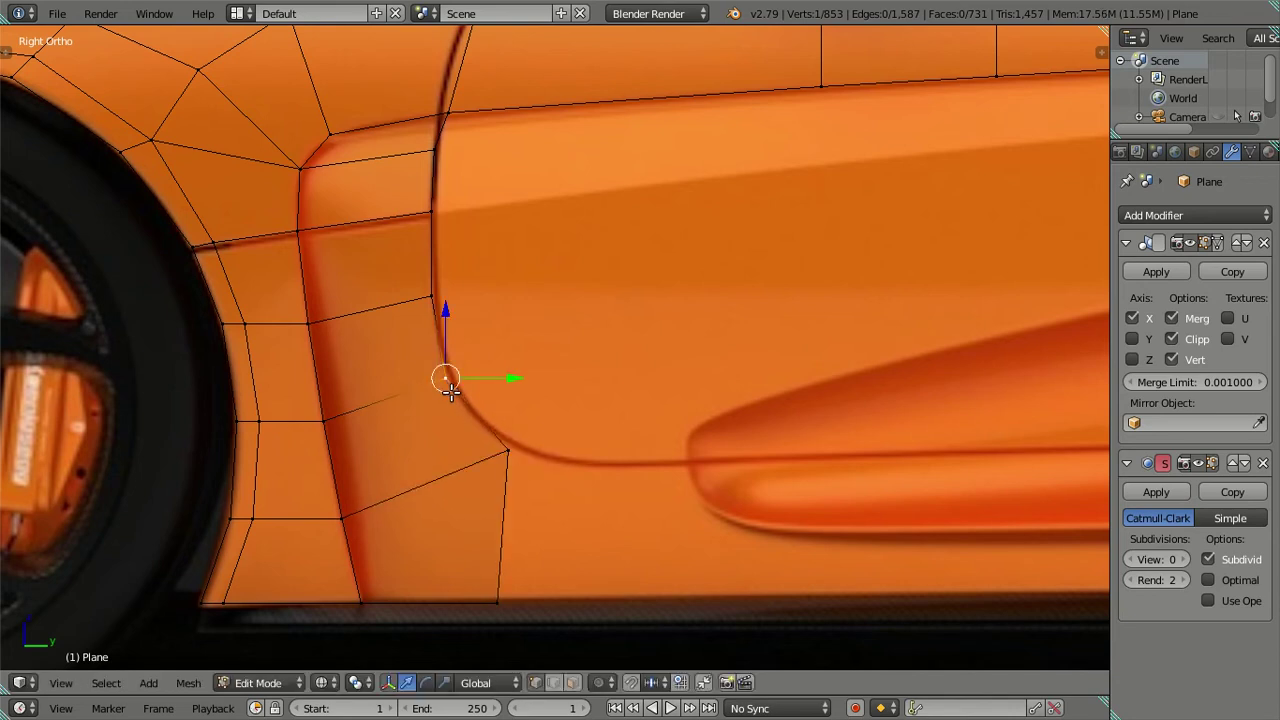
key(g)
click(482, 426)
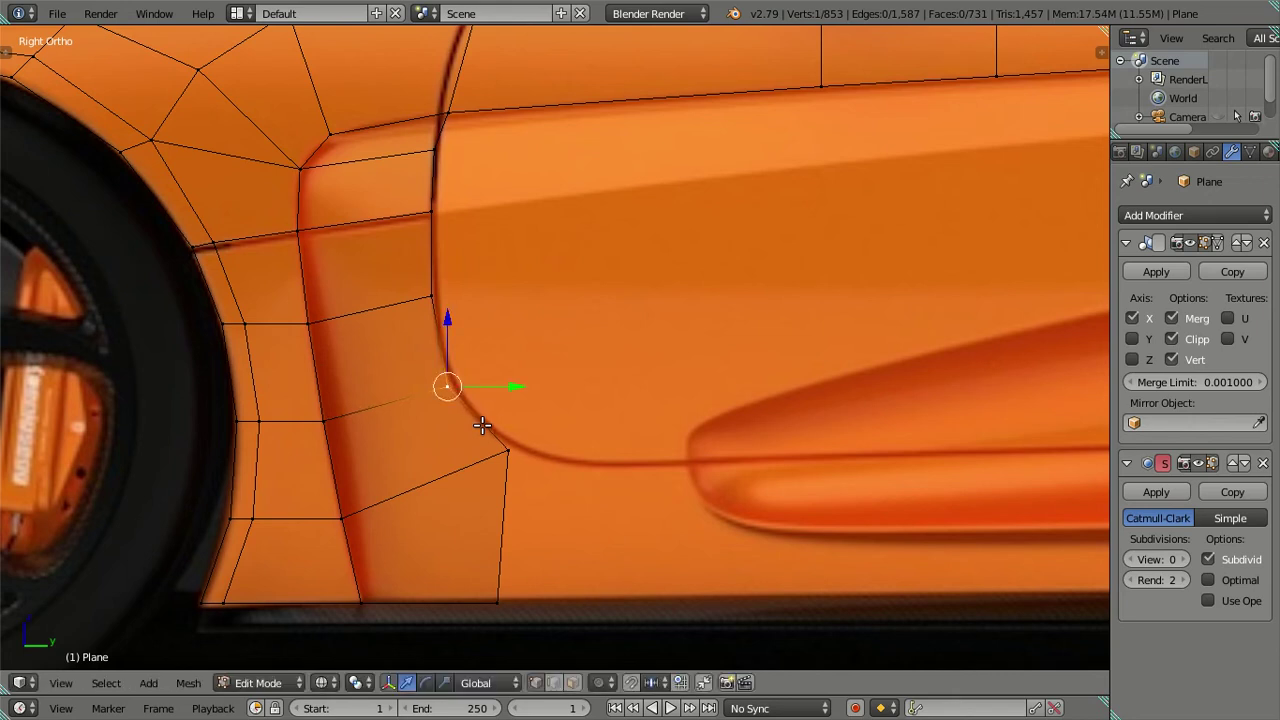
scroll(500, 550, down, 1)
Extrude the panel's rear vertical edge lengthwise to form a new face under the intake
right_click(500, 558)
shift+right_click(521, 450)
key(e)
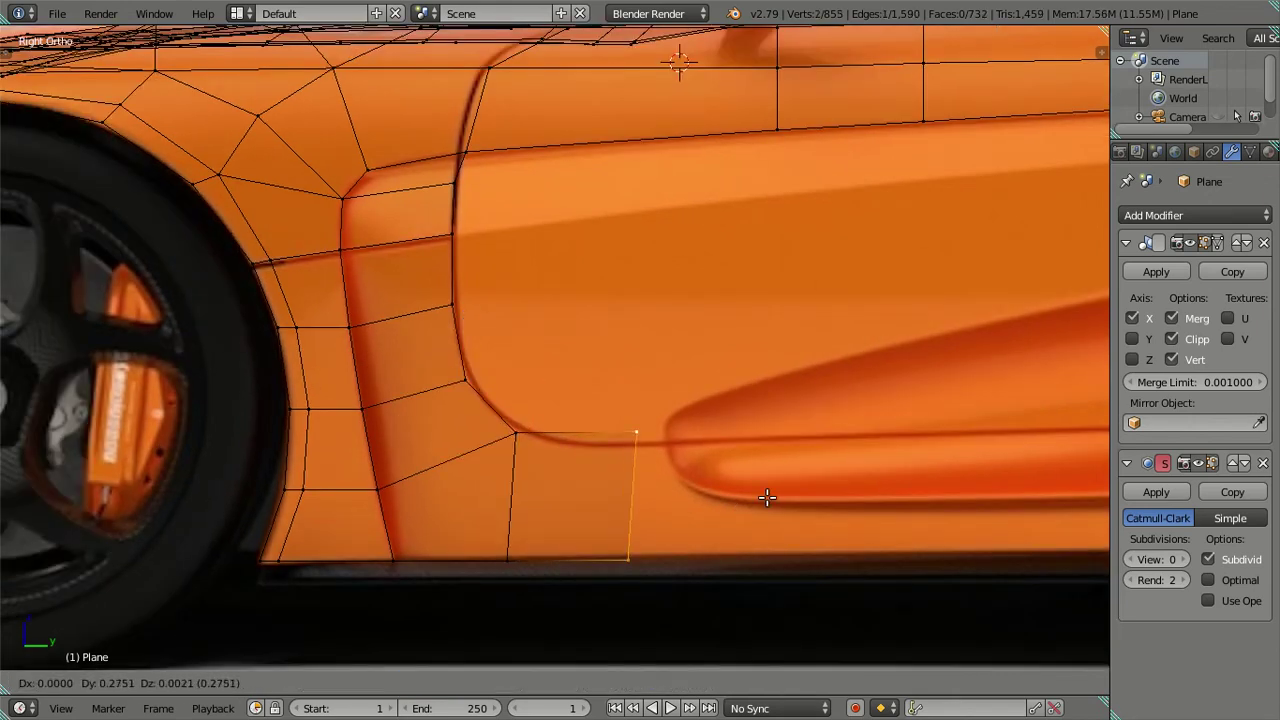
right_click(767, 500)
key(e)
key(y)
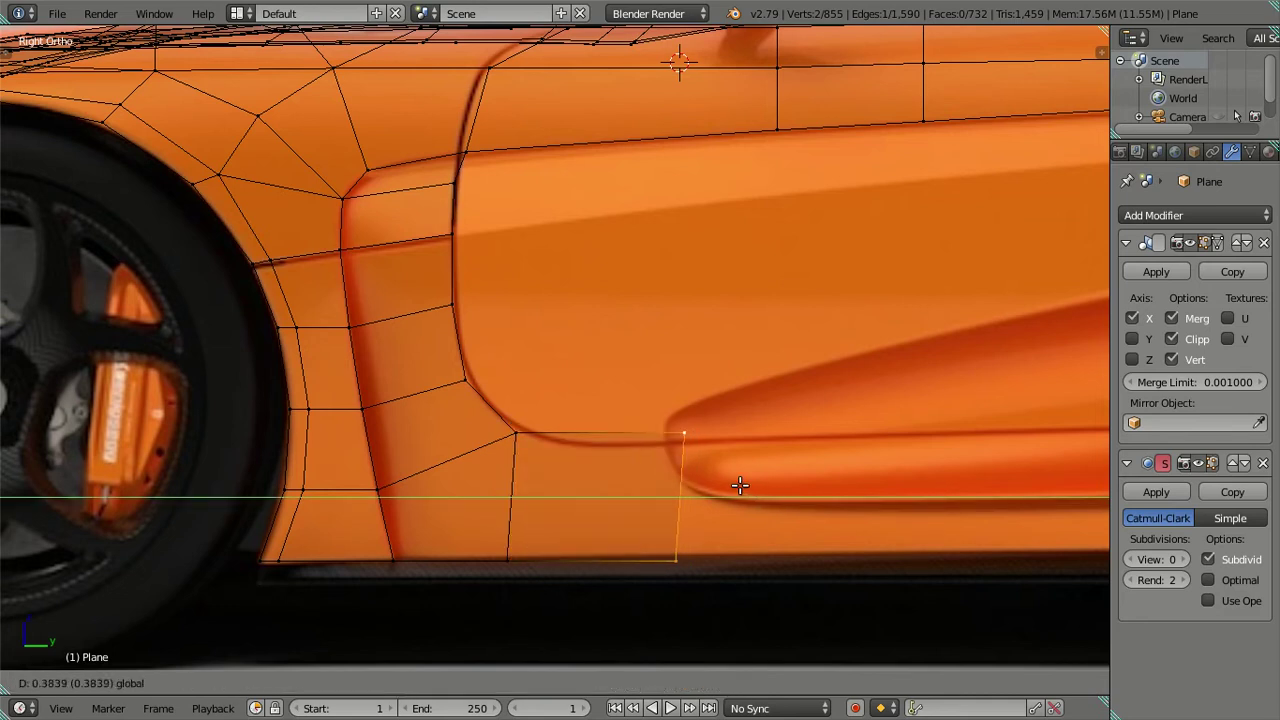
click(651, 482)
Lift the new face's bottom edge to the sill and lower its top corner onto the intake edge
right_click(487, 556)
shift+right_click(575, 552)
drag(543, 494, 543, 491)
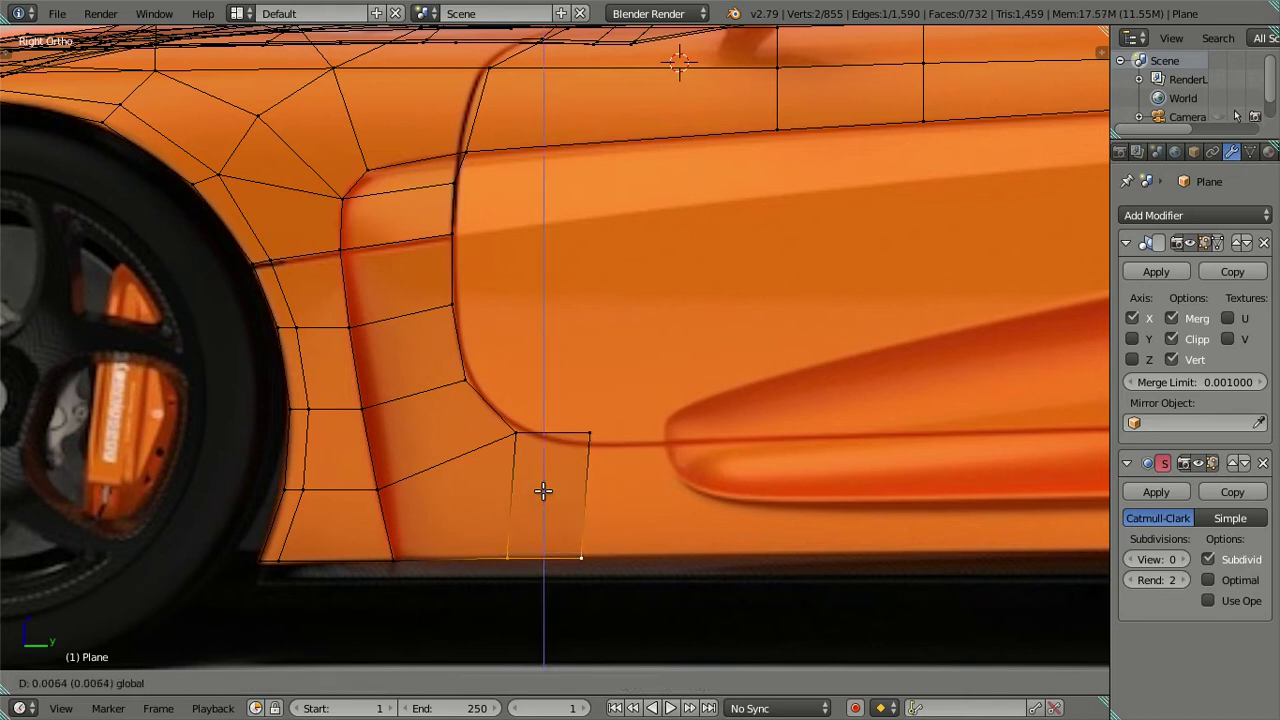
click(543, 491)
right_click(581, 437)
drag(582, 366, 581, 379)
click(581, 379)
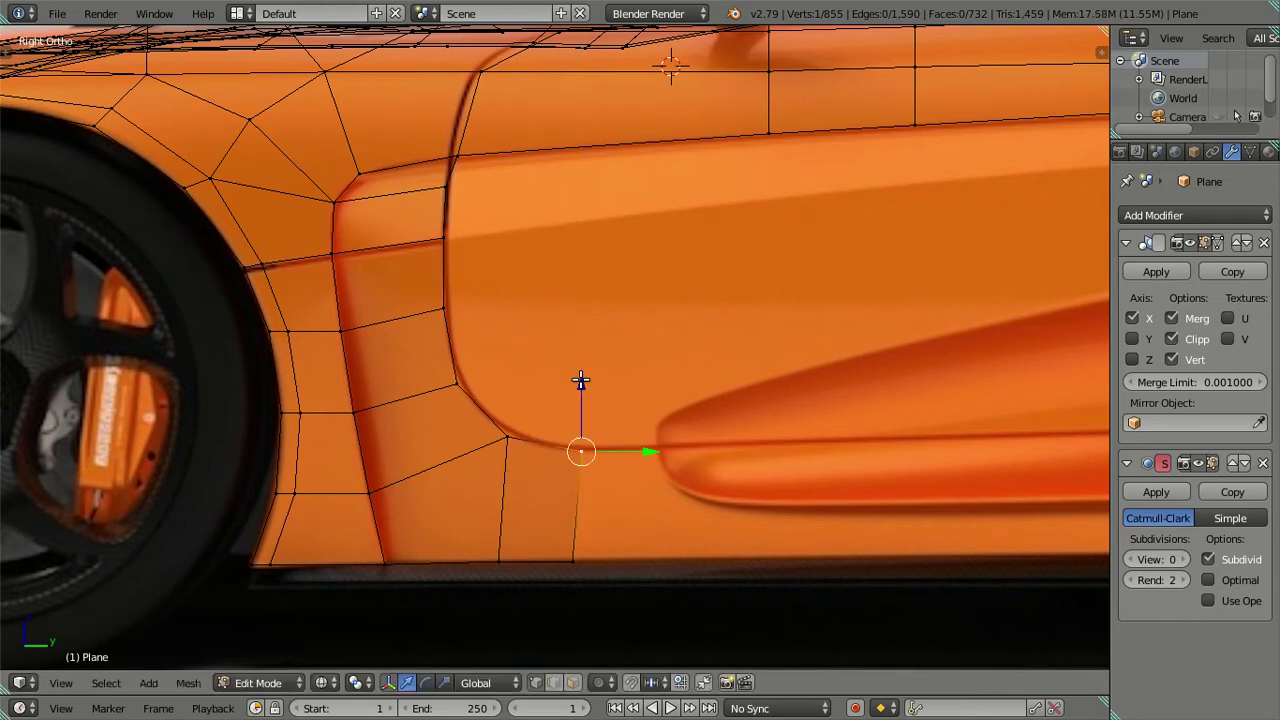
Check the mesh in solid shading, then reframe the side view on the door and intake
key(z)
scroll(580, 380, down, 3)
key(z)
scroll(338, 414, up, 2)
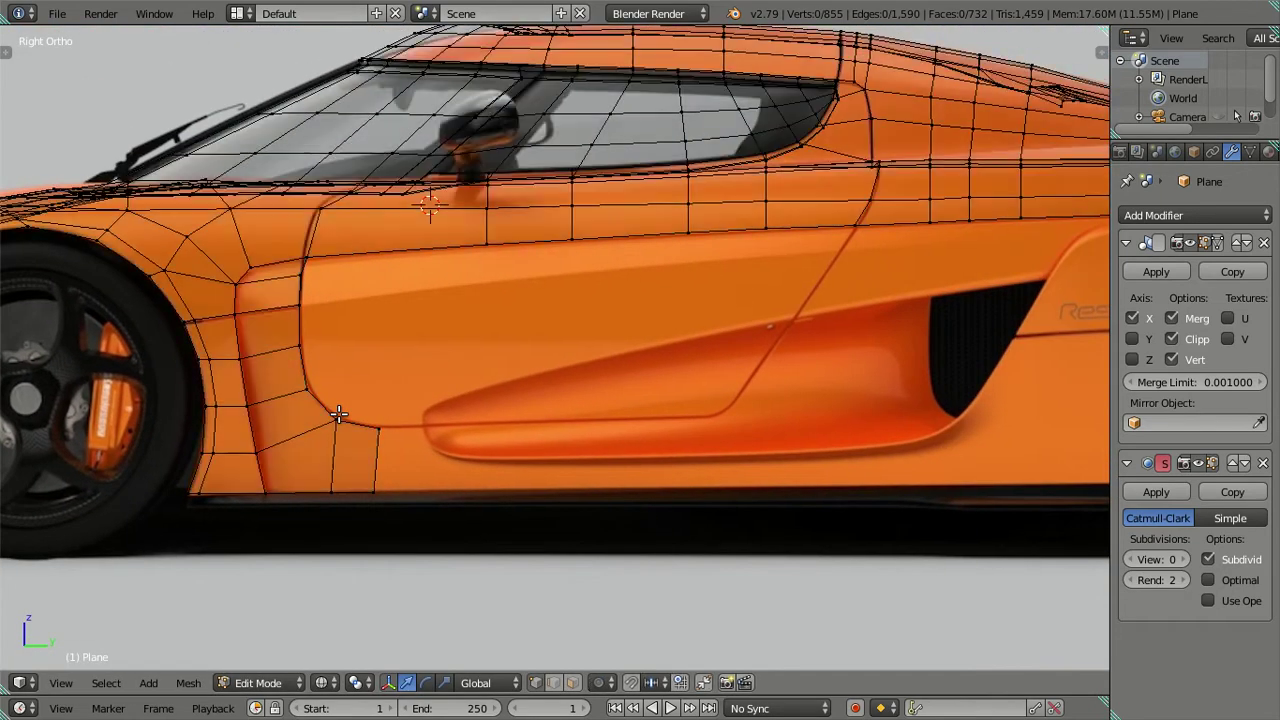
scroll(338, 414, up, 2)
scroll(343, 420, up, 2)
scroll(350, 440, down, 6)
ctrl+scroll(352, 447, down, 2)
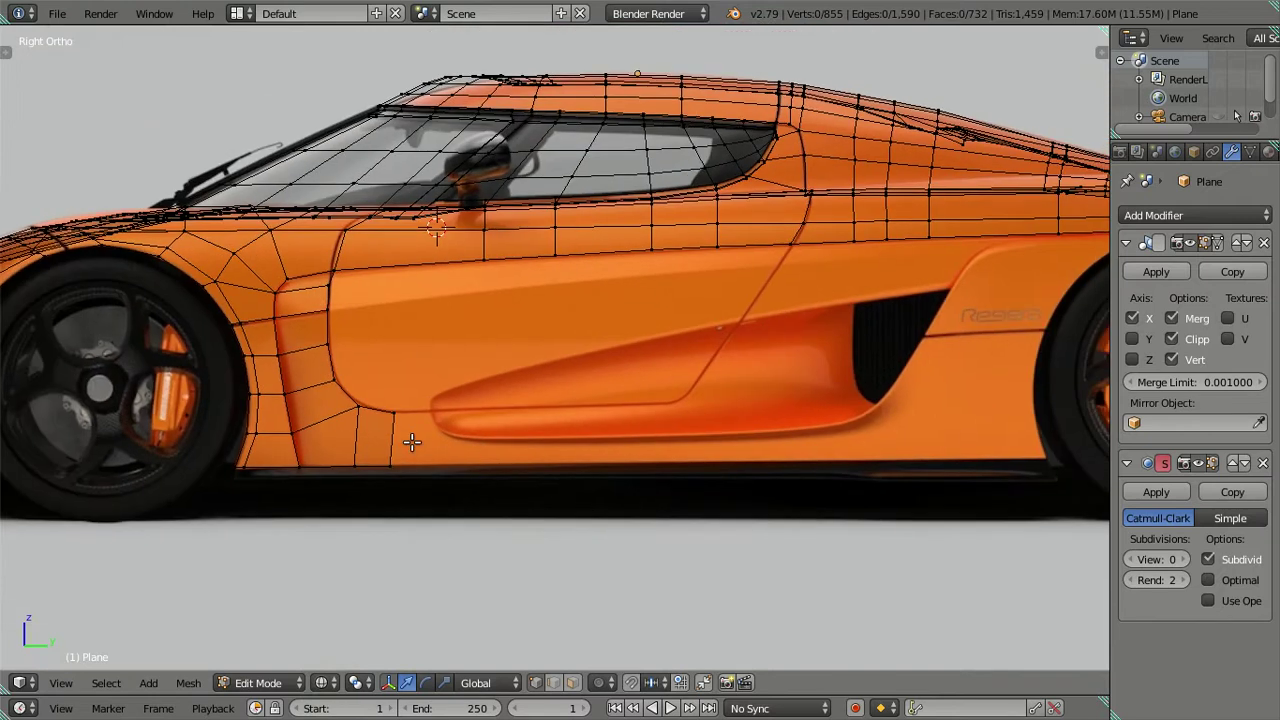
ctrl+scroll(404, 442, down, 2)
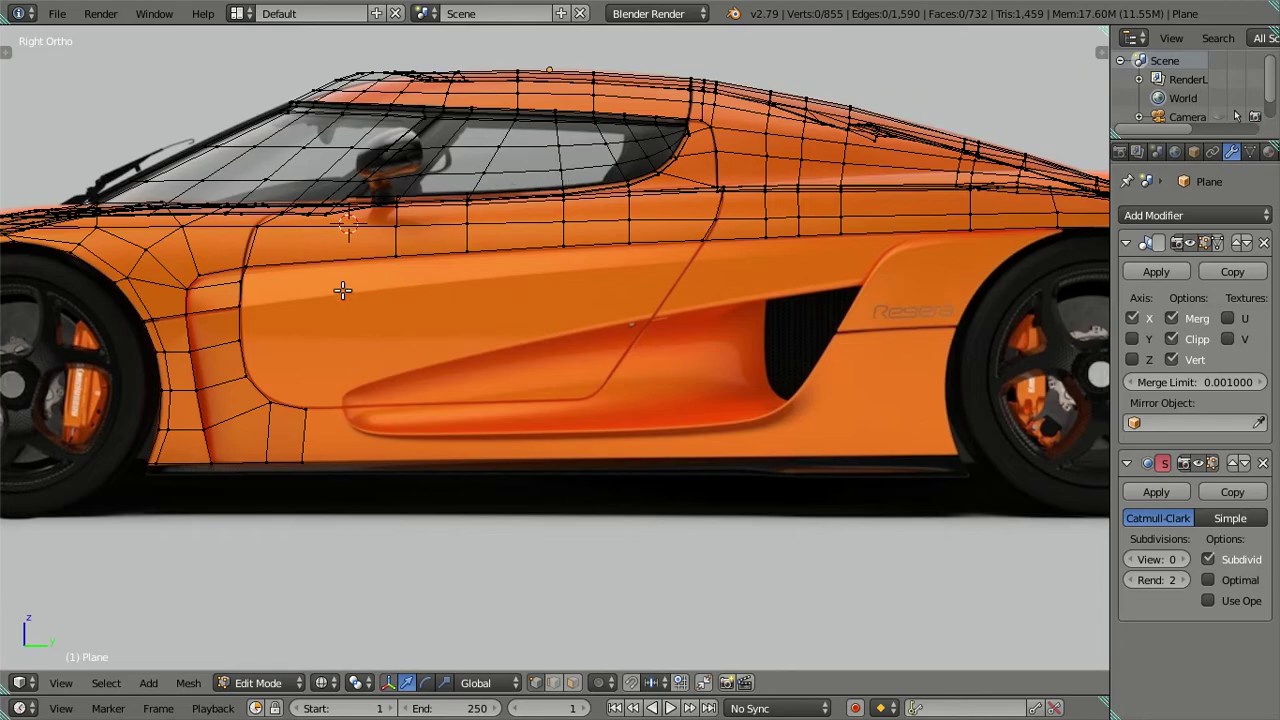
key(z)
scroll(446, 357, down, 1)
mouse_move(446, 357)
middle_down()
mouse_move(360, 391)
mouse_move(560, 257)
mouse_move(409, 426)
mouse_move(544, 418)
mouse_move(623, 443)
mouse_move(626, 551)
mouse_move(446, 400)
mouse_move(446, 357)
middle_up()
key(KP_3)
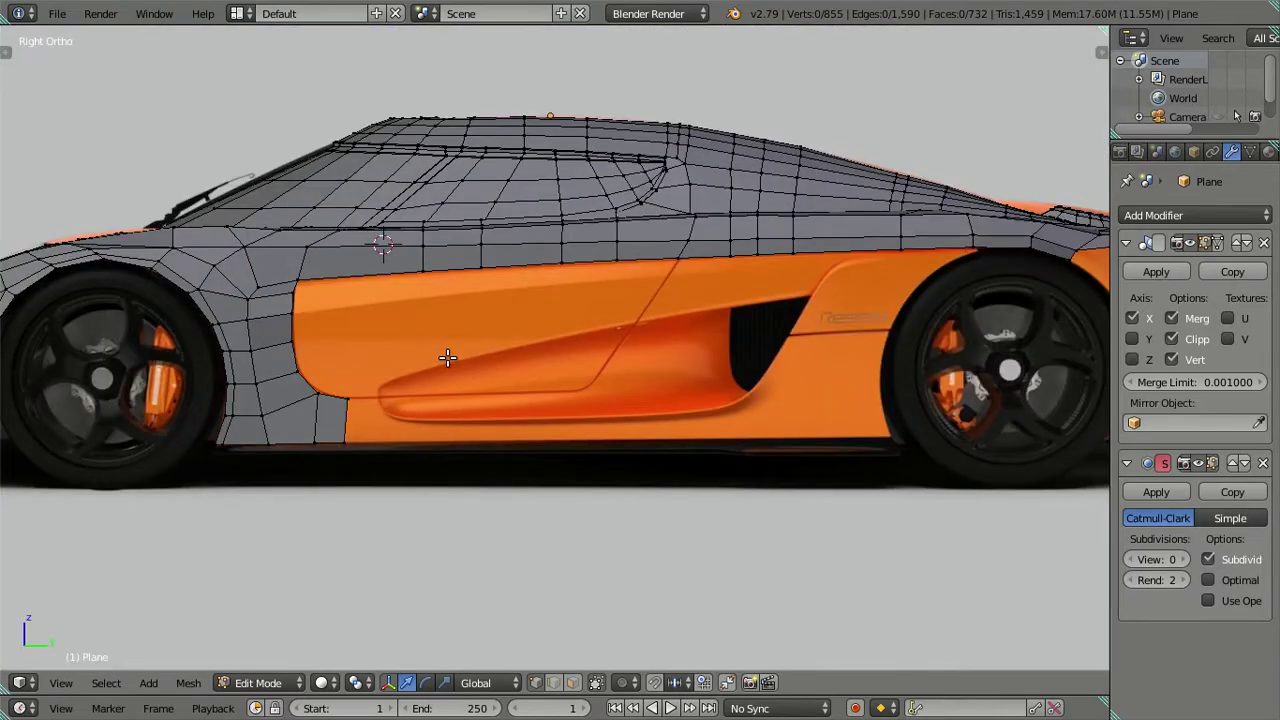
scroll(447, 358, up, 2)
scroll(447, 357, down, 4)
shift+middle_drag(648, 323, 628, 334)
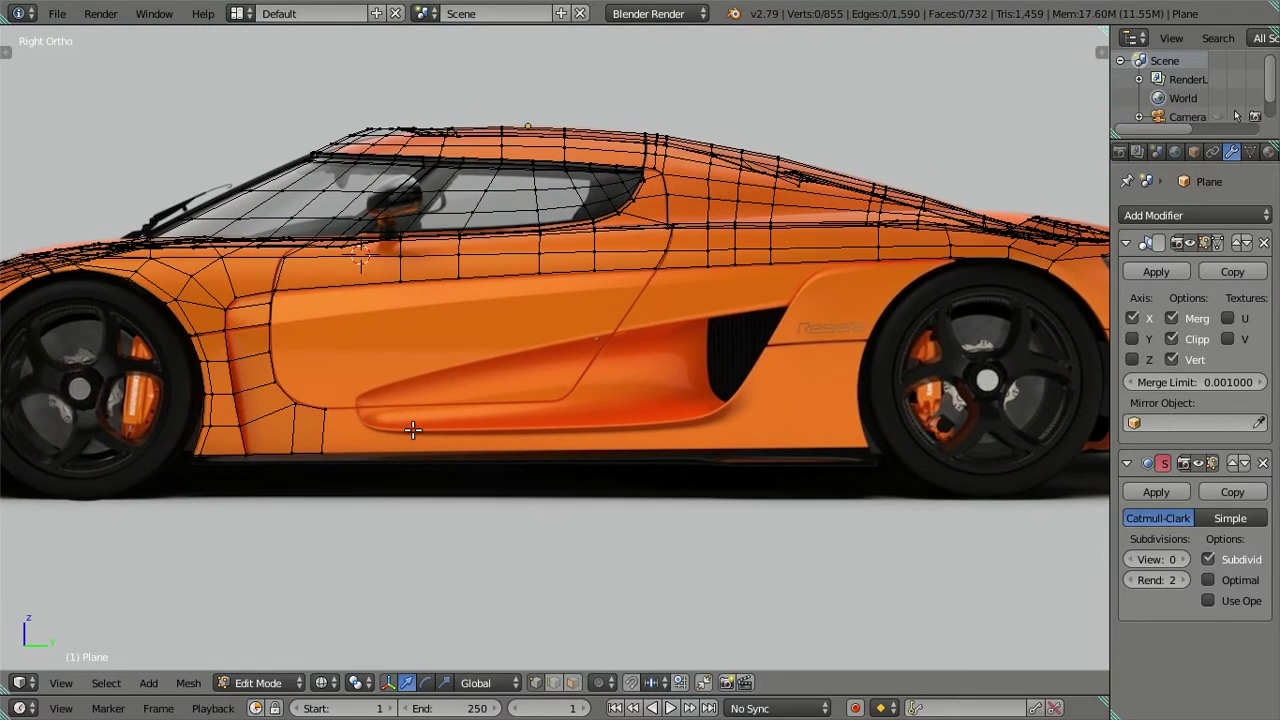
shift+middle_drag(446, 369, 488, 372)
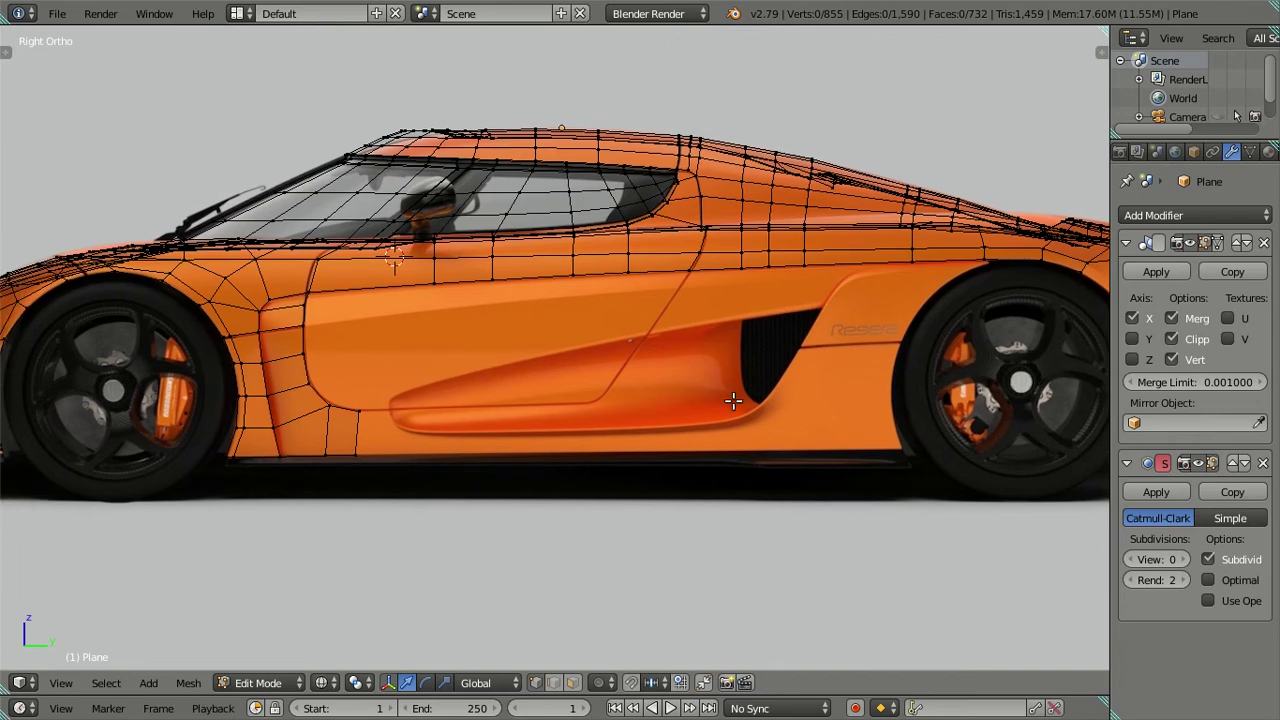
shift+middle_drag(590, 408, 540, 423)
scroll(430, 440, up, 1)
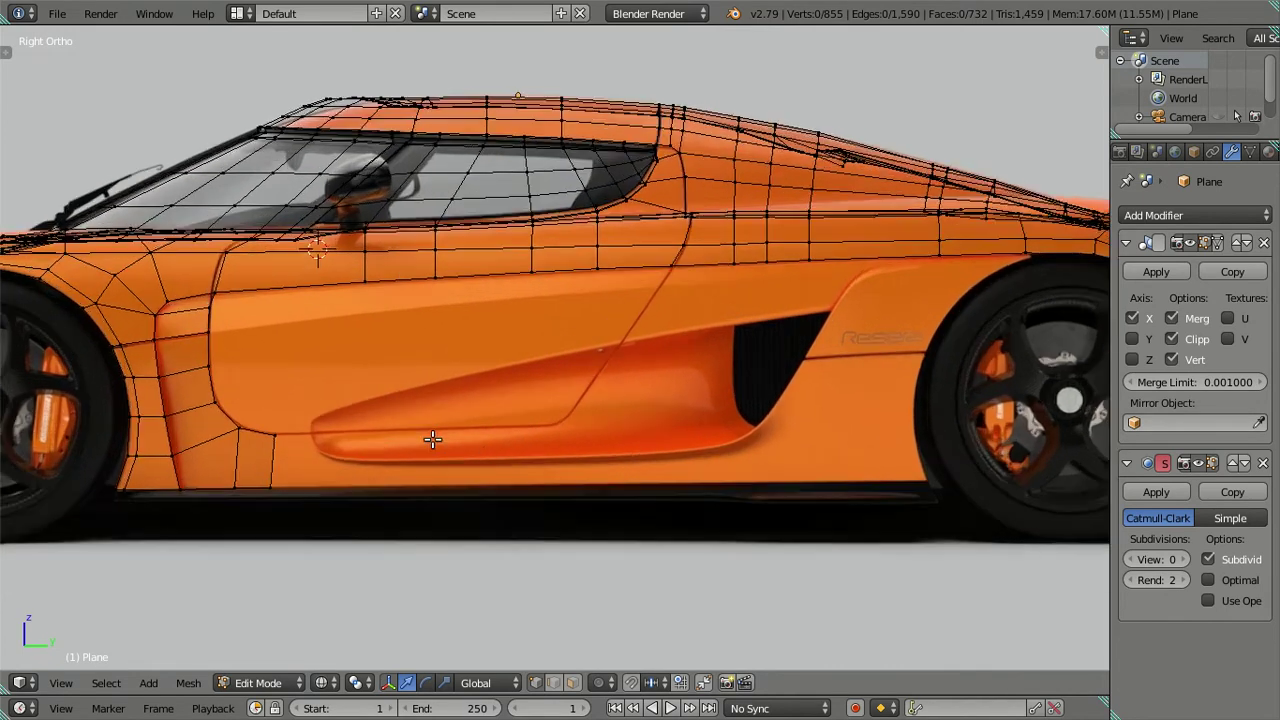
scroll(432, 439, up, 1)
shift+middle_drag(360, 423, 445, 352)
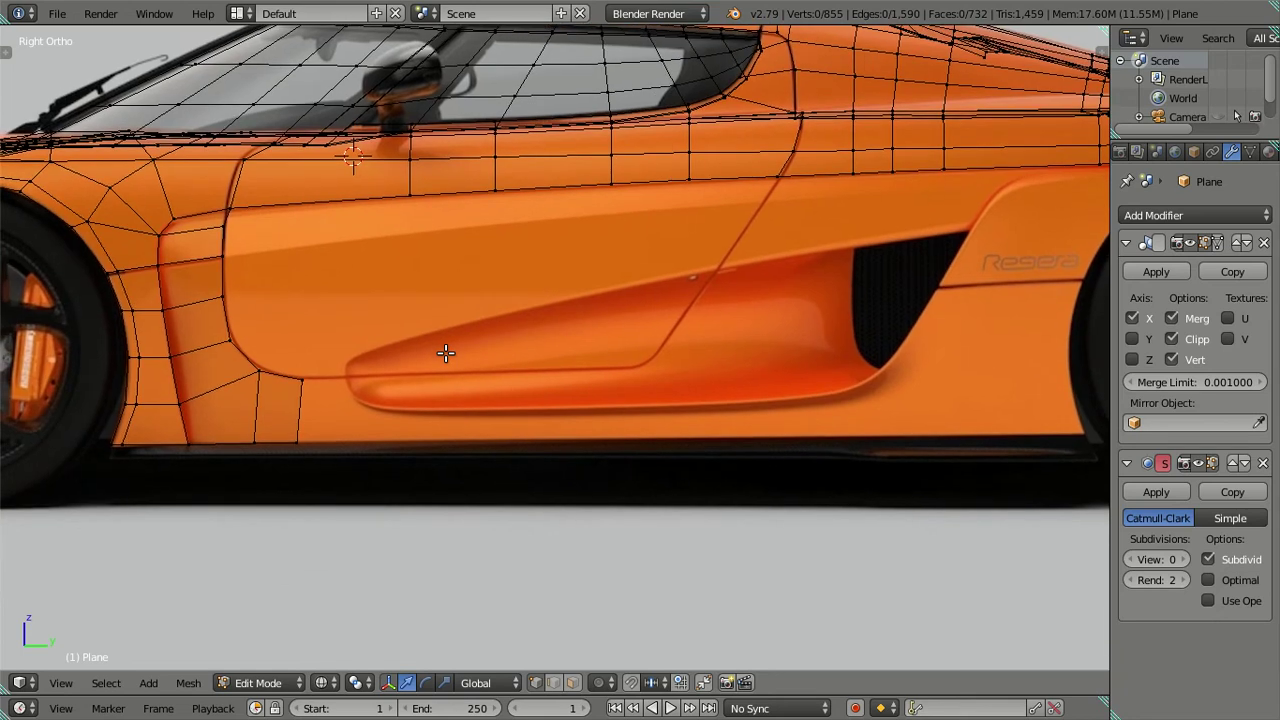
scroll(300, 391, up, 1)
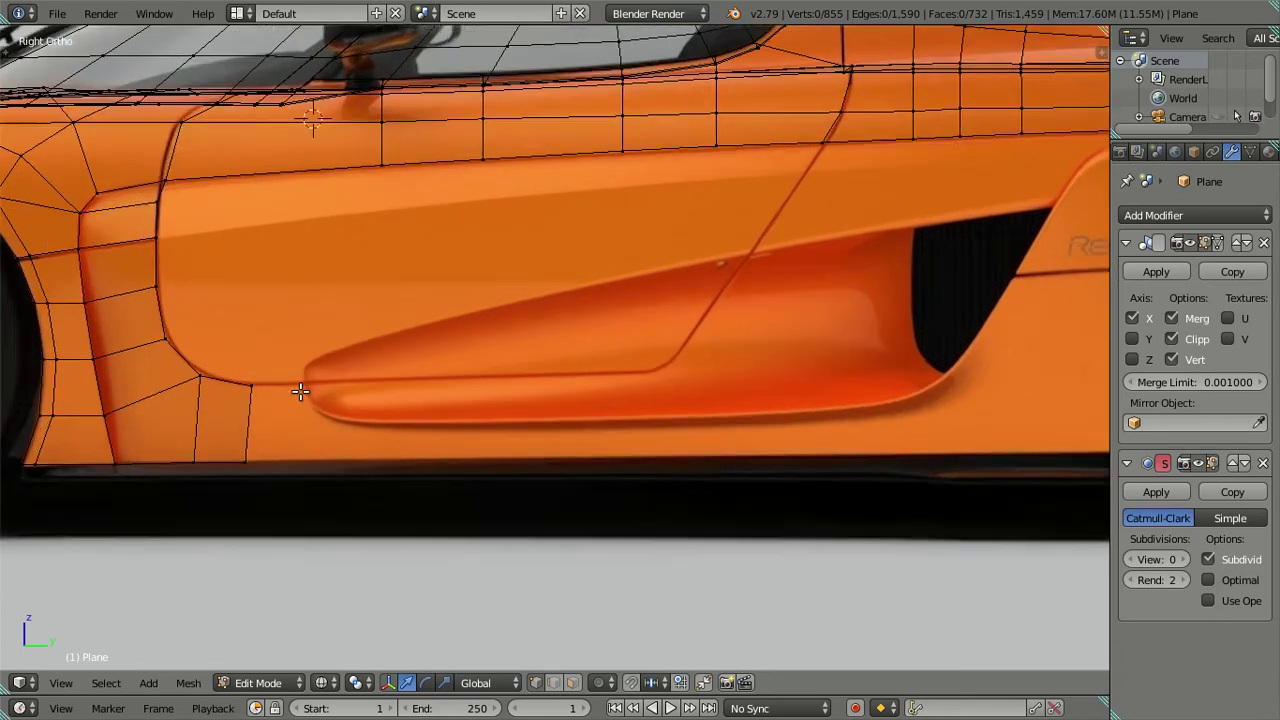
scroll(285, 405, up, 1)
Extrude the edge below the door and slide the new edge along the car's length
right_click(205, 405)
shift+right_click(200, 477)
key(e)
right_click(300, 440)
key(g)
key(y)
click(306, 424)
Position the new bottom vertex along the sill and raise it vertically
right_click(245, 484)
key(g)
key(y)
click(276, 444)
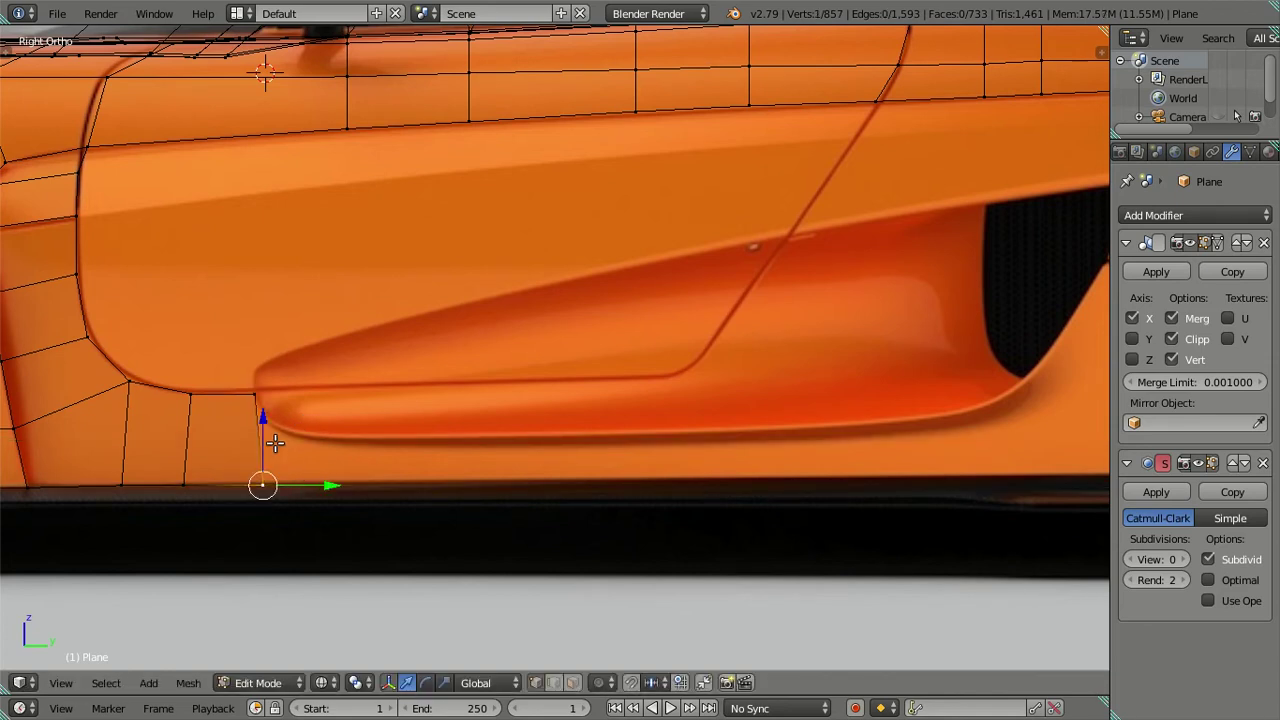
key(g)
key(z)
click(264, 422)
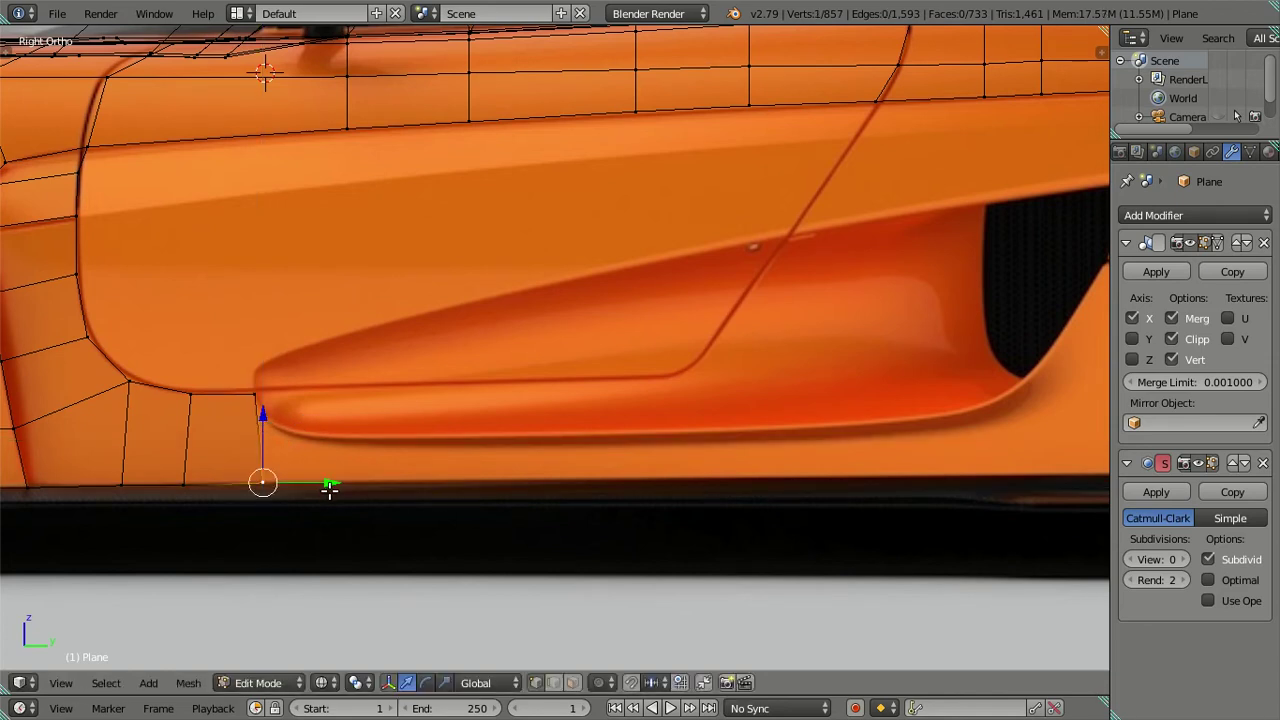
drag(330, 488, 318, 488)
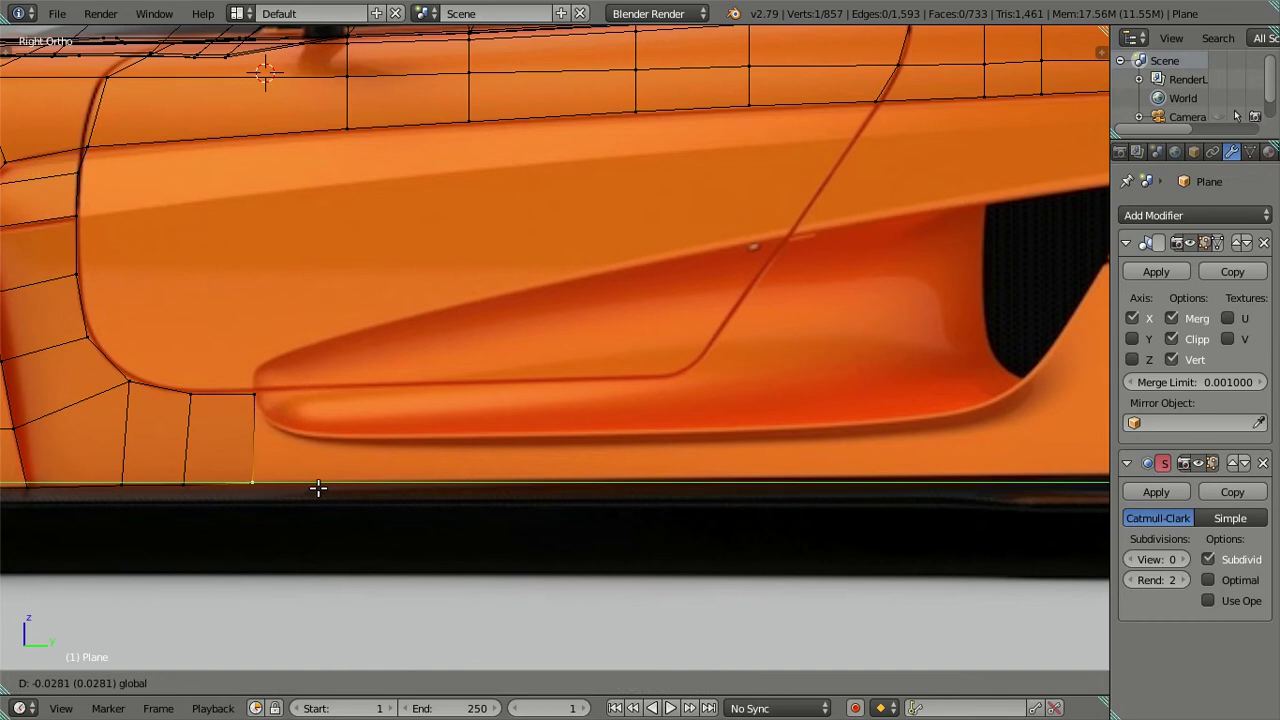
drag(321, 488, 320, 487)
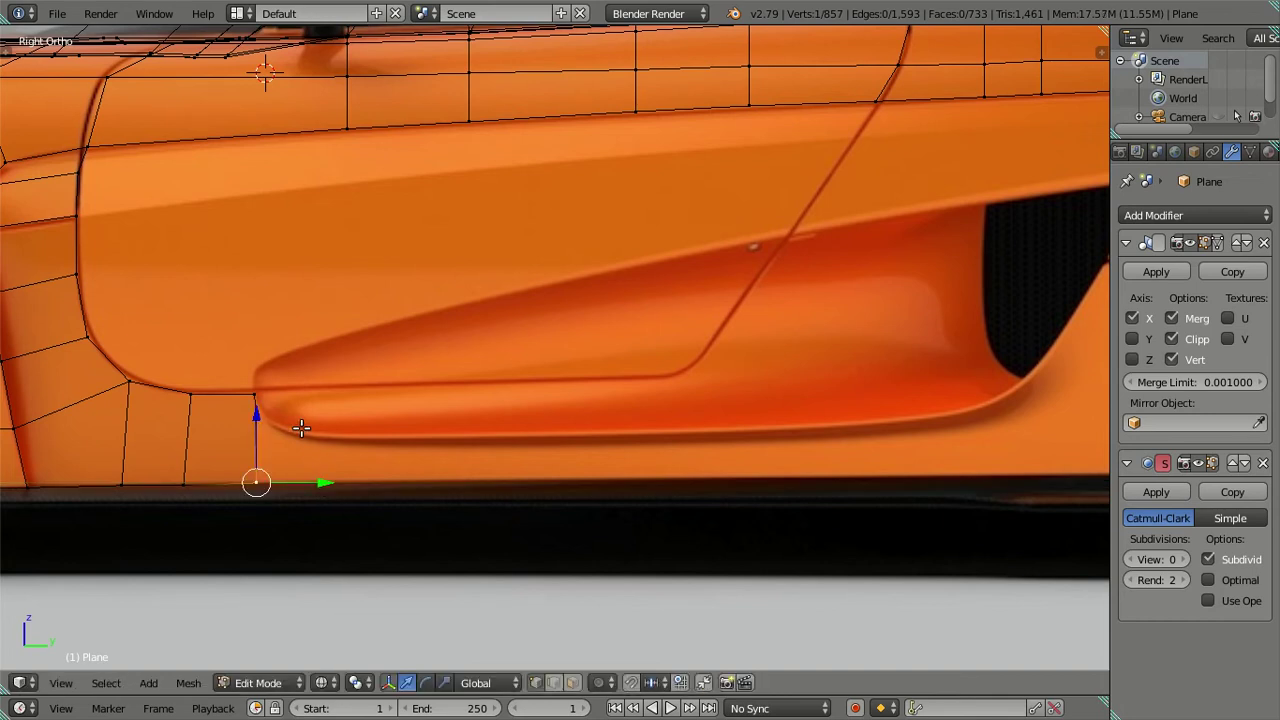
drag(257, 395, 257, 331)
Shift a door front-edge vertex onto the door's front curve
right_click(128, 380)
click(136, 325)
drag(128, 316, 131, 320)
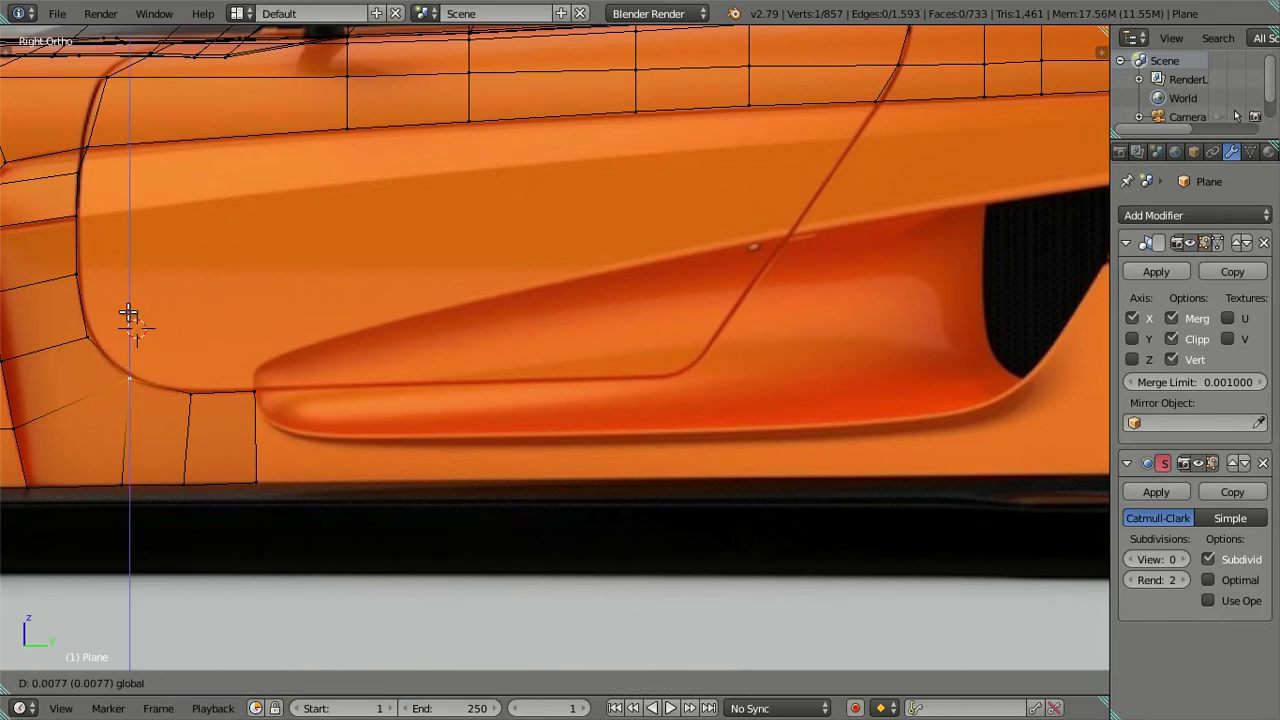
right_click(86, 334)
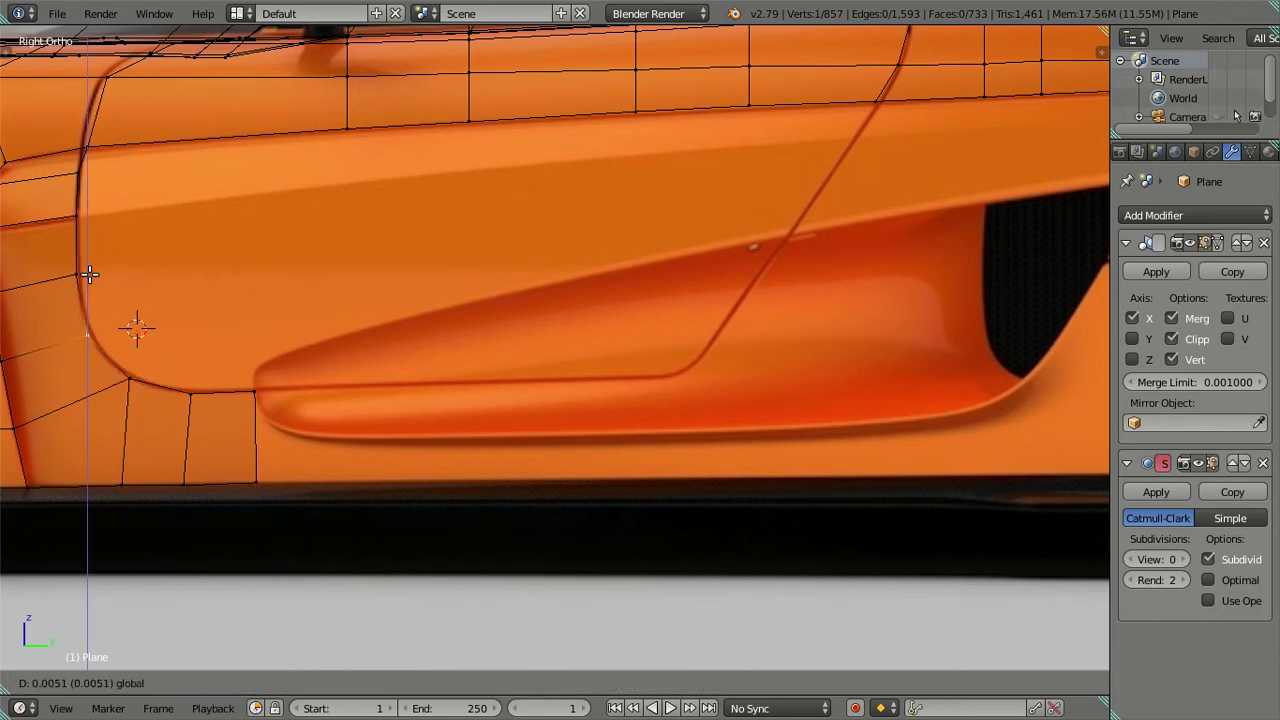
scroll(150, 295, down, 2)
ctrl+scroll(349, 336, up, 1)
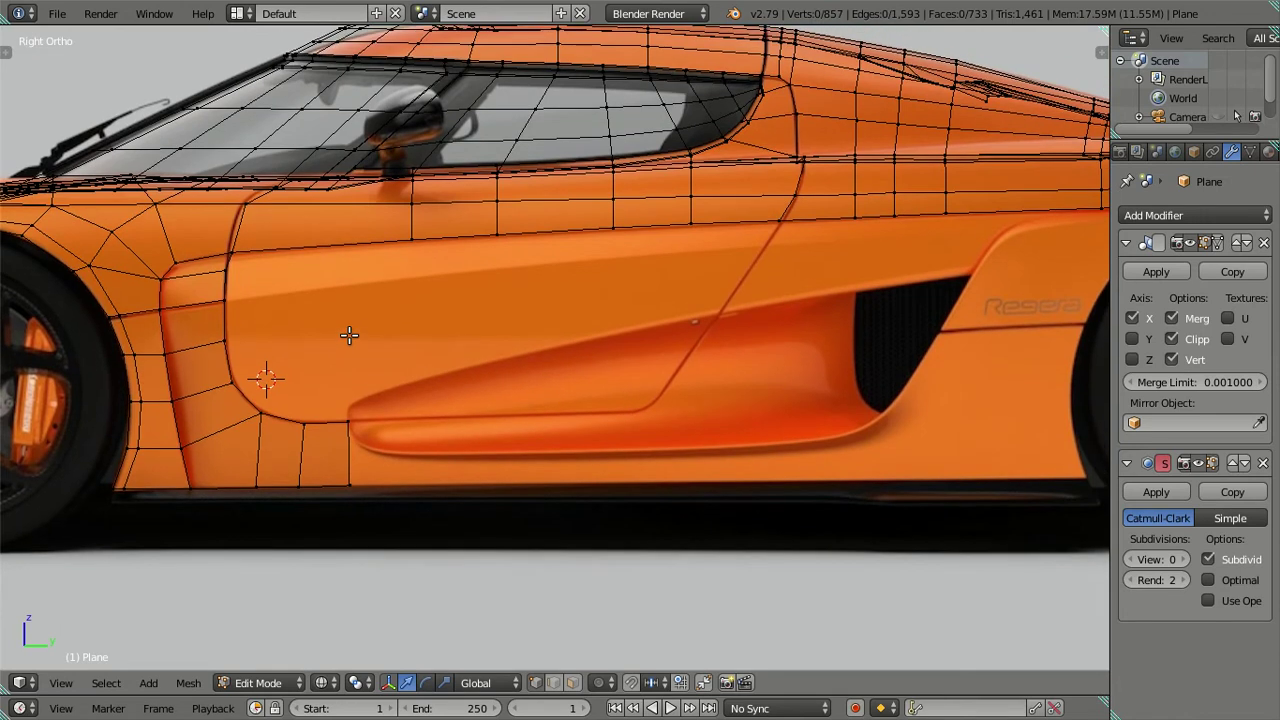
scroll(278, 196, up, 2)
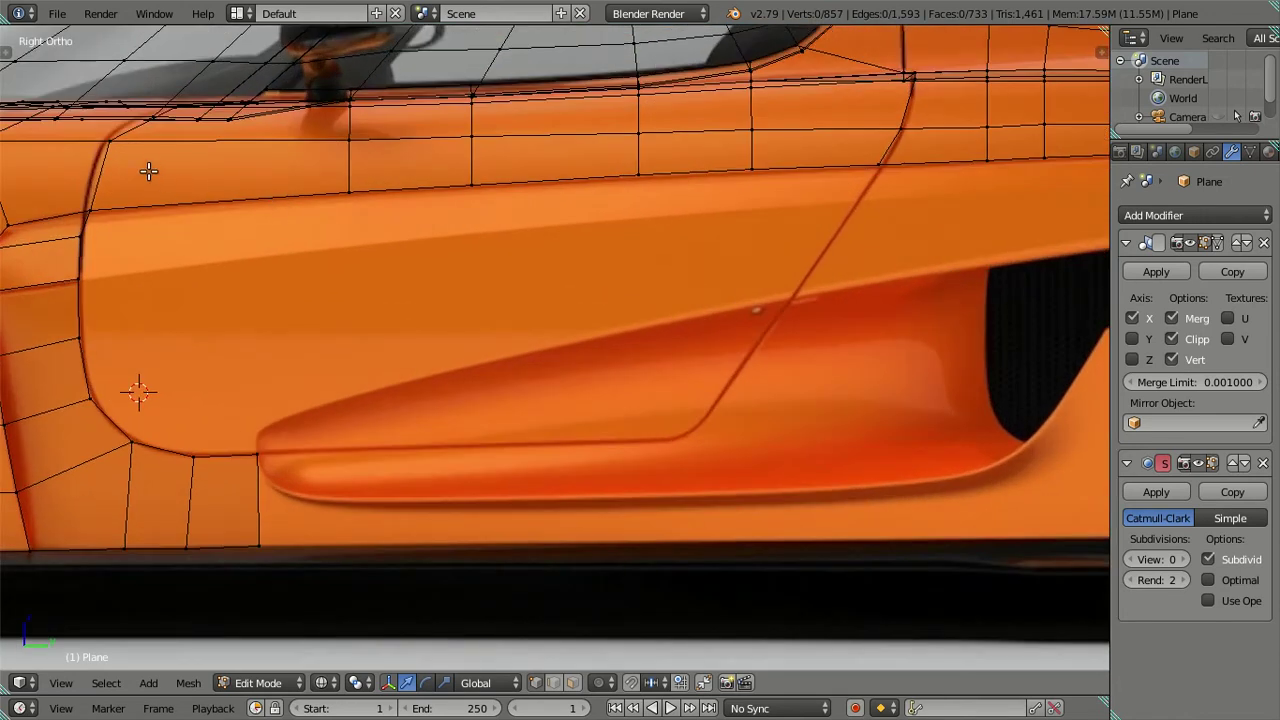
shift+middle_drag(223, 211, 386, 234)
Slide three door-top vertices along the car's length to match the reference
right_click(366, 222)
shift+right_click(360, 177)
key(g)
key(y)
click(406, 203)
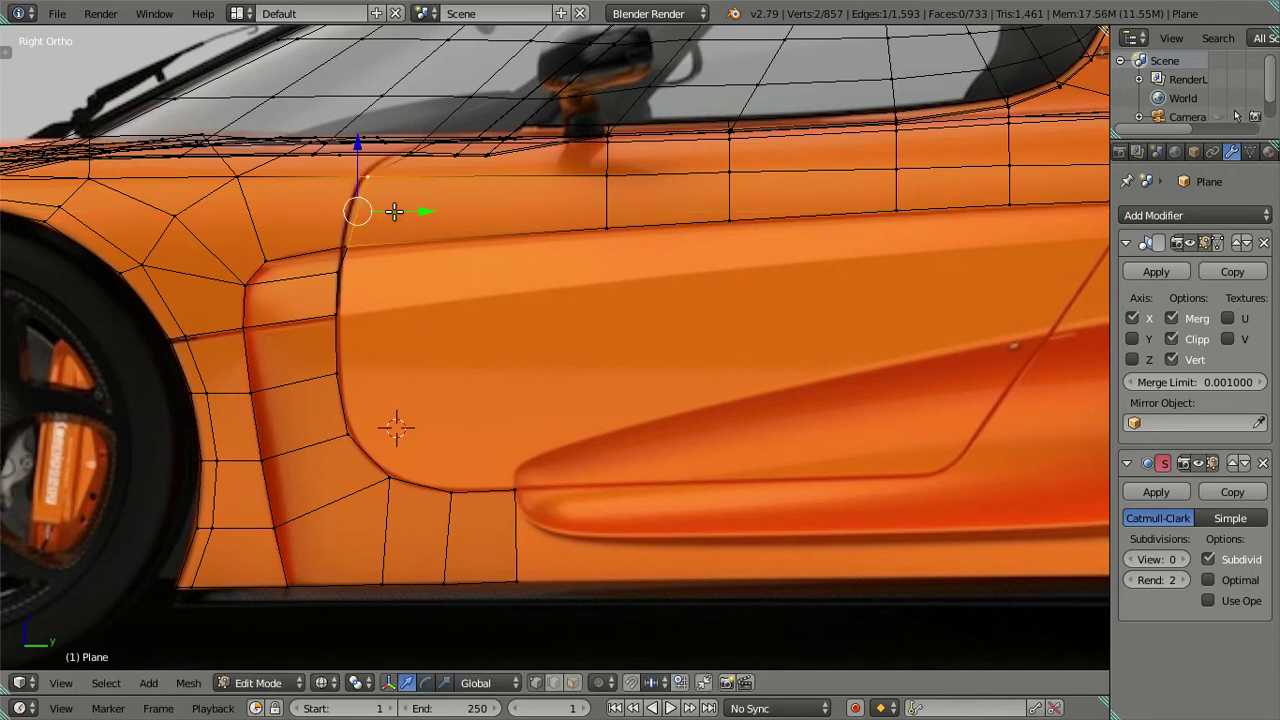
shift+right_click(362, 230)
key(g)
key(y)
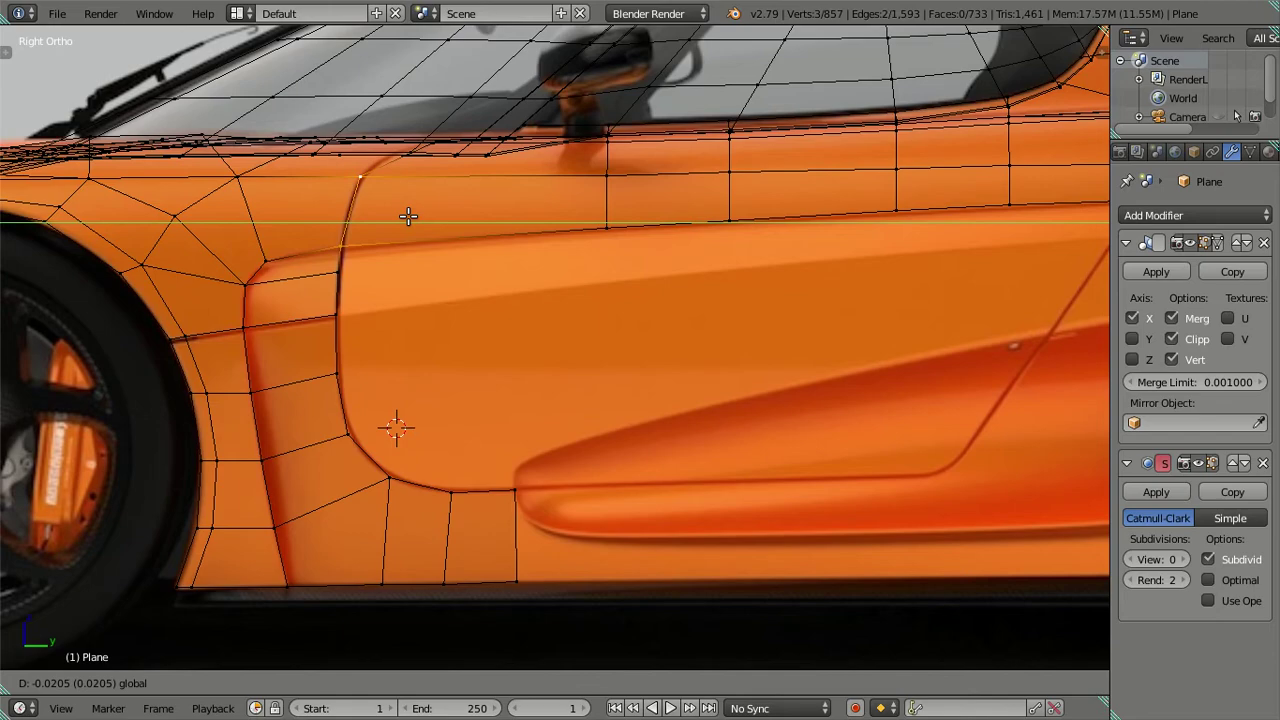
click(408, 216)
Inspect the mesh in solid shading at an angle and select side-panel edge vertices
key(a)
key(shift+z)
mouse_move(466, 263)
middle_down()
mouse_move(523, 400)
mouse_move(571, 443)
mouse_move(543, 443)
middle_up()
right_click(548, 448)
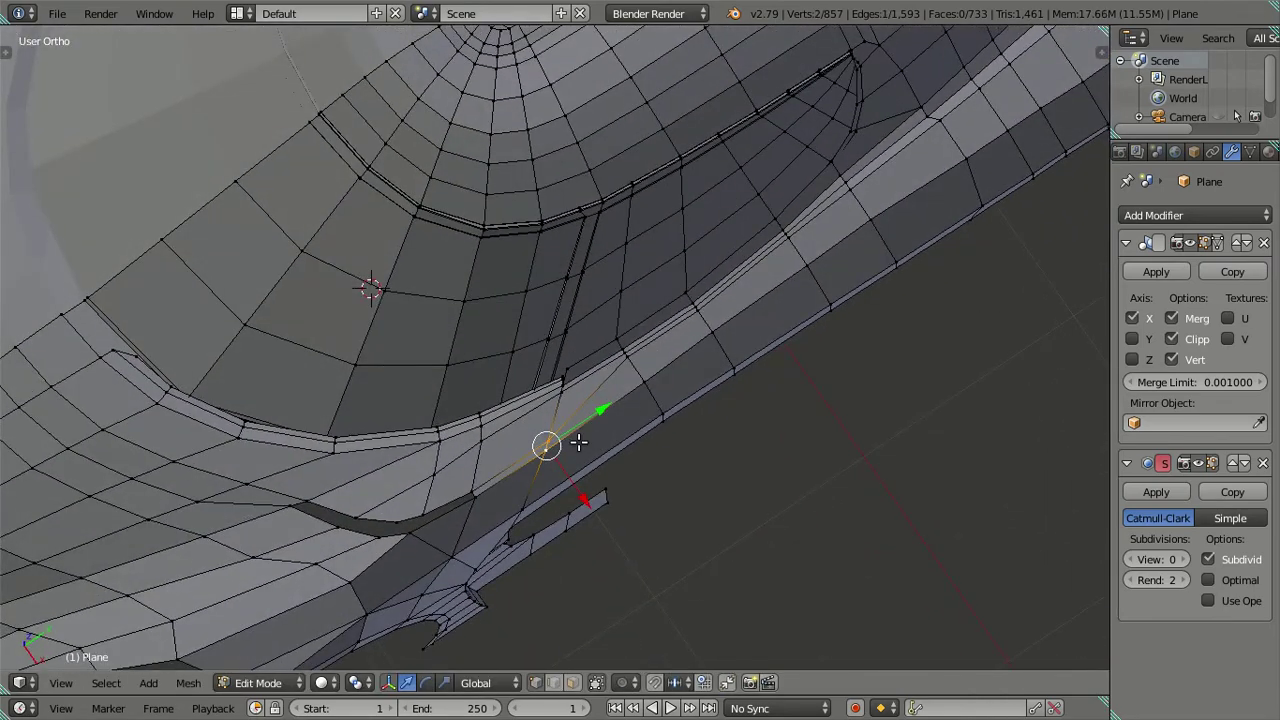
In top view, slide the selected side vertices along the car's length (Y) against the reference
key(KP_7)
key(shift+z)
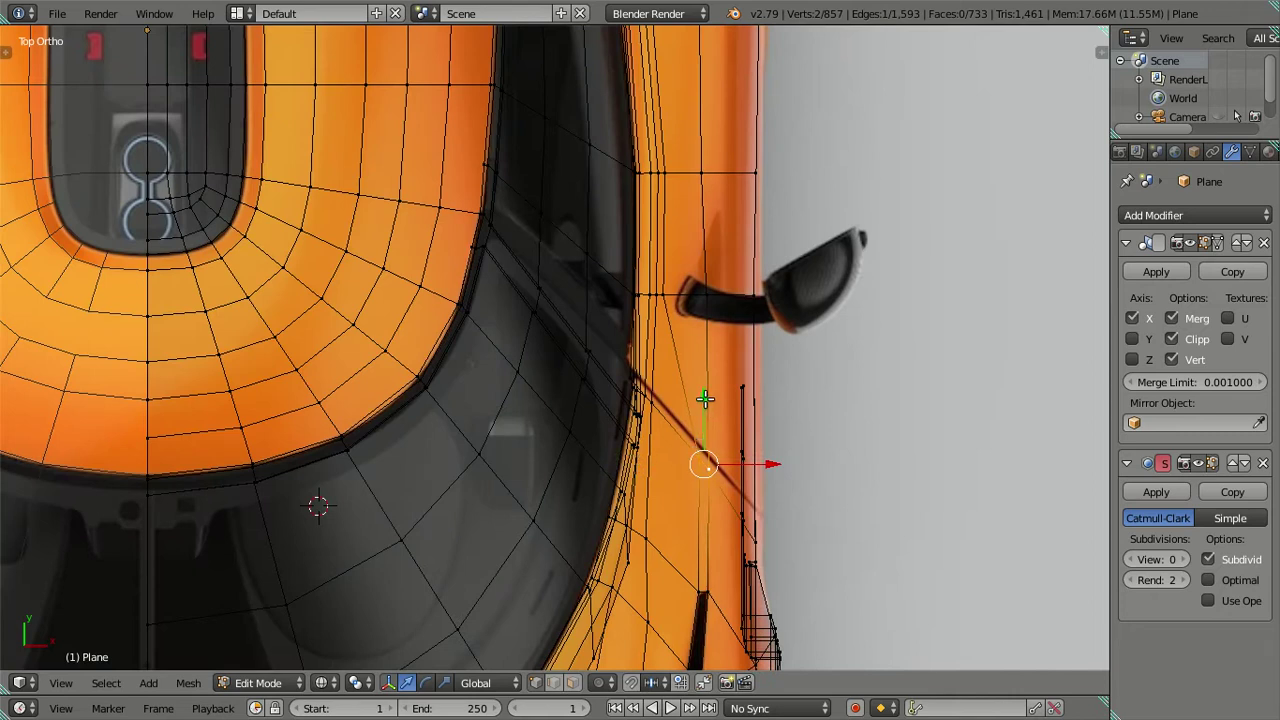
key(g)
key(y)
click(707, 403)
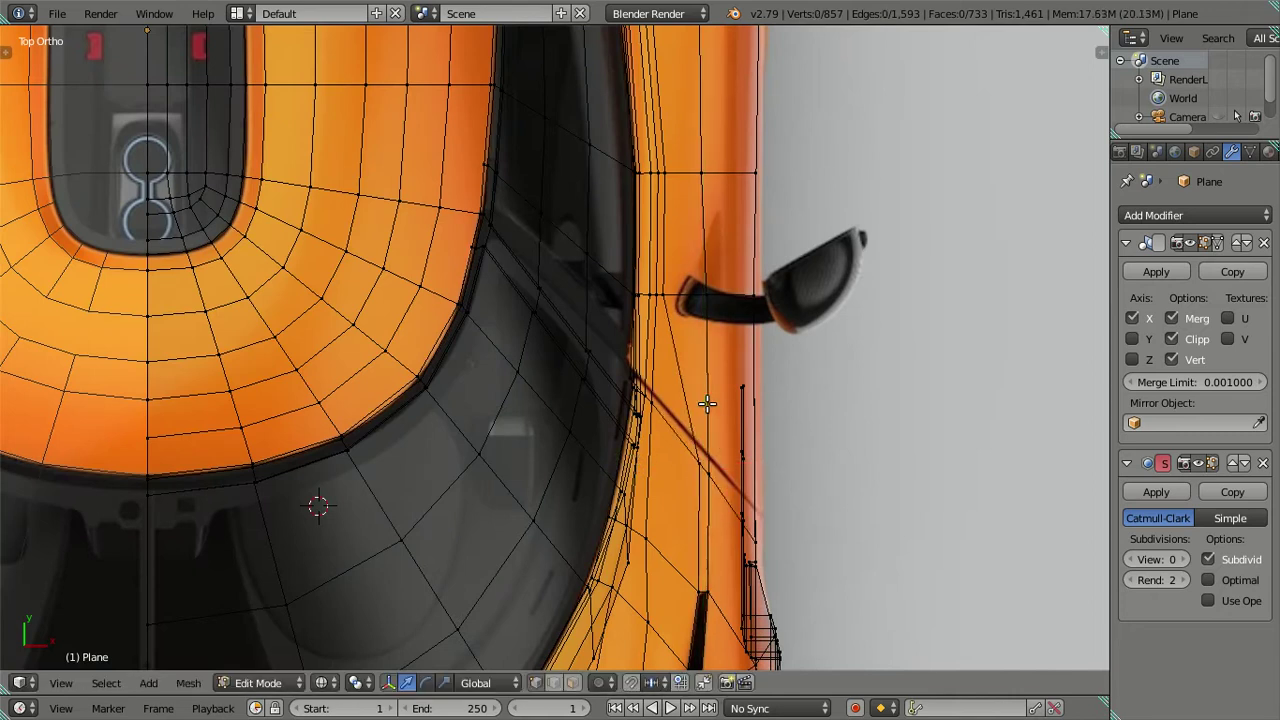
key(a)
key(shift+z)
Move the side vertex at the mirror base sideways along X to adjust how far it stands out
scroll(657, 329, up, 2)
right_click(694, 284)
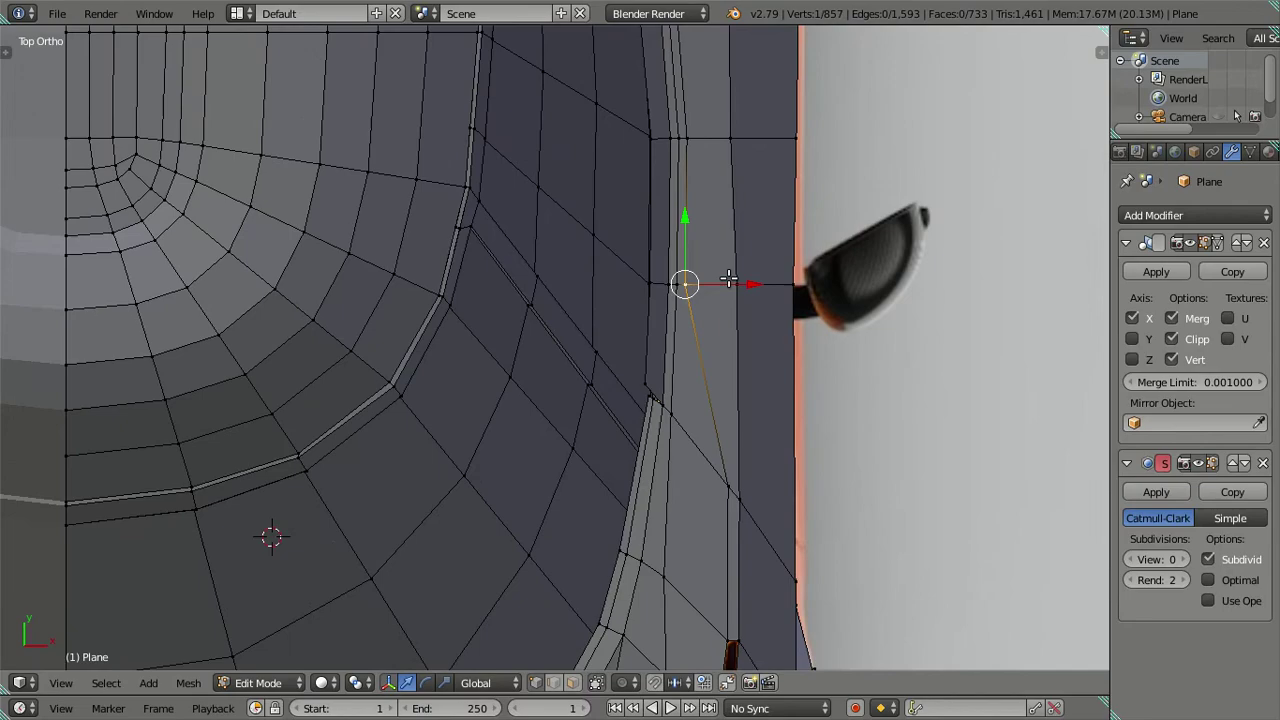
key(g)
key(x)
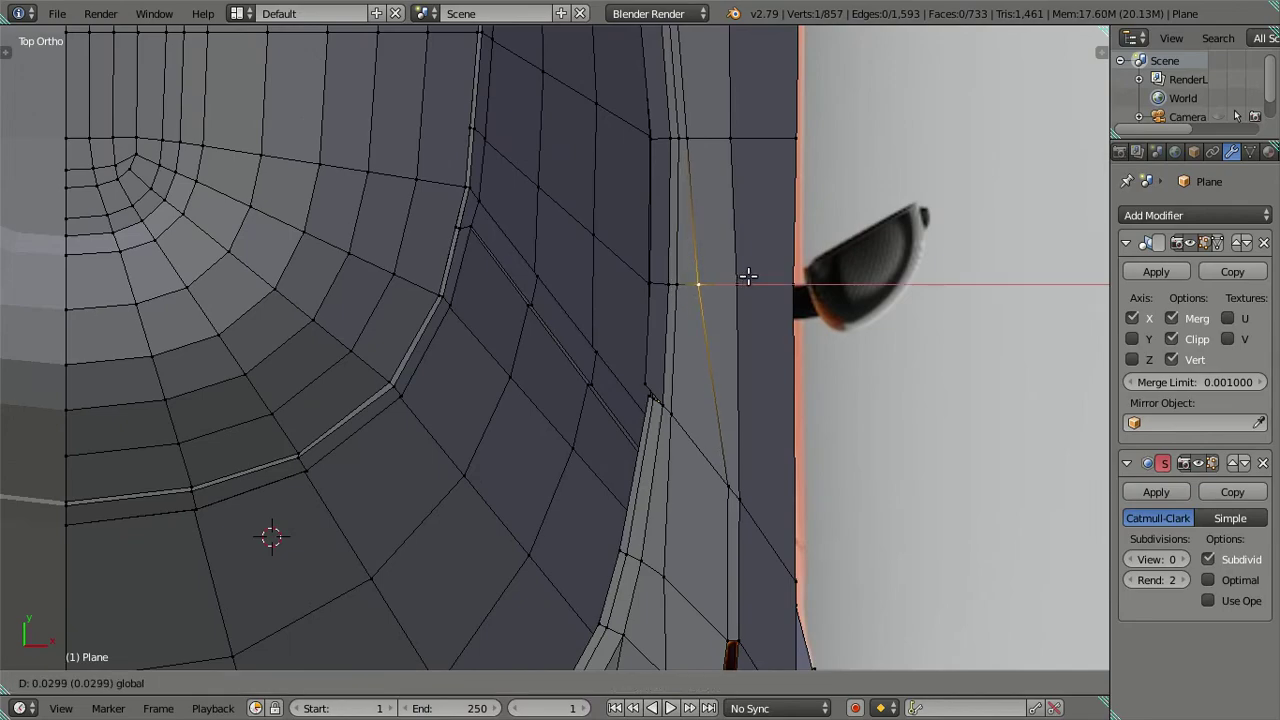
click(748, 276)
key(shift+z)
scroll(748, 276, down, 5)
Orbit around the body in Object Mode to inspect the smoothed shape and front wheel arch
middle_drag(734, 374, 394, 346)
key(shift+z)
key(a)
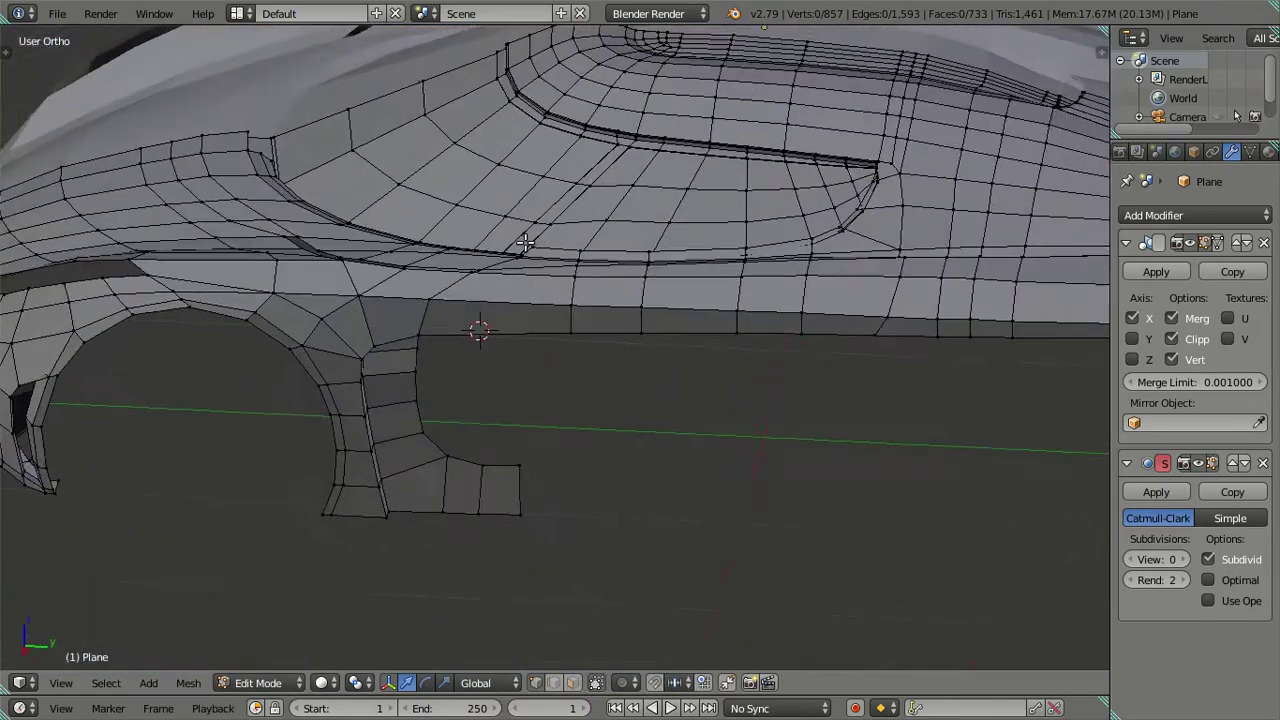
scroll(525, 243, down, 3)
mouse_move(525, 243)
middle_down()
mouse_move(533, 164)
mouse_move(529, 191)
mouse_move(314, 251)
mouse_move(409, 283)
mouse_move(268, 322)
mouse_move(286, 309)
mouse_move(323, 329)
mouse_move(713, 324)
mouse_move(703, 309)
middle_up()
key(Tab)
scroll(551, 374, up, 4)
mouse_move(551, 374)
middle_down()
mouse_move(520, 351)
mouse_move(370, 326)
mouse_move(323, 334)
mouse_move(434, 354)
mouse_move(373, 298)
mouse_move(414, 309)
mouse_move(434, 357)
middle_up()
scroll(430, 354, up, 2)
scroll(434, 357, up, 2)
mouse_move(454, 443)
middle_down()
mouse_move(490, 378)
mouse_move(594, 303)
mouse_move(737, 303)
mouse_move(414, 297)
middle_up()
Return to side view, compare with the reference, and re-enter Edit Mode over the door area
key(KP_3)
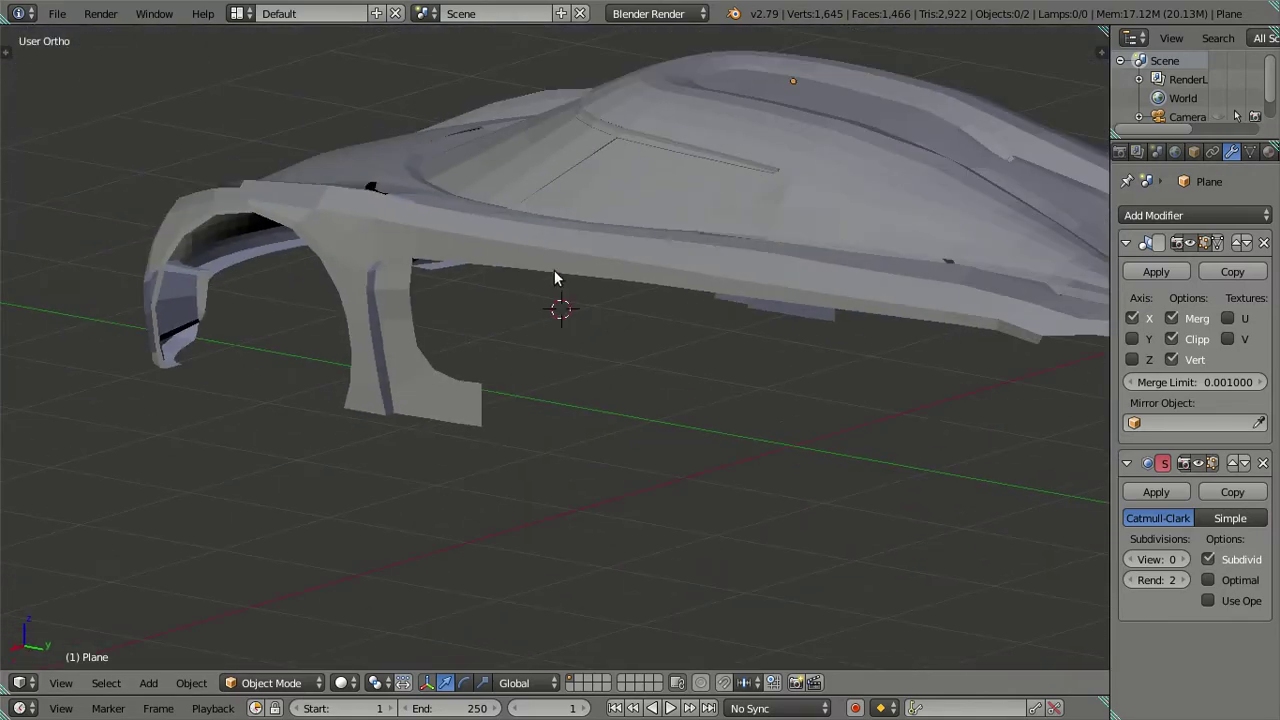
scroll(572, 289, up, 1)
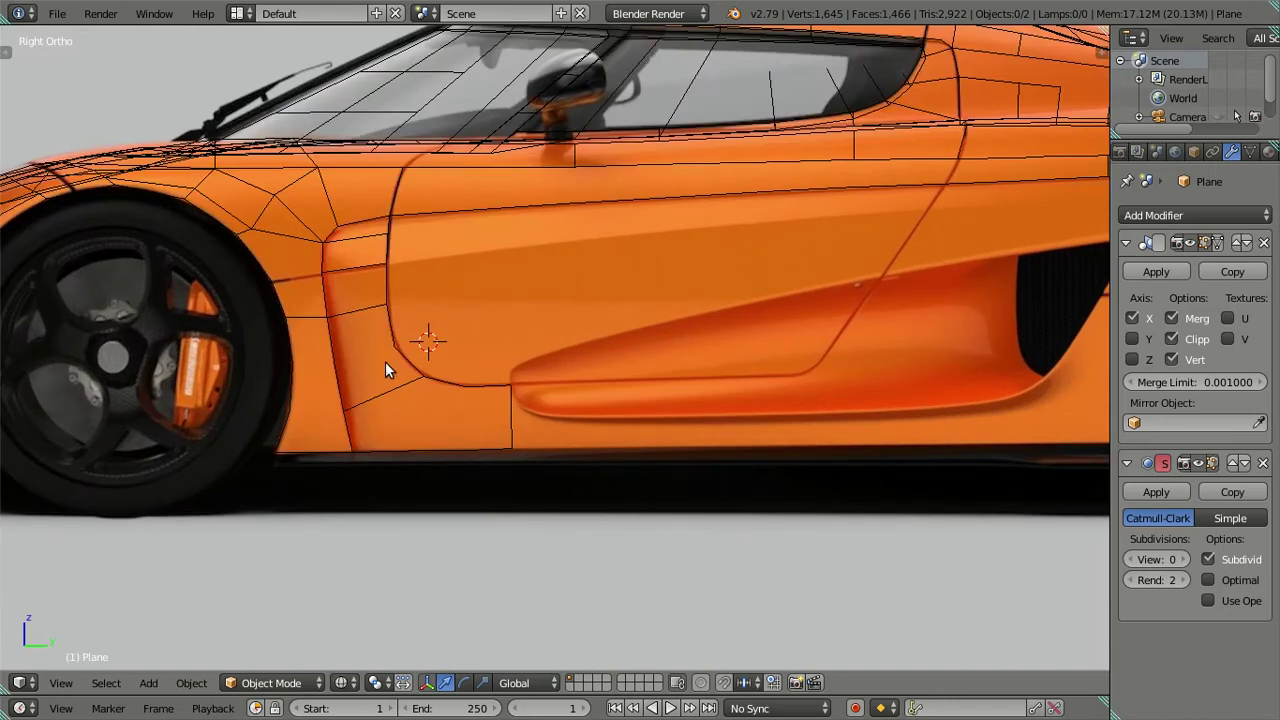
shift+middle_drag(417, 380, 393, 346)
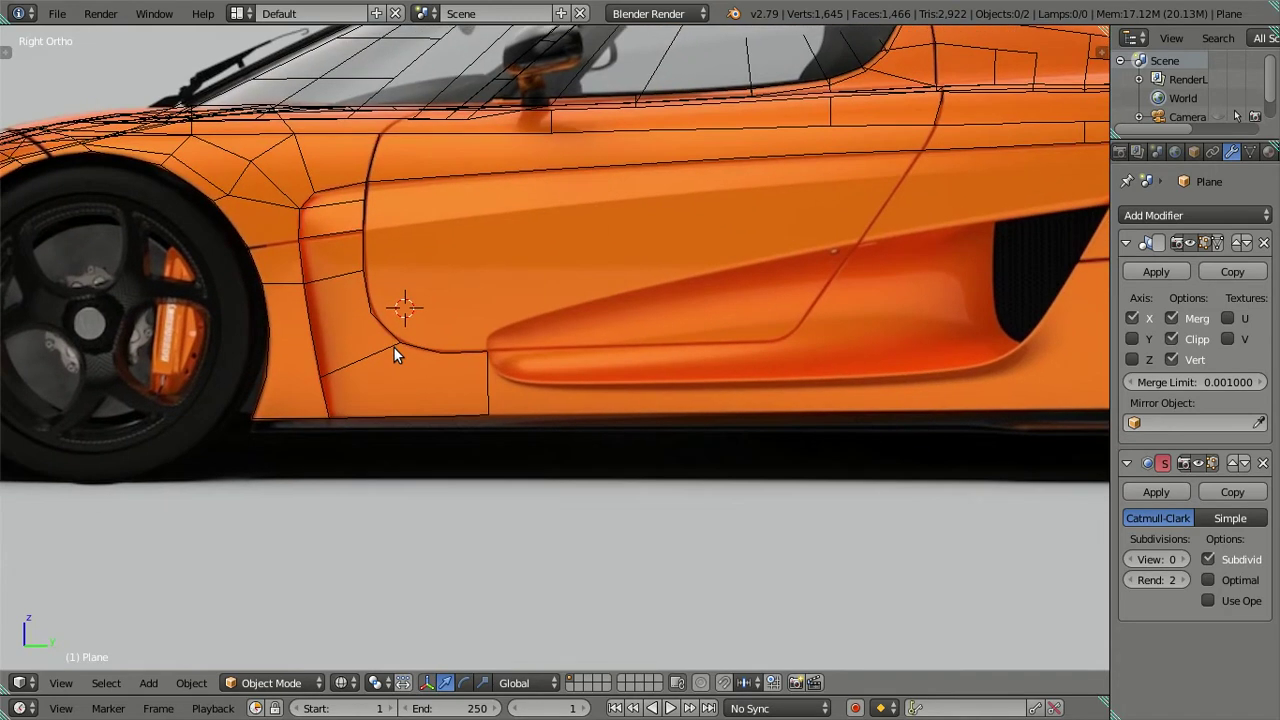
key(z)
key(z)
key(Tab)
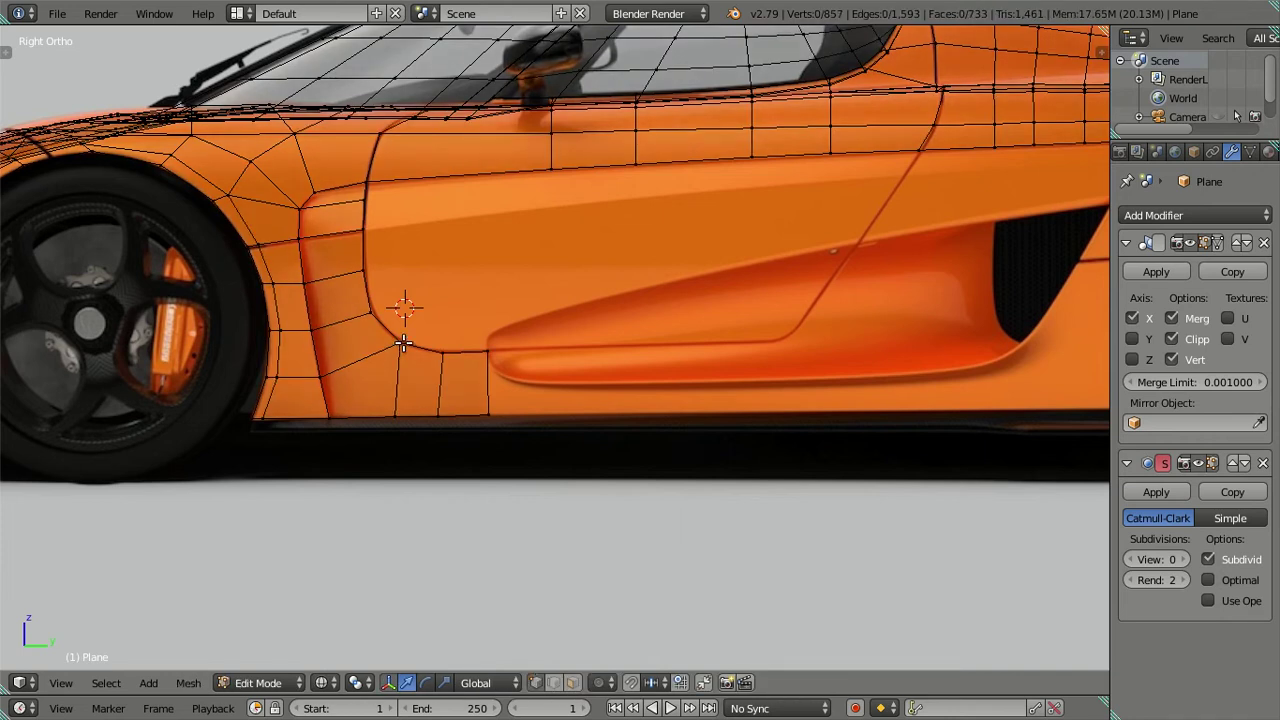
shift+middle_drag(466, 357, 334, 337)
scroll(331, 337, down, 2)
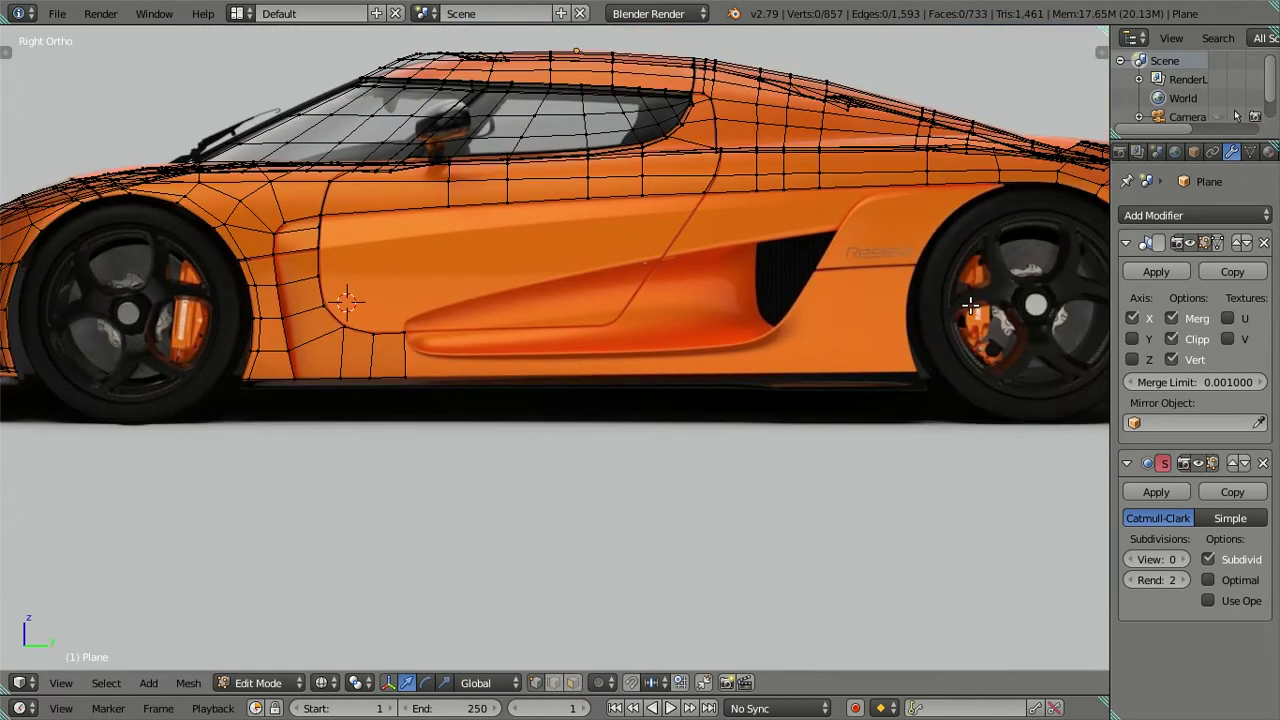
shift+middle_drag(969, 305, 834, 349)
scroll(618, 312, up, 1)
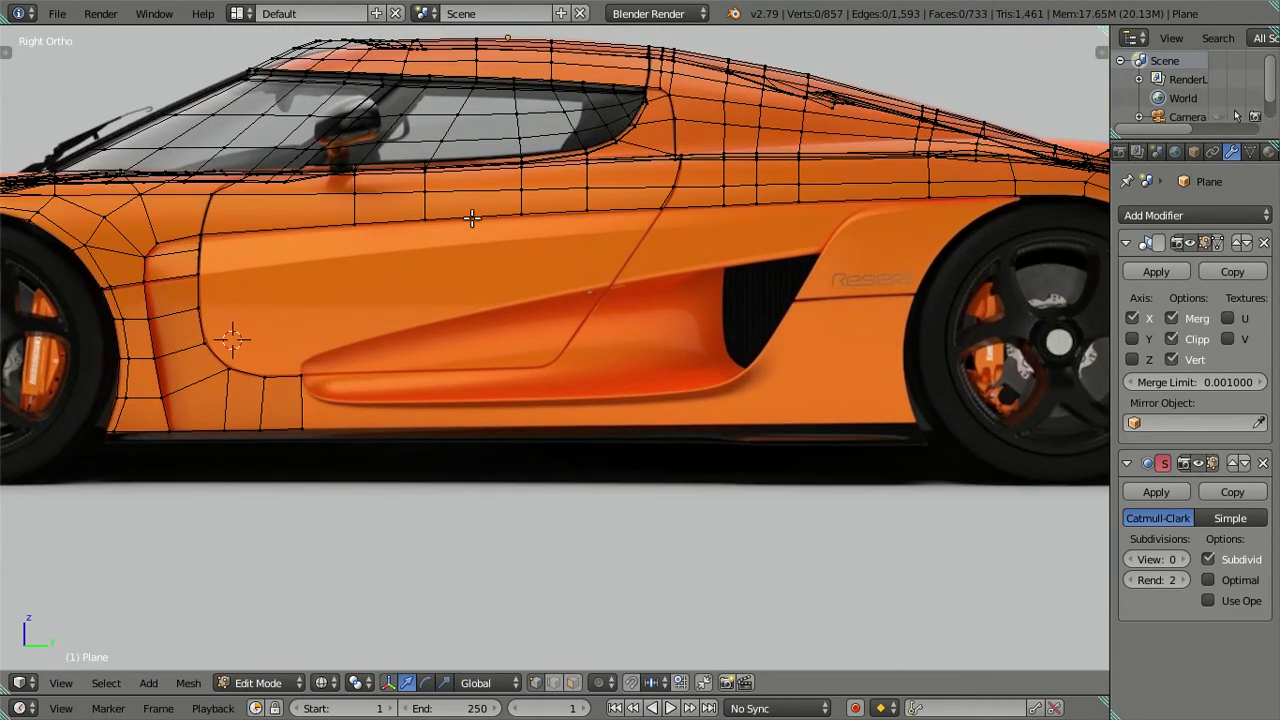
scroll(472, 218, up, 1)
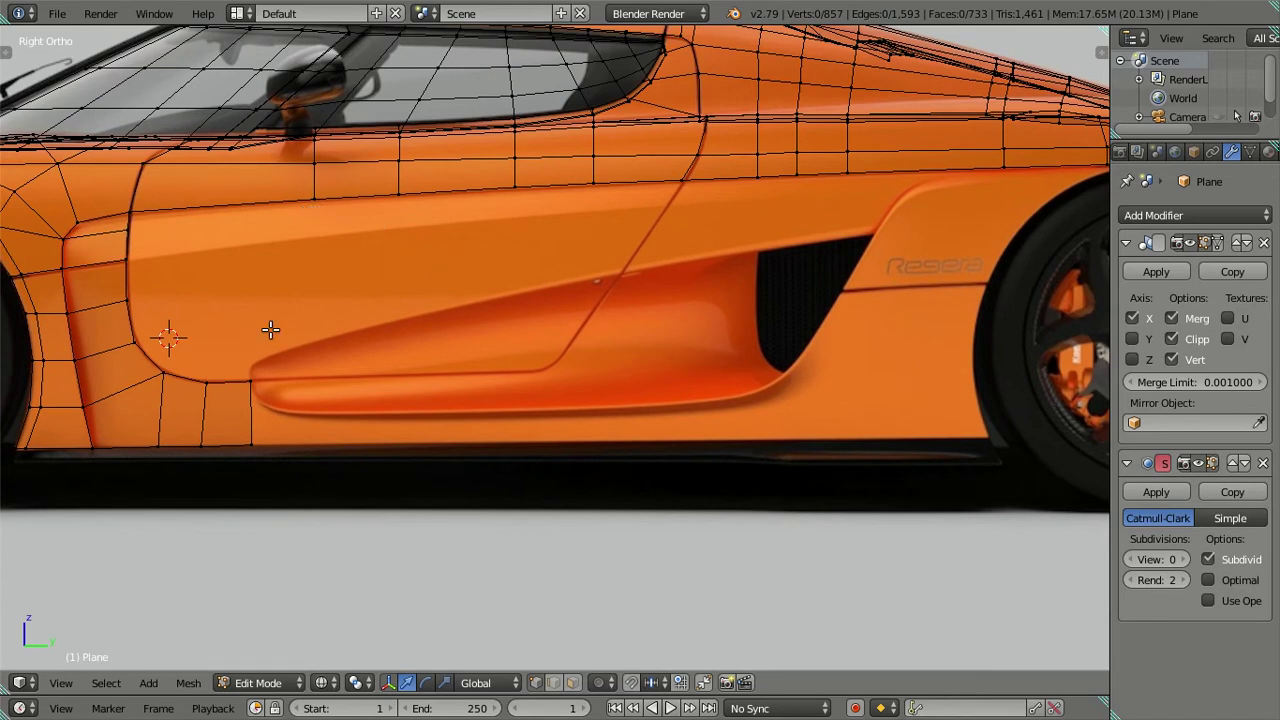
Take Blender out of fullscreen and save Koenigsegg Regera.blend
click(155, 14)
click(160, 52)
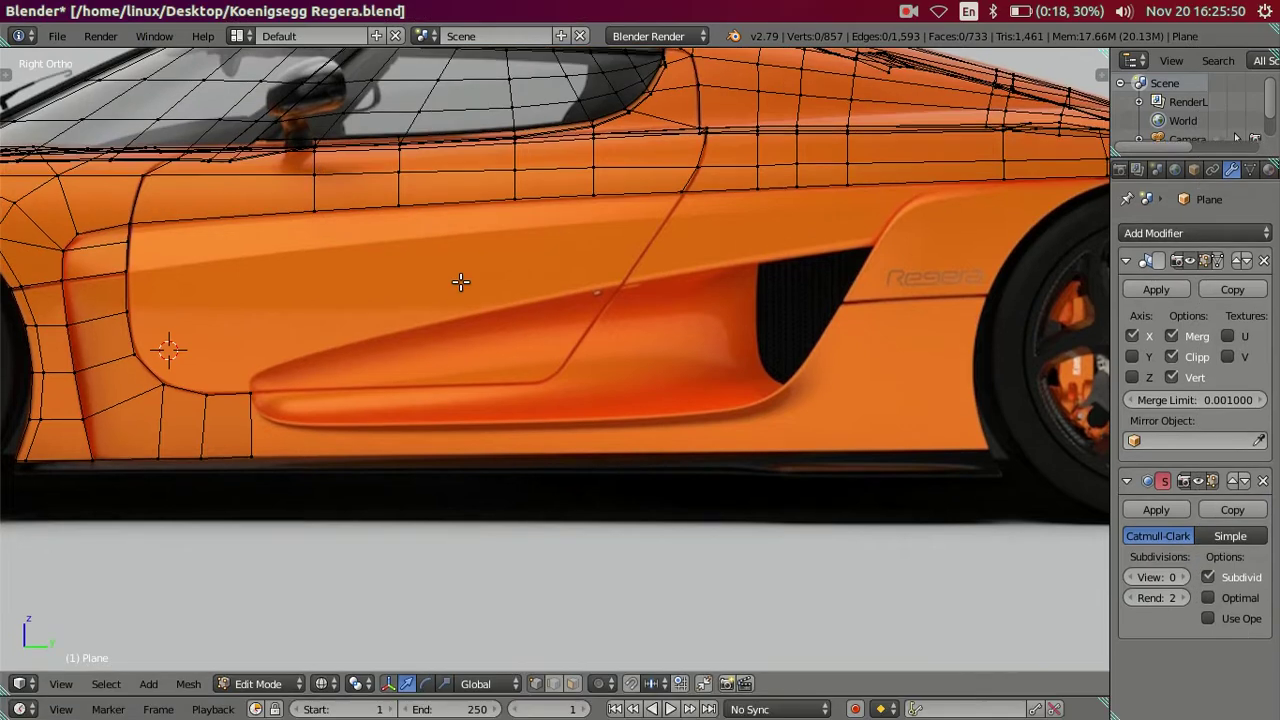
key(ctrl+s)
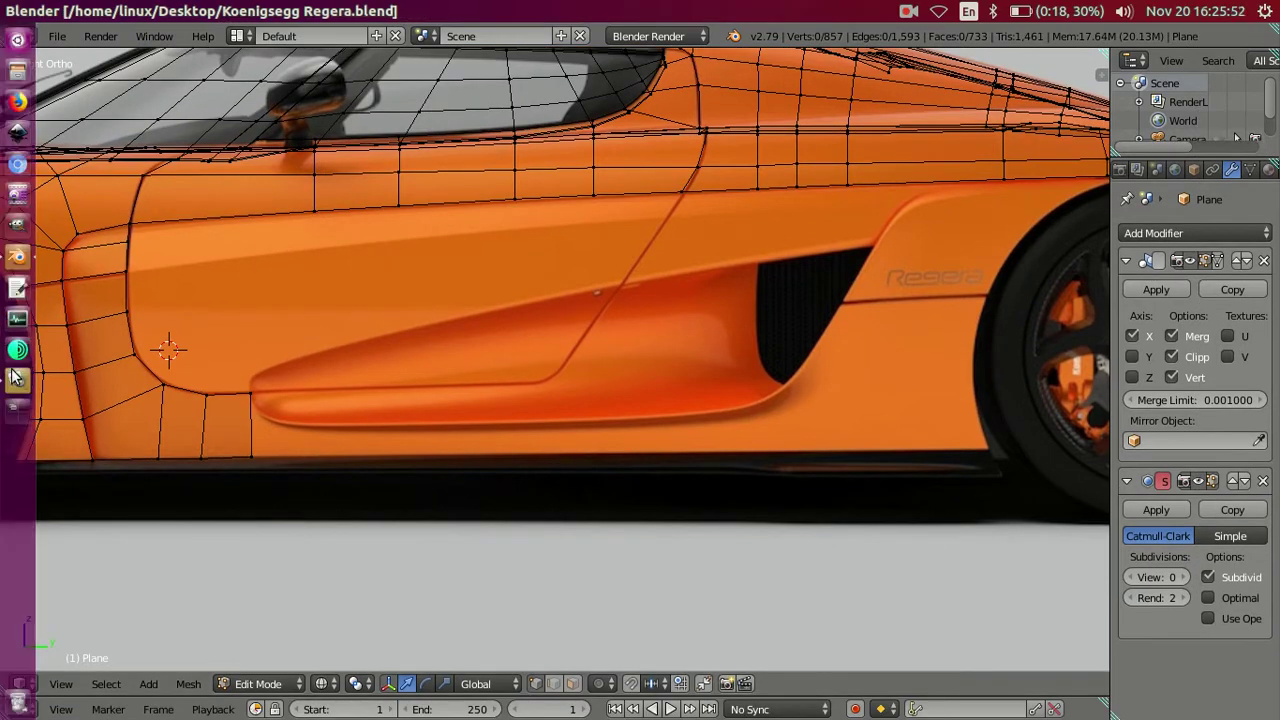
Close the front-view photo, then open 05DSC_0542.jpg and zoom into the car's side panel
click(16, 377)
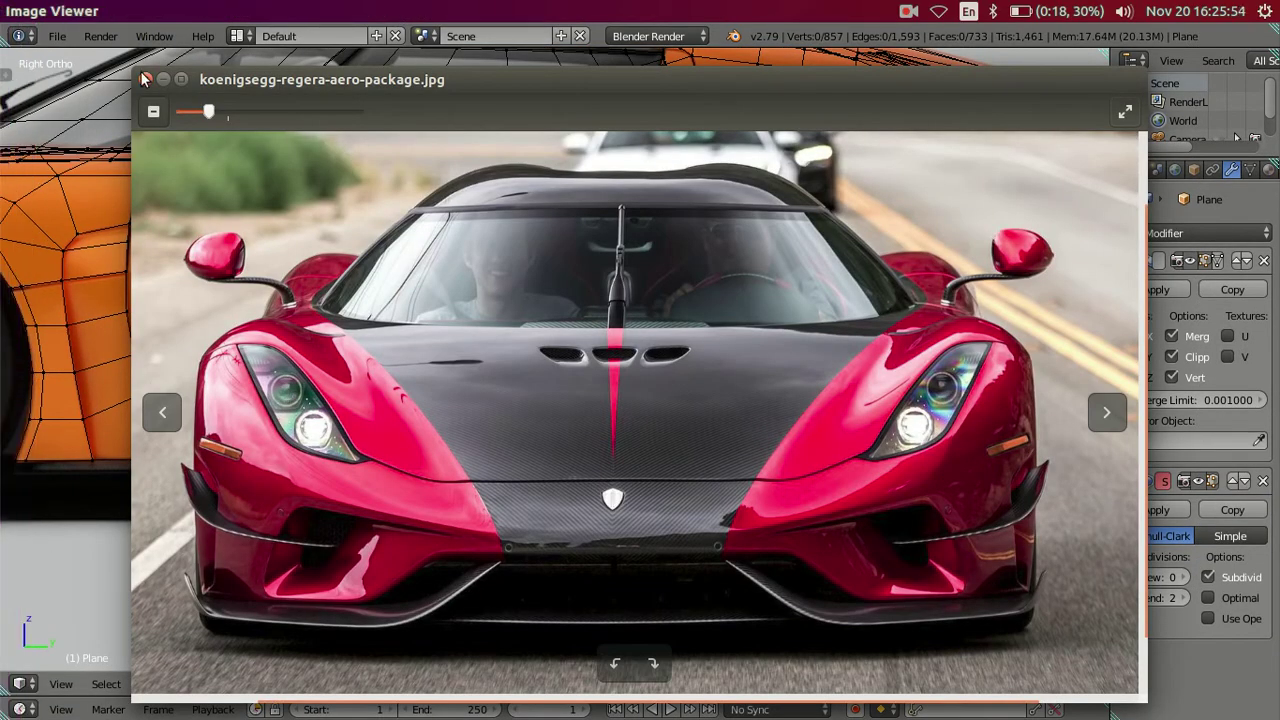
click(145, 79)
click(14, 11)
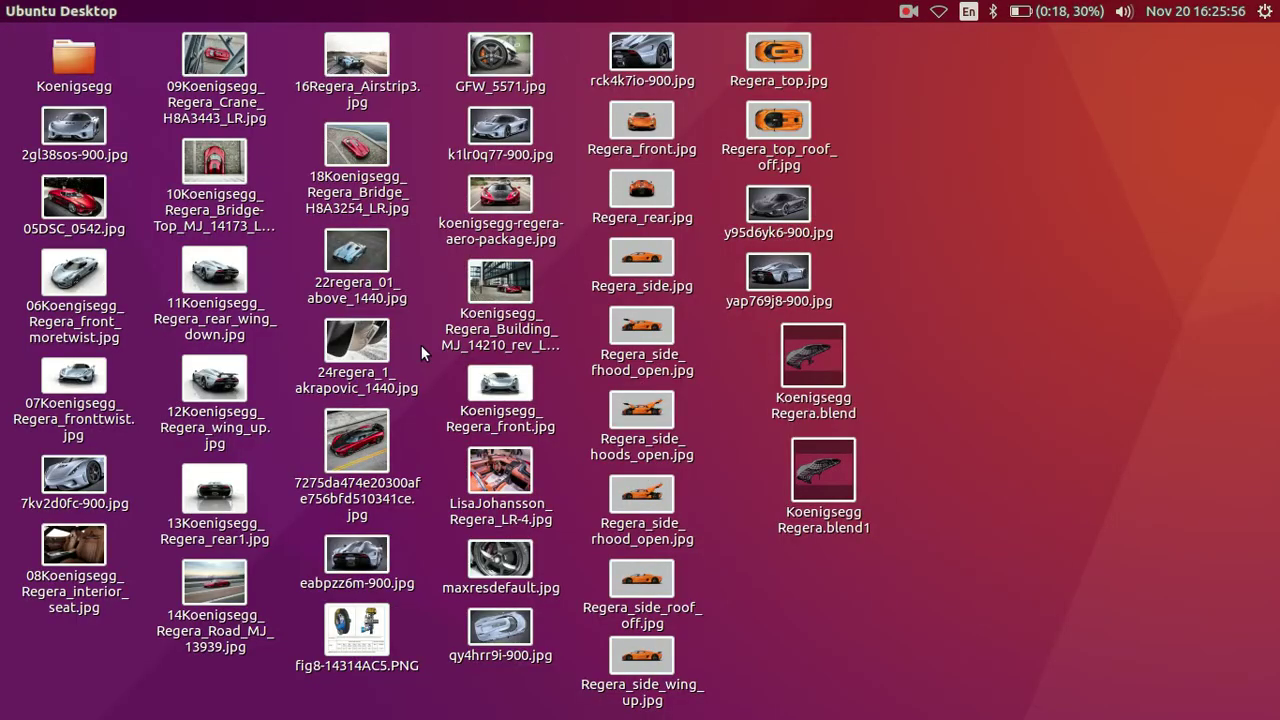
double_click(74, 200)
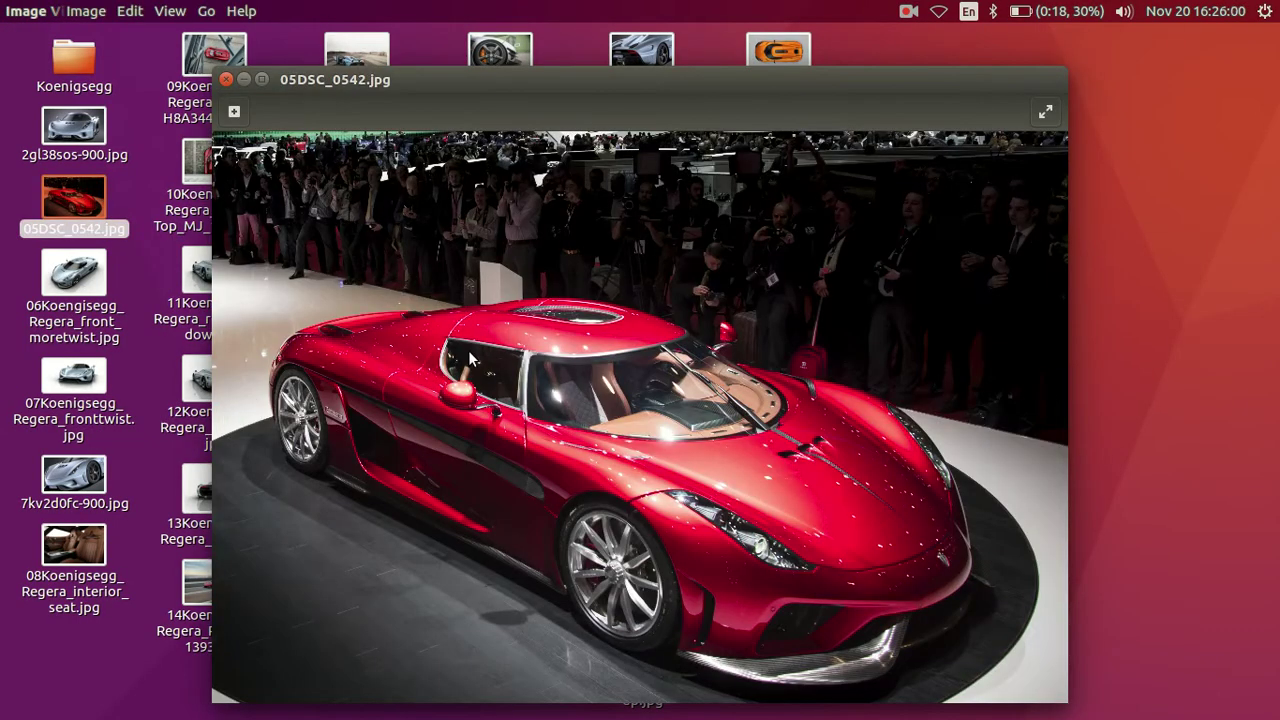
scroll(478, 476, up, 1)
scroll(478, 468, up, 1)
scroll(441, 499, up, 2)
scroll(440, 483, up, 1)
mouse_move(434, 482)
mouse_down()
mouse_move(670, 392)
mouse_move(721, 469)
mouse_up()
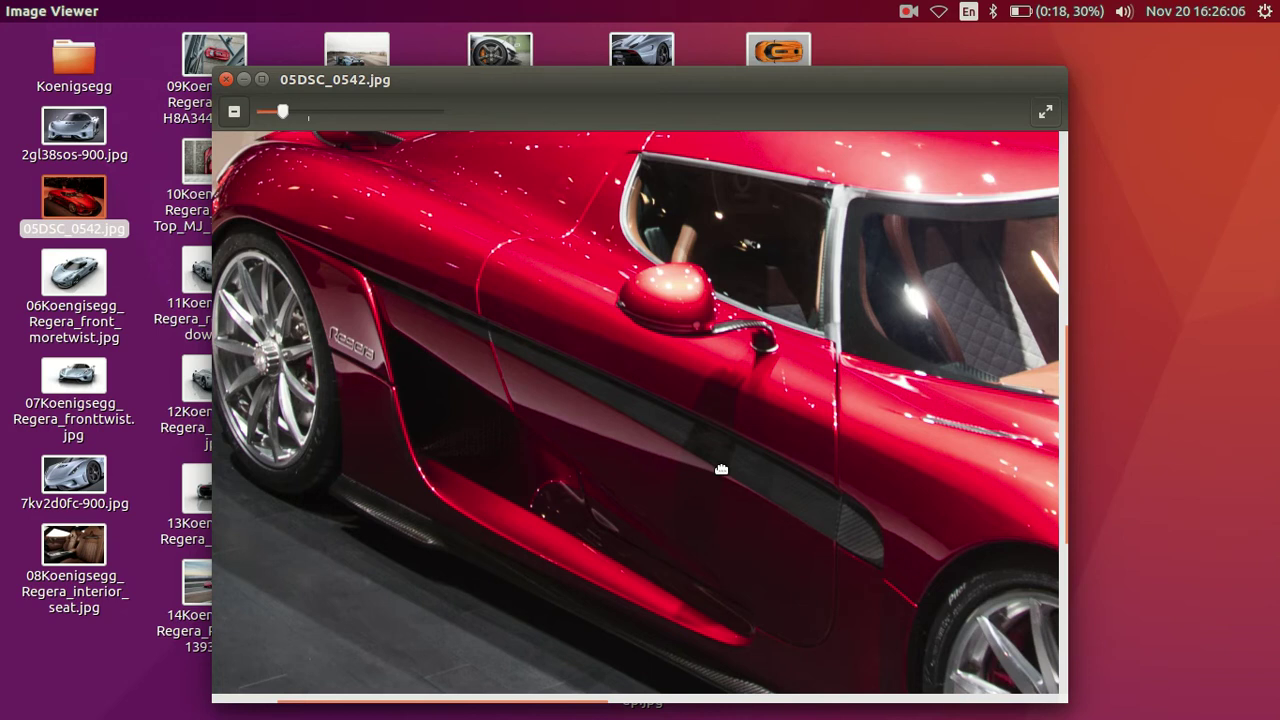
mouse_move(636, 410)
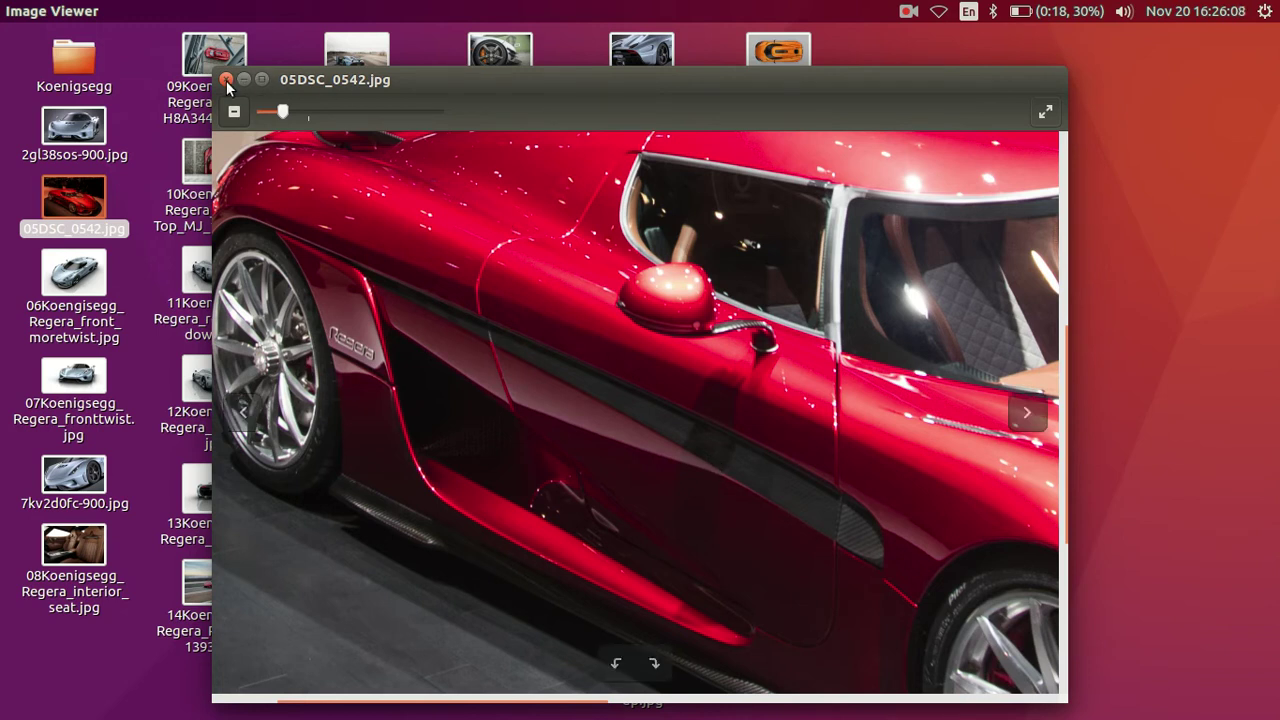
click(226, 79)
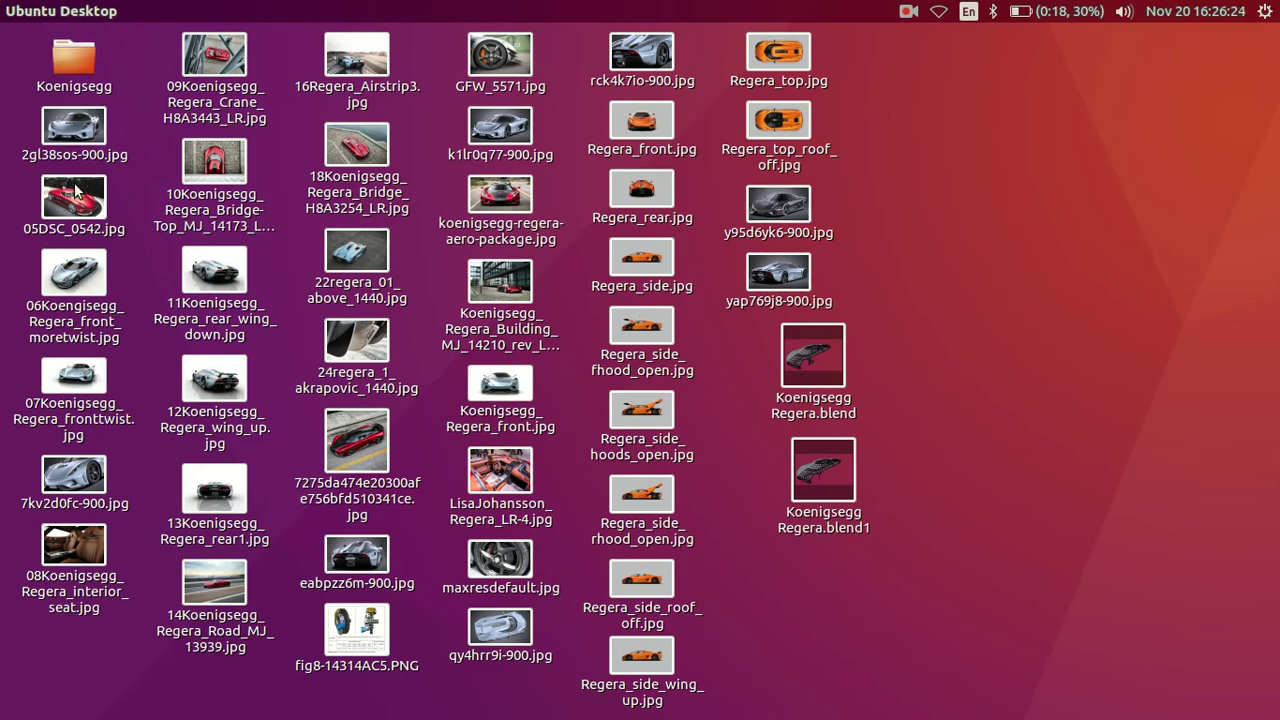
Open the red car photo with the long hash name, zoom in, and close it
click(366, 462)
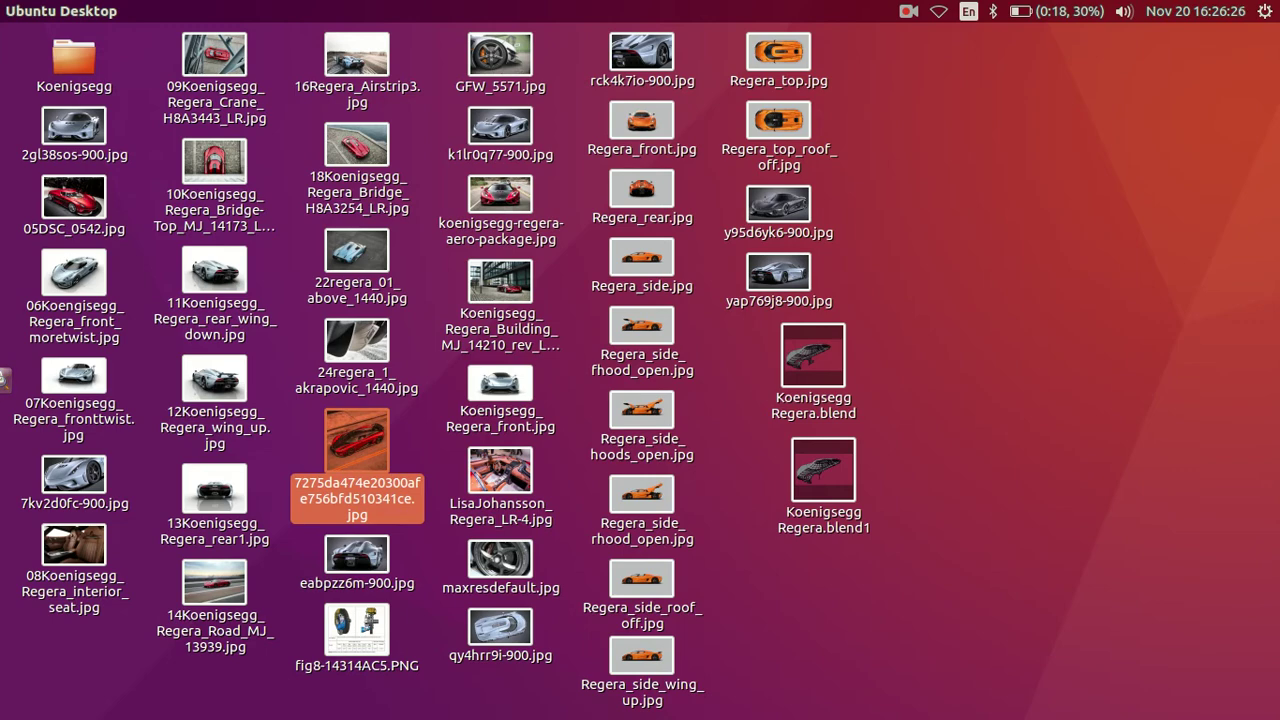
double_click(357, 445)
scroll(617, 511, up, 2)
scroll(620, 510, up, 2)
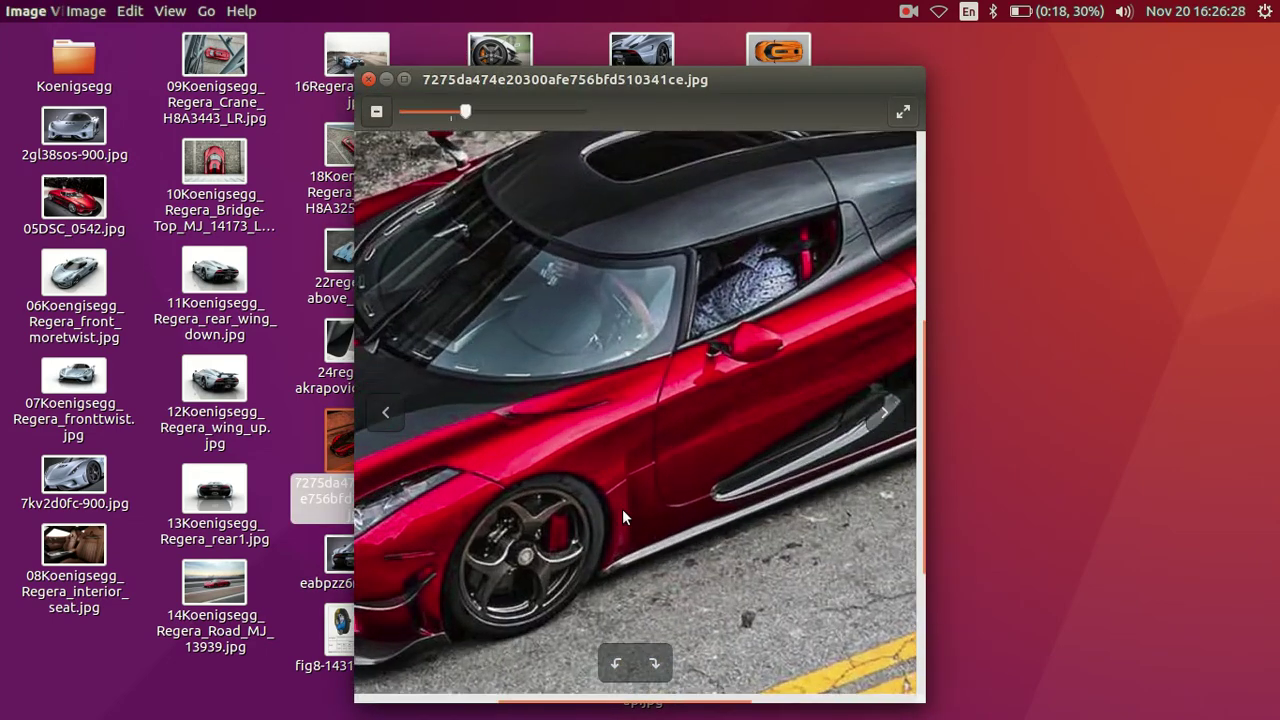
scroll(622, 510, up, 1)
click(366, 79)
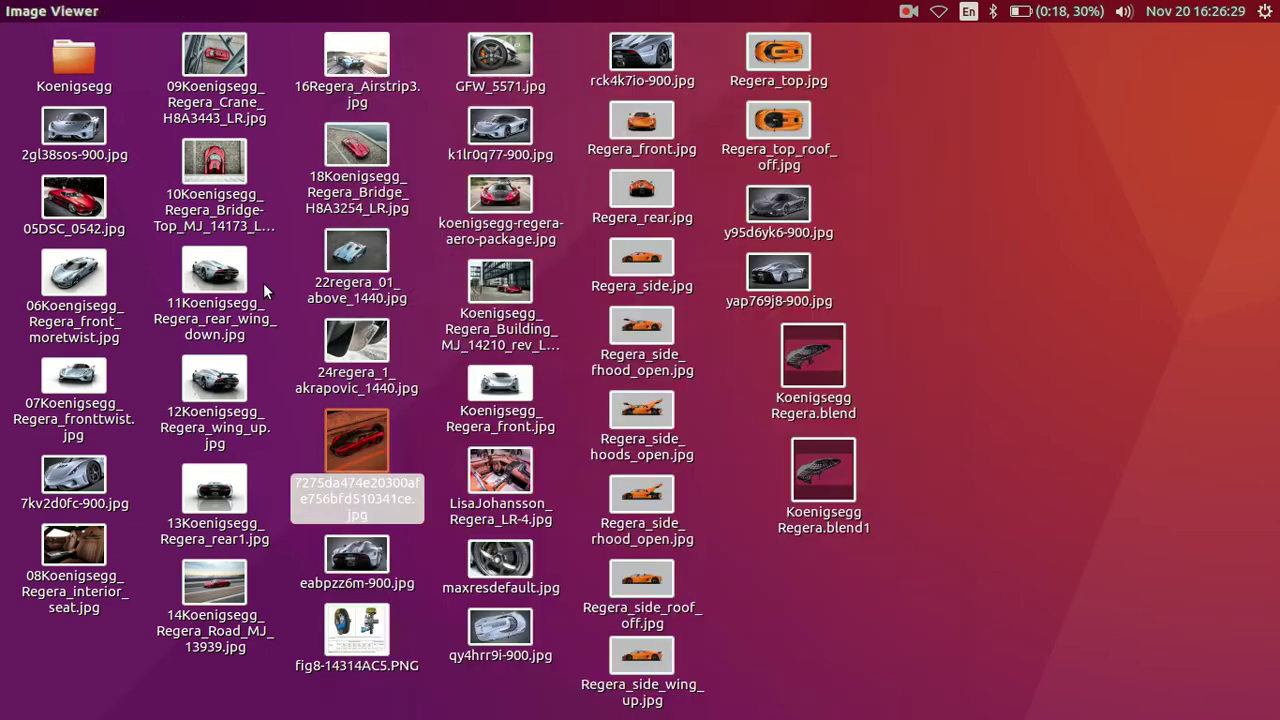
Zoom into 12Koenigsegg_Regera_wing_up.jpg, close it, and switch back to Blender
double_click(226, 372)
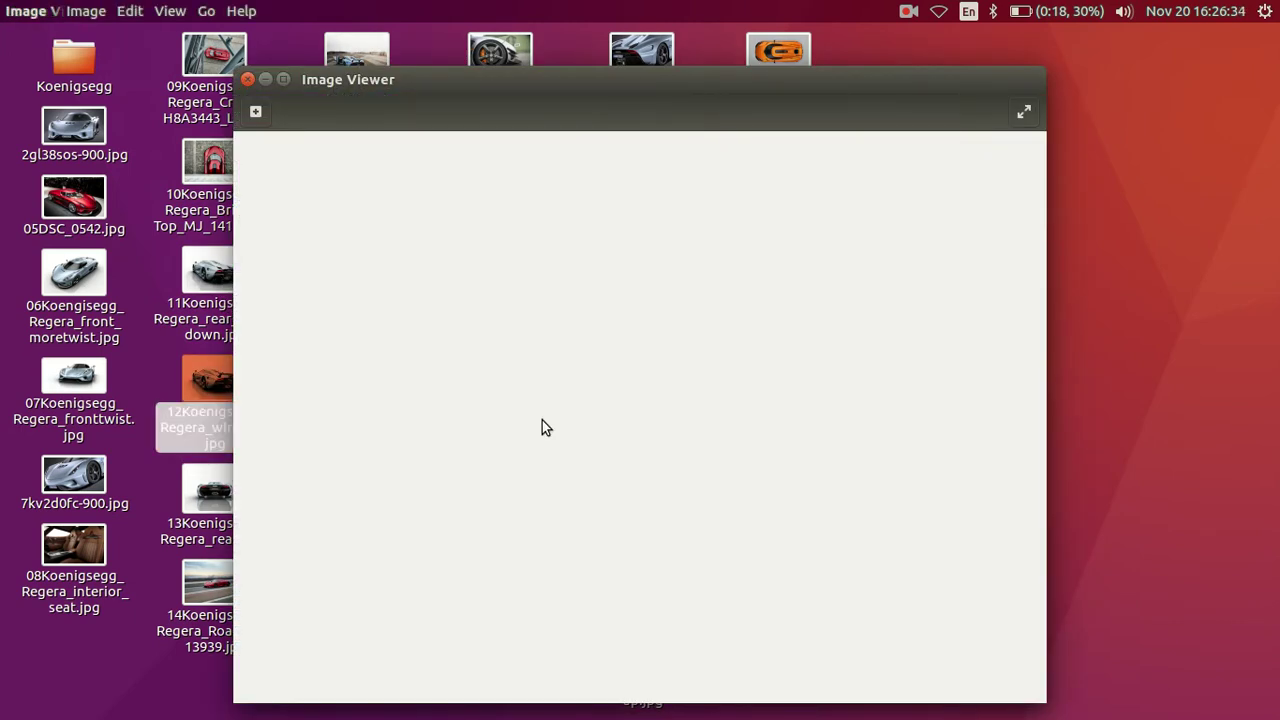
scroll(542, 428, up, 1)
scroll(525, 415, up, 1)
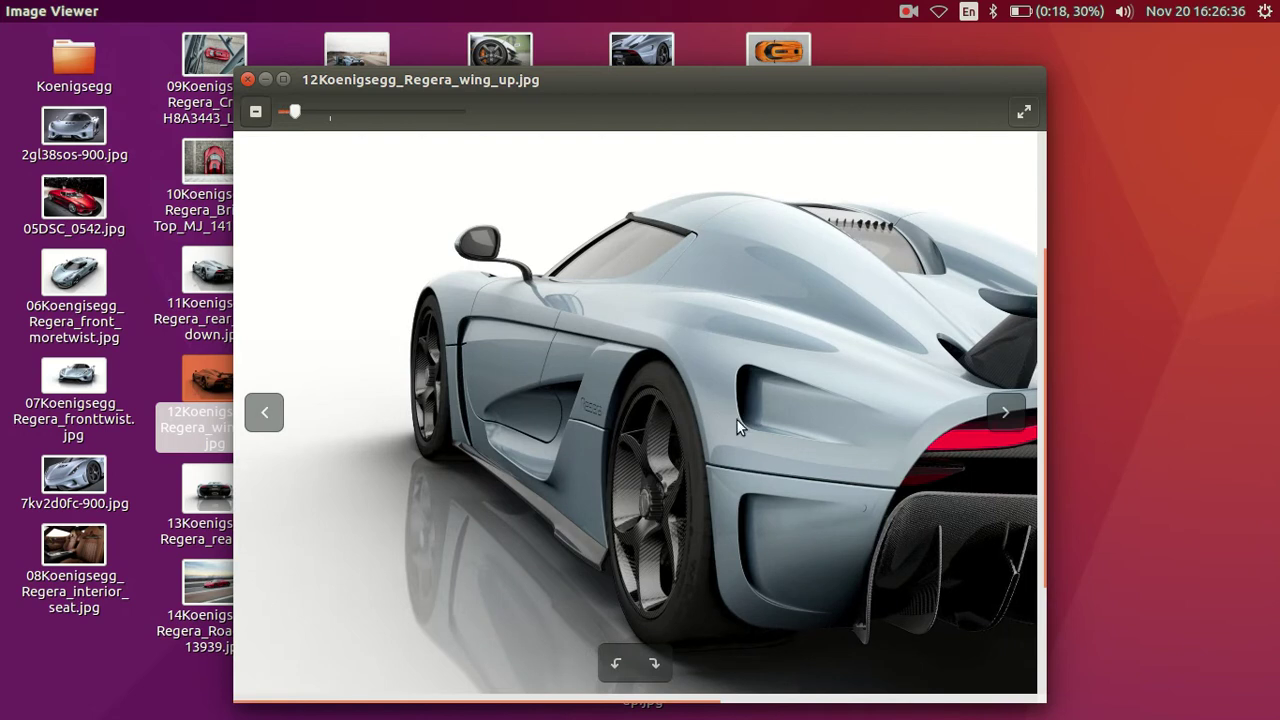
scroll(505, 400, up, 1)
scroll(487, 390, up, 1)
scroll(485, 385, up, 1)
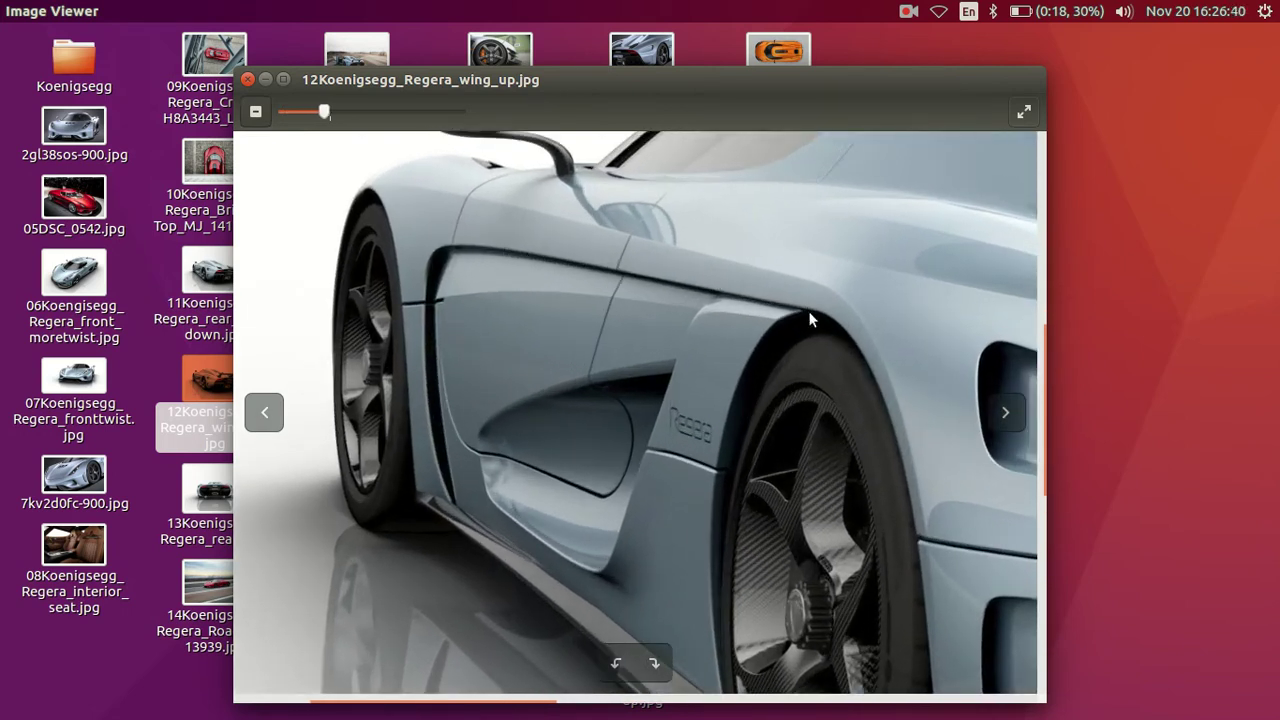
click(246, 79)
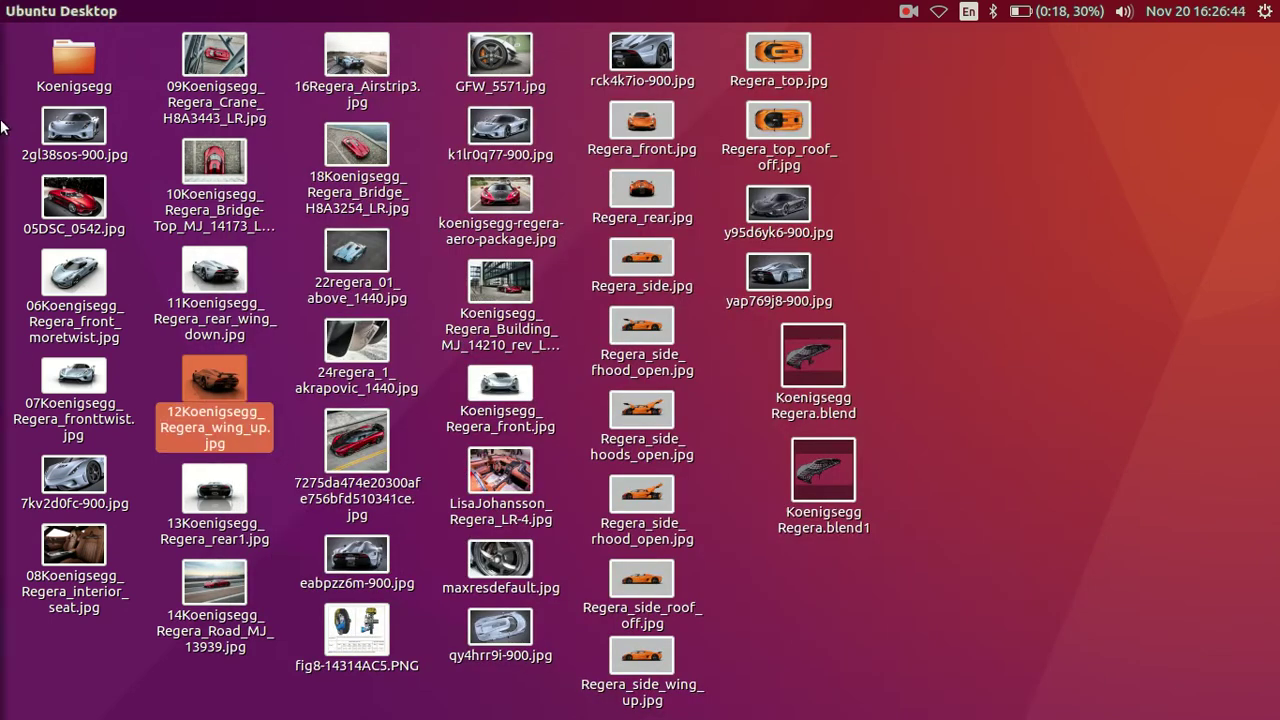
click(24, 198)
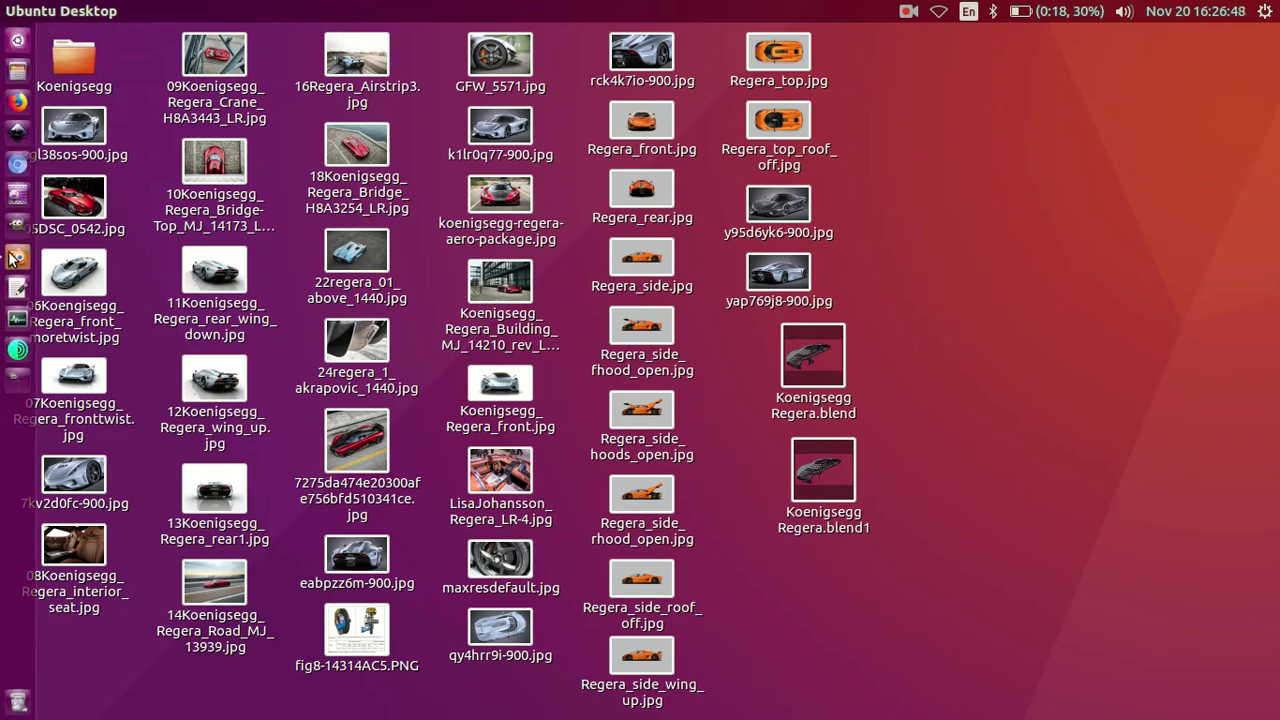
click(14, 258)
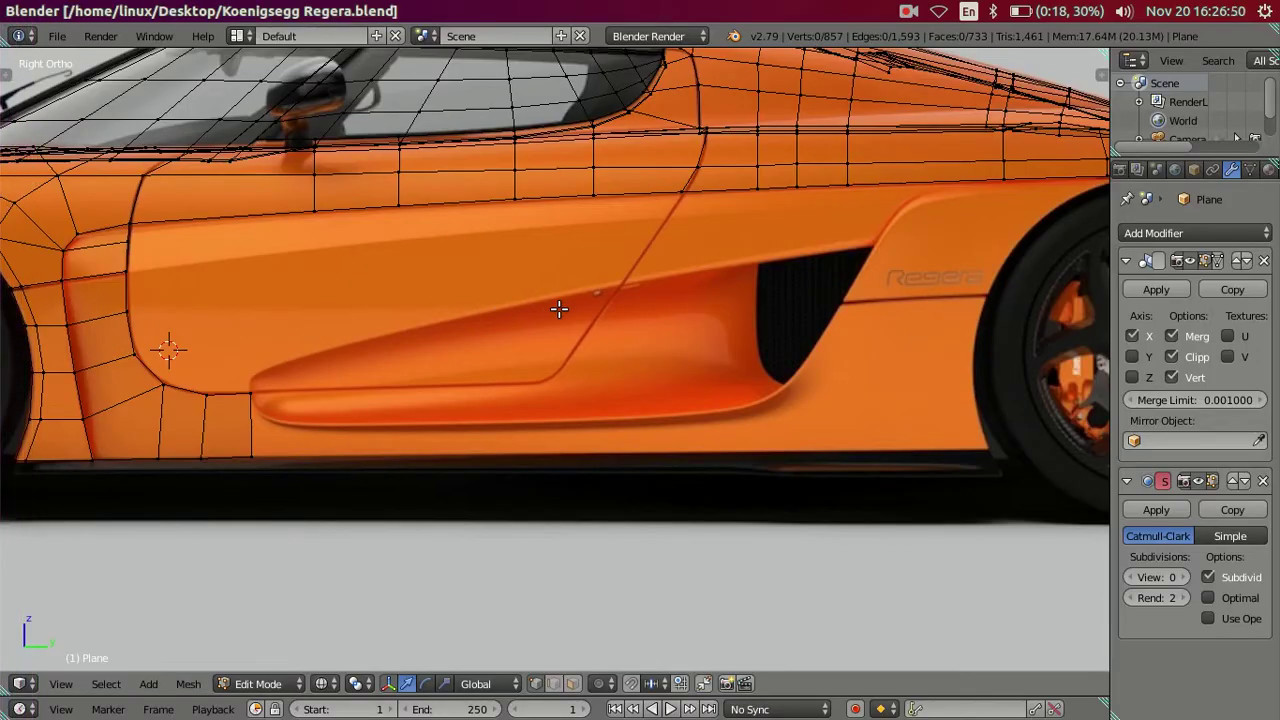
Orbit in close to the side panel corner by the roof edge and select a vertex there
scroll(479, 279, down, 2)
scroll(480, 280, down, 2)
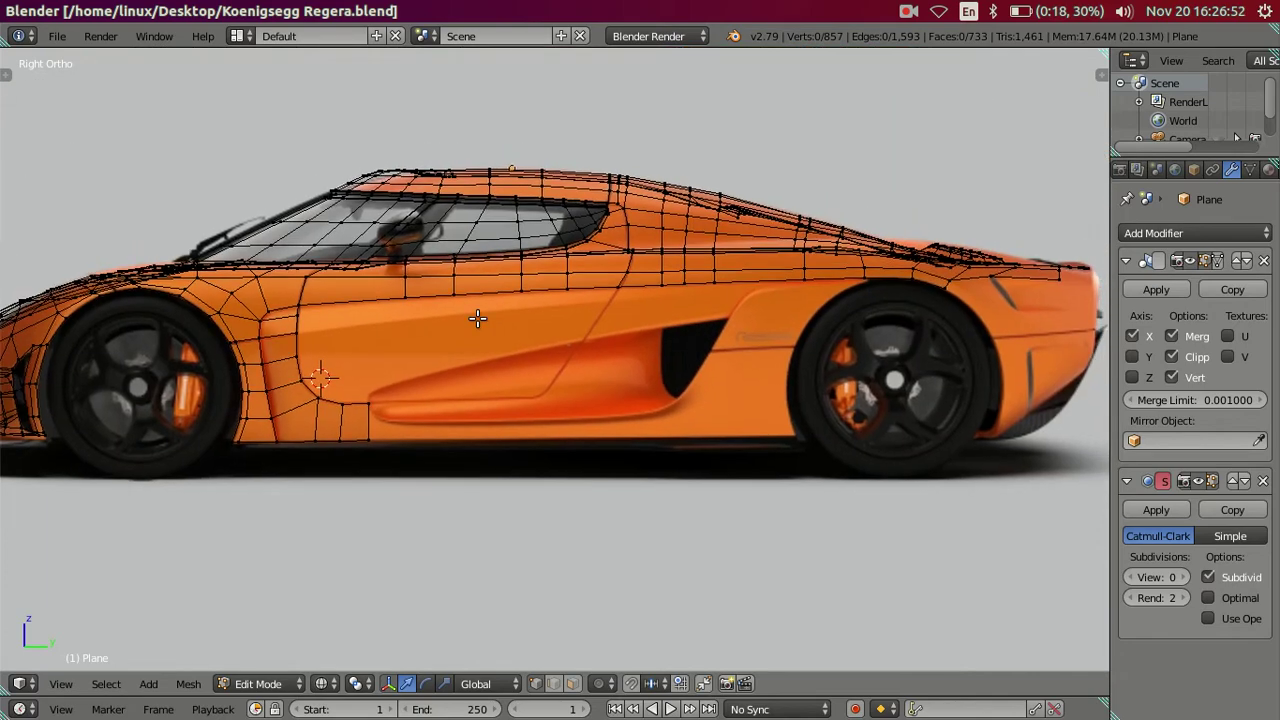
scroll(474, 320, up, 2)
scroll(463, 357, up, 2)
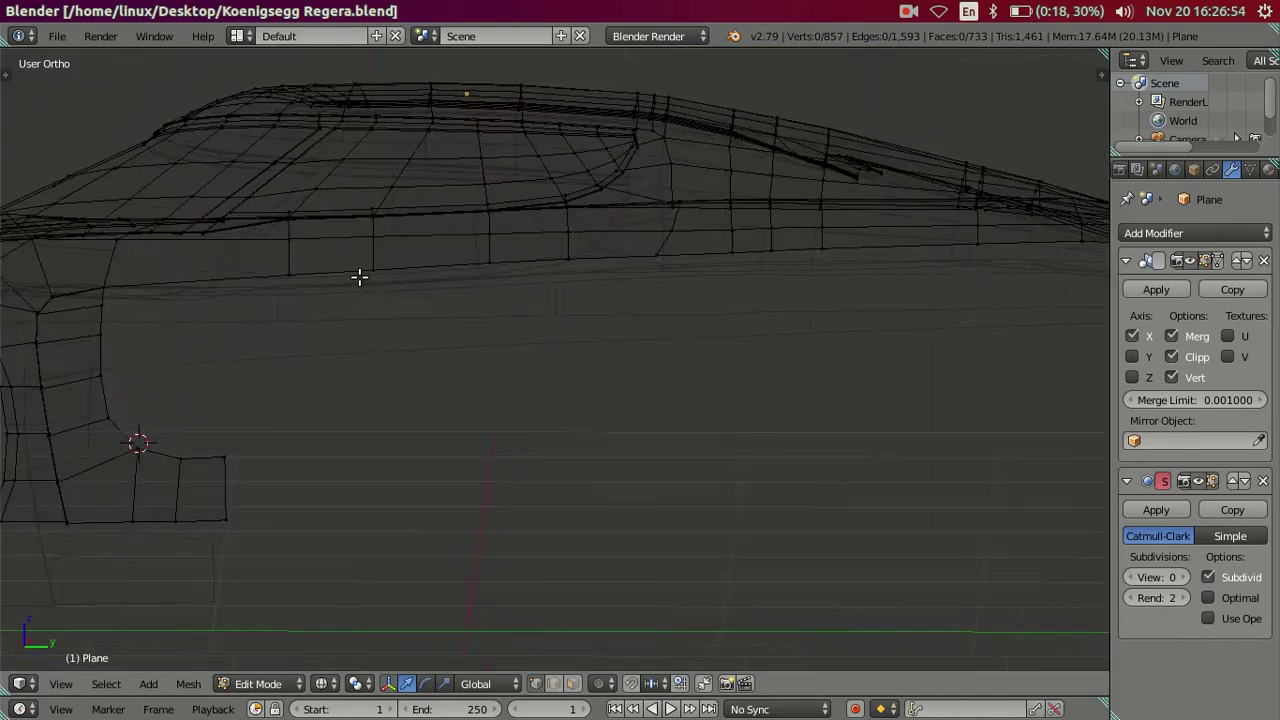
mouse_move(356, 313)
middle_down()
mouse_move(357, 277)
mouse_move(434, 303)
mouse_move(394, 317)
mouse_move(243, 314)
mouse_move(274, 340)
mouse_move(296, 315)
mouse_move(229, 391)
middle_up()
scroll(229, 391, up, 3)
mouse_move(397, 431)
middle_down()
mouse_move(583, 466)
mouse_move(708, 126)
middle_up()
scroll(583, 466, up, 2)
scroll(645, 264, up, 2)
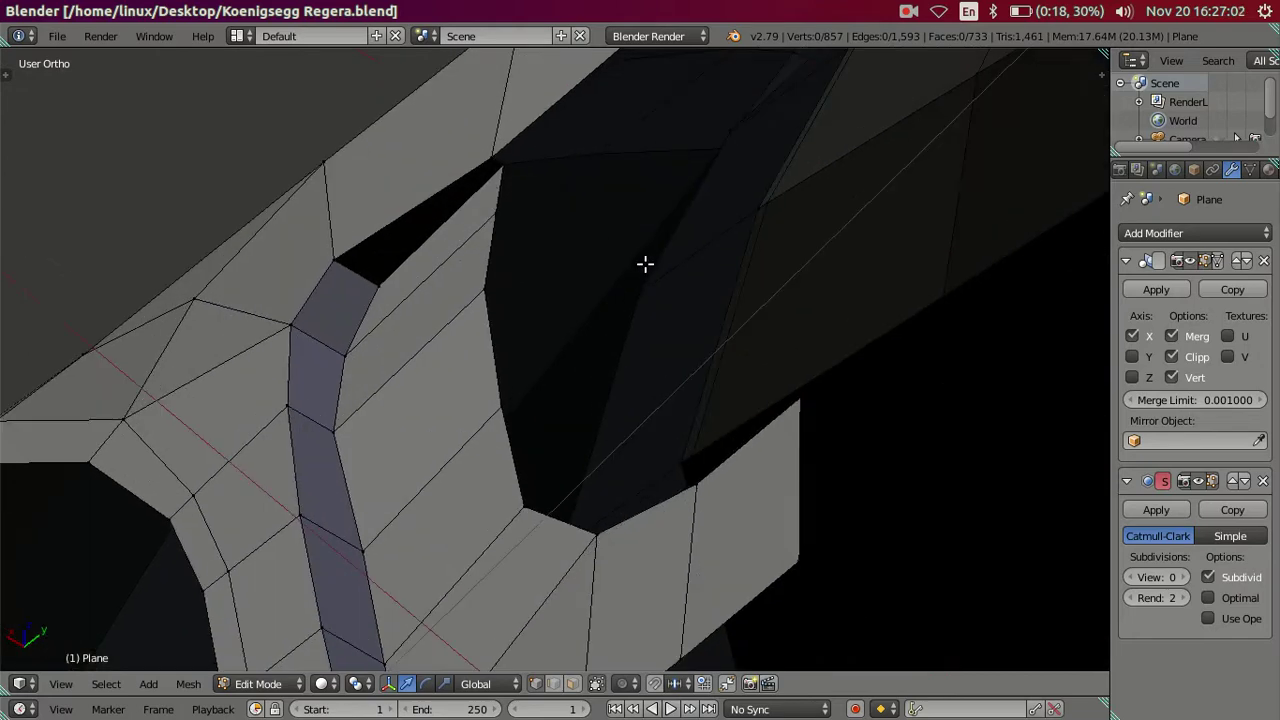
right_click(380, 265)
mouse_move(380, 265)
middle_down()
mouse_move(469, 303)
mouse_move(380, 163)
mouse_move(575, 462)
mouse_move(514, 291)
middle_up()
scroll(514, 291, up, 2)
scroll(520, 300, down, 2)
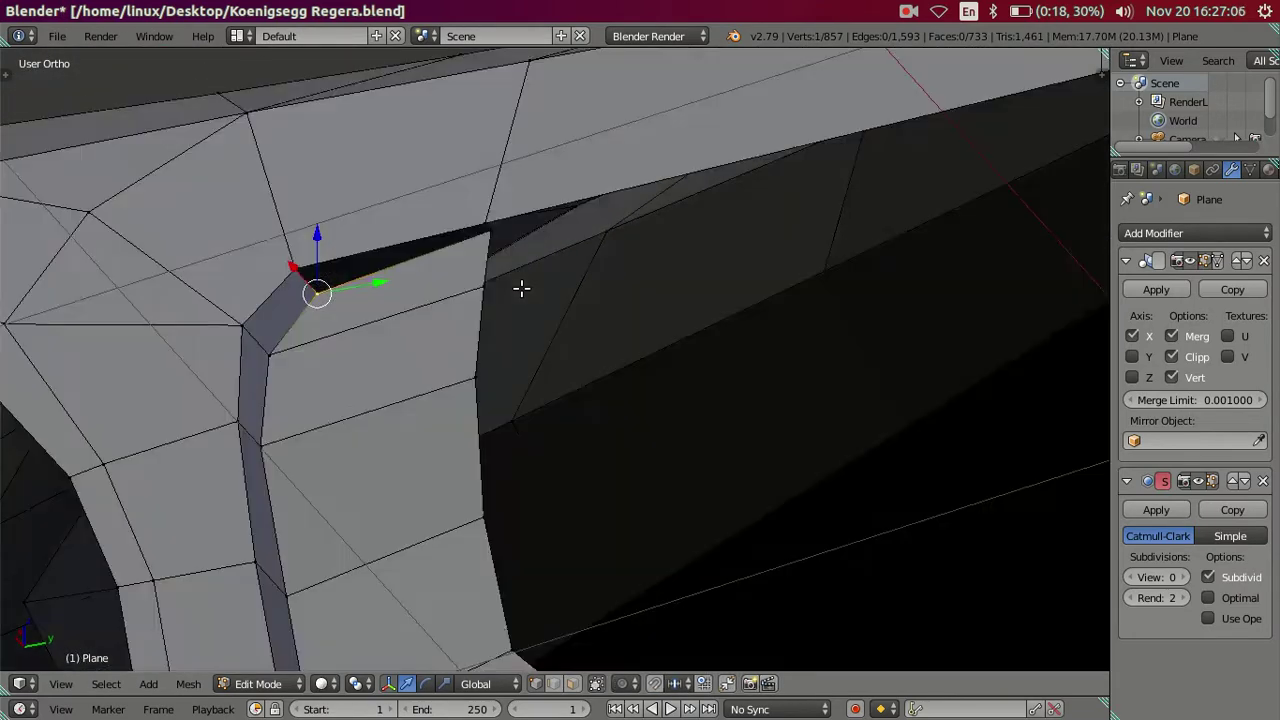
scroll(520, 286, up, 1)
In face select mode, flip the normal of the dark inward-facing face, then deselect
click(571, 684)
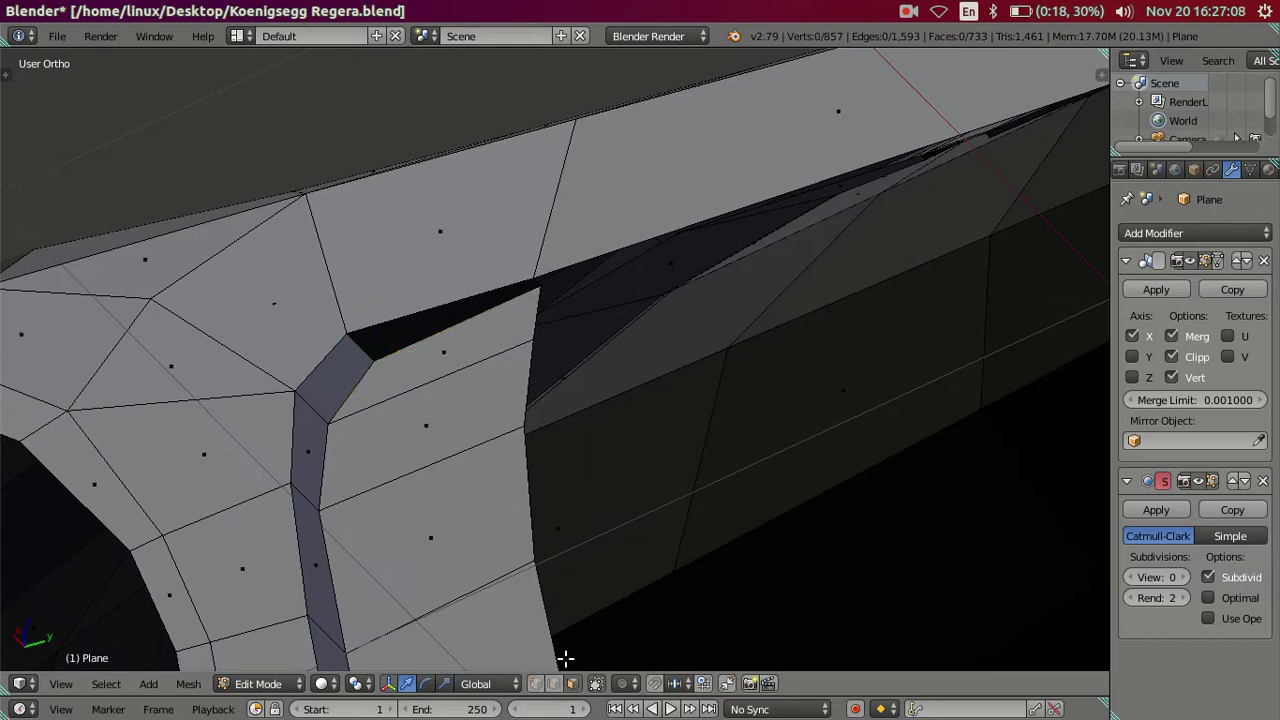
right_click(441, 315)
key(ctrl+f)
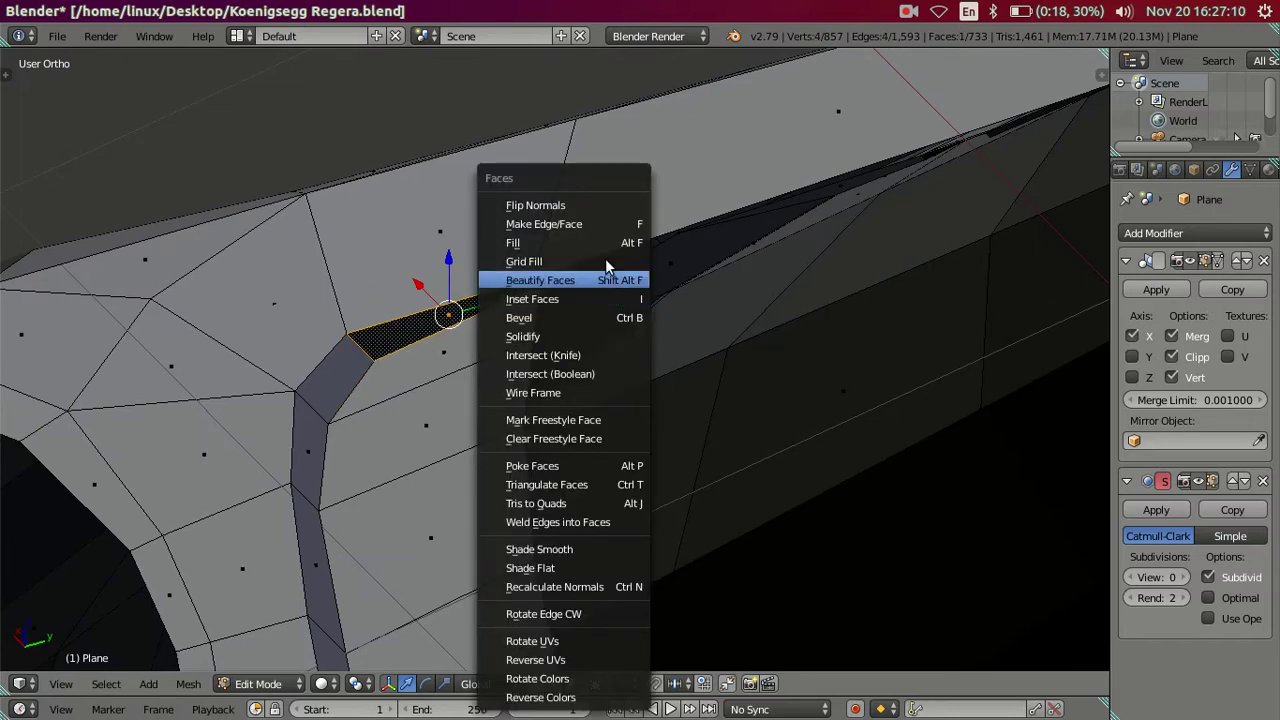
click(597, 210)
key(a)
Orbit to check the flipped face and select a side-panel vertex near the wheel arch
middle_drag(516, 243, 473, 454)
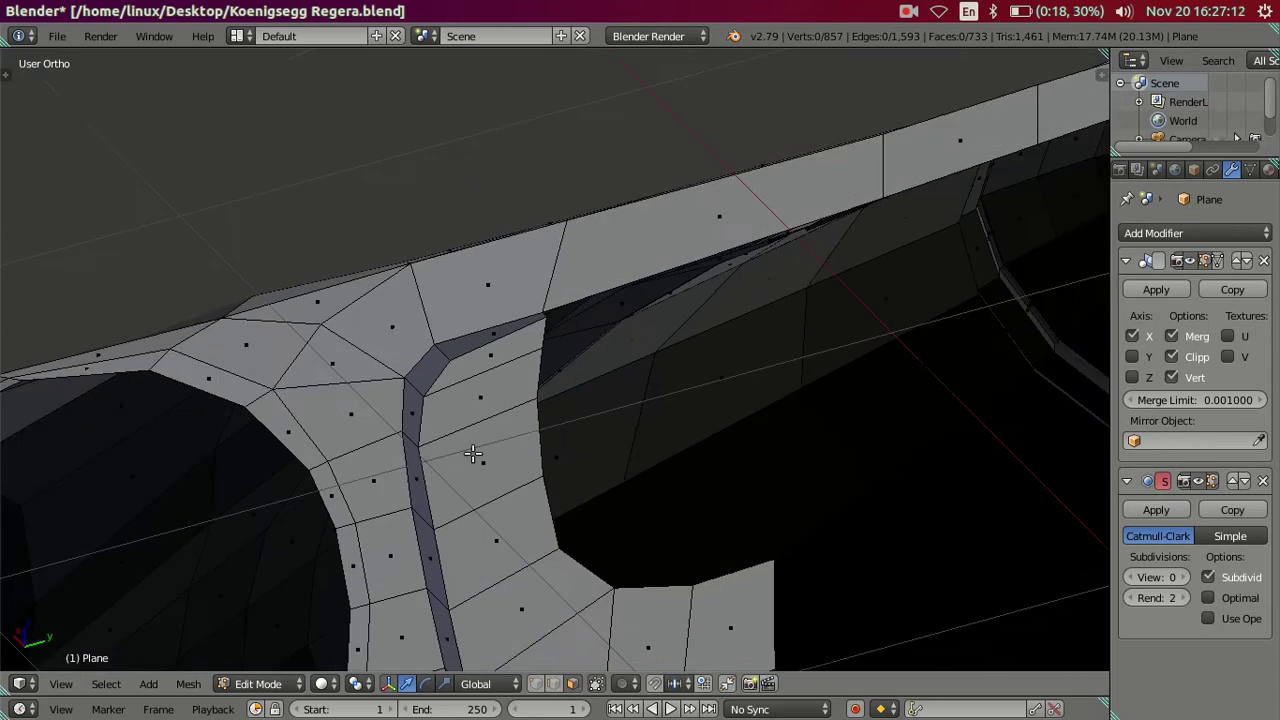
mouse_move(642, 375)
middle_down()
mouse_move(517, 340)
mouse_move(669, 334)
mouse_move(371, 437)
mouse_move(429, 266)
middle_up()
right_click(432, 263)
scroll(432, 263, down, 3)
scroll(460, 271, down, 2)
In side view, select the long horizontal edge loop along the car's upper side
scroll(629, 346, down, 1)
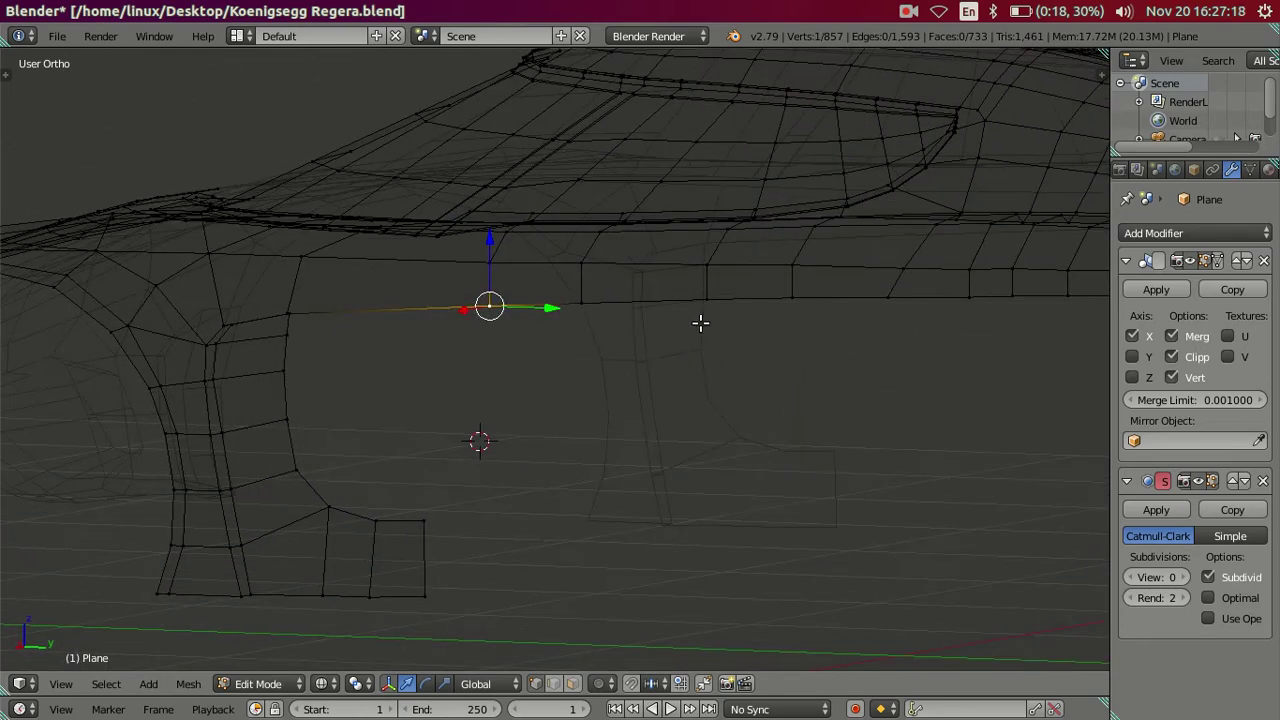
scroll(700, 320, down, 1)
key(KP_3)
shift+middle_drag(766, 343, 598, 366)
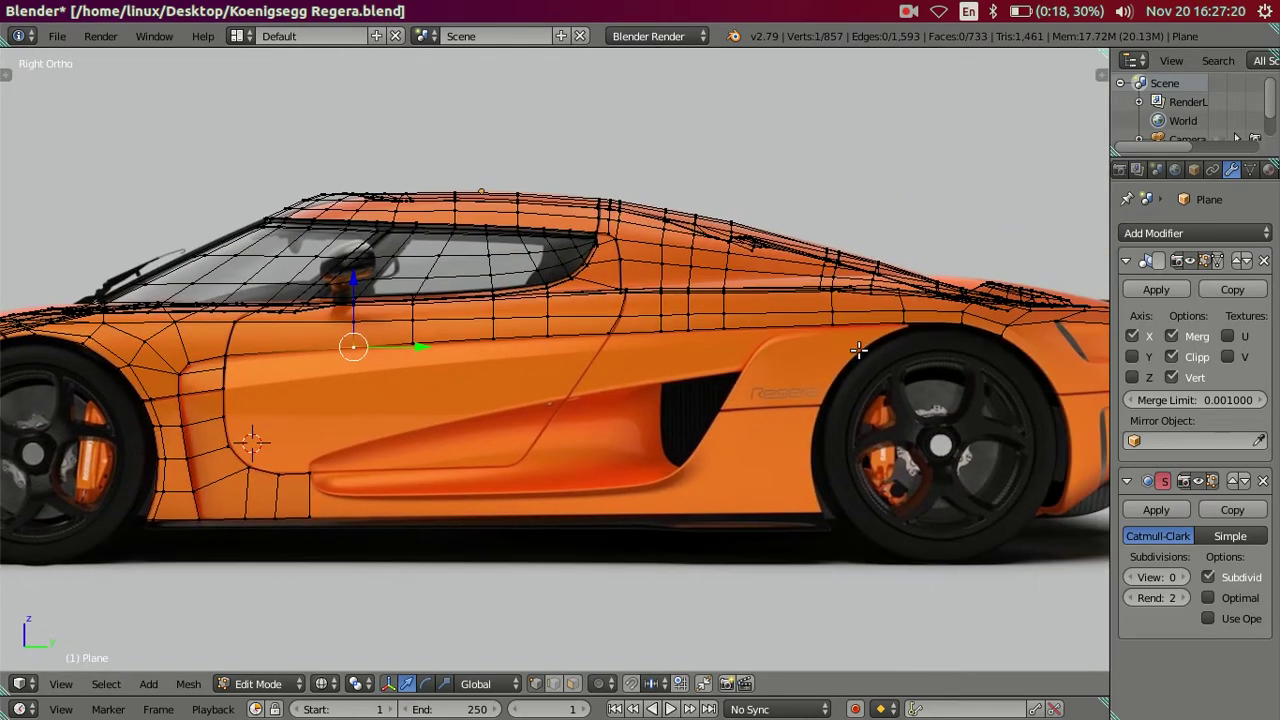
shift+middle_drag(859, 350, 672, 347)
scroll(744, 344, up, 2)
alt+right_click(831, 310)
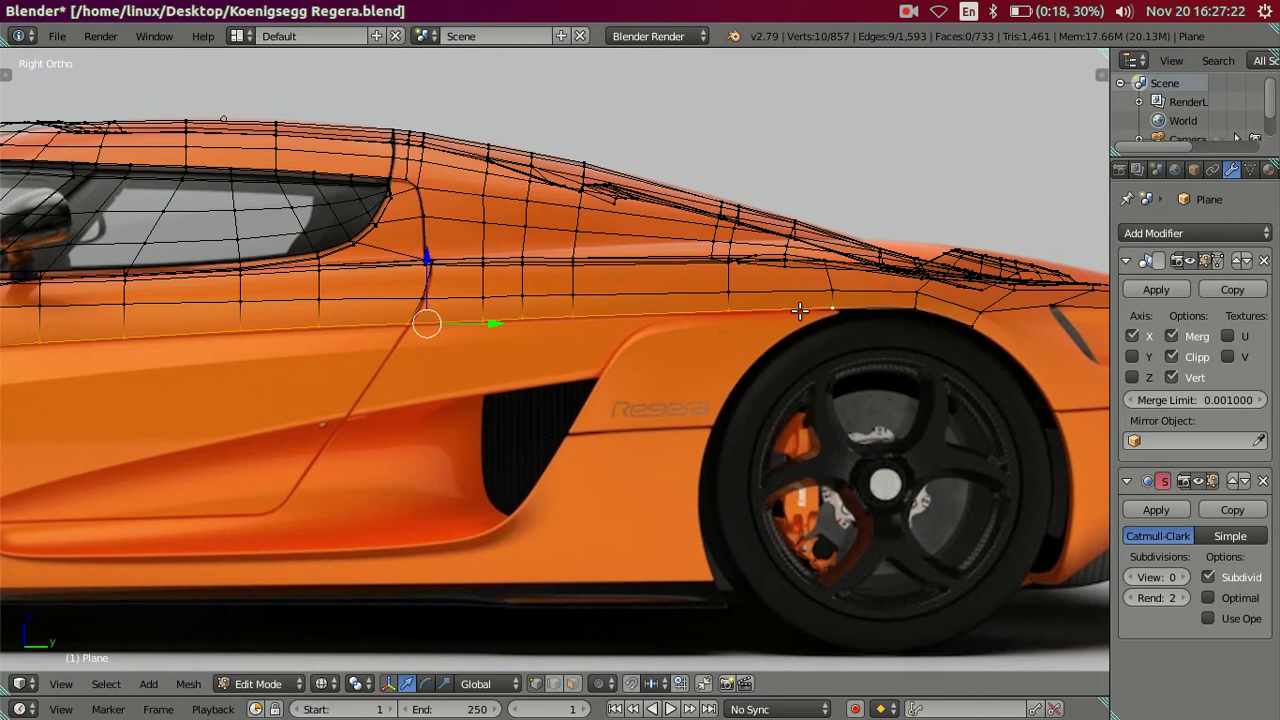
In solid shading, extrude the edge loop in place and push it inward along X
scroll(612, 326, down, 1)
mouse_move(608, 329)
shift+middle_down()
mouse_move(651, 331)
mouse_move(657, 360)
mouse_move(526, 349)
mouse_move(564, 374)
shift+middle_up()
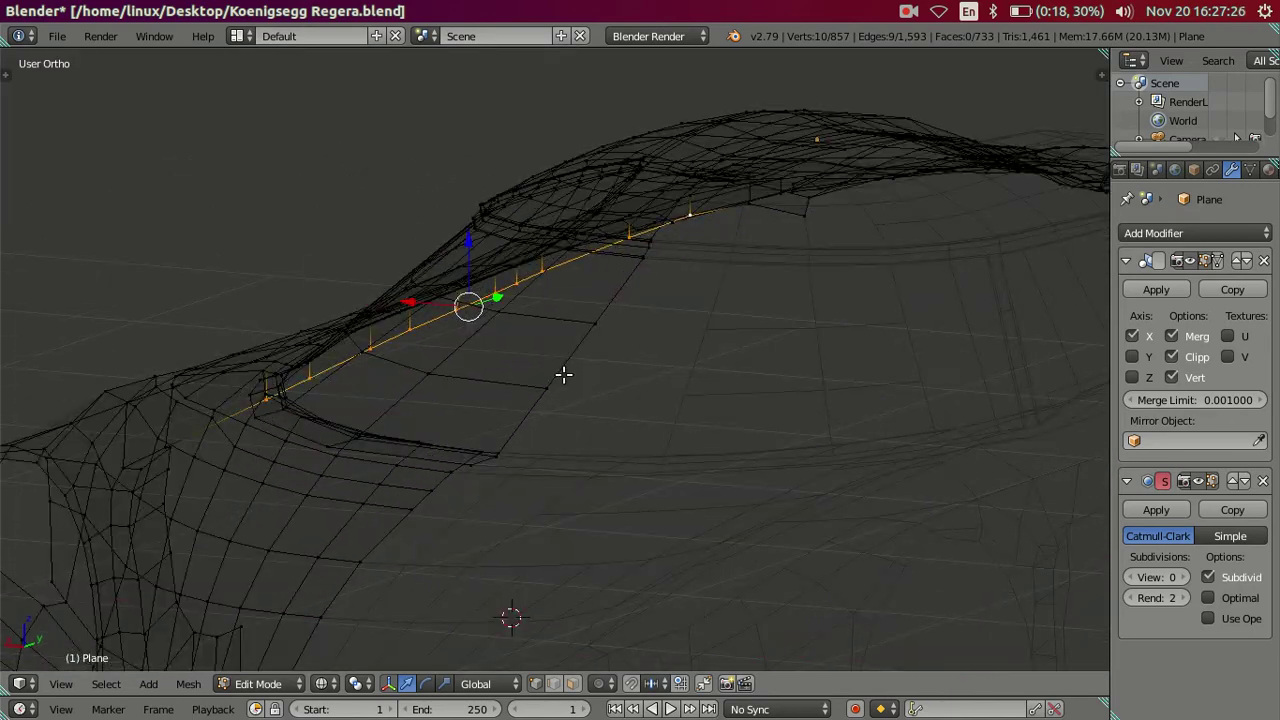
key(z)
mouse_move(472, 408)
middle_down()
mouse_move(456, 406)
mouse_move(471, 443)
mouse_move(420, 296)
middle_up()
key(e)
click(506, 423)
drag(412, 298, 416, 298)
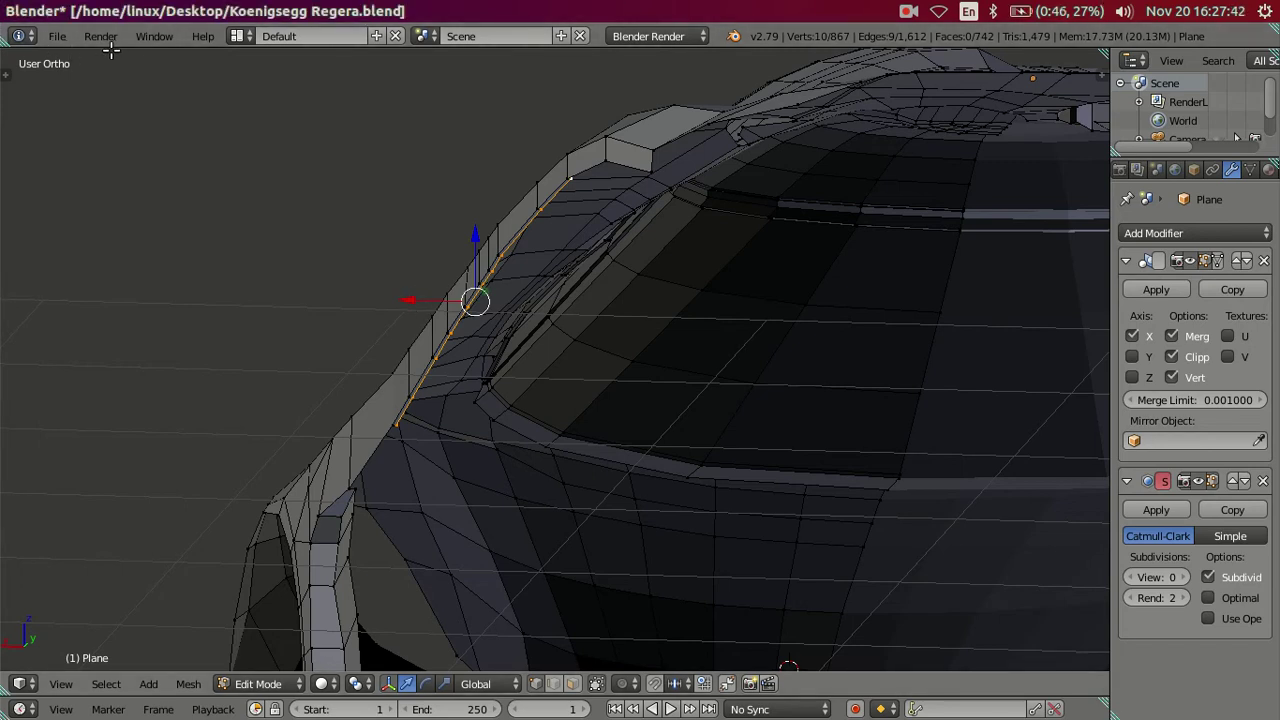
Toggle the Blender window to fullscreen and zoom in on the end of the new strip
click(160, 36)
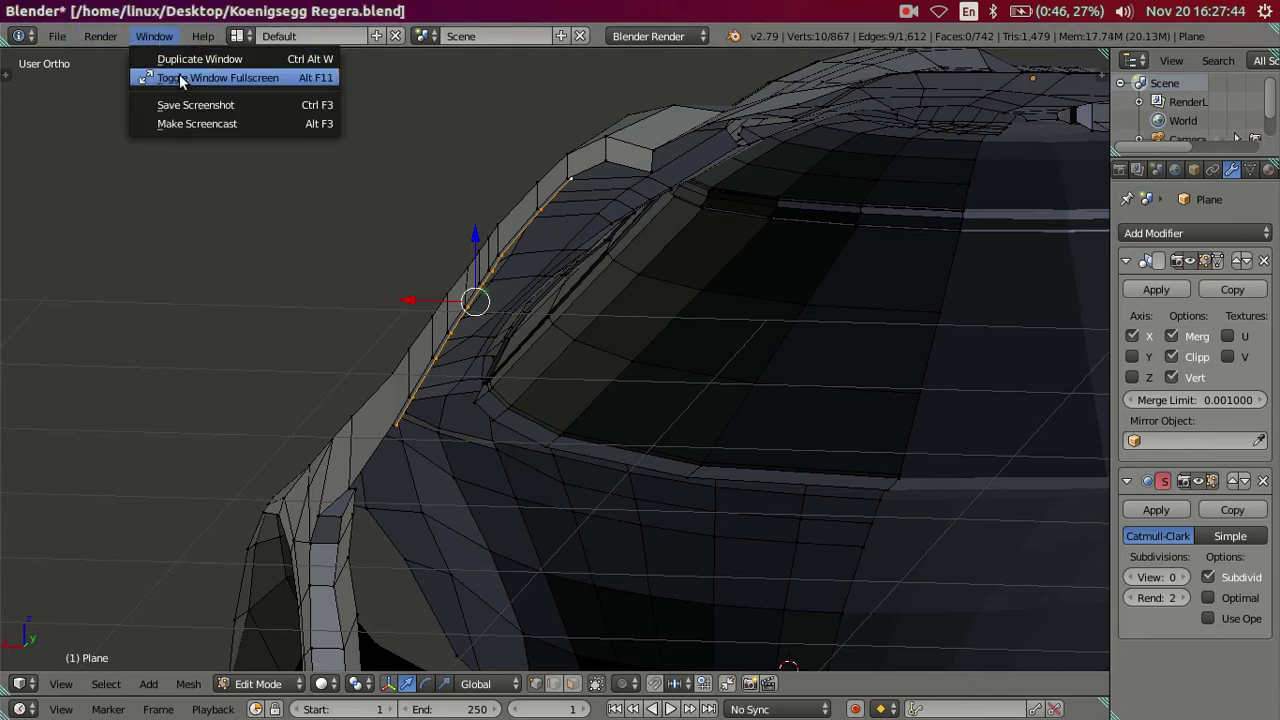
click(185, 81)
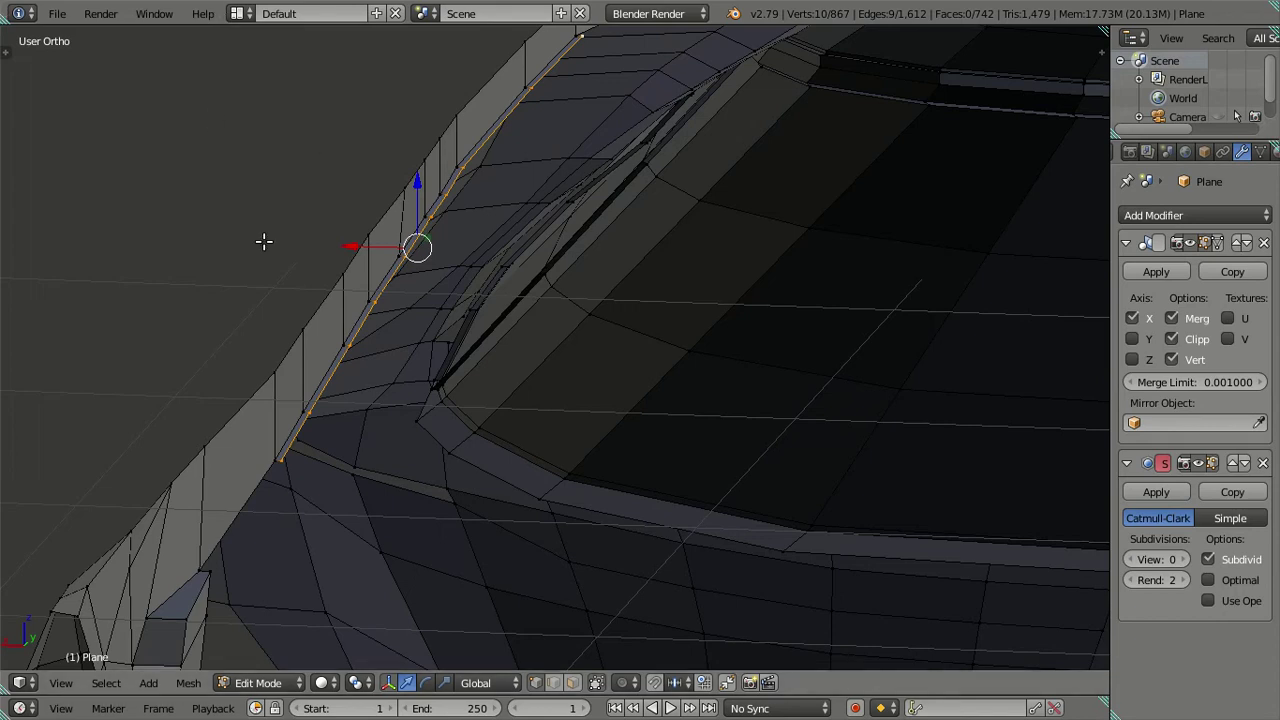
scroll(451, 263, up, 1)
scroll(531, 271, up, 1)
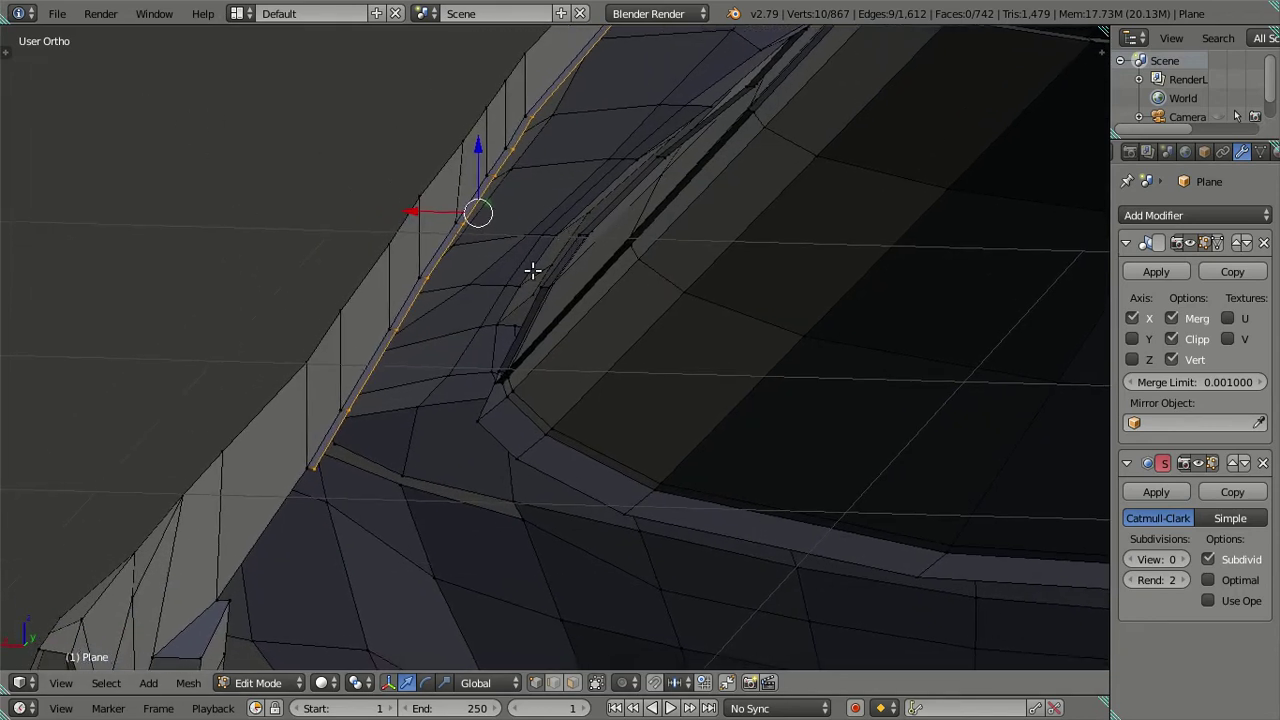
scroll(596, 237, up, 1)
scroll(415, 417, up, 1)
Select the vertex path across the gap at the strip's foot and fill it with a face
right_click(375, 433)
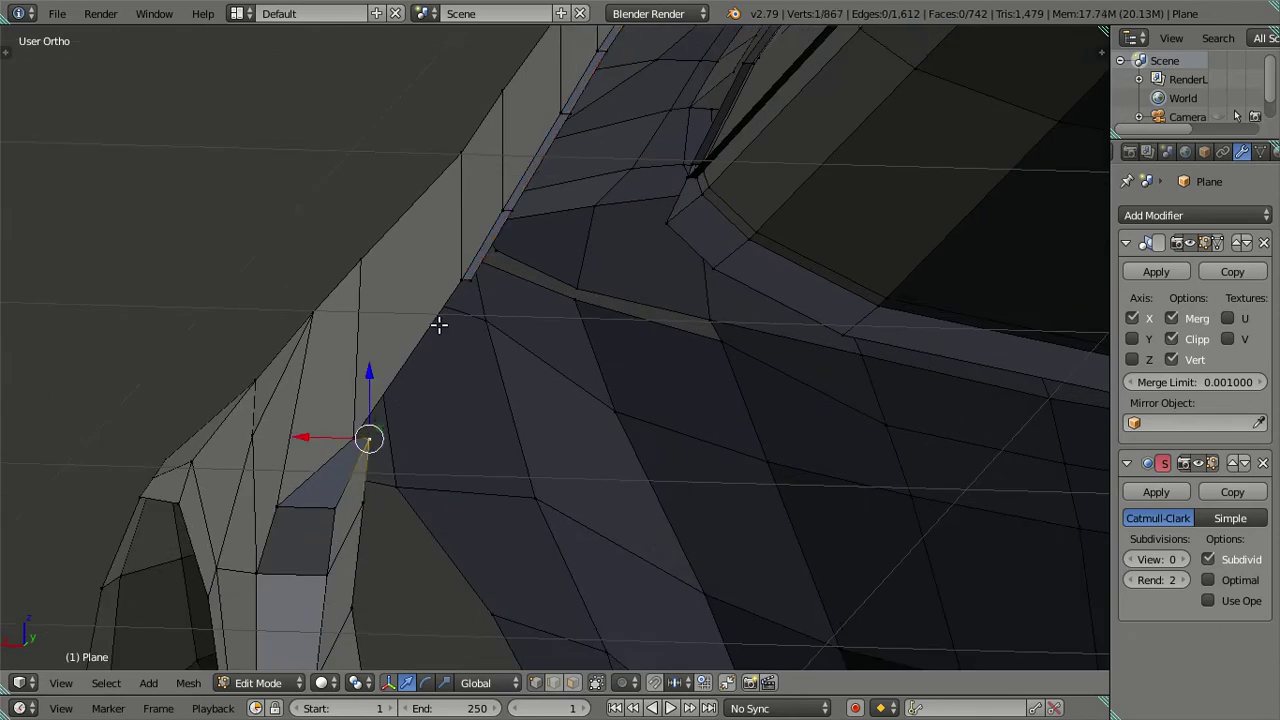
ctrl+right_click(465, 289)
key(f)
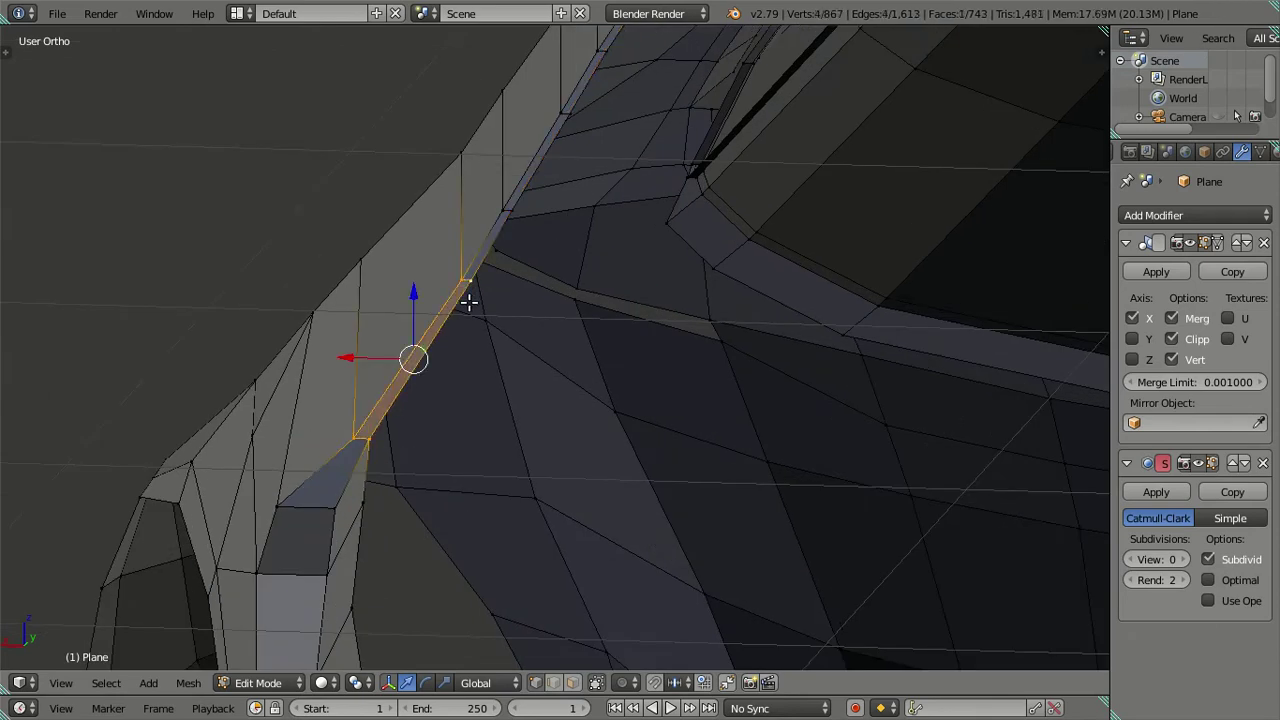
key(a)
scroll(443, 349, down, 3)
mouse_move(443, 349)
middle_down()
mouse_move(359, 408)
mouse_move(537, 360)
mouse_move(462, 366)
mouse_move(494, 329)
mouse_move(563, 383)
mouse_move(651, 337)
mouse_move(664, 293)
mouse_move(609, 300)
mouse_move(563, 369)
mouse_move(511, 374)
mouse_move(503, 337)
mouse_move(430, 386)
middle_up()
scroll(543, 360, up, 2)
Select the roof-and-window edge loop and, in side view, deselect the vertices along the lower door curve
scroll(551, 346, up, 2)
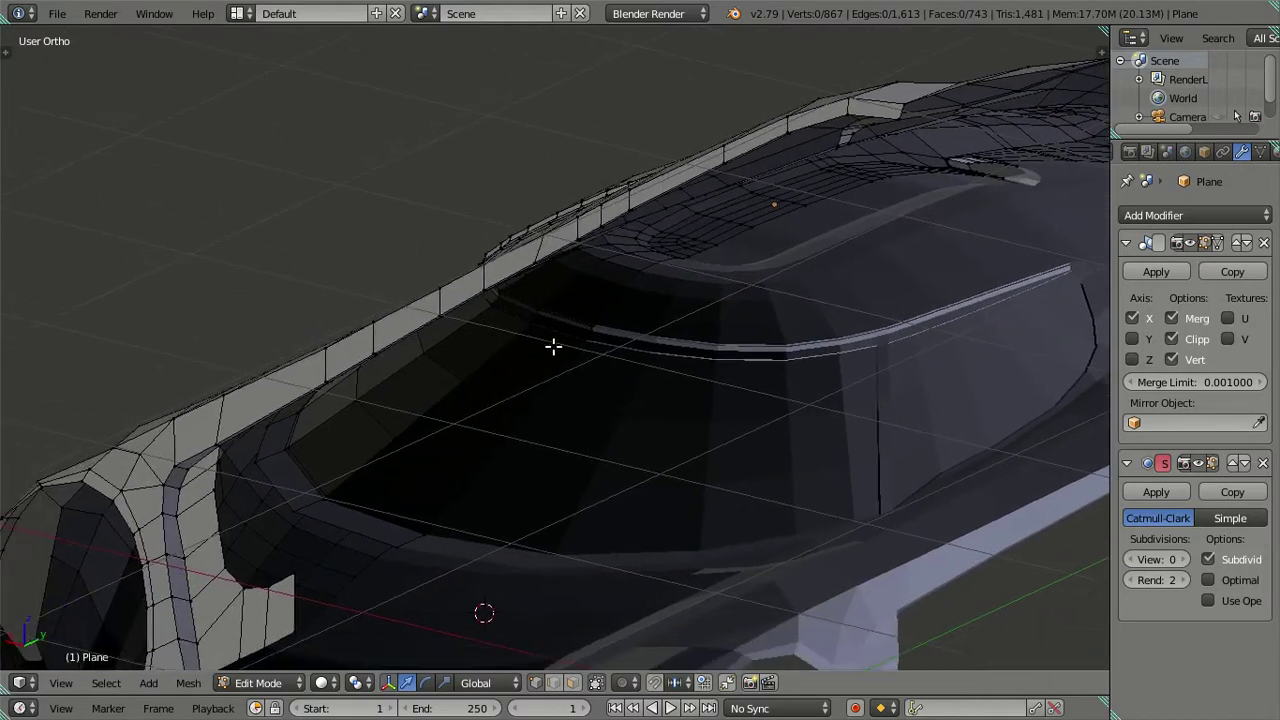
scroll(449, 380, up, 1)
scroll(334, 403, up, 1)
scroll(330, 399, up, 1)
scroll(328, 401, up, 1)
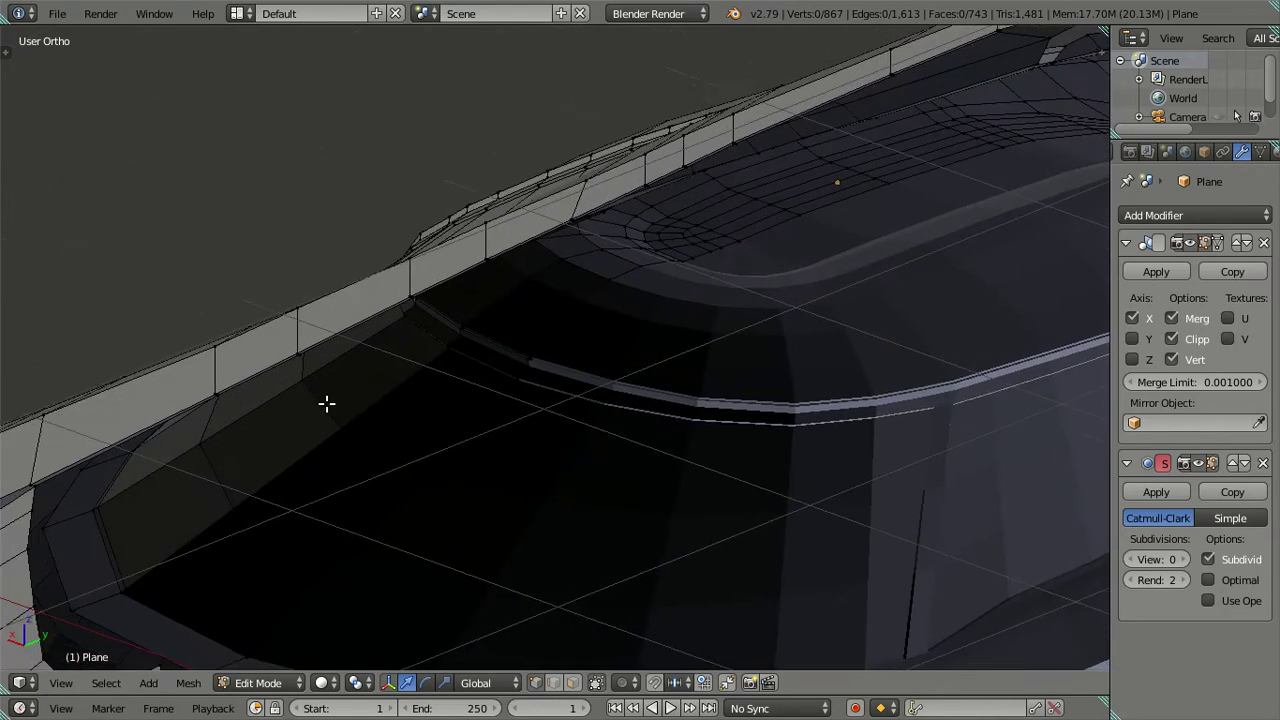
scroll(400, 440, up, 2)
scroll(380, 448, up, 1)
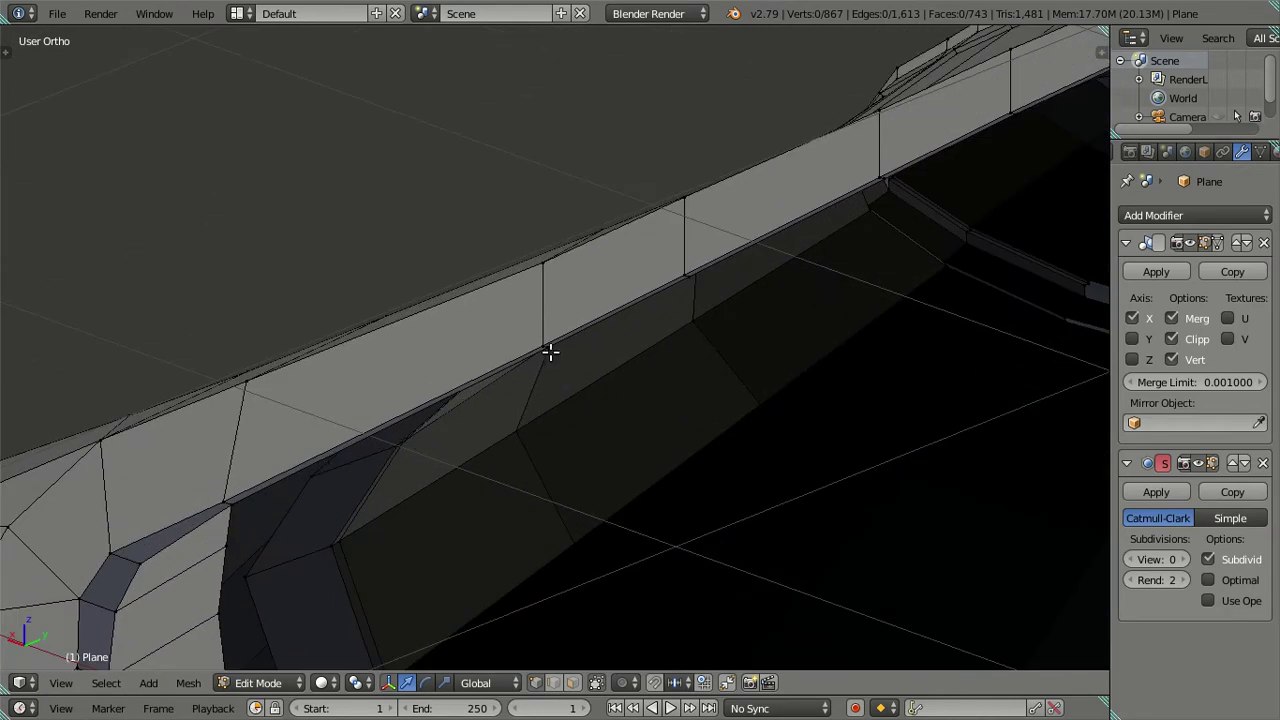
scroll(563, 358, up, 4)
scroll(557, 362, up, 3)
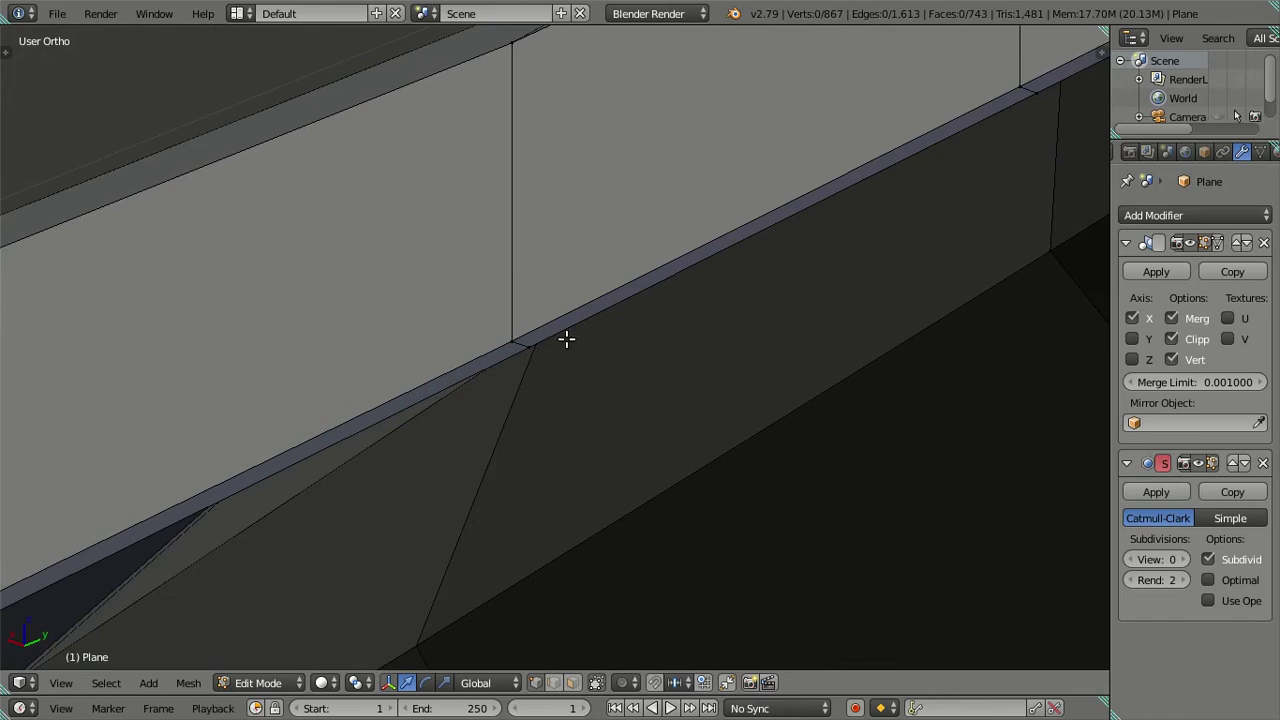
alt+right_click(566, 340)
scroll(551, 346, down, 2)
scroll(551, 350, down, 2)
scroll(553, 354, down, 1)
scroll(556, 358, down, 1)
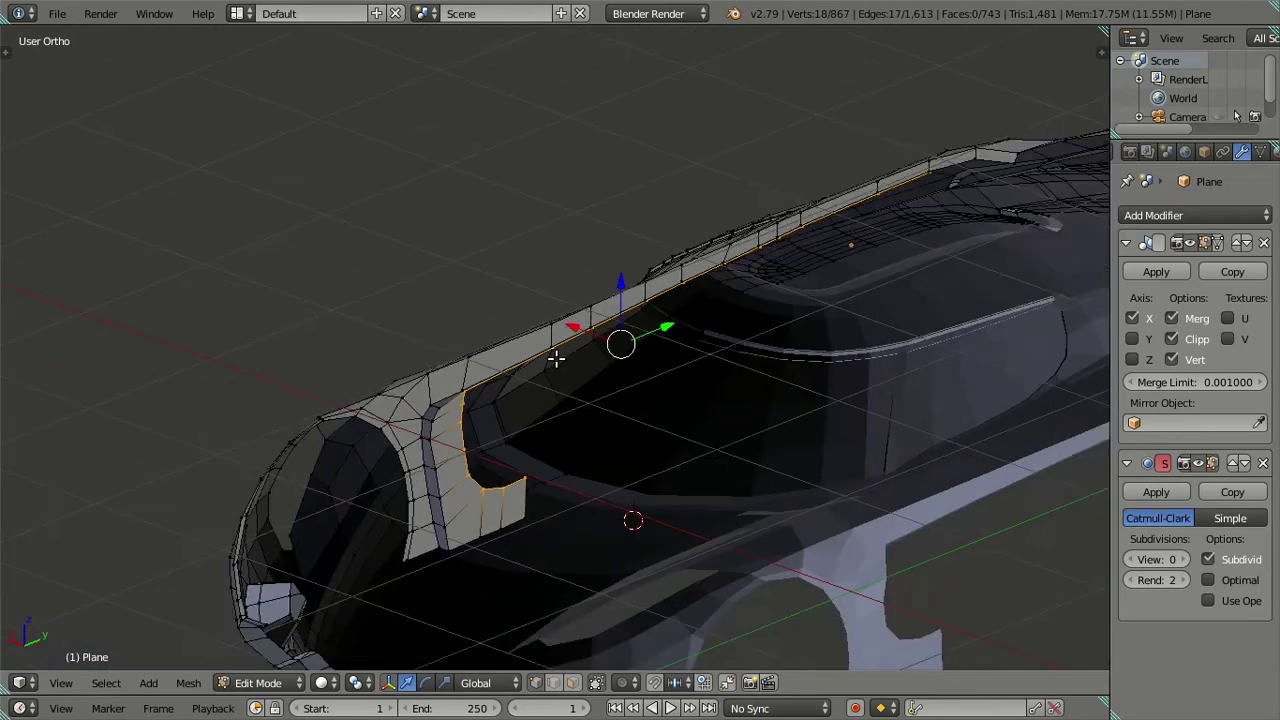
scroll(552, 352, up, 1)
key(KP_3)
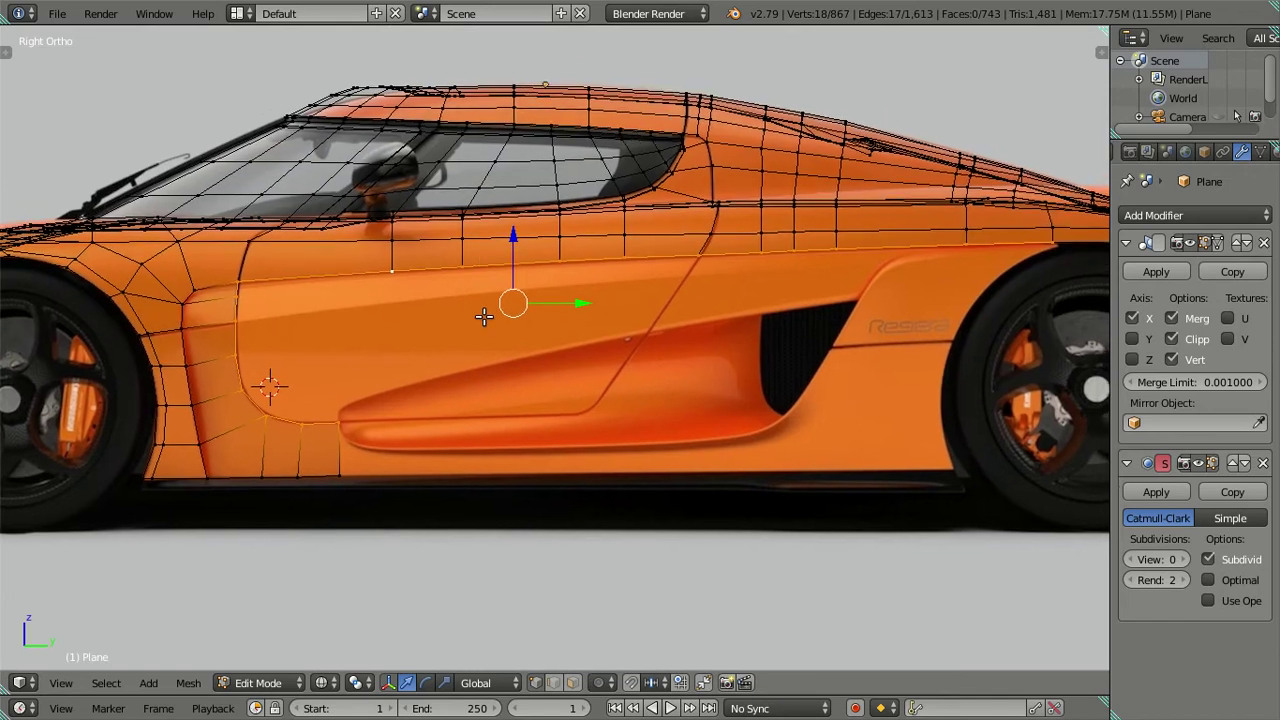
scroll(320, 323, up, 1)
key(c)
mouse_move(171, 257)
middle_down()
mouse_move(186, 423)
mouse_move(263, 454)
mouse_move(306, 443)
middle_up()
key(Escape)
shift+middle_drag(774, 374, 707, 395)
scroll(707, 395, up, 1)
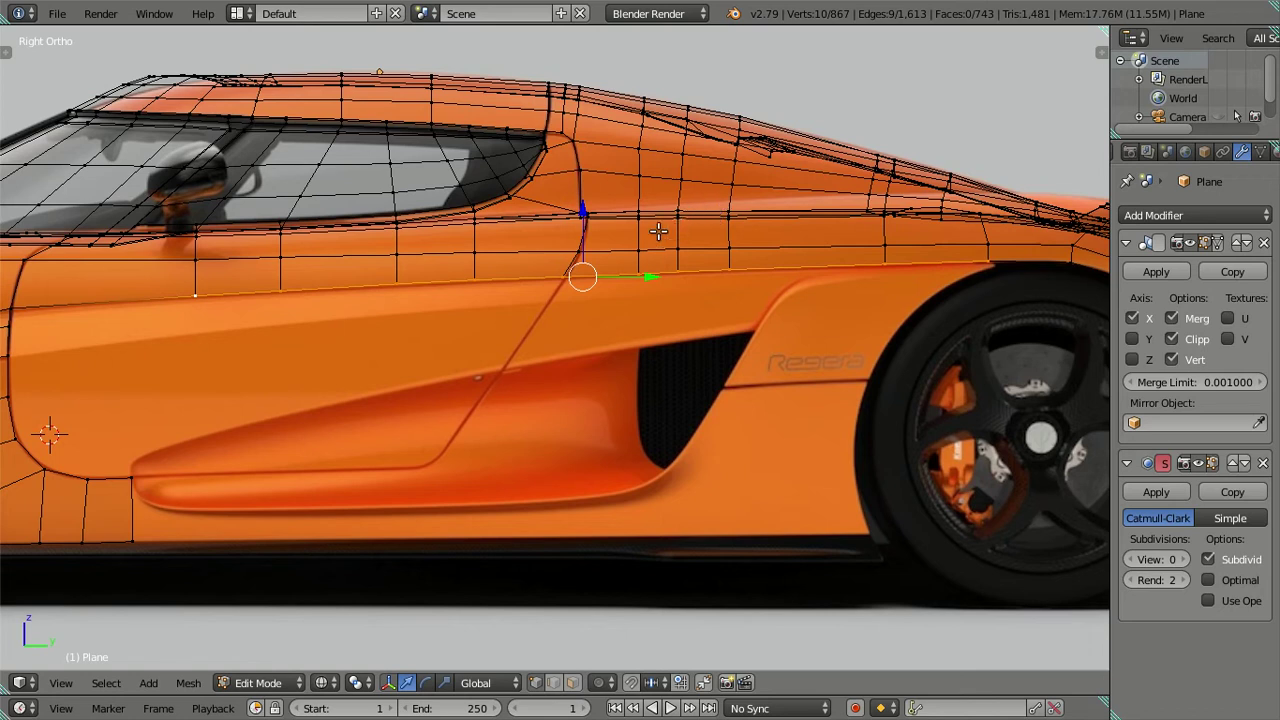
Extrude the selected edge and move the new edge straight down along Z
key(e)
key(Escape)
key(g)
key(z)
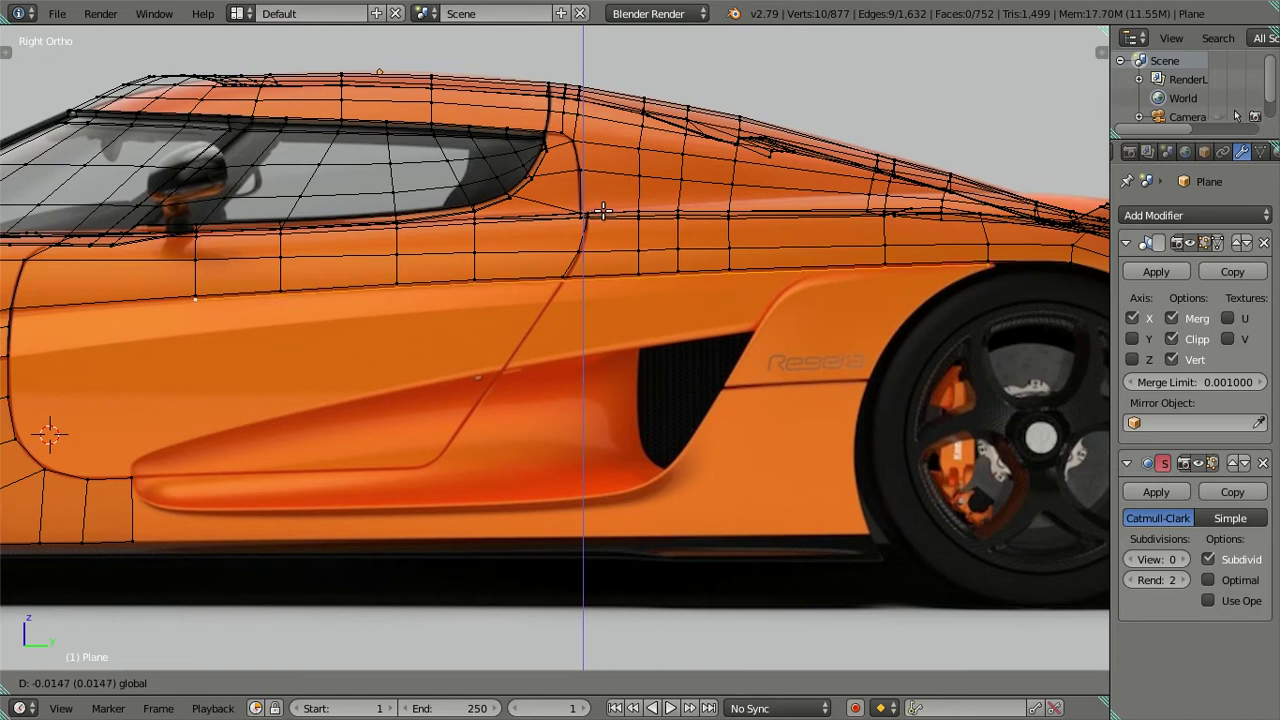
click(602, 211)
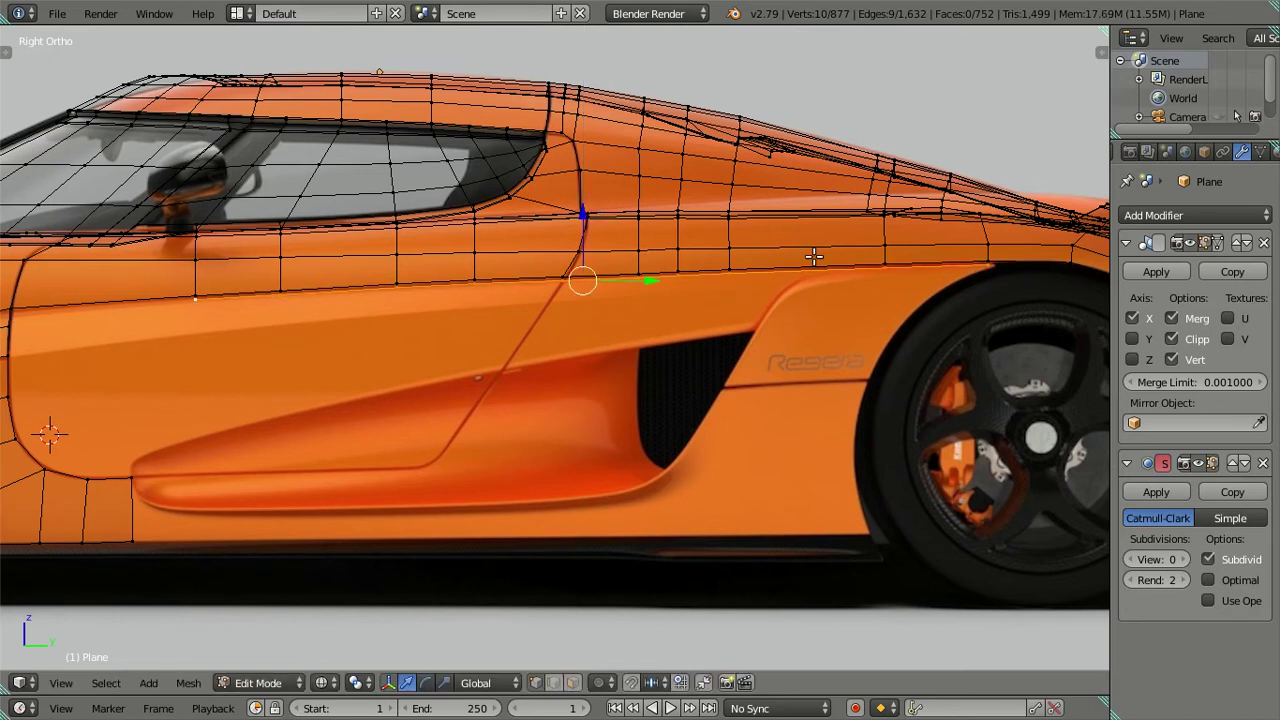
Drop the rightmost end vertices from the selection and lower the remaining edge along Z
key(c)
middle_click(985, 265)
key(Escape)
key(c)
middle_click(888, 252)
key(Escape)
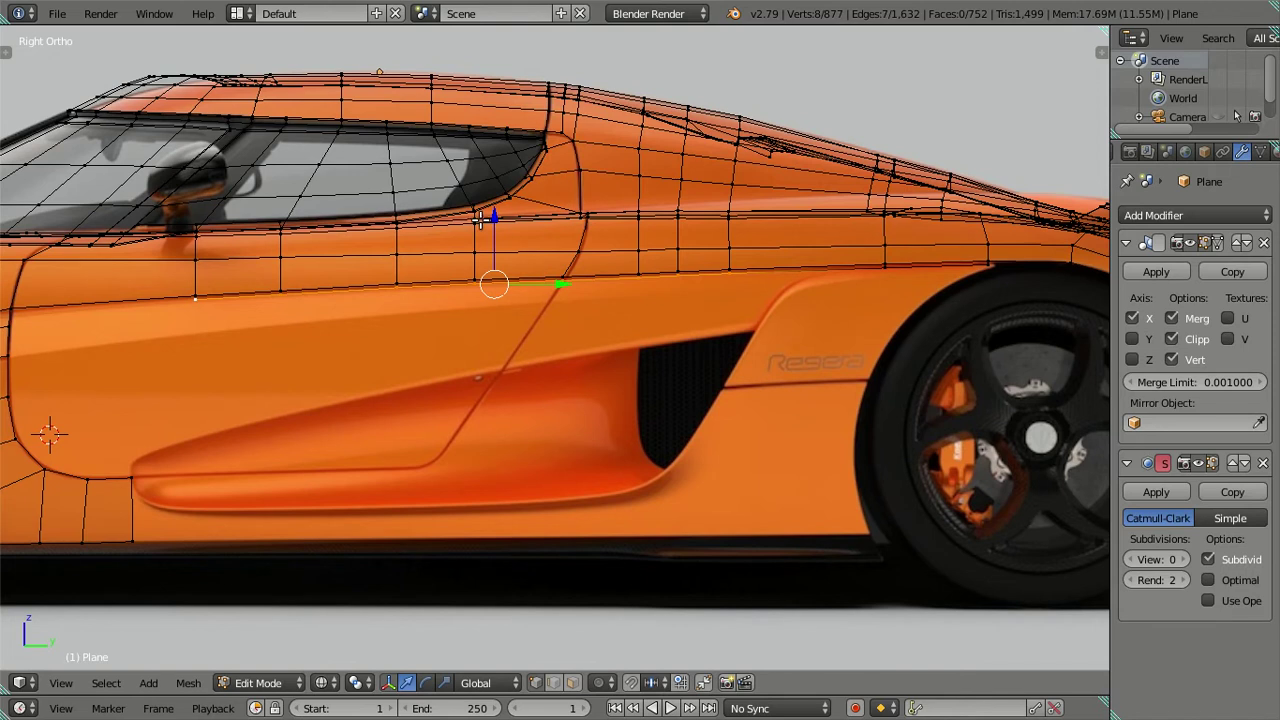
key(g)
click(497, 222)
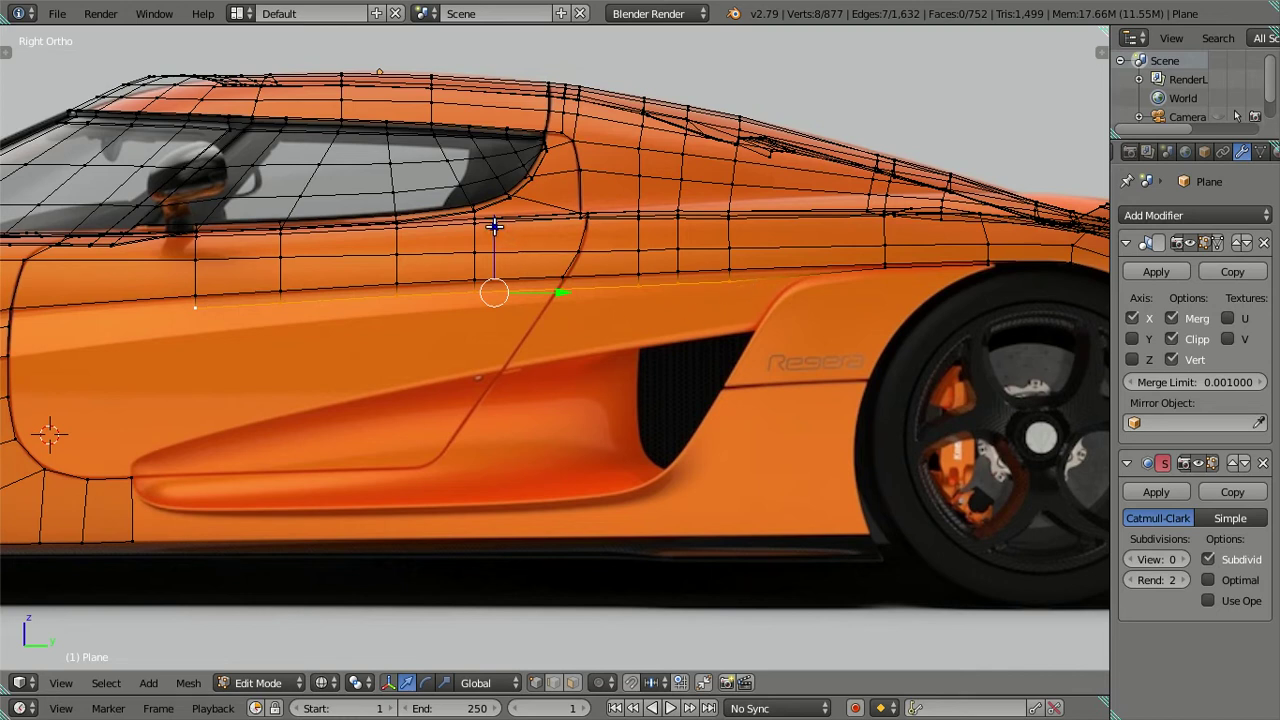
drag(494, 226, 502, 228)
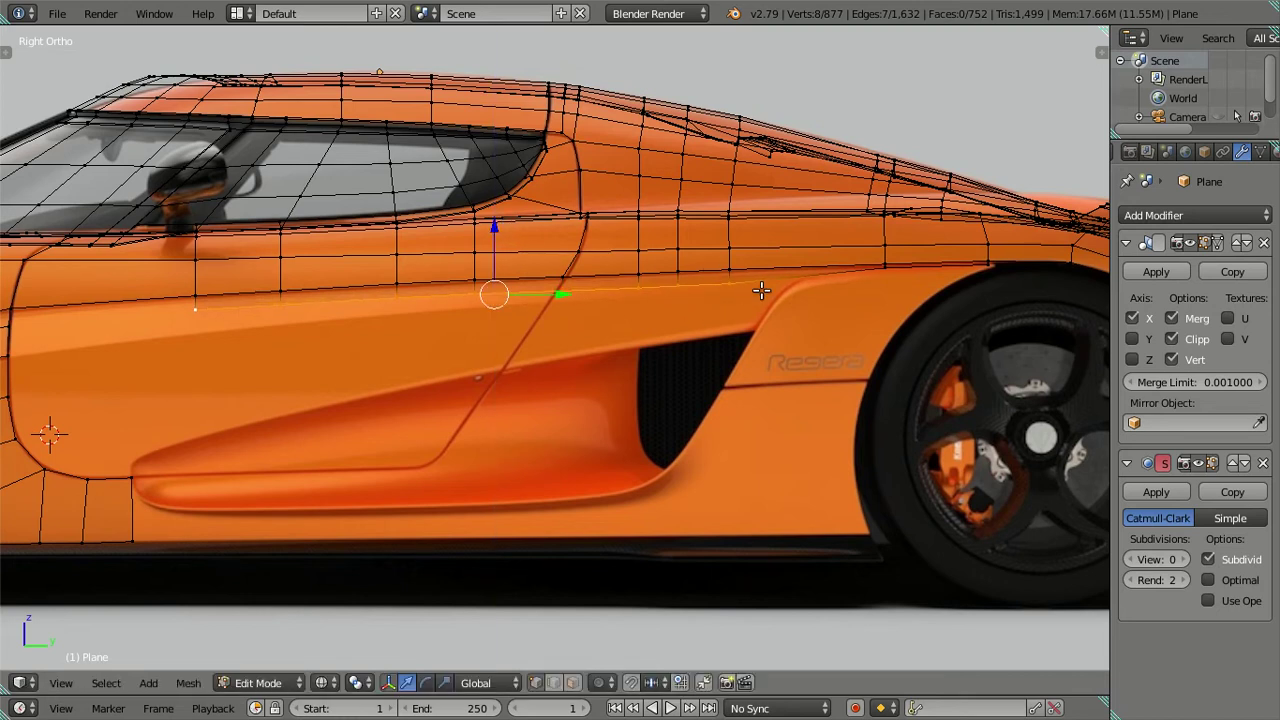
shift+right_click(755, 283)
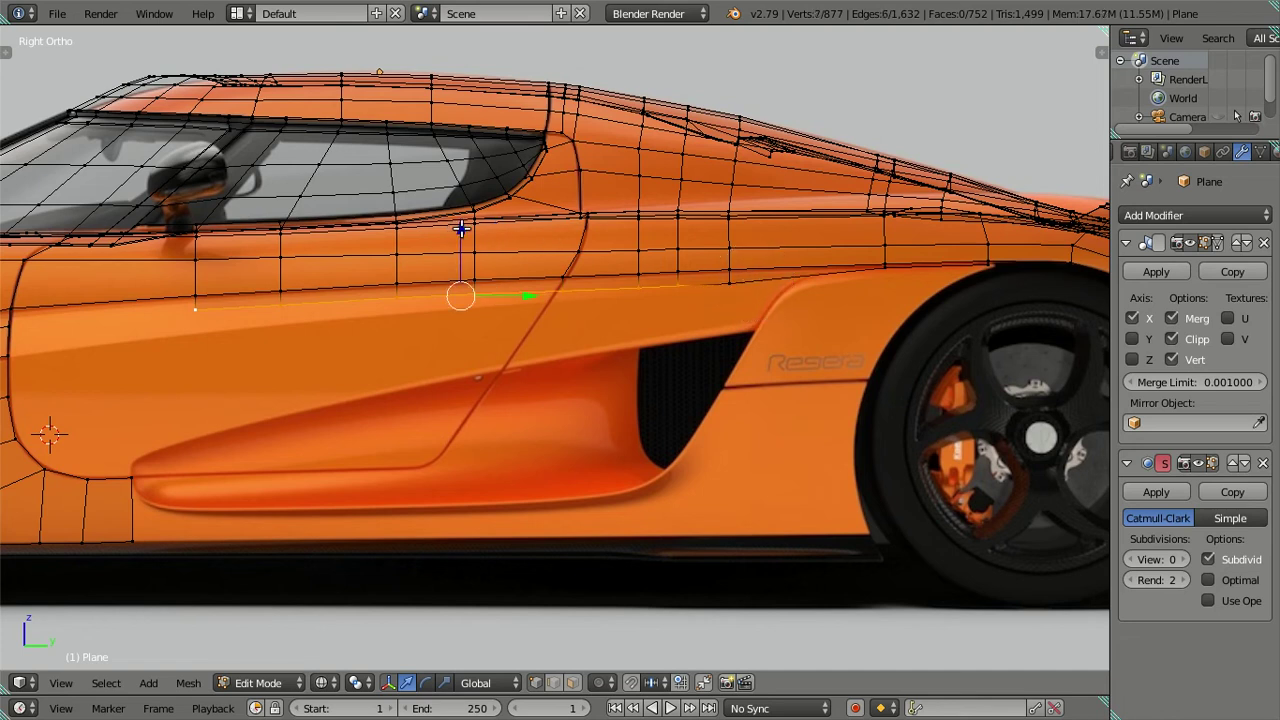
key(g)
key(z)
key(Return)
Deselect two more end vertices, lowering the shortened edge slightly along Z after each
key(c)
middle_drag(718, 300, 700, 291)
key(Escape)
scroll(443, 226, up, 2)
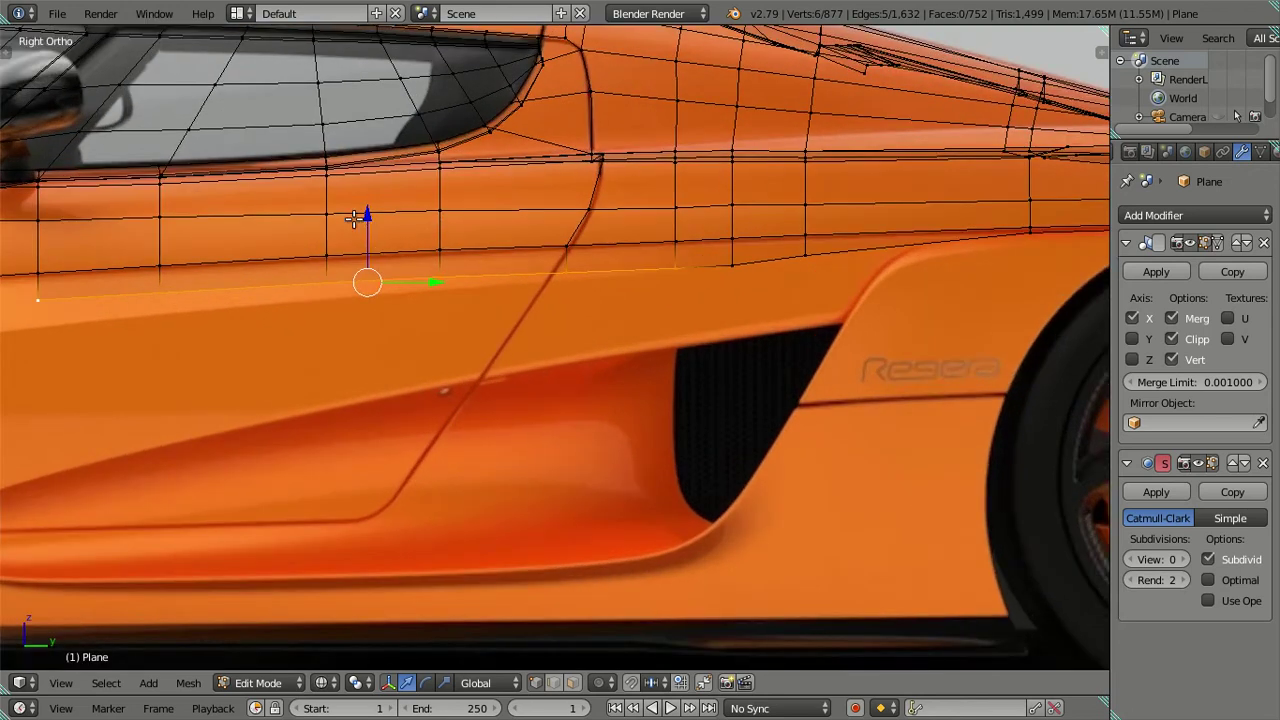
key(g)
key(z)
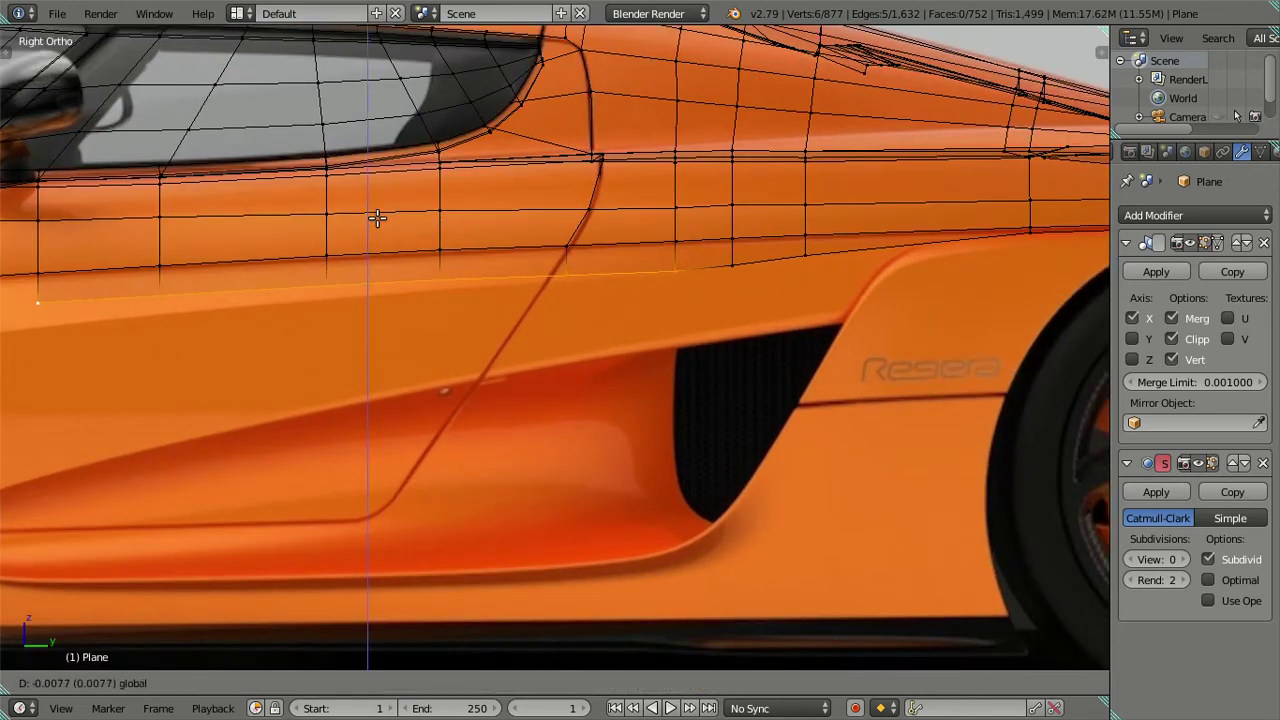
key(Return)
key(c)
middle_click(683, 263)
key(Escape)
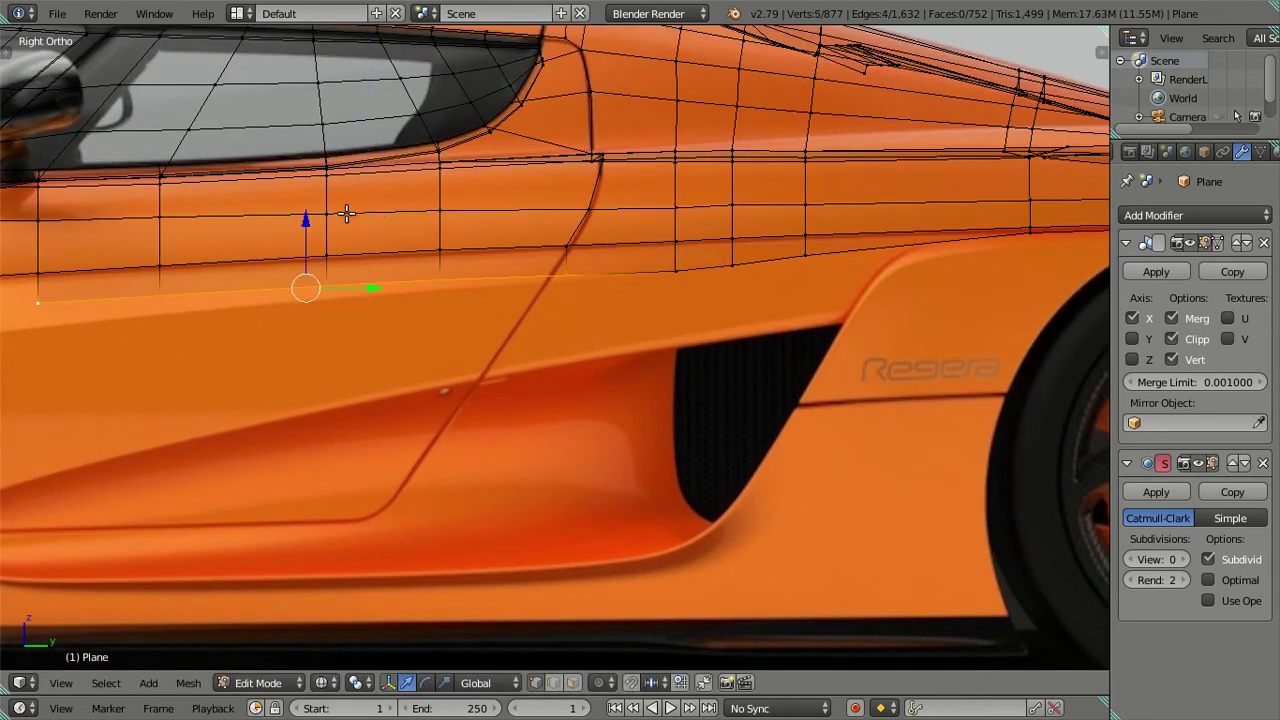
key(g)
key(z)
key(Return)
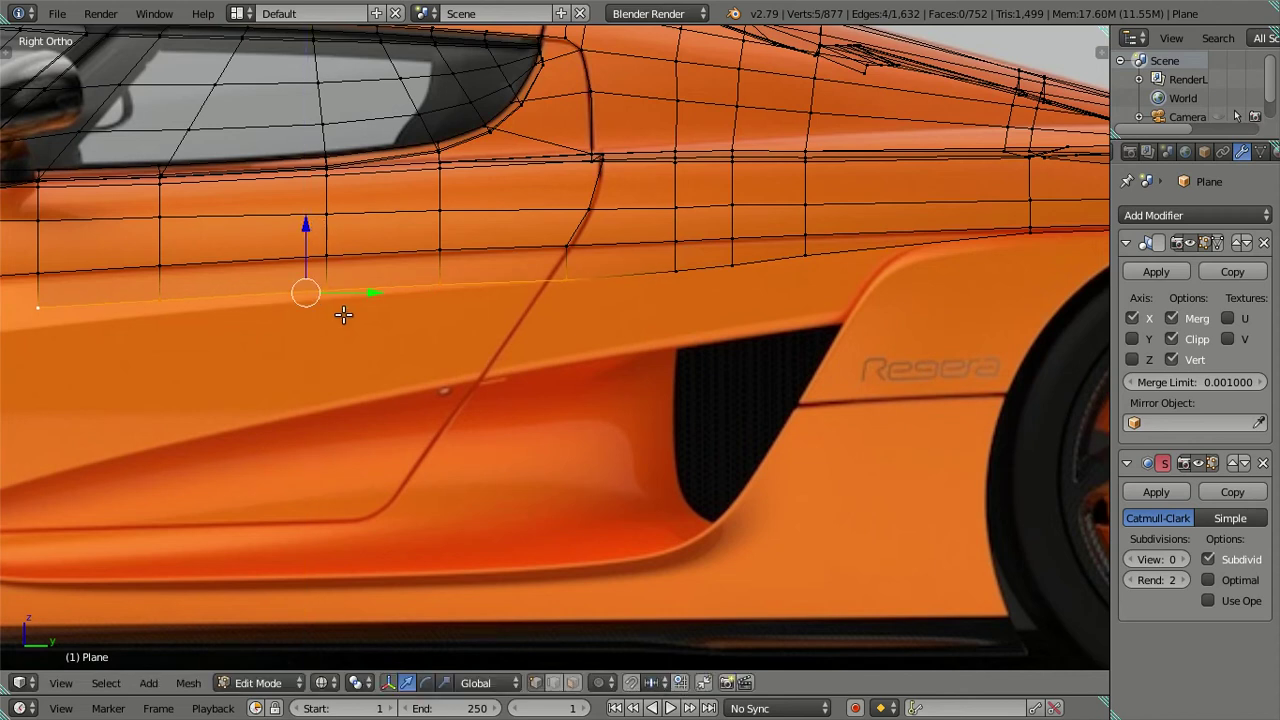
Trim the remaining end vertices one at a time and nudge the last vertex down to finish the taper
shift+middle_drag(467, 303, 609, 300)
key(x)
key(Escape)
key(c)
middle_click(723, 270)
key(Escape)
ctrl+scroll(389, 240, up, 4)
ctrl+scroll(440, 250, up, 1)
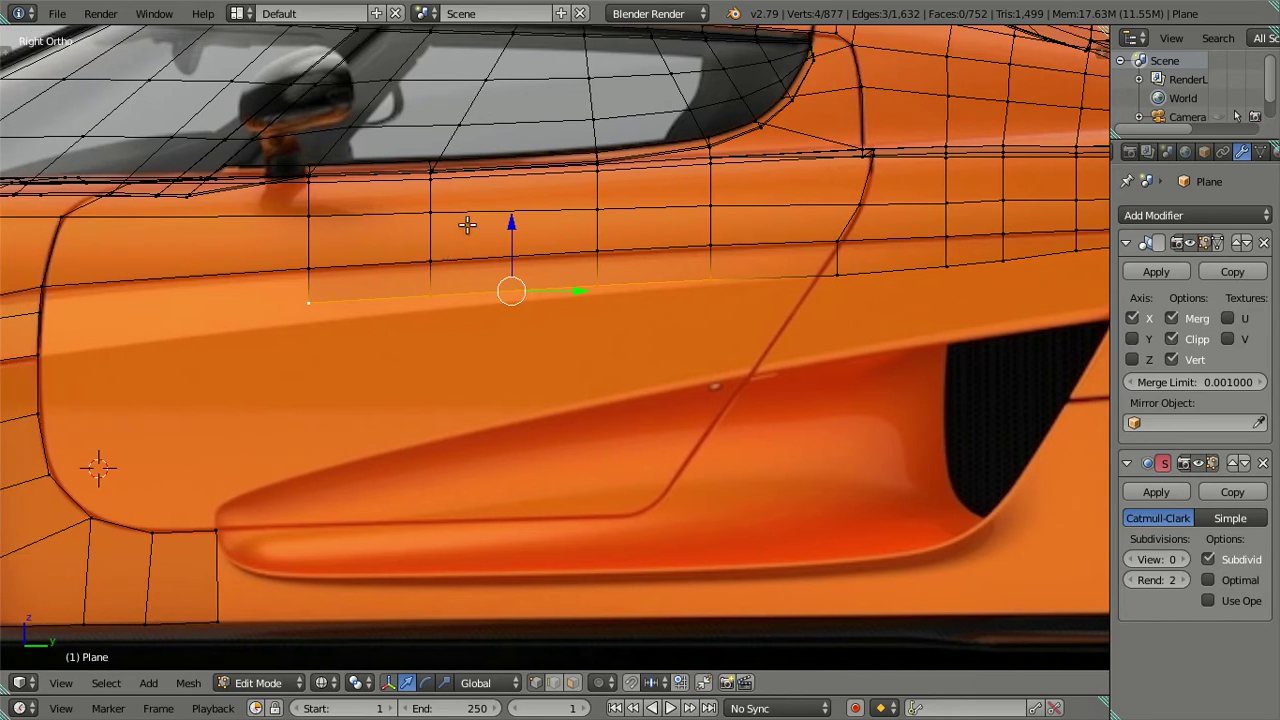
key(g)
key(z)
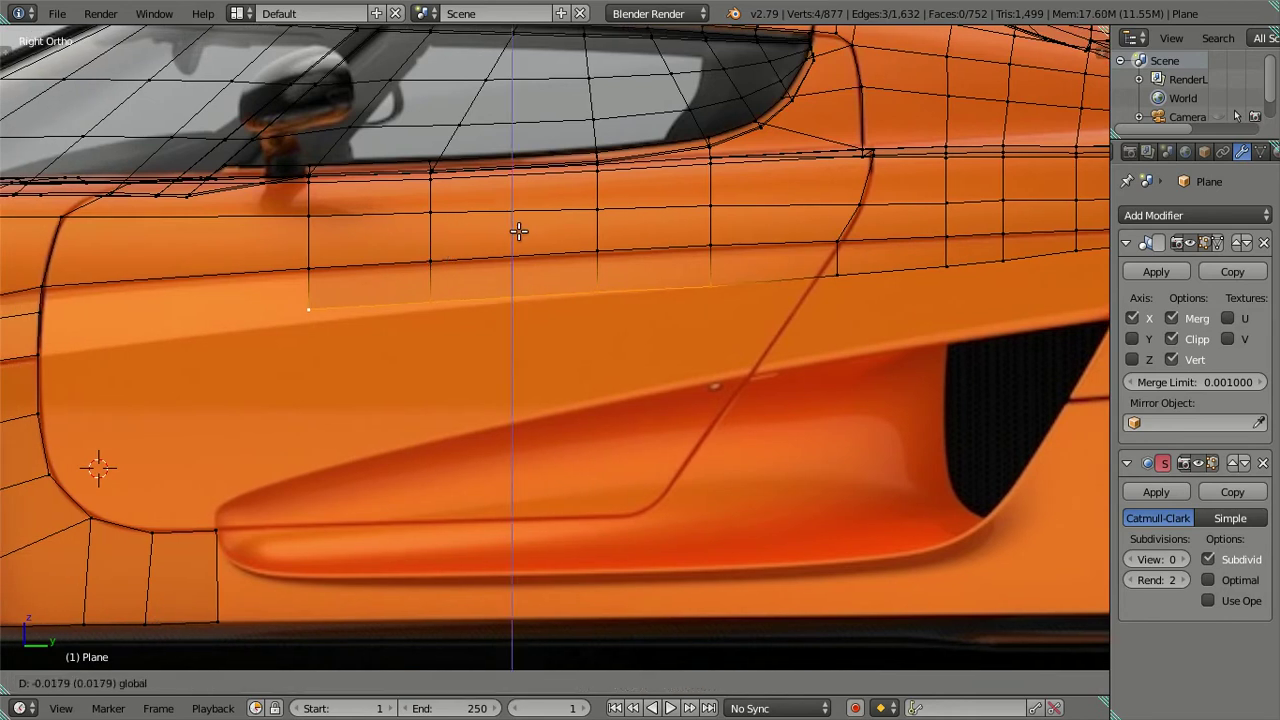
key(Return)
shift+right_click(712, 286)
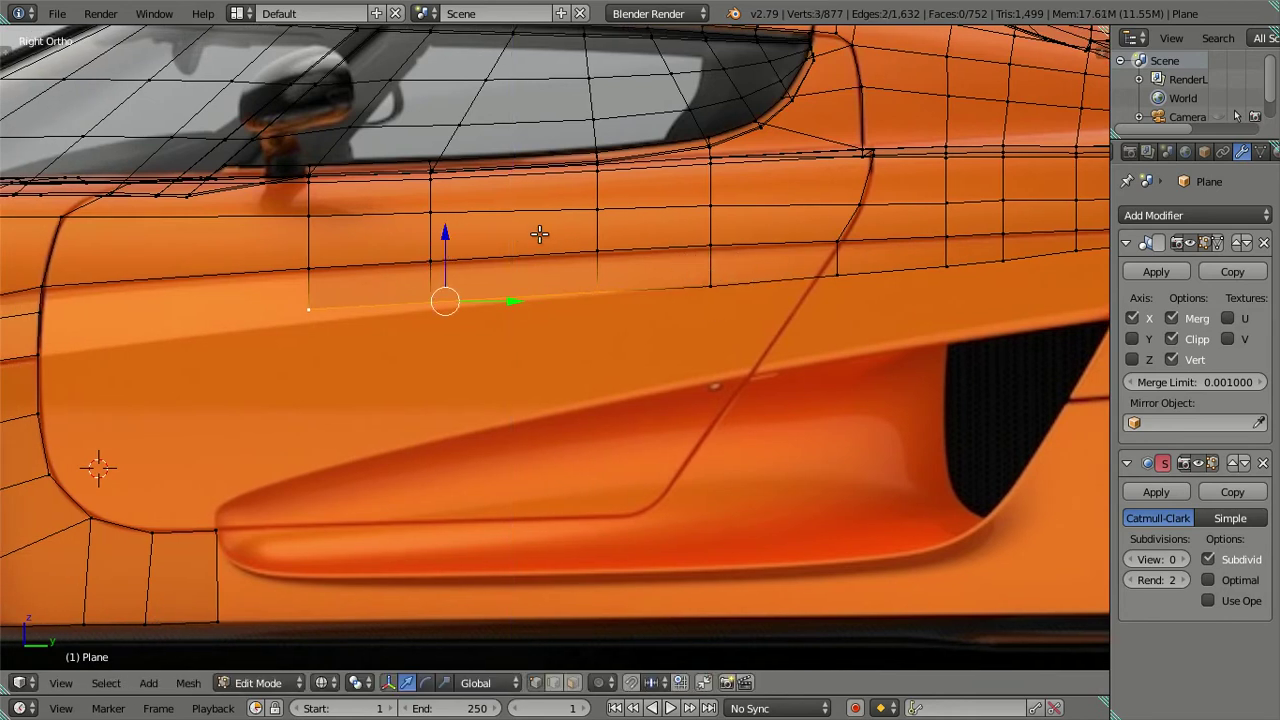
key(g)
key(z)
right_click(454, 234)
shift+right_click(607, 309)
key(g)
key(z)
right_click(371, 240)
shift+right_click(432, 312)
key(g)
key(z)
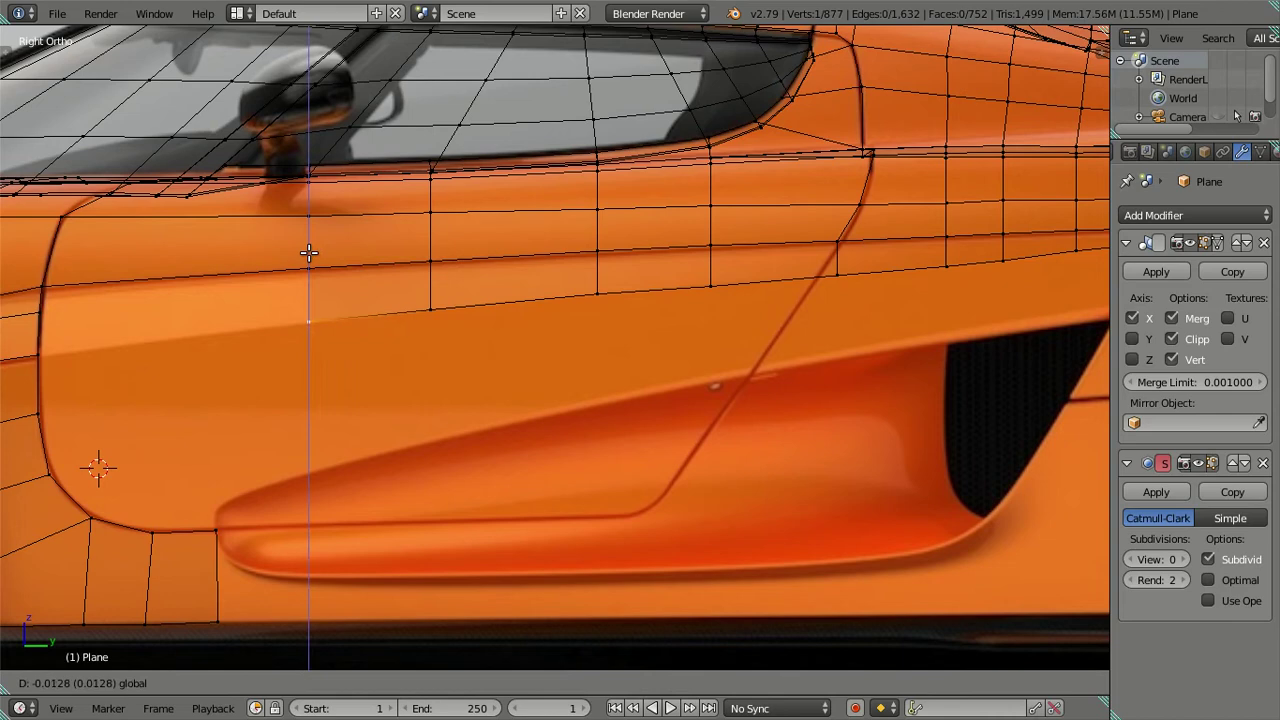
click(328, 293)
Select the vertices around the side-panel hole and fill it with a new face
mouse_move(344, 369)
middle_down()
mouse_move(291, 334)
mouse_move(251, 337)
mouse_move(380, 414)
mouse_move(360, 410)
middle_up()
right_click(363, 508)
ctrl+right_click(613, 400)
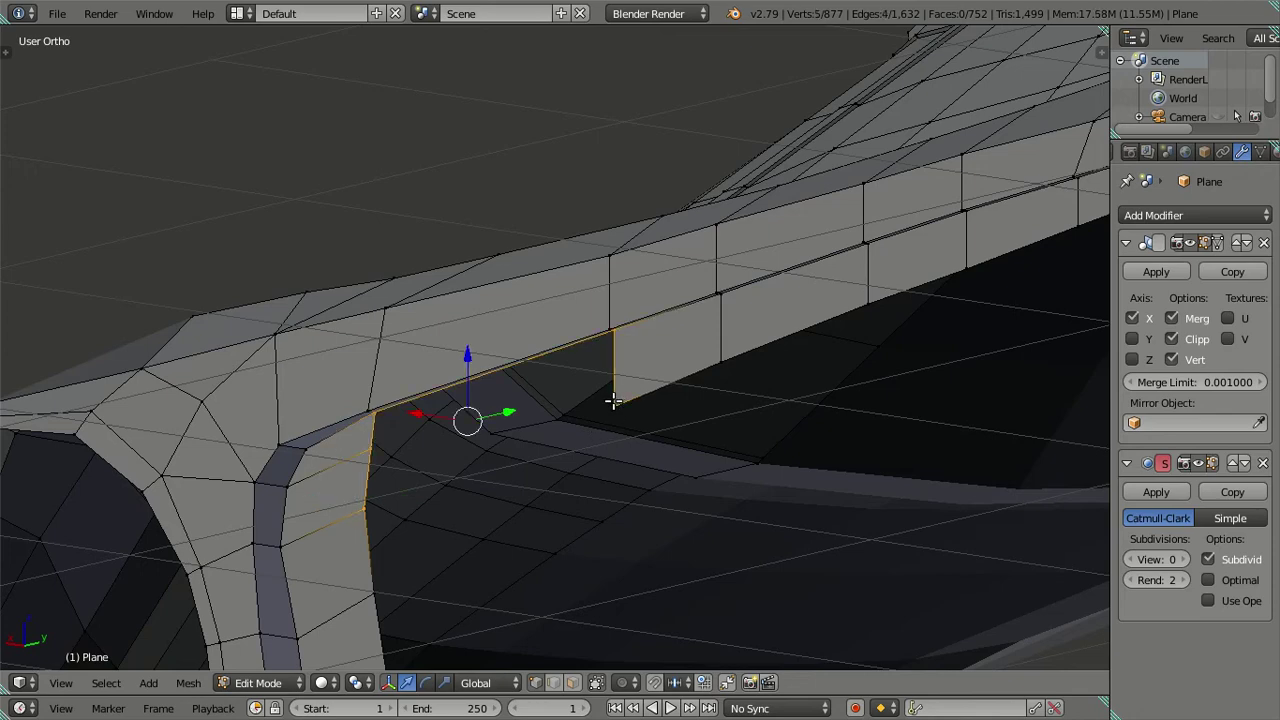
key(f)
key(a)
Return to the Right Ortho side view, framing the rear wheel and side intake
mouse_move(603, 403)
middle_down()
mouse_move(874, 420)
mouse_move(357, 382)
middle_up()
scroll(745, 409, down, 3)
scroll(554, 363, up, 2)
scroll(446, 363, up, 2)
scroll(551, 334, up, 2)
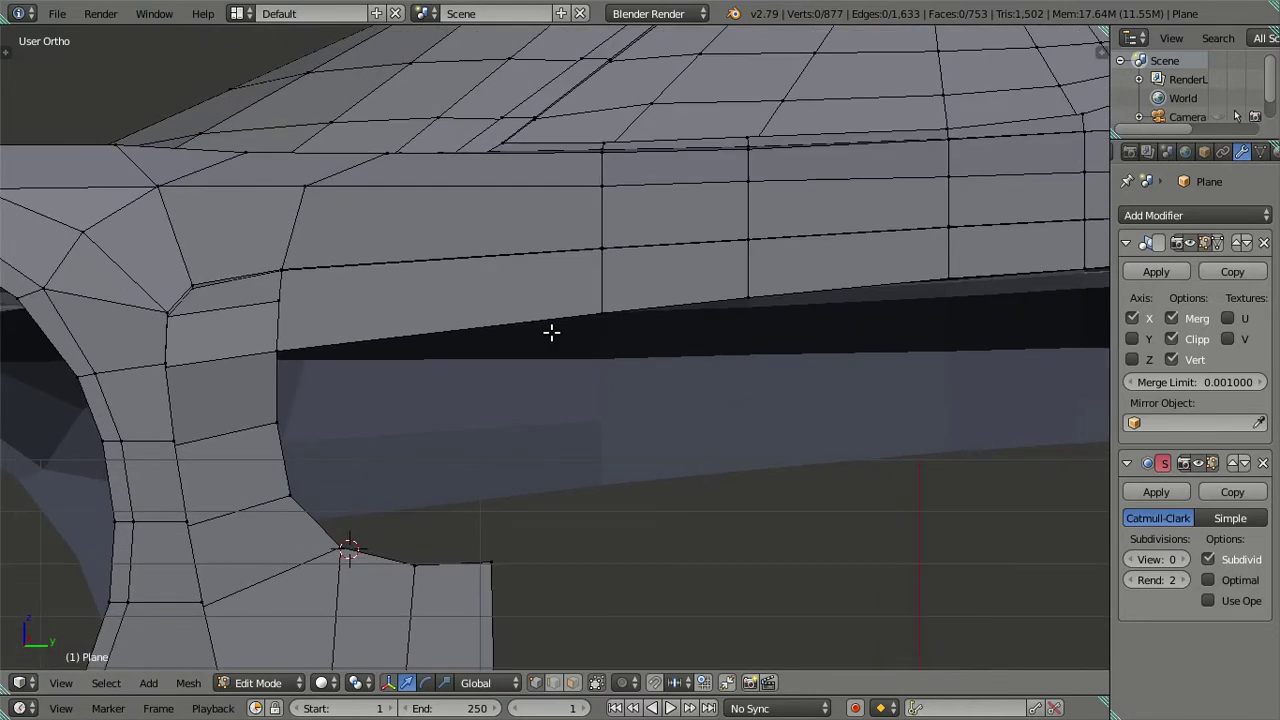
middle_drag(551, 334, 486, 370)
key(KP_3)
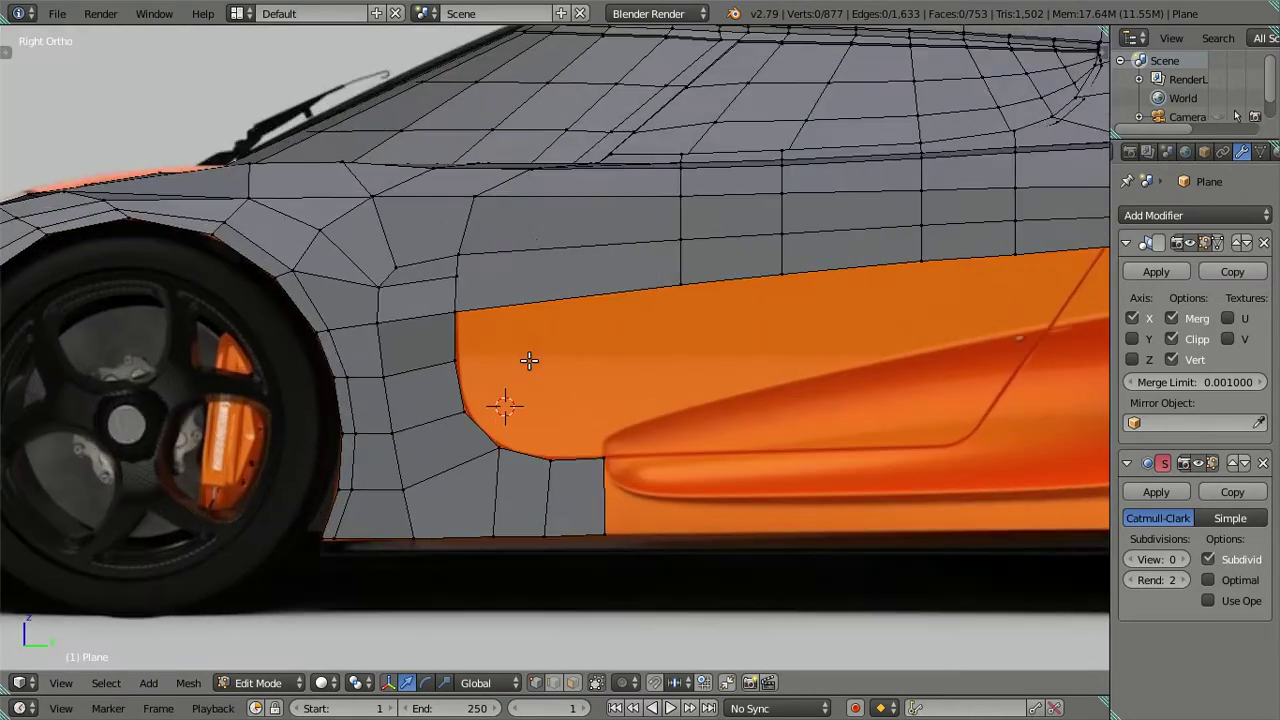
scroll(529, 360, up, 1)
scroll(530, 301, down, 1)
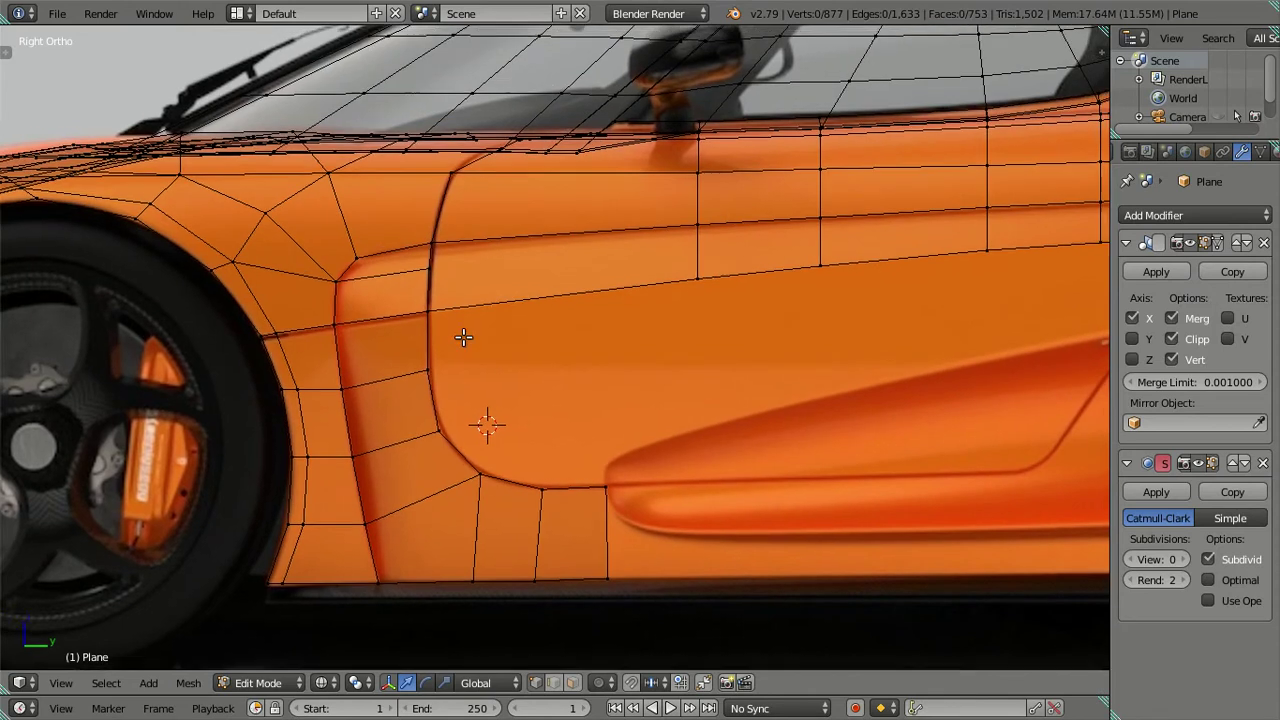
scroll(463, 334, down, 1)
scroll(429, 357, down, 1)
mouse_move(697, 374)
shift+middle_down()
mouse_move(369, 410)
mouse_move(426, 397)
shift+middle_up()
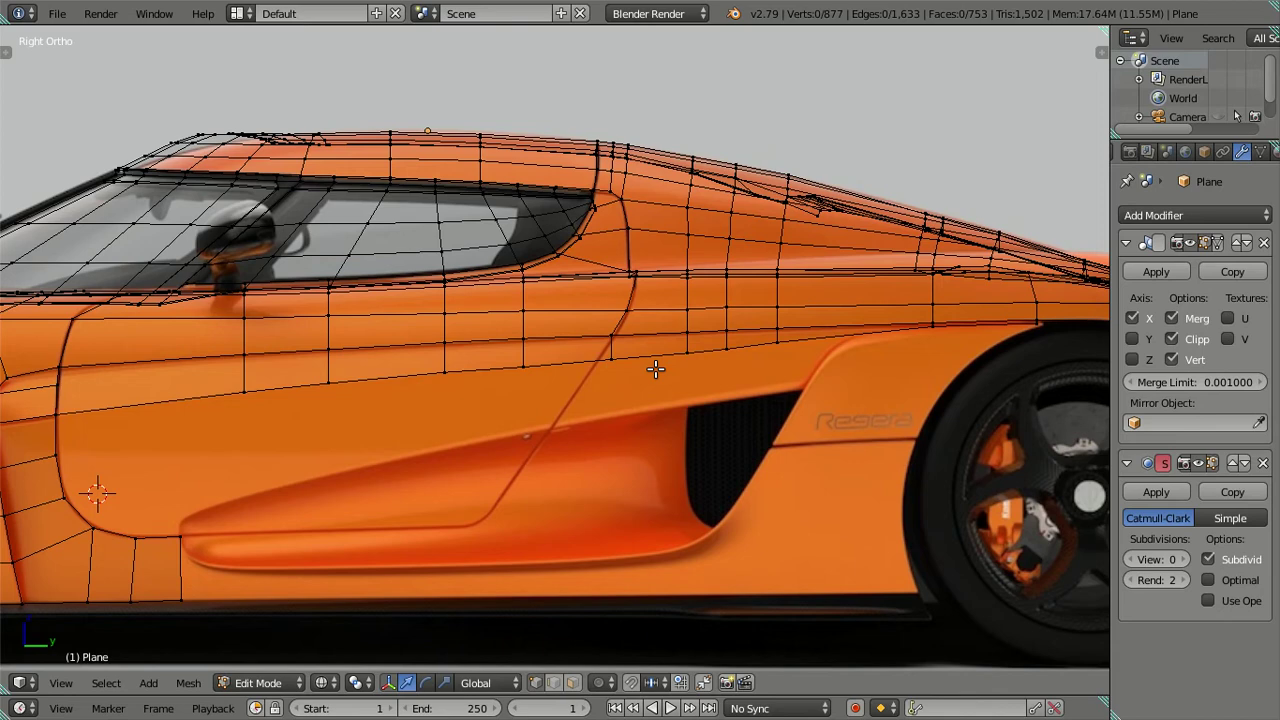
scroll(749, 351, up, 2)
scroll(752, 351, down, 1)
shift+middle_drag(840, 371, 606, 418)
scroll(604, 414, up, 1)
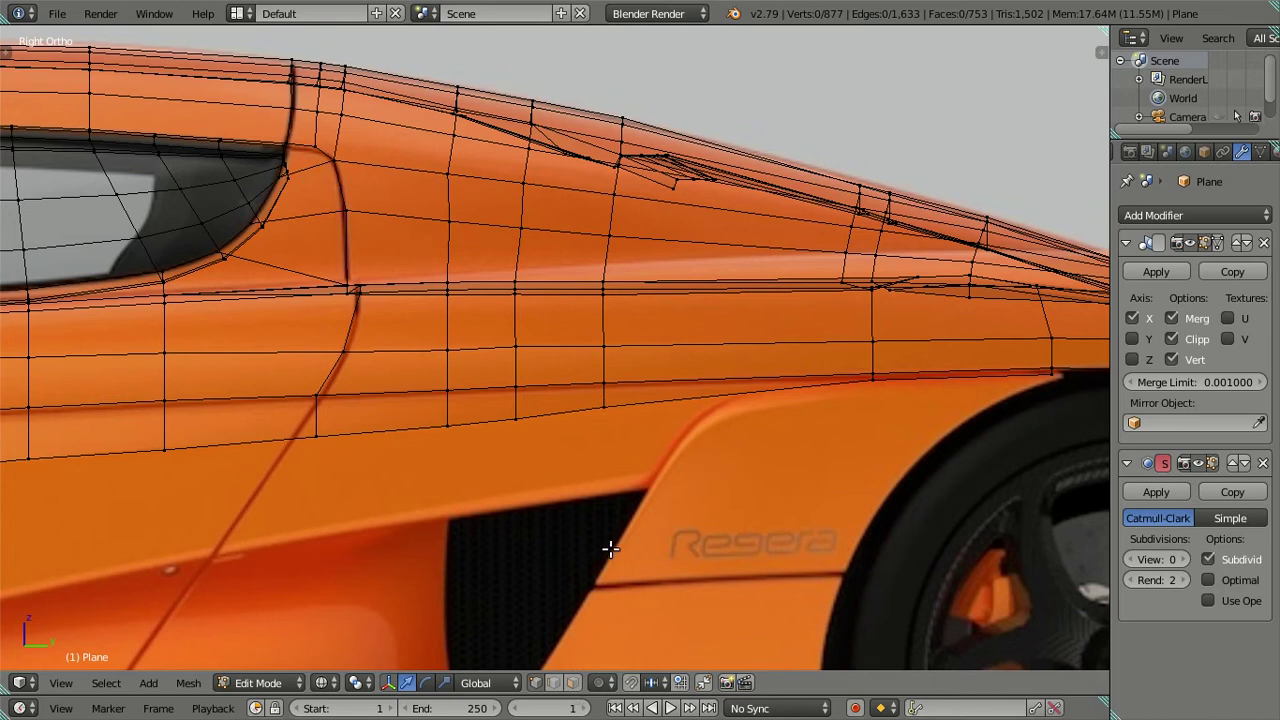
Delete the long face strip along the lower panel edge above the rear intake
click(573, 682)
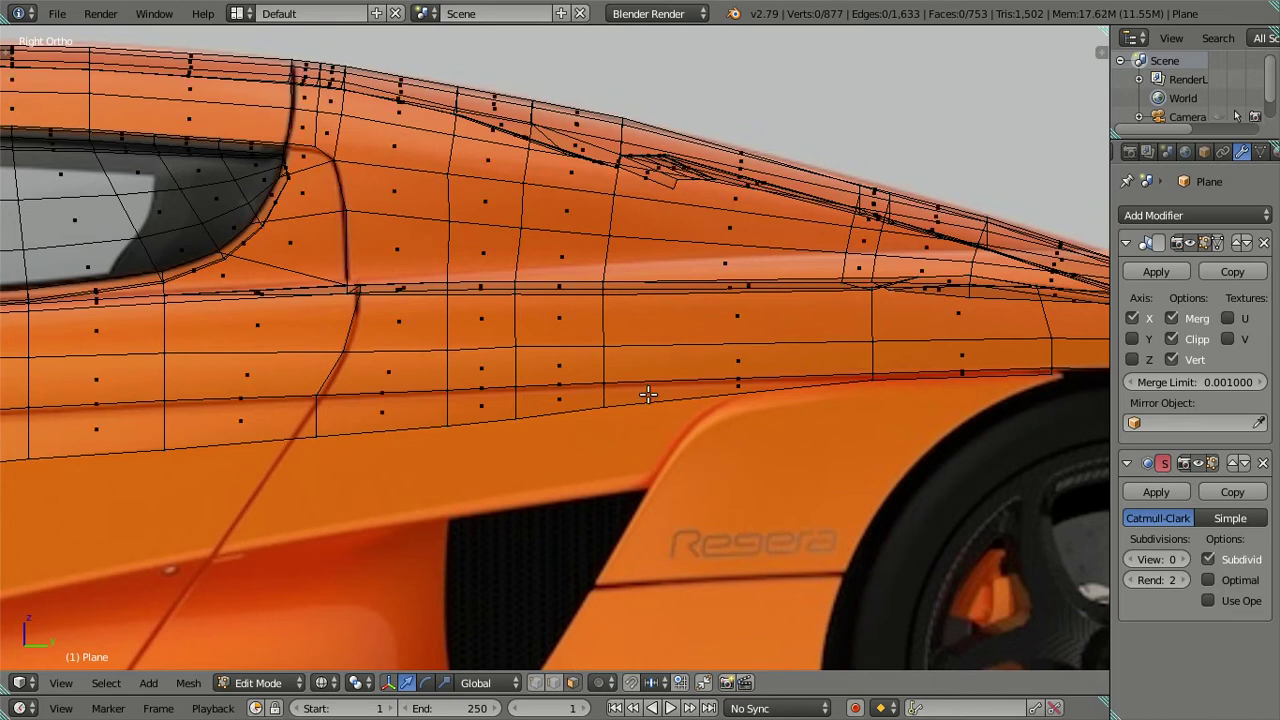
right_click(732, 389)
key(x)
click(772, 423)
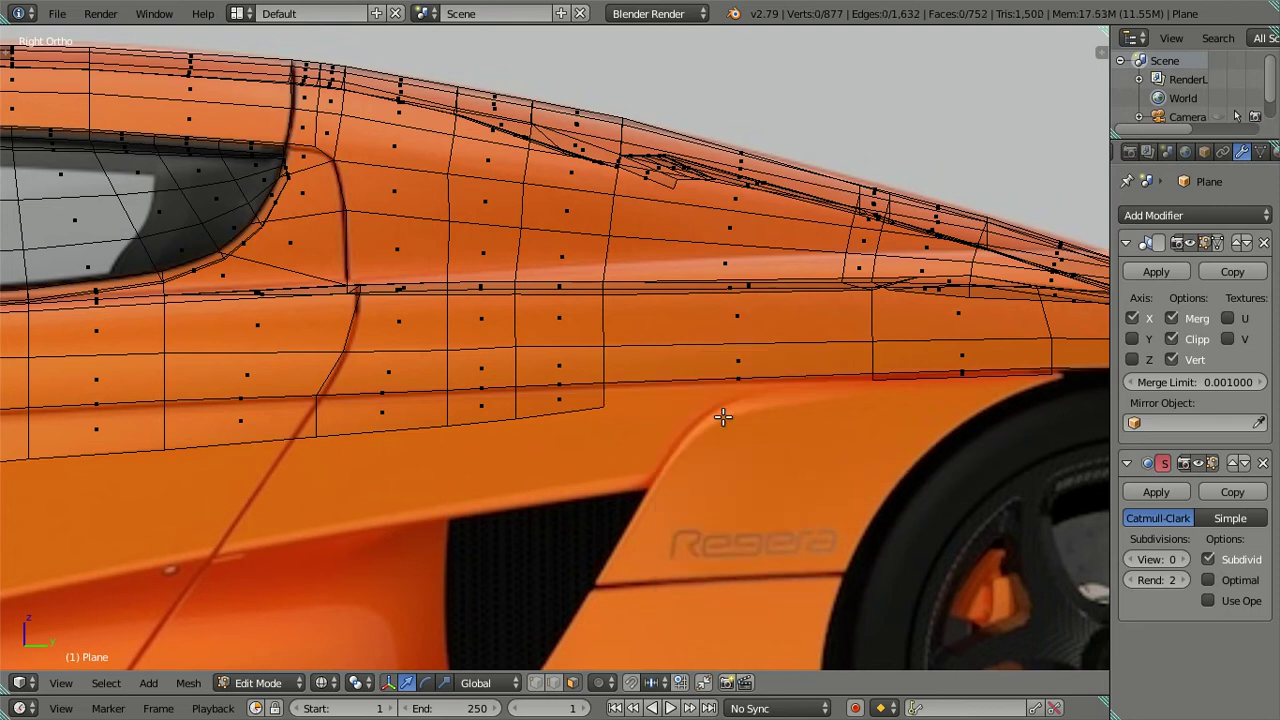
shift+middle_drag(508, 394, 860, 412)
scroll(860, 412, up, 2)
ctrl+scroll(740, 400, down, 3)
ctrl+scroll(613, 383, down, 3)
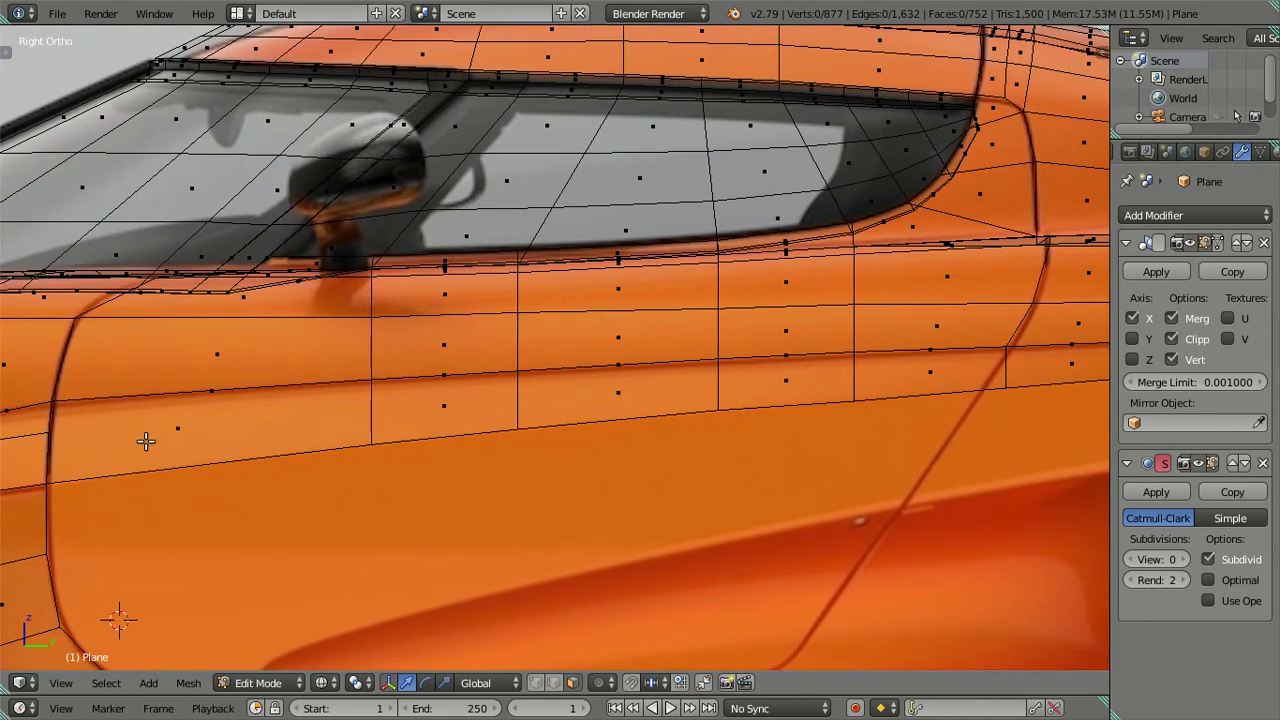
ctrl+scroll(258, 440, down, 3)
Add a centred edge loop running along the door and switch to solid shading
key(ctrl+r)
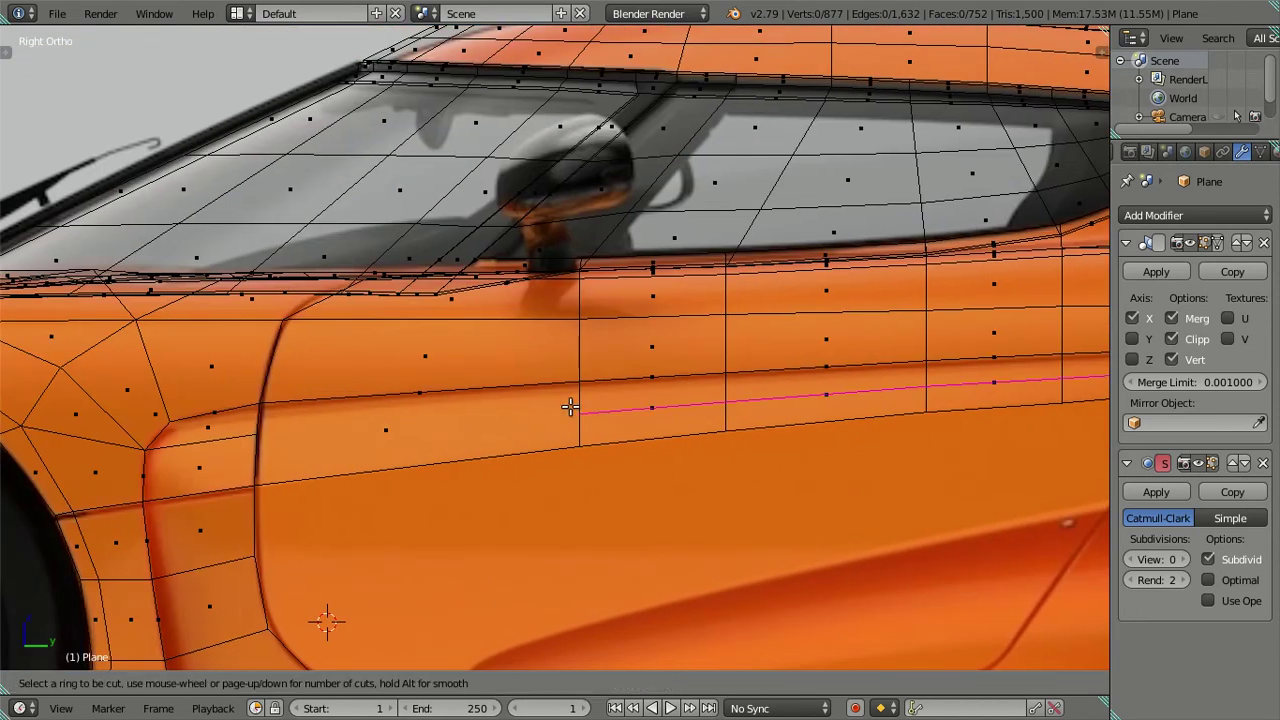
click(569, 406)
right_click(570, 406)
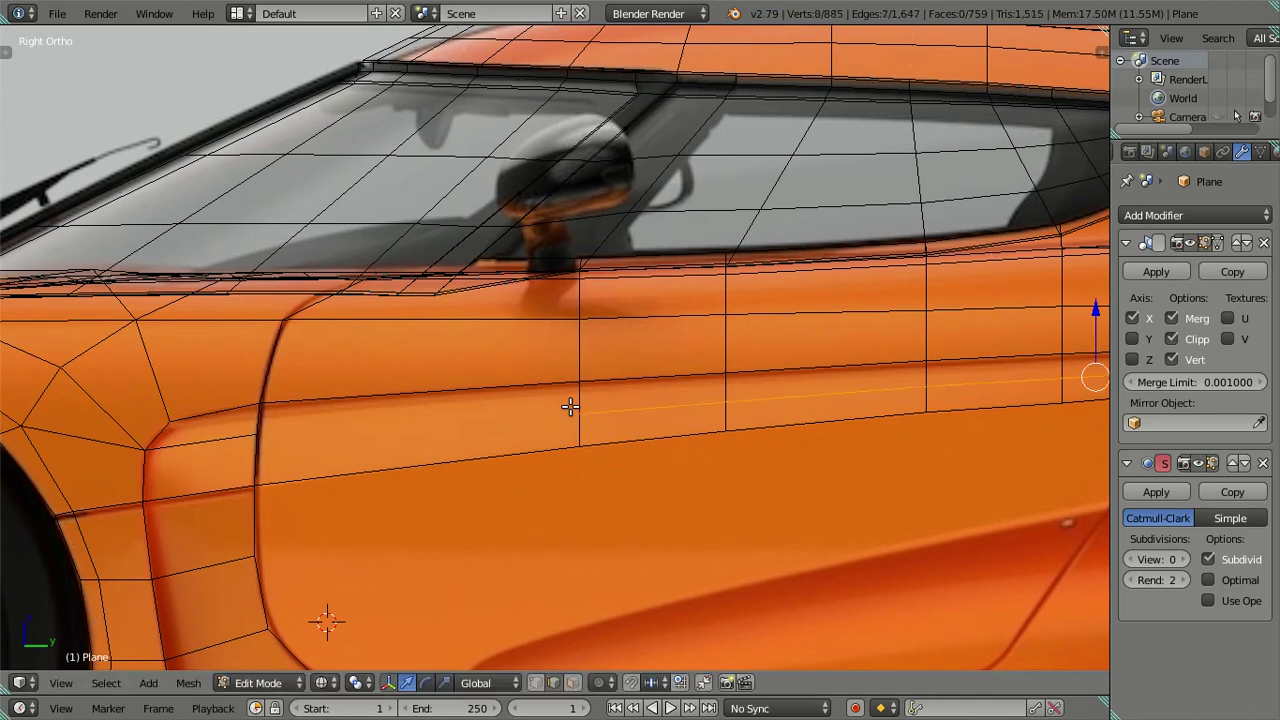
key(z)
Knife-cut from the front panel vertex to the new loop's end, then select a lower-edge vertex
key(k)
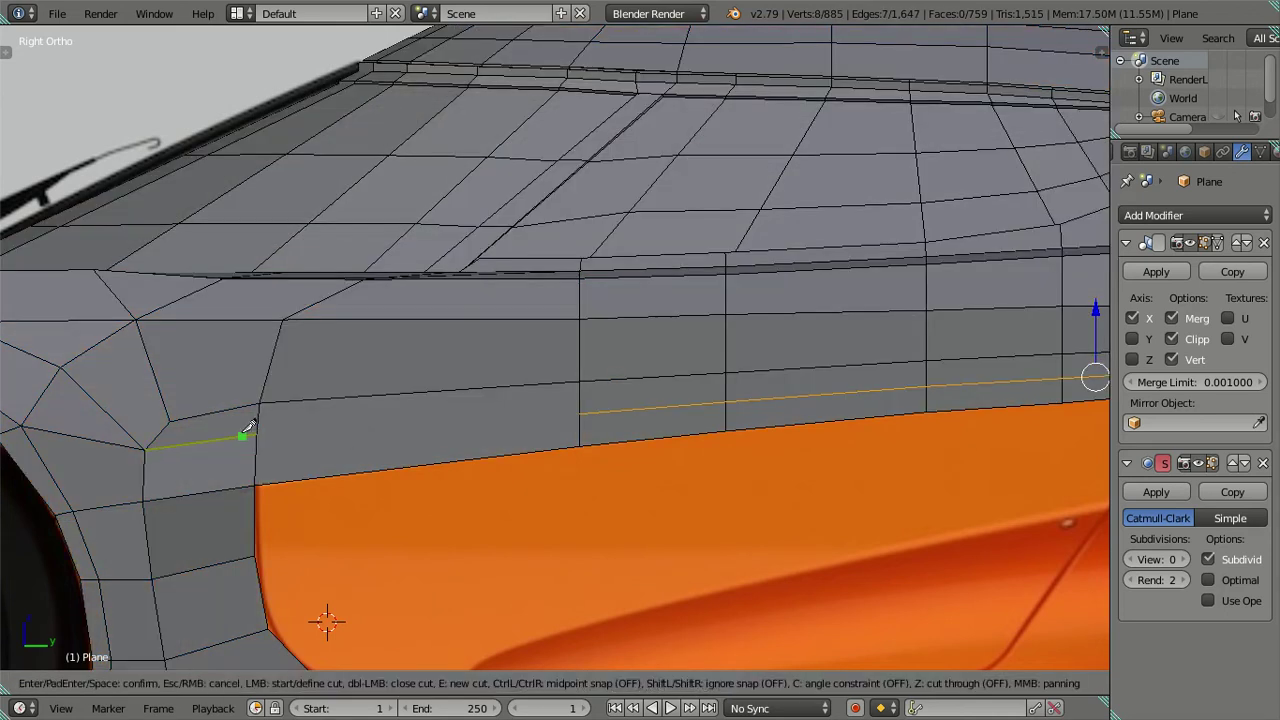
click(256, 435)
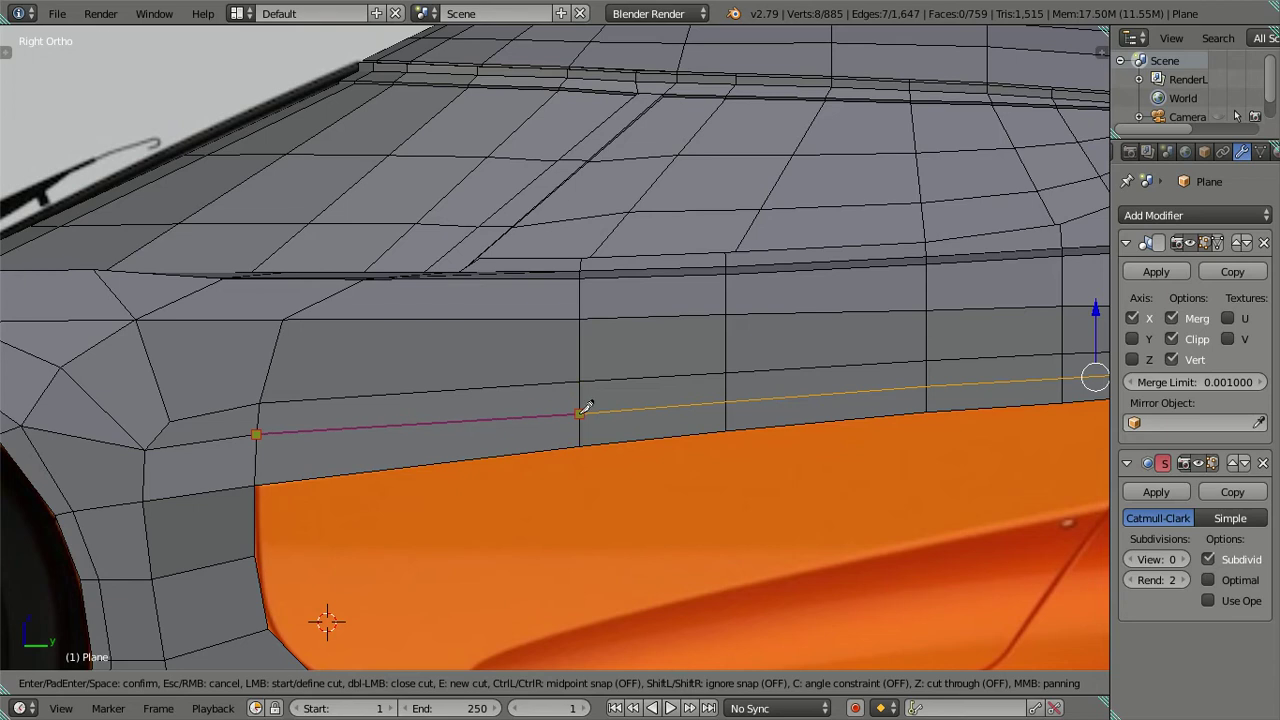
click(580, 412)
key(Return)
scroll(571, 414, down, 3)
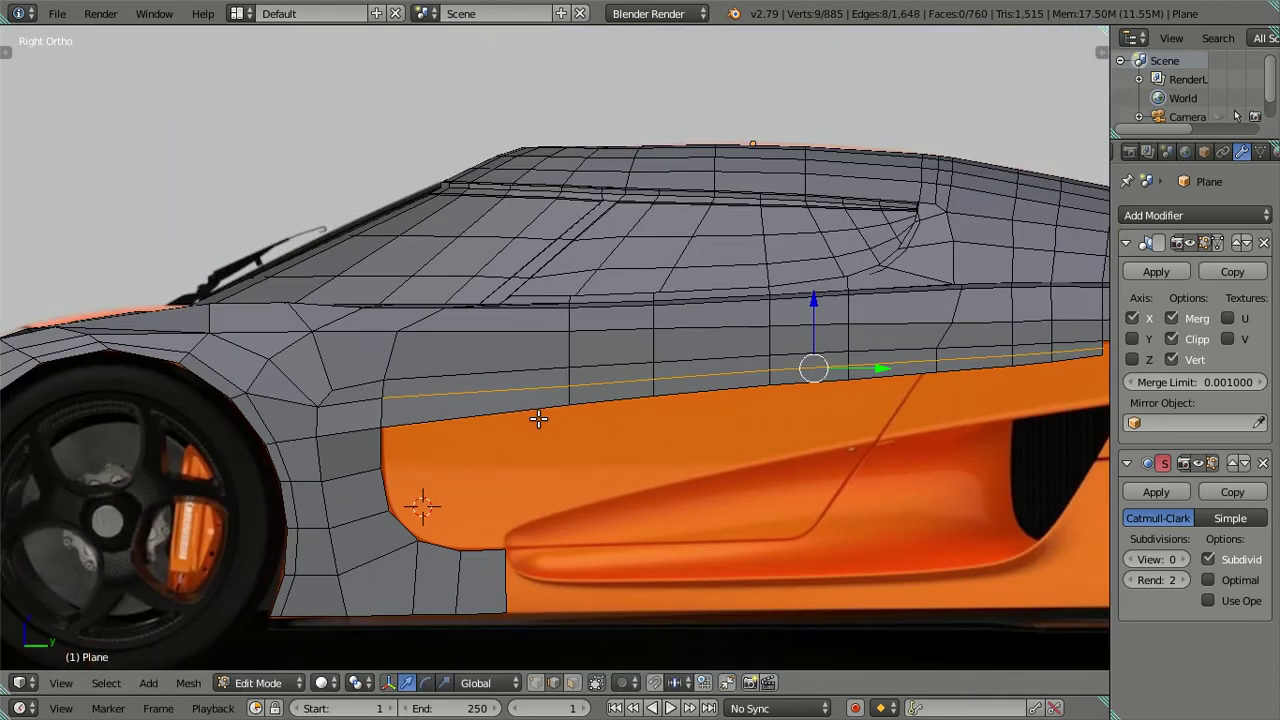
scroll(797, 420, down, 2)
ctrl+scroll(797, 420, down, 2)
ctrl+scroll(797, 420, down, 3)
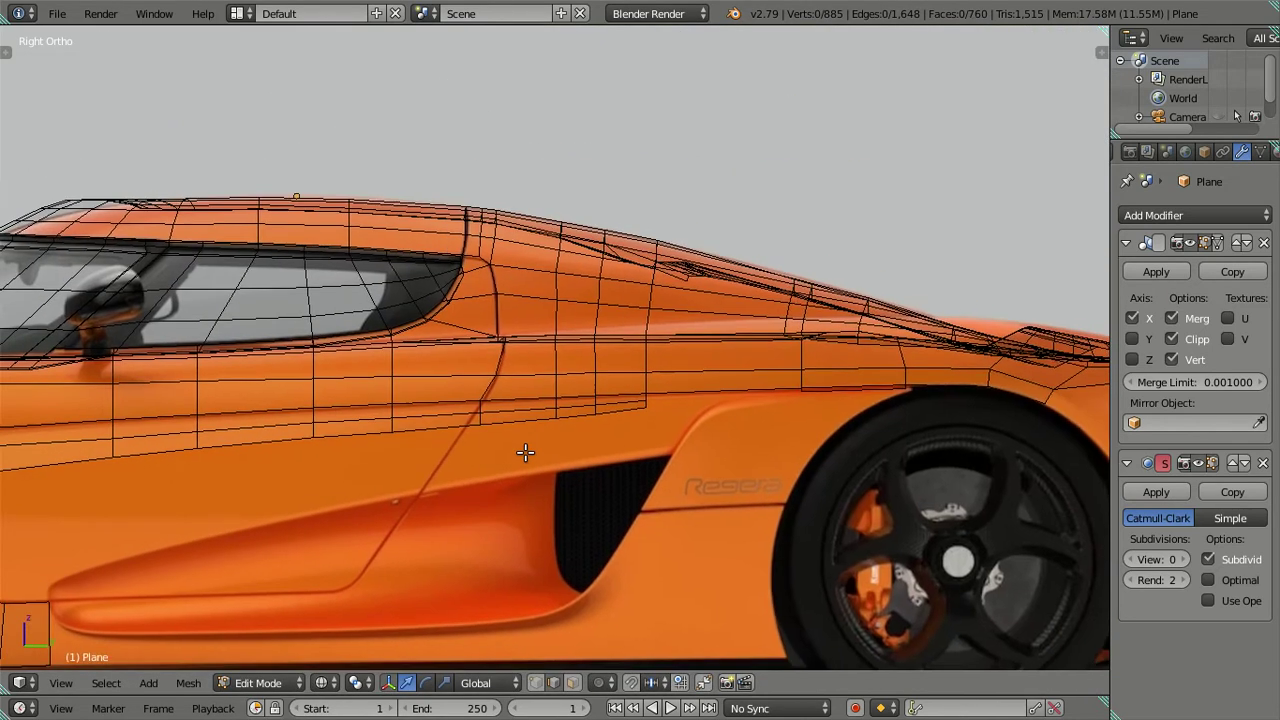
scroll(730, 474, up, 3)
ctrl+scroll(730, 474, down, 2)
ctrl+scroll(773, 479, down, 2)
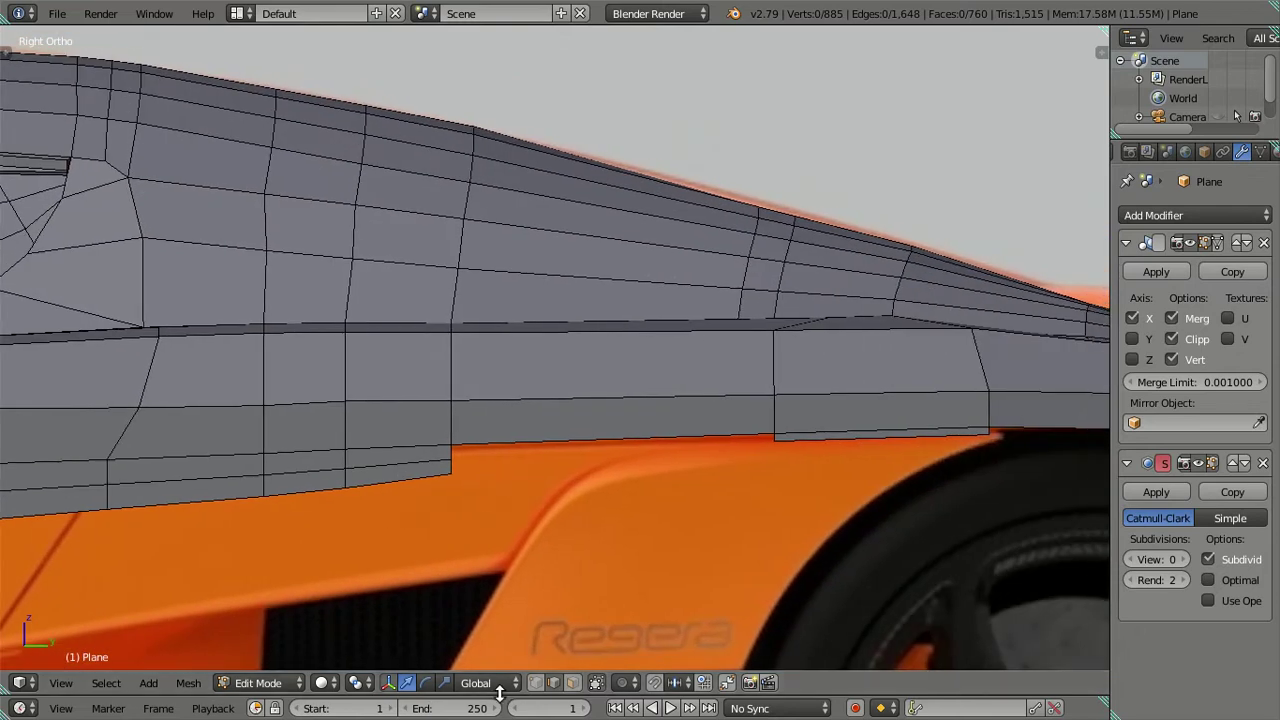
right_click(455, 449)
Fill the gap between the selected edge vertices with a new face
shift+right_click(774, 444)
mouse_move(591, 500)
middle_down()
mouse_move(563, 440)
mouse_move(534, 491)
mouse_move(568, 680)
mouse_move(554, 575)
middle_up()
key(f)
key(a)
In side view, move a rear-panel edge vertex onto the door's front crease
key(KP_3)
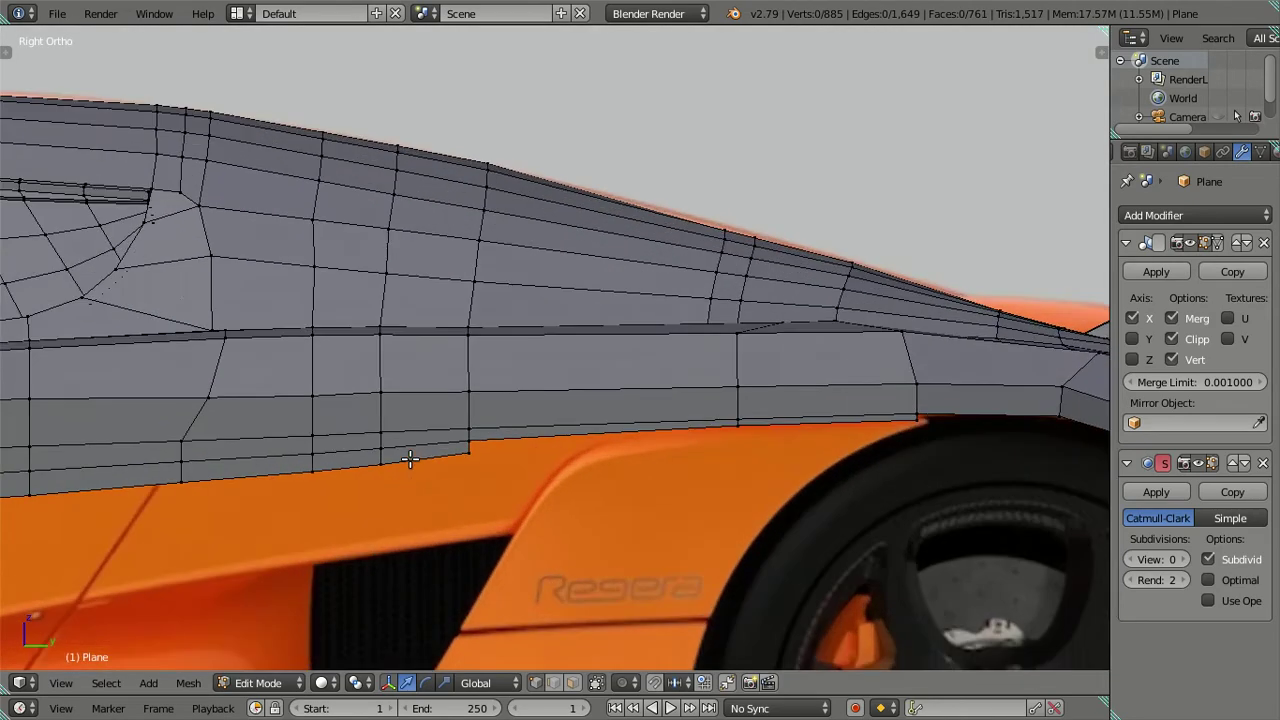
scroll(410, 458, up, 2)
mouse_move(410, 458)
shift+middle_down()
mouse_move(480, 434)
mouse_move(466, 428)
shift+middle_up()
right_click(525, 411)
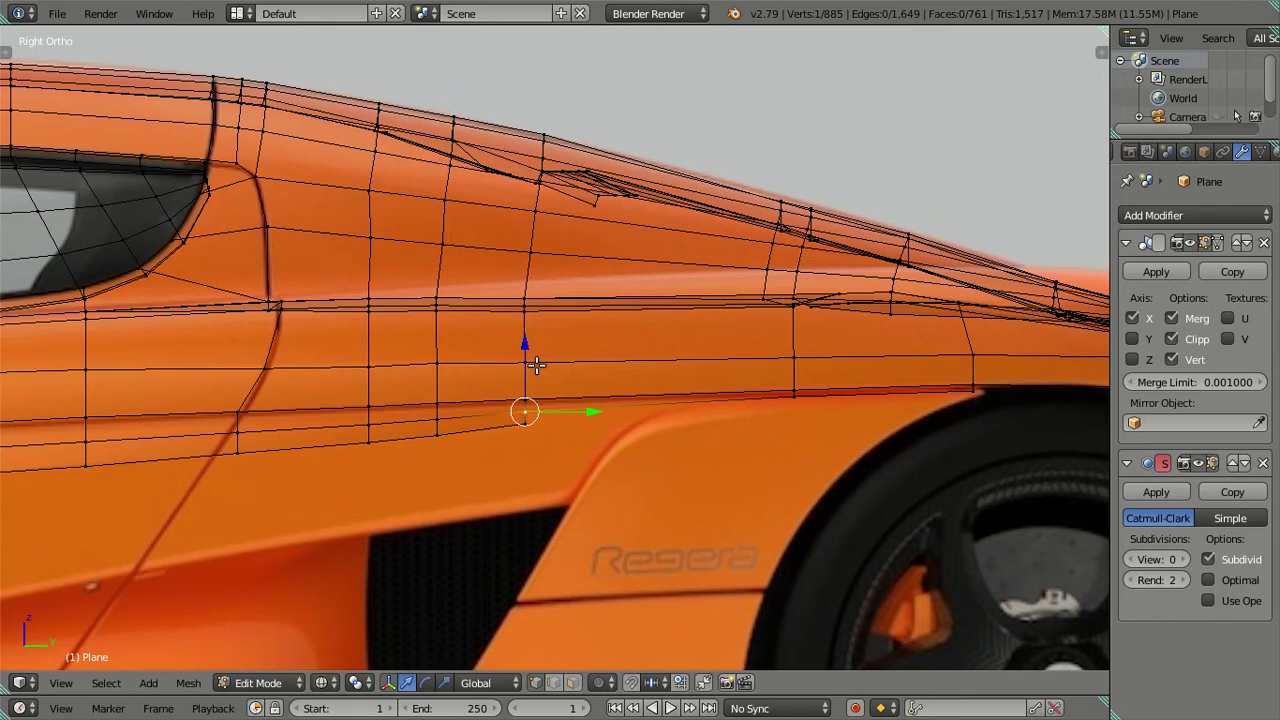
key(g)
key(z)
right_click(533, 343)
key(g)
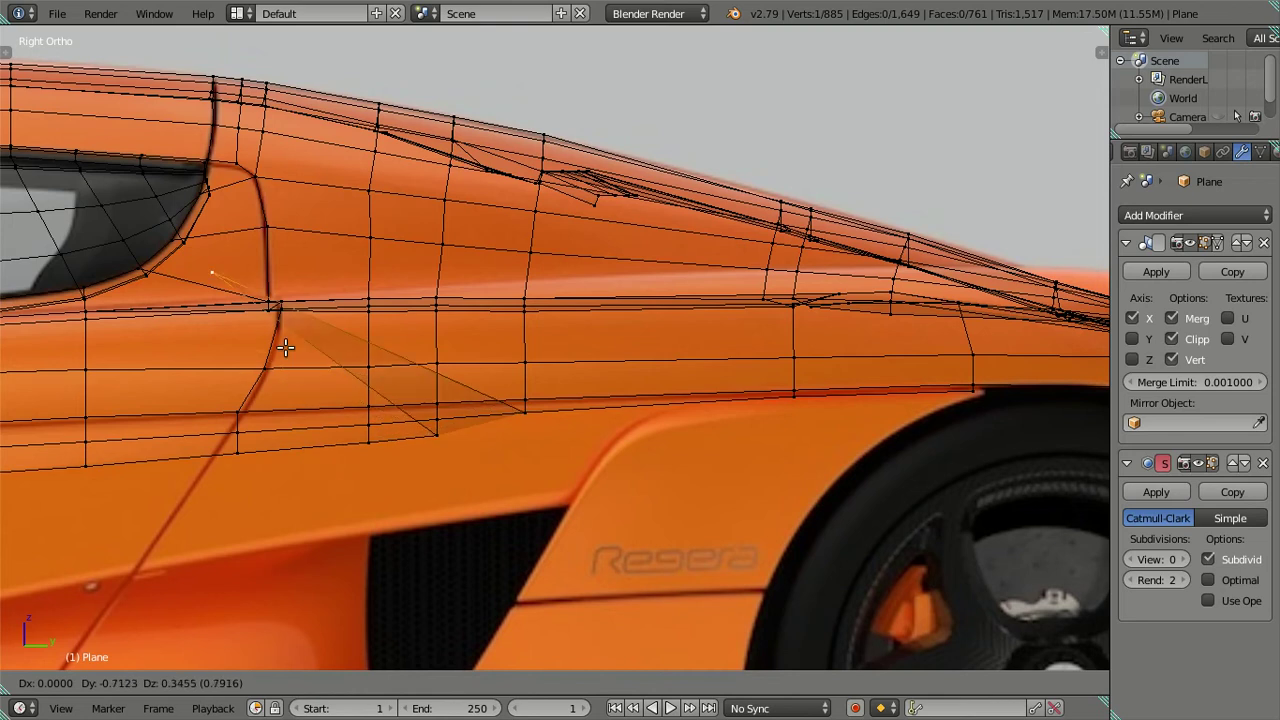
click(685, 512)
Try repositioning the next lower-edge vertex, then undo that adjustment
right_click(516, 416)
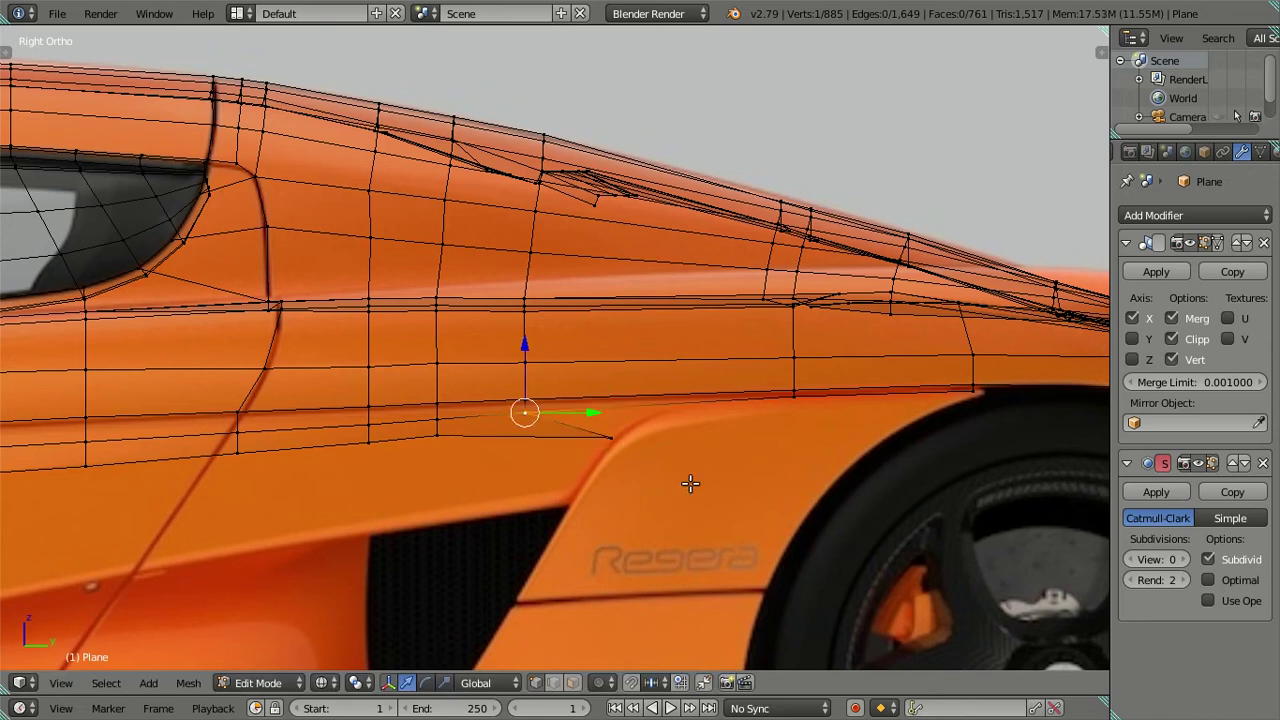
key(g)
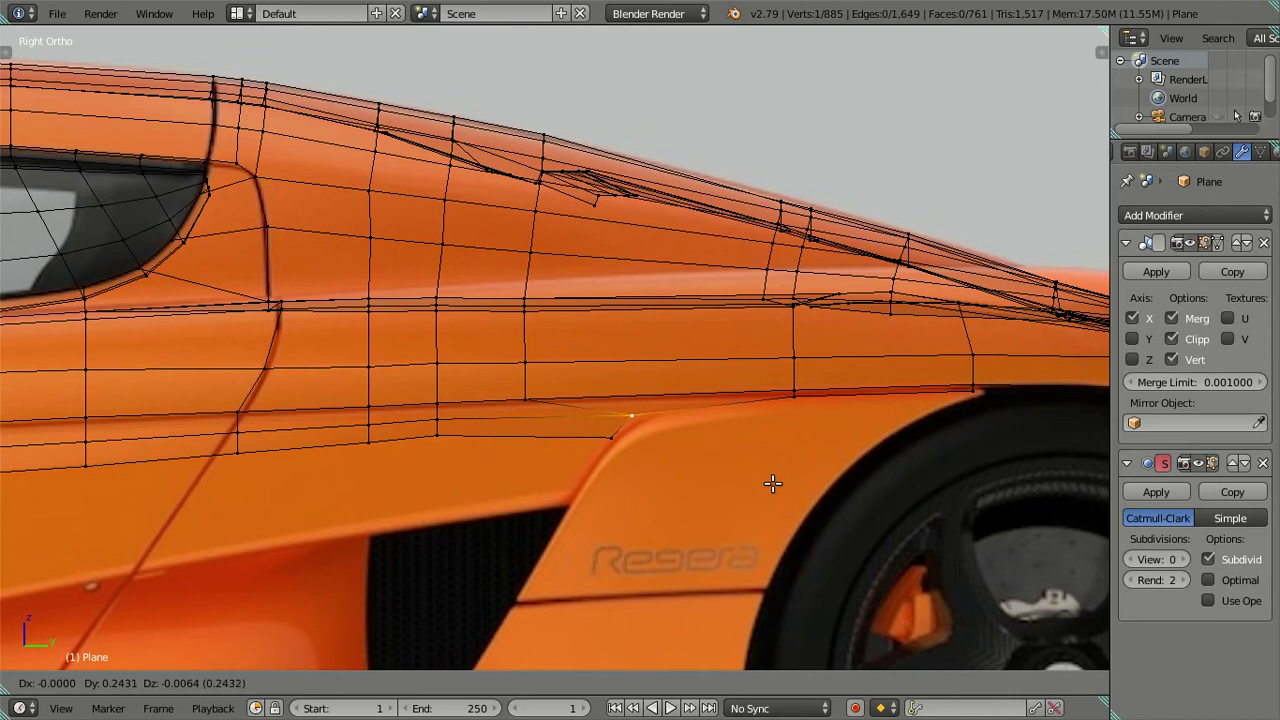
key(Escape)
key(ctrl+z)
key(a)
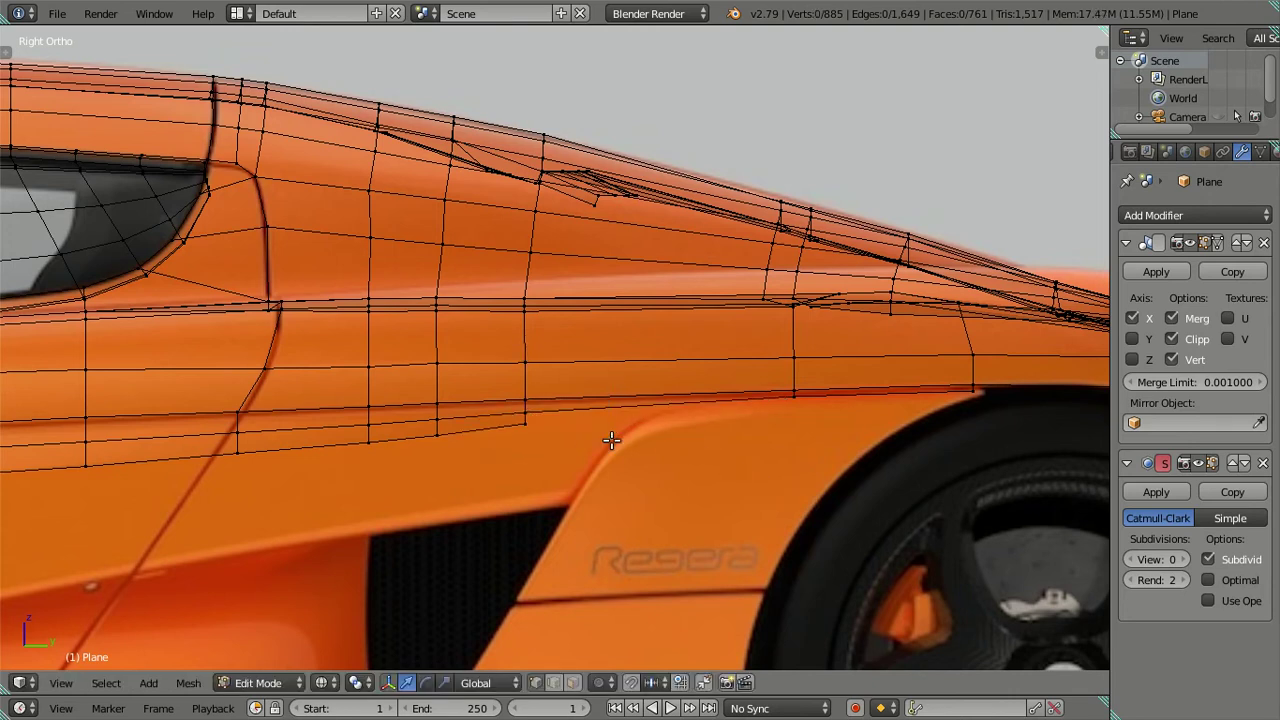
right_click(526, 416)
key(a)
Pan and zoom along the side to inspect the door shut line and rear intake
scroll(368, 438, down, 3)
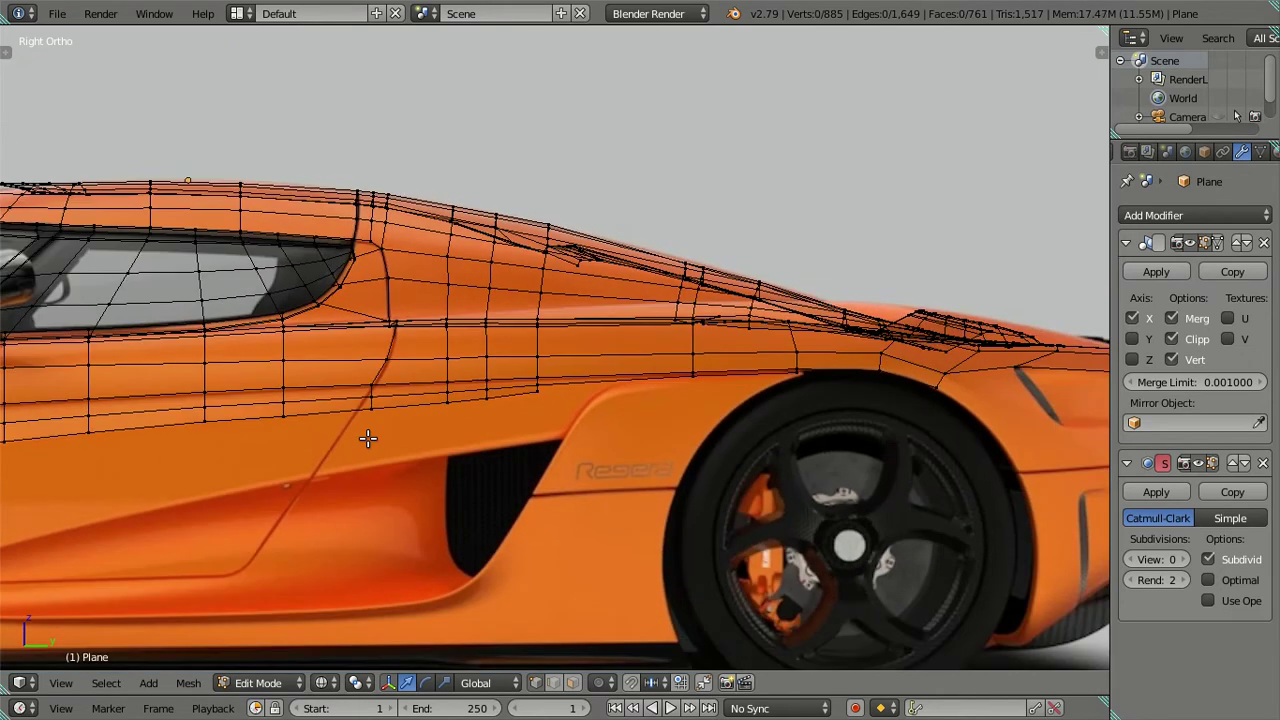
shift+middle_drag(368, 438, 411, 441)
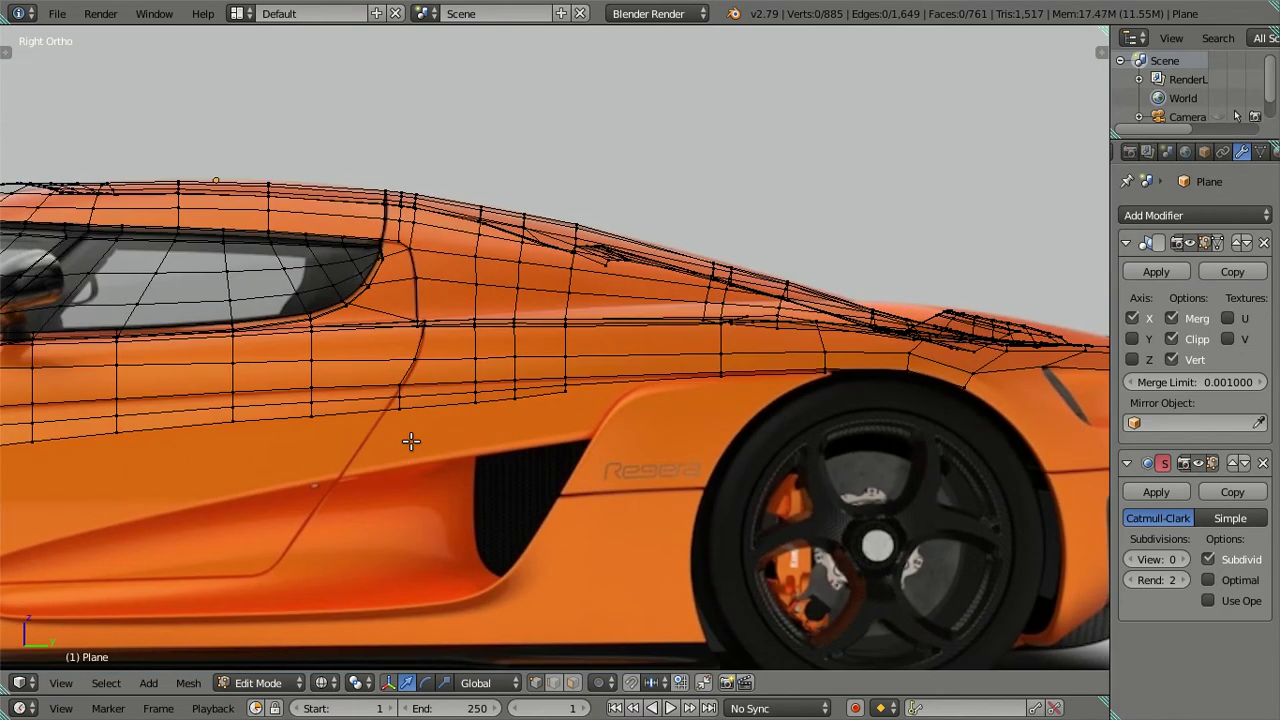
scroll(411, 441, down, 2)
scroll(407, 442, down, 1)
ctrl+scroll(300, 440, up, 3)
scroll(300, 457, up, 3)
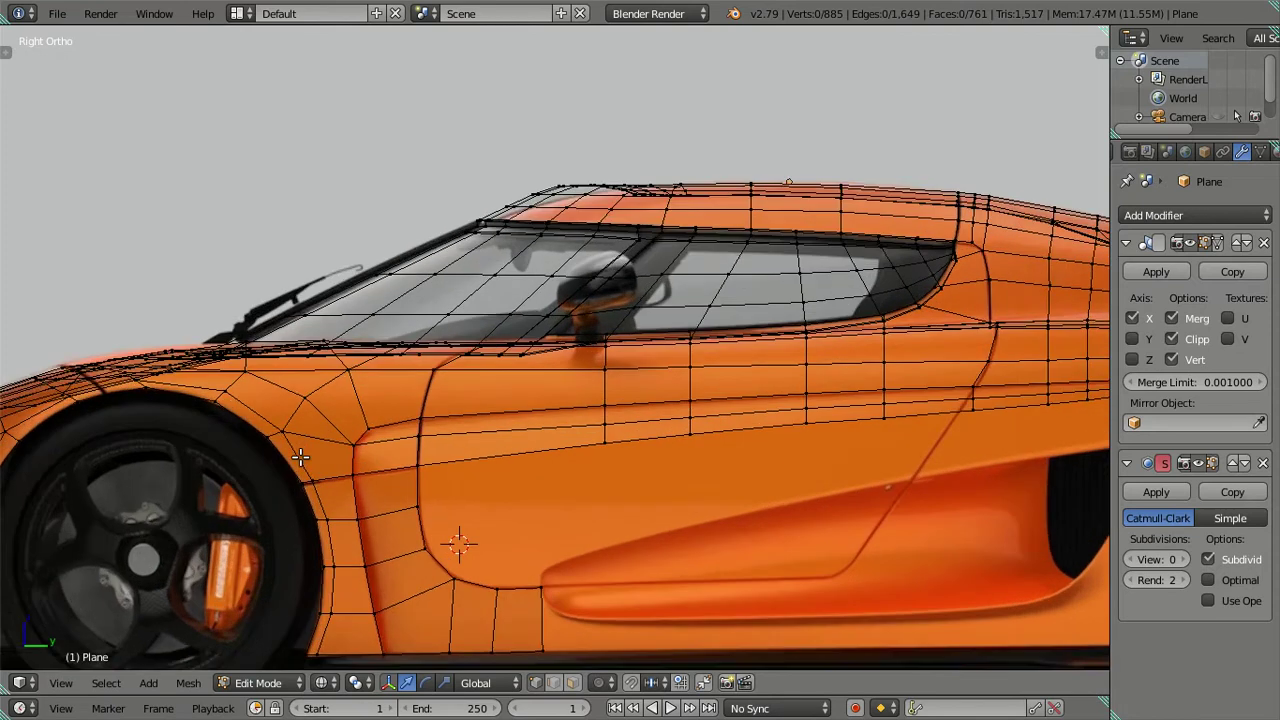
scroll(300, 457, up, 1)
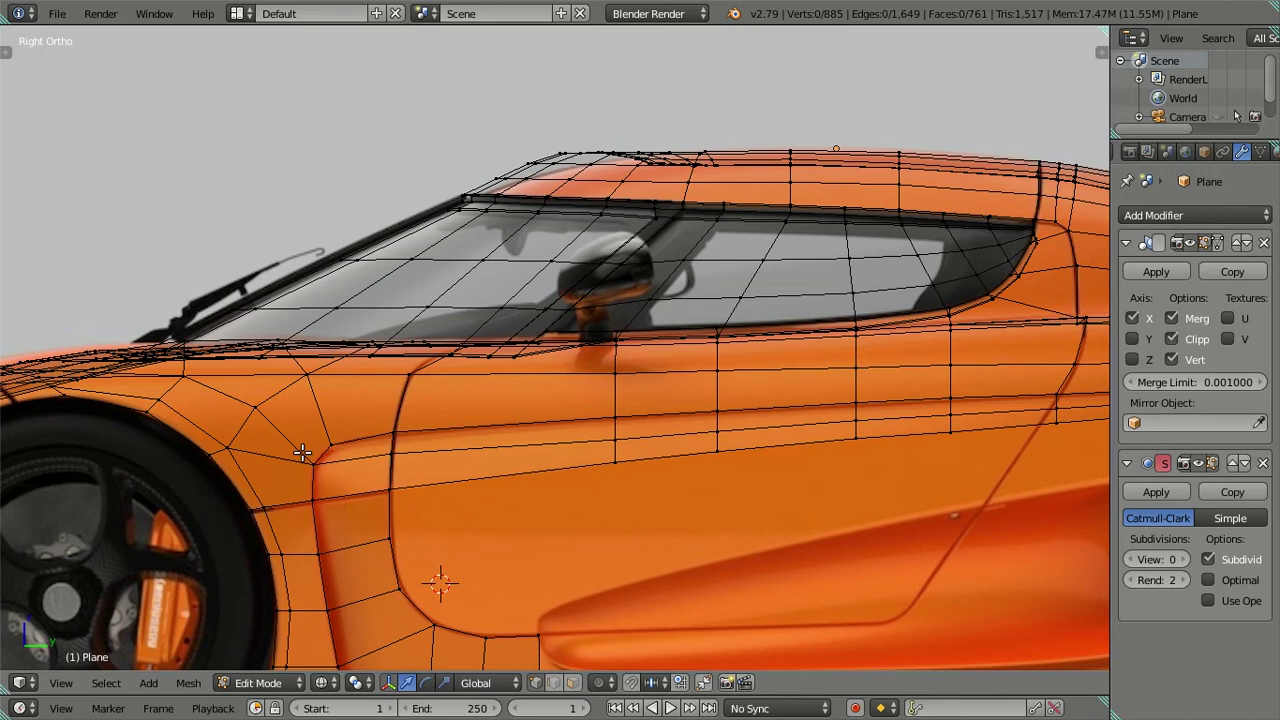
scroll(269, 194, down, 3)
shift+middle_drag(269, 194, 149, 200)
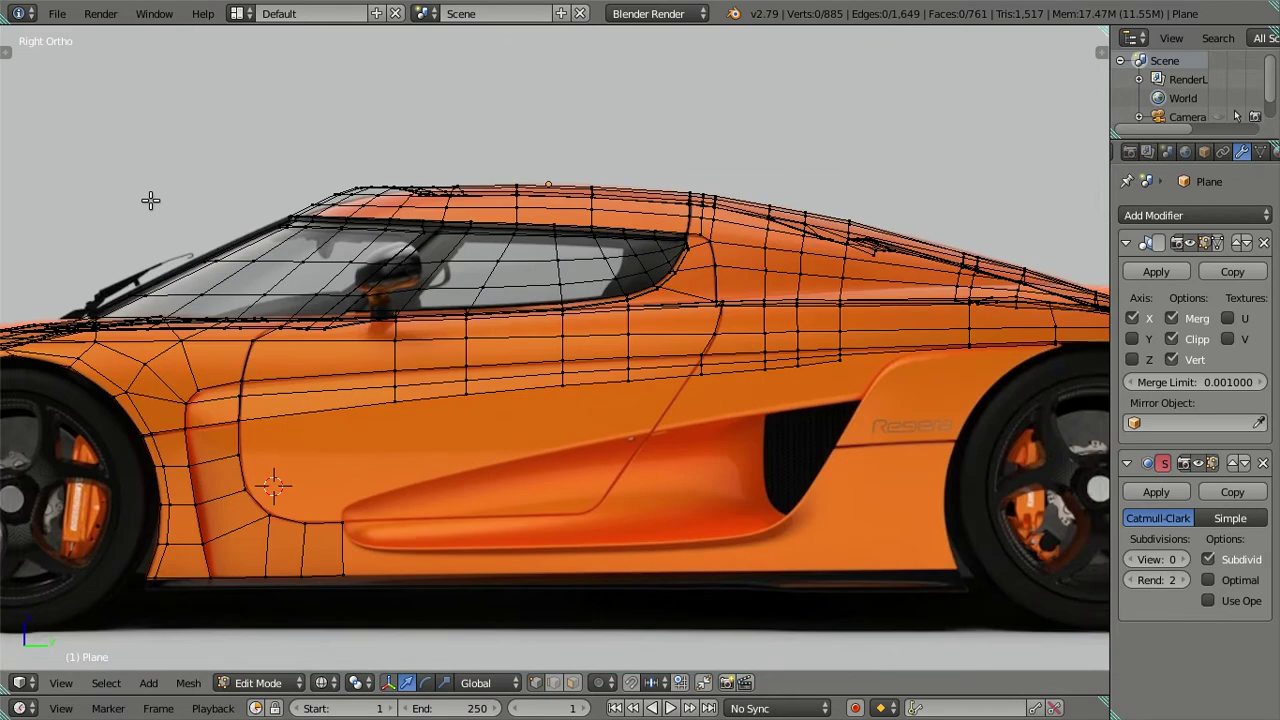
scroll(572, 428, up, 4)
scroll(572, 428, up, 1)
shift+middle_drag(646, 377, 583, 374)
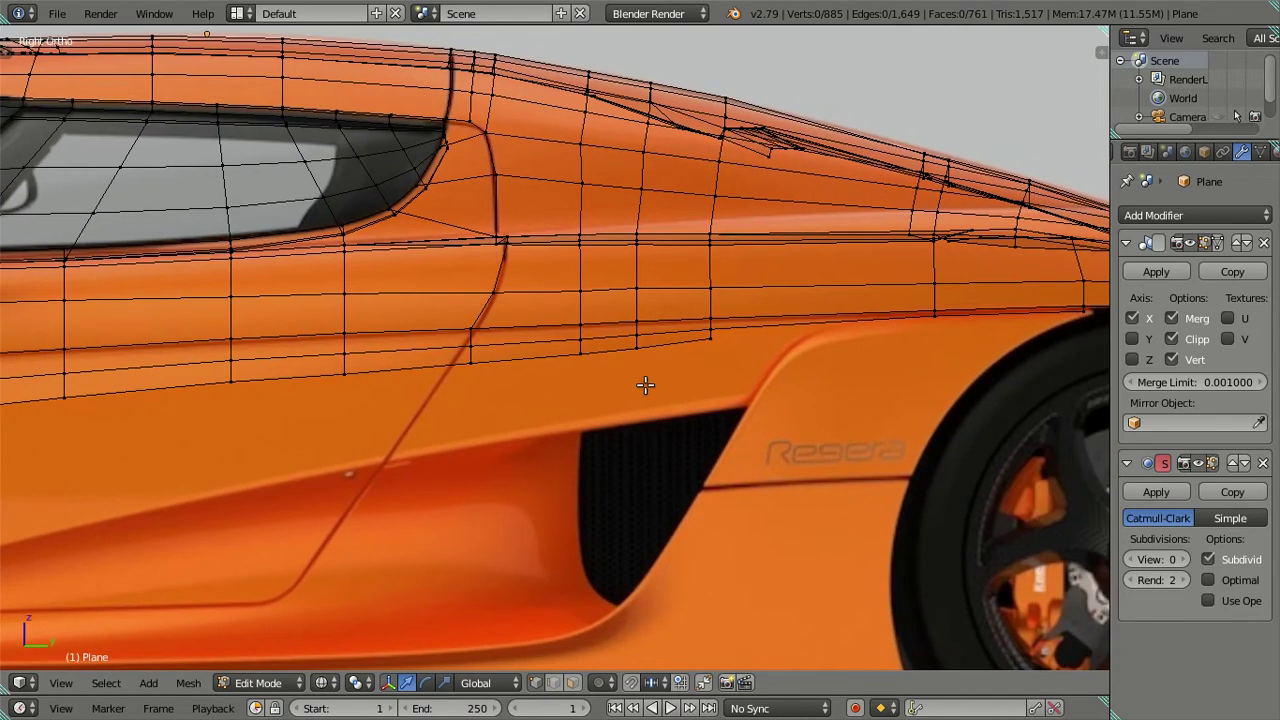
scroll(737, 403, down, 1)
scroll(737, 403, up, 1)
scroll(737, 404, up, 1)
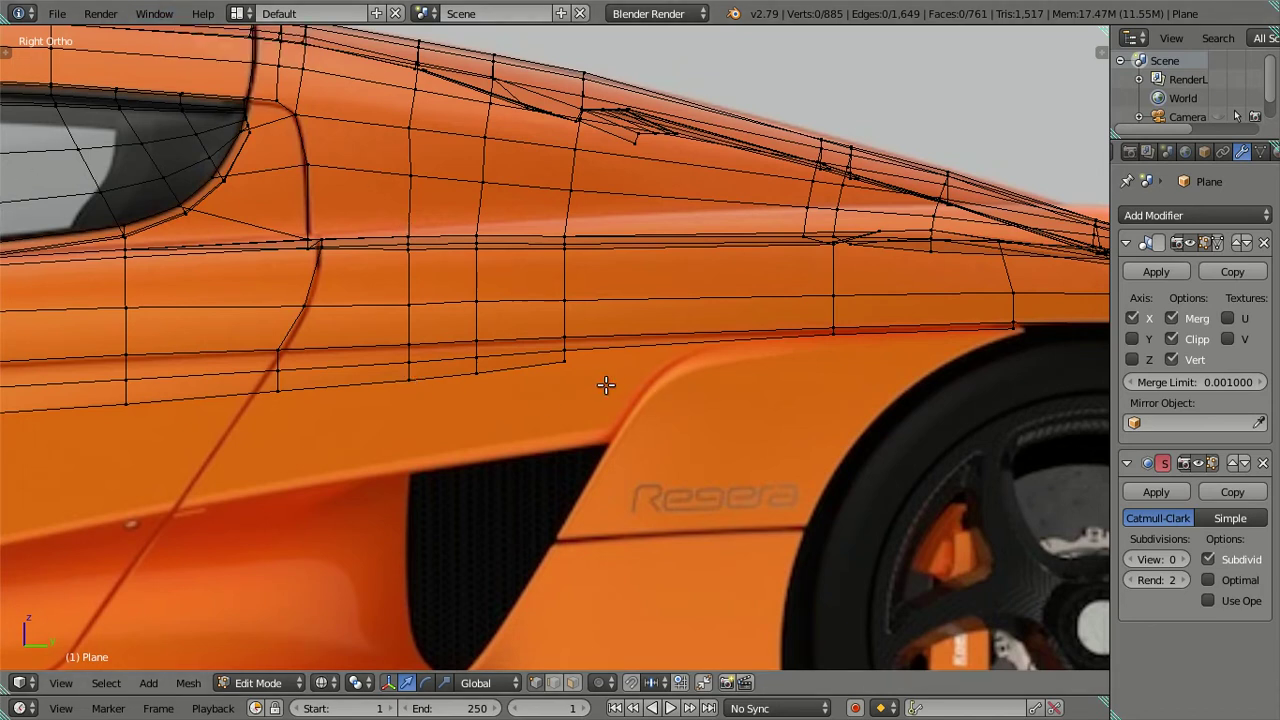
scroll(600, 384, down, 1)
scroll(630, 363, down, 1)
scroll(543, 380, up, 1)
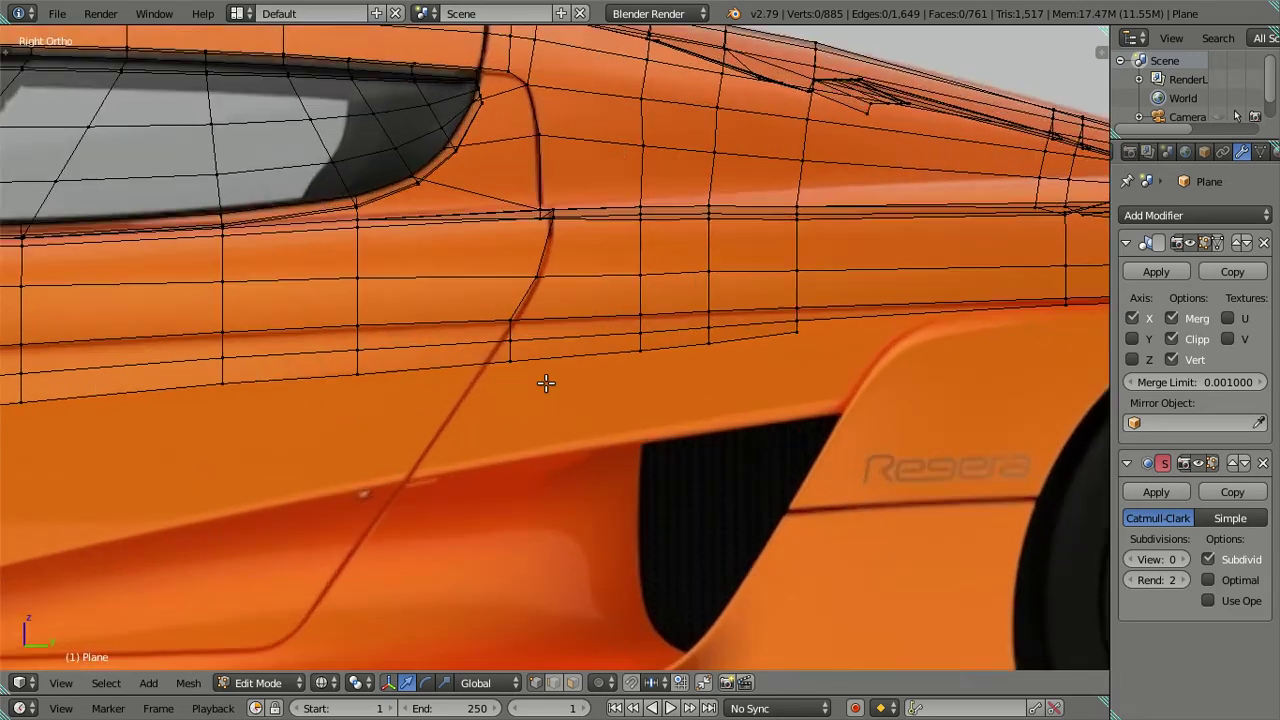
scroll(651, 380, up, 2)
scroll(651, 354, up, 1)
Slide a shut-line vertex along the car's length, then undo and retry with its neighbour
right_click(651, 352)
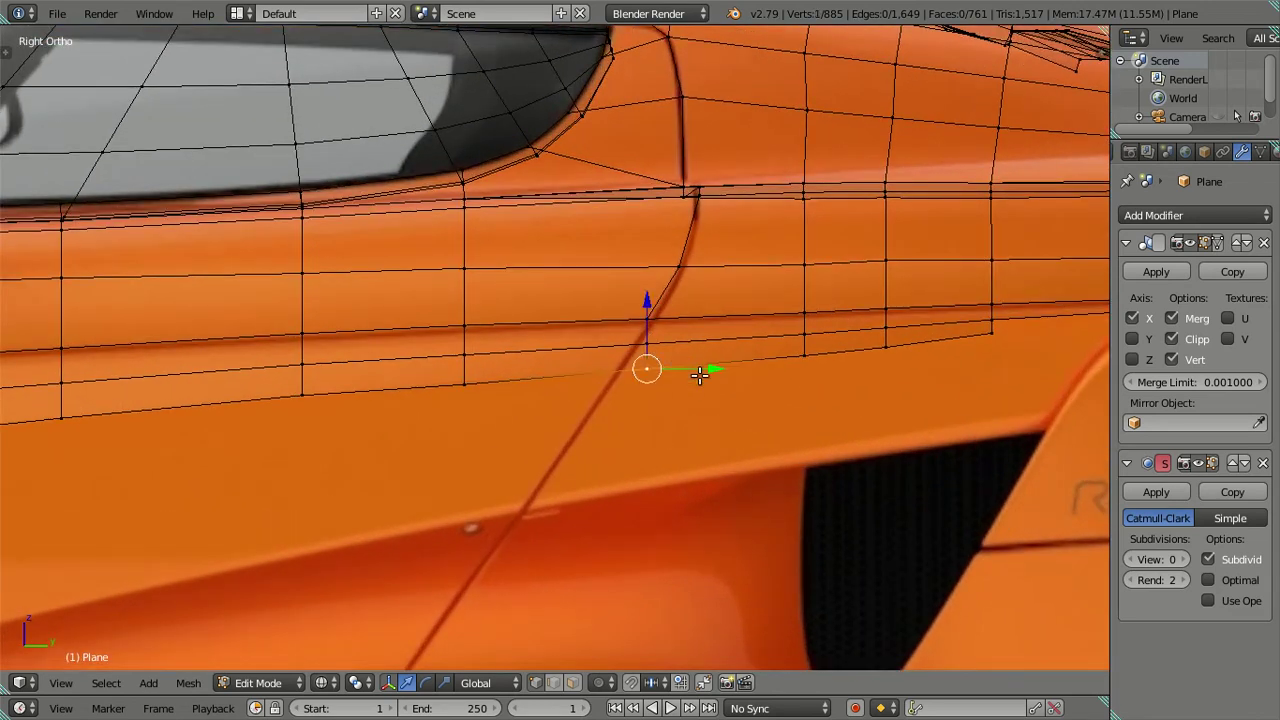
drag(716, 369, 690, 365)
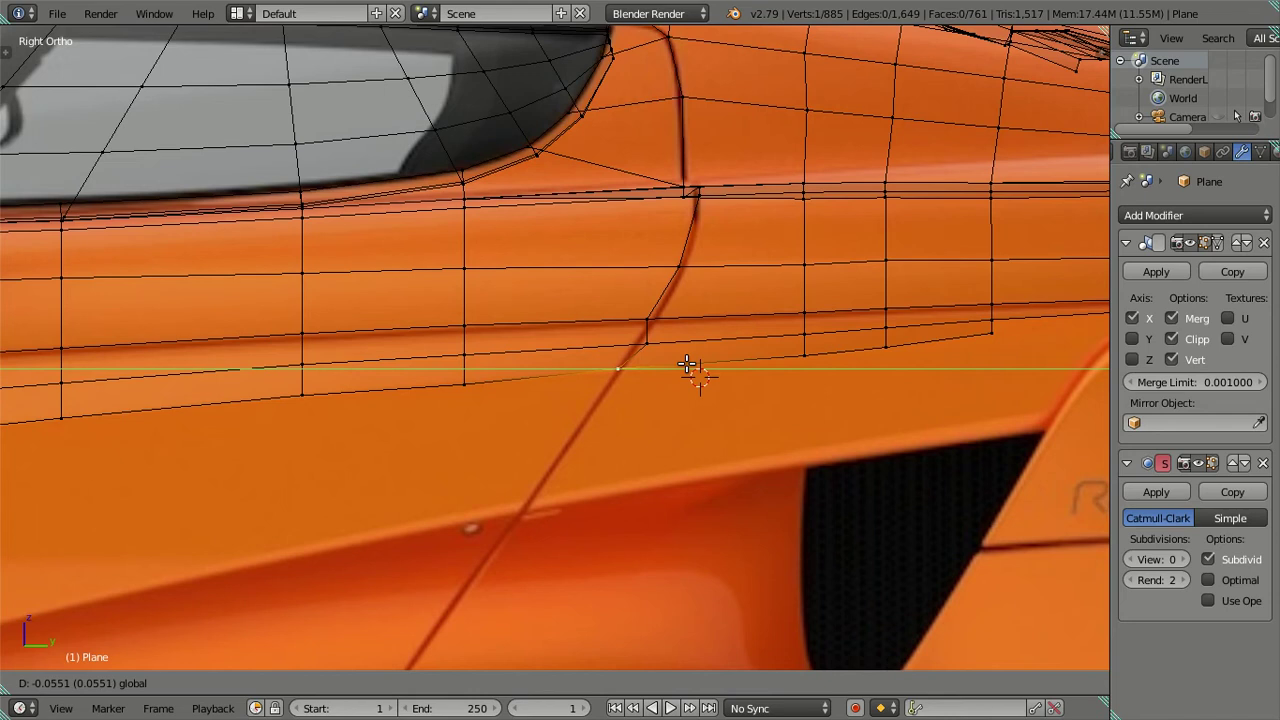
mouse_move(686, 363)
mouse_down()
mouse_move(666, 338)
mouse_move(663, 288)
mouse_move(713, 308)
mouse_up()
key(ctrl+z)
shift+click(613, 372)
drag(690, 354, 687, 357)
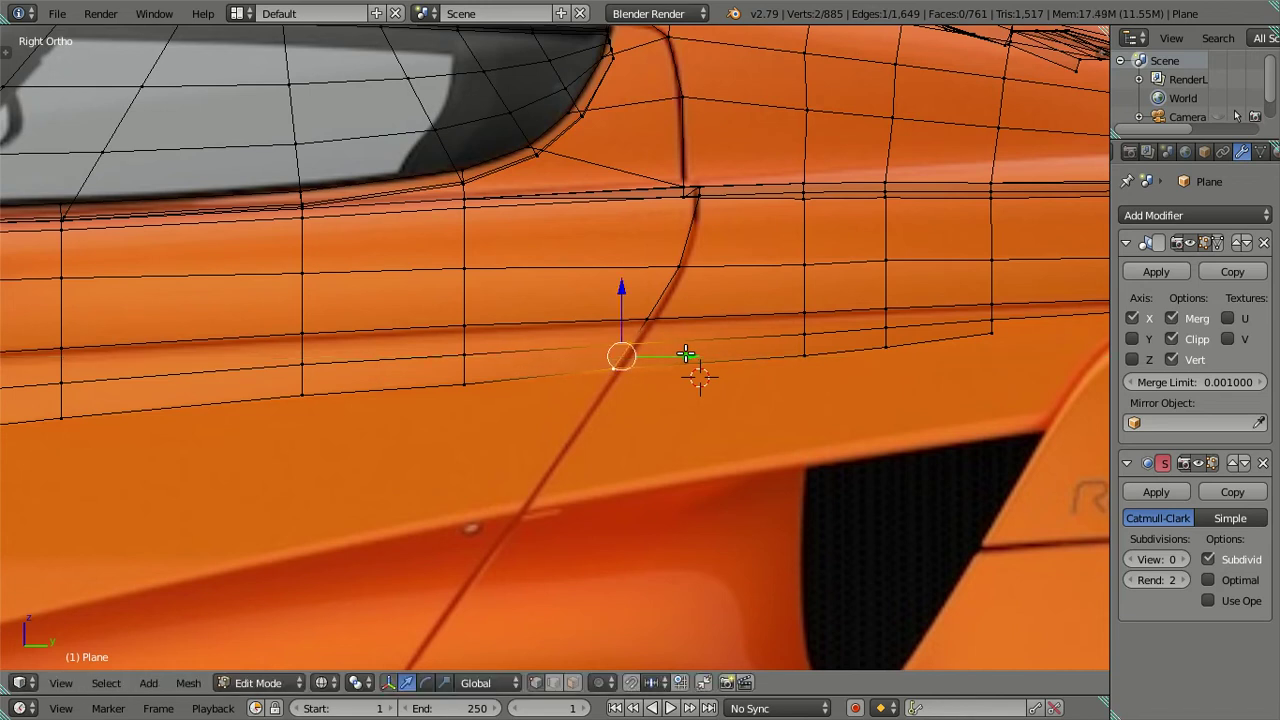
Brush-select vertices along the door's rear shut line, then clear the selection
scroll(672, 332, up, 1)
key(a)
key(c)
click(671, 294)
click(666, 306)
key(Escape)
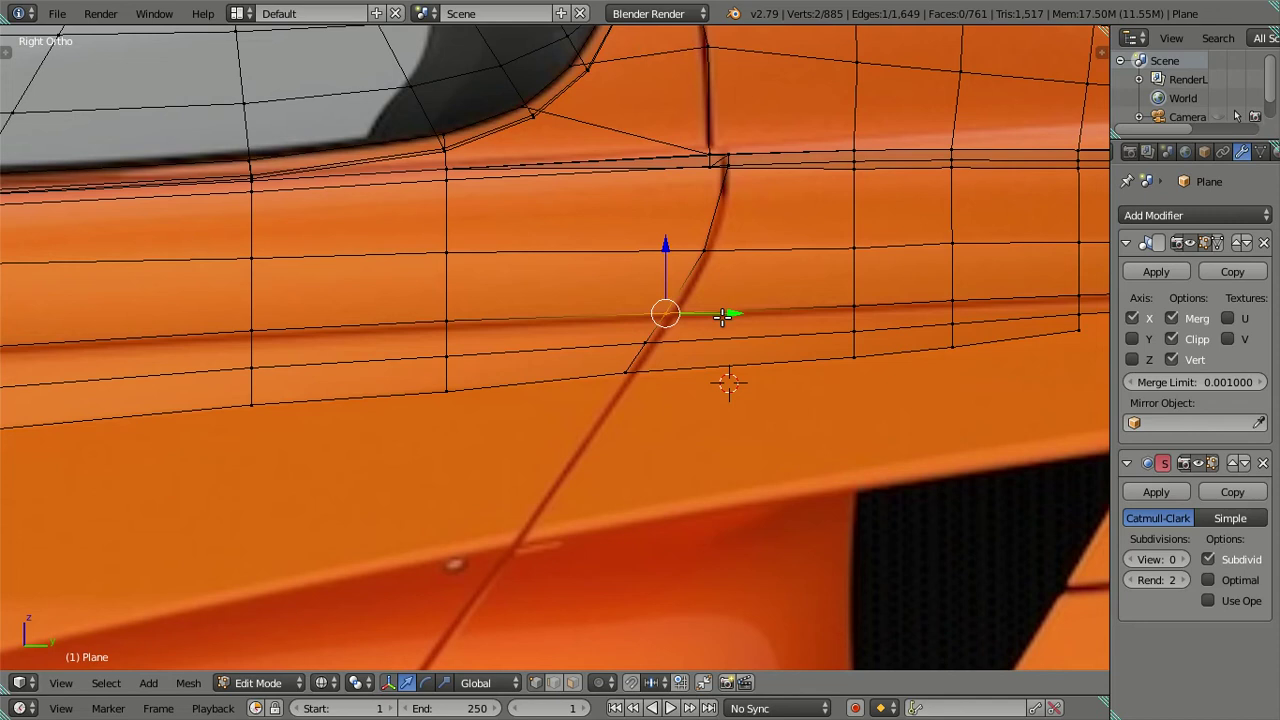
key(c)
click(650, 355)
key(Escape)
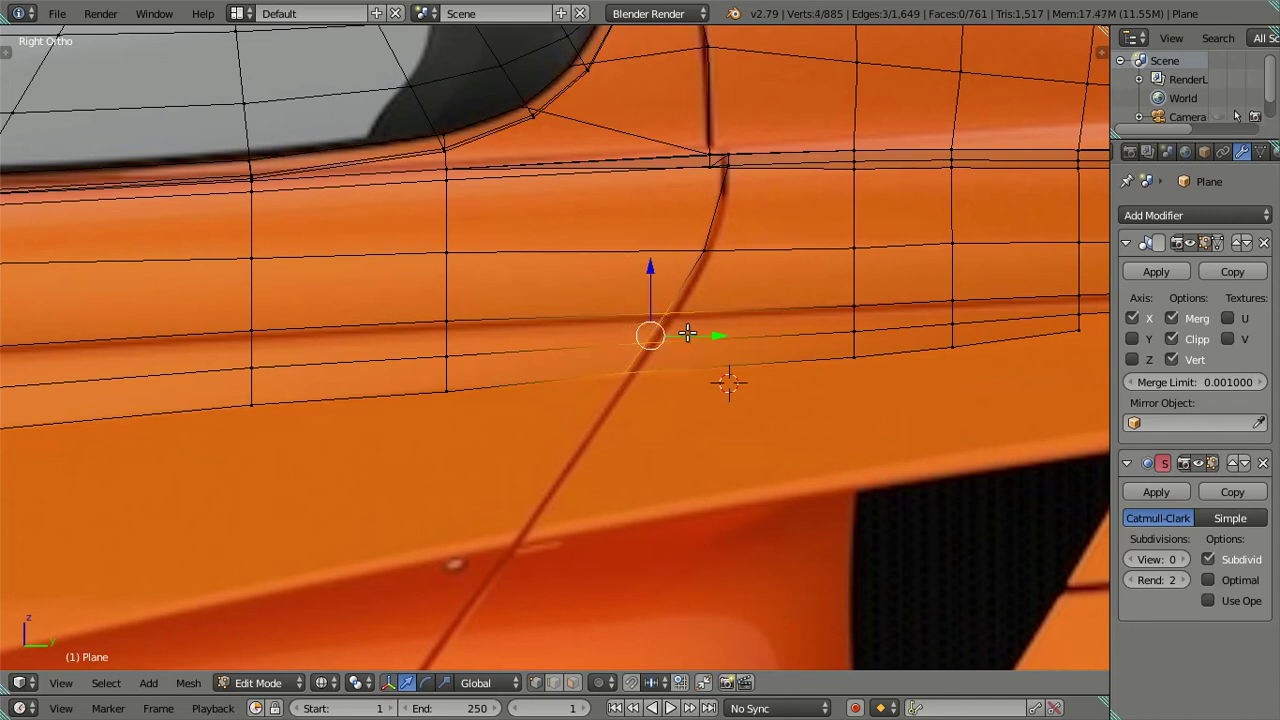
key(a)
scroll(695, 330, down, 2)
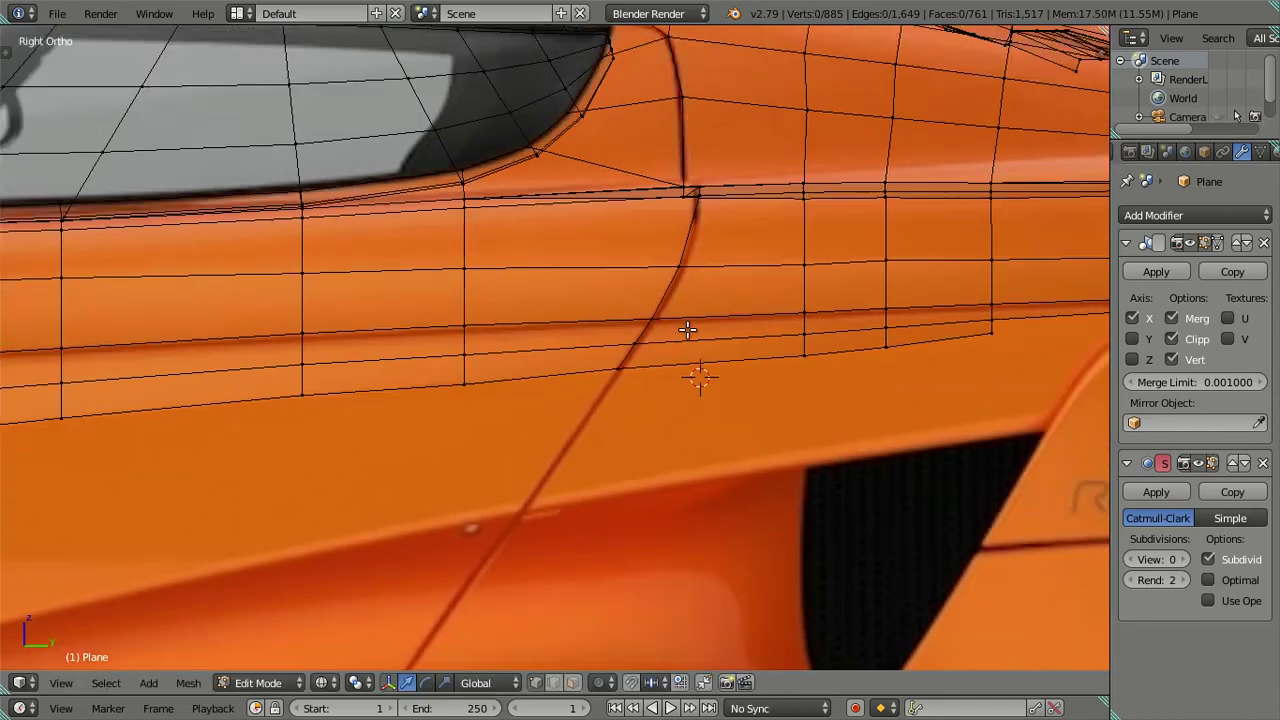
scroll(695, 330, down, 1)
scroll(496, 391, down, 1)
scroll(366, 396, down, 1)
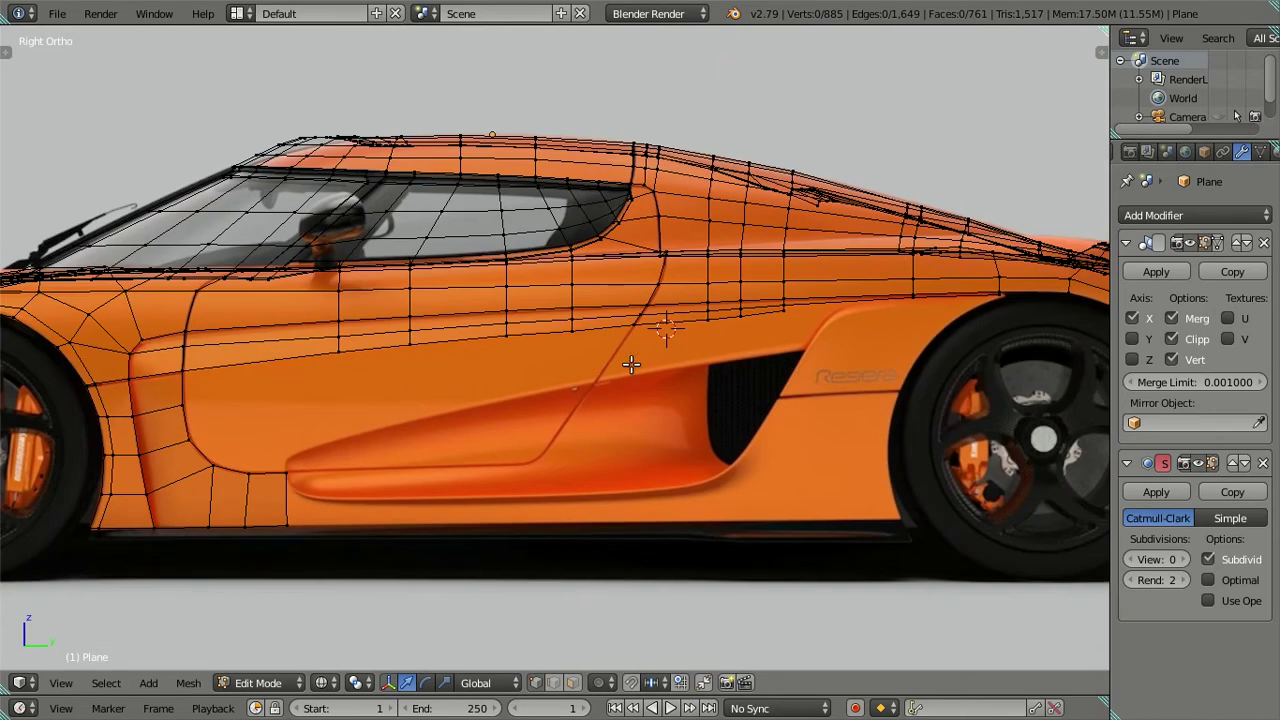
Extrude the door's horizontal edge loop downward into a new row of faces
right_click(783, 311)
alt+right_click(345, 358)
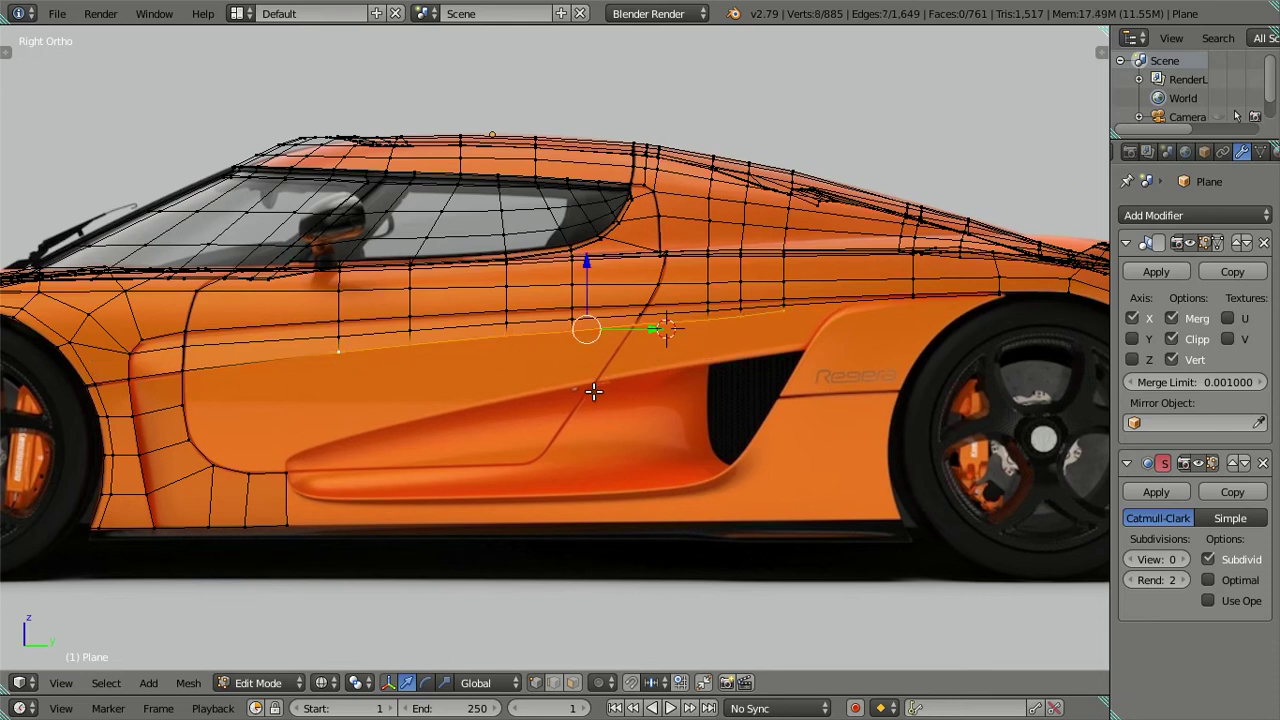
key(e)
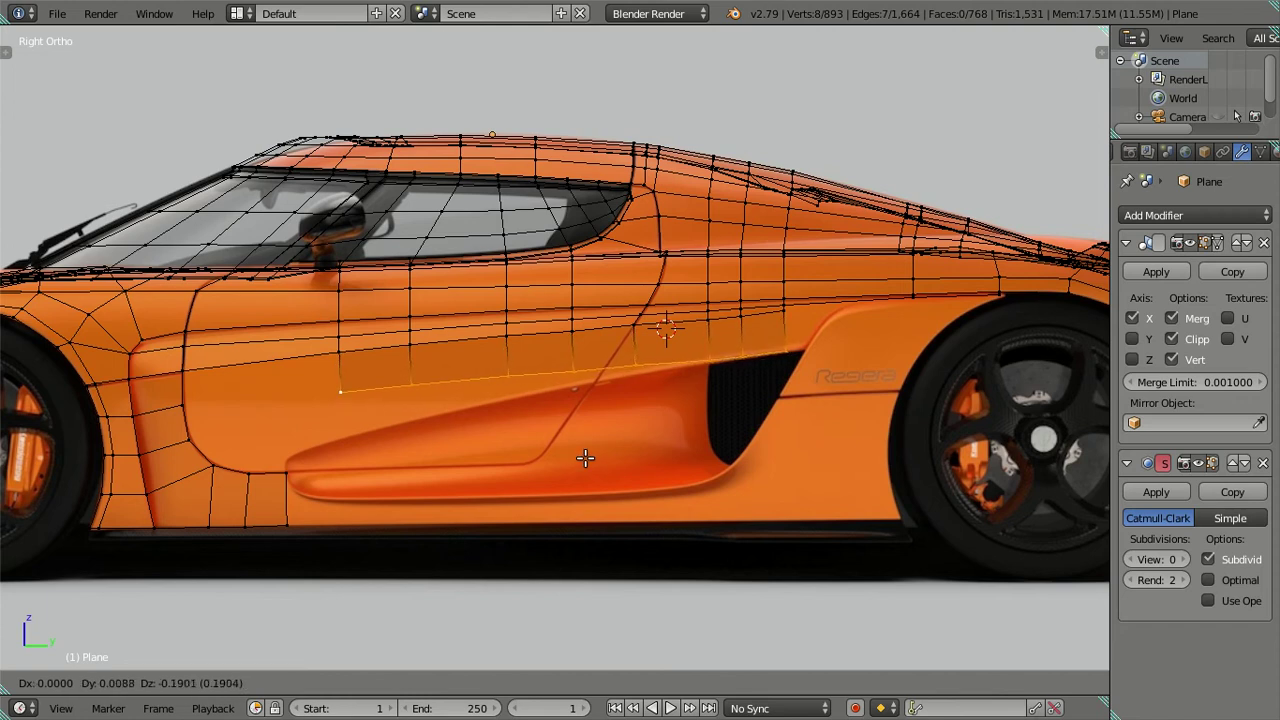
click(585, 458)
Drop the end vertices and lower the new edge vertically onto the intake line
scroll(671, 462, up, 2)
shift+click(850, 358)
shift+click(862, 356)
drag(519, 320, 470, 338)
shift+click(758, 372)
shift+click(669, 386)
click(417, 347)
shift+right_click(578, 405)
key(g)
key(z)
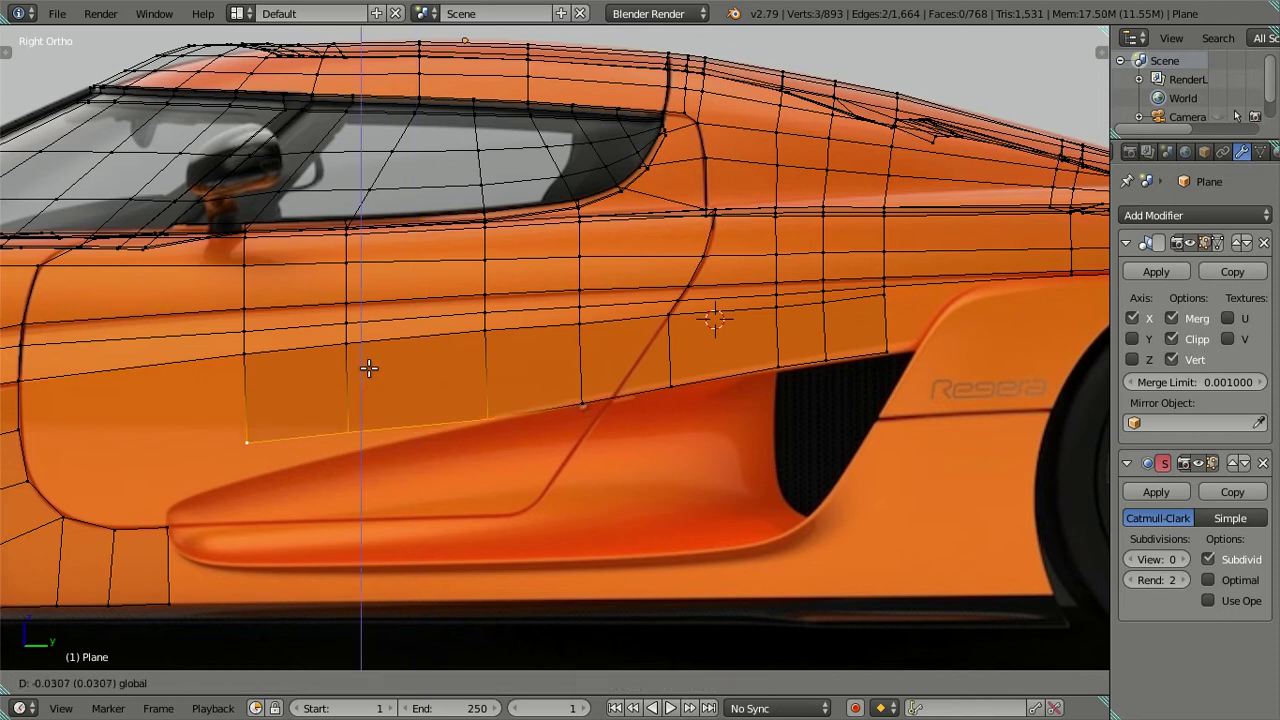
click(452, 403)
Lower the front section and corner vertex about 0.043 units, then inspect in solid view
shift+right_click(471, 420)
shift+middle_drag(471, 420, 717, 357)
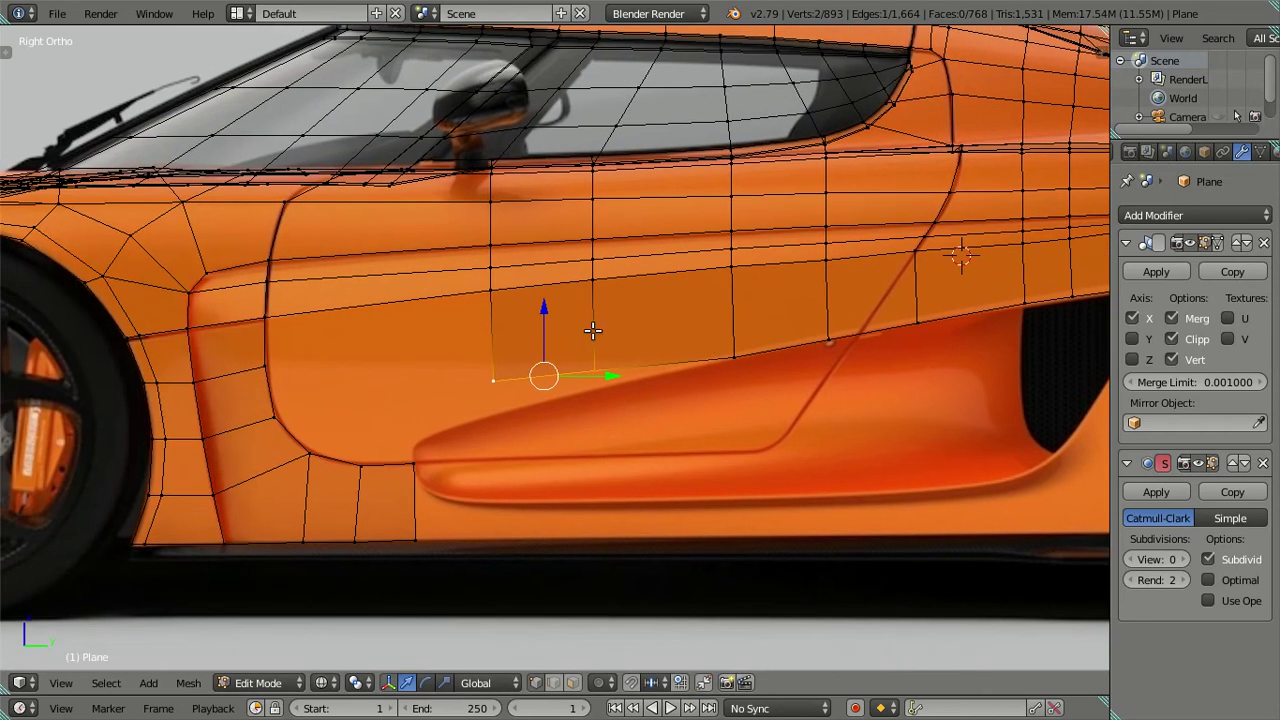
key(g)
key(z)
click(552, 332)
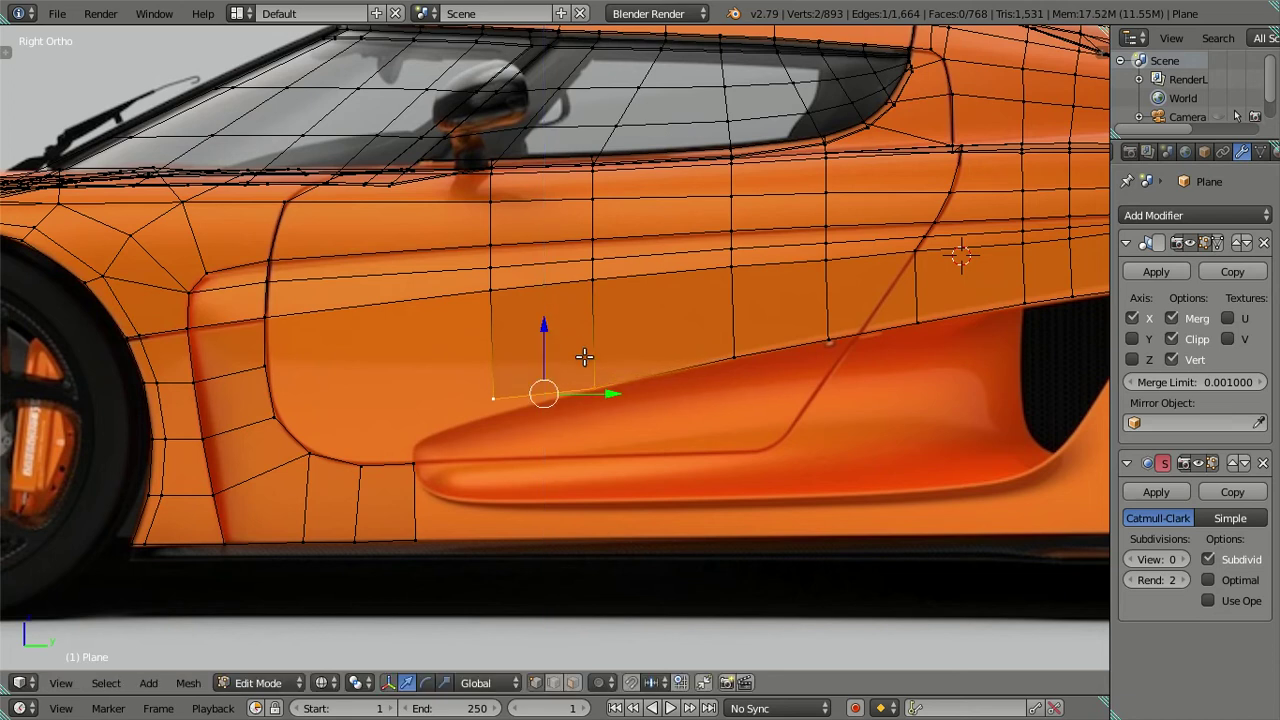
shift+right_click(608, 390)
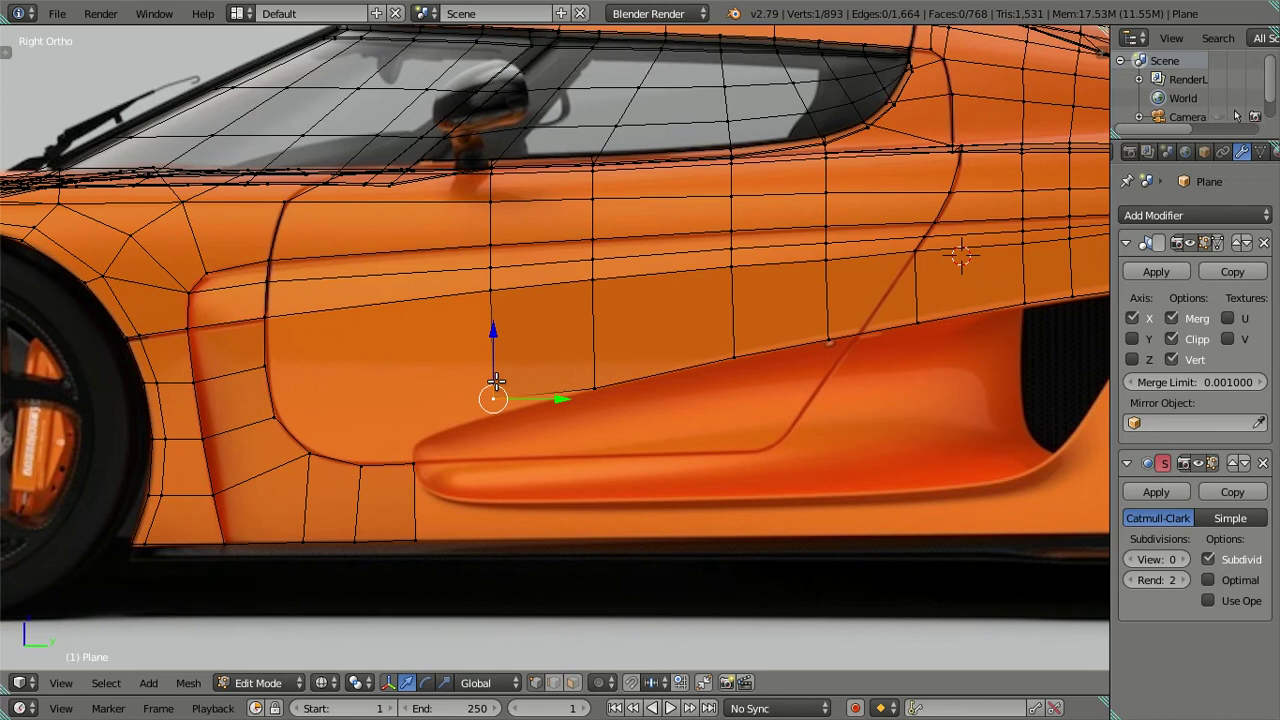
key(g)
key(z)
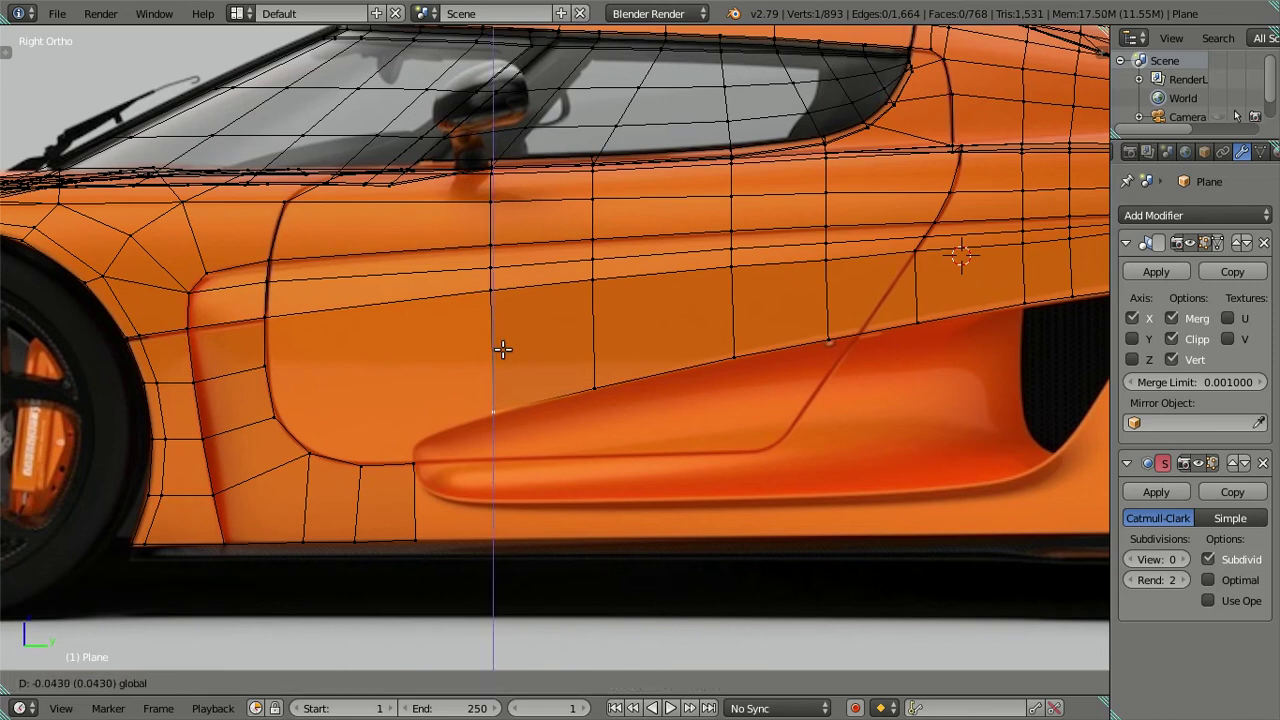
click(503, 348)
key(a)
key(z)
mouse_move(391, 294)
middle_down()
mouse_move(484, 340)
mouse_move(534, 397)
mouse_move(431, 363)
mouse_move(400, 280)
mouse_move(384, 272)
middle_up()
Cut two vertical loops through the lower front door panel, then dissolve one of them
key(KP_3)
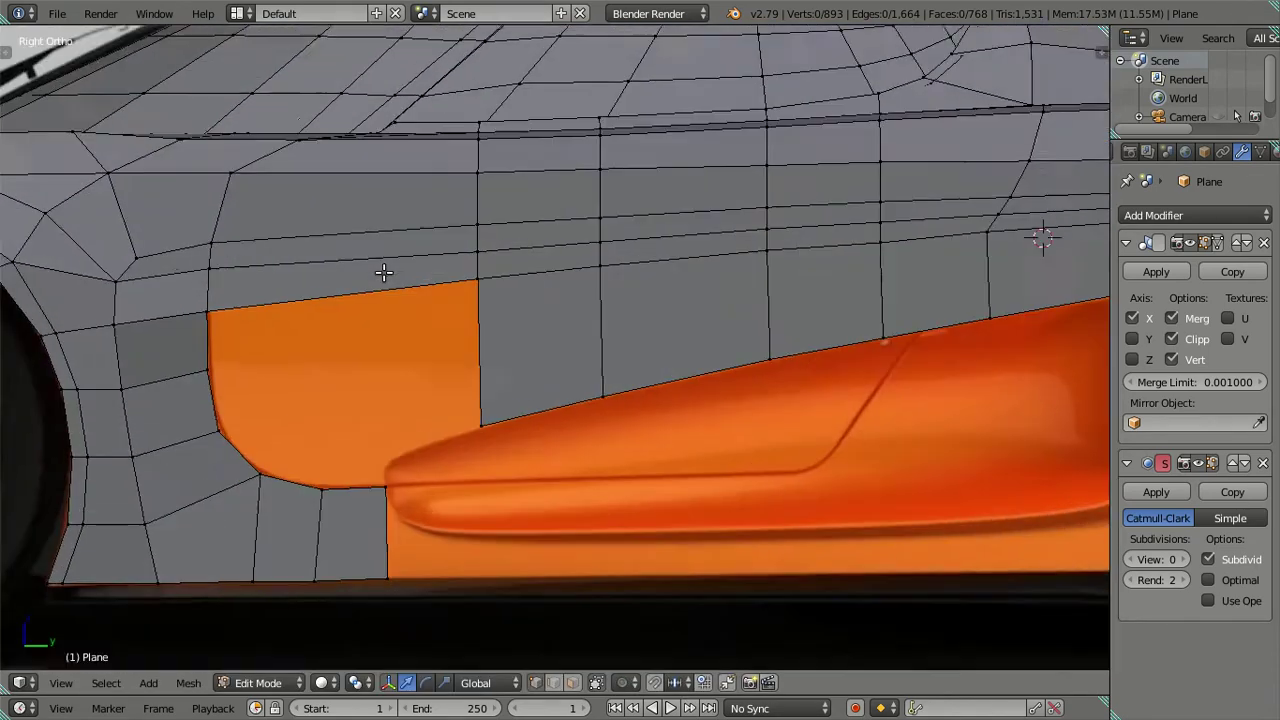
scroll(380, 271, up, 5)
scroll(354, 271, down, 3)
scroll(594, 280, down, 3)
key(ctrl+r)
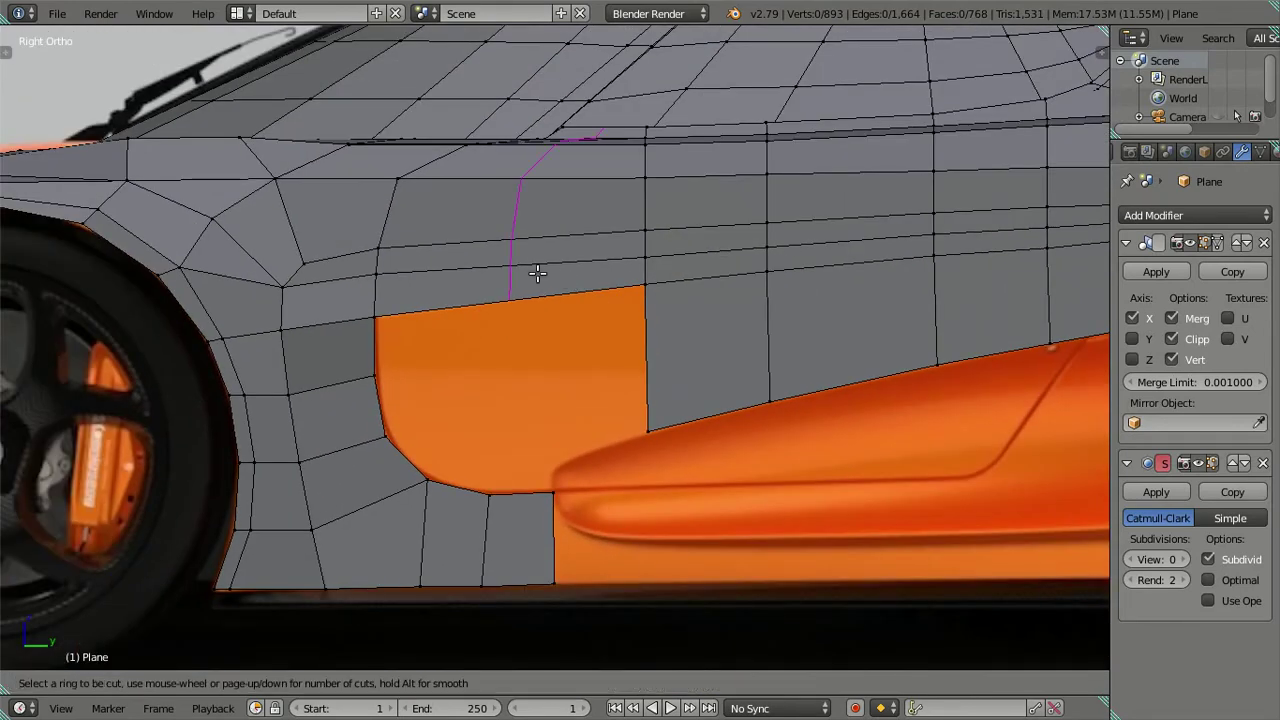
scroll(537, 273, up, 1)
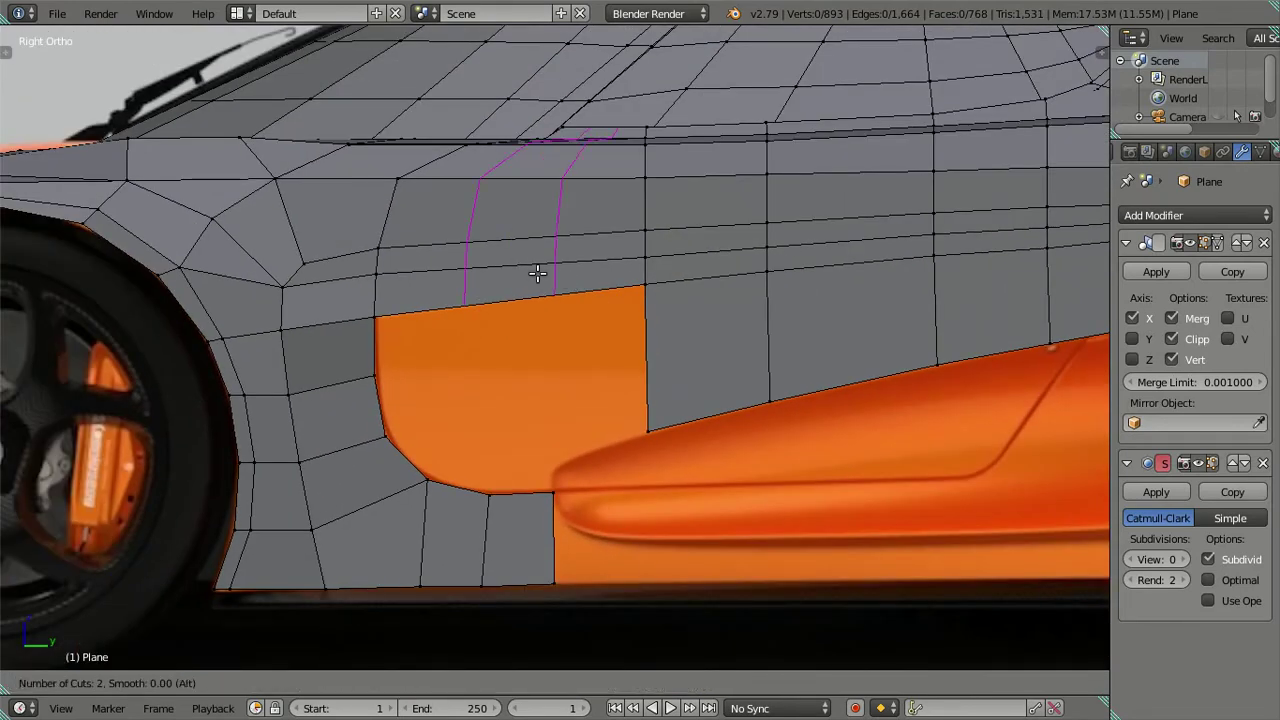
click(537, 273)
right_click(537, 273)
alt+right_click(480, 220)
key(x)
click(568, 343)
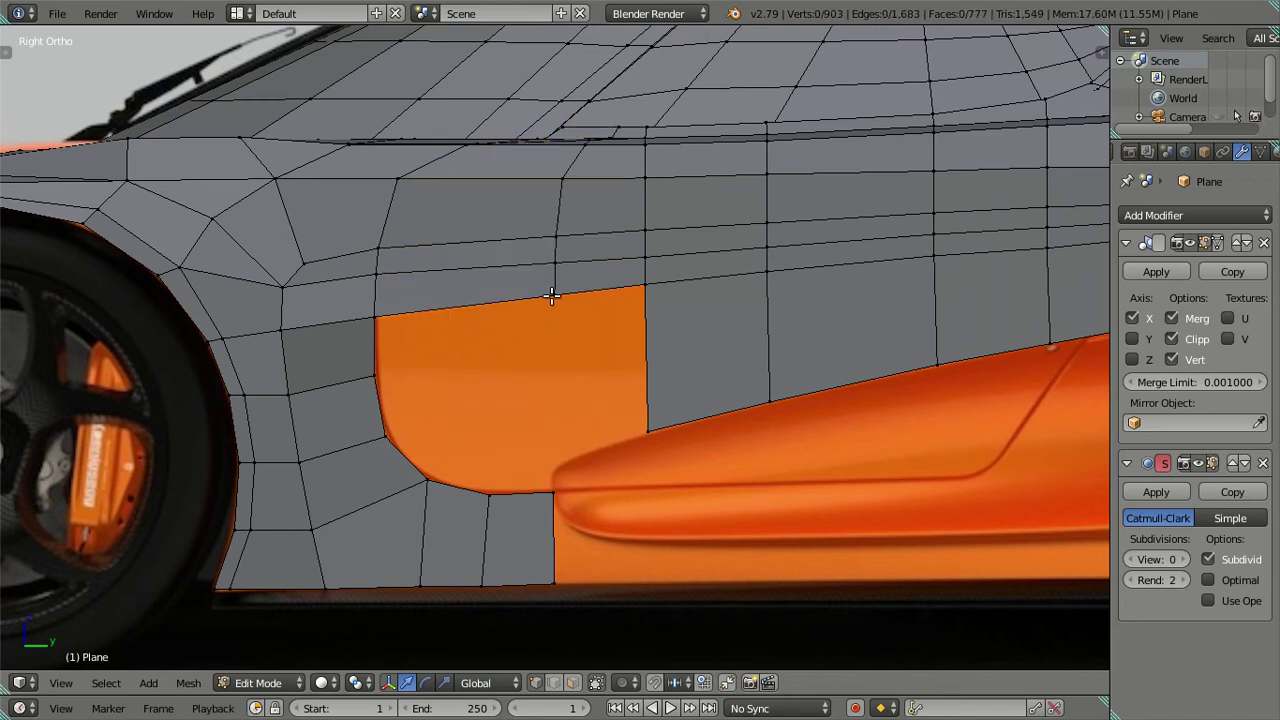
Extrude the cut's lower vertex to the intake tip and fill the gap with a face
right_click(552, 296)
key(e)
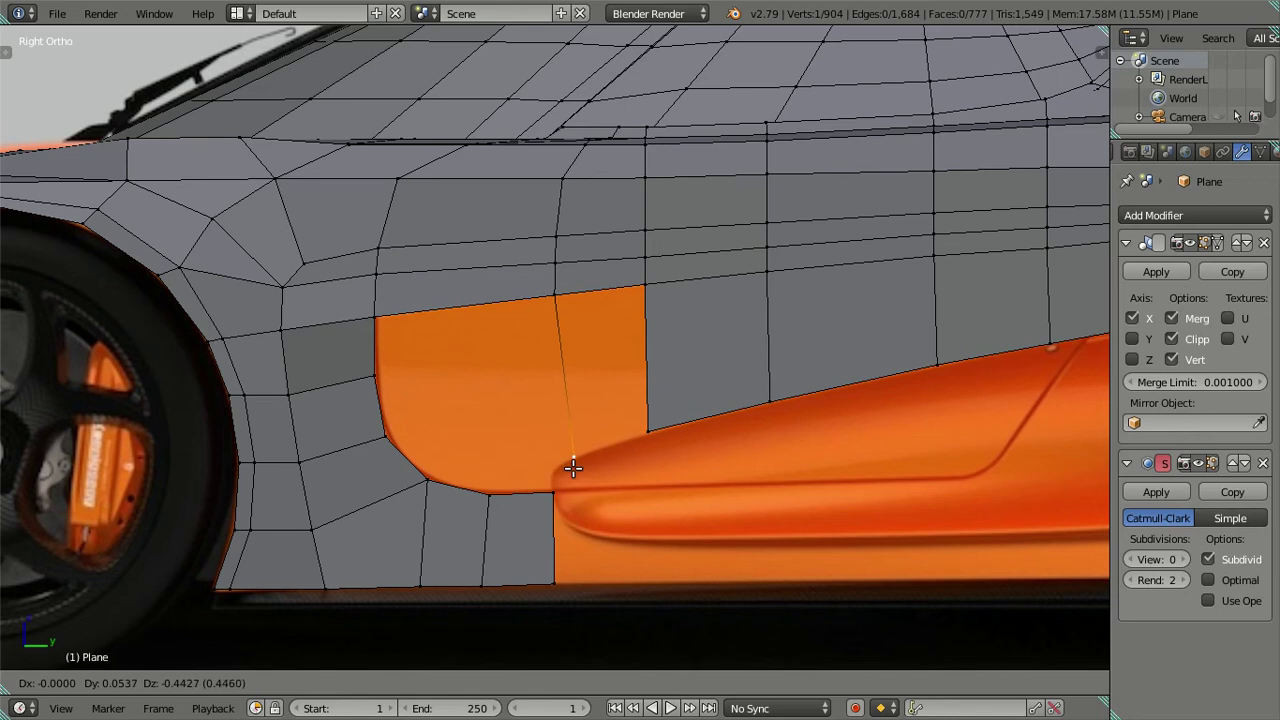
click(573, 467)
alt+right_click(649, 432)
key(f)
key(a)
scroll(454, 429, down, 2)
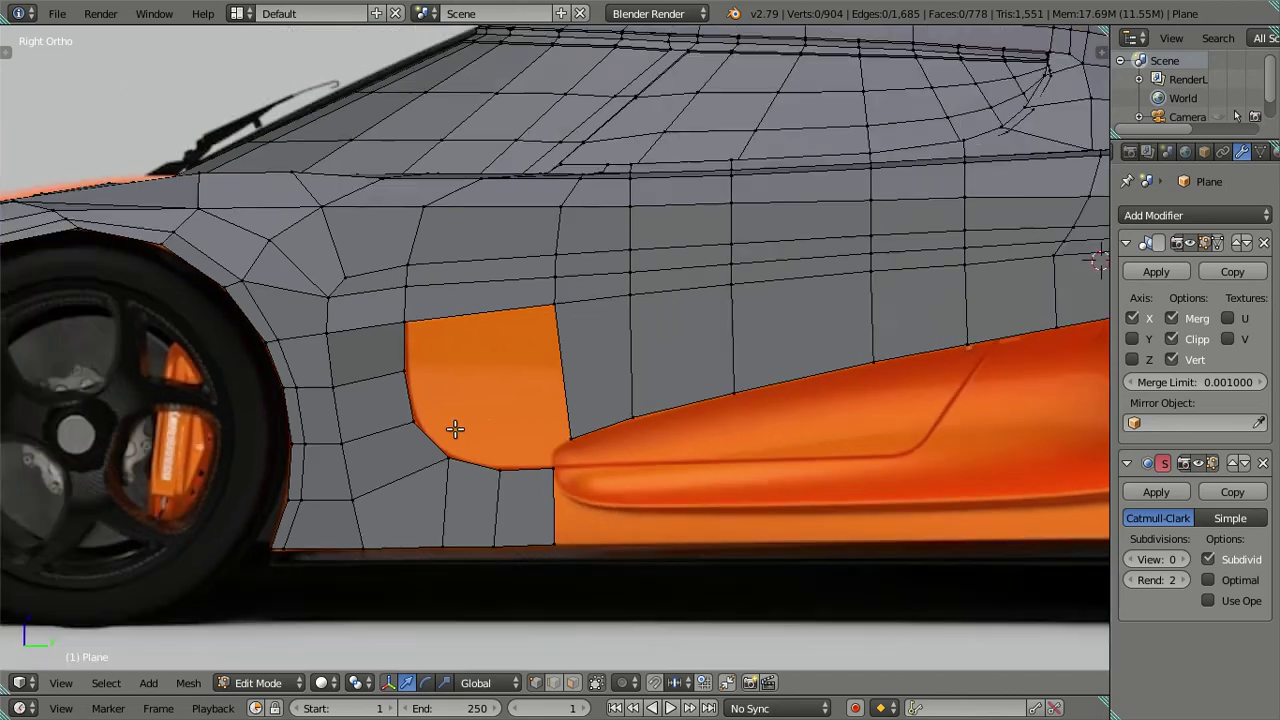
scroll(400, 425, down, 1)
scroll(347, 419, down, 1)
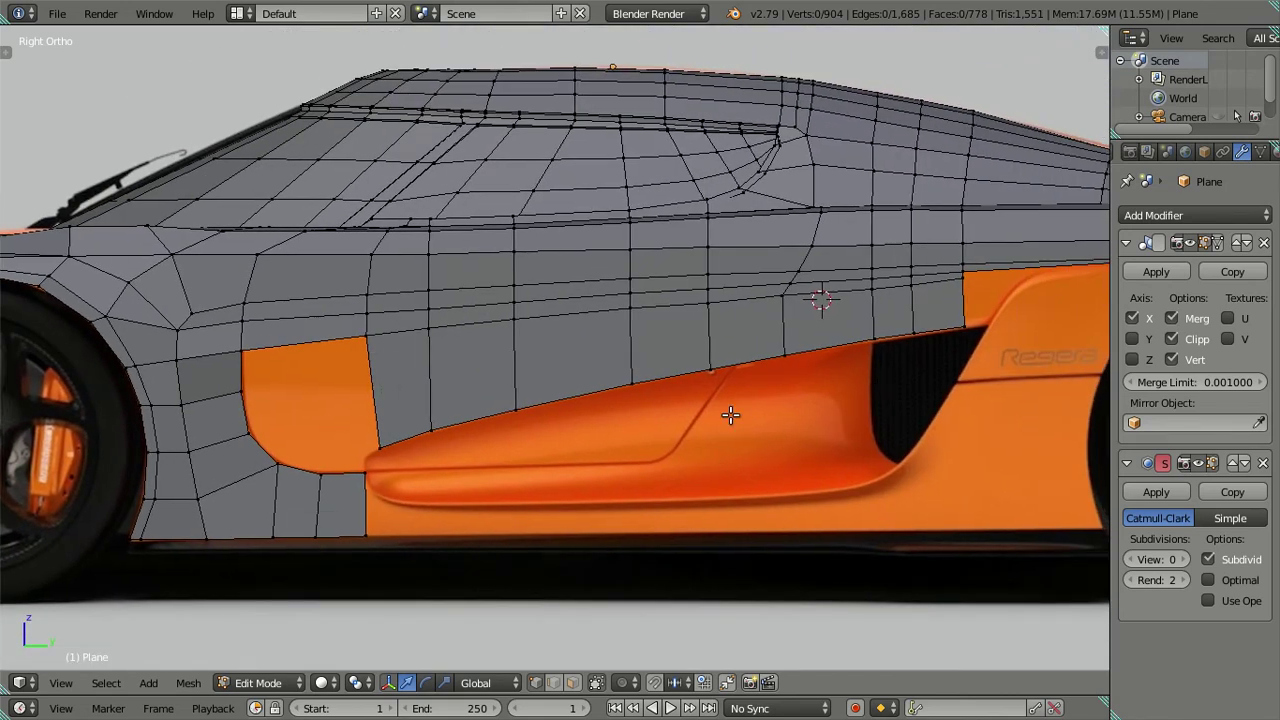
ctrl+scroll(731, 414, down, 3)
scroll(694, 357, up, 3)
mouse_move(694, 357)
shift+middle_down()
mouse_move(636, 359)
mouse_move(591, 449)
mouse_move(763, 457)
mouse_move(666, 384)
shift+middle_up()
In wireframe side view, slide a body-line vertex rearward along the crease
key(z)
scroll(636, 359, down, 2)
key(KP_3)
scroll(666, 384, up, 1)
scroll(666, 384, up, 1)
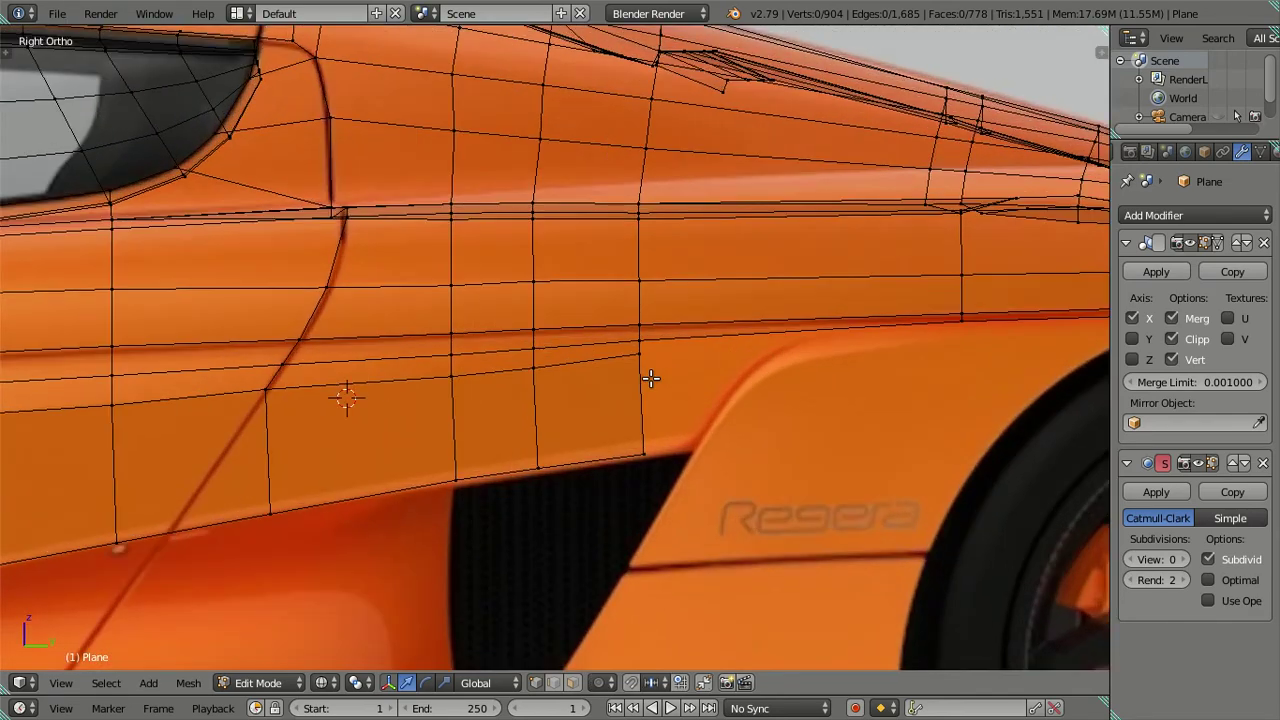
key(c)
click(646, 336)
right_click(648, 336)
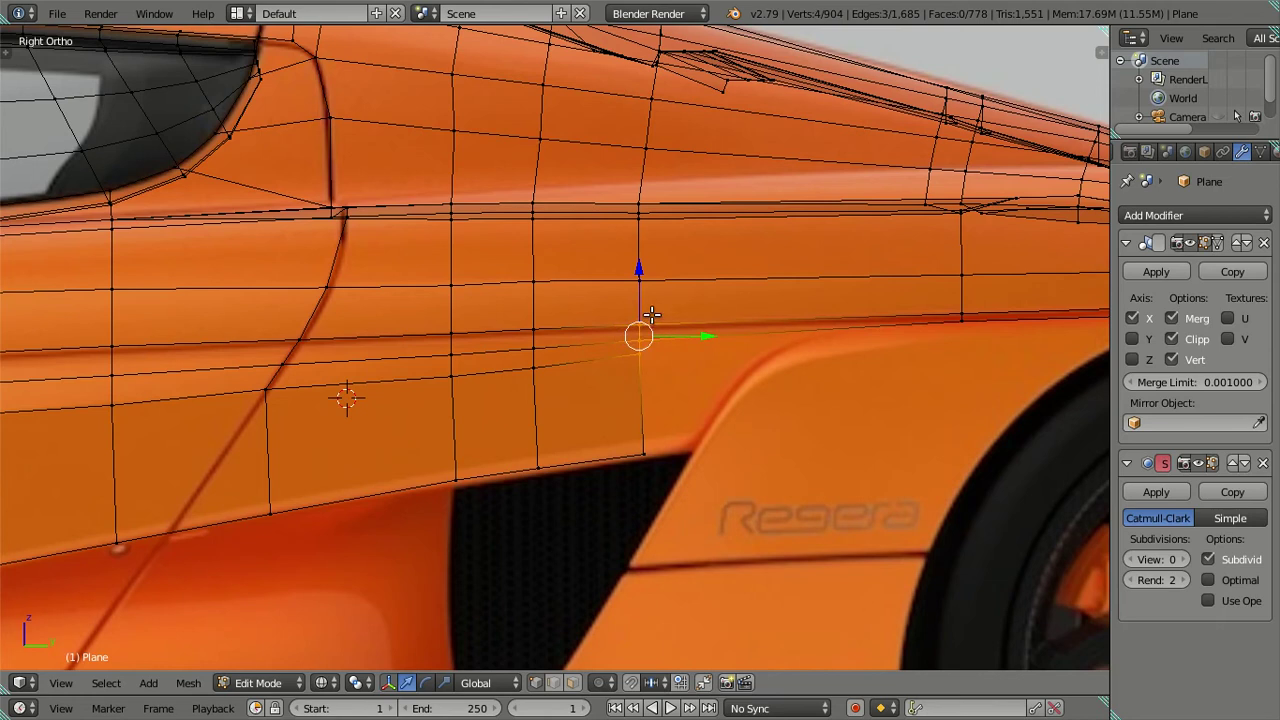
drag(701, 335, 829, 345)
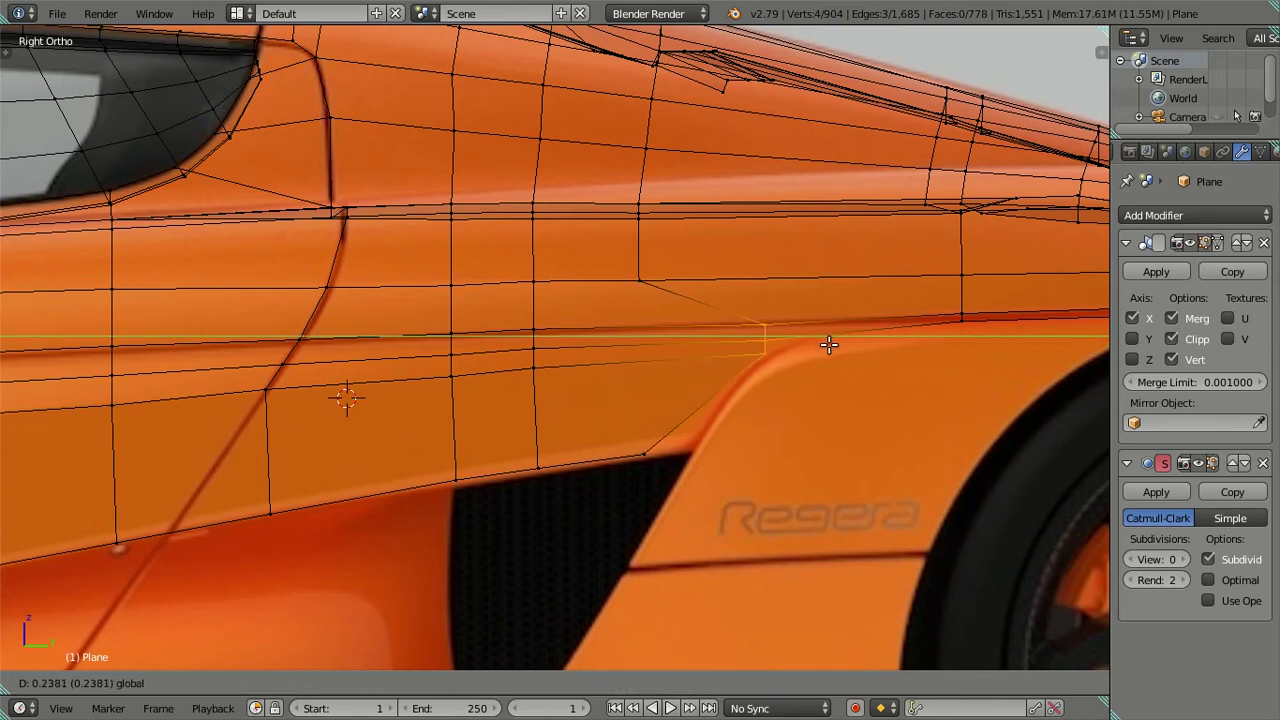
drag(821, 345, 821, 345)
Slide the next crease vertex and the two upper panel vertices rearward along the line
right_click(533, 344)
key(c)
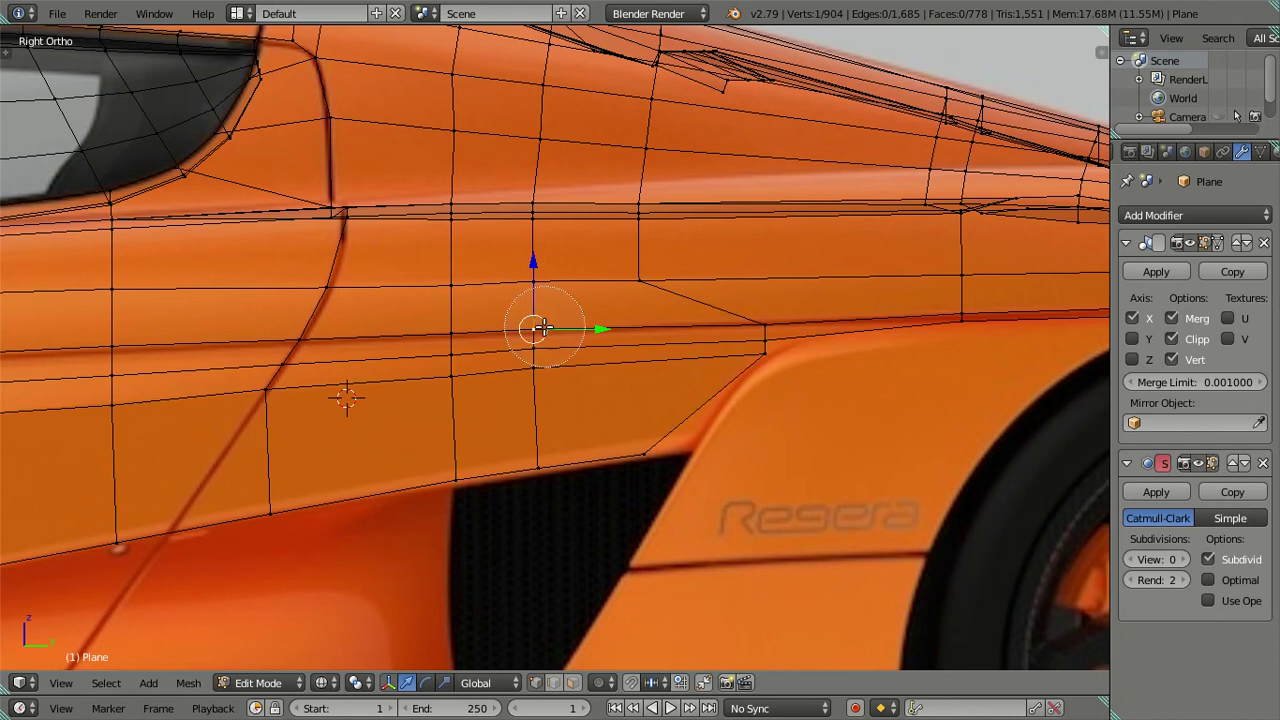
right_click(547, 345)
drag(601, 344, 630, 348)
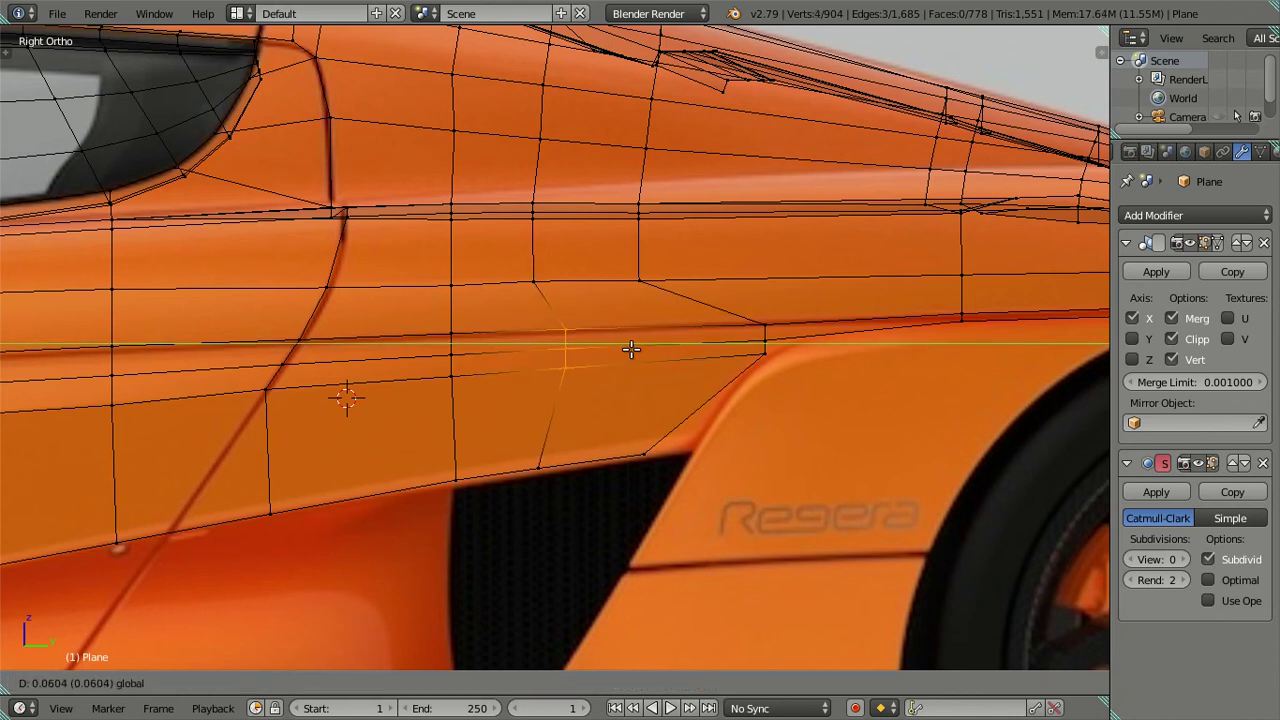
right_click(533, 280)
shift+right_click(638, 280)
drag(651, 280, 685, 277)
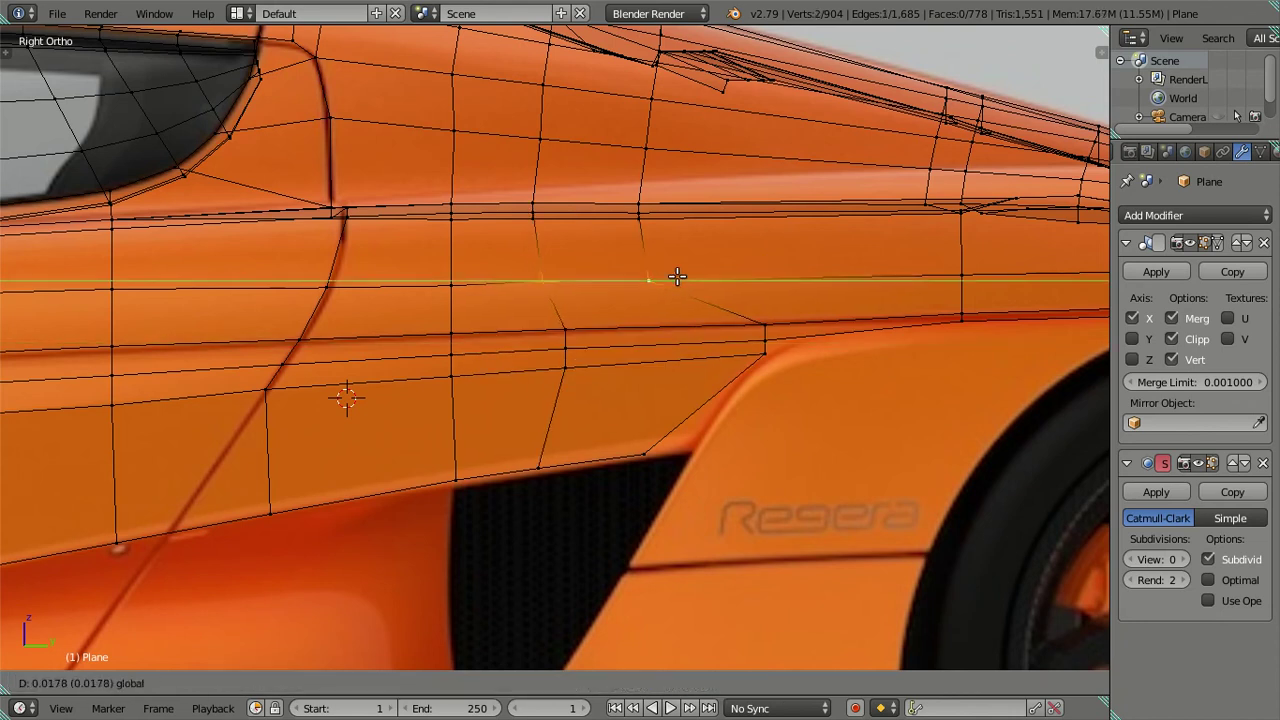
right_click(685, 277)
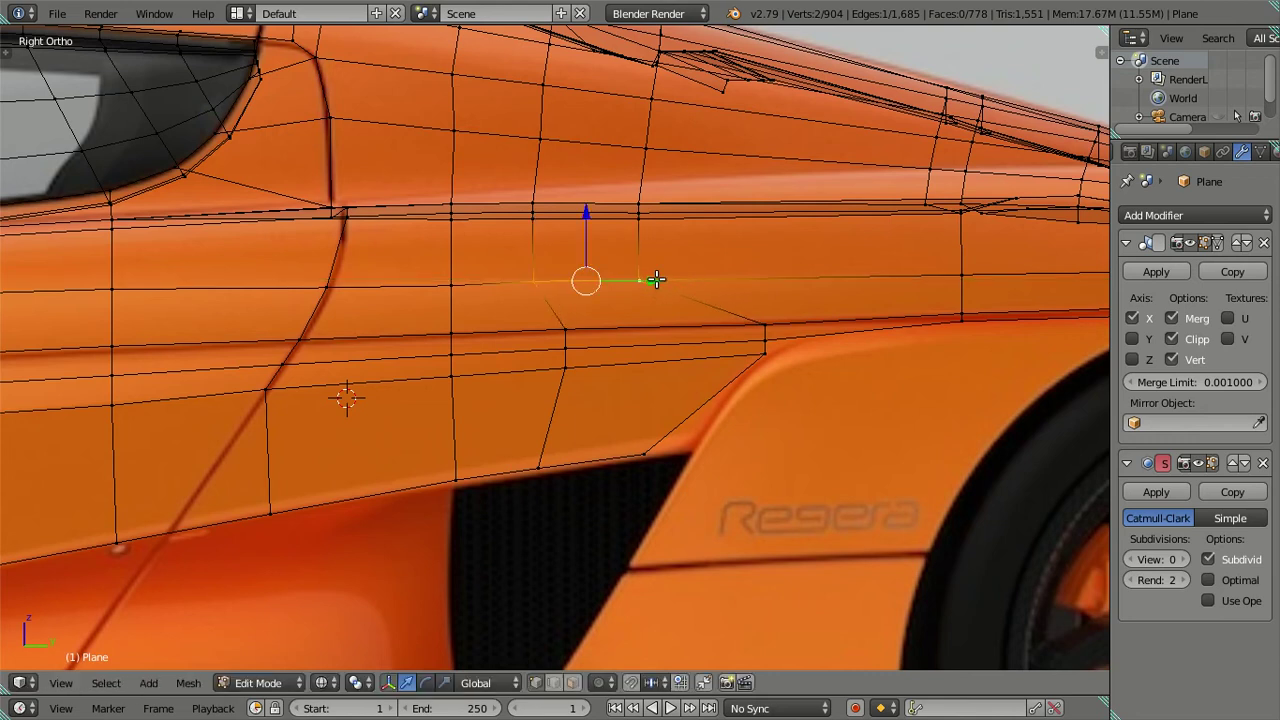
drag(655, 279, 679, 277)
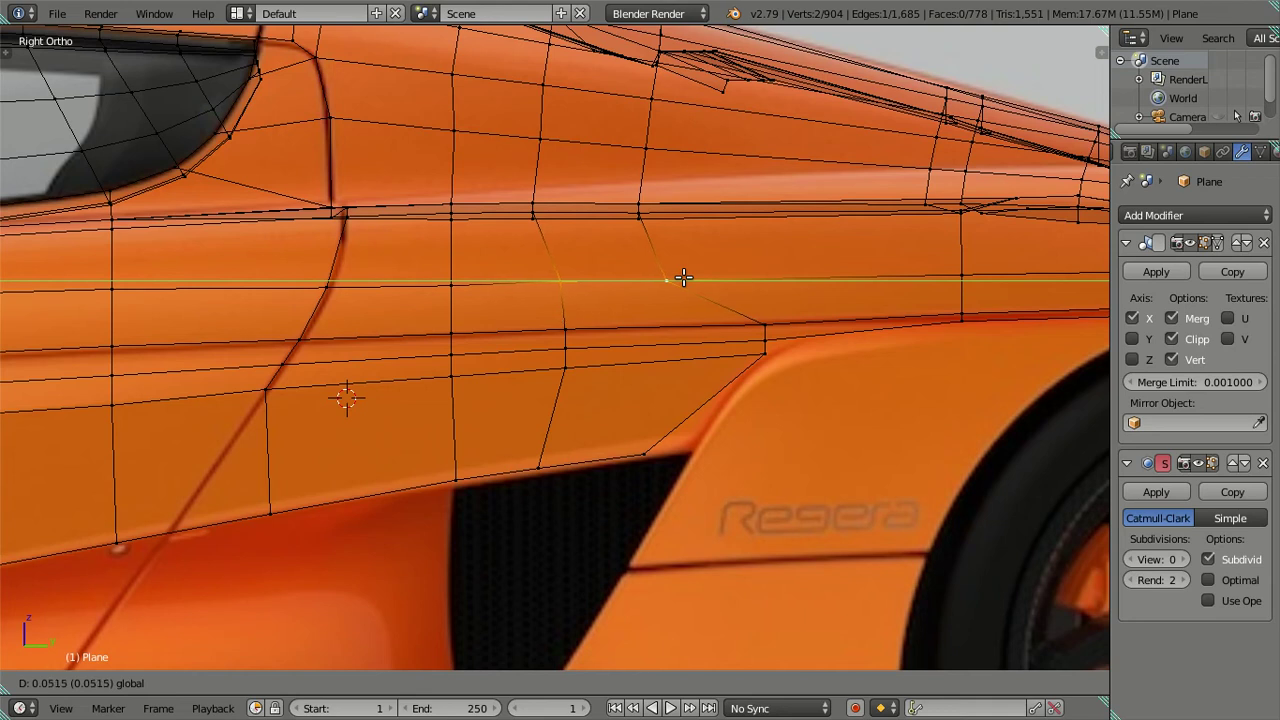
click(679, 277)
Shift the body-line edge loop slightly rearward
key(a)
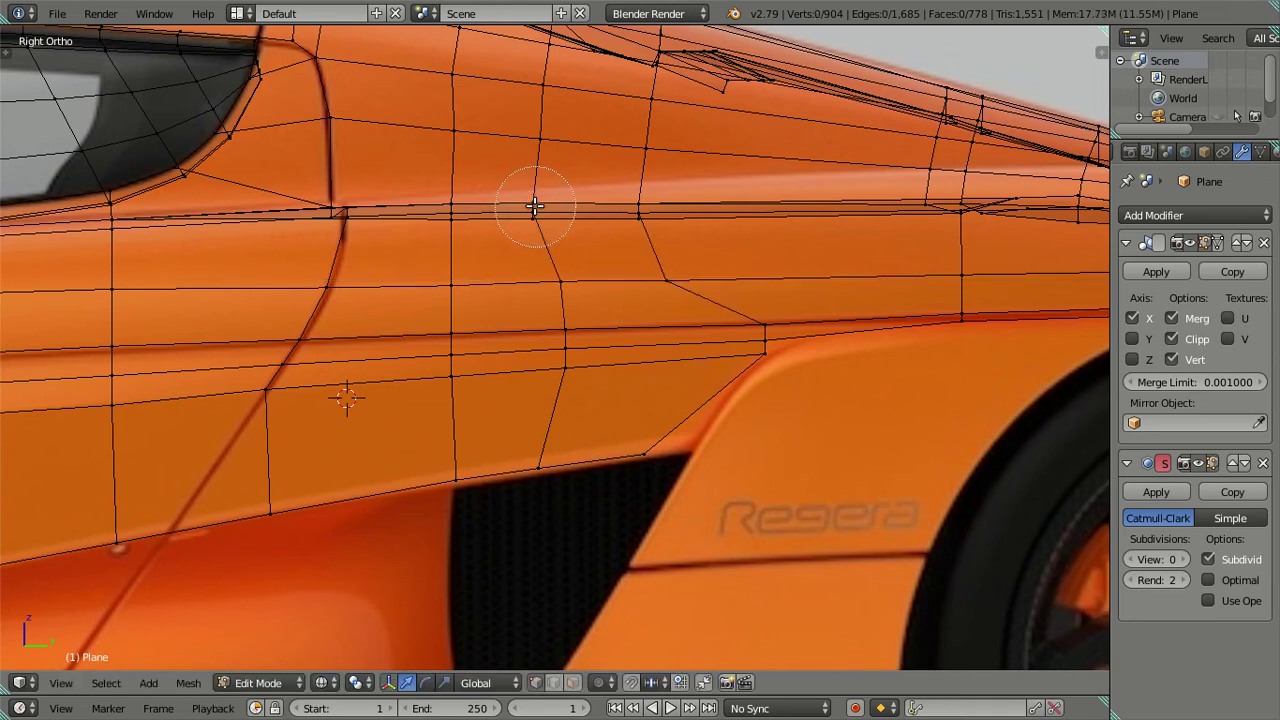
alt+right_click(537, 205)
drag(651, 209, 669, 208)
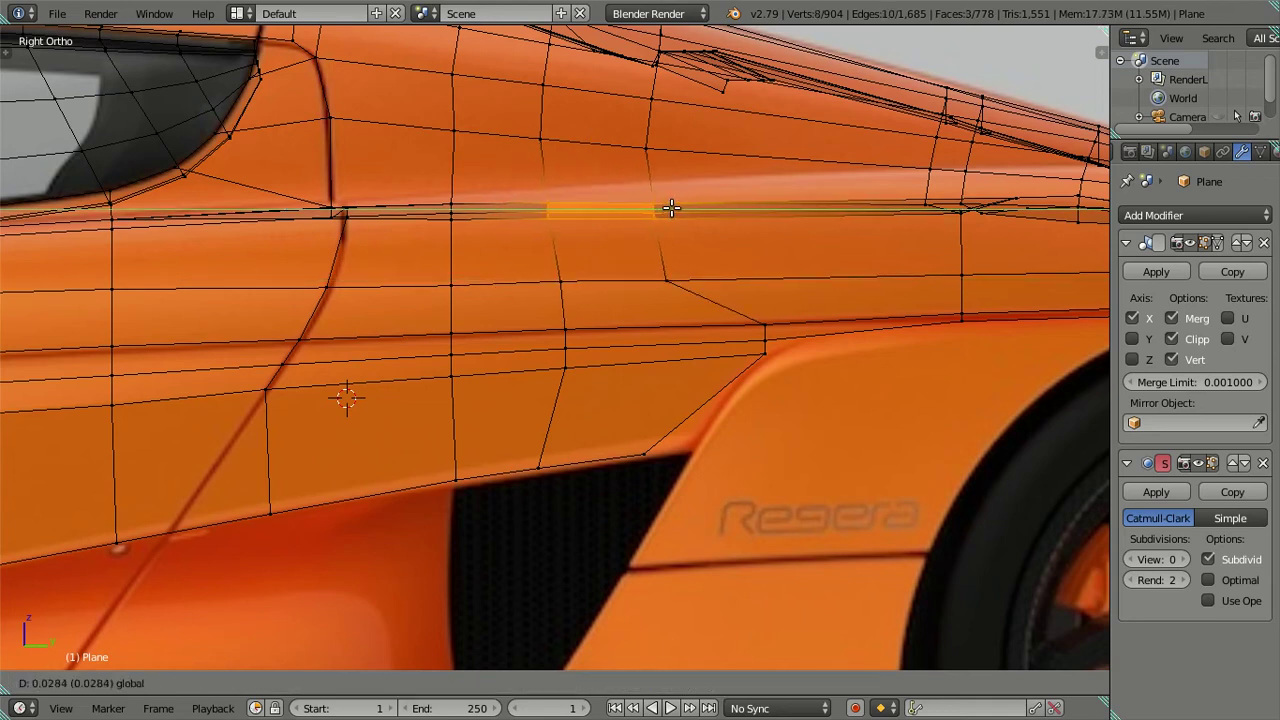
click(673, 207)
key(a)
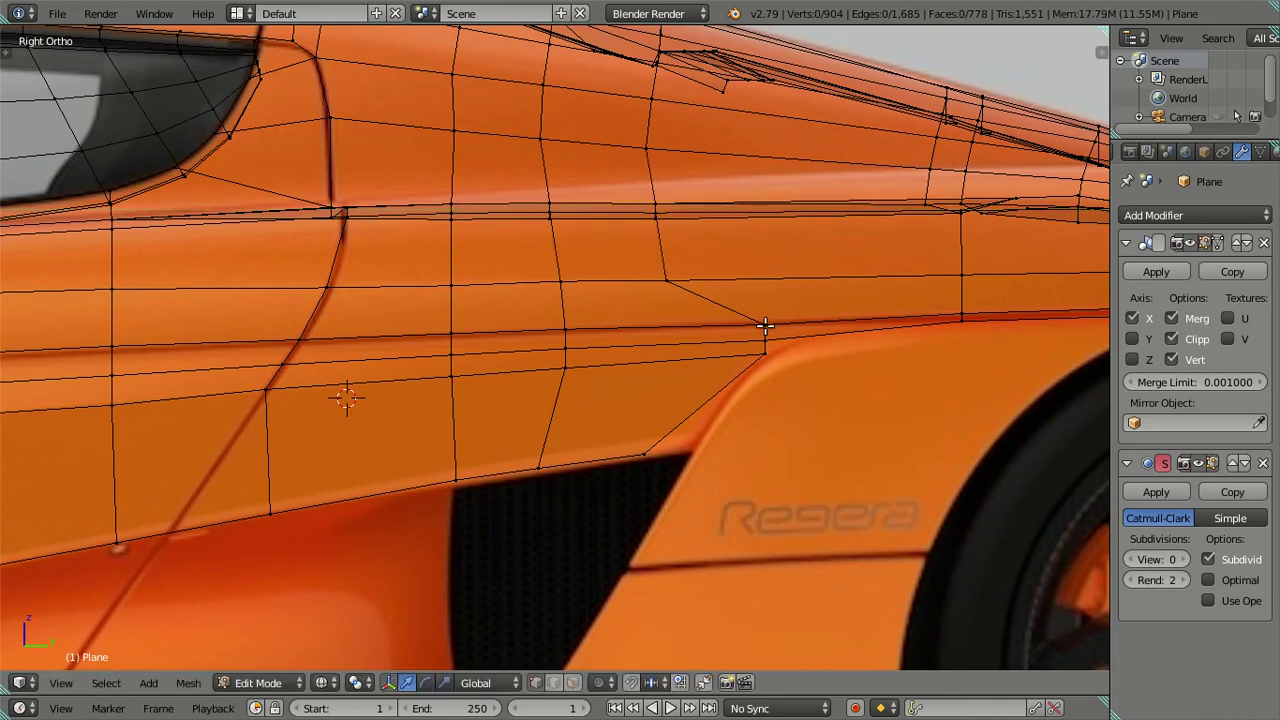
Reposition the intake corner vertices and the lower vertex onto the rear intake's edge
shift+middle_drag(765, 325, 663, 294)
right_click(571, 254)
drag(640, 252, 699, 255)
right_click(672, 317)
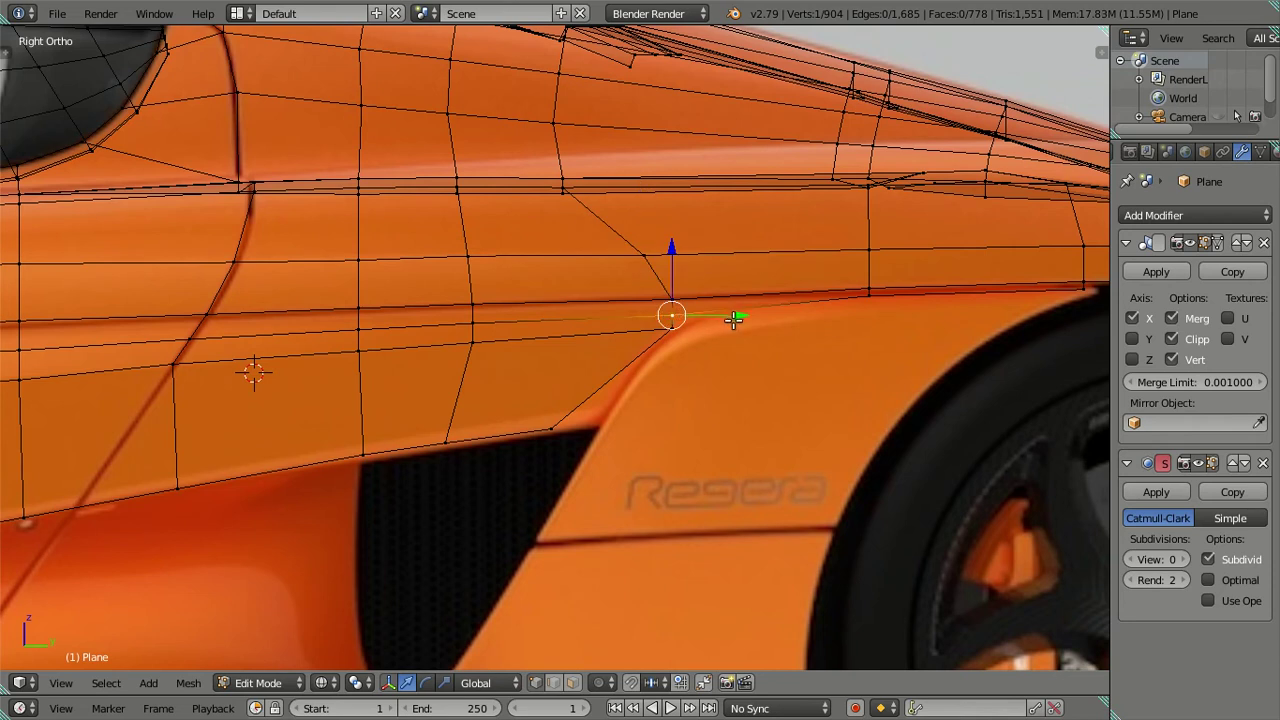
drag(742, 316, 768, 317)
right_click(558, 417)
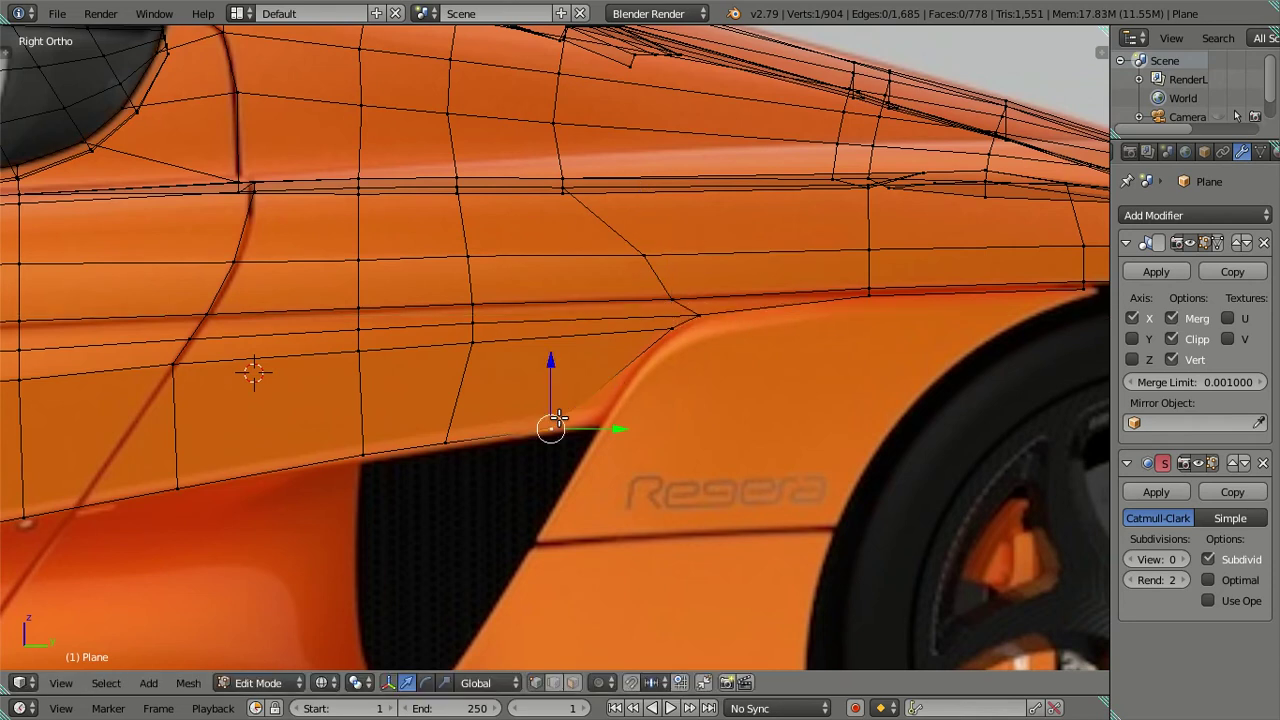
key(g)
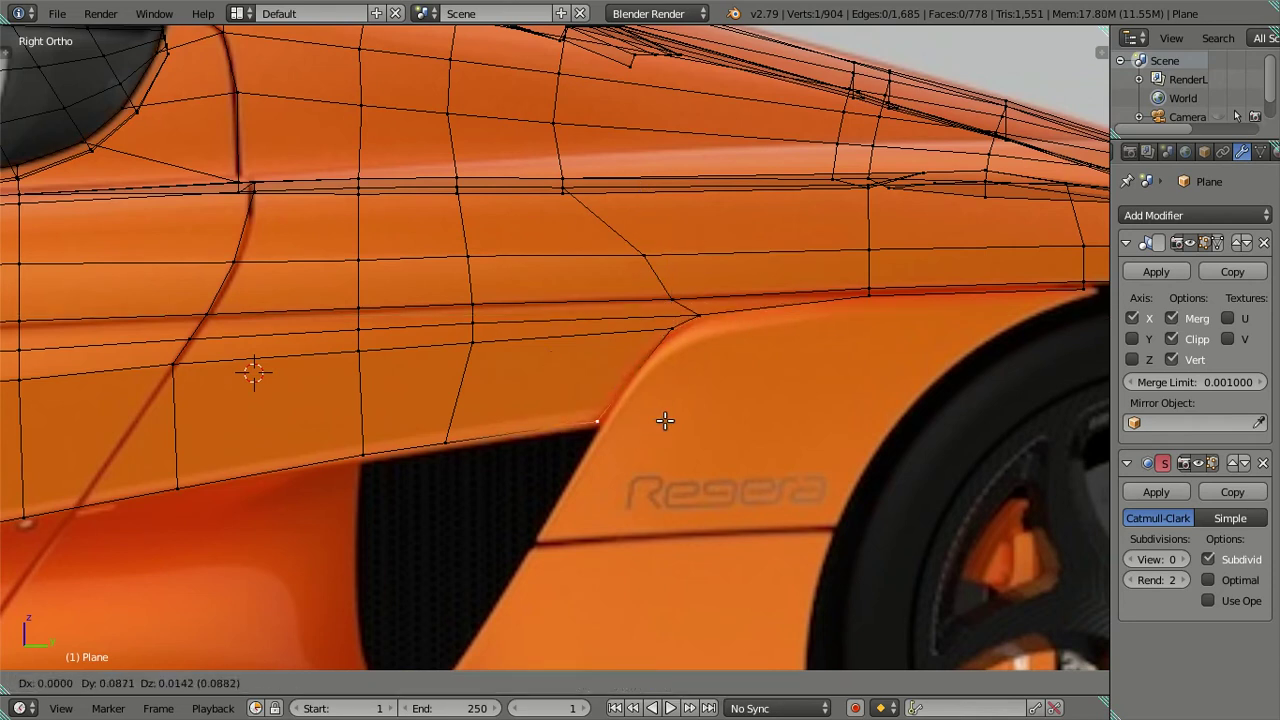
click(665, 421)
Move the fender corner vertex onto the panel edge, then select the mid-panel vertex
right_click(683, 352)
key(a)
right_click(670, 370)
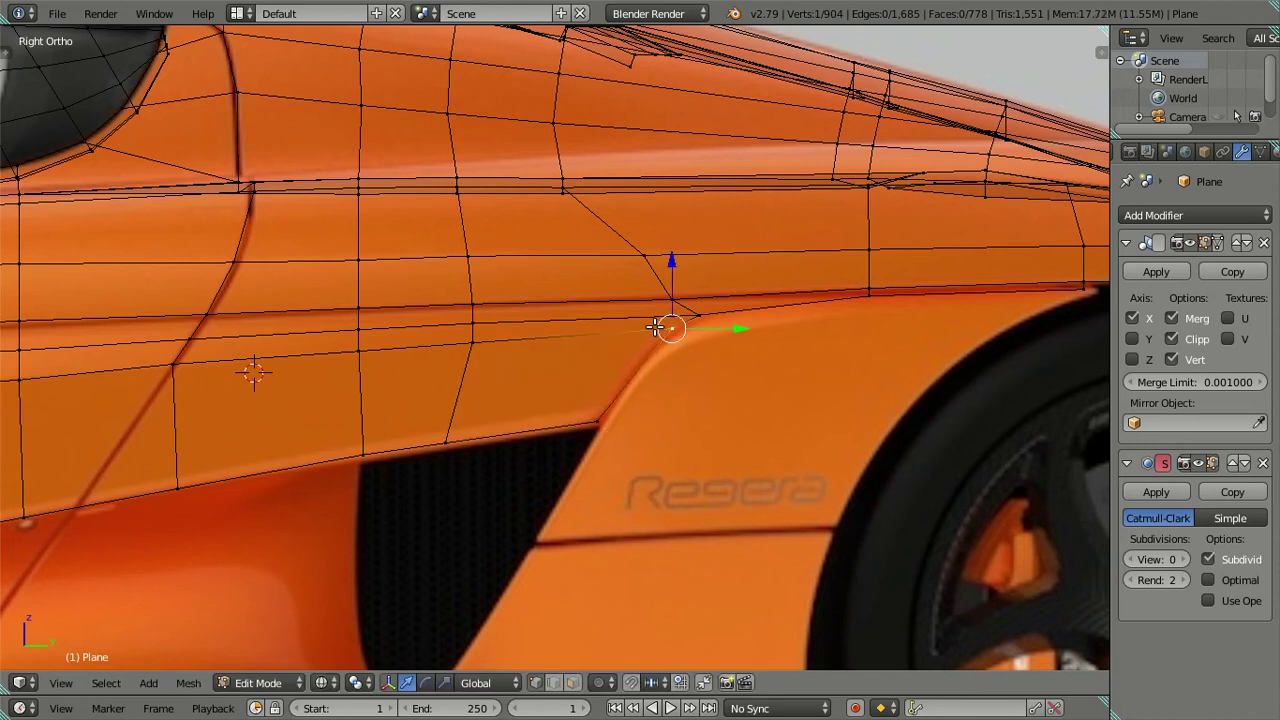
key(g)
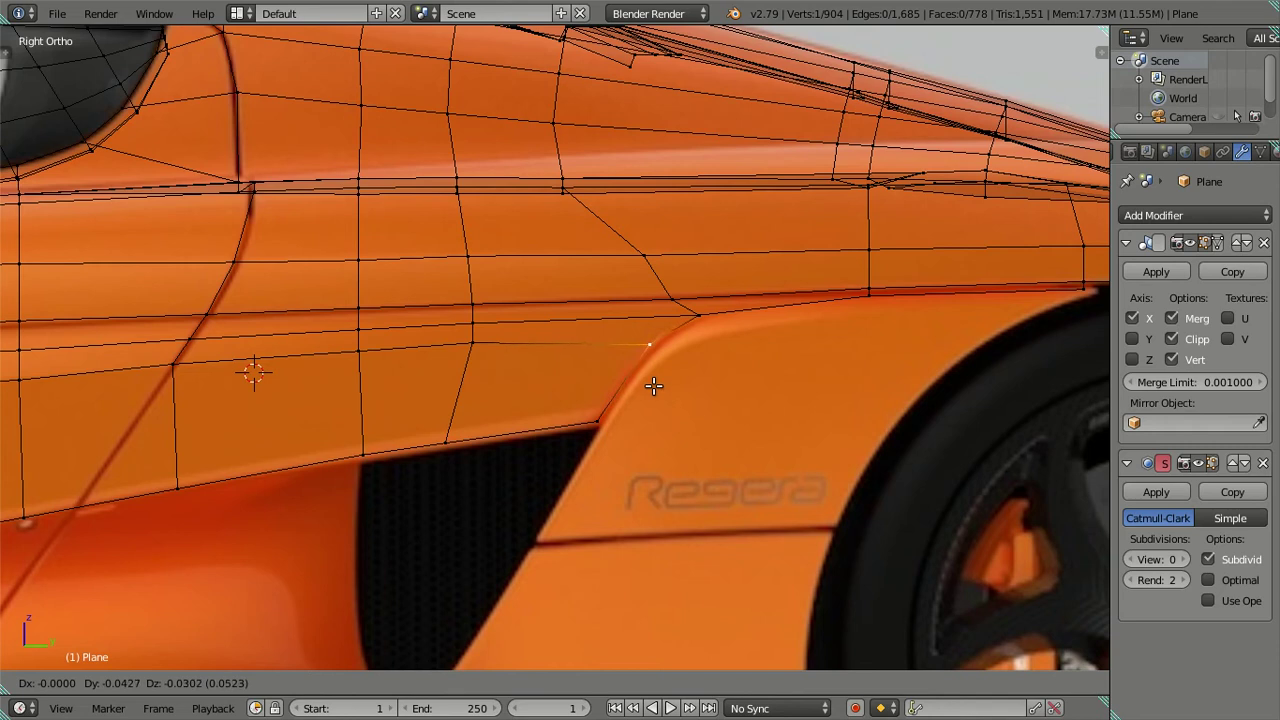
click(652, 389)
key(a)
right_click(471, 343)
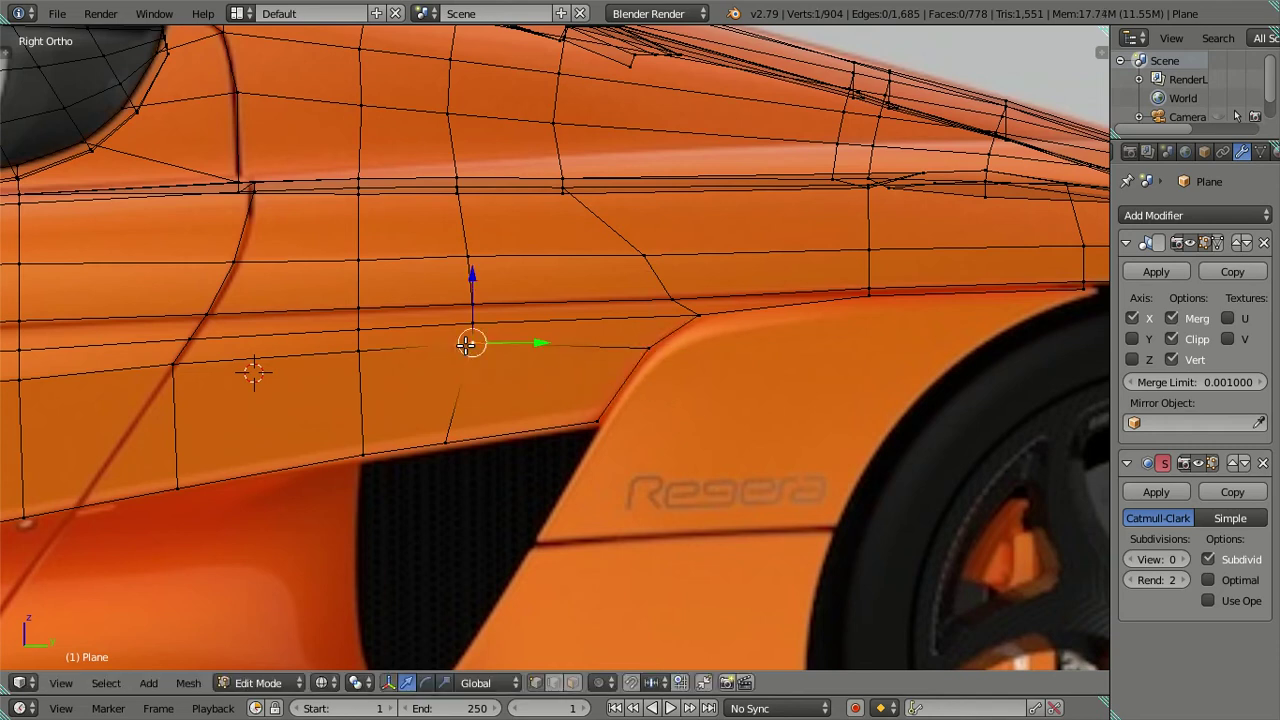
scroll(539, 420, down, 1)
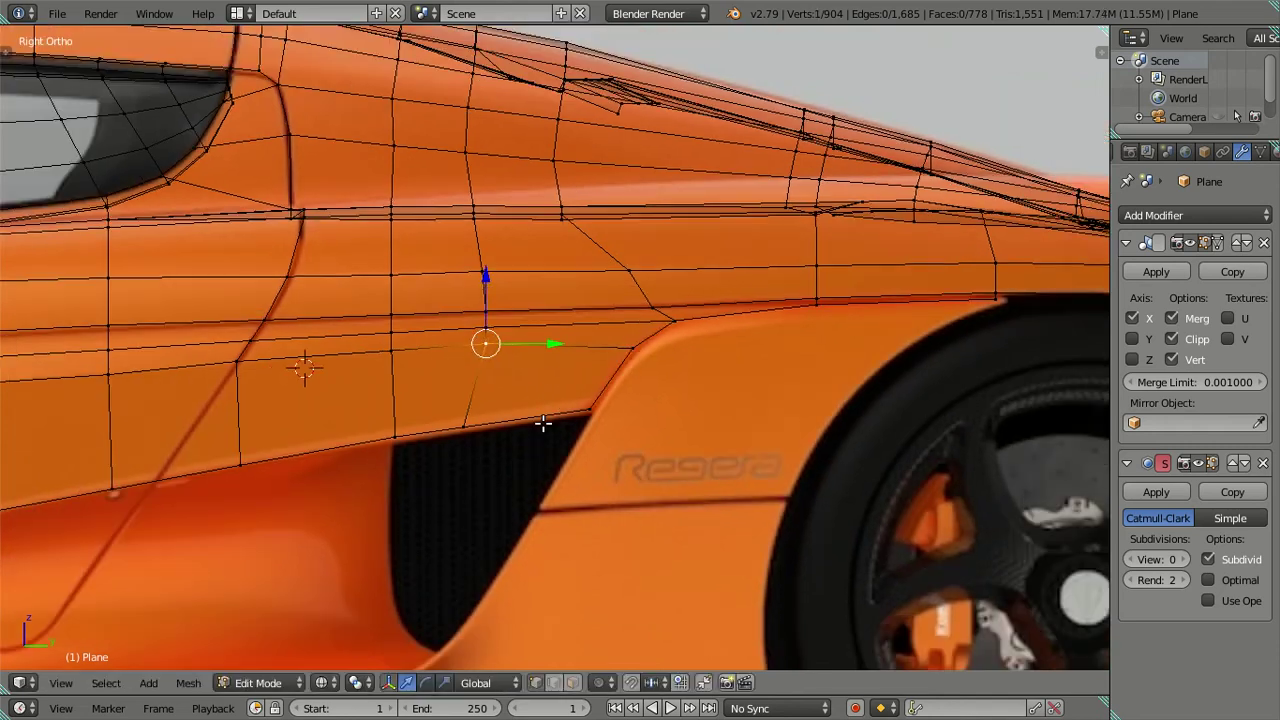
scroll(544, 423, down, 1)
Frame the rear fender and select two neighbouring vertices on its edge
key(a)
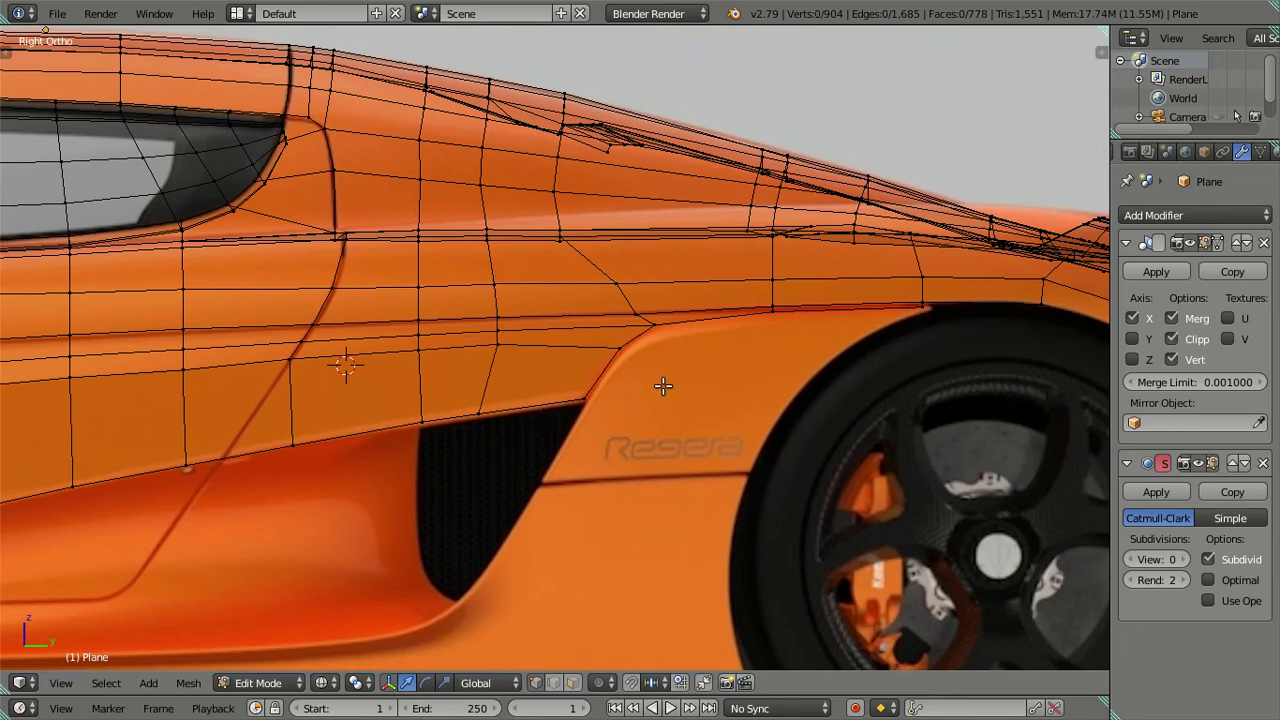
scroll(615, 386, down, 2)
shift+middle_drag(406, 357, 700, 391)
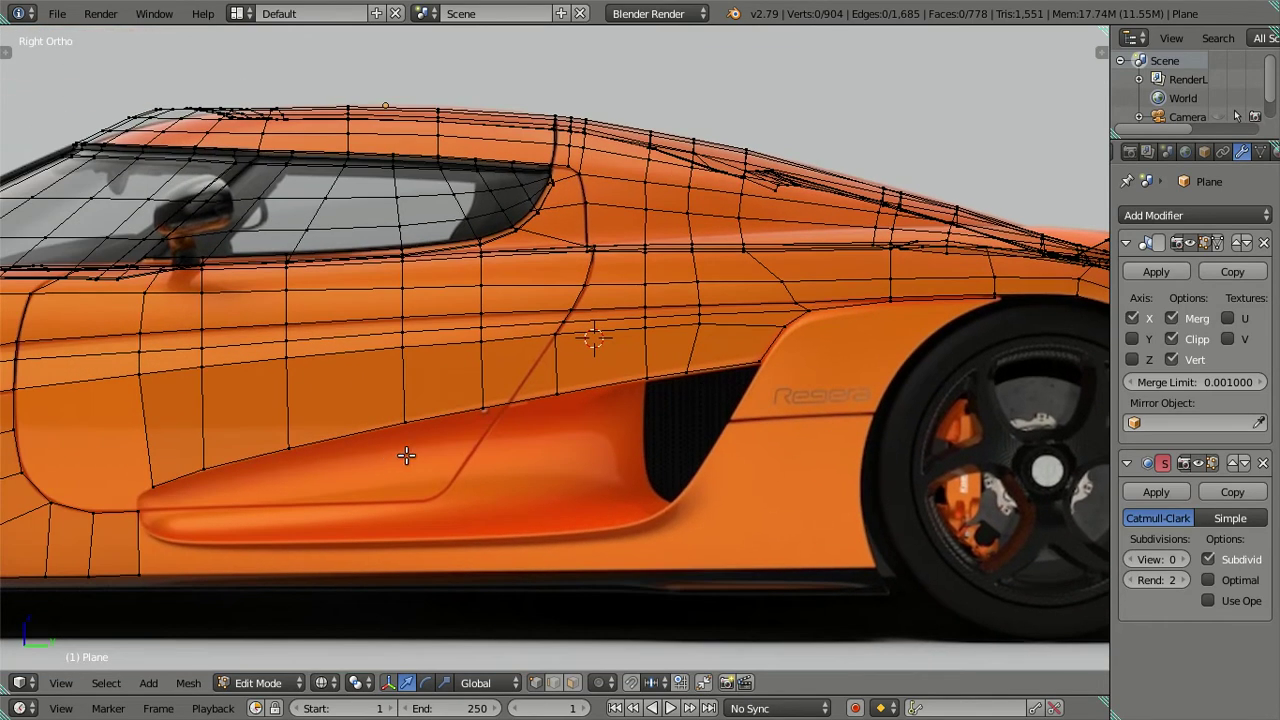
scroll(406, 457, up, 2)
scroll(515, 392, down, 1)
scroll(480, 412, down, 1)
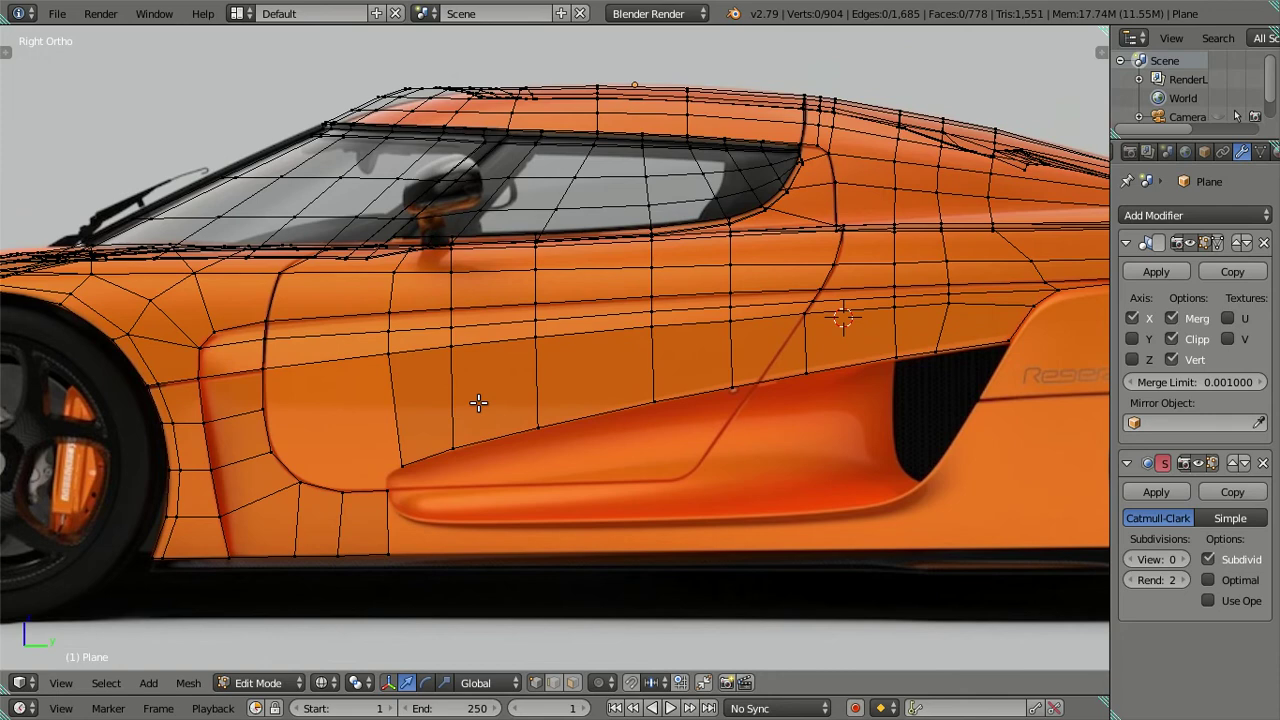
shift+middle_drag(599, 404, 405, 440)
shift+middle_drag(886, 422, 663, 380)
scroll(723, 329, up, 2)
right_click(760, 305)
shift+right_click(879, 293)
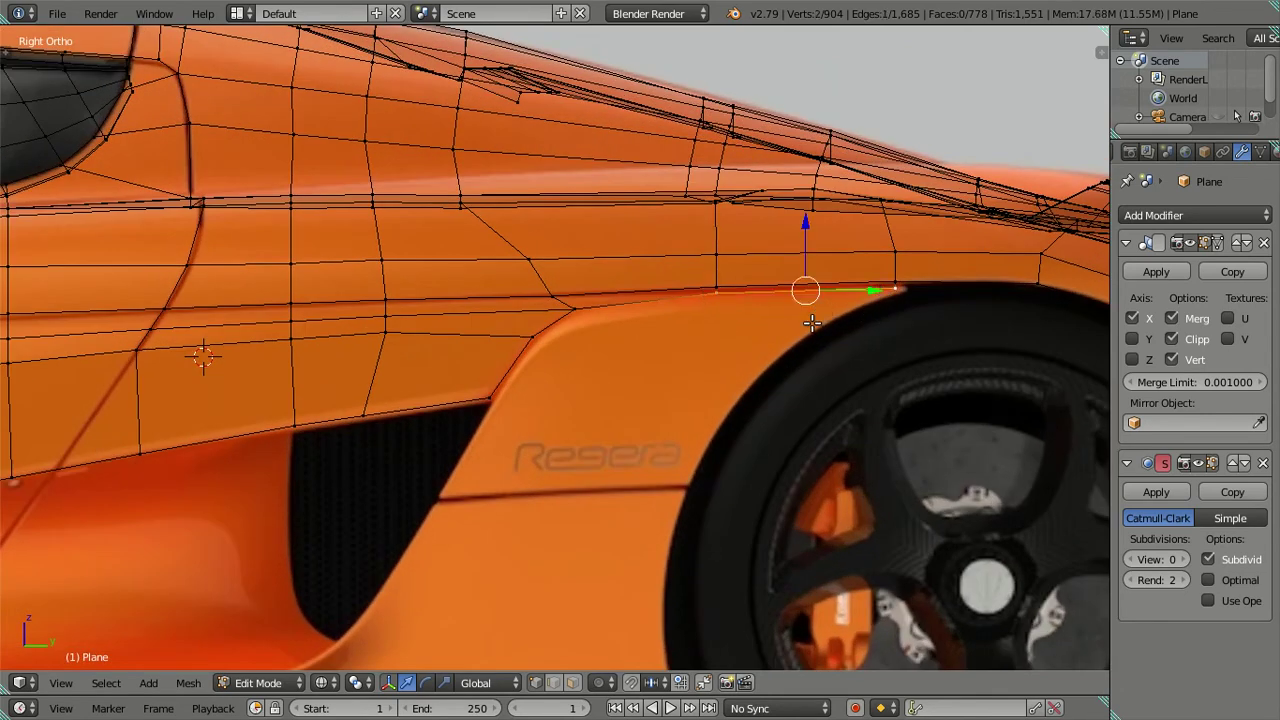
From below, extrude the wall-bottom edge loop and move the new edges into place
shift+middle_drag(812, 322, 799, 353)
mouse_move(884, 348)
middle_down()
mouse_move(711, 376)
mouse_move(771, 387)
middle_up()
right_click(757, 416)
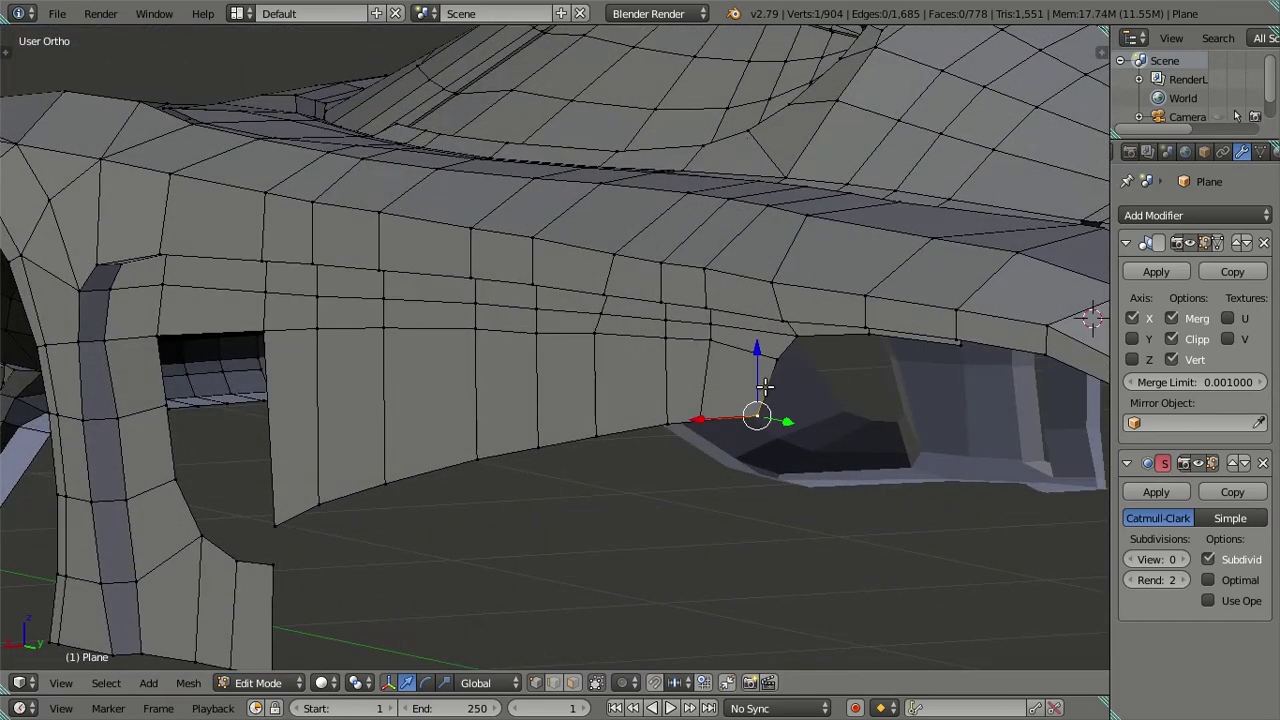
alt+right_click(957, 354)
middle_drag(957, 354, 900, 390)
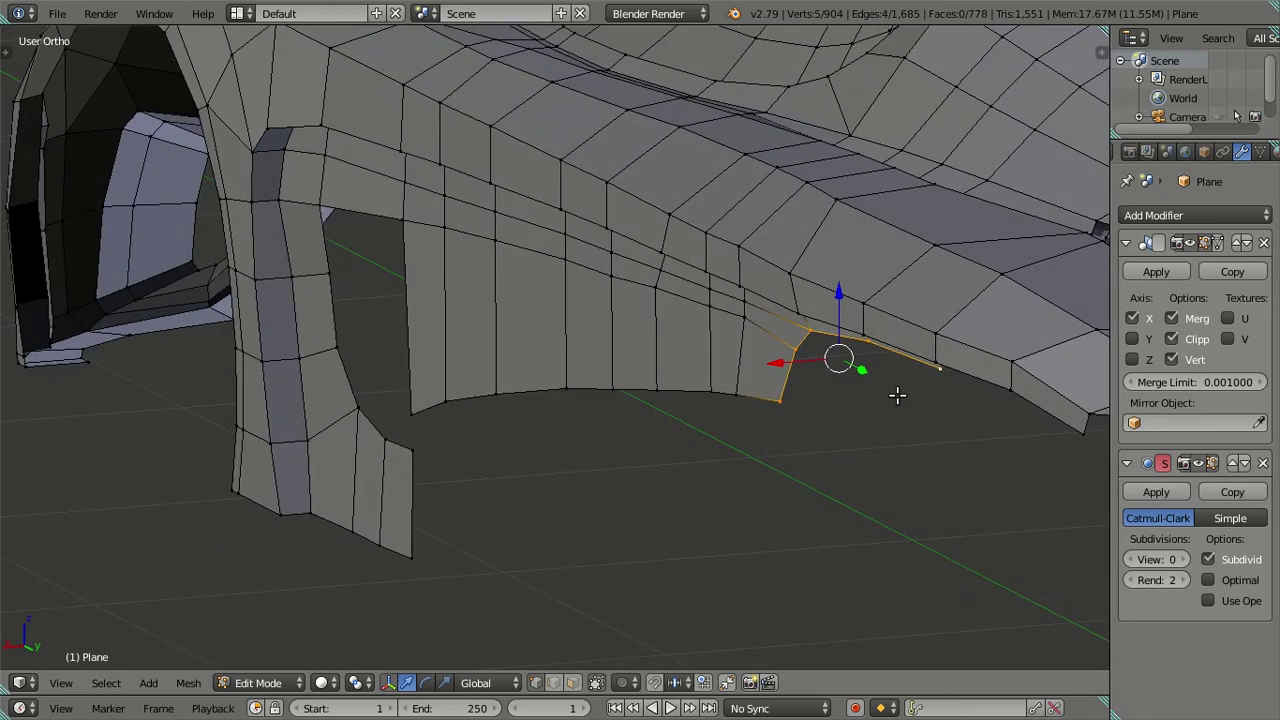
key(g)
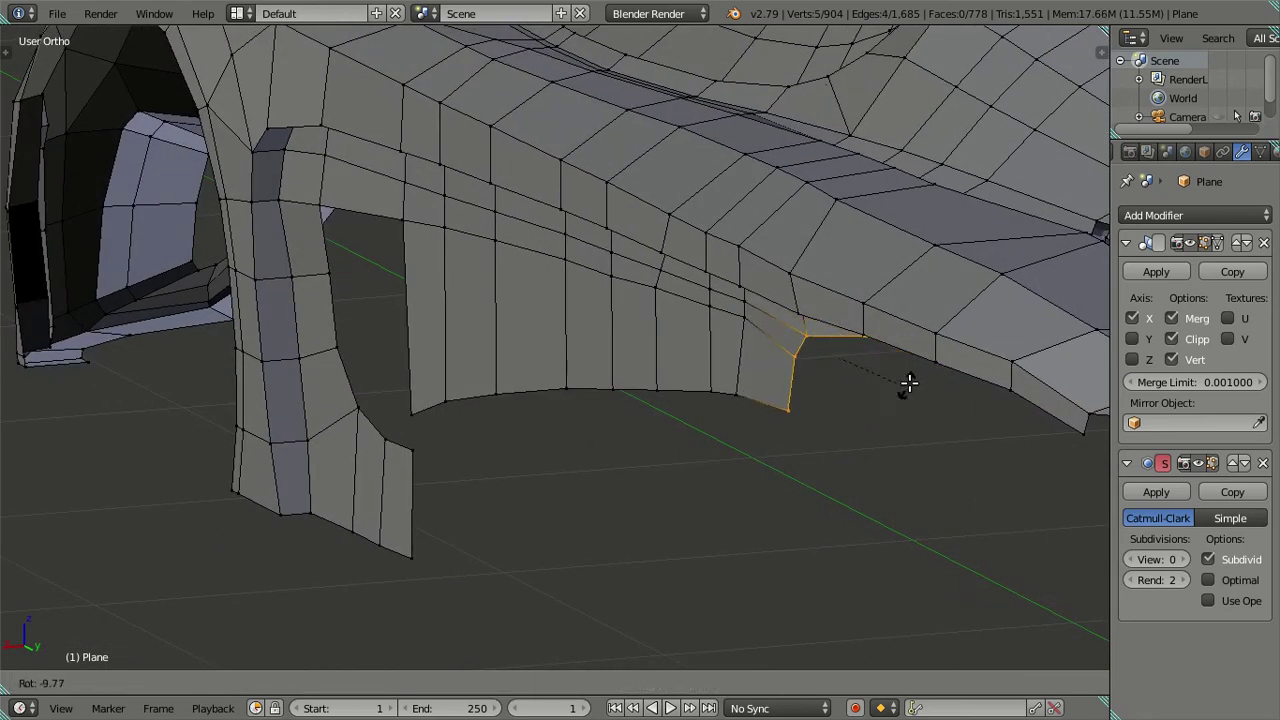
right_click(914, 387)
key(e)
right_click(896, 386)
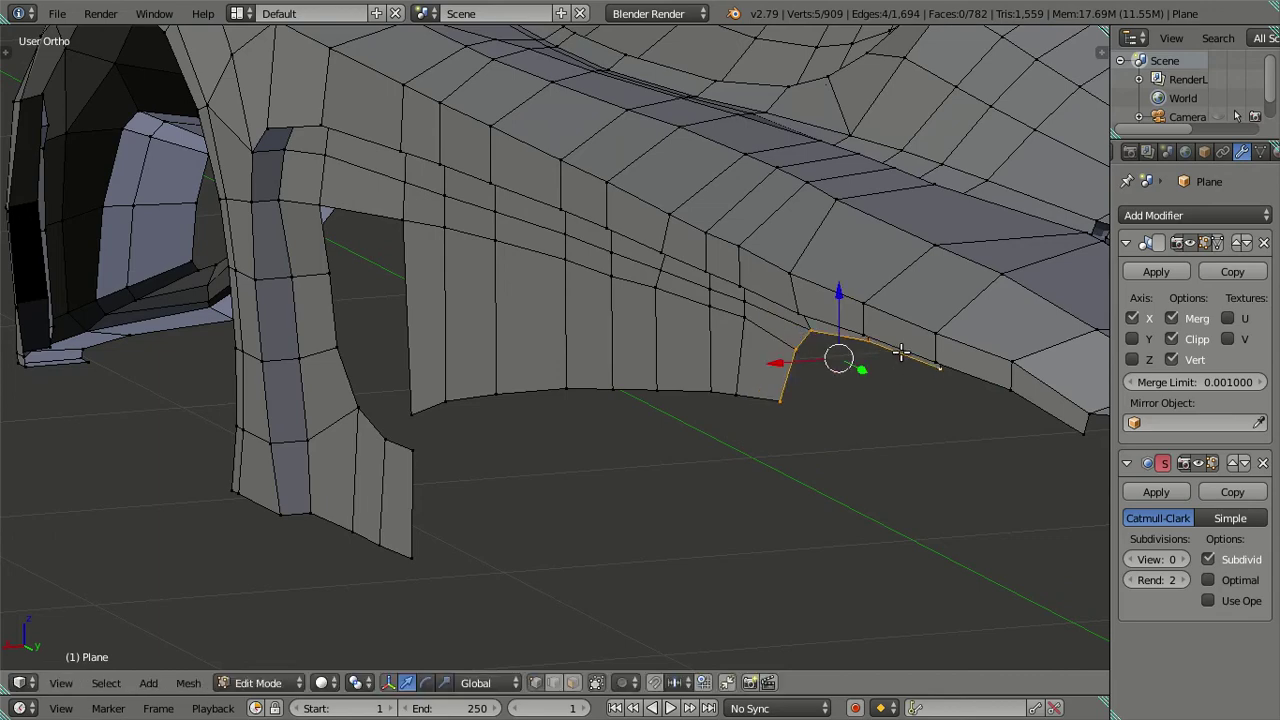
key(g)
click(800, 400)
In the right side view, extrude the fender edge above the wheel downward
mouse_move(800, 400)
middle_down()
mouse_move(819, 421)
mouse_move(894, 431)
mouse_move(986, 400)
mouse_move(886, 371)
mouse_move(700, 363)
middle_up()
key(KP_3)
scroll(664, 371, up, 2)
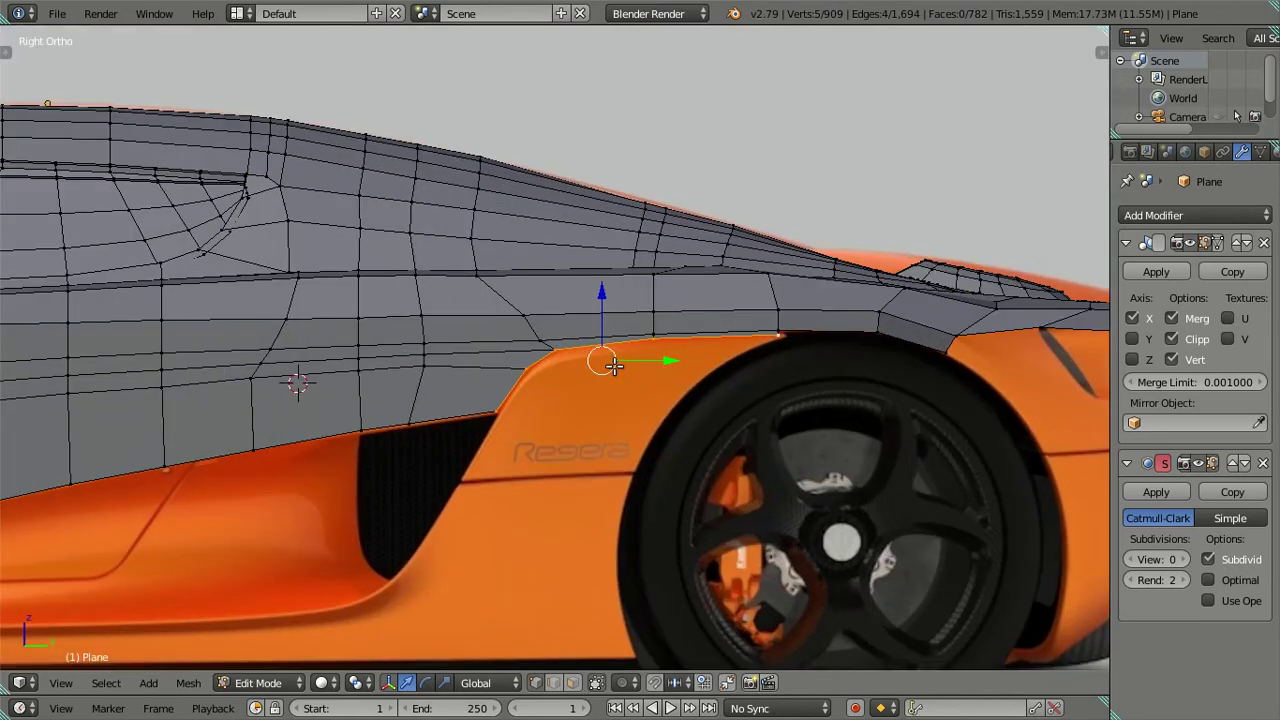
key(e)
right_click(664, 428)
key(g)
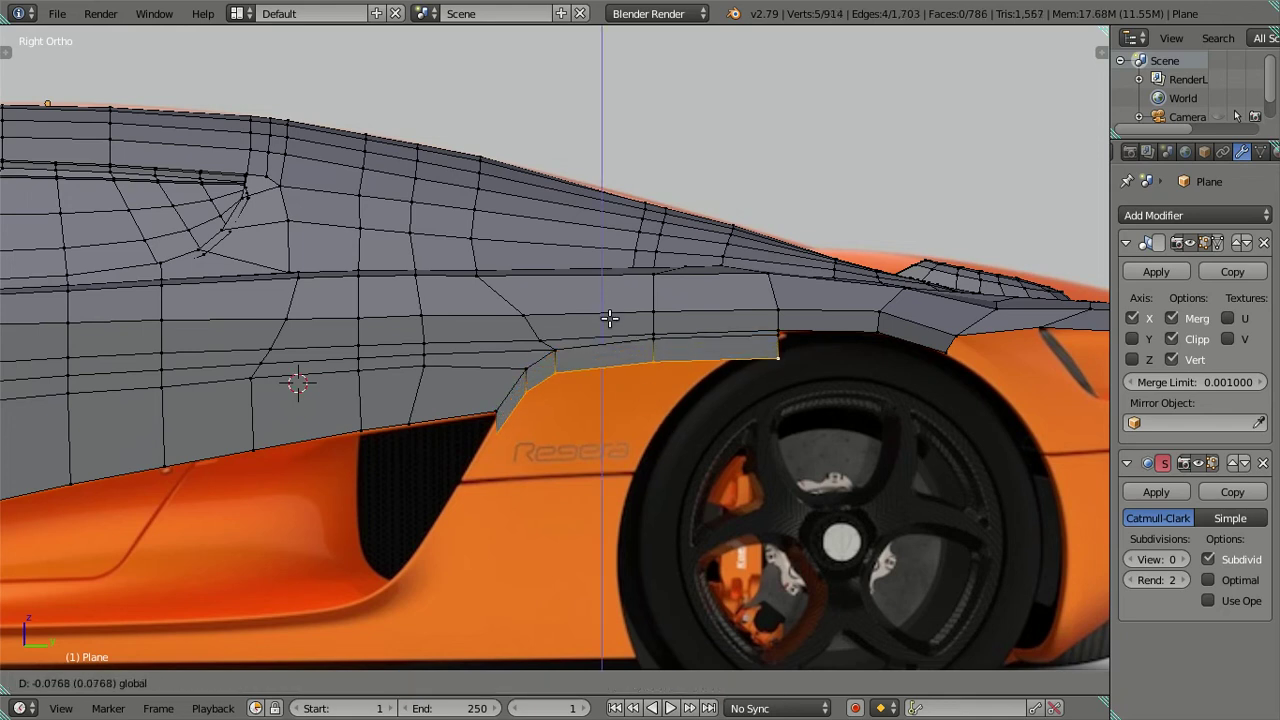
click(608, 335)
In wireframe, move a new-edge vertex along Y, then Z, over the wheel arch
key(z)
scroll(608, 335, up, 1)
right_click(822, 377)
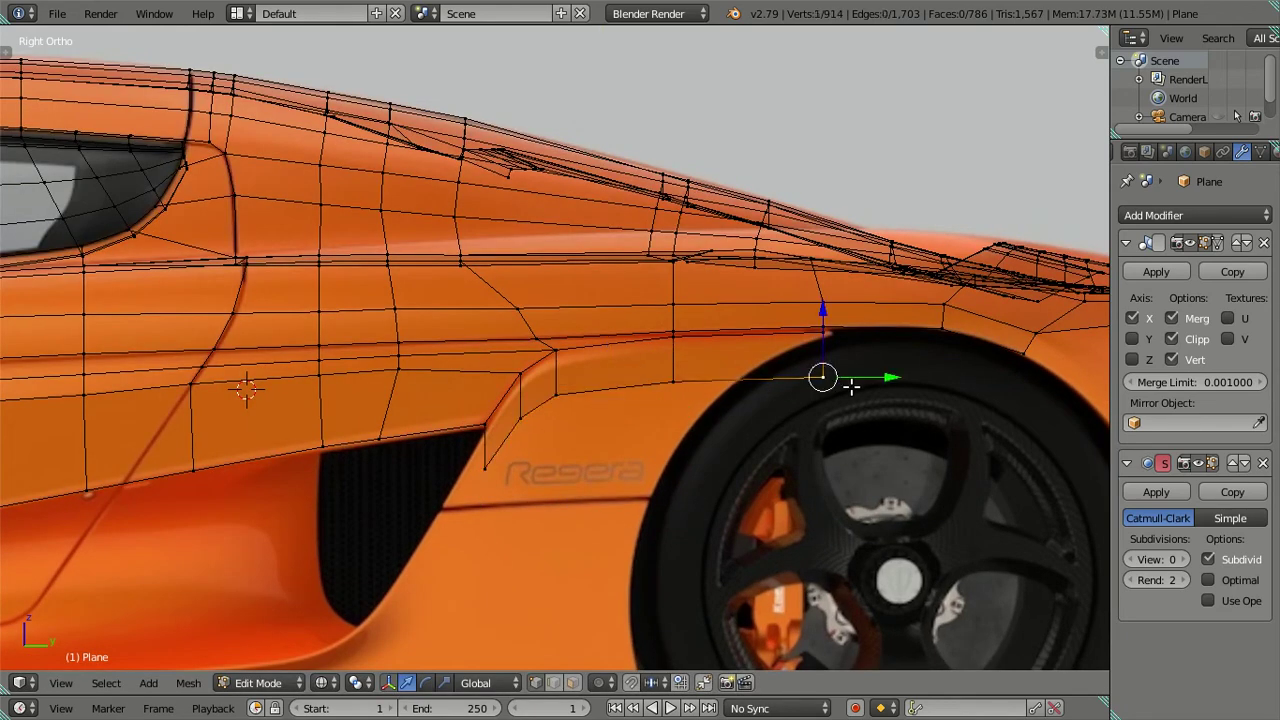
key(g)
key(y)
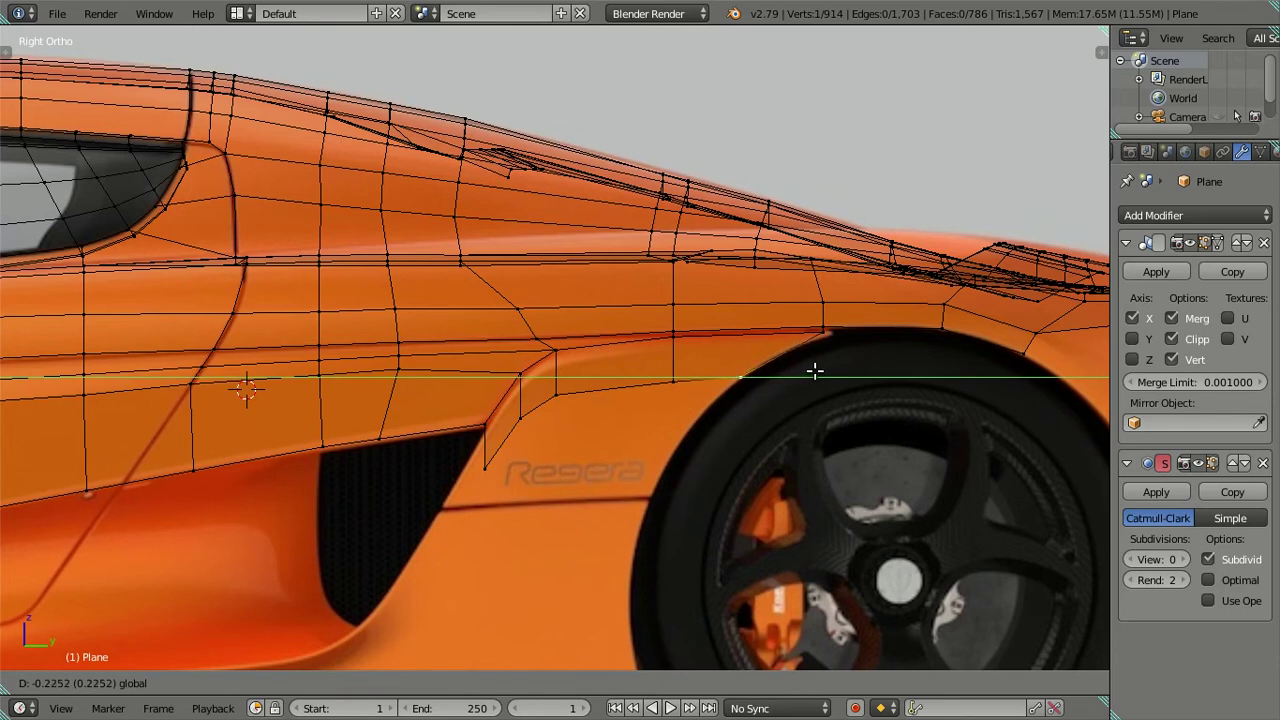
click(815, 371)
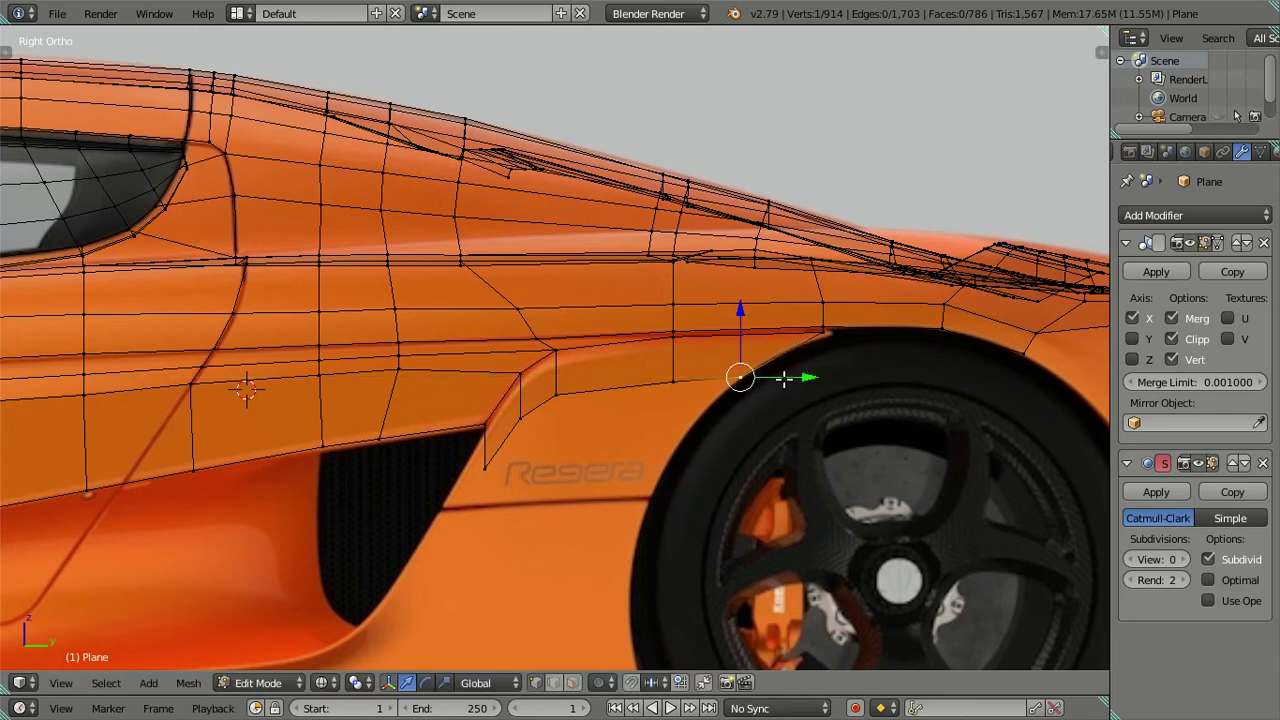
key(g)
key(z)
click(750, 325)
Move the next three vertices down the arch onto the wheel-arch outline
right_click(560, 392)
key(g)
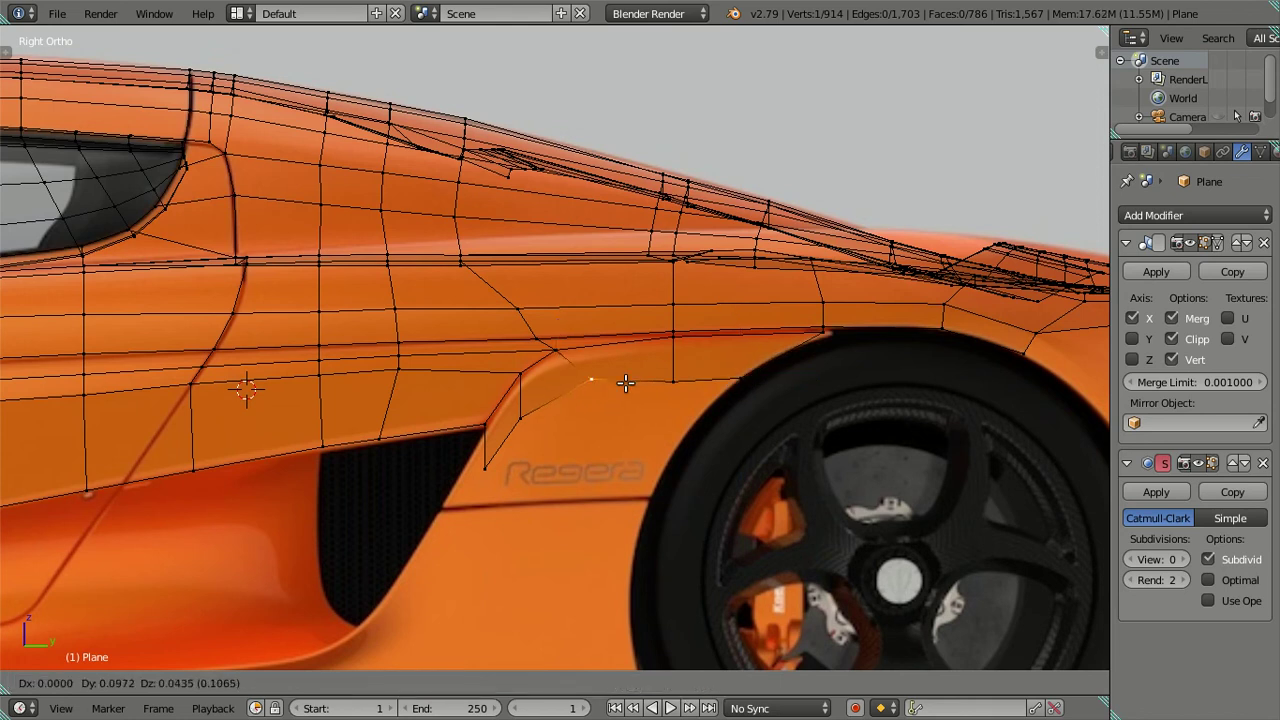
click(625, 383)
right_click(521, 416)
key(g)
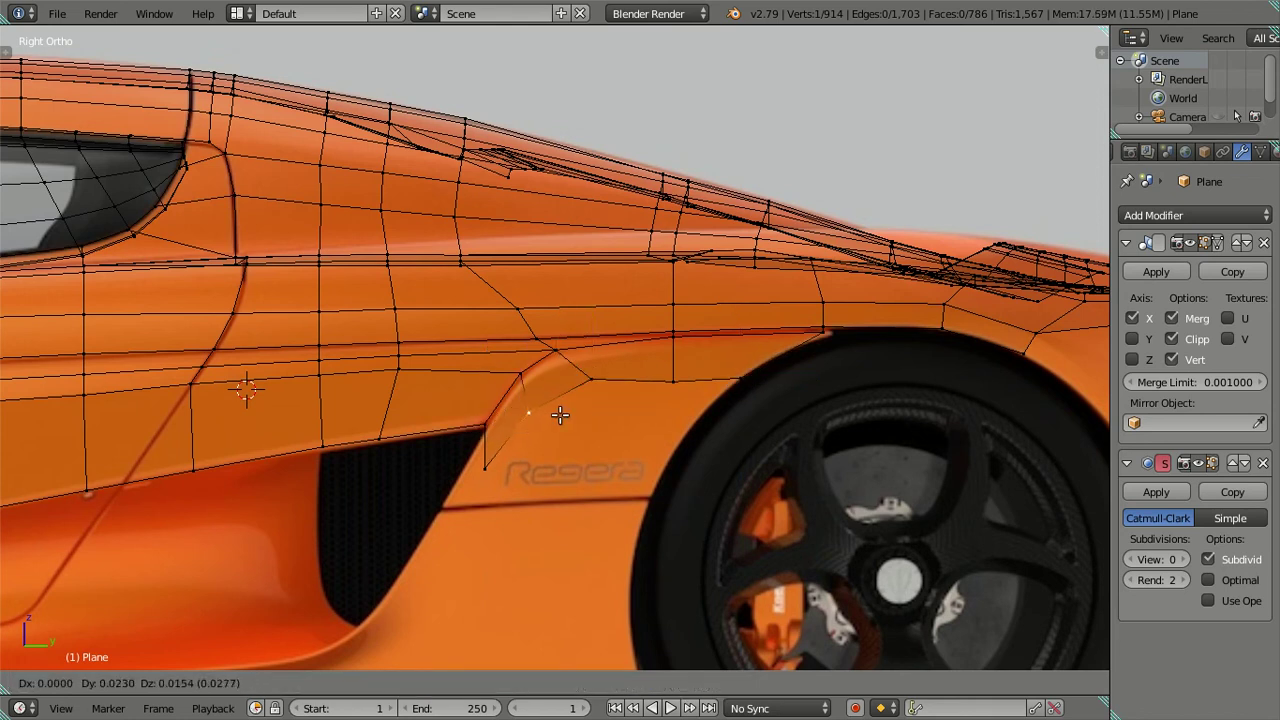
click(575, 409)
right_click(500, 460)
key(g)
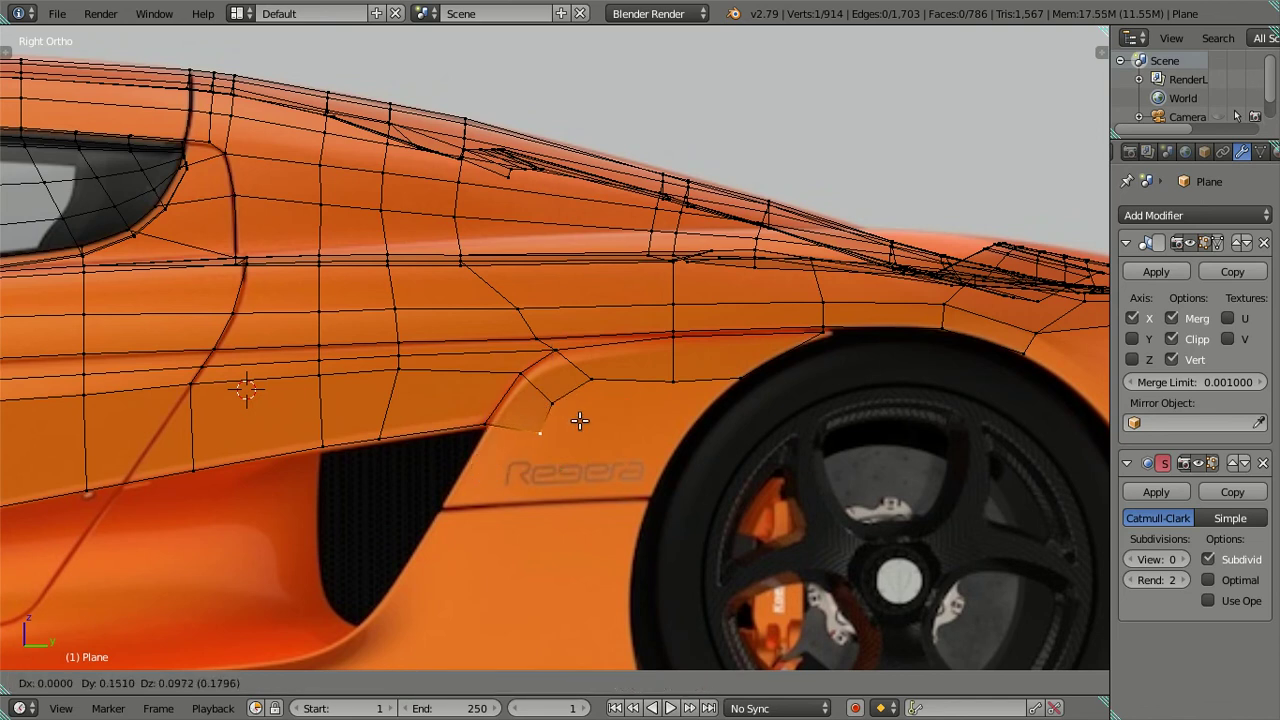
click(575, 420)
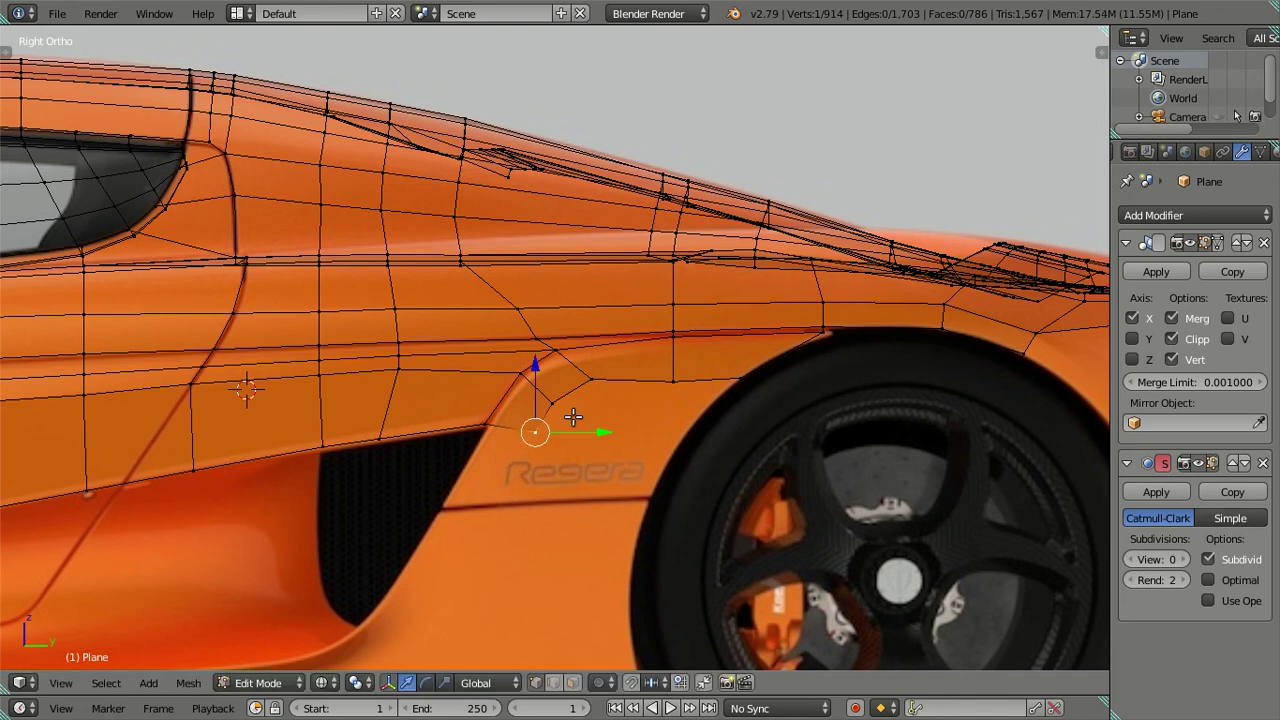
Snap the 3D cursor to two selected wheel-arch edge vertices
scroll(560, 400, down, 3)
key(a)
shift+middle_drag(768, 438, 642, 436)
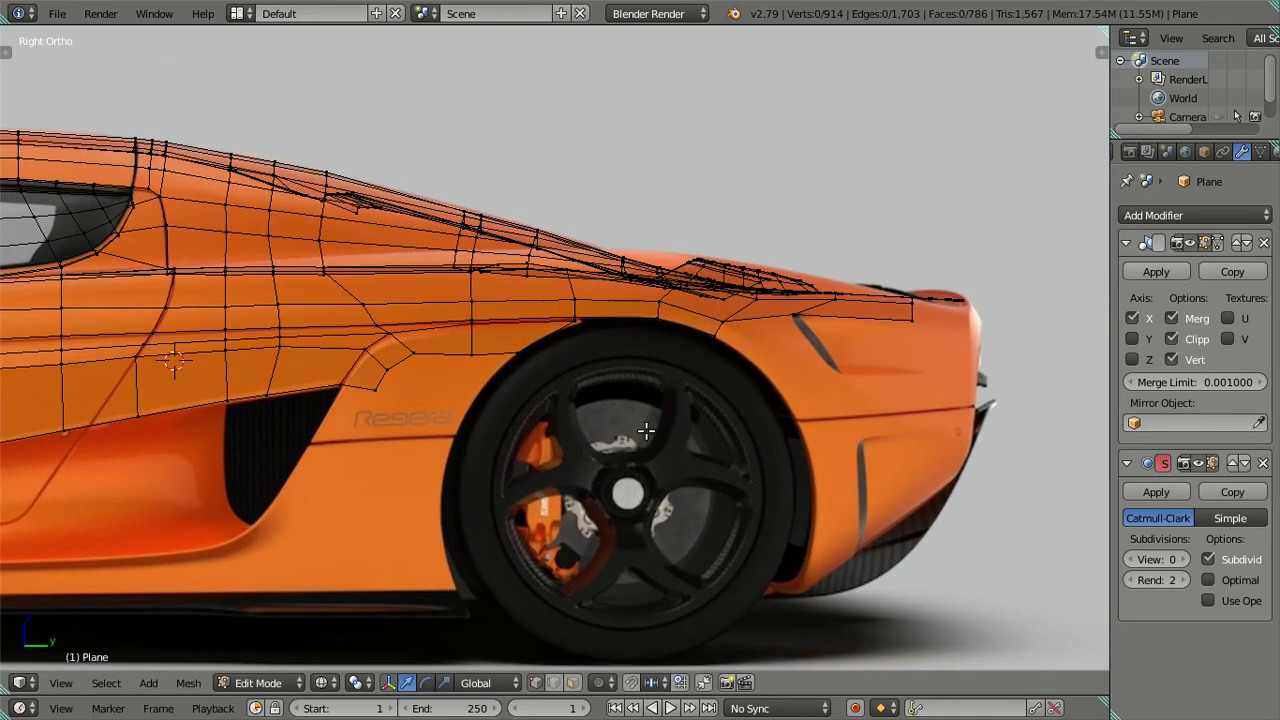
scroll(552, 374, up, 2)
mouse_move(691, 360)
middle_down()
mouse_move(643, 449)
mouse_move(494, 337)
mouse_move(466, 331)
mouse_move(457, 394)
mouse_move(509, 480)
mouse_move(603, 469)
mouse_move(643, 397)
mouse_move(614, 331)
mouse_move(624, 317)
mouse_move(926, 391)
mouse_move(923, 489)
mouse_move(640, 347)
middle_up()
right_click(562, 322)
shift+right_click(637, 278)
key(KP_3)
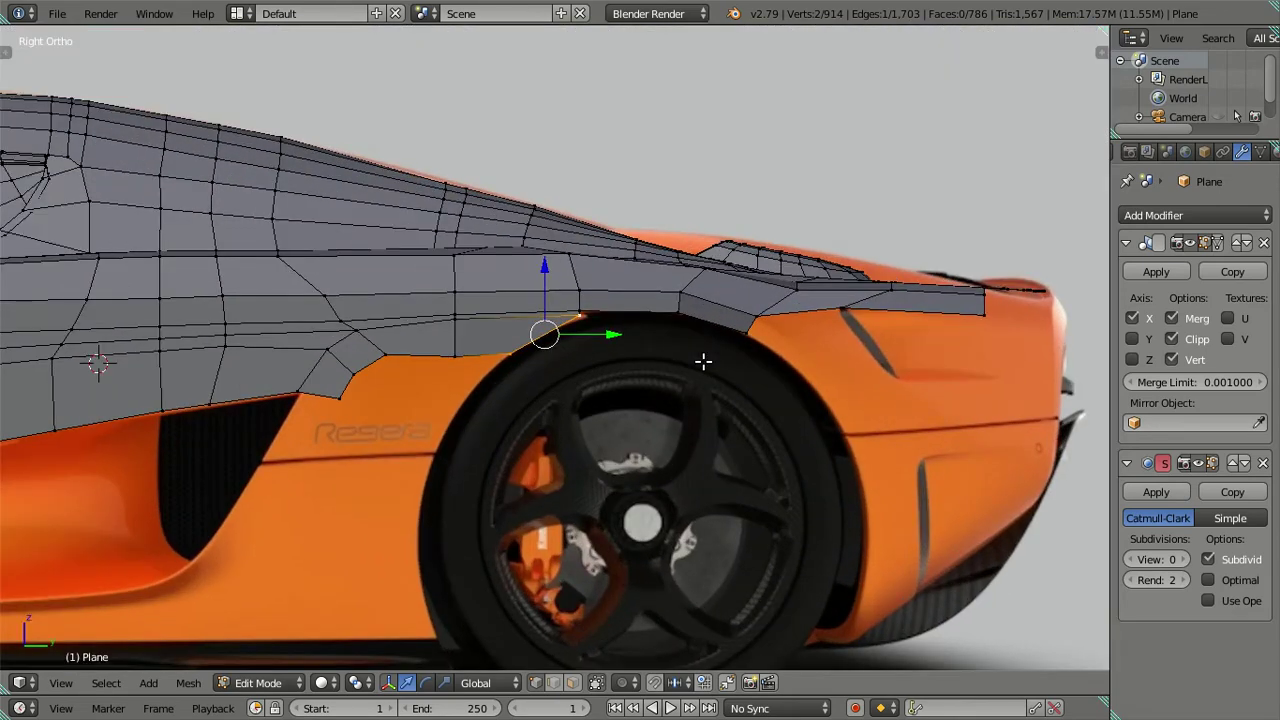
key(shift+s)
click(673, 447)
Clear the selection, show the tools panel, and bring up the Add Mesh menu
scroll(654, 397, down, 2)
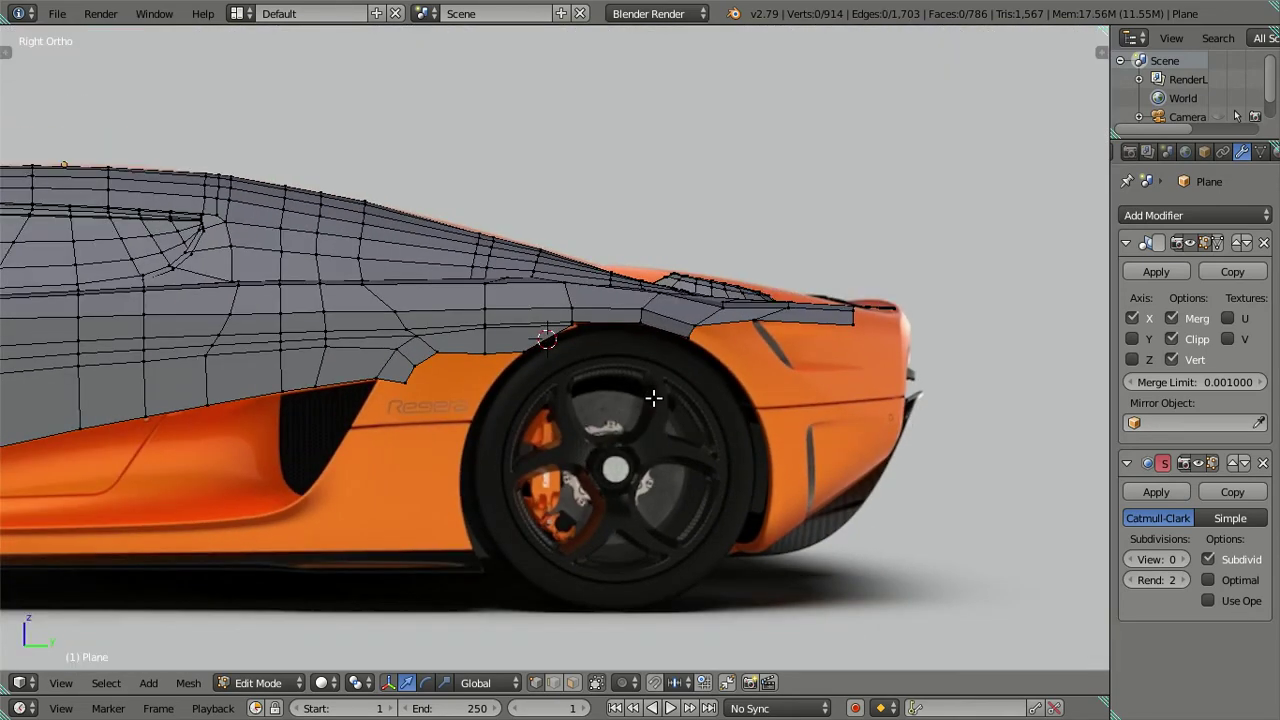
key(a)
key(t)
key(shift+a)
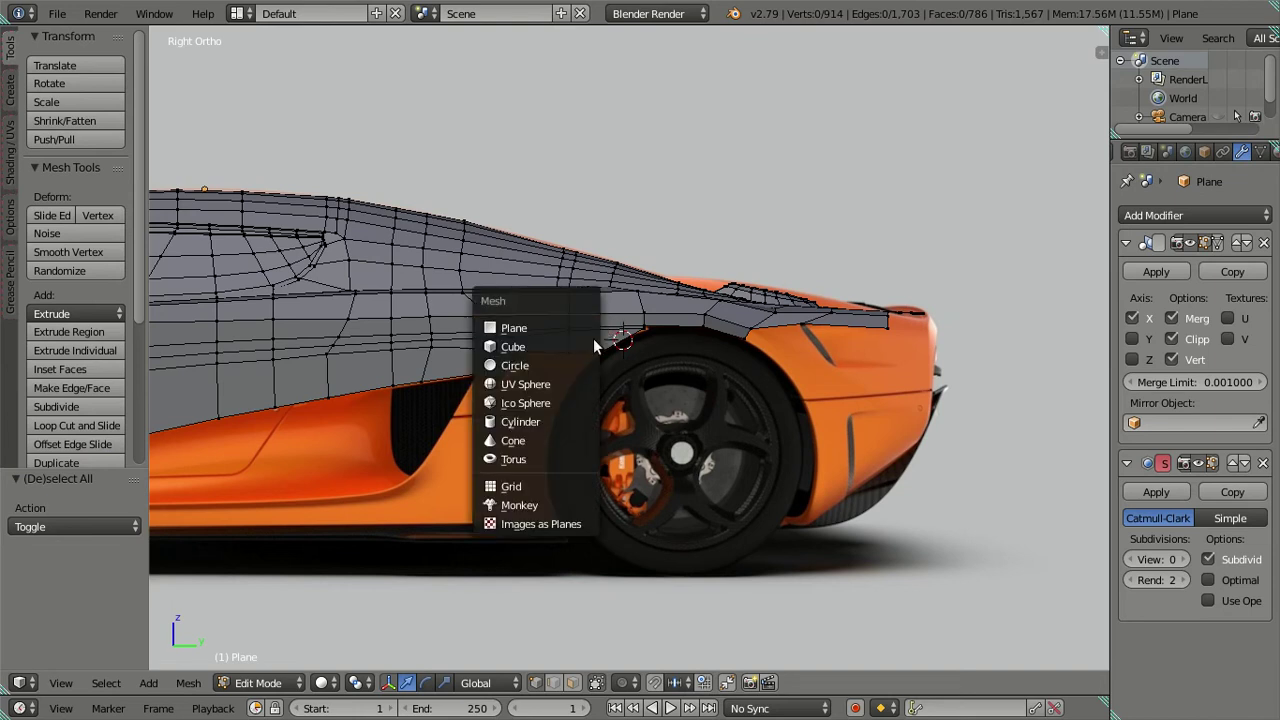
Add a 16-vertex circle and rotate it 90° on X to stand upright
click(581, 360)
click(80, 525)
text(16)
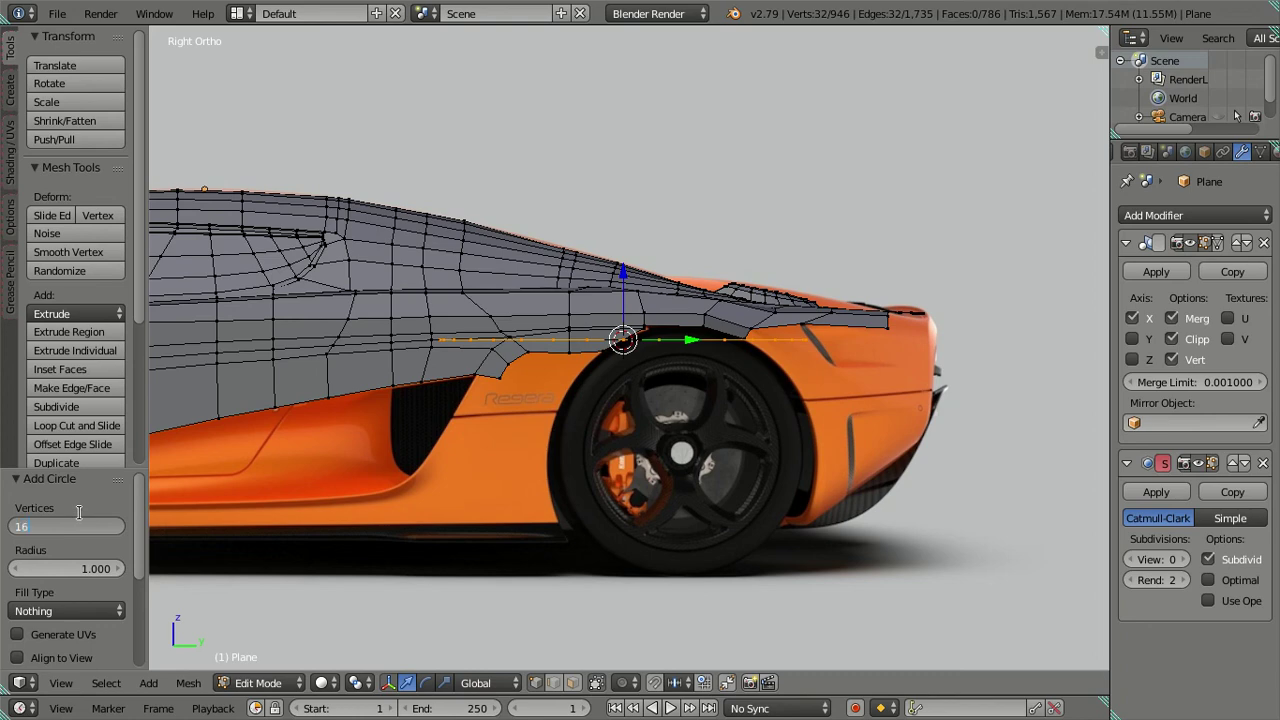
key(Return)
mouse_move(791, 449)
middle_down()
mouse_move(766, 623)
mouse_move(737, 517)
mouse_move(761, 533)
middle_up()
key(r)
key(x)
key(9)
key(0)
key(Return)
In the right side view, shrink the circle and centre it on the rear wheel
key(t)
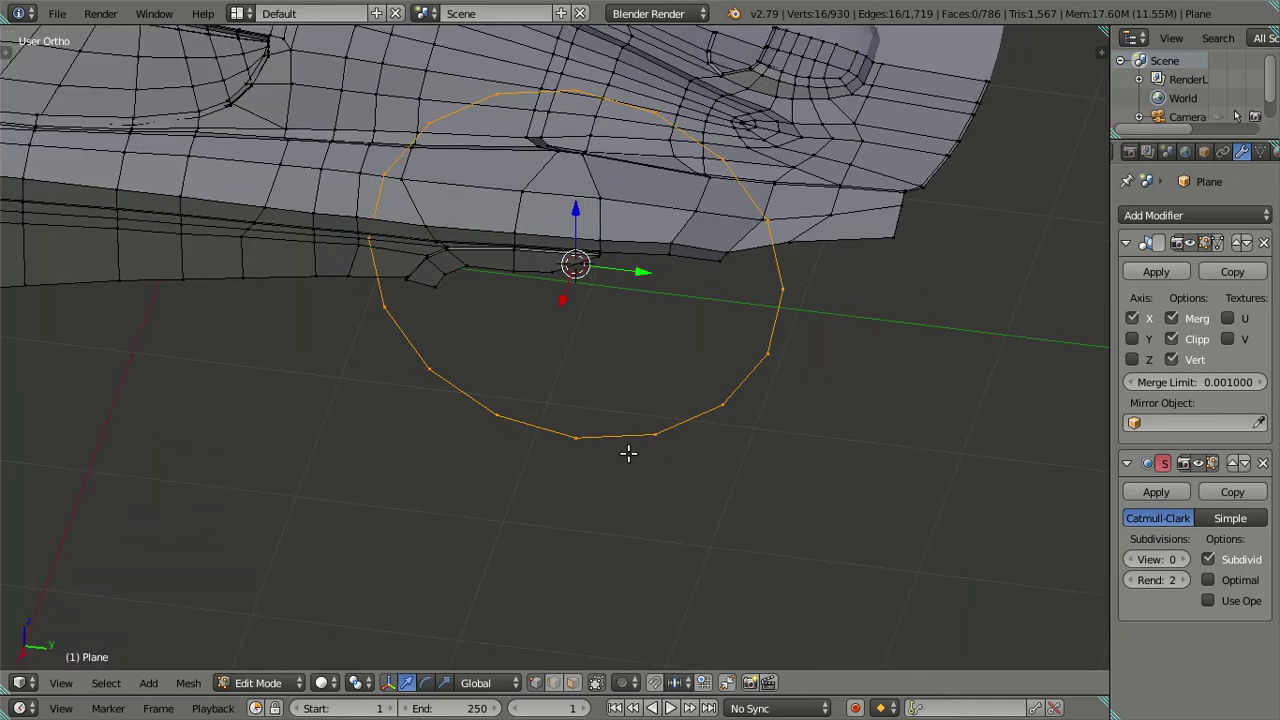
key(KP_3)
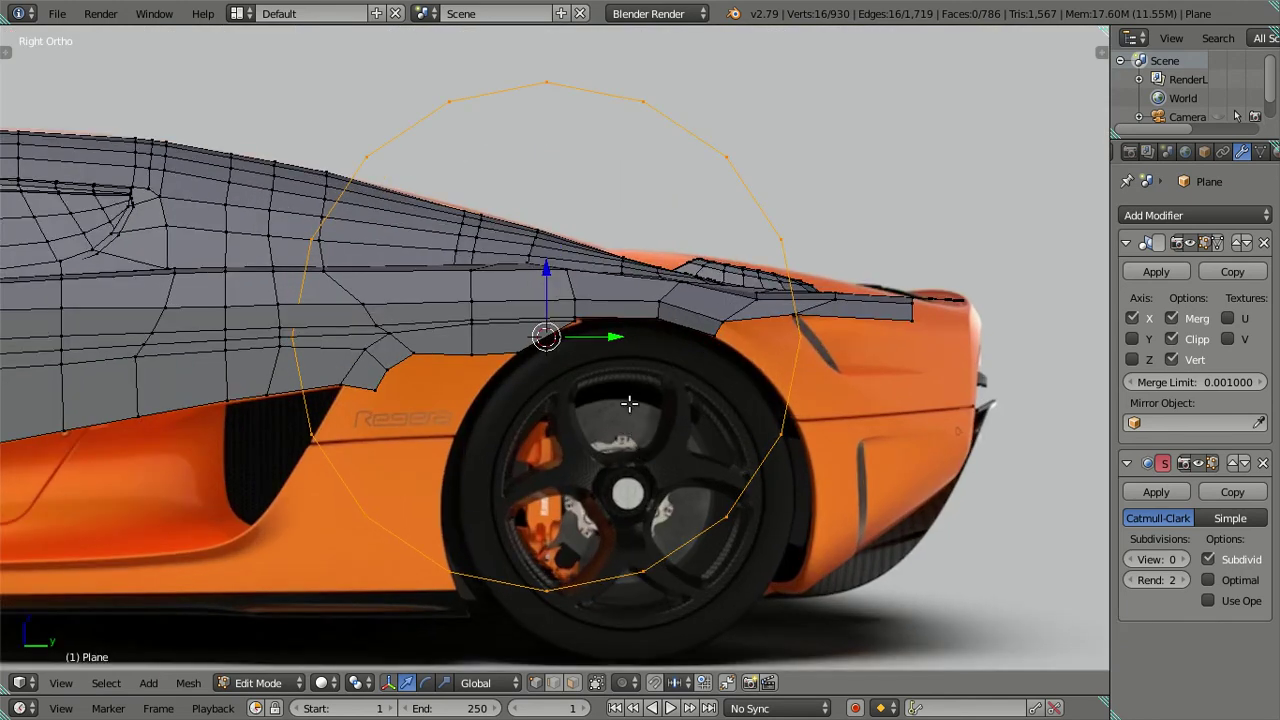
shift+middle_drag(629, 403, 623, 375)
key(s)
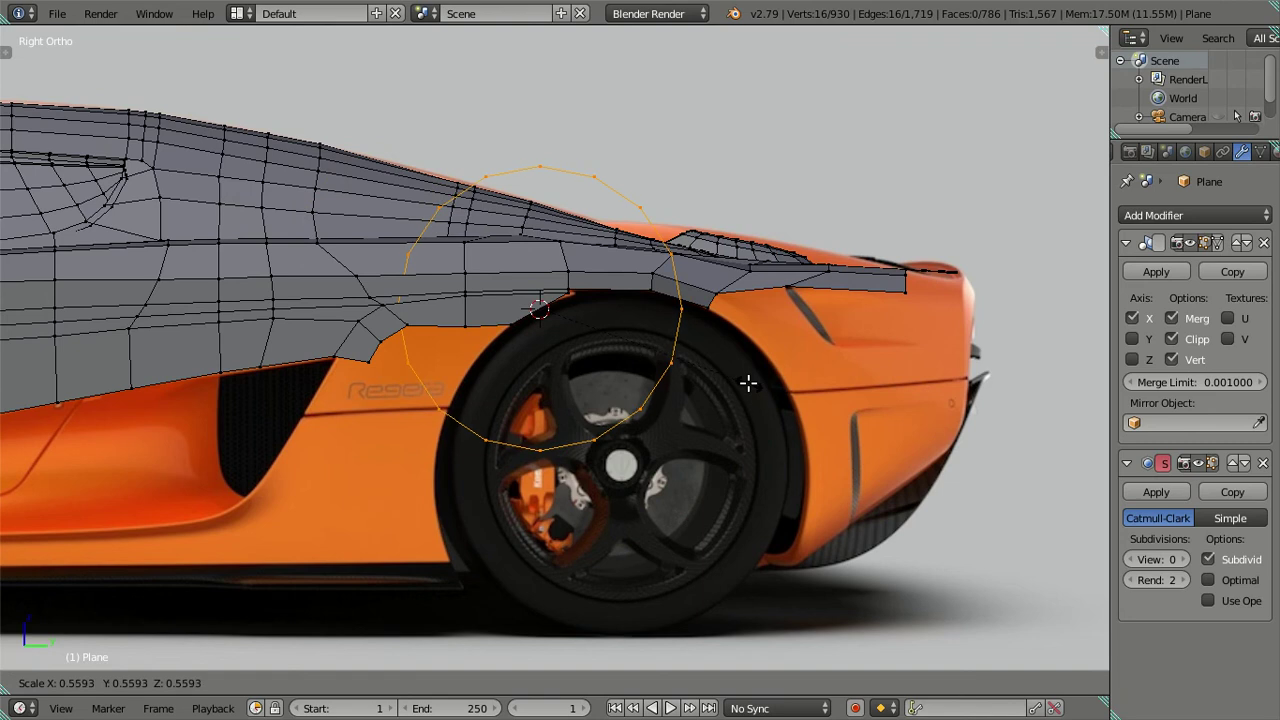
click(748, 383)
key(g)
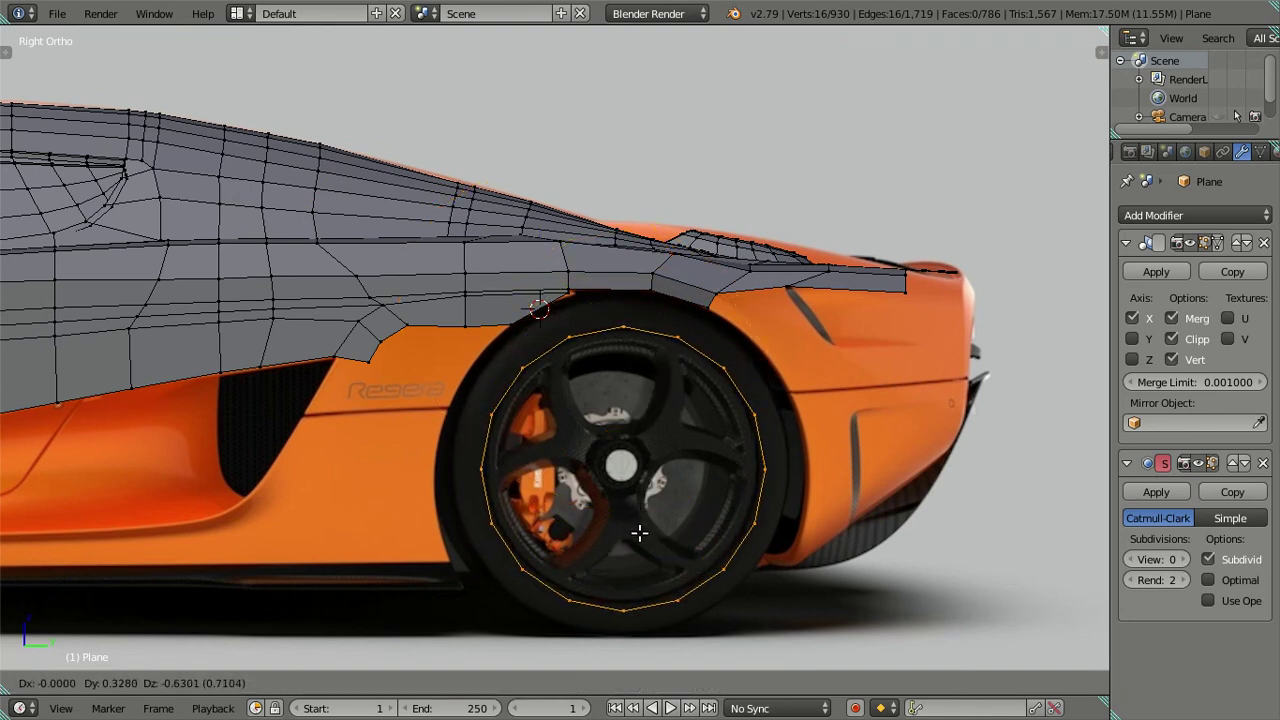
click(639, 533)
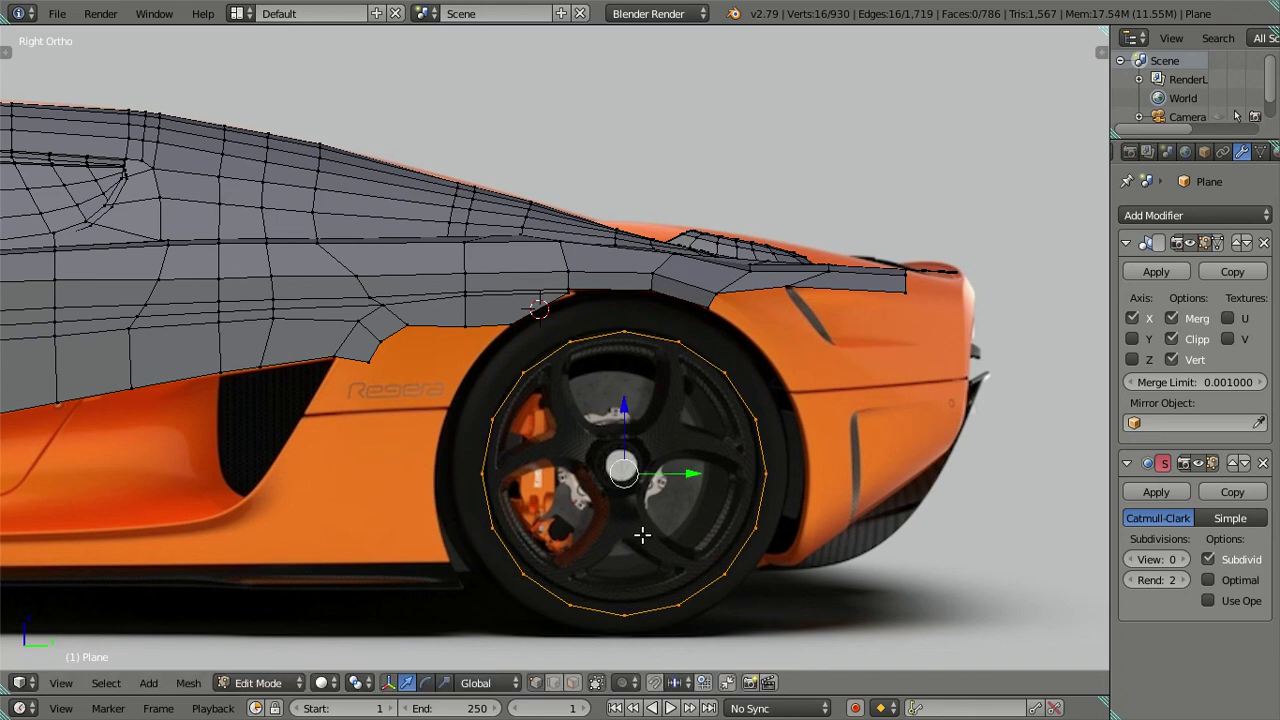
Enlarge the ring to the wheel arch, nudge its position, and stretch it slightly on Z
shift+middle_drag(640, 535, 616, 479)
key(s)
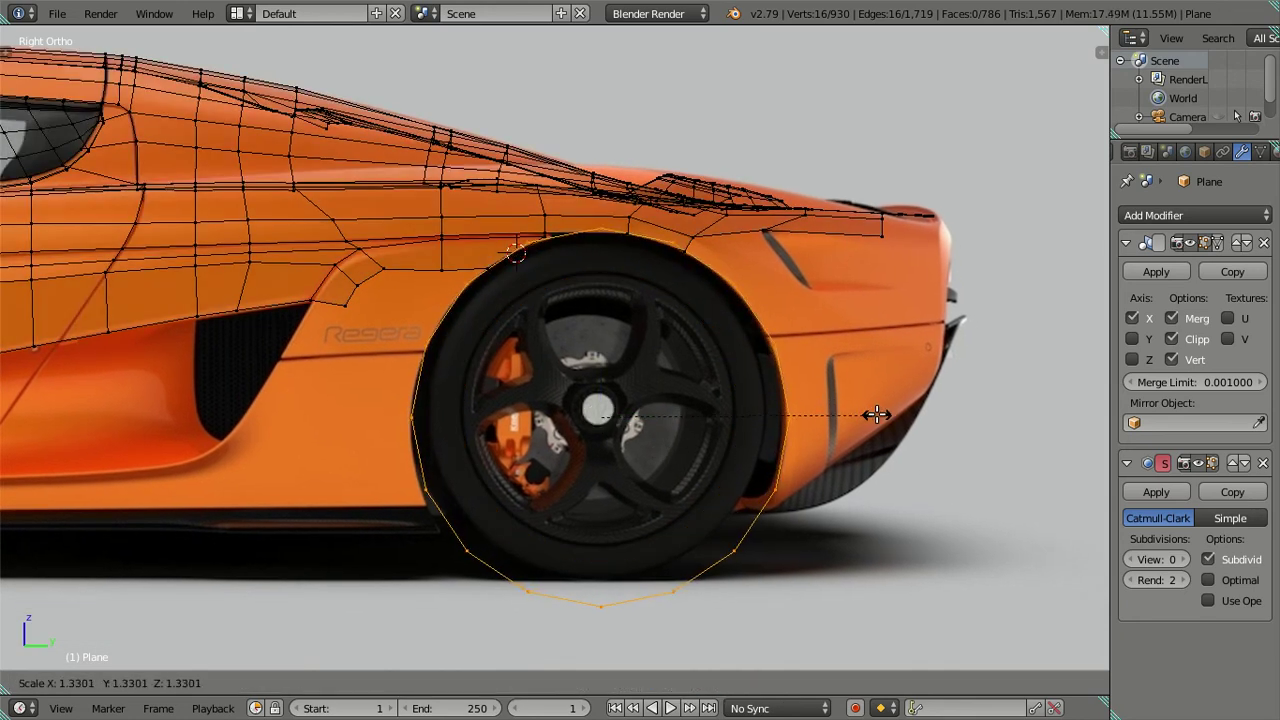
click(876, 414)
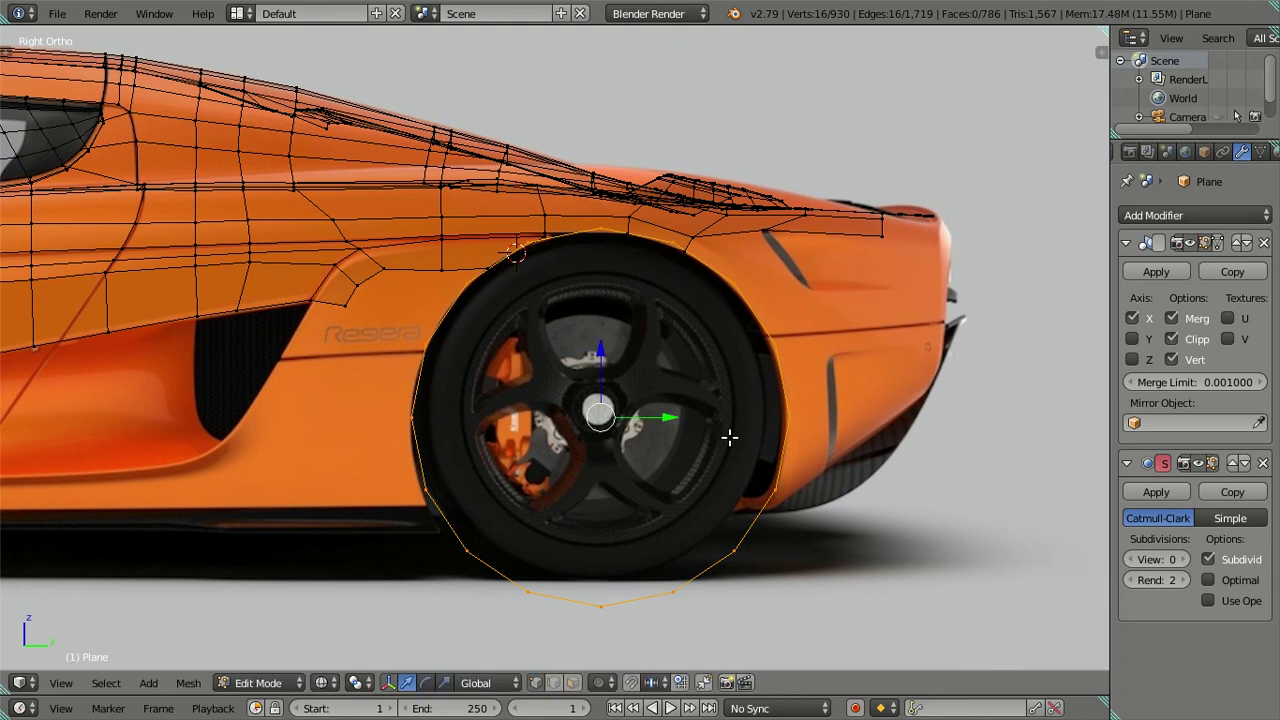
key(g)
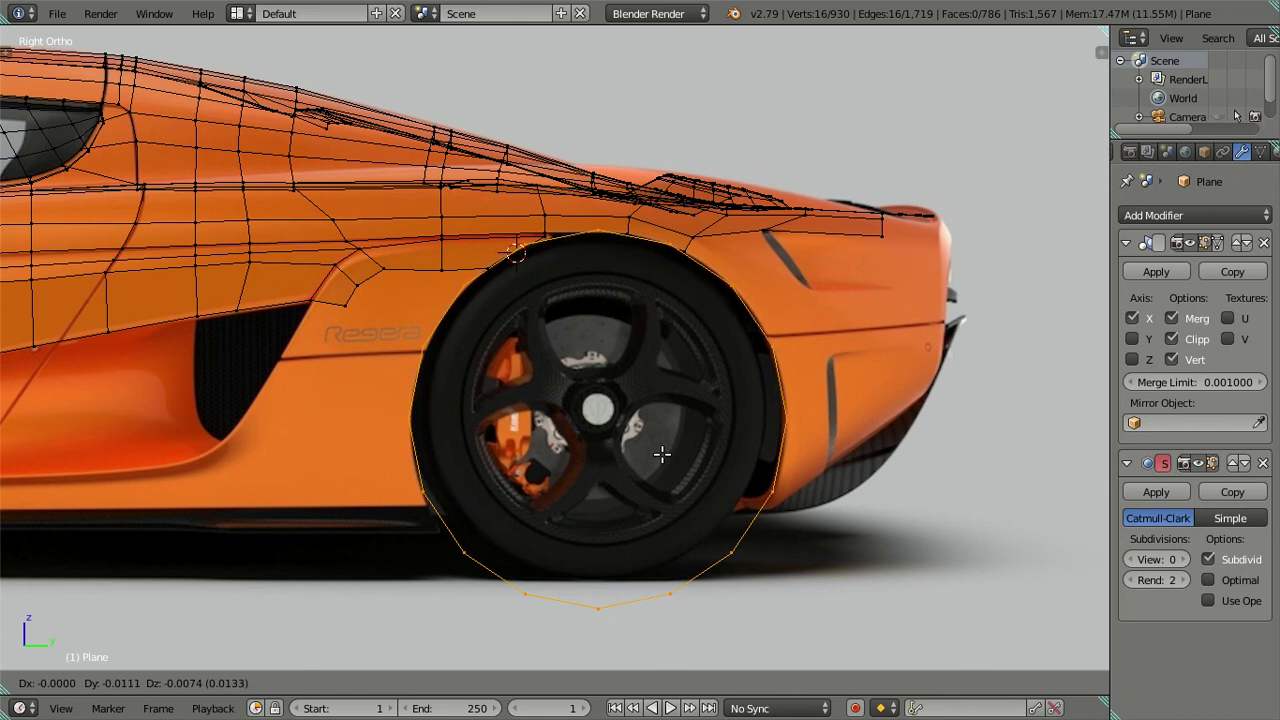
click(662, 454)
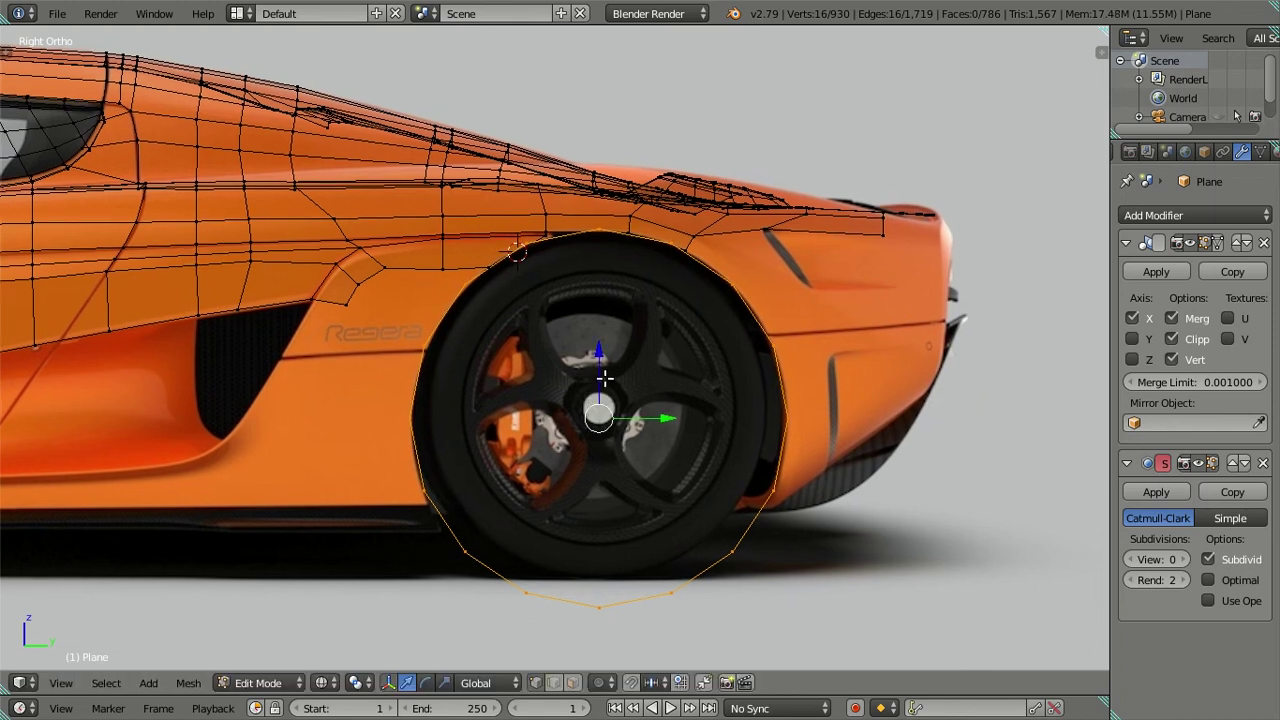
shift+scroll(640, 398, down, 2)
key(s)
key(z)
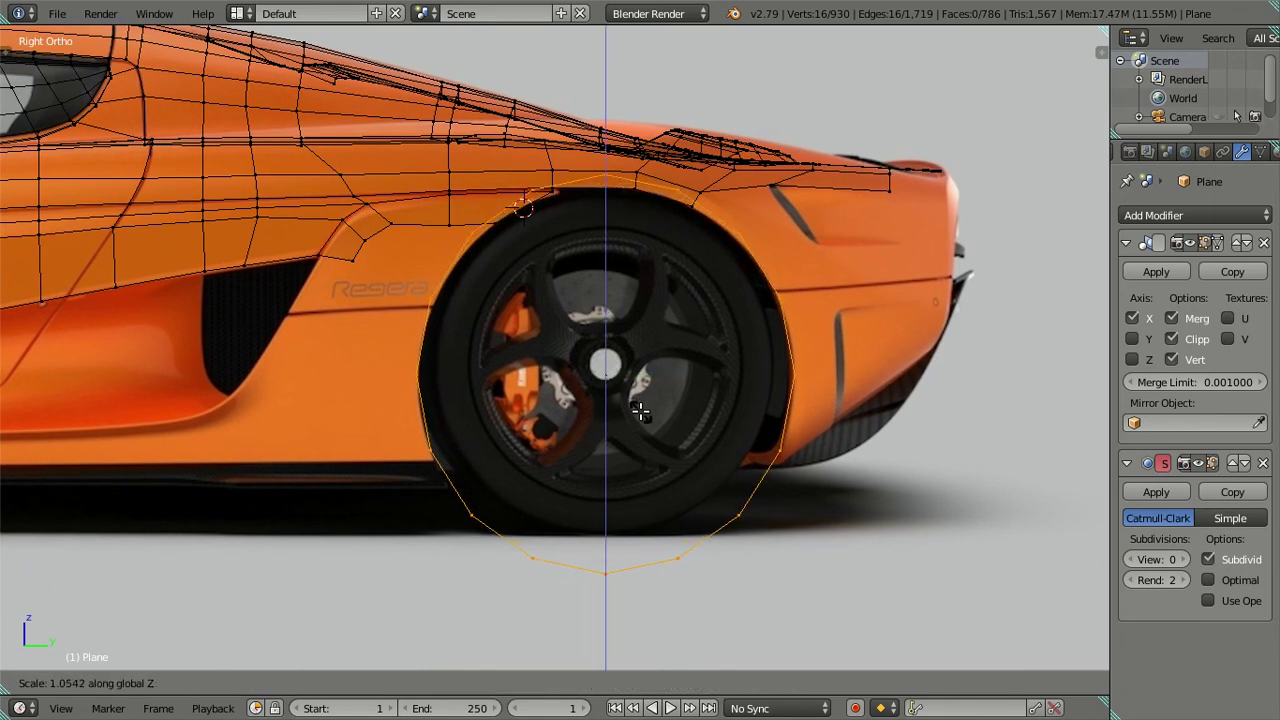
click(582, 301)
drag(605, 297, 612, 300)
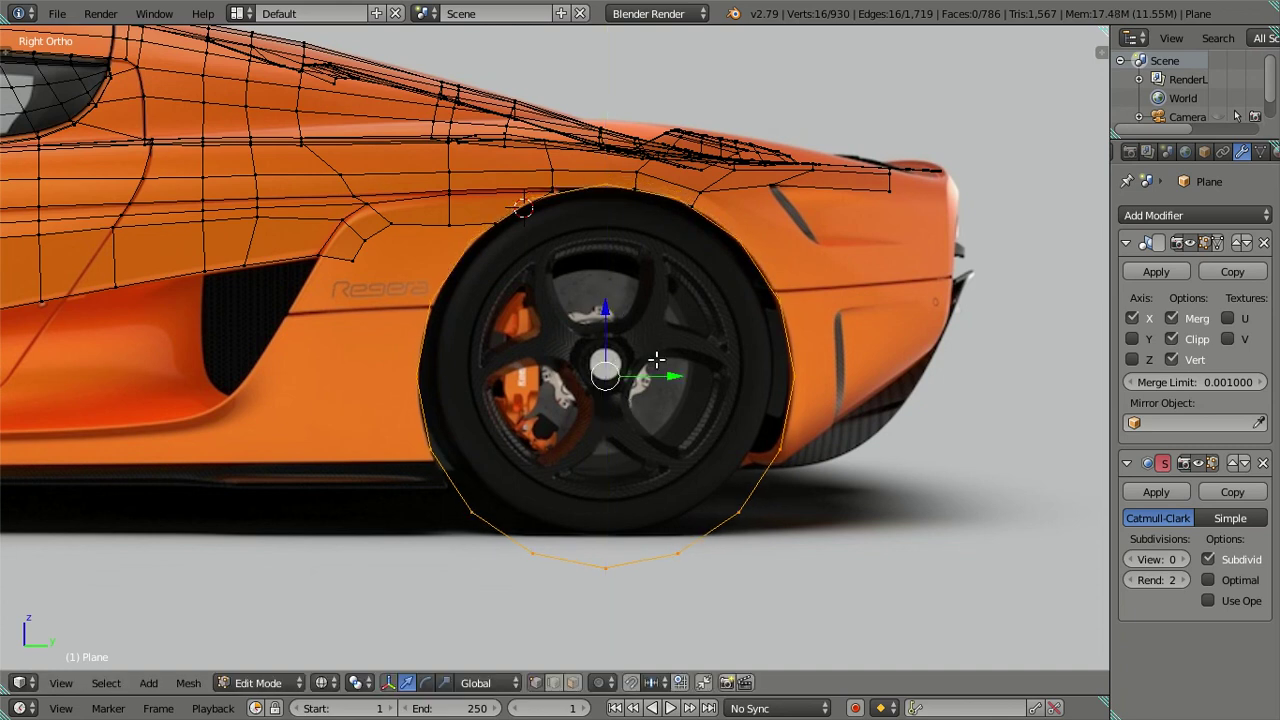
shift+middle_drag(658, 362, 663, 222)
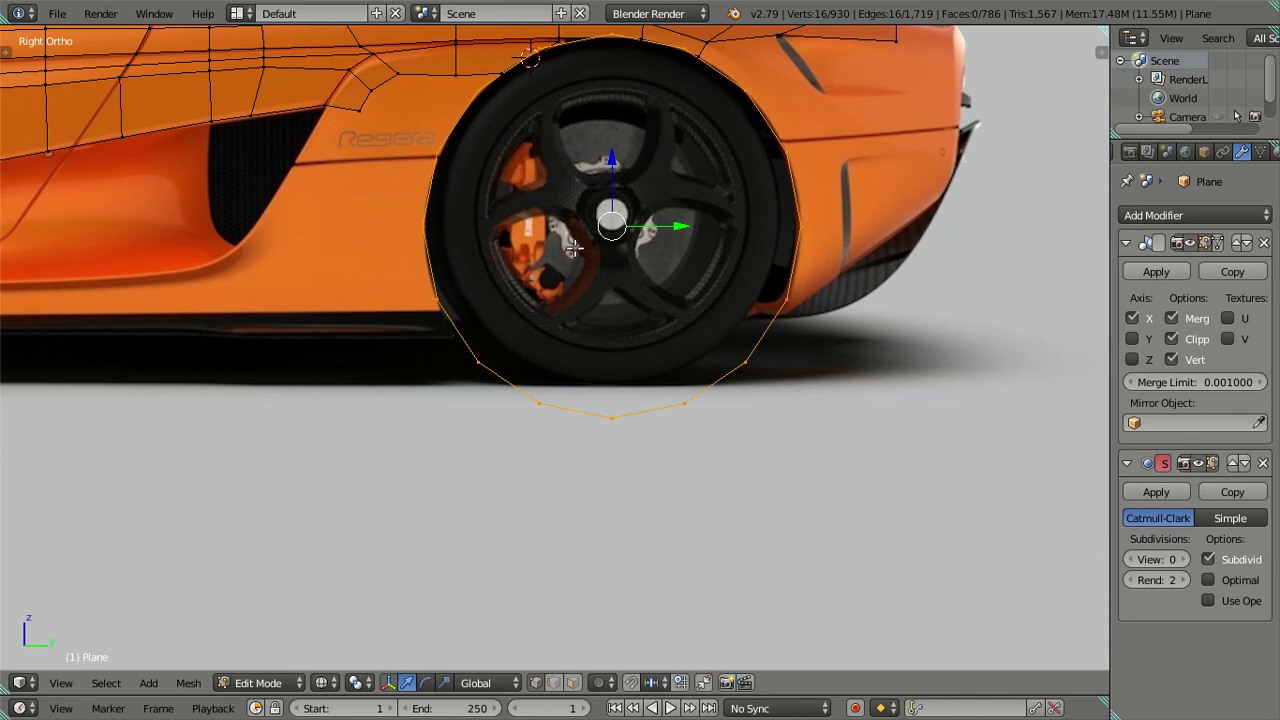
Delete the five lowest vertices of the wheel ring, leaving an open arc
right_click(465, 330)
ctrl+right_click(789, 307)
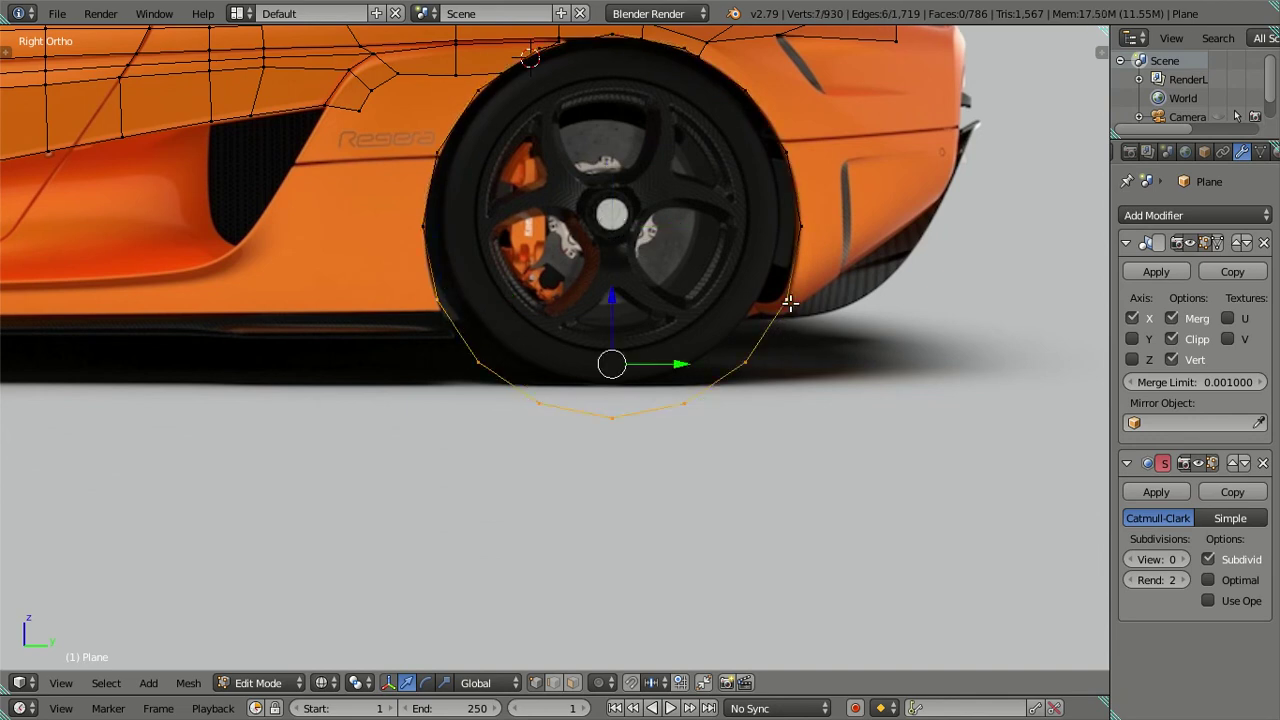
key(x)
click(847, 283)
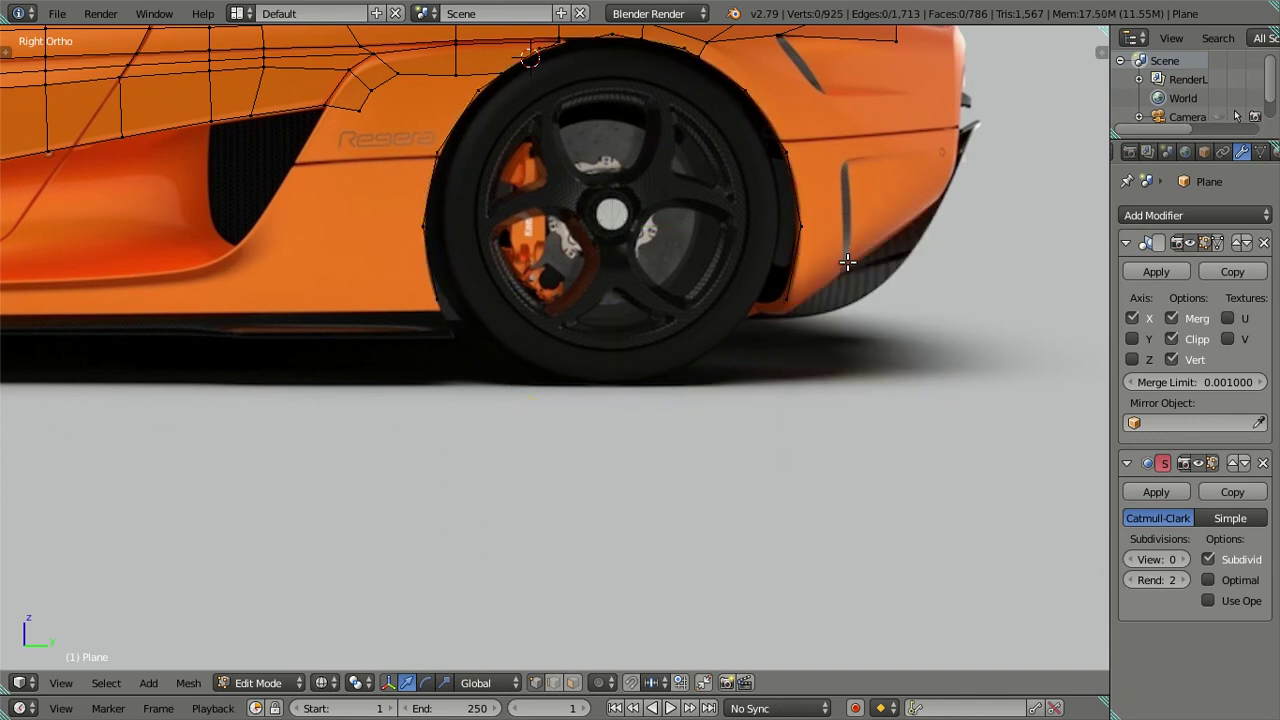
Move the ring's front end vertex down and across onto the body's sill line
shift+middle_drag(432, 284, 440, 350)
right_click(440, 350)
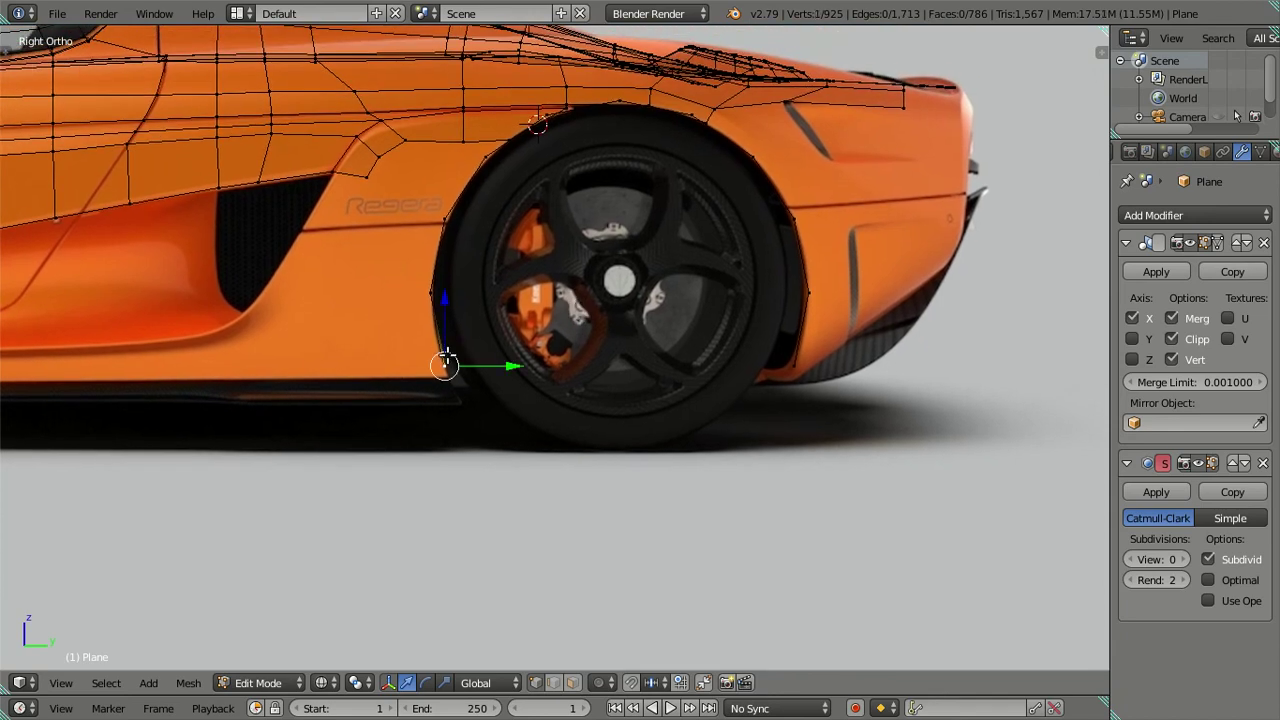
key(g)
key(z)
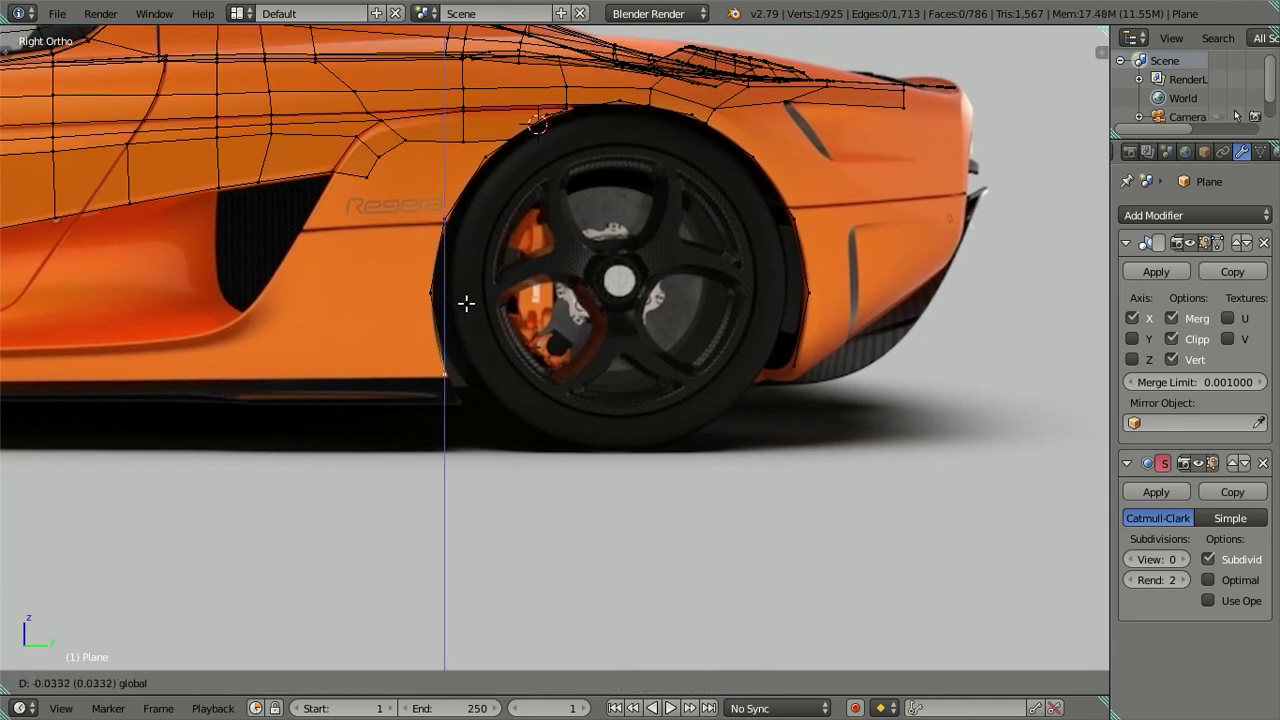
click(491, 363)
key(g)
key(y)
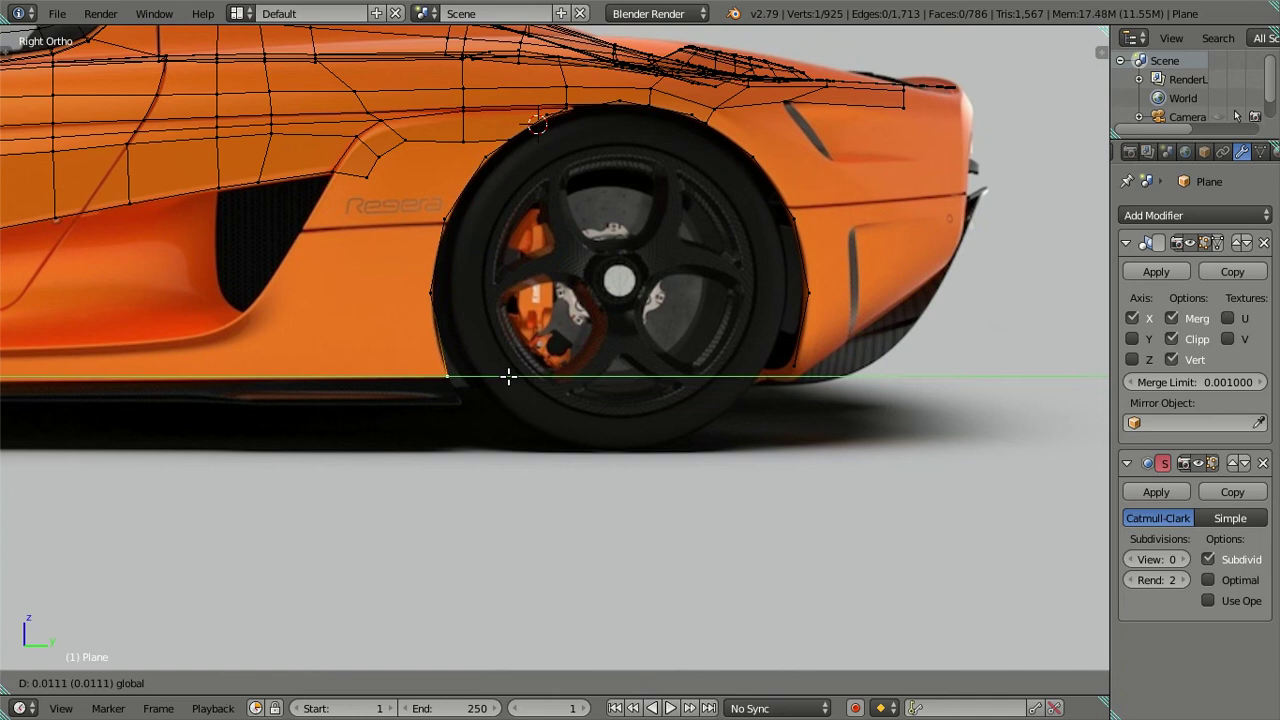
click(508, 376)
Move the ring's other end vertex vertically into line with the bottom edge, then deselect all
right_click(430, 292)
key(g)
key(z)
click(434, 214)
key(a)
shift+scroll(671, 371, up, 4)
Check the arch against the reference in solid and see-through shading, then extrude one more vertex along the arch edge
key(z)
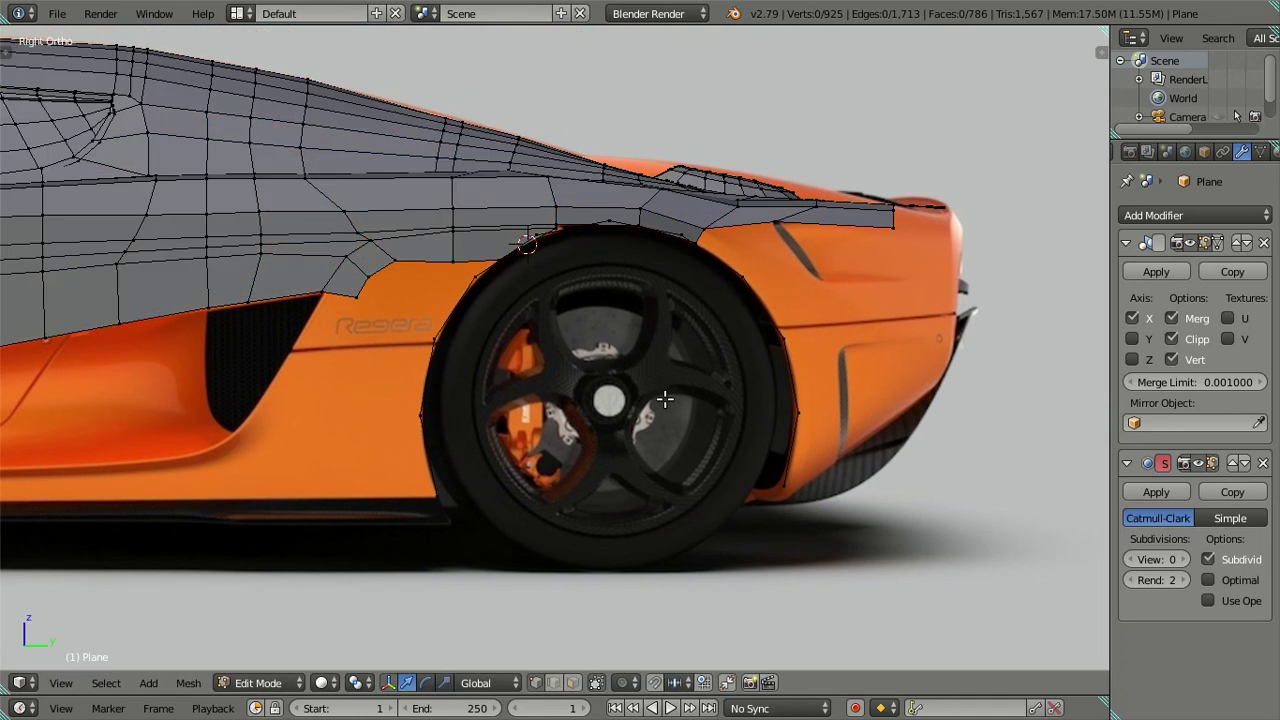
scroll(665, 392, up, 2)
key(z)
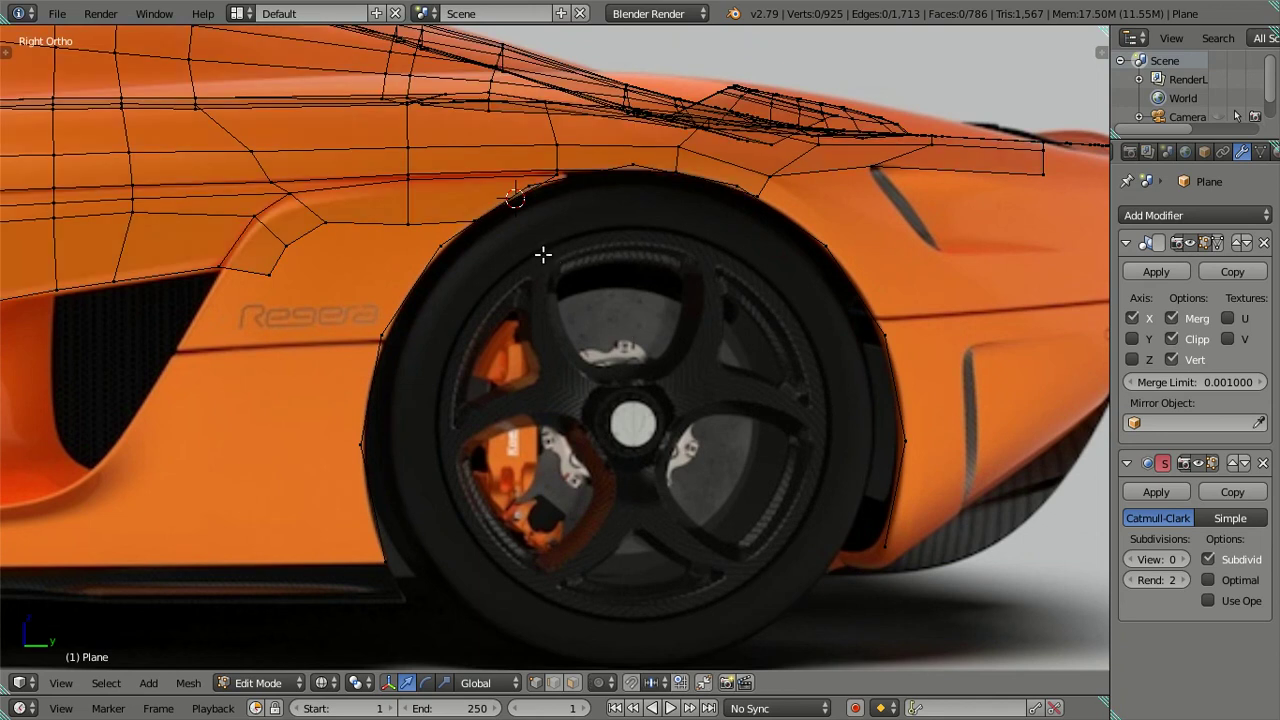
scroll(541, 252, up, 1)
key(z)
scroll(543, 300, up, 1)
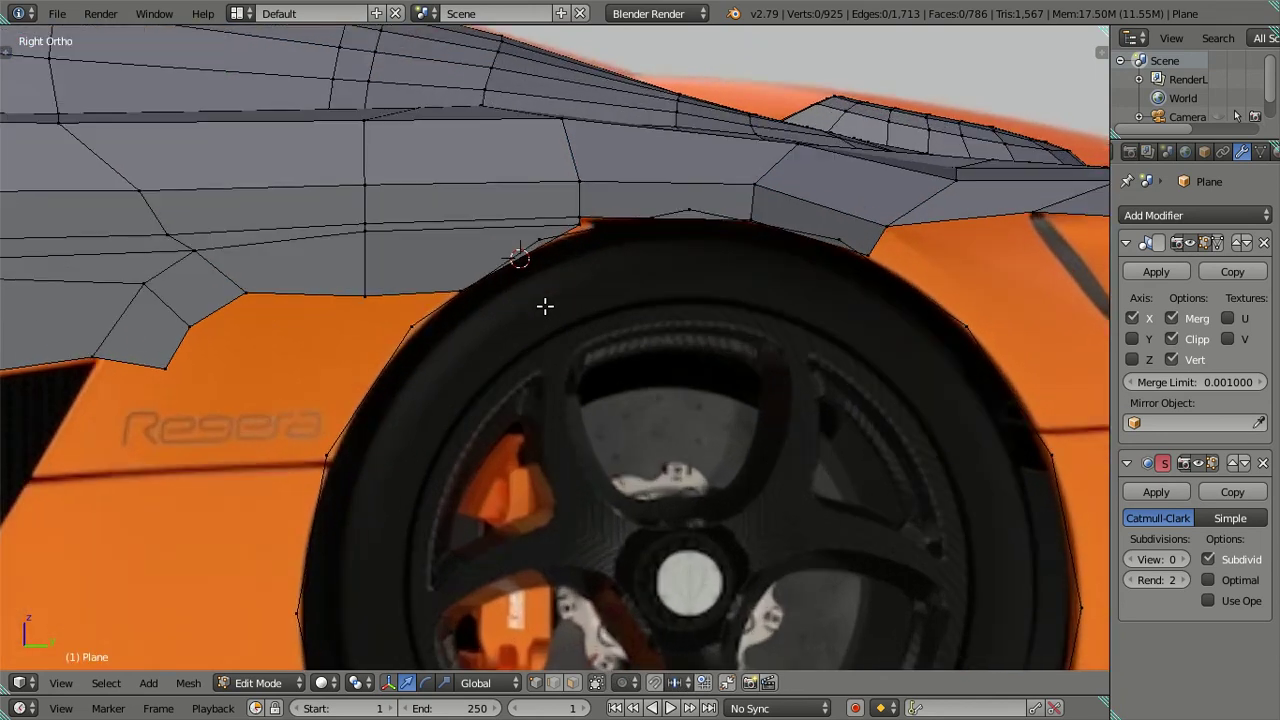
scroll(545, 290, up, 2)
ctrl+click(588, 202)
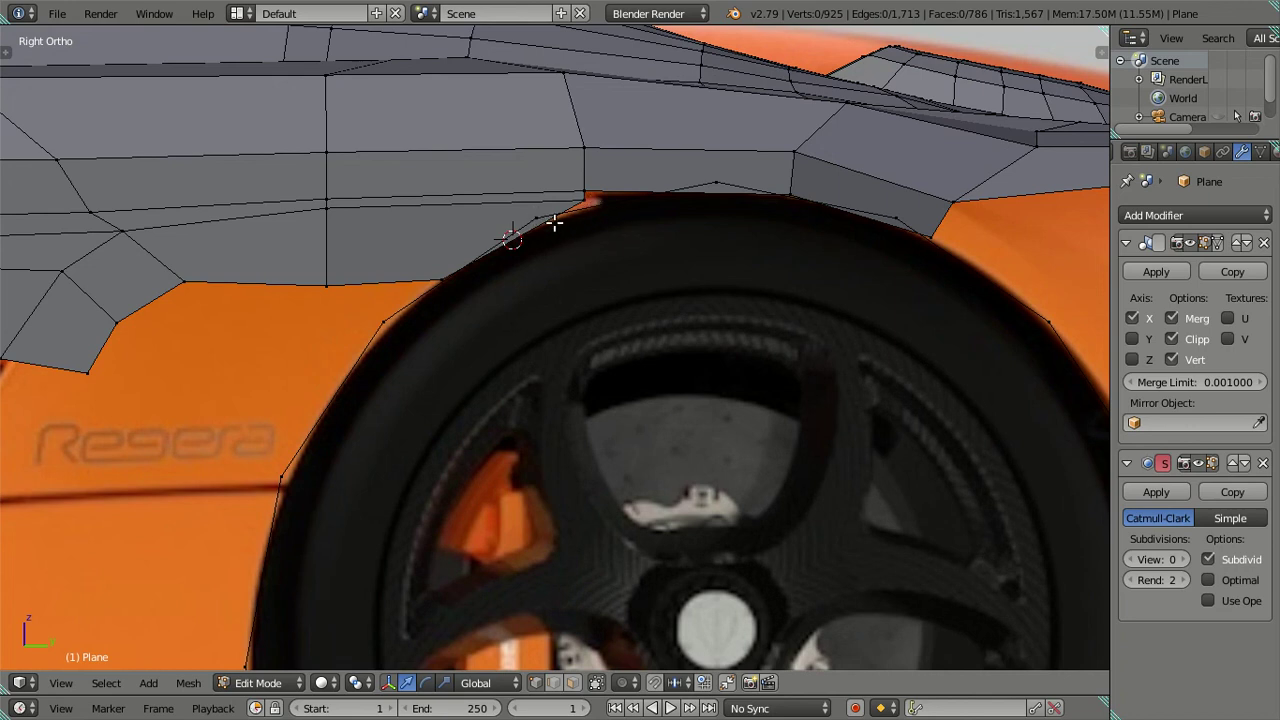
scroll(490, 250, down, 2)
Save over Koenigsegg Regera.blend and exit full-screen so the desktop bar shows
key(ctrl+s)
click(493, 258)
click(154, 13)
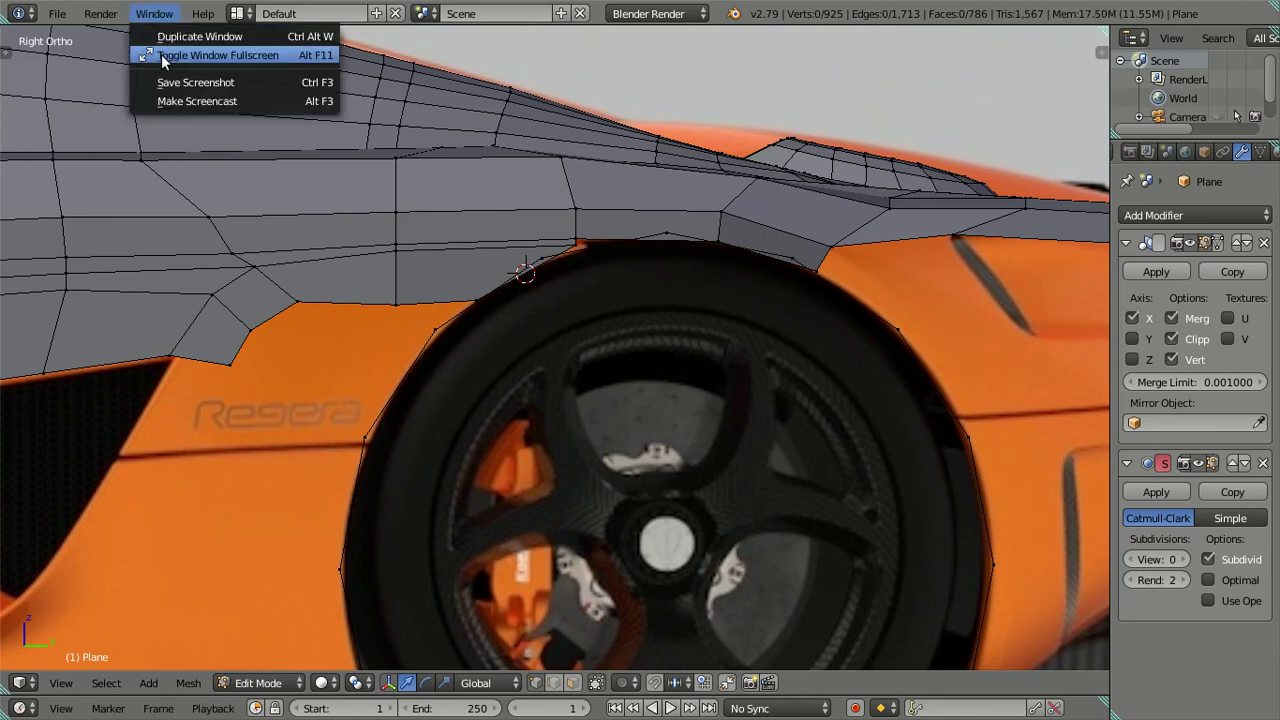
click(165, 58)
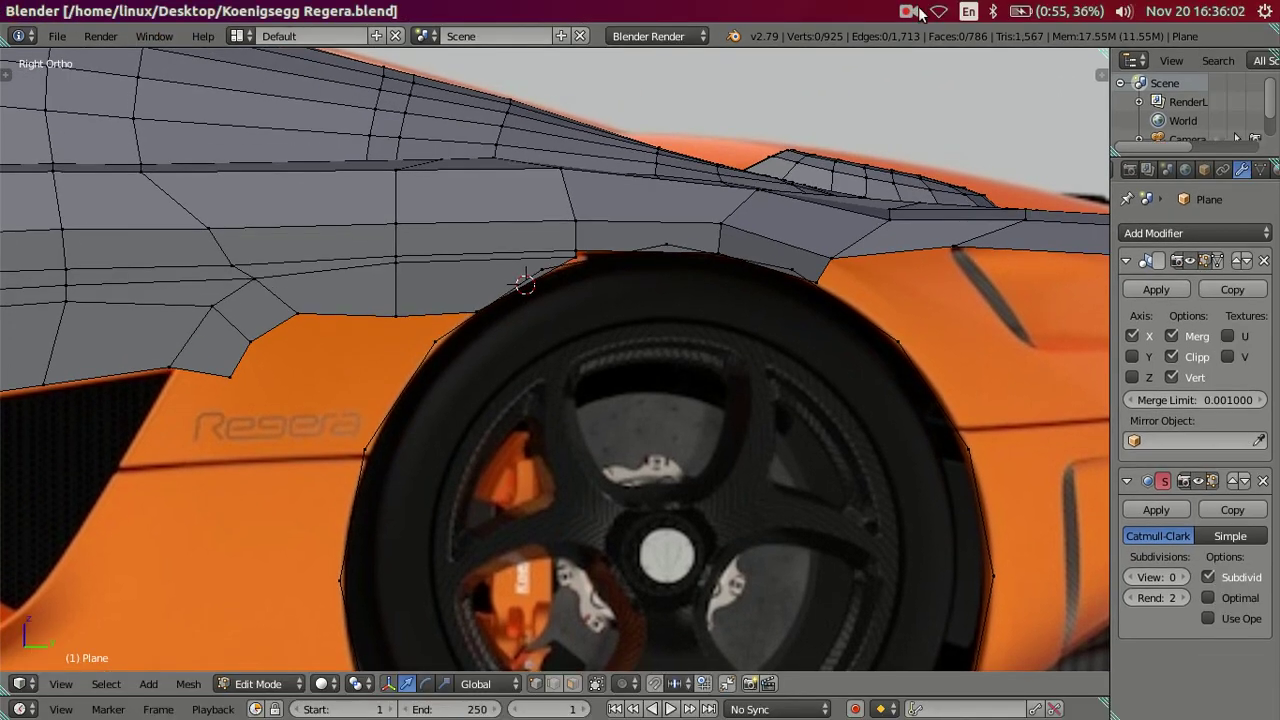